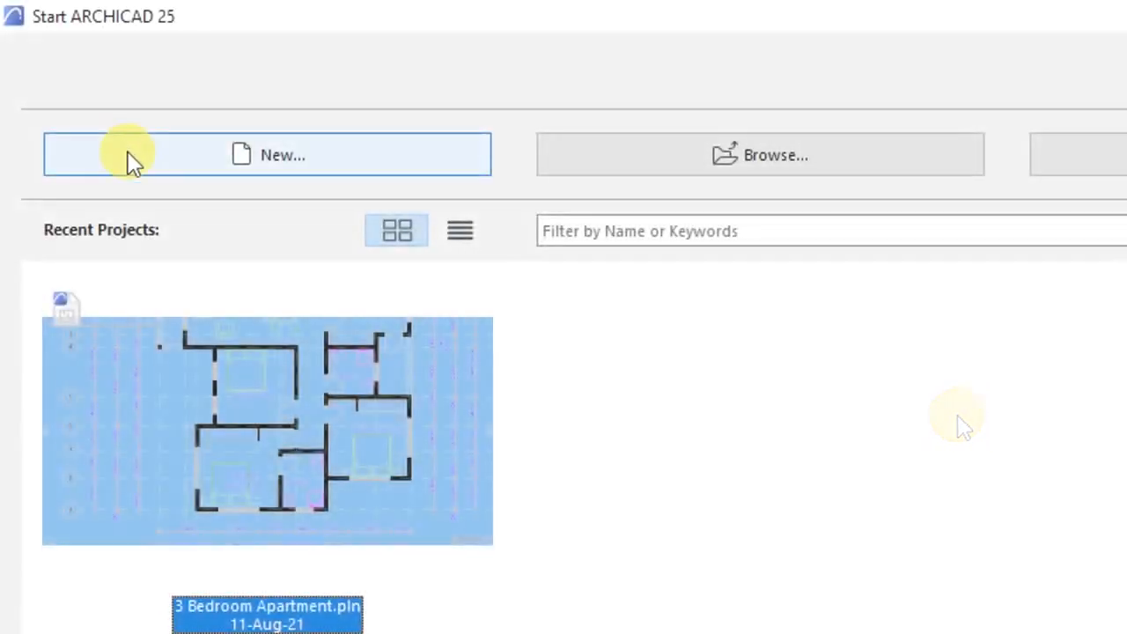
- Choose New… in the Start ARCHICAD dialog to begin a new project
left_click(126, 153)
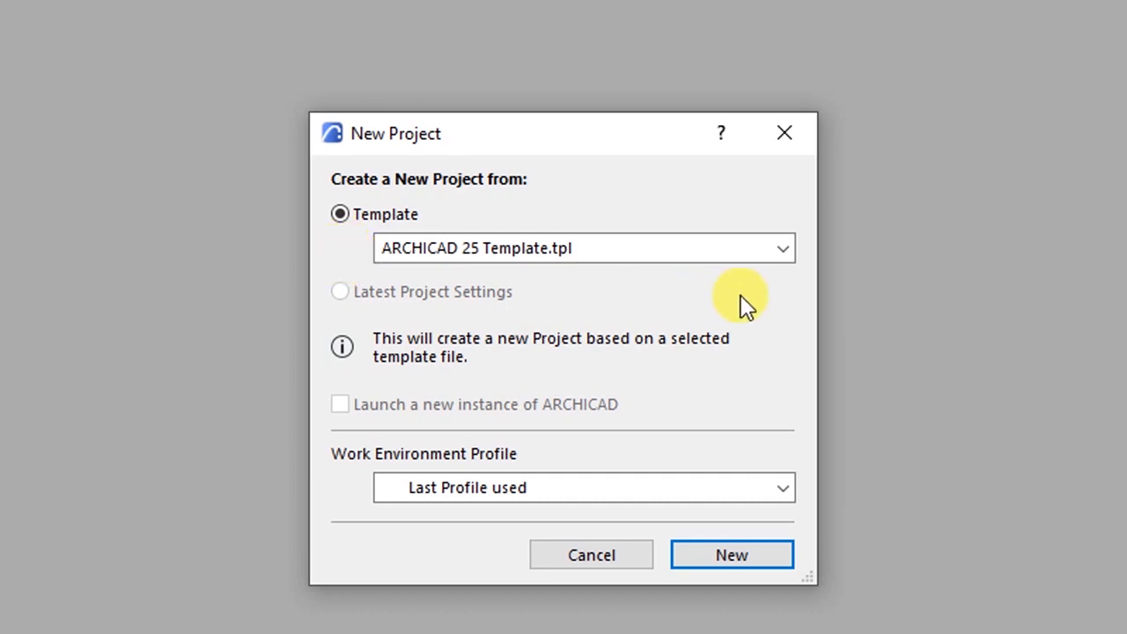
- Create the project from ARCHICAD 25 Template.tpl with the Default Profile work environment
left_click(784, 251)
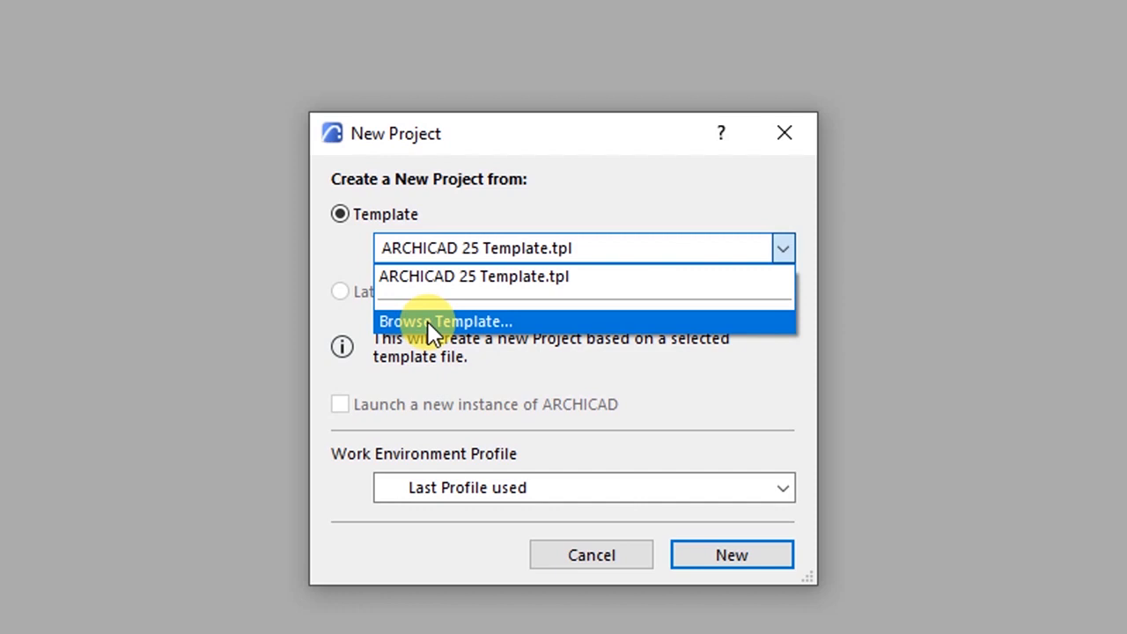
left_click(345, 269)
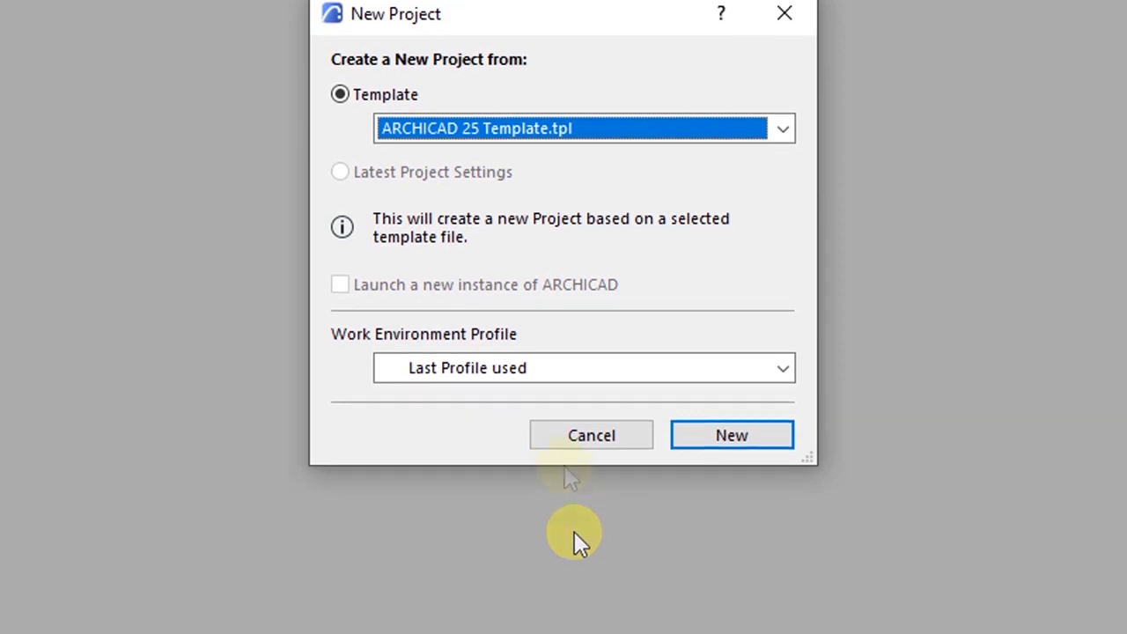
left_click(783, 370)
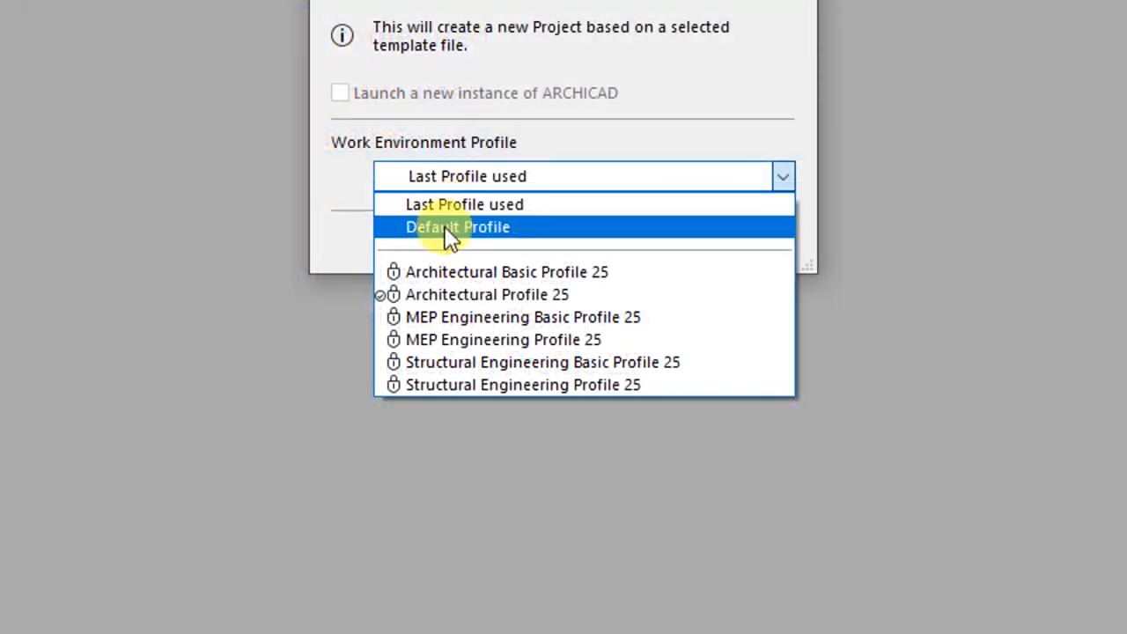
left_click(446, 229)
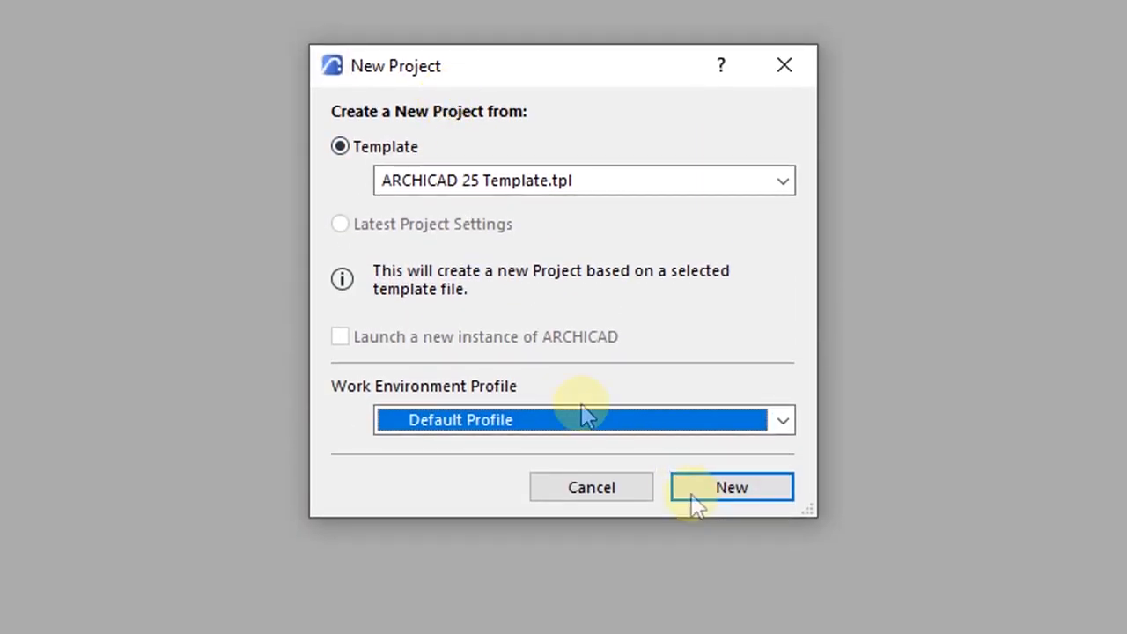
left_click(729, 489)
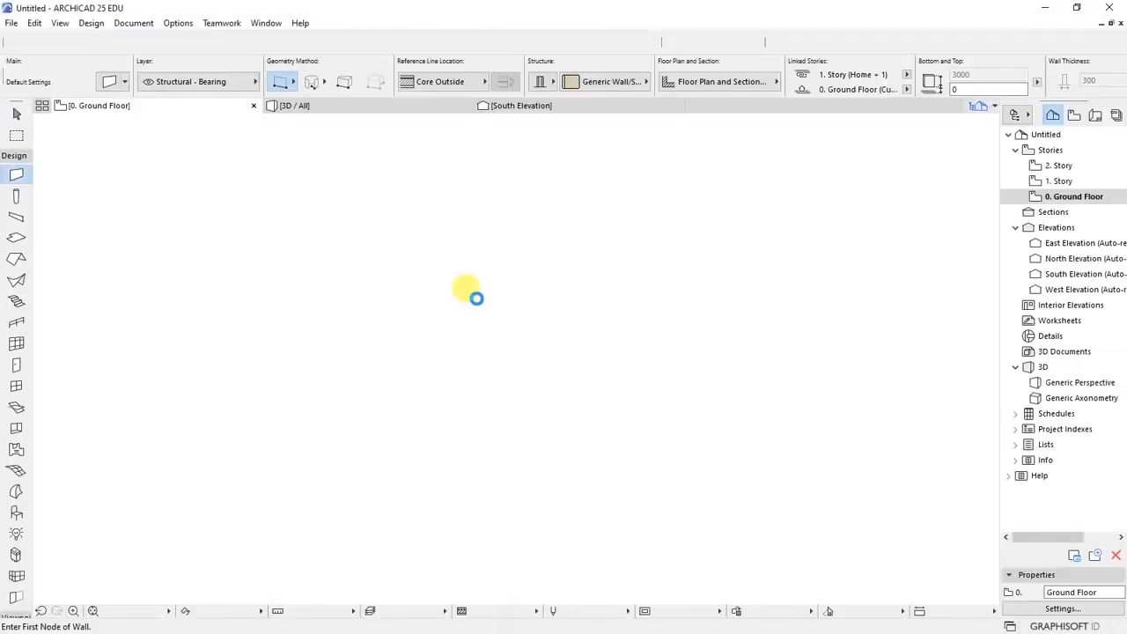
- Zoom in and out on the empty 0. Ground Floor plan once the project loads
scroll(494, 360, "up", 1)
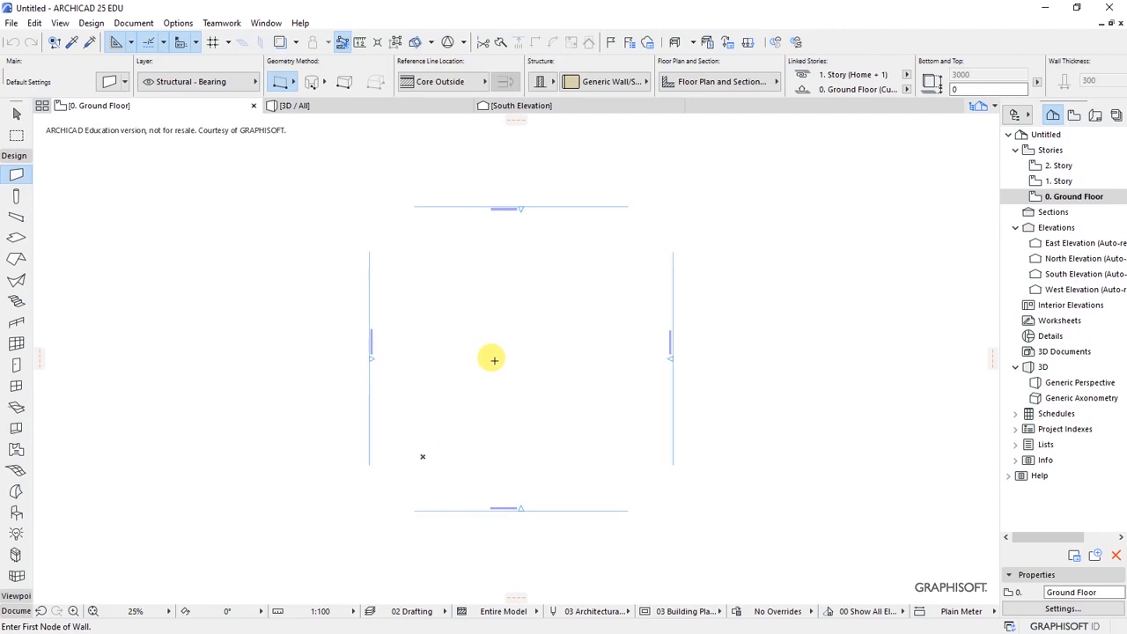
scroll(523, 364, "up", 1)
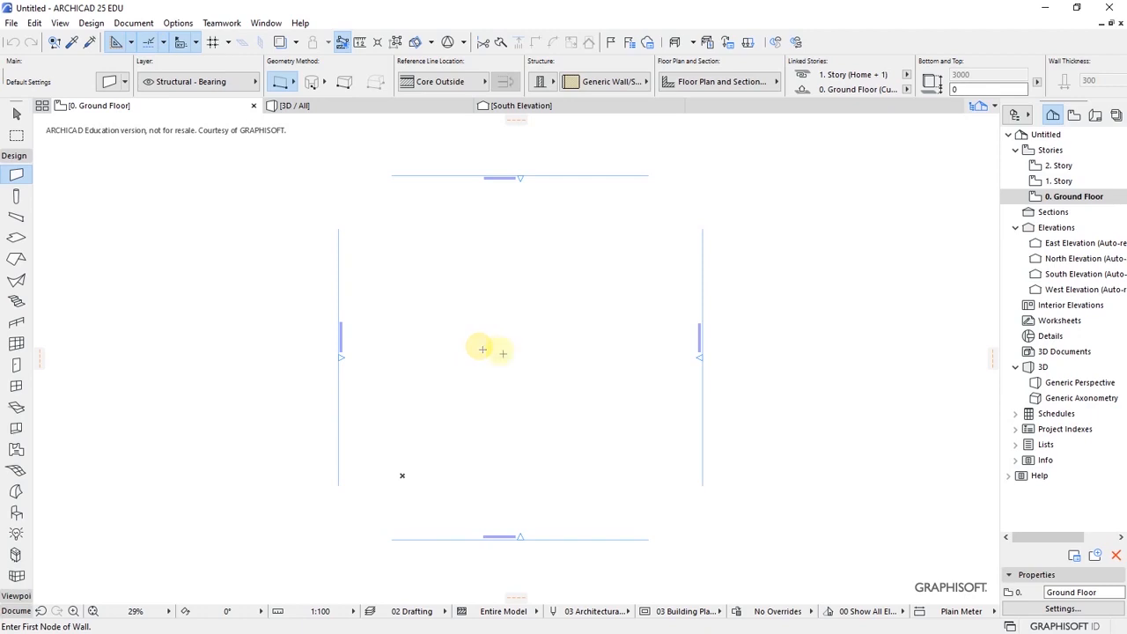
scroll(452, 360, "up", 1)
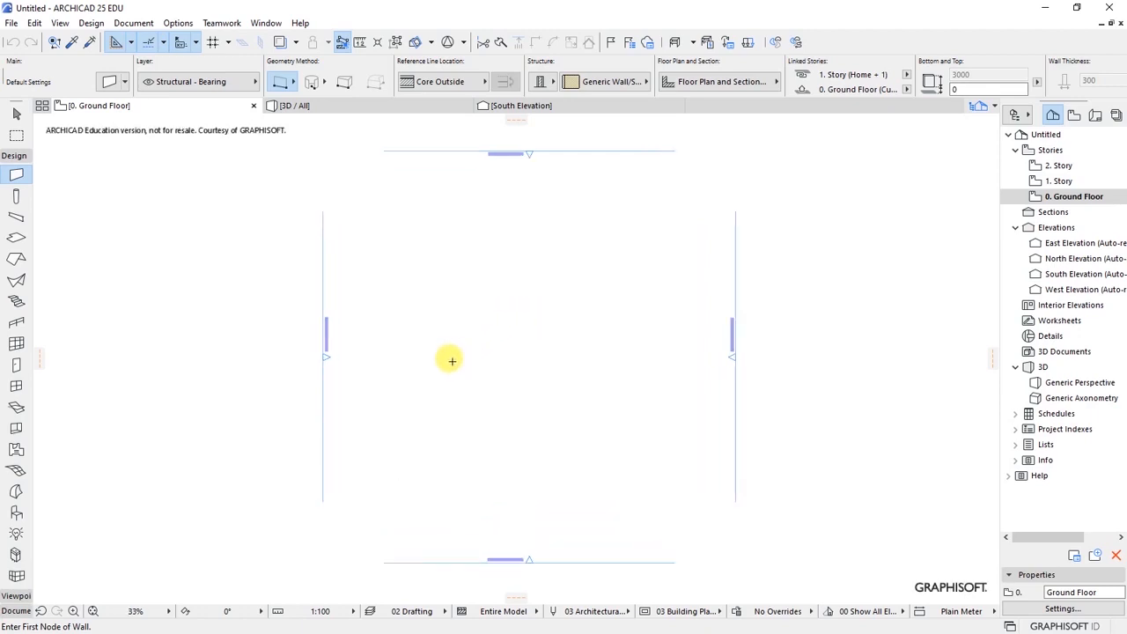
scroll(467, 352, "down", 1)
scroll(471, 368, "up", 1)
scroll(470, 382, "down", 1)
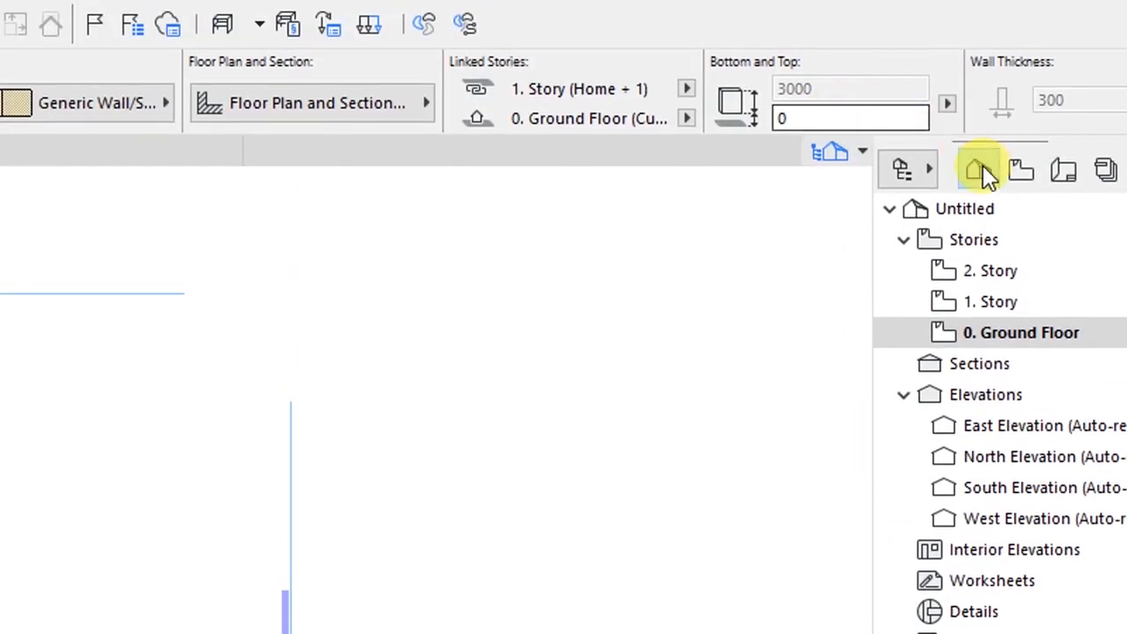
- Switch the Navigator to the View Map and swap the Design toolbox for the Document toolbox
left_click(1019, 172)
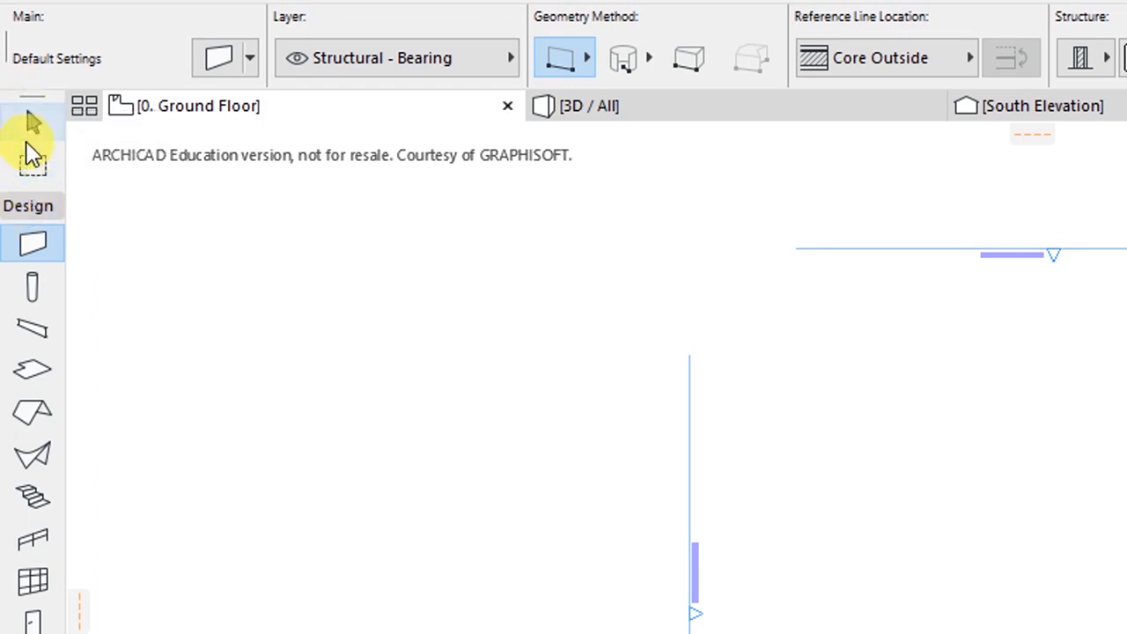
left_click(29, 207)
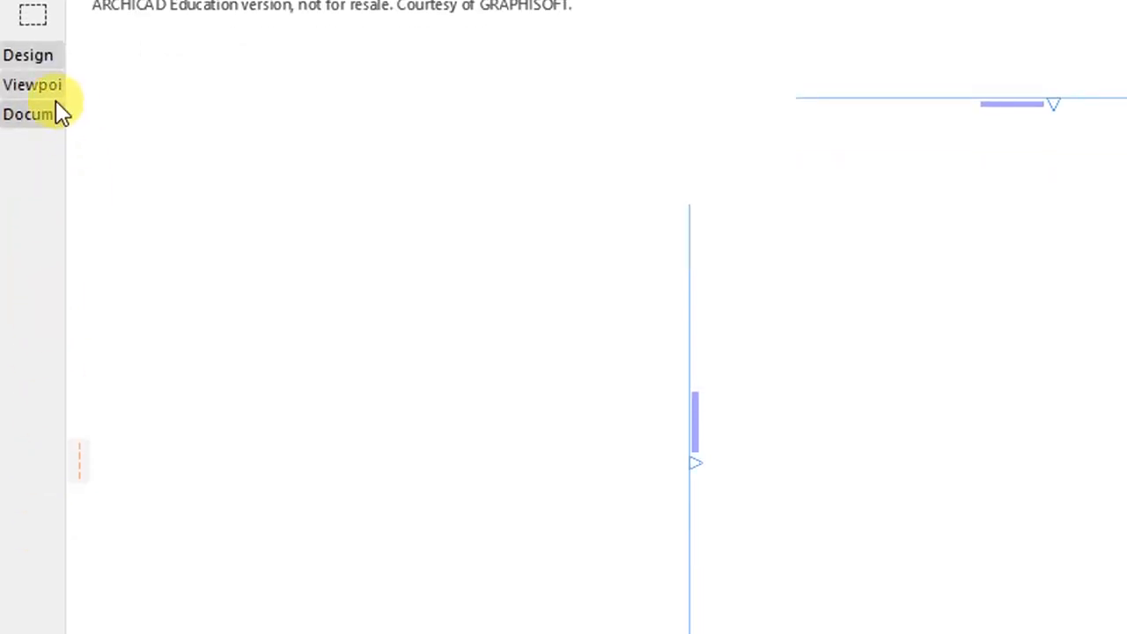
left_click(48, 188)
left_click(39, 374)
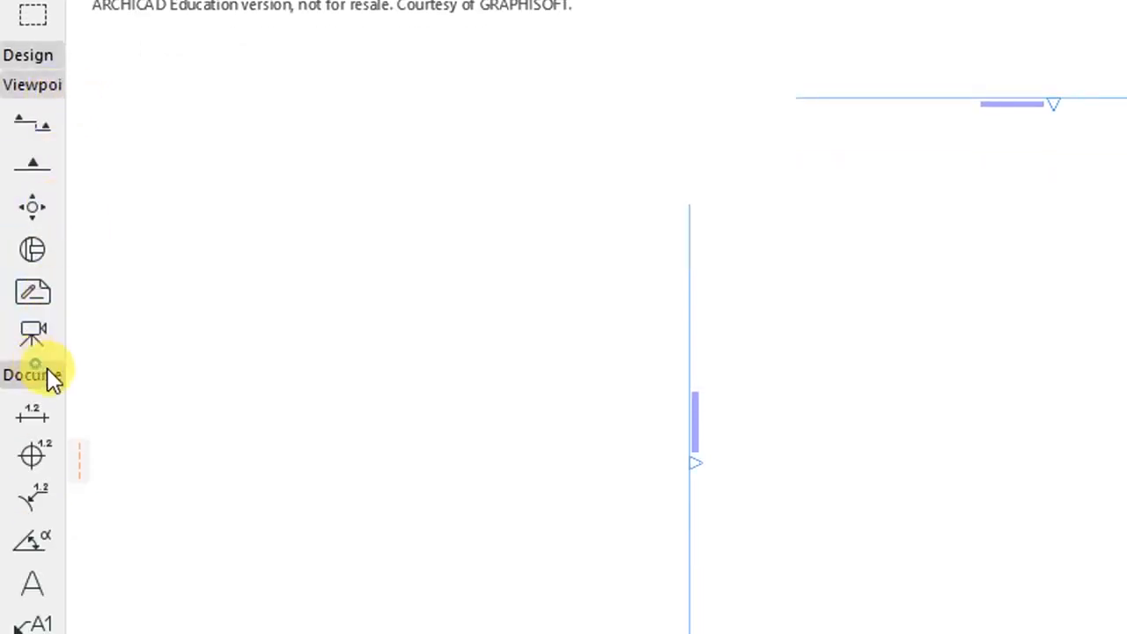
left_click(32, 90)
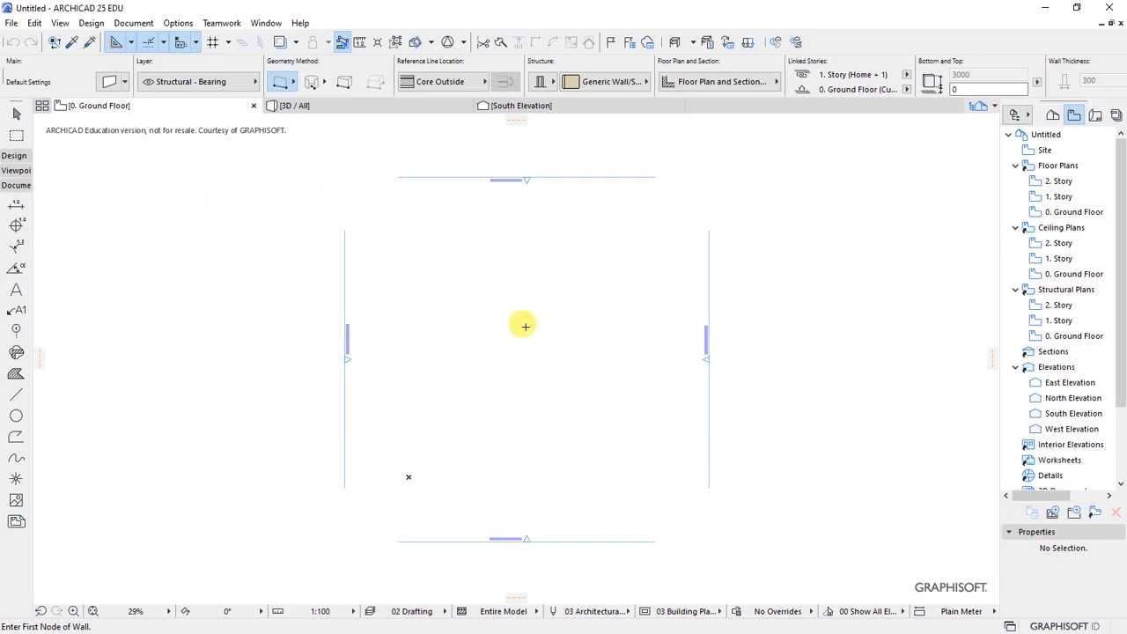
- Start Save As and pick the ARCHICAD 25 folder as the save location
left_click(12, 23)
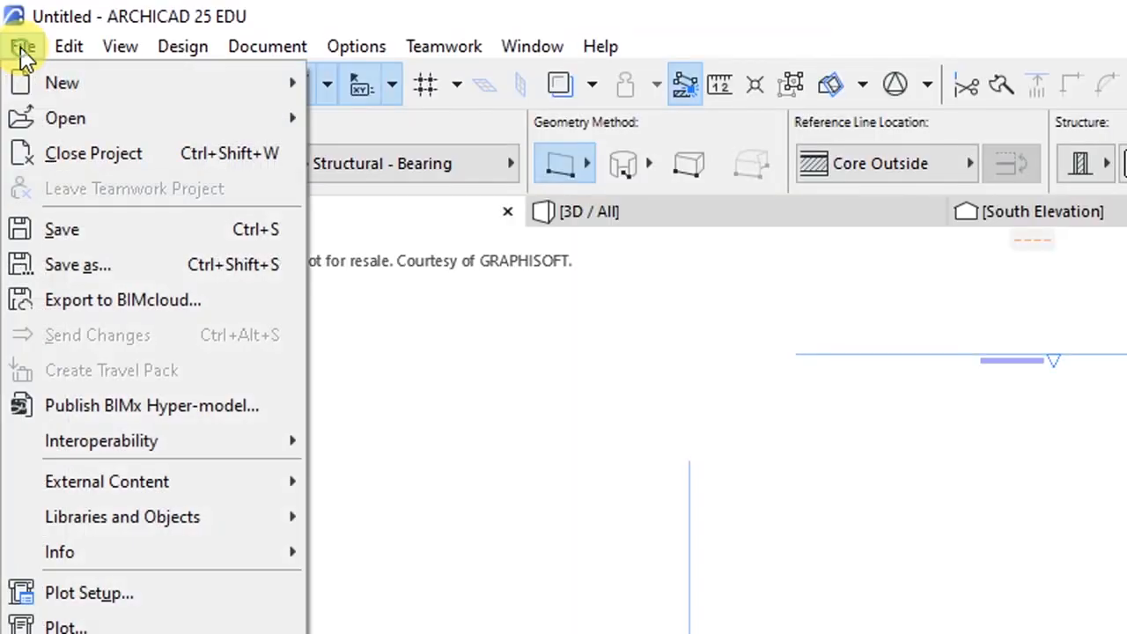
left_click(78, 280)
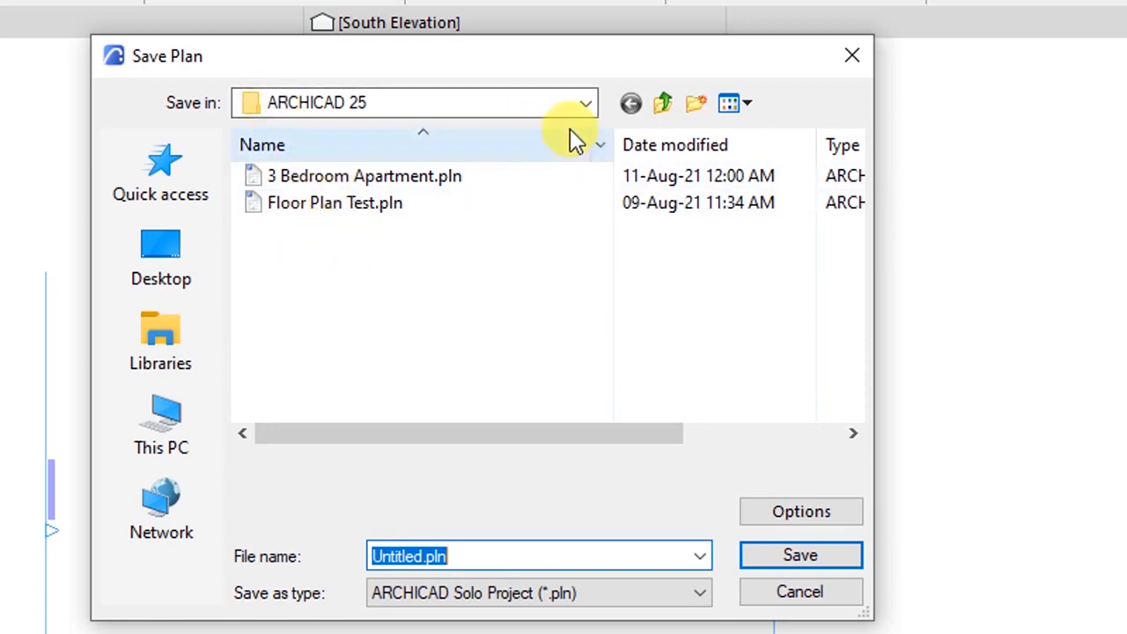
left_click(585, 103)
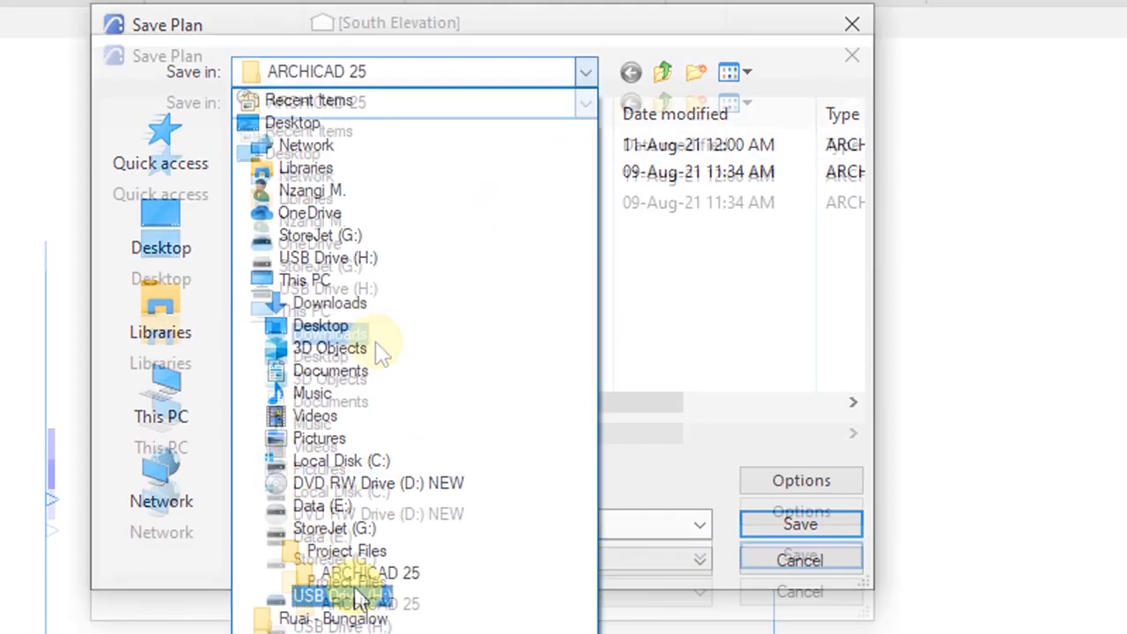
left_click(369, 602)
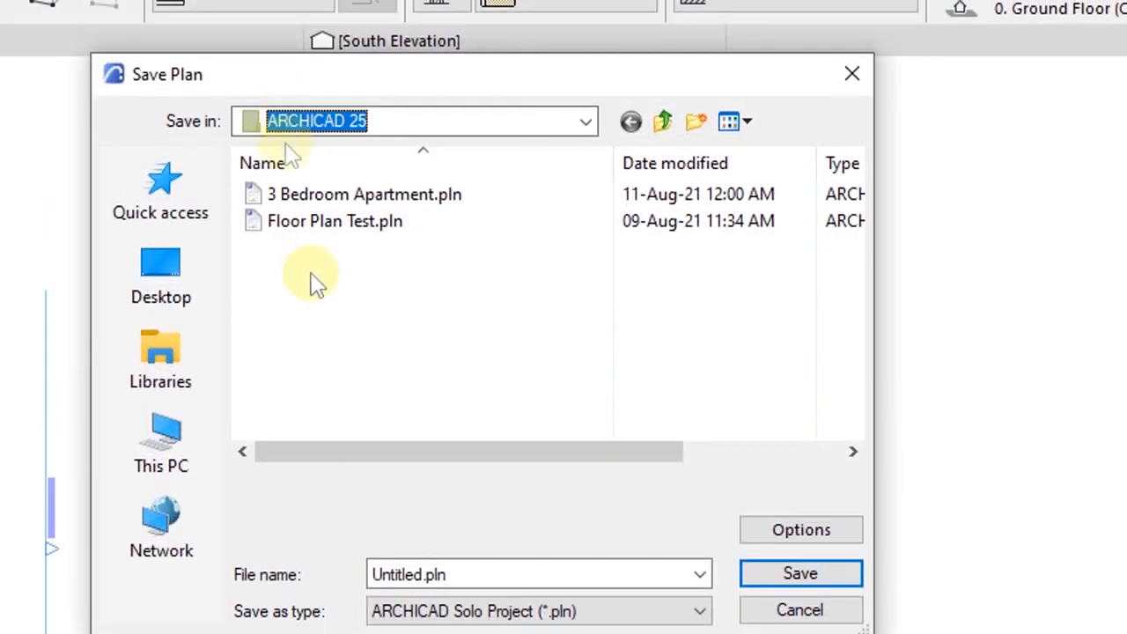
left_click(311, 187)
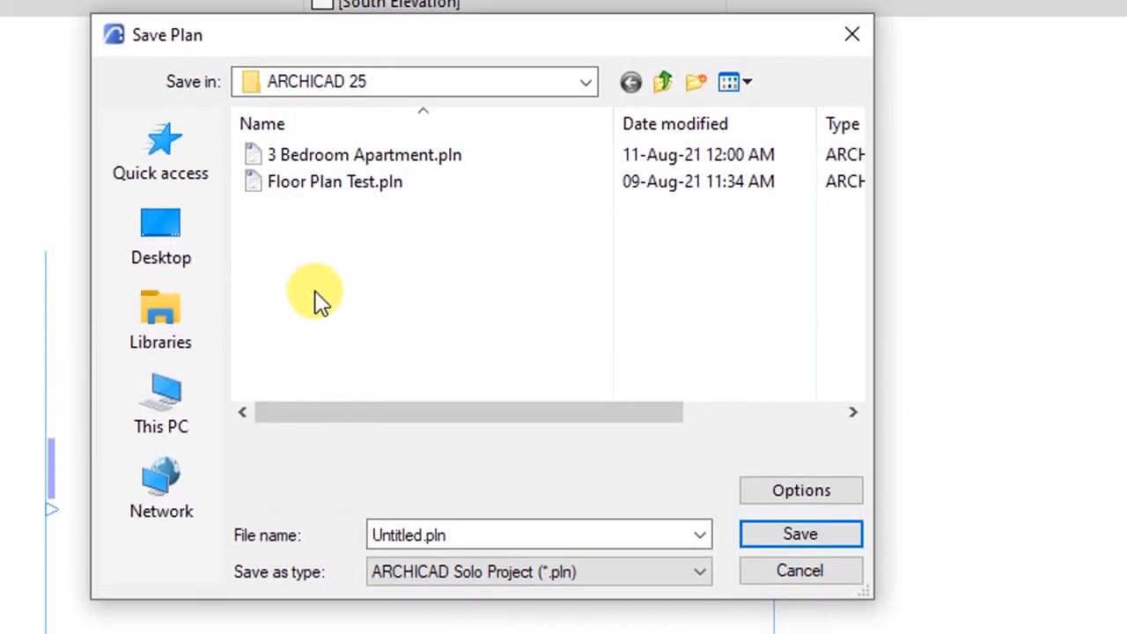
- Name the file '3 BEDROOM APARTMENT' and keep the ARCHICAD Solo Project (*.pln) type
left_click(460, 535)
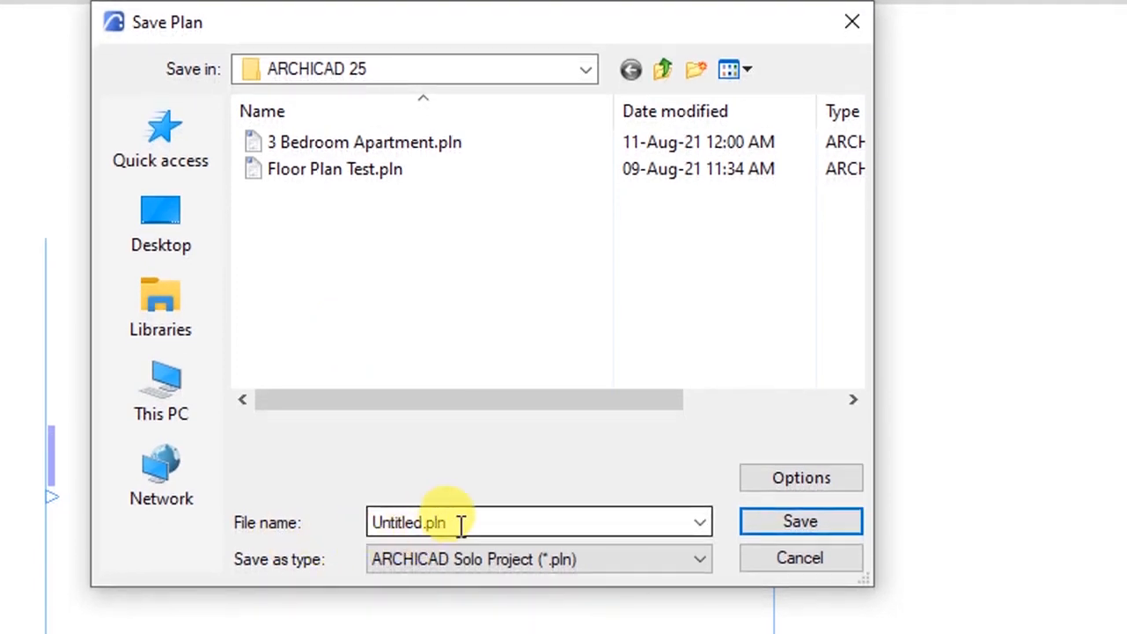
double_click(460, 523)
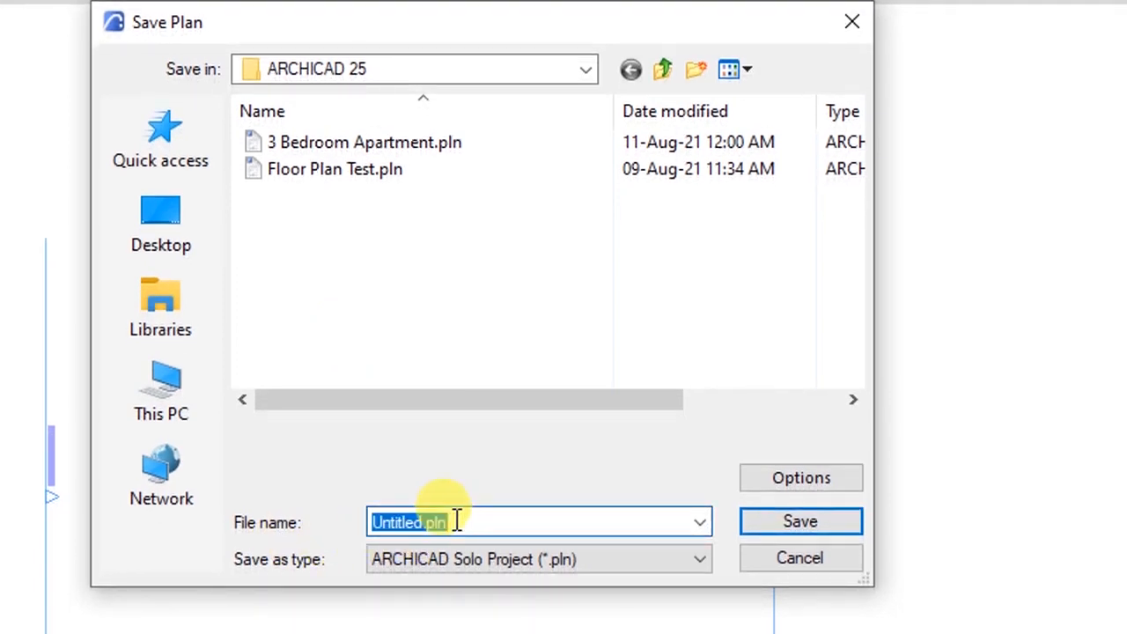
type("3")
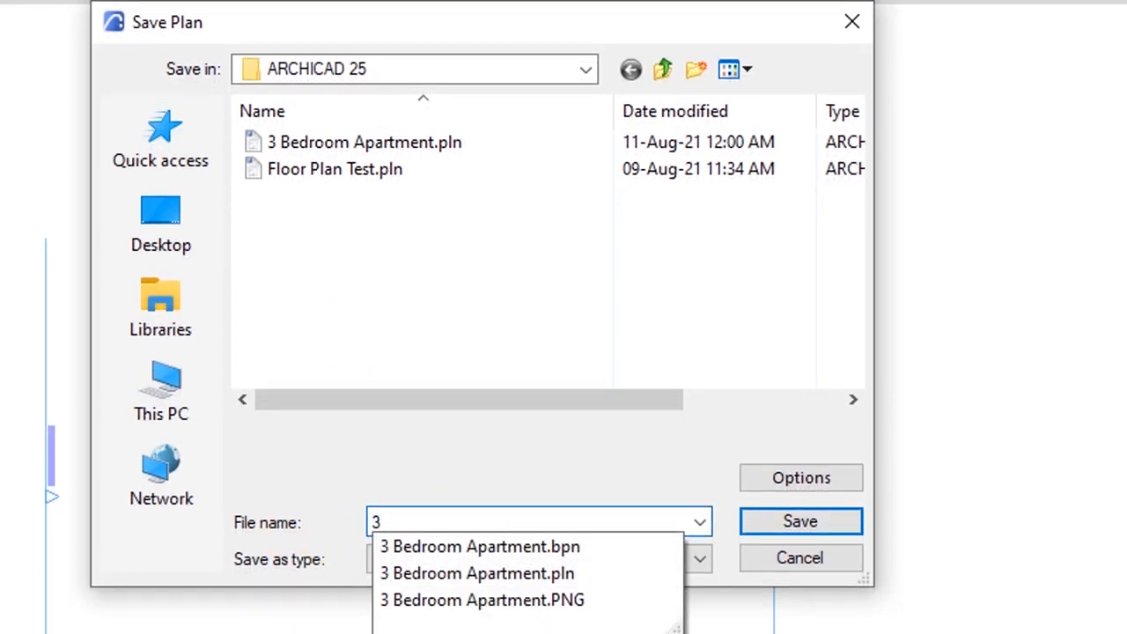
type(" BEDROOM")
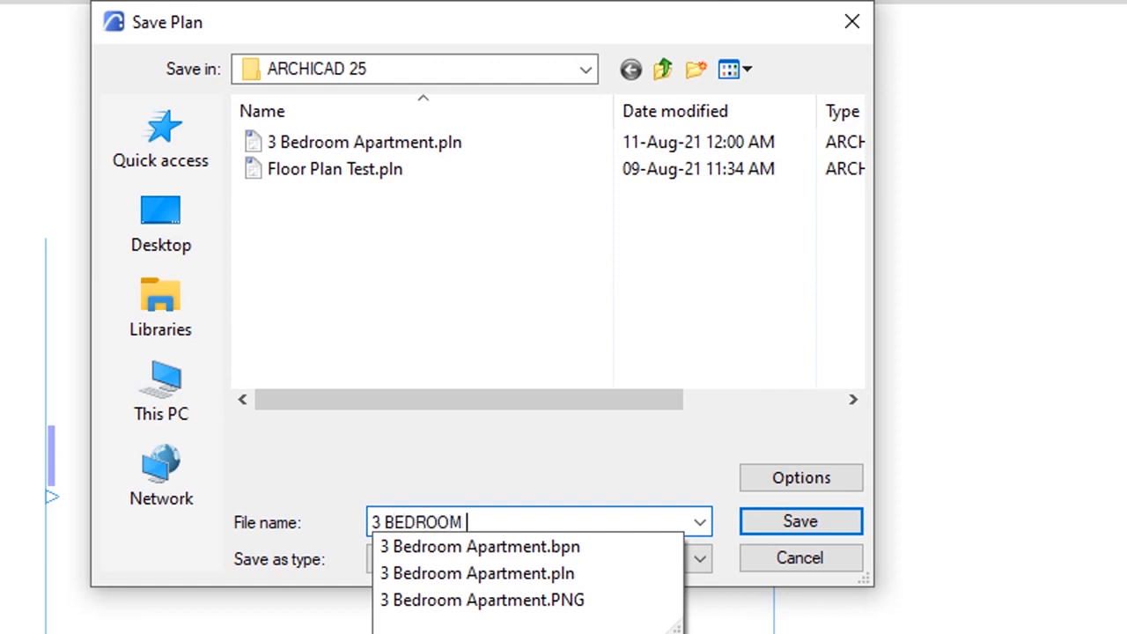
type(" APARTMENT")
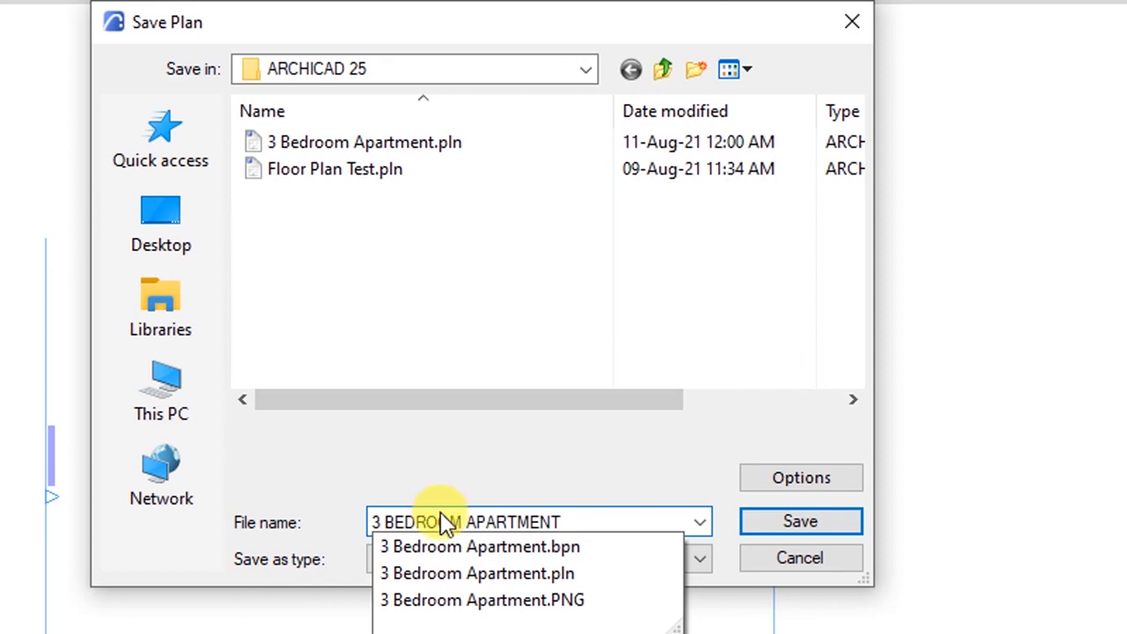
left_click(532, 460)
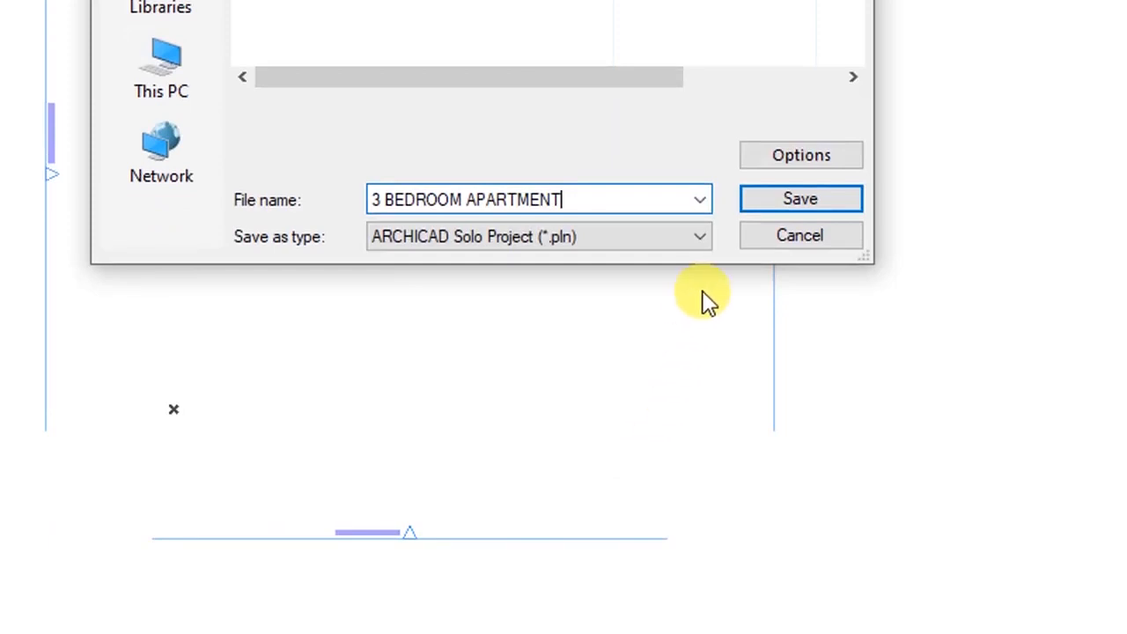
left_click(700, 239)
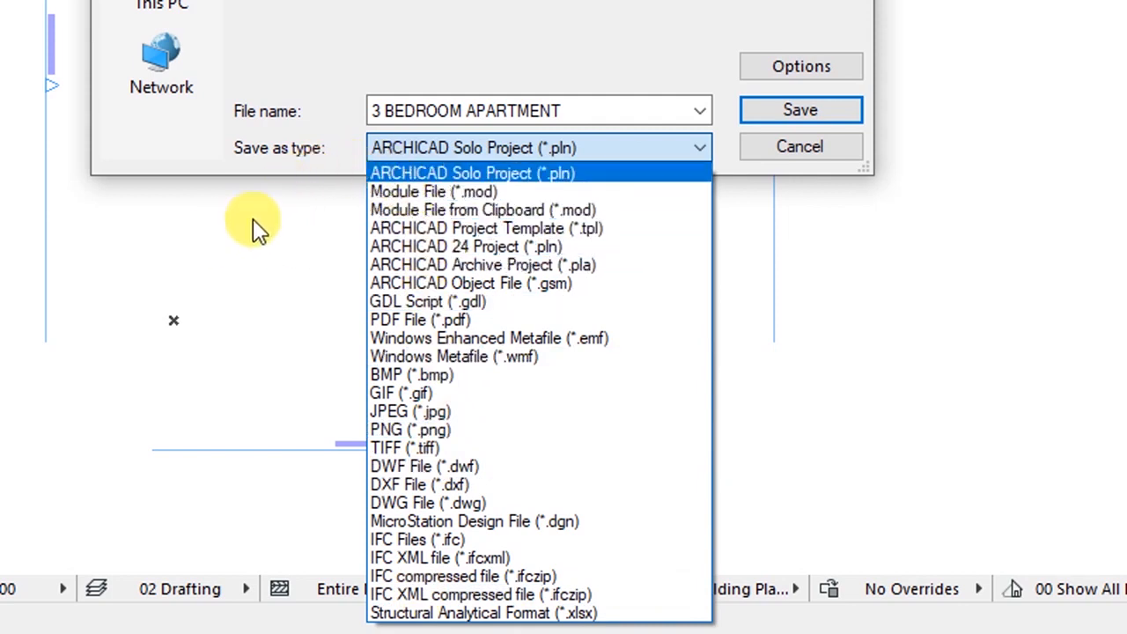
left_click(399, 174)
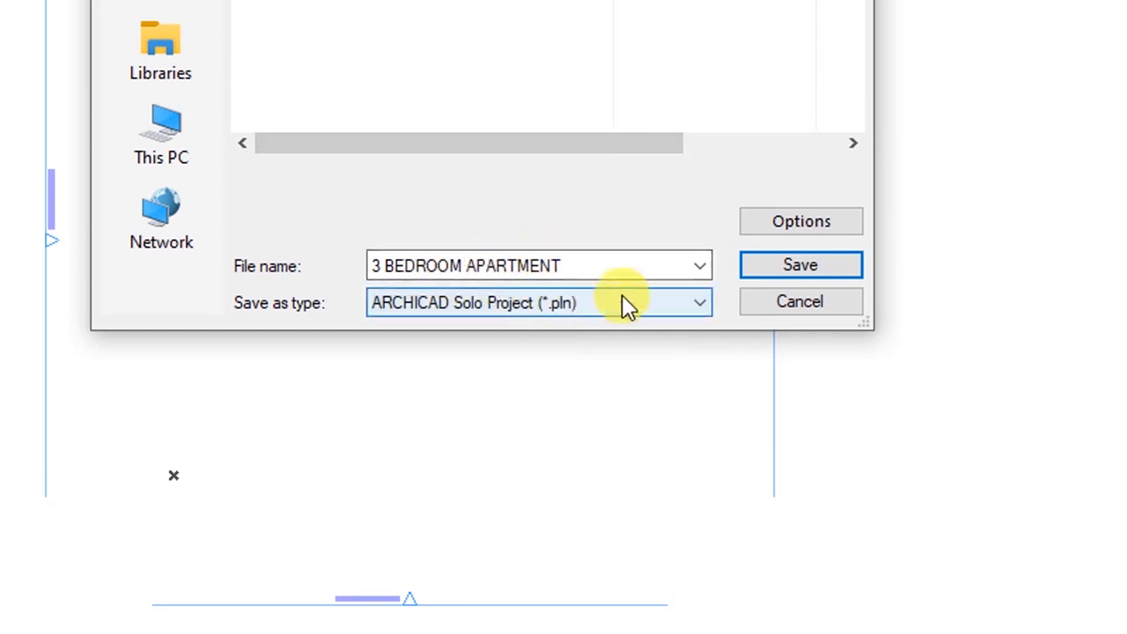
- Turn on file compression in the save options and save the project
left_click(786, 223)
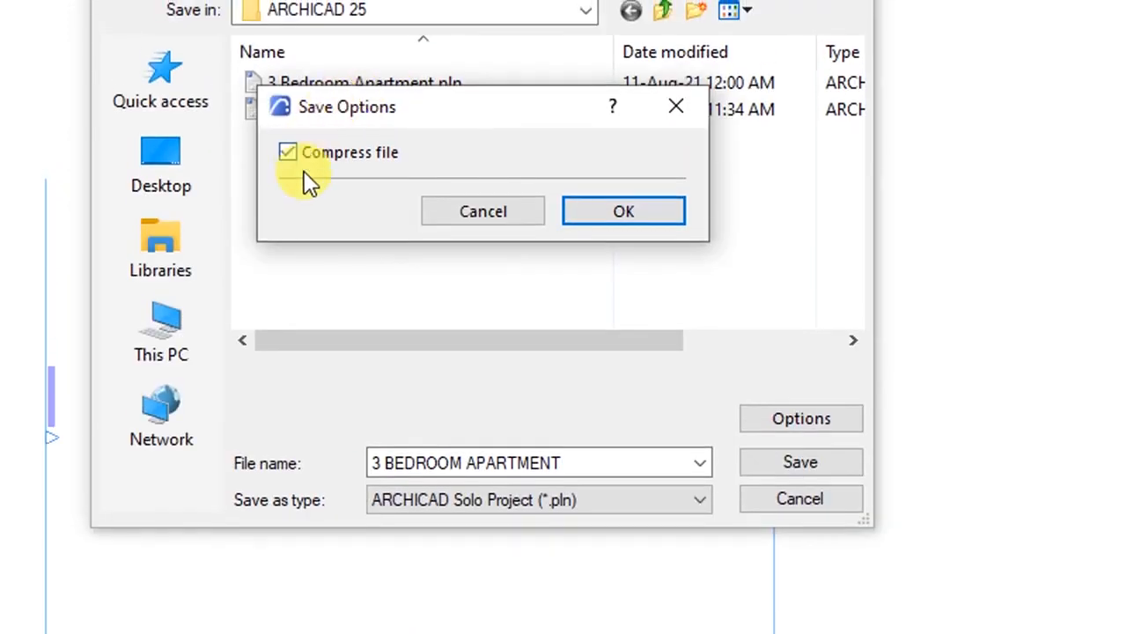
left_click(289, 155)
left_click(609, 213)
left_click(765, 460)
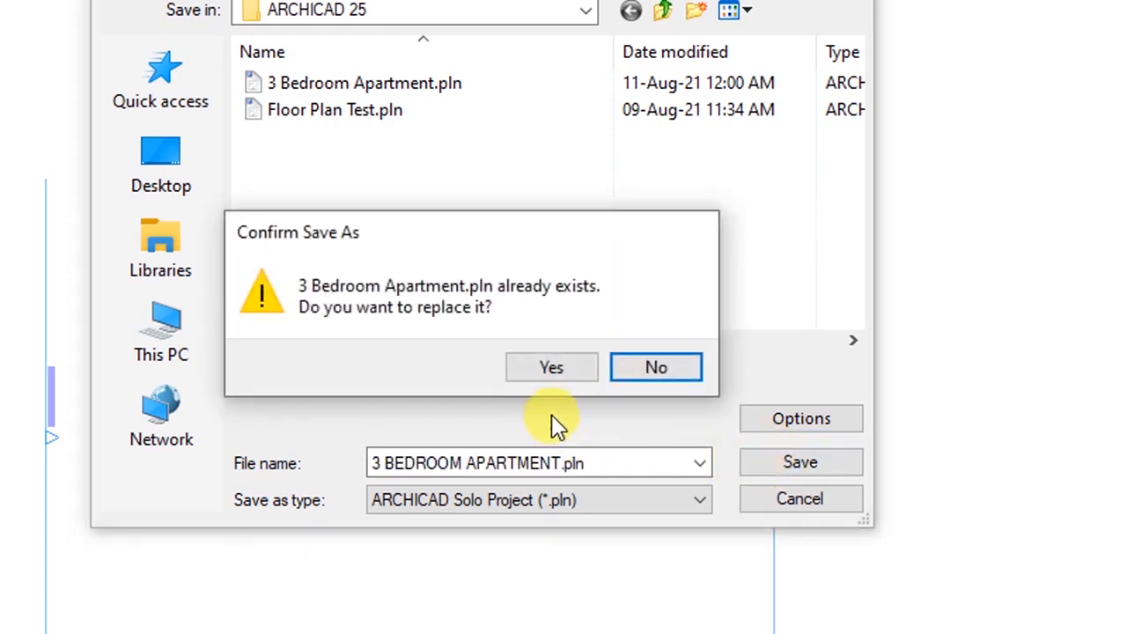
left_click(594, 459)
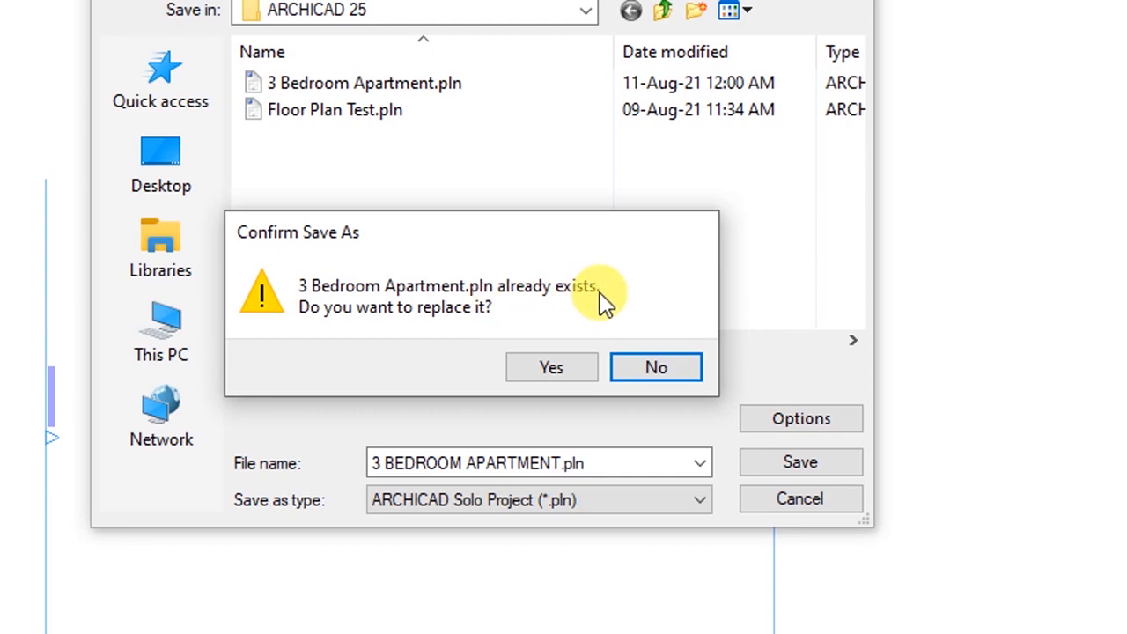
- Decline replacing the existing file and save as '3 BEDROOM APARTMENT (SKILLSHARE).pln'
left_click(648, 369)
left_click(561, 463)
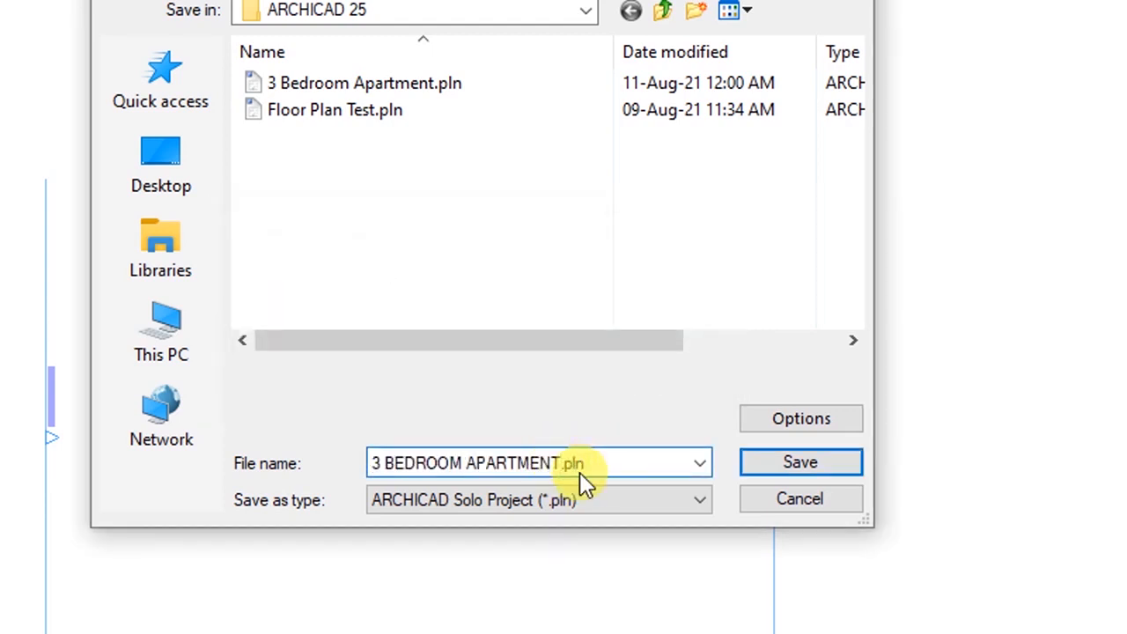
type("9")
key("BackSpace")
type("(SKILLSHARE0")
key("BackSpace")
type(")")
left_click(764, 466)
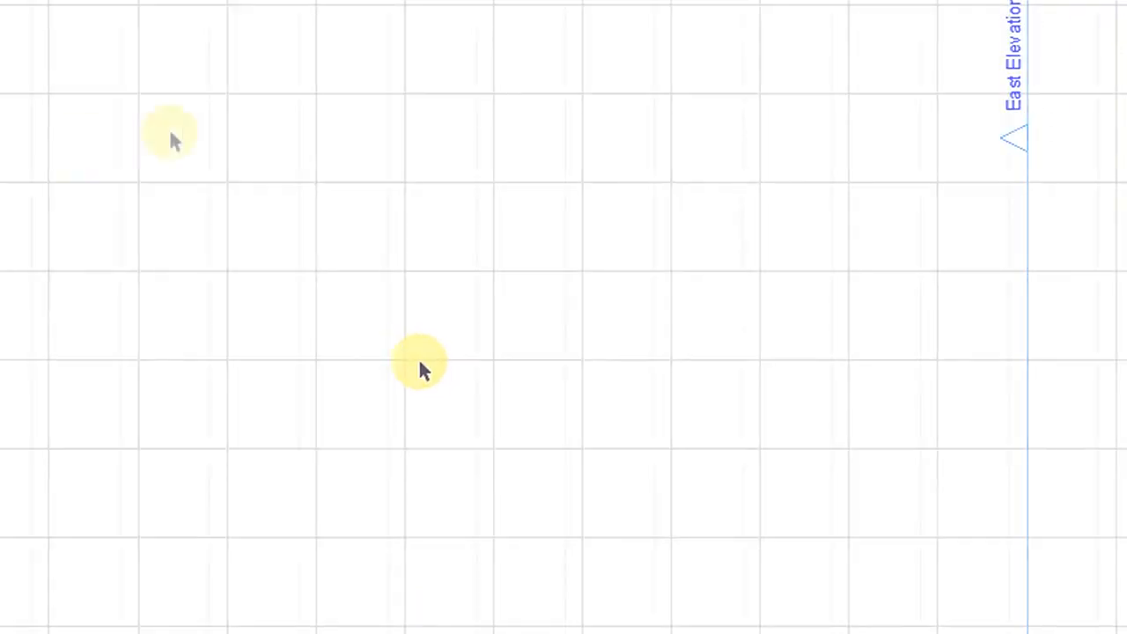
- Open Location Settings from Project Preferences and move its window lower right
left_click(264, 46)
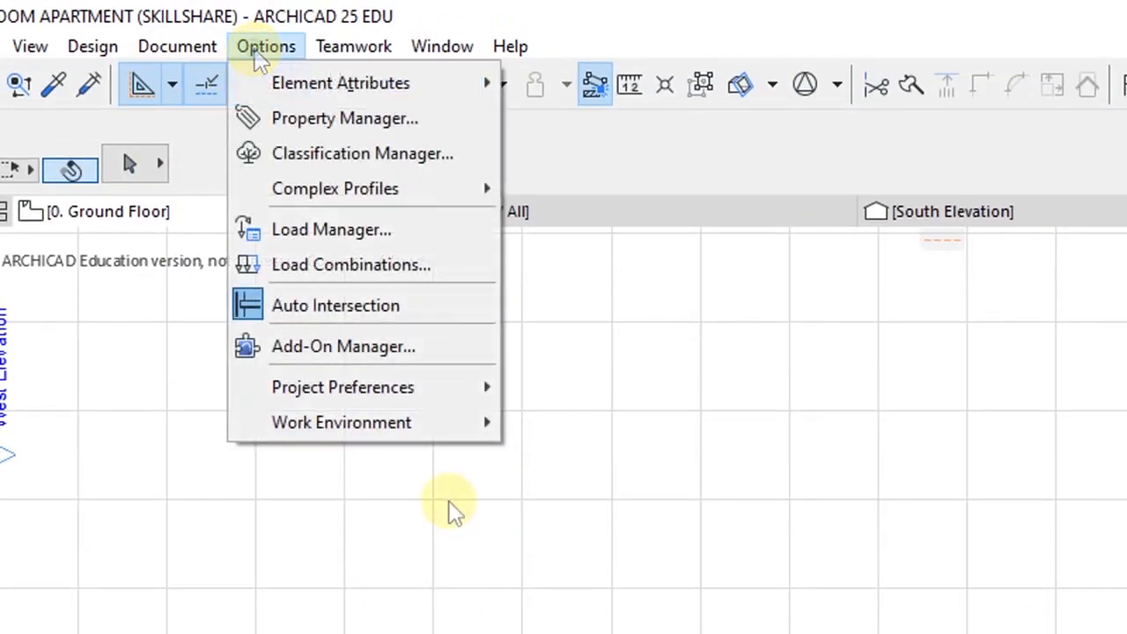
mouse_move(341, 398)
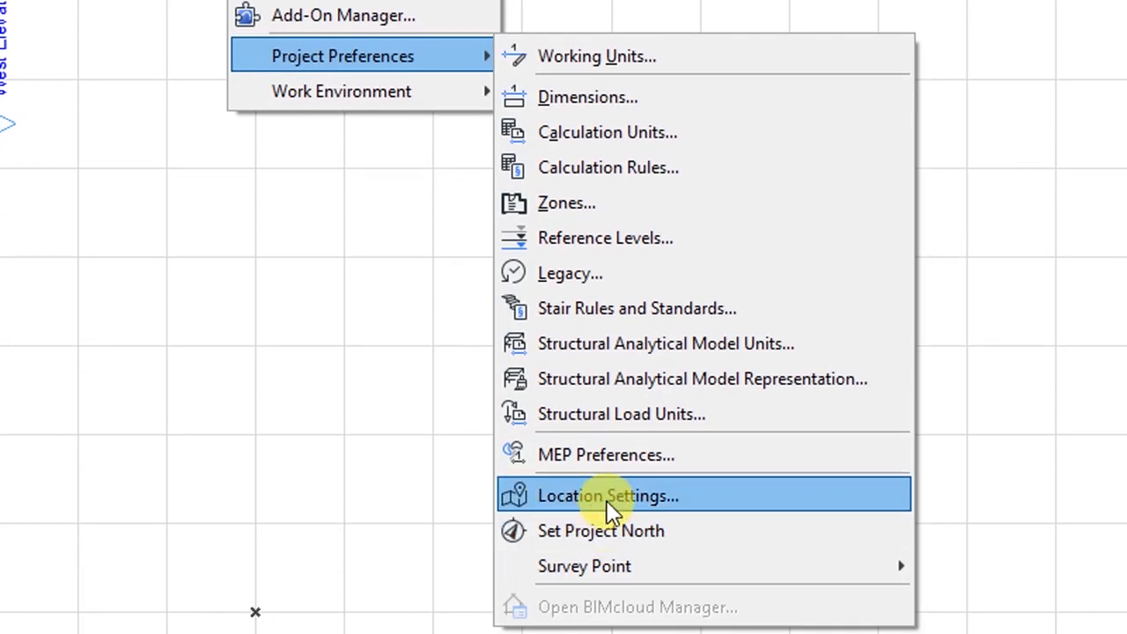
left_click(609, 508)
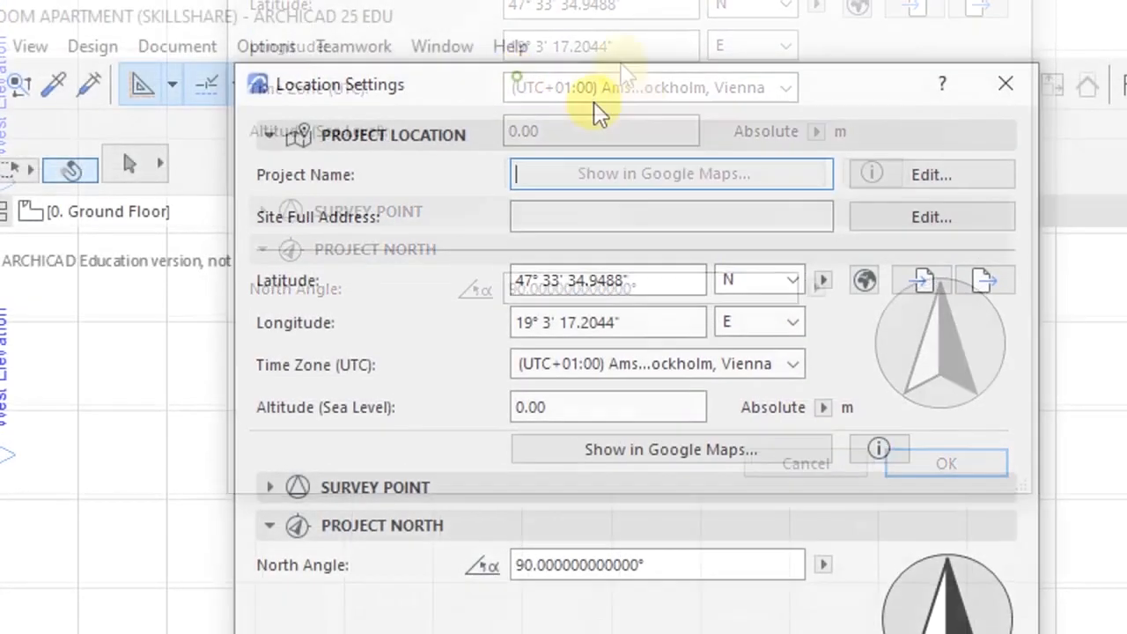
left_click_drag(595, 104, 868, 202)
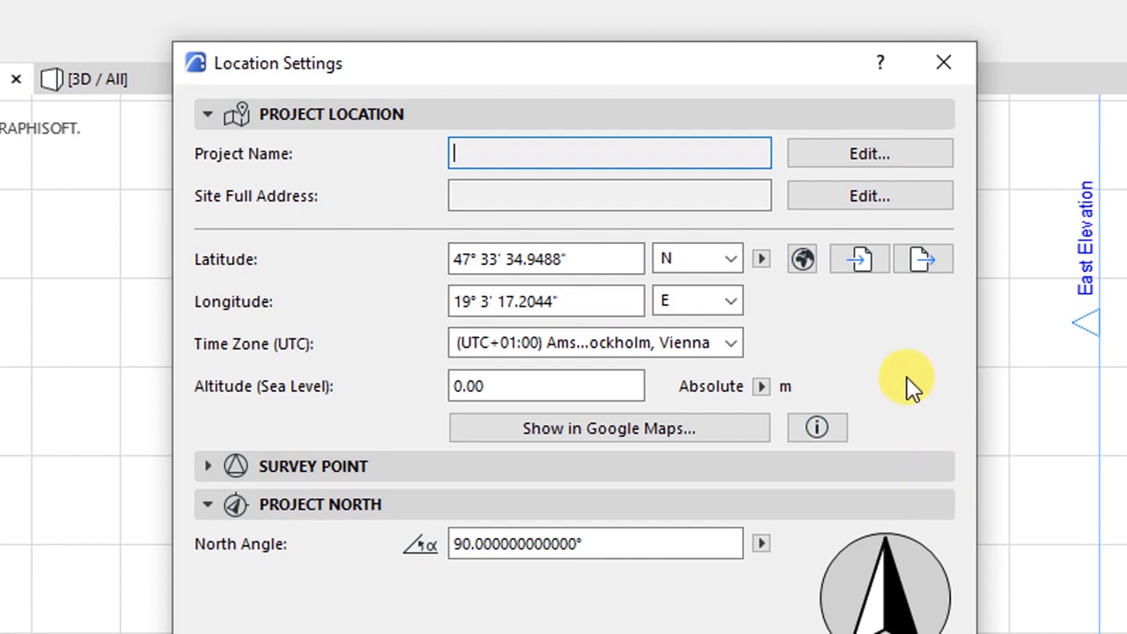
- Collapse and re-expand the location sections, and place the caret in the Project Name field
left_click(372, 116)
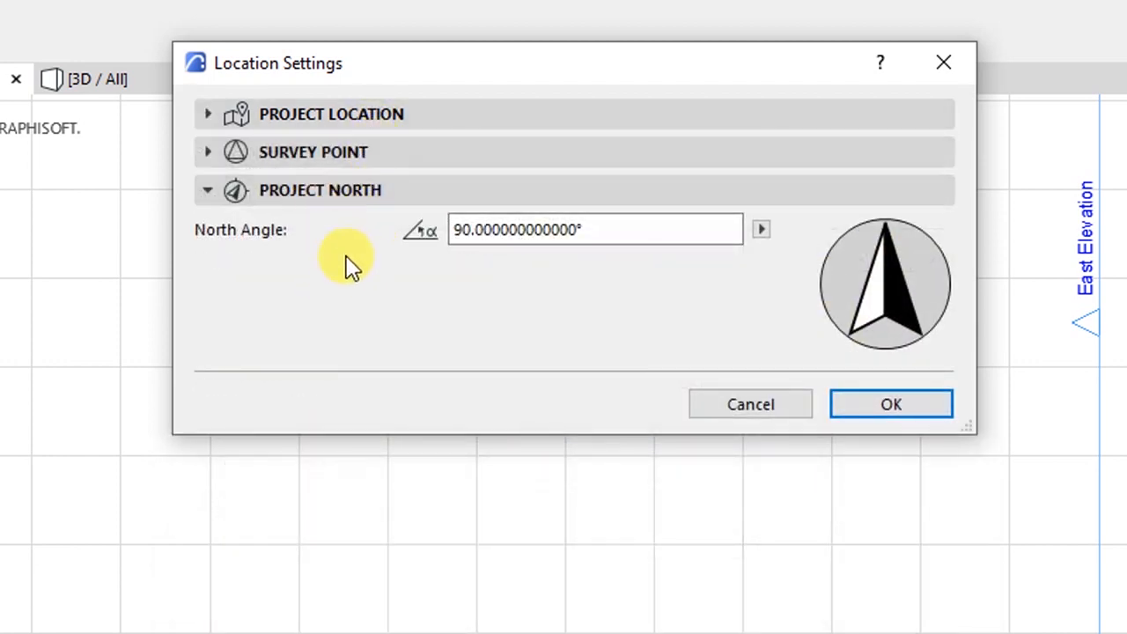
left_click(304, 189)
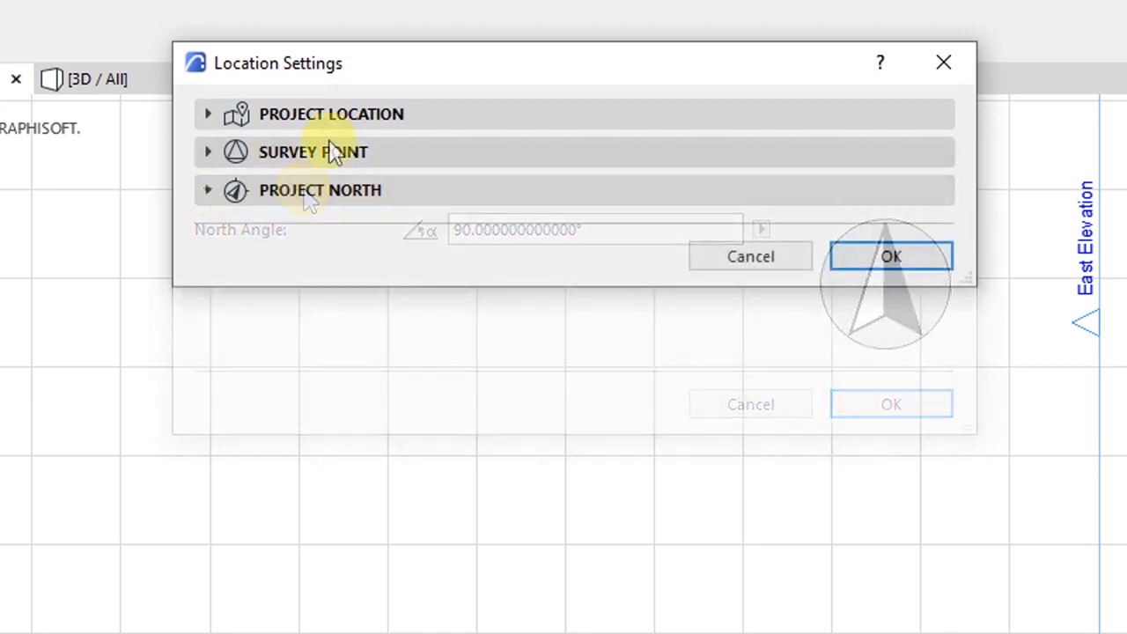
left_click(309, 114)
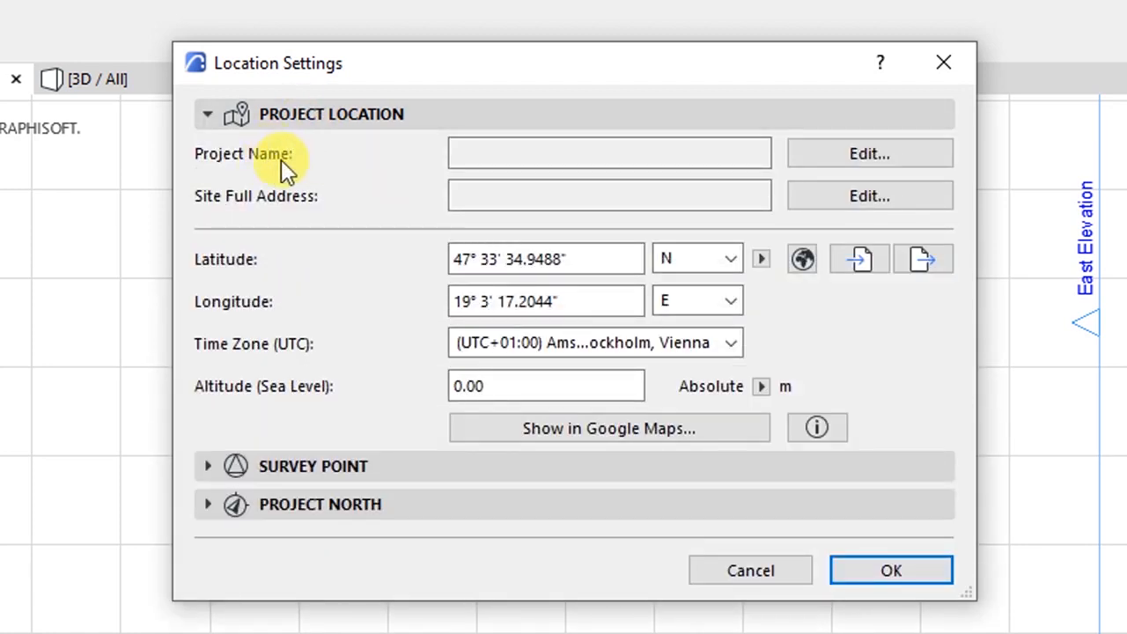
left_click(464, 151)
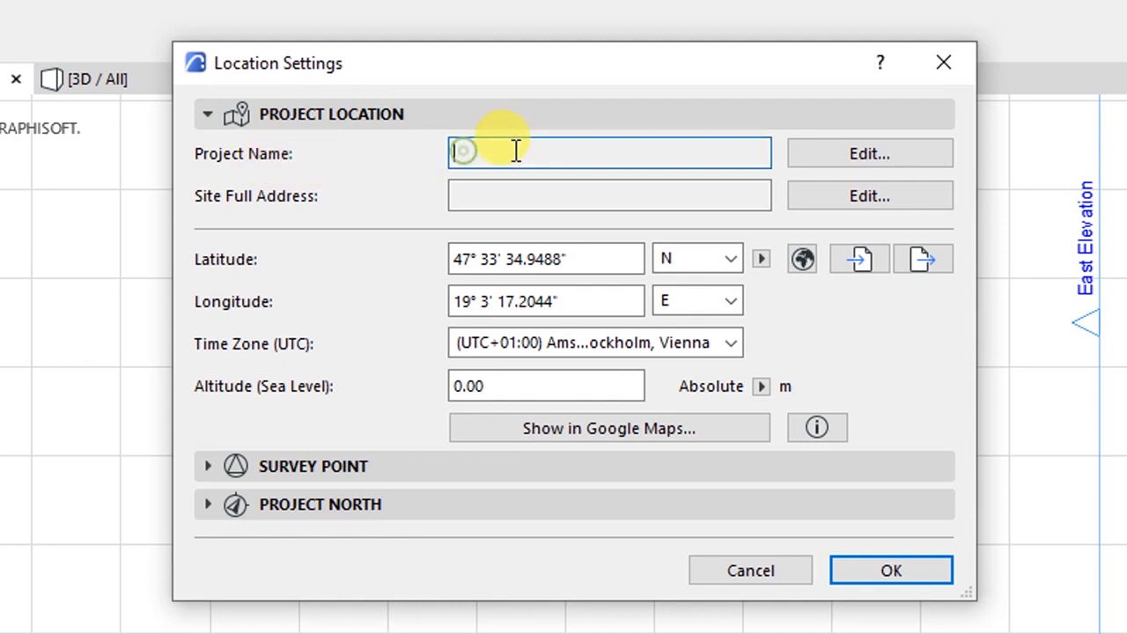
left_click(459, 153)
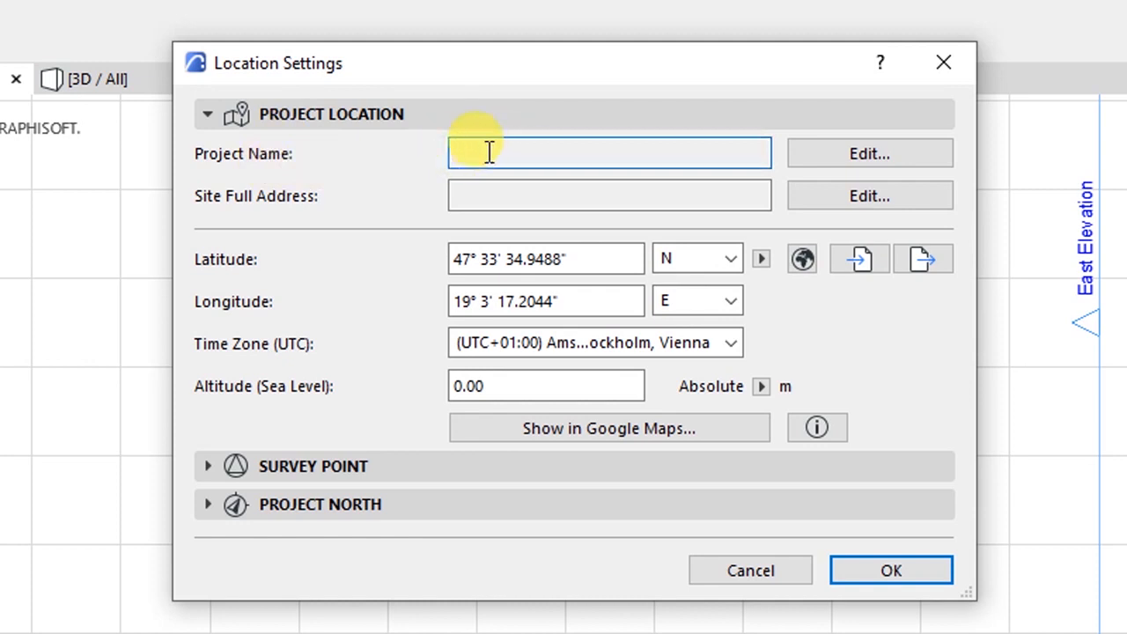
- Enter PROPOSED 3 BEDROOM RESIDENTIAL APARTMENT as the Project Name in the project info list
left_click(804, 154)
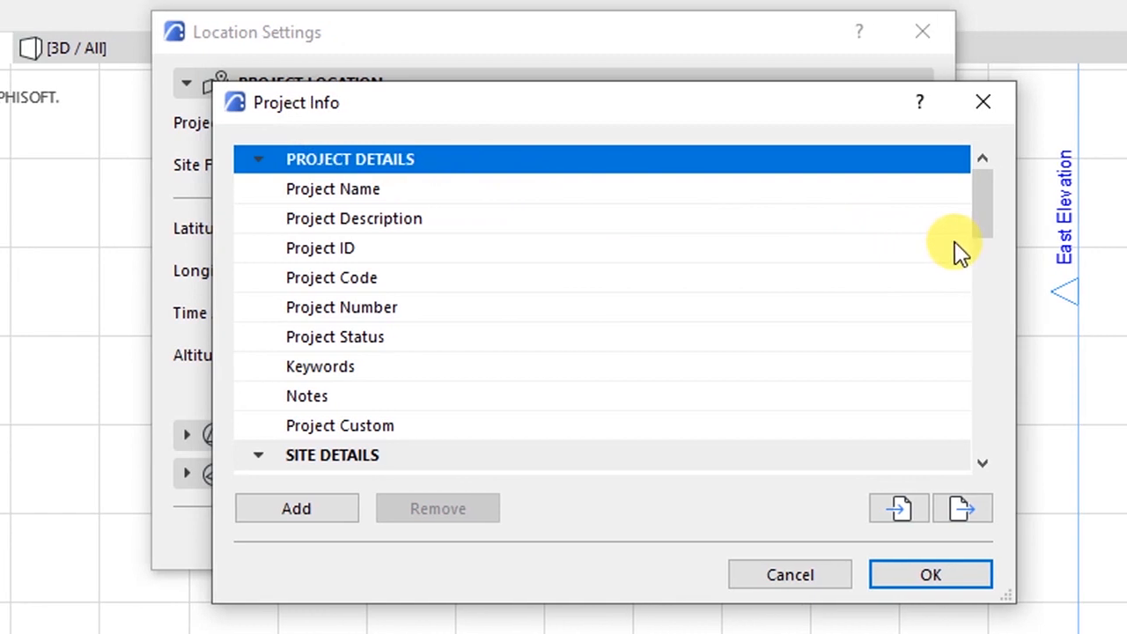
left_click(345, 195)
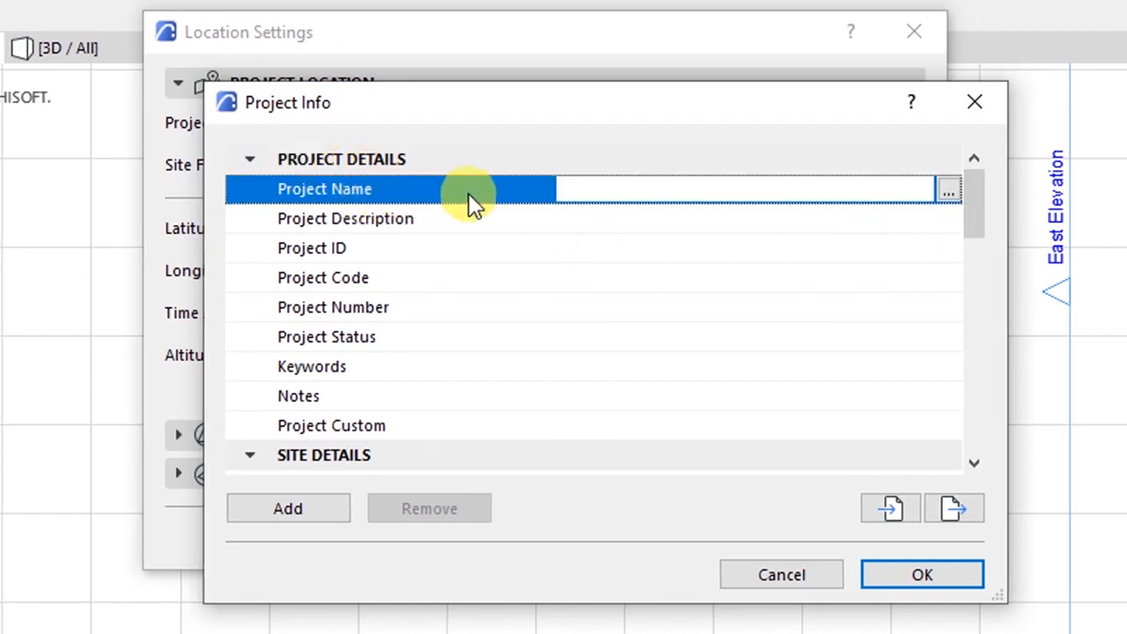
left_click(590, 189)
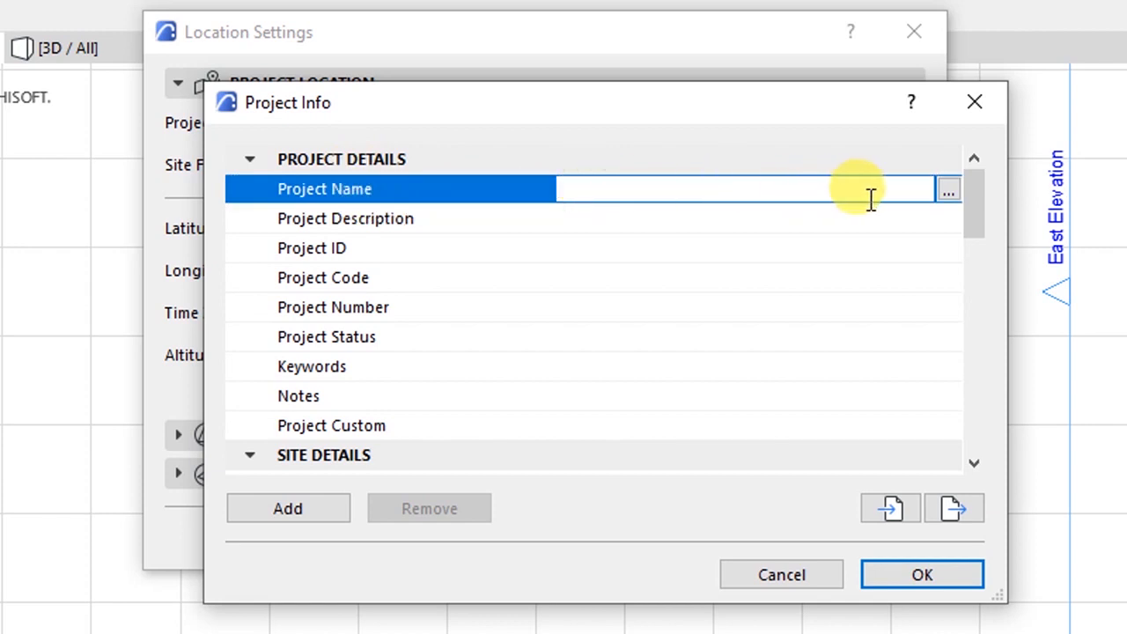
left_click(945, 194)
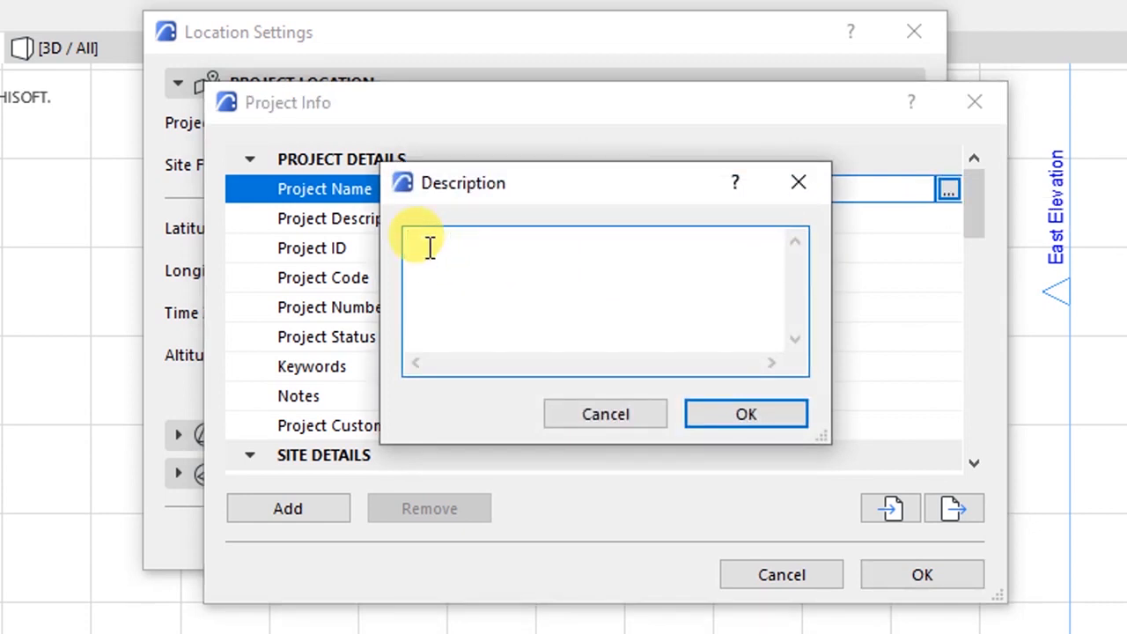
type("p")
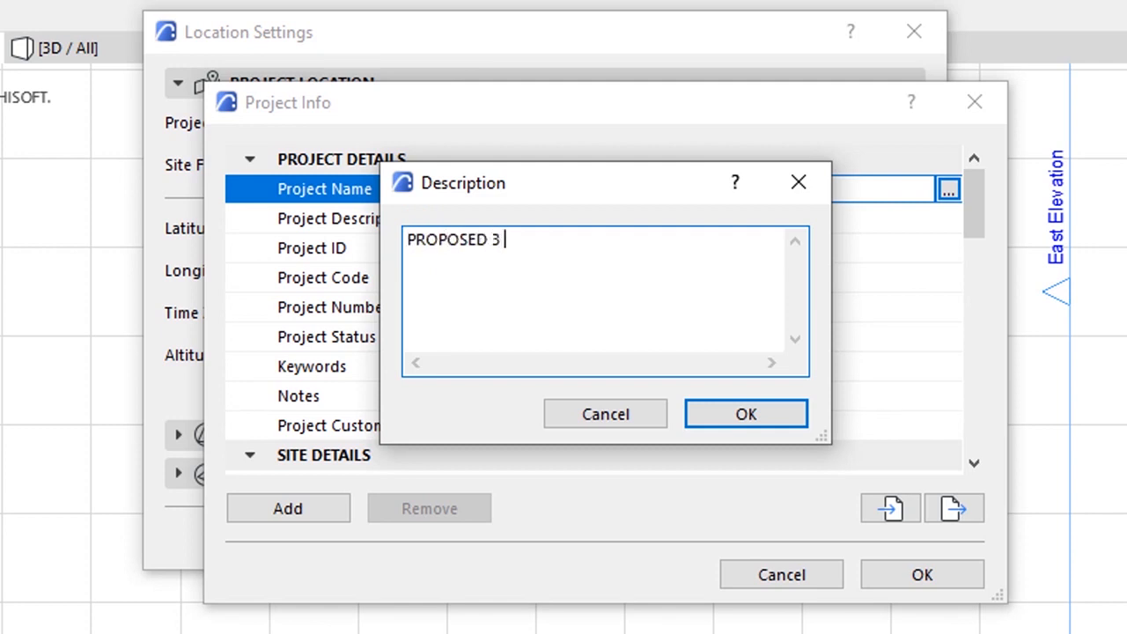
type("ROPOSED 3 BEDROOM RESIDENTIAL APARTMENT")
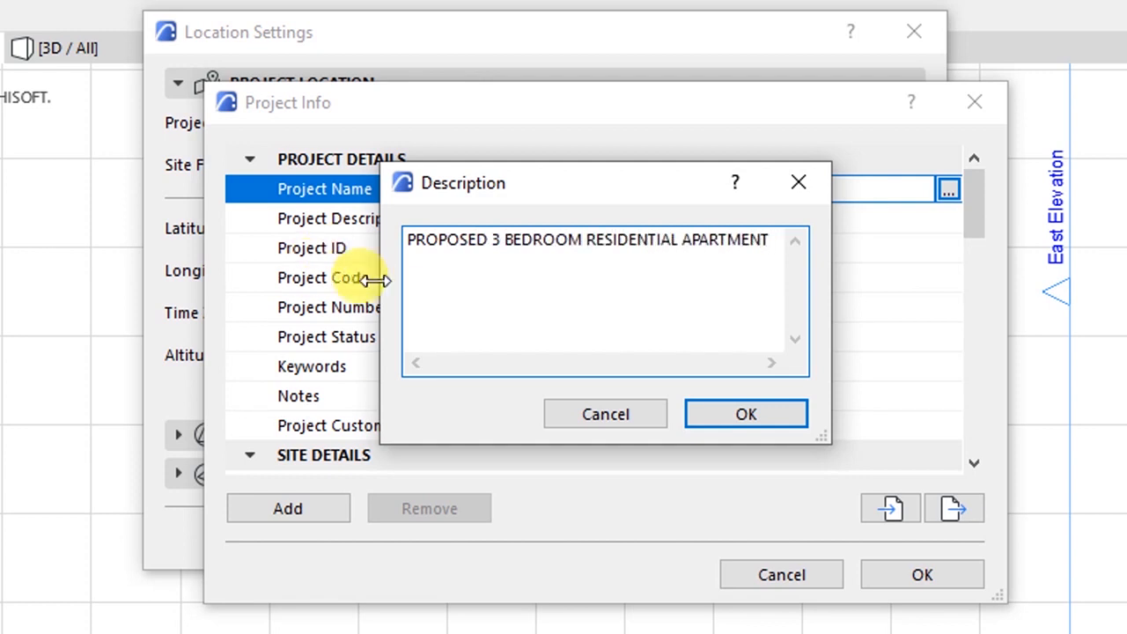
left_click(714, 416)
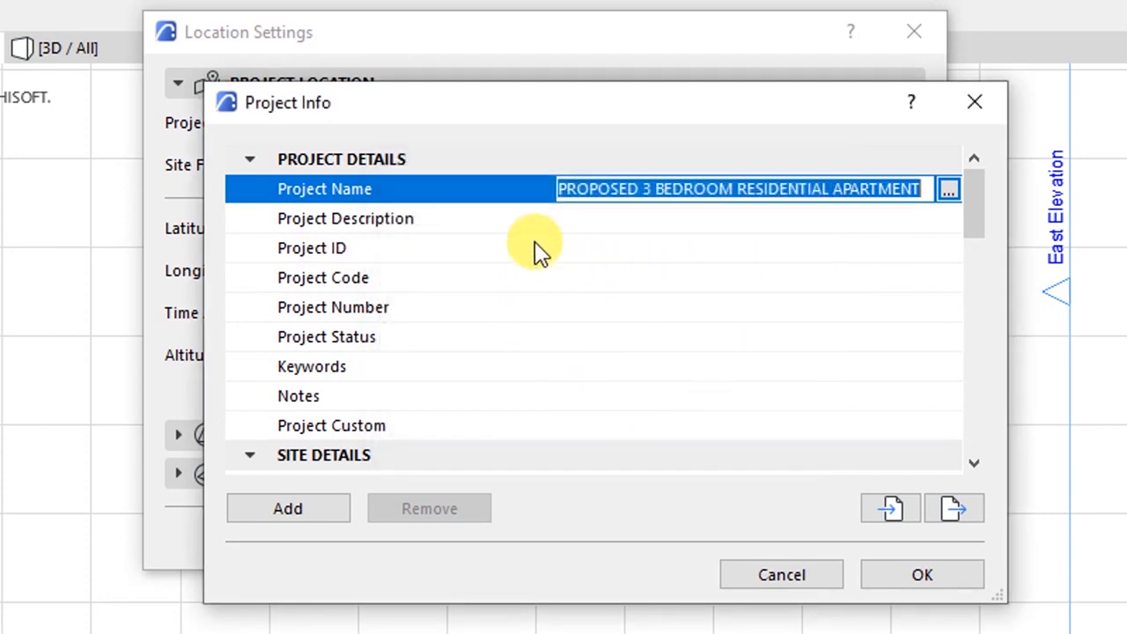
left_click(554, 225)
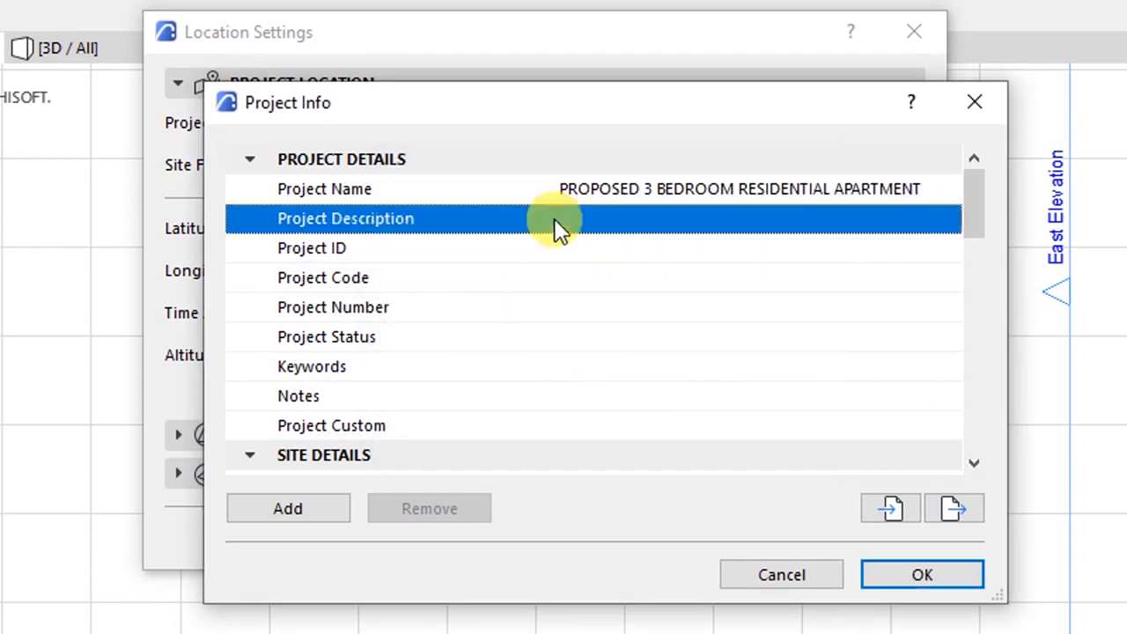
- Review the Project Number, Status, Keywords and Notes entries and scroll down toward Site Details
left_click(432, 189)
left_click(611, 188)
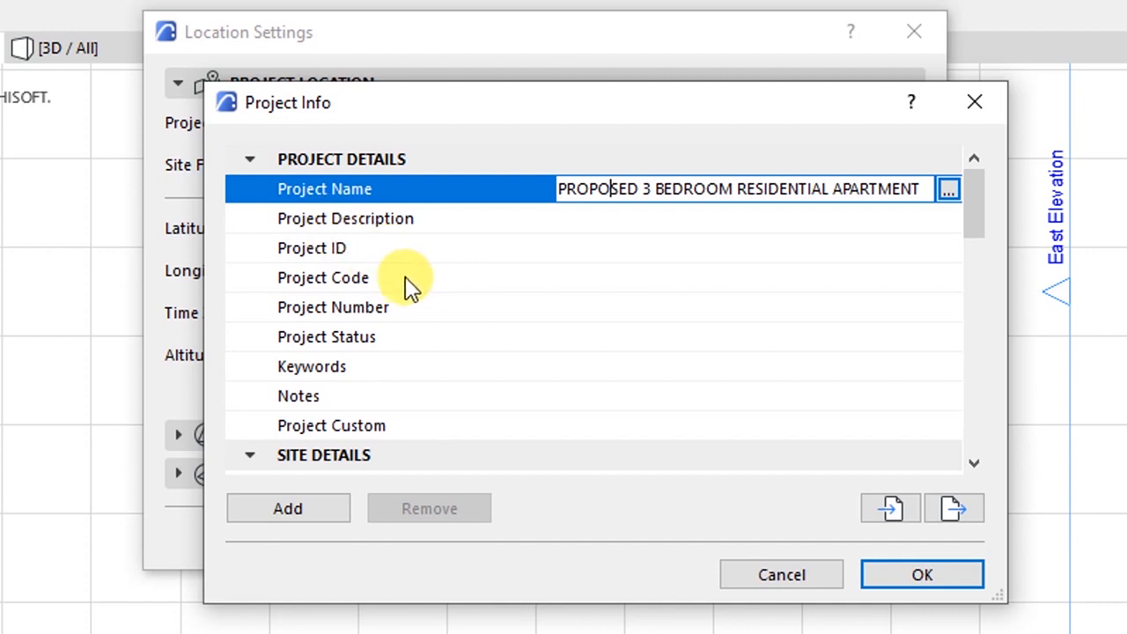
left_click(393, 312)
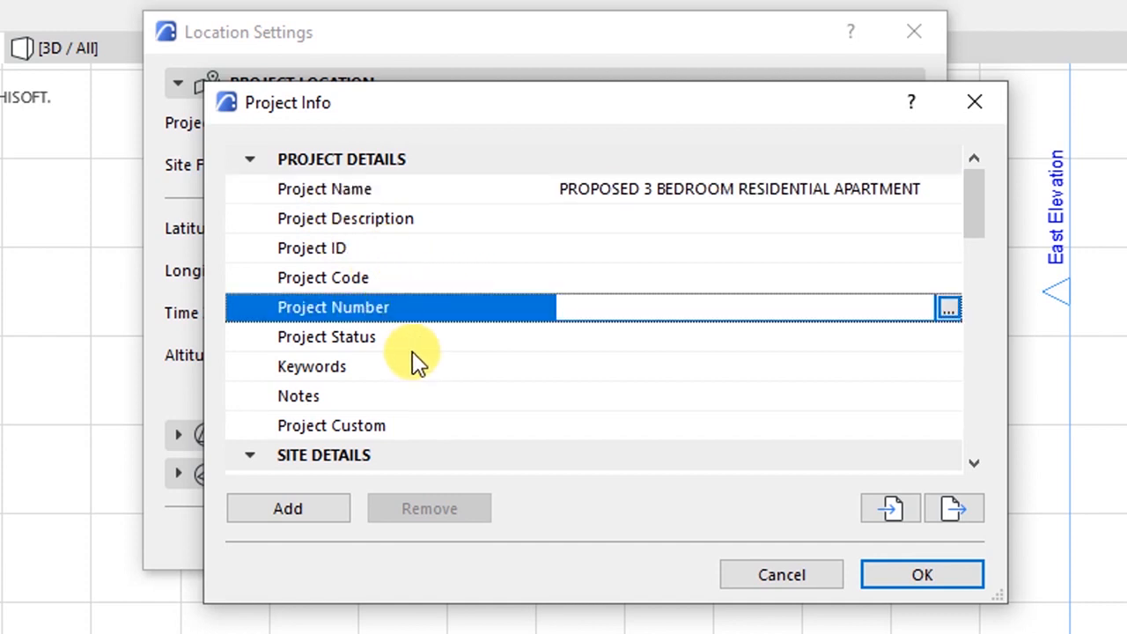
left_click(398, 340)
left_click(334, 370)
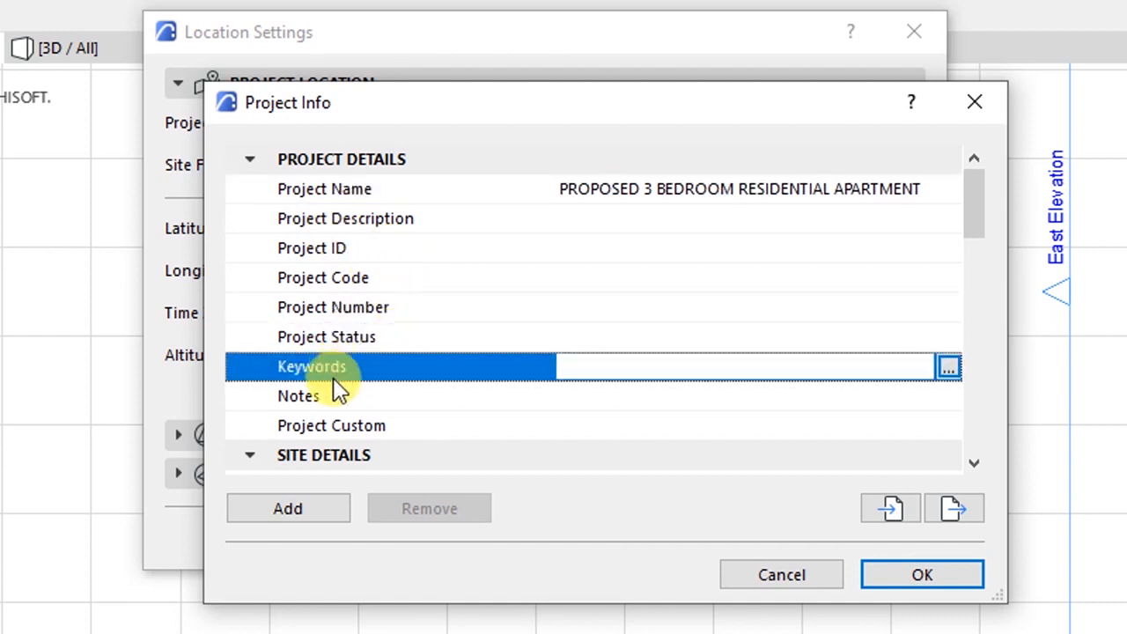
left_click(334, 400)
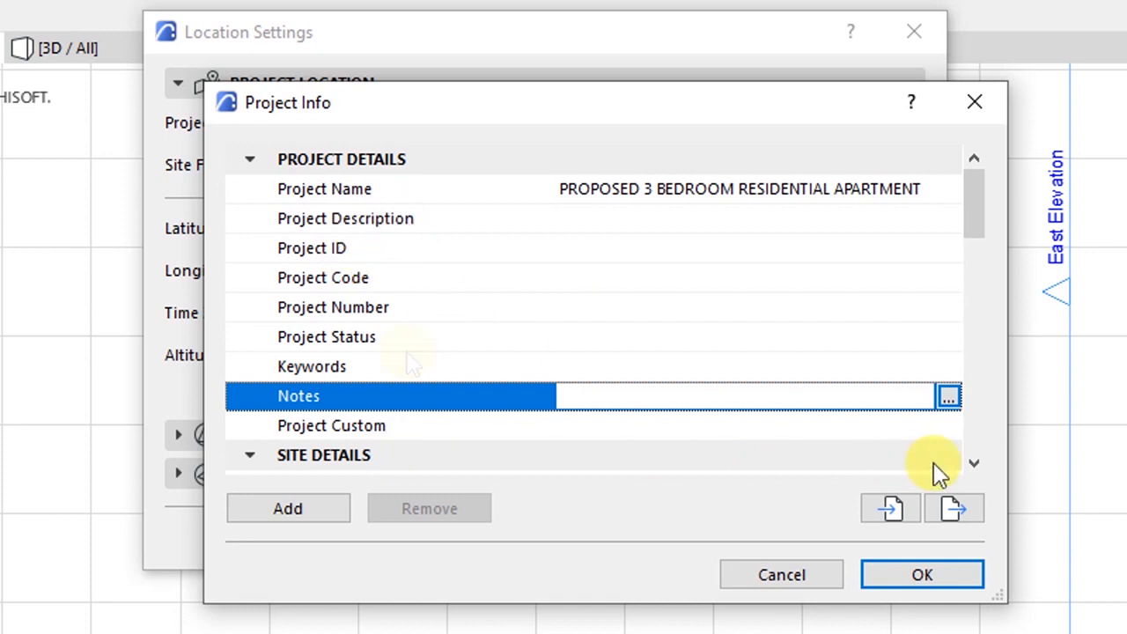
left_click(974, 462)
left_click(957, 462)
left_click(957, 462)
left_click(958, 462)
left_click(958, 462)
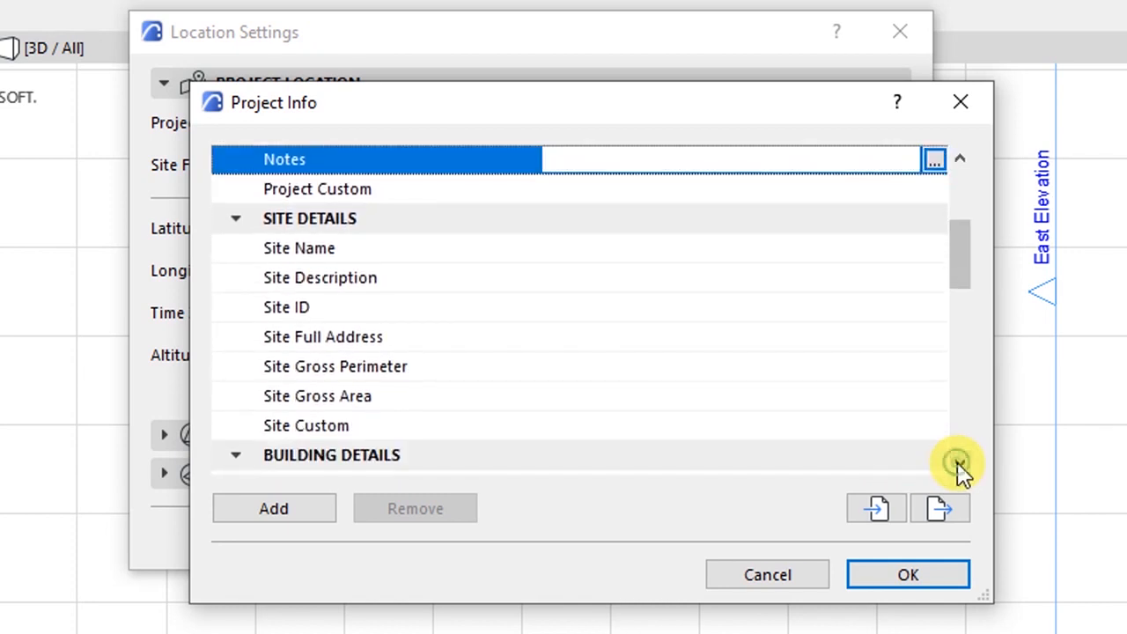
left_click(368, 257)
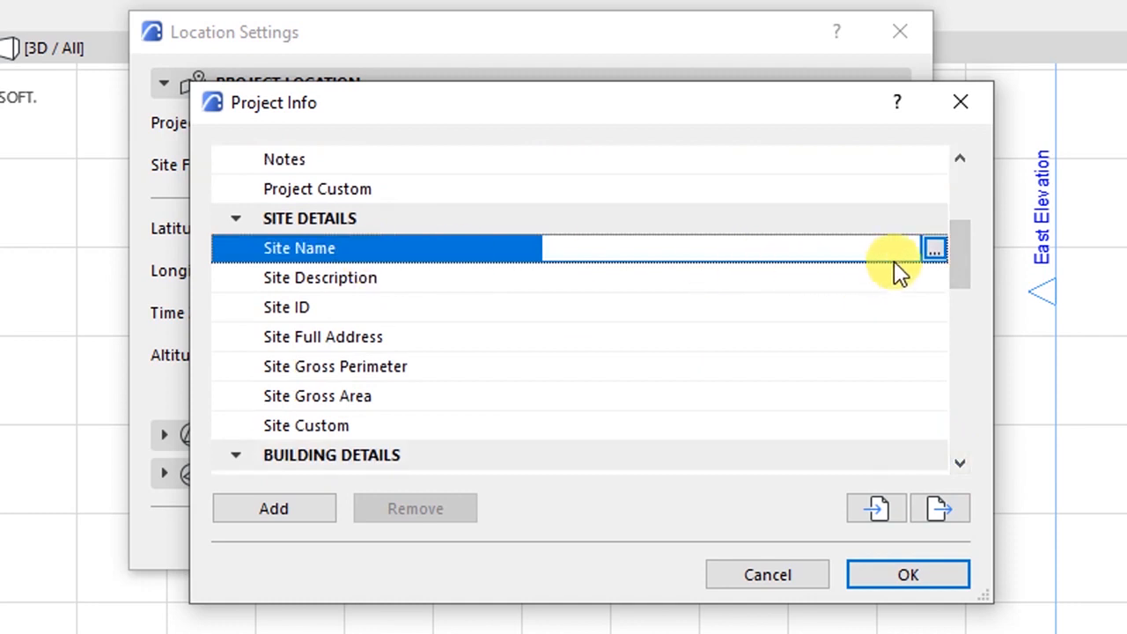
left_click(934, 251)
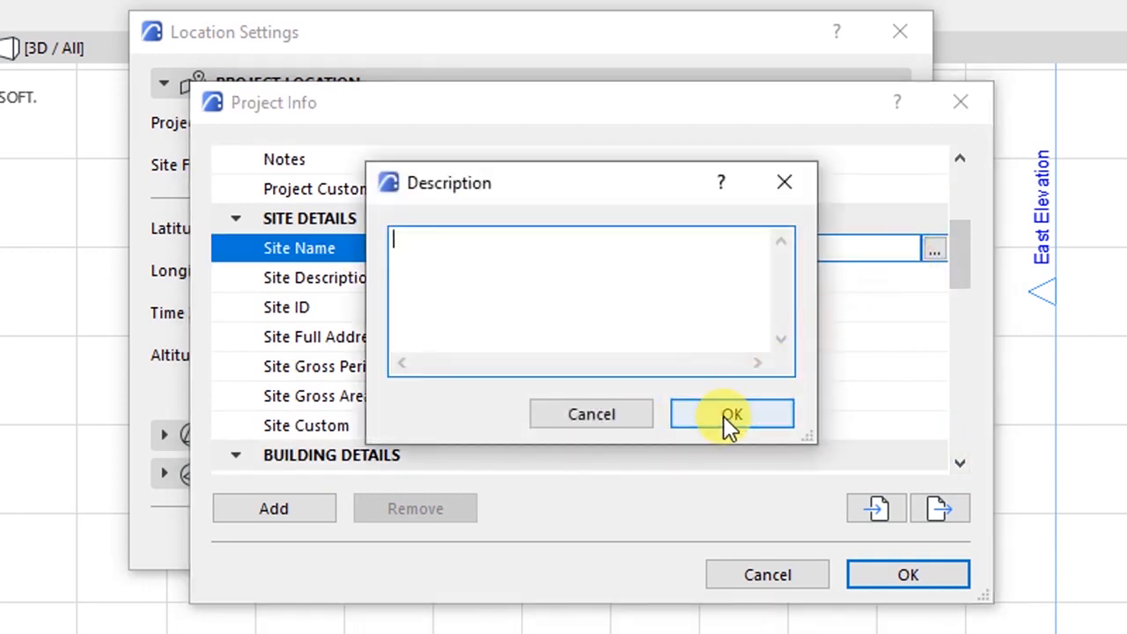
left_click(470, 247)
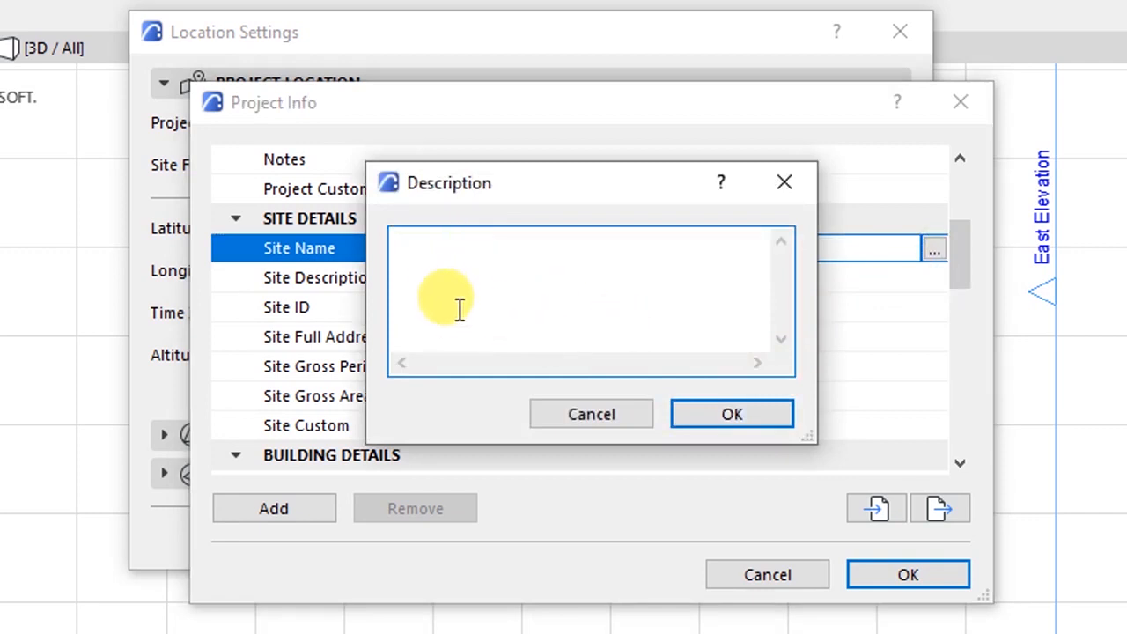
left_click(703, 416)
left_click(450, 281)
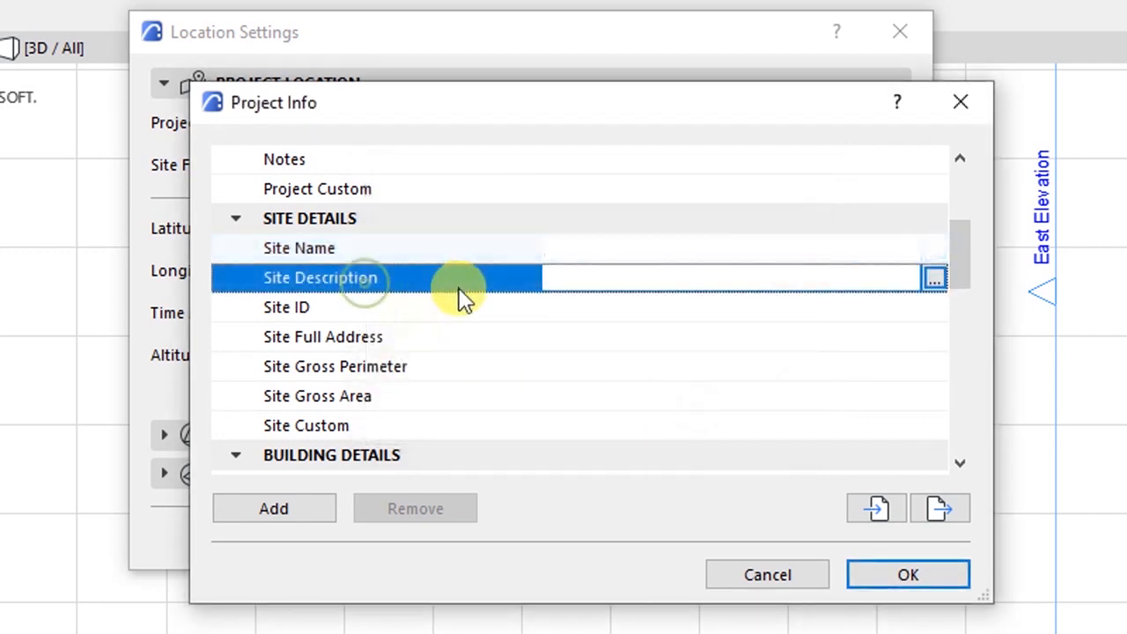
left_click(297, 344)
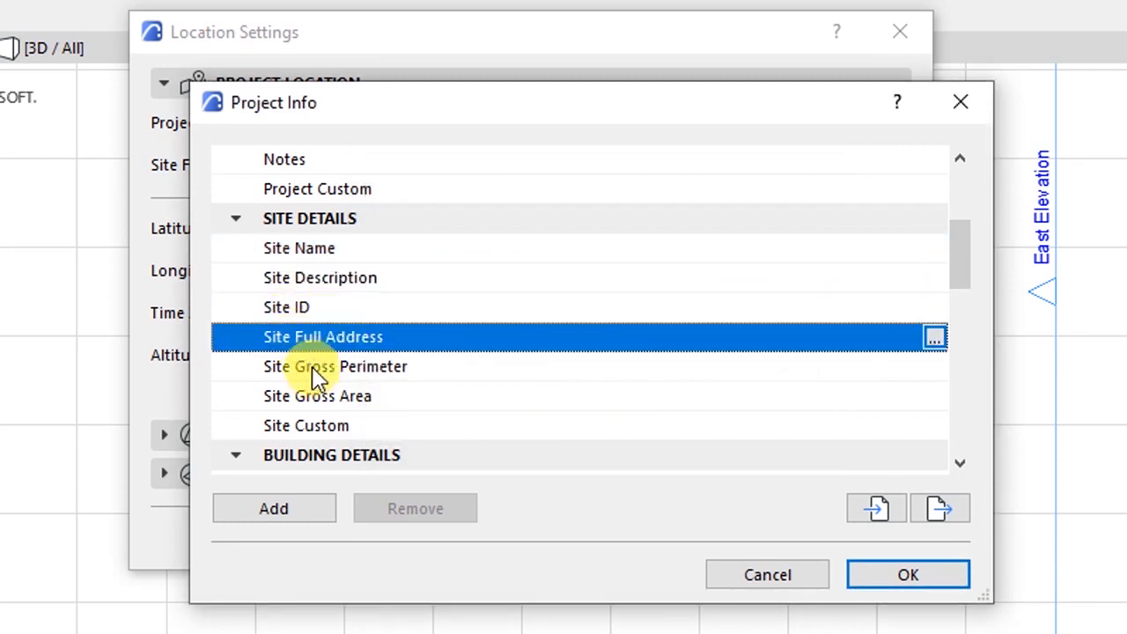
left_click(311, 368)
left_click(315, 406)
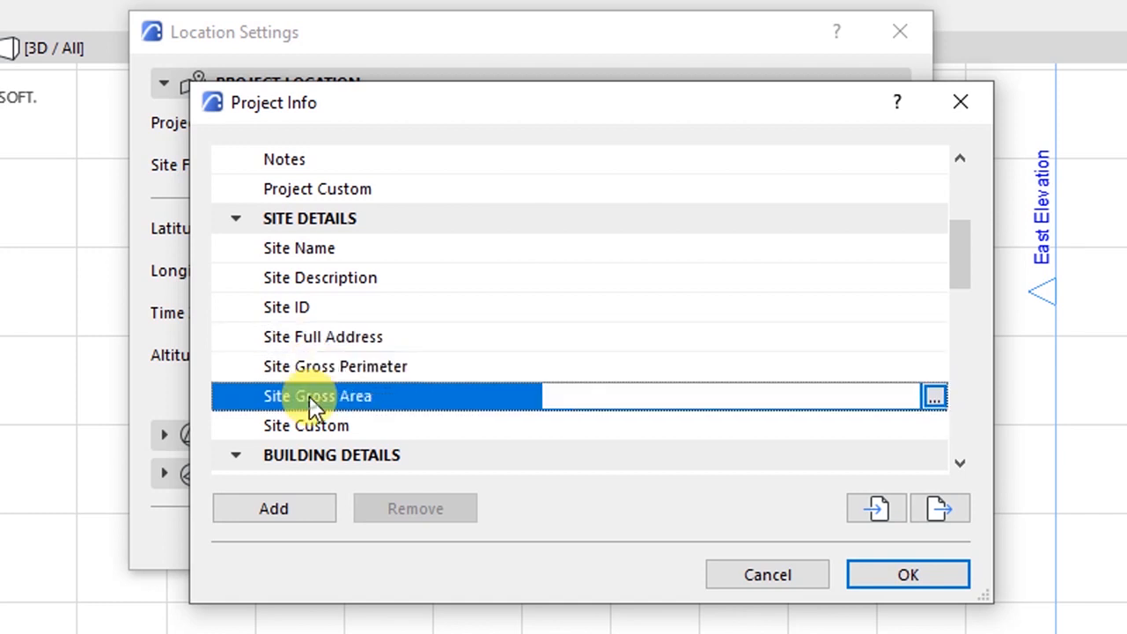
left_click(334, 426)
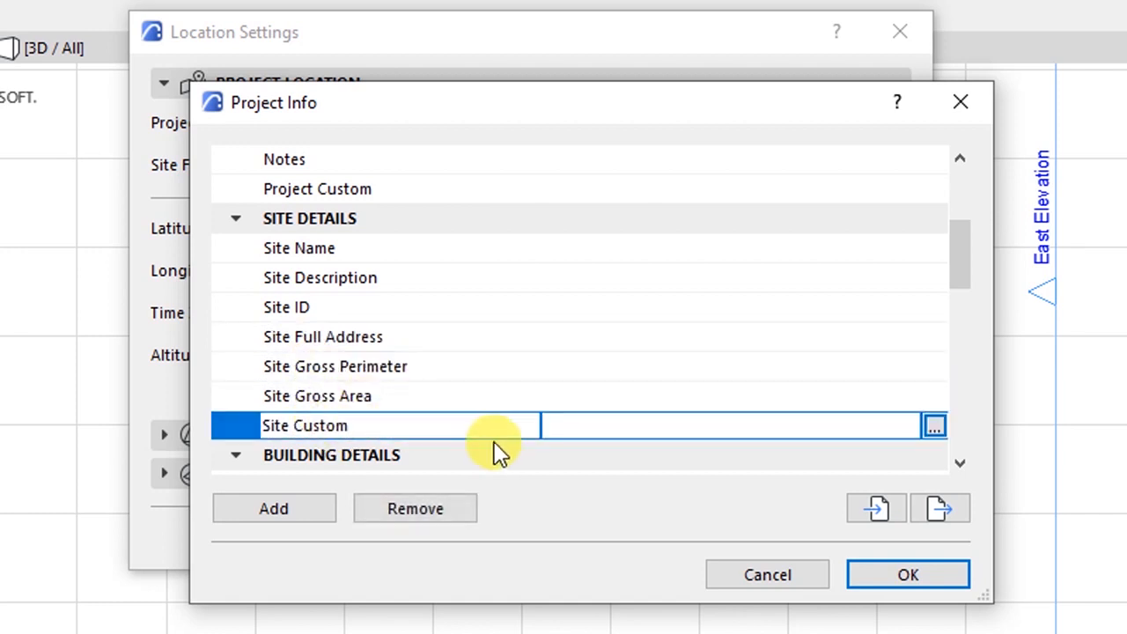
left_click(959, 463)
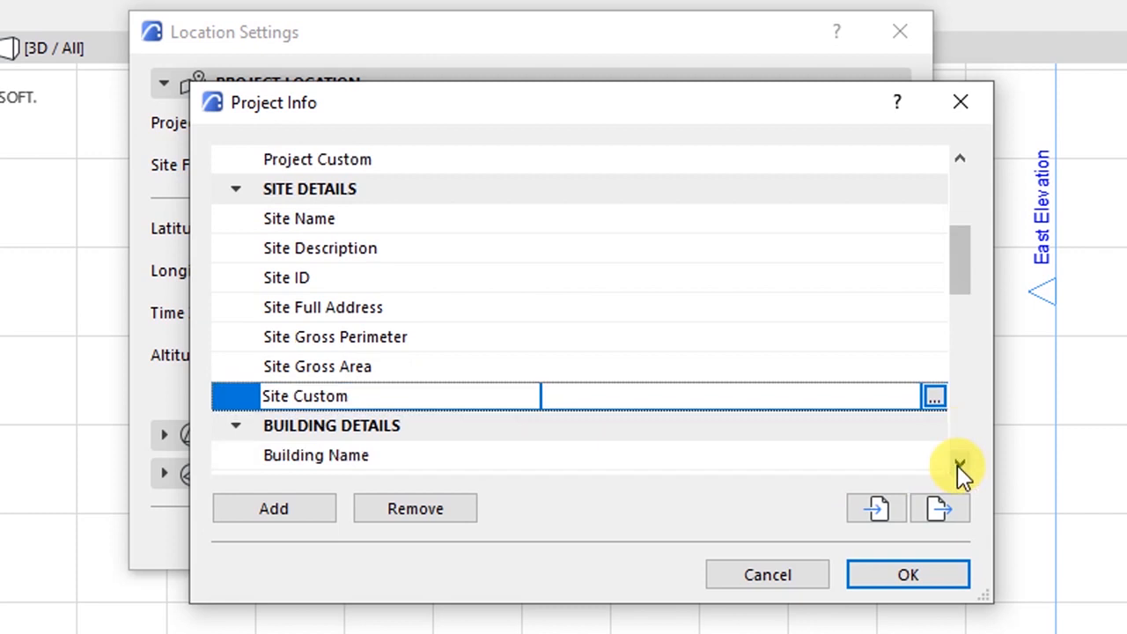
left_click(959, 464)
left_click(958, 464)
left_click(958, 464)
left_click(959, 463)
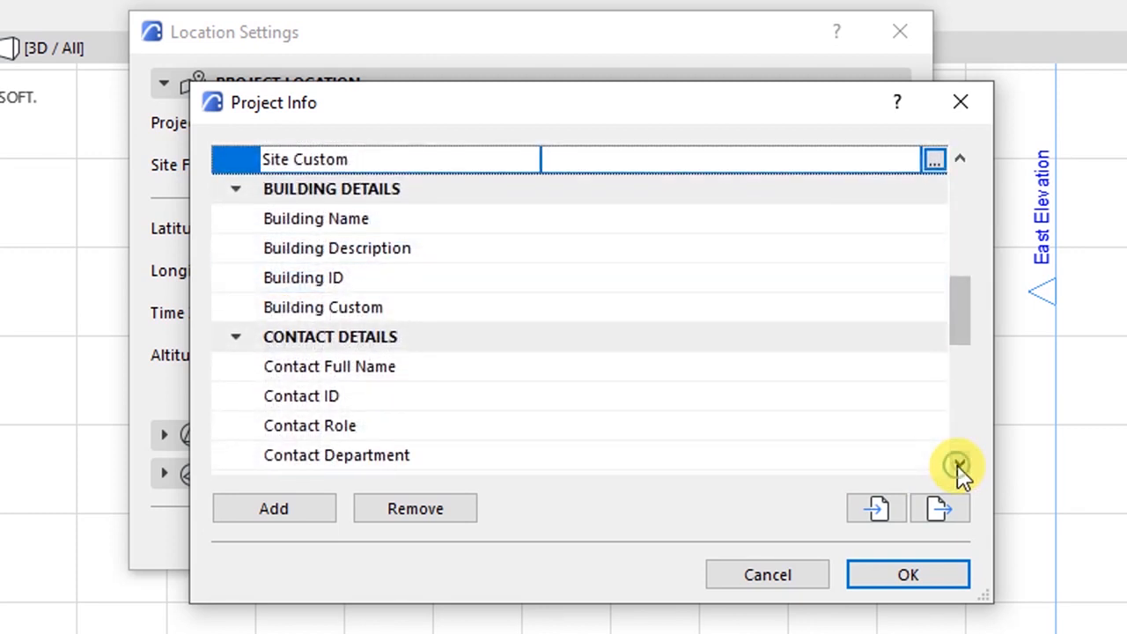
left_click(959, 464)
left_click(377, 191)
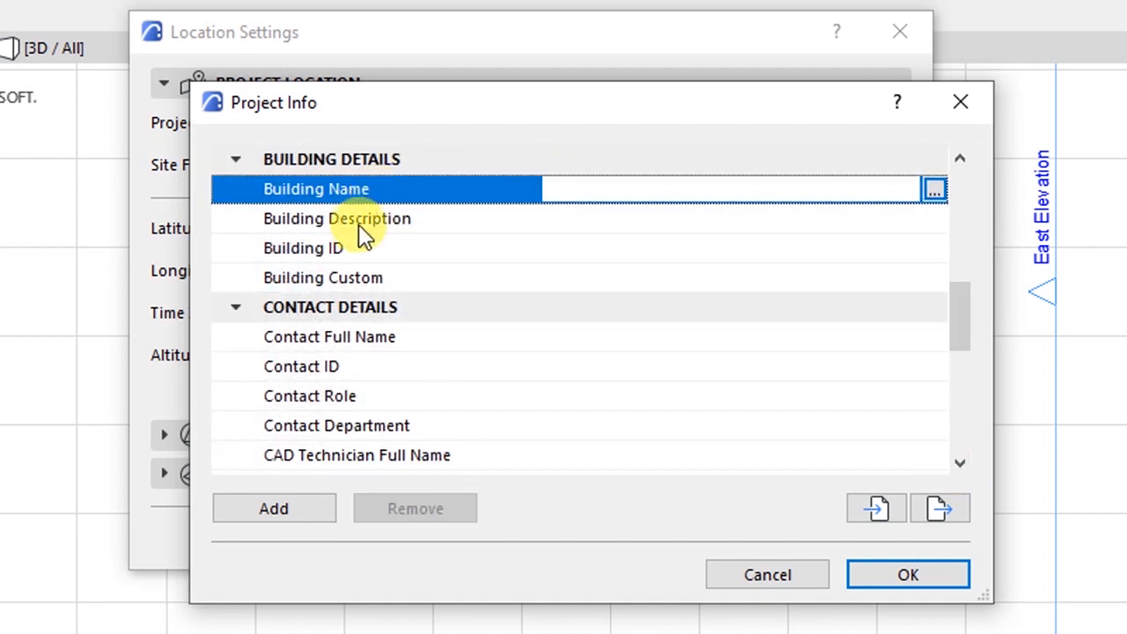
left_click(330, 226)
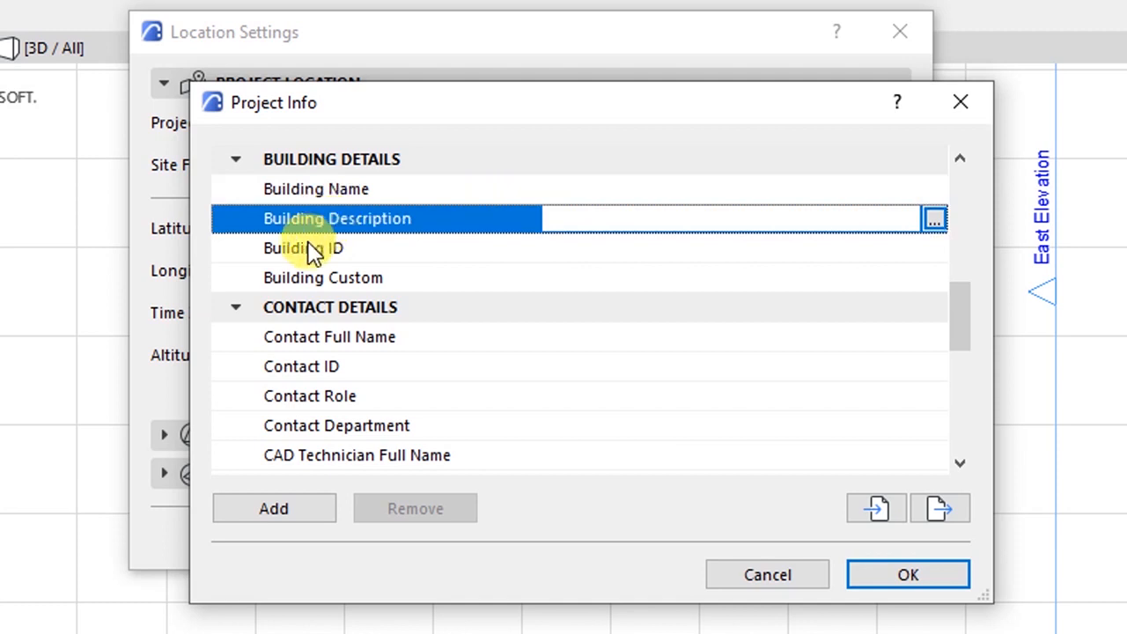
left_click(312, 248)
left_click(297, 278)
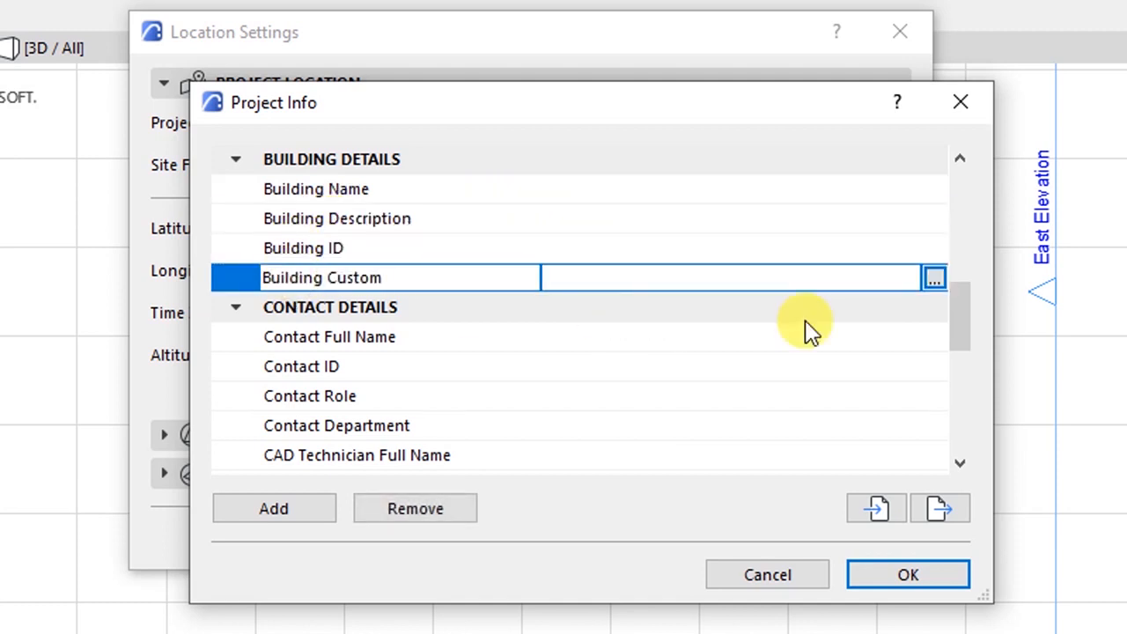
left_click(958, 462)
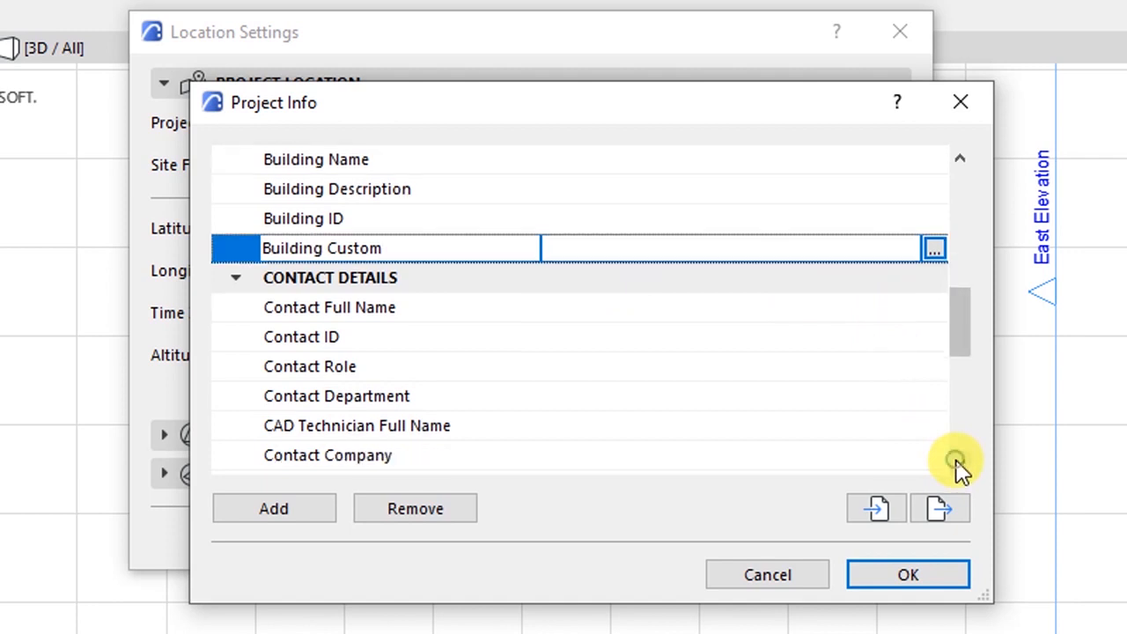
left_click(958, 462)
left_click(957, 462)
left_click(958, 462)
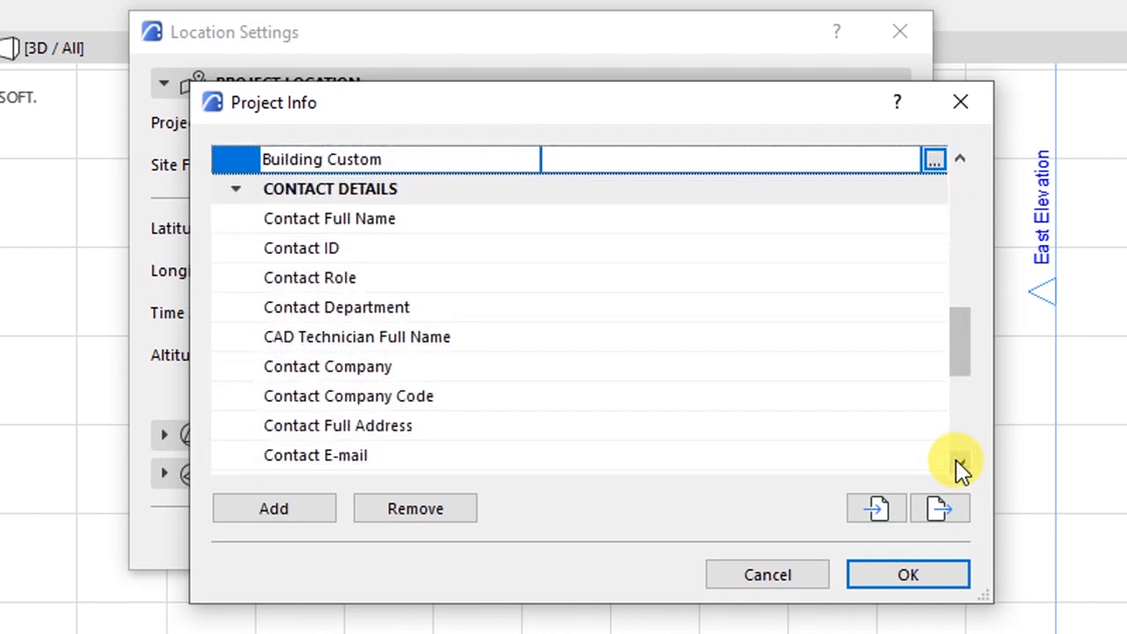
left_click(959, 464)
left_click(959, 464)
left_click(958, 465)
left_click_drag(952, 402, 955, 375)
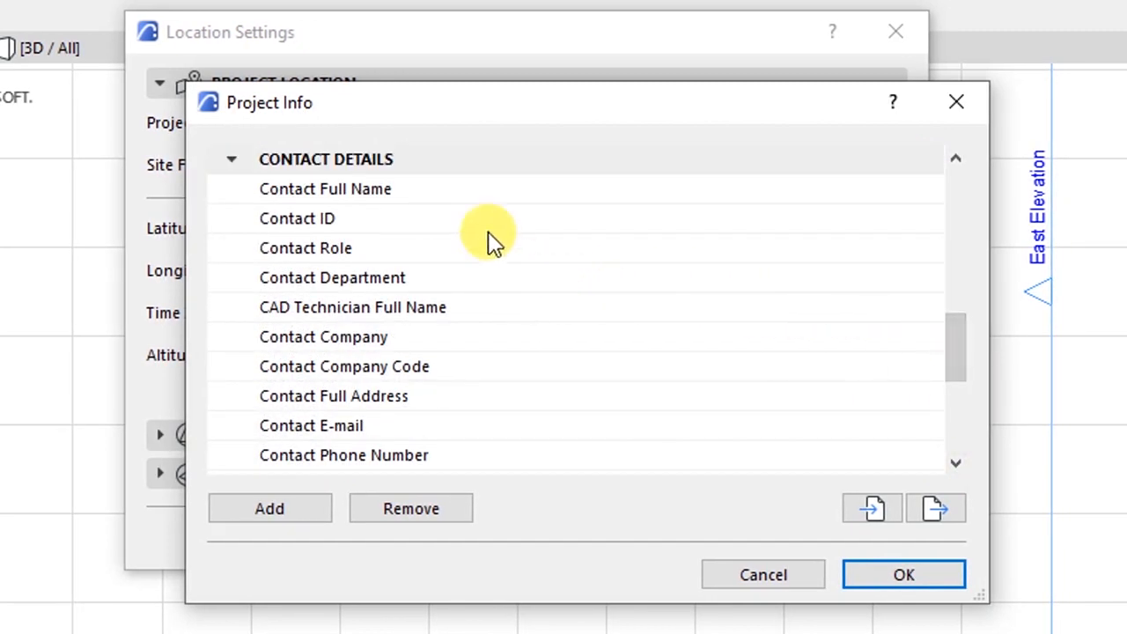
left_click(388, 189)
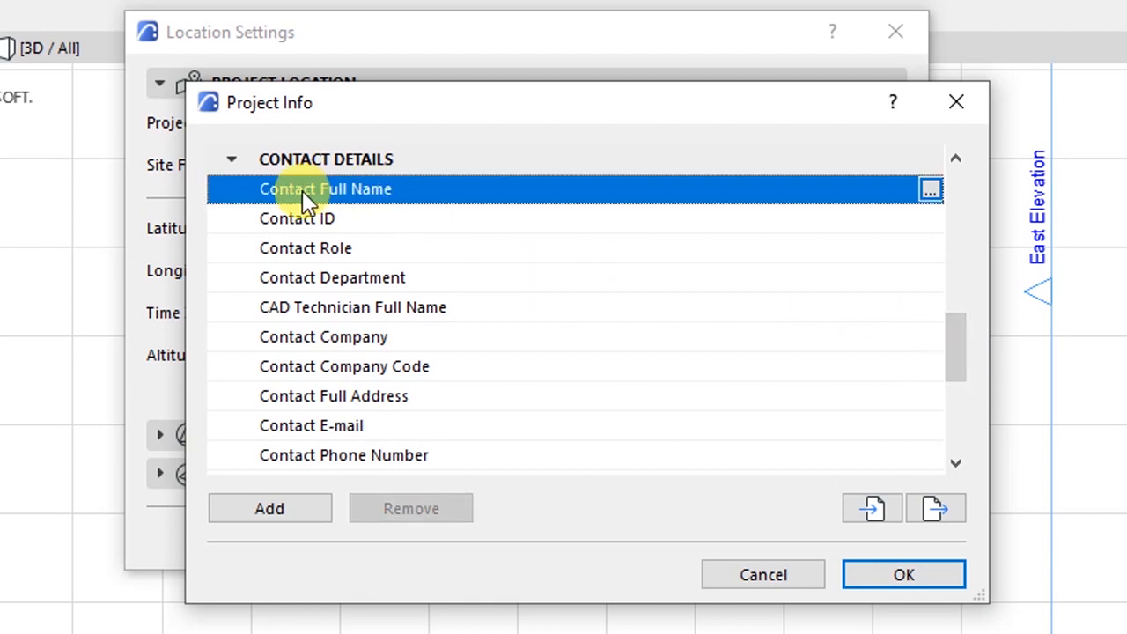
- Enter the contact's prefix title, given, middle and family names in the full name editor
left_click(929, 191)
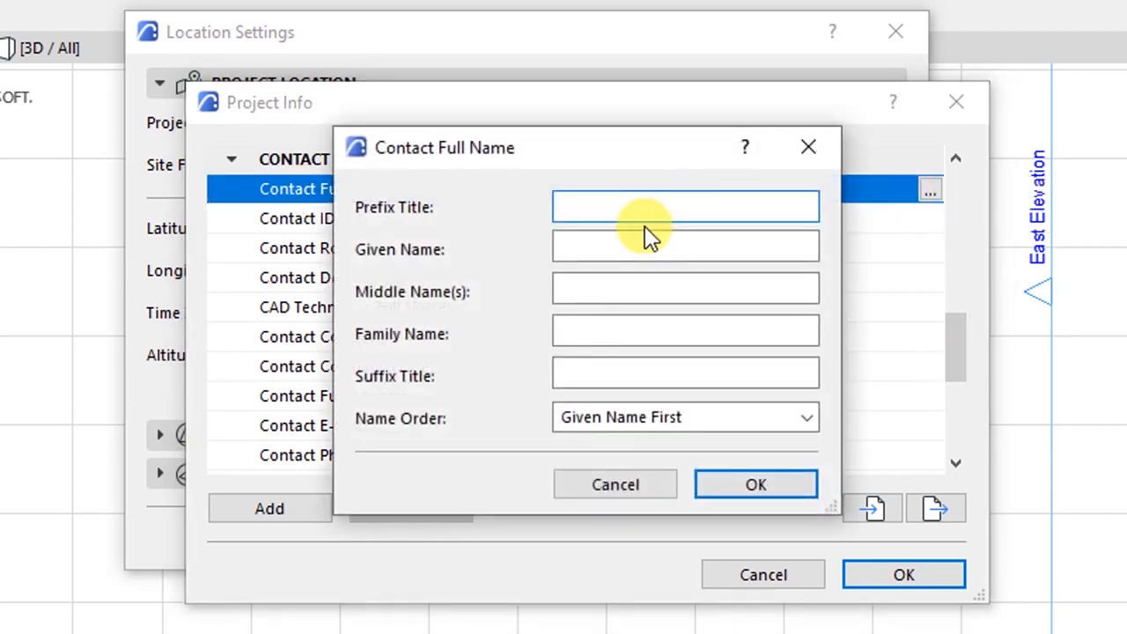
type("m")
key("Tab")
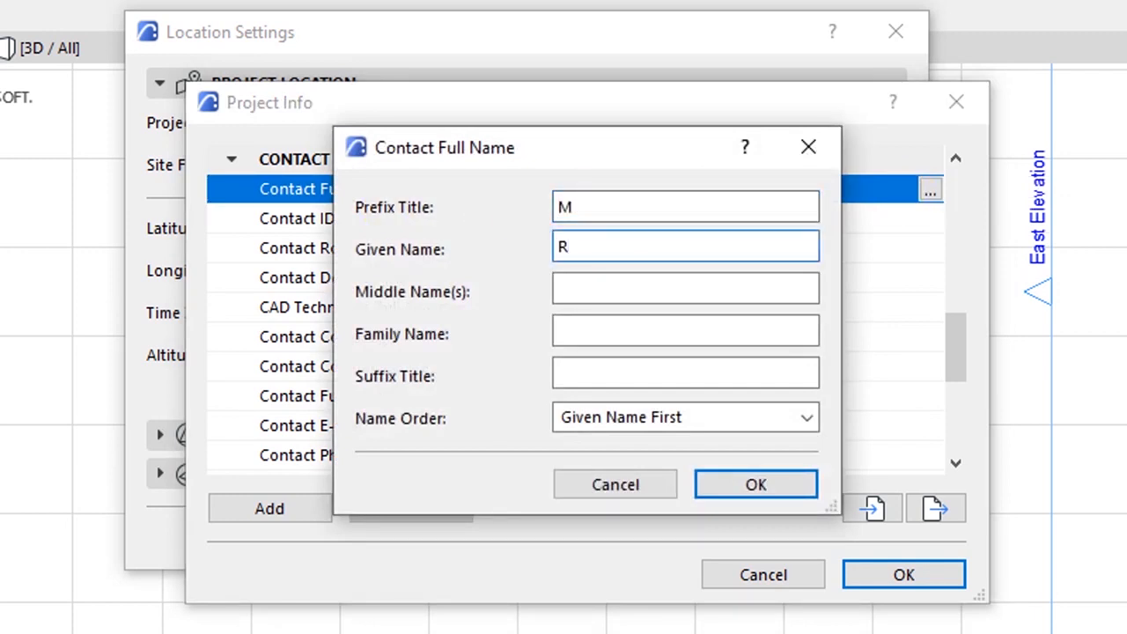
type("R")
left_click(567, 204)
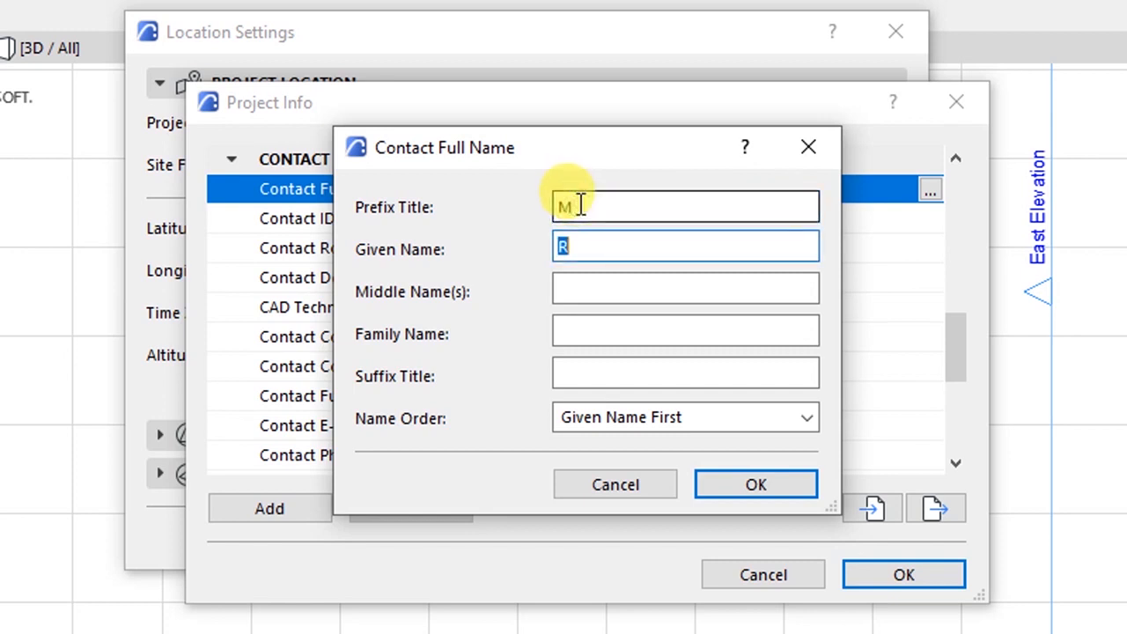
type("r")
key("Tab")
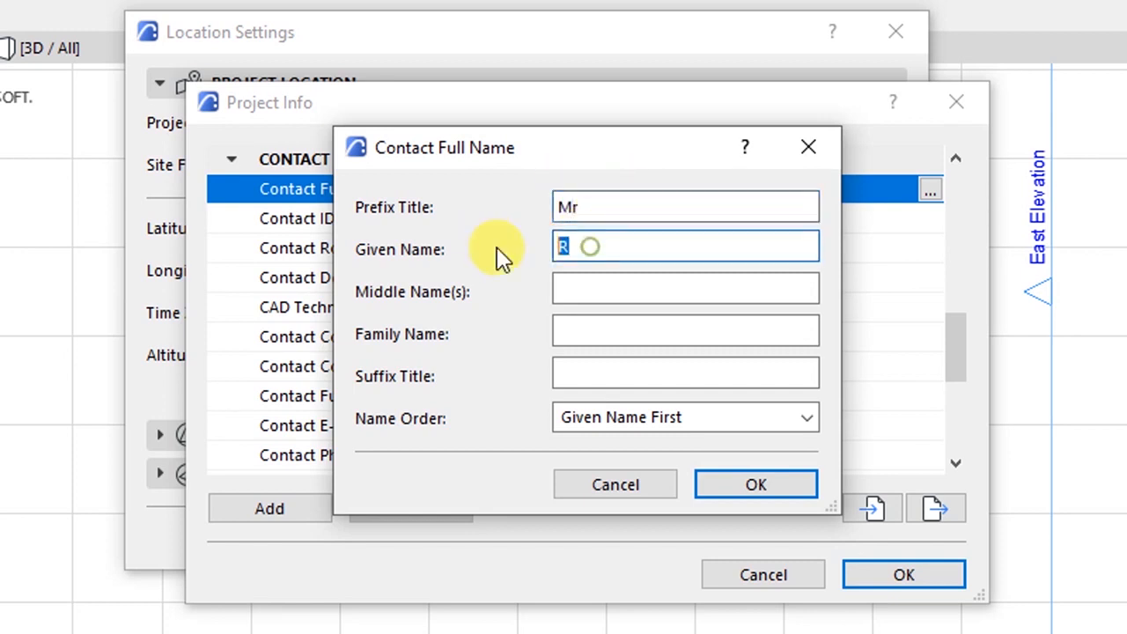
type("j")
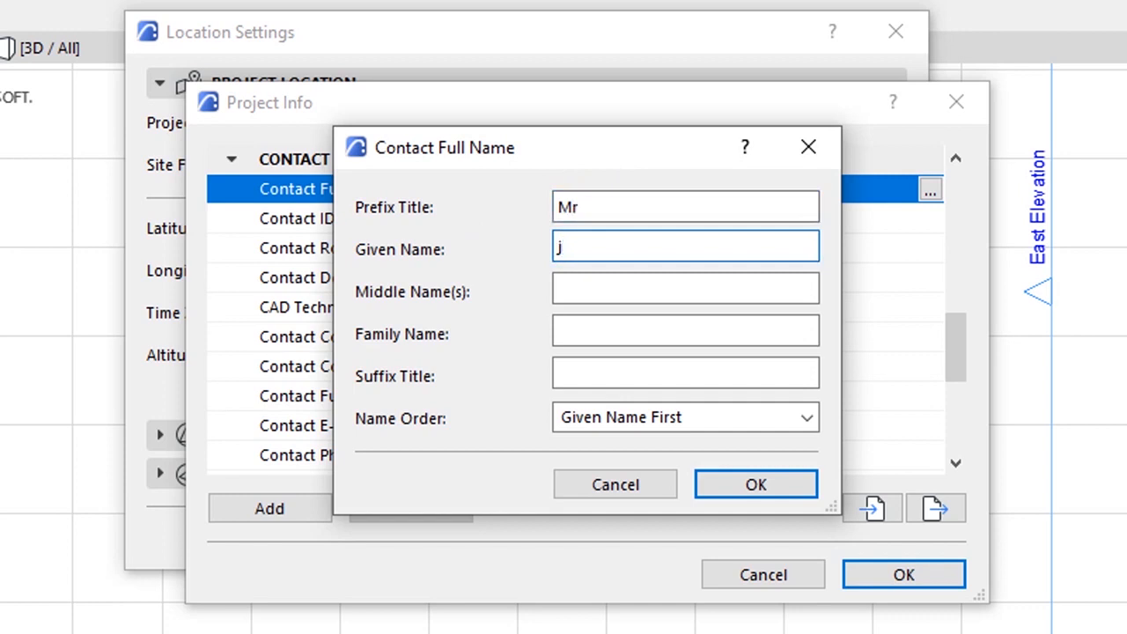
key("BackSpace")
left_click(585, 283)
key("Left")
key("Left")
key("Left")
left_click(582, 329)
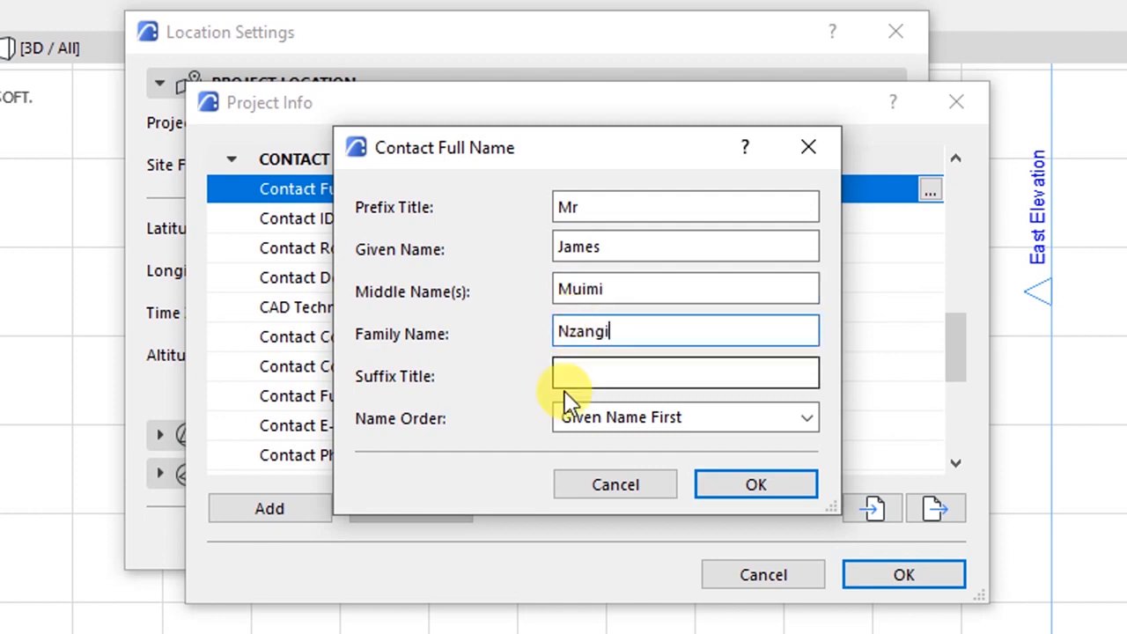
- Keep Given Name First as the name order and confirm the contact's full name
left_click(696, 421)
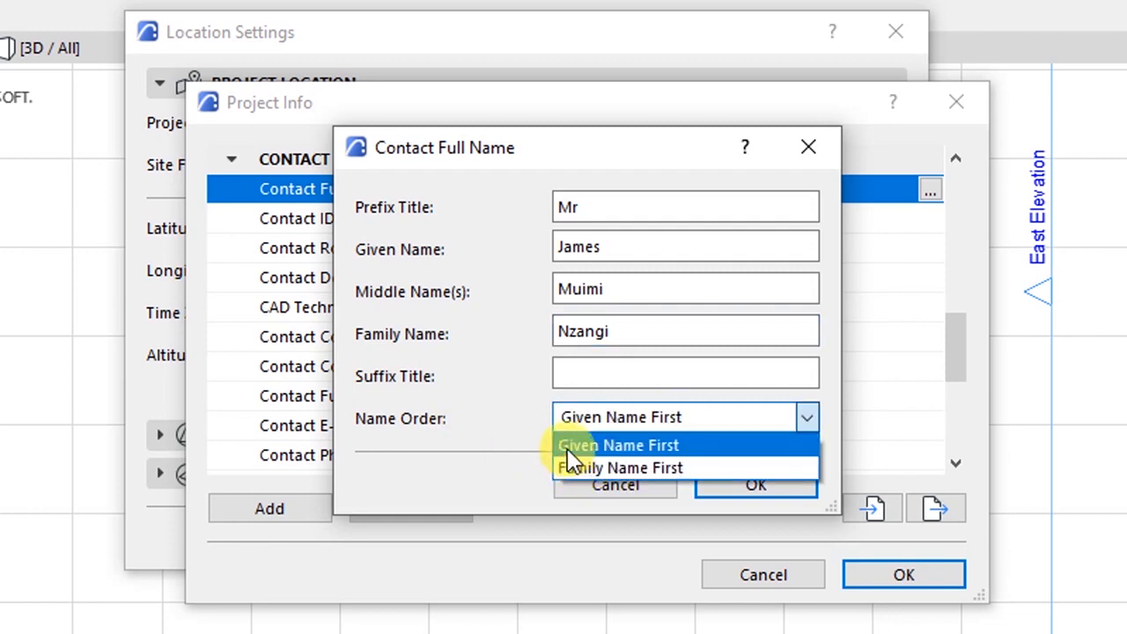
left_click(519, 418)
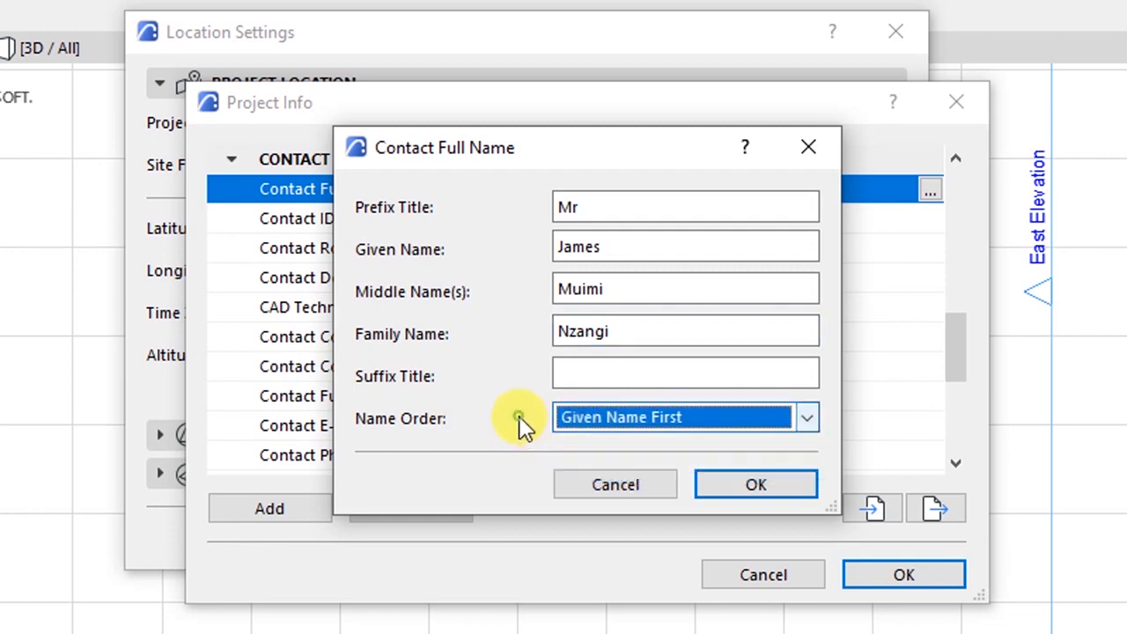
left_click(595, 417)
left_click(527, 401)
left_click(598, 421)
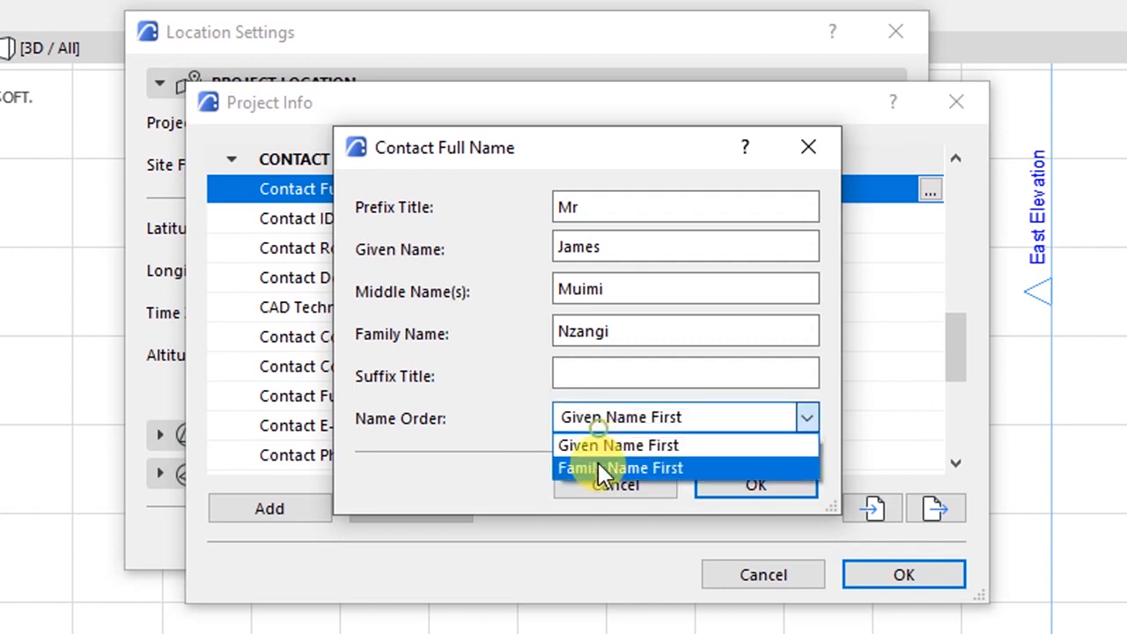
left_click(513, 417)
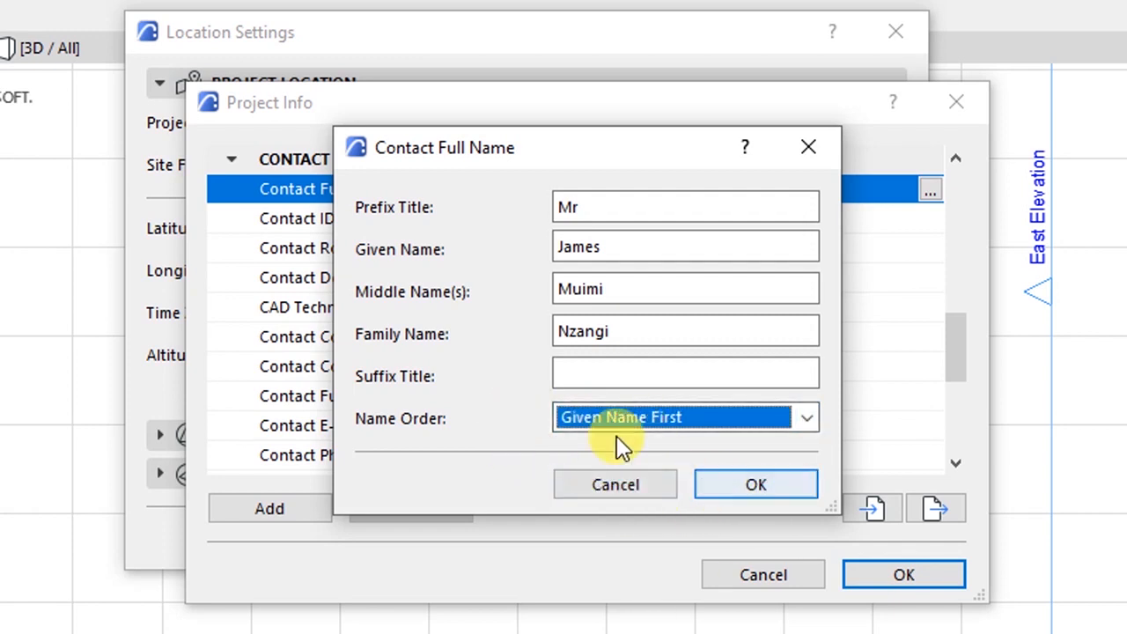
left_click(728, 487)
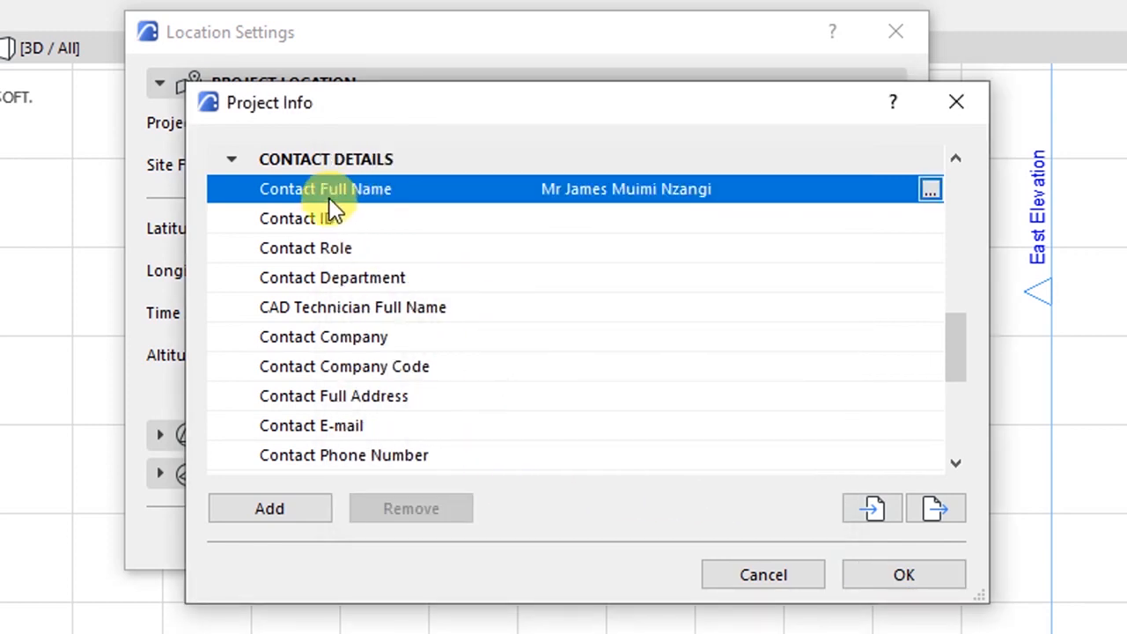
- Set the Contact Role to BIM Manager
left_click(616, 216)
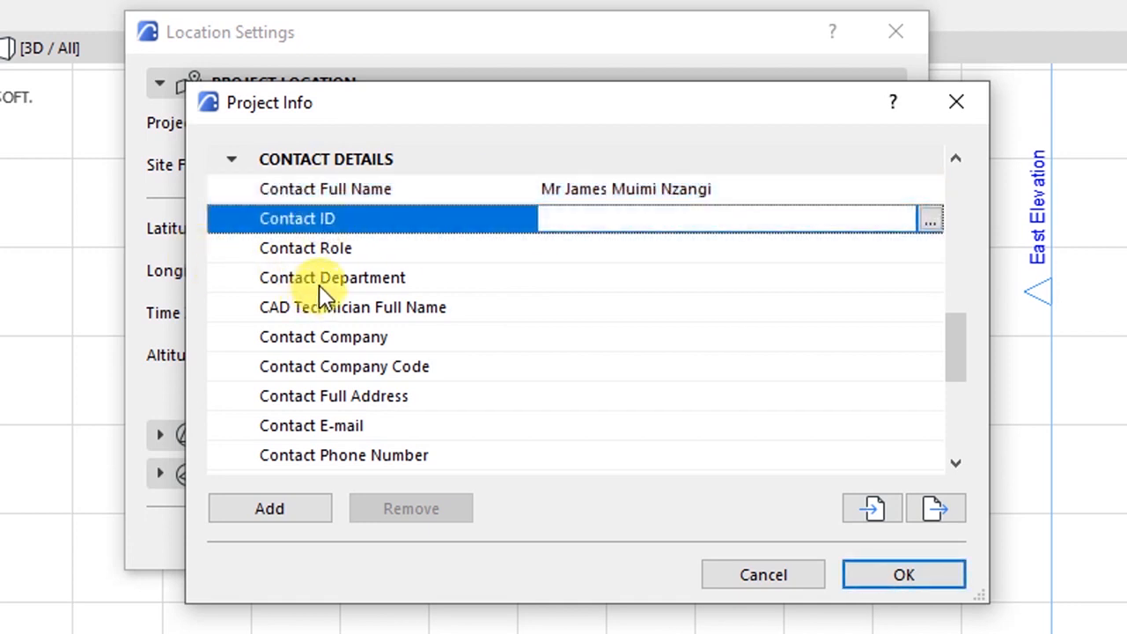
left_click(322, 255)
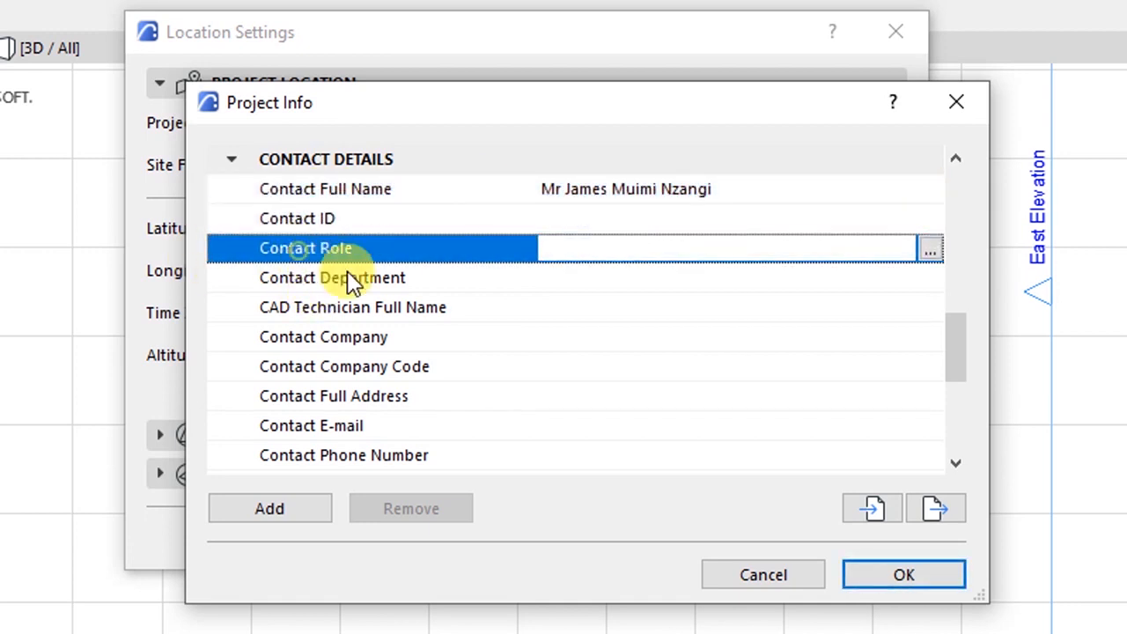
left_click(930, 251)
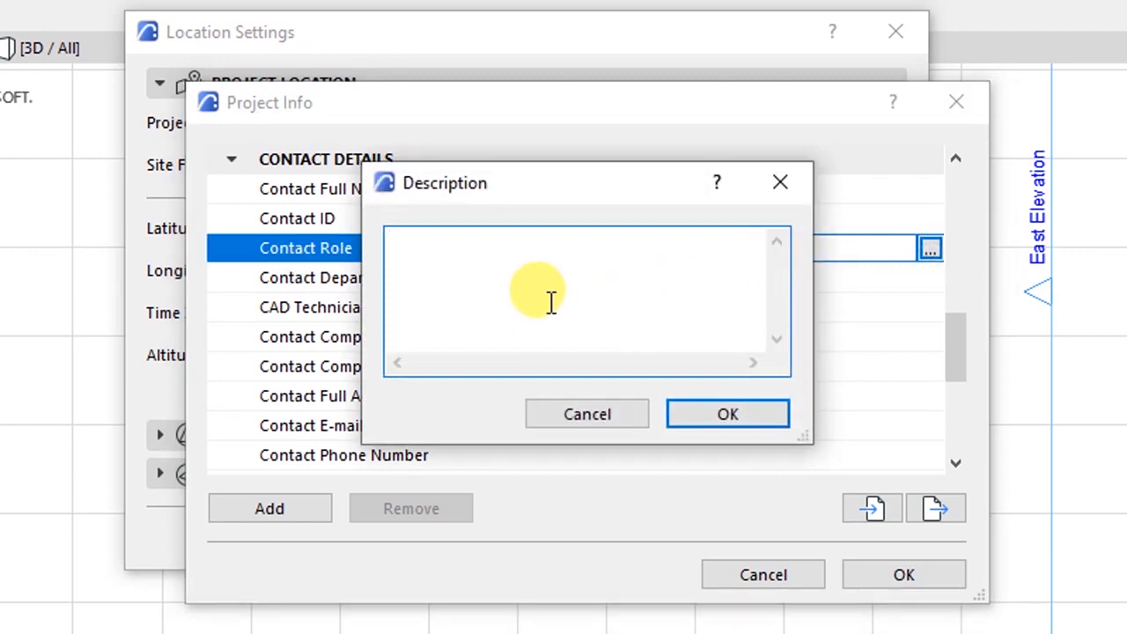
type("A")
type("ite")
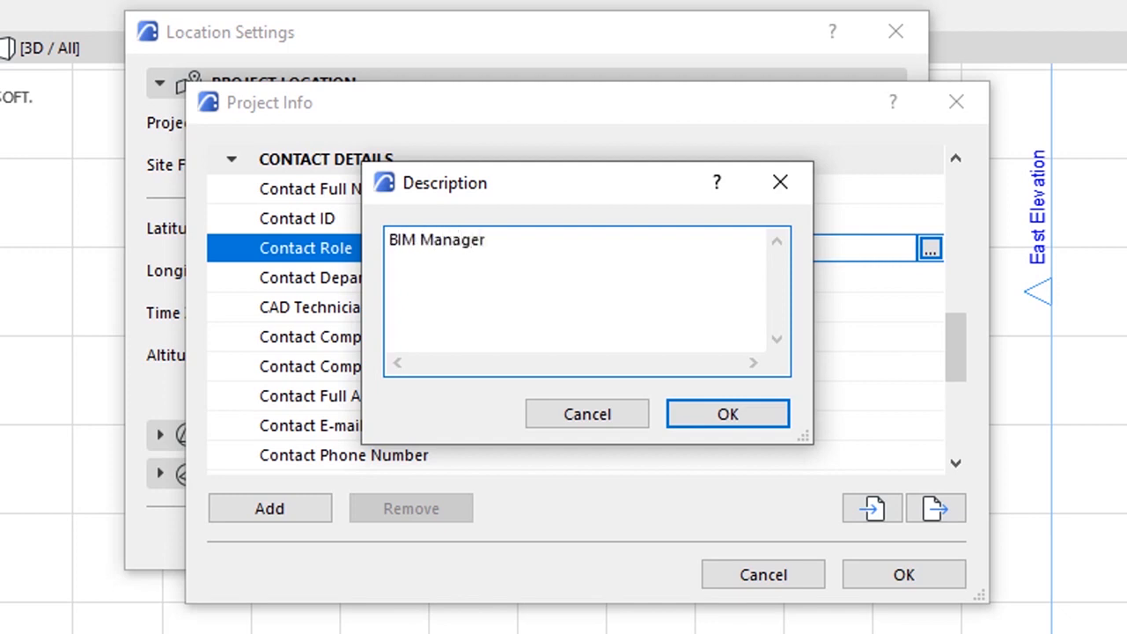
left_click_drag(535, 244, 374, 223)
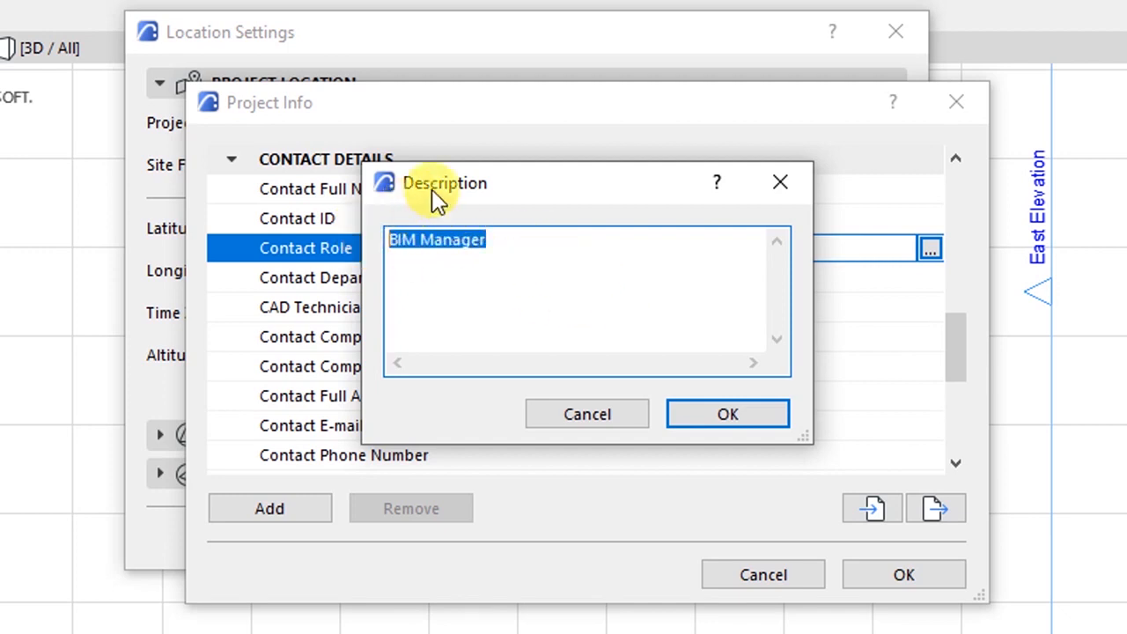
left_click(699, 407)
- Open the Contact Department editor and leave the department empty
left_click(487, 282)
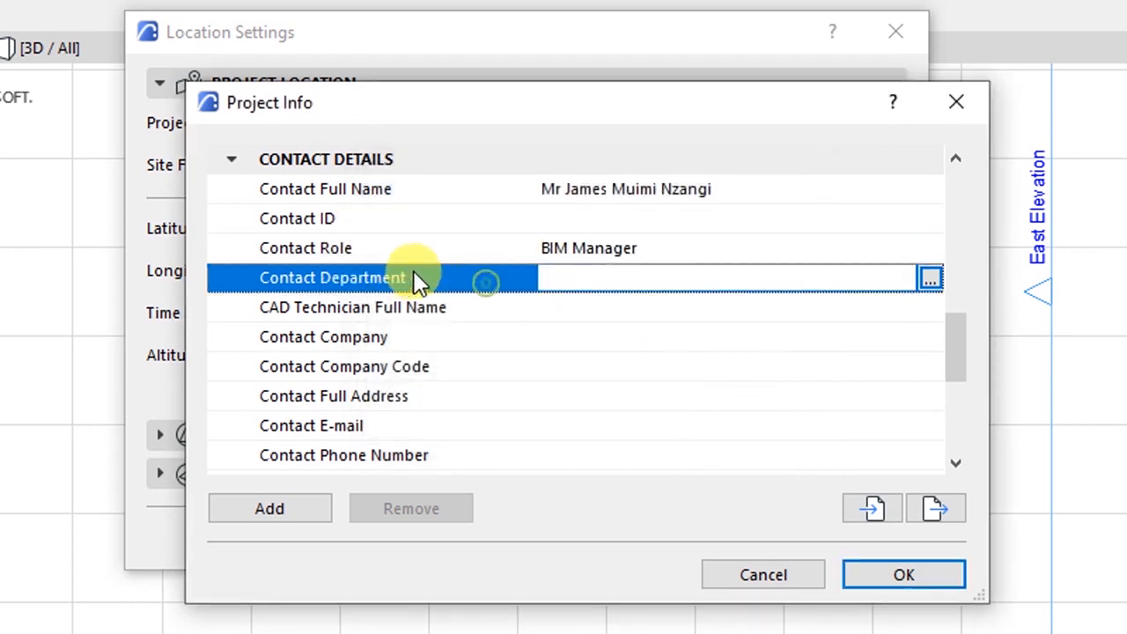
left_click(352, 248)
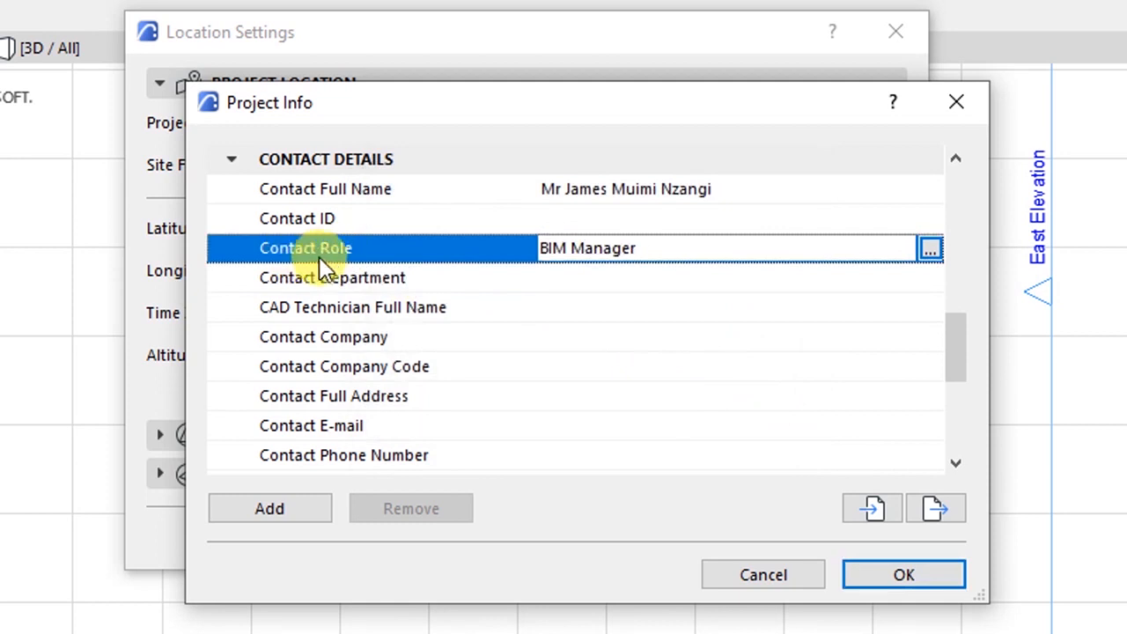
left_click(333, 280)
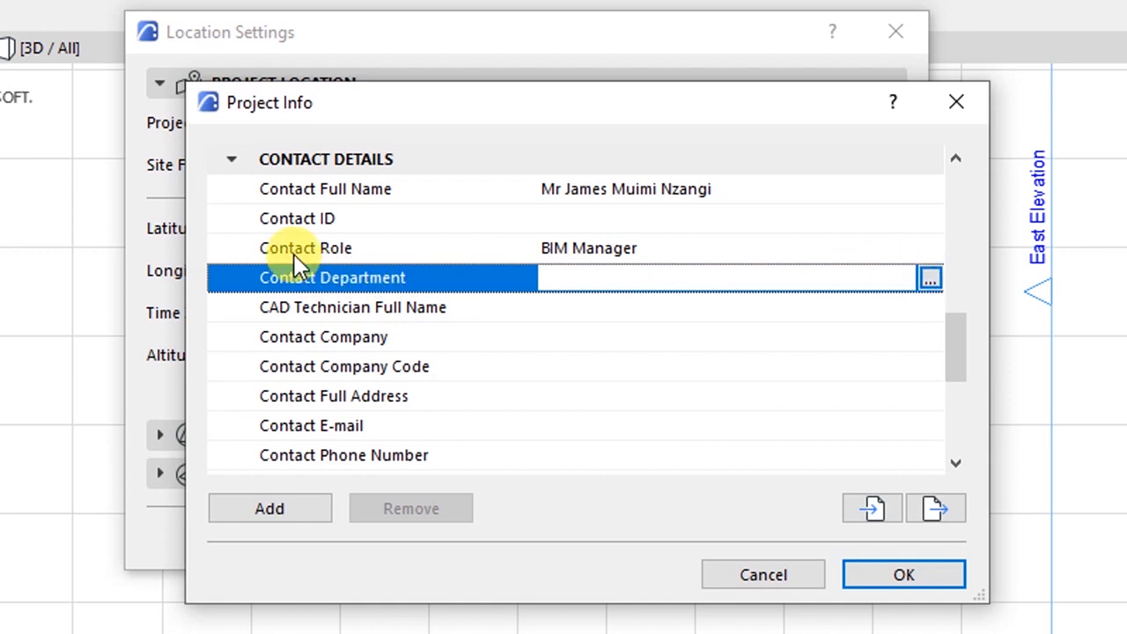
left_click(930, 280)
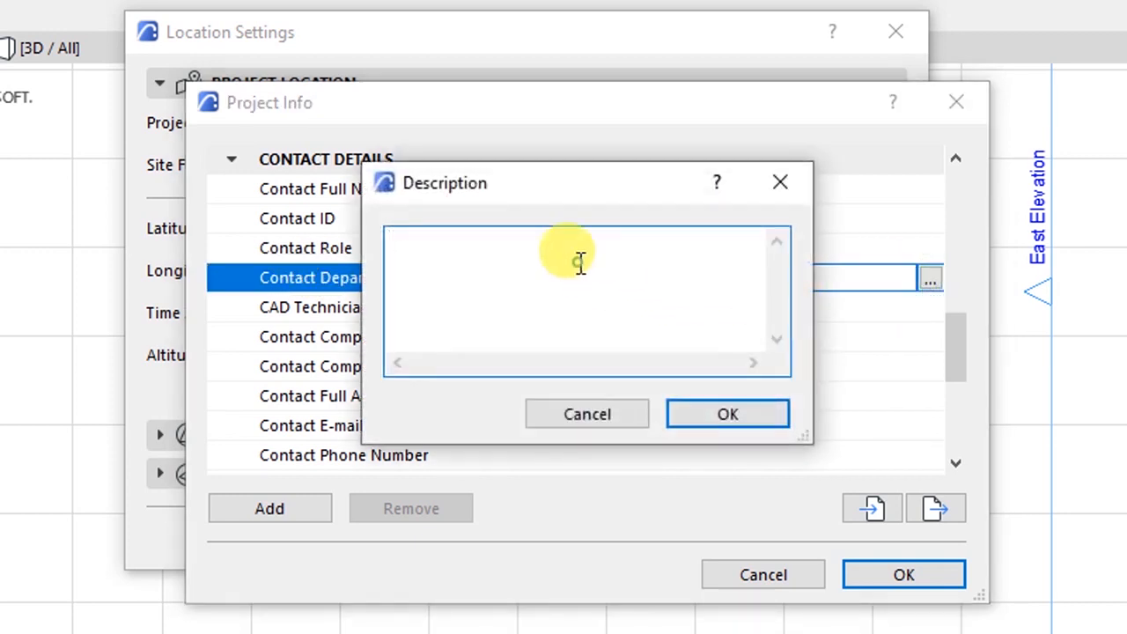
left_click(405, 238)
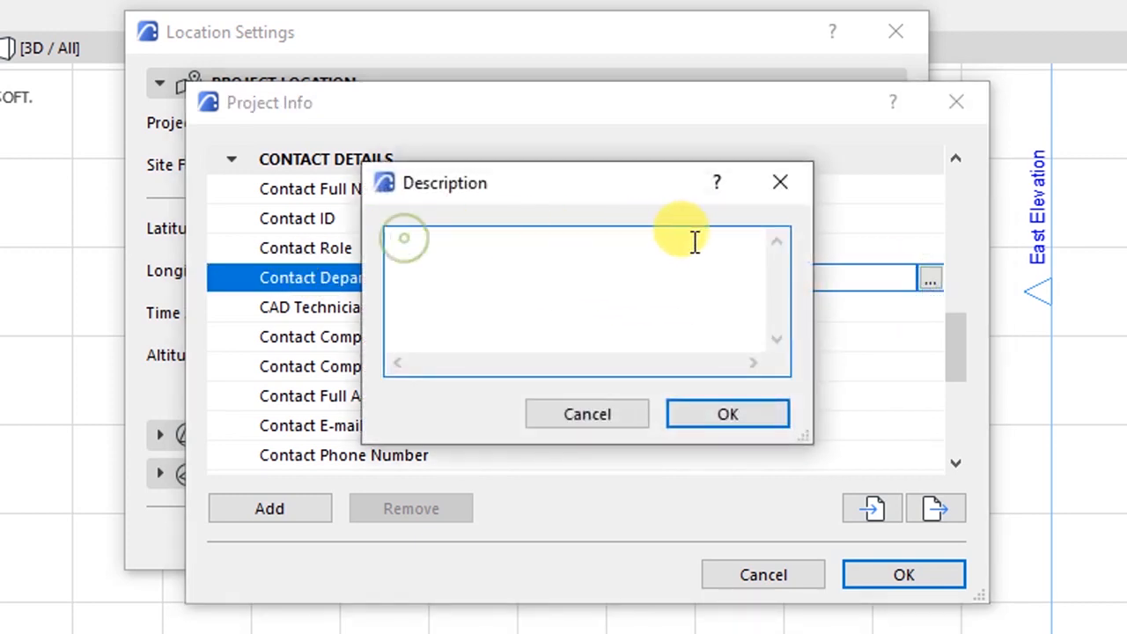
left_click(727, 411)
left_click(222, 317)
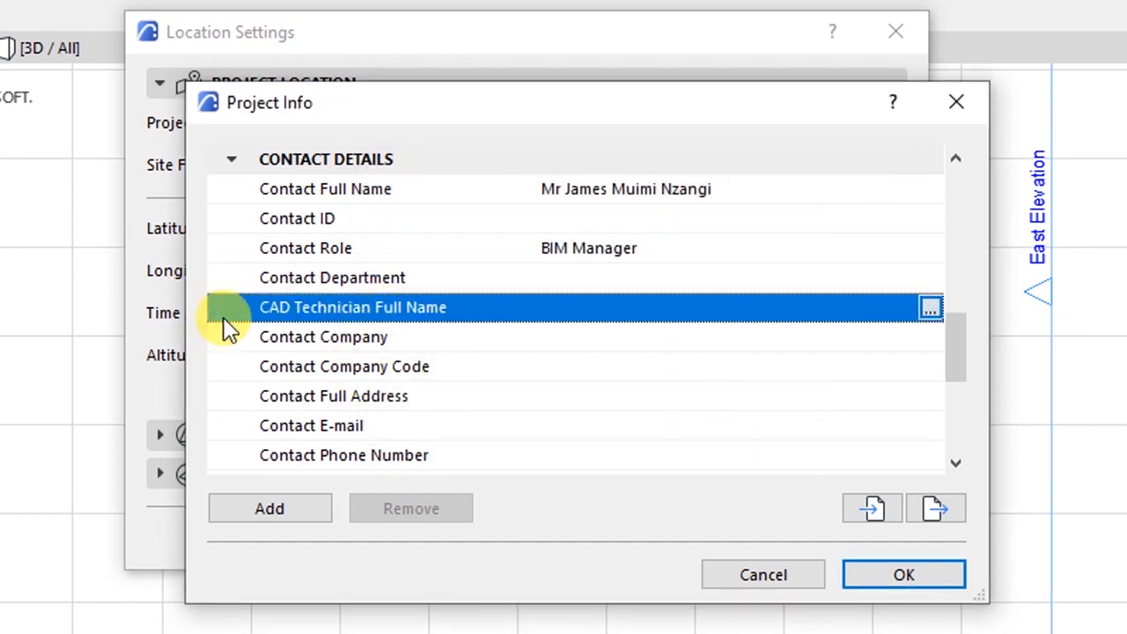
- Set the Contact Company to QuantBuild Technologies Ltd
left_click(274, 336)
left_click(721, 336)
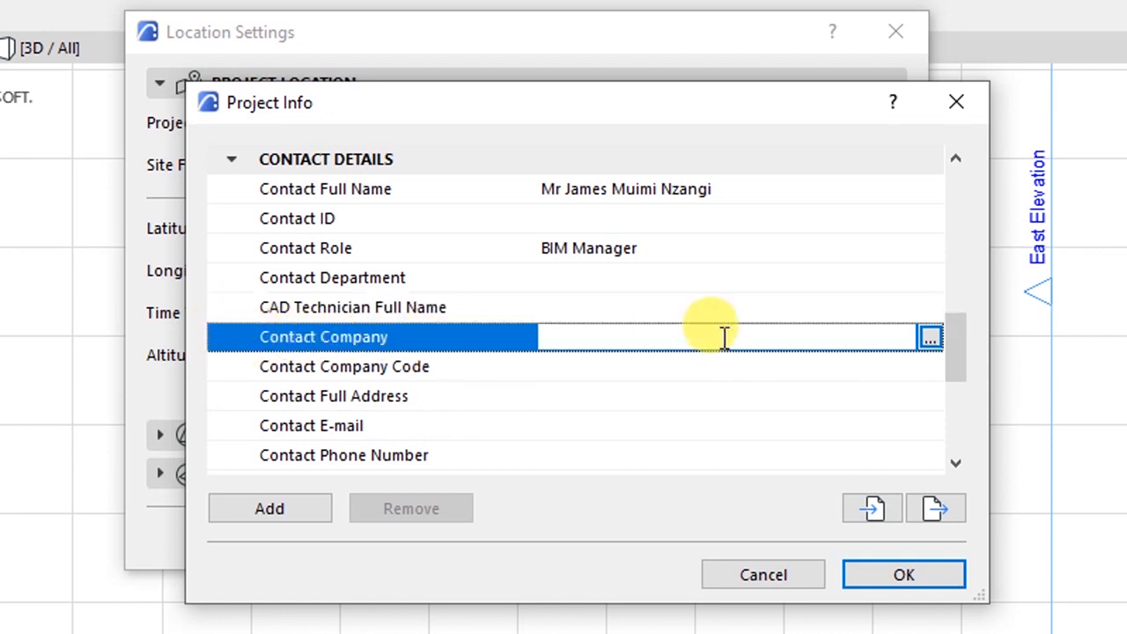
left_click(930, 339)
type("Q")
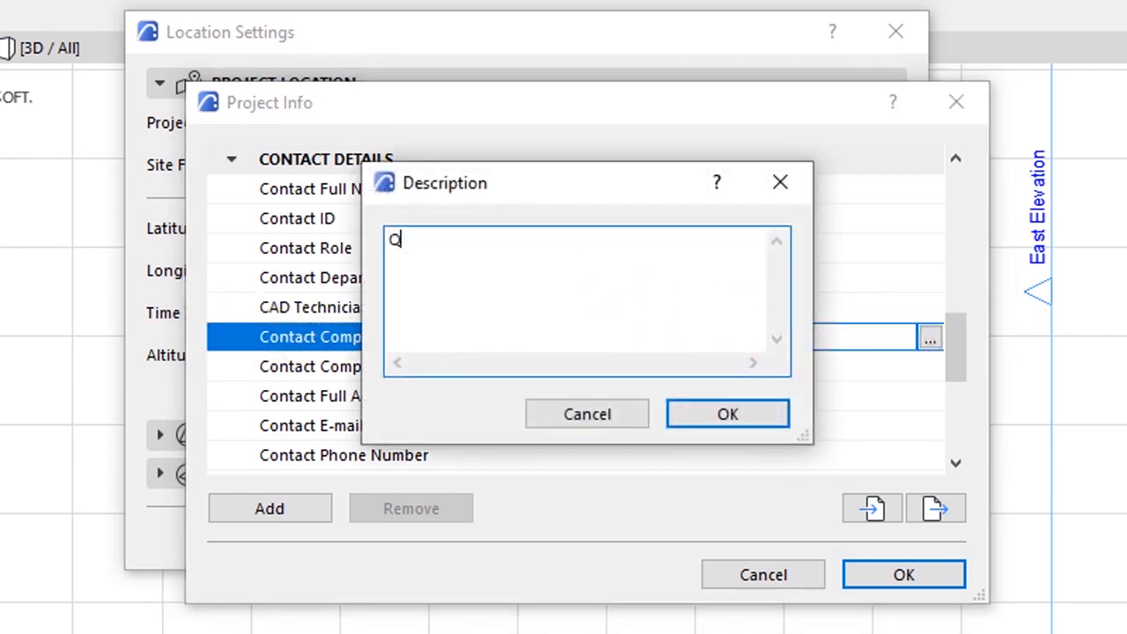
type("uantBuild Technologies Ltd")
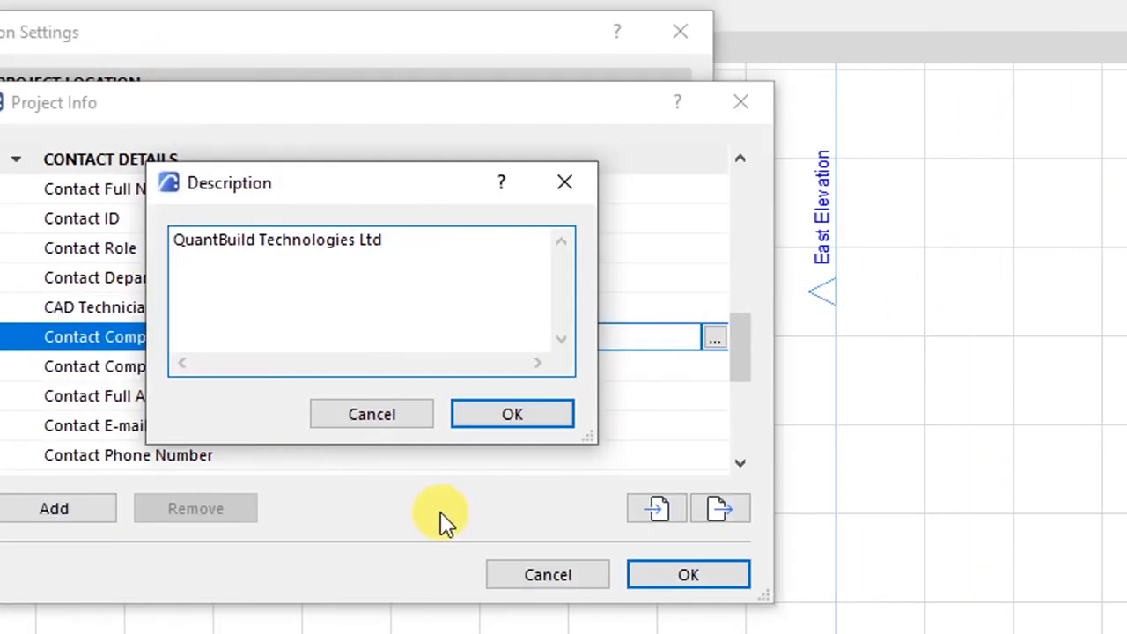
left_click(711, 421)
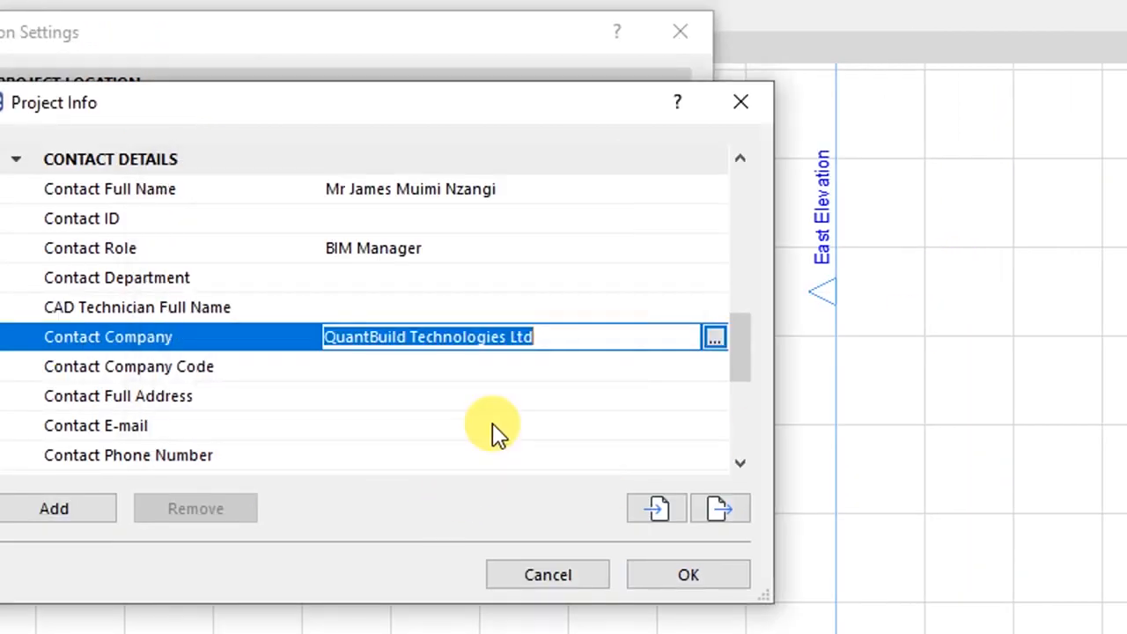
- Leave the Contact Company Code empty and open the Contact Full Address form
left_click(345, 370)
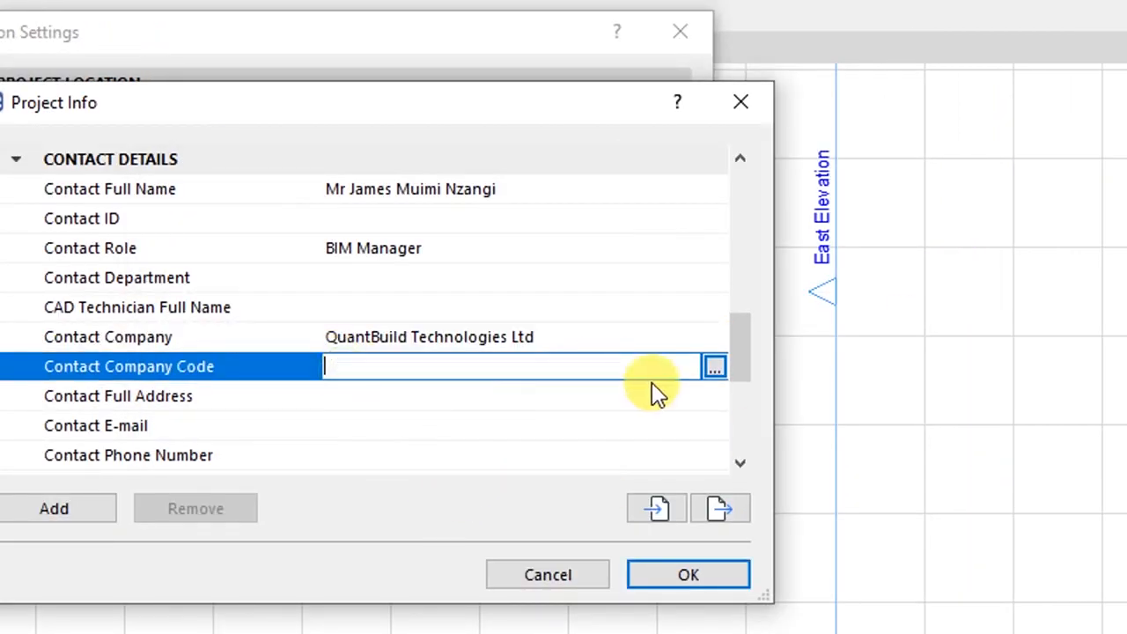
left_click(711, 370)
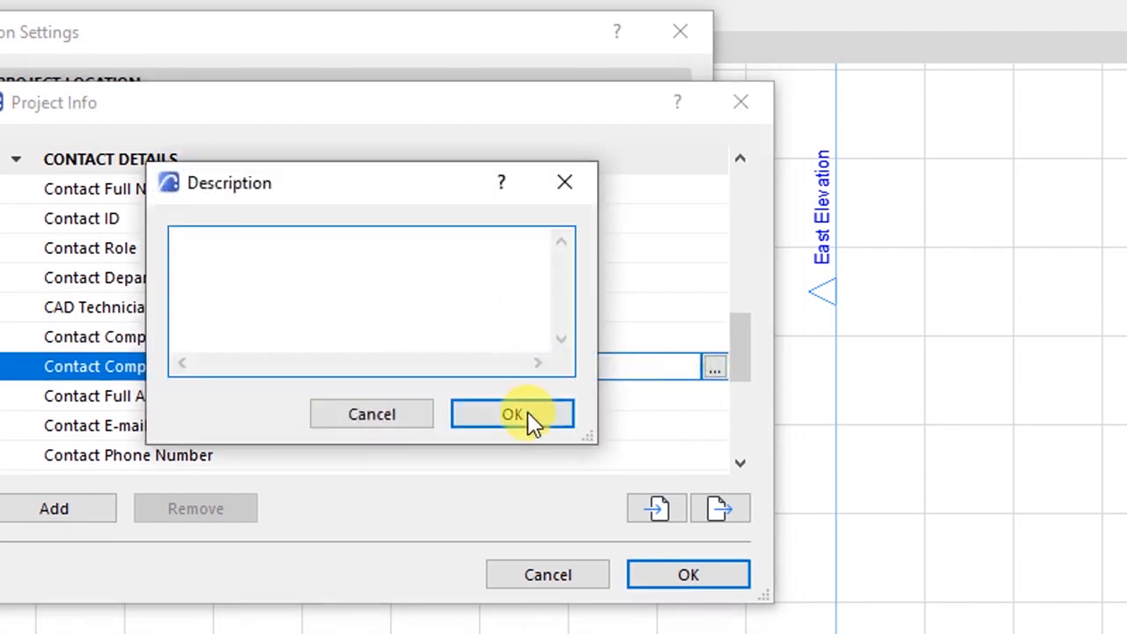
left_click(526, 410)
left_click(176, 405)
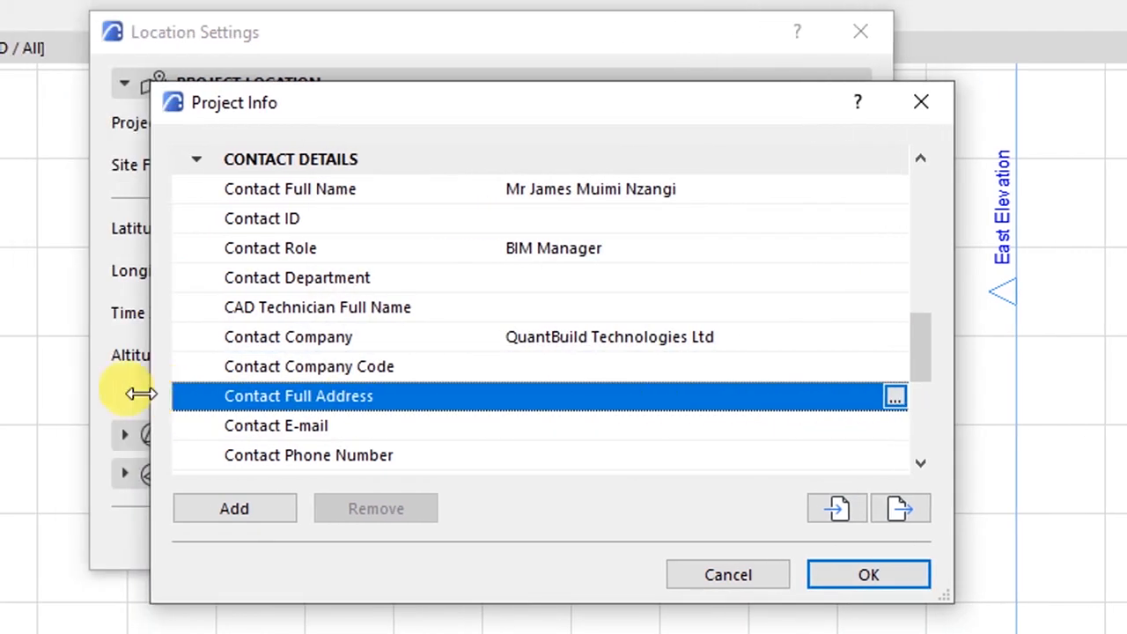
left_click(895, 396)
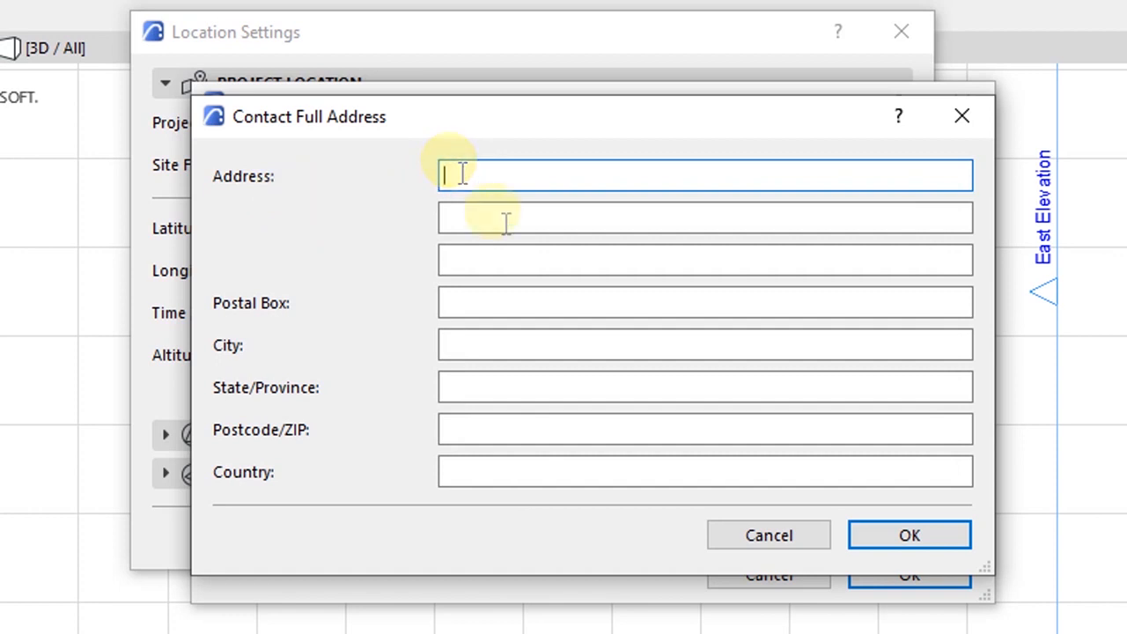
- Fill in the contact's postal box and city in the Contact Full Address form
left_click(493, 299)
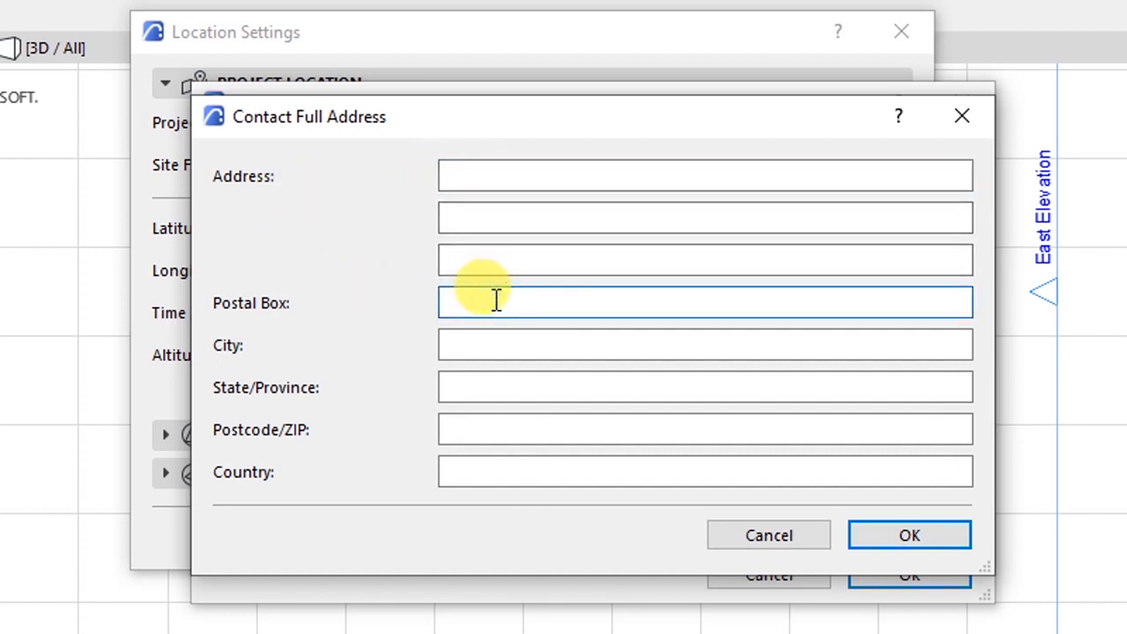
left_click(483, 346)
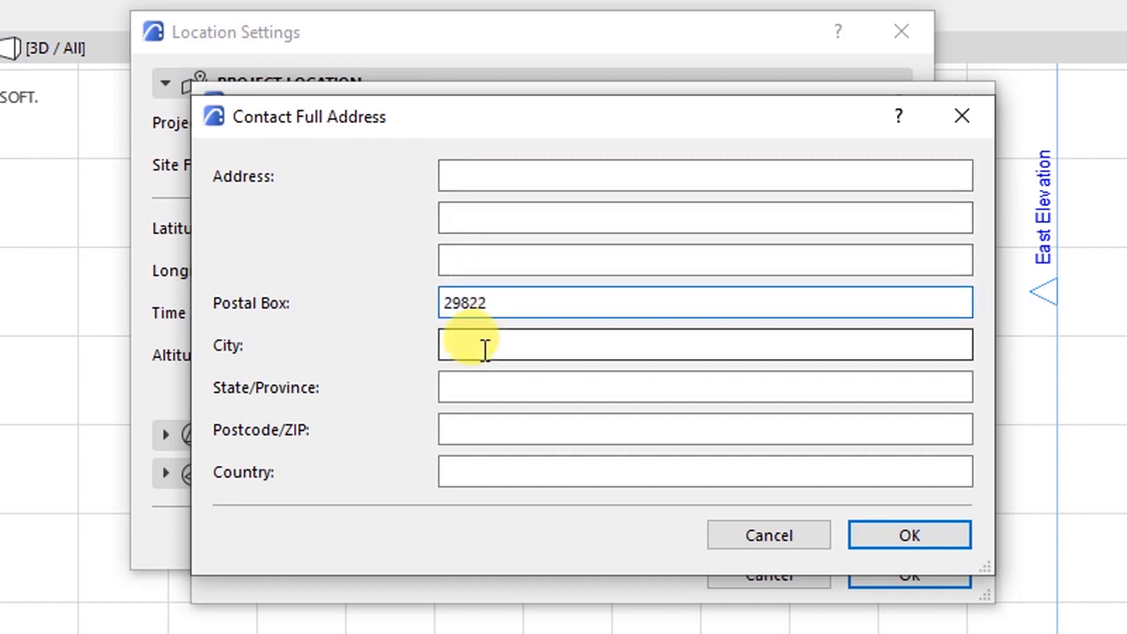
type("n")
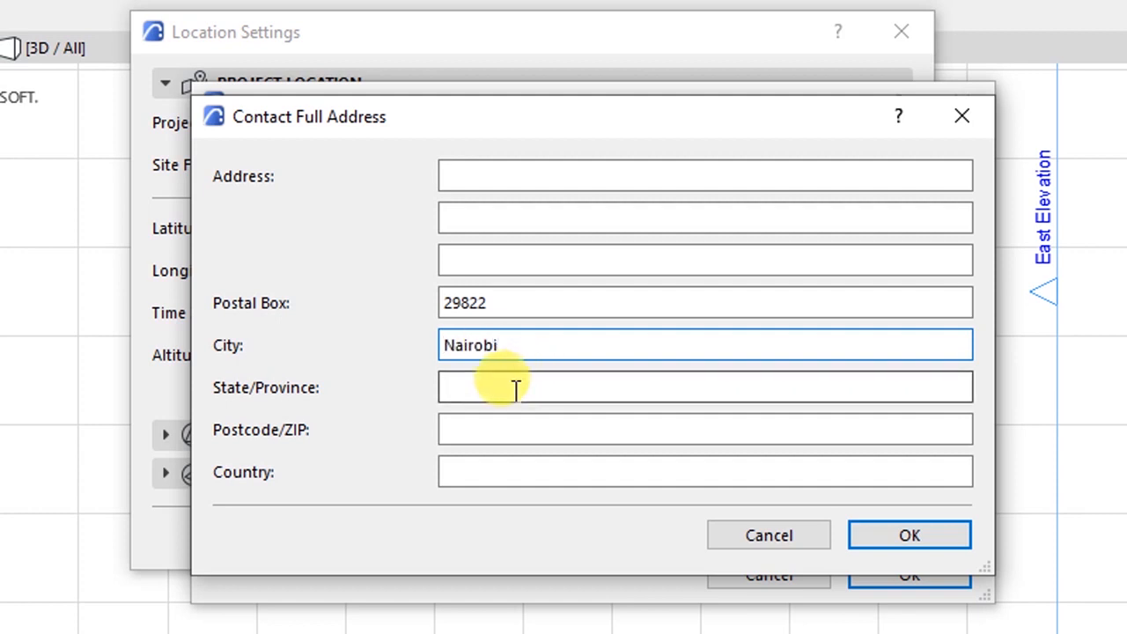
- Enter the contact's postcode and country, then confirm the full address
left_click(483, 430)
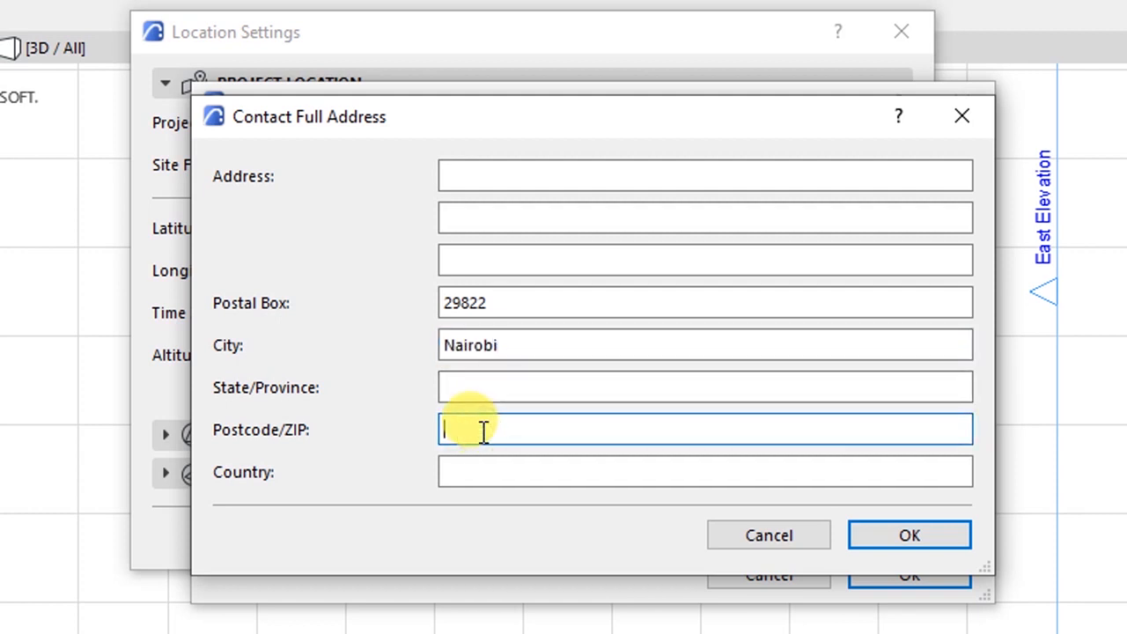
type("0010")
key("BackSpace")
type("100")
left_click(485, 469)
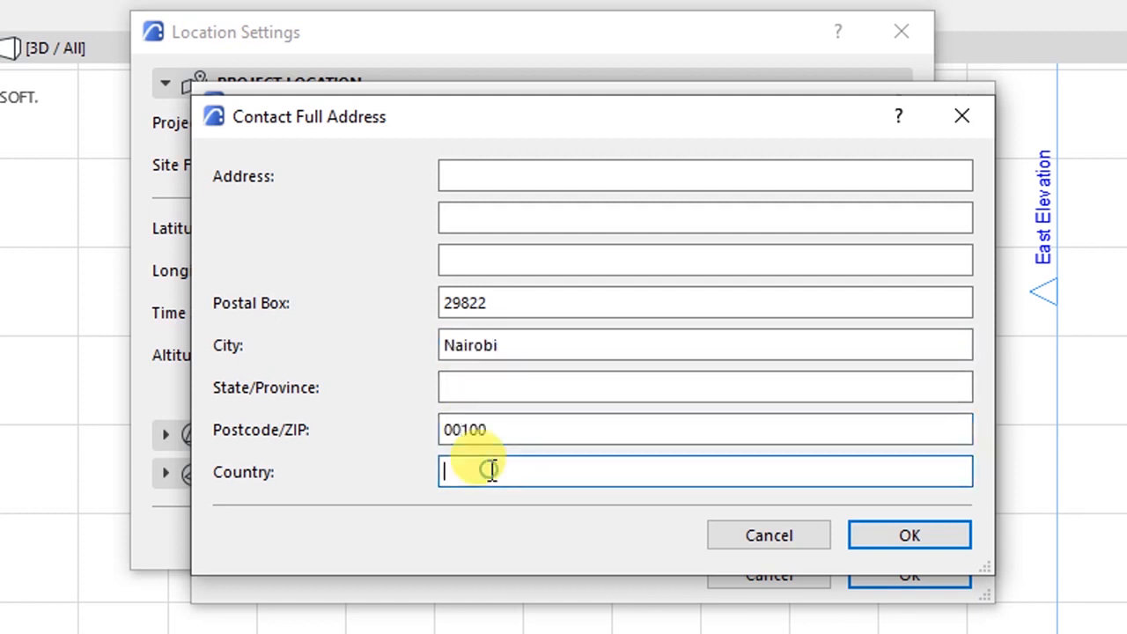
type("Kenya")
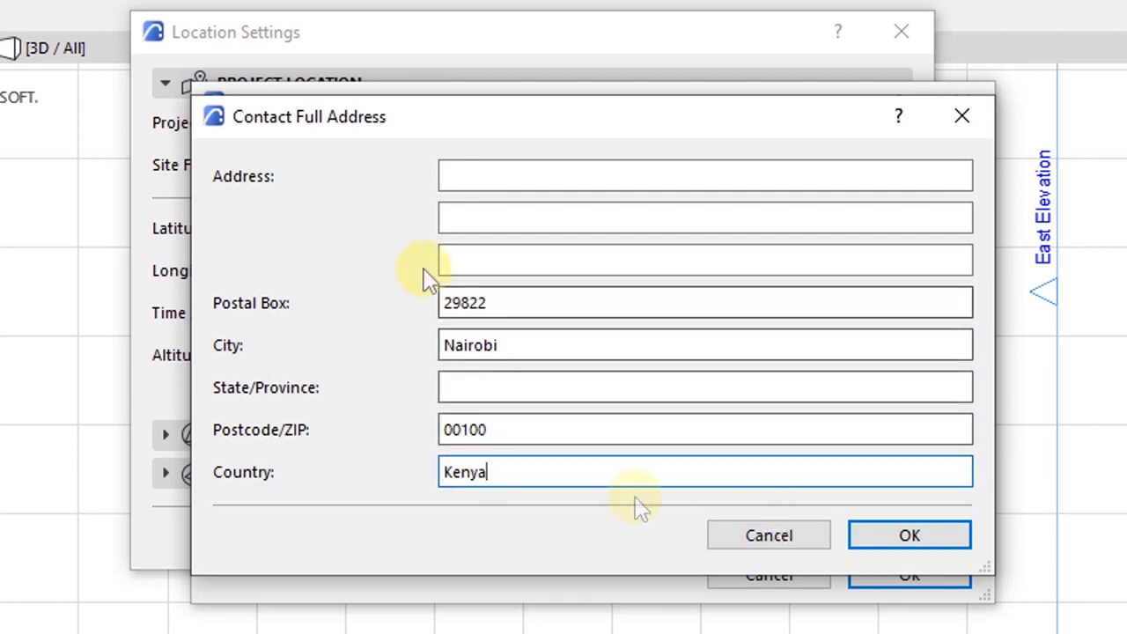
left_click(486, 182)
left_click(888, 533)
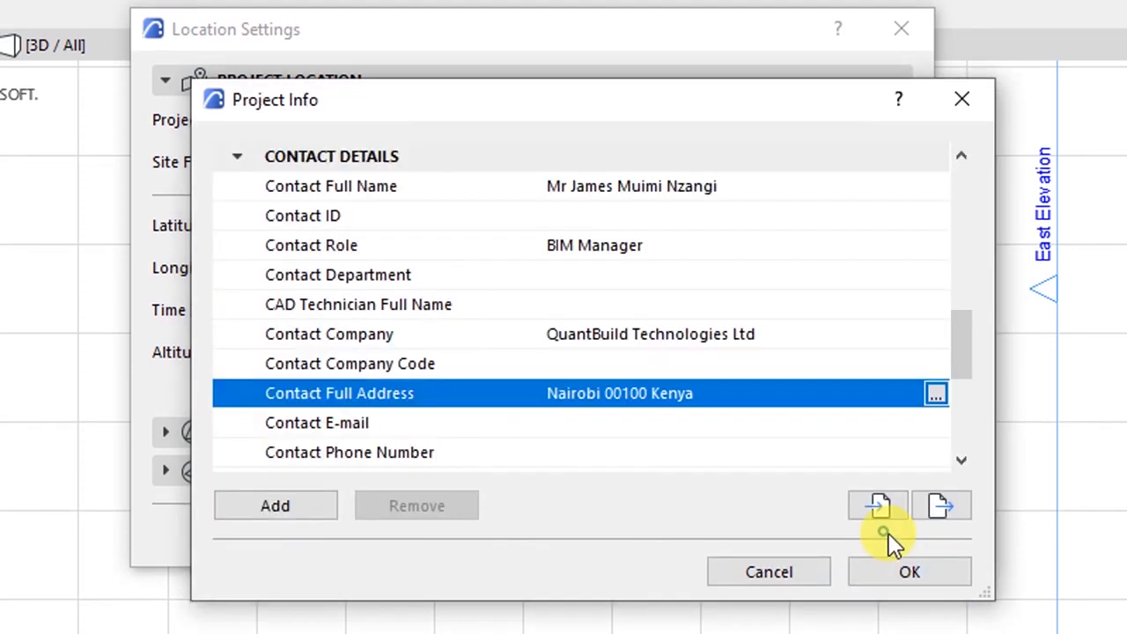
left_click(344, 415)
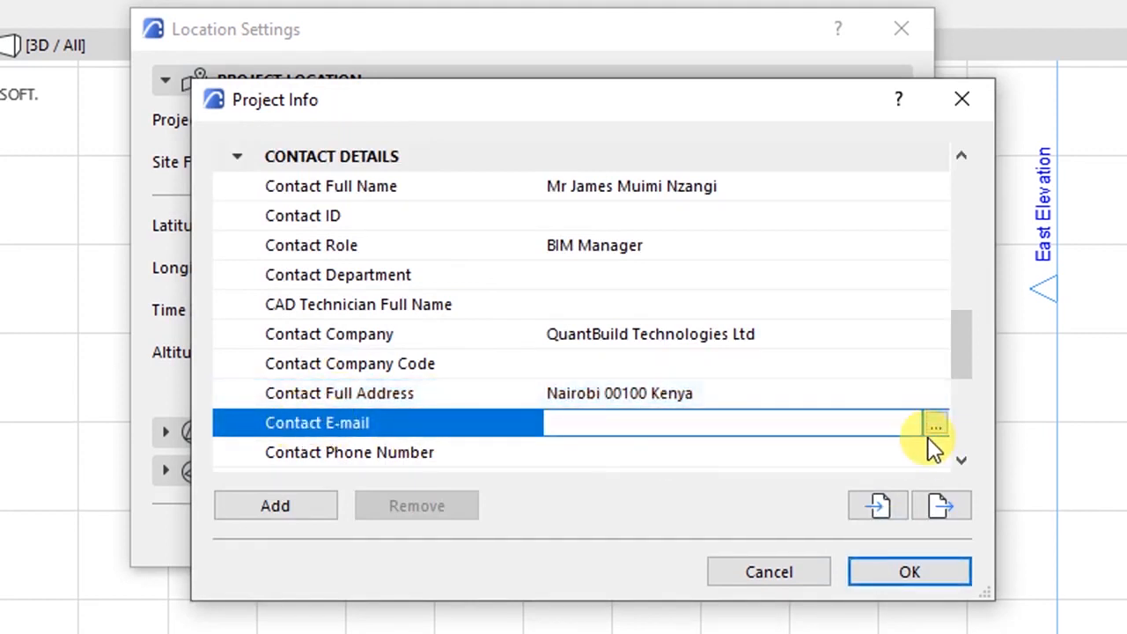
- Enter the contact's e-mail address as the Contact E-mail value
left_click(934, 426)
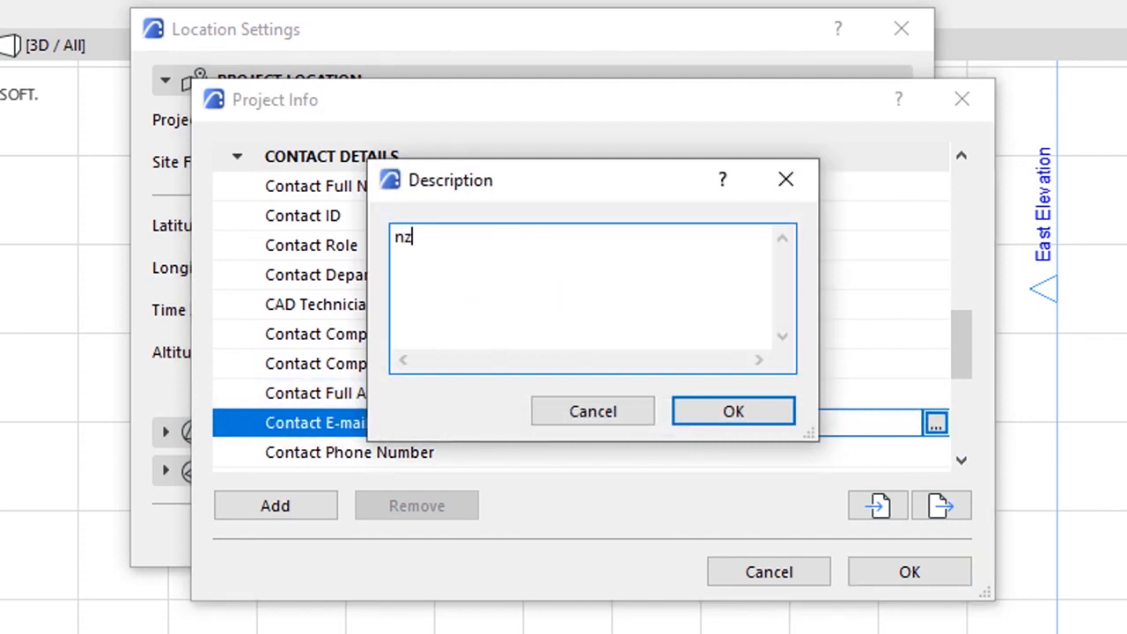
left_click(713, 411)
- Scroll past the remaining contact entries down to Client Full Name
left_click(958, 458)
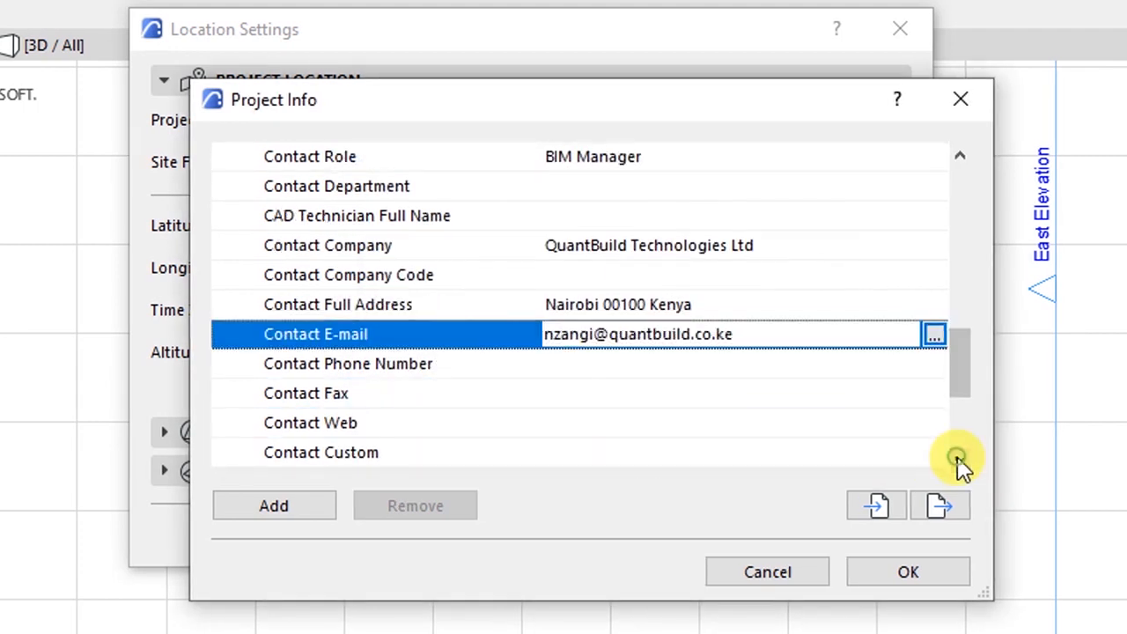
left_click(473, 369)
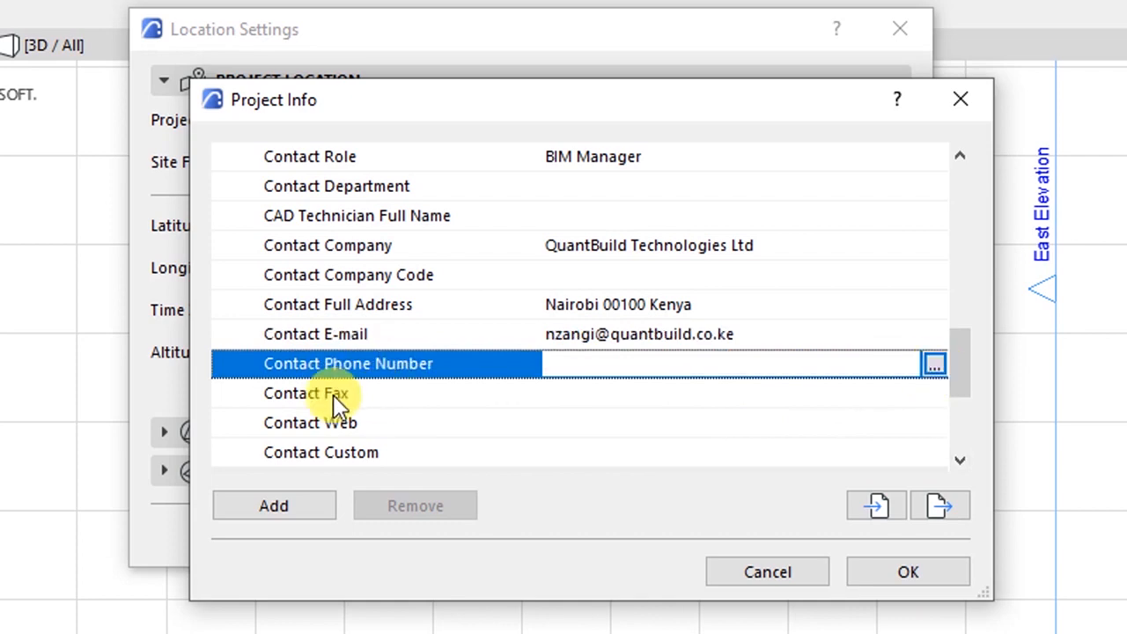
left_click(343, 425)
left_click(958, 458)
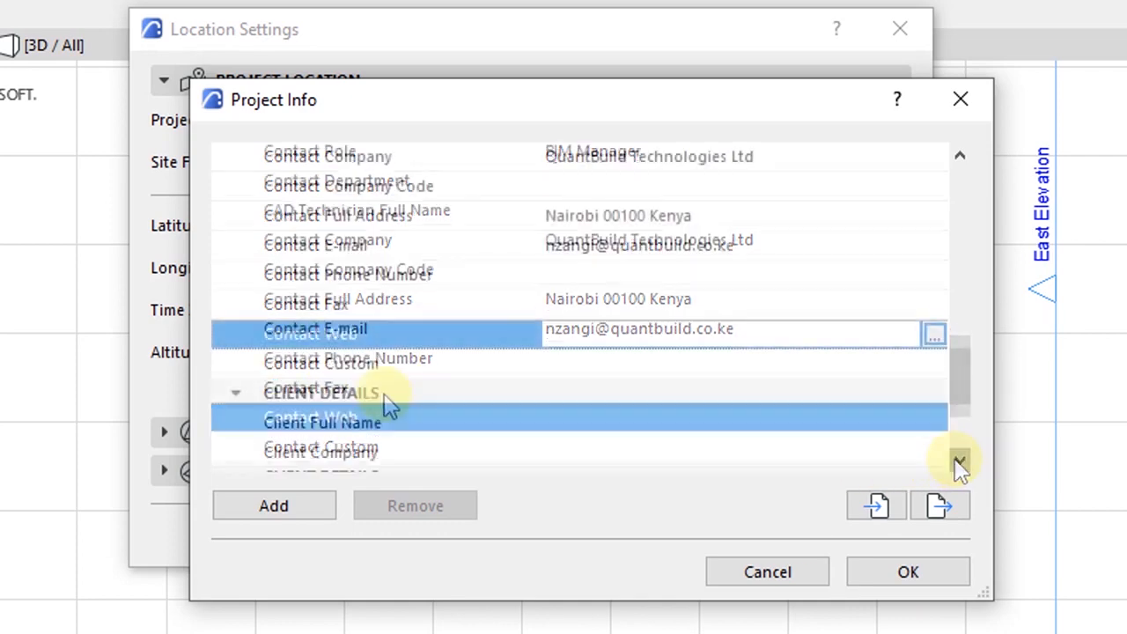
left_click(333, 365)
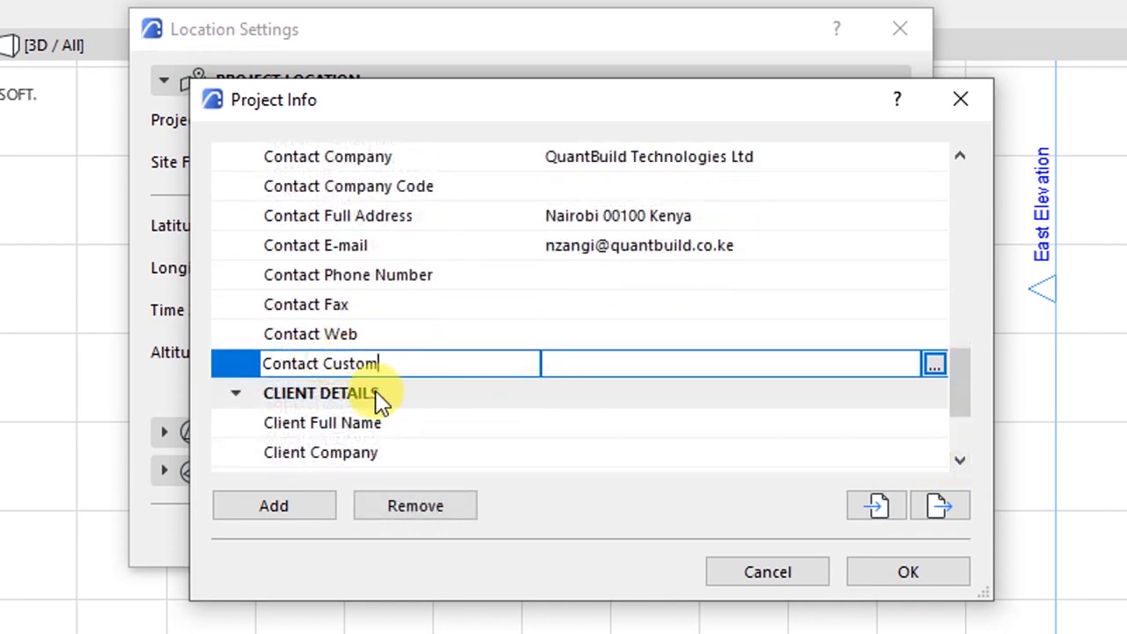
left_click(959, 459)
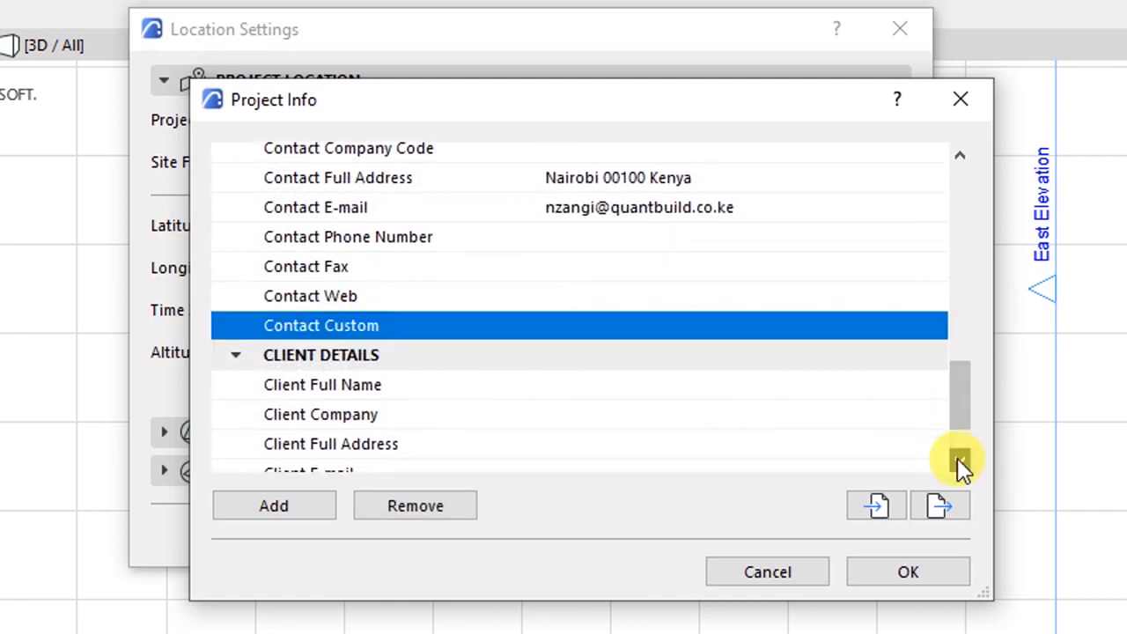
left_click(958, 459)
left_click(959, 459)
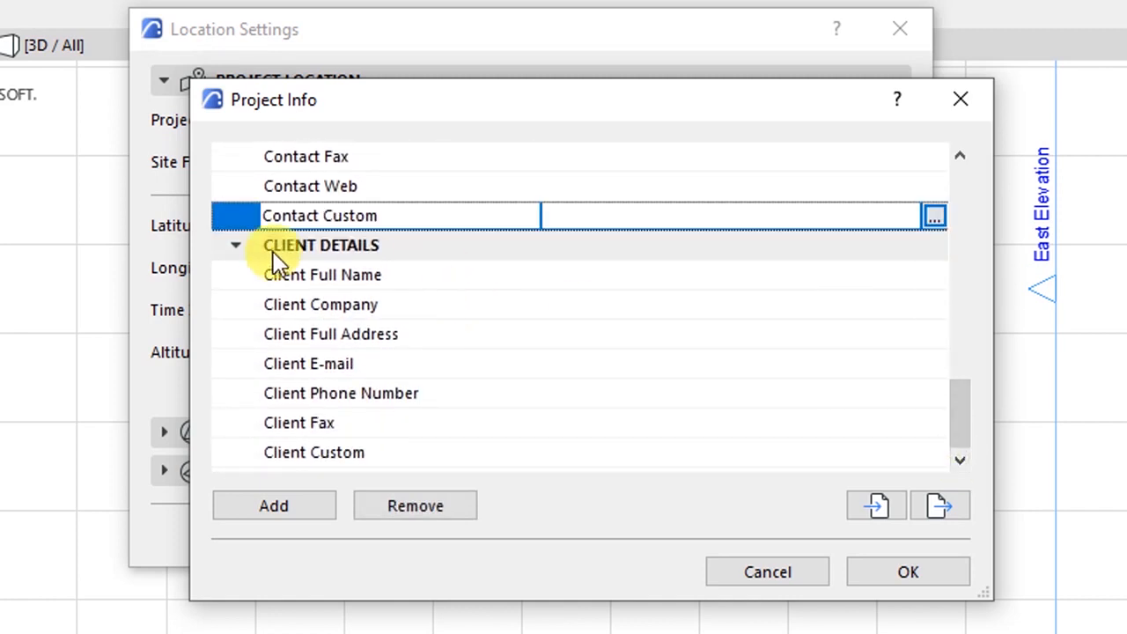
left_click(319, 275)
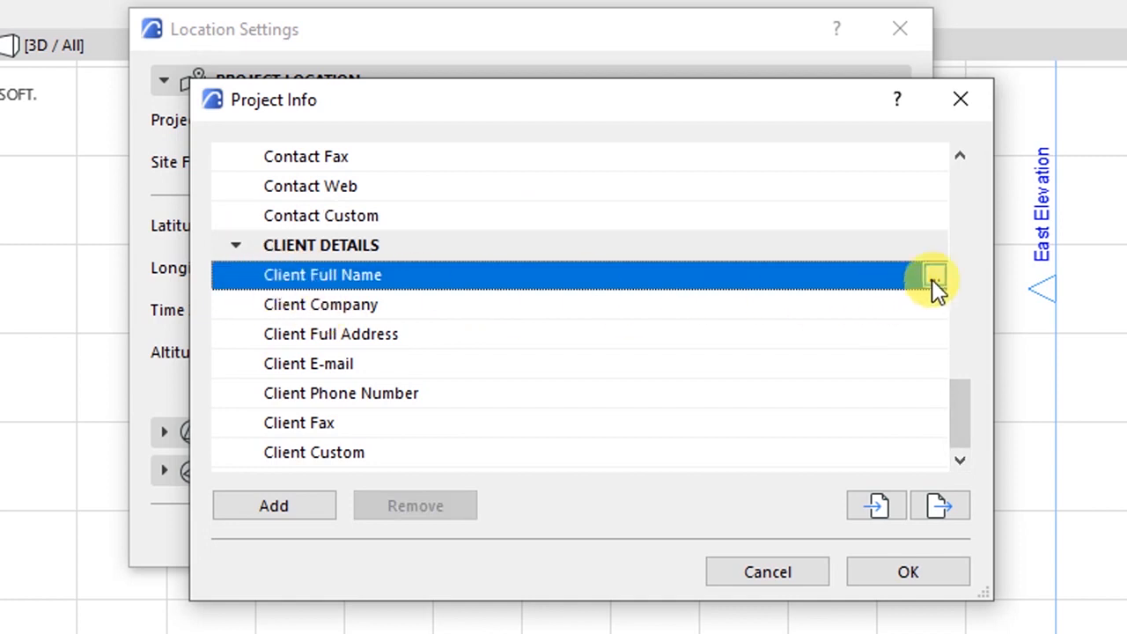
- Leave the client's full name empty, keeping given-name-first order
left_click(934, 277)
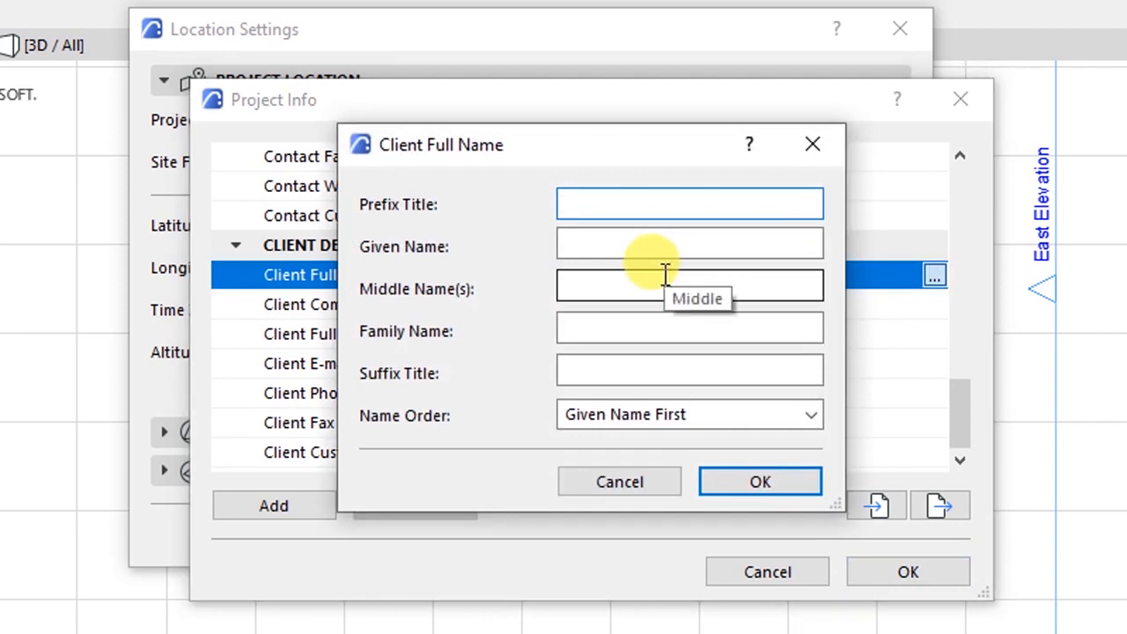
left_click(599, 244)
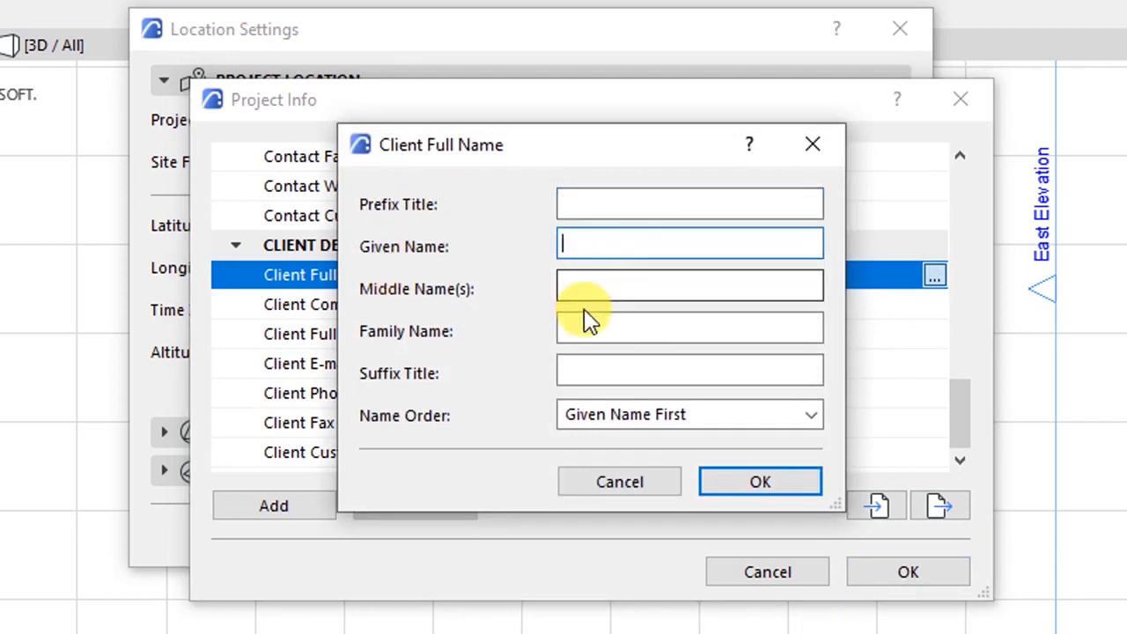
left_click(586, 414)
left_click(581, 419)
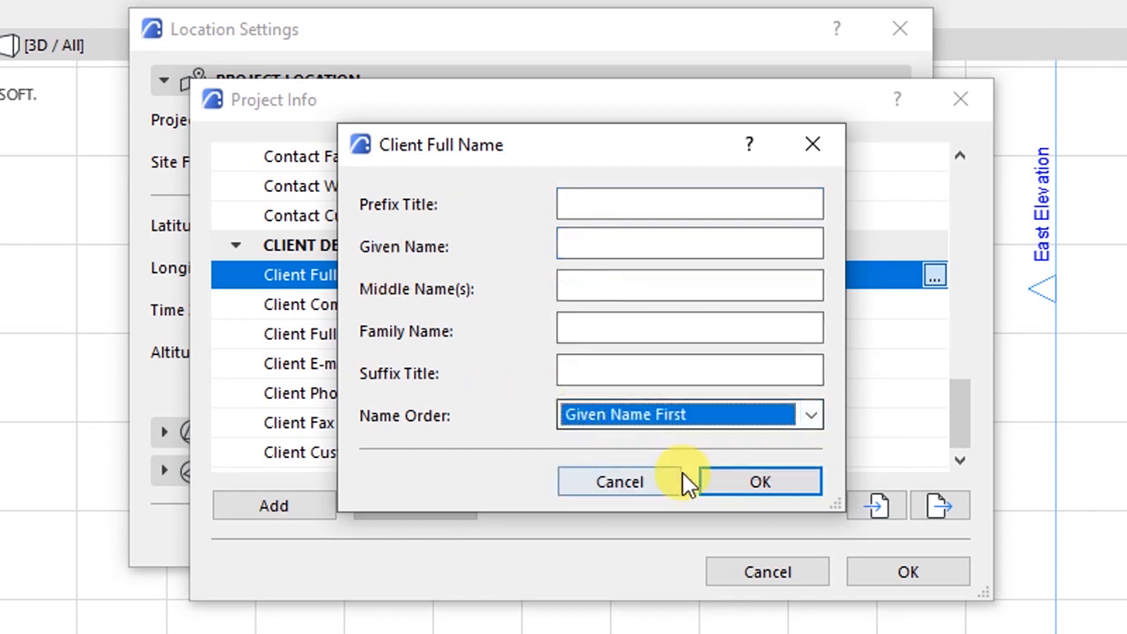
left_click(704, 481)
- Step through the Client Company, E-mail, Phone and Fax rows, then scroll back to the top
left_click(339, 310)
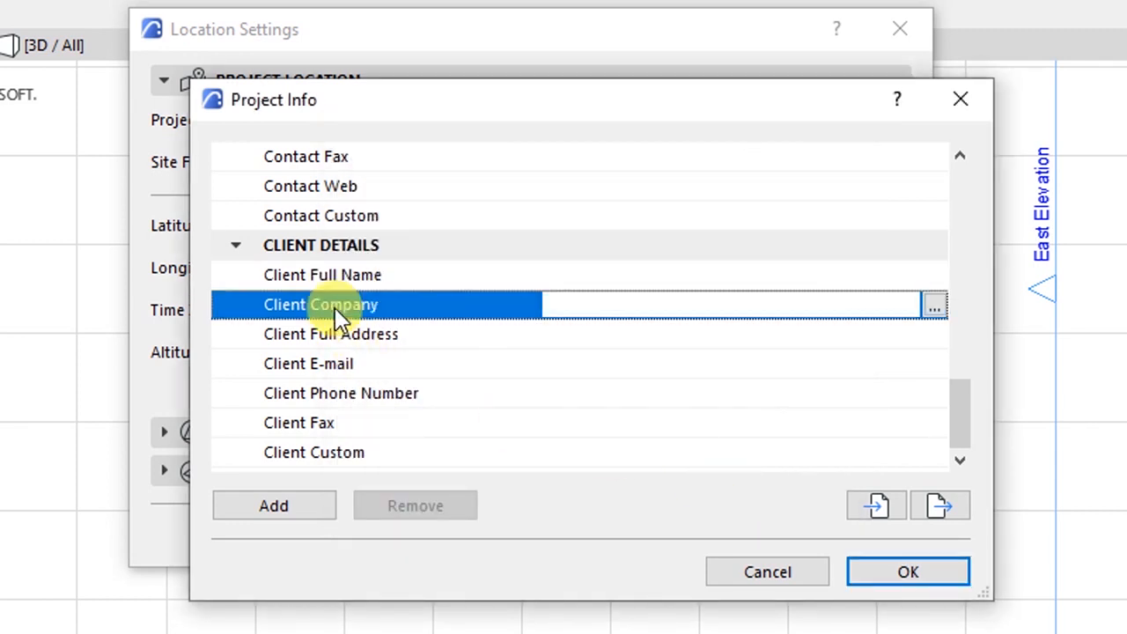
left_click(326, 365)
left_click(331, 393)
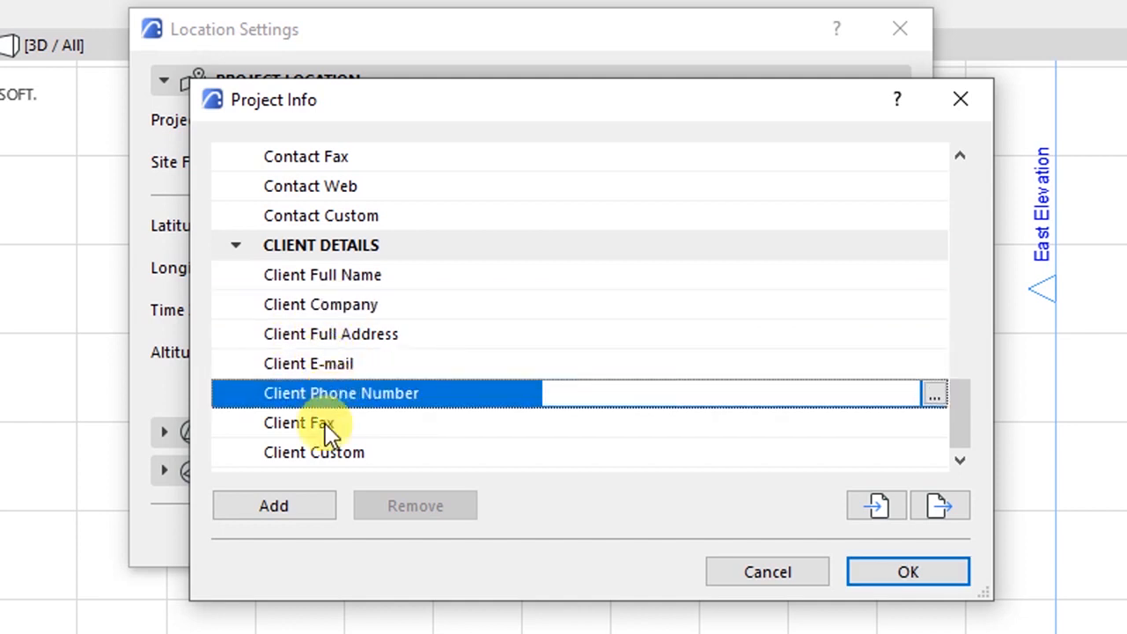
left_click(326, 425)
left_click(953, 459)
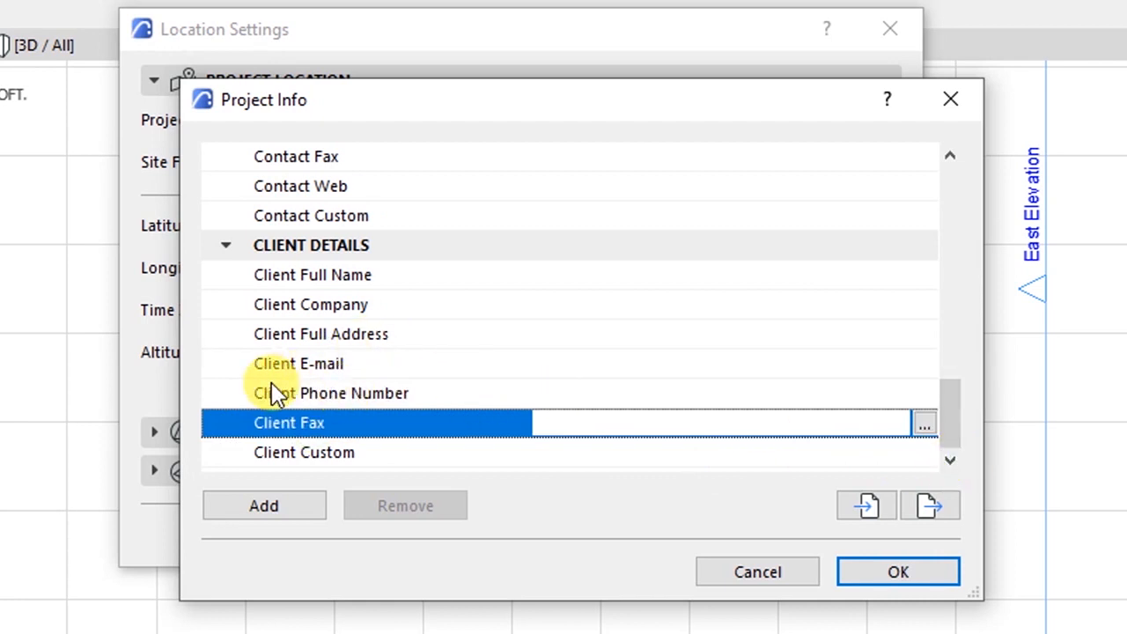
scroll(273, 392, "up", 10)
scroll(365, 290, "down", 8)
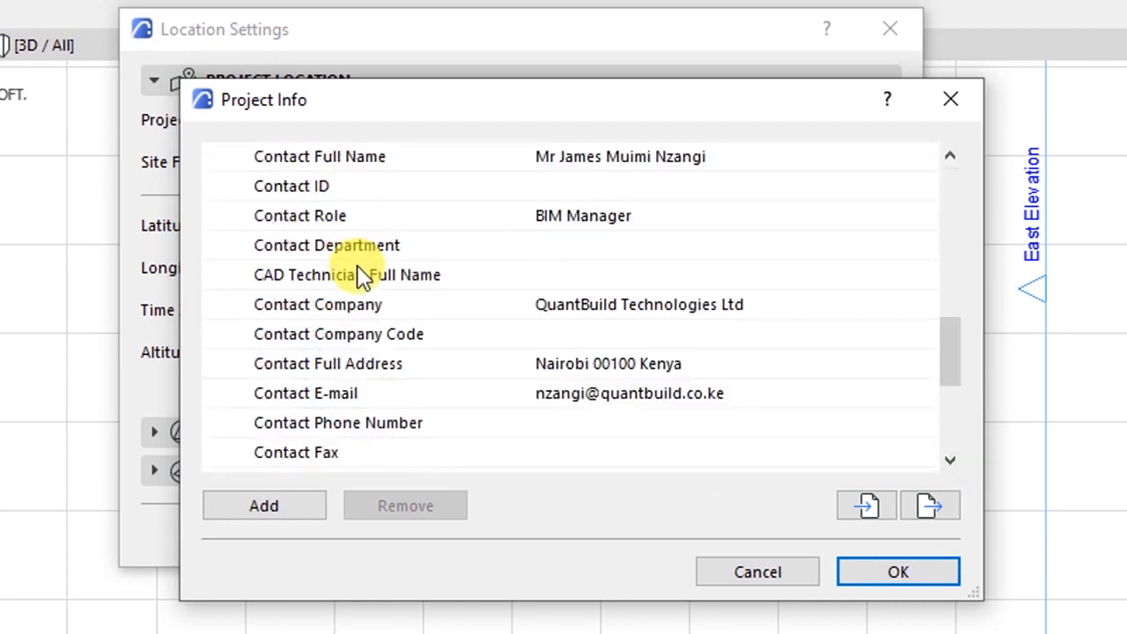
scroll(365, 276, "down", 1)
scroll(364, 282, "up", 9)
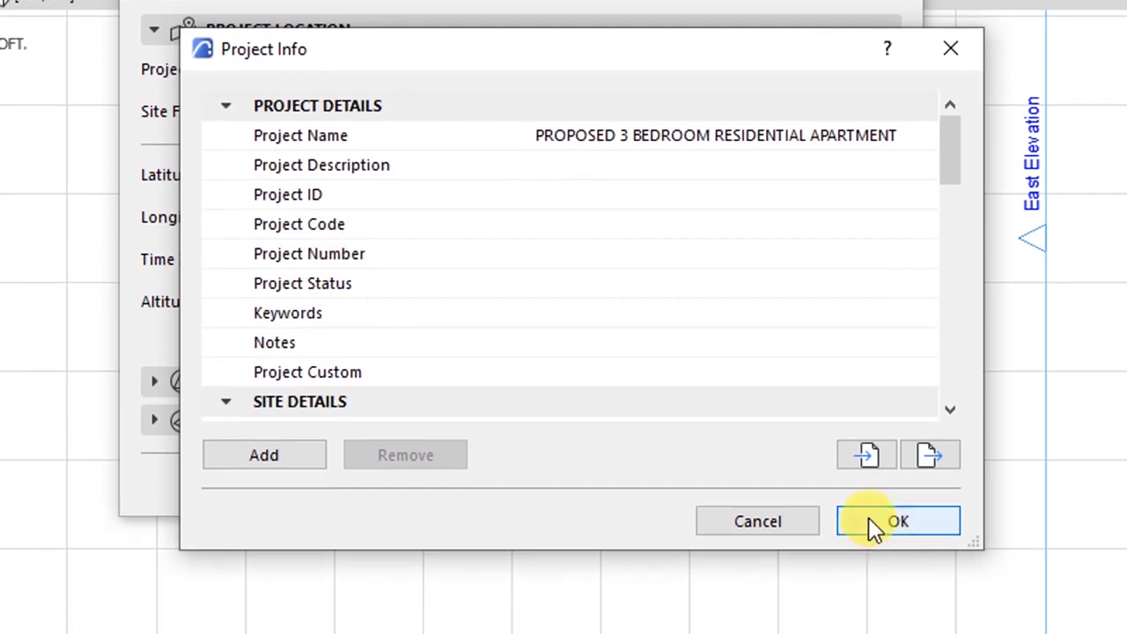
- Accept Project Info and start the site's full address with 'Along Mombasa Road'
left_click(871, 569)
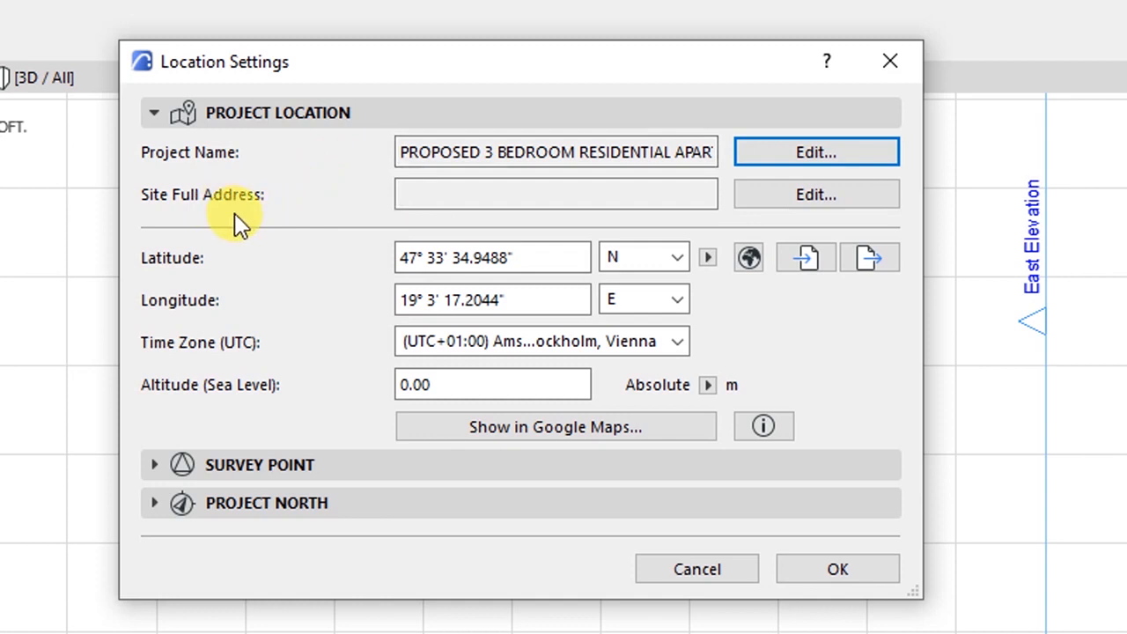
left_click(616, 187)
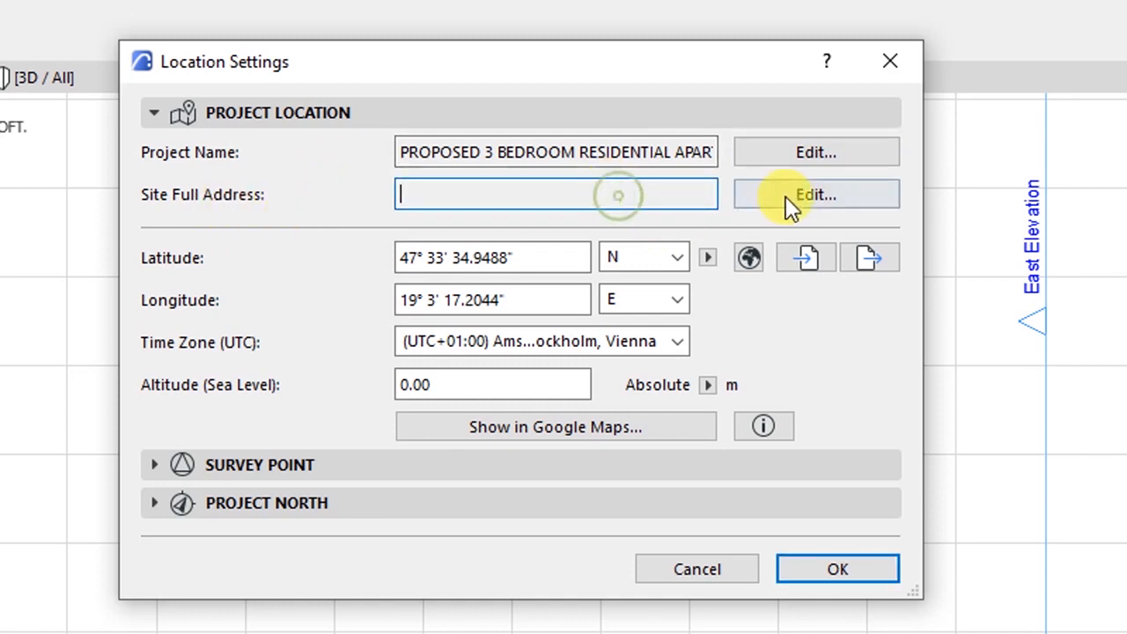
left_click(790, 195)
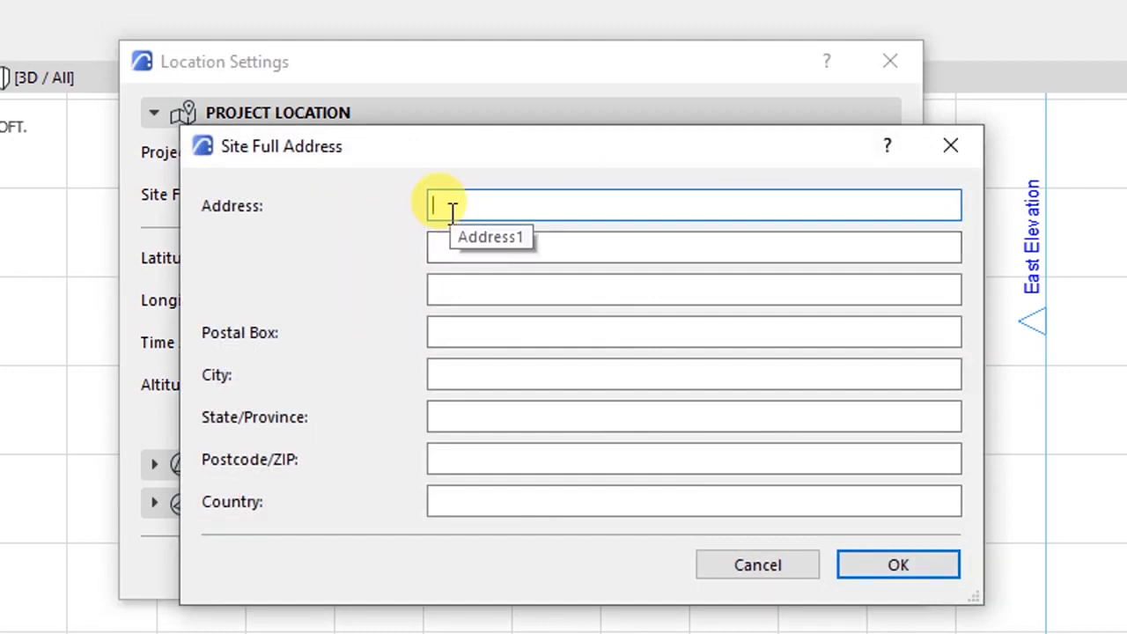
type("Along")
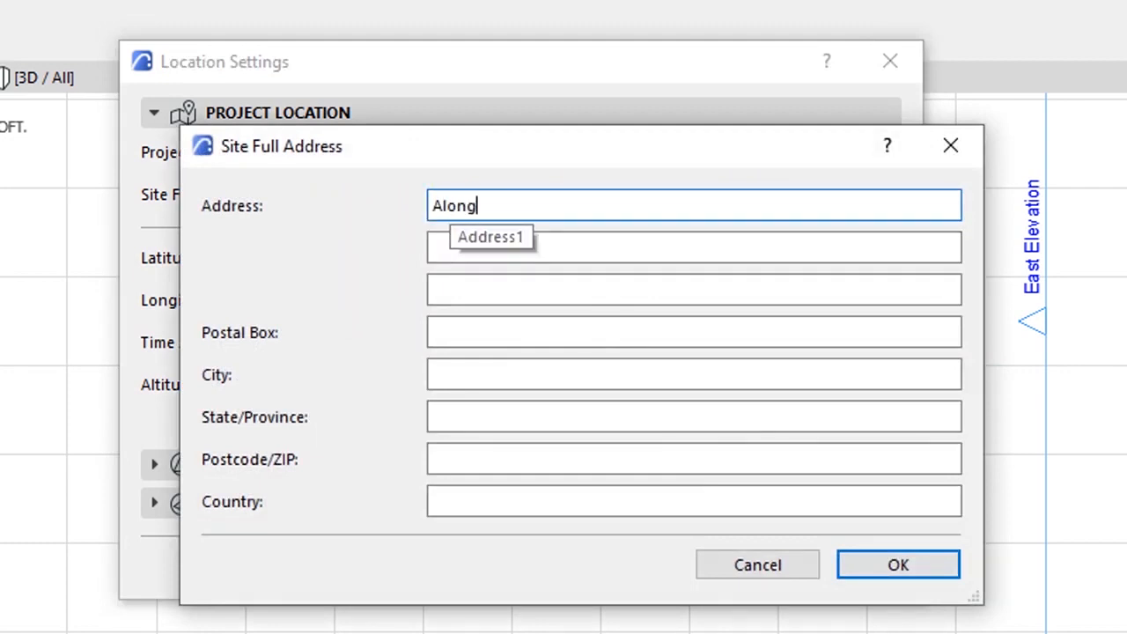
type(" Mombasa Road")
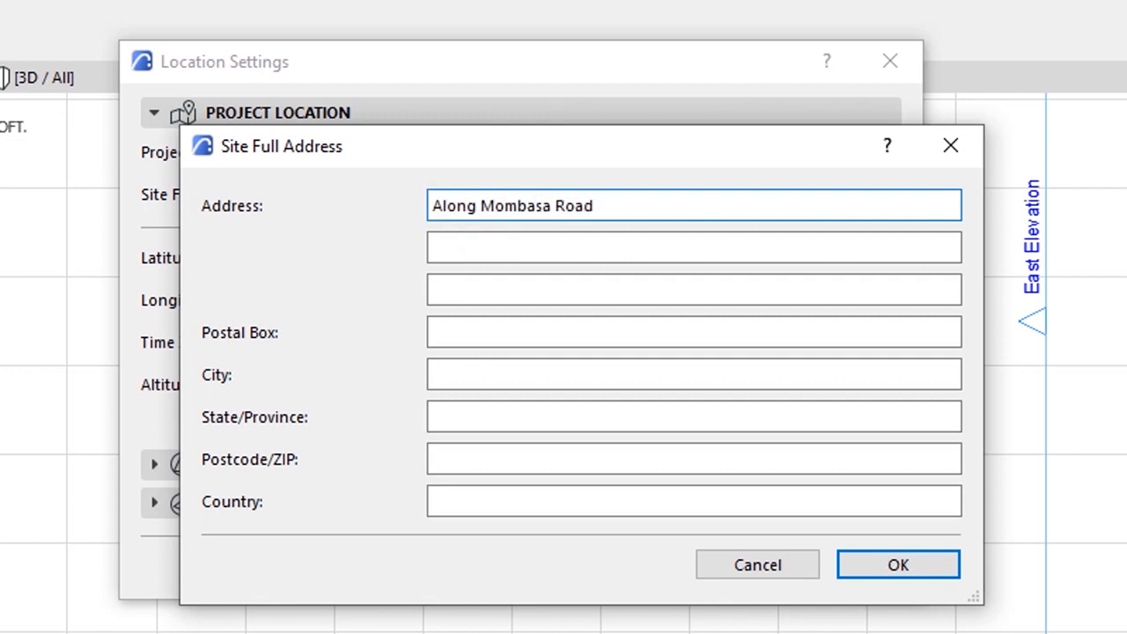
- Add country Kenya, city Nairobi, postal box and postcode to the site address
left_click(484, 501)
type("K")
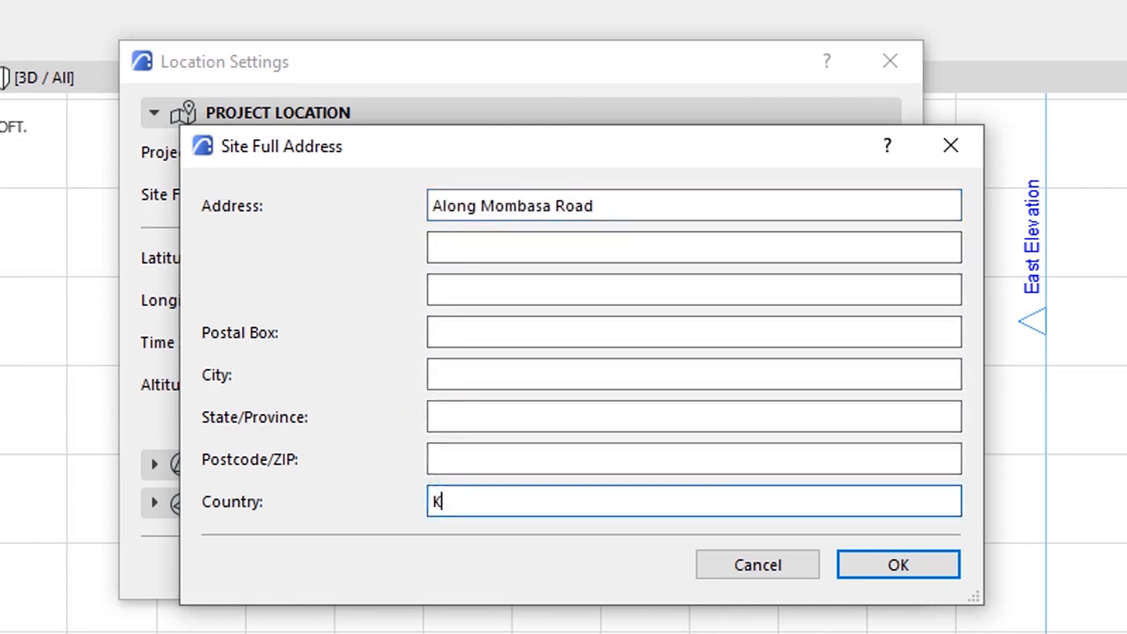
type("enya")
left_click(467, 382)
type("Nairobi")
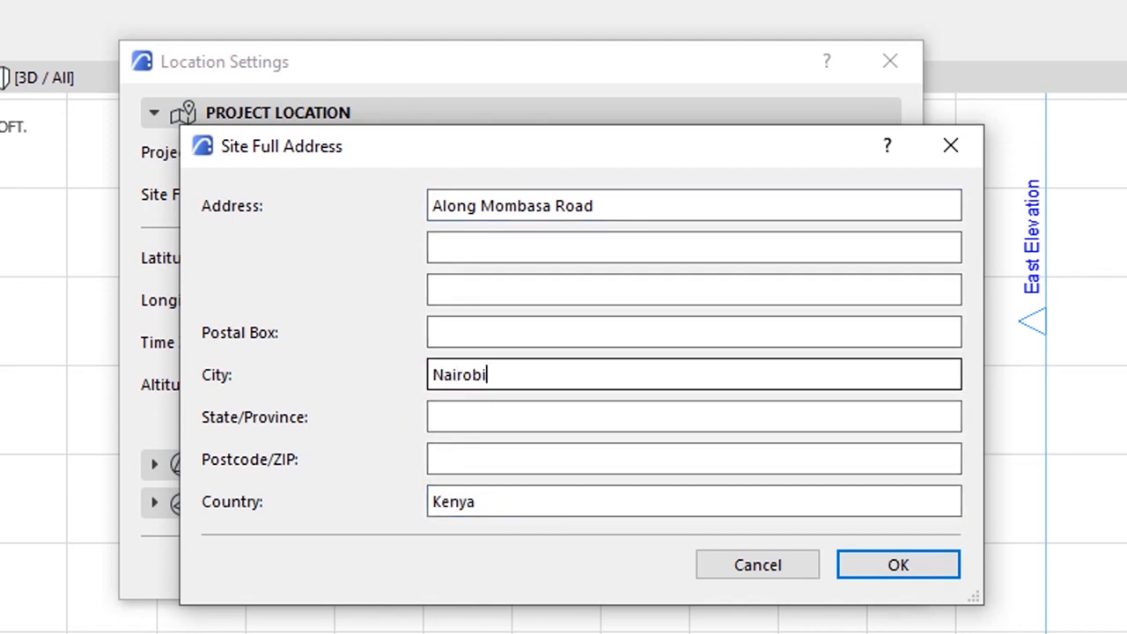
left_click(474, 330)
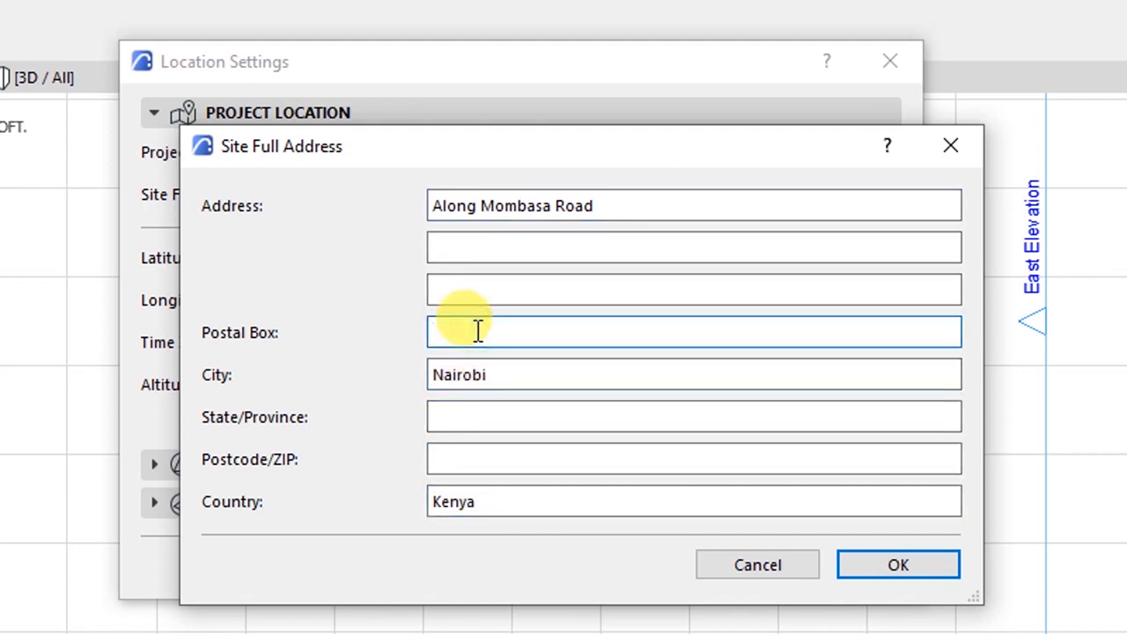
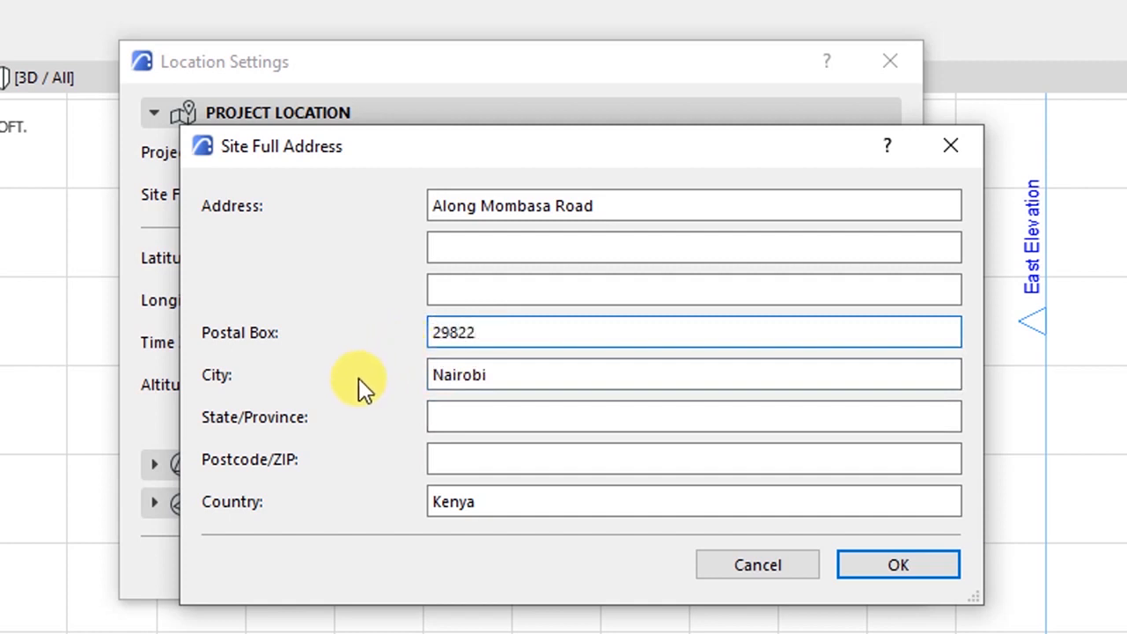
left_click(460, 456)
type("00")
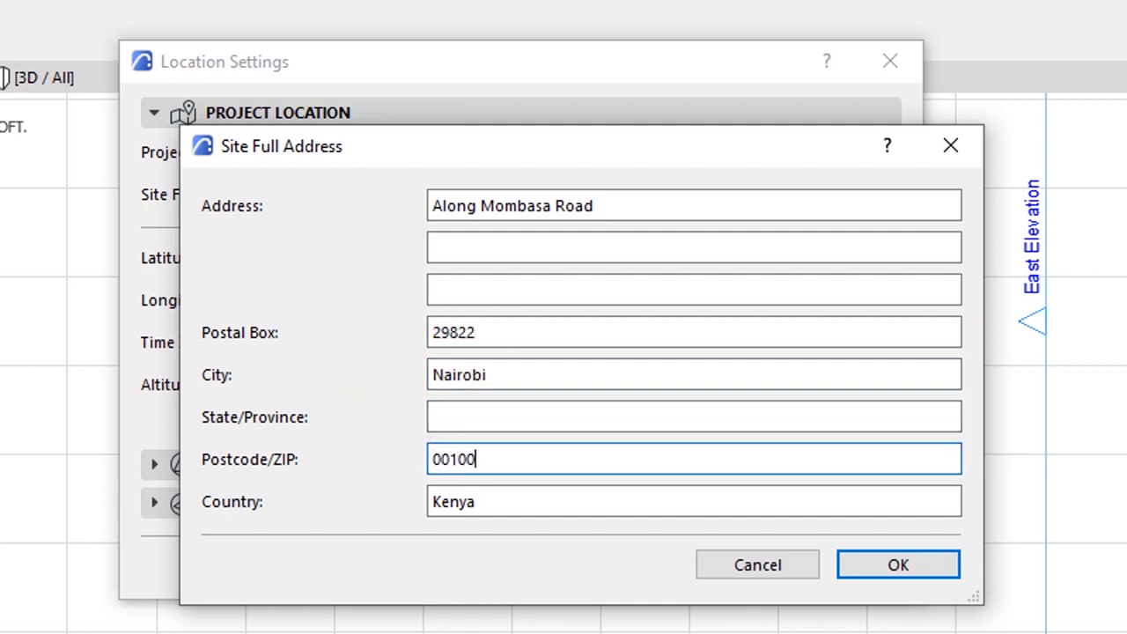
type("100")
left_click(858, 565)
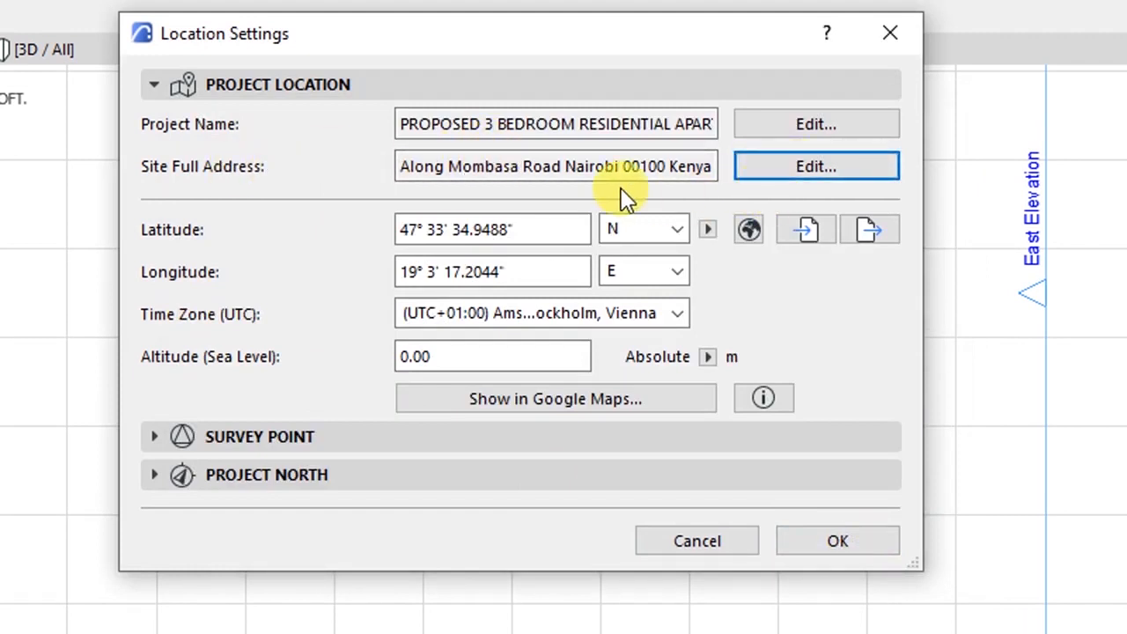
left_click(528, 167)
left_click(565, 165)
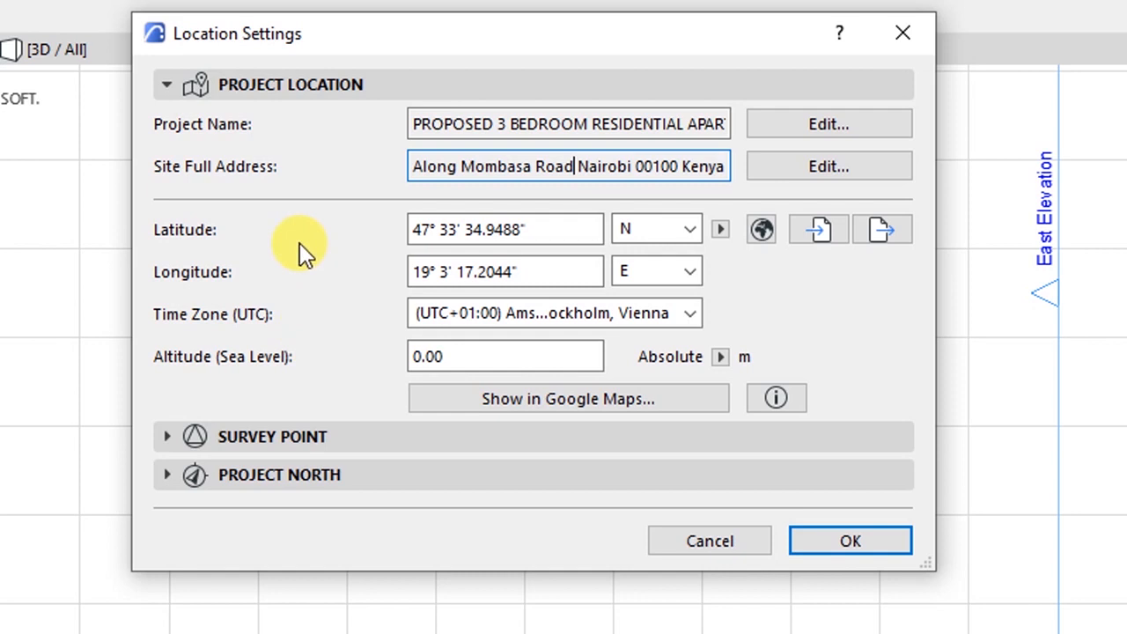
left_click(538, 226)
left_click(544, 261)
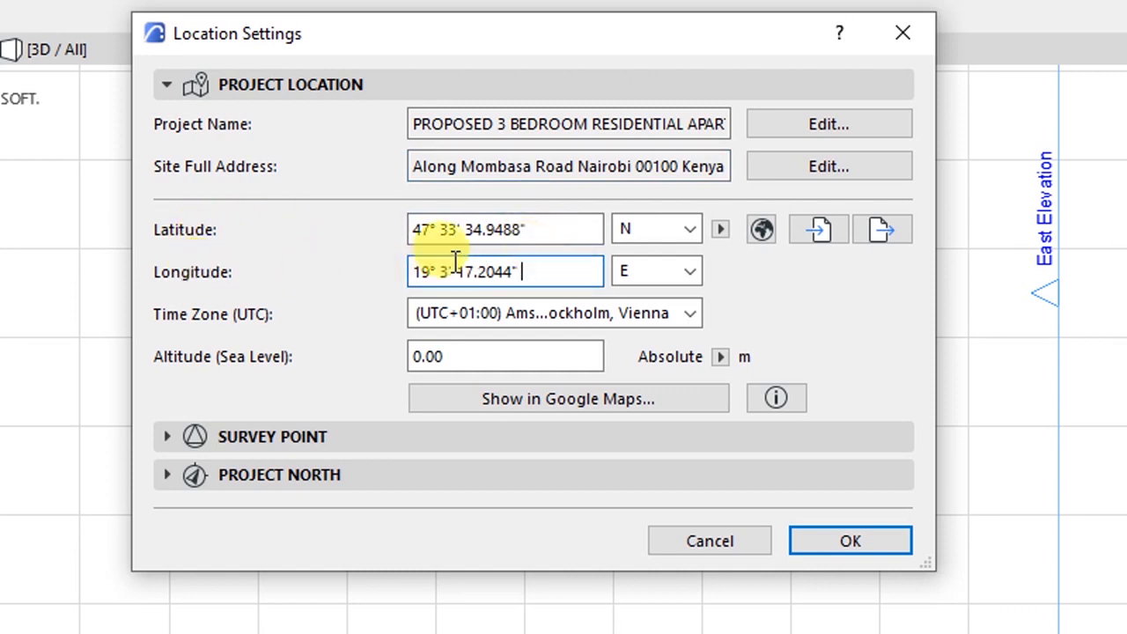
left_click(533, 225)
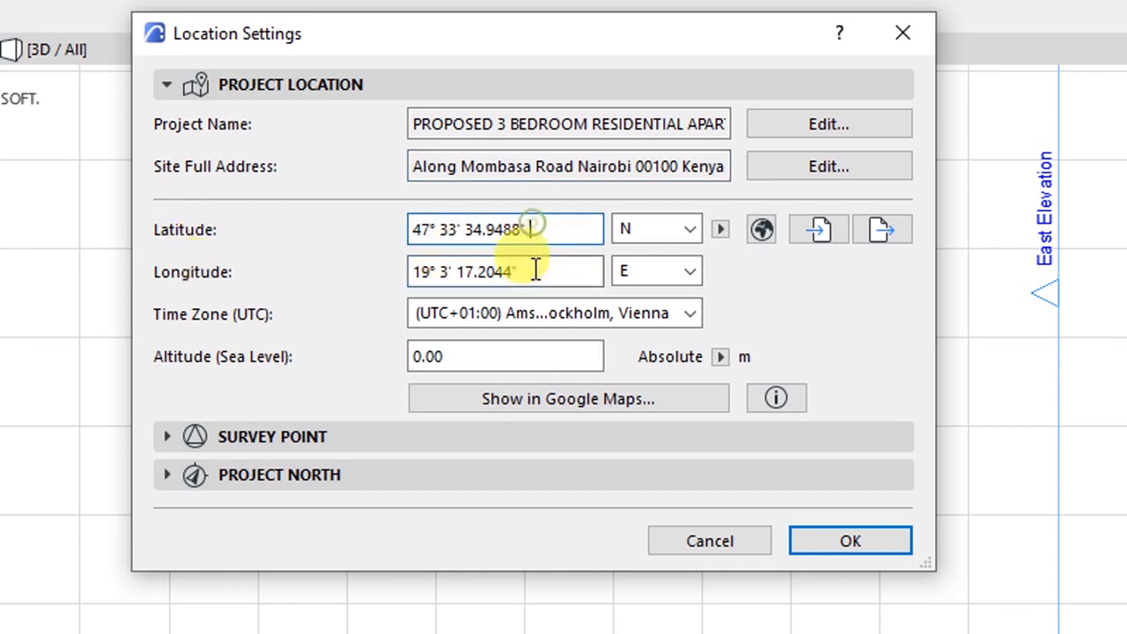
left_click(635, 233)
left_click(792, 295)
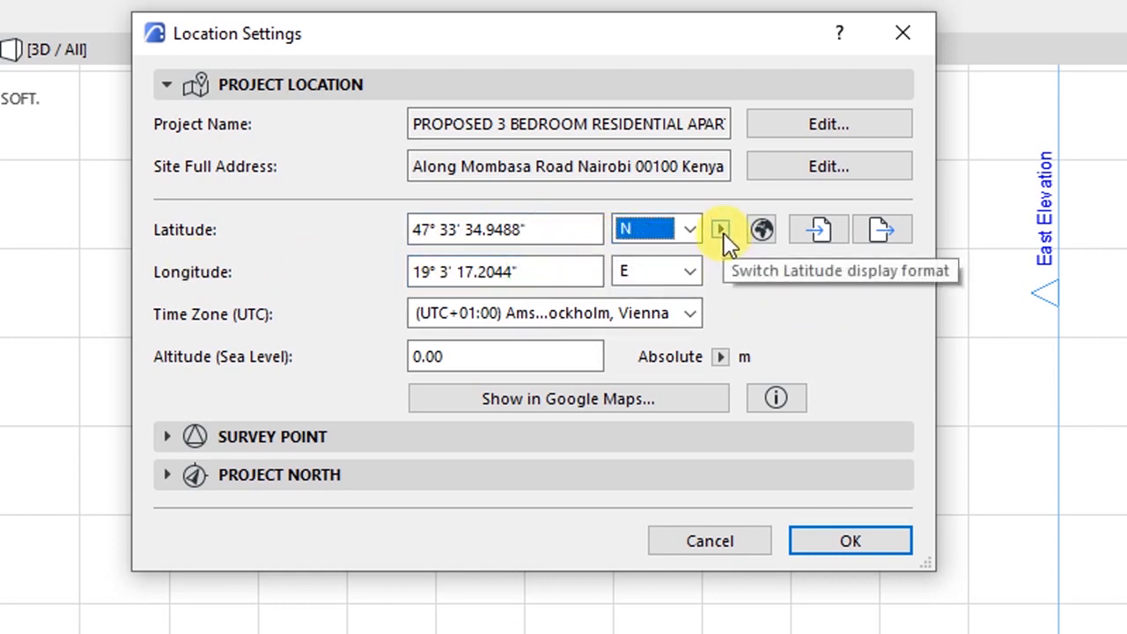
left_click(532, 228)
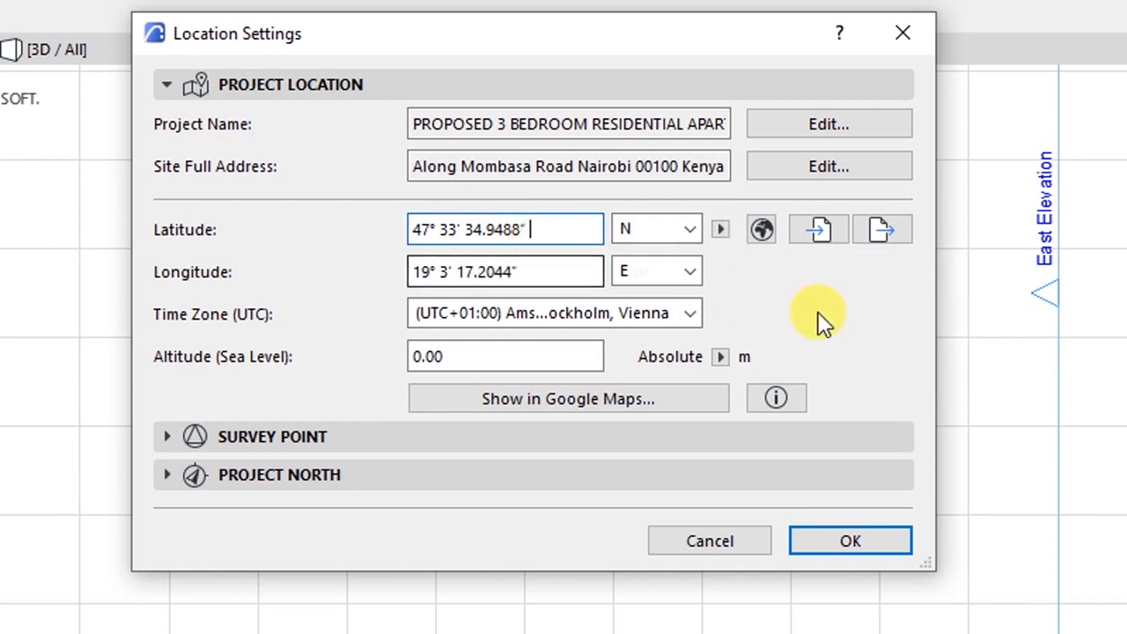
- Pick Nairobi from the predefined cities, giving 1° 17' S, 36° 49' E, UTC+03:00
left_click(755, 224)
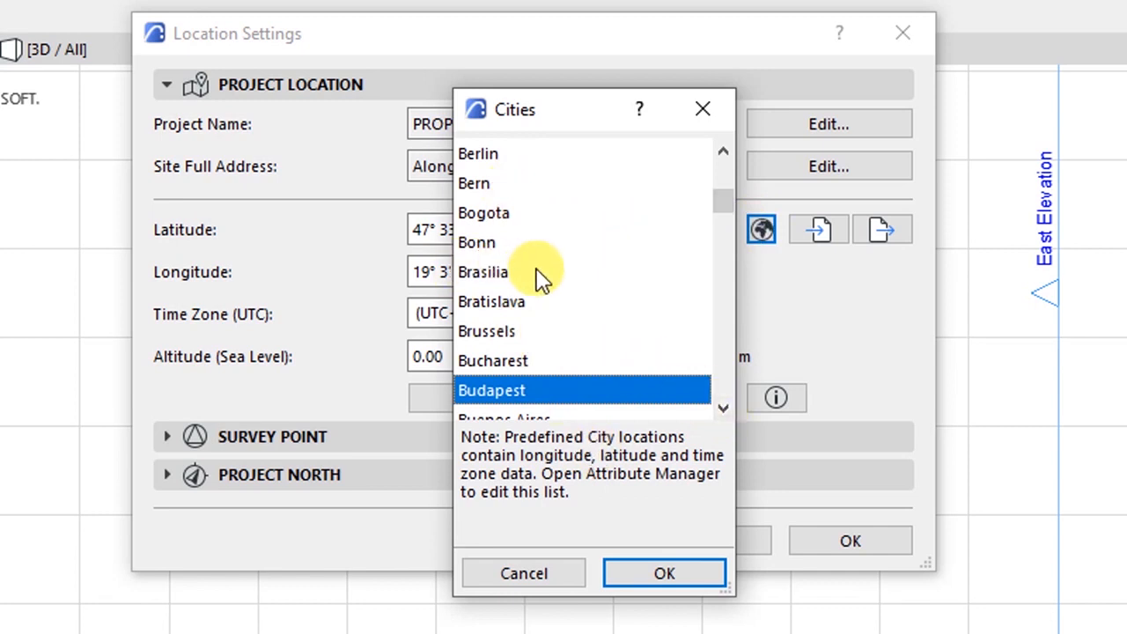
scroll(539, 276, "down", 4)
scroll(539, 276, "down", 7)
scroll(539, 276, "down", 7)
scroll(537, 278, "down", 1)
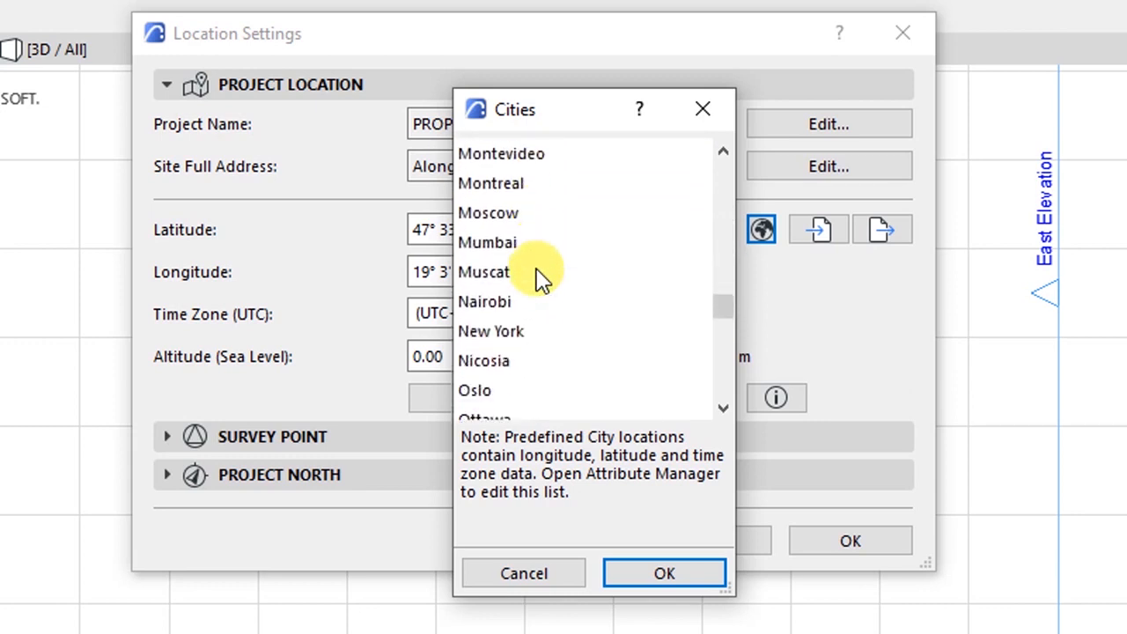
left_click(492, 301)
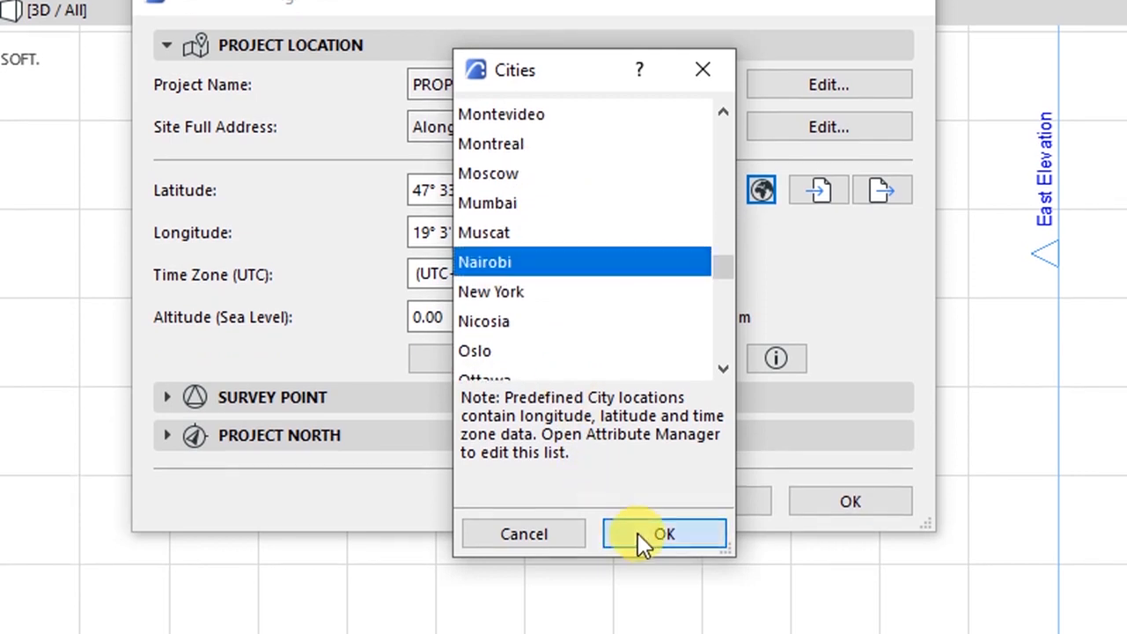
left_click(638, 572)
left_click(542, 273)
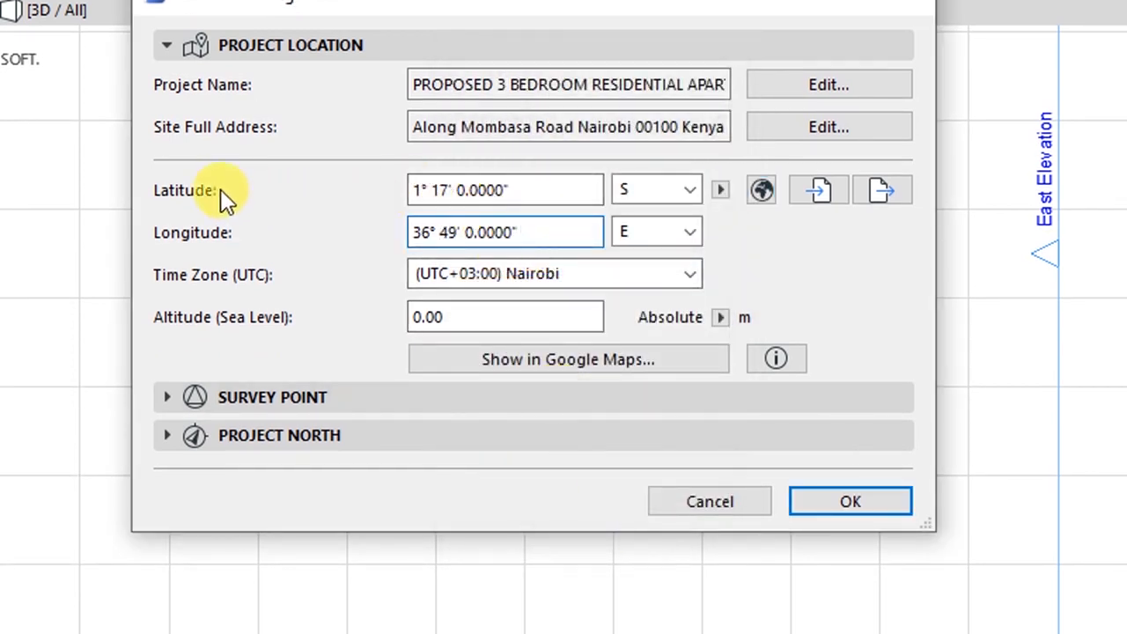
- Leave the altitude at 0.00 with metres as its unit
left_click_drag(551, 229, 382, 168)
left_click_drag(543, 192, 335, 189)
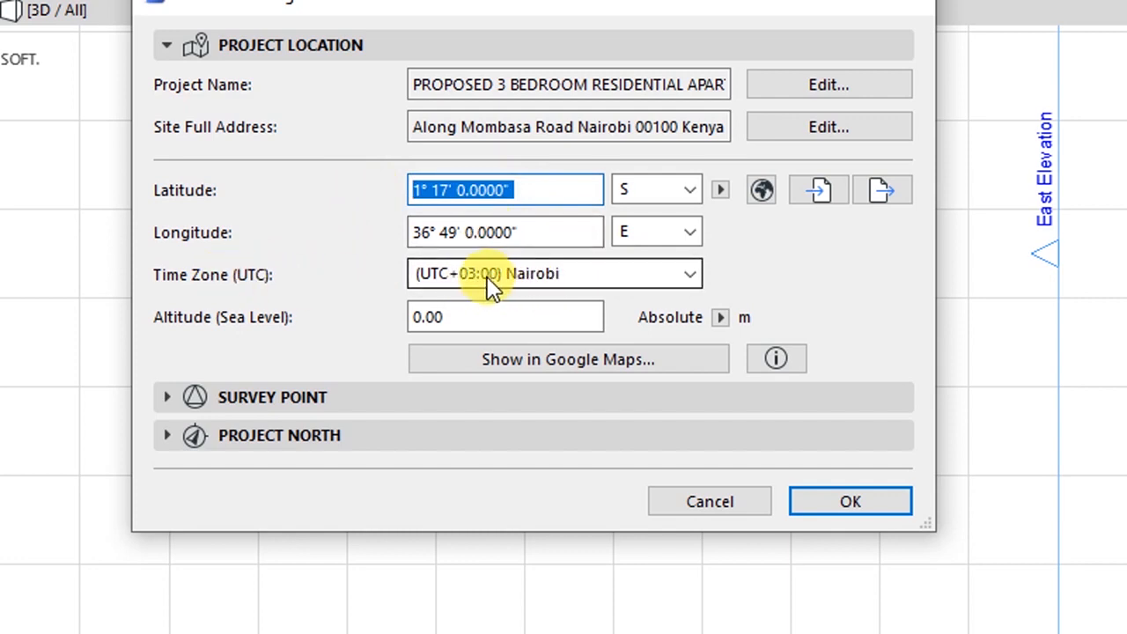
left_click(444, 319)
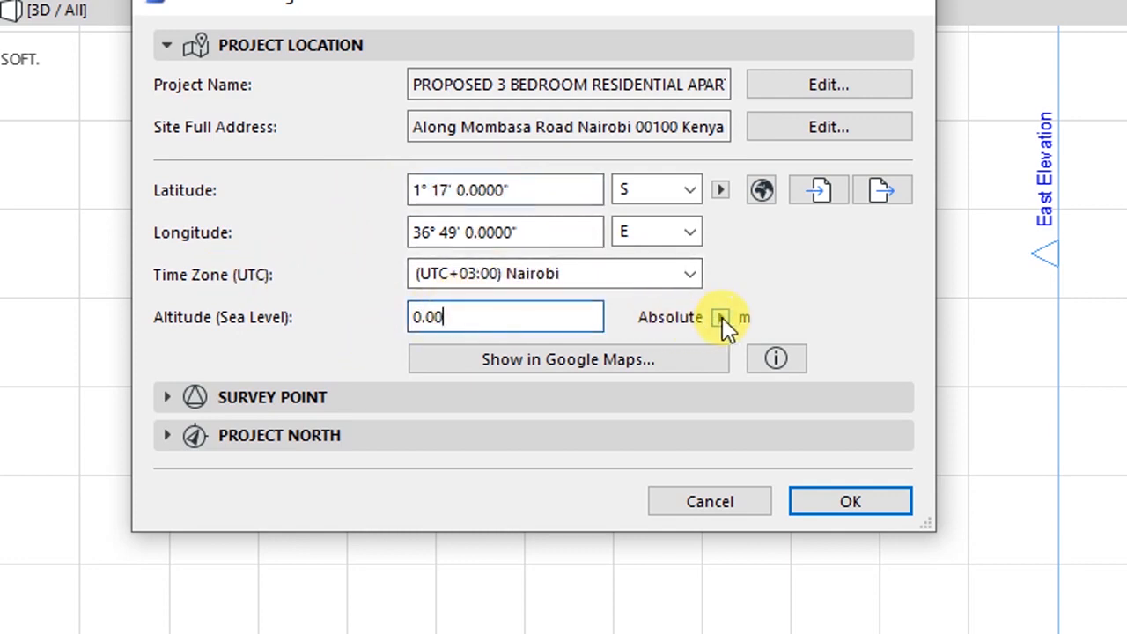
left_click(720, 316)
left_click(720, 317)
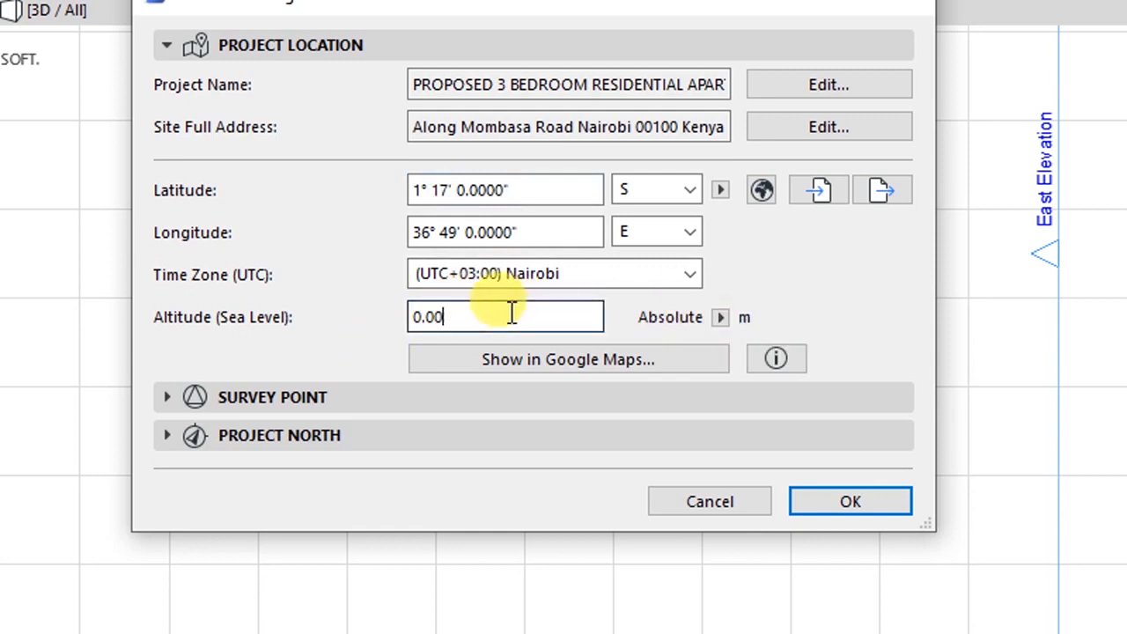
left_click_drag(515, 312, 291, 317)
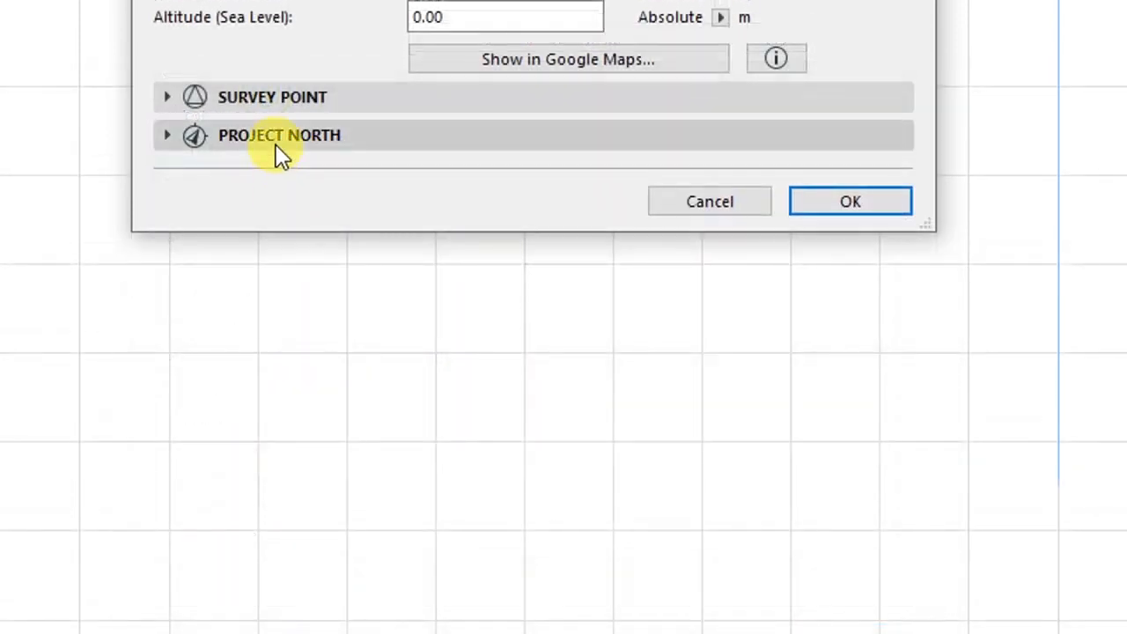
left_click(276, 139)
- Look at the Survey Point section, then focus the 90° Project North angle
left_click(282, 105)
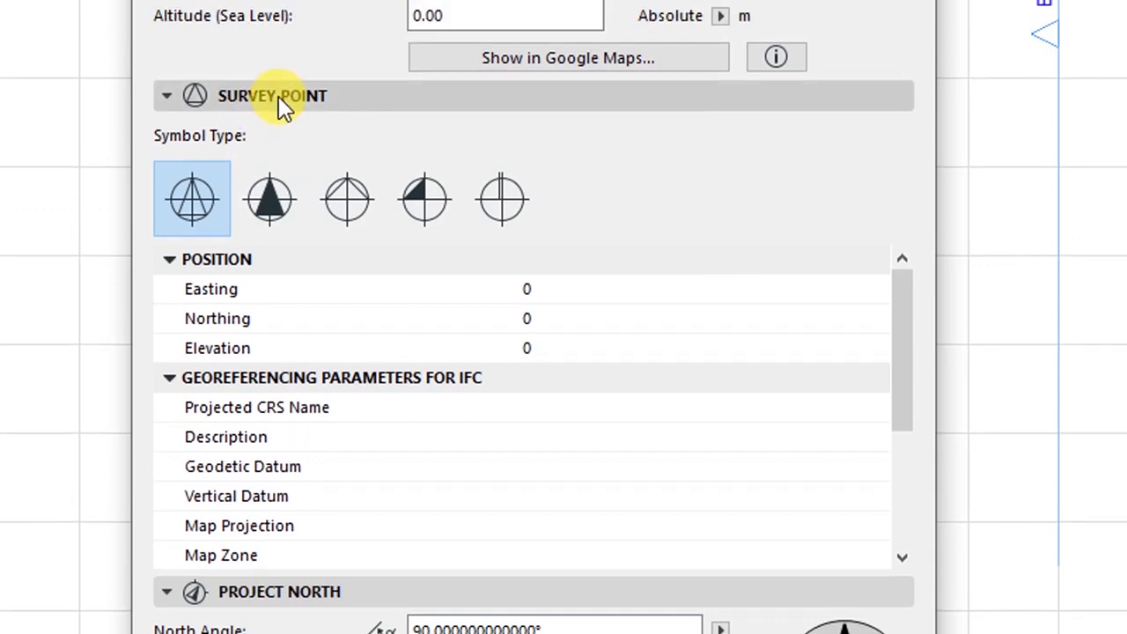
left_click(279, 95)
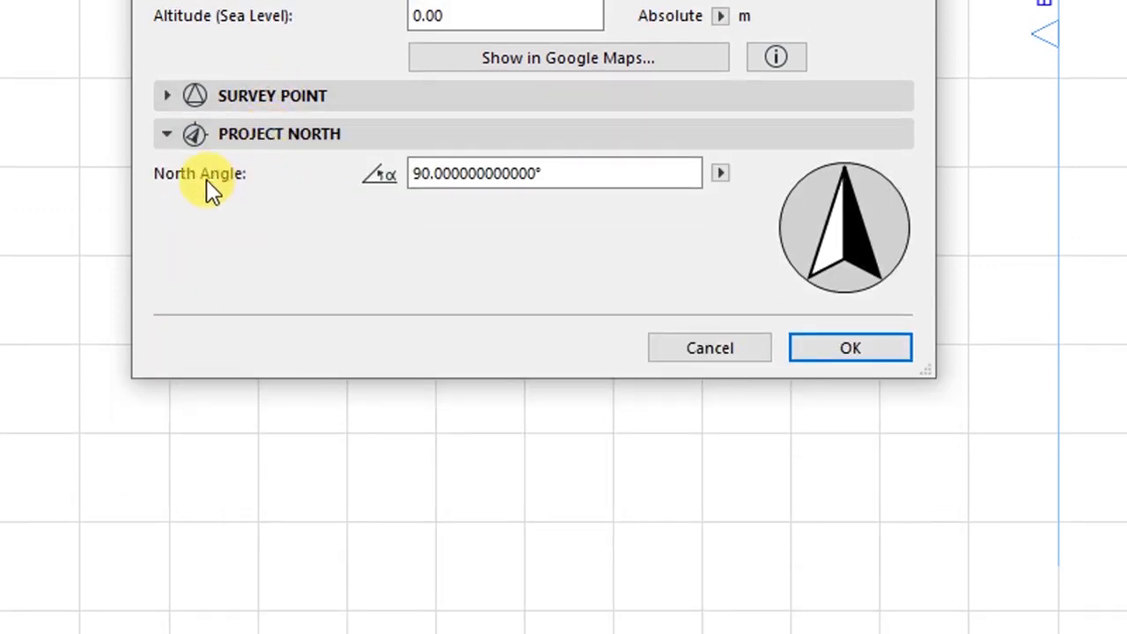
left_click(571, 175)
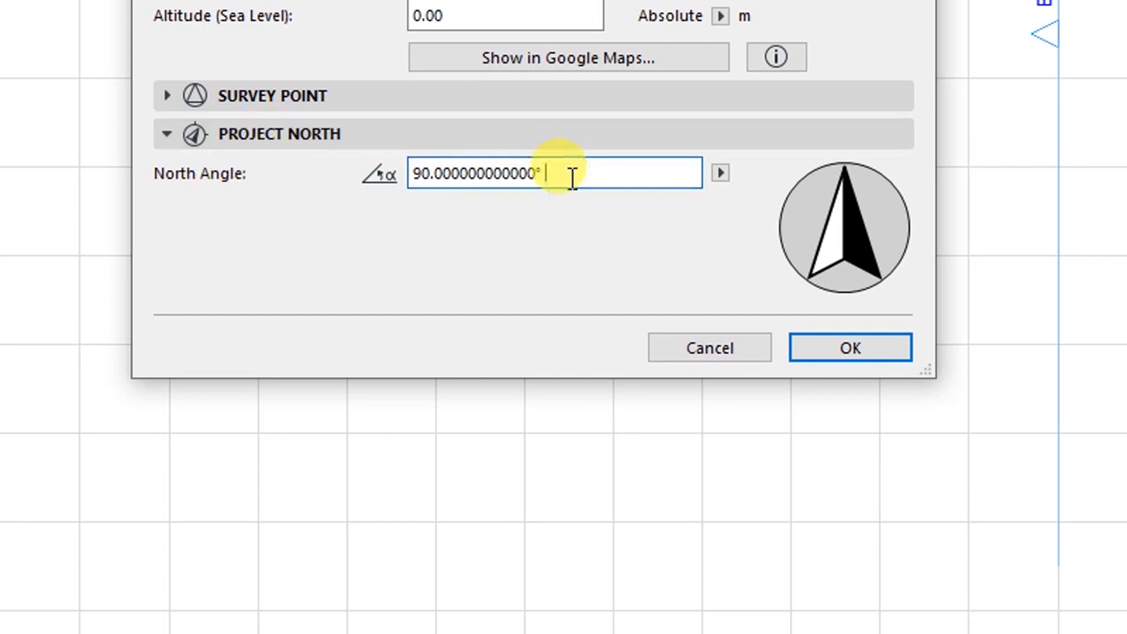
- Drag the compass arrow to rotate Project North away from 90°, then close Location Settings
double_click(571, 175)
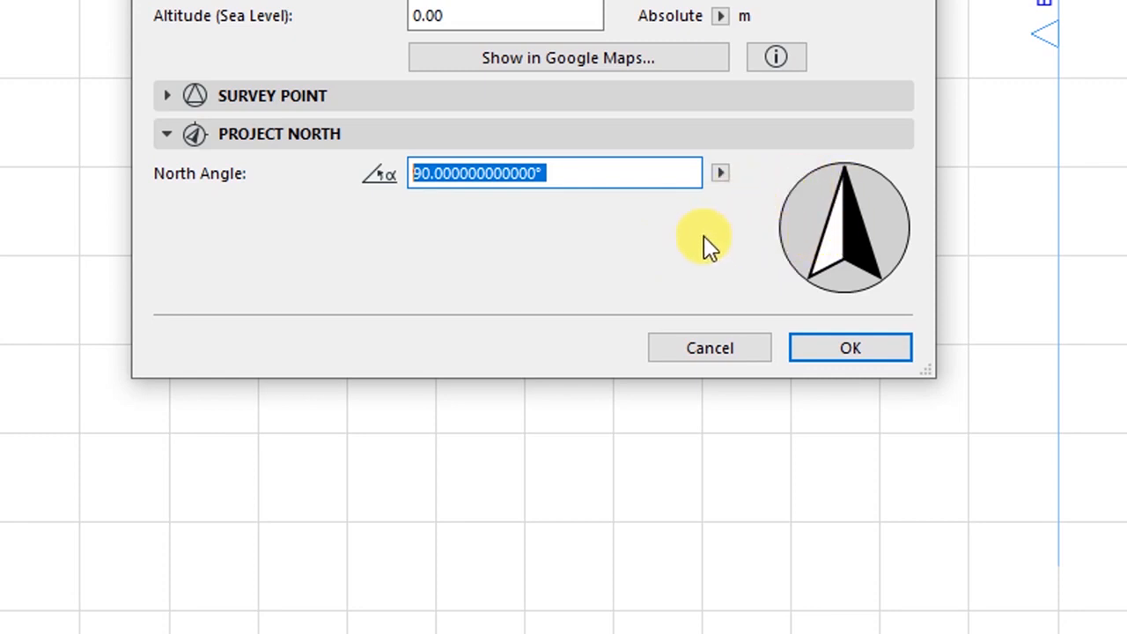
left_click_drag(844, 207, 818, 182)
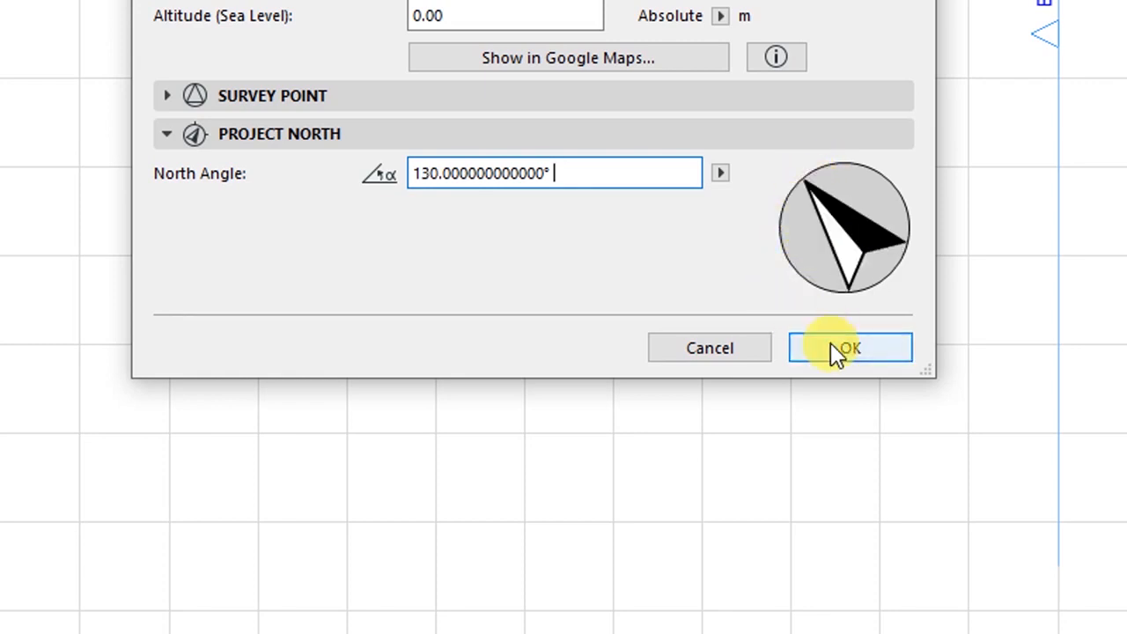
left_click(836, 348)
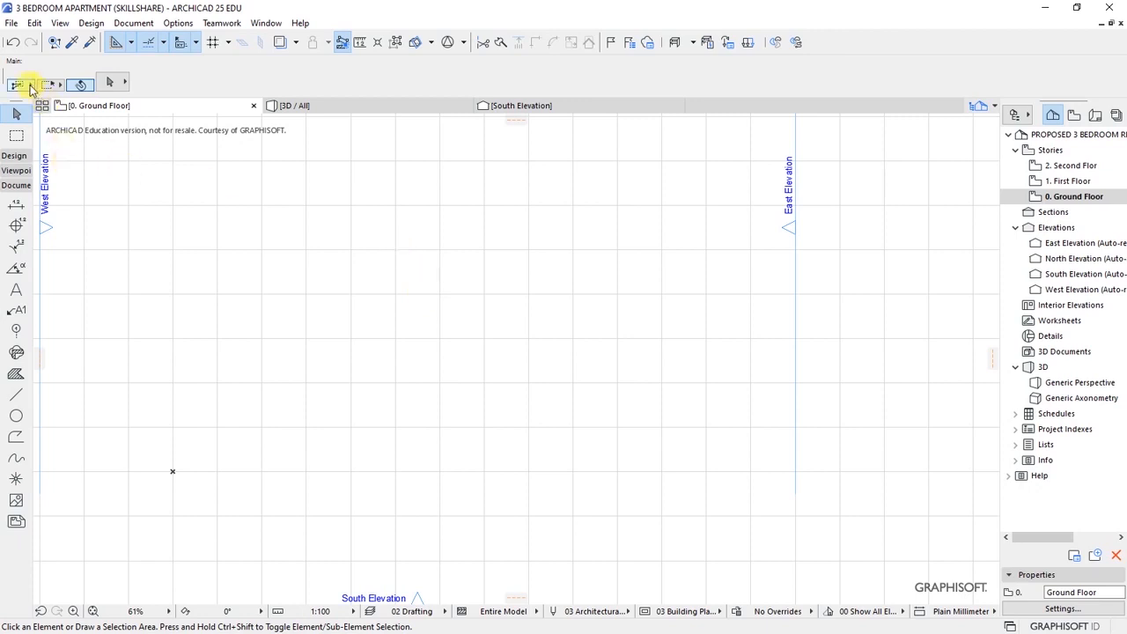
- Save the project and switch the Navigator to the Project Map
left_click(8, 21)
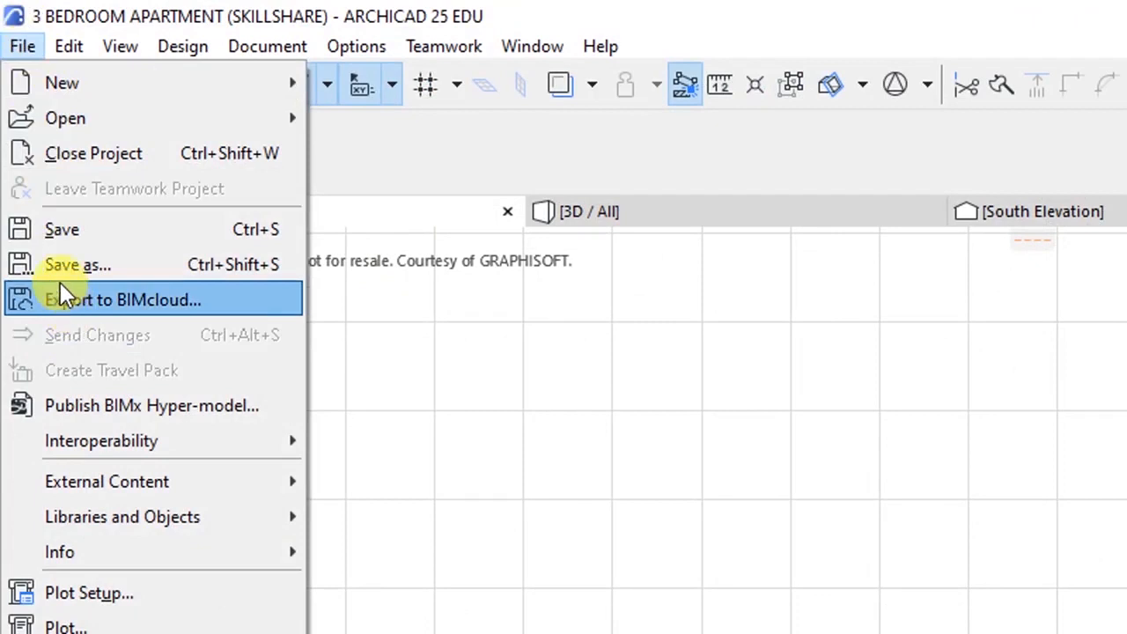
left_click(57, 232)
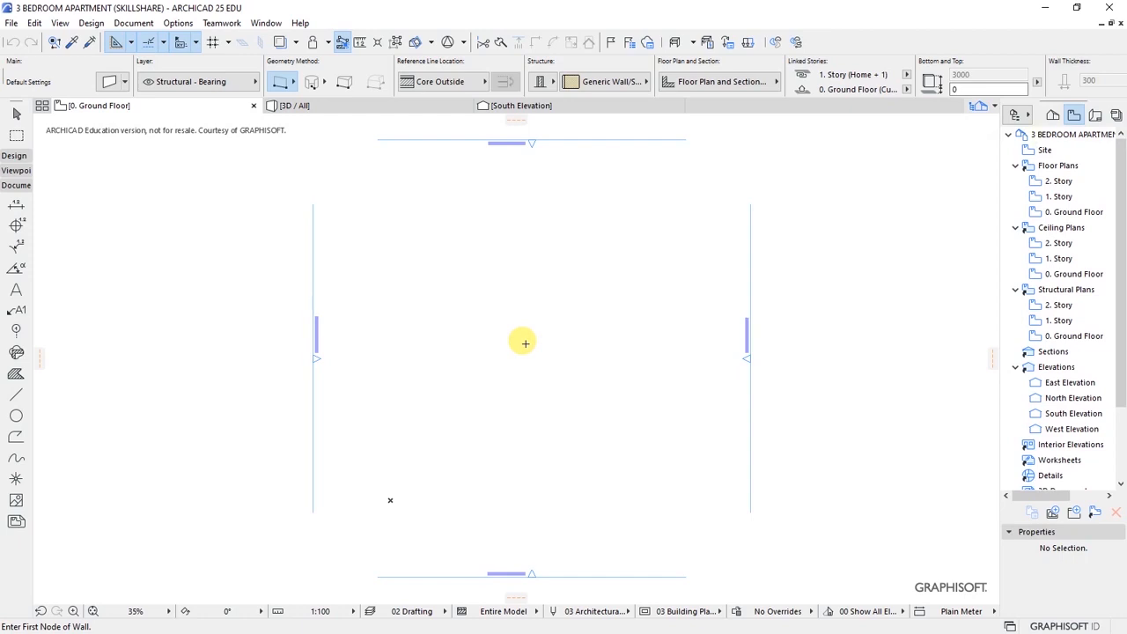
left_click(1052, 116)
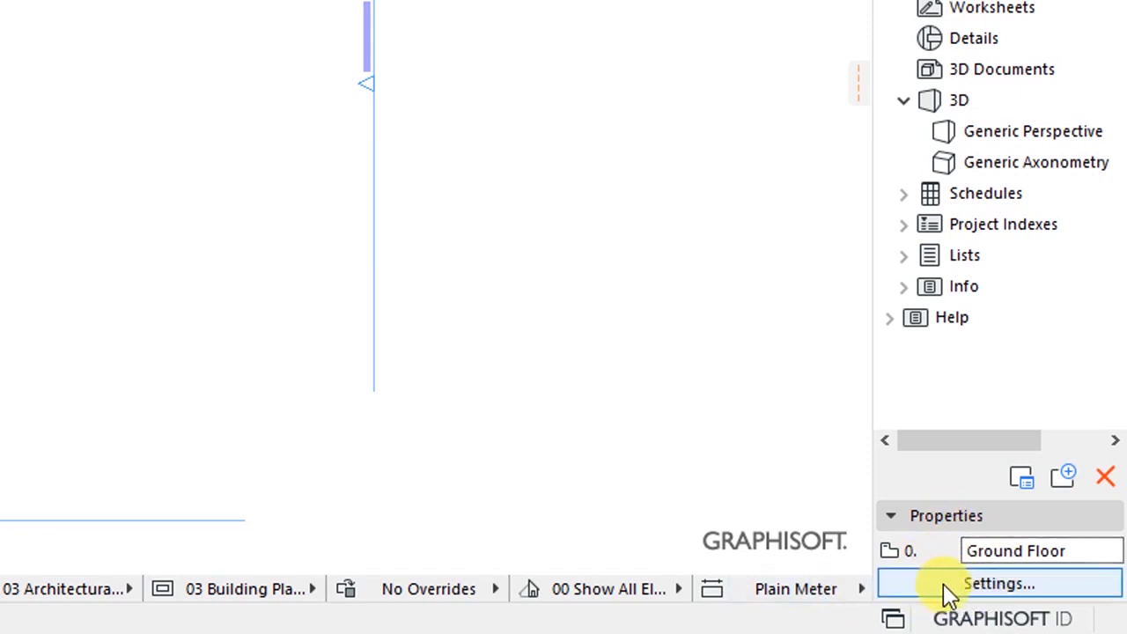
- Look over the story names and heights in Story Settings, Ground Floor at 3000
left_click(949, 586)
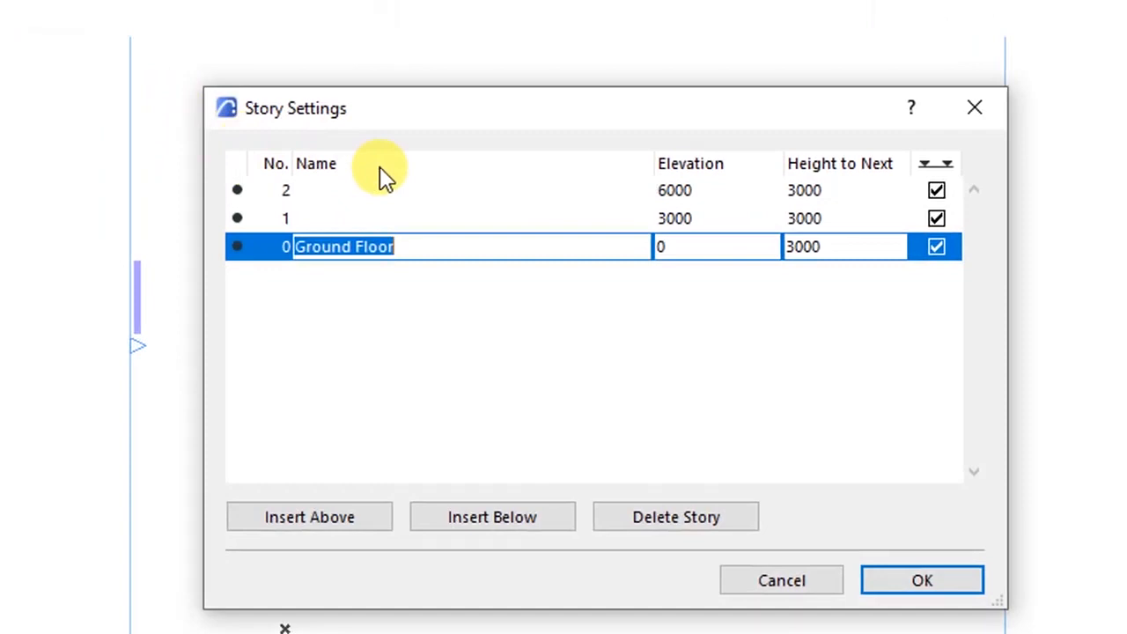
left_click(340, 217)
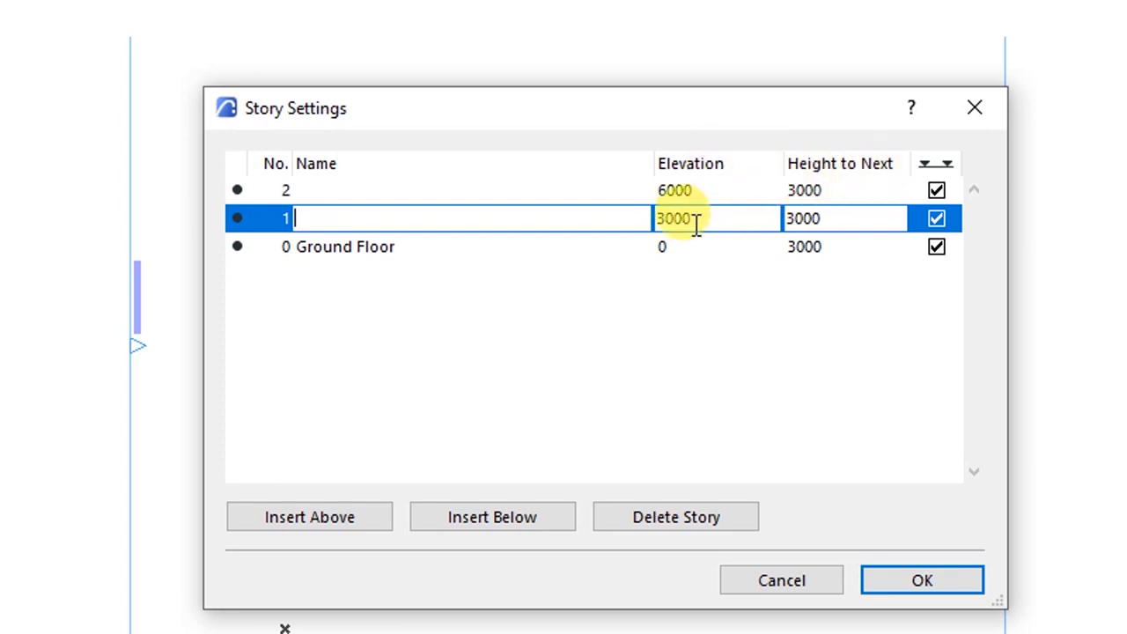
left_click(604, 251)
left_click(826, 247)
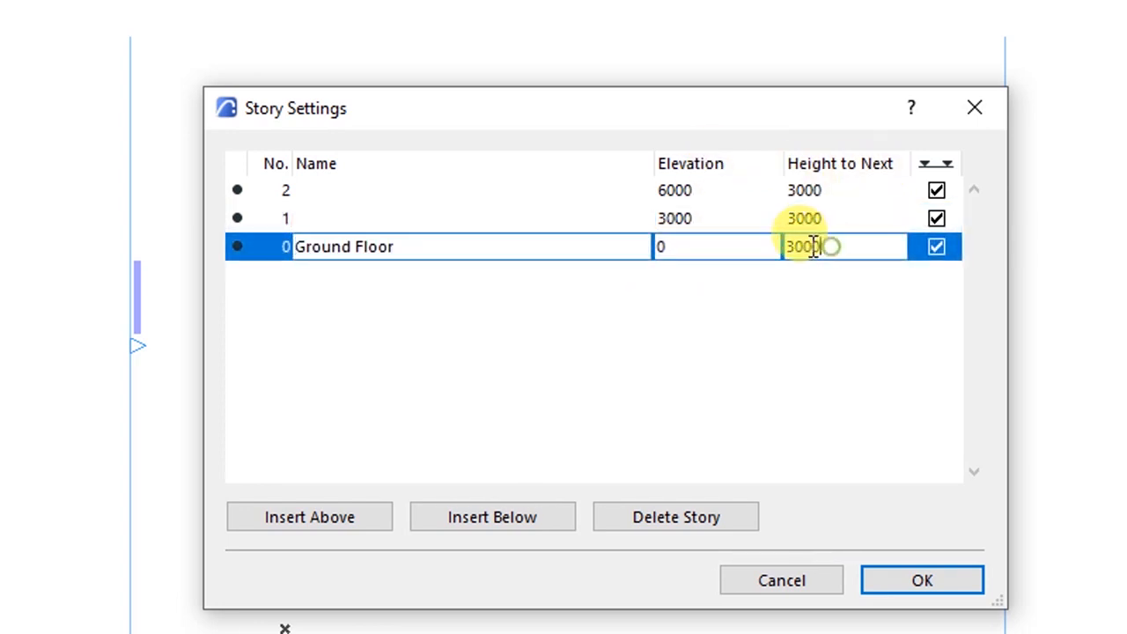
left_click_drag(830, 247, 734, 247)
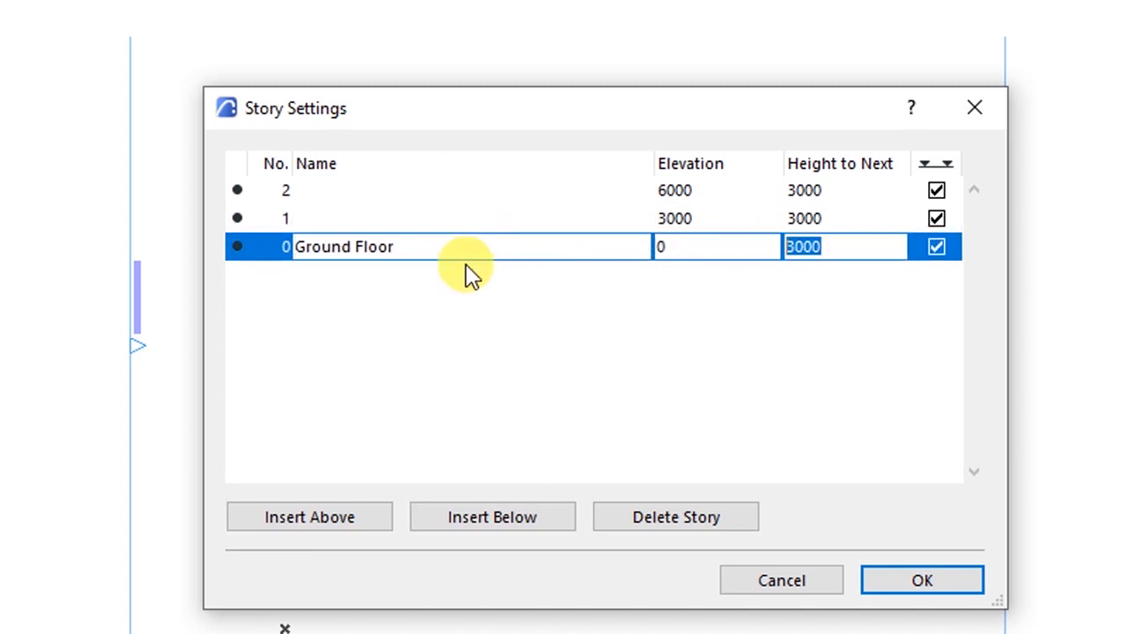
left_click(361, 224)
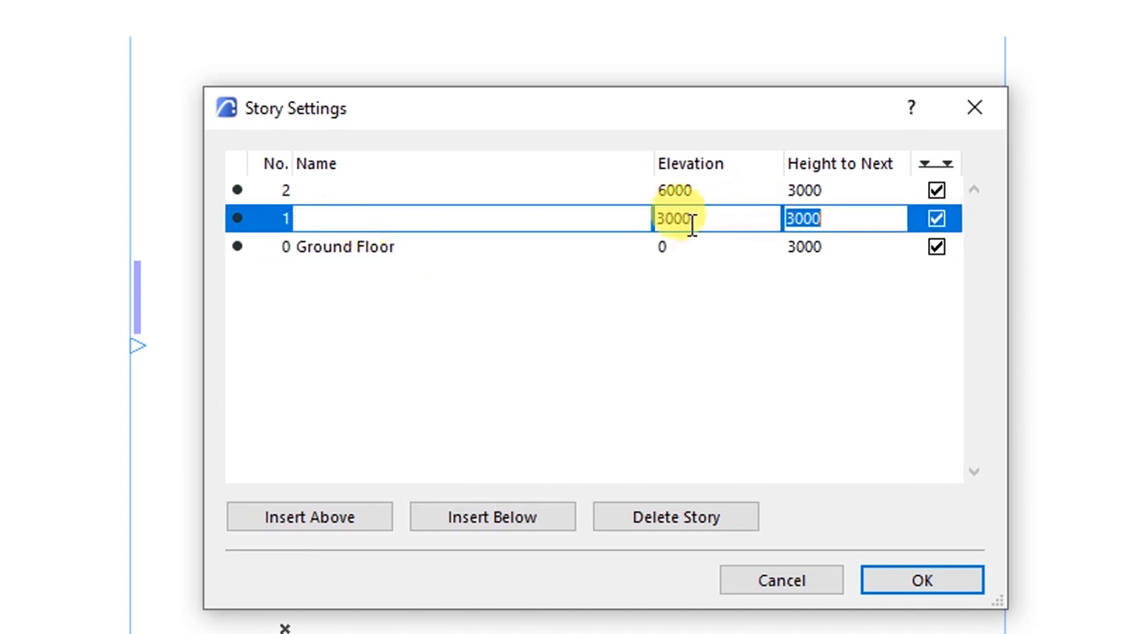
left_click(346, 245)
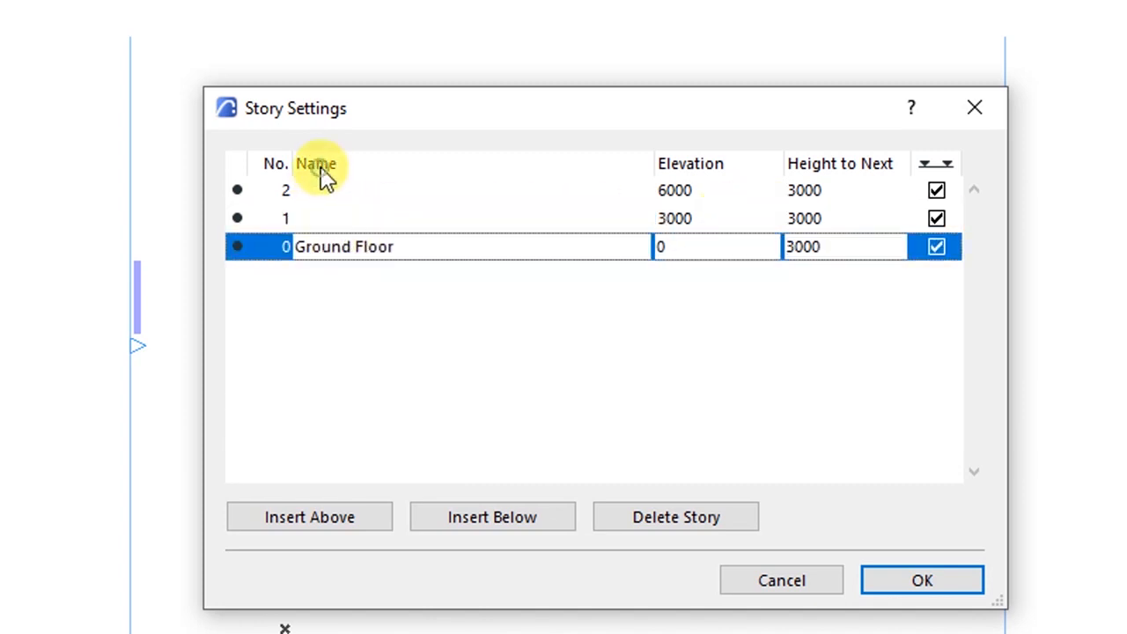
left_click(325, 218)
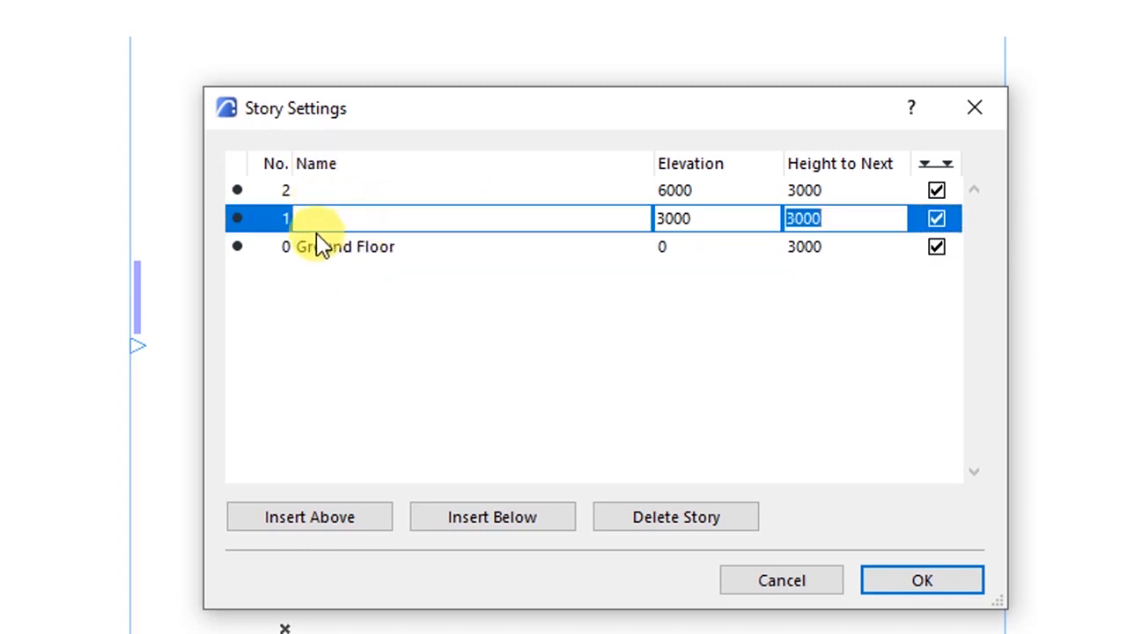
key("BackSpace")
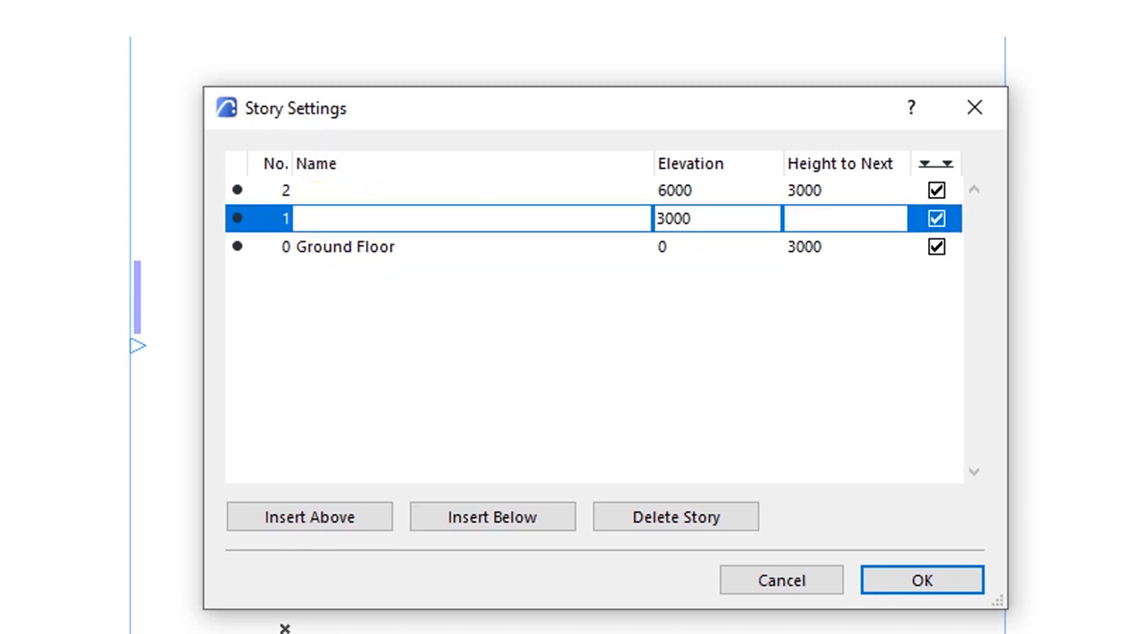
left_click(353, 248)
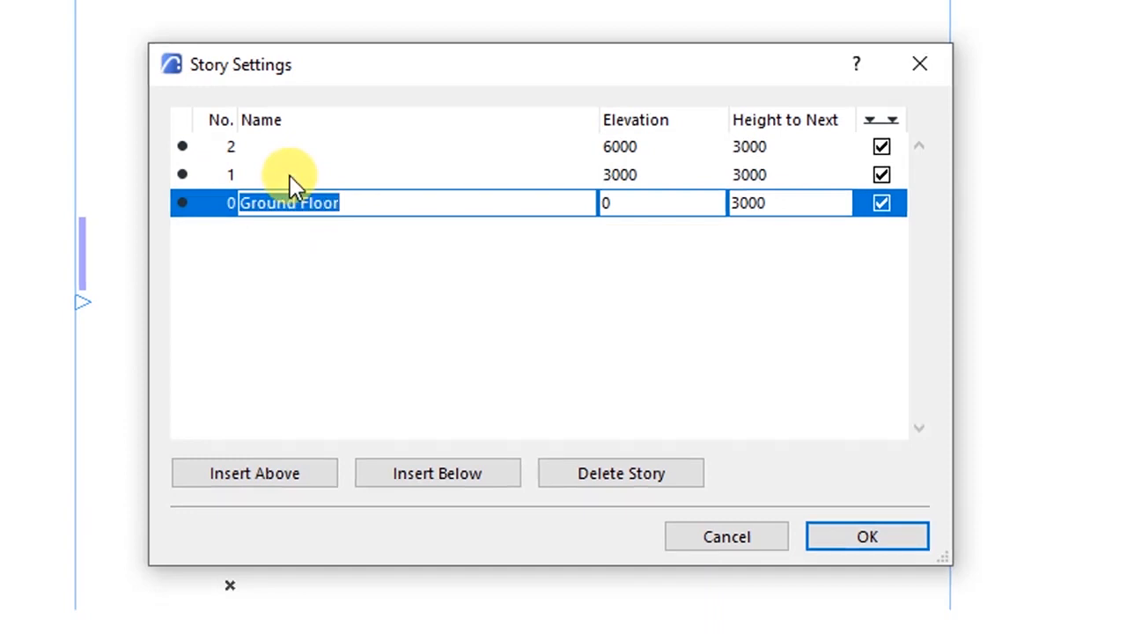
- Name story 1 'First Floor' and story 2 'Second Flor'
left_click(293, 174)
type("F")
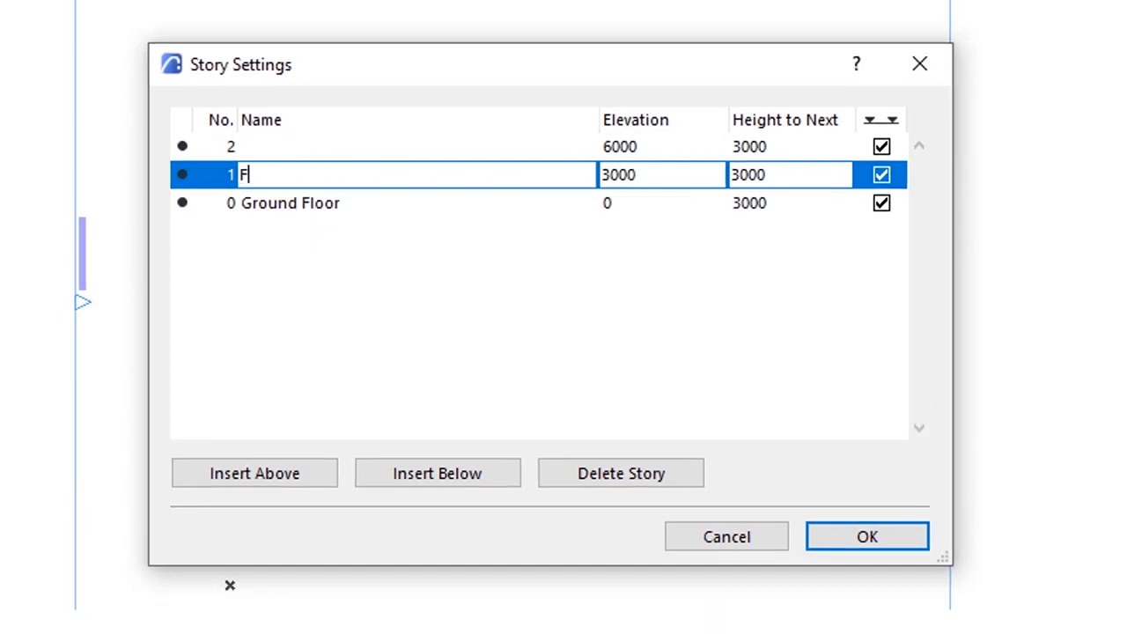
type("irst Floor")
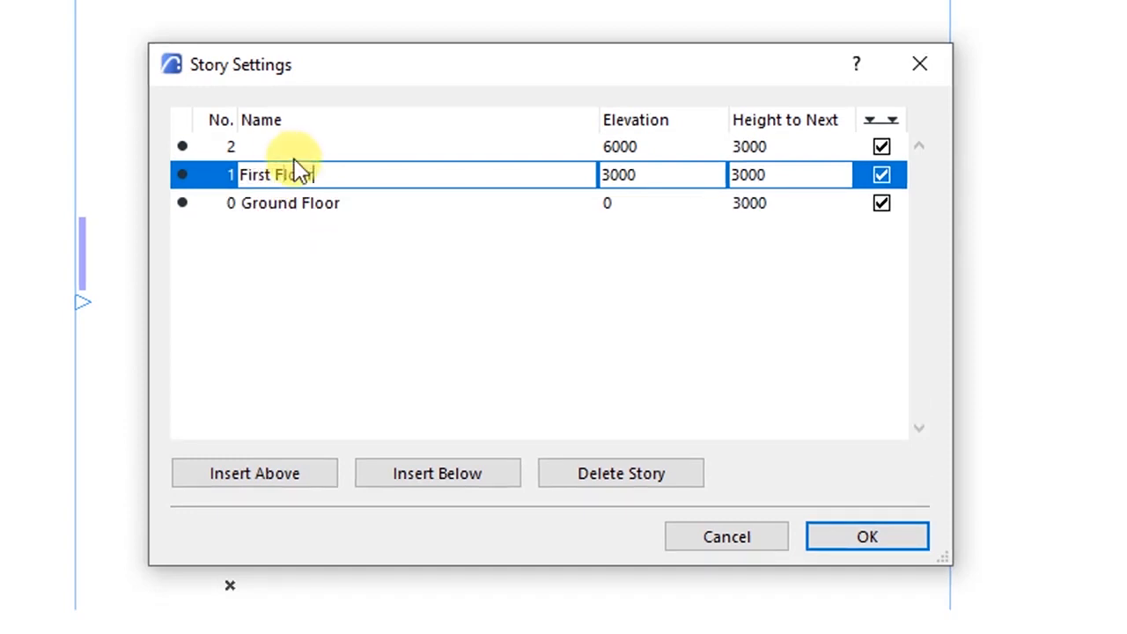
left_click(296, 153)
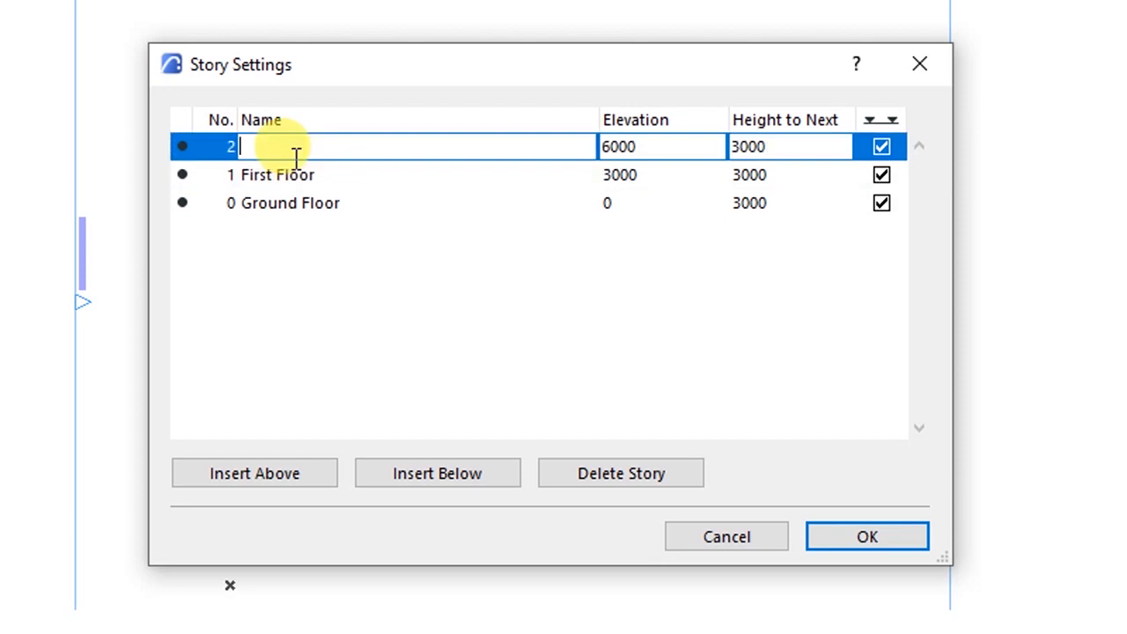
type("Second Fl")
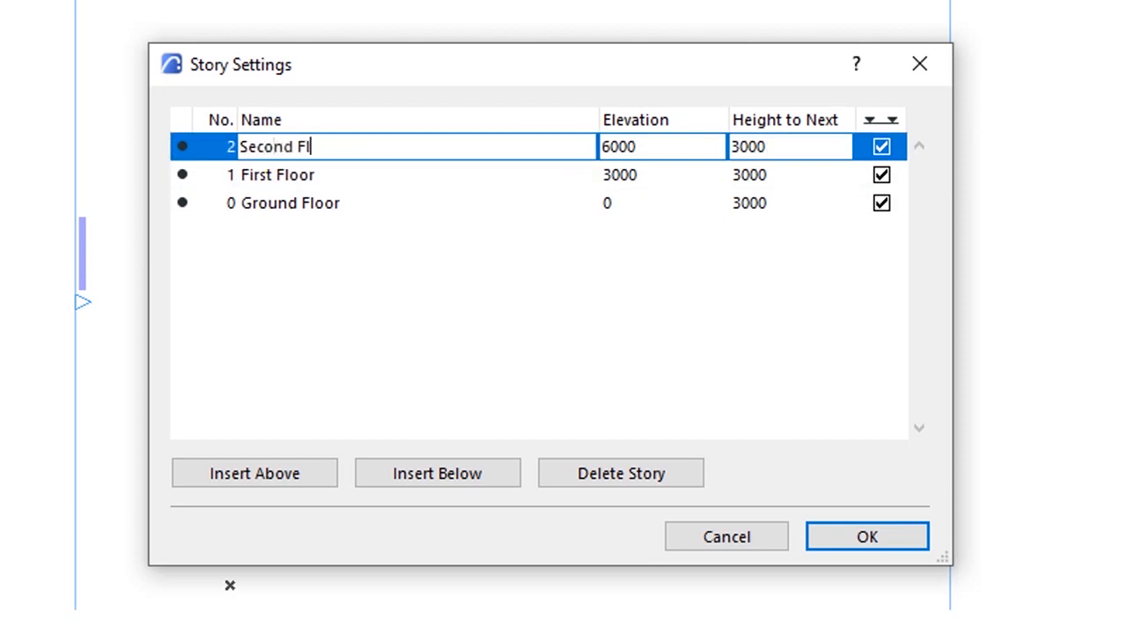
type("or")
left_click(308, 201)
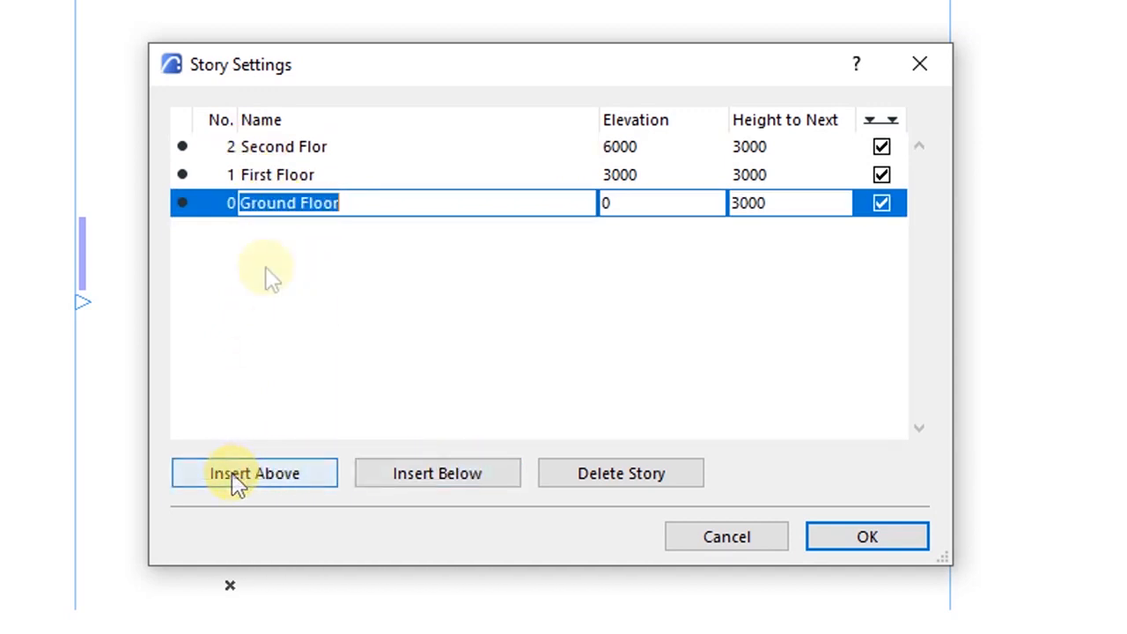
- In Story Settings, add a new story above the others and insert another below Second Flor
left_click(272, 148)
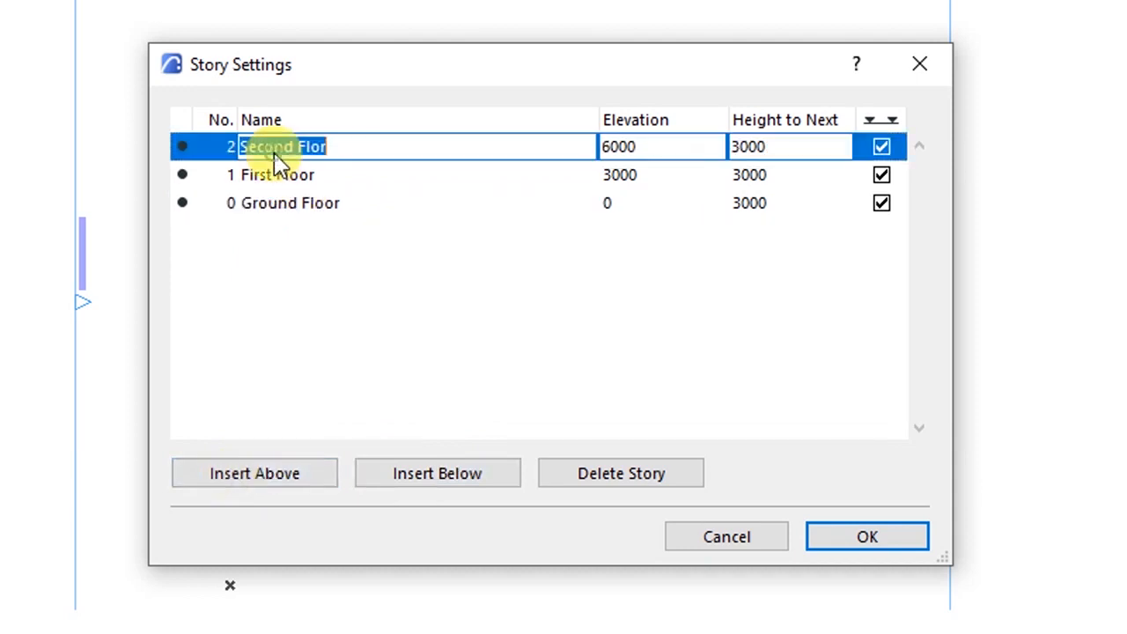
left_click(269, 466)
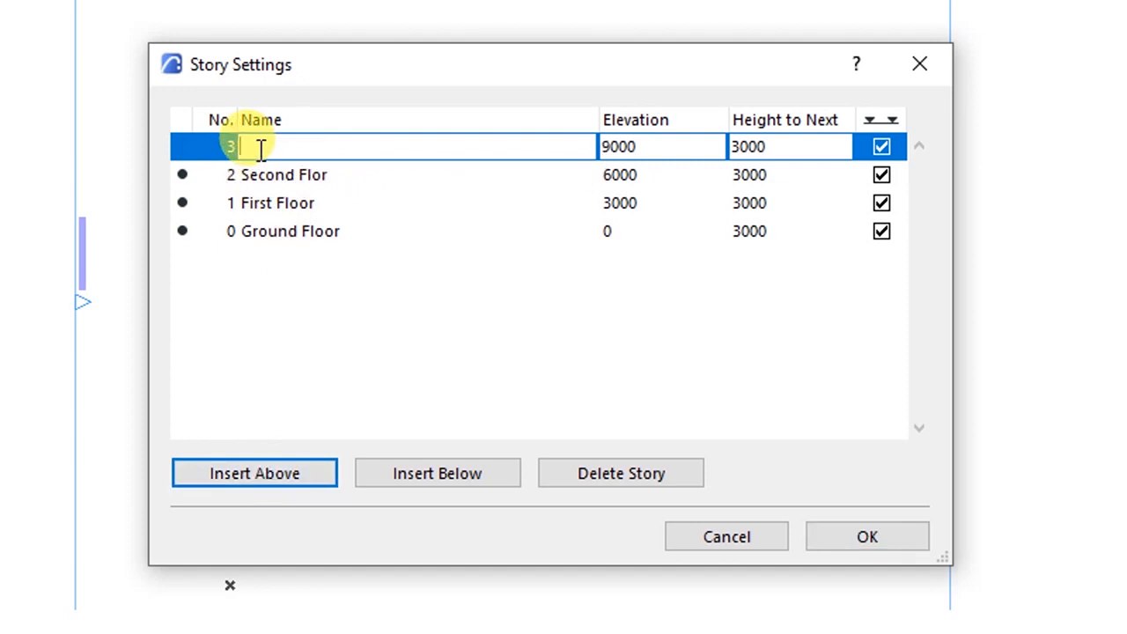
left_click(252, 183)
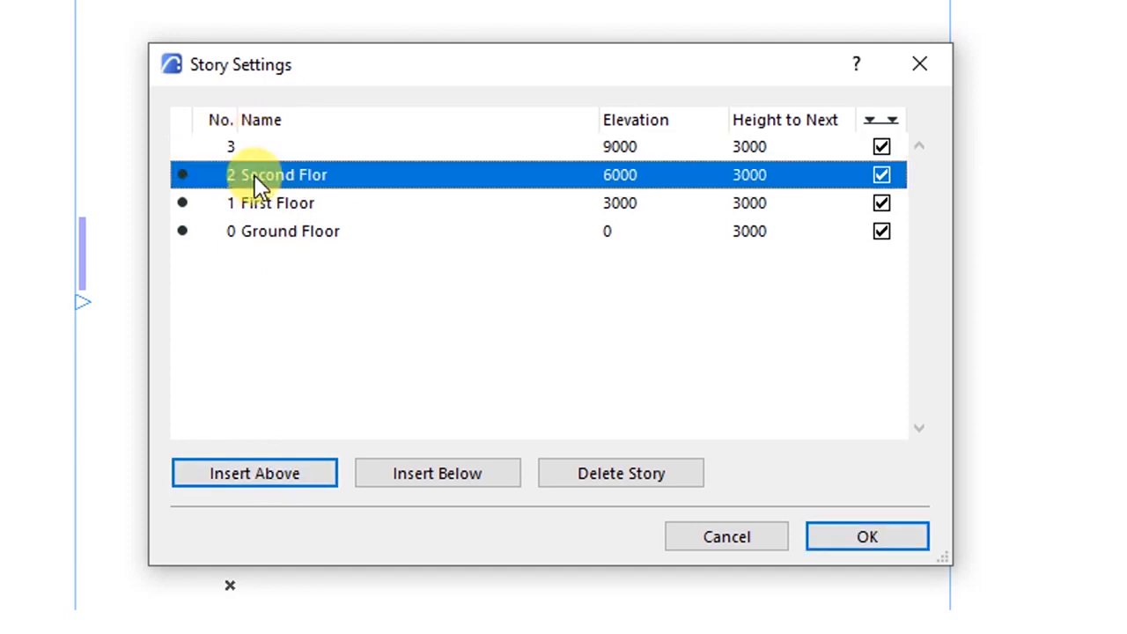
left_click(391, 478)
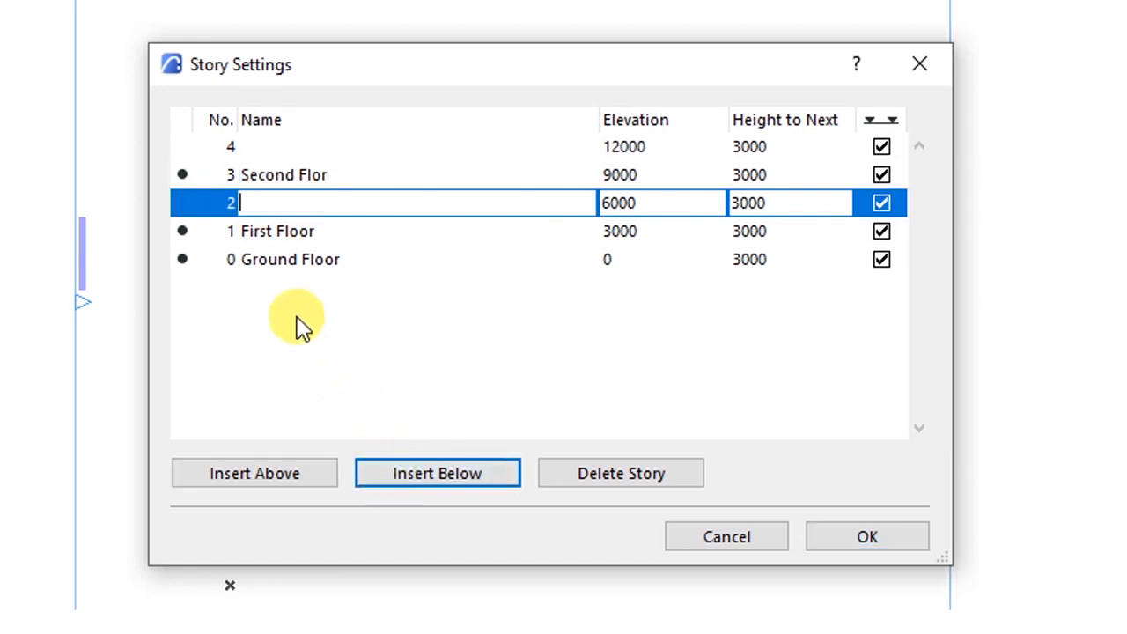
left_click(251, 176)
left_click(263, 199)
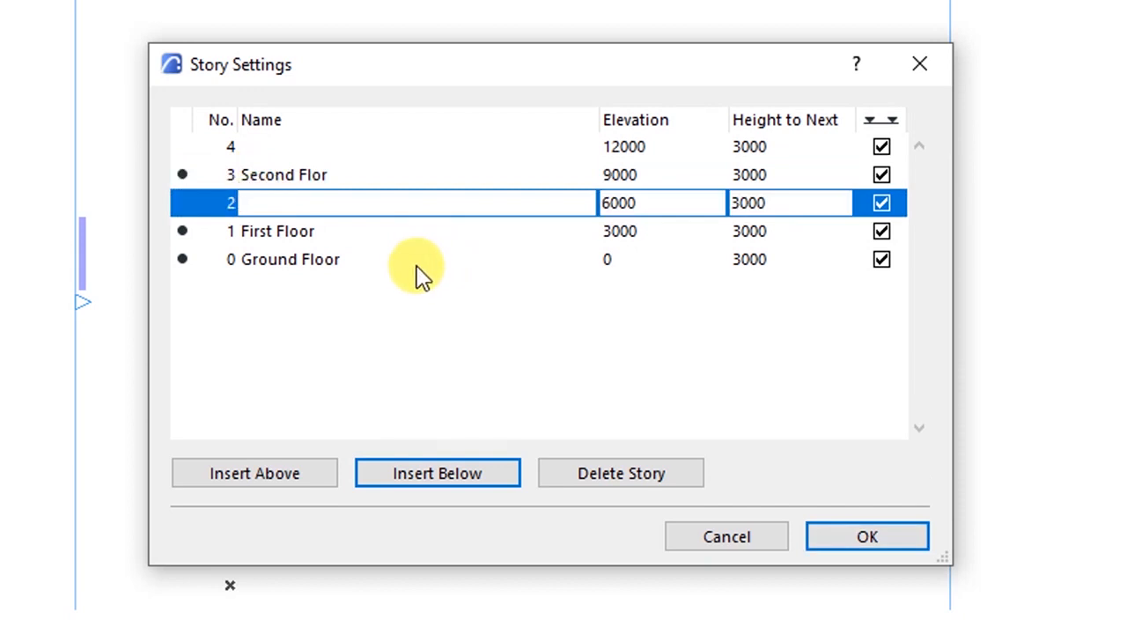
- Delete unnamed stories 4 and 2, keeping Ground Floor, First Floor and Second Flor, and apply
left_click(255, 146)
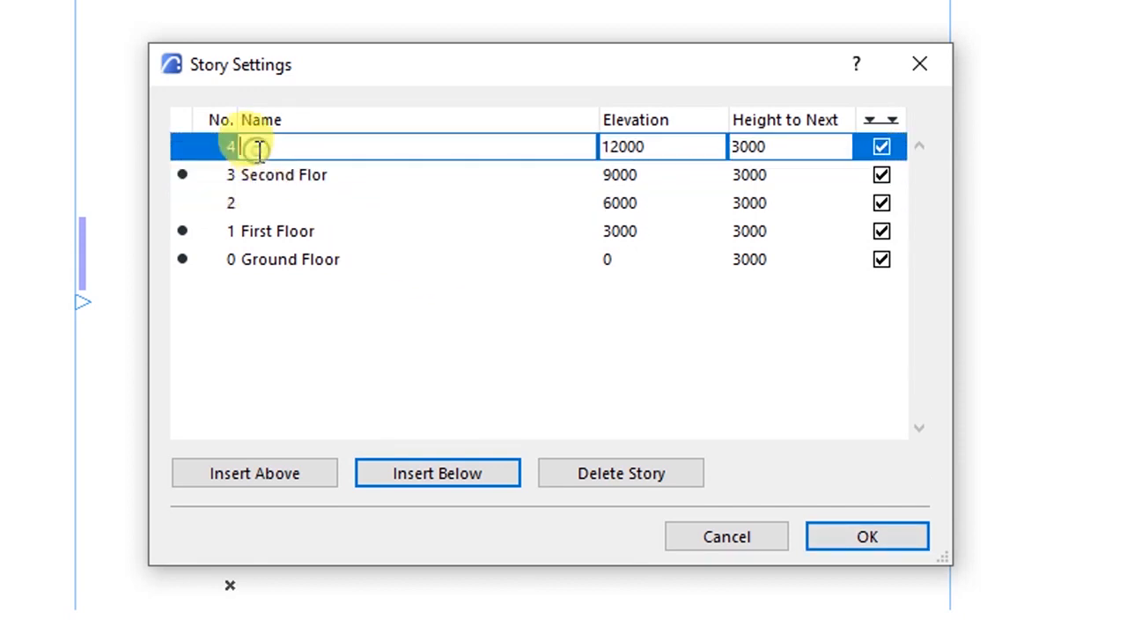
left_click(261, 204)
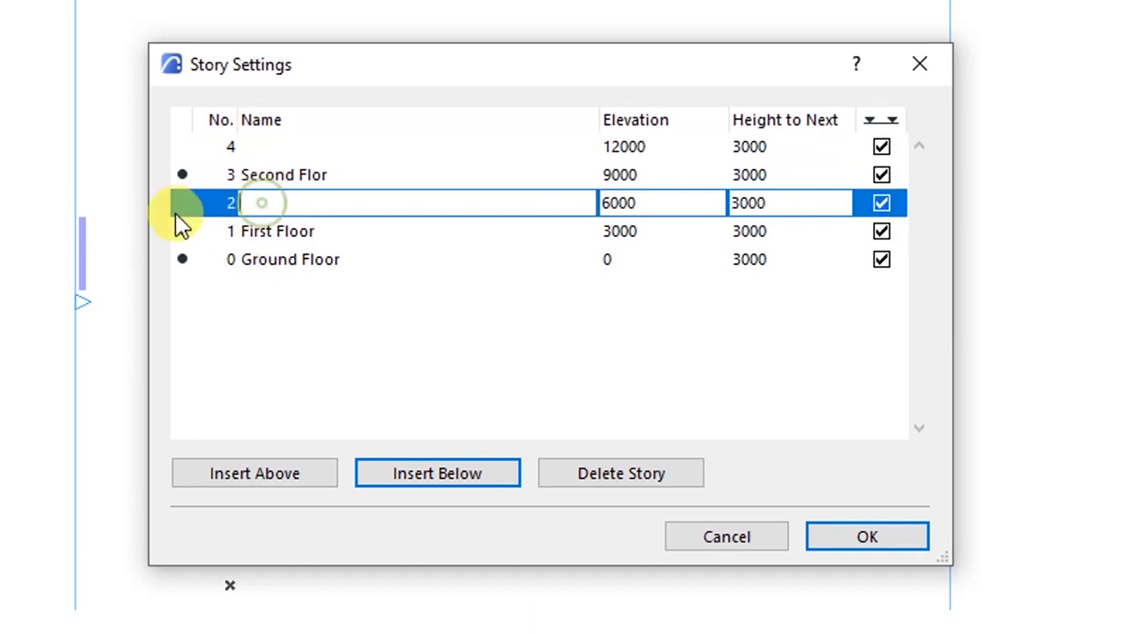
left_click(254, 146)
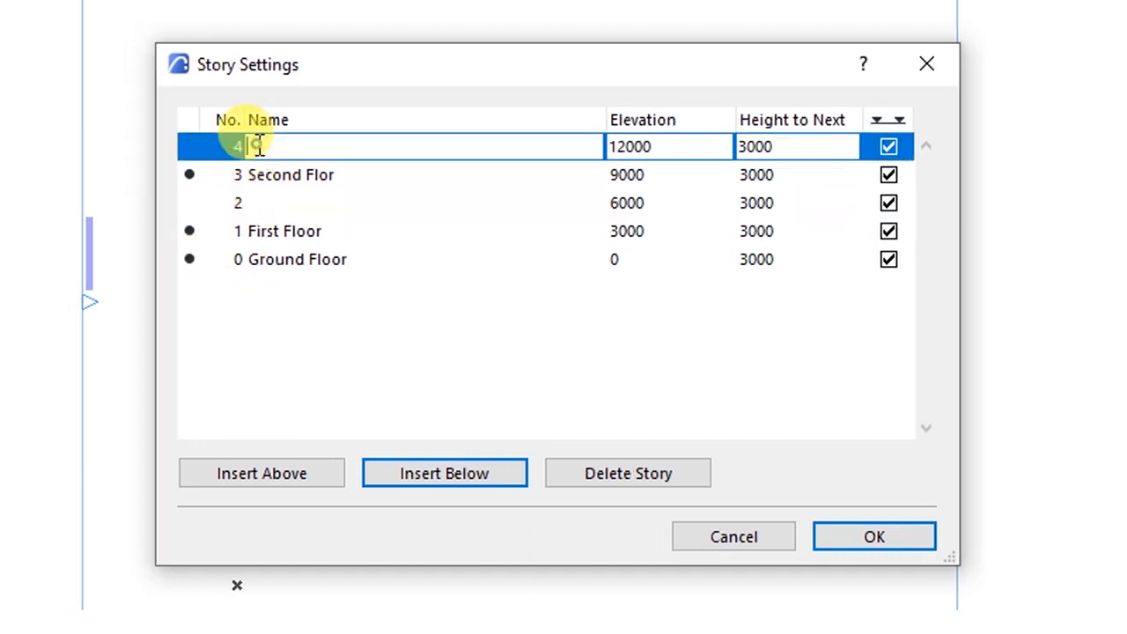
left_click(597, 480)
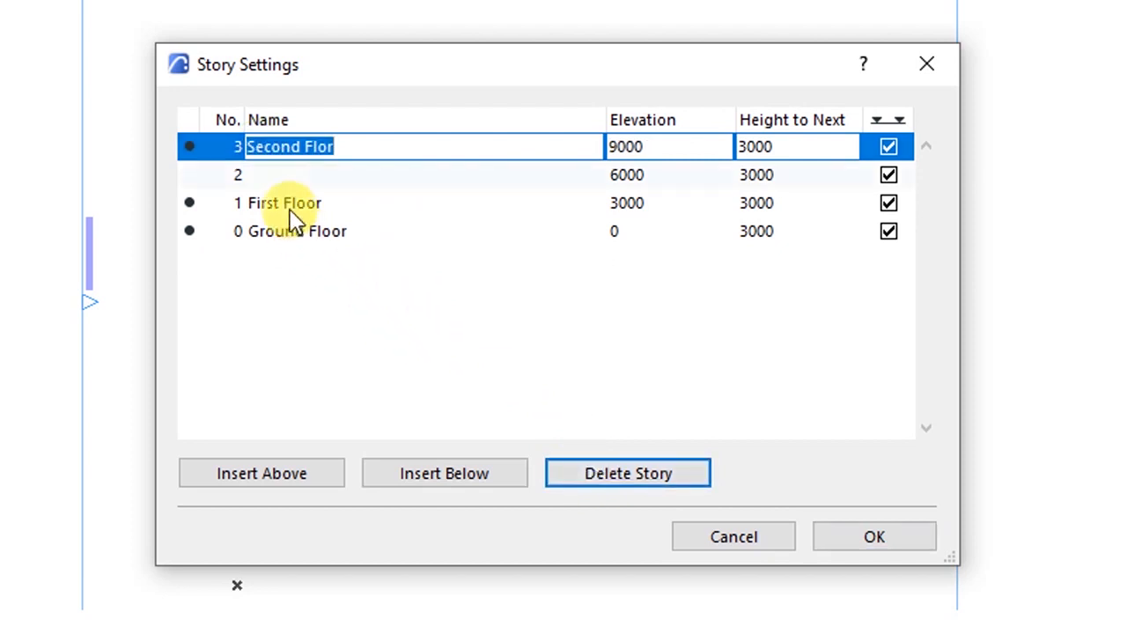
left_click(284, 176)
left_click(598, 476)
left_click(315, 205)
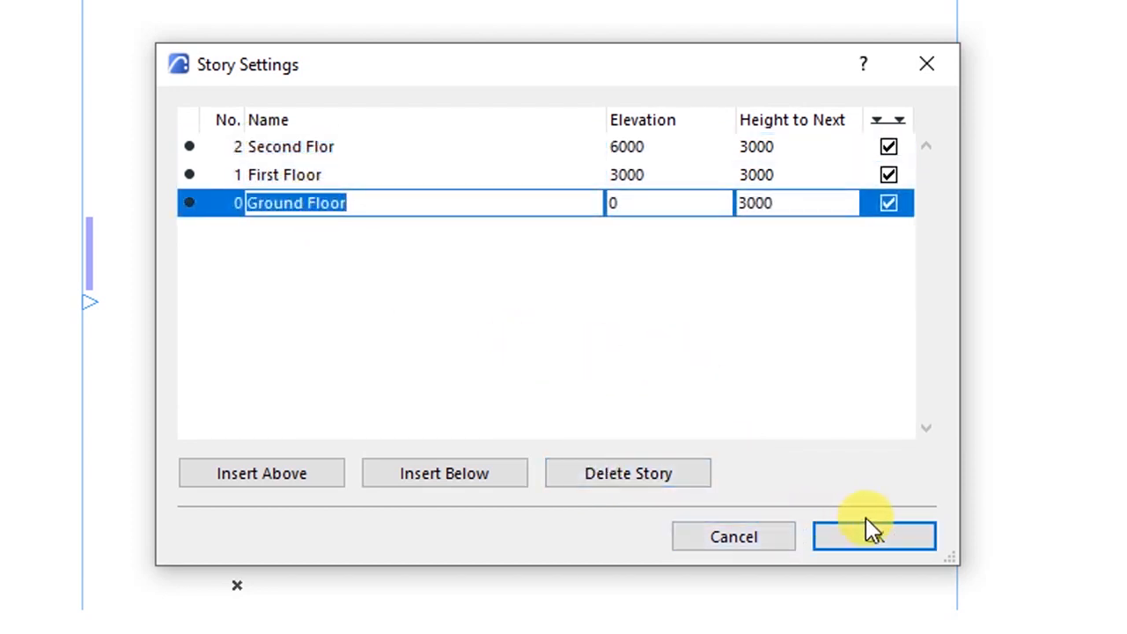
left_click(858, 519)
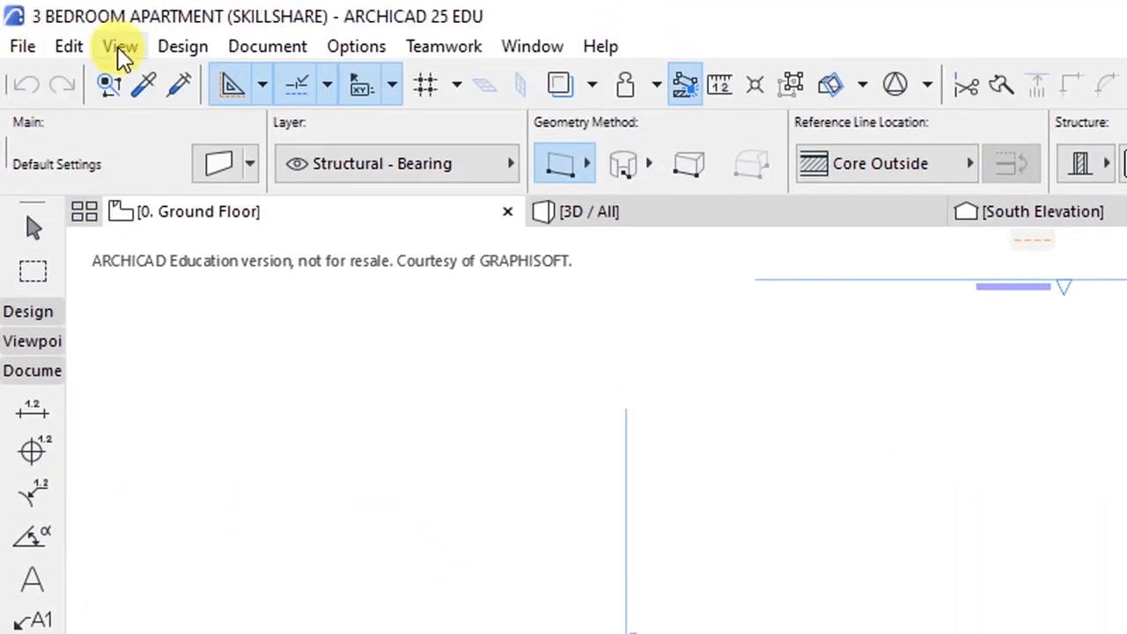
- Turn on Construction Grid Display from the View menu
left_click(122, 50)
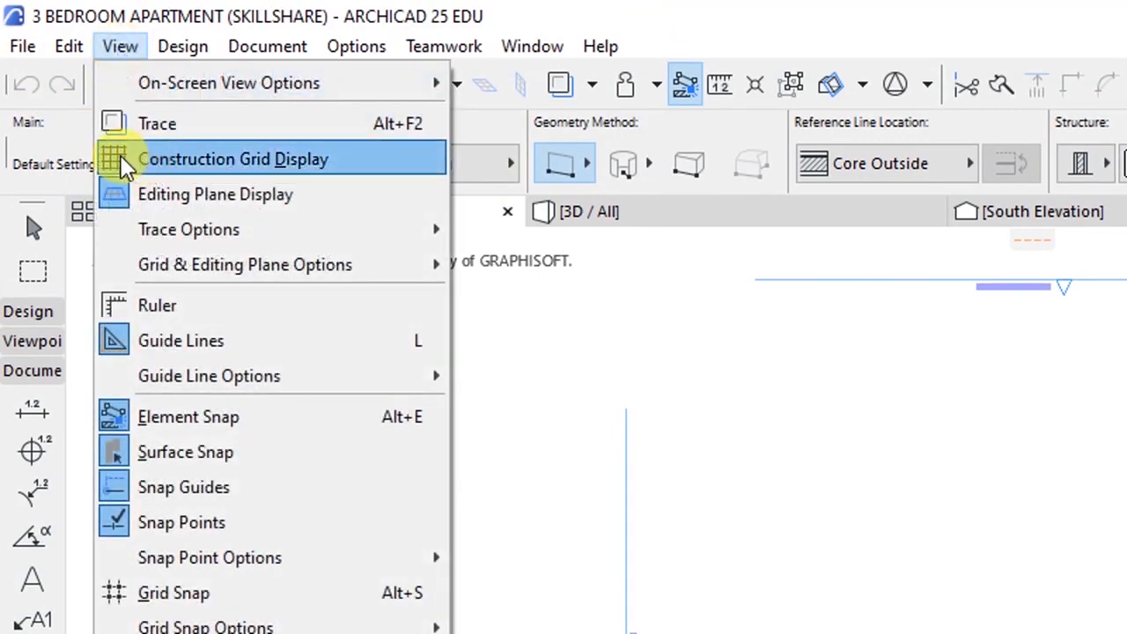
left_click(239, 158)
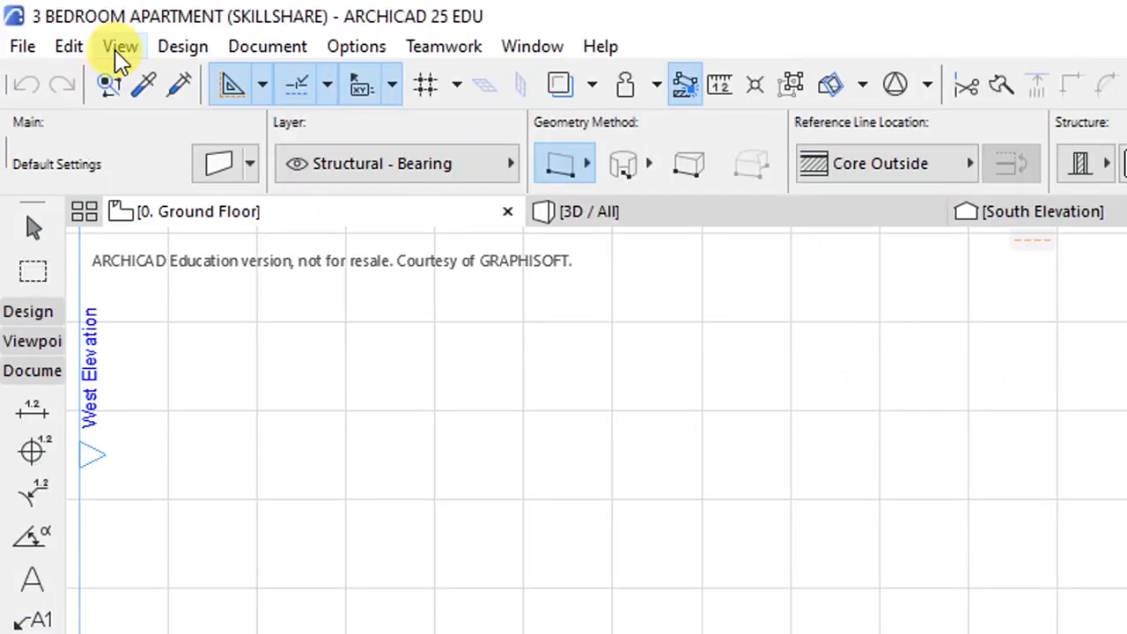
- Open the Working Units dialog under Options > Project Preferences
left_click(335, 46)
mouse_move(410, 387)
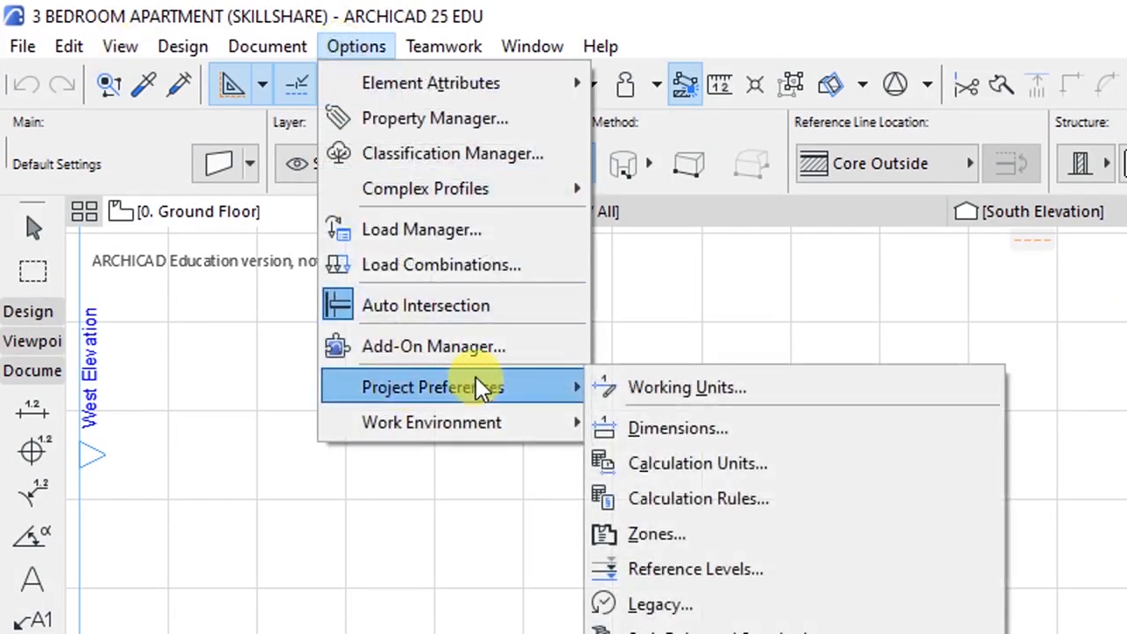
left_click(659, 384)
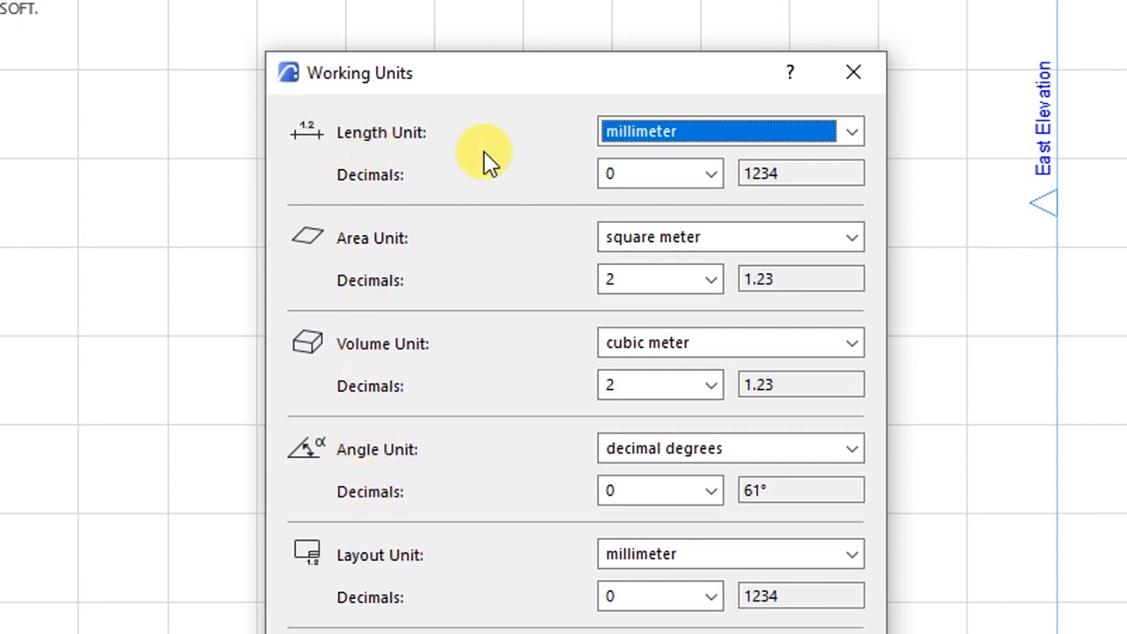
- Keep millimeter length, square meter area and decimal degree angles, and confirm Working Units
left_click(632, 136)
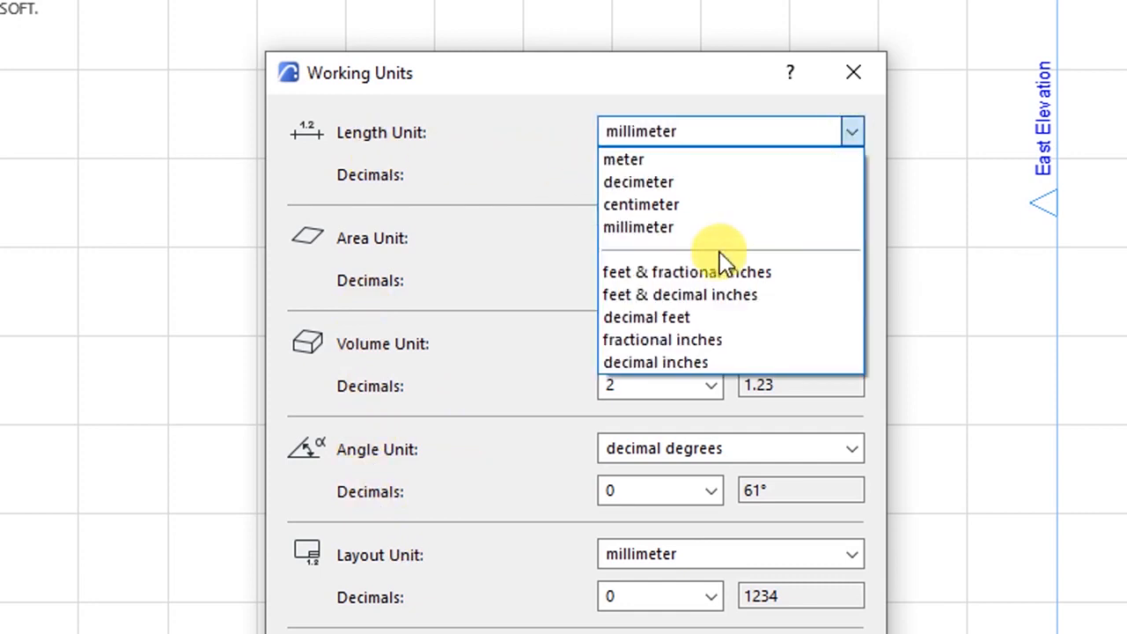
left_click(649, 230)
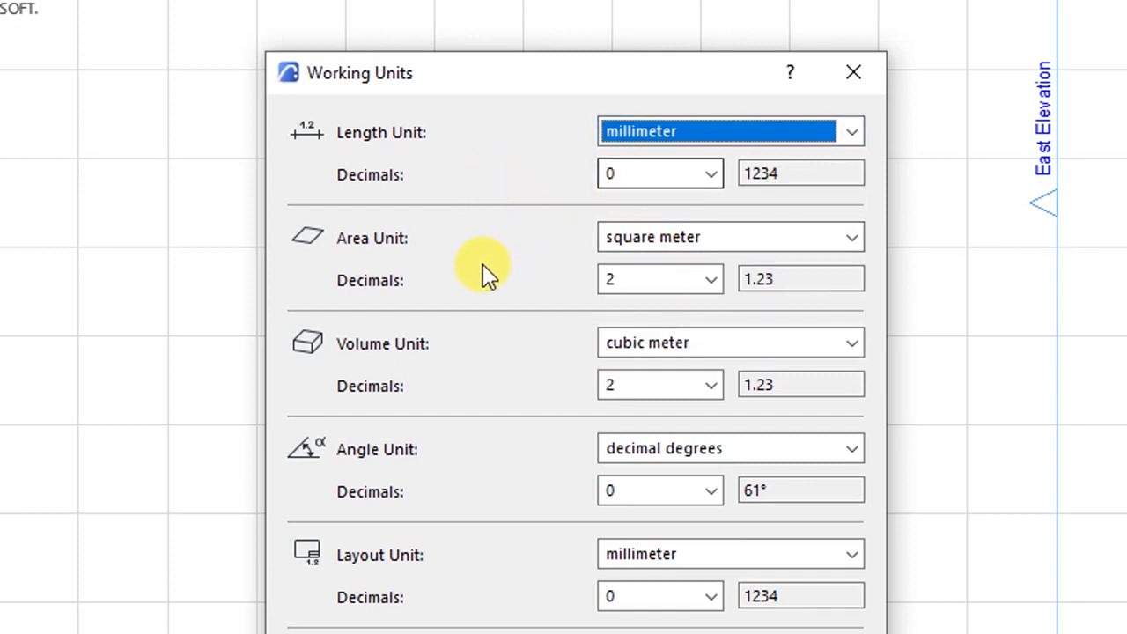
left_click(601, 243)
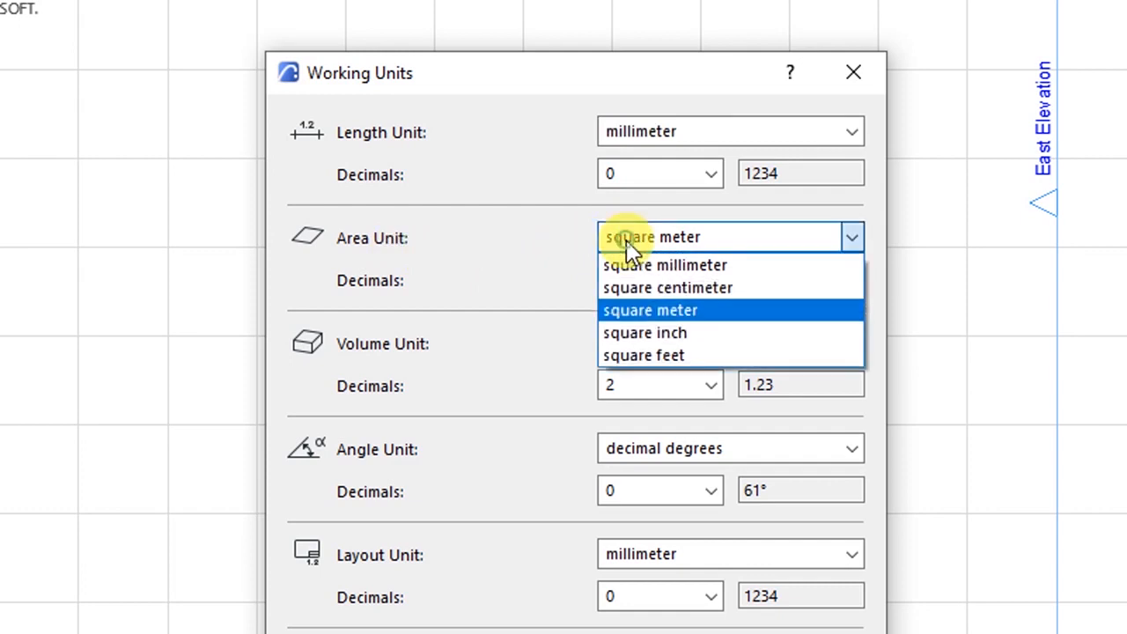
left_click(632, 312)
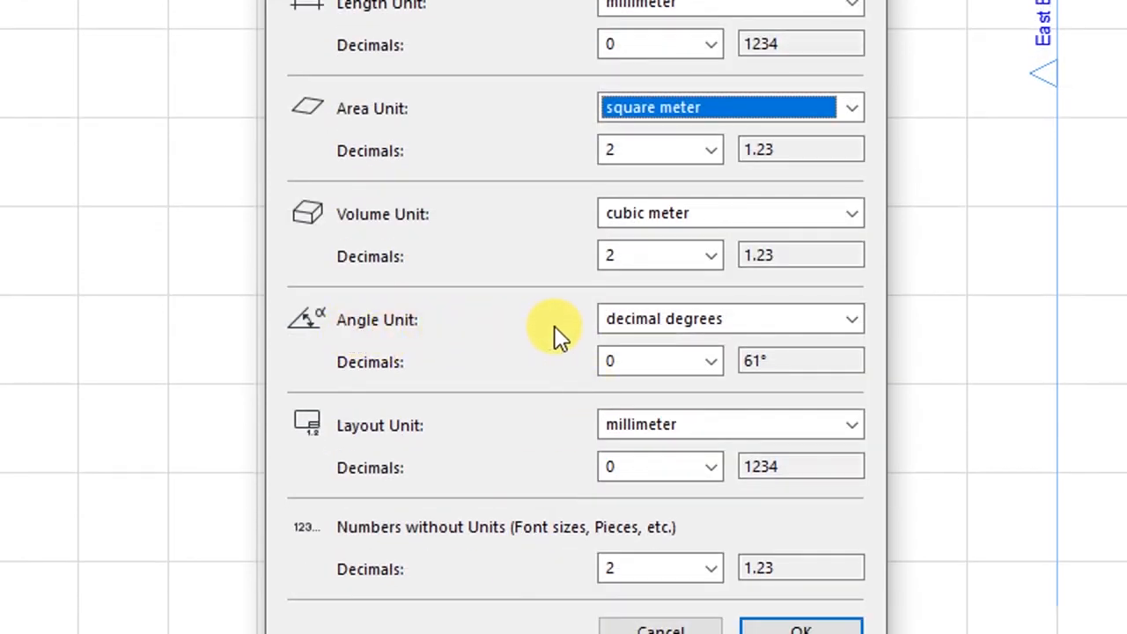
left_click(669, 331)
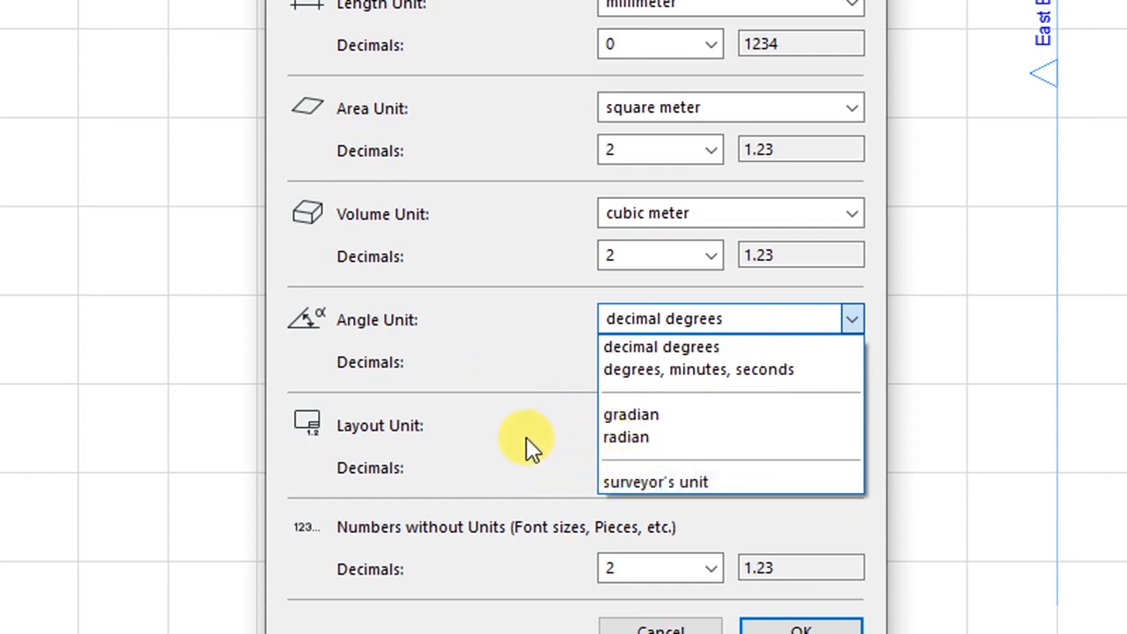
left_click(517, 377)
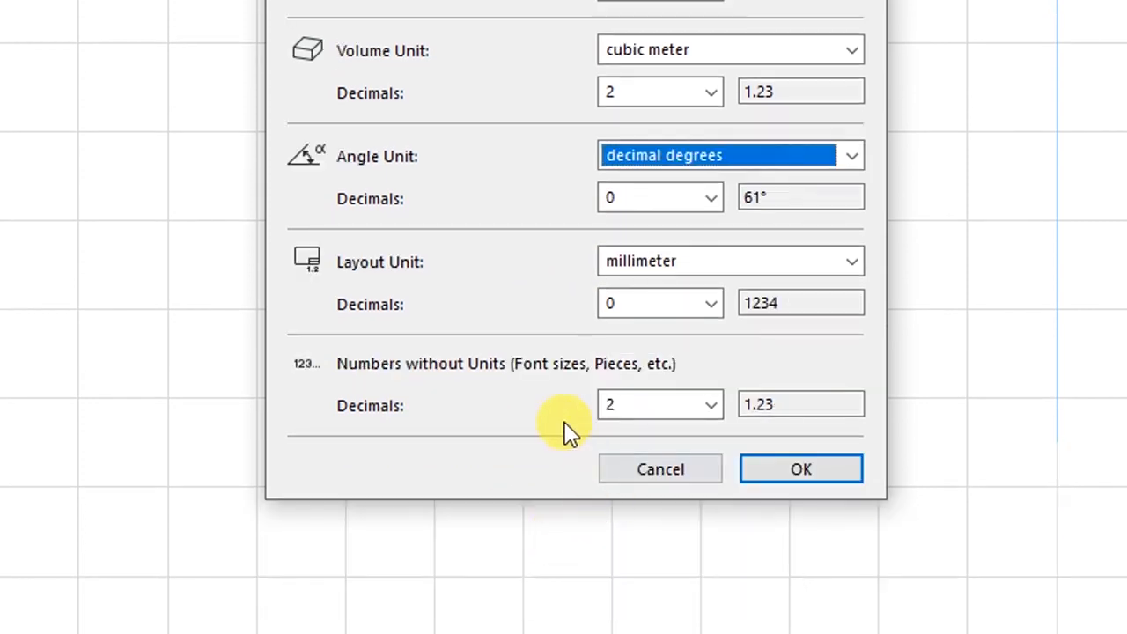
left_click(778, 467)
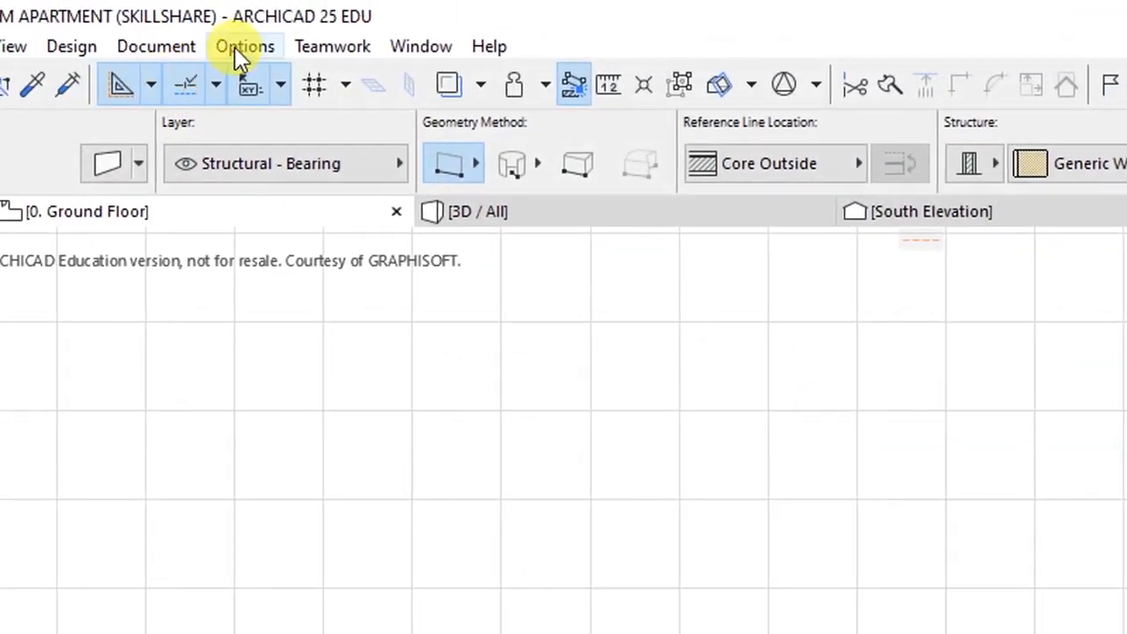
left_click(236, 46)
- Apply the Plain Millimeter standard in Dimensions preferences, giving millimeters at 0 decimals
mouse_move(305, 388)
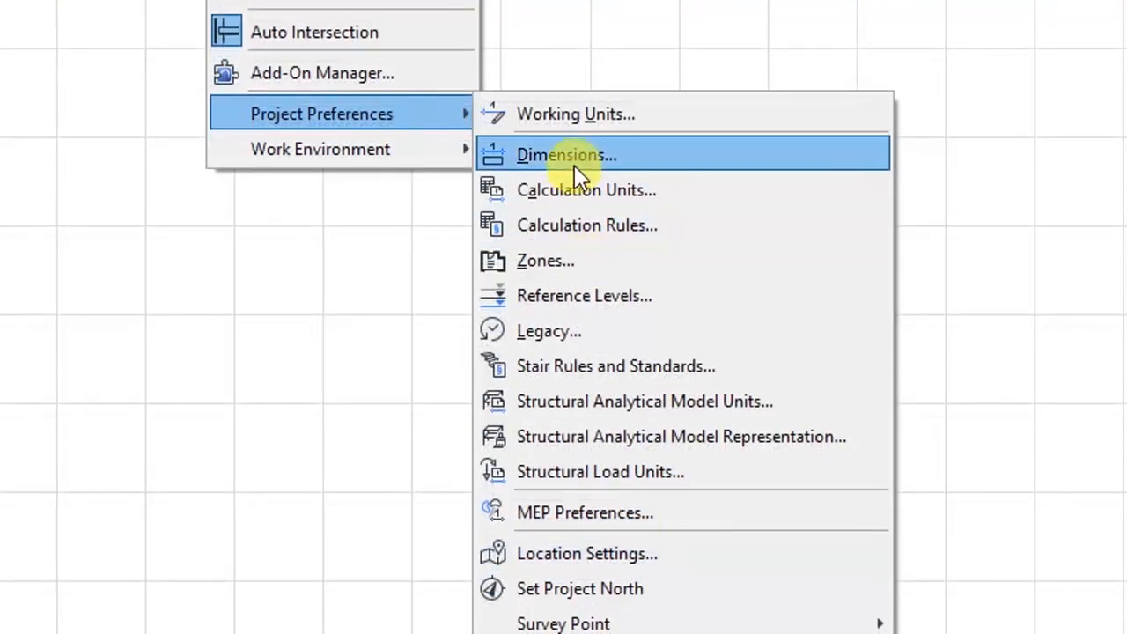
left_click(575, 163)
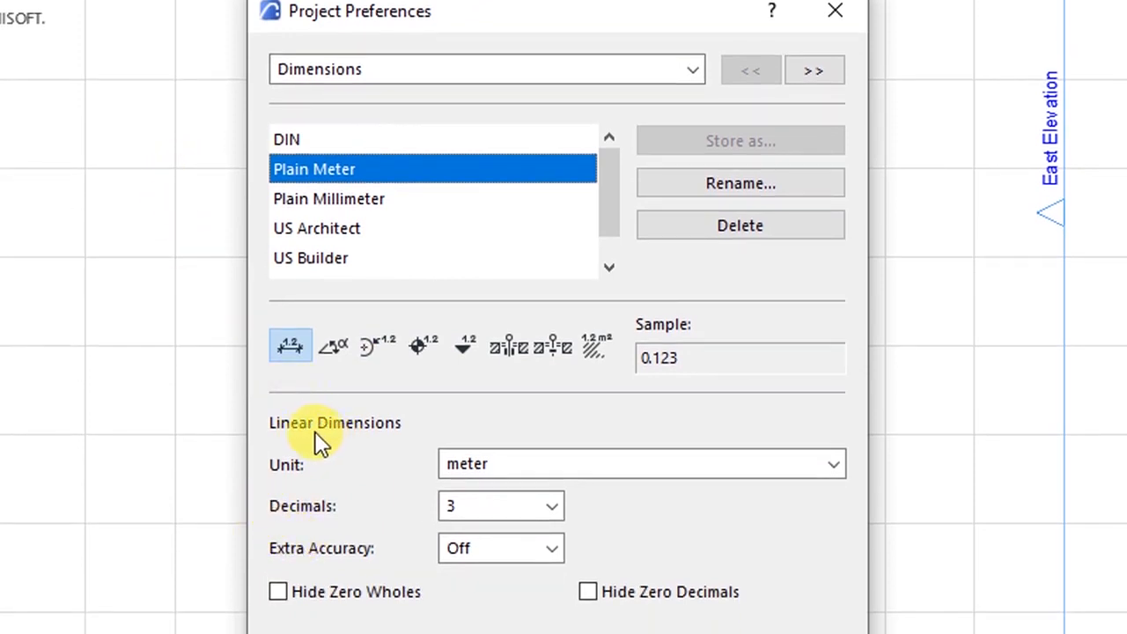
left_click(482, 460)
left_click(405, 471)
left_click(458, 505)
left_click(407, 498)
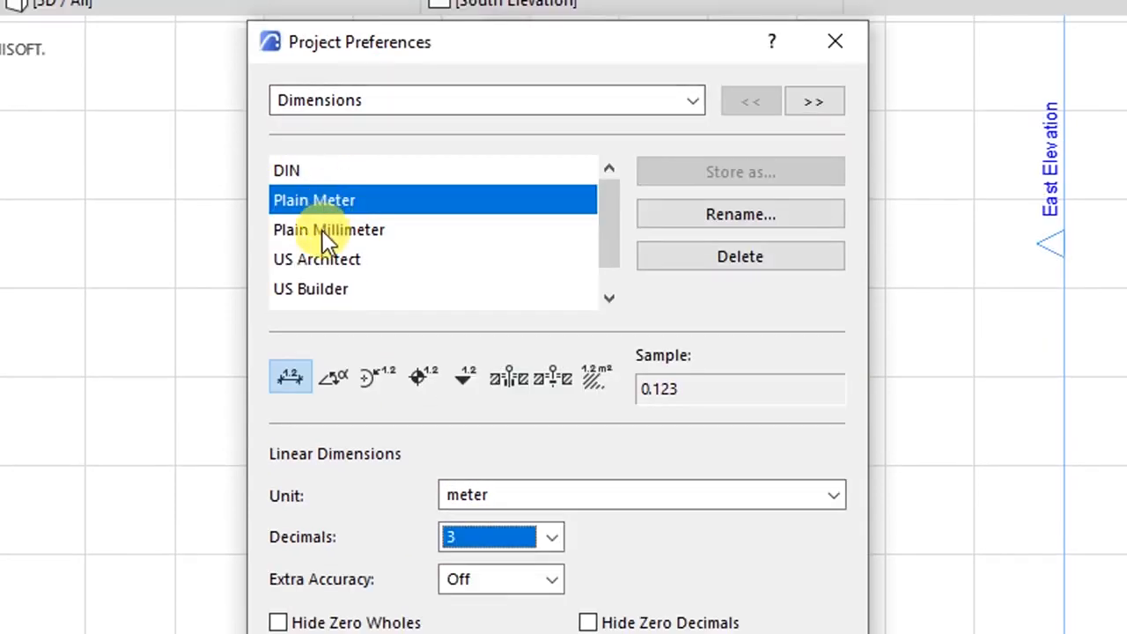
left_click(331, 121)
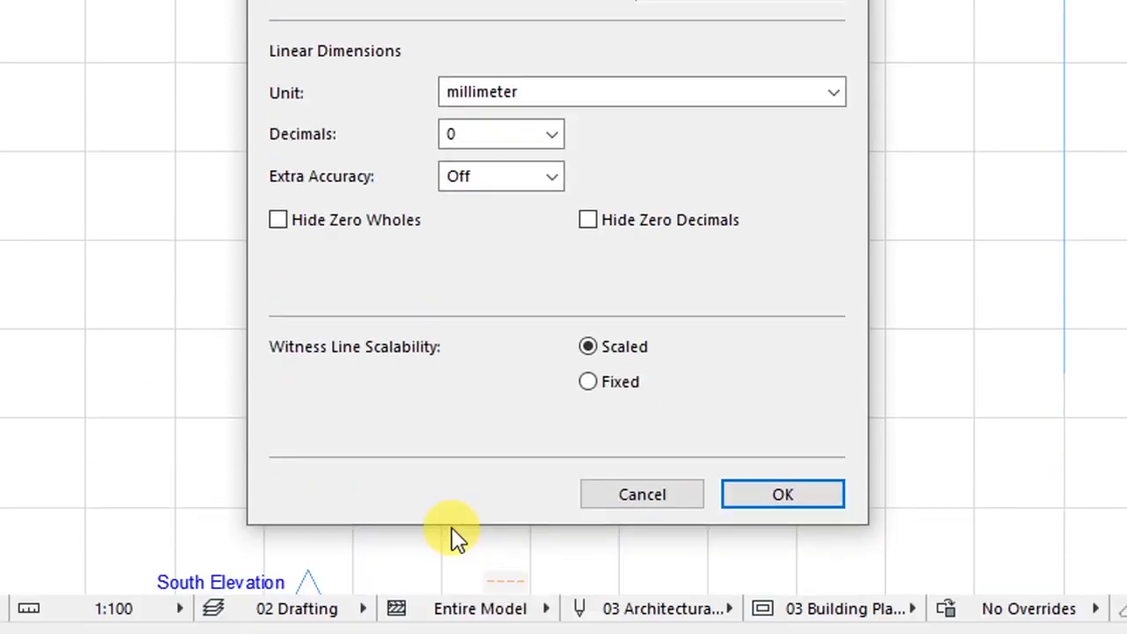
left_click(764, 493)
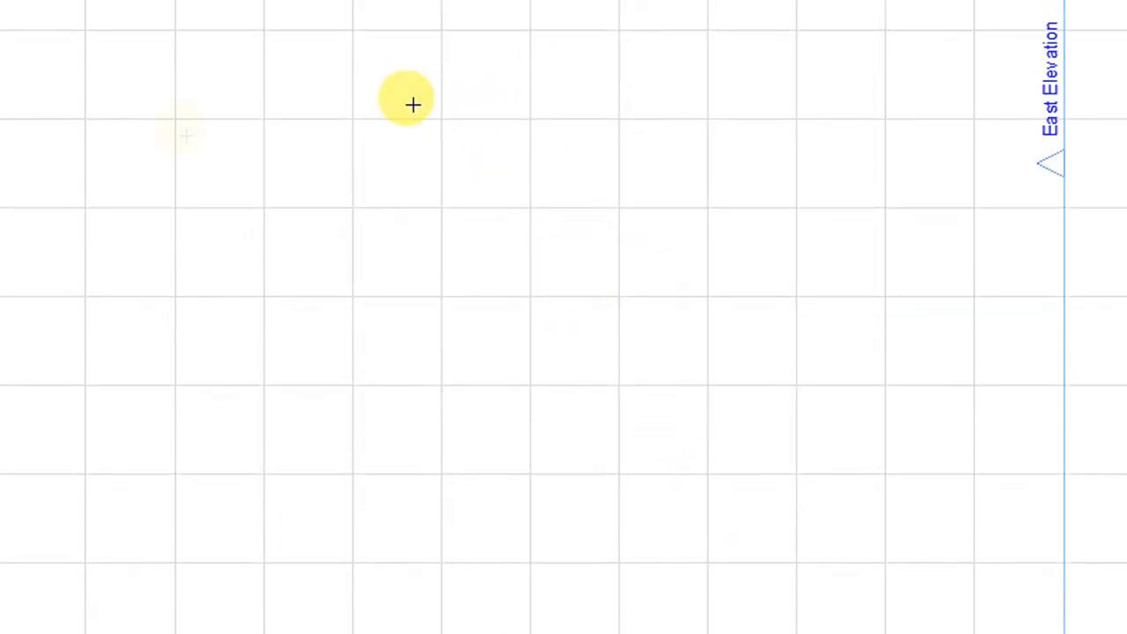
- Activate the Dimension tool from Document > Documenting Tools
left_click(243, 44)
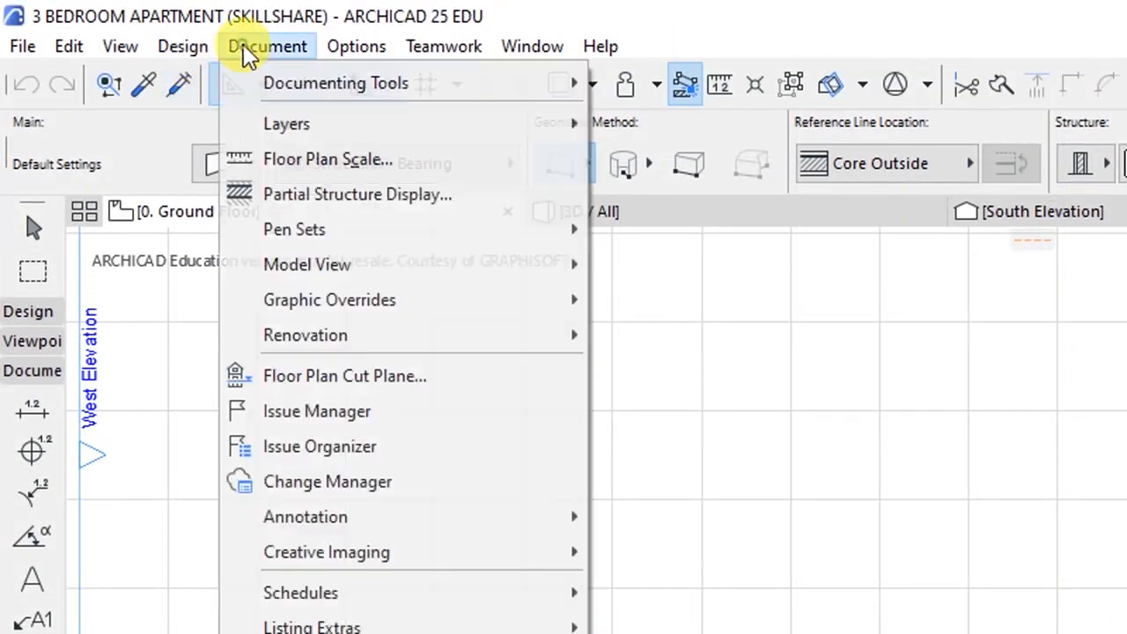
mouse_move(313, 86)
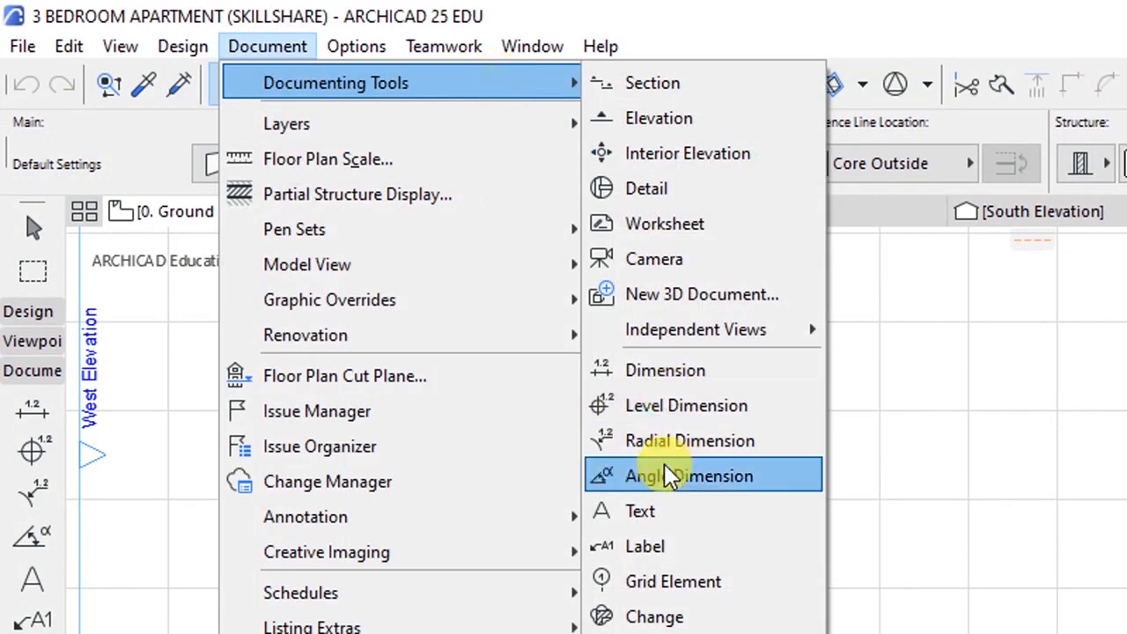
left_click(651, 369)
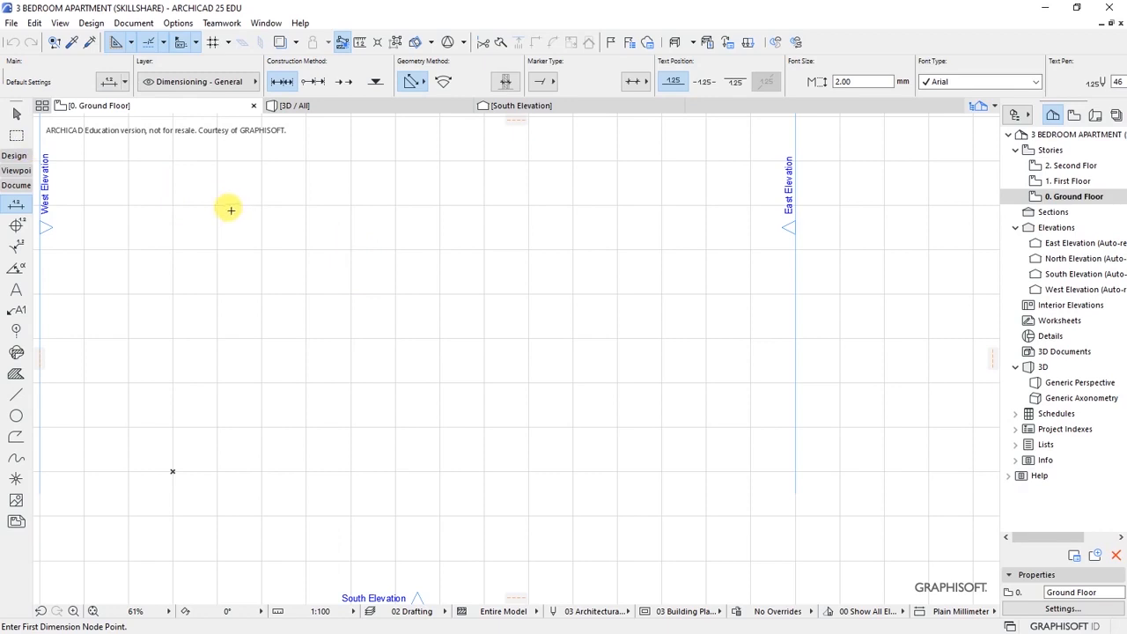
left_click(108, 85)
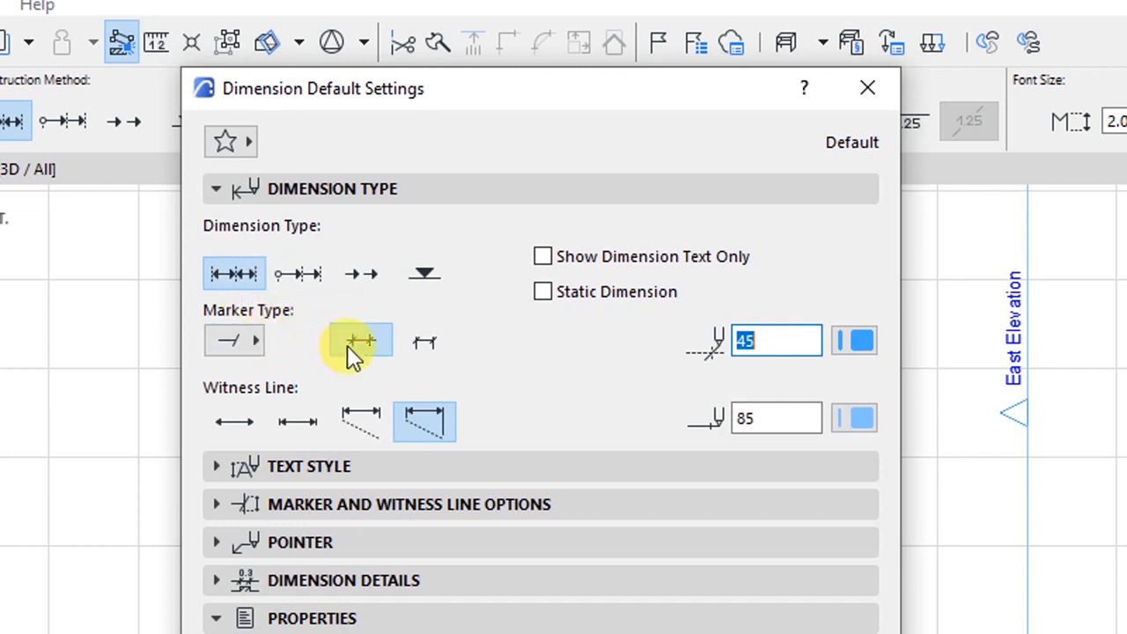
- Browse the dimension marker shapes and set witness lines to a custom height
left_click(249, 343)
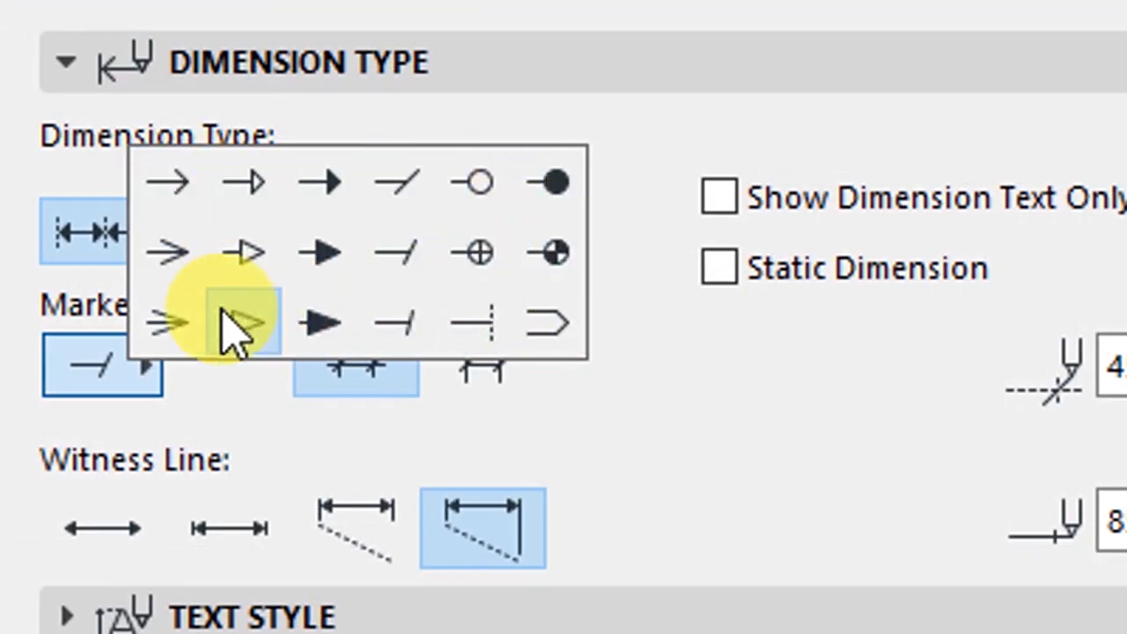
left_click(568, 380)
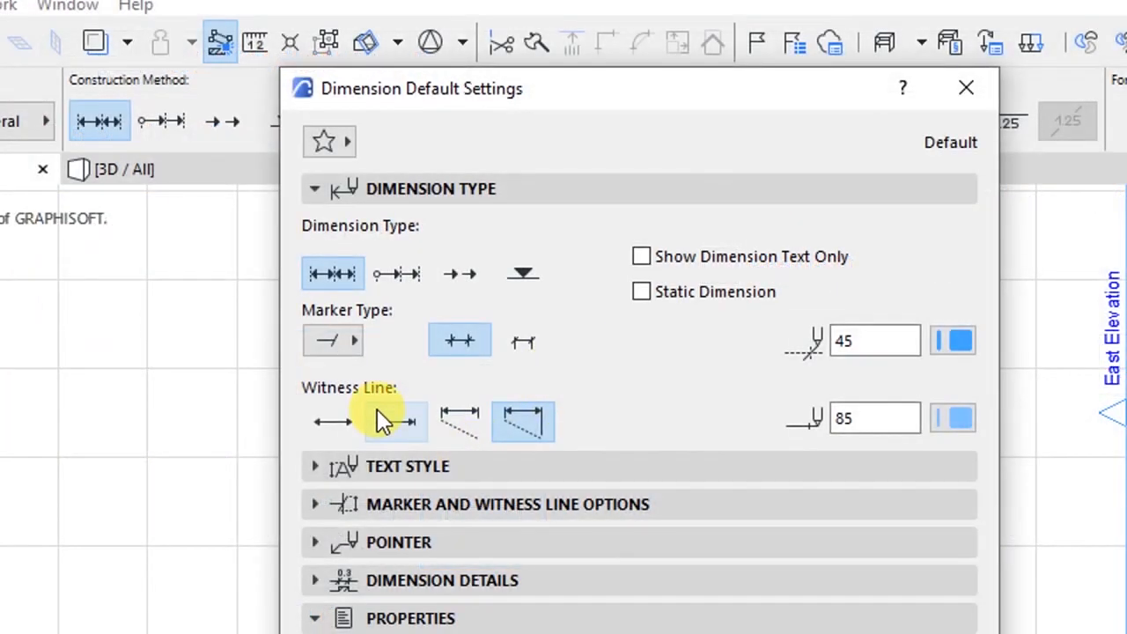
left_click(453, 427)
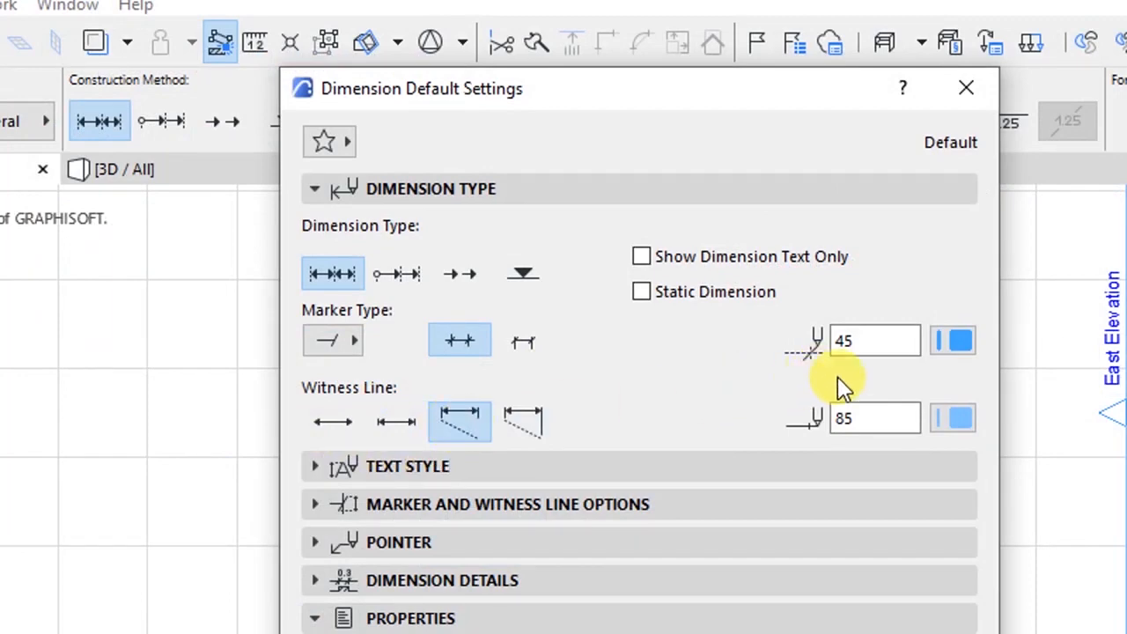
- Set the arrowhead pen to red pen 48 and the dimension line pen to 88
left_click(955, 341)
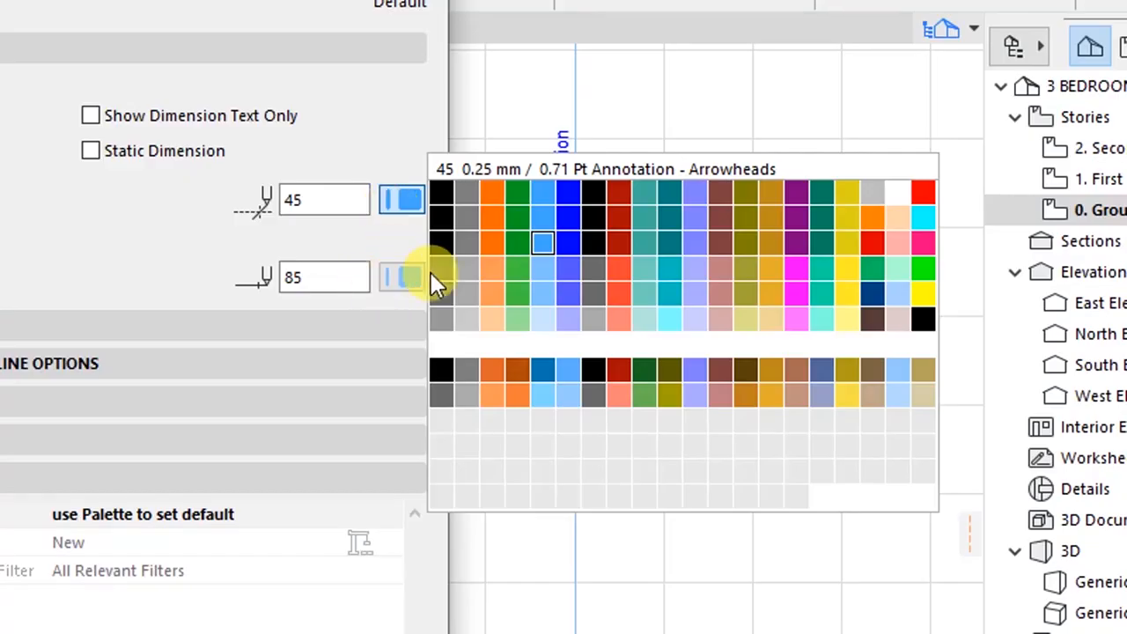
left_click(619, 242)
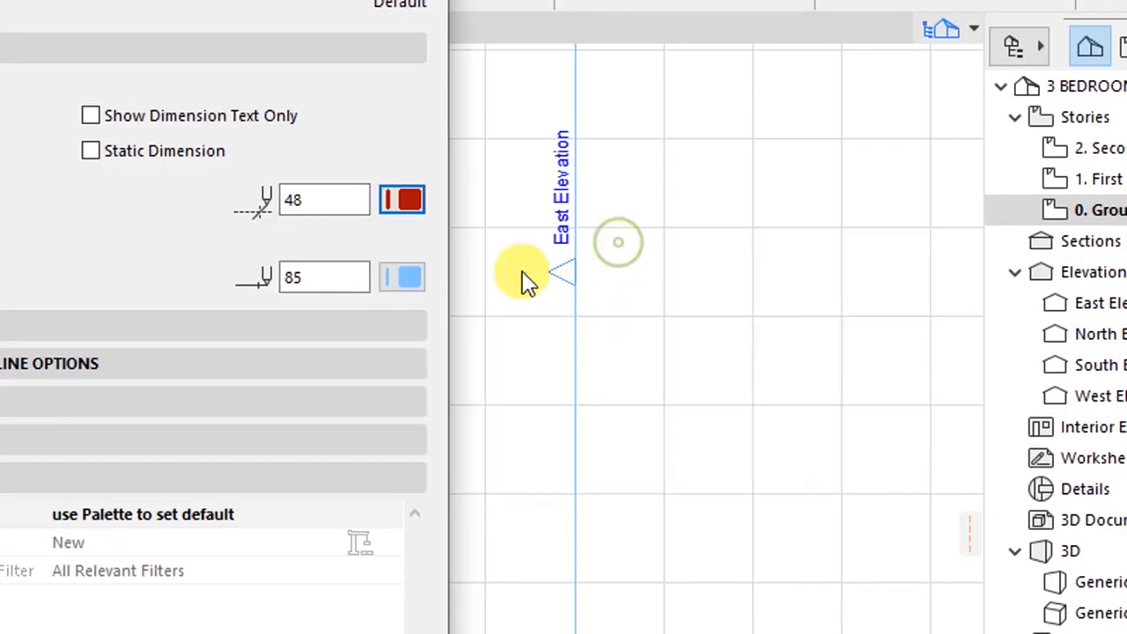
left_click(402, 277)
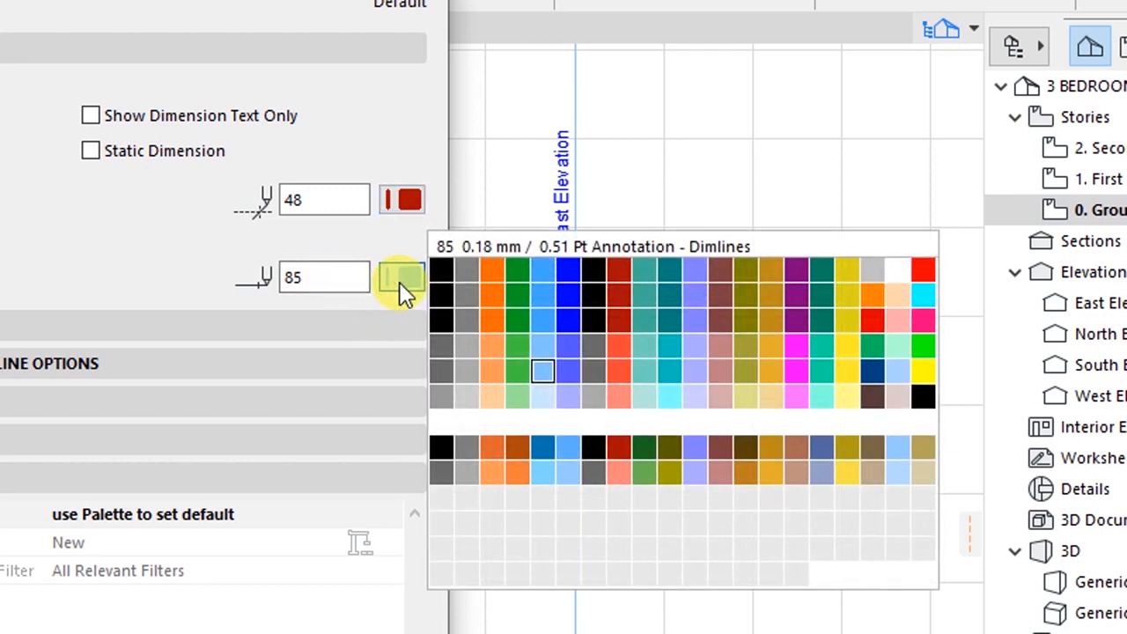
left_click(620, 369)
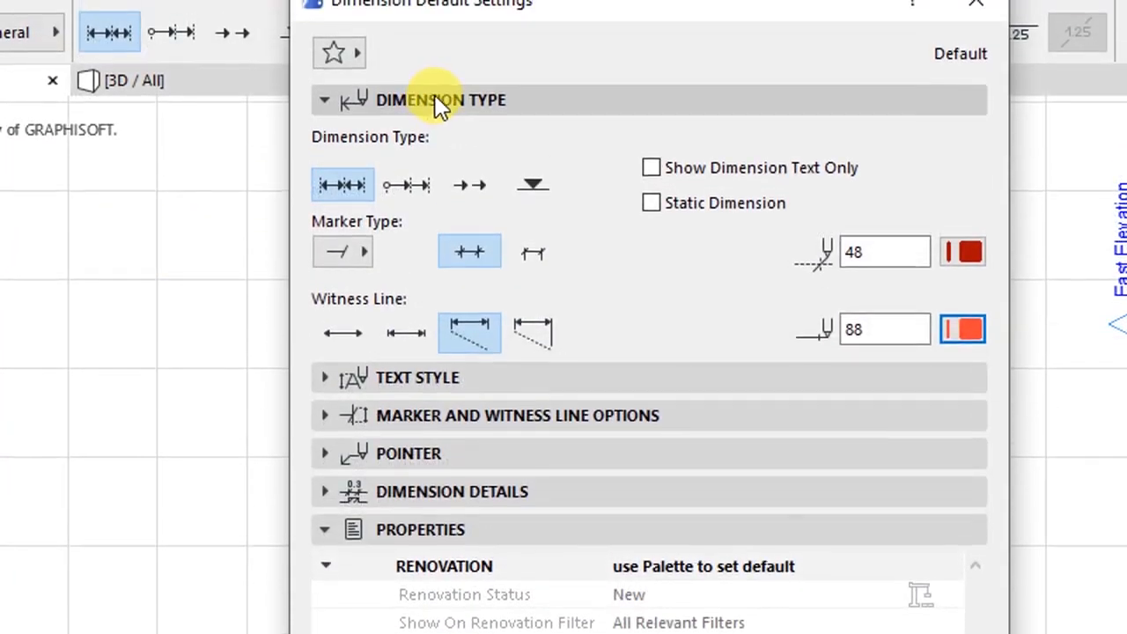
- Set the dimension text font to DM Sans with a 2.00 mm text height
left_click(438, 101)
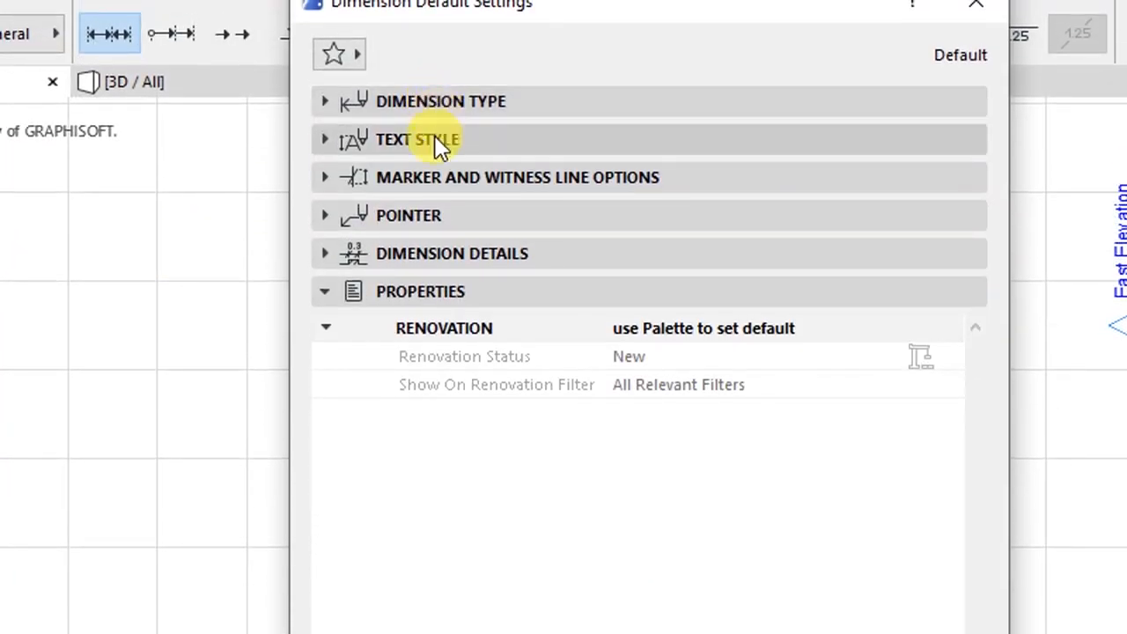
left_click(434, 139)
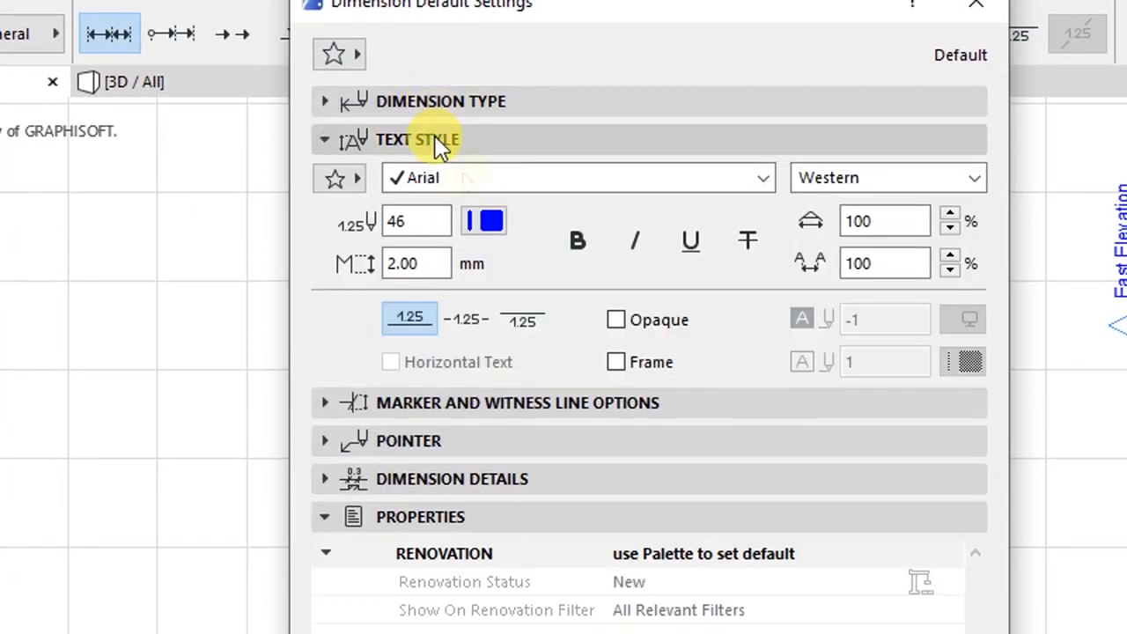
left_click(464, 177)
key("d")
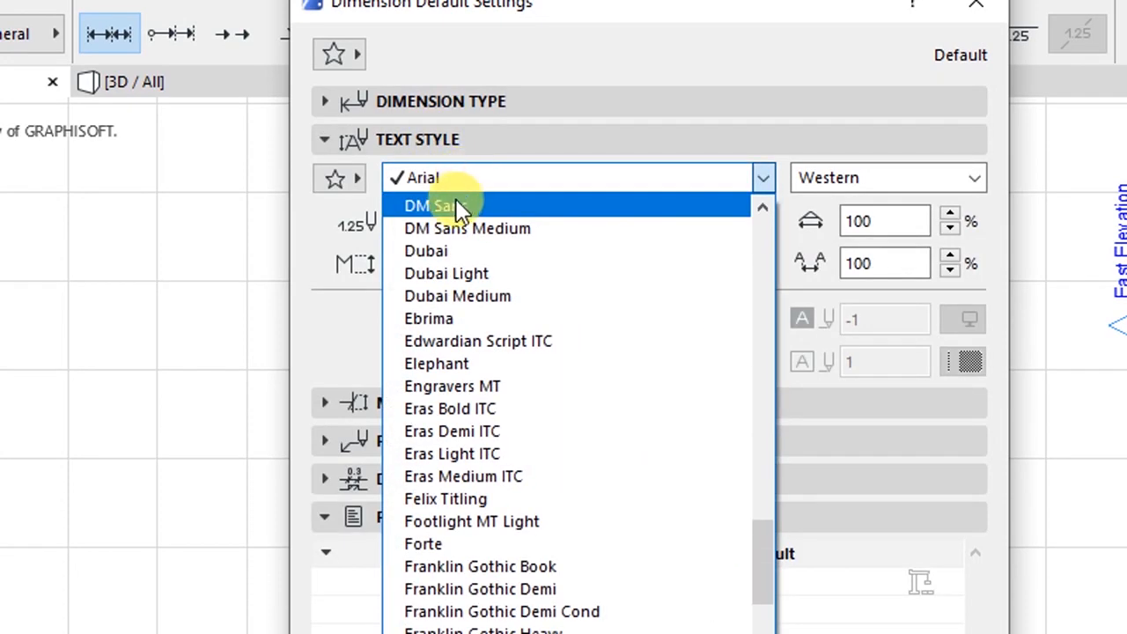
left_click(455, 205)
left_click(432, 221)
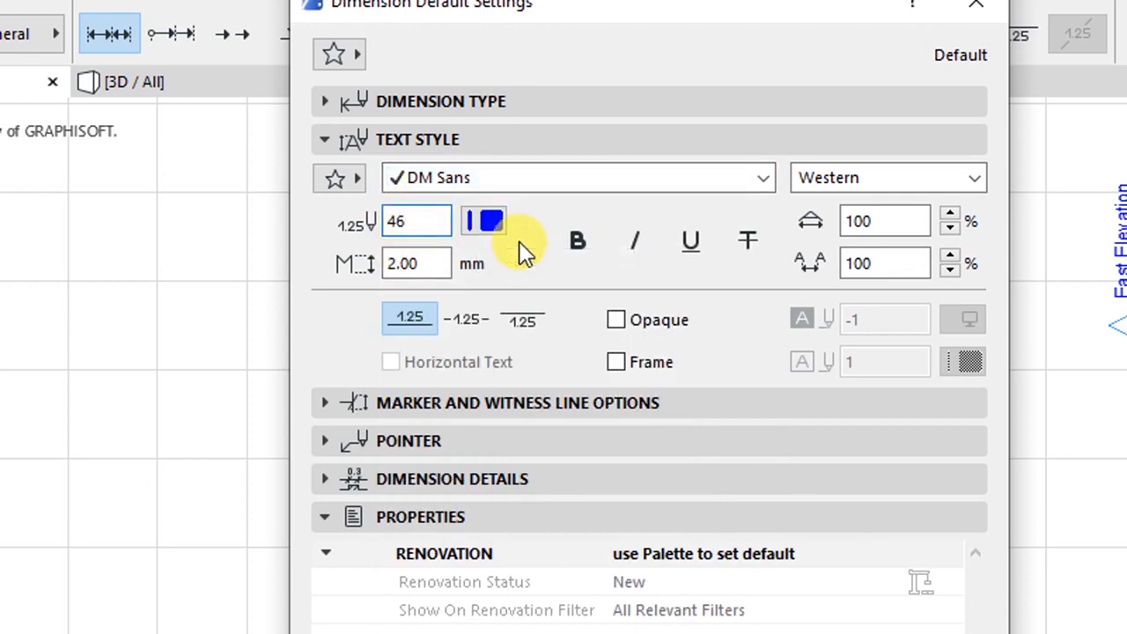
key("Tab")
left_click(440, 263)
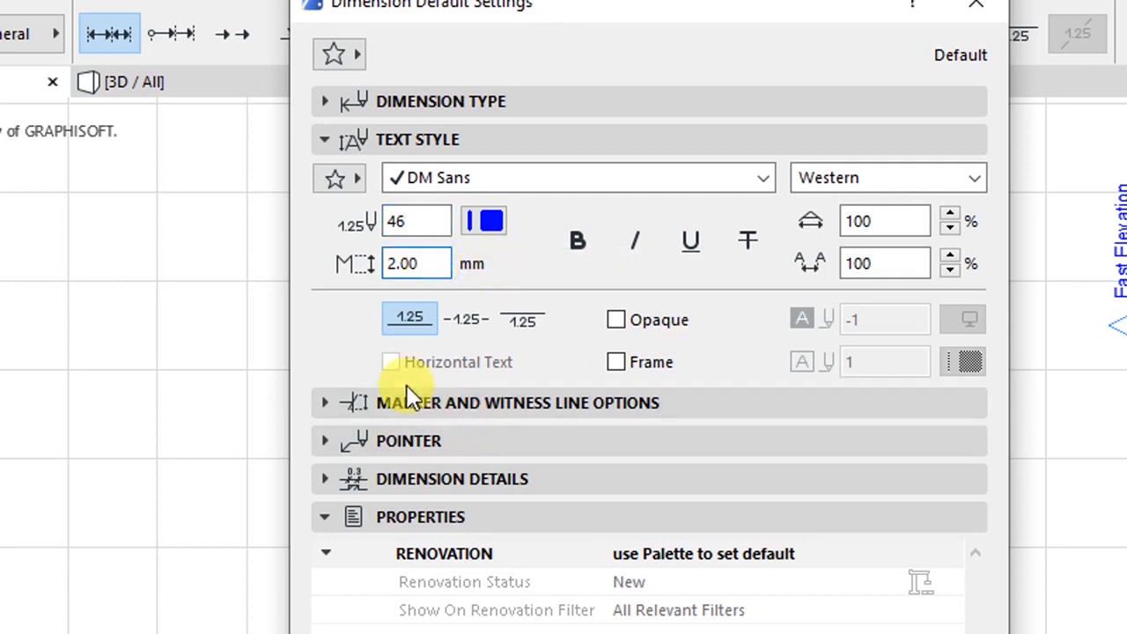
left_click(403, 139)
- Check the 1.25 mm marker size and 3 mm custom witness line length
left_click(447, 180)
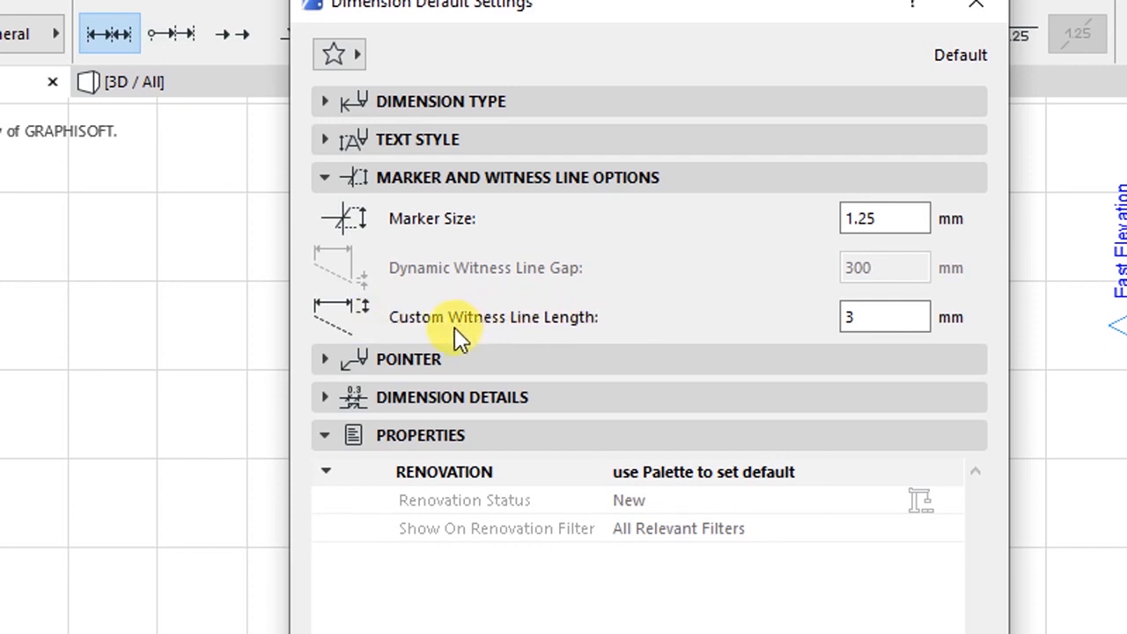
left_click(862, 319)
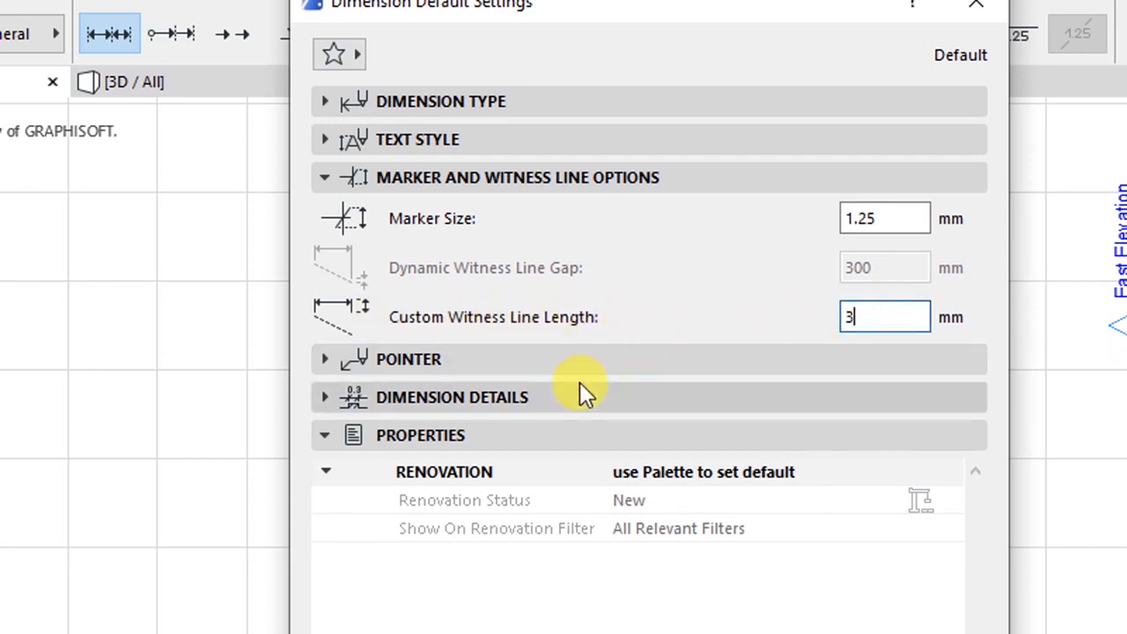
left_click(387, 176)
- Review the Pointer, Dimension Details and Properties sections, then accept the dimension defaults
left_click(380, 215)
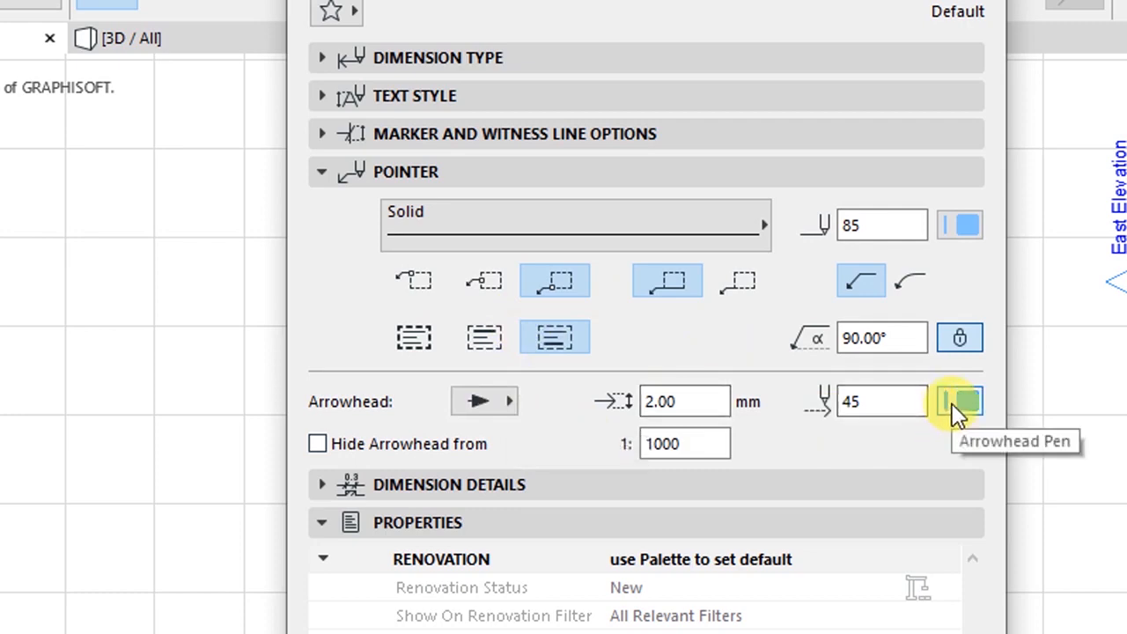
left_click(408, 171)
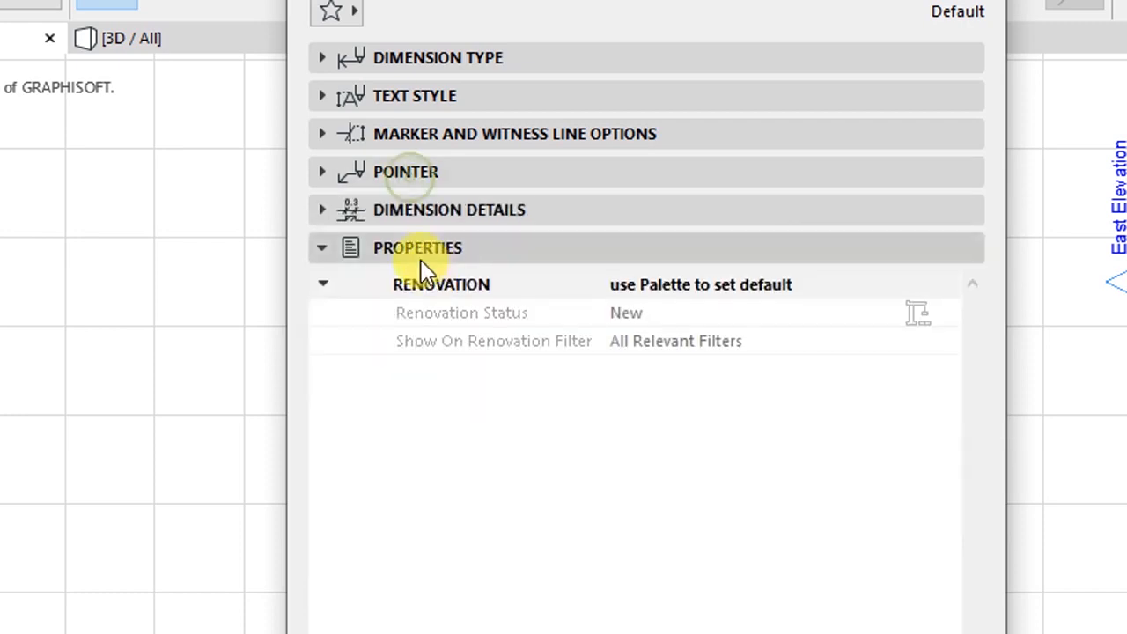
left_click(420, 211)
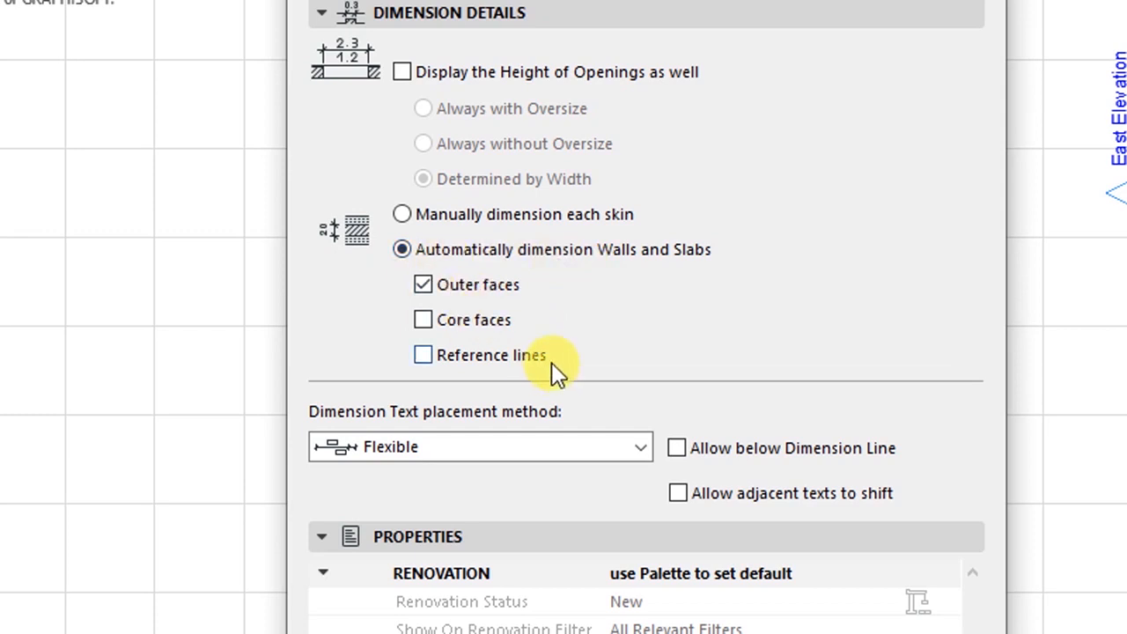
left_click(412, 91)
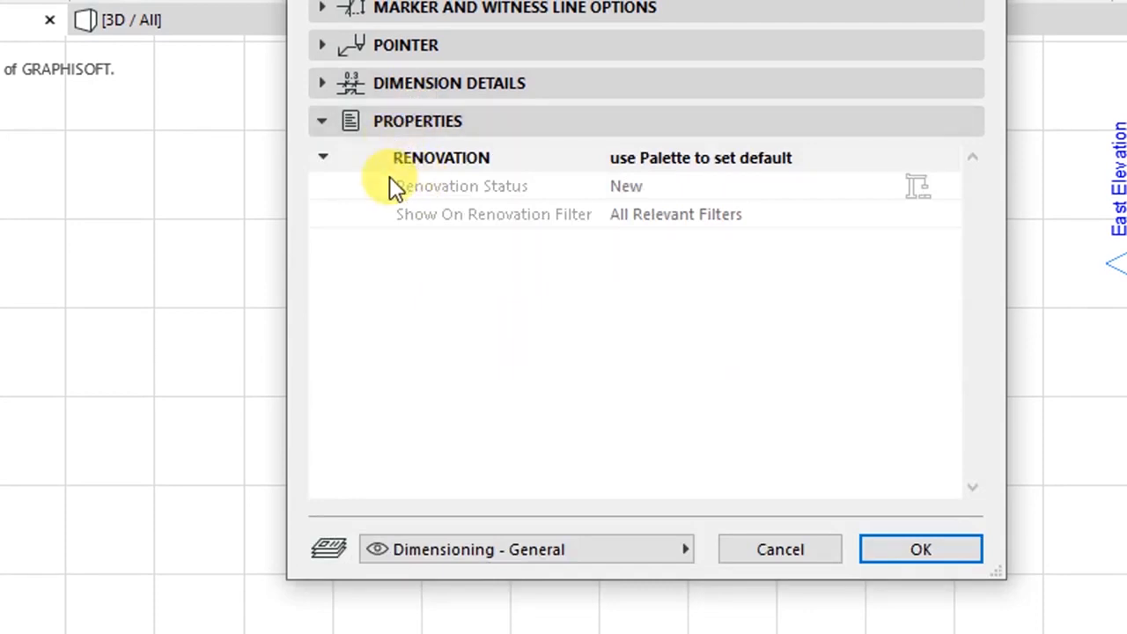
left_click(629, 174)
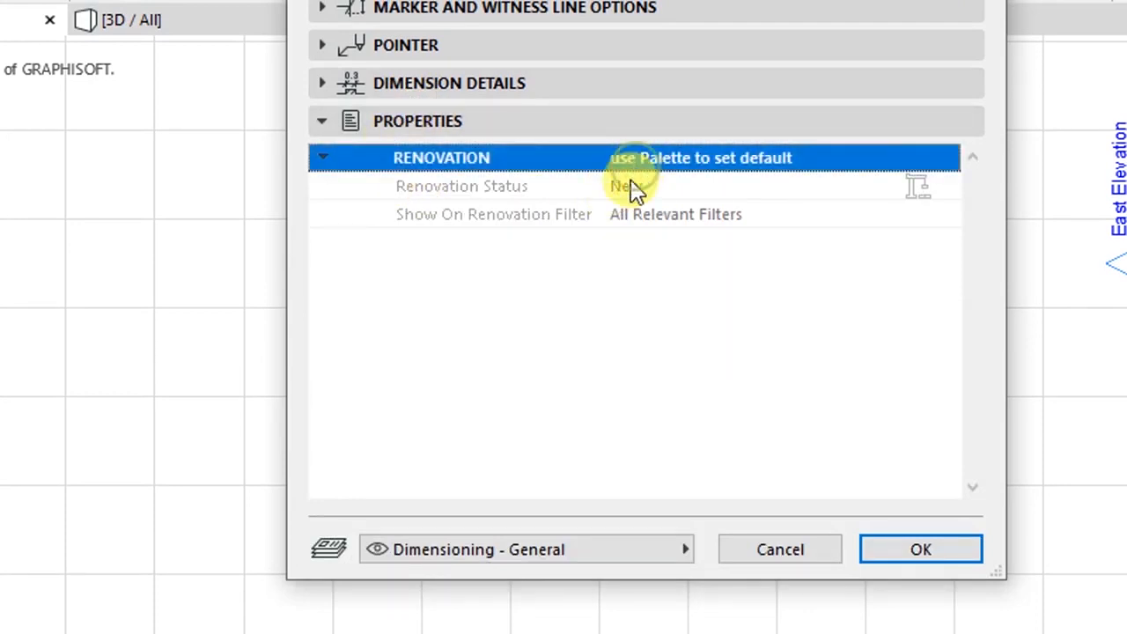
left_click(627, 196)
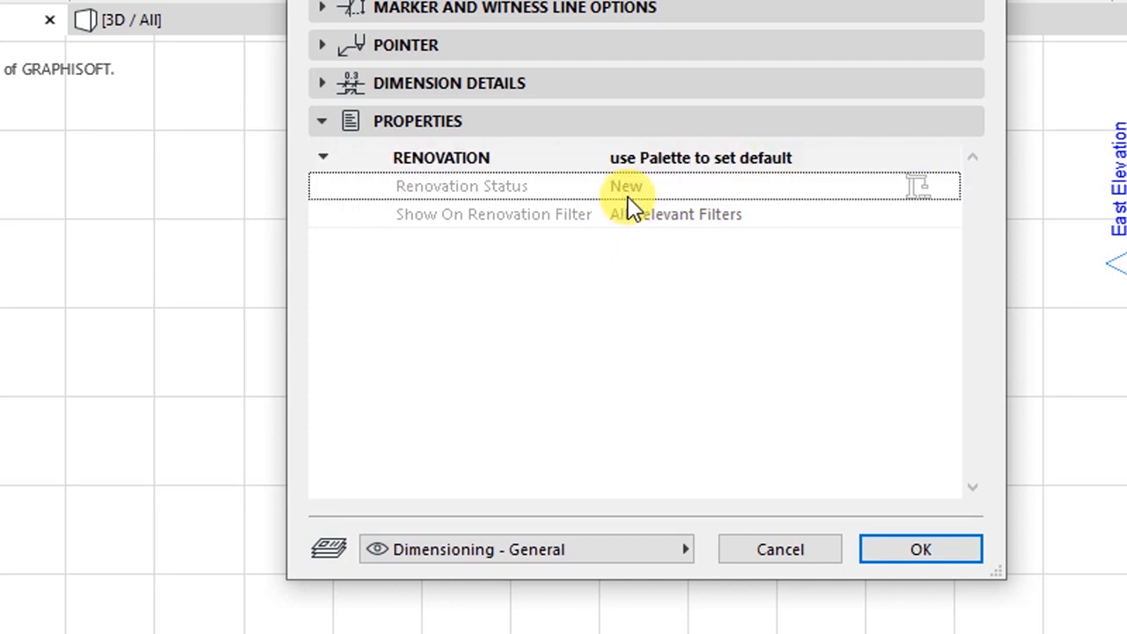
left_click(537, 166)
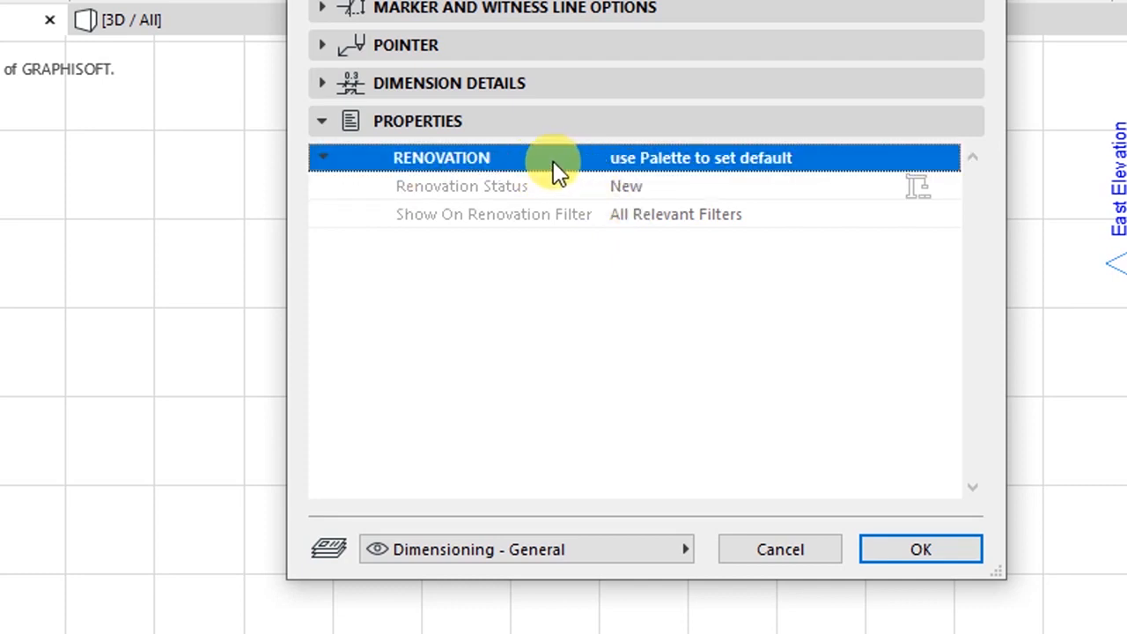
left_click(427, 122)
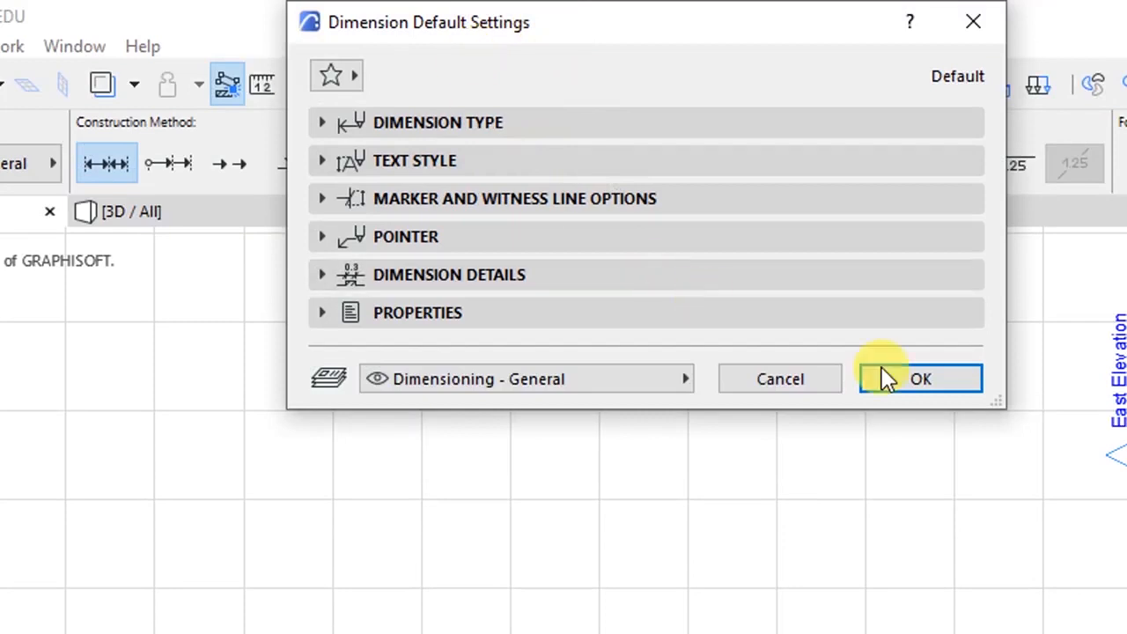
left_click(911, 385)
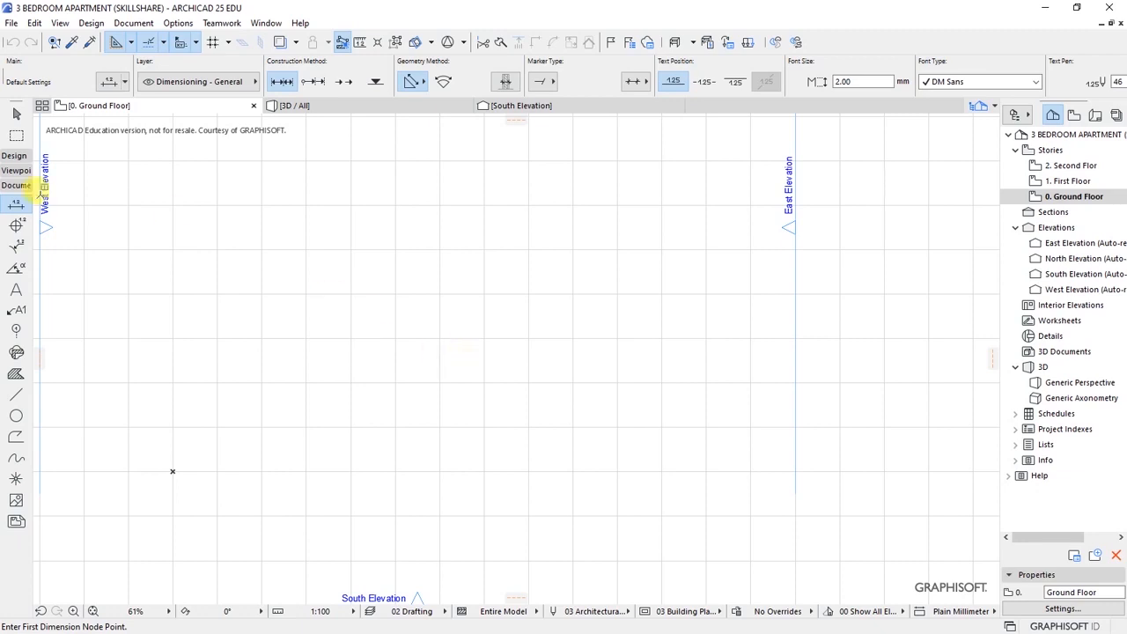
- Save the project with File > Save
left_click(10, 24)
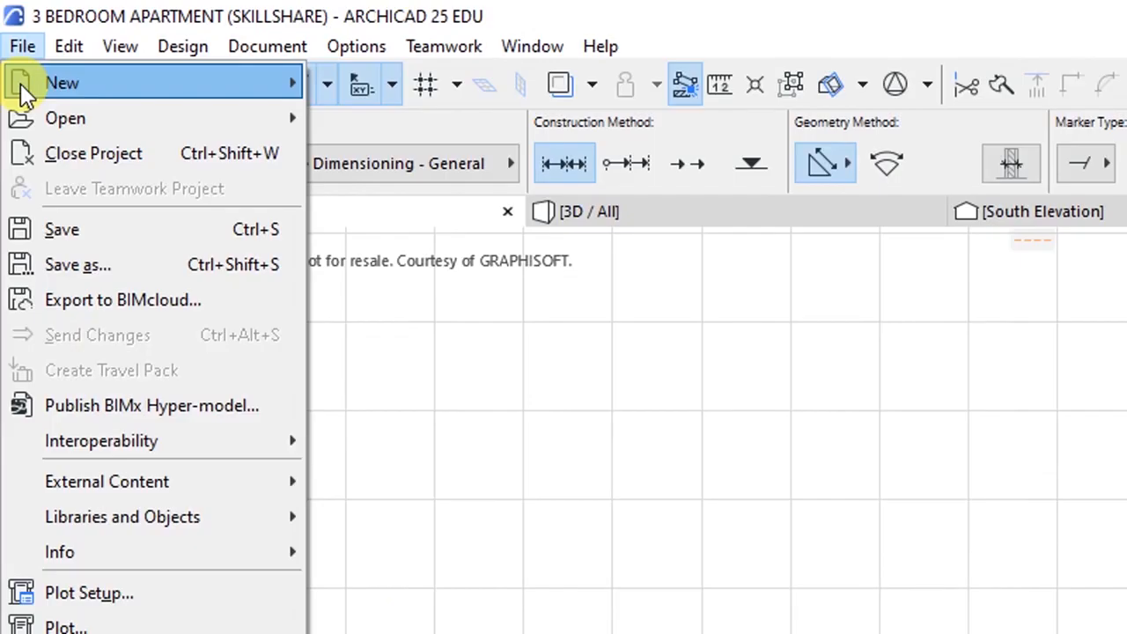
left_click(61, 230)
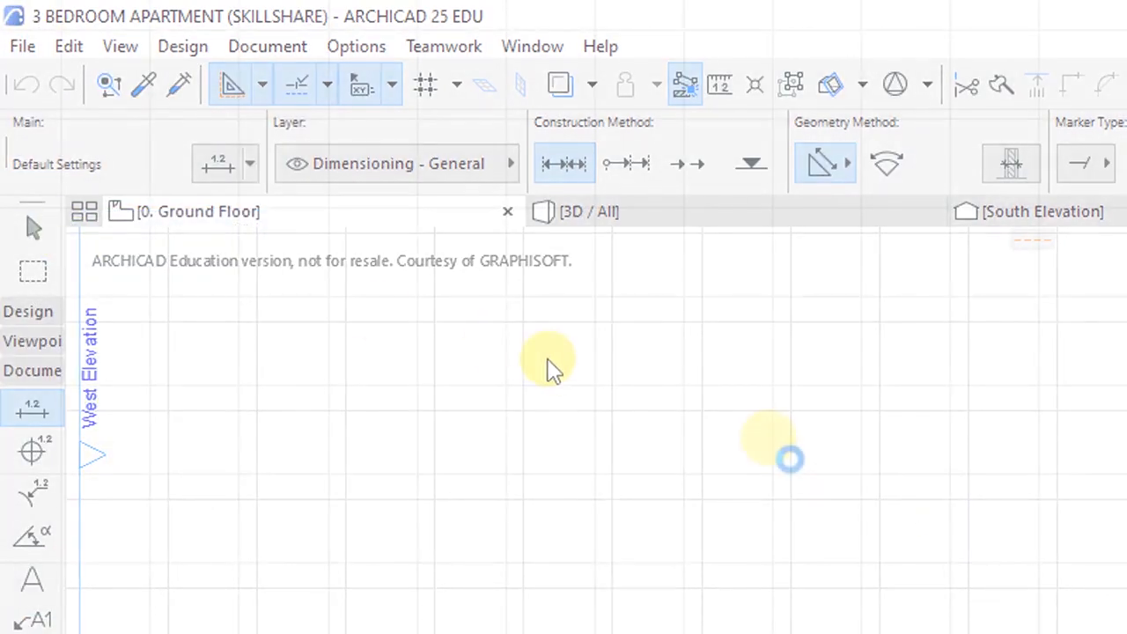
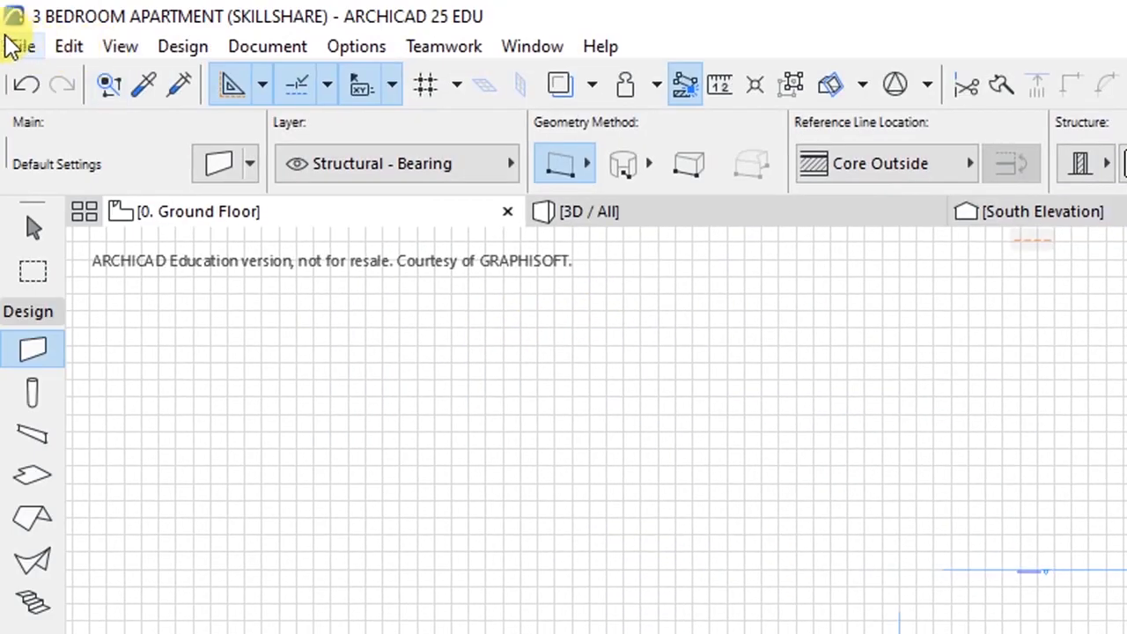
- Activate the Grid Element tool from Documenting Tools and bring up its default settings
left_click(264, 45)
mouse_move(303, 86)
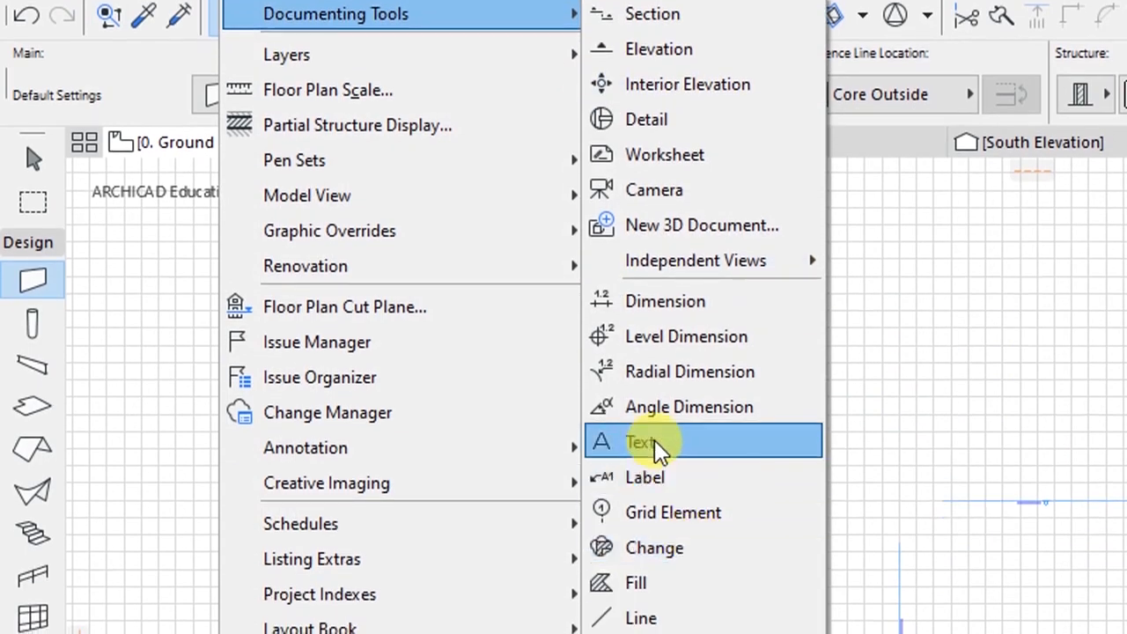
left_click(660, 514)
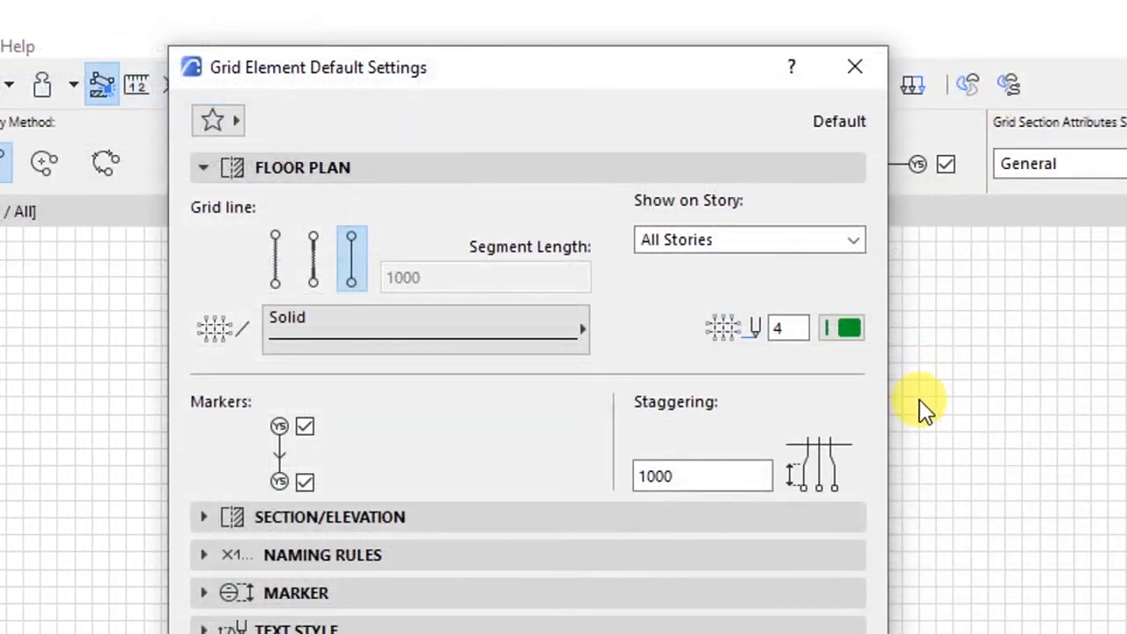
- Look through the Classification, Floor Plan and Marker panels of the grid defaults
left_click(533, 540)
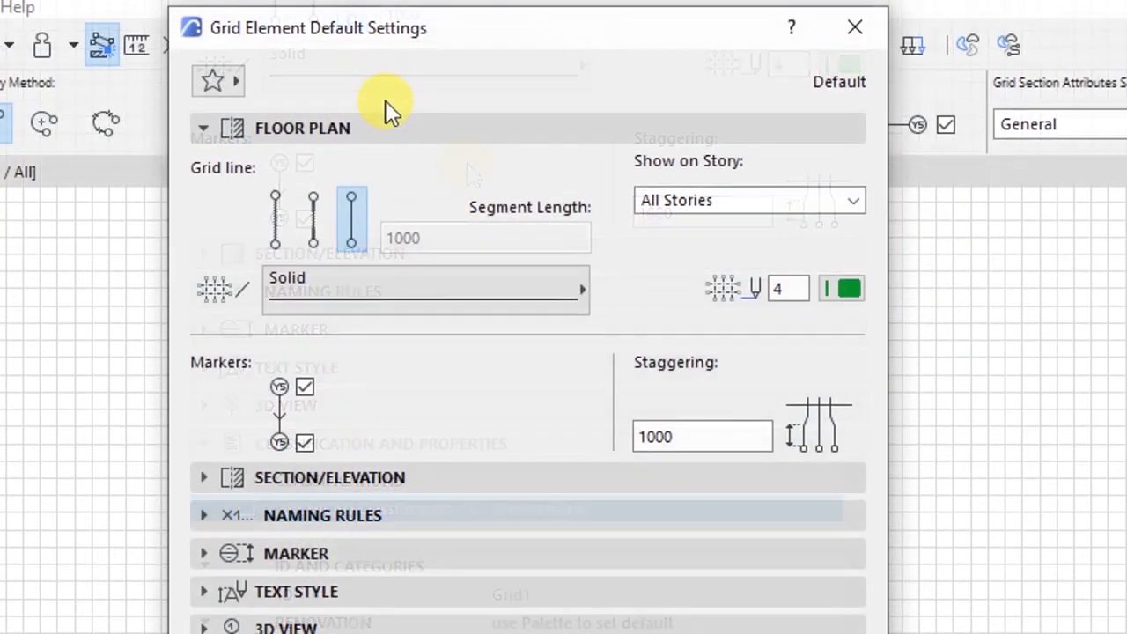
left_click(359, 130)
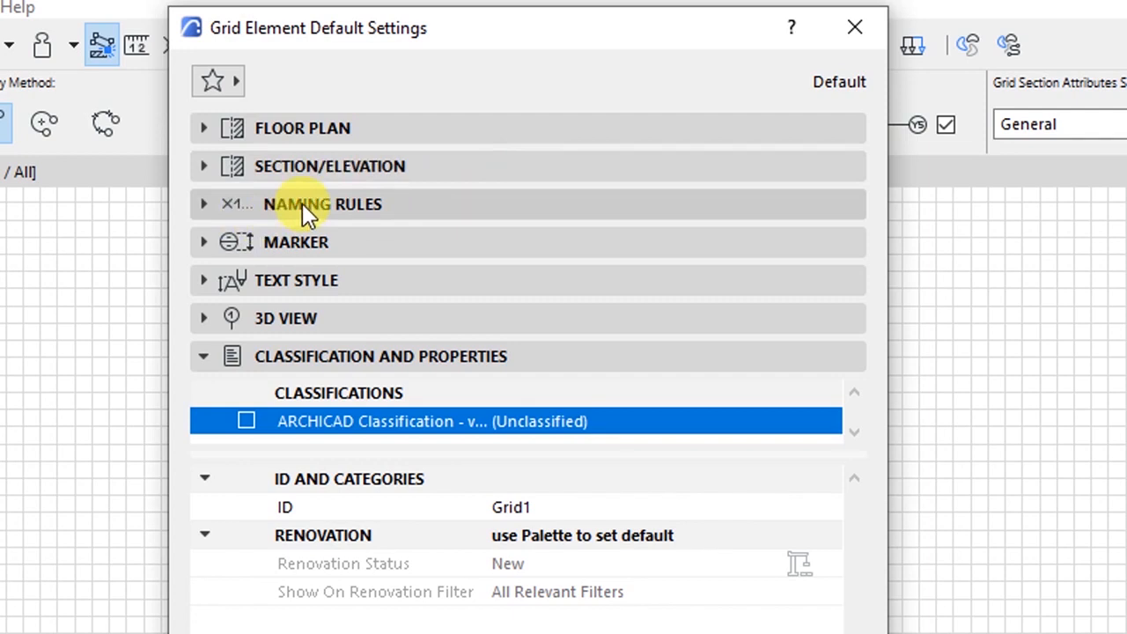
left_click(295, 244)
left_click(294, 245)
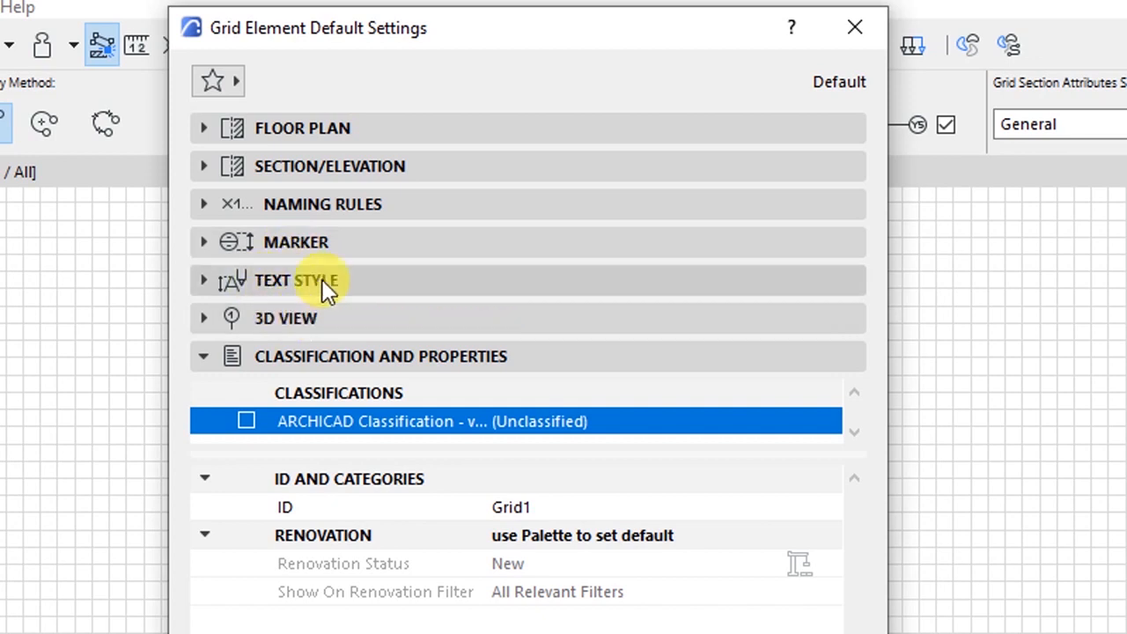
left_click(315, 134)
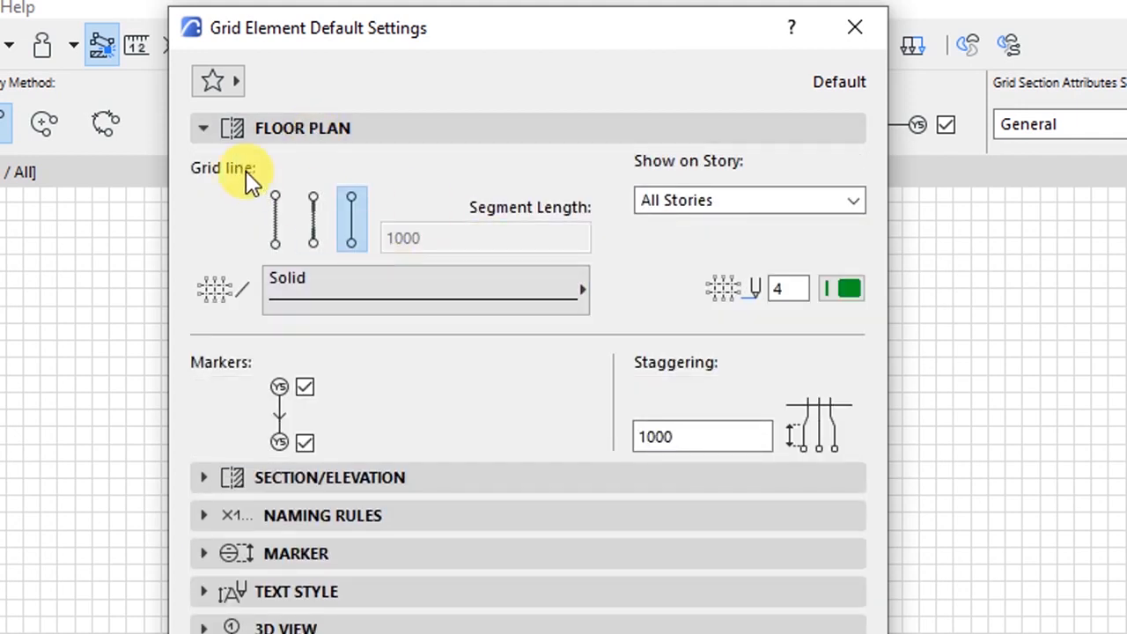
- Make plan grid lines Dashed Long on All Stories with light green pen 104
left_click(315, 298)
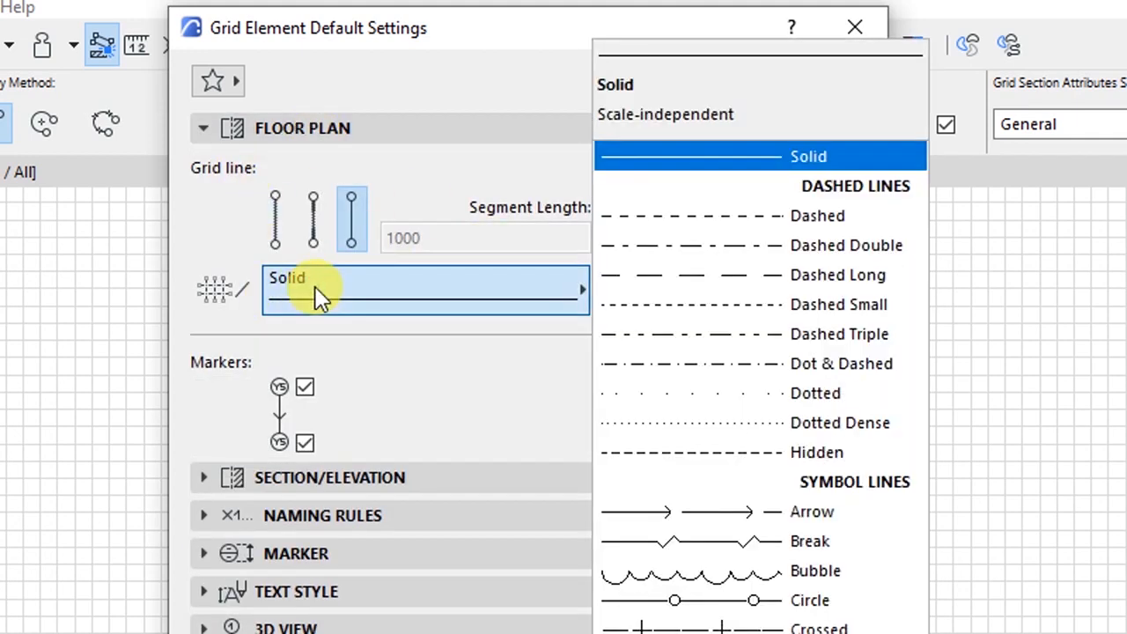
left_click(717, 273)
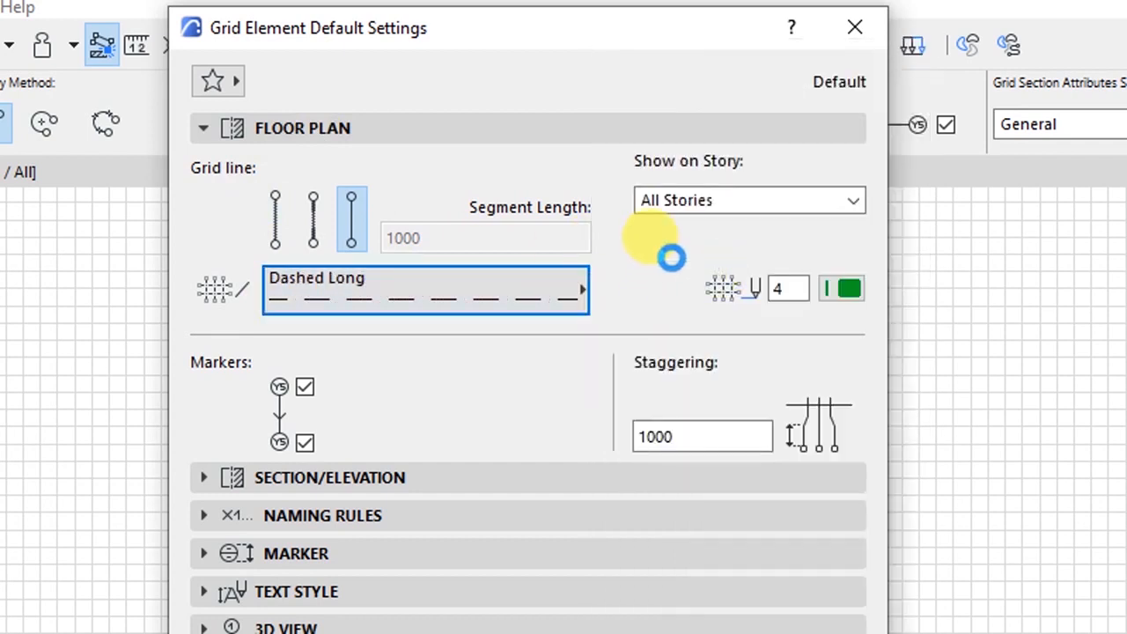
left_click(674, 198)
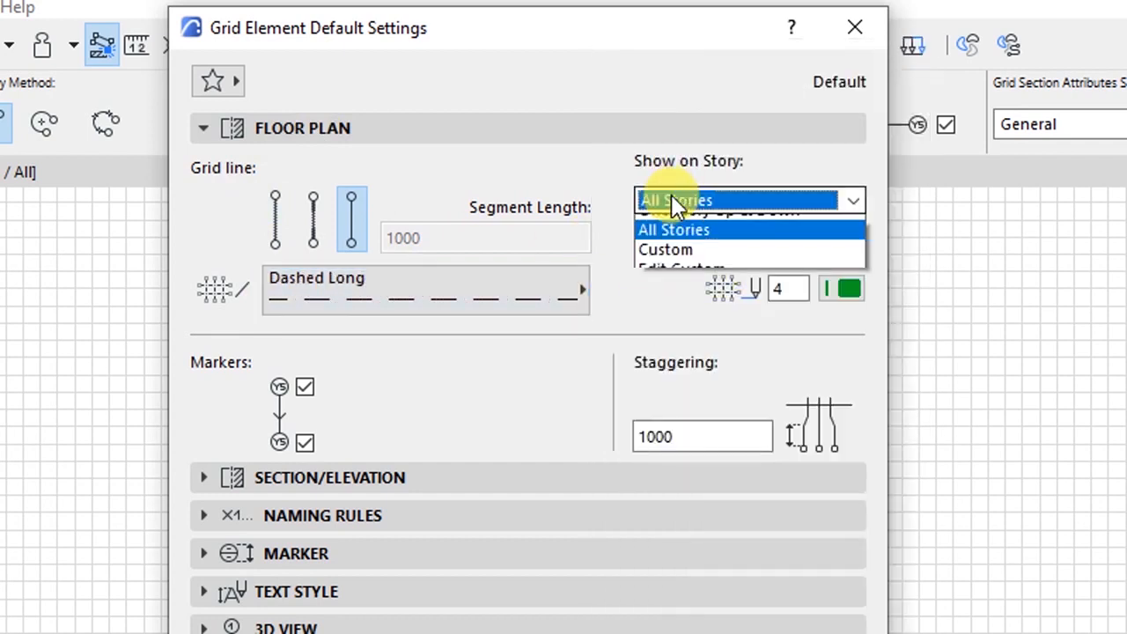
left_click(623, 177)
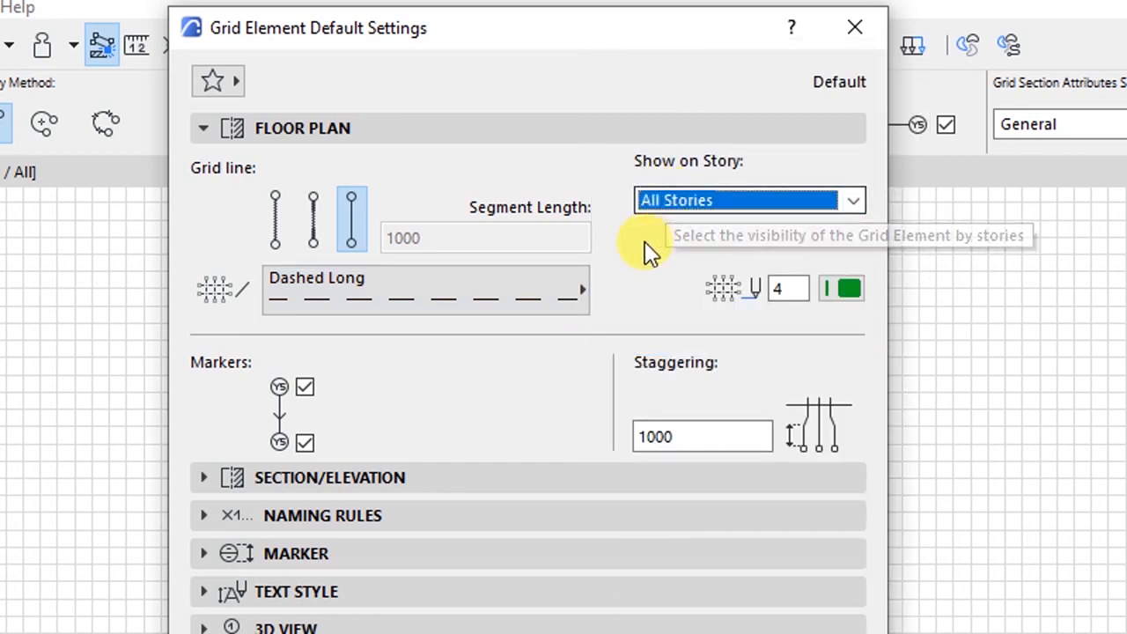
left_click(845, 290)
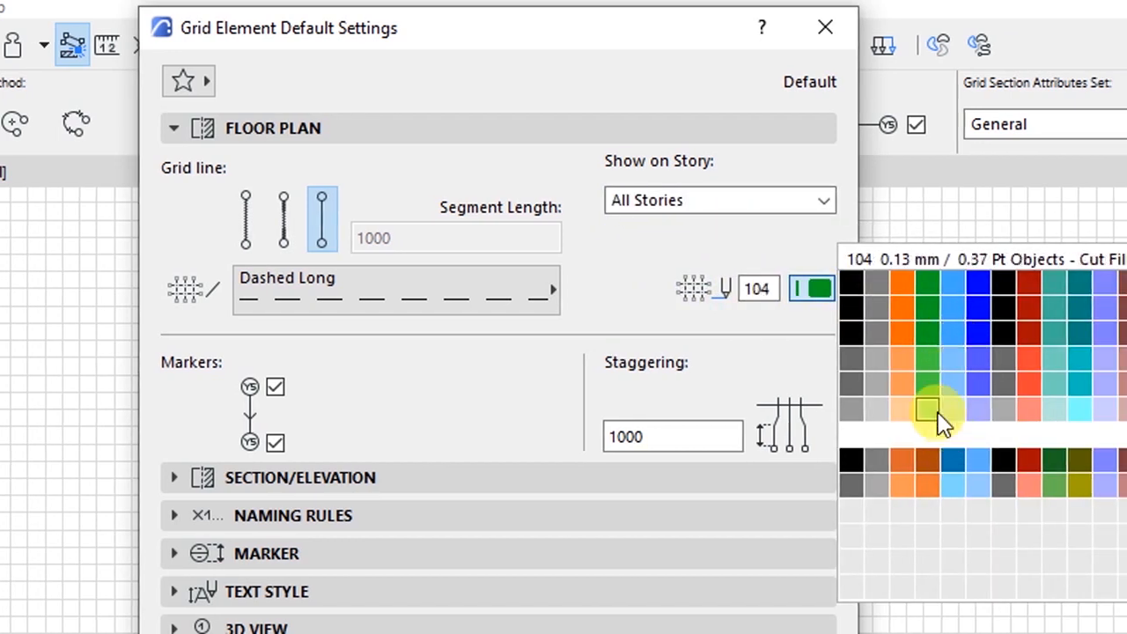
left_click(933, 410)
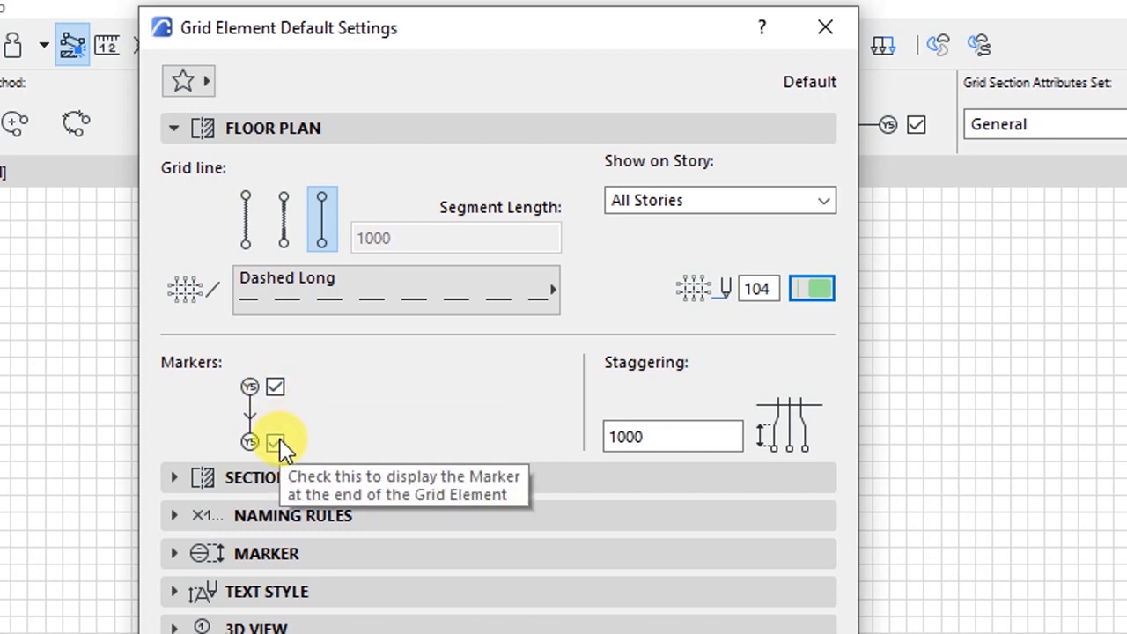
- Give section/elevation grid lines a Dashed Long line type and light green pen 104
left_click(274, 130)
left_click(278, 171)
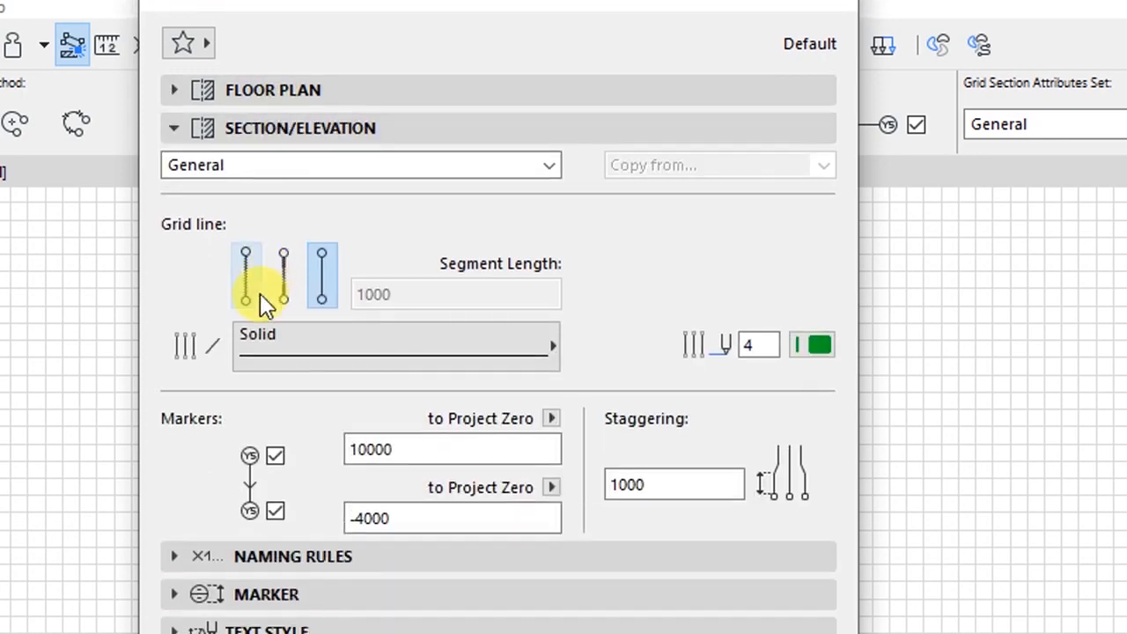
scroll(262, 396, "down", 3)
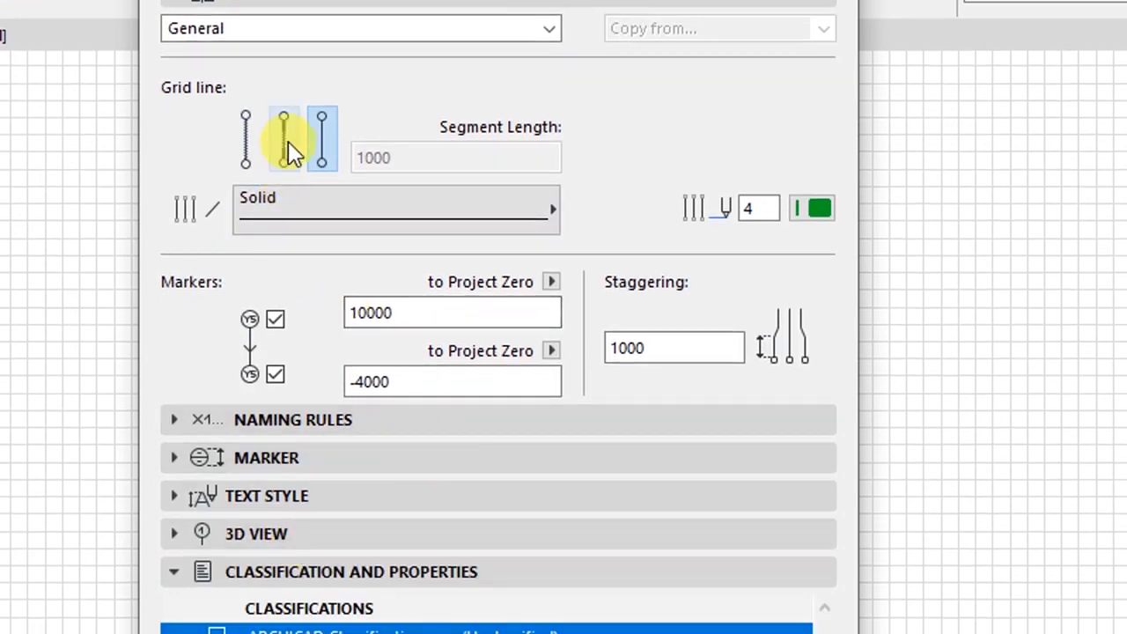
scroll(326, 104, "up", 1)
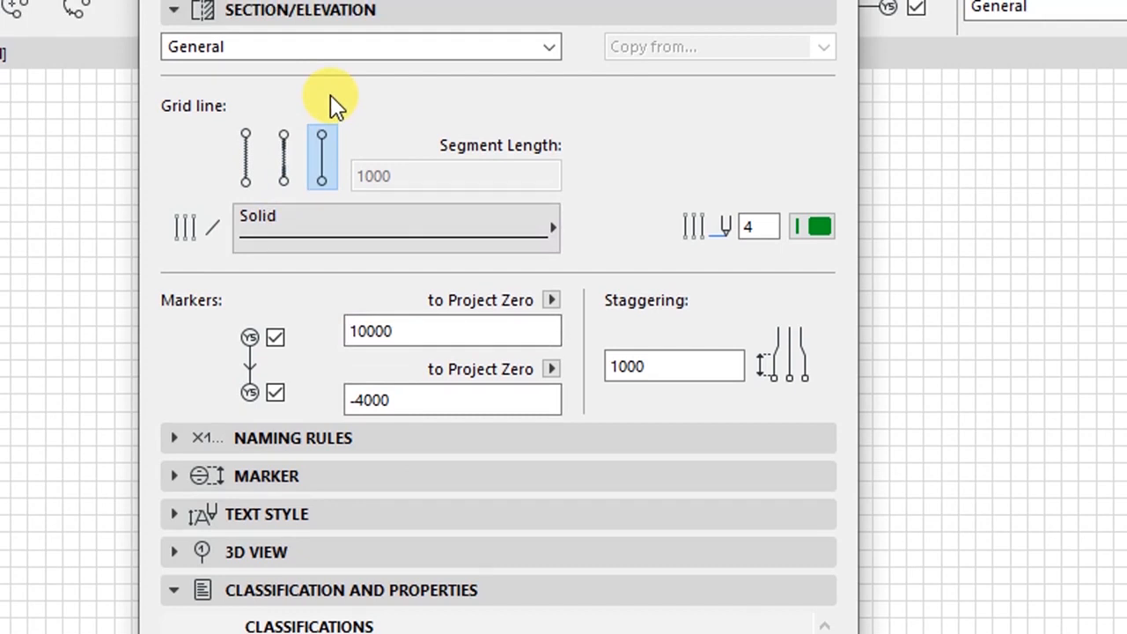
left_click(278, 243)
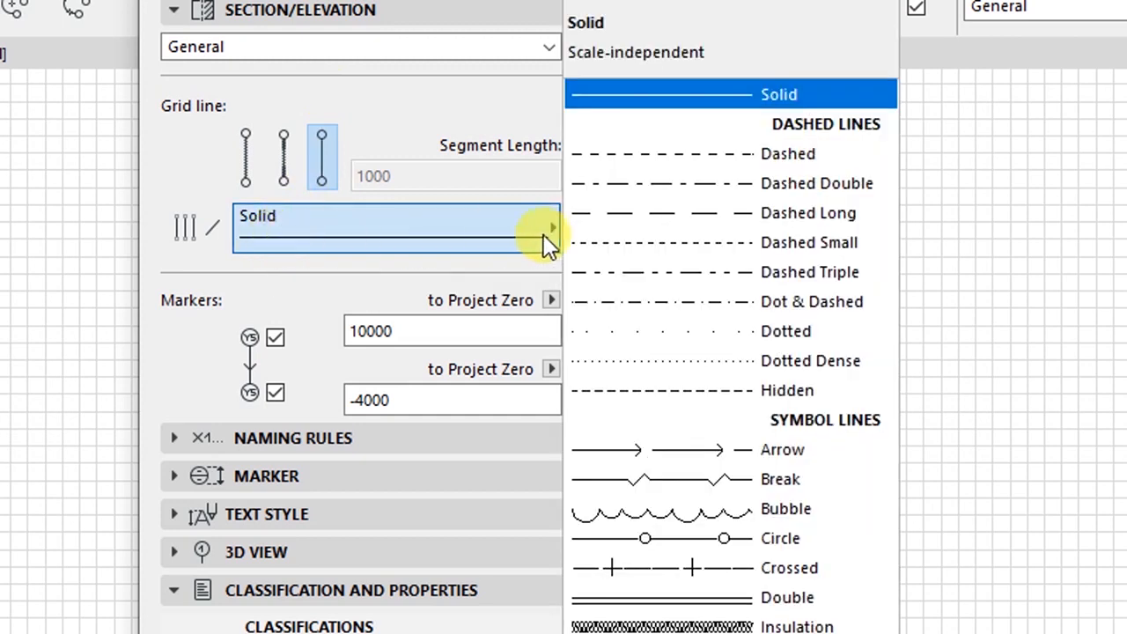
left_click(730, 215)
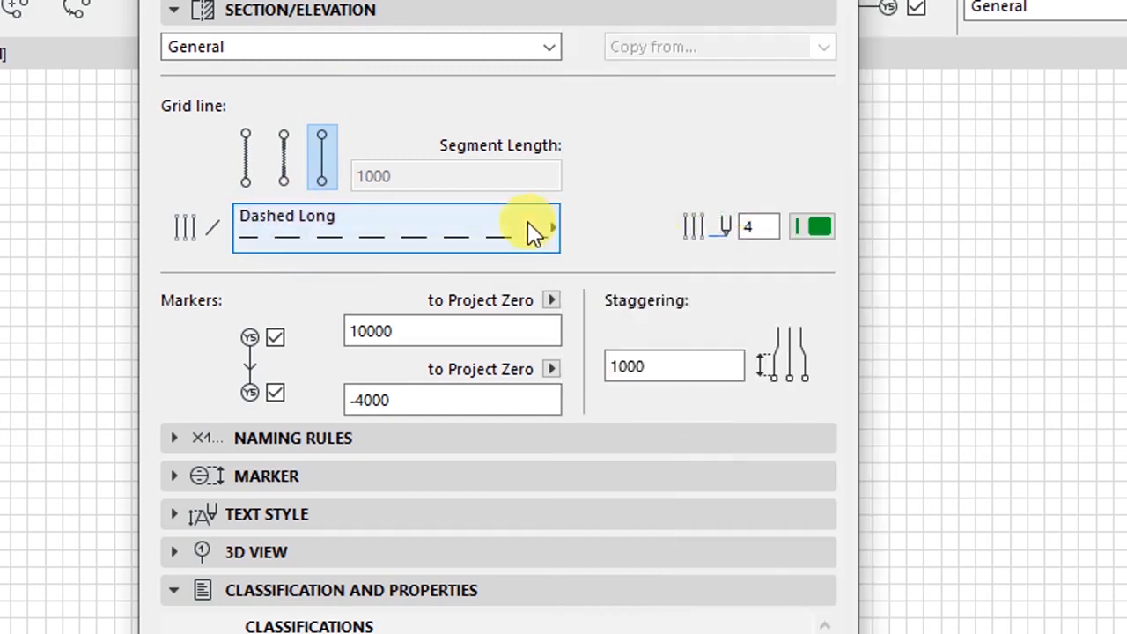
left_click(801, 227)
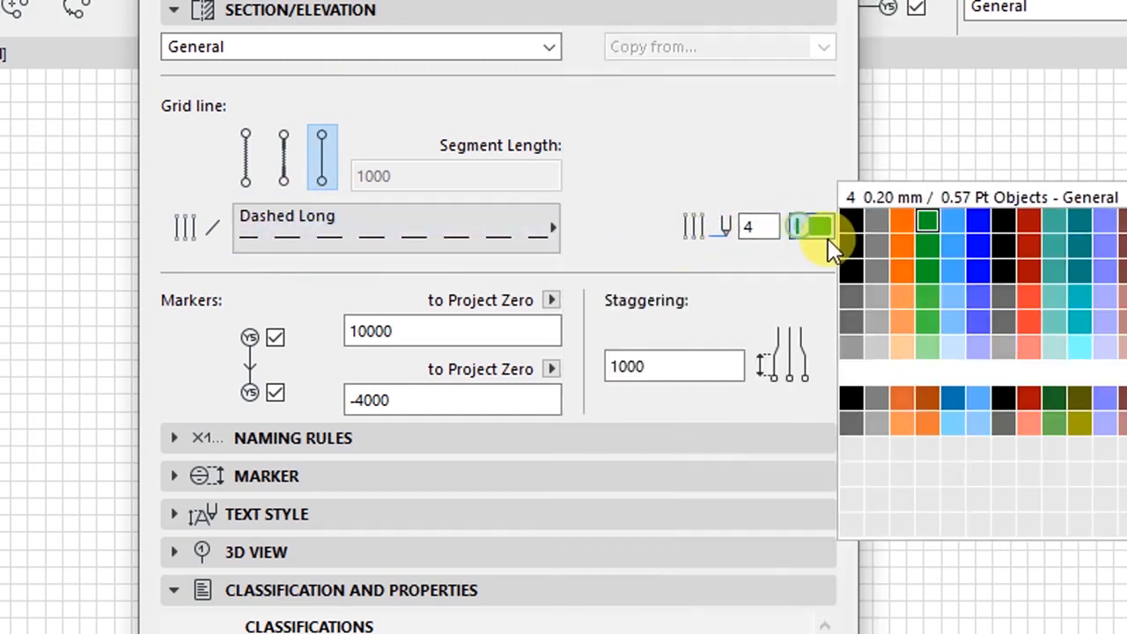
left_click(924, 317)
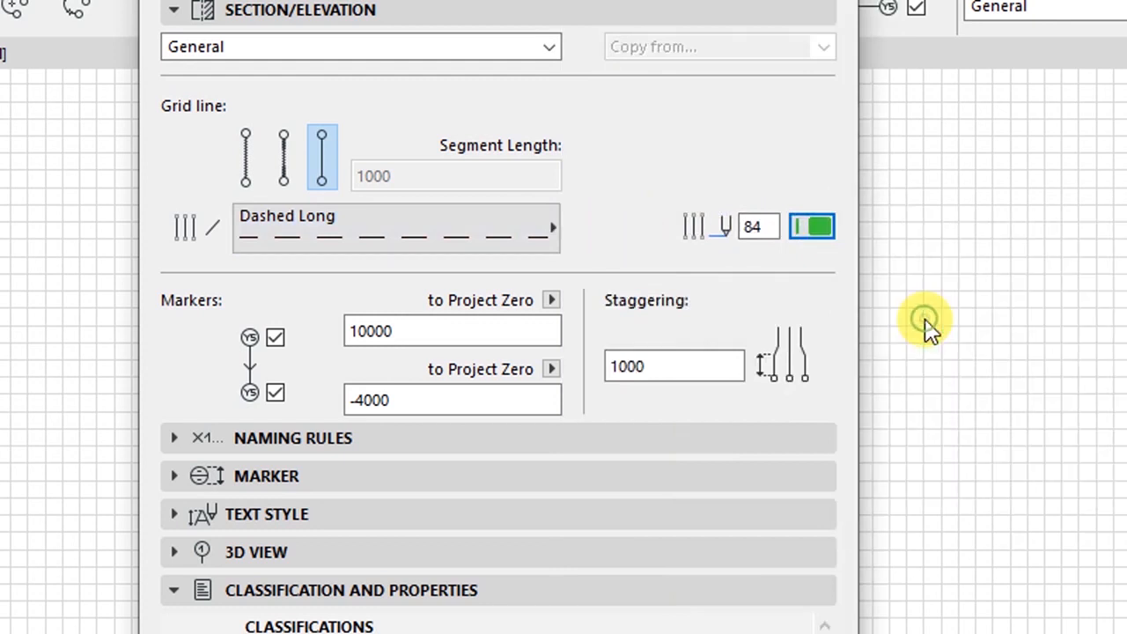
left_click(818, 233)
left_click(922, 340)
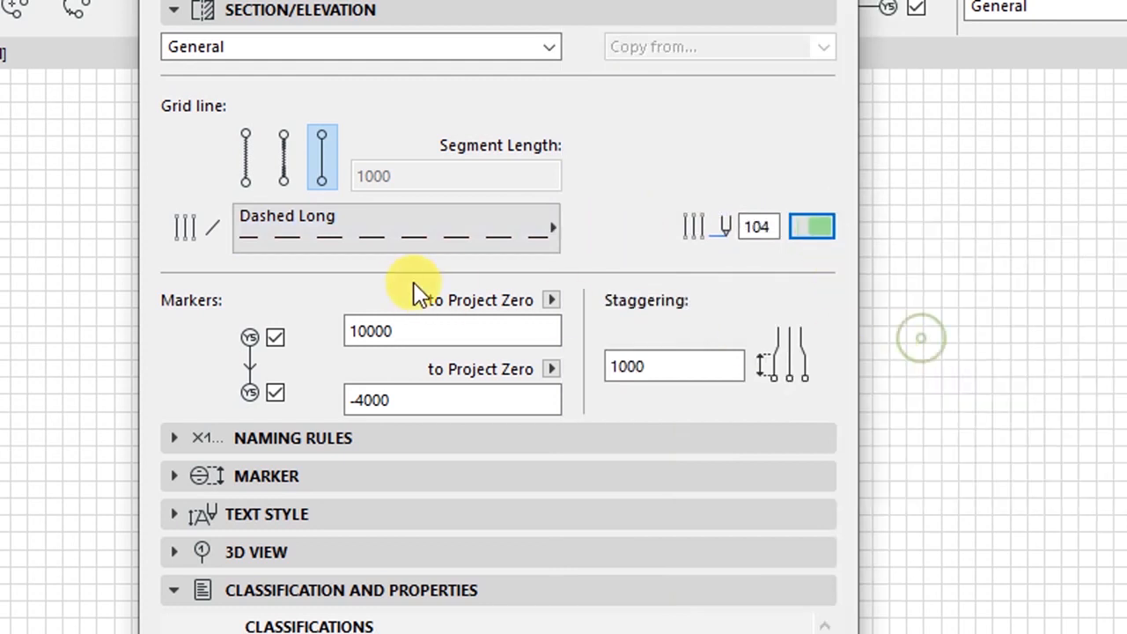
- Expand the grid naming rules and try the numeric 1,2,3 naming style
left_click(292, 443)
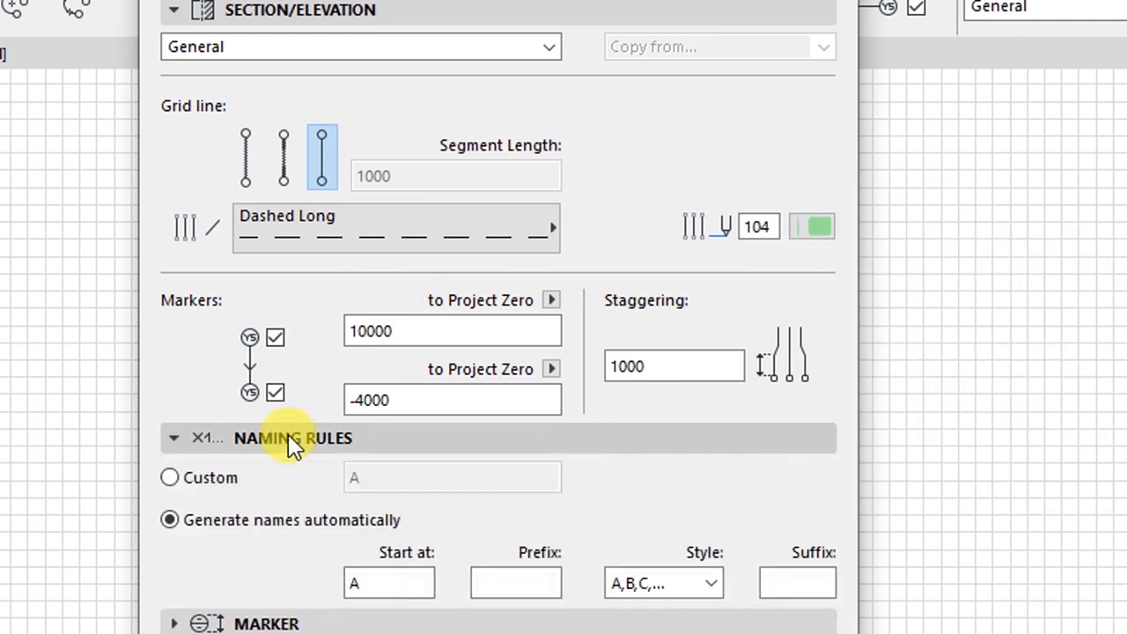
left_click(305, 528)
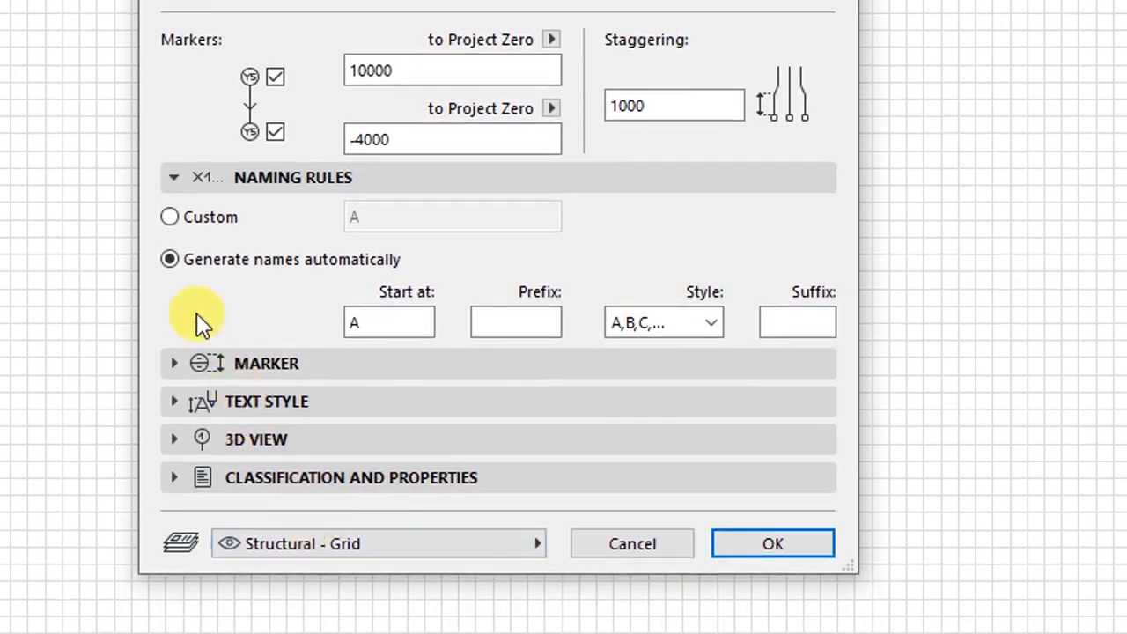
left_click(376, 325)
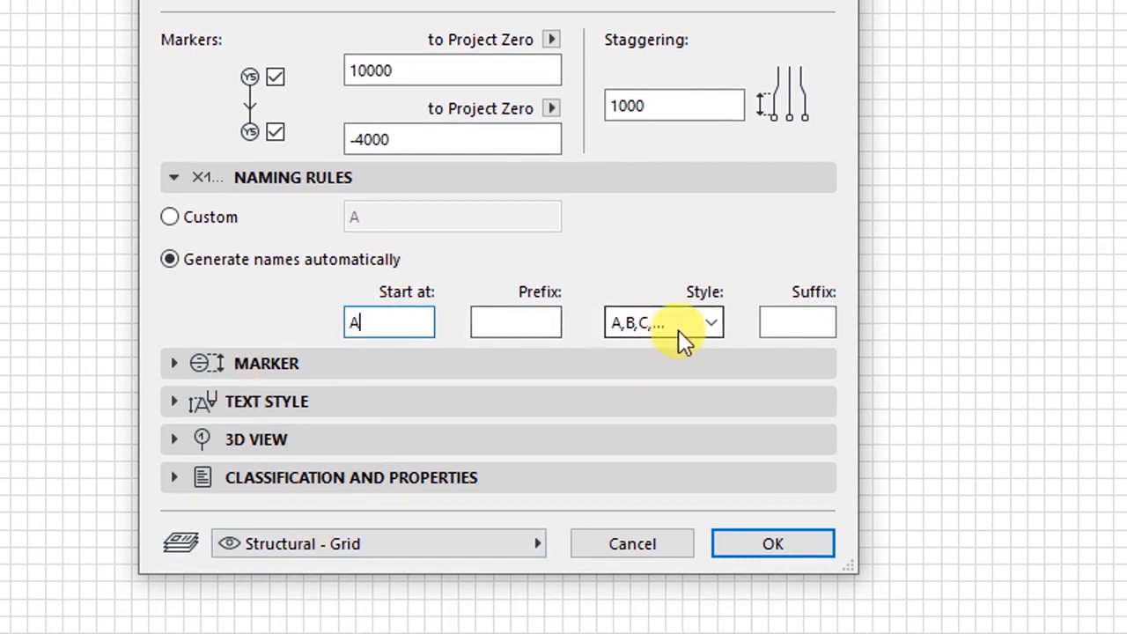
left_click(709, 325)
left_click(642, 376)
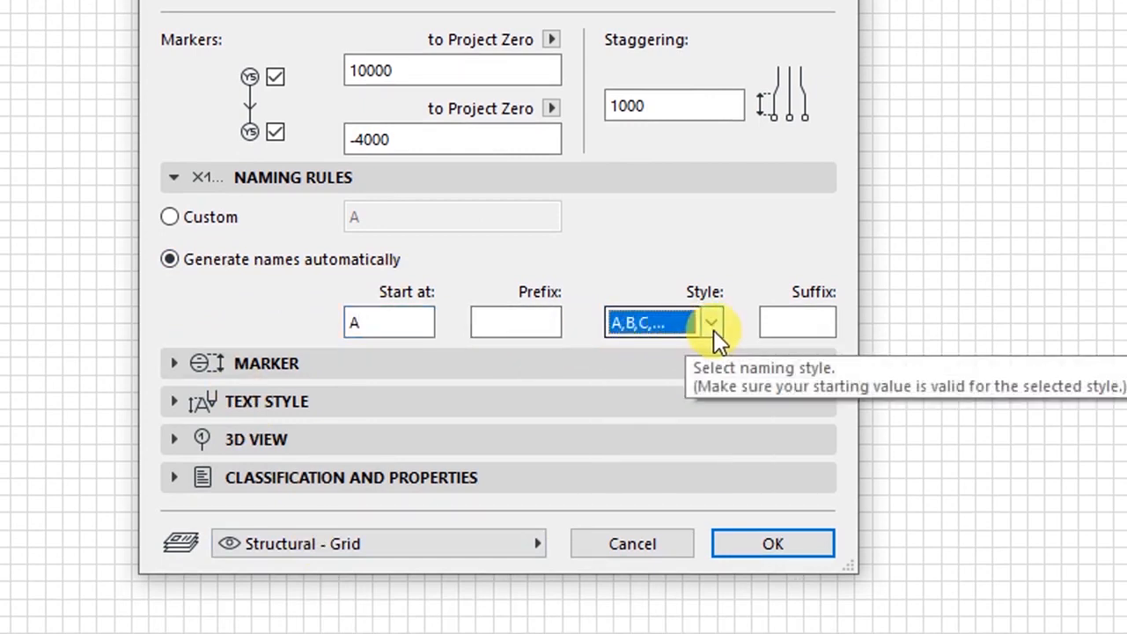
double_click(401, 322)
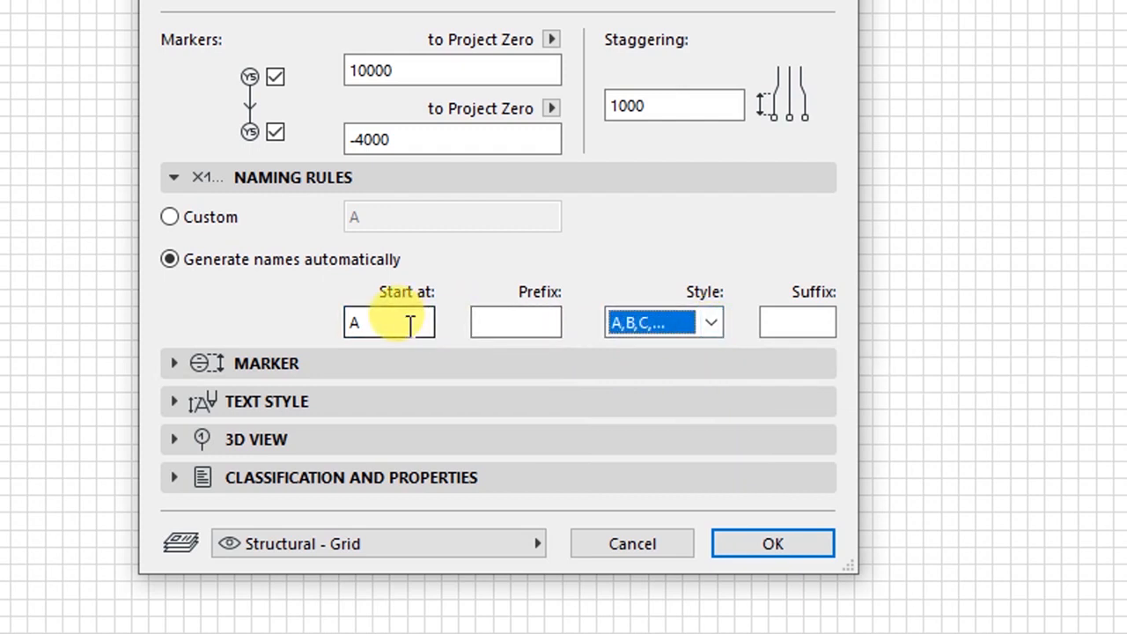
type("1")
left_click(673, 325)
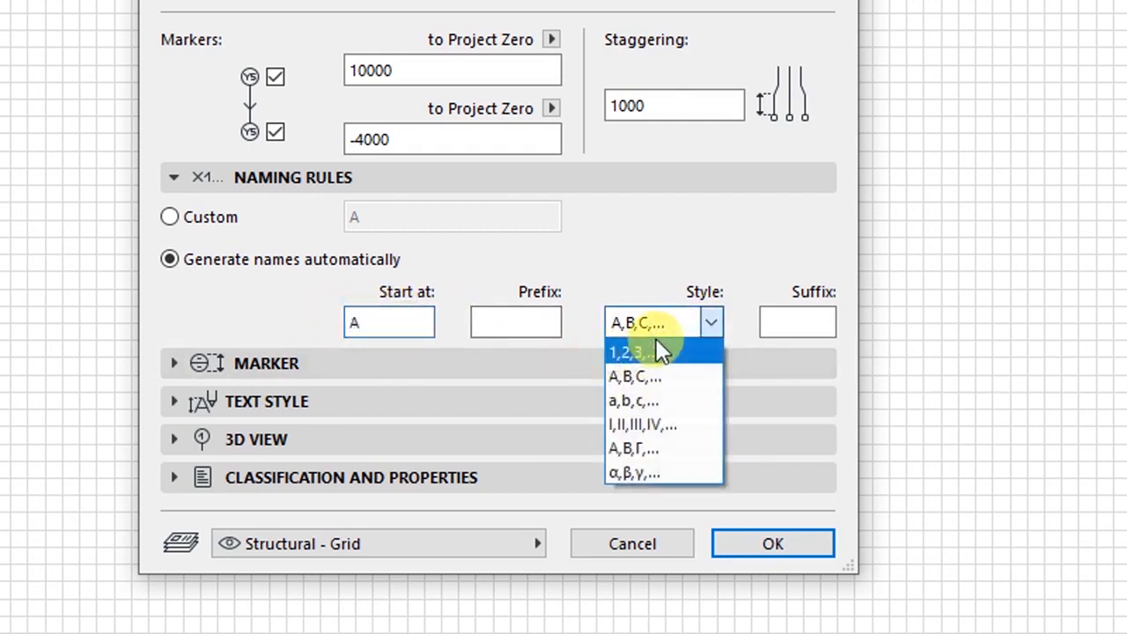
left_click(638, 355)
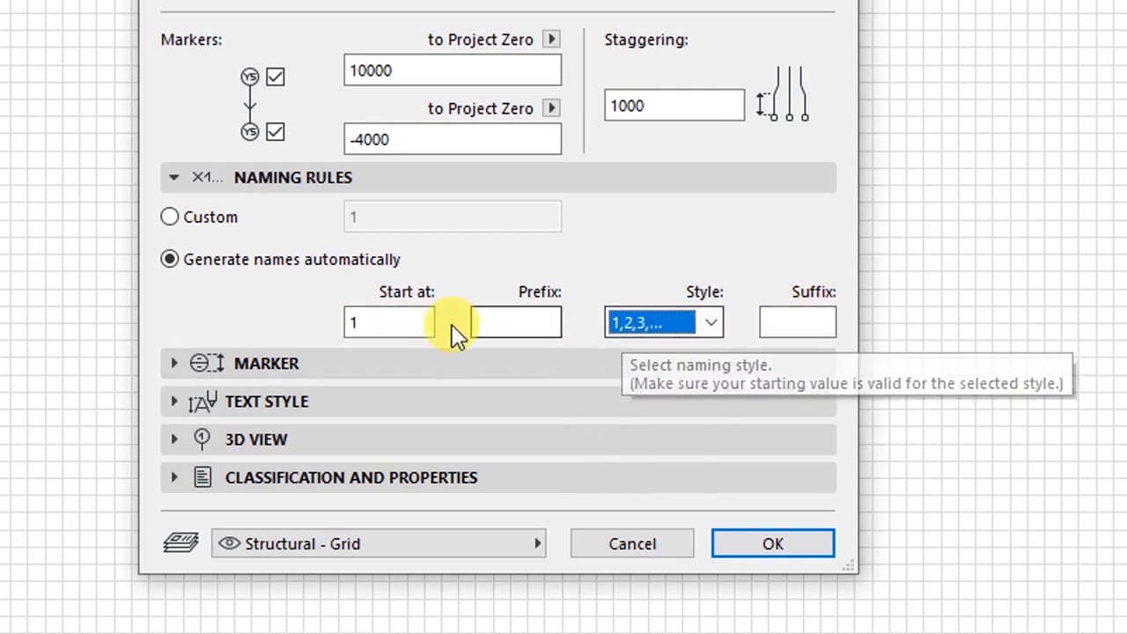
- Return grid naming to the A,B,C style starting at A
double_click(351, 323)
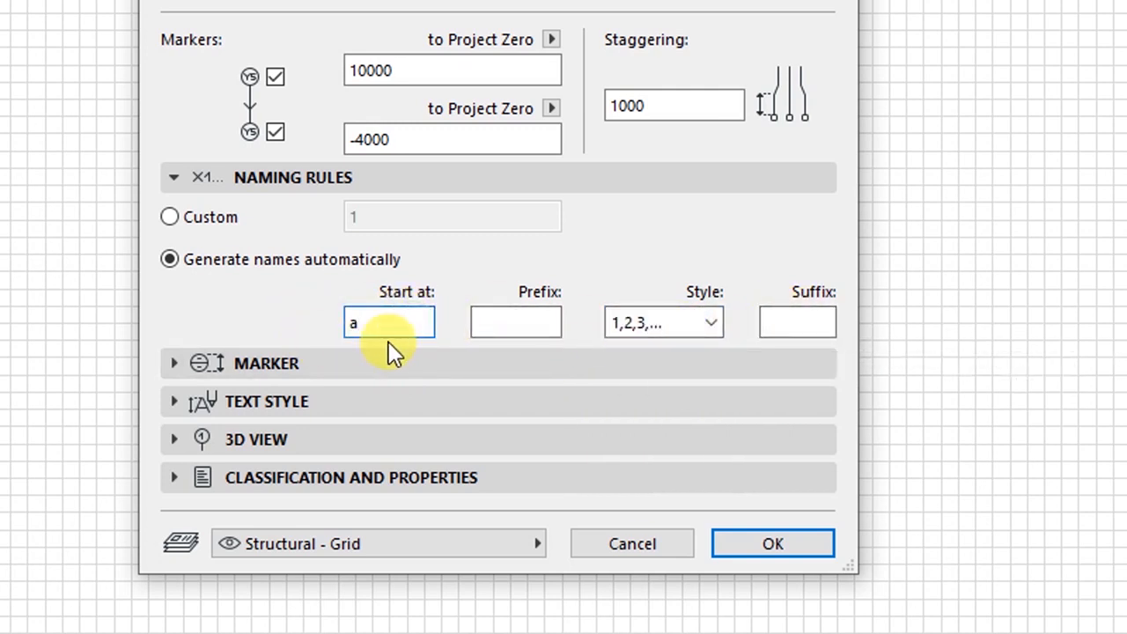
type("a")
left_click(644, 324)
left_click(656, 354)
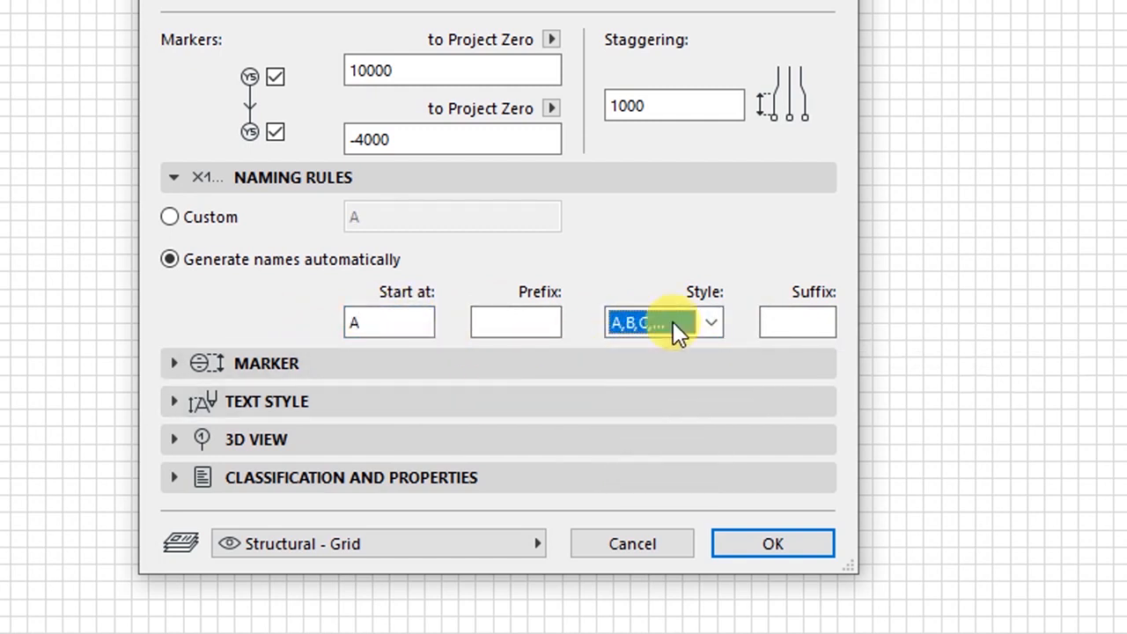
left_click(711, 323)
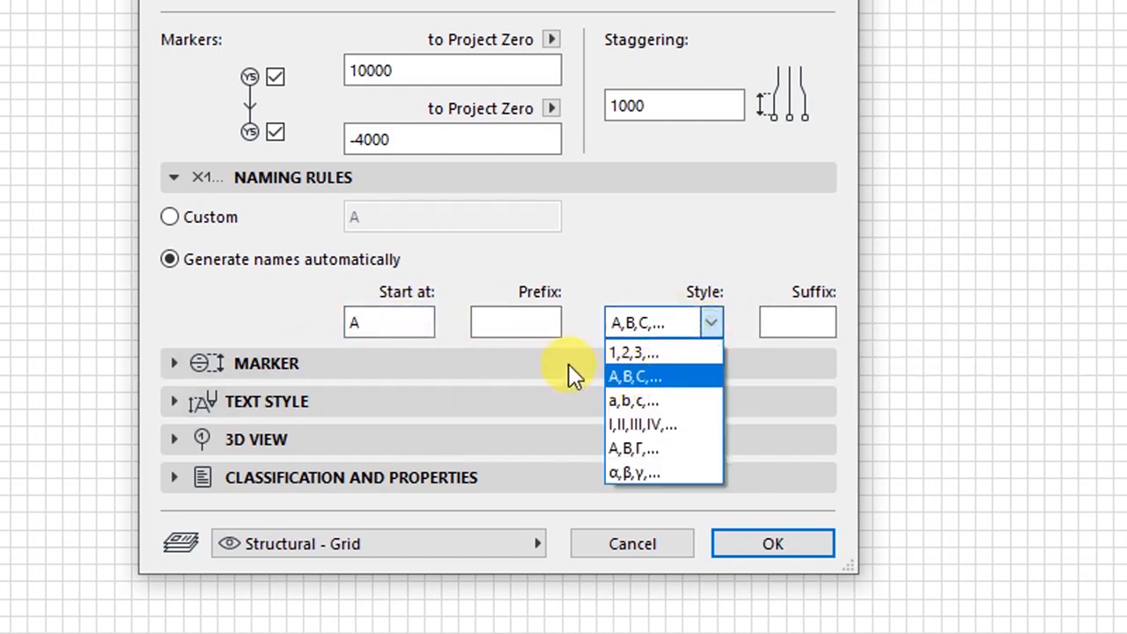
left_click(581, 314)
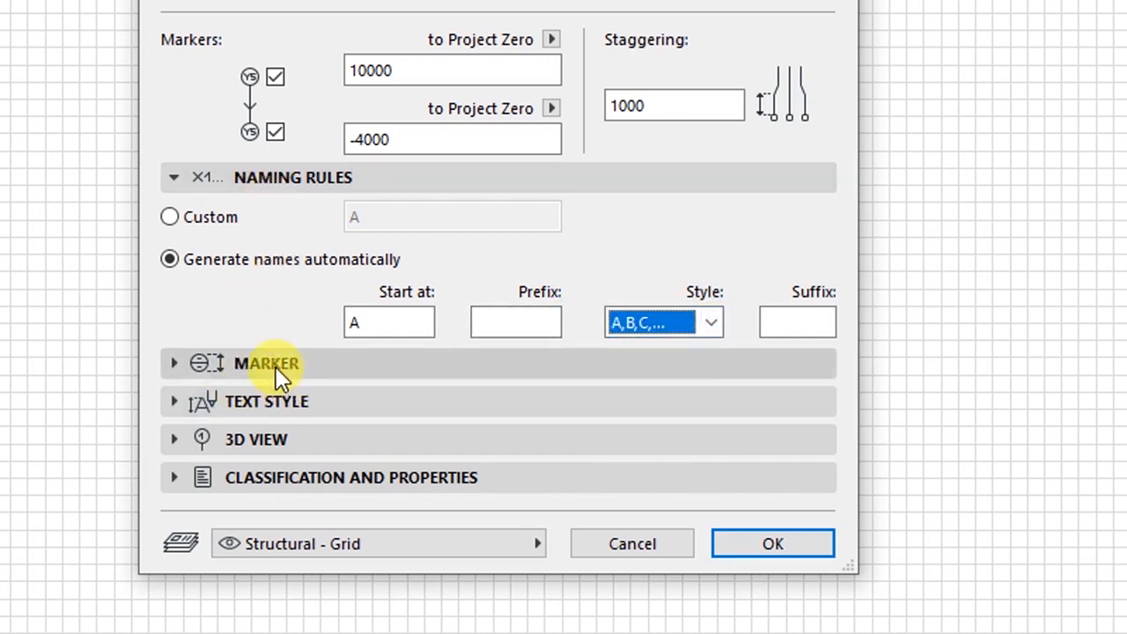
left_click(276, 366)
- Set the grid marker size to 6.50 mm, keeping the circle marker shape
left_click(285, 181)
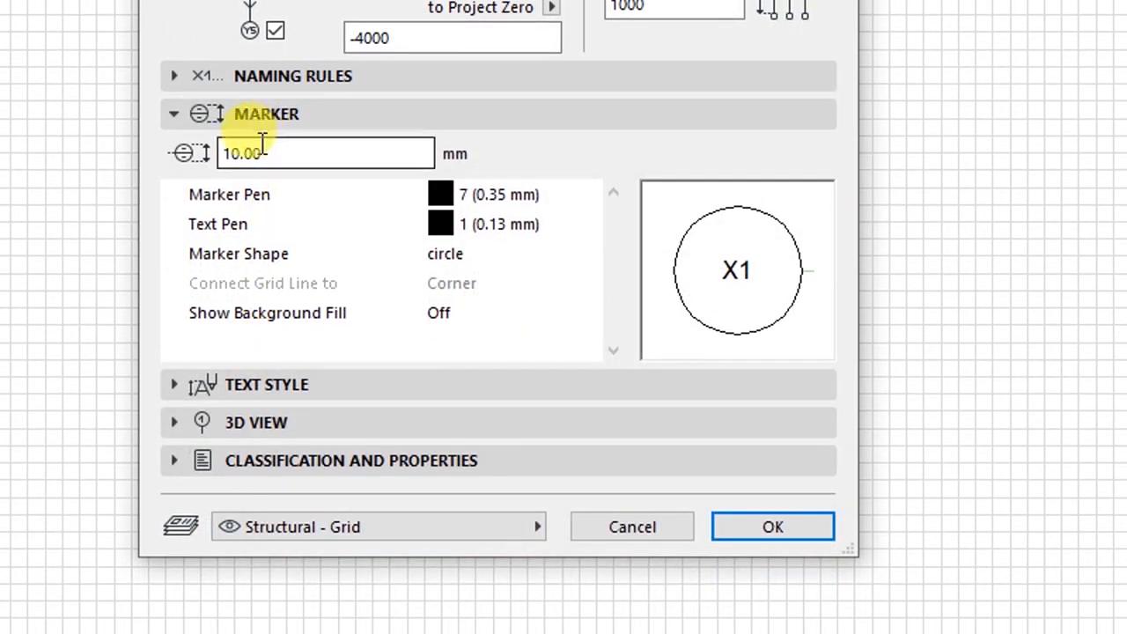
left_click(281, 153)
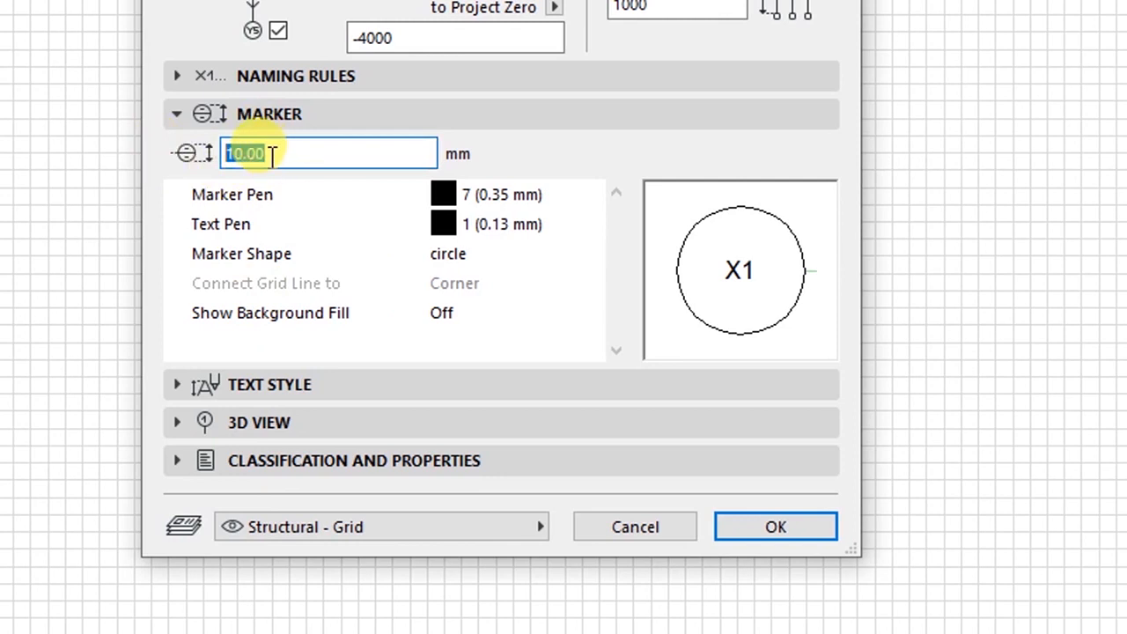
type("6")
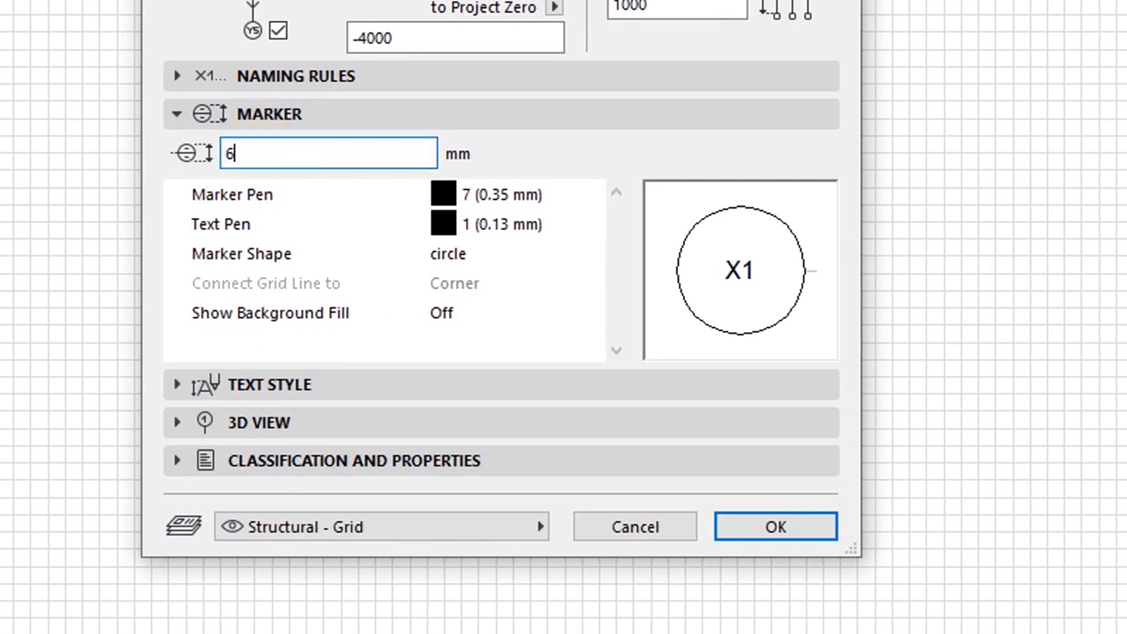
type(".50")
left_click(273, 201)
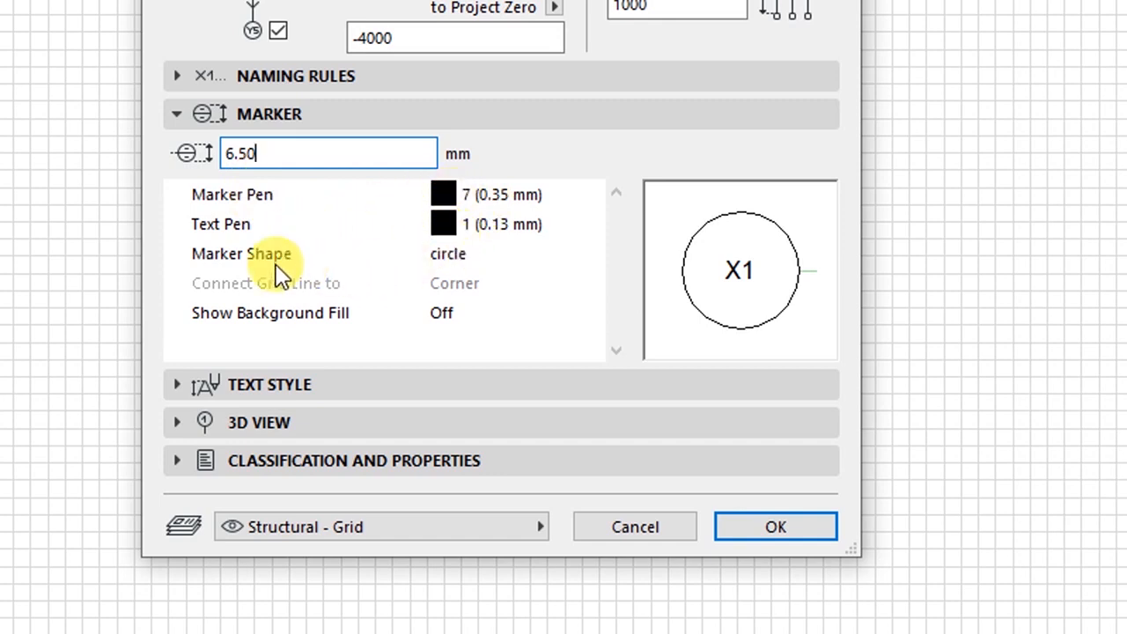
left_click(385, 264)
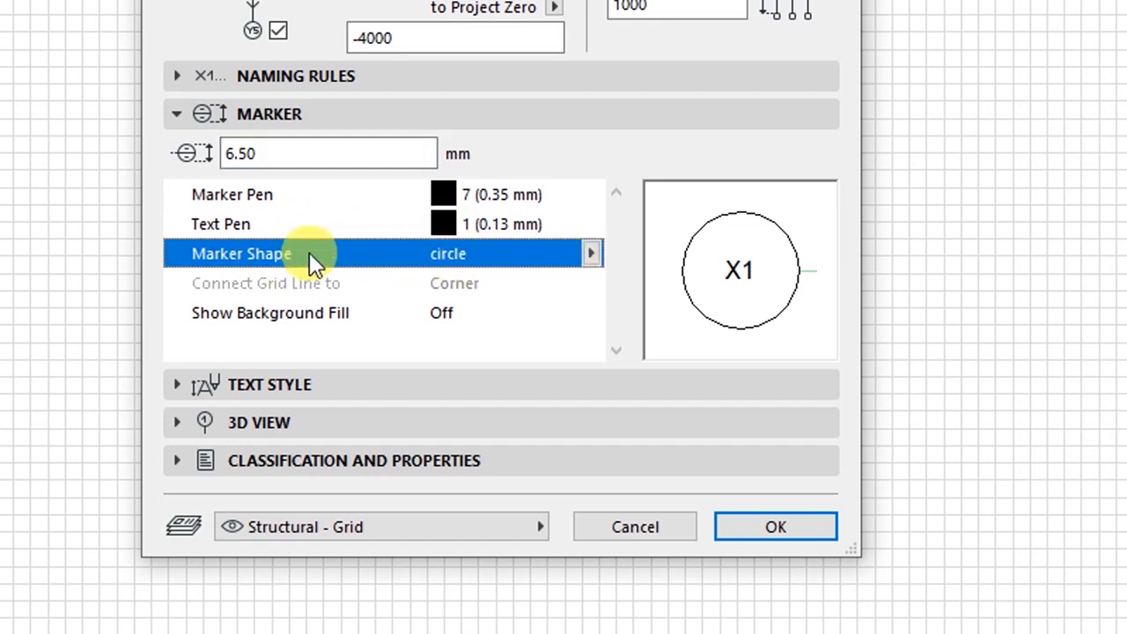
left_click(592, 255)
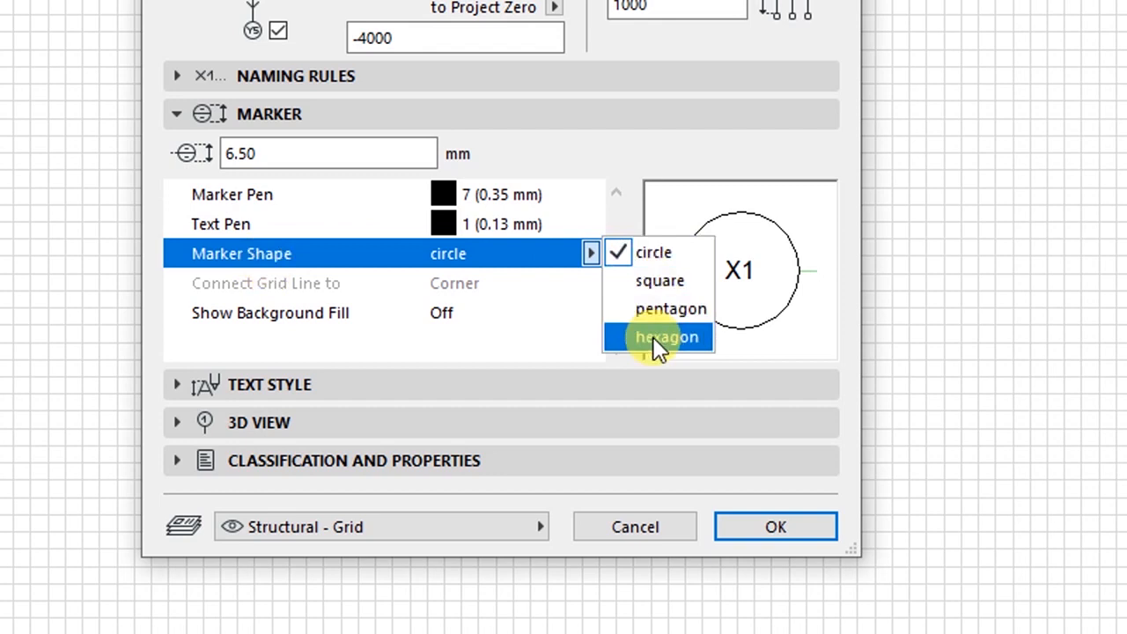
left_click(472, 289)
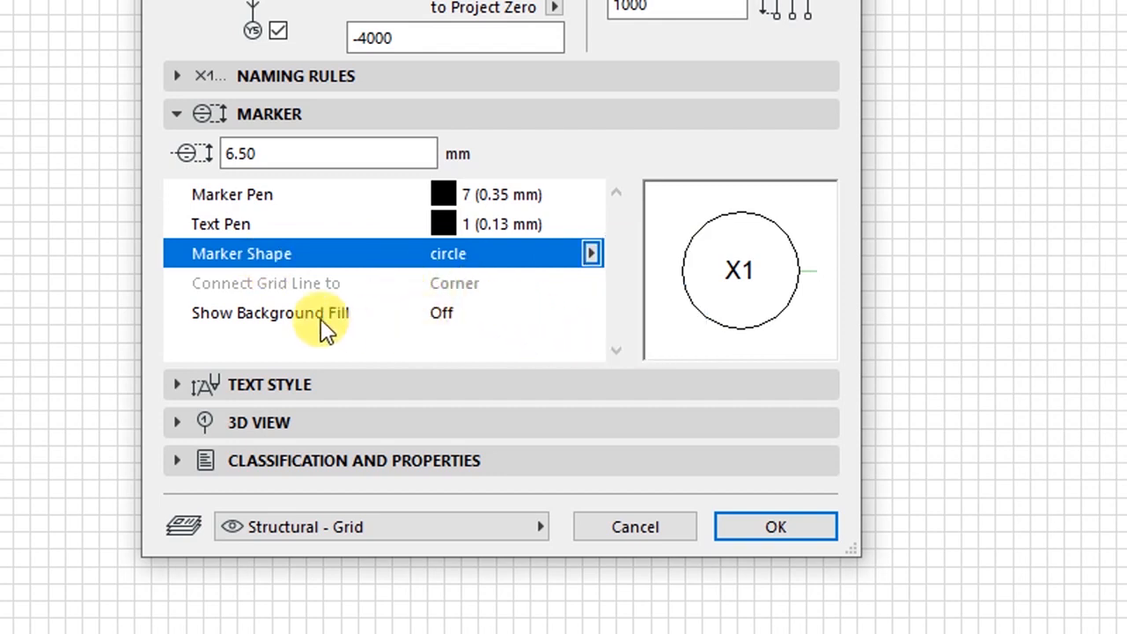
left_click(278, 317)
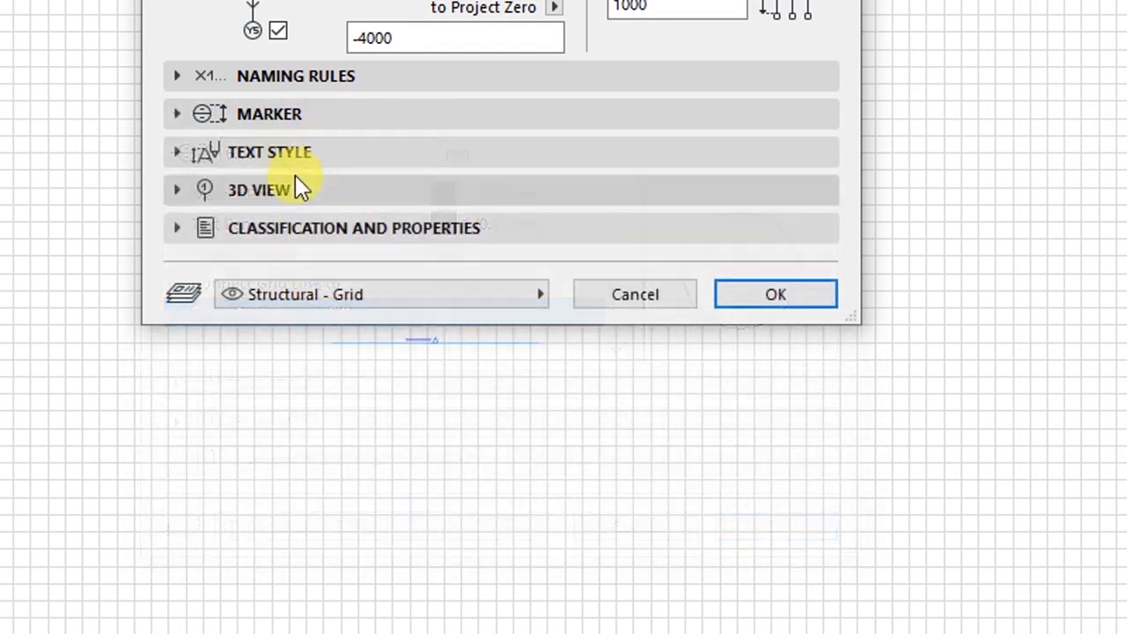
- Set marker text to DM Sans at 2.40 mm, keeping black pen 1
left_click(278, 155)
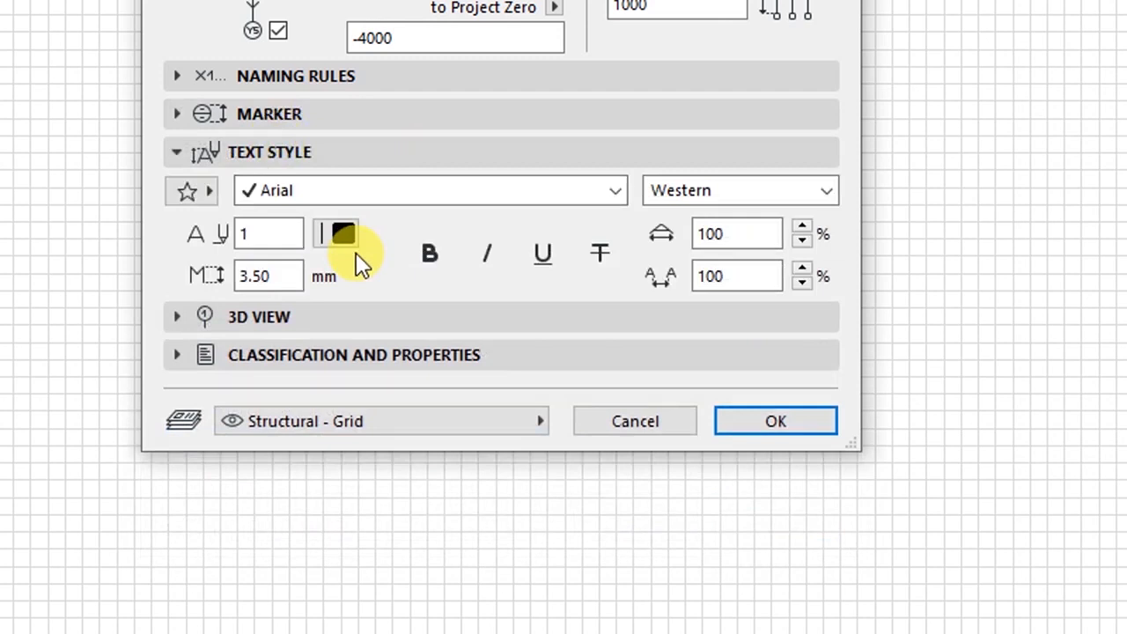
left_click(295, 194)
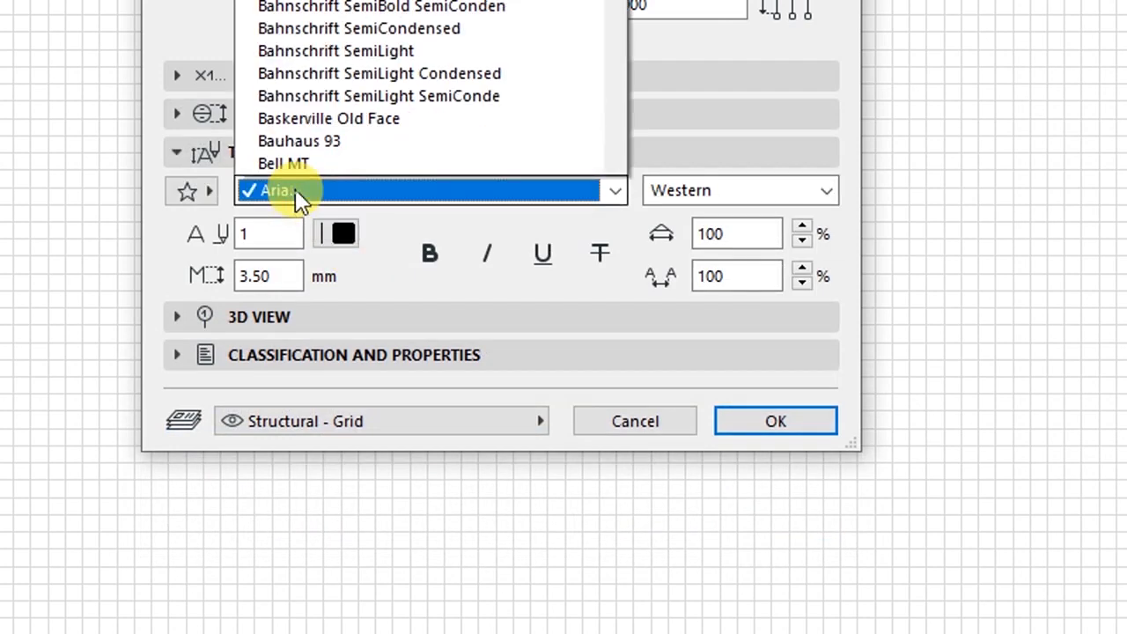
scroll(299, 199, "down", 20)
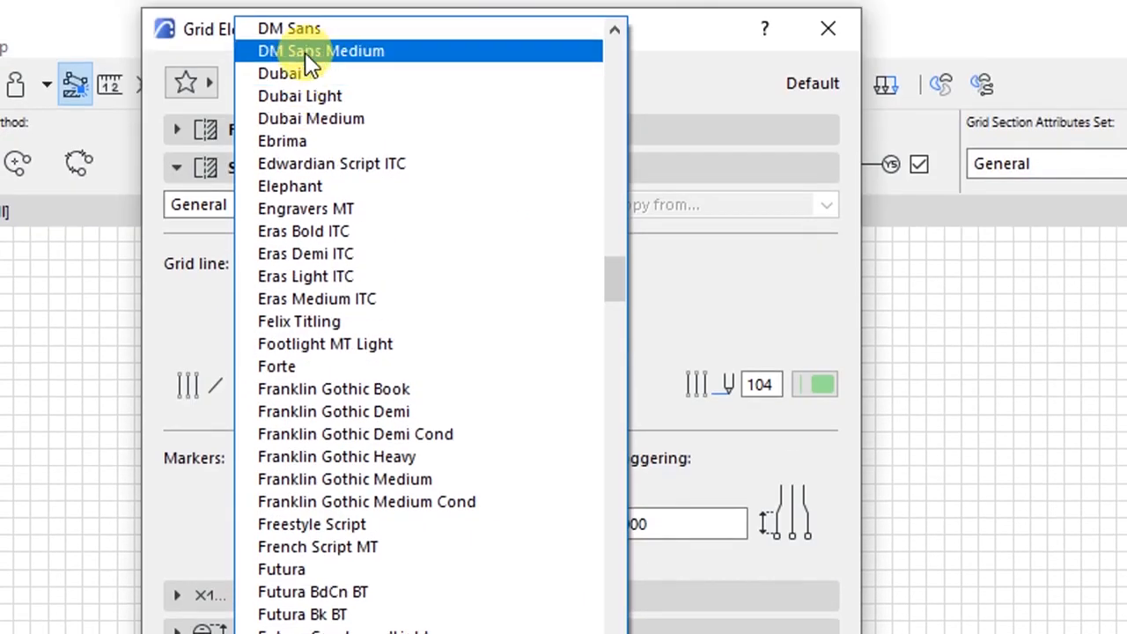
left_click(293, 32)
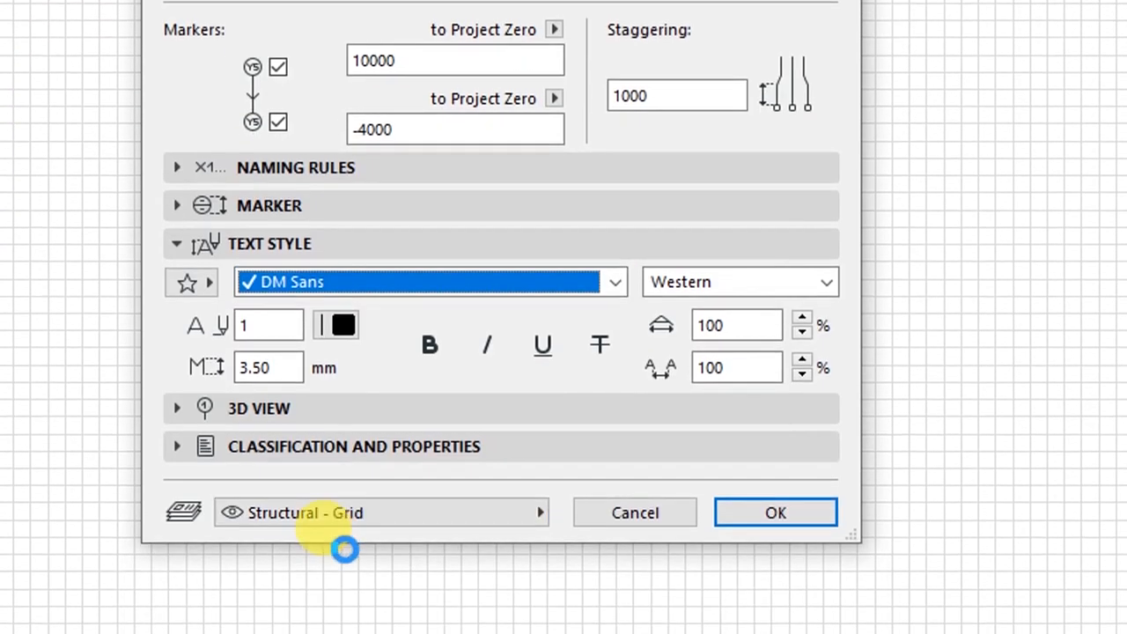
left_click(262, 327)
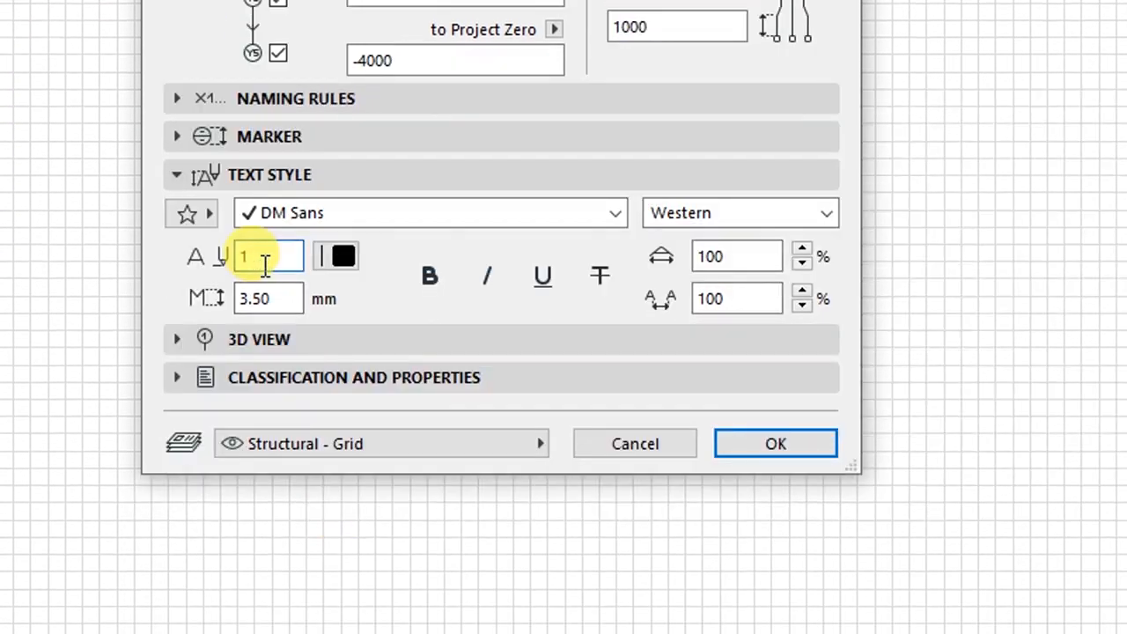
left_click(332, 256)
left_click(369, 250)
left_click(285, 300)
left_click_drag(284, 299, 197, 297)
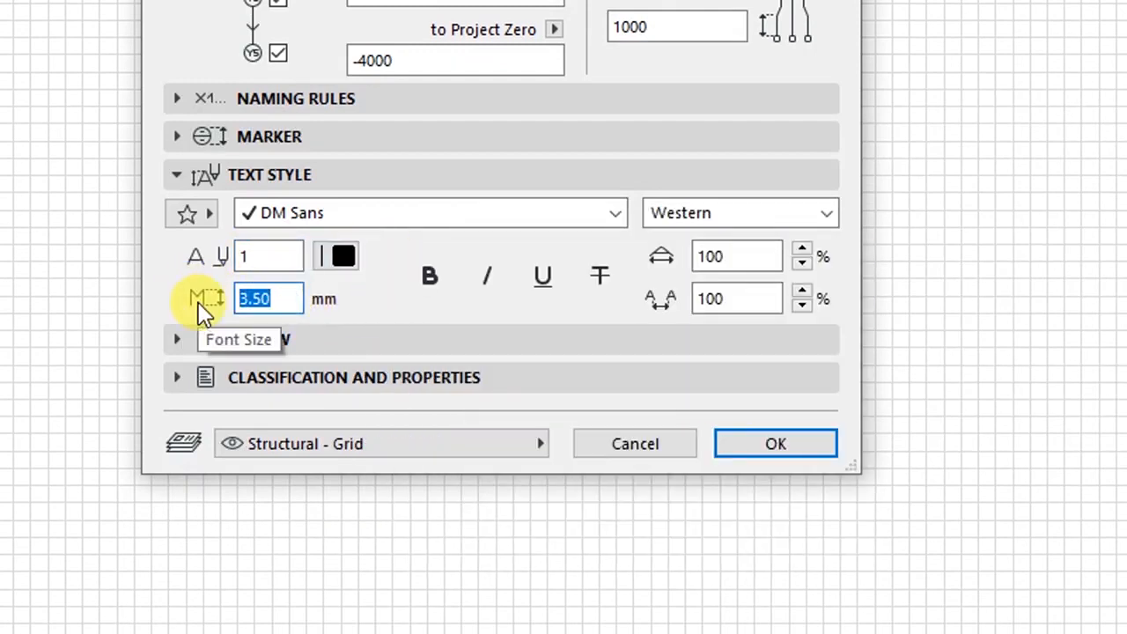
type("2.4")
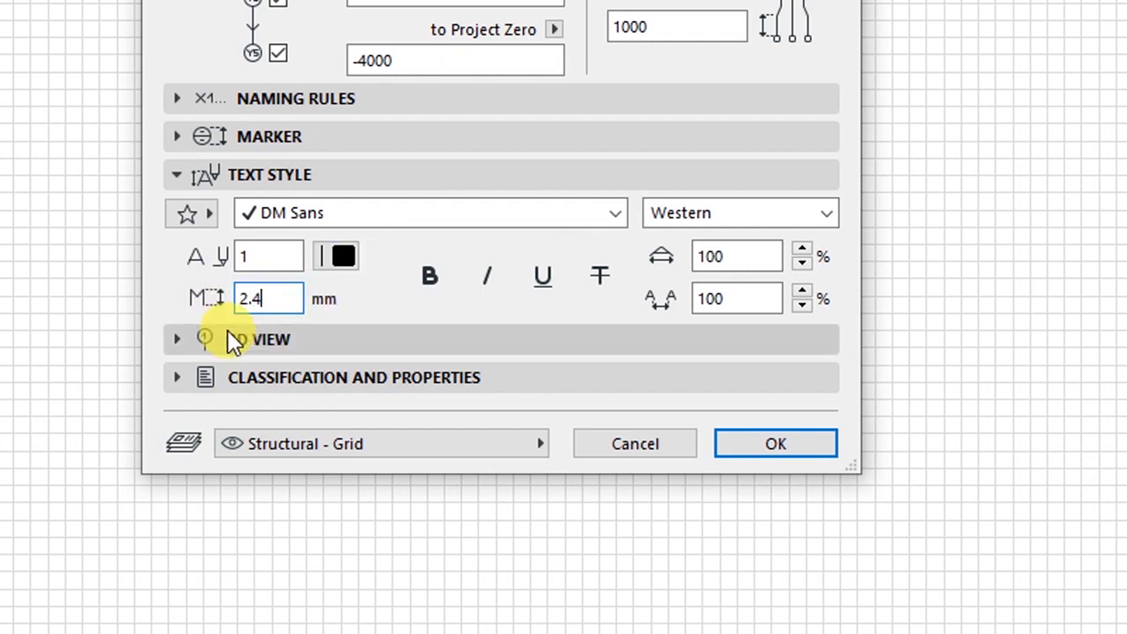
type("0")
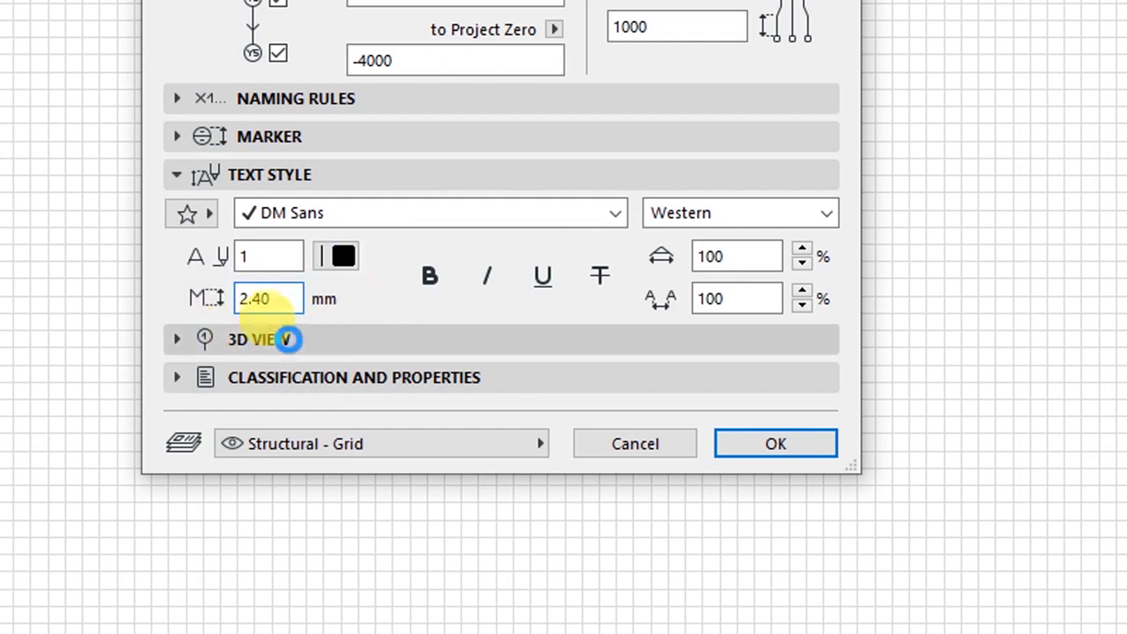
left_click(269, 181)
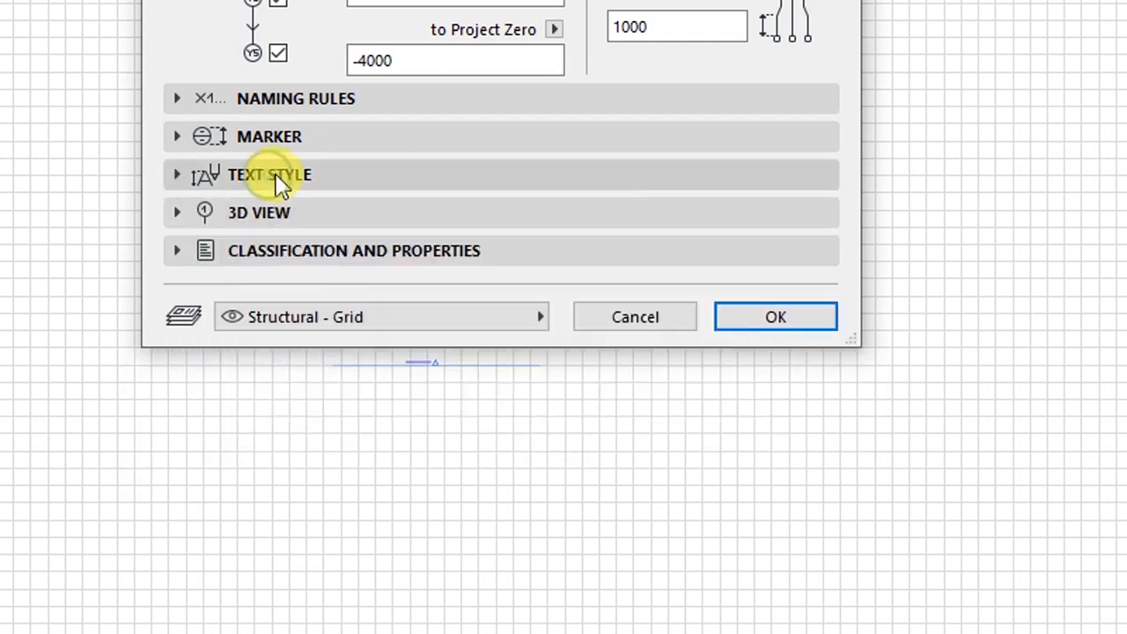
- Uncheck Display in 3D view for grids and accept the grid defaults with OK
left_click(264, 214)
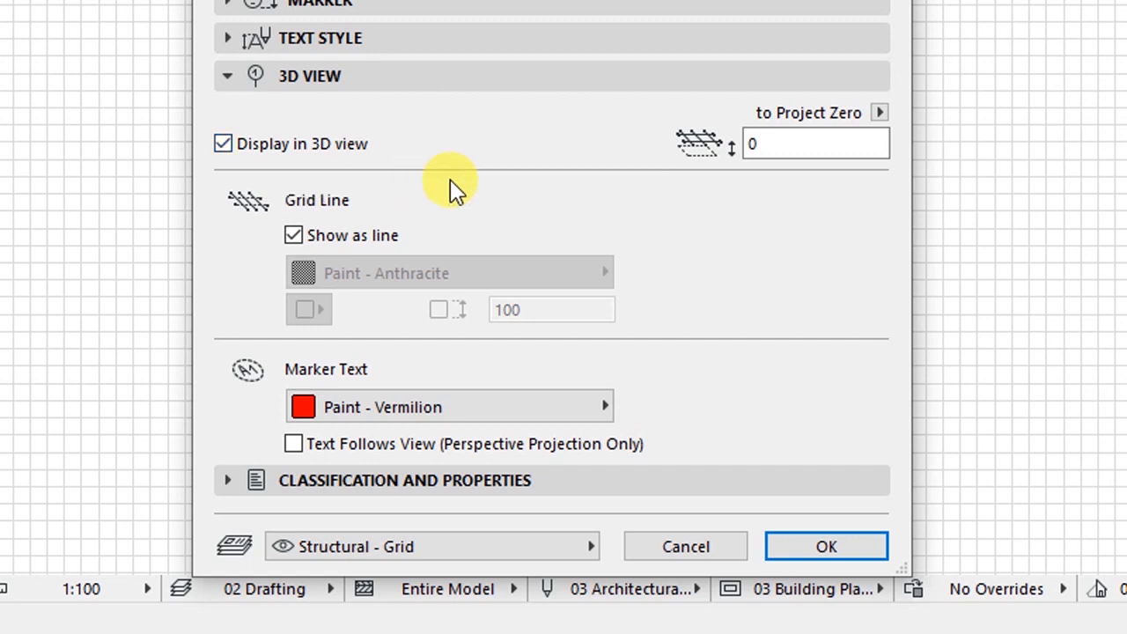
left_click(223, 145)
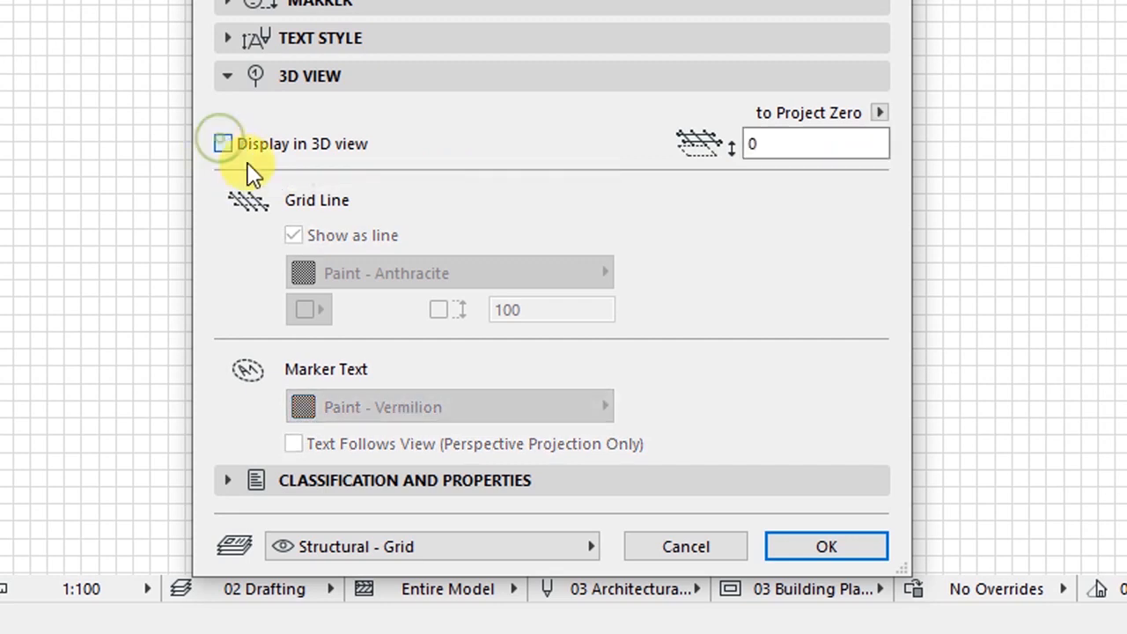
left_click(225, 148)
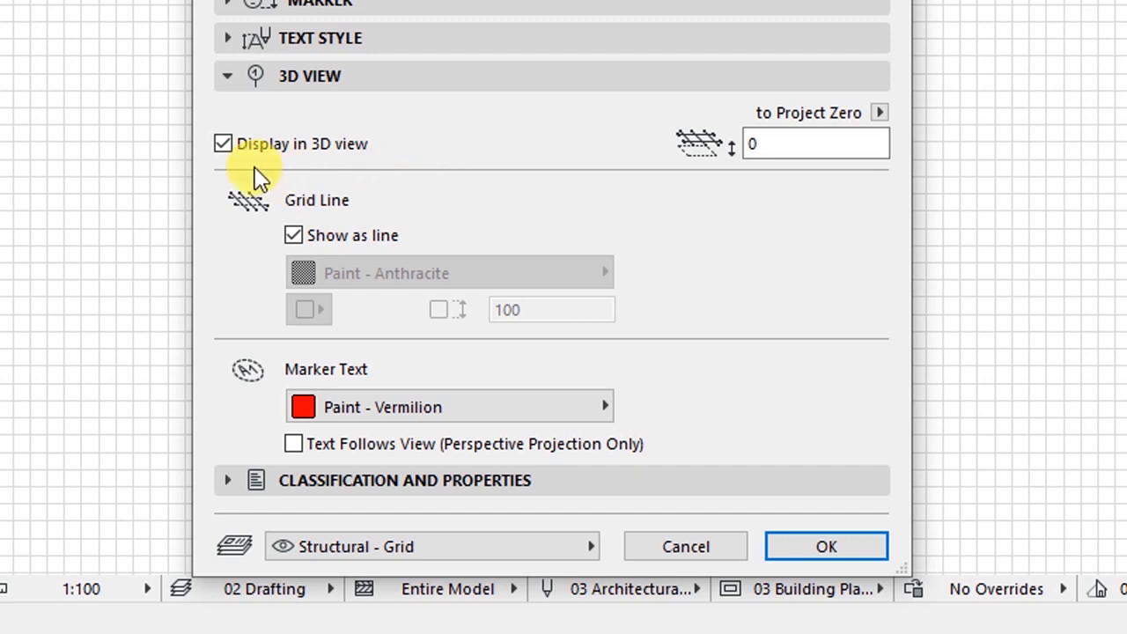
left_click(224, 144)
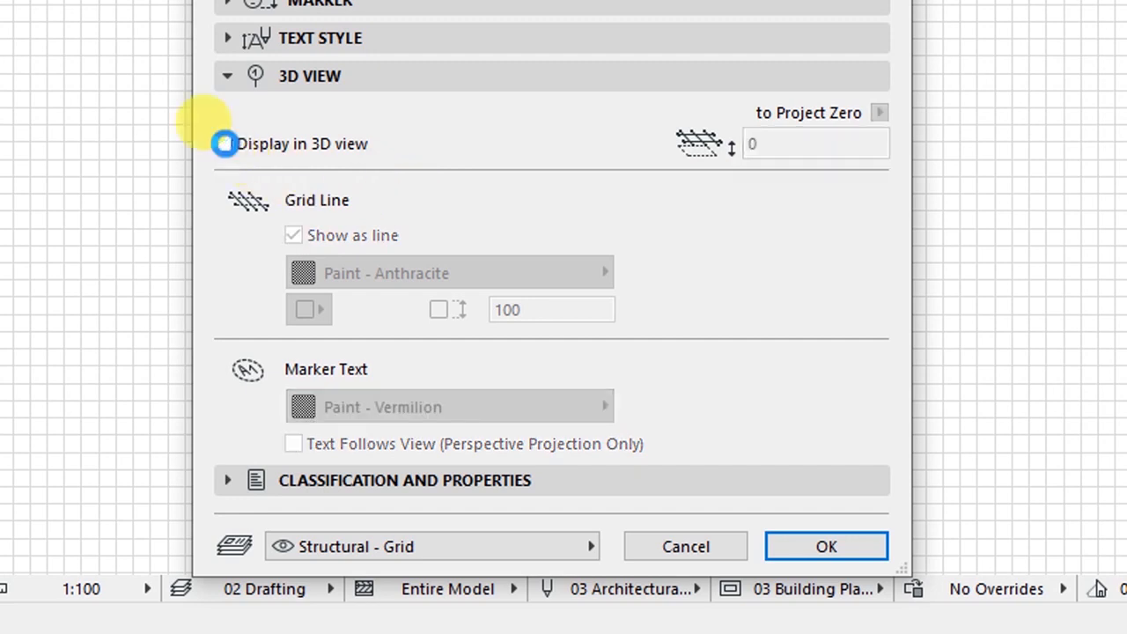
left_click(812, 551)
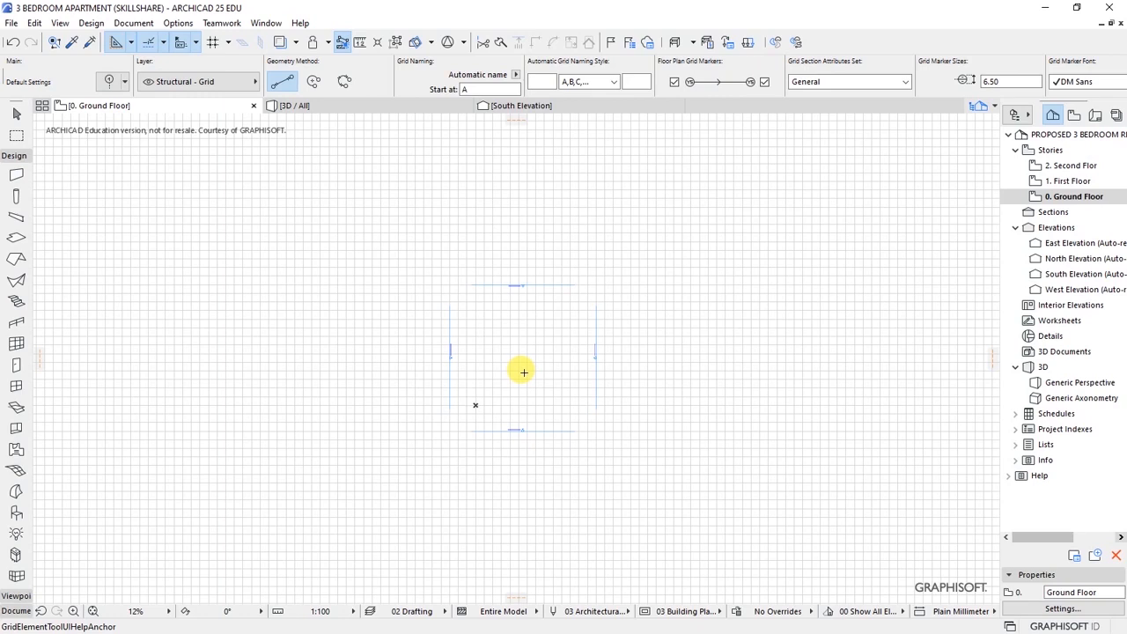
key("ctrl+s")
scroll(531, 366, "up", 5)
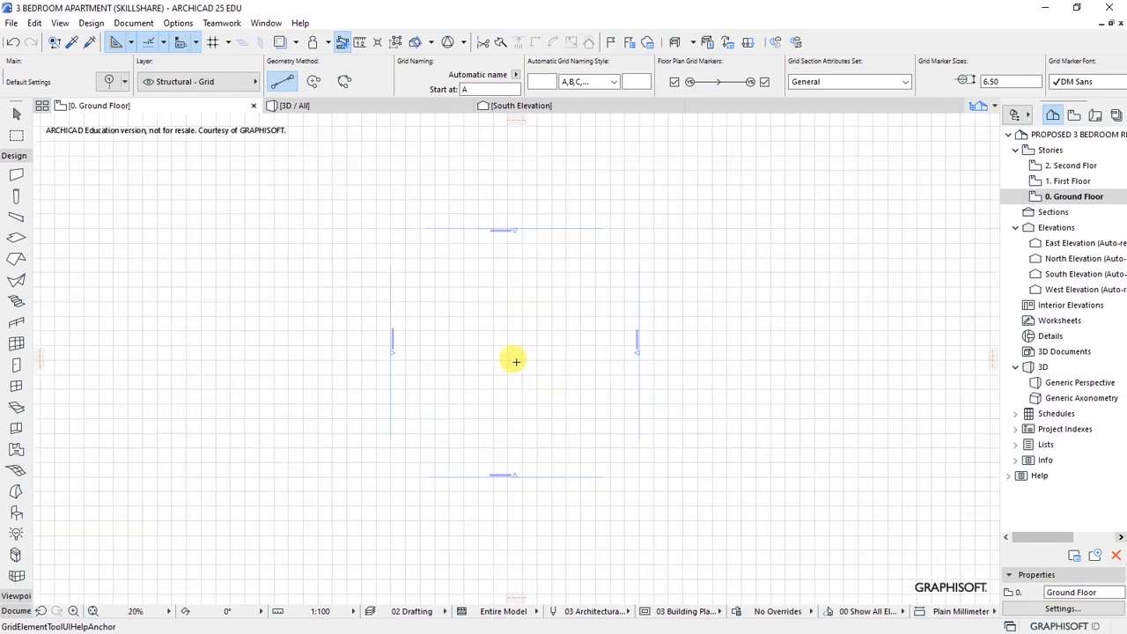
scroll(387, 269, "up", 1)
scroll(510, 327, "down", 2)
scroll(493, 324, "up", 1)
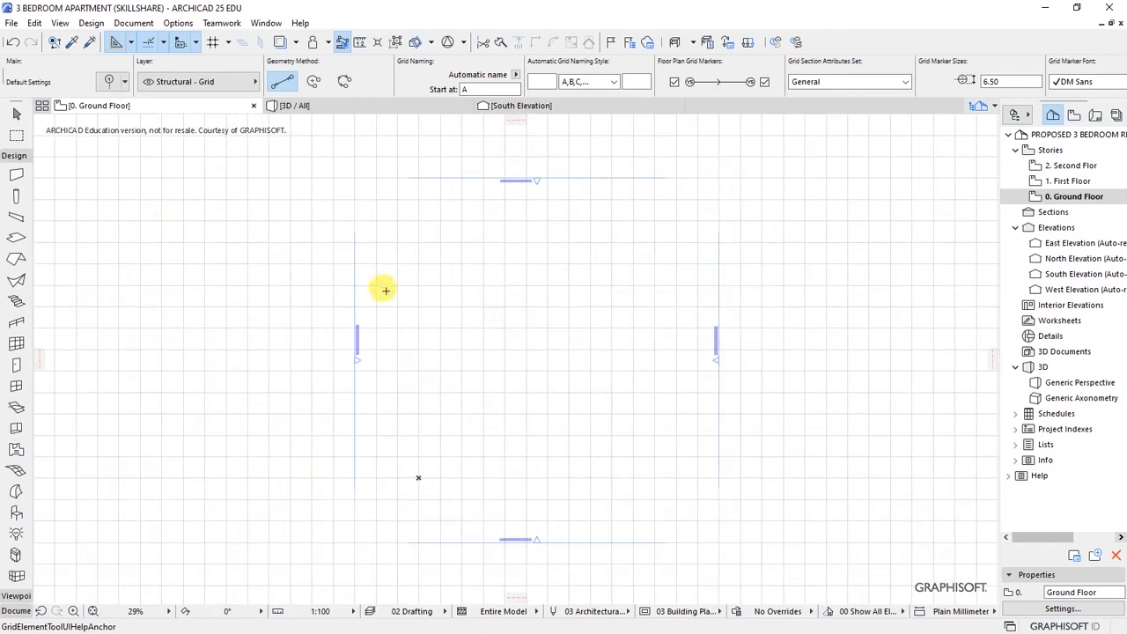
left_click(418, 230)
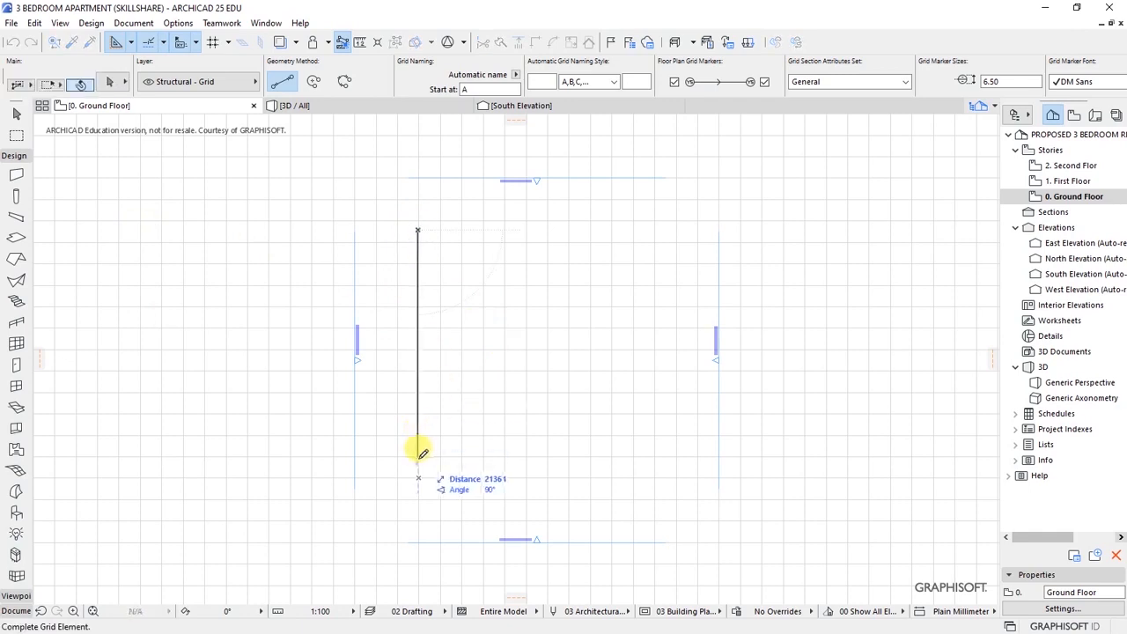
scroll(414, 464, "up", 2)
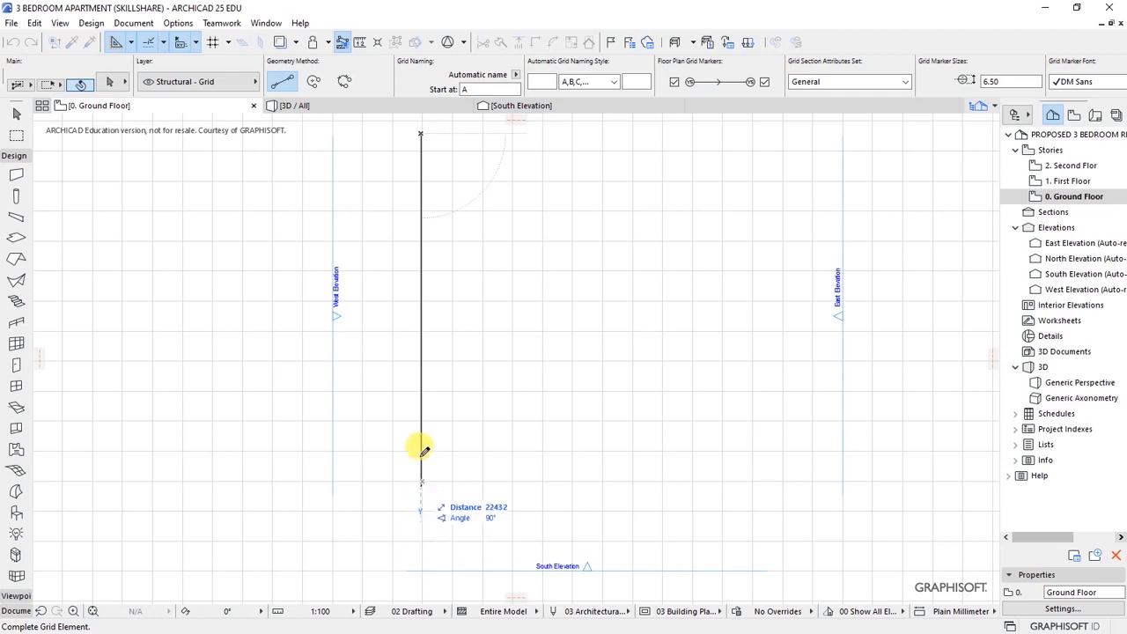
scroll(404, 467, "down", 2)
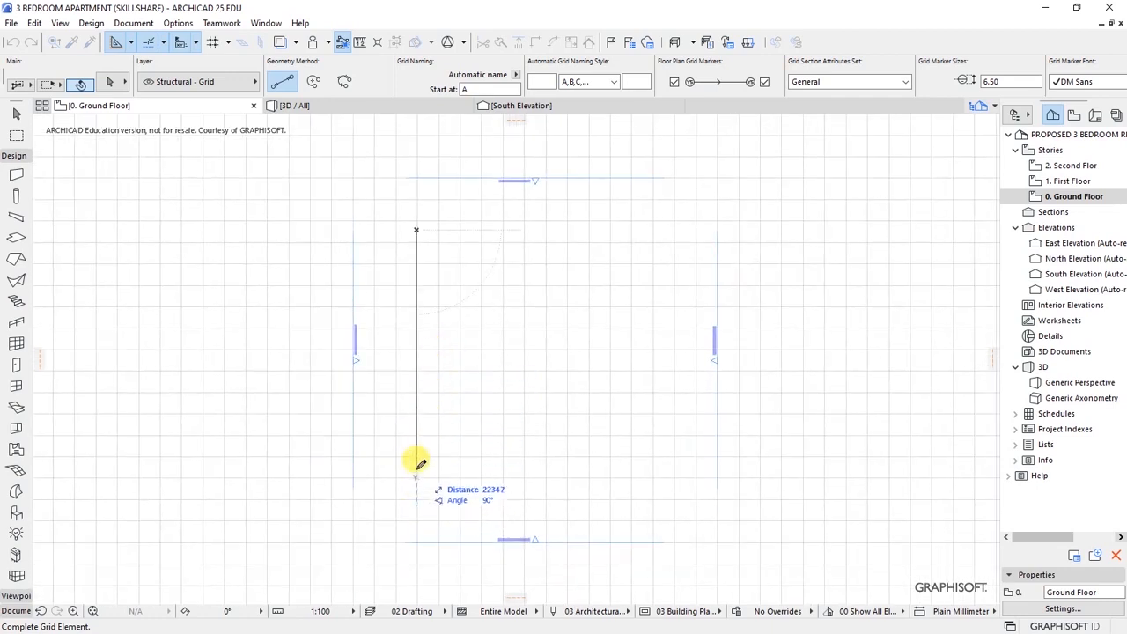
left_click(416, 473)
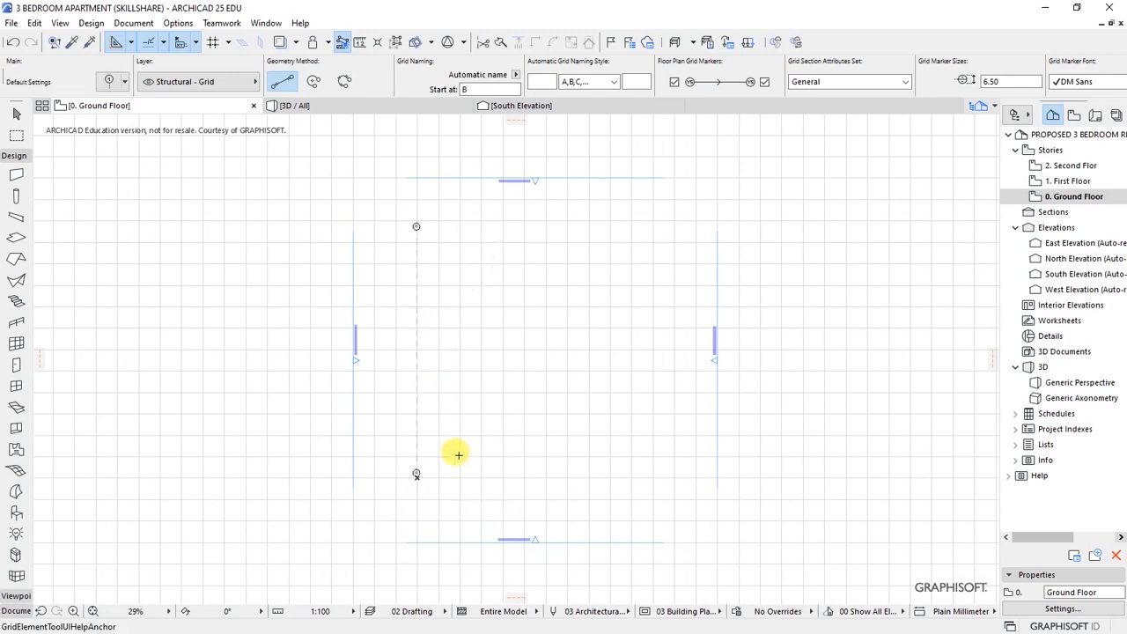
left_click(416, 395, "shift")
key("ctrl+d")
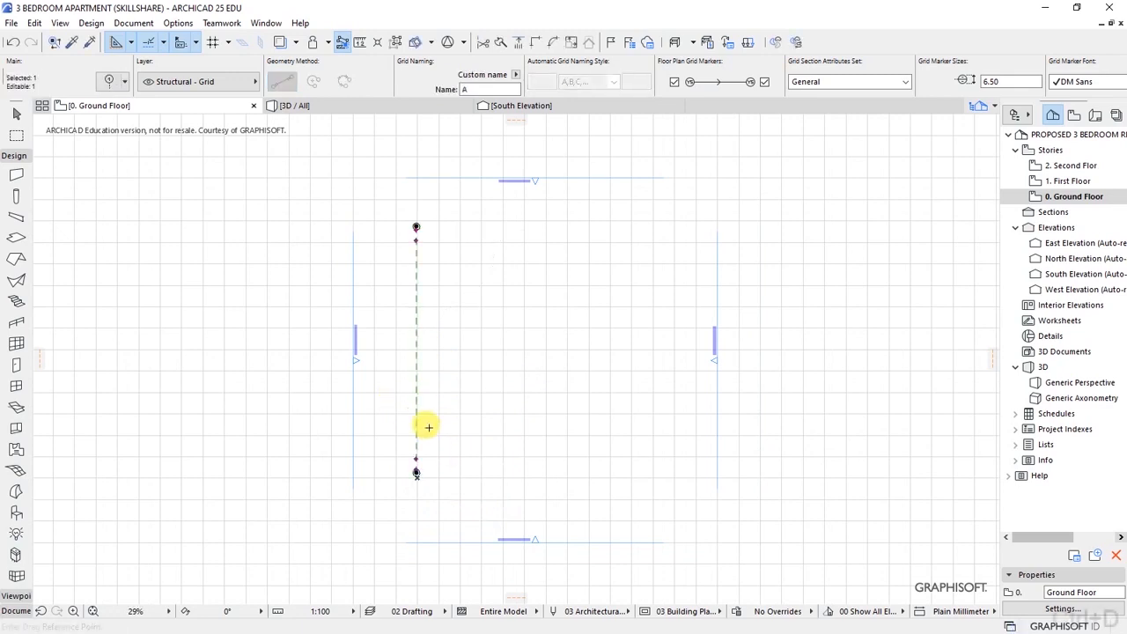
left_click(417, 427)
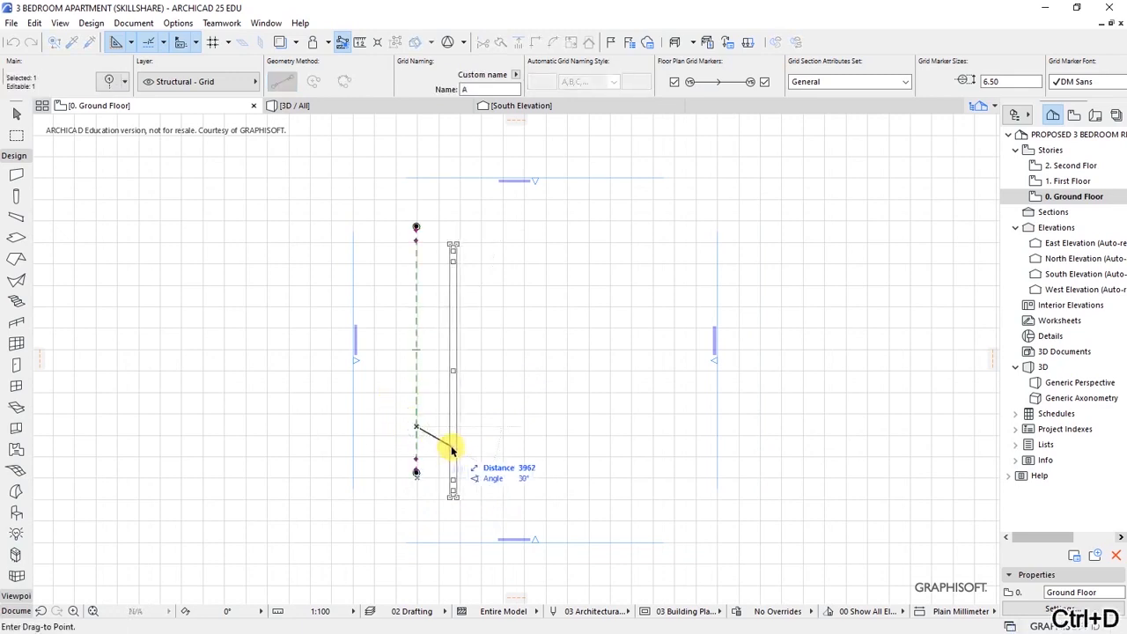
left_click(443, 446)
scroll(511, 435, "up", 2)
scroll(314, 428, "down", 1)
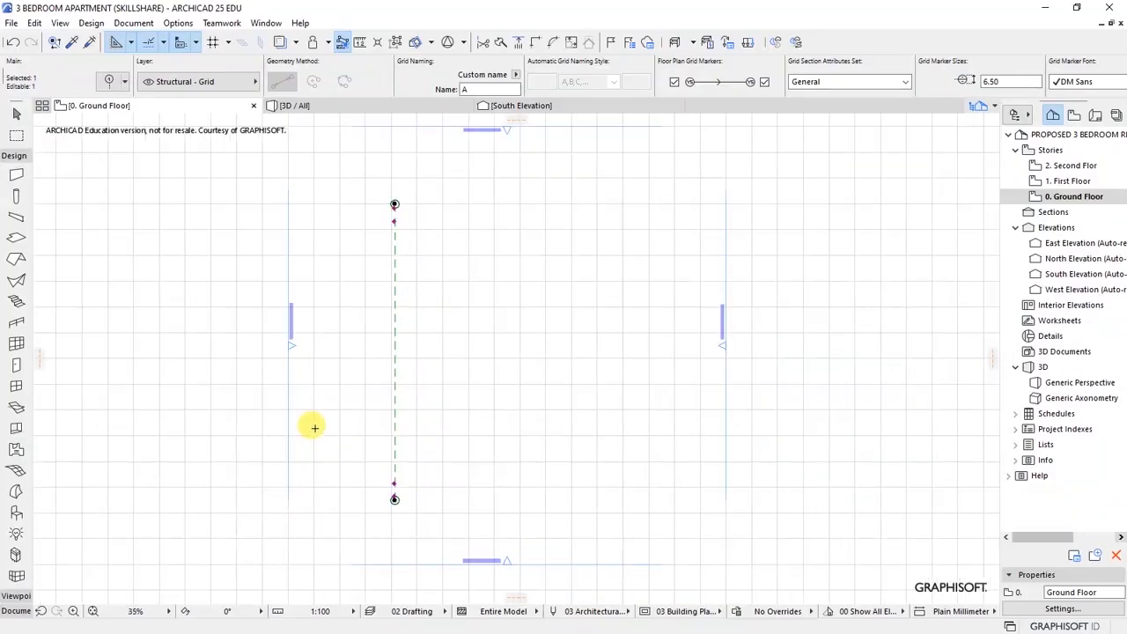
scroll(506, 329, "up", 1)
scroll(361, 440, "up", 2)
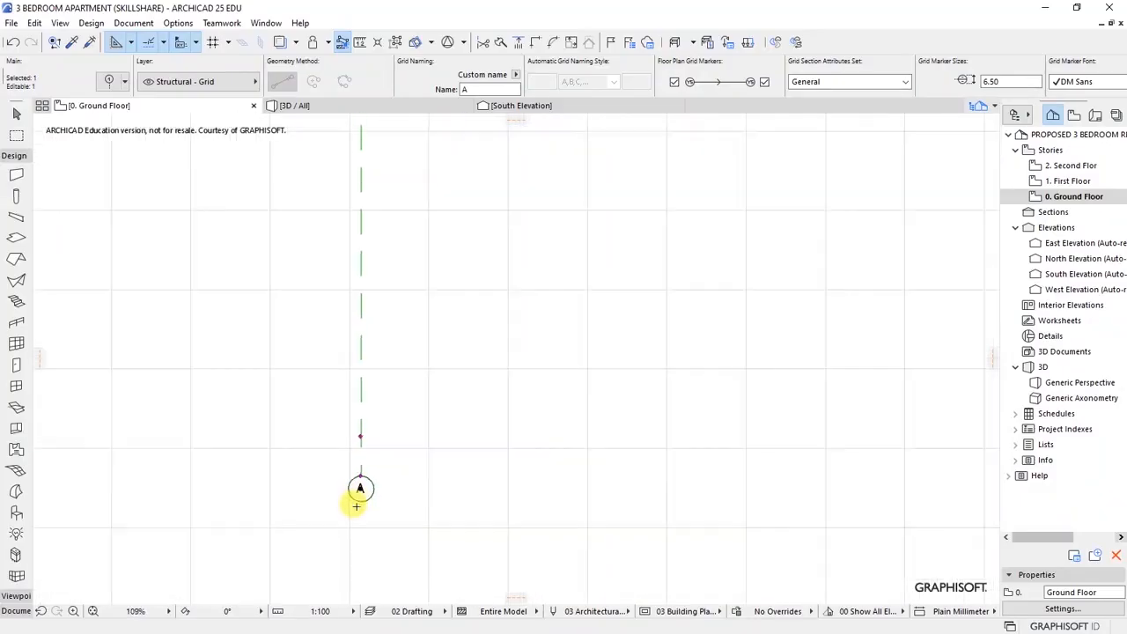
scroll(343, 396, "down", 1)
scroll(308, 352, "down", 2)
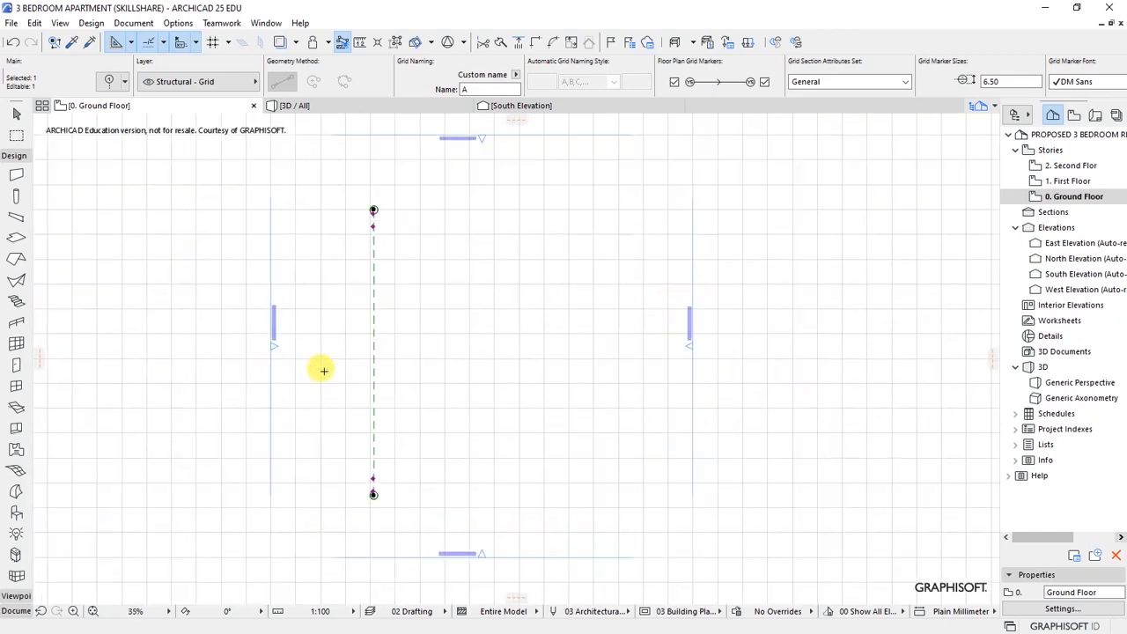
scroll(317, 322, "up", 1)
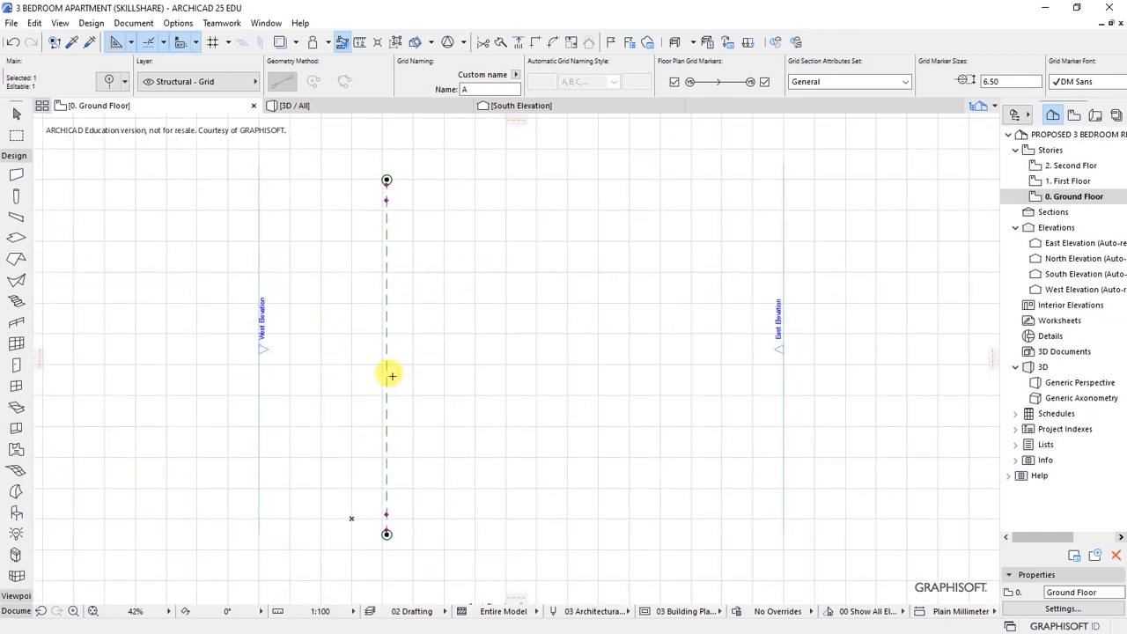
key("Escape")
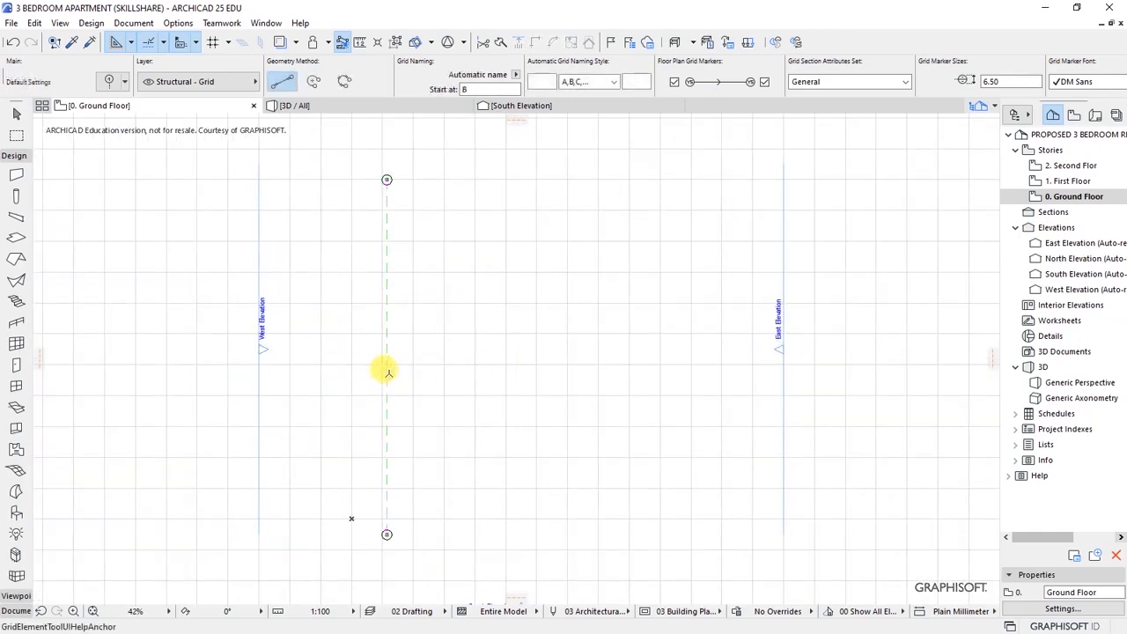
left_click(389, 380, "shift")
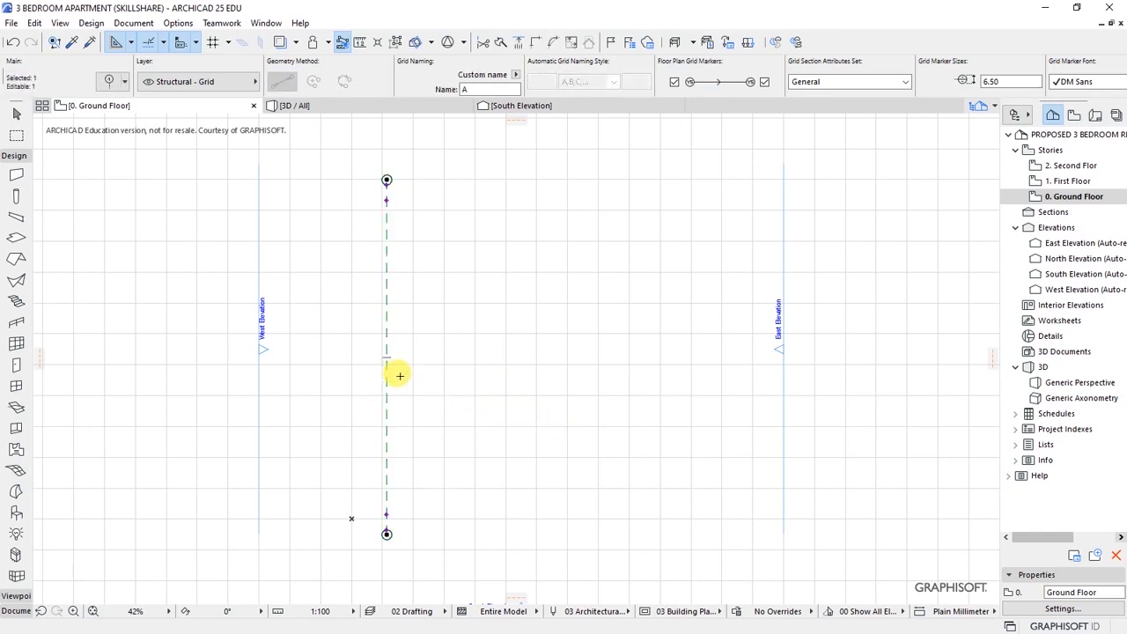
- Start Drag Multiple Copies on grid line A and pick its reference point
right_click(393, 370)
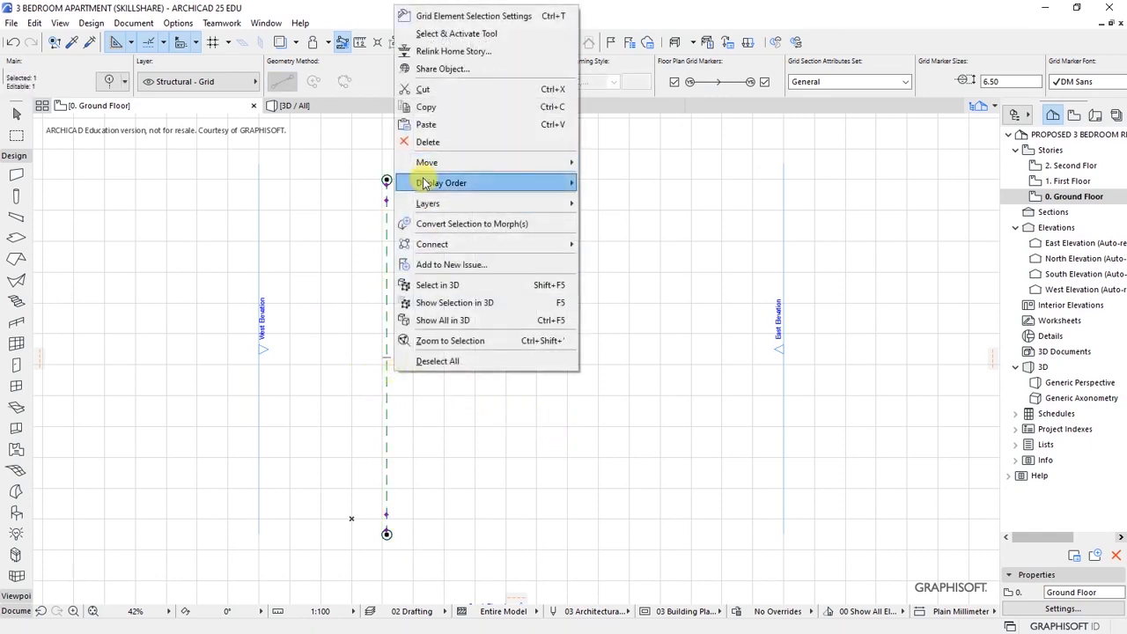
mouse_move(425, 165)
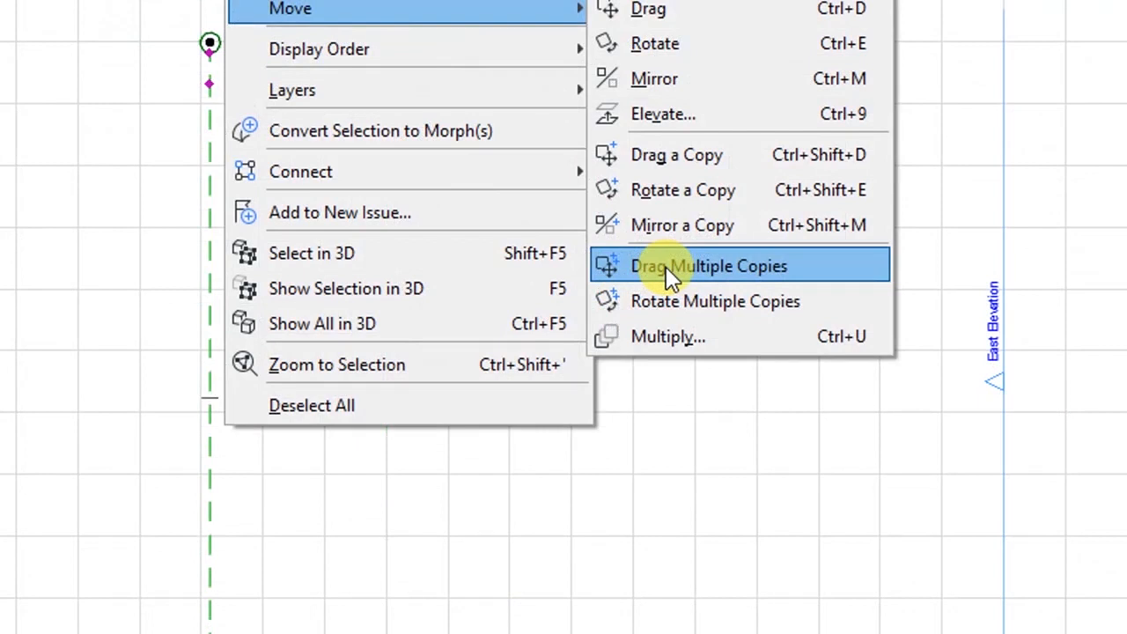
left_click(665, 266)
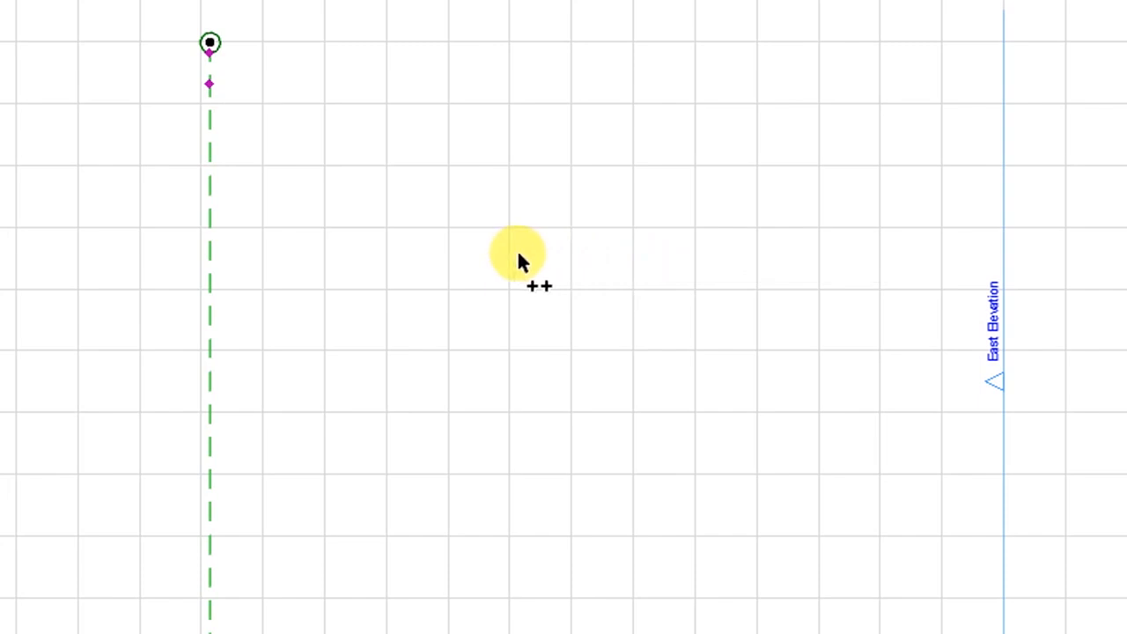
scroll(331, 89, "up", 2)
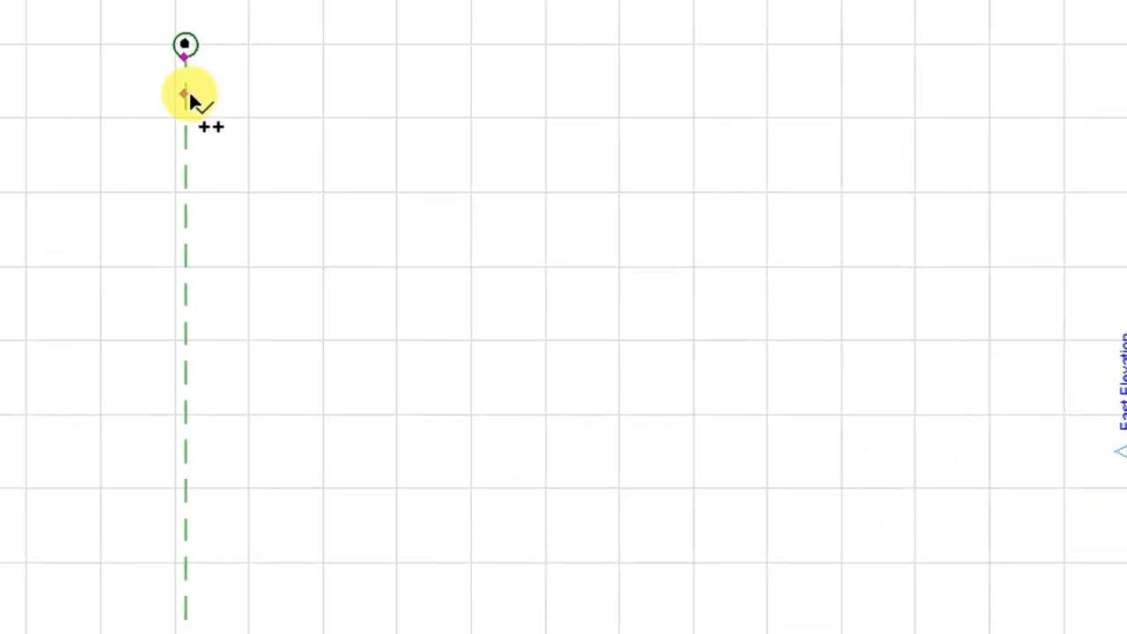
left_click(183, 95)
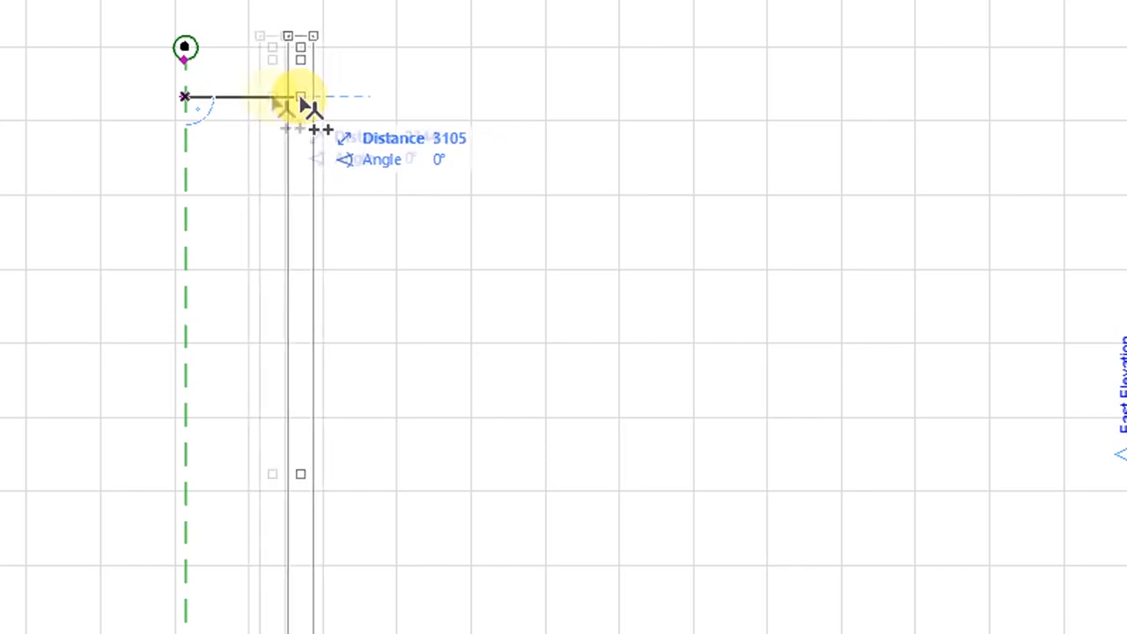
- Place seven copies of grid line A at intervals to the right
left_click(360, 100)
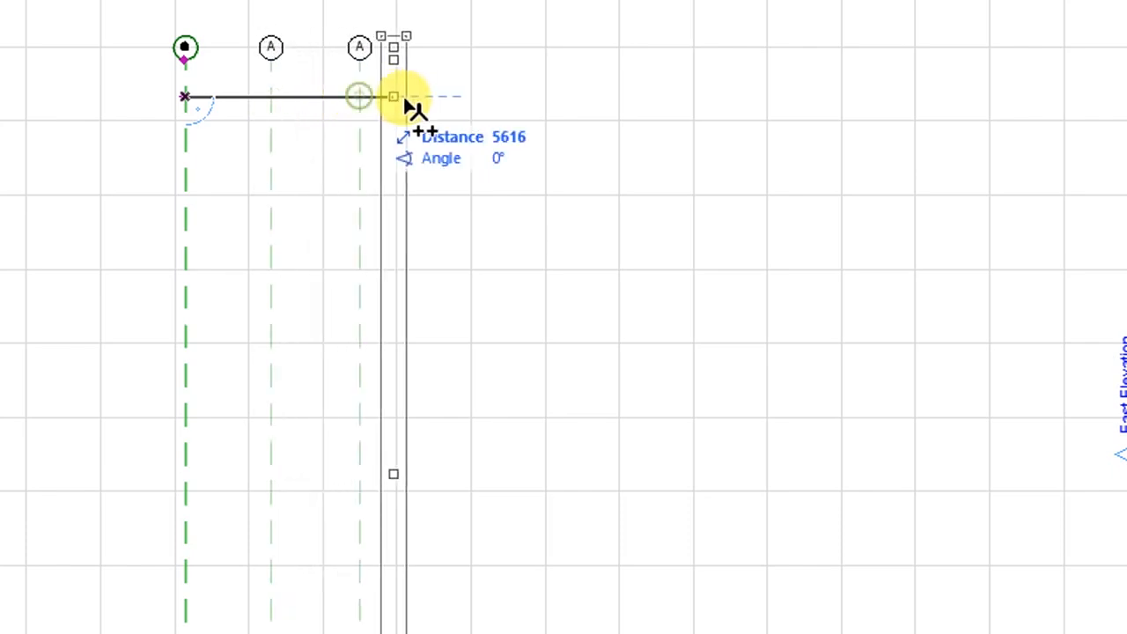
left_click(451, 99)
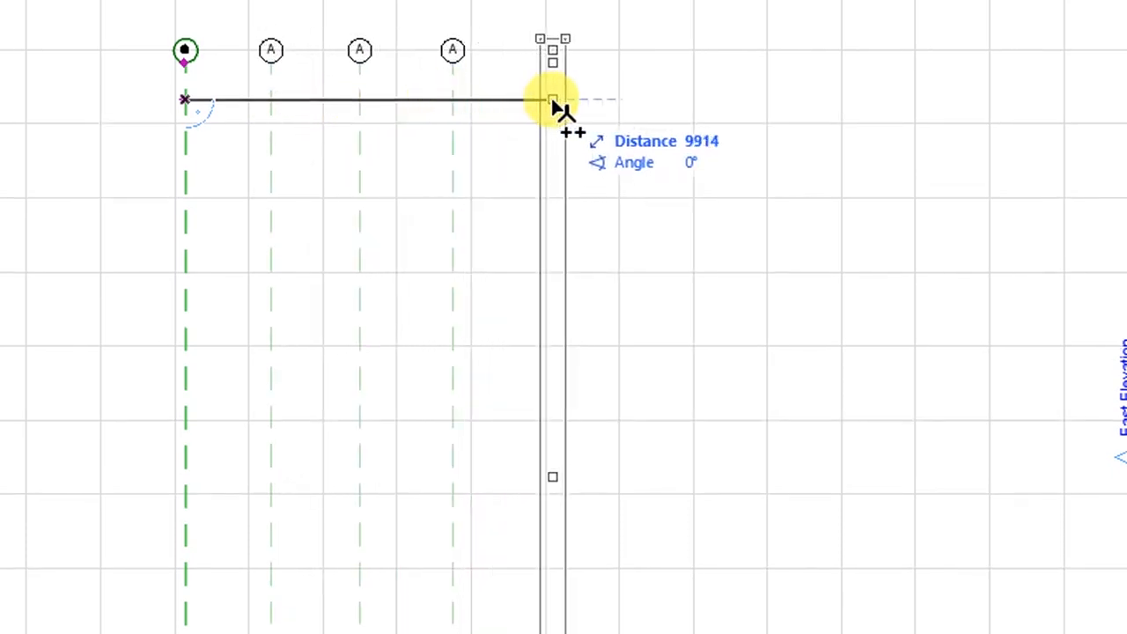
left_click(552, 99)
left_click(658, 100)
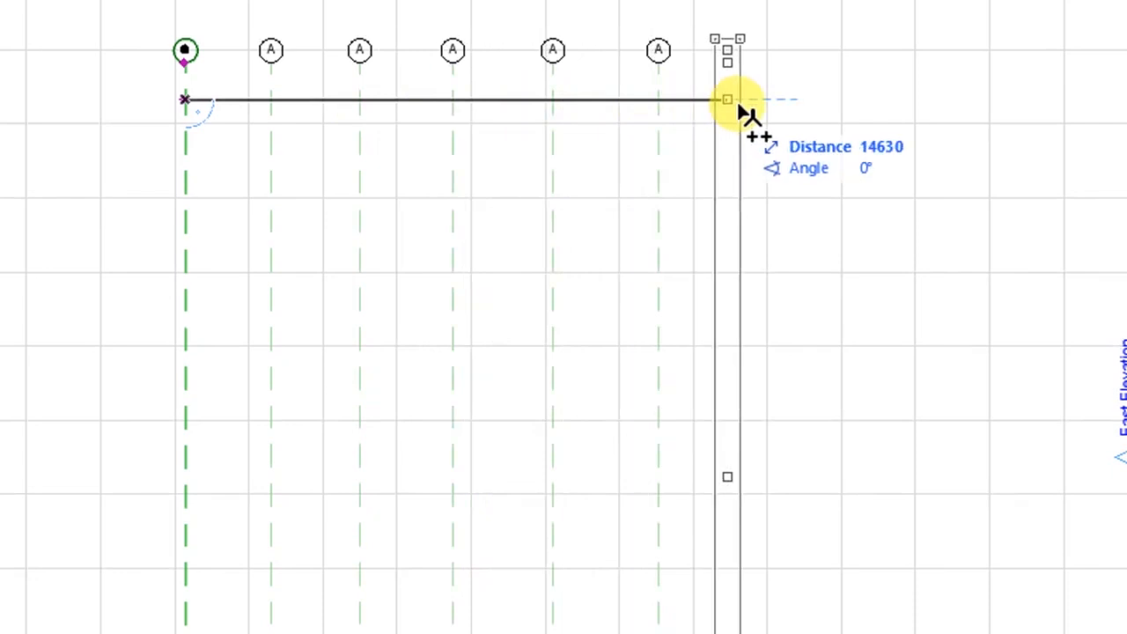
left_click(763, 99)
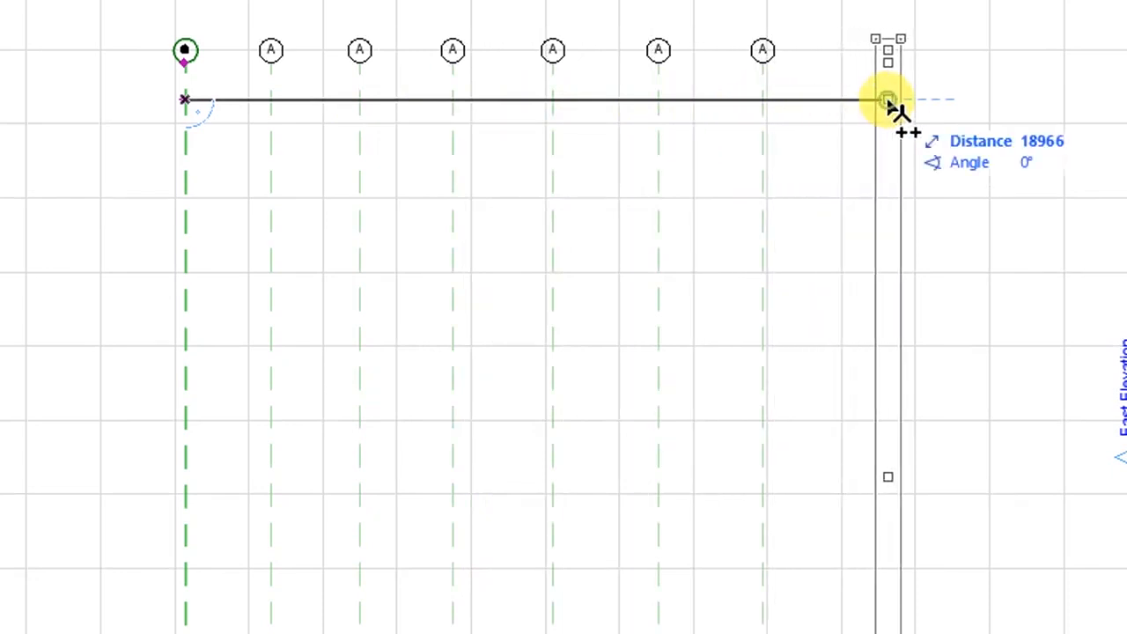
left_click(889, 102)
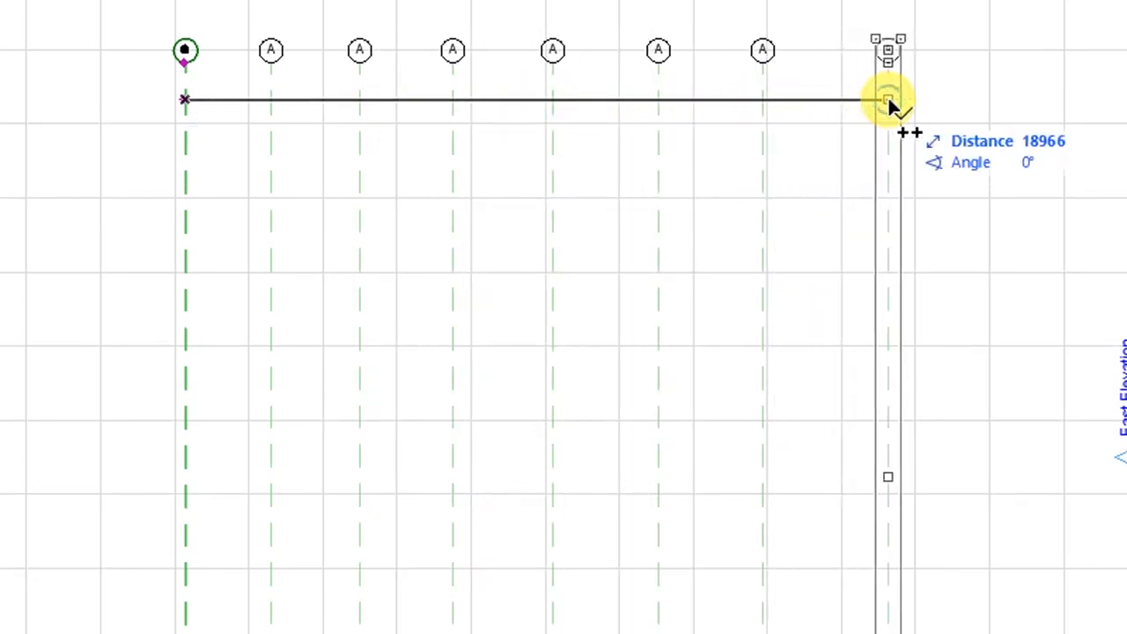
left_click(891, 100)
scroll(551, 140, "down", 5)
scroll(572, 229, "up", 2)
scroll(417, 262, "down", 1)
scroll(420, 252, "up", 3)
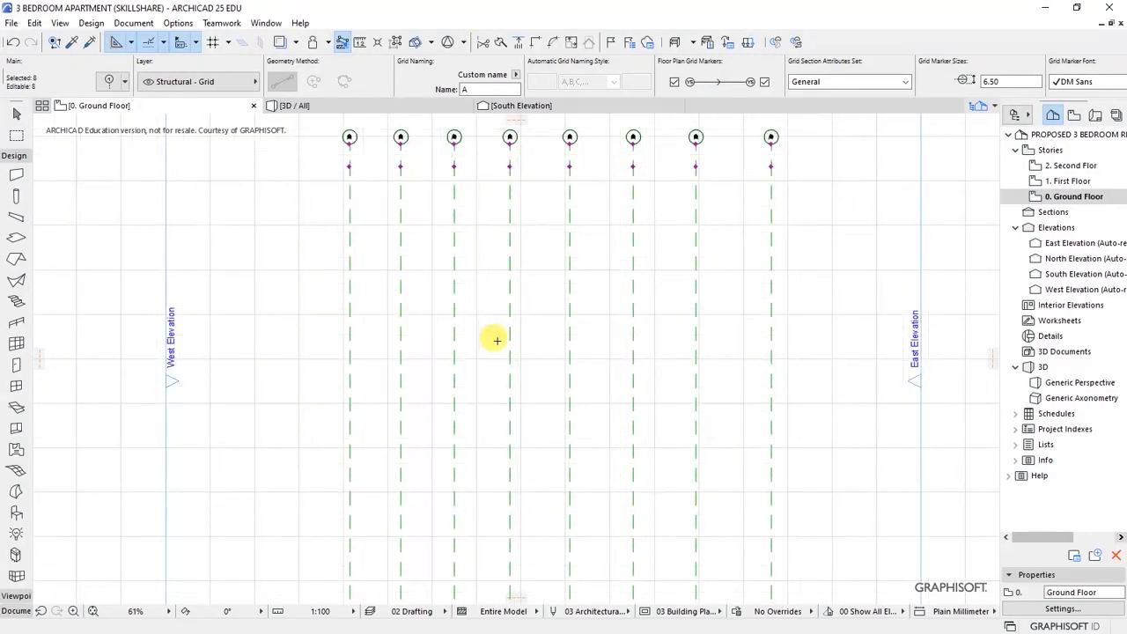
scroll(495, 337, "down", 1)
scroll(502, 171, "up", 3)
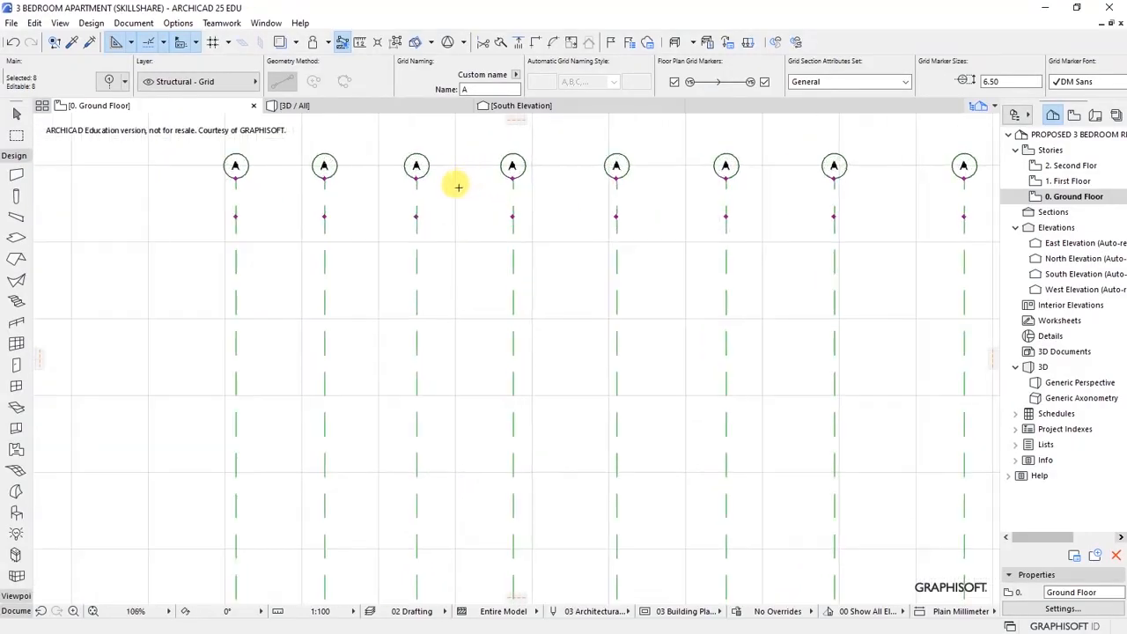
scroll(455, 184, "down", 3)
- Draw horizontal grid line B across the eight vertical lines and select it
key("Escape")
left_click(244, 229)
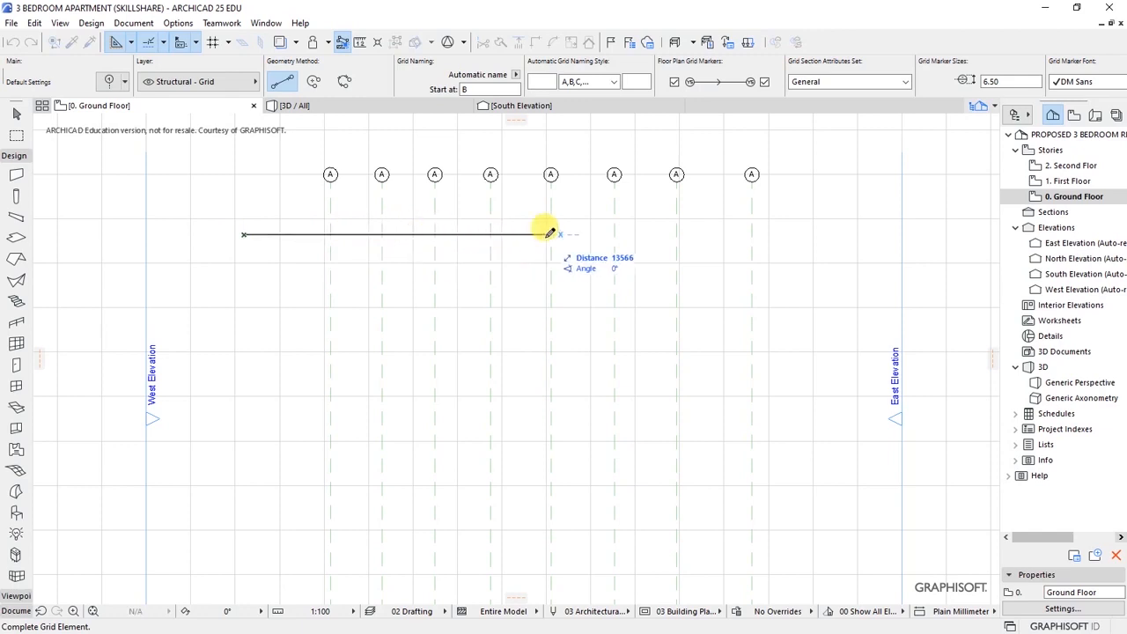
left_click(817, 232)
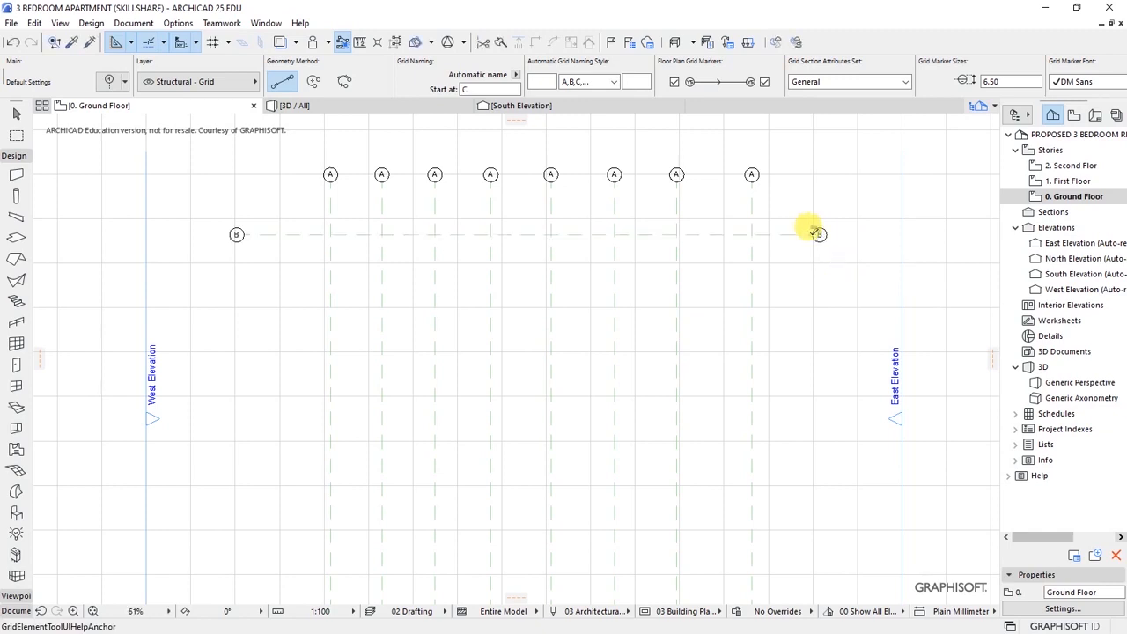
scroll(436, 204, "down", 1)
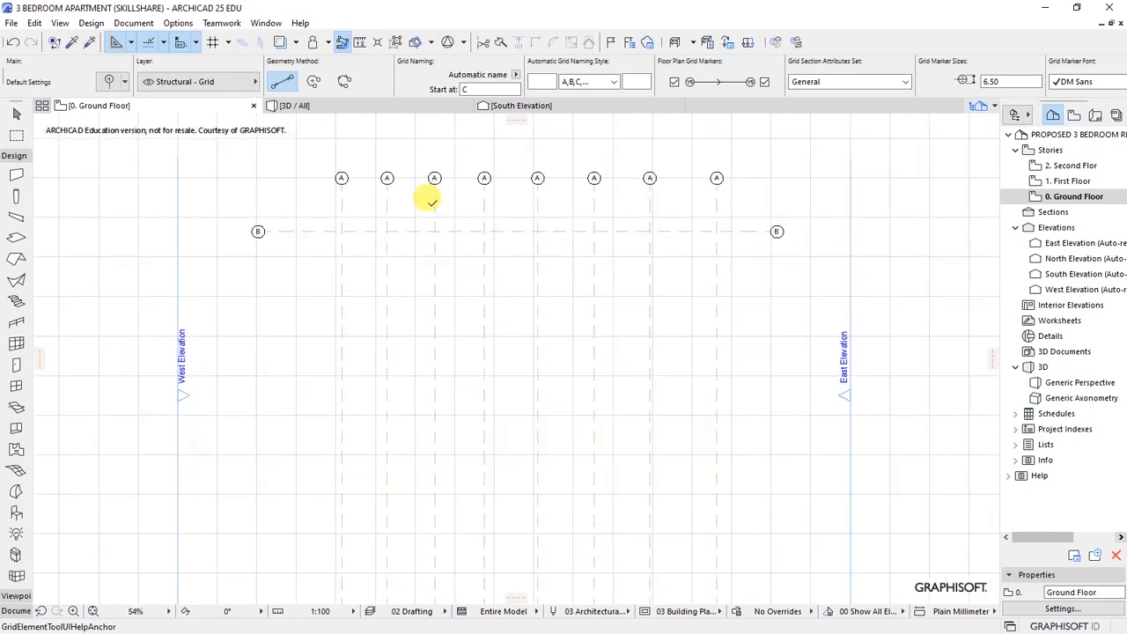
left_click(710, 230)
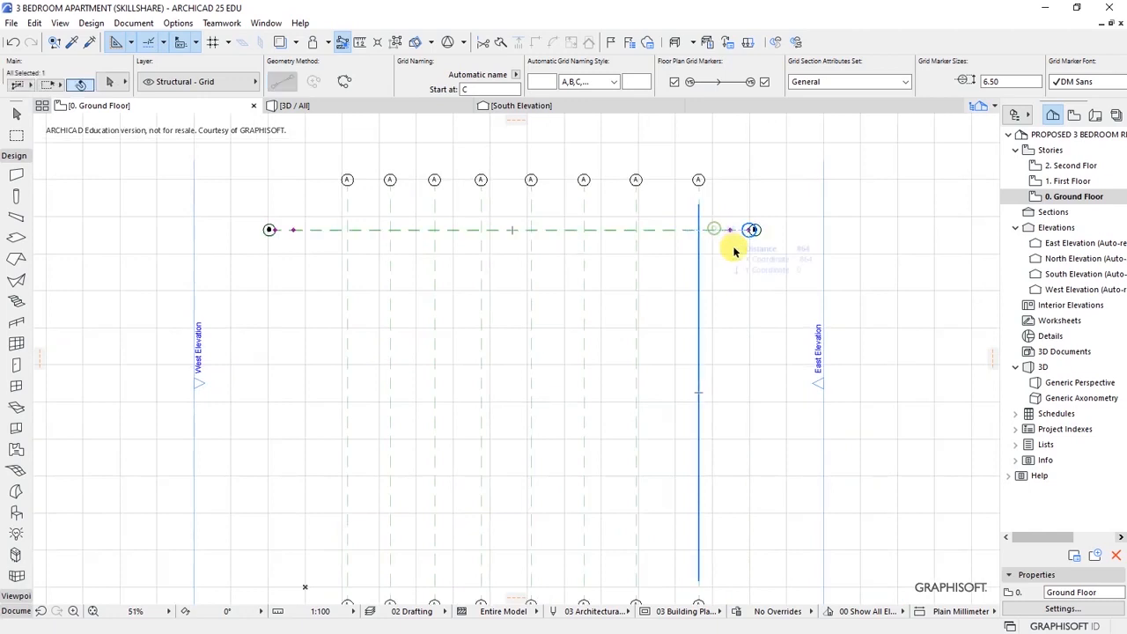
right_click(709, 251)
mouse_move(732, 408)
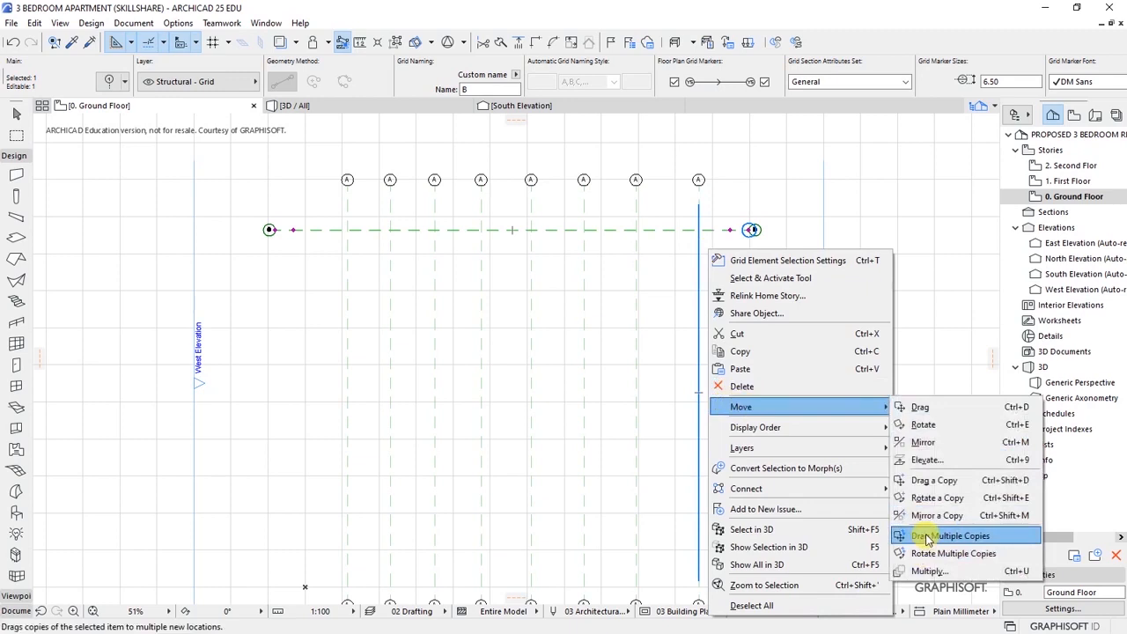
- Drag eight copies of grid line B downward, making nine horizontal grid lines
left_click(926, 539)
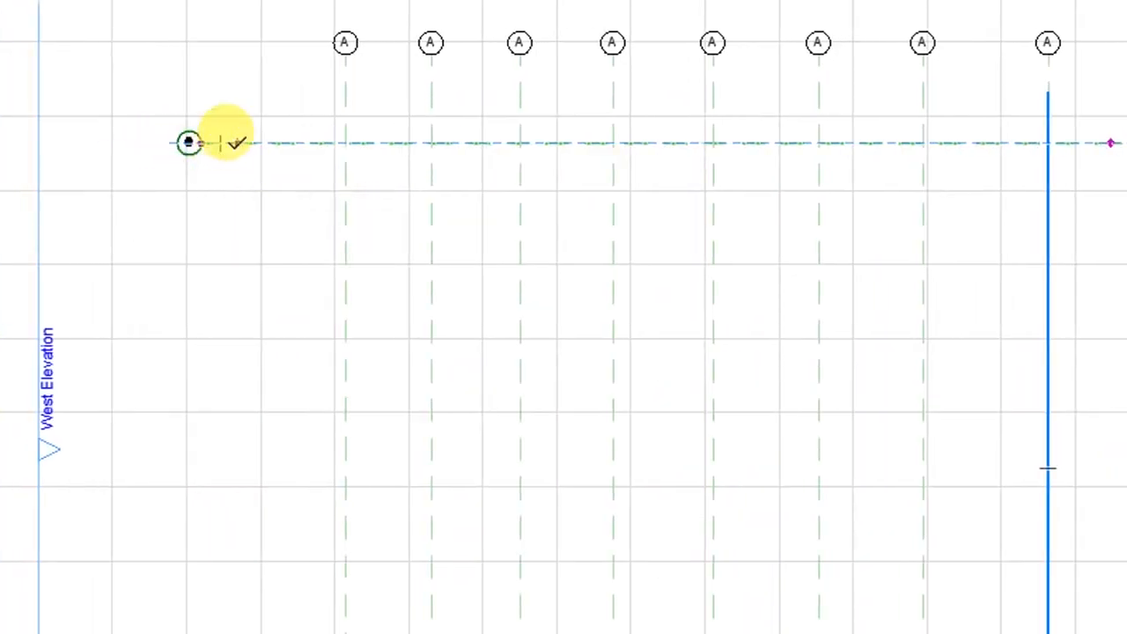
left_click(238, 143)
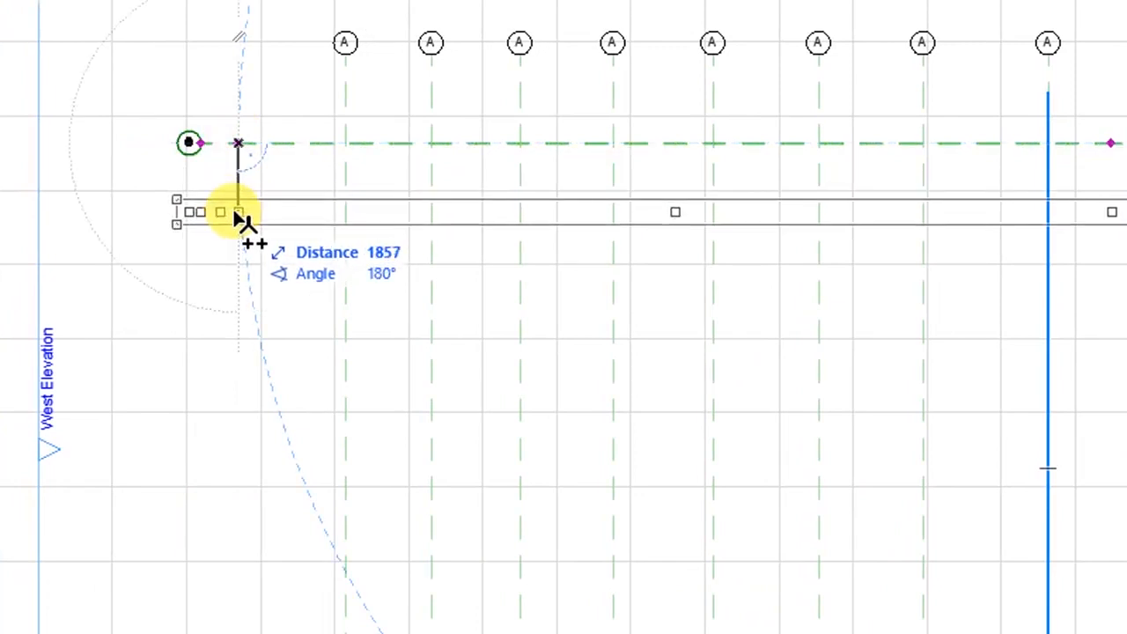
left_click(237, 204)
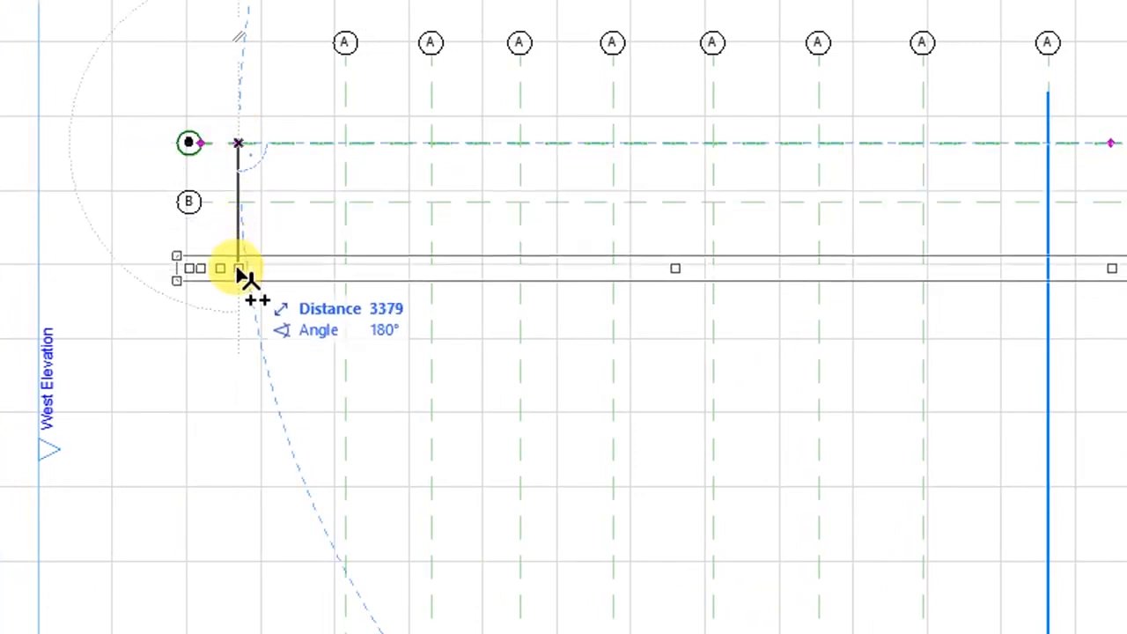
left_click(238, 268)
left_click(239, 331)
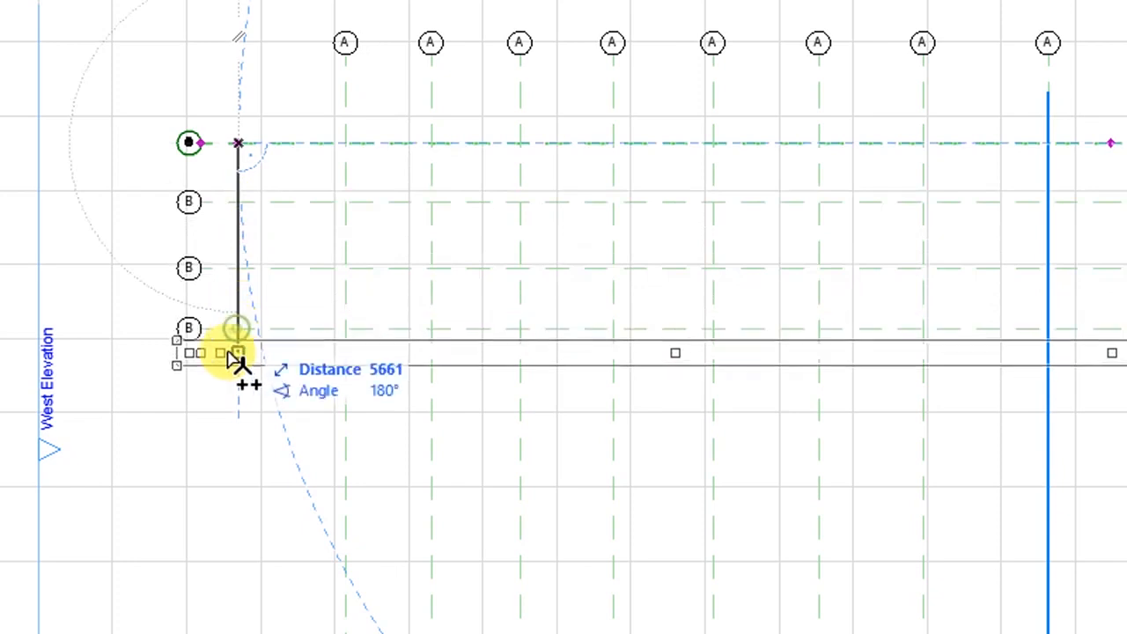
left_click(241, 392)
left_click(245, 466)
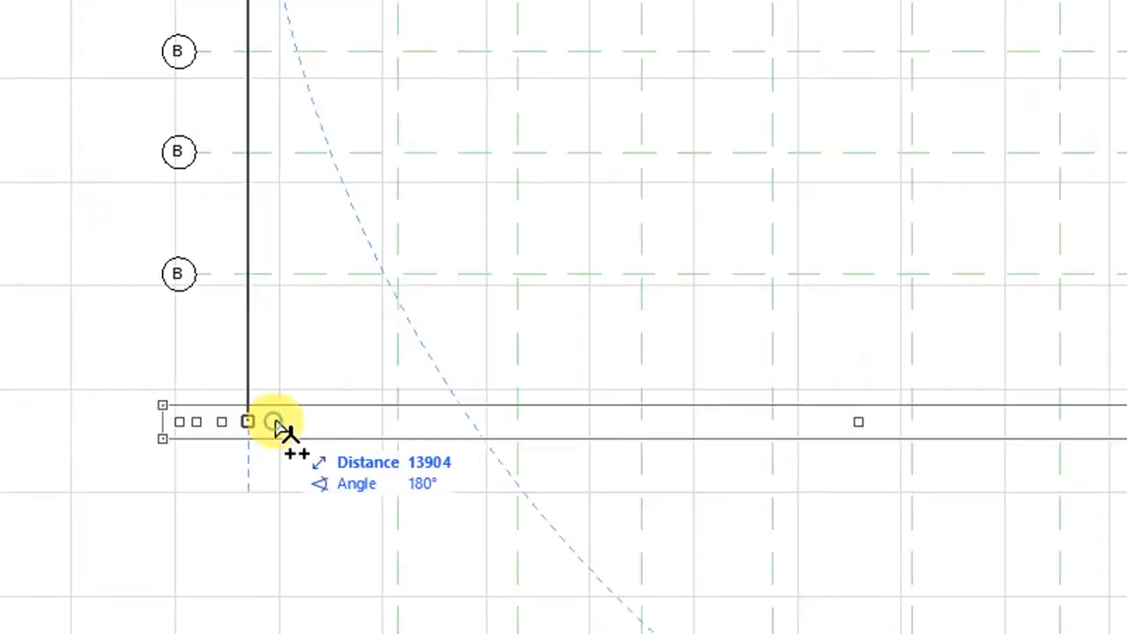
left_click(280, 421)
scroll(274, 546, "down", 2)
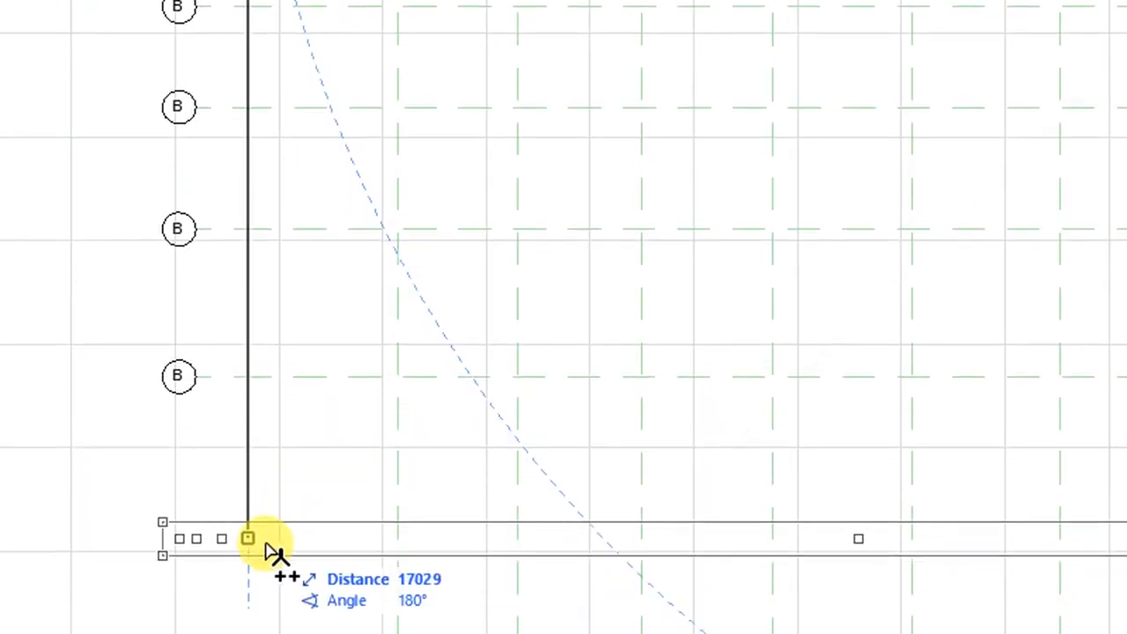
left_click(302, 533)
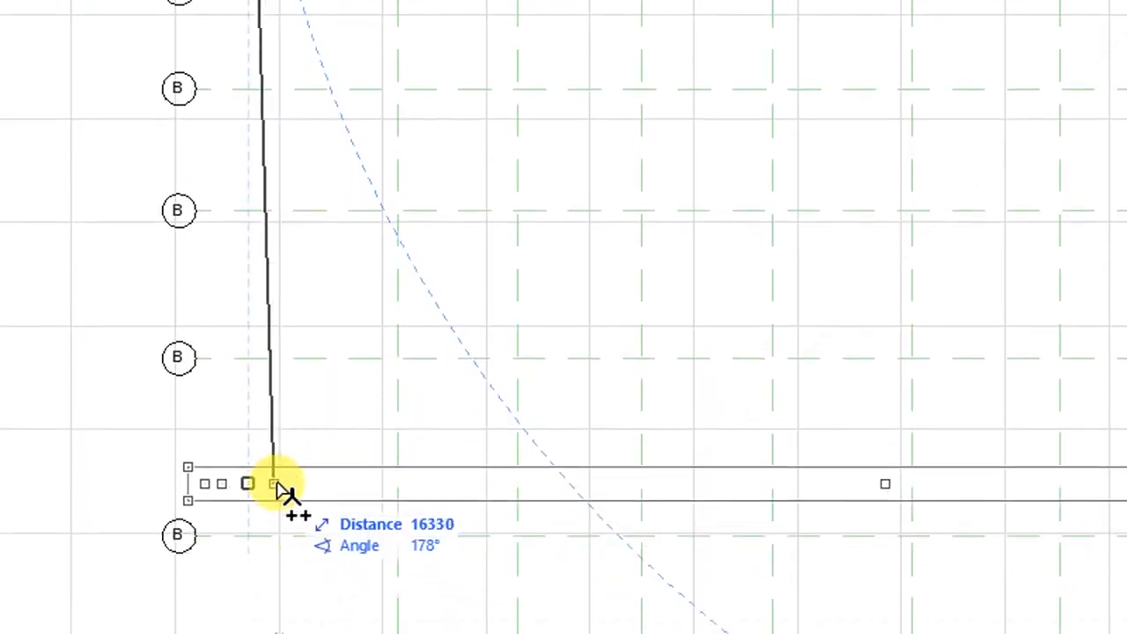
key("Escape")
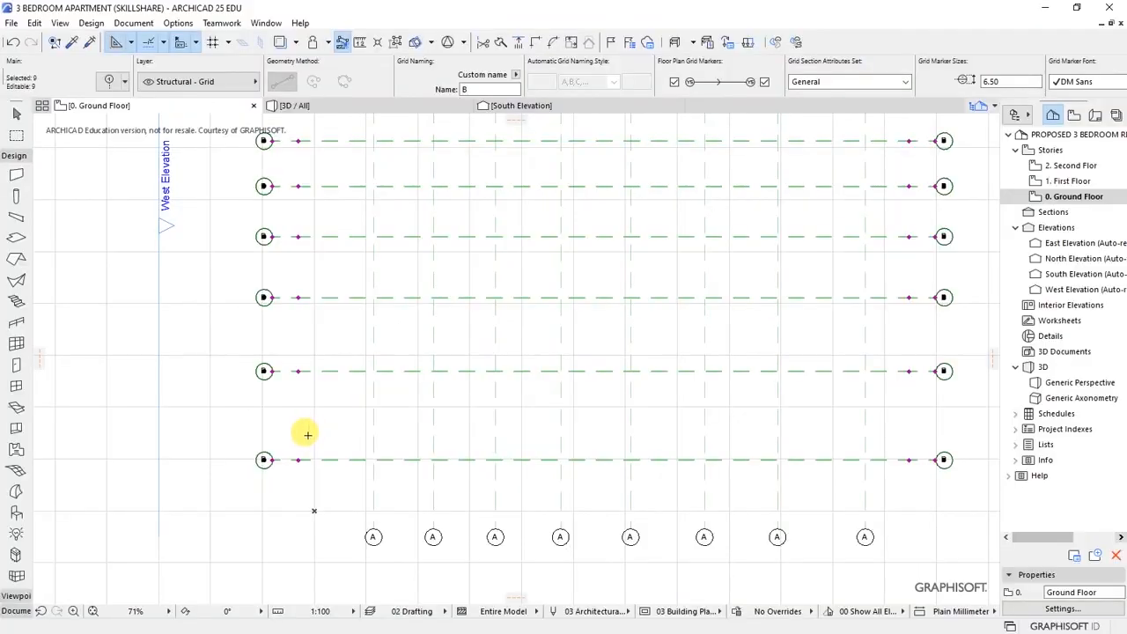
scroll(272, 487, "down", 3)
scroll(308, 243, "up", 1)
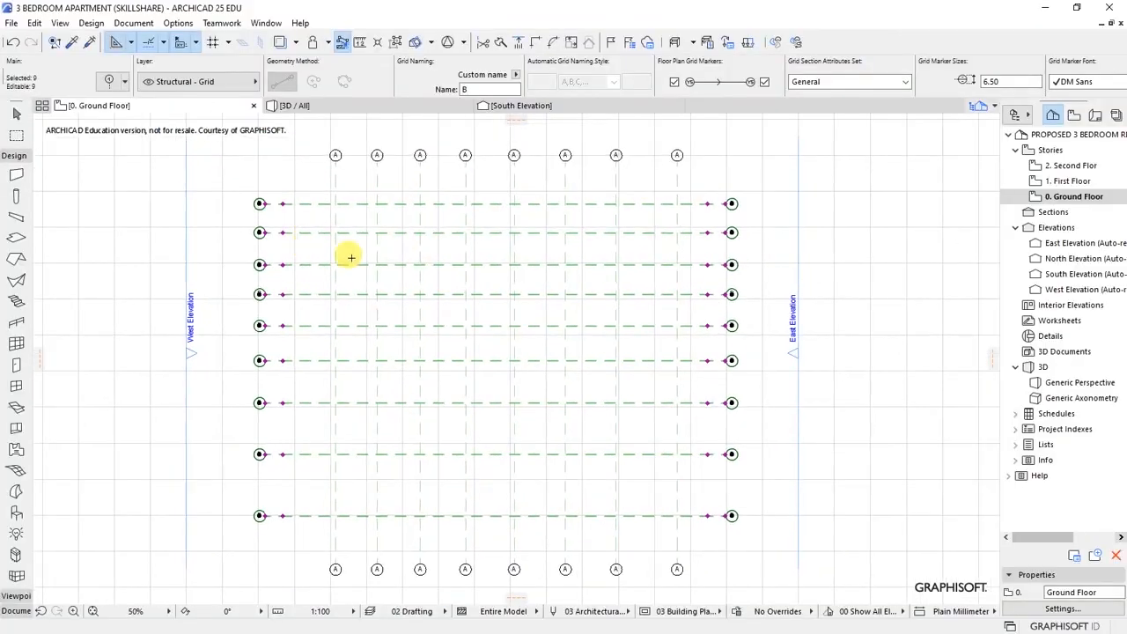
key("Escape")
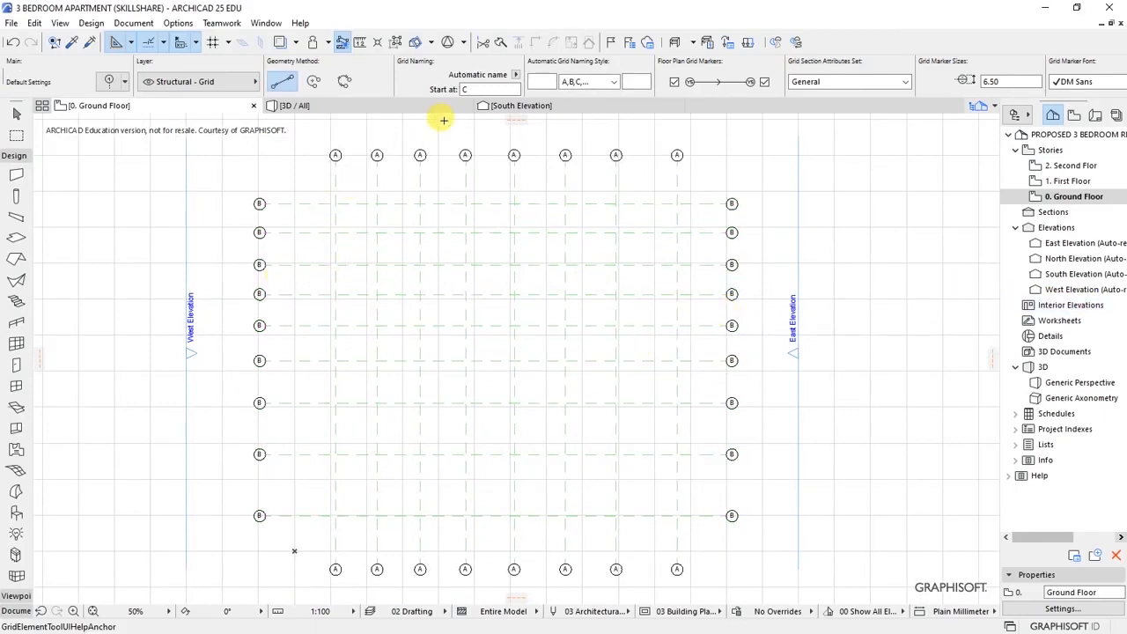
- Name the second to fourth vertical grid lines B, C and D
scroll(470, 136, "up", 2)
scroll(440, 141, "up", 2)
scroll(405, 247, "down", 2)
scroll(419, 183, "down", 1)
scroll(419, 183, "up", 2)
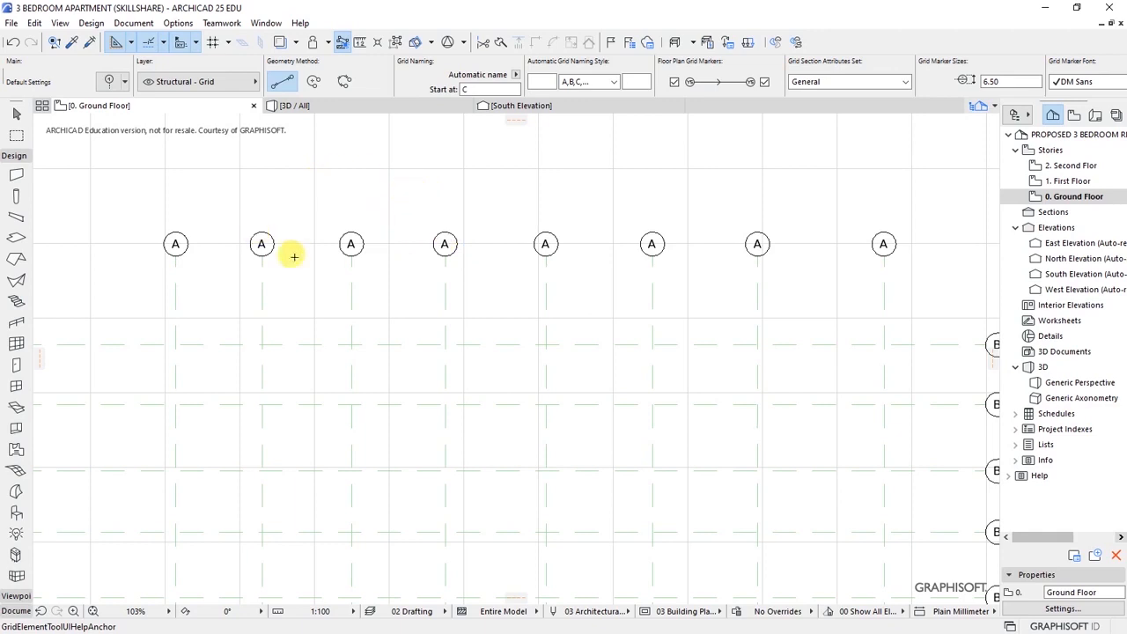
left_click(262, 288, "shift")
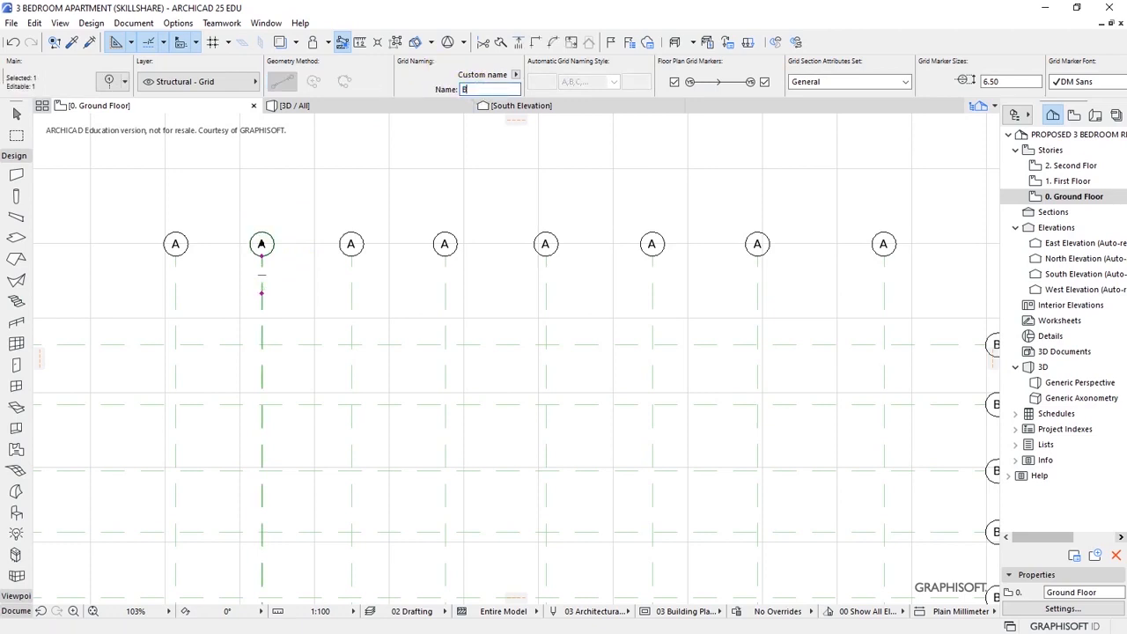
left_click(350, 293, "shift")
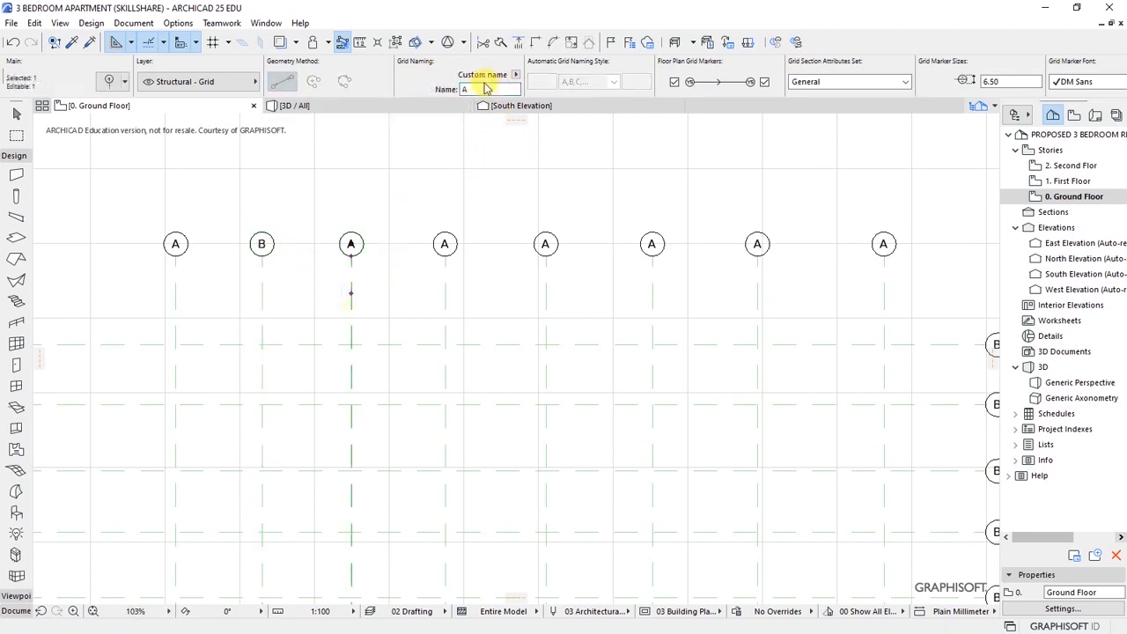
type("C")
key("Escape")
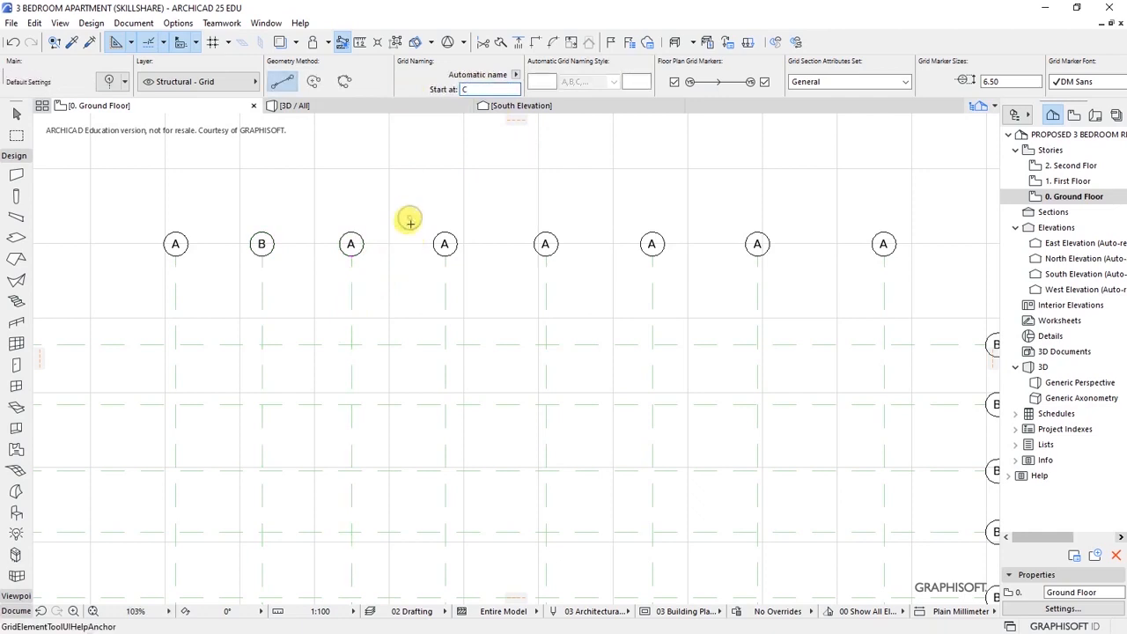
left_click(445, 295, "shift")
type("D")
key("Escape")
left_click(546, 273, "shift")
- Name the fifth to eighth vertical grid lines E, F, G and H
left_click(476, 88)
type("E")
left_click(612, 184)
left_click(653, 275, "shift")
left_click_drag(481, 88, 418, 94)
type("F")
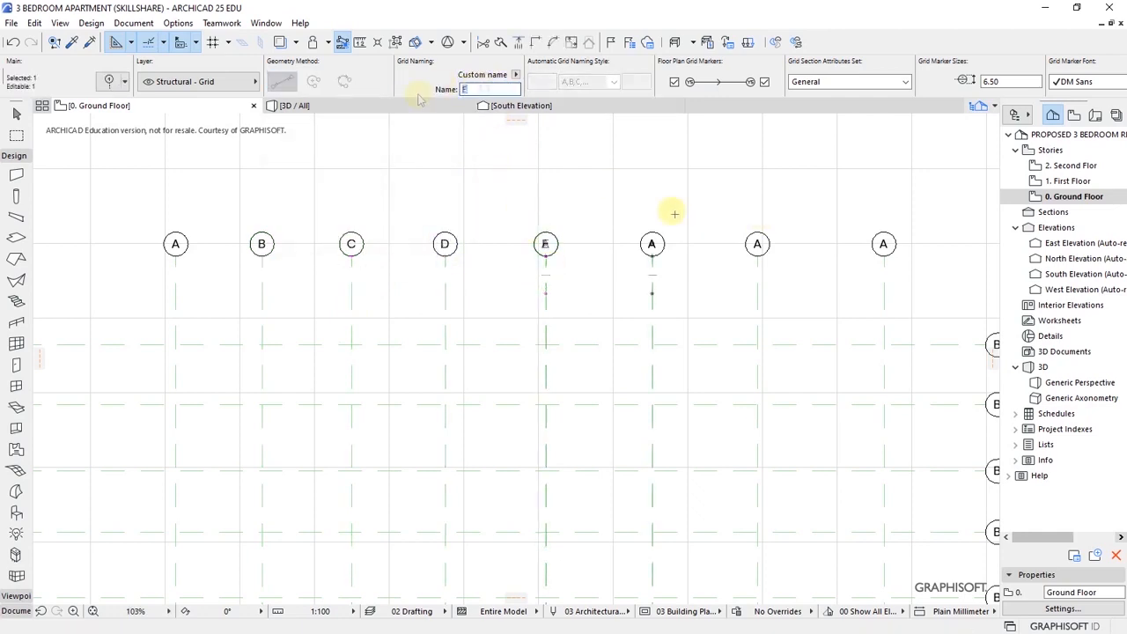
left_click(673, 213)
left_click(757, 273, "shift")
left_click(475, 89)
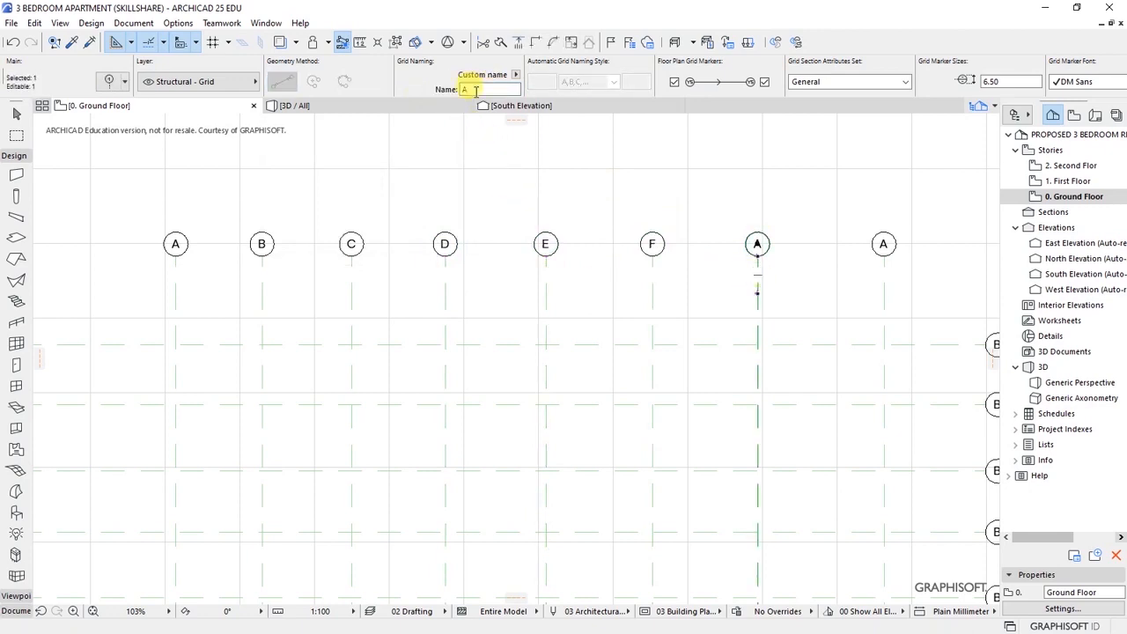
type("G")
left_click(702, 252)
left_click(883, 280, "shift")
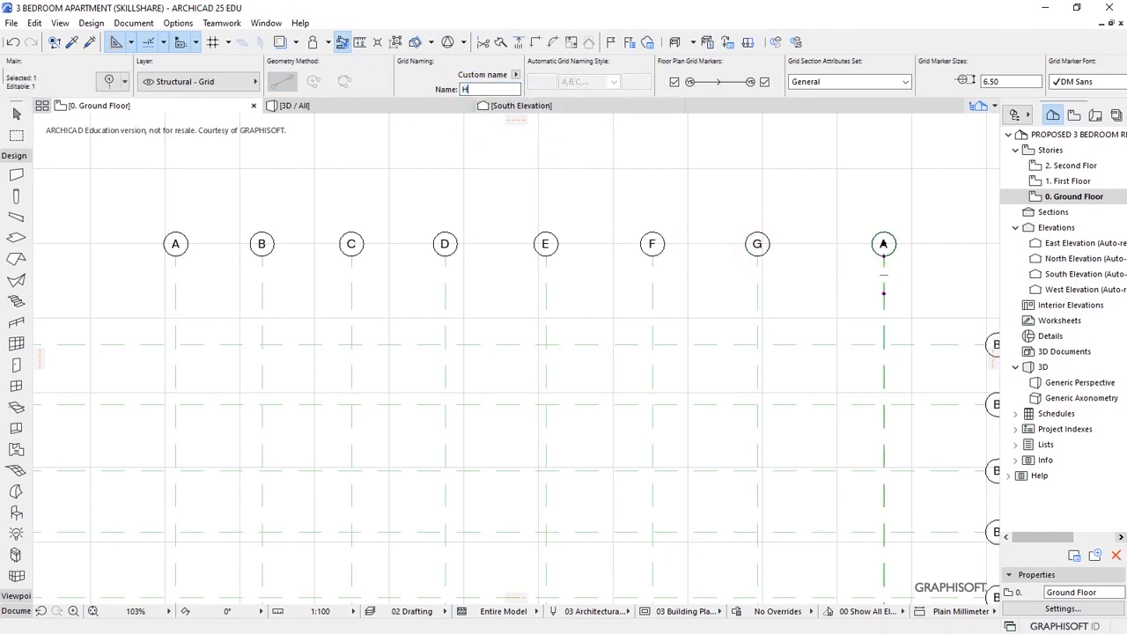
left_click(550, 176)
- Number the top three horizontal grid lines 1, 2 and 3
scroll(502, 178, "down", 5)
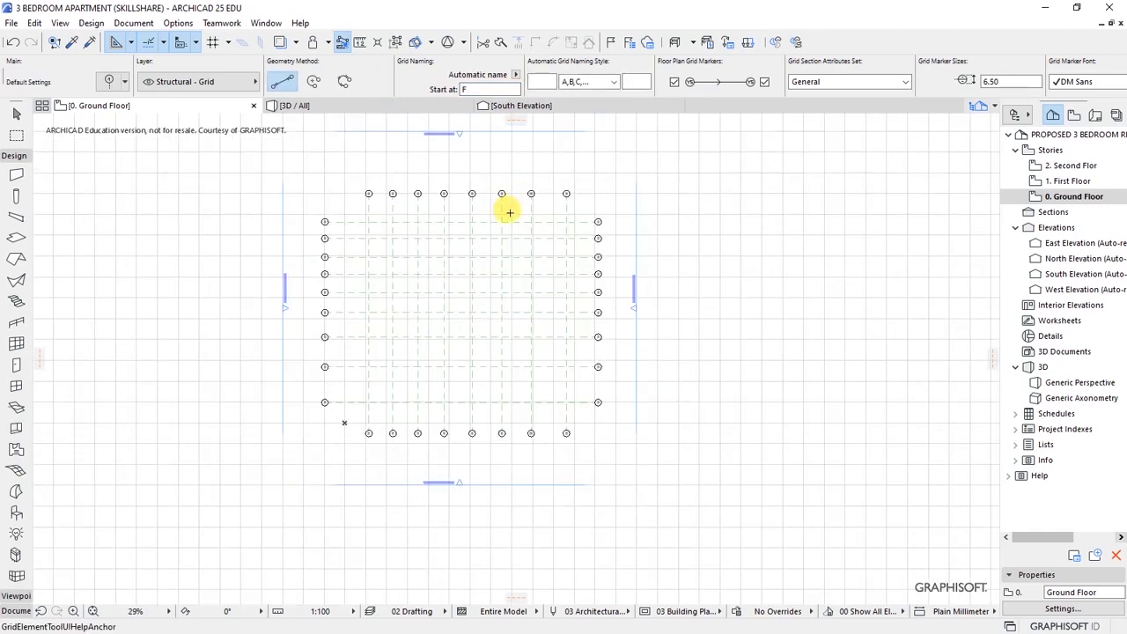
scroll(651, 308, "down", 2)
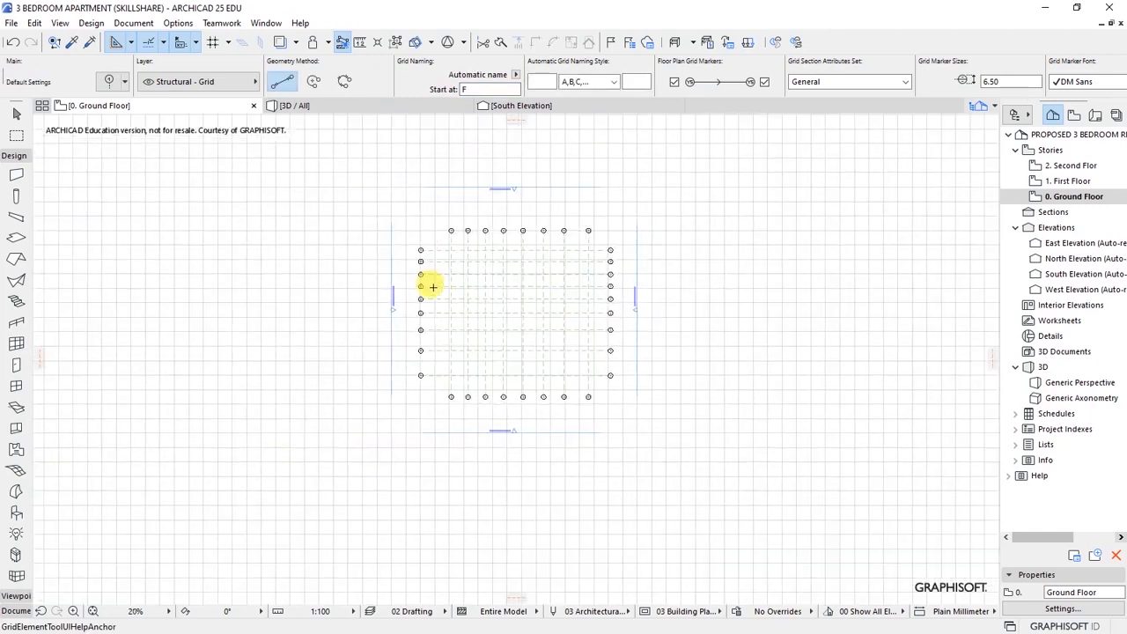
scroll(498, 239, "up", 10)
left_click(533, 214)
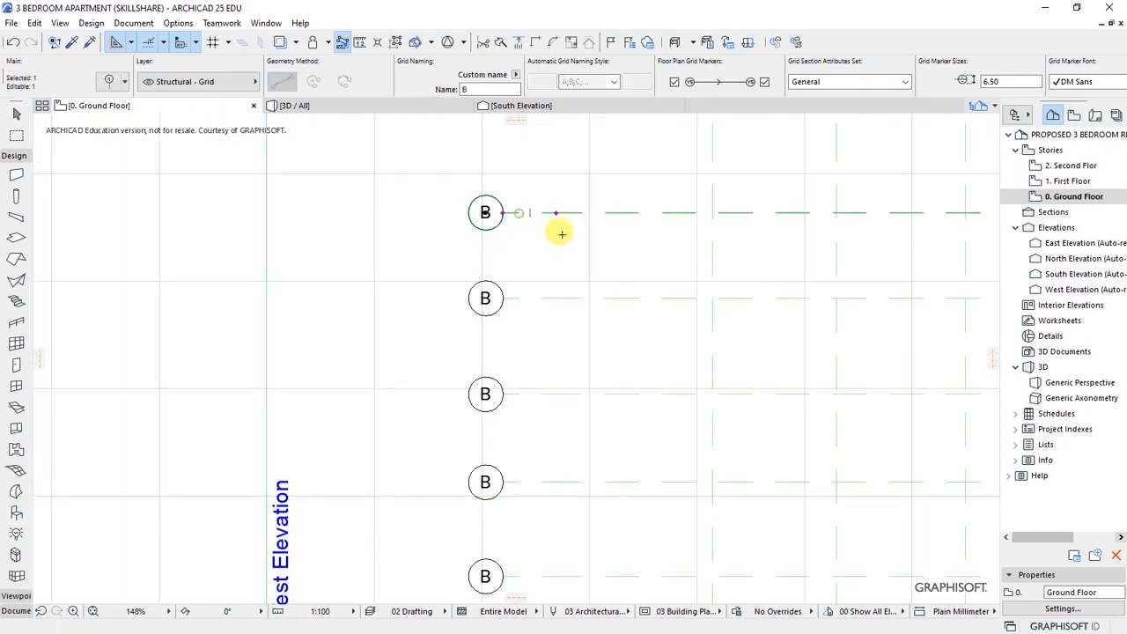
type("1")
left_click(531, 298)
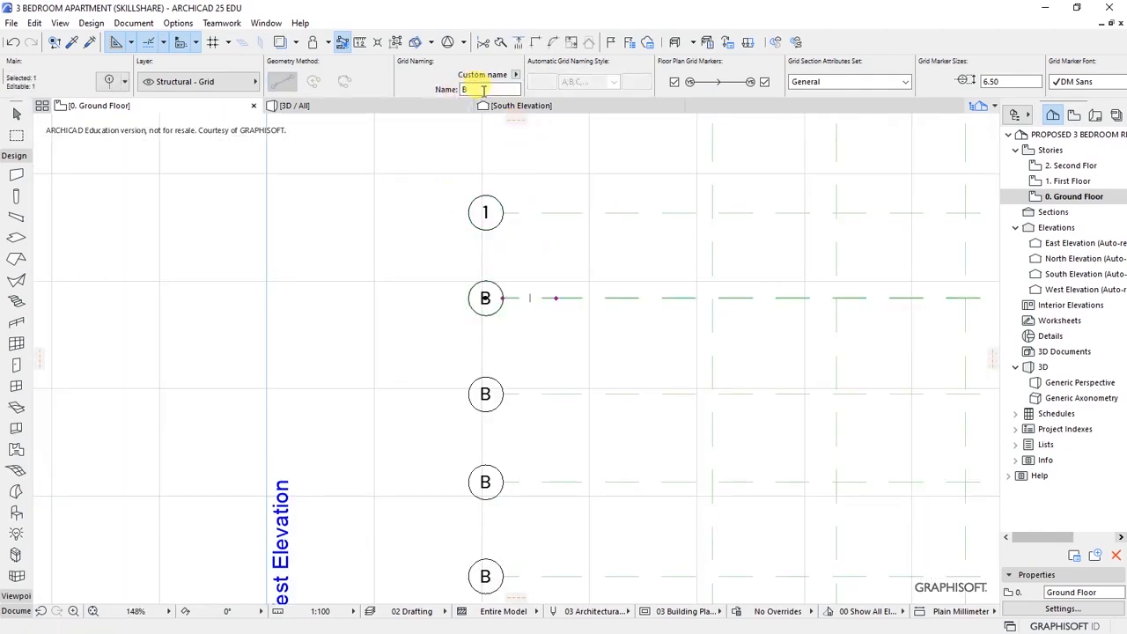
left_click_drag(478, 89, 412, 107)
left_click(548, 394)
left_click_drag(479, 89, 352, 108)
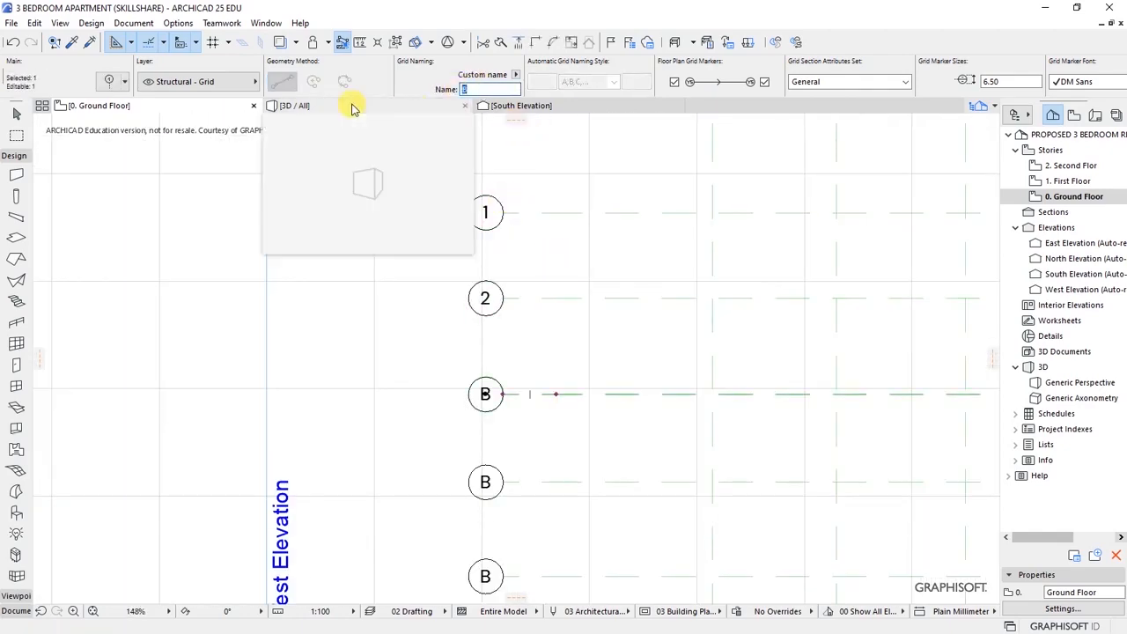
key("Escape")
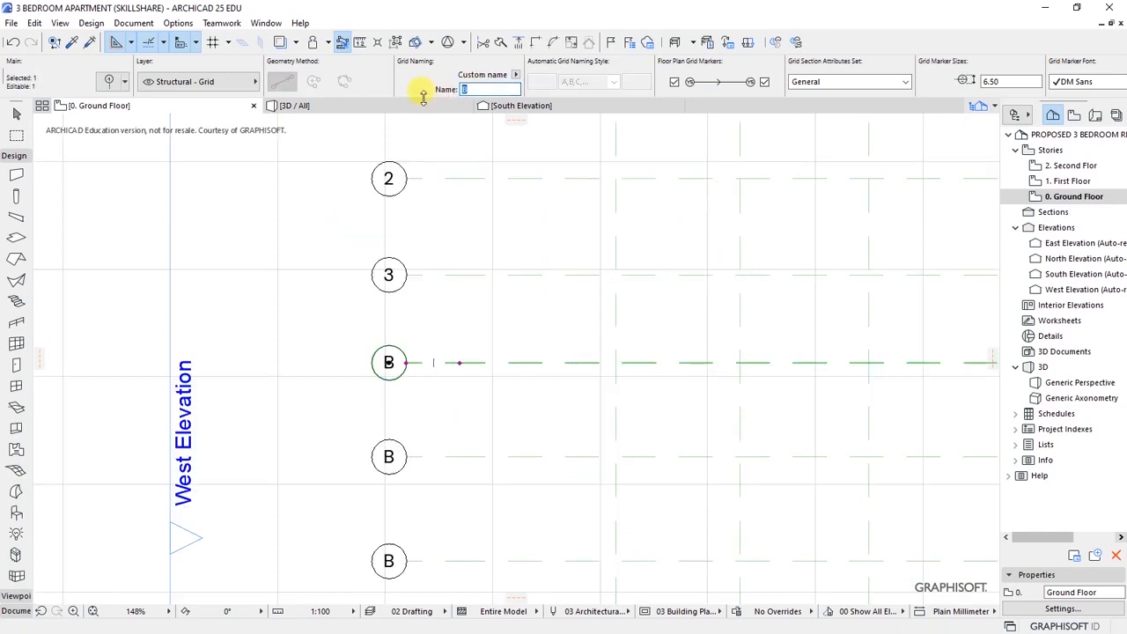
- Number the remaining horizontal lines 4 through 9, then zoom out to check the grid
key("Return")
scroll(390, 362, "down", 5)
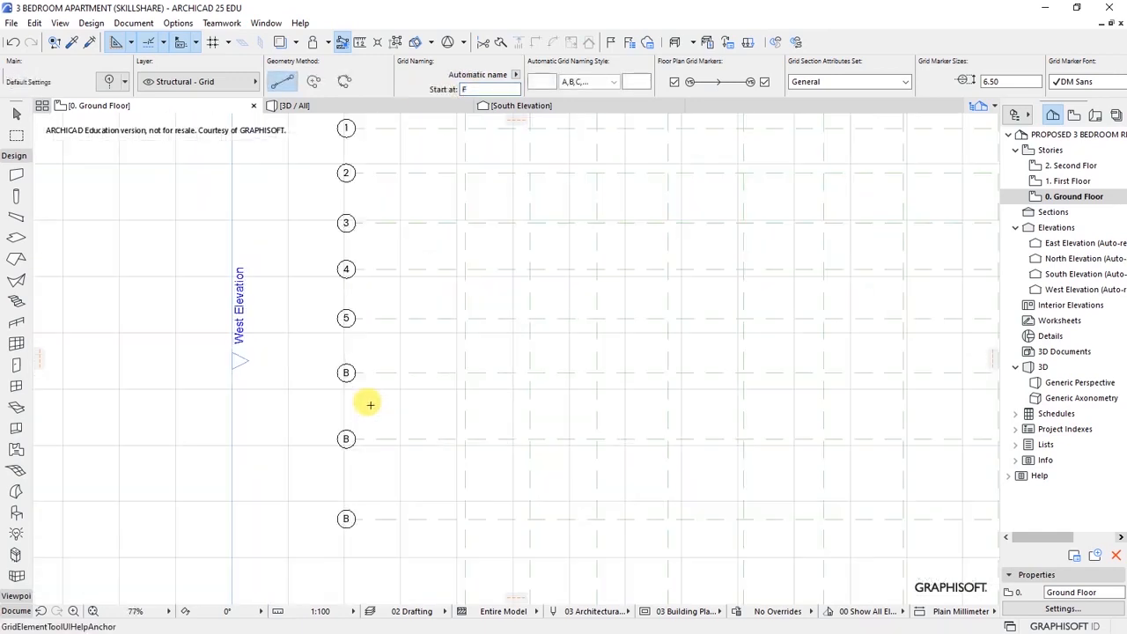
scroll(315, 335, "up", 5)
left_click(308, 394)
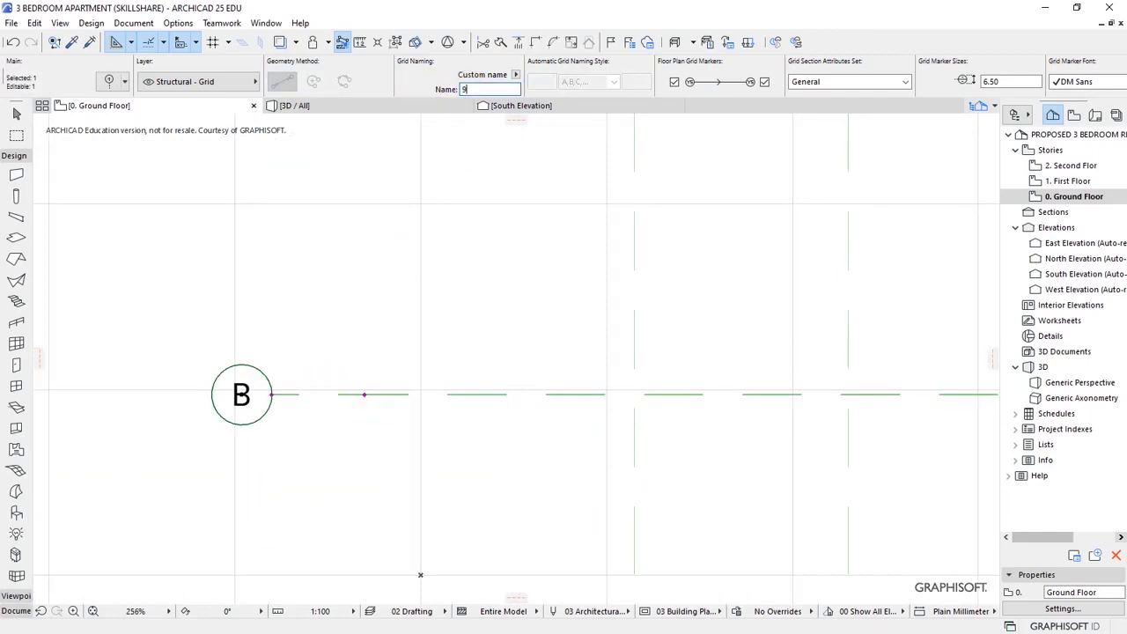
type("9")
key("Return")
scroll(353, 440, "down", 9)
scroll(421, 219, "up", 2)
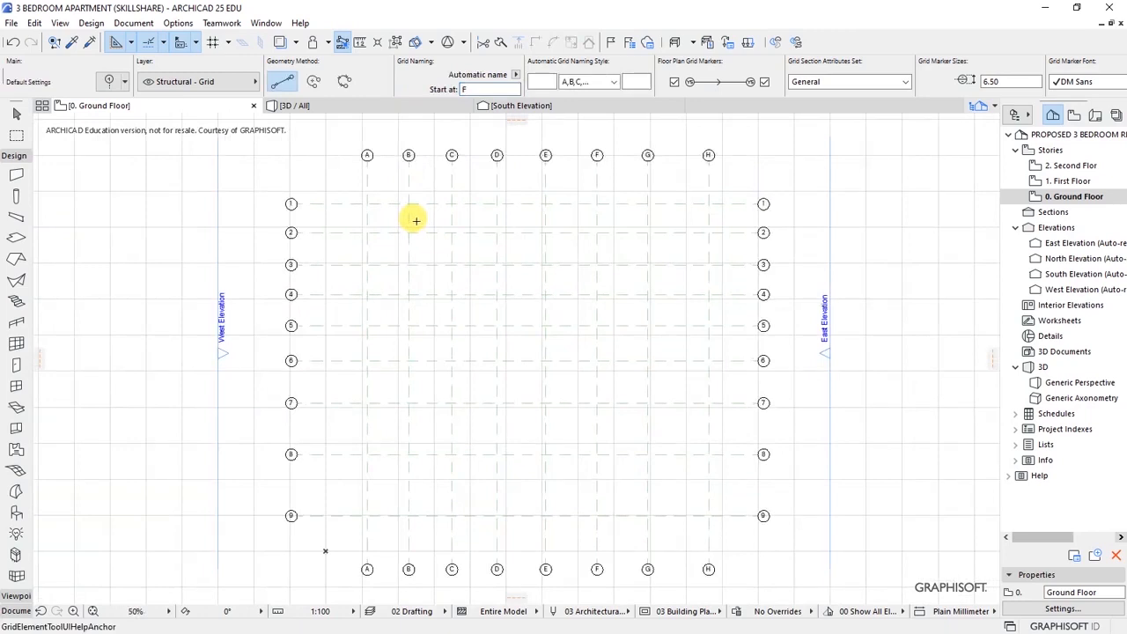
scroll(643, 150, "up", 3)
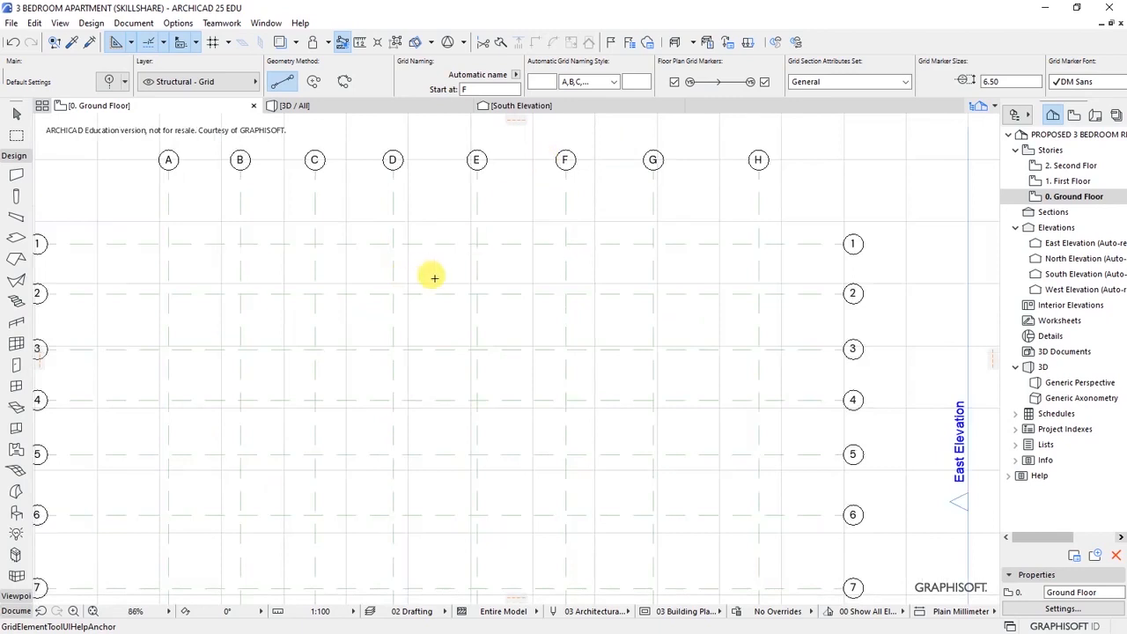
scroll(387, 264, "down", 3)
scroll(291, 231, "up", 3)
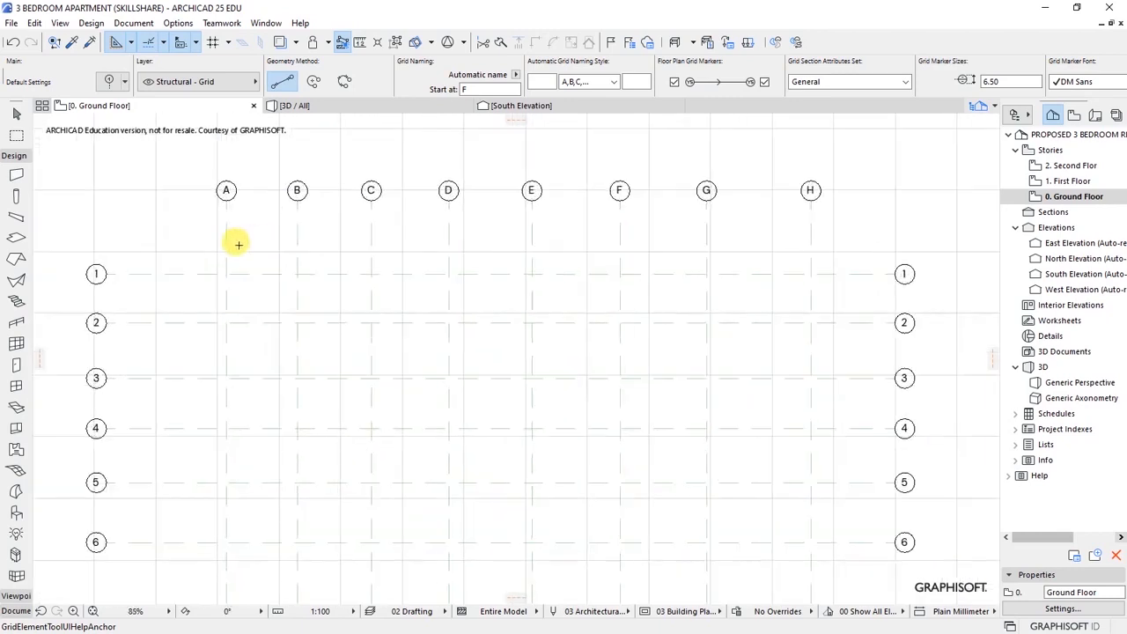
scroll(238, 244, "up", 2)
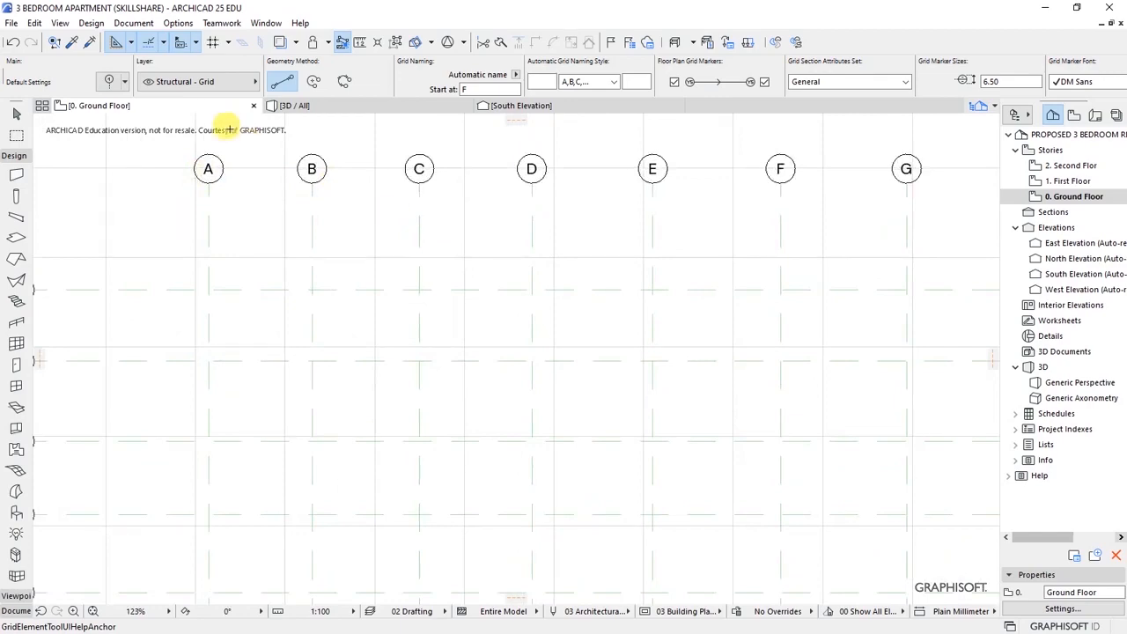
- Activate the Dimension tool in linear dimension chain mode
left_click(132, 23)
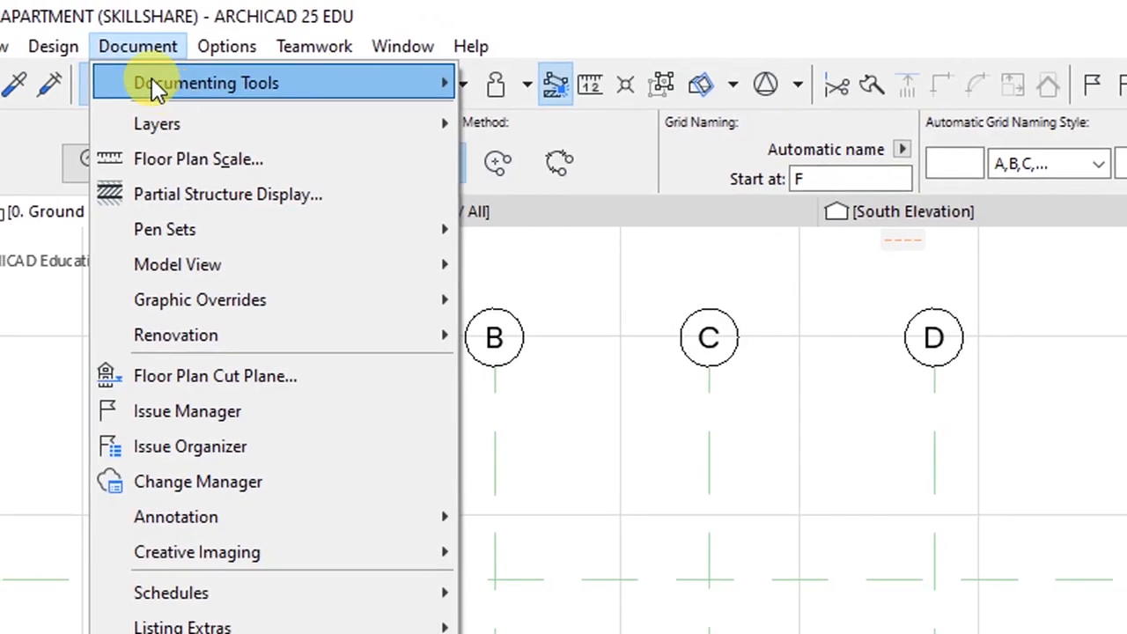
left_click(134, 24)
left_click(134, 24)
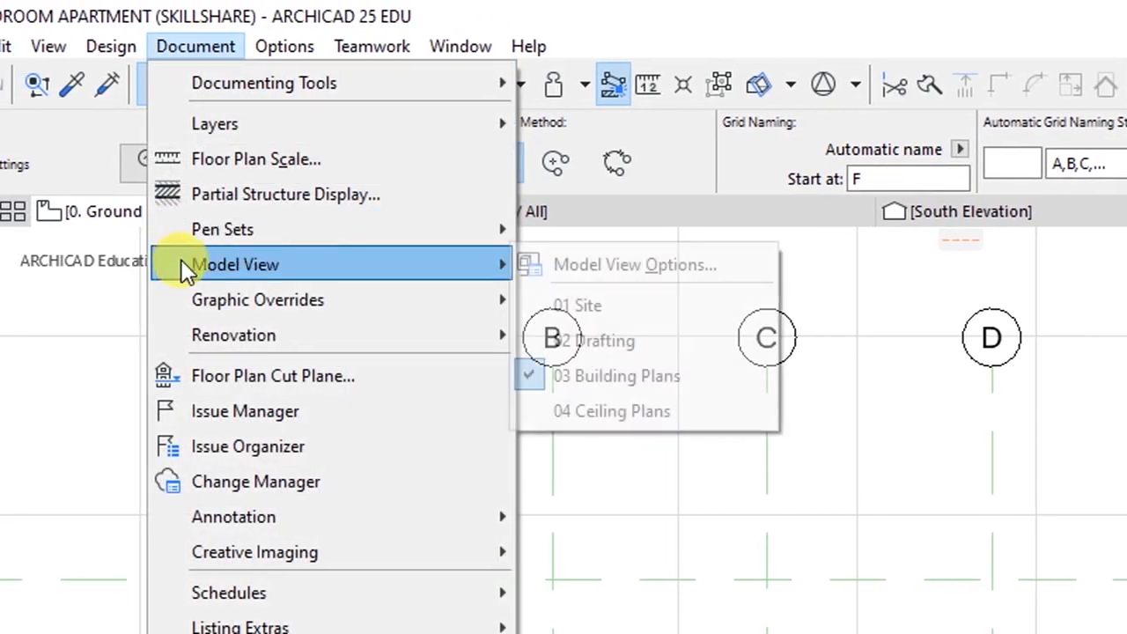
mouse_move(250, 94)
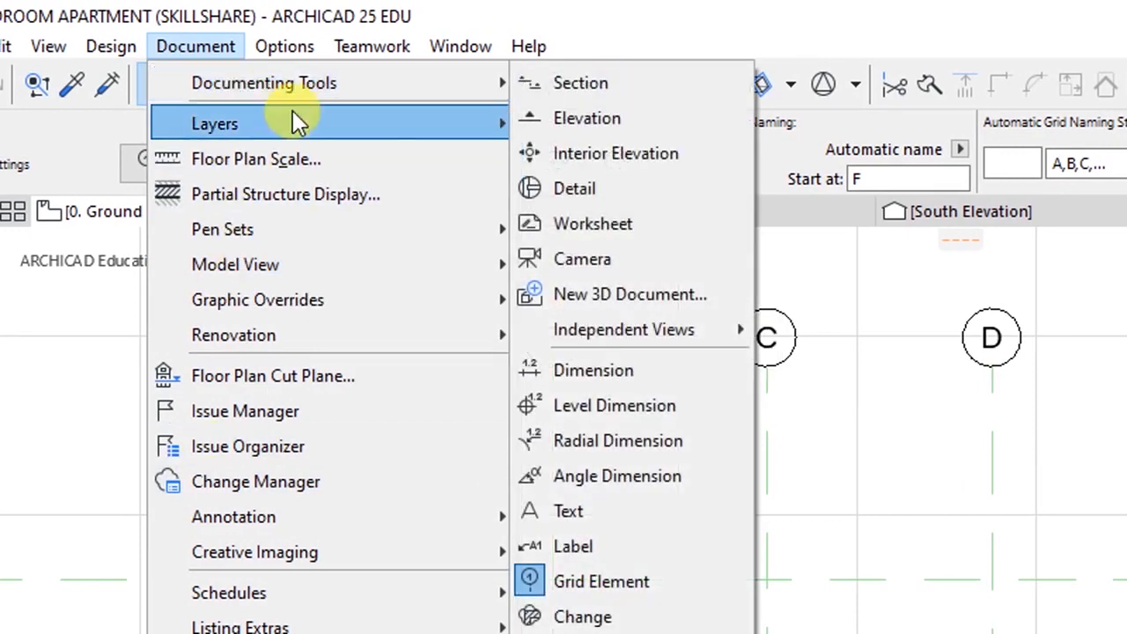
left_click(578, 377)
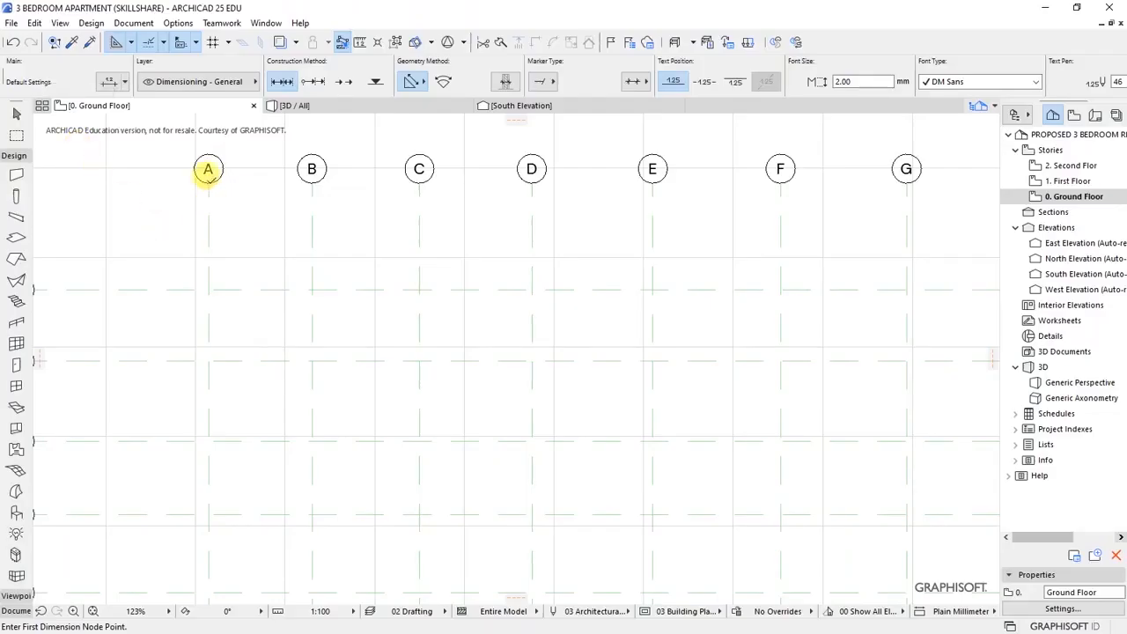
- Dimension grid lines A–H, placing the chain (2,306 to 3,385) below the letter markers
left_click(209, 182)
left_click(311, 182)
left_click(419, 183)
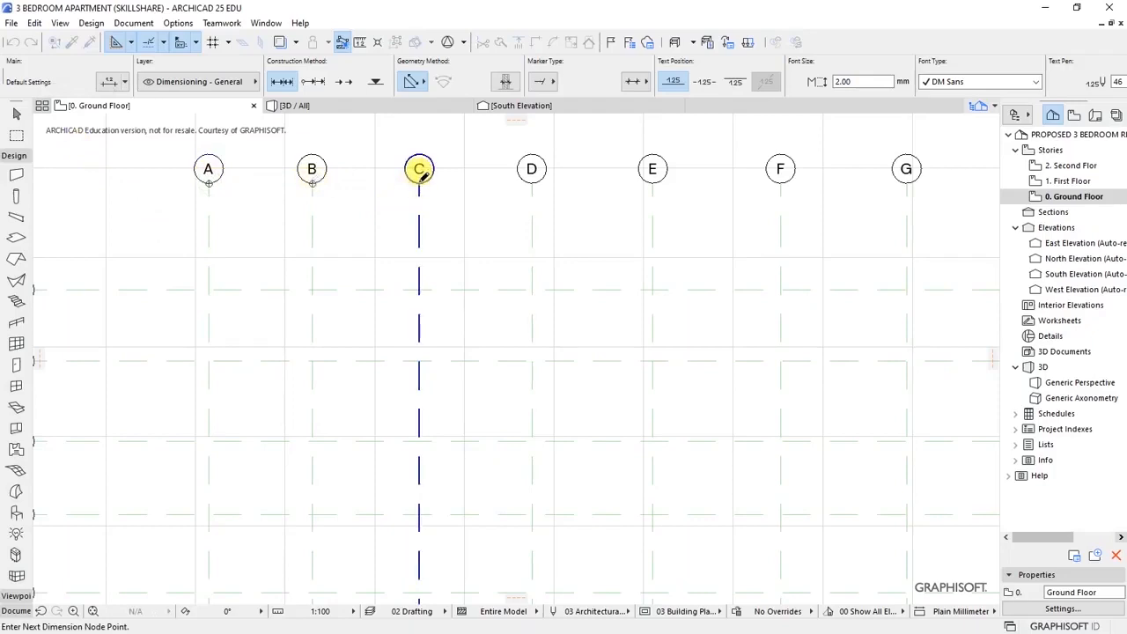
left_click(533, 181)
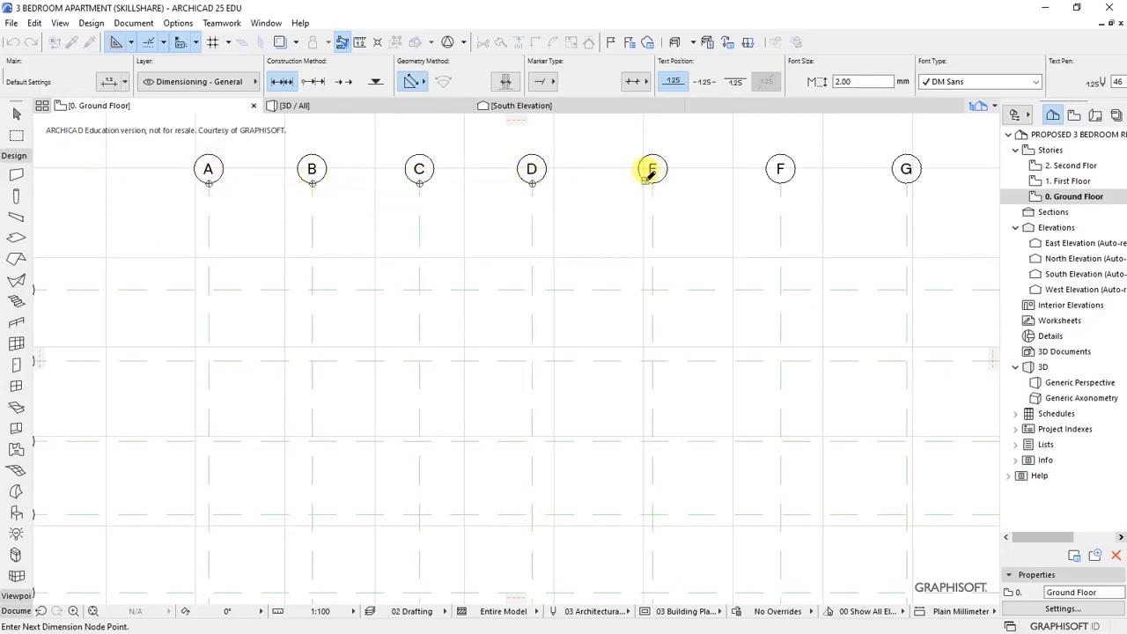
left_click(652, 180)
scroll(326, 184, "down", 2)
scroll(643, 180, "up", 2)
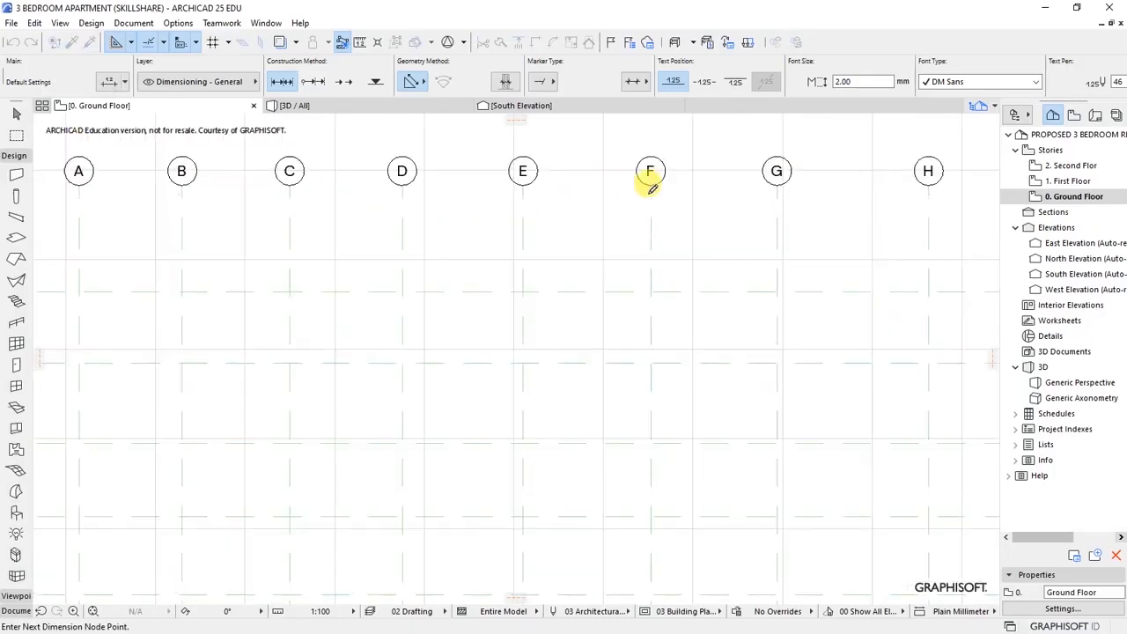
left_click(651, 174)
left_click(776, 170)
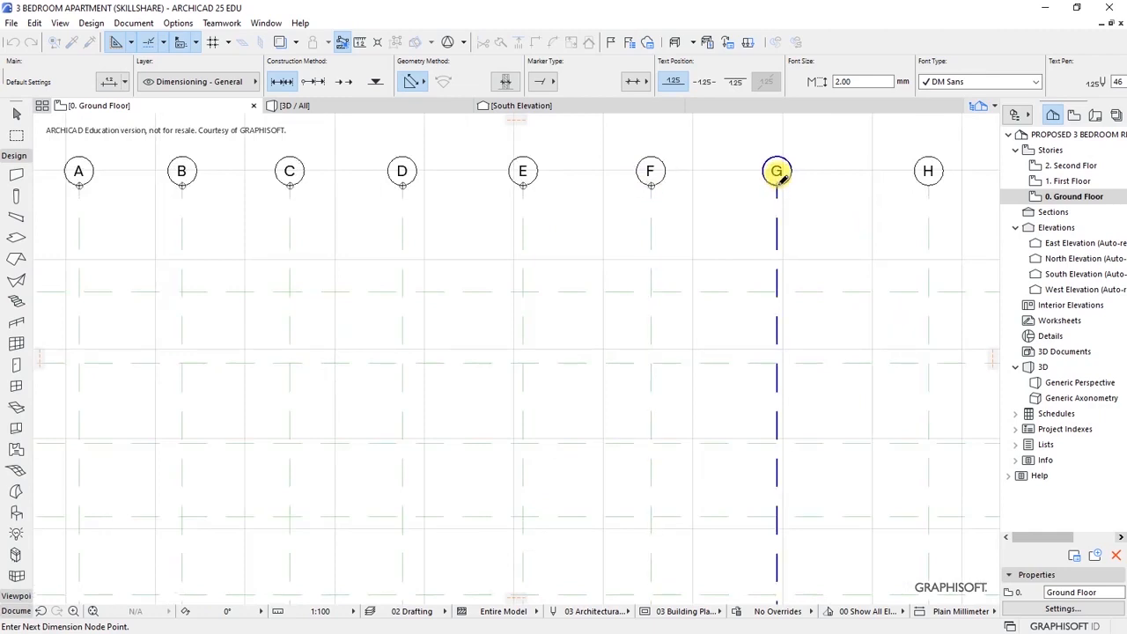
scroll(711, 205, "down", 2)
scroll(528, 128, "up", 2)
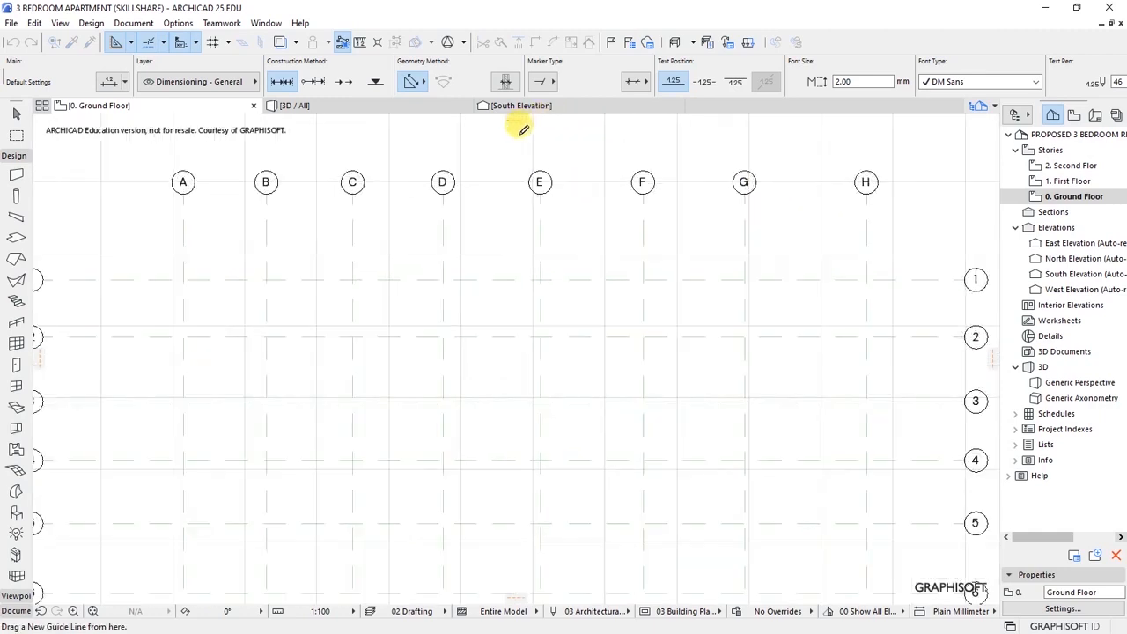
double_click(516, 251)
left_click(516, 249)
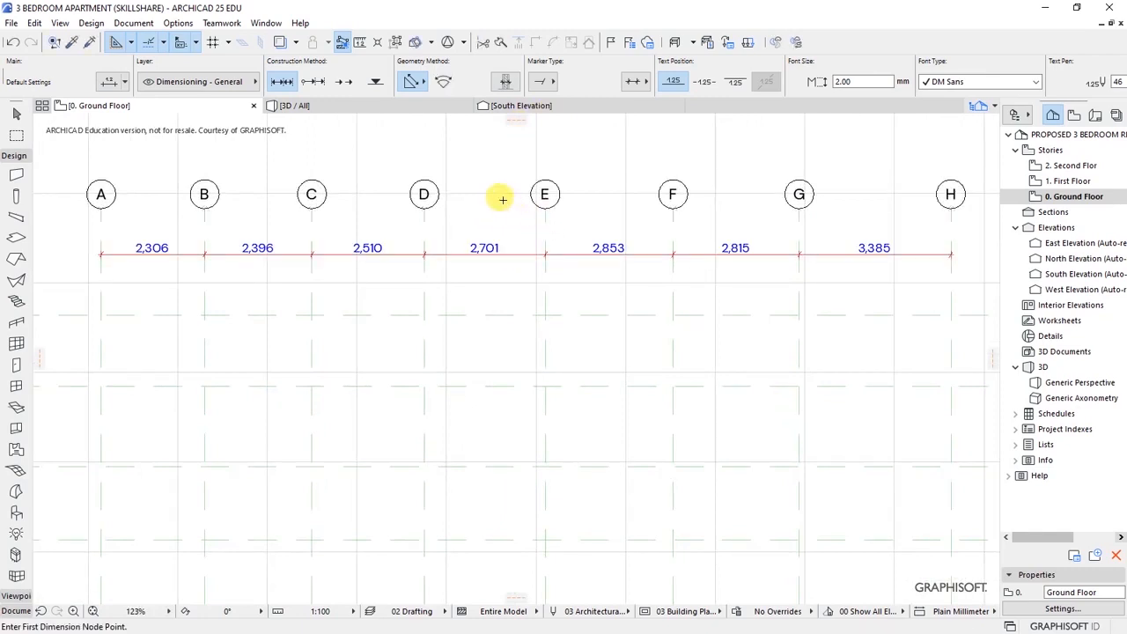
- Dimension down grid lines 1–9, showing spacings 1,591, 1,788, 1,636 and 1,750
scroll(462, 189, "down", 5)
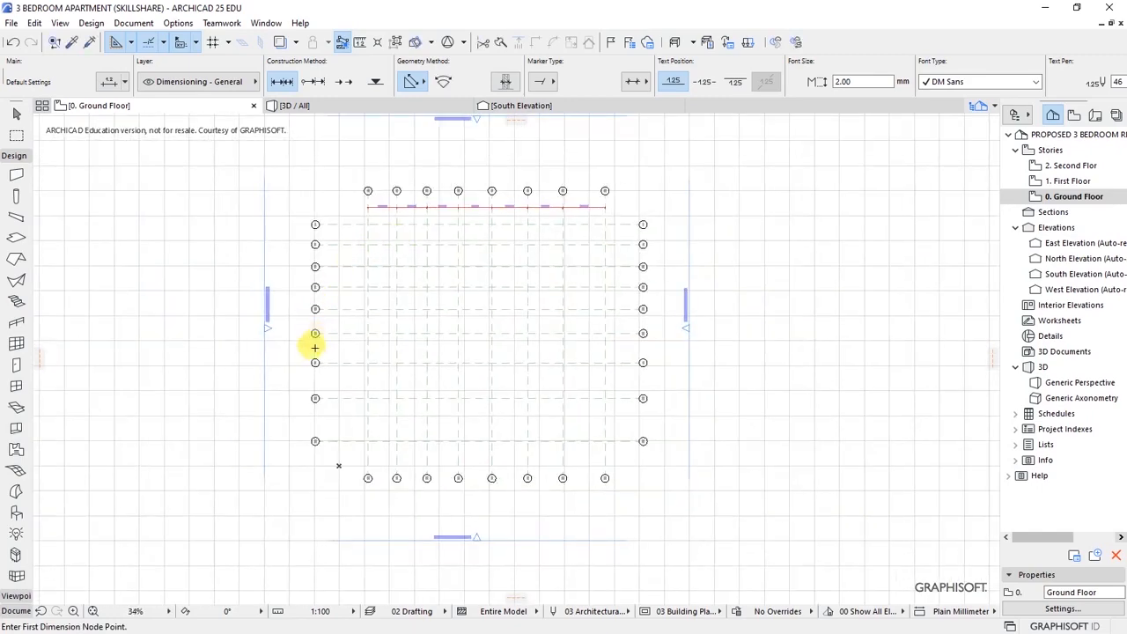
scroll(322, 390, "up", 2)
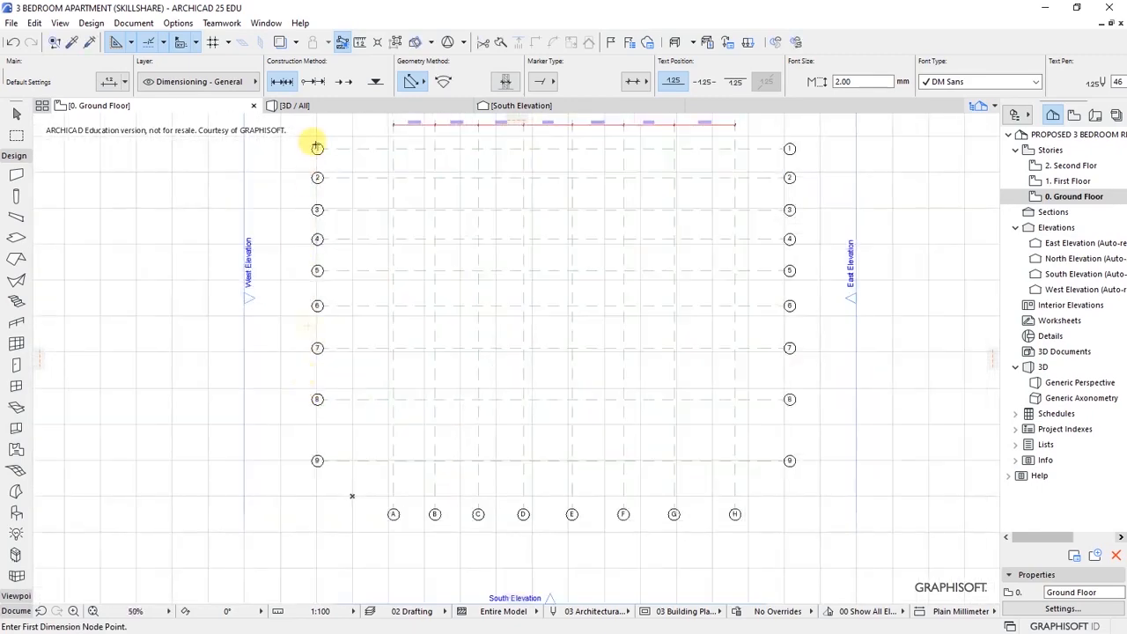
scroll(317, 149, "up", 5)
left_click(325, 147)
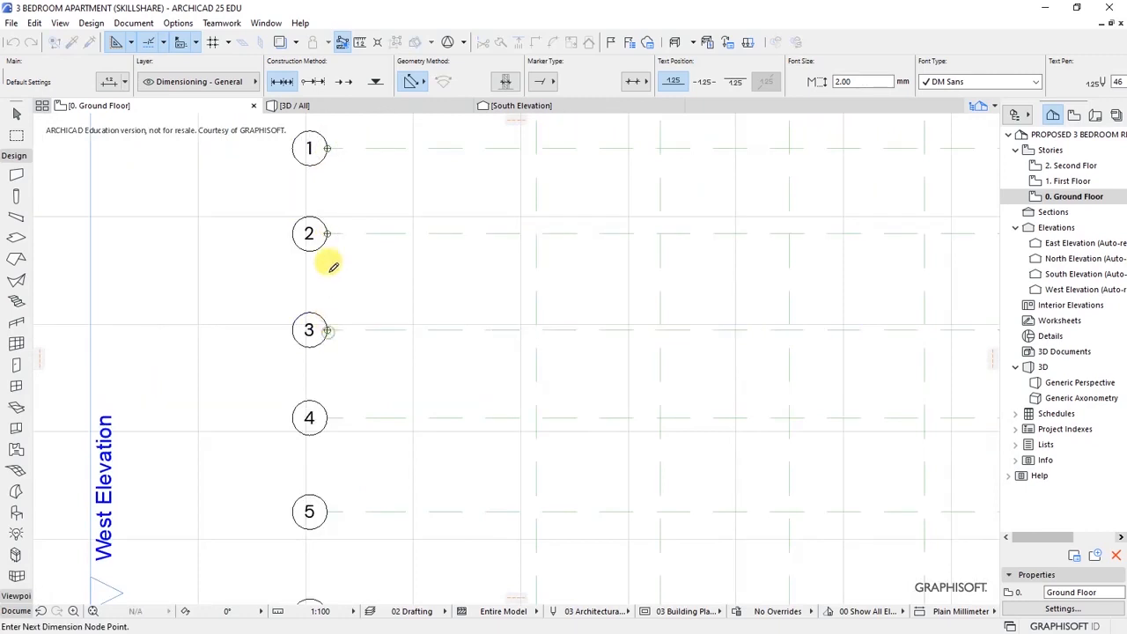
scroll(327, 264, "down", 2)
scroll(317, 376, "up", 2)
scroll(325, 399, "down", 2)
scroll(378, 451, "up", 3)
scroll(369, 304, "down", 4)
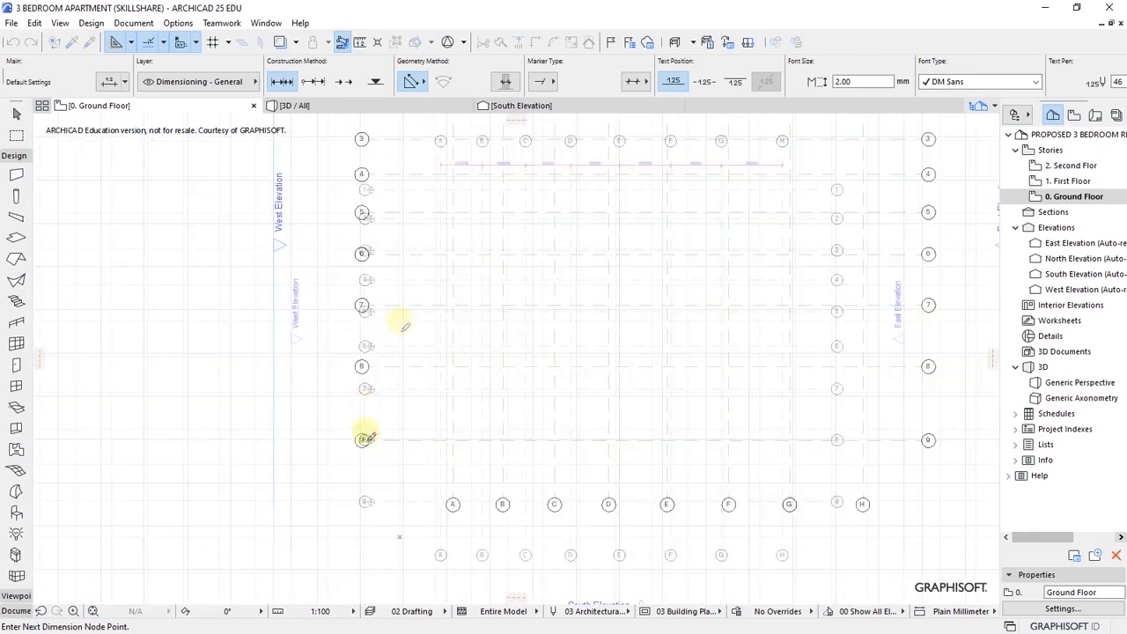
double_click(402, 324)
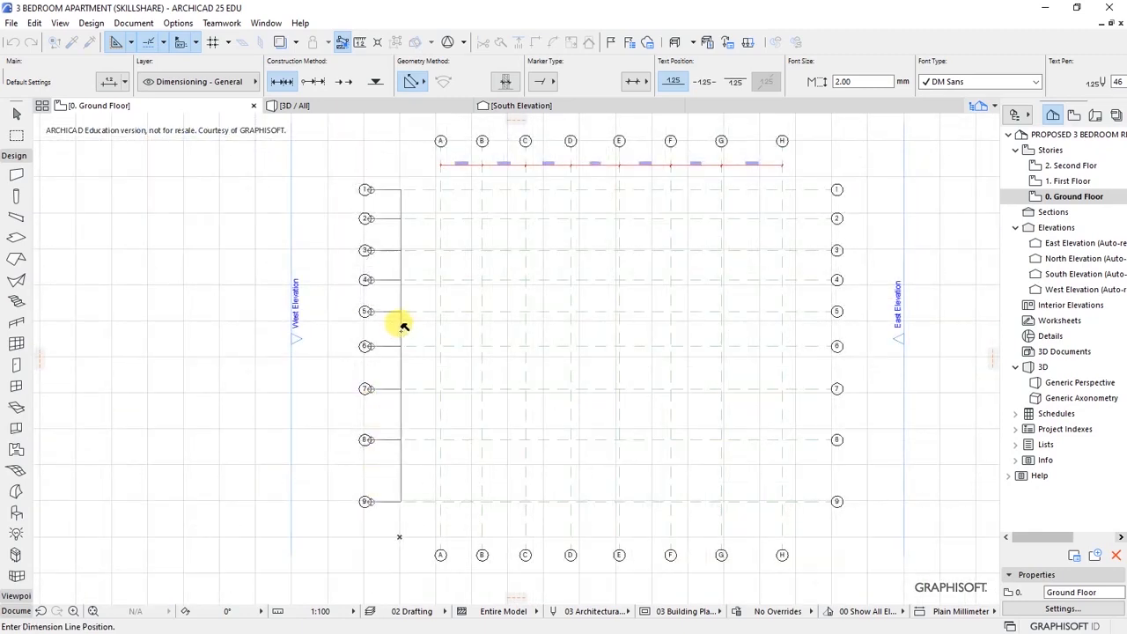
left_click(401, 329)
scroll(338, 390, "down", 2)
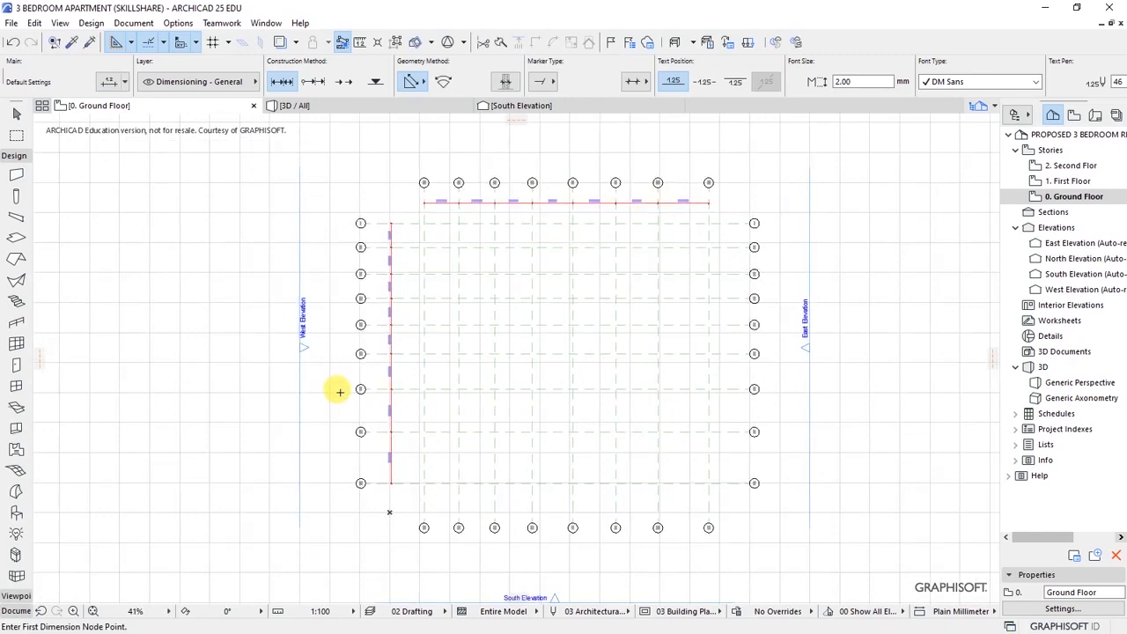
scroll(619, 148, "up", 3)
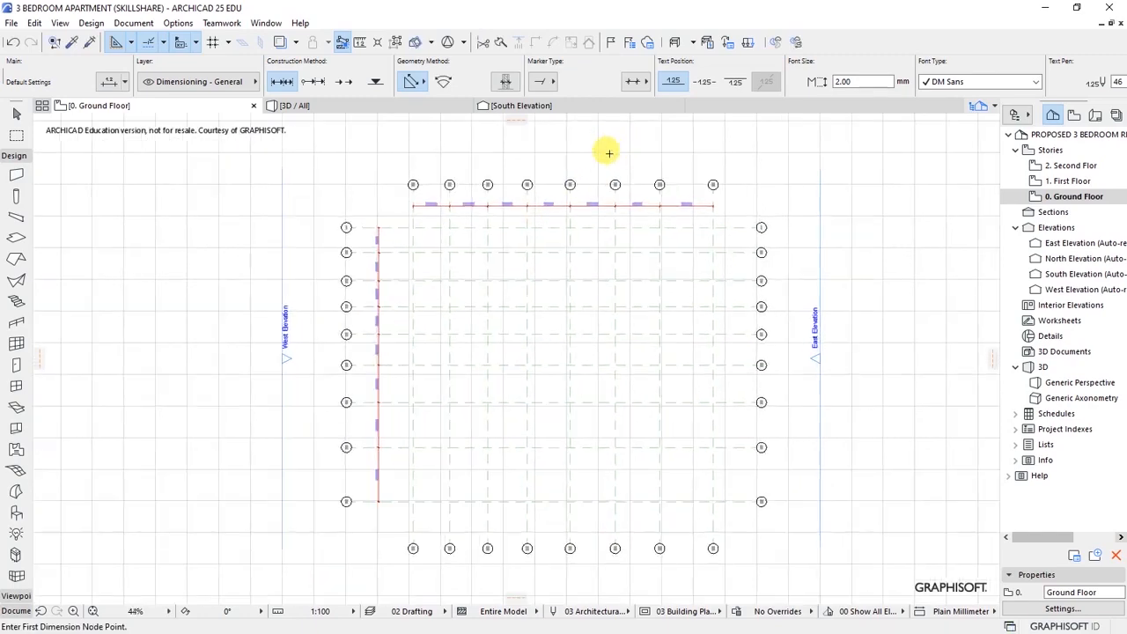
scroll(432, 161, "up", 2)
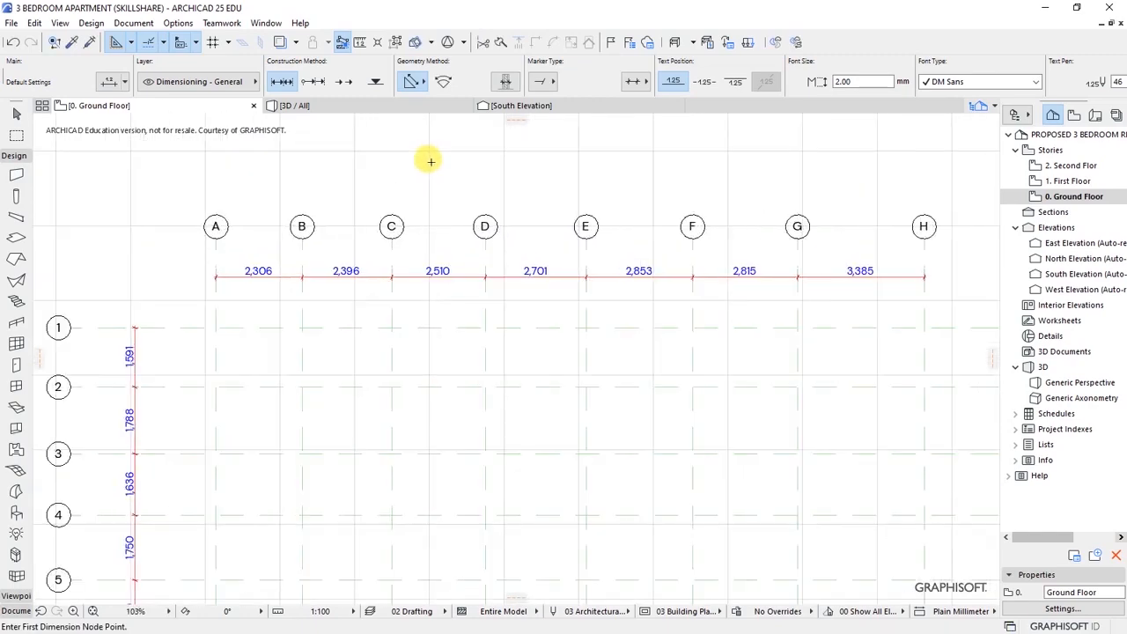
- Select vertical grid lines B through H
left_click(303, 256, "shift")
left_click(391, 254, "shift")
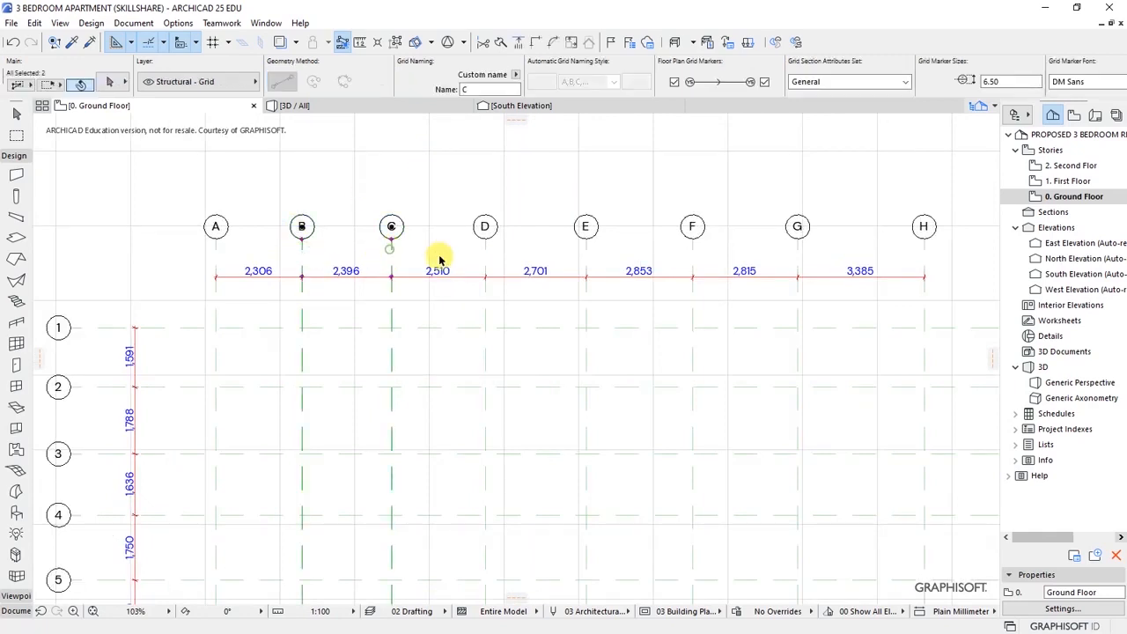
left_click(484, 250, "shift")
left_click(586, 254, "shift")
left_click(693, 254, "shift")
left_click(798, 253, "shift")
left_click(924, 253, "shift")
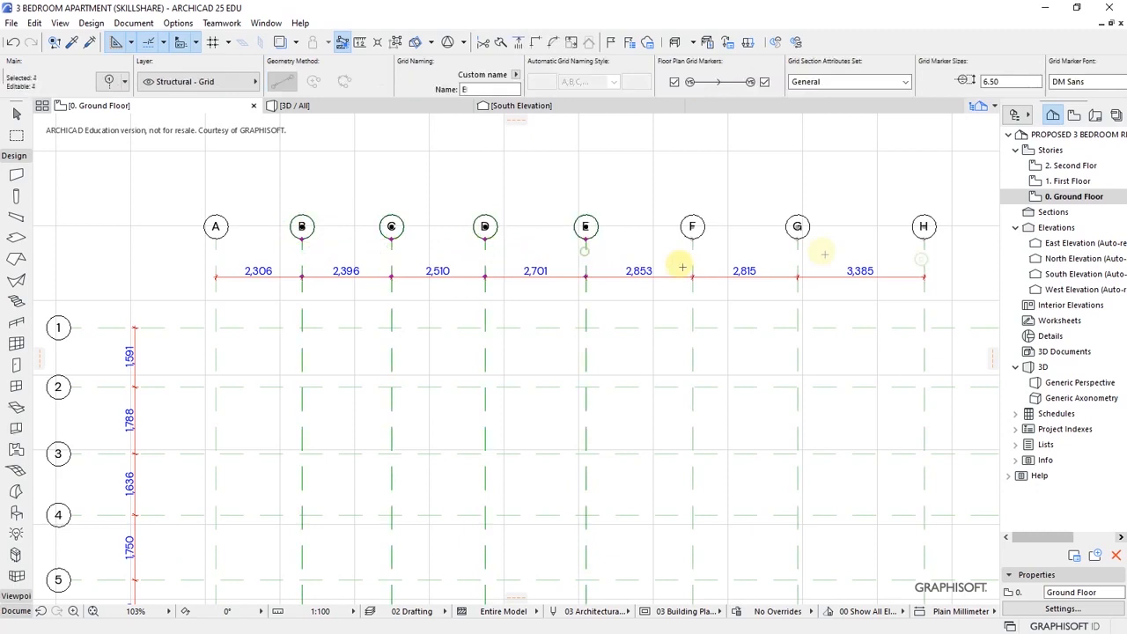
- Drag grids B–H left by 1106 so A–B spacing is 1,200, then deselect B
right_click(428, 290)
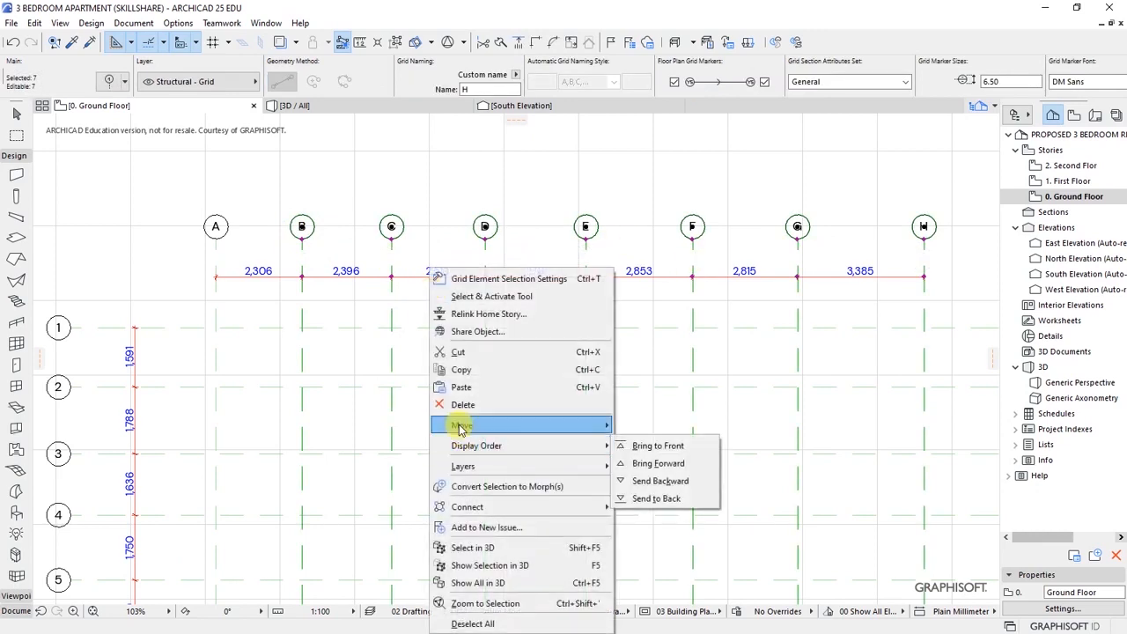
mouse_move(508, 425)
left_click(641, 425)
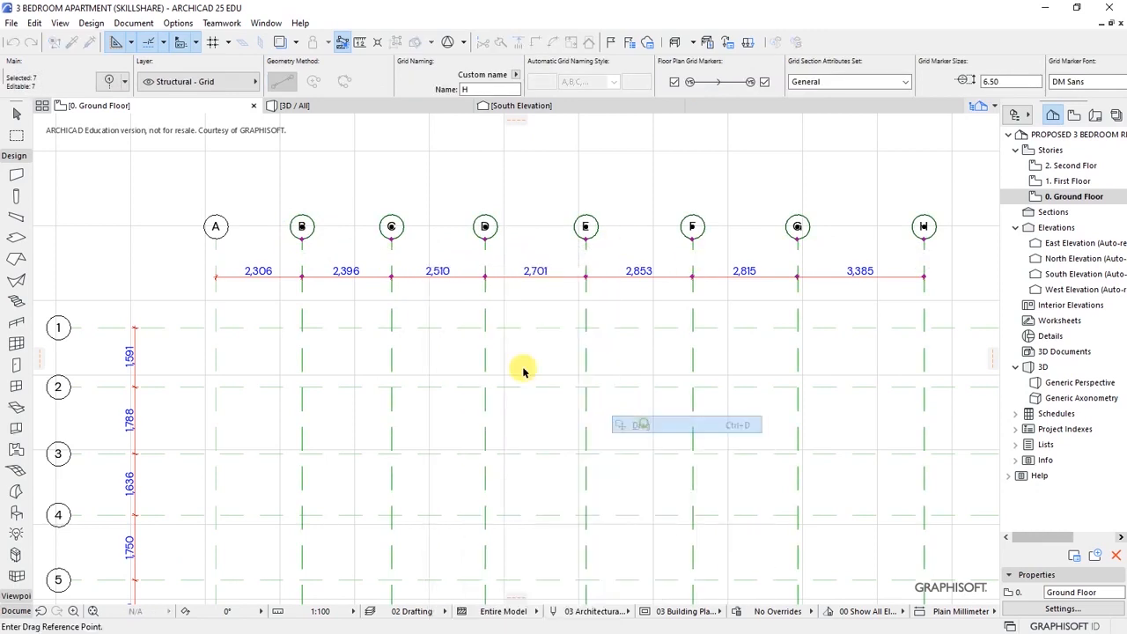
scroll(196, 245, "up", 3)
left_click(450, 321)
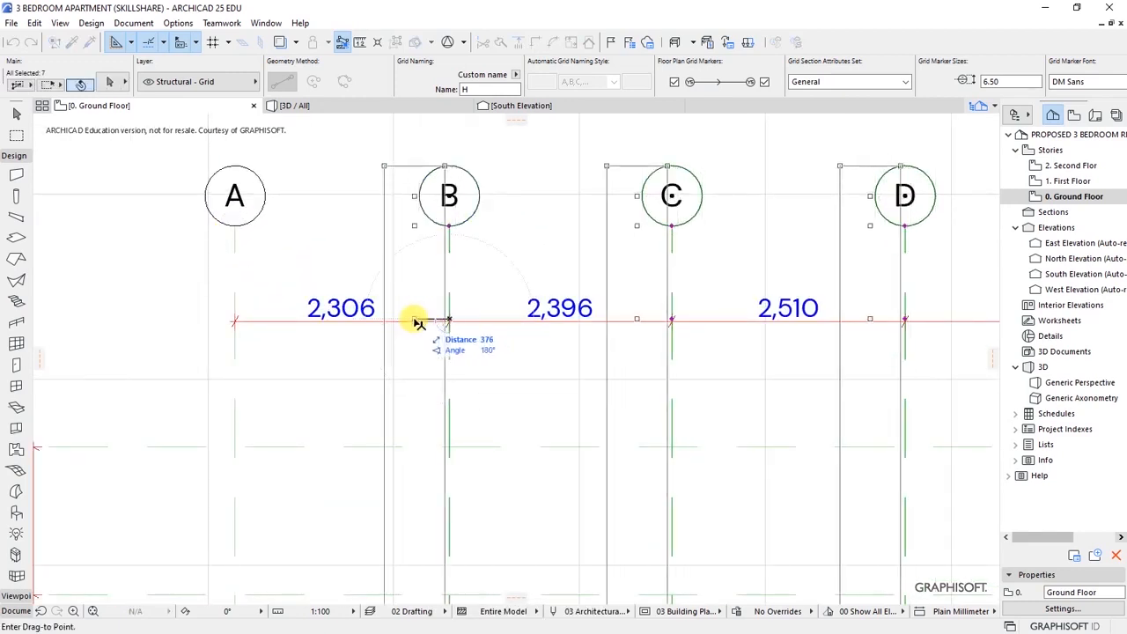
key("Tab")
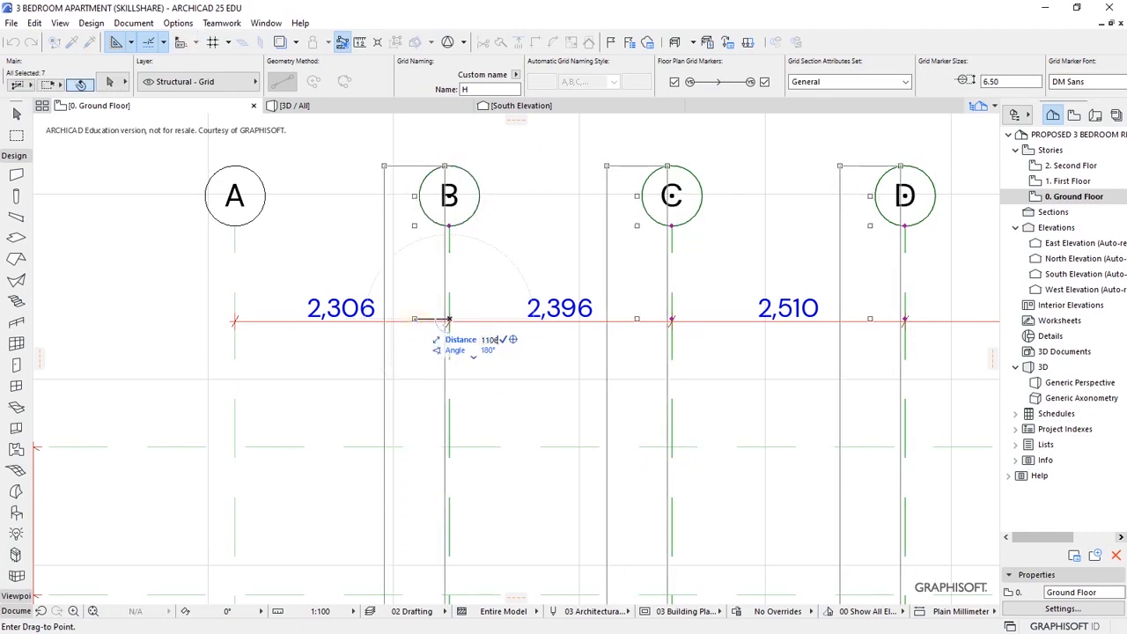
key("Return")
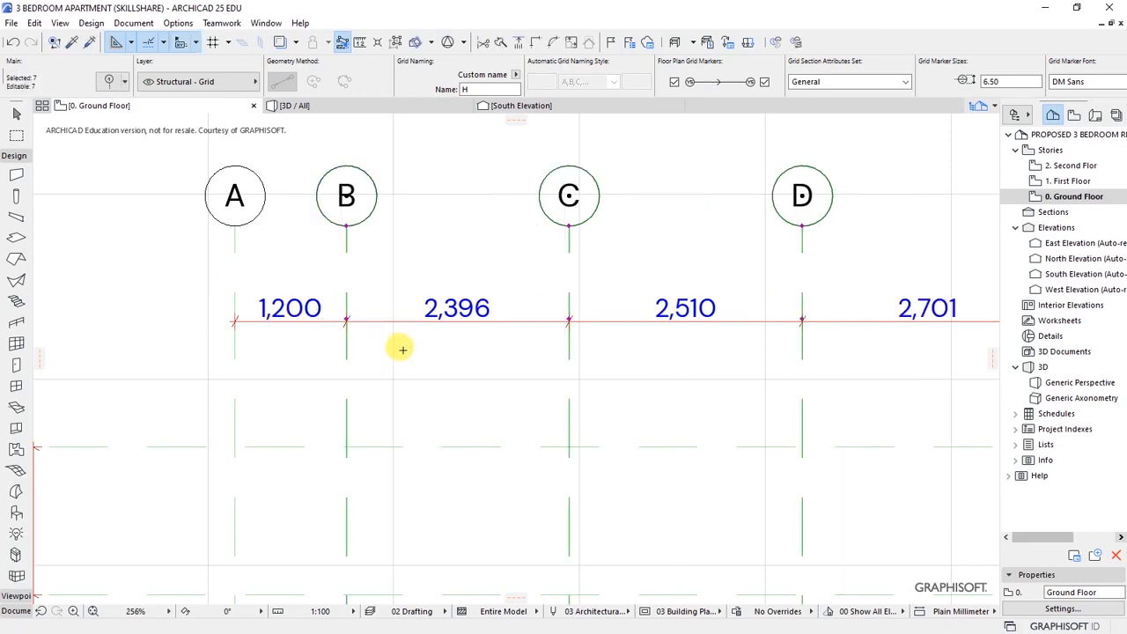
left_click(347, 281, "shift")
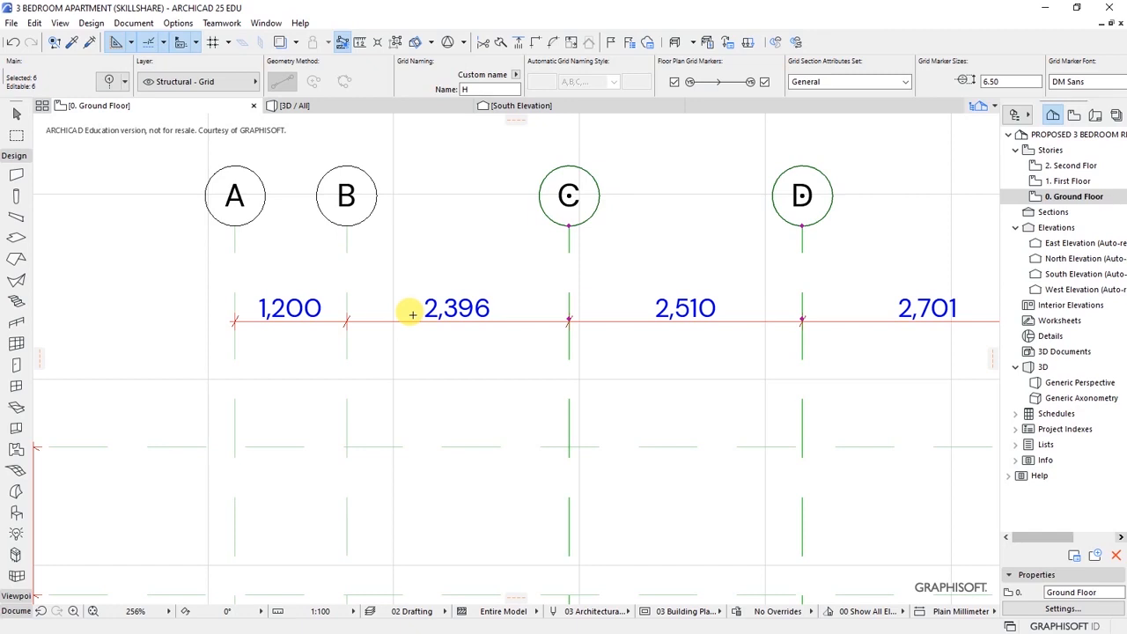
- Drag grids C–H left by 1796 so B–C spacing is 600, then deselect C
key("ctrl+d")
left_click(567, 318)
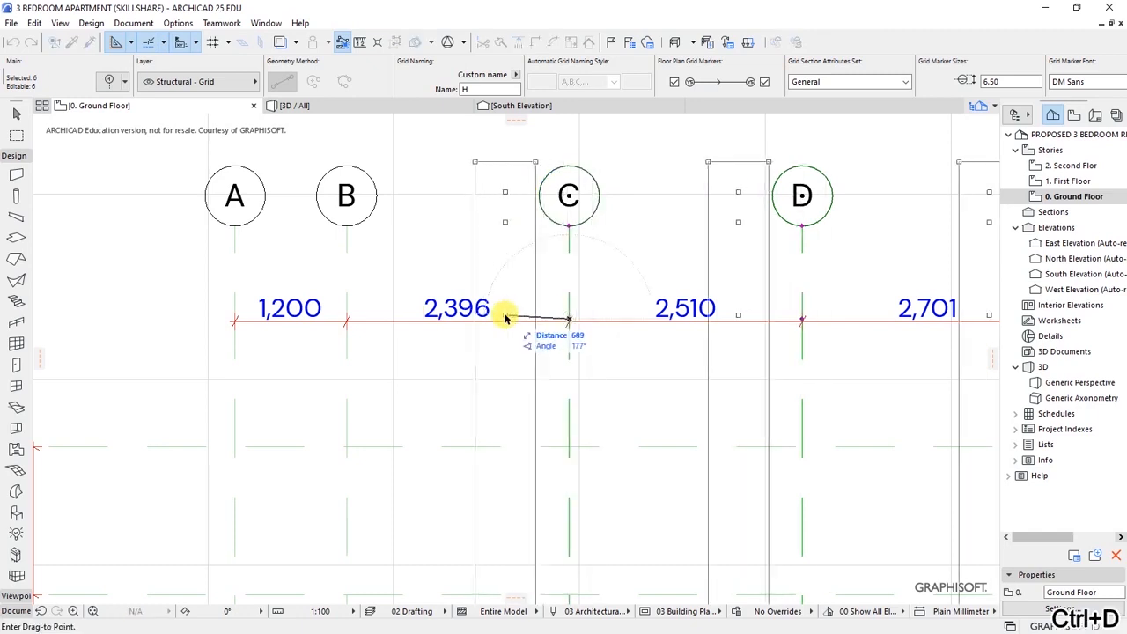
type("17")
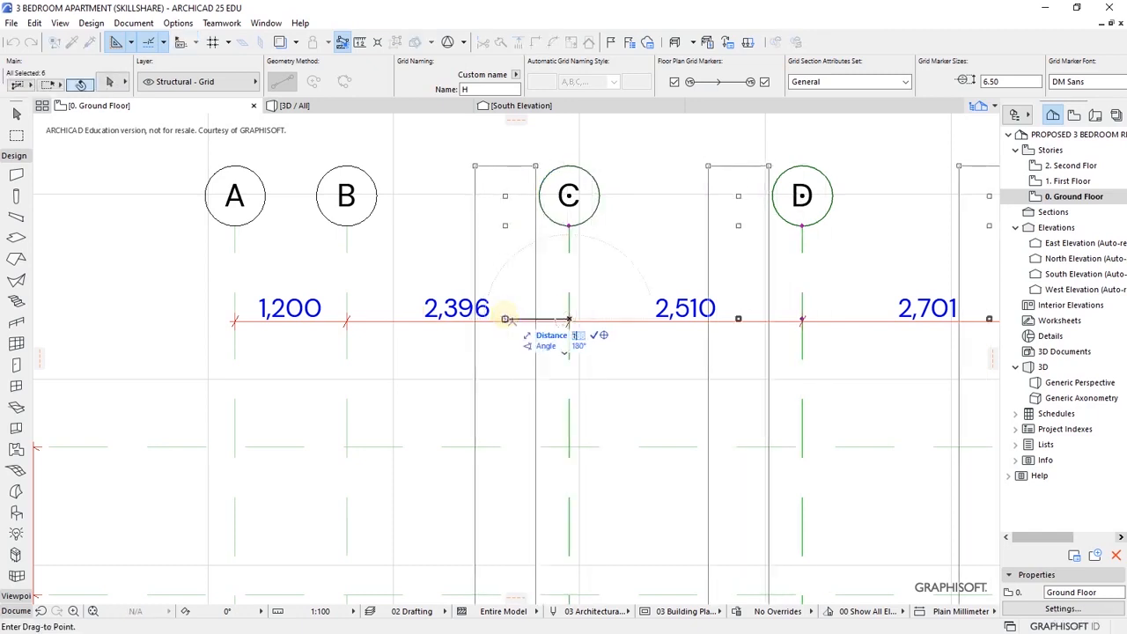
type("96")
left_click(402, 319)
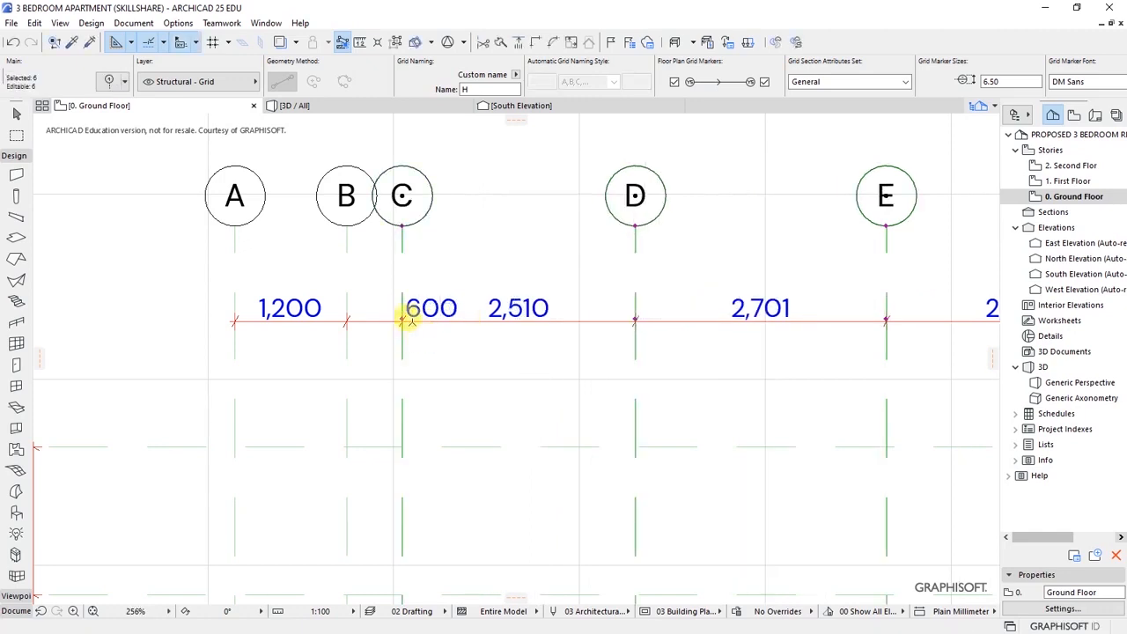
key("shift")
left_click(401, 288, "shift")
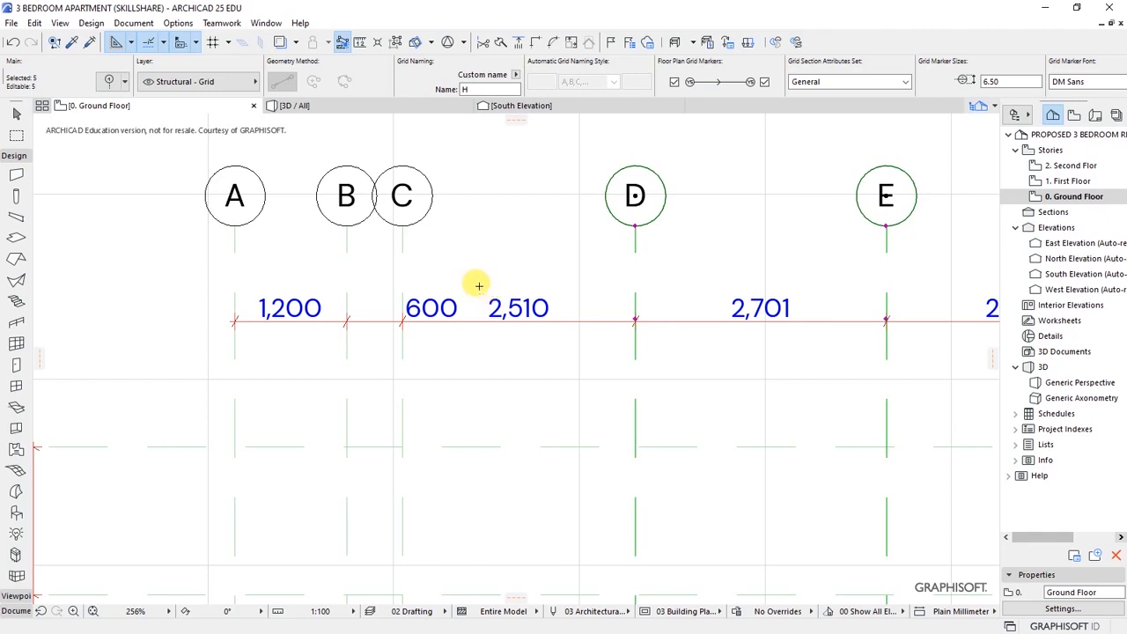
- Drag grids D–H by 1490 so C–D spacing becomes 4,000
key("ctrl+d")
left_click(636, 324)
scroll(370, 344, "down", 2)
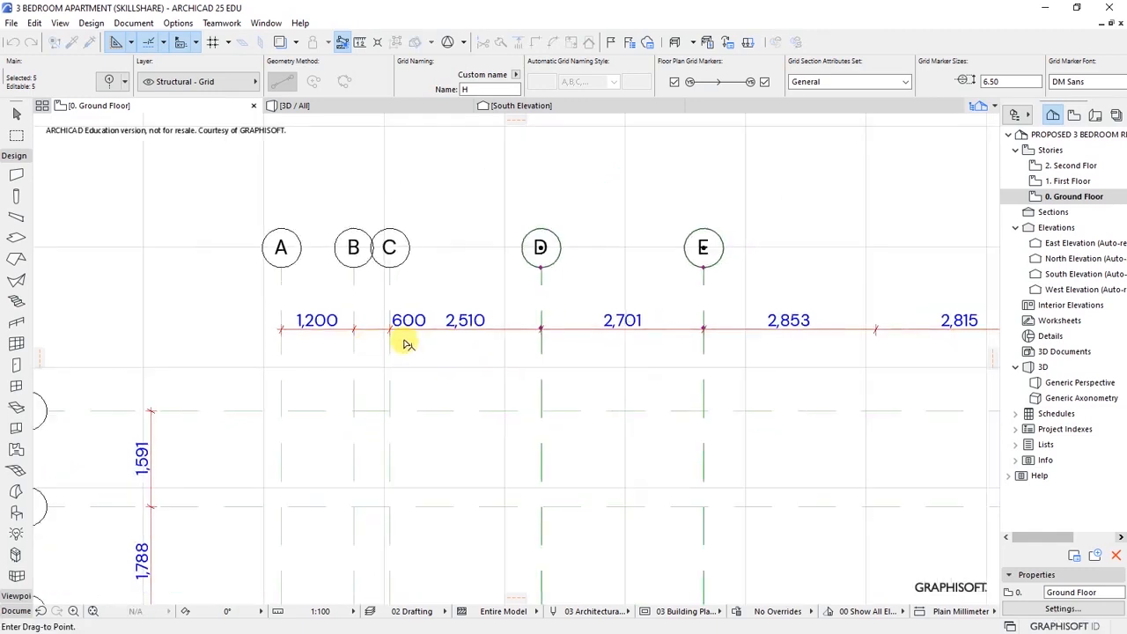
key("Tab")
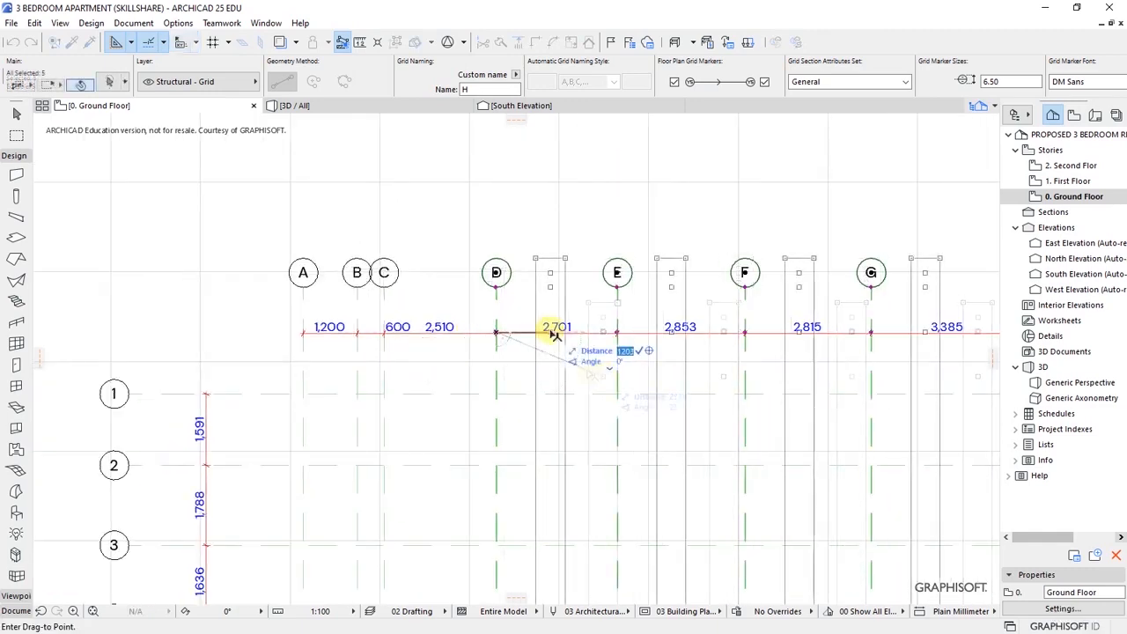
type("1490")
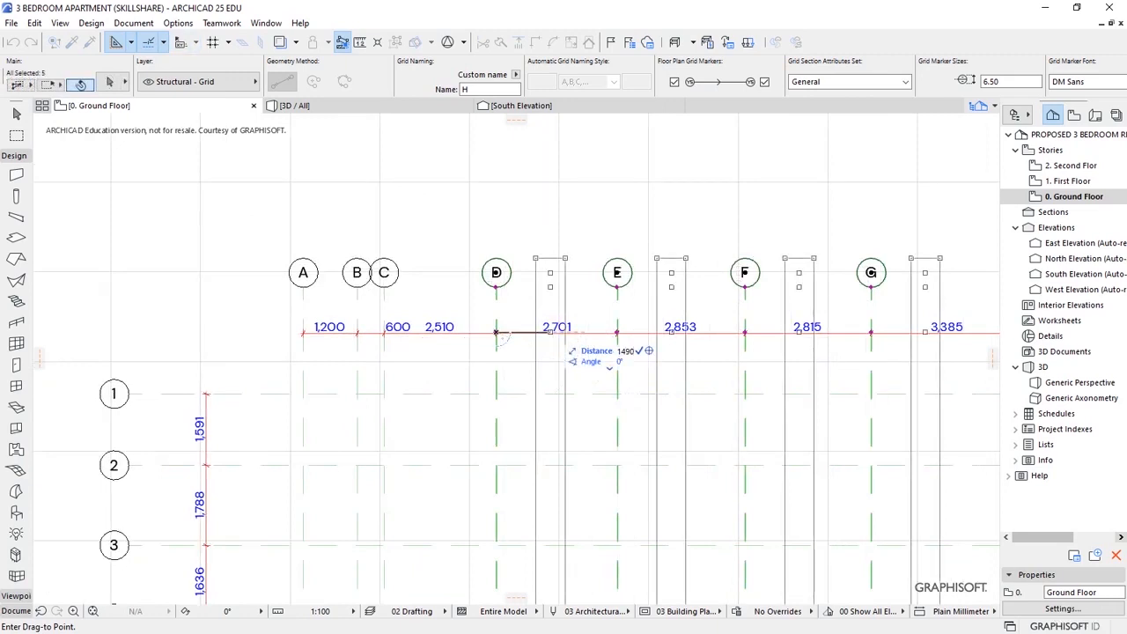
key("Return")
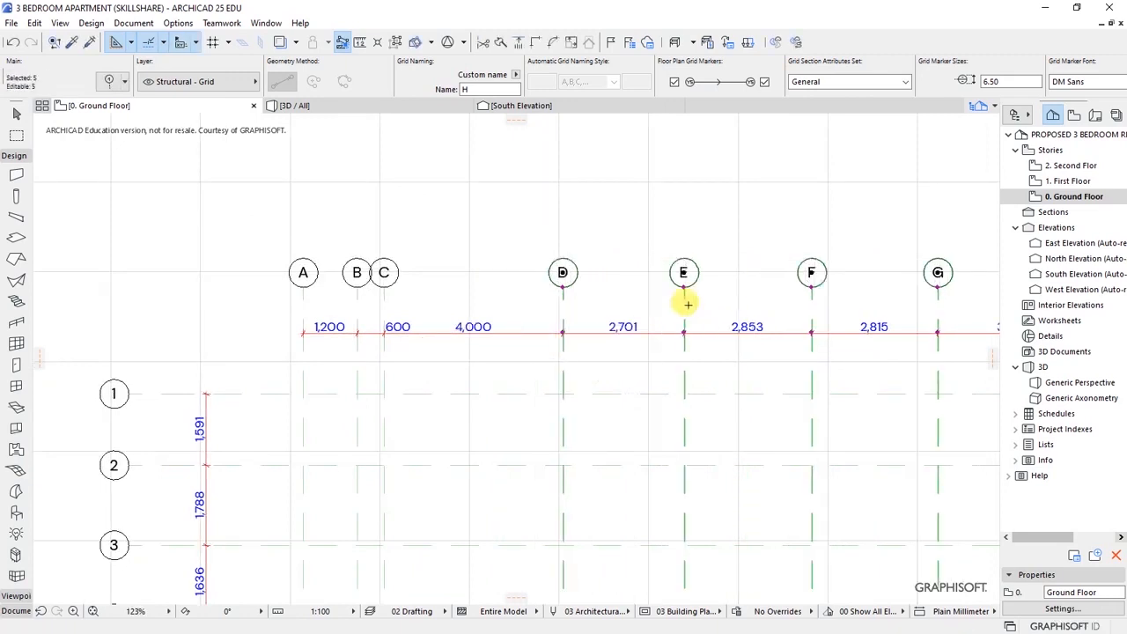
scroll(218, 326, "down", 1)
scroll(220, 324, "down", 2)
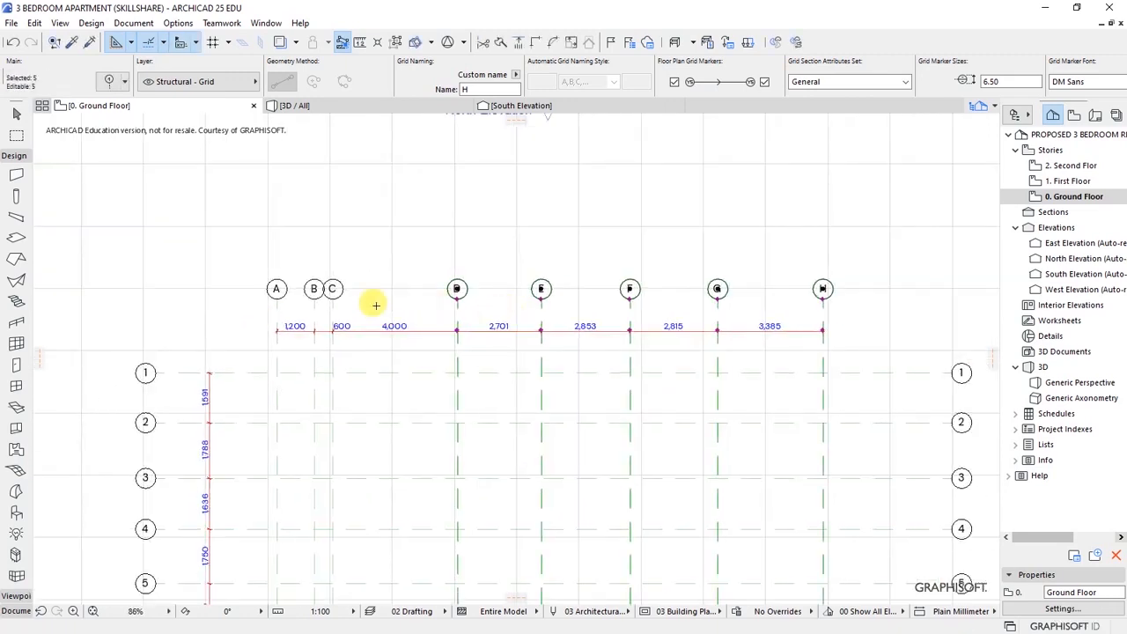
scroll(370, 302, "down", 2)
scroll(476, 294, "up", 2)
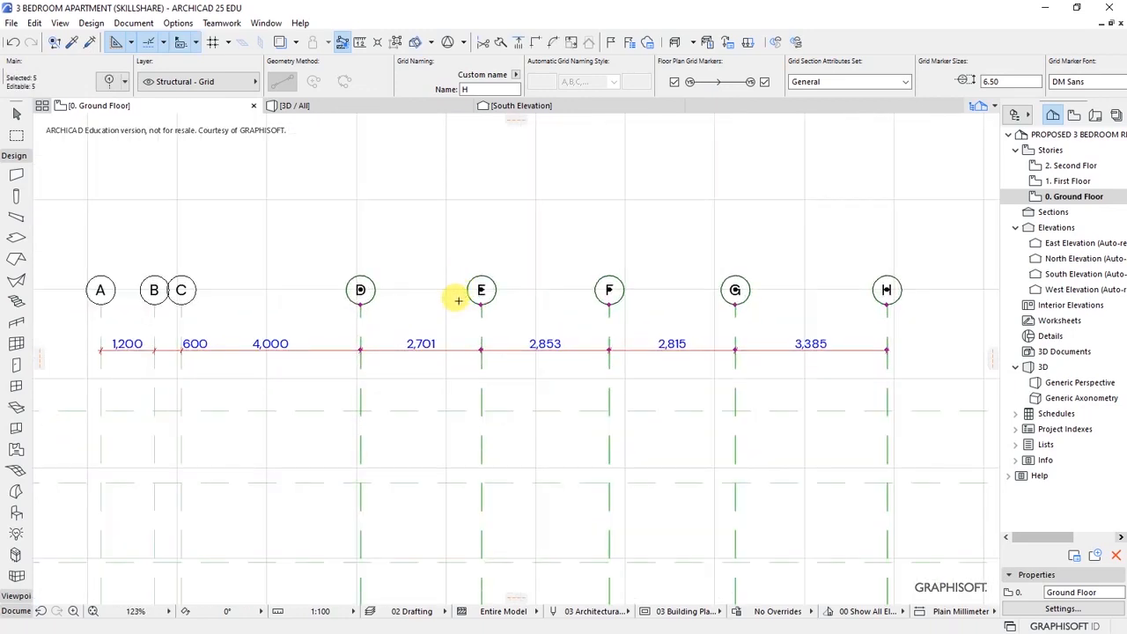
scroll(475, 299, "up", 1)
scroll(318, 326, "up", 1)
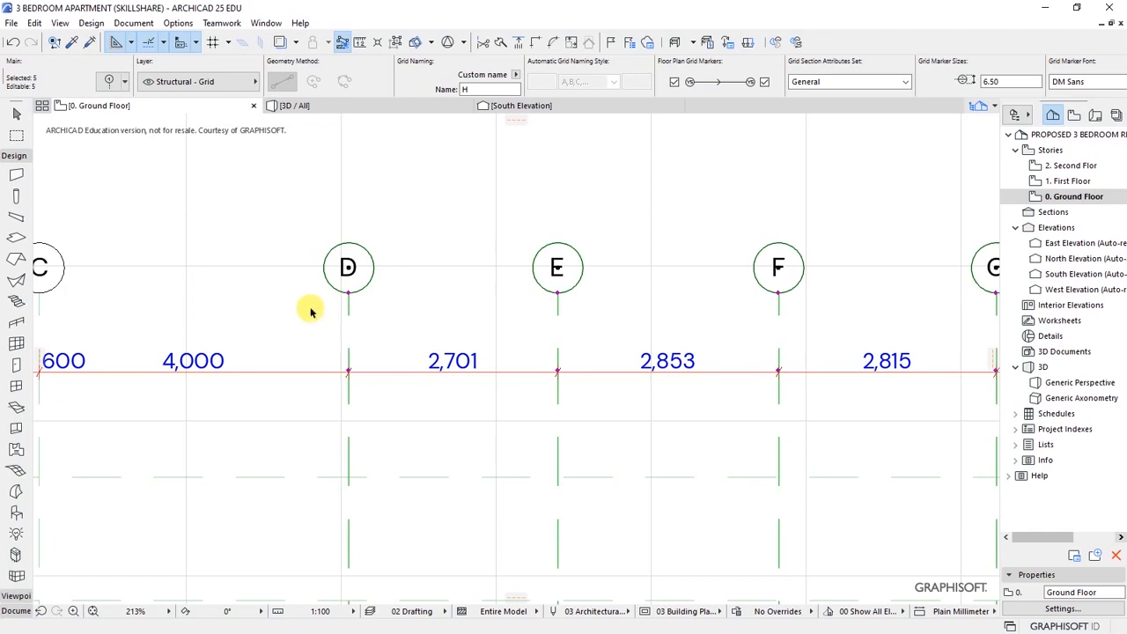
- Drag grids E–H left so D–E spacing is 750, then deselect E
left_click(350, 315, "shift")
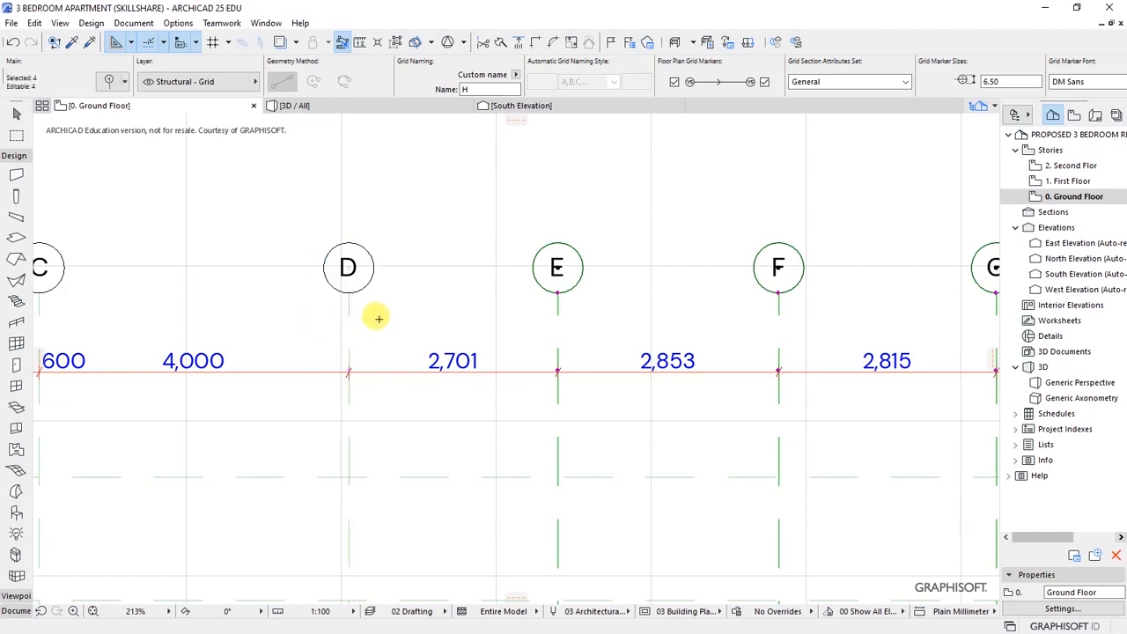
key("ctrl+d")
left_click(588, 330)
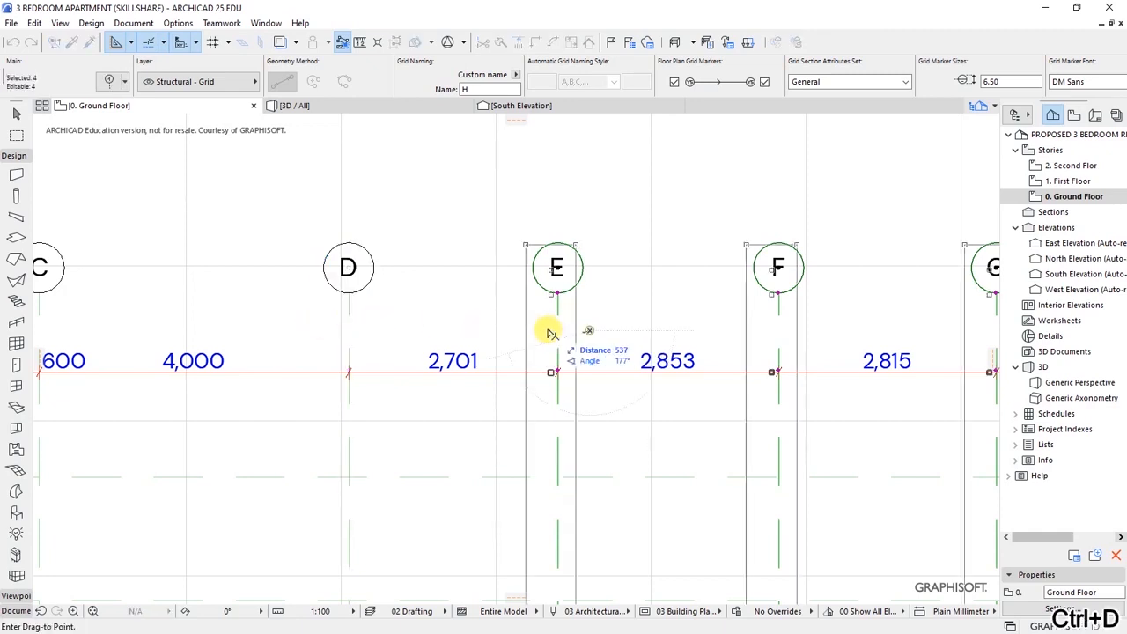
left_click(437, 331)
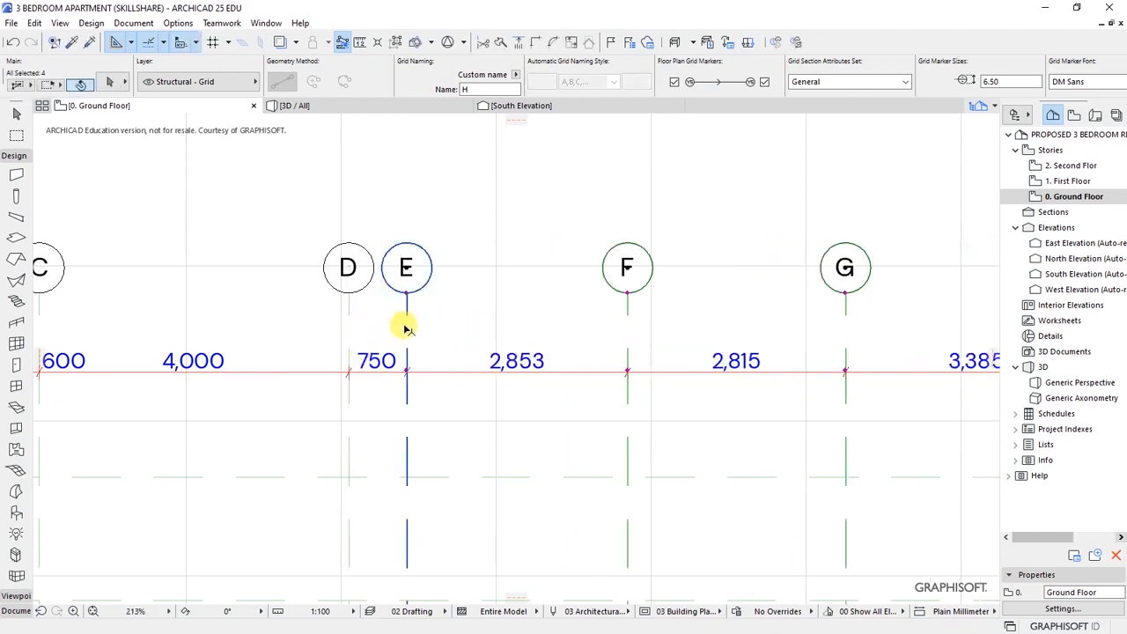
left_click(405, 328, "shift")
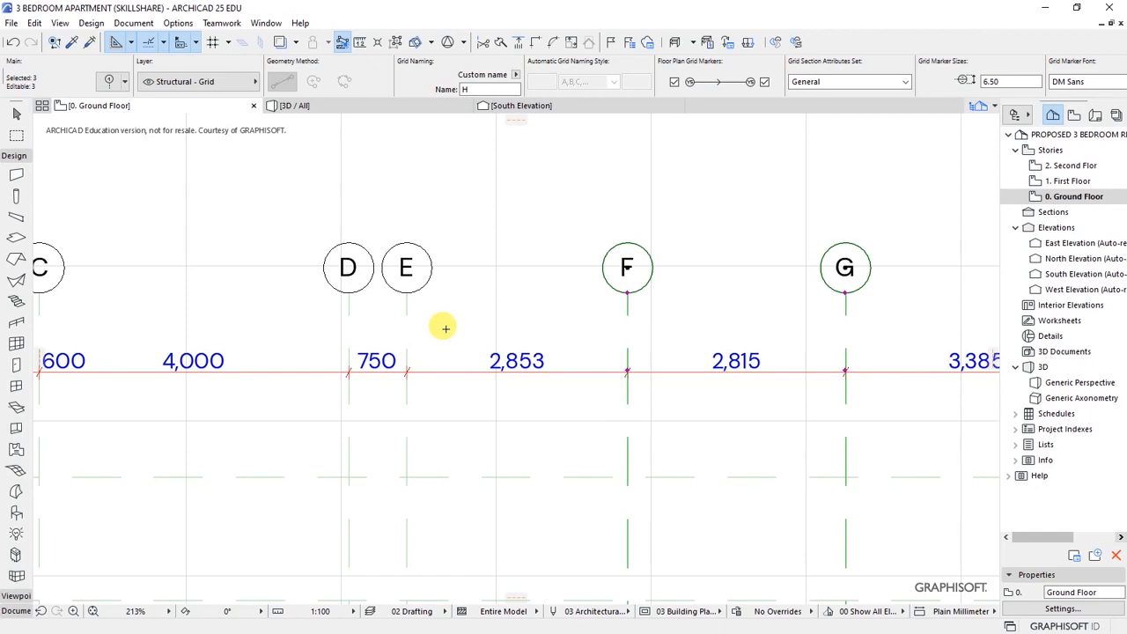
- Drag grids F–H by 1400 so E–F spacing becomes 1,450
key("ctrl+d")
left_click(627, 339)
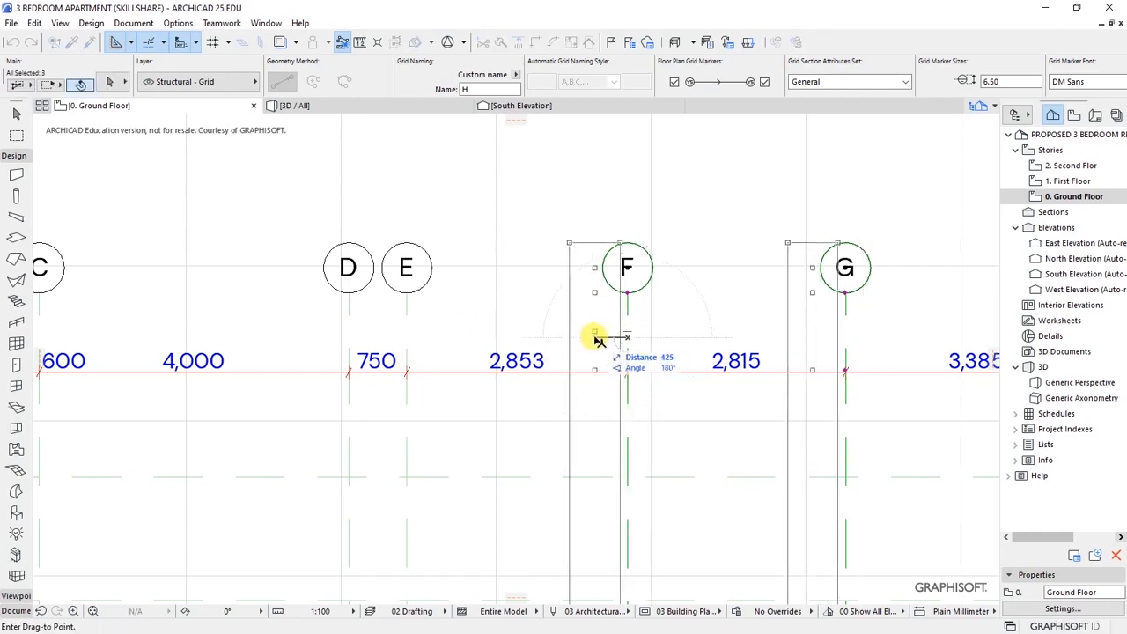
type("1400")
key("Return")
scroll(510, 241, "down", 2)
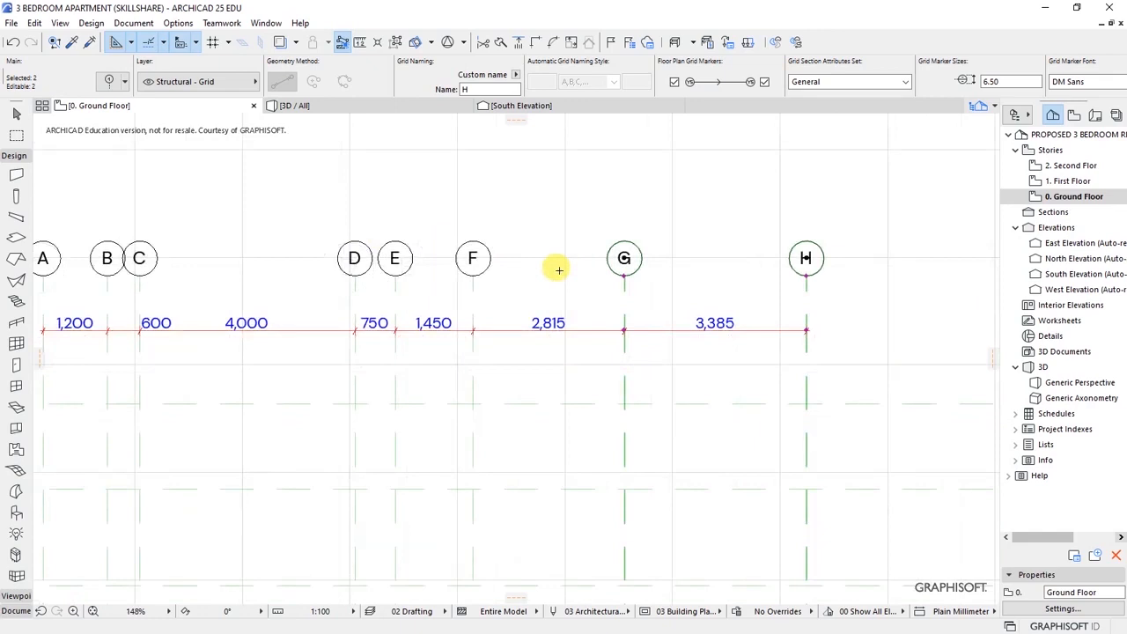
scroll(621, 322, "up", 2)
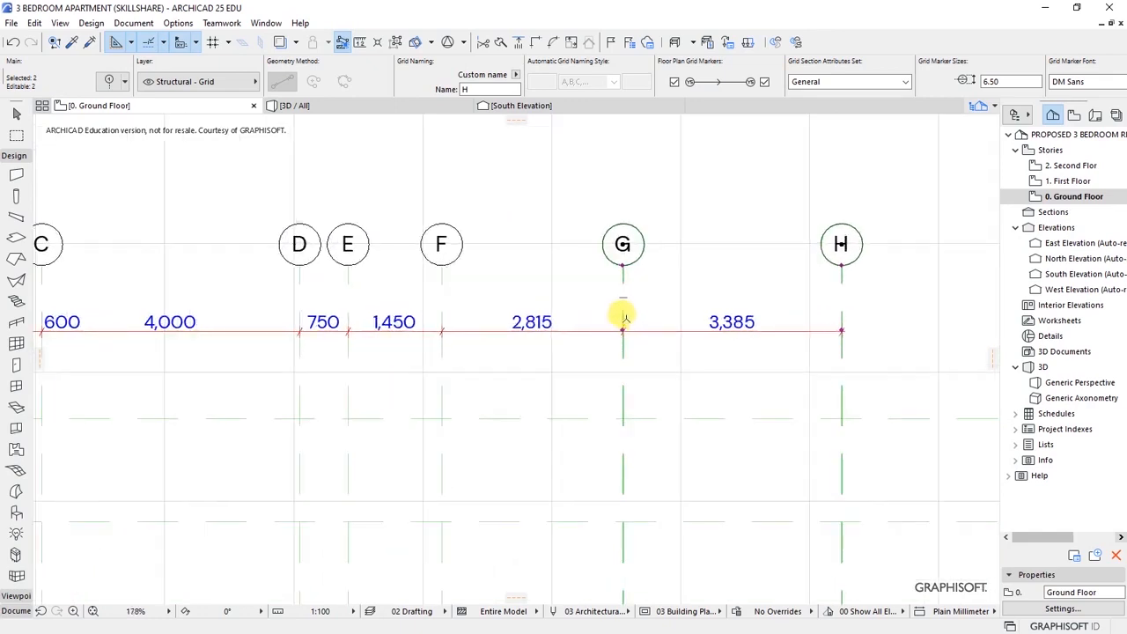
- Shift grids G and H by 415 so F–G spacing is 2,400, then deselect G
key("ctrl+d")
scroll(596, 314, "up", 3)
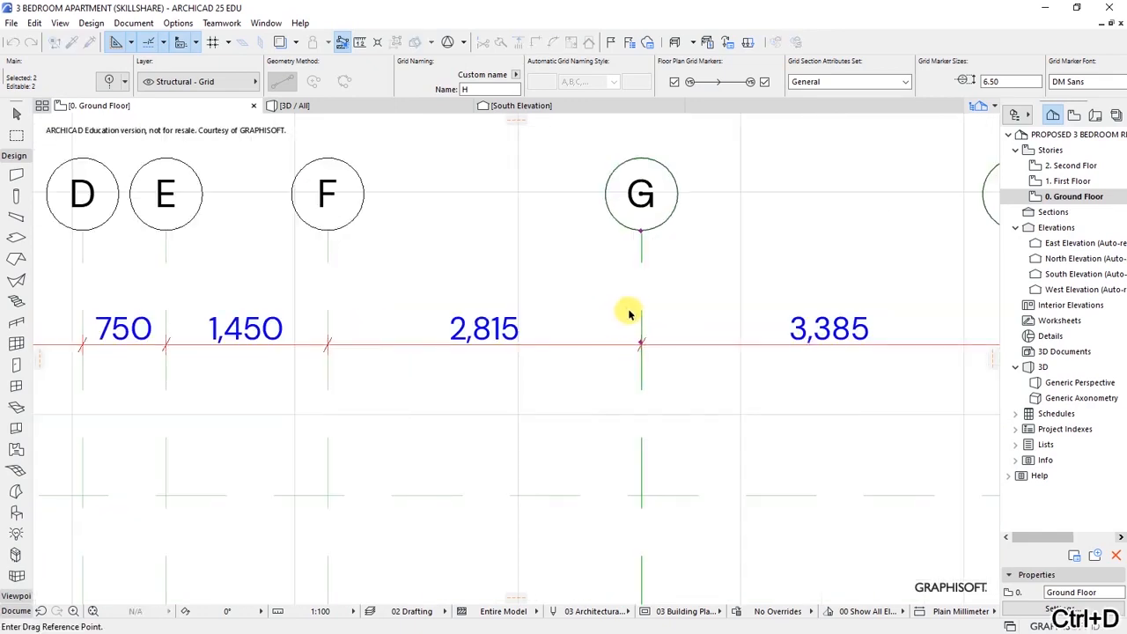
left_click(641, 313)
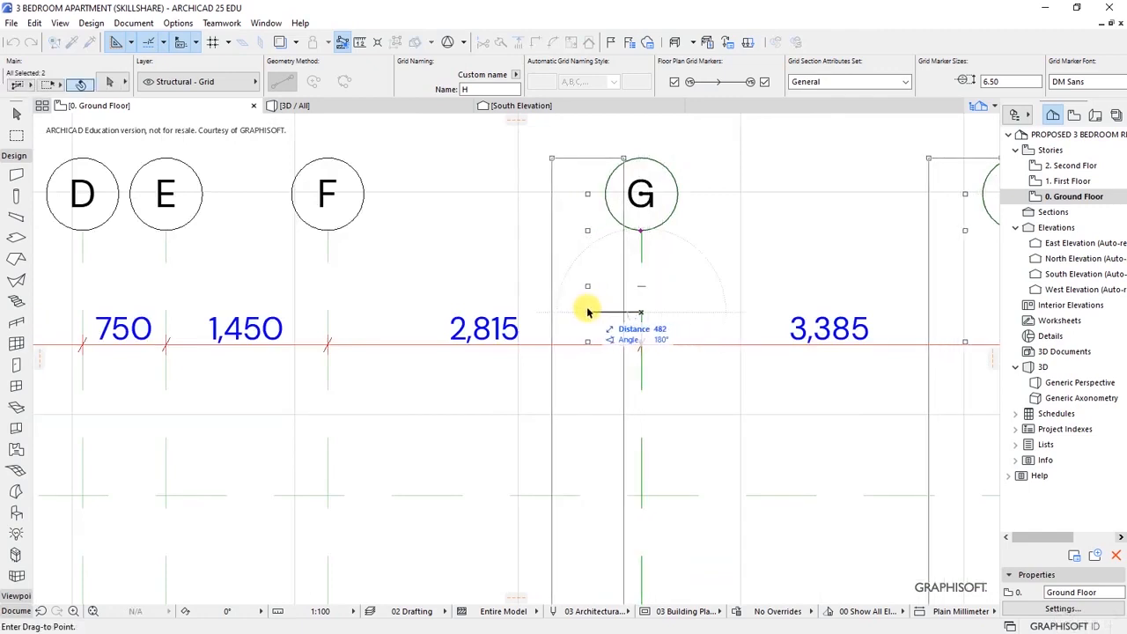
type("415")
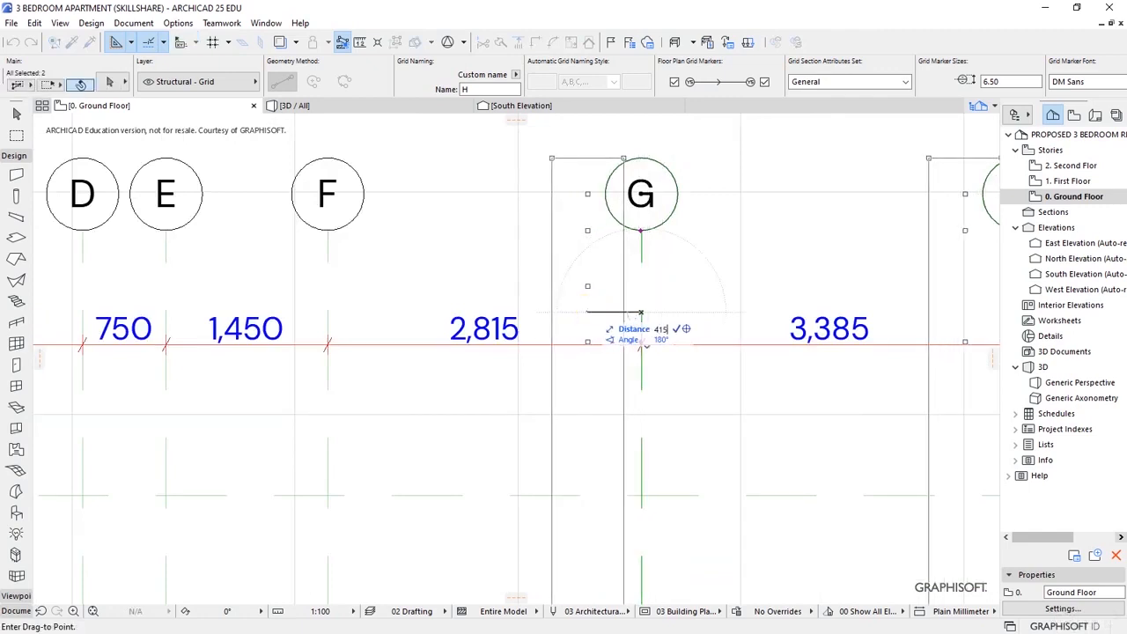
key("Return")
scroll(596, 311, "down", 4)
scroll(684, 291, "up", 1)
left_click(484, 286, "shift")
scroll(380, 268, "down", 1)
scroll(571, 282, "up", 3)
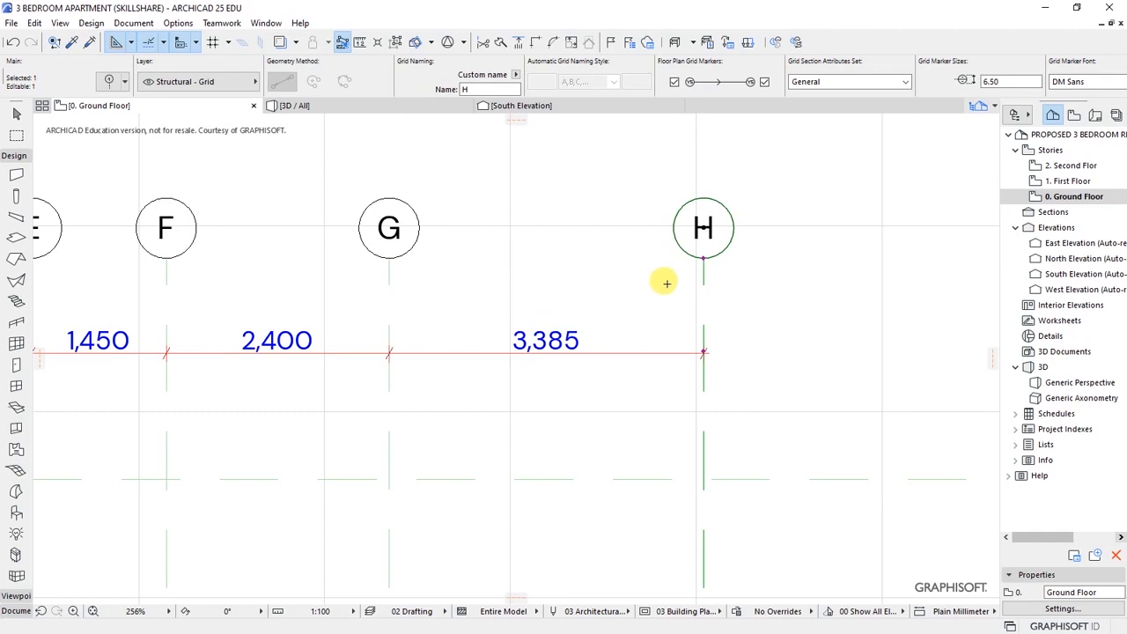
- Drag grid line H 1785 to the left so it sits 1,600 from G
key("ctrl+d")
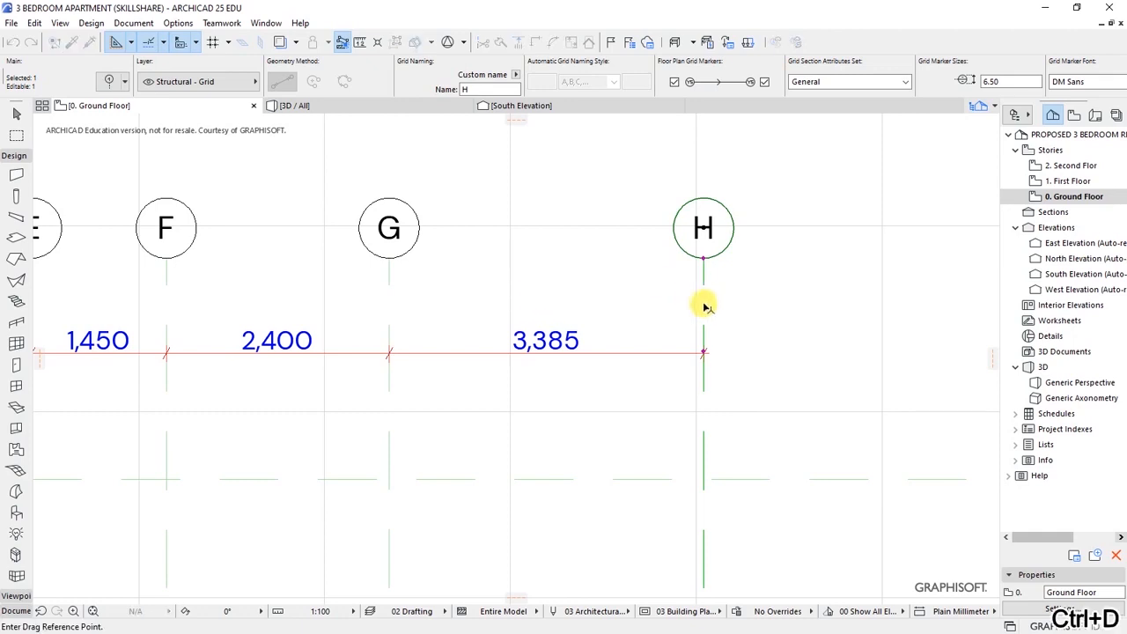
left_click(704, 306)
type("1785")
key("Return")
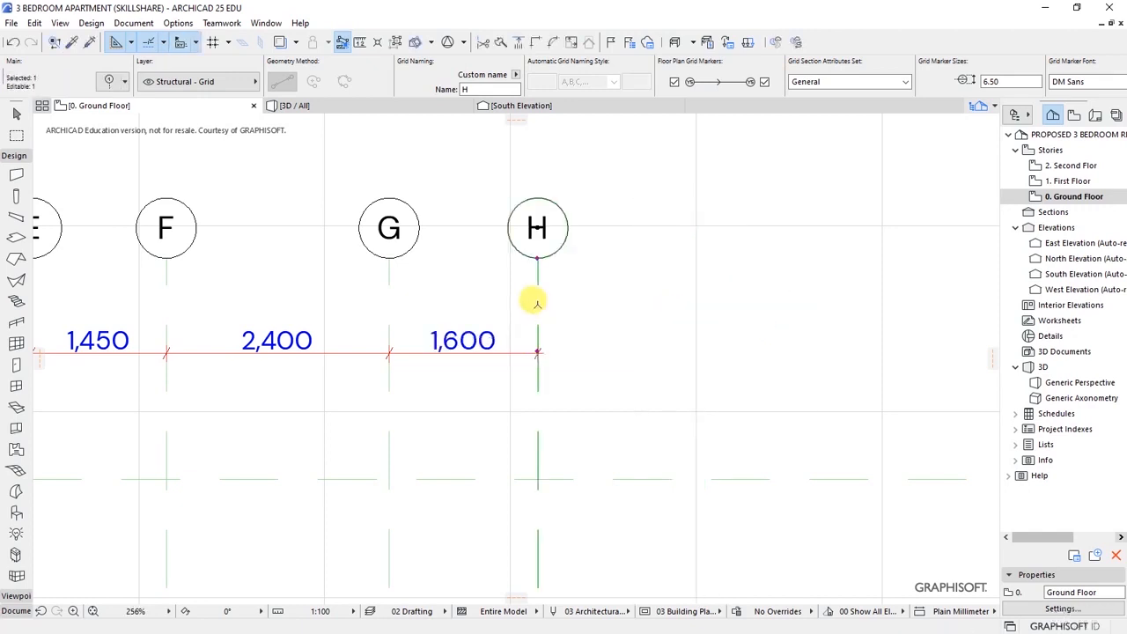
scroll(730, 306, "down", 5)
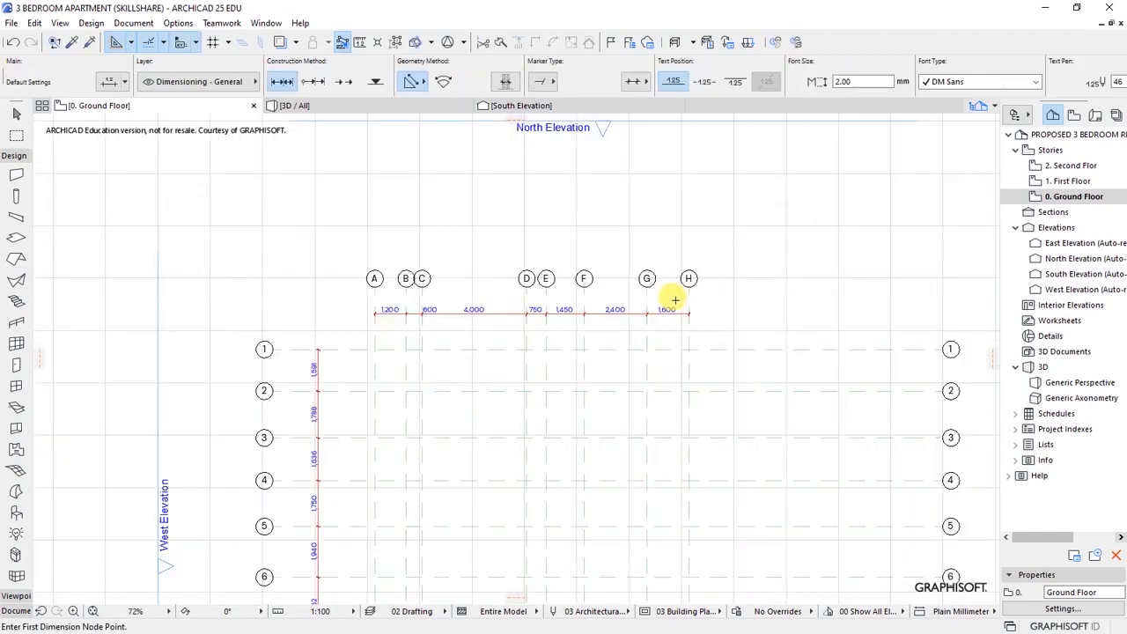
scroll(573, 280, "up", 3)
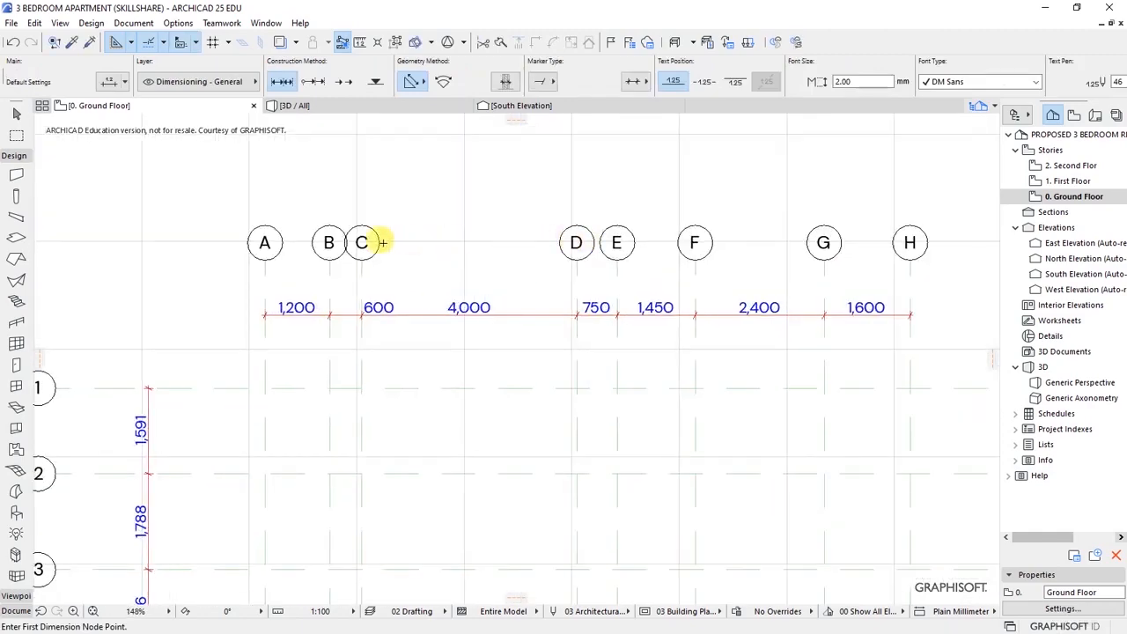
scroll(476, 238, "up", 1)
scroll(476, 238, "down", 2)
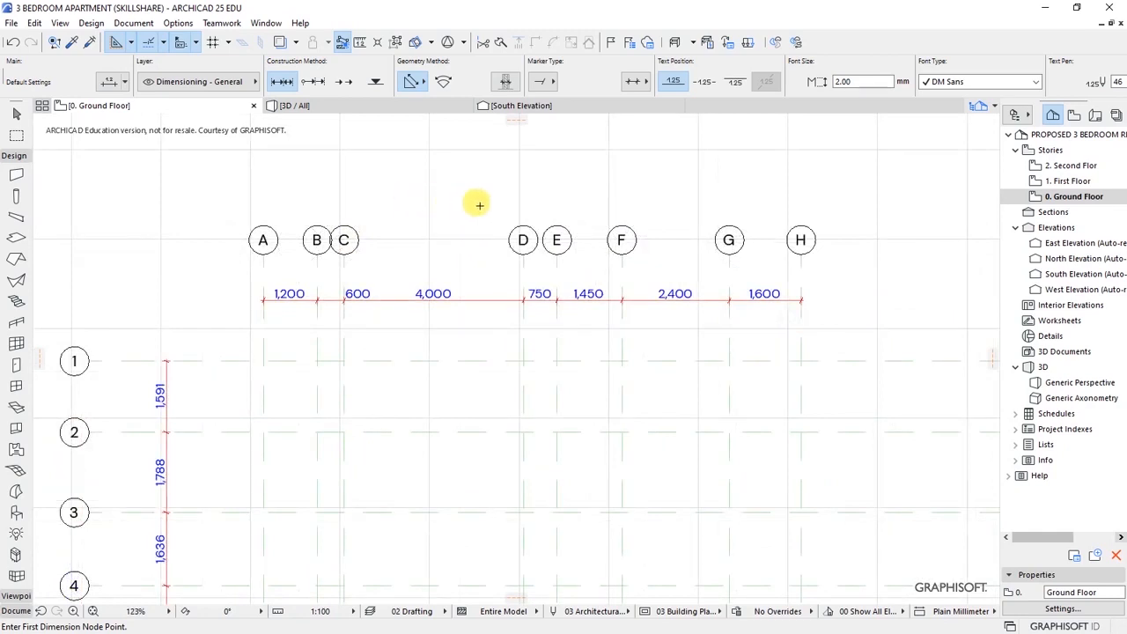
scroll(475, 213, "down", 10)
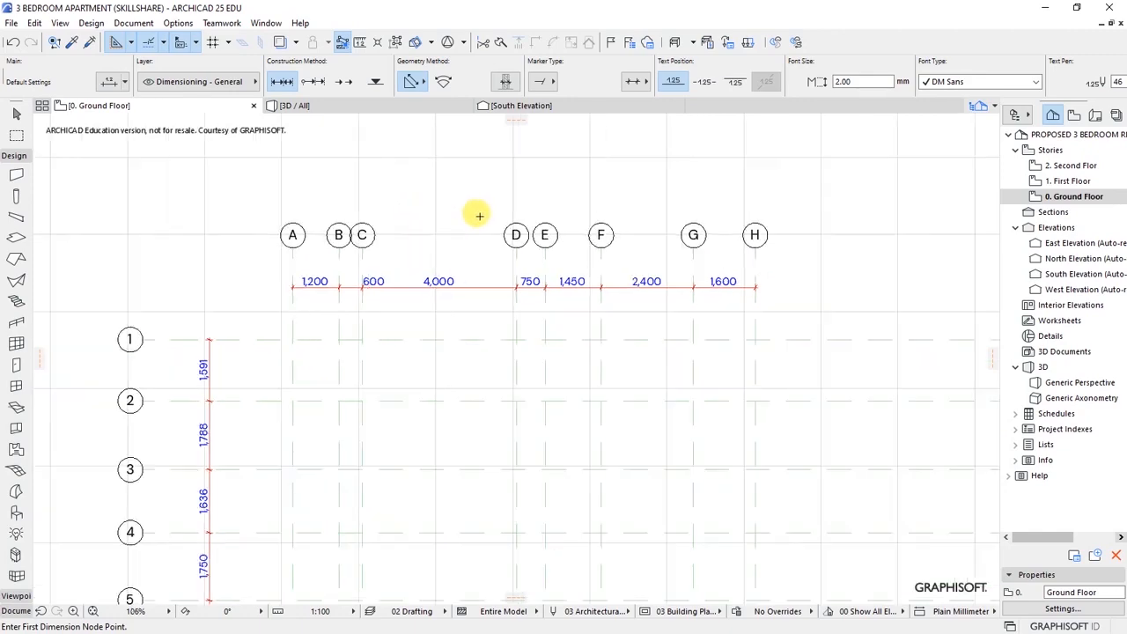
- Select horizontal grid line 9, cancelling an accidental move of grid line 2
key("Escape")
scroll(605, 324, "up", 1)
left_click(352, 242)
left_click(353, 264)
left_click(349, 292)
key("Escape")
scroll(314, 514, "up", 9)
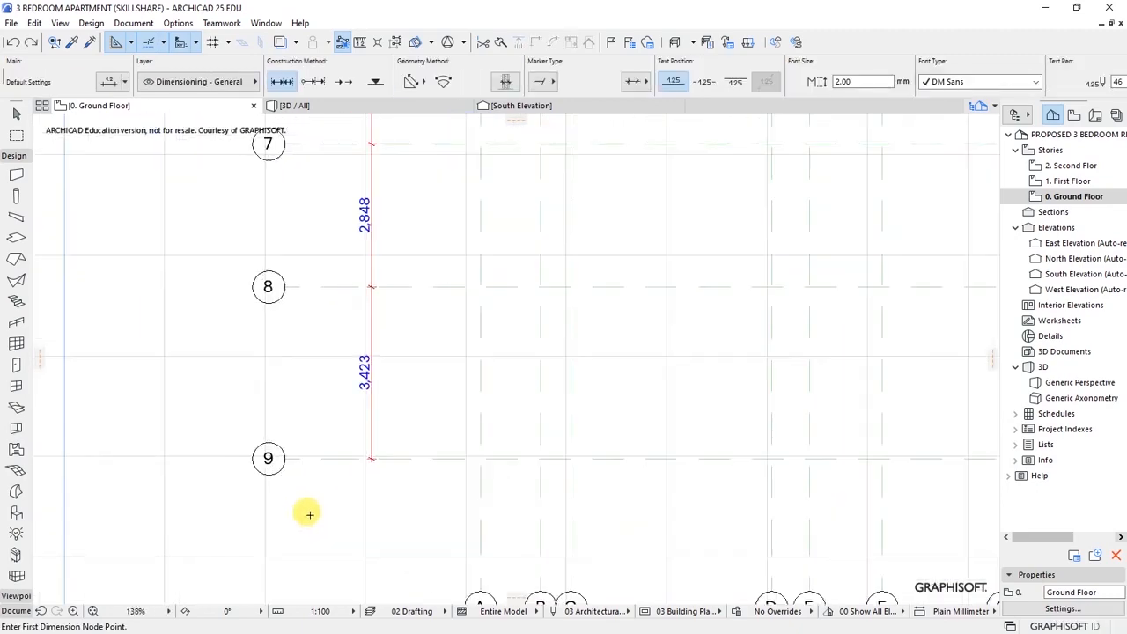
left_click(333, 454)
- Add grid lines 8, 7, 6, 5, 4, 3 and 2 to the grid line 9 selection
left_click(320, 271, "shift")
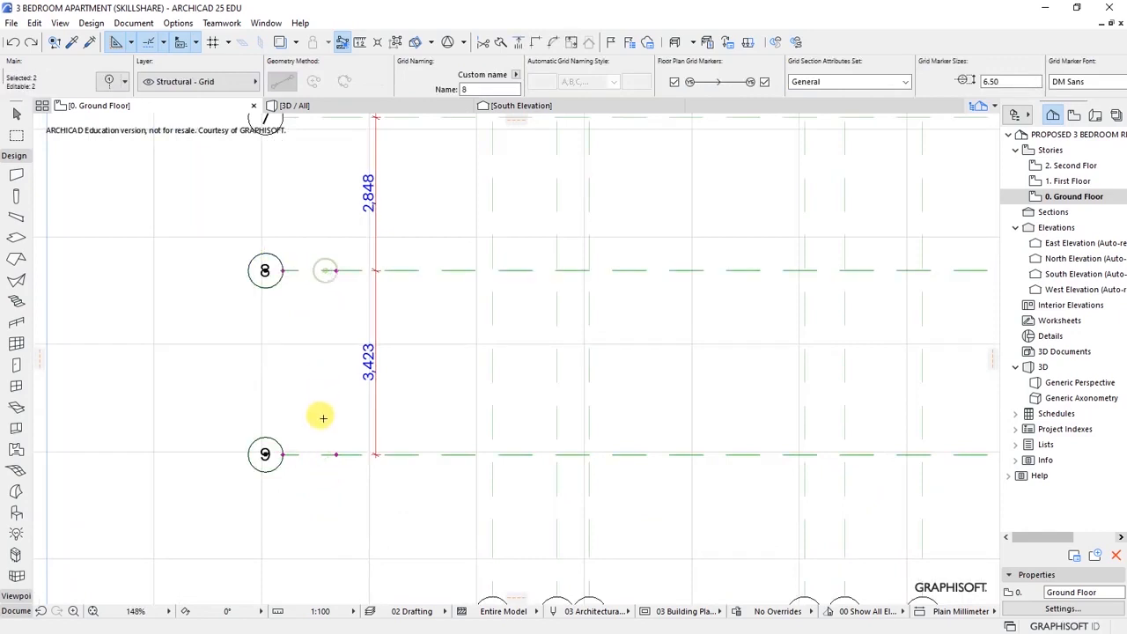
scroll(322, 414, "down", 6)
scroll(322, 296, "up", 3)
left_click(372, 329, "shift")
left_click(378, 253, "shift")
scroll(378, 254, "down", 2)
left_click(398, 269, "shift")
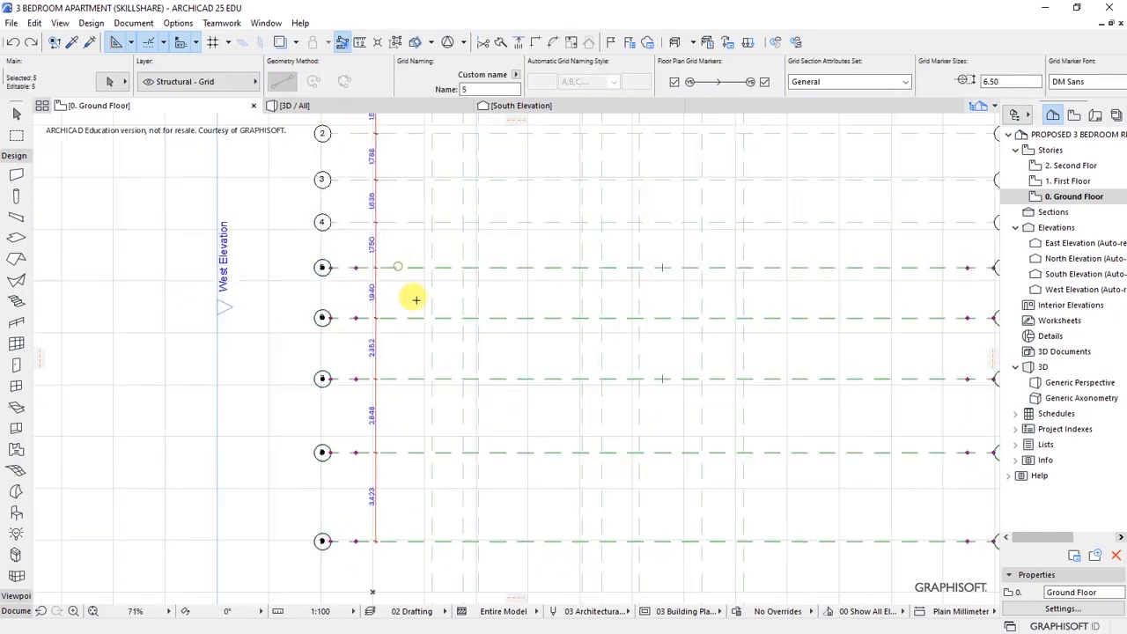
left_click(394, 222, "shift")
left_click(403, 180, "shift")
left_click(409, 136, "shift")
scroll(442, 324, "down", 3)
scroll(443, 277, "up", 2)
scroll(335, 239, "down", 3)
scroll(379, 284, "up", 4)
scroll(335, 246, "up", 5)
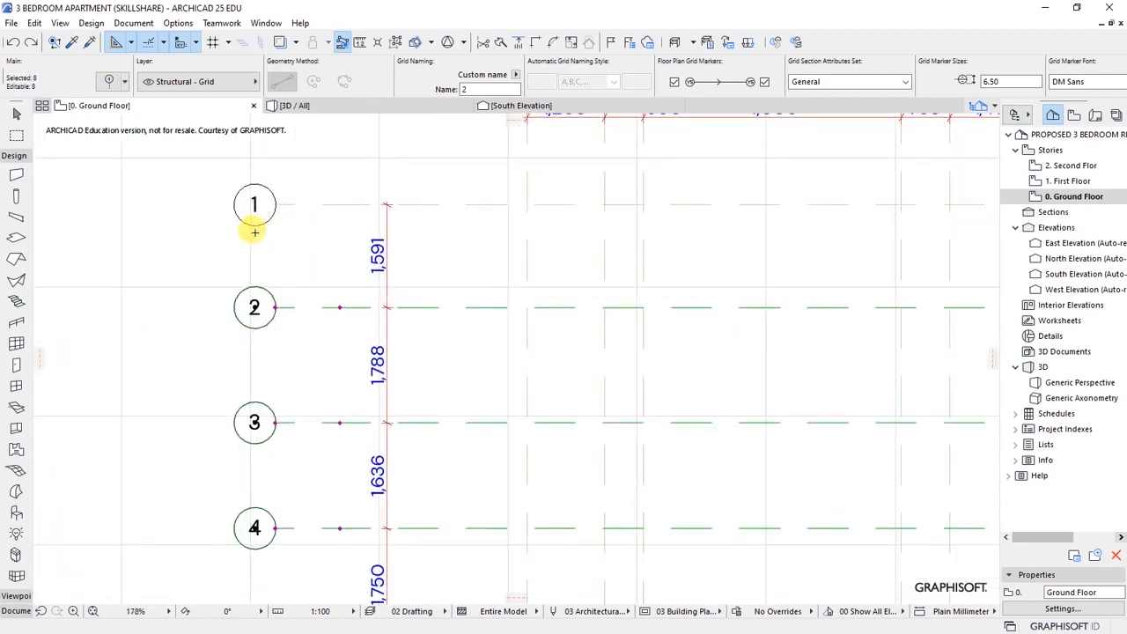
scroll(247, 233, "up", 2)
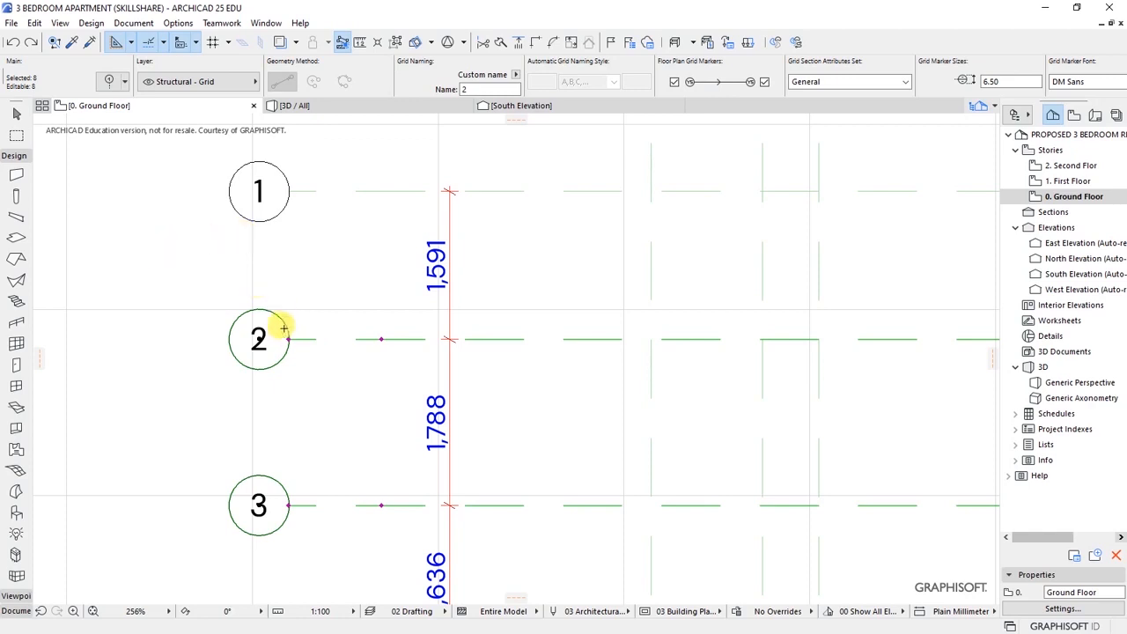
- Move grid lines 2–9 up 391 so grids 1–2 are 1,200 apart
key("ctrl+d")
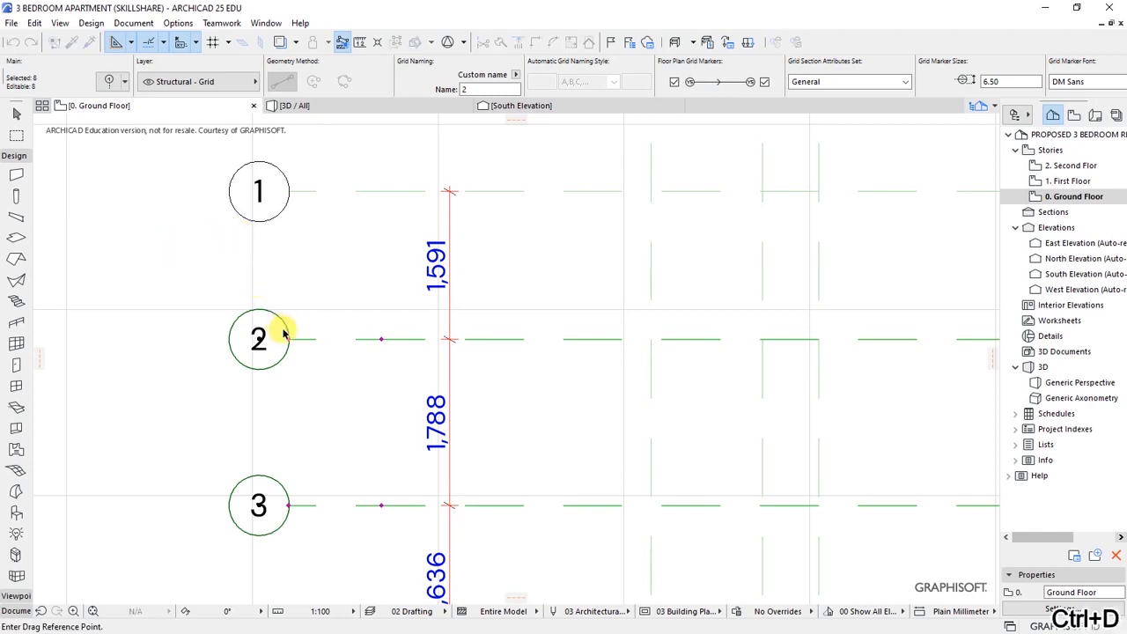
left_click(381, 338)
key("Tab")
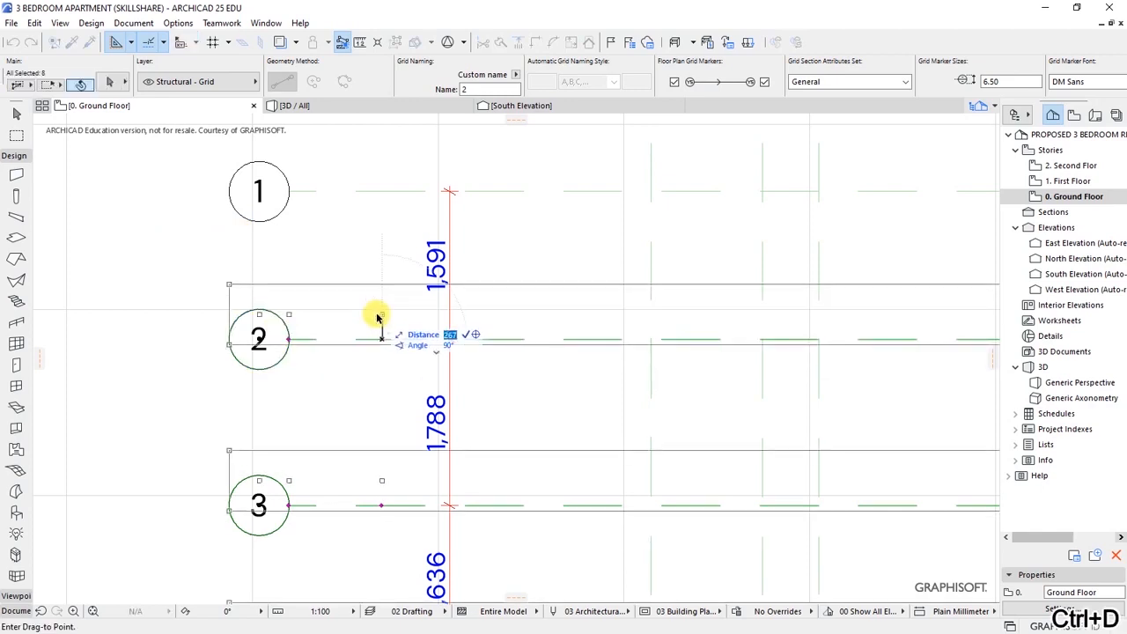
type("391")
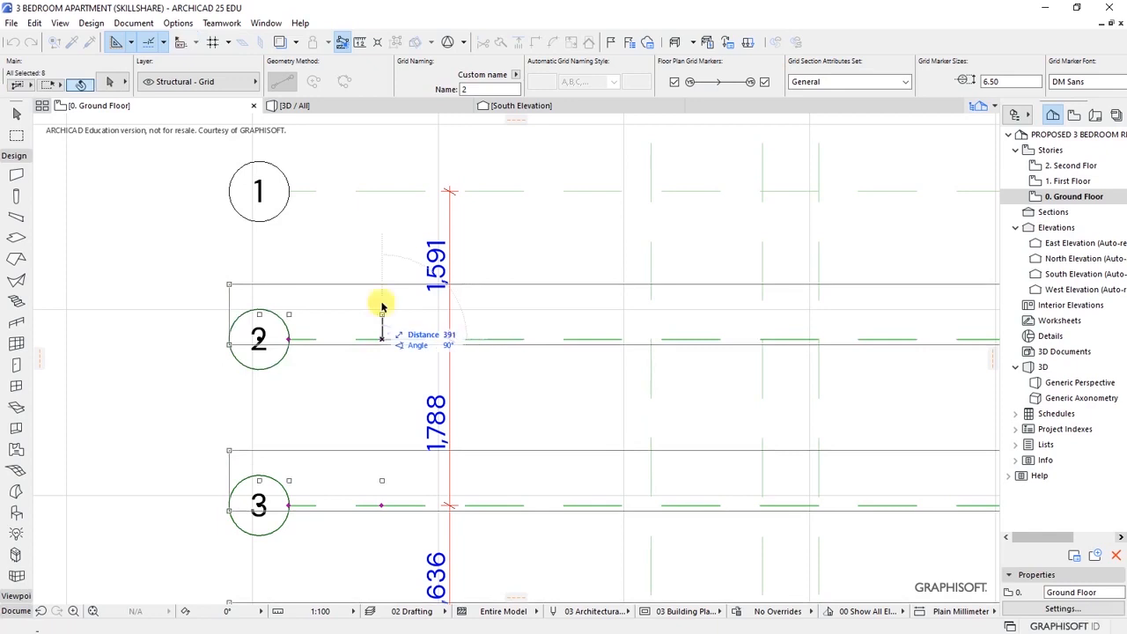
key("Return")
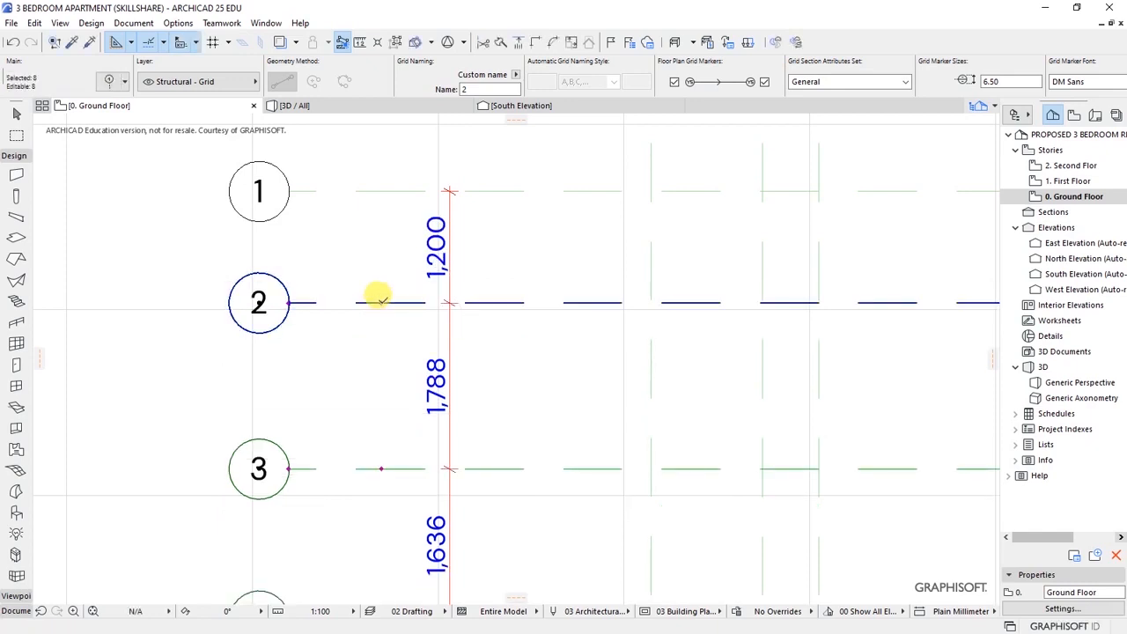
scroll(221, 244, "down", 1)
- Deselect grid line 2, move lines 3–9 down 1315, then undo that move
left_click(296, 294, "shift")
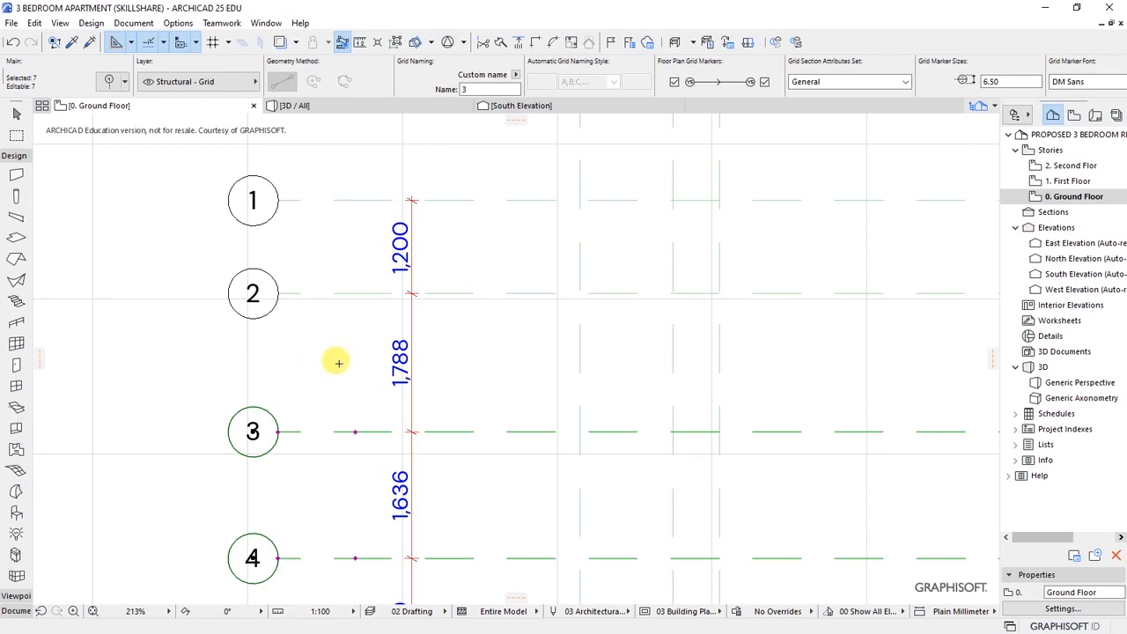
key("ctrl+d")
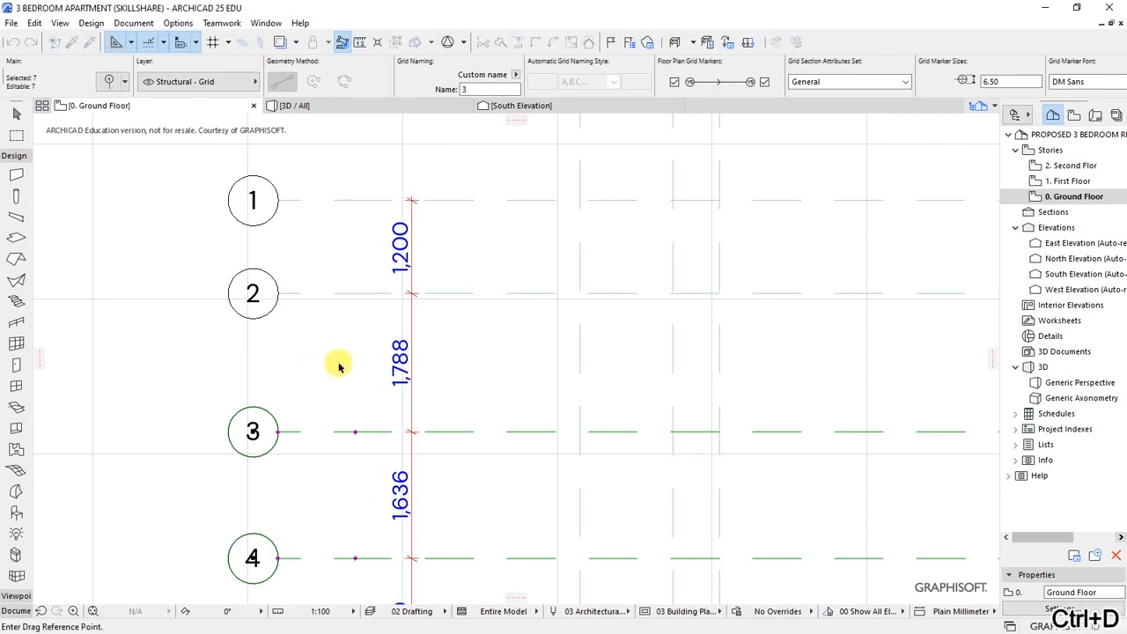
left_click(368, 432)
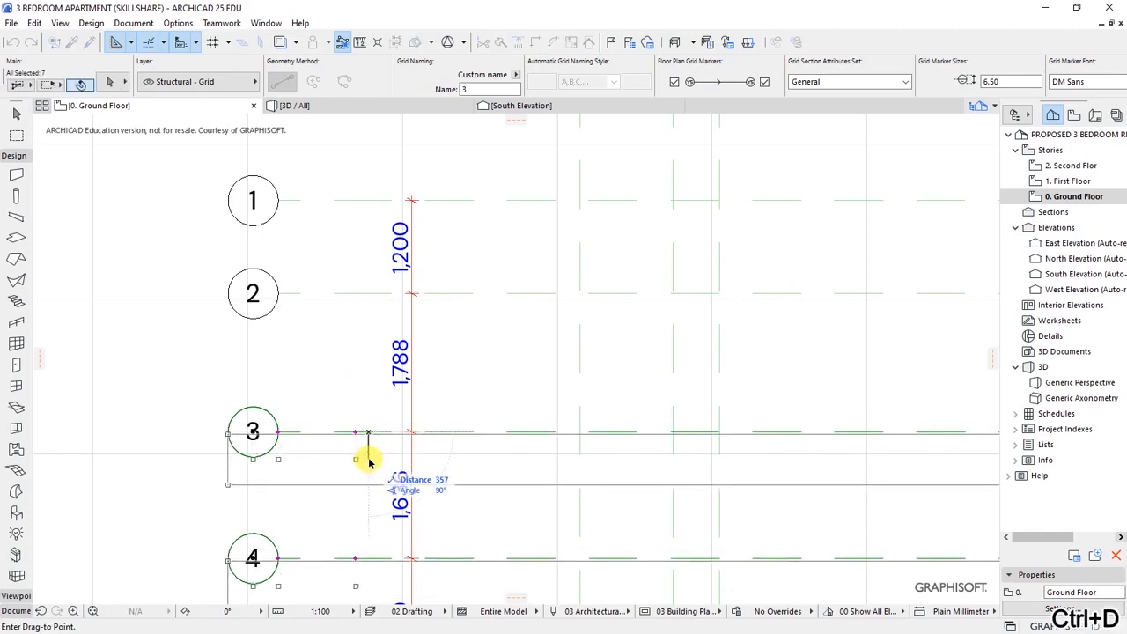
type("1315")
key("Return")
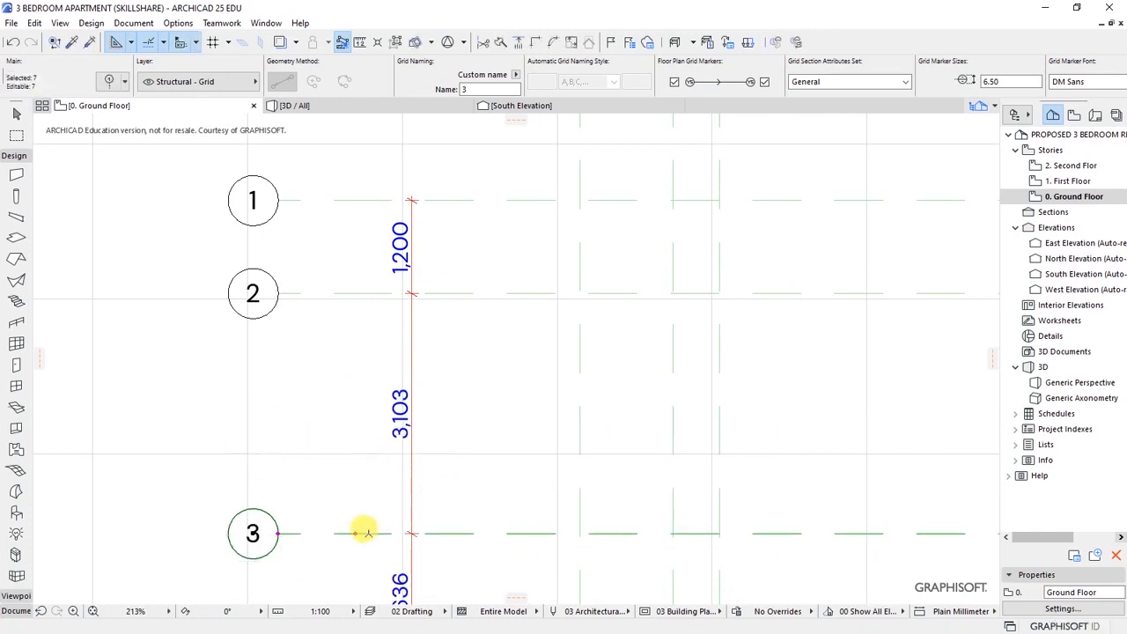
key("ctrl+z")
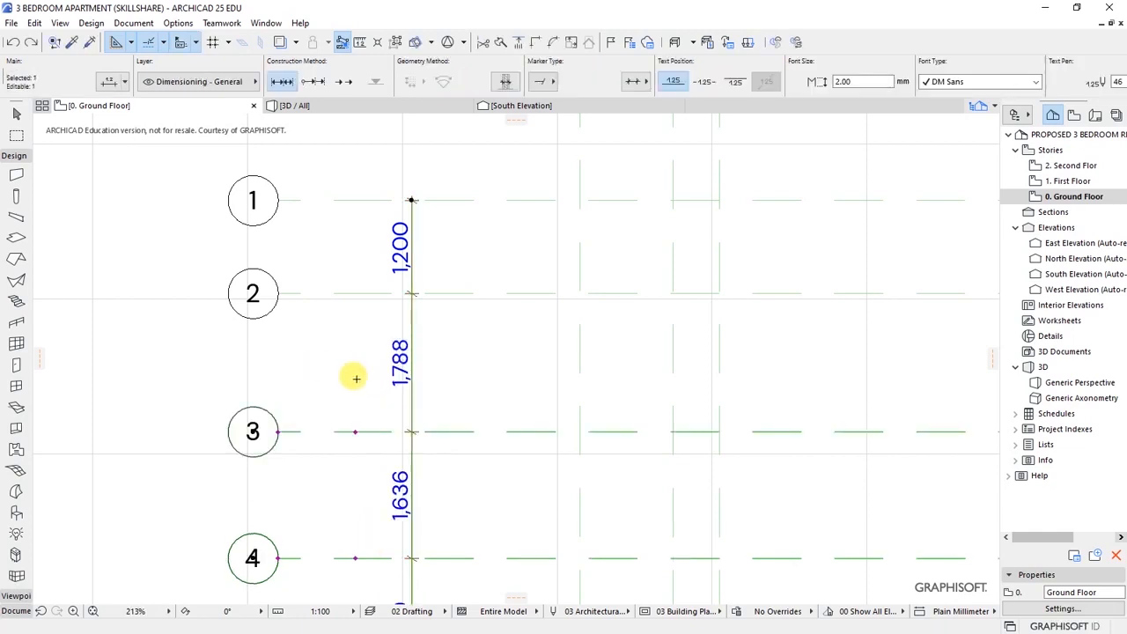
- Move grid lines 3–9 down 1312 instead so grids 2–3 are 3,100 apart
left_click(413, 346)
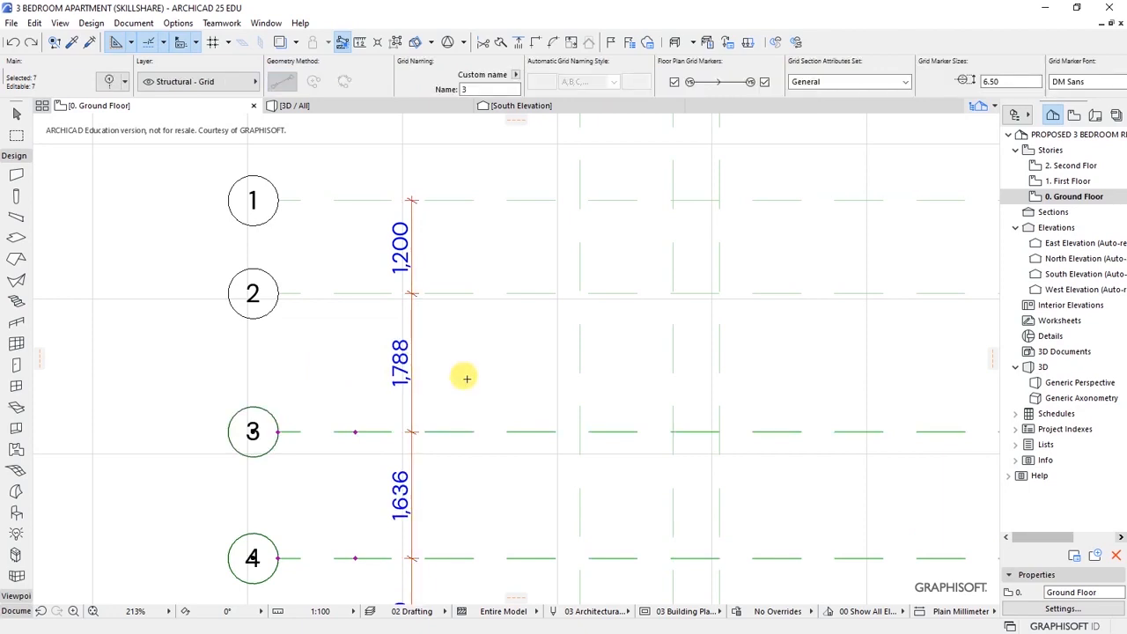
key("ctrl+d")
left_click(466, 375)
type("1312")
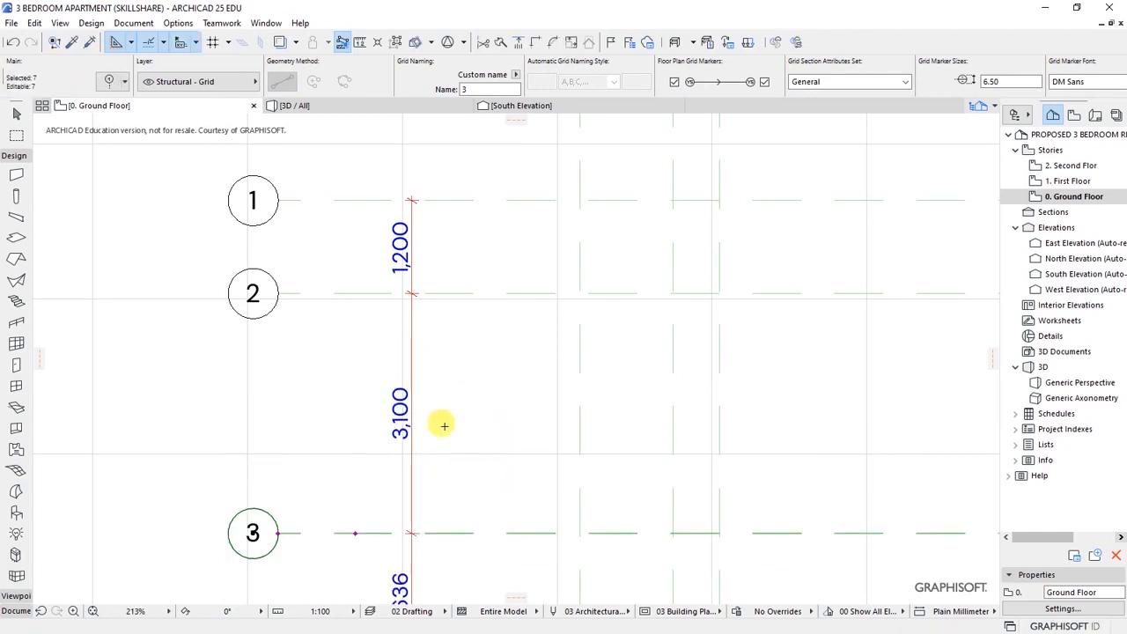
scroll(308, 316, "down", 3)
scroll(343, 304, "down", 2)
scroll(314, 365, "up", 6)
scroll(315, 348, "up", 3)
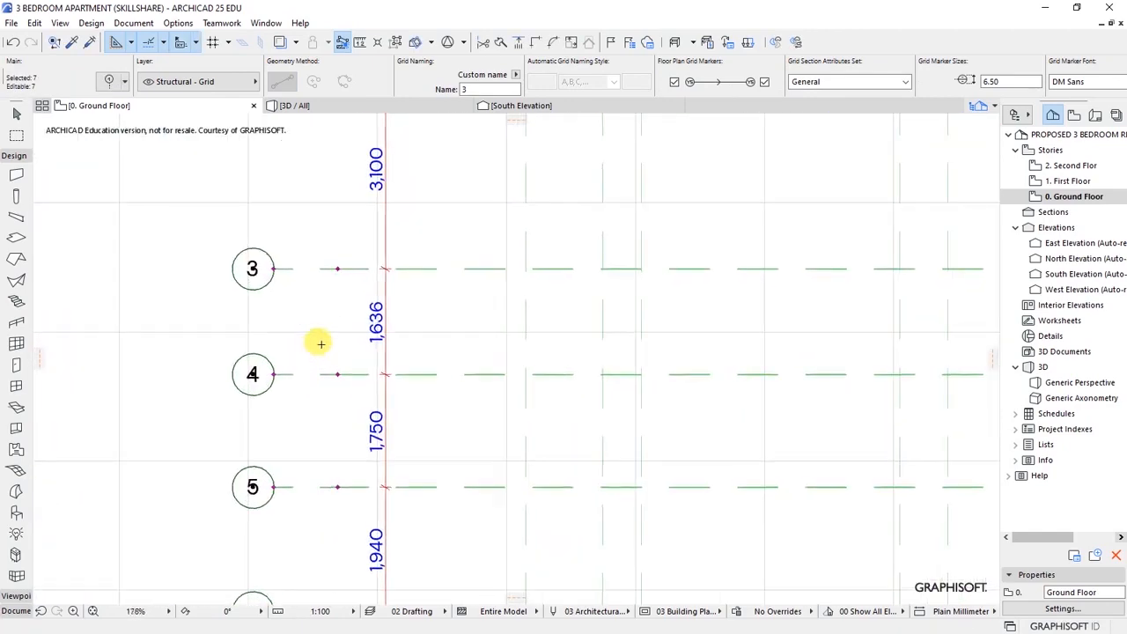
- Deselect grid line 3 and move lines 4–9 up 1036 so line 4 sits 600 below line 3
left_click(427, 269, "shift")
scroll(326, 332, "up", 2)
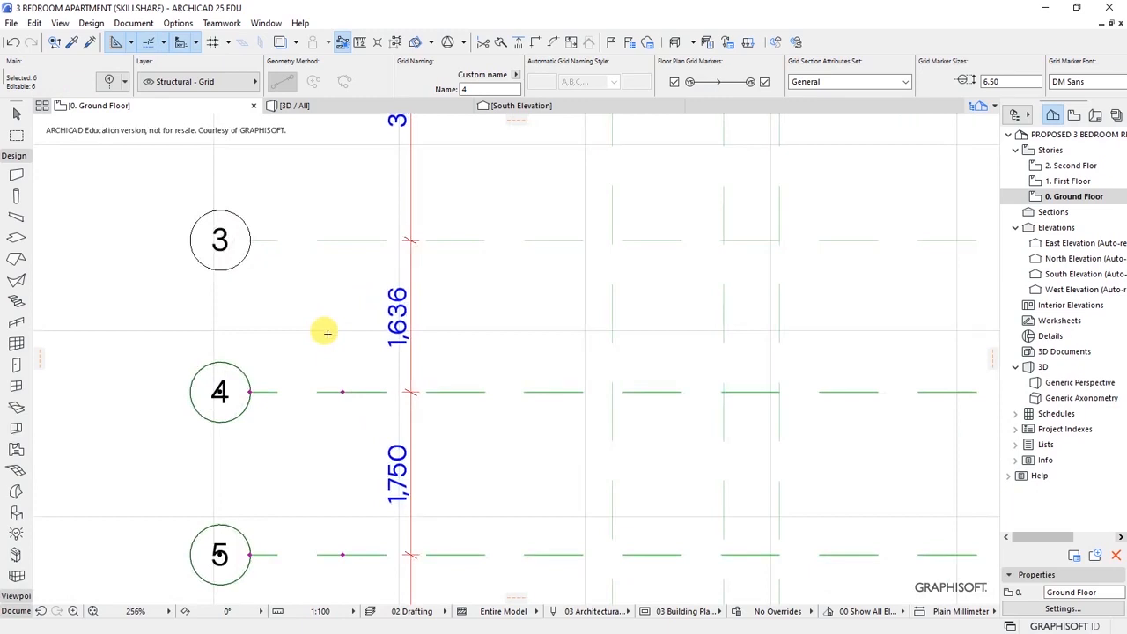
key("ctrl+d")
left_click(373, 387)
type("1036")
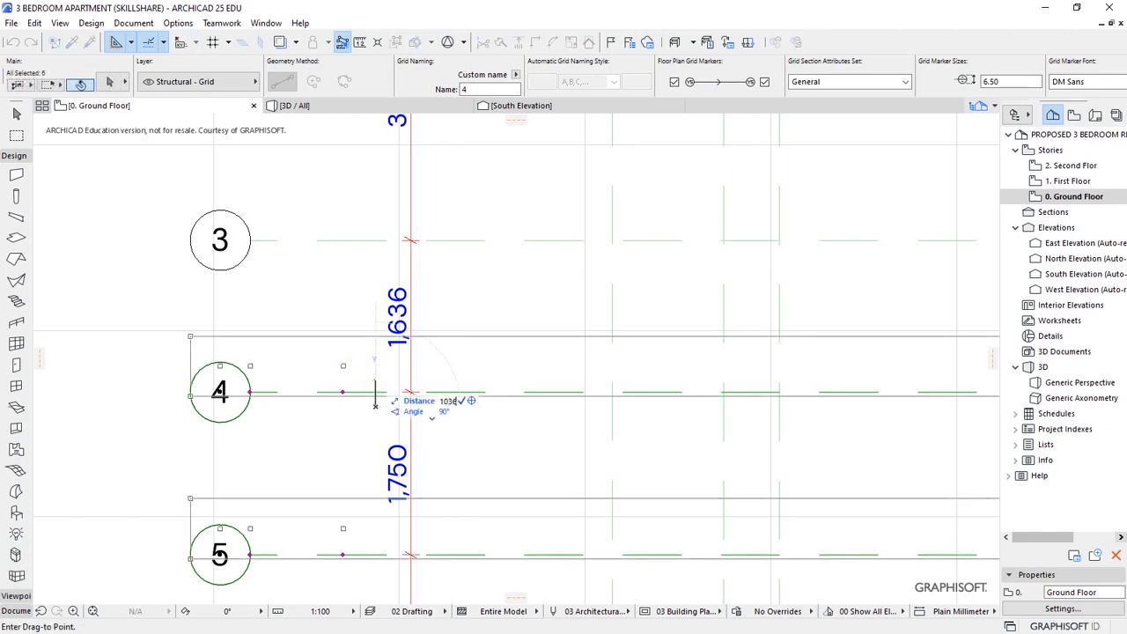
left_click(375, 309)
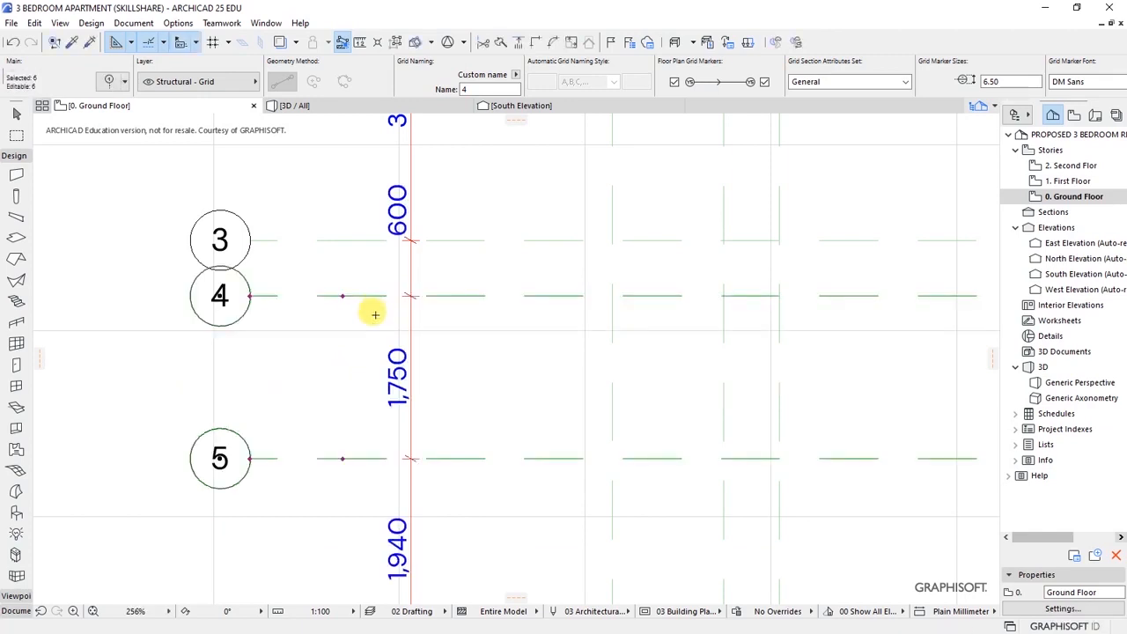
- Deselect grid line 4, move lines 5–9 down 650 for a 2,400 gap, then drop line 5
left_click(345, 296, "shift")
scroll(307, 271, "down", 2)
scroll(334, 361, "up", 1)
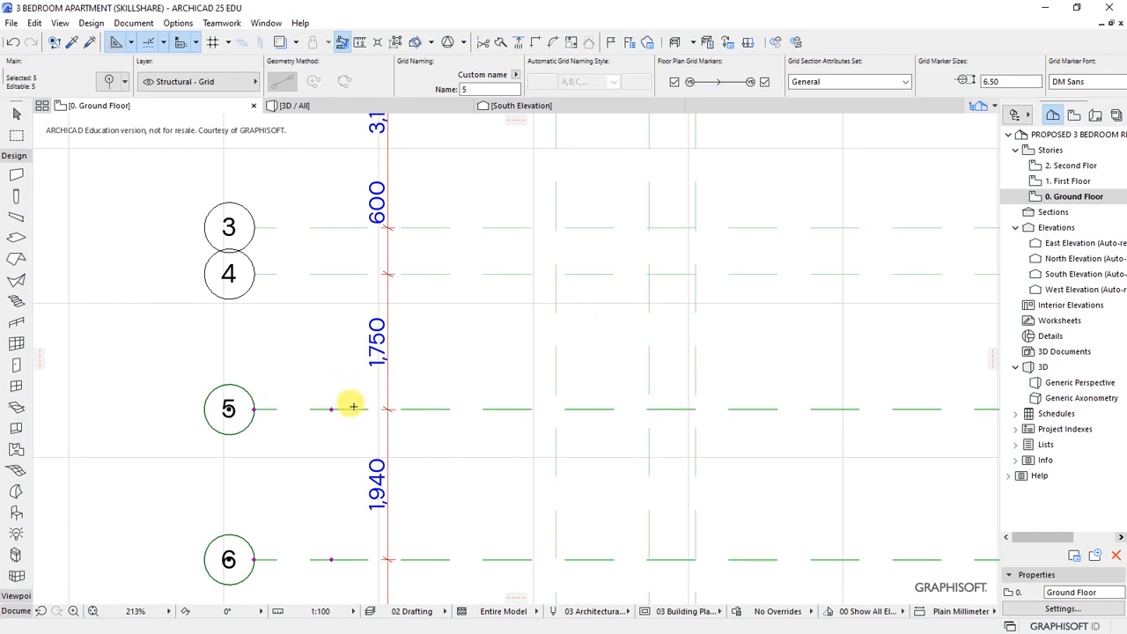
key("ctrl+d")
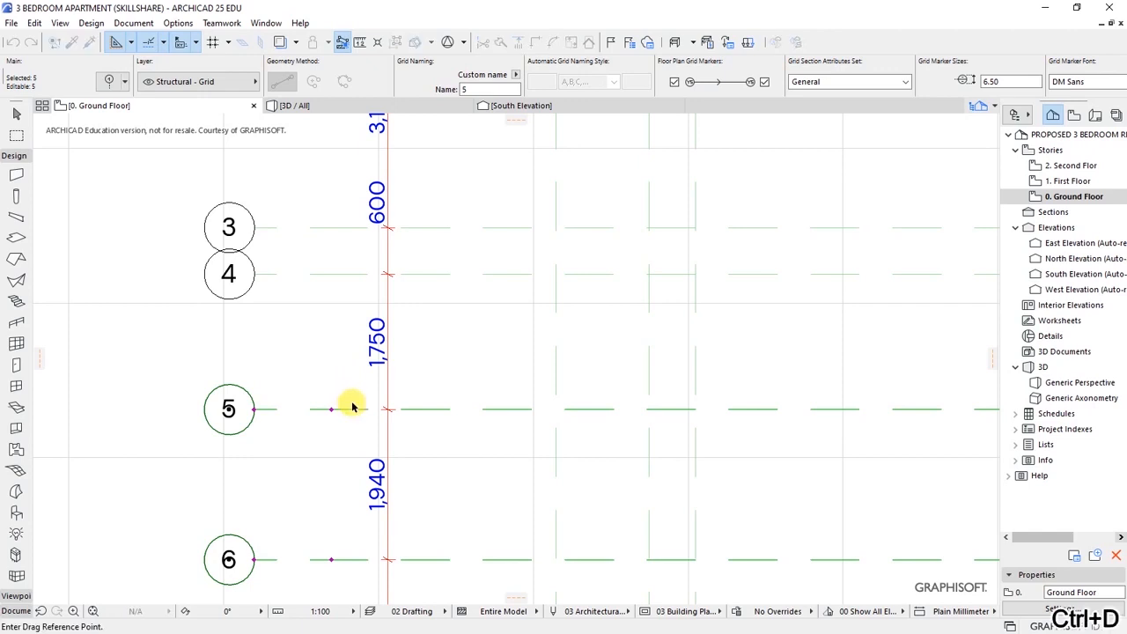
left_click(355, 408)
type("6.5")
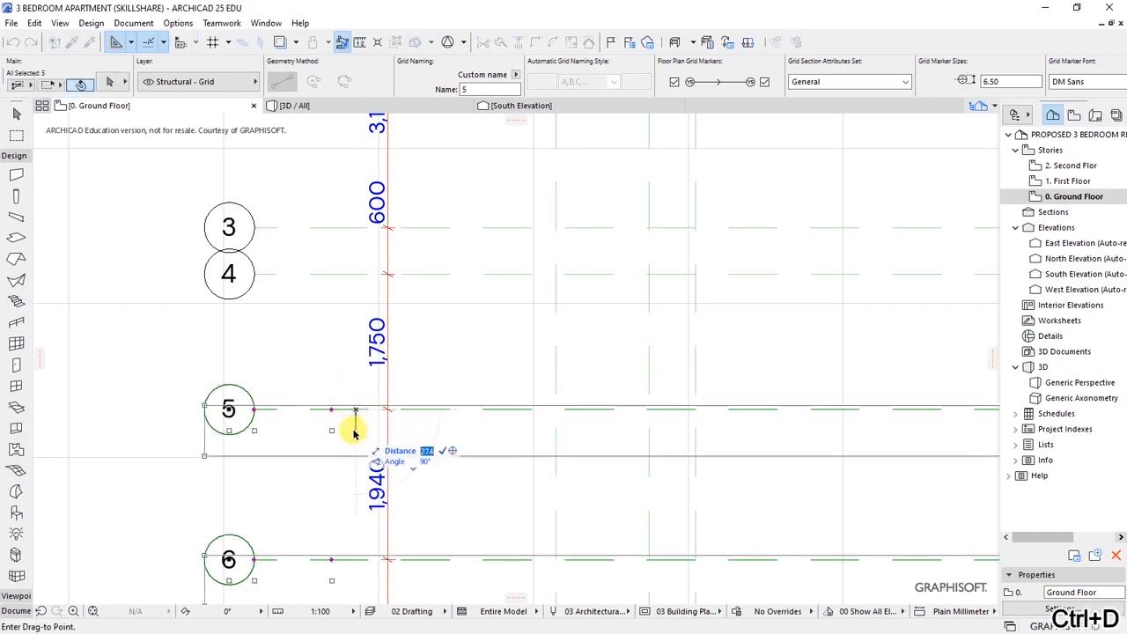
type("0")
key("Return")
scroll(282, 330, "down", 5)
scroll(308, 381, "up", 4)
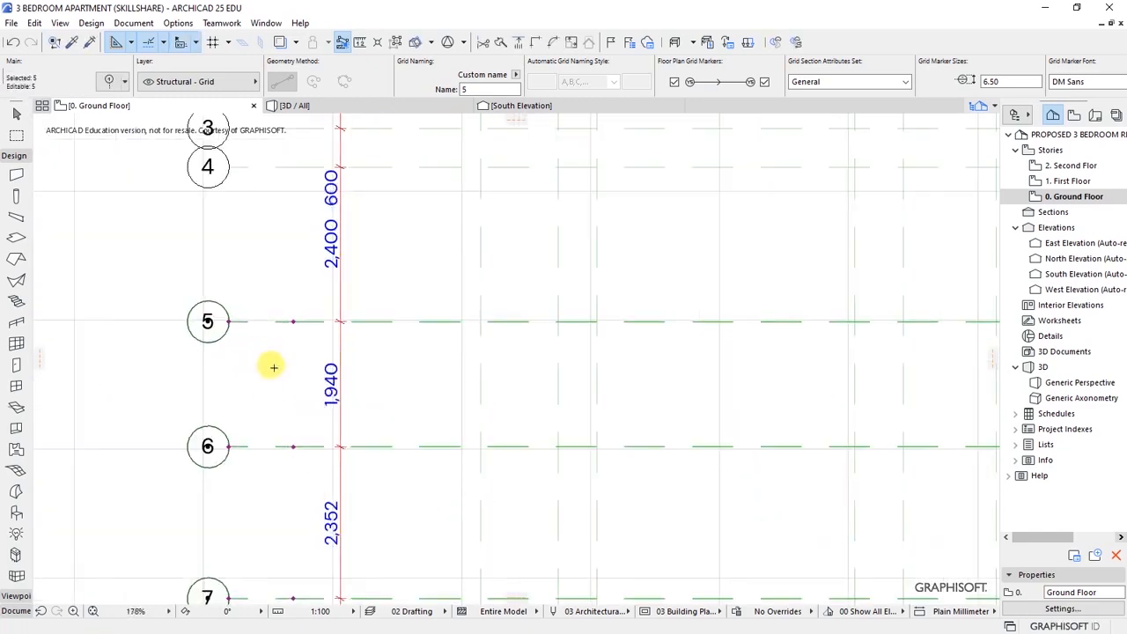
left_click(292, 321, "shift")
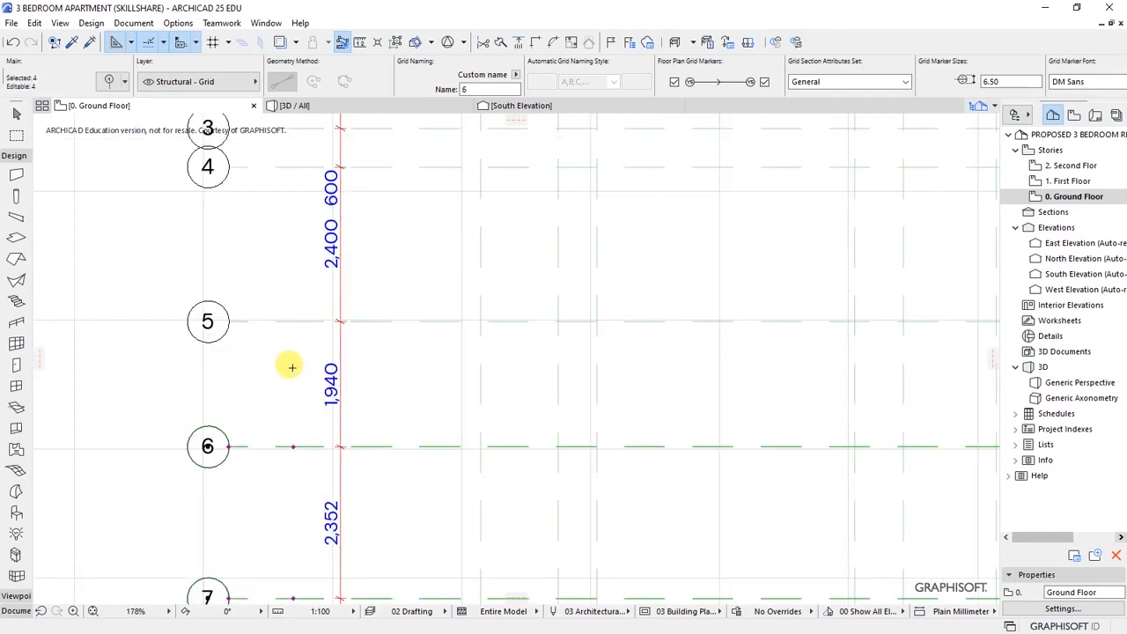
scroll(276, 355, "down", 2)
scroll(279, 373, "up", 2)
- Move the selected grid lines up 540 so the 5–6 spacing is 1,400
key("ctrl+d")
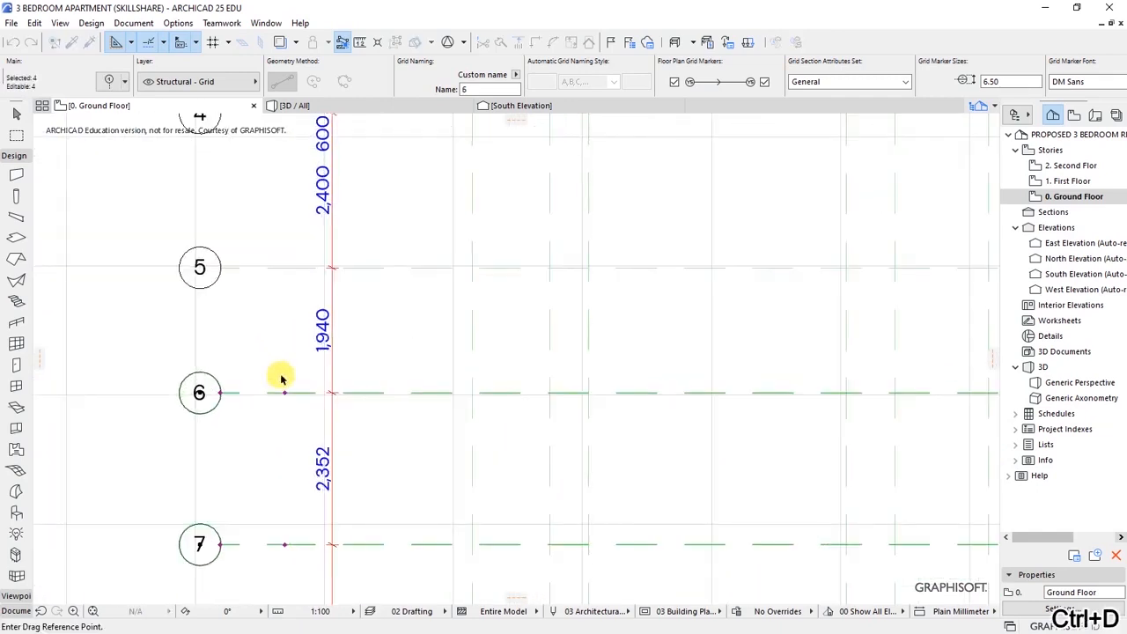
scroll(287, 378, "up", 3)
left_click(313, 405)
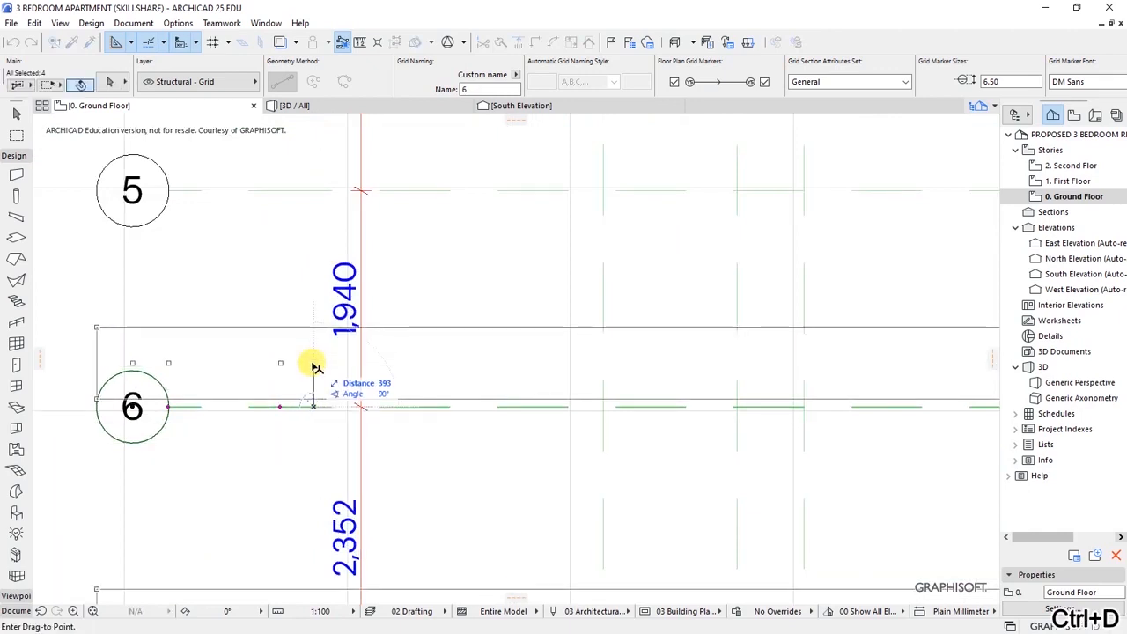
key("Tab")
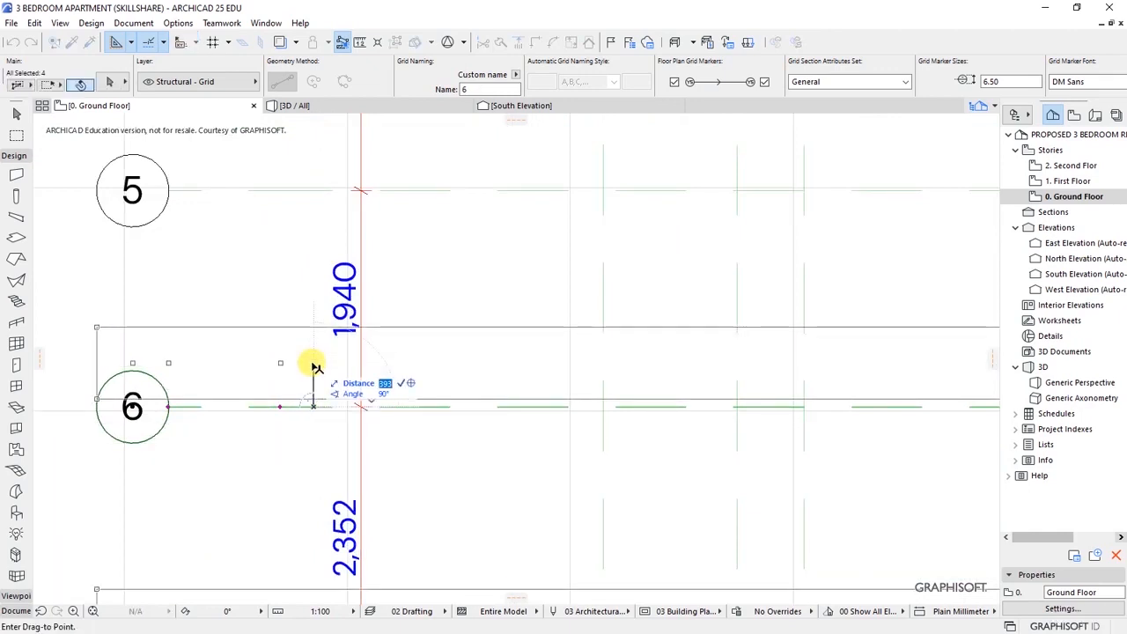
type("540")
key("Return")
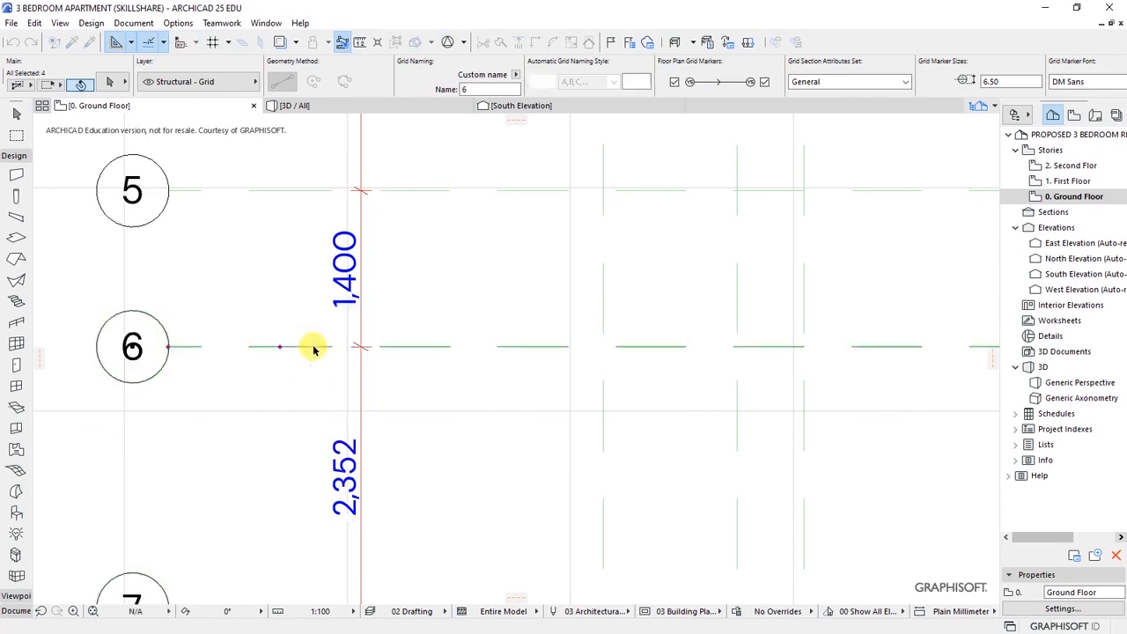
scroll(394, 311, "down", 2)
- Drop grid line 6 and move line 7 onward up so the 6–7 spacing is 1,300
left_click(322, 326, "shift")
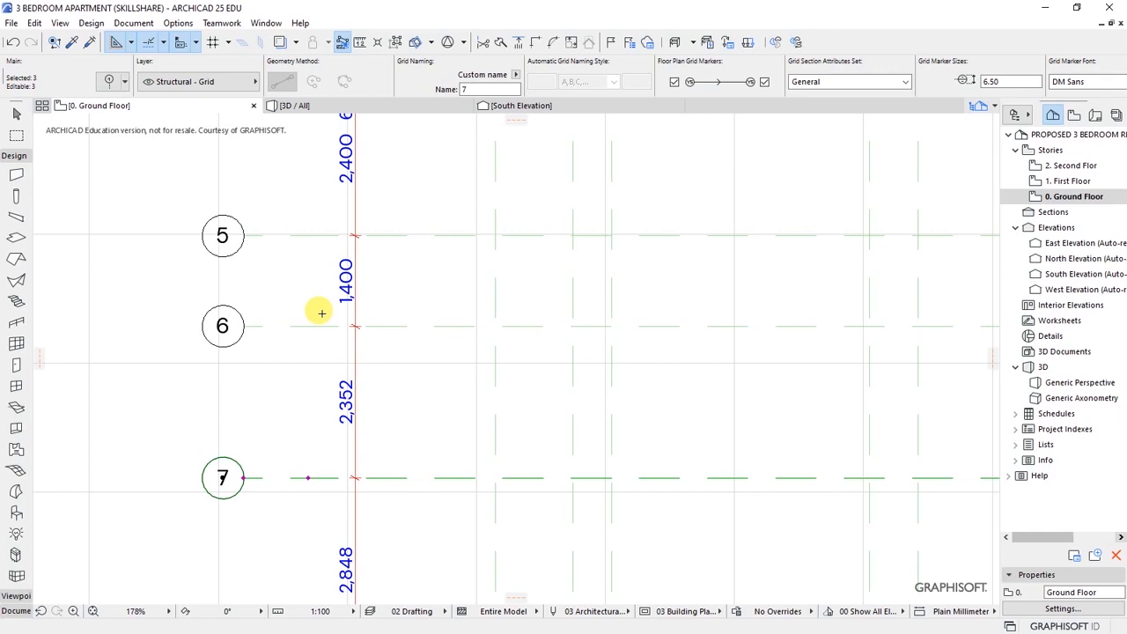
key("ctrl+d")
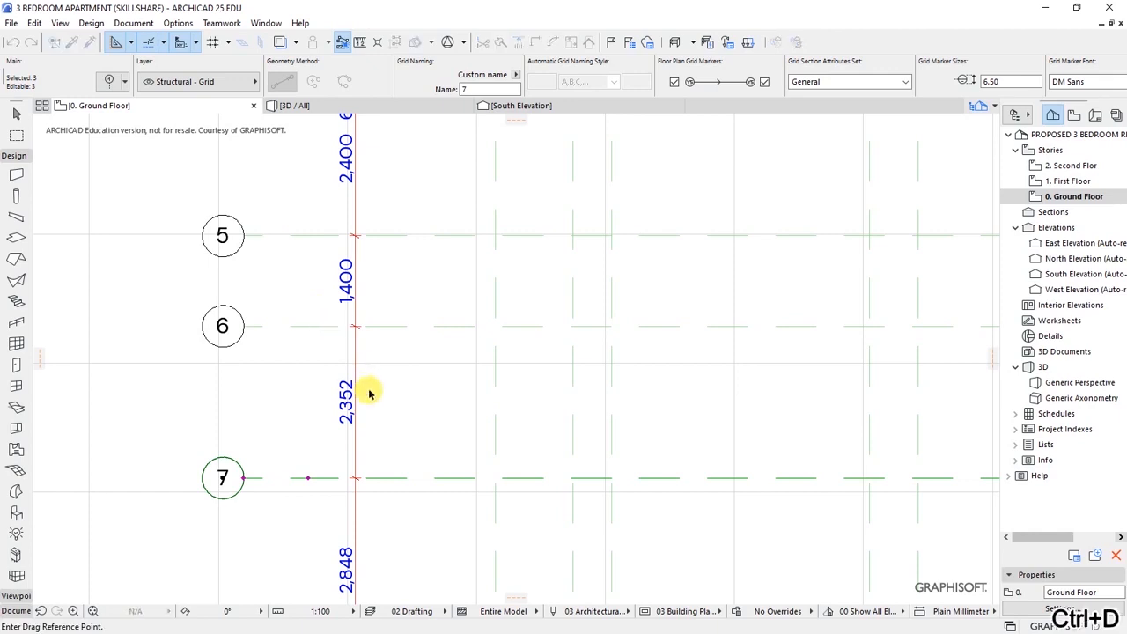
left_click(382, 478)
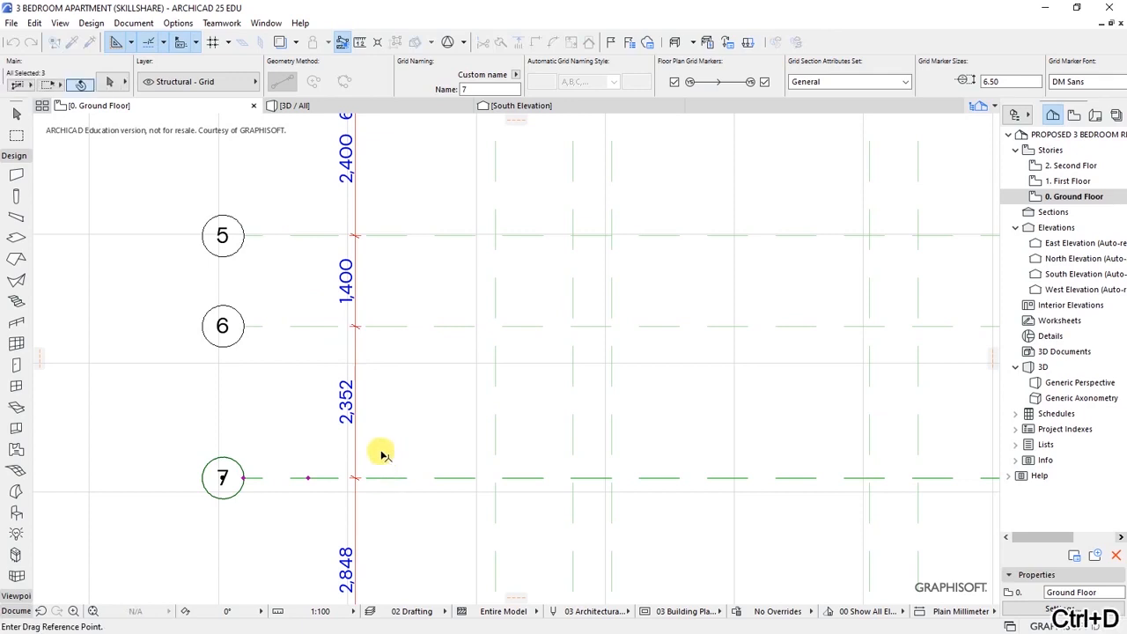
key("Tab")
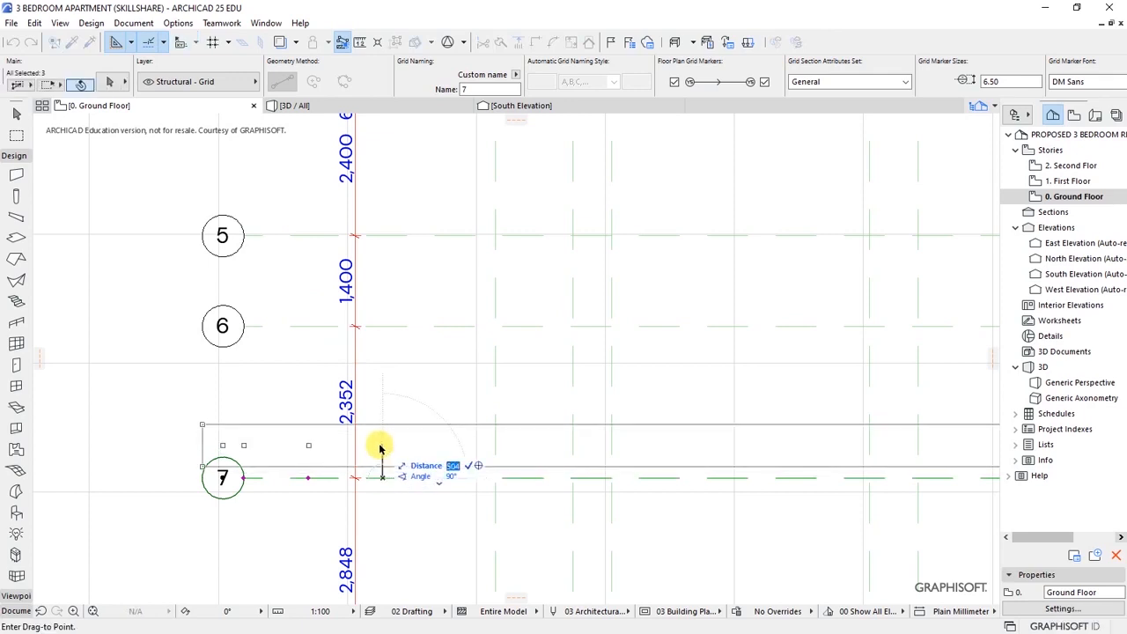
type("1052")
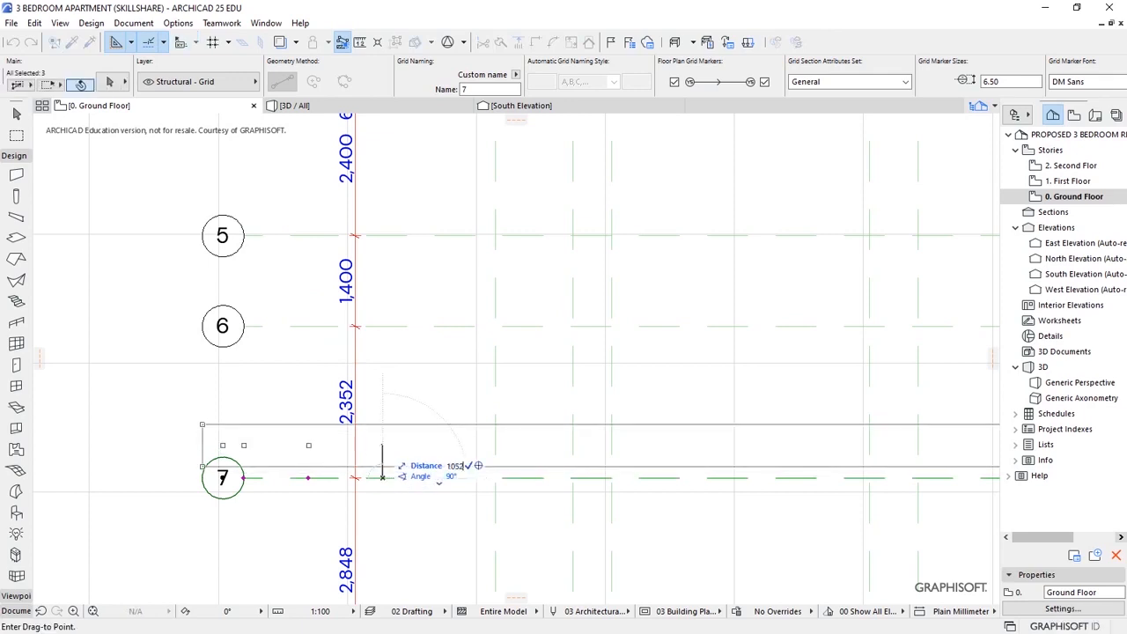
key("Return")
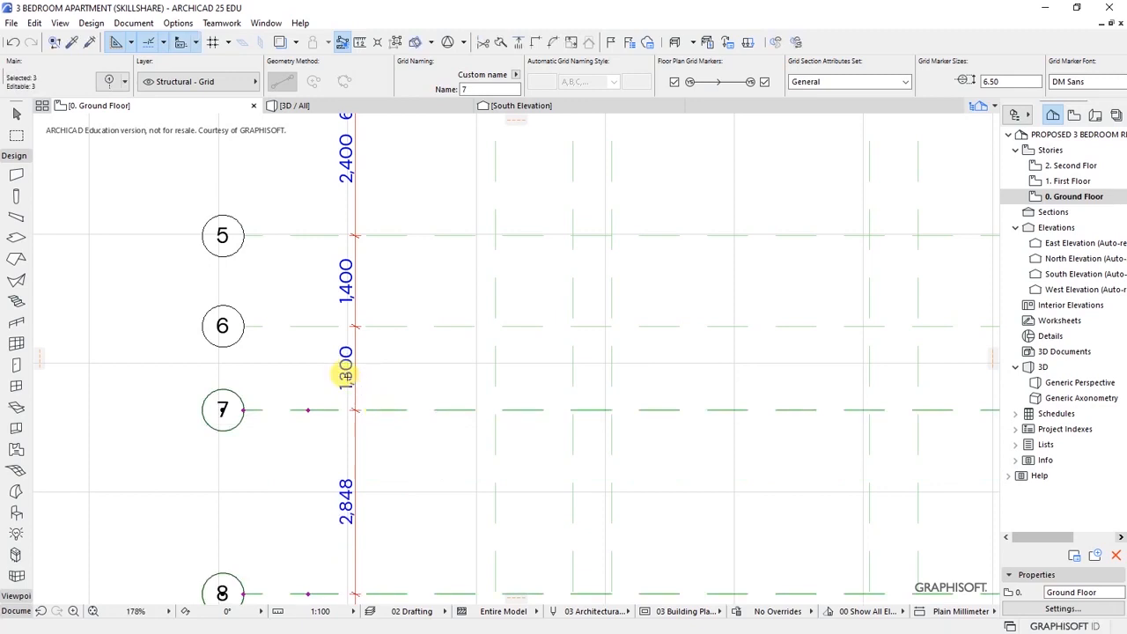
left_click(314, 409, "shift")
scroll(304, 354, "down", 1)
scroll(304, 354, "down", 5)
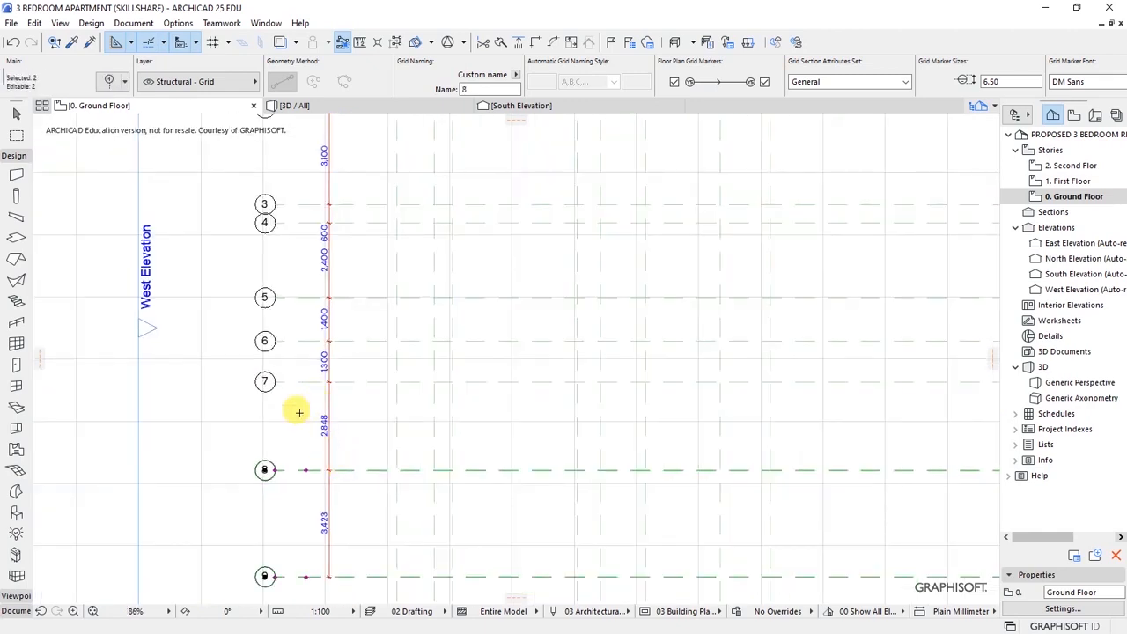
scroll(302, 337, "up", 5)
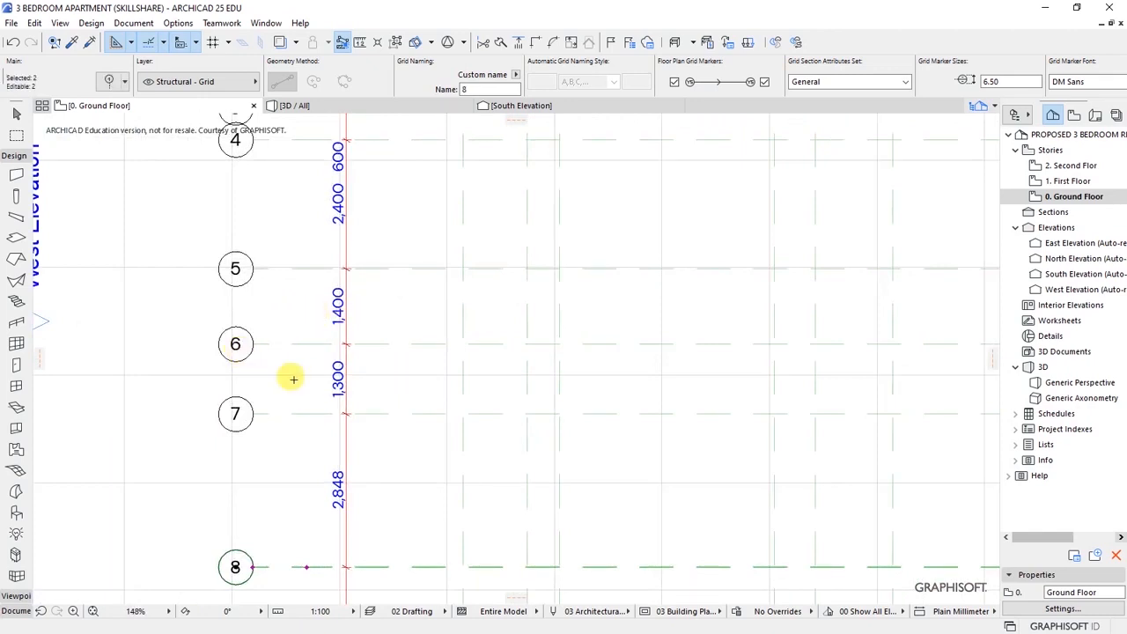
scroll(291, 346, "down", 3)
scroll(329, 413, "up", 3)
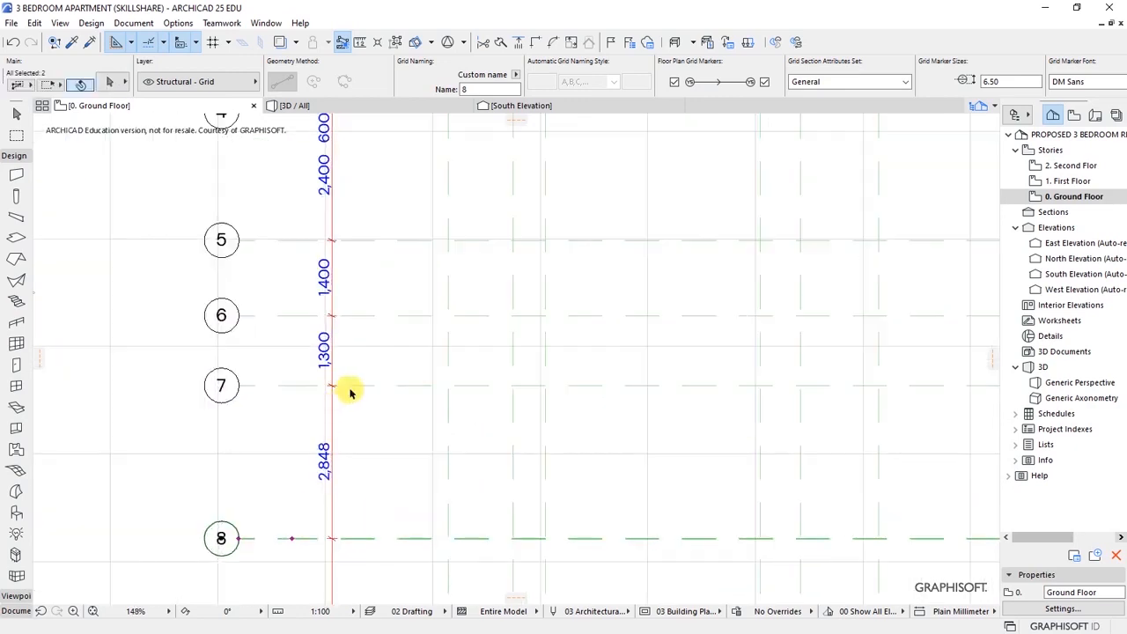
- Add grid line 7 back and move lines 7 onward up 100 for a 1,200 spacing
left_click(351, 390, "shift")
key("ctrl+d")
scroll(352, 365, "up", 1)
scroll(357, 374, "down", 3)
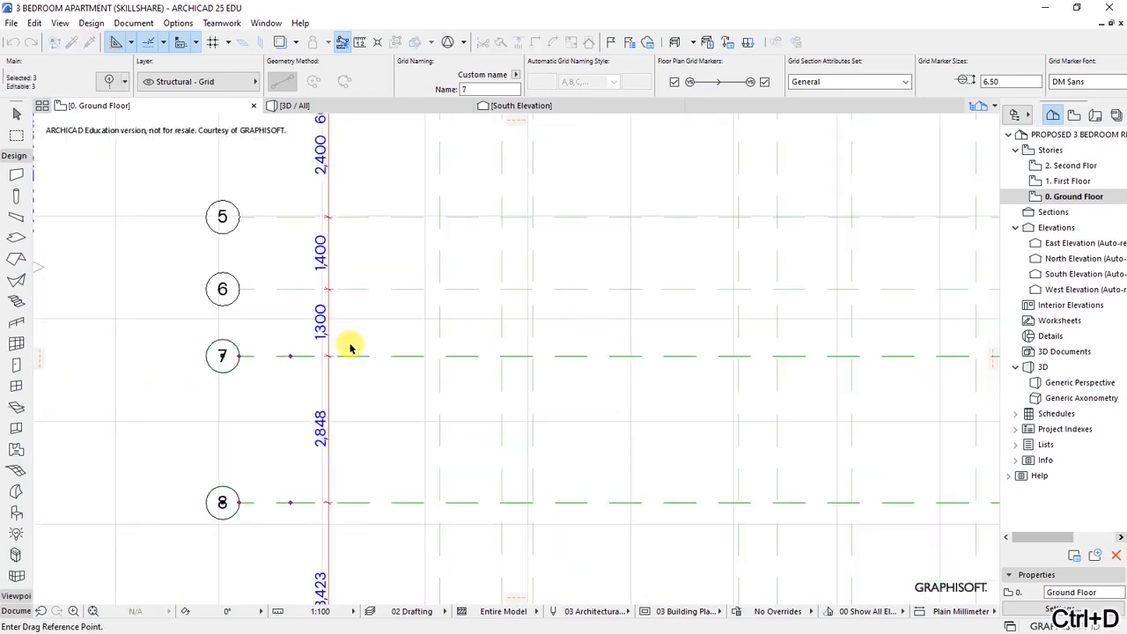
left_click(352, 351)
scroll(355, 361, "up", 2)
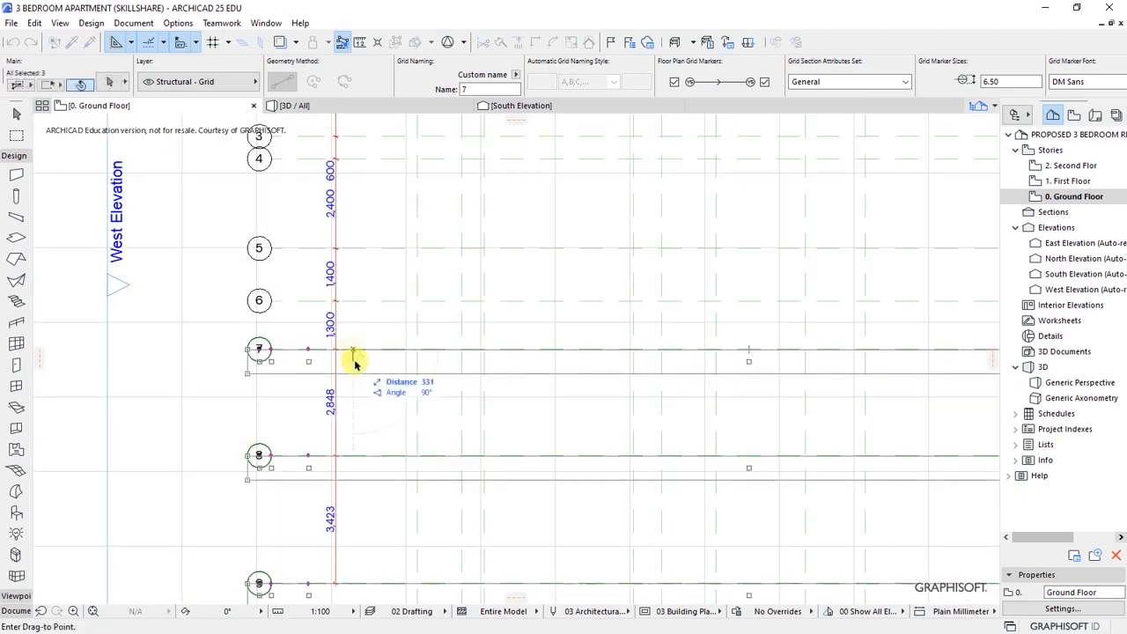
scroll(354, 344, "up", 2)
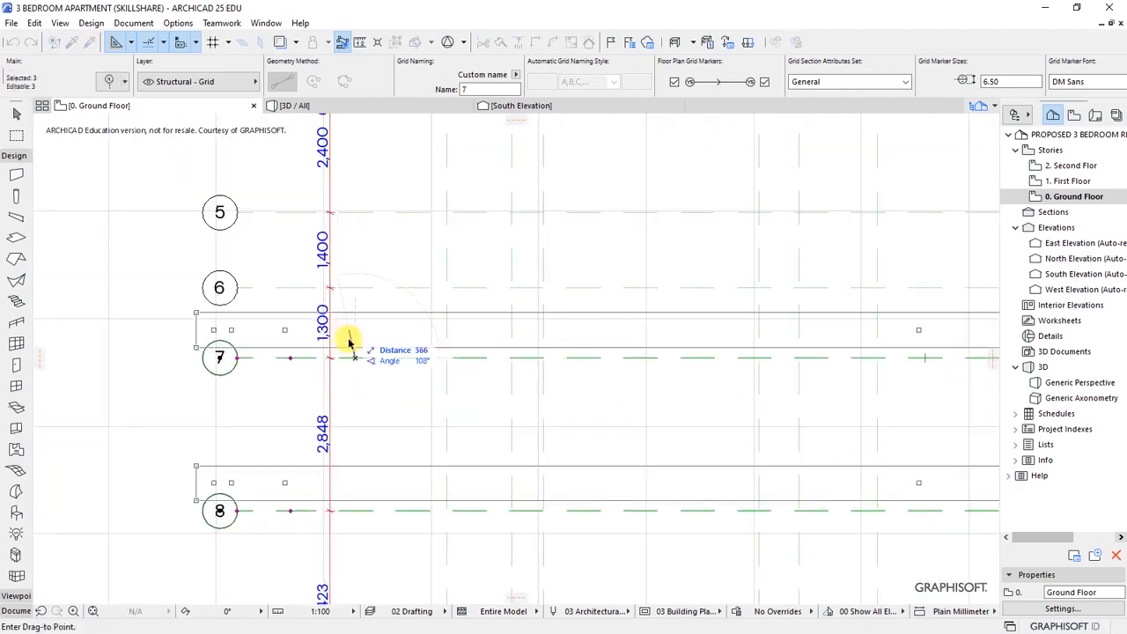
type("100")
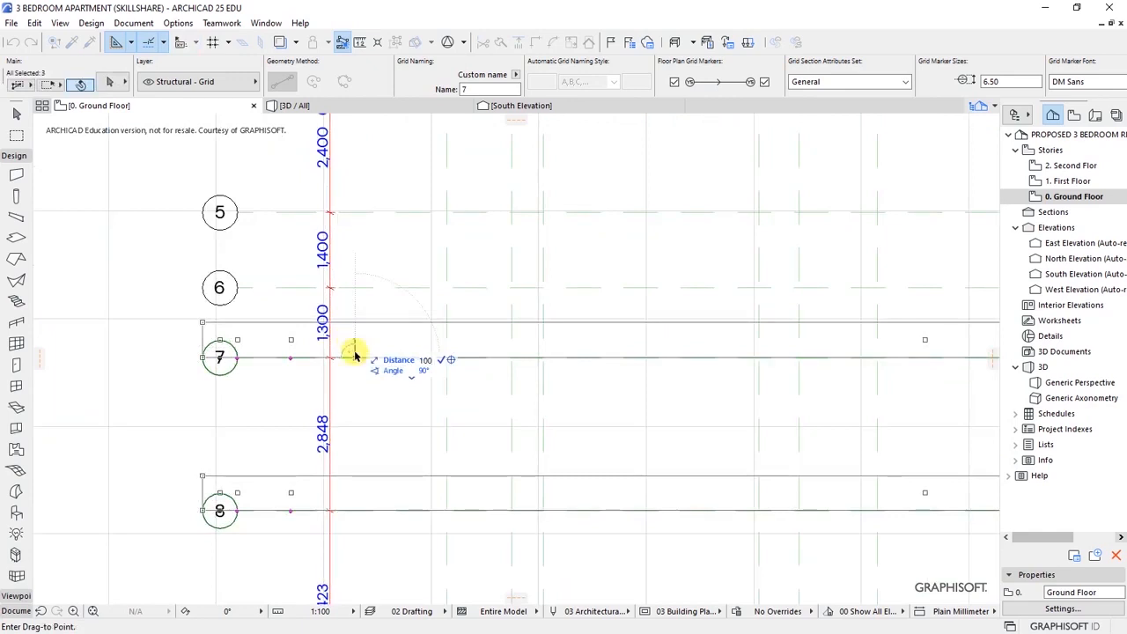
left_click(352, 350)
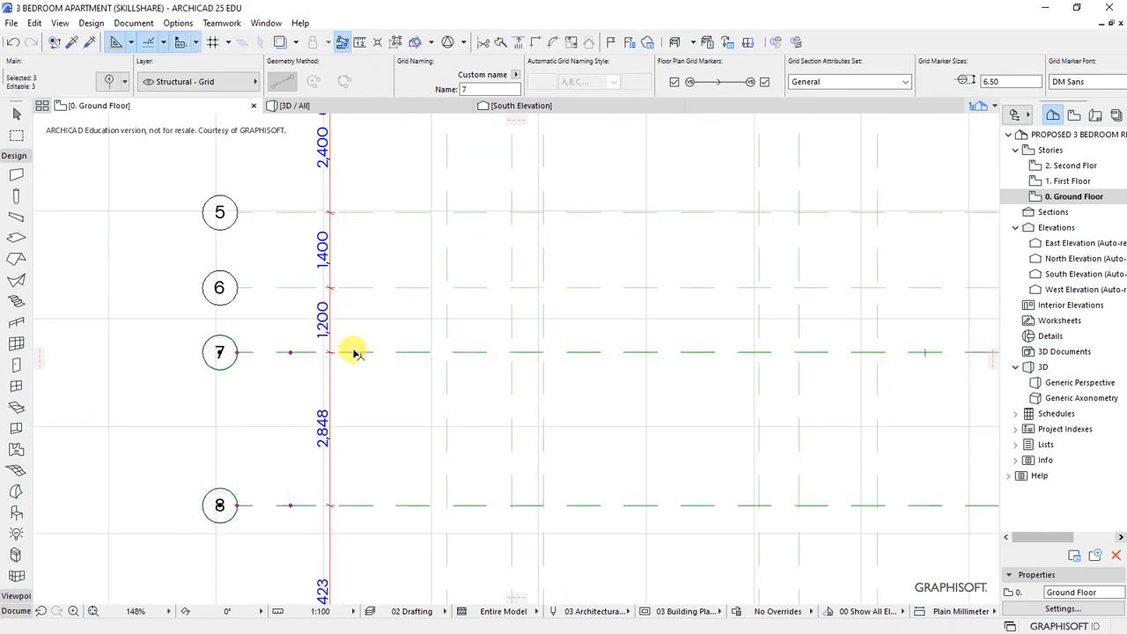
- Drop grid line 7 and move lines 8 and 9 up so the 7–8 spacing is 1,300
left_click(353, 352, "shift")
scroll(355, 473, "up", 2)
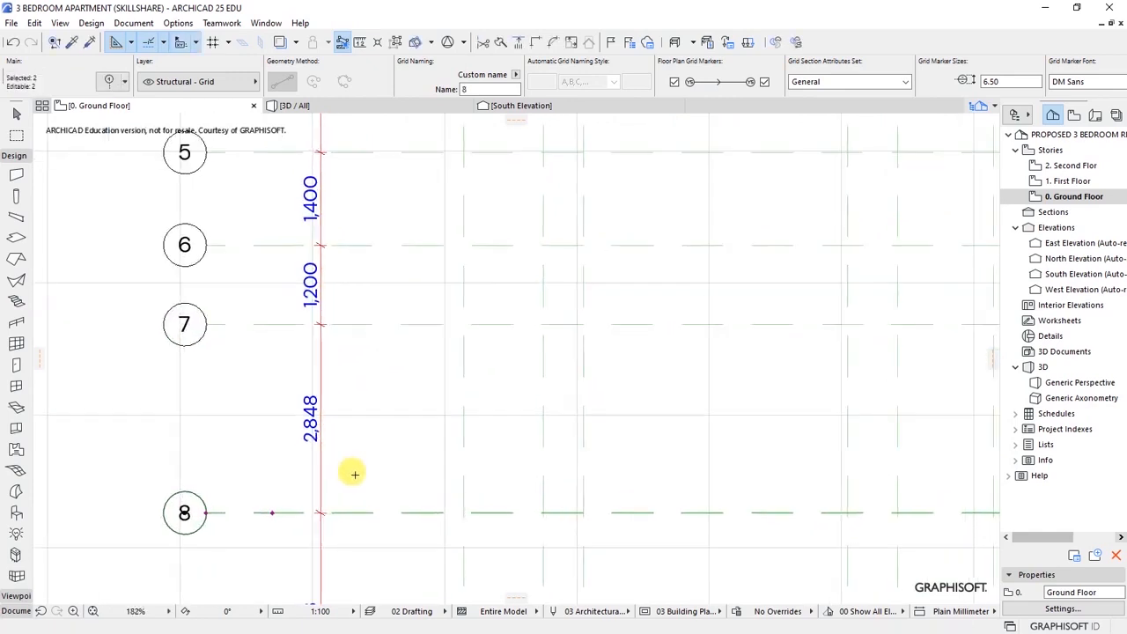
scroll(354, 473, "up", 1)
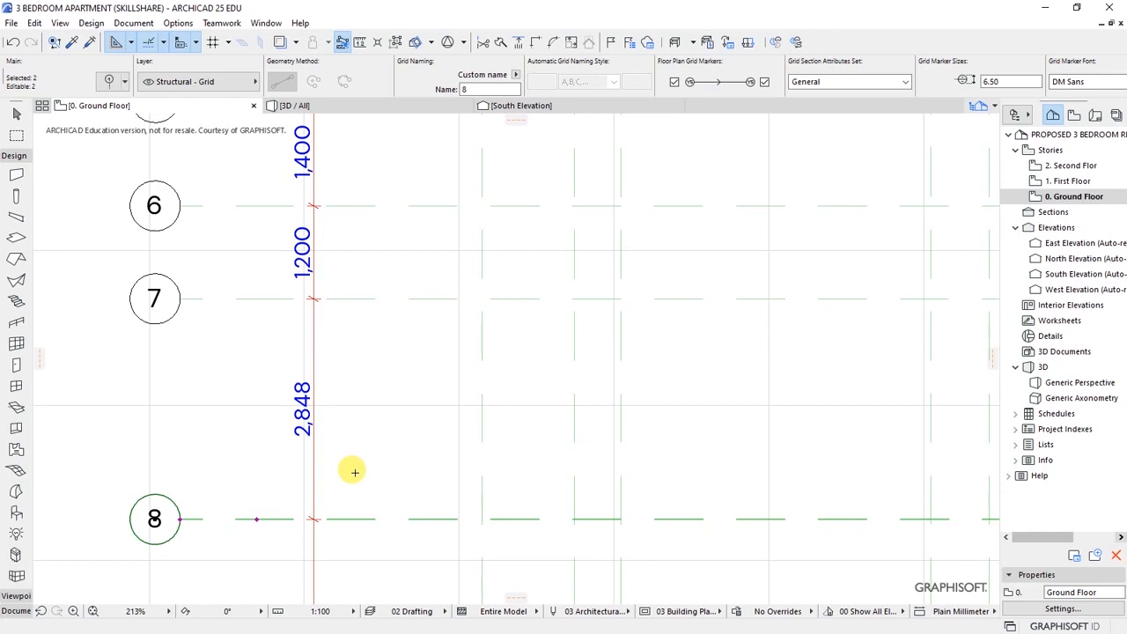
key("ctrl+d")
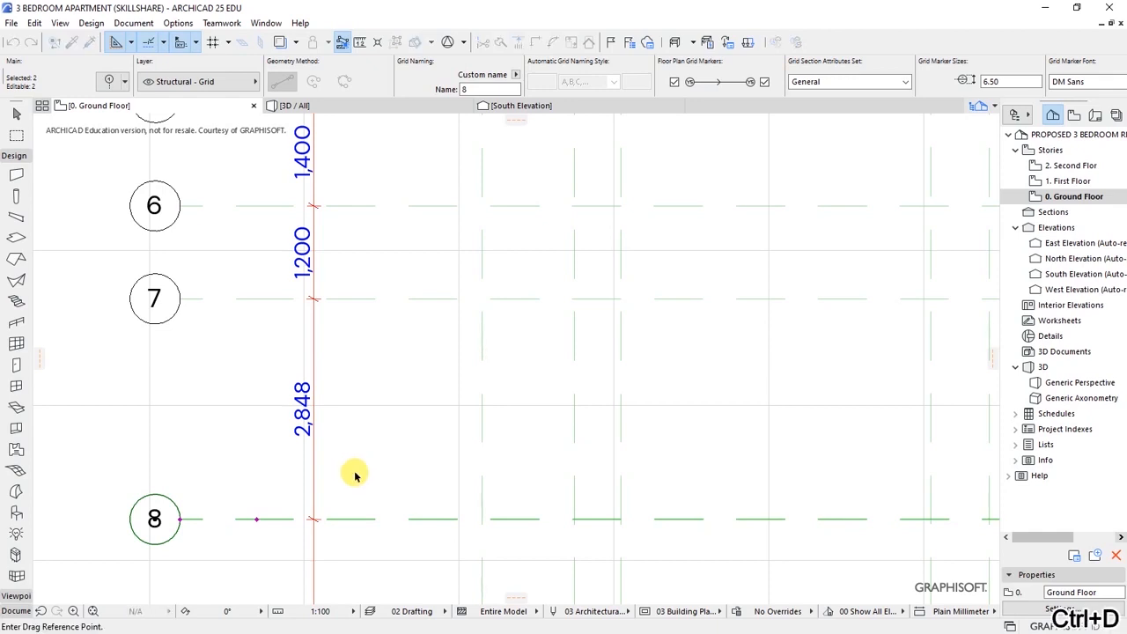
left_click(362, 518)
type("1545")
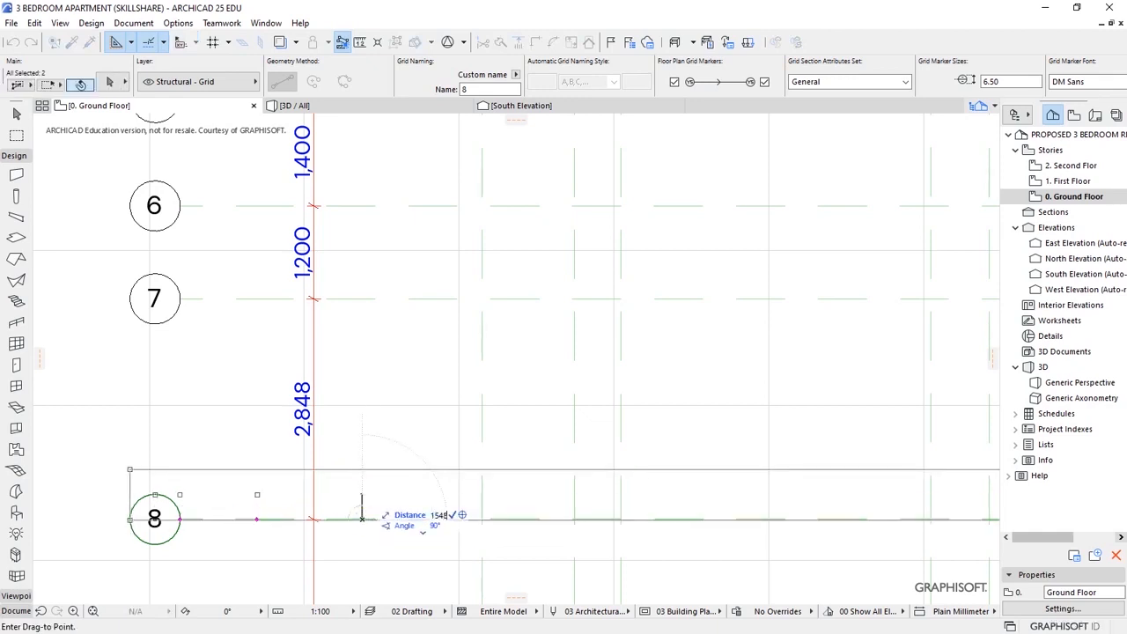
key("Return")
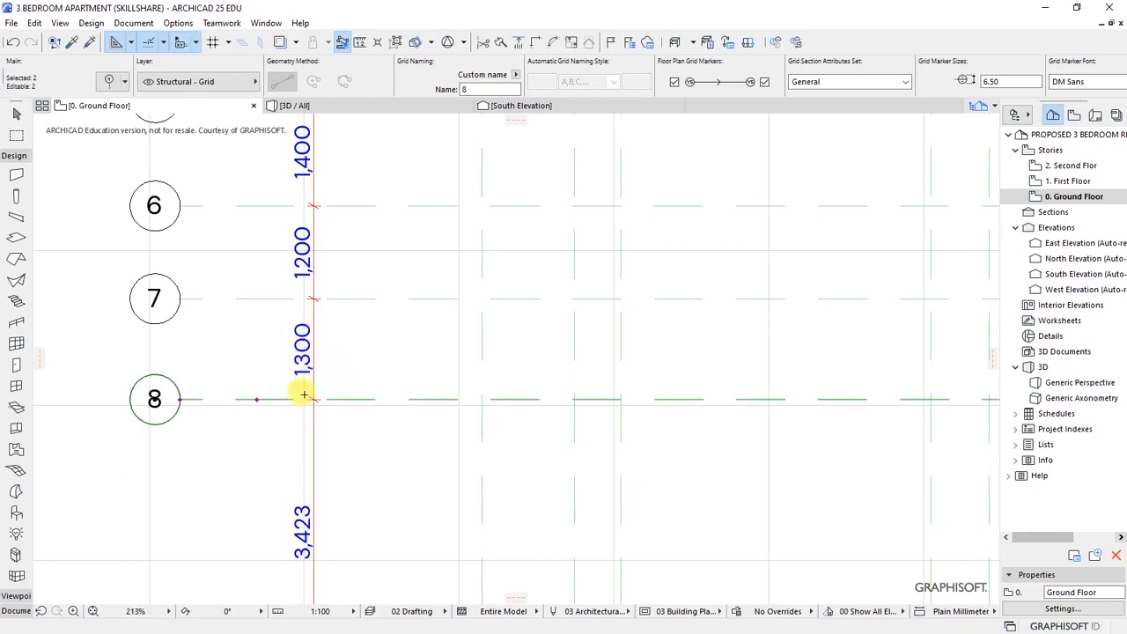
scroll(304, 395, "down", 5)
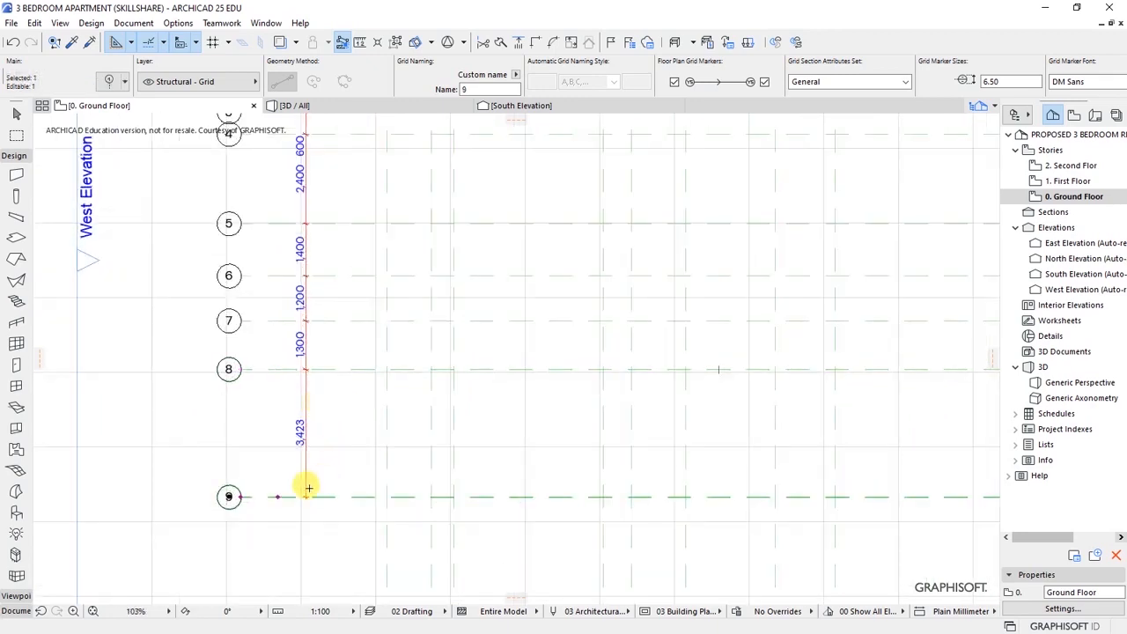
- Move grid line 9 up by 1923 to sit 1,500 below line 8, then clear the selection
scroll(272, 464, "up", 3)
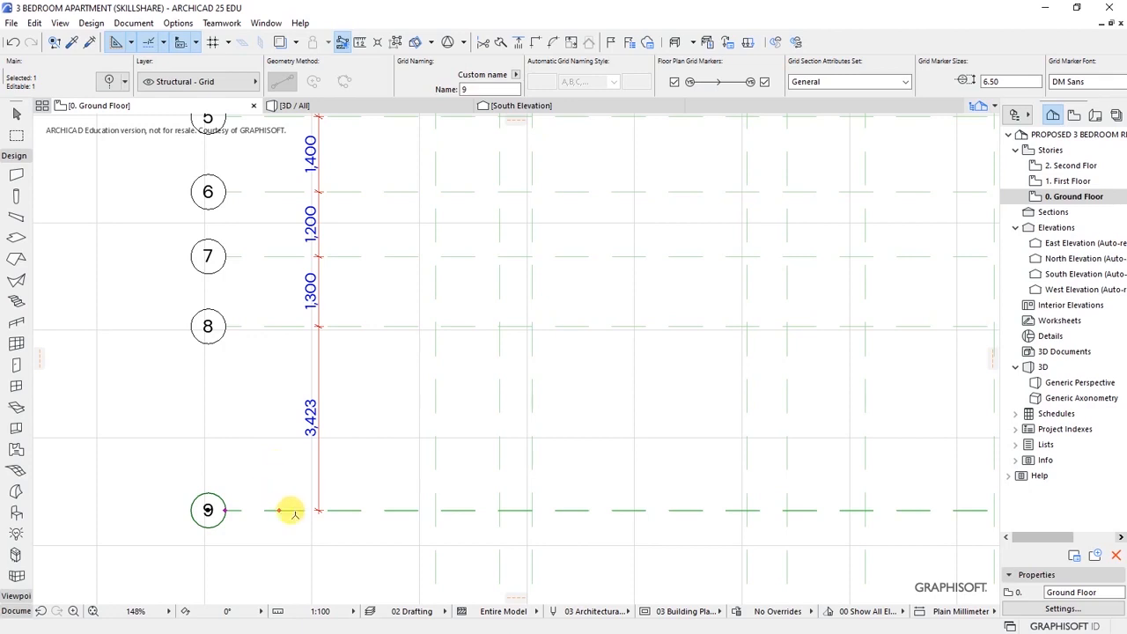
key("ctrl+d")
left_click(335, 509)
type("r19")
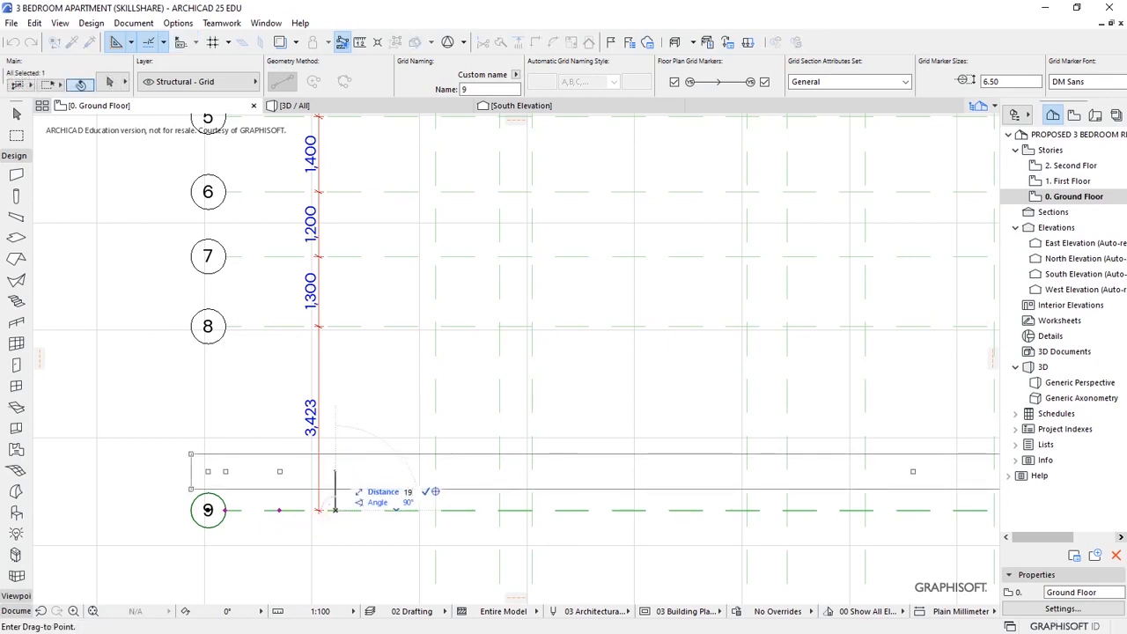
type("23")
key("Return")
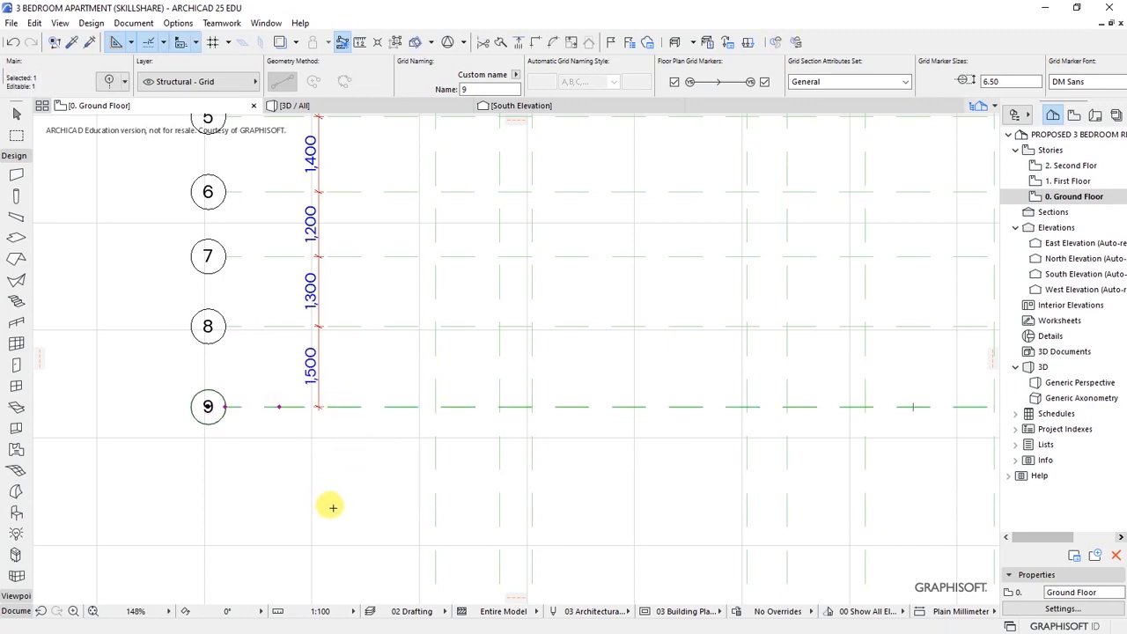
scroll(329, 507, "down", 5)
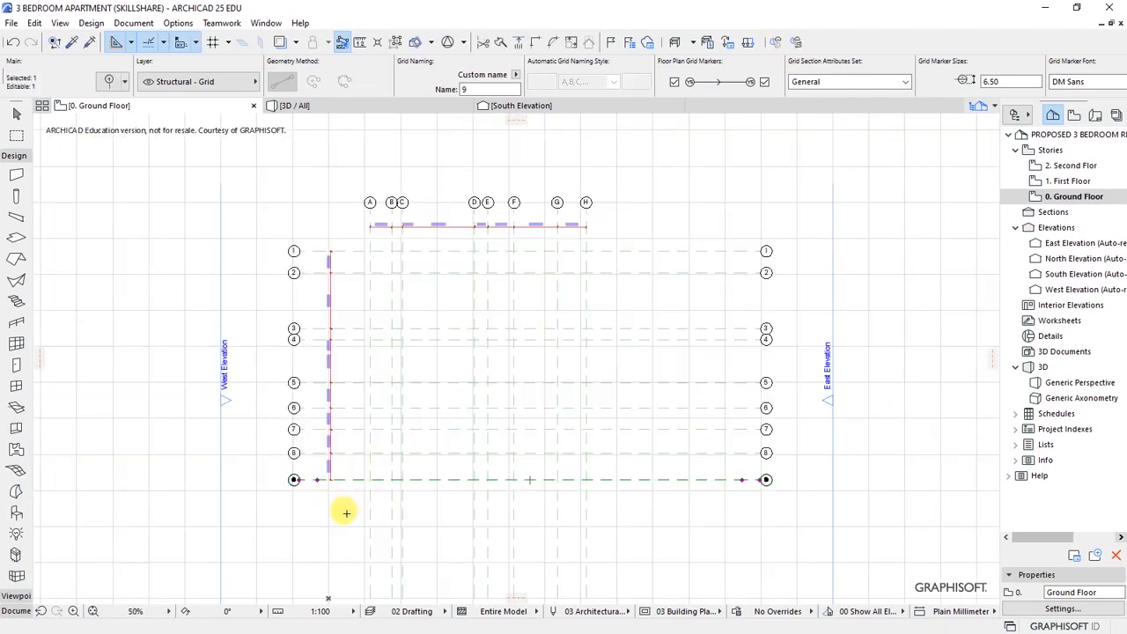
left_click(342, 506)
- Select the right ends of the horizontal grid lines and shorten lines 1 and 2 to a new end
key("Escape")
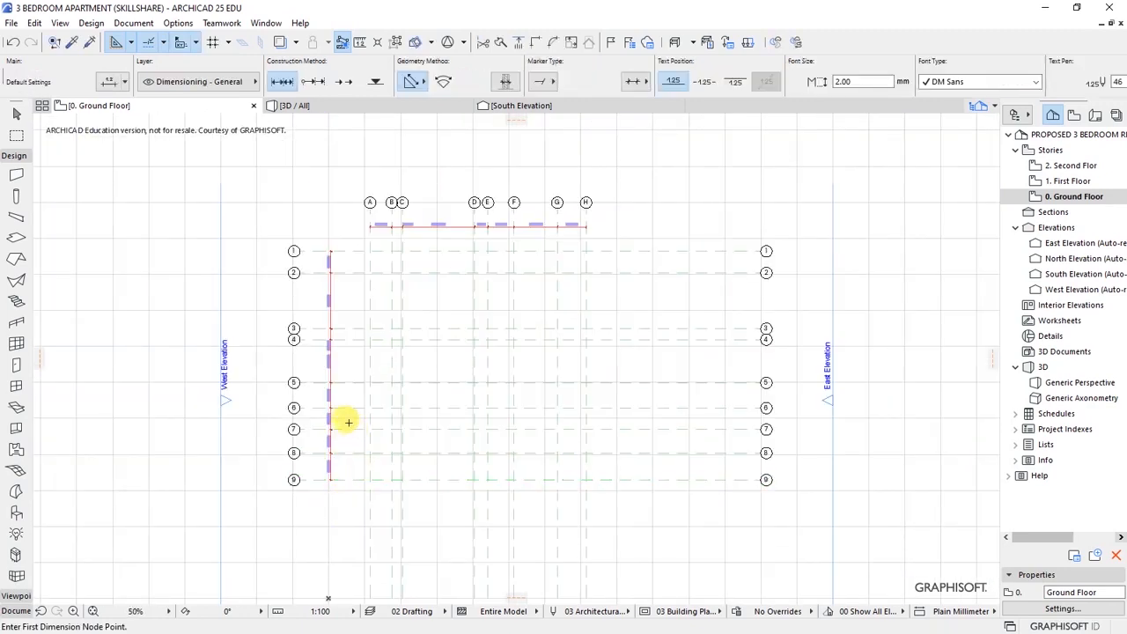
scroll(331, 420, "up", 1)
scroll(331, 414, "up", 2)
scroll(523, 276, "down", 3)
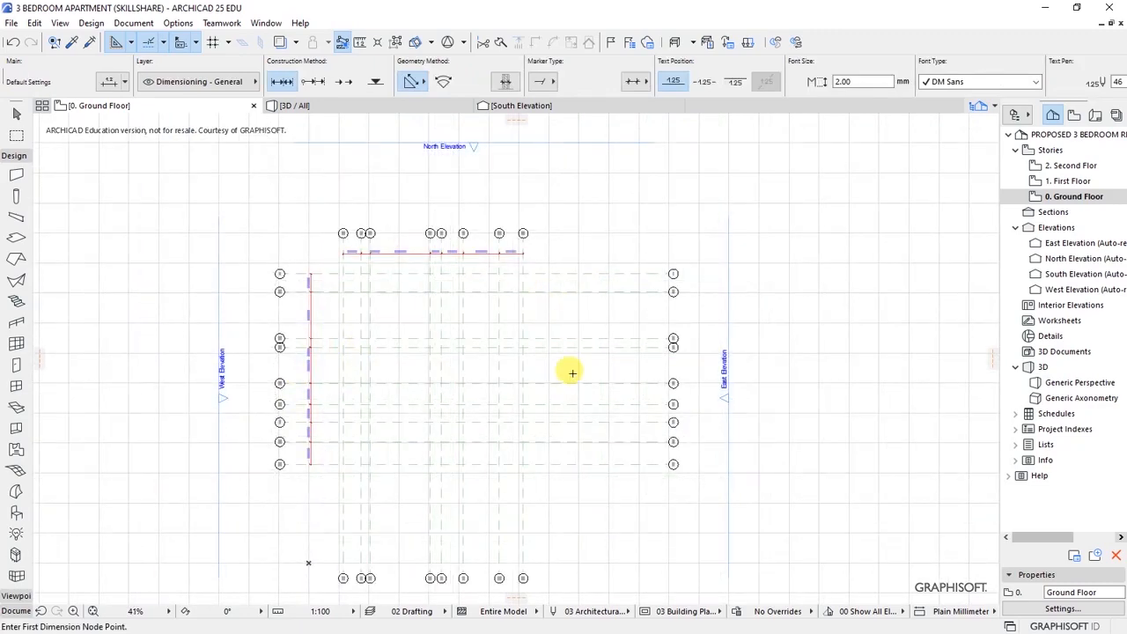
left_click_drag(636, 244, 679, 521, "shift")
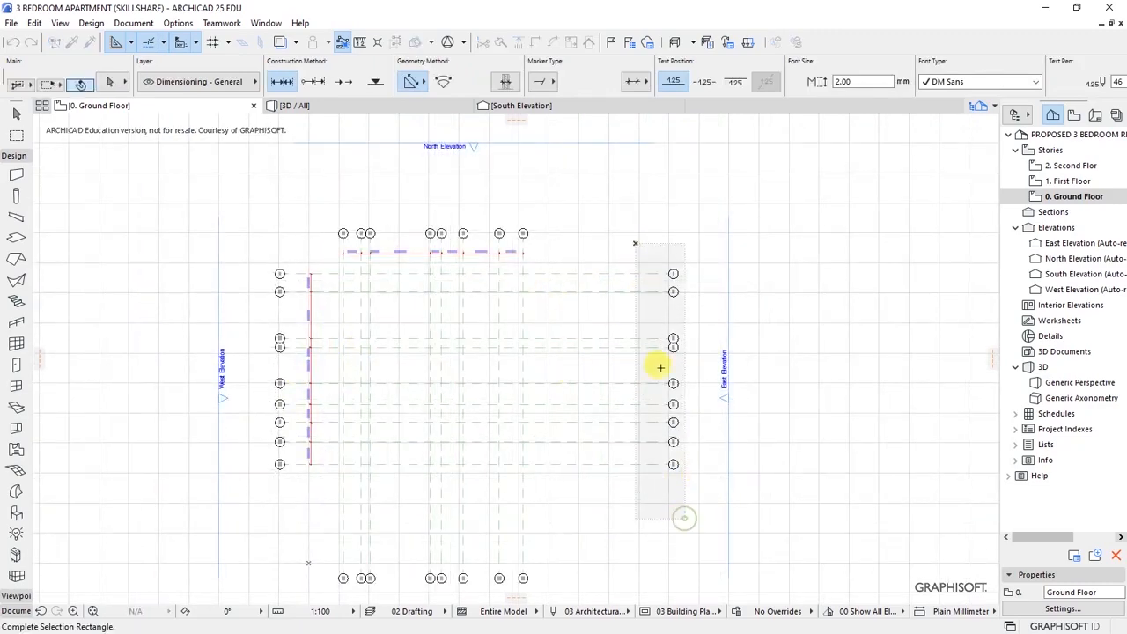
scroll(621, 311, "up", 4)
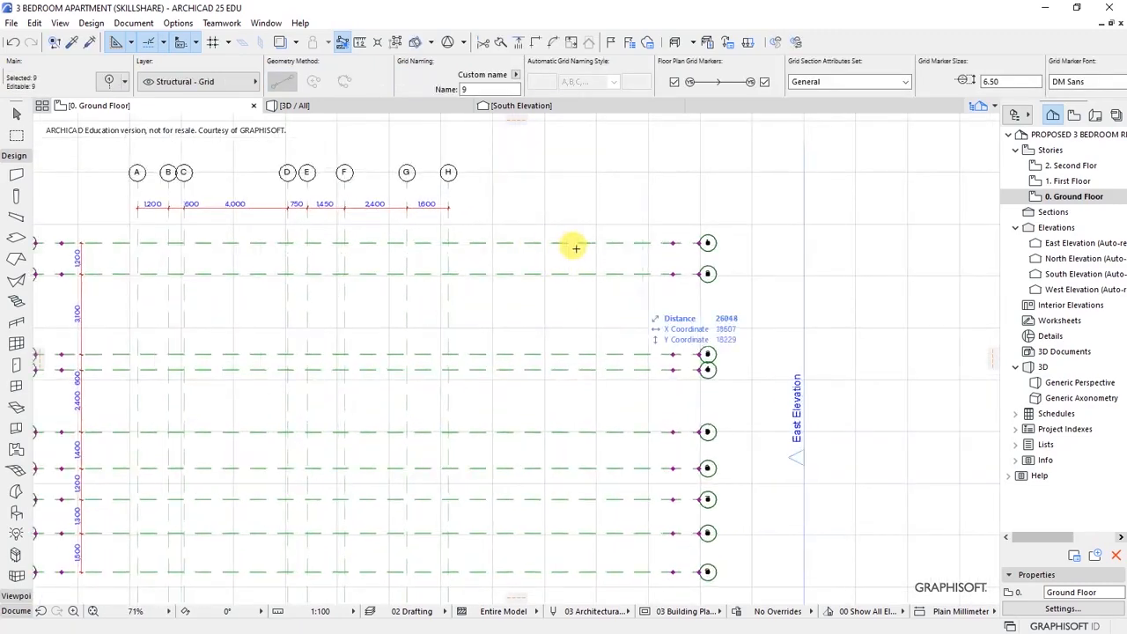
left_click(588, 240)
left_click(572, 241)
left_click(568, 239)
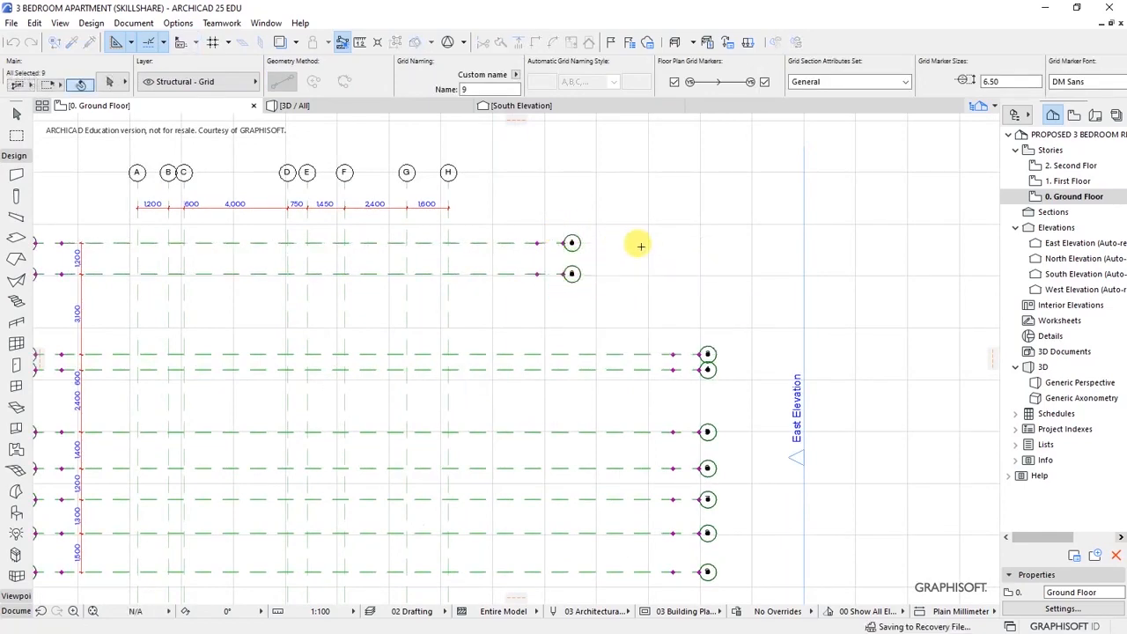
- Stretch the right ends of grid lines 3, 4, 5 and 6 back to the same aligned end point
scroll(617, 273, "down", 4)
scroll(667, 305, "up", 4)
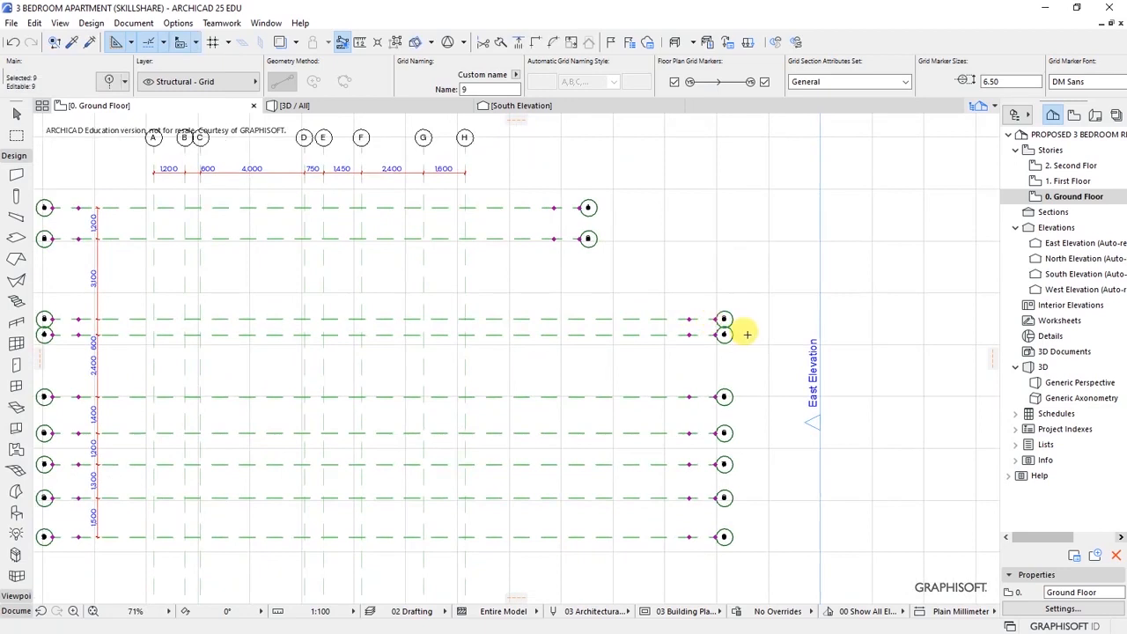
left_click(720, 319)
left_click(722, 319)
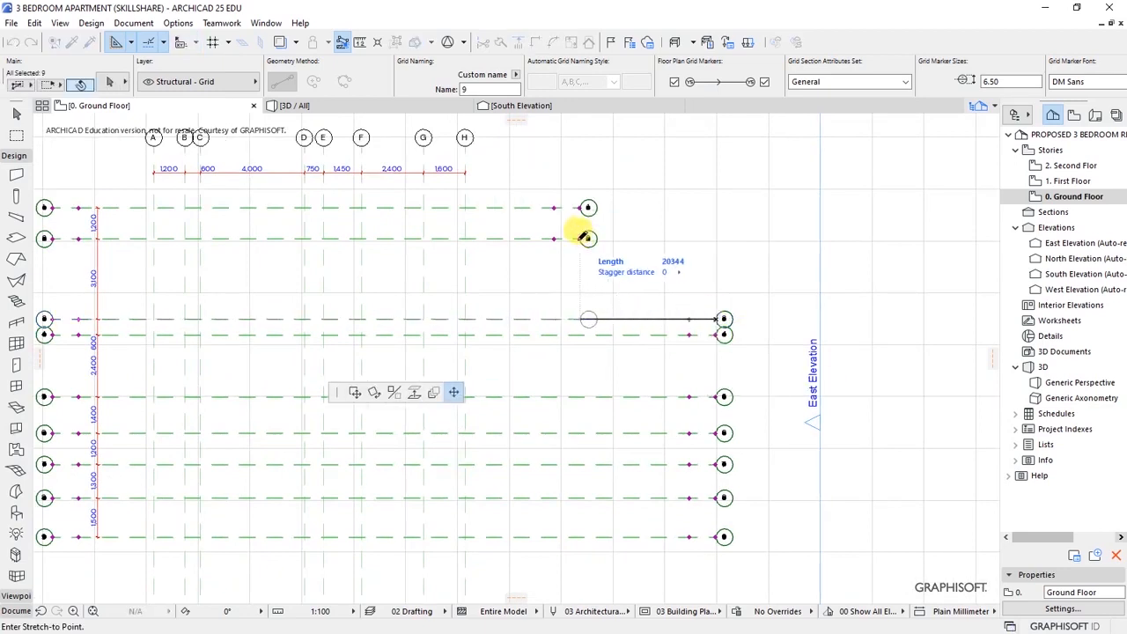
left_click(714, 332)
left_click(579, 320)
left_click(711, 397)
left_click(723, 396)
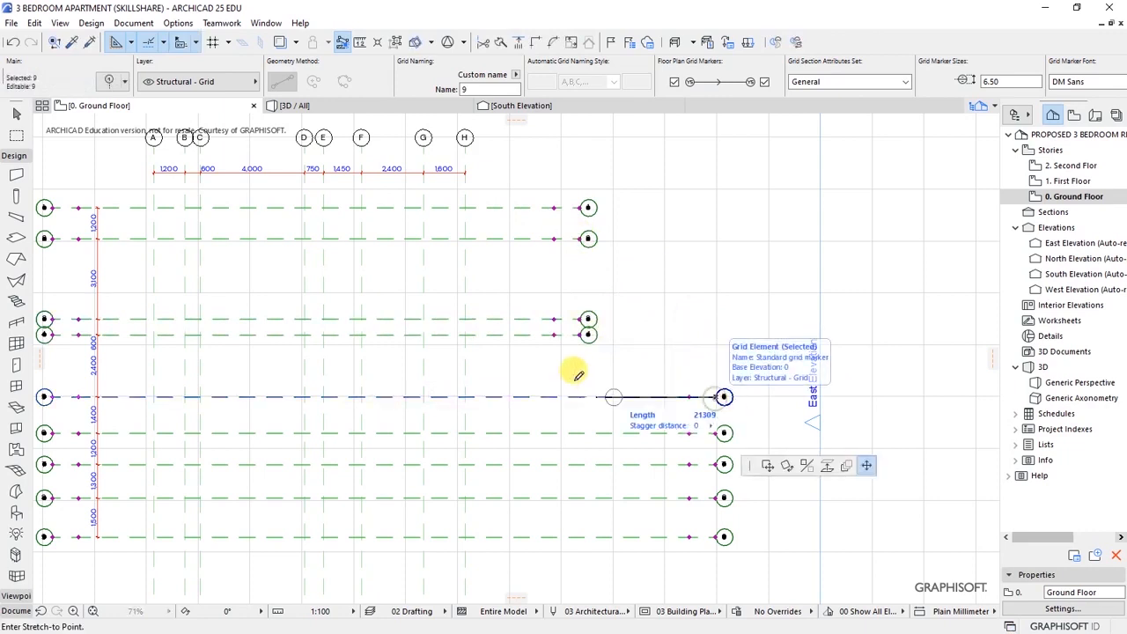
left_click(582, 326)
left_click(714, 432)
scroll(641, 395, "down", 5)
scroll(754, 388, "up", 5)
scroll(733, 373, "up", 3)
- Pull grid lines 7, 8 and 9 back so their right markers align with lines 1–6
left_click(752, 316)
left_click(729, 318)
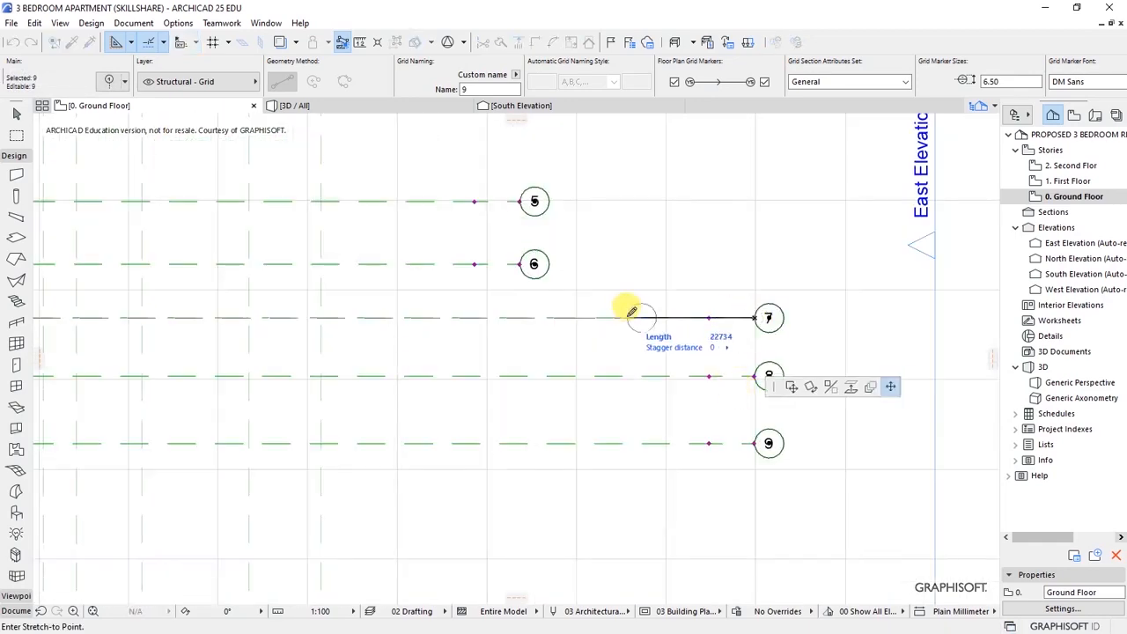
left_click(520, 264)
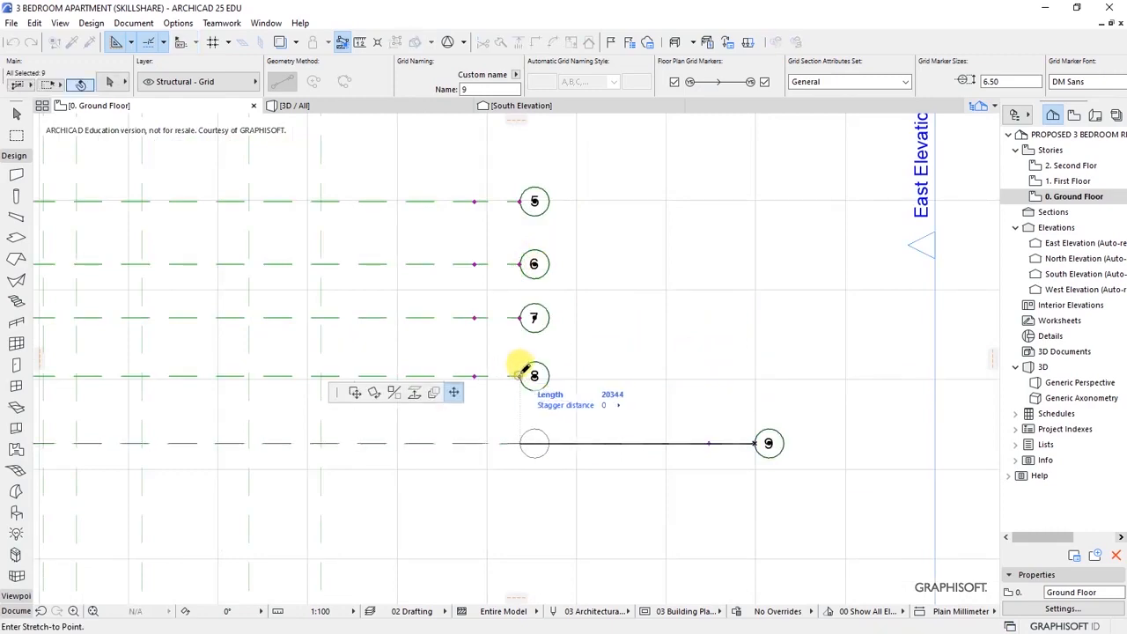
left_click(522, 368)
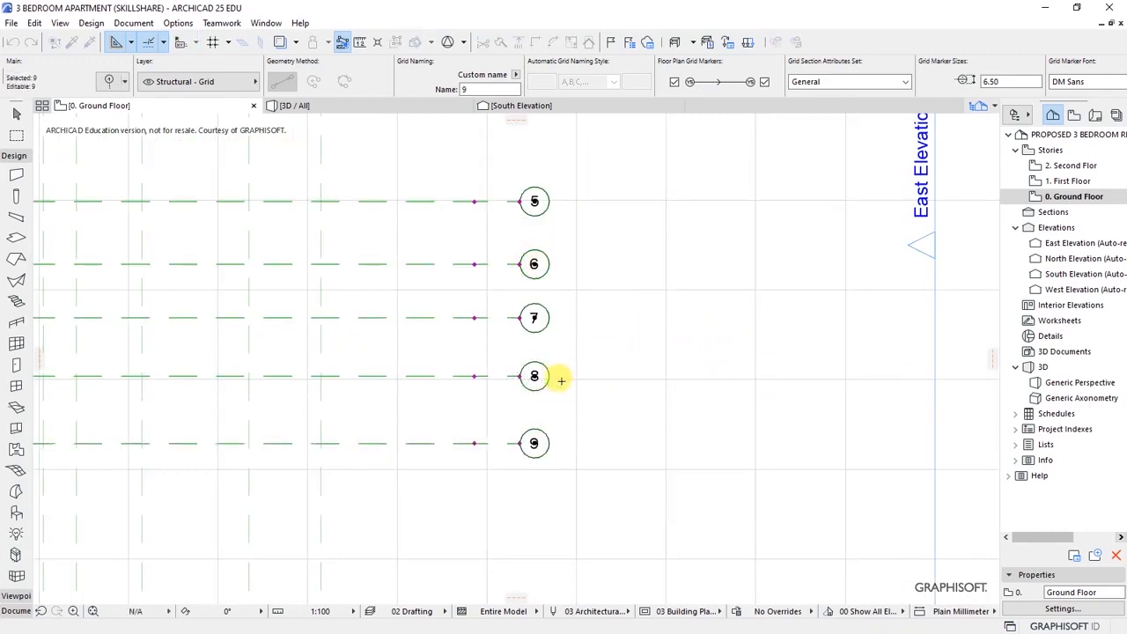
scroll(555, 374, "down", 5)
scroll(477, 324, "up", 5)
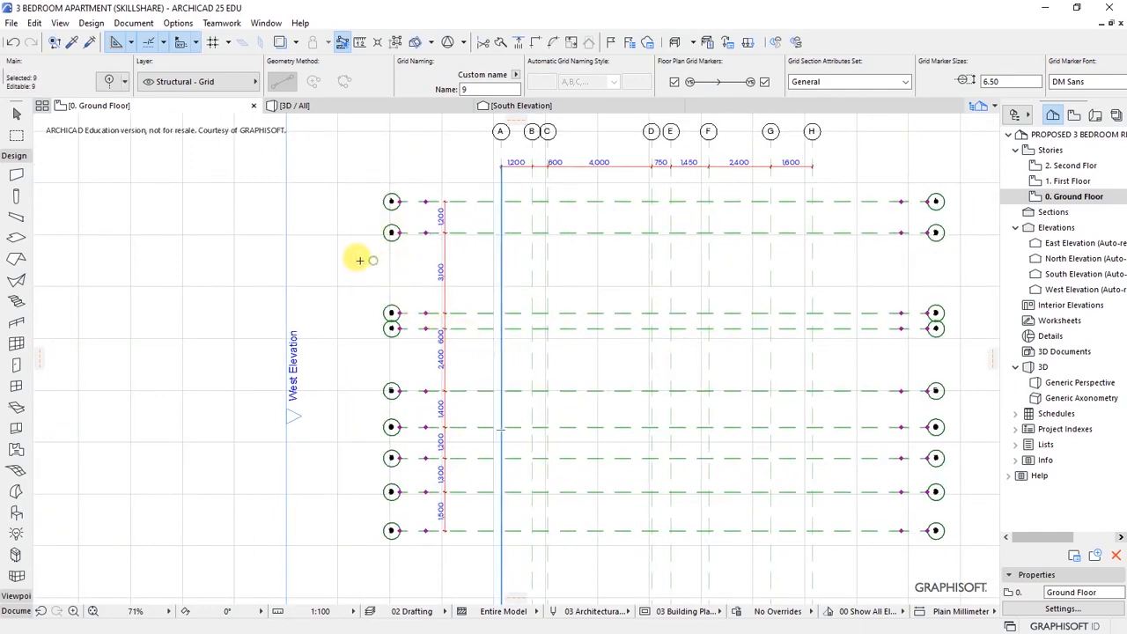
- Deselect the horizontal grids and marquee-select the eight lettered grid lines A–H
key("Escape")
scroll(312, 243, "down", 3)
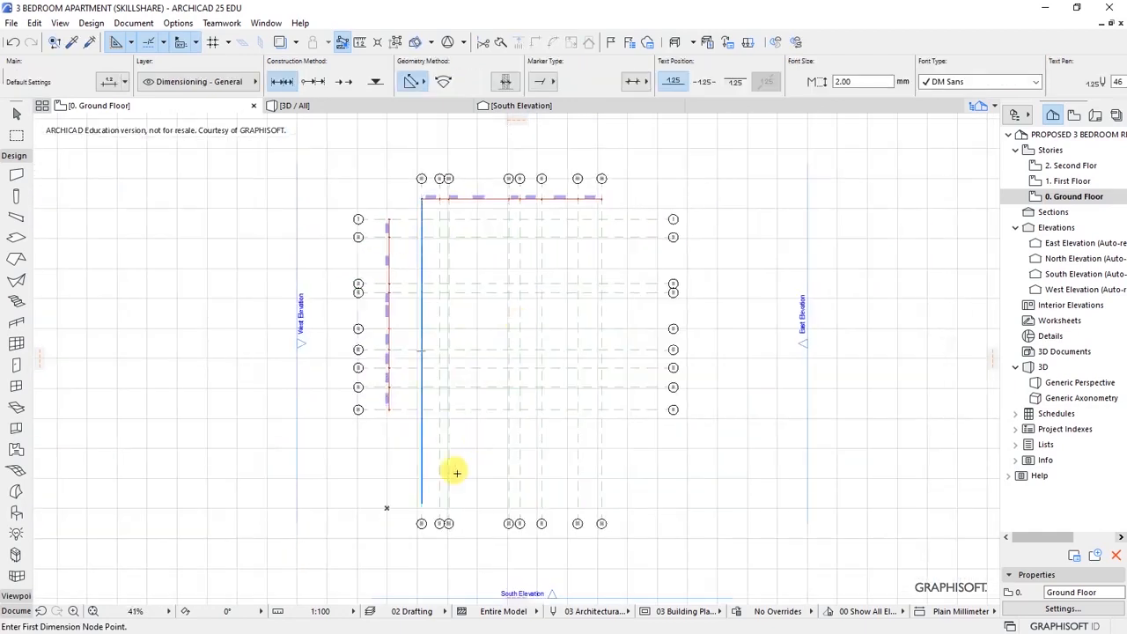
key("m")
left_click(401, 478)
left_click(632, 544)
scroll(465, 459, "up", 1)
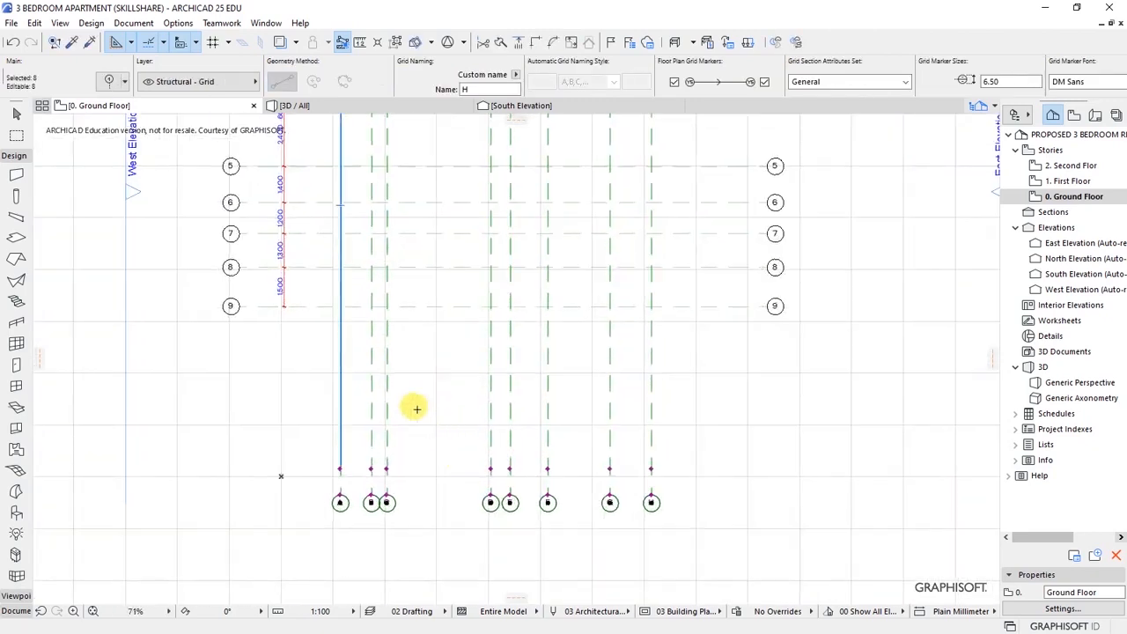
scroll(353, 340, "up", 1)
- Stretch the bottom ends of grid lines A, B, C, D and E upward to a common level
left_click(337, 454)
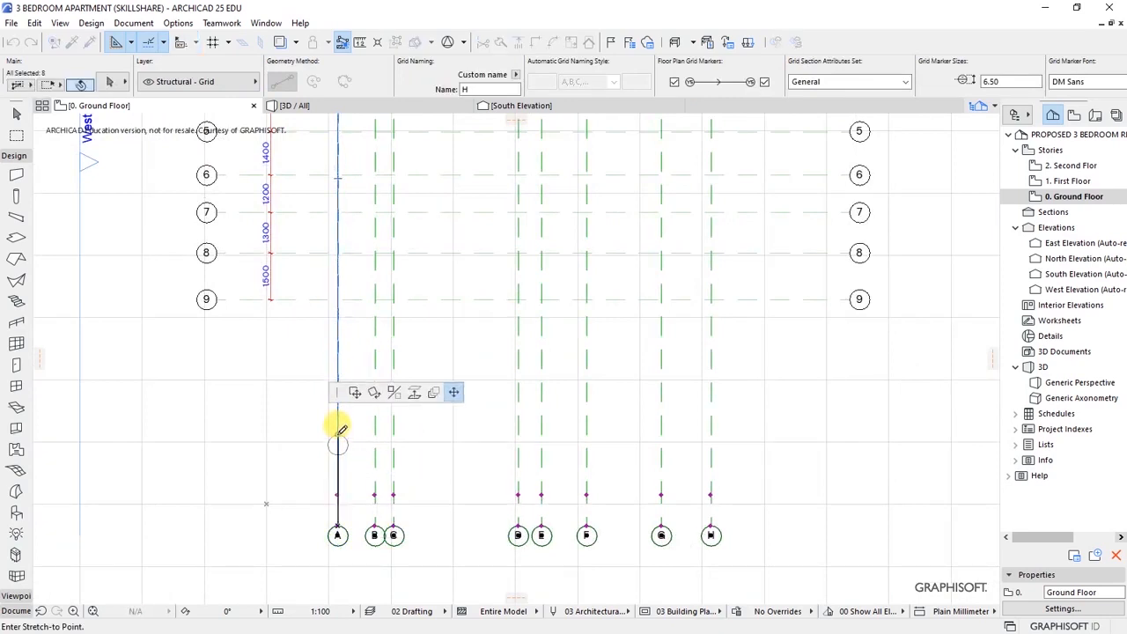
left_click(339, 432)
left_click(374, 531)
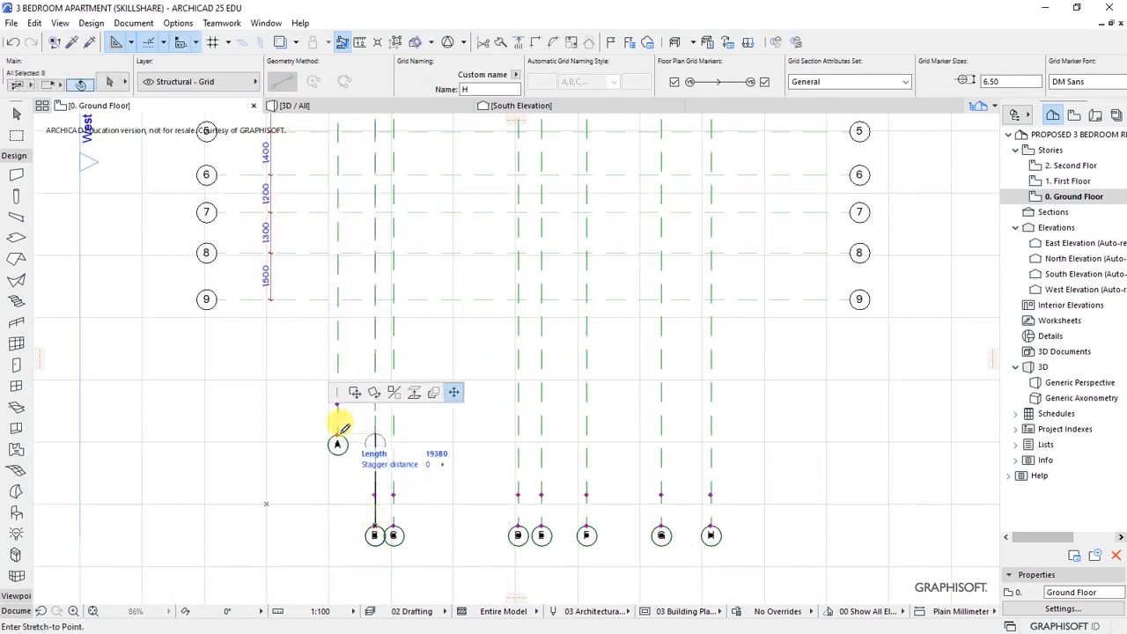
left_click(374, 432)
left_click(393, 530)
left_click(393, 431)
scroll(649, 549, "up", 3)
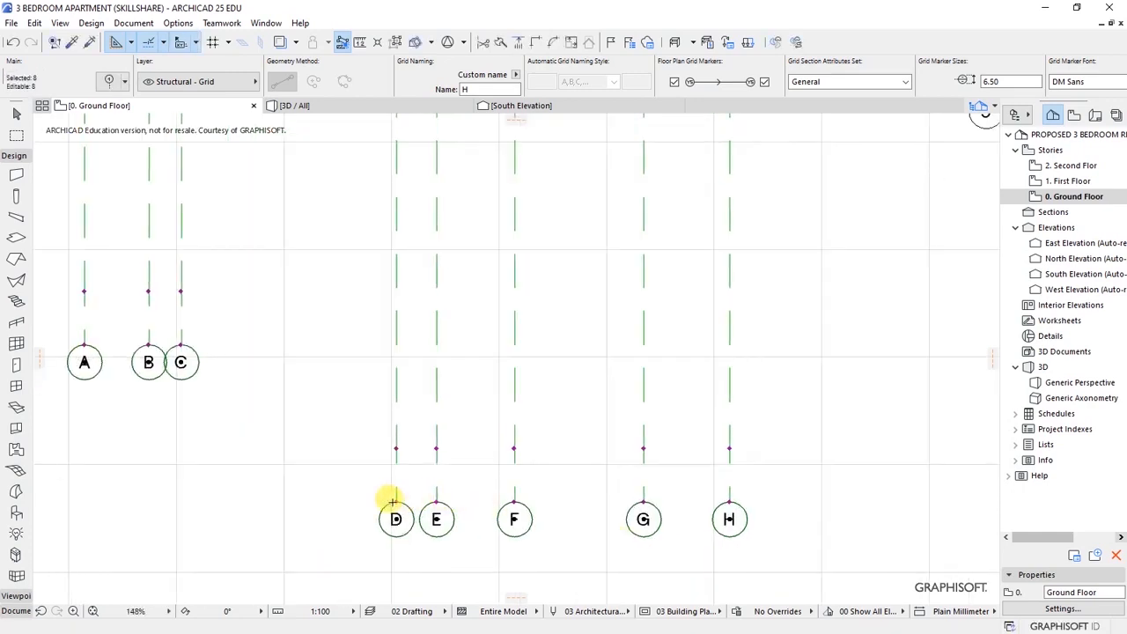
left_click(393, 501)
left_click(182, 343)
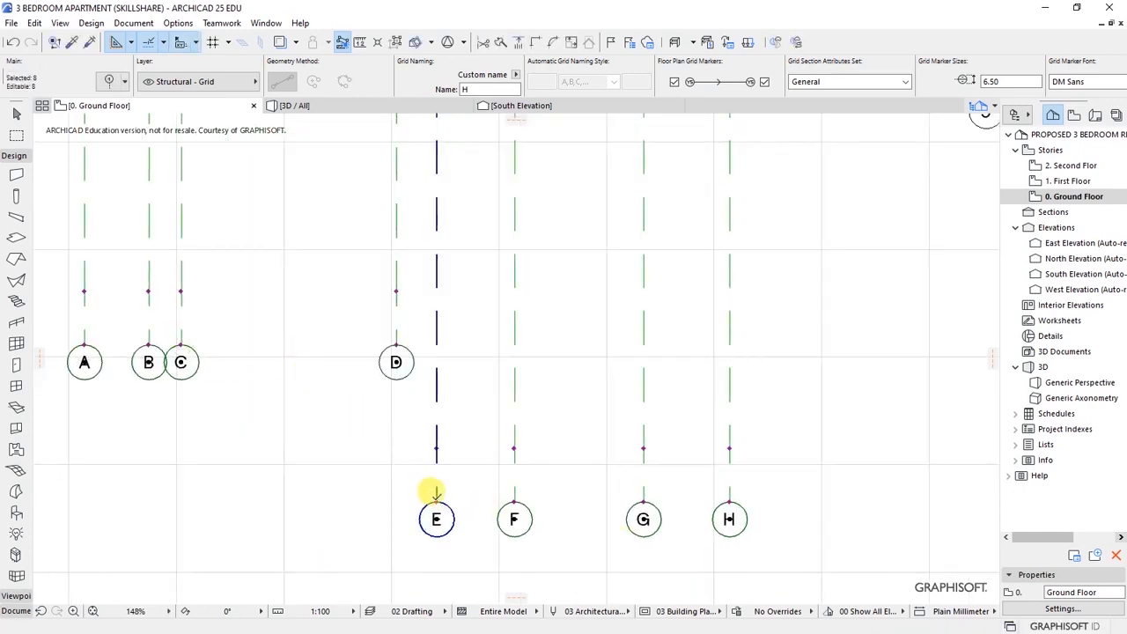
left_click(438, 472)
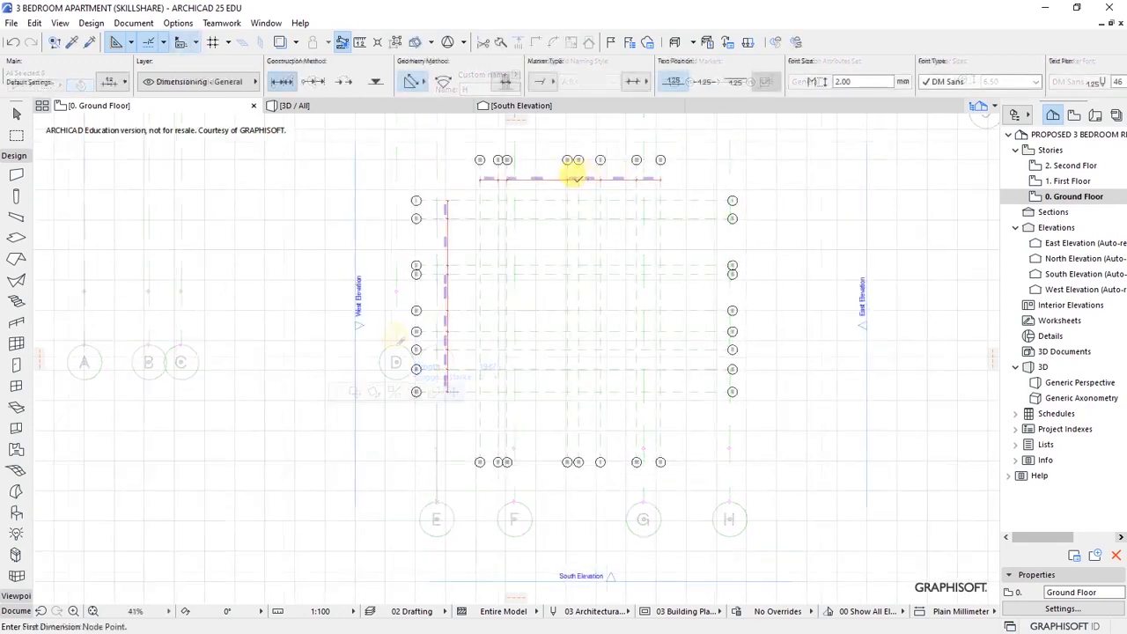
- Delete the horizontal and vertical dimension chains
left_click(485, 172)
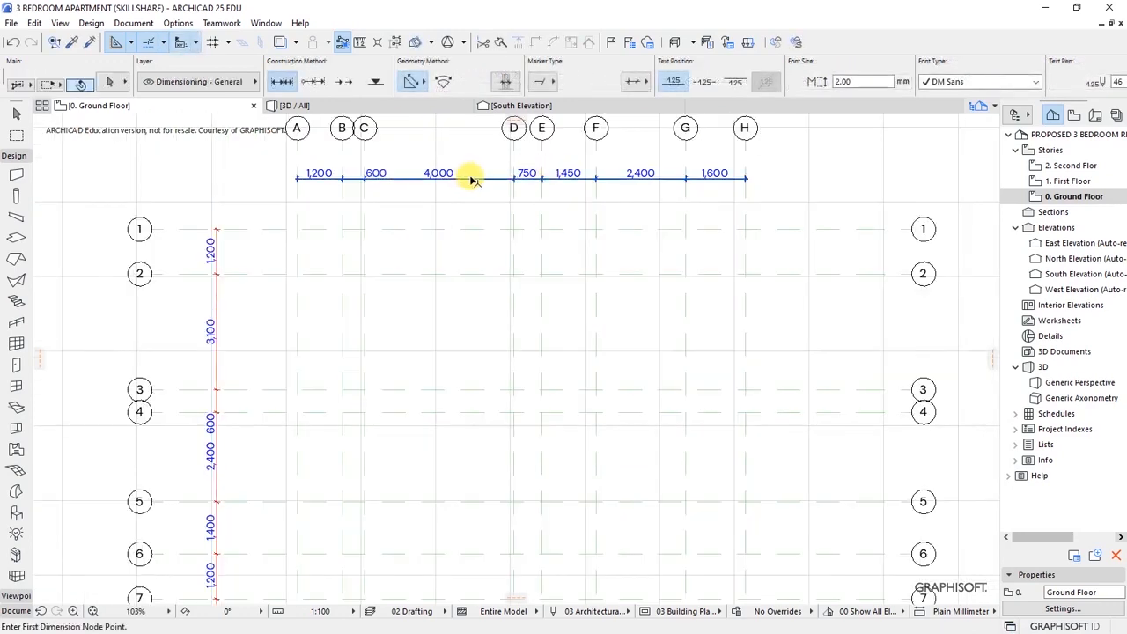
left_click(219, 305)
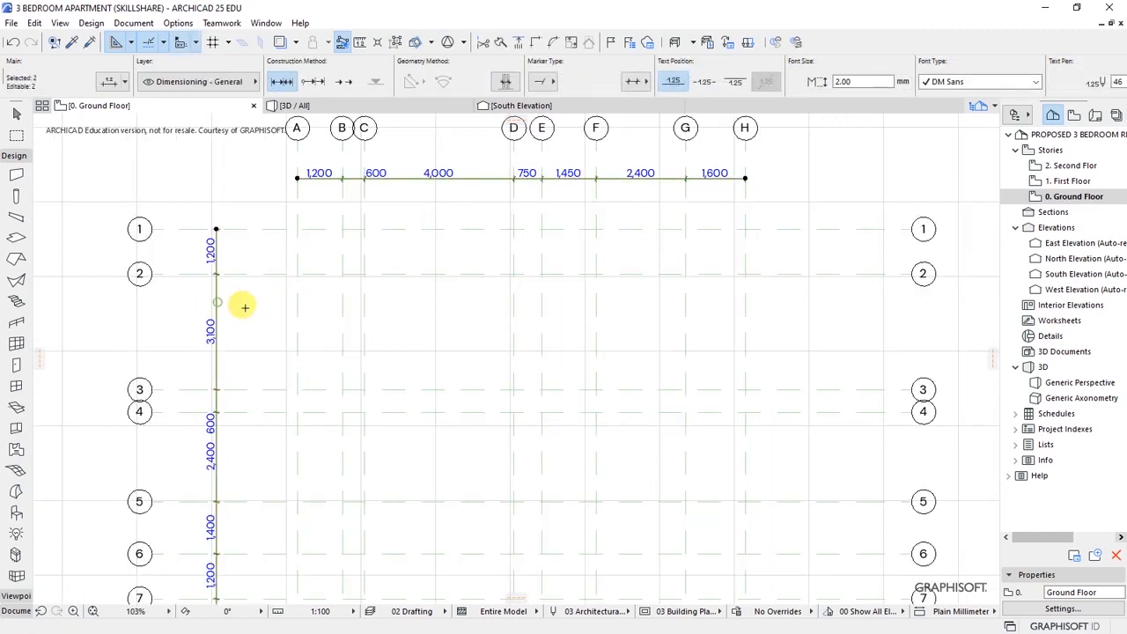
key("Delete")
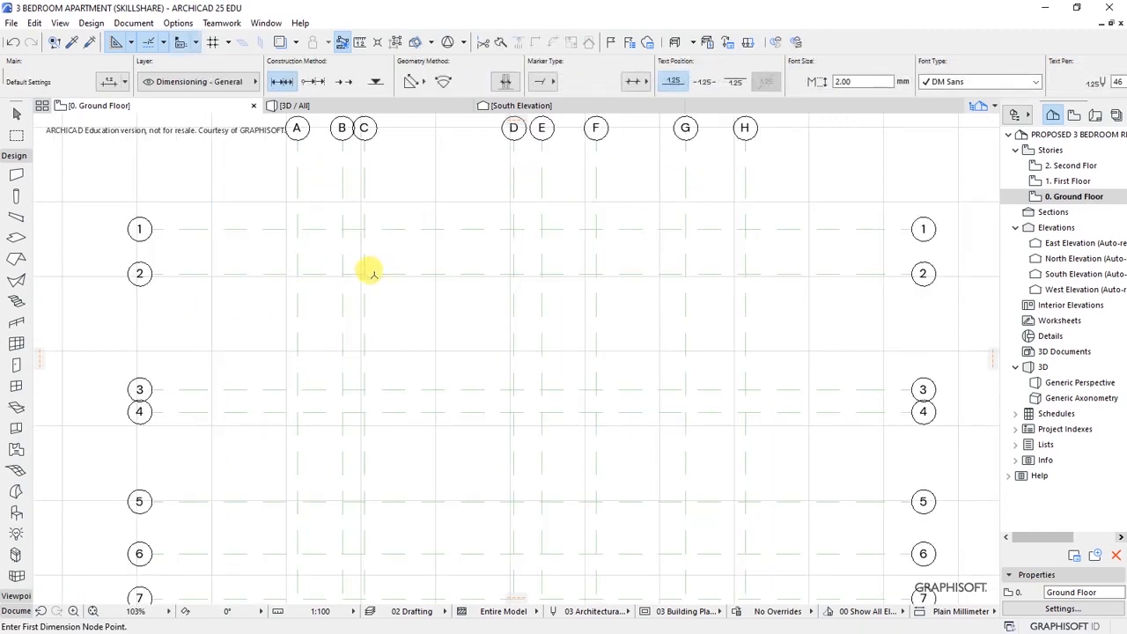
scroll(513, 279, "down", 3)
scroll(513, 279, "down", 1)
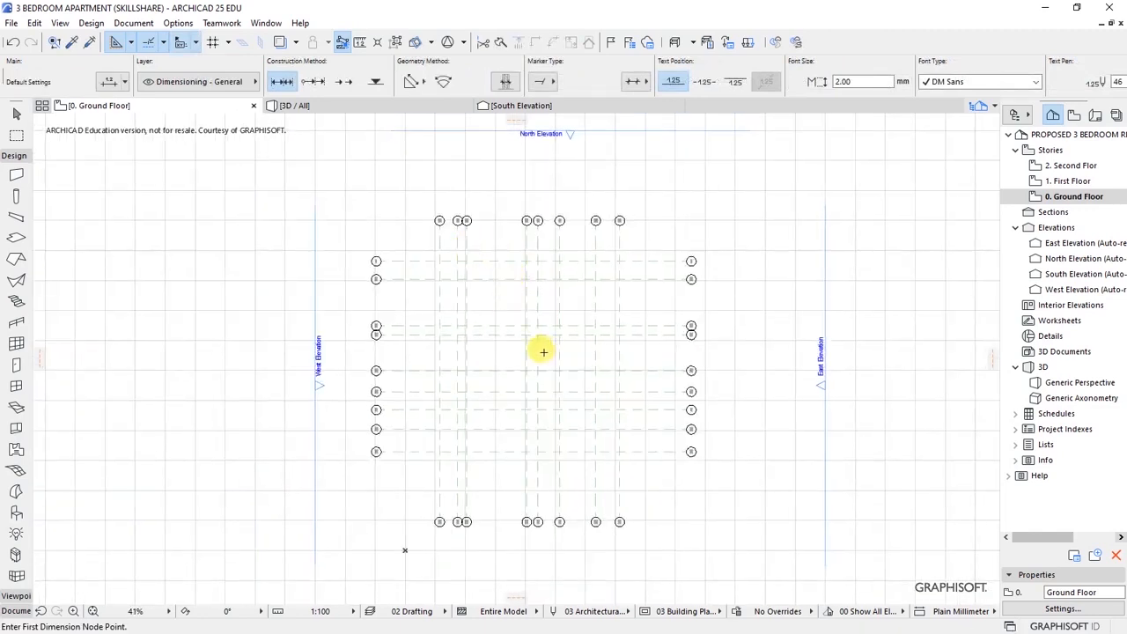
scroll(601, 448, "up", 2)
- Move the eight lettered grid lines A–H upward from a bottom marker reference
key("ctrl+d")
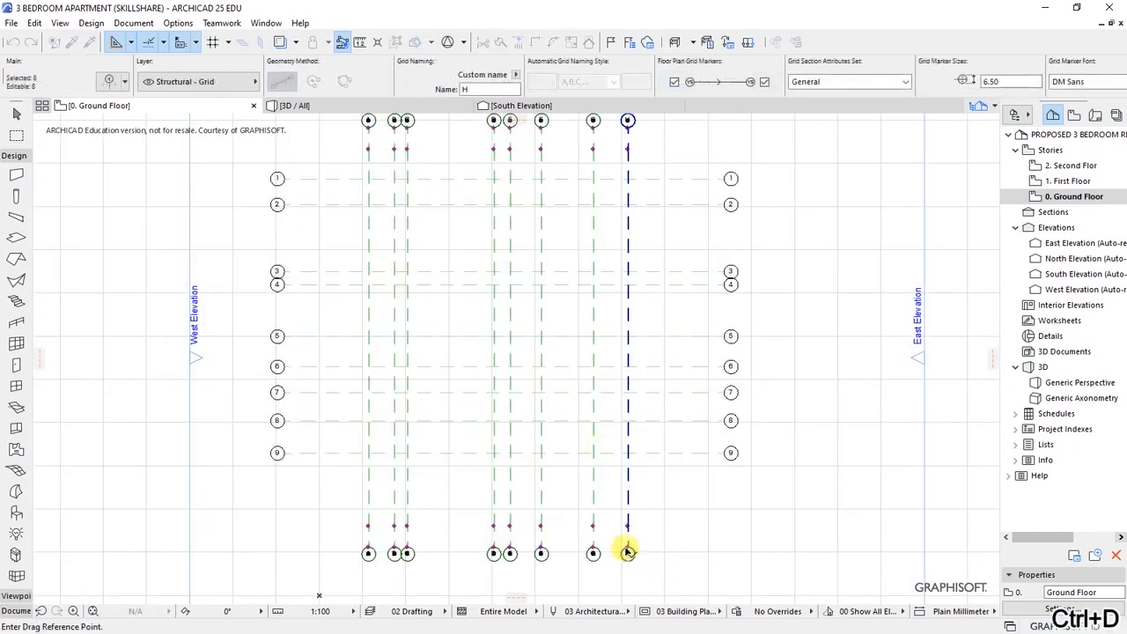
left_click(627, 552)
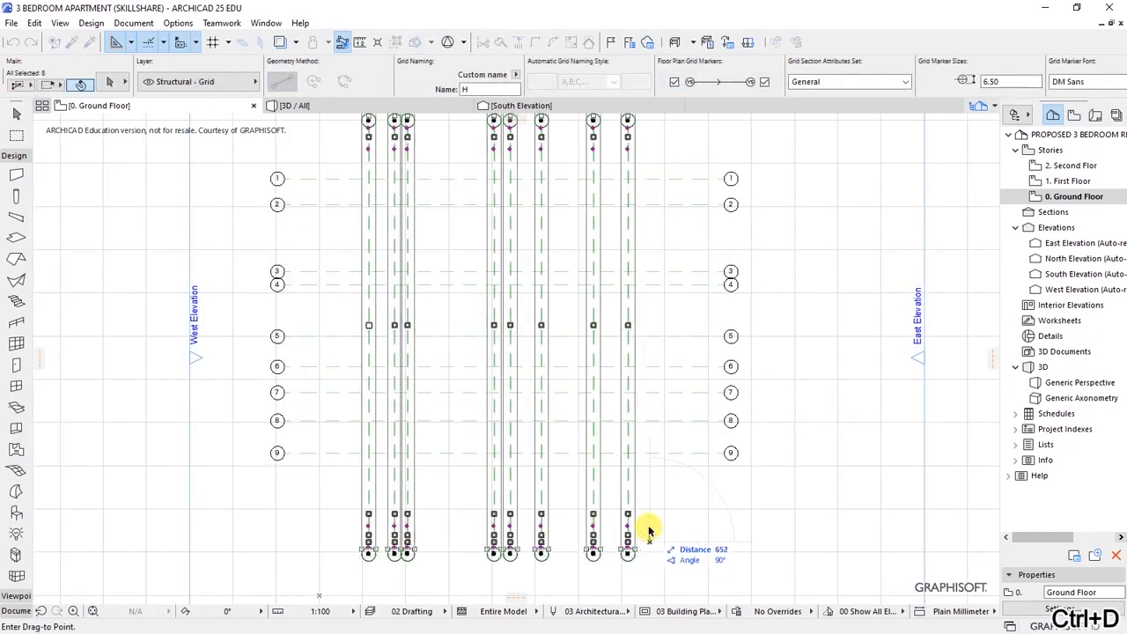
left_click(648, 527)
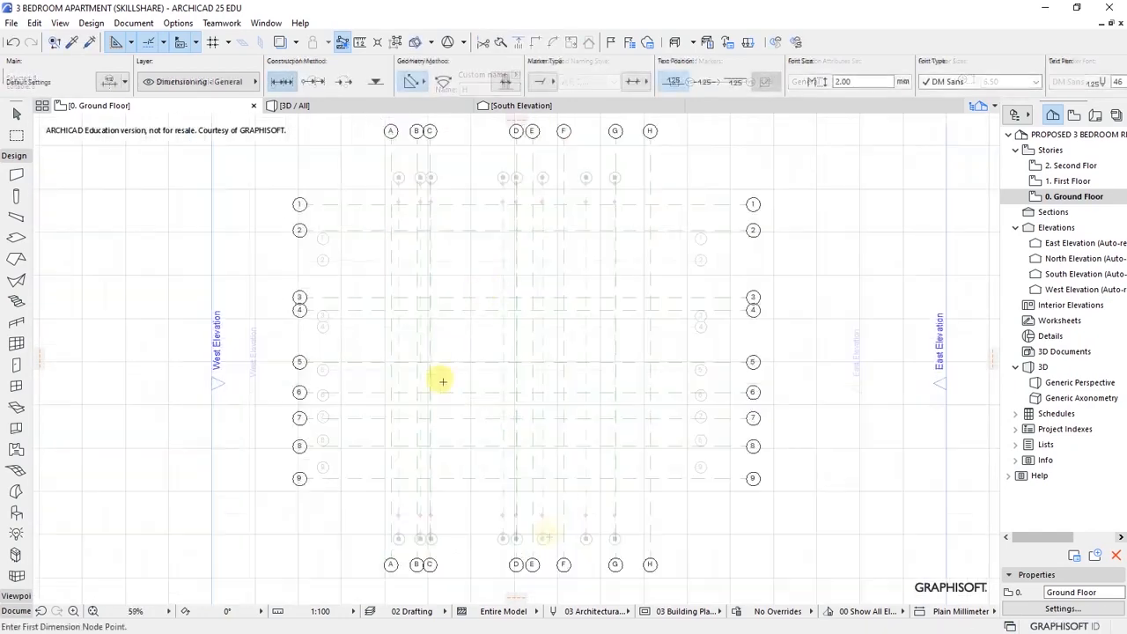
scroll(479, 261, "up", 1)
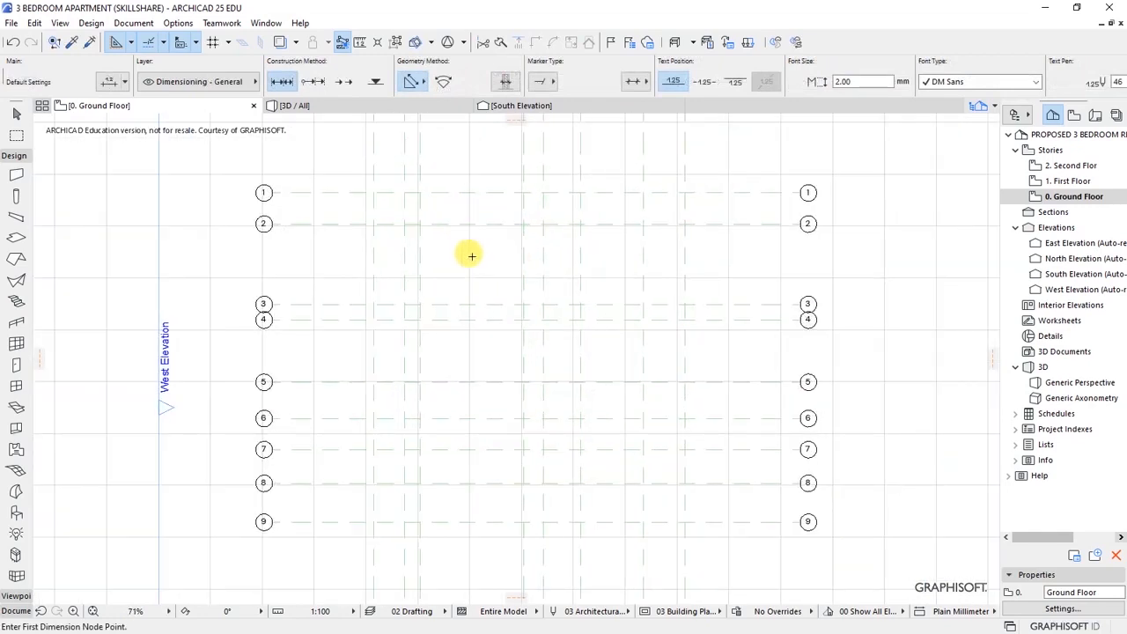
- Save the project
key("ctrl+s")
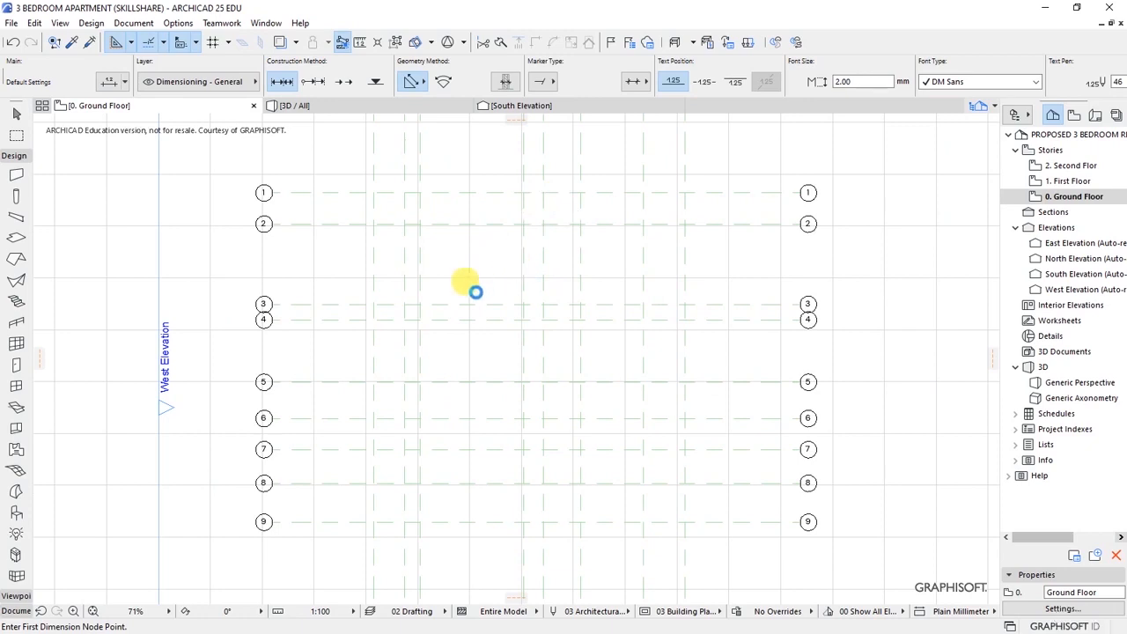
scroll(483, 337, "down", 3)
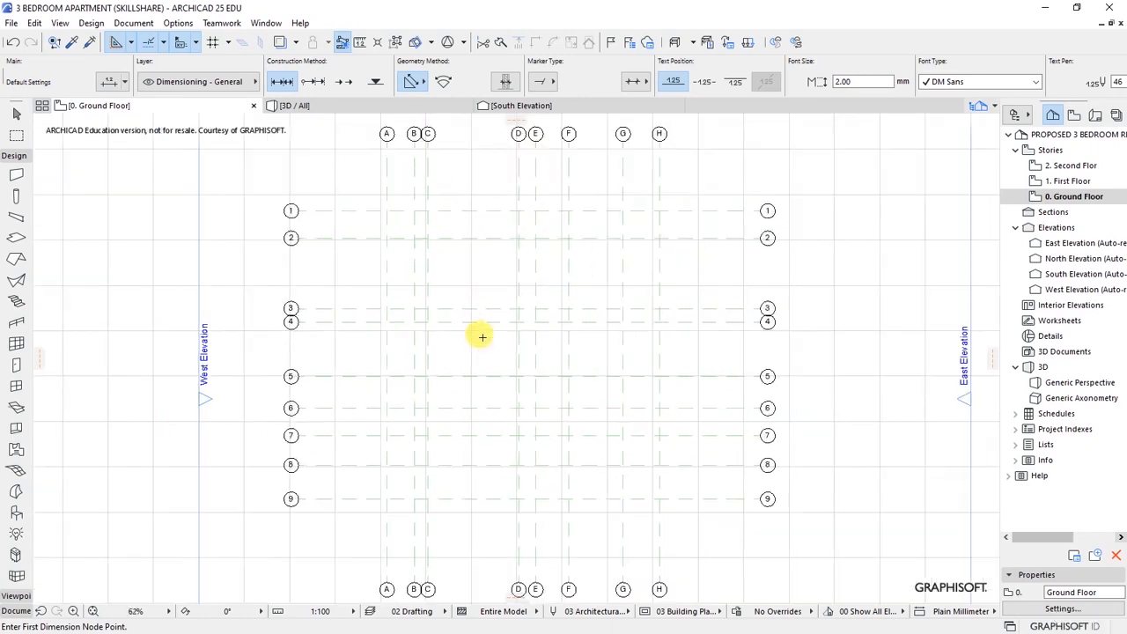
scroll(475, 342, "down", 2)
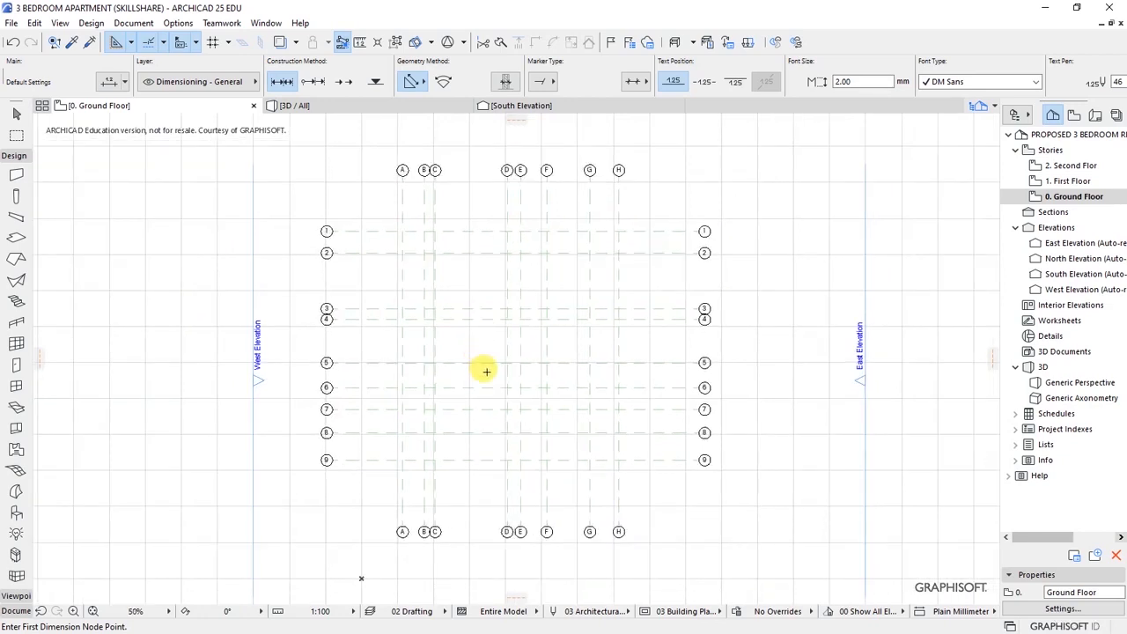
scroll(483, 369, "up", 1)
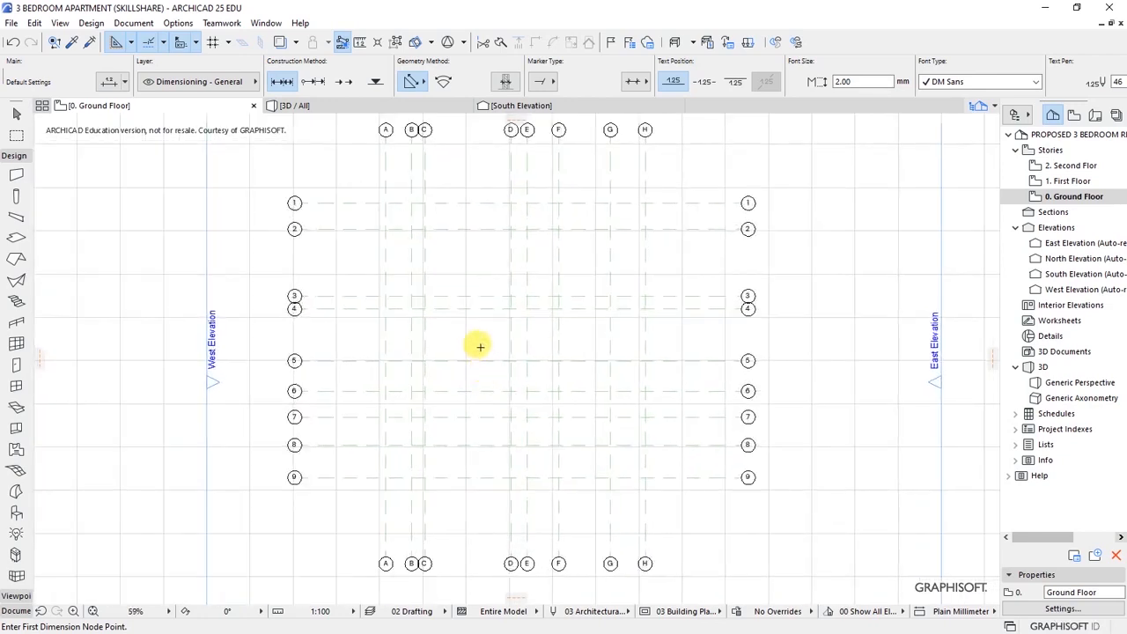
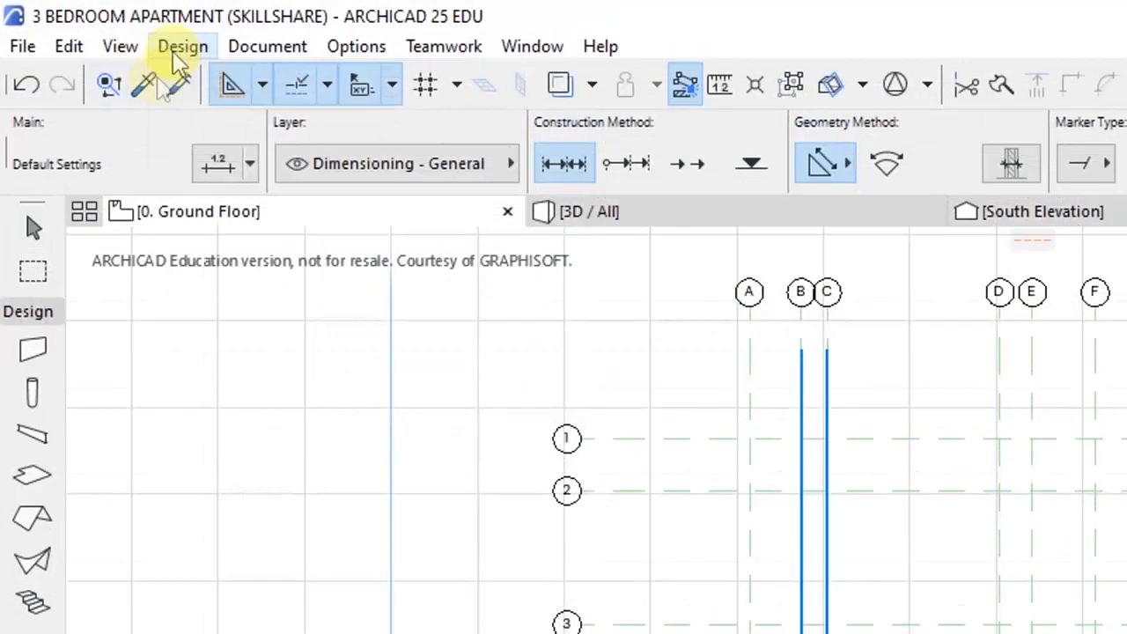
- Set the Wall tool defaults to a Basic structure, 200 thick, with Top Link Not Linked (3000 high)
left_click(179, 45)
mouse_move(199, 85)
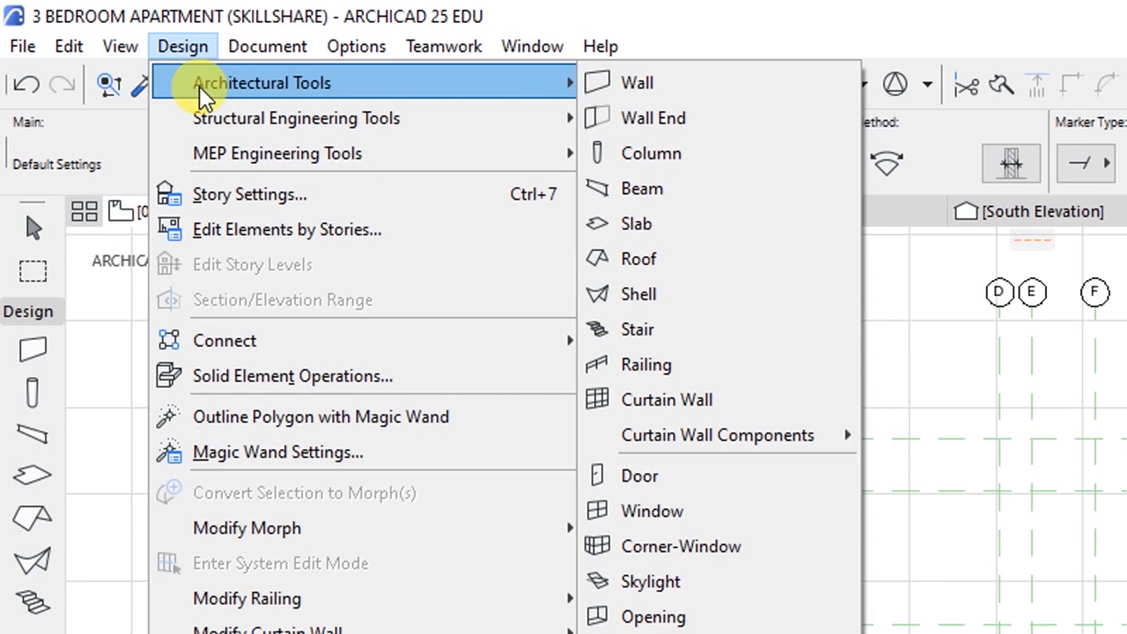
left_click(635, 81)
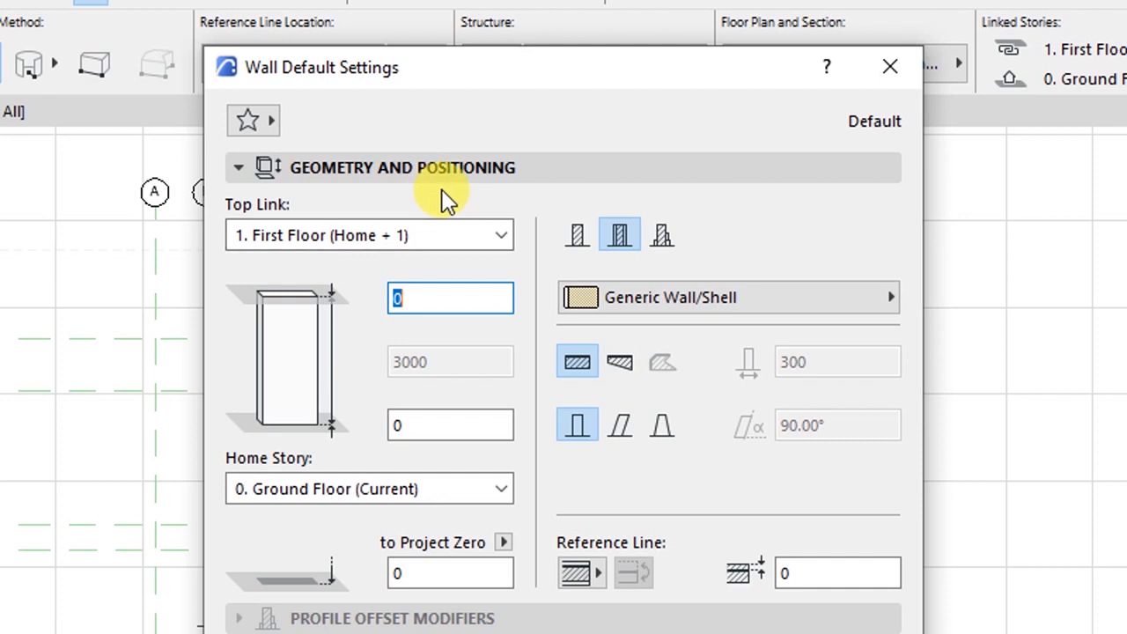
left_click(573, 240)
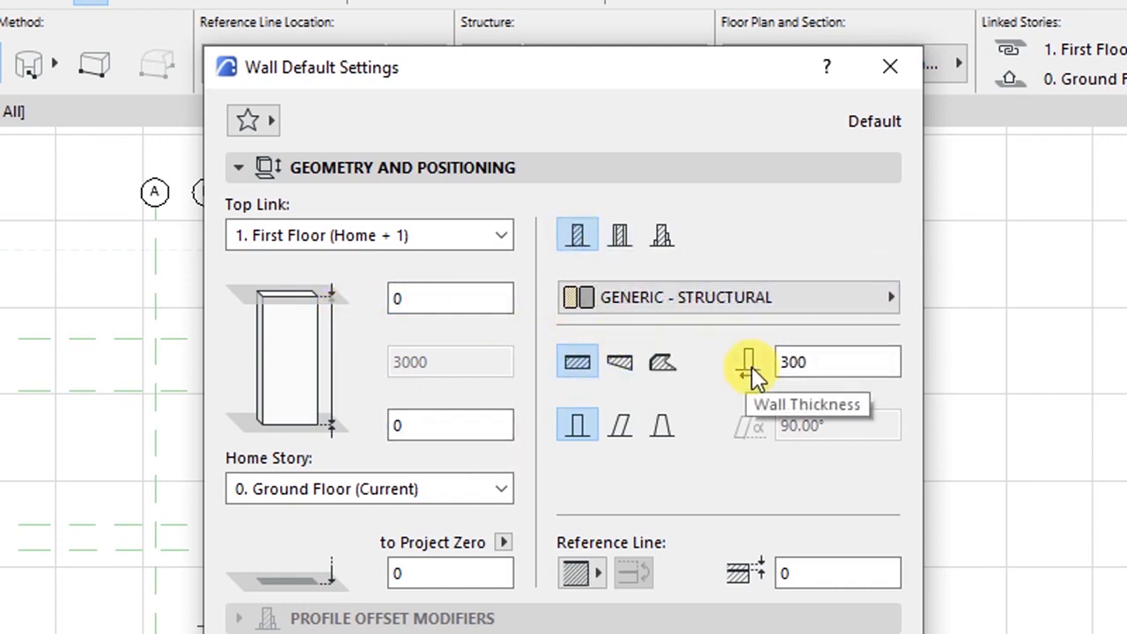
left_click(783, 366)
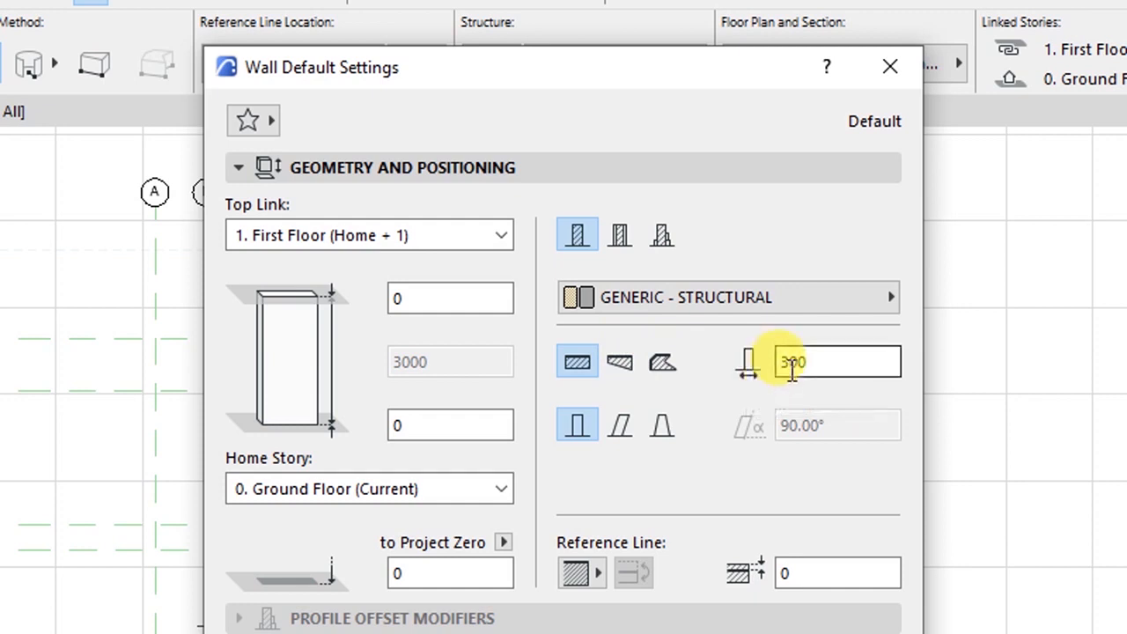
type("2")
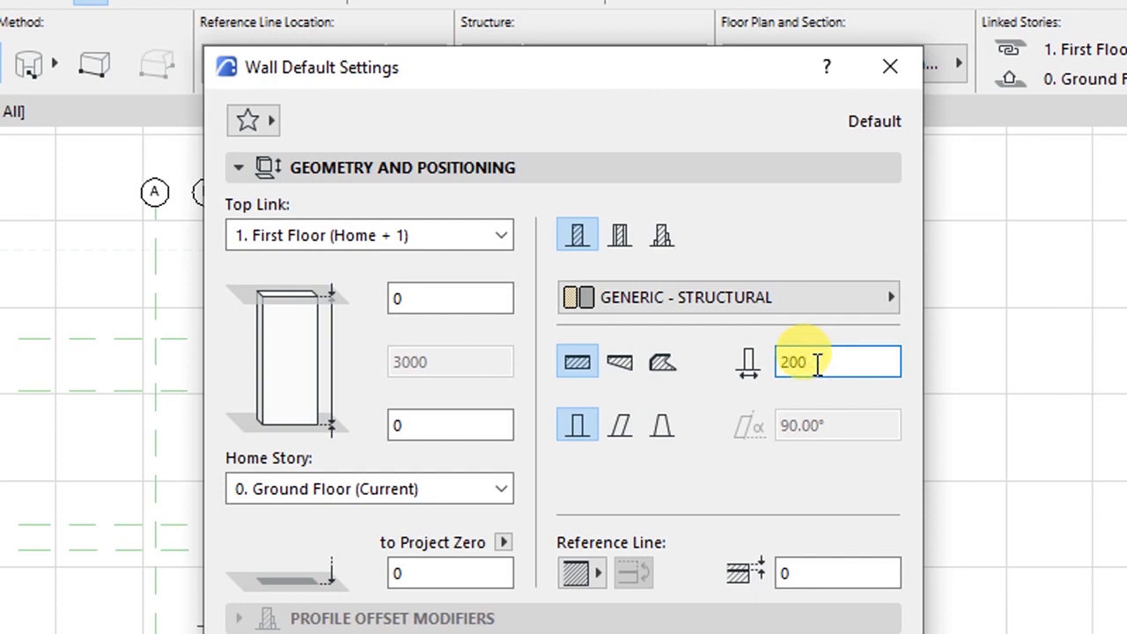
double_click(817, 365)
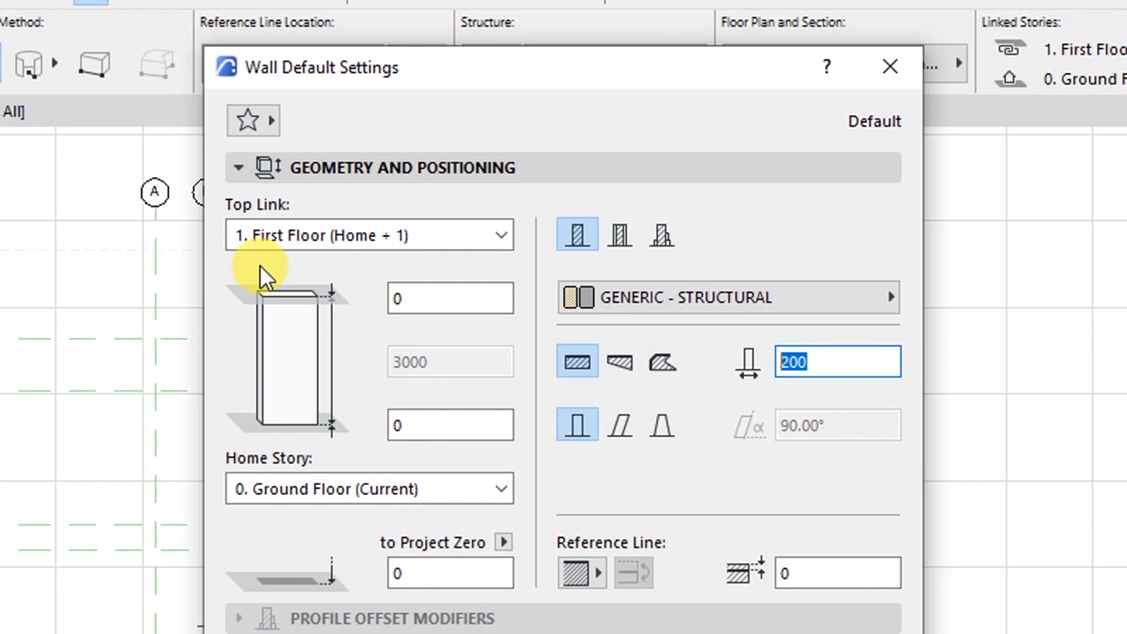
left_click(266, 240)
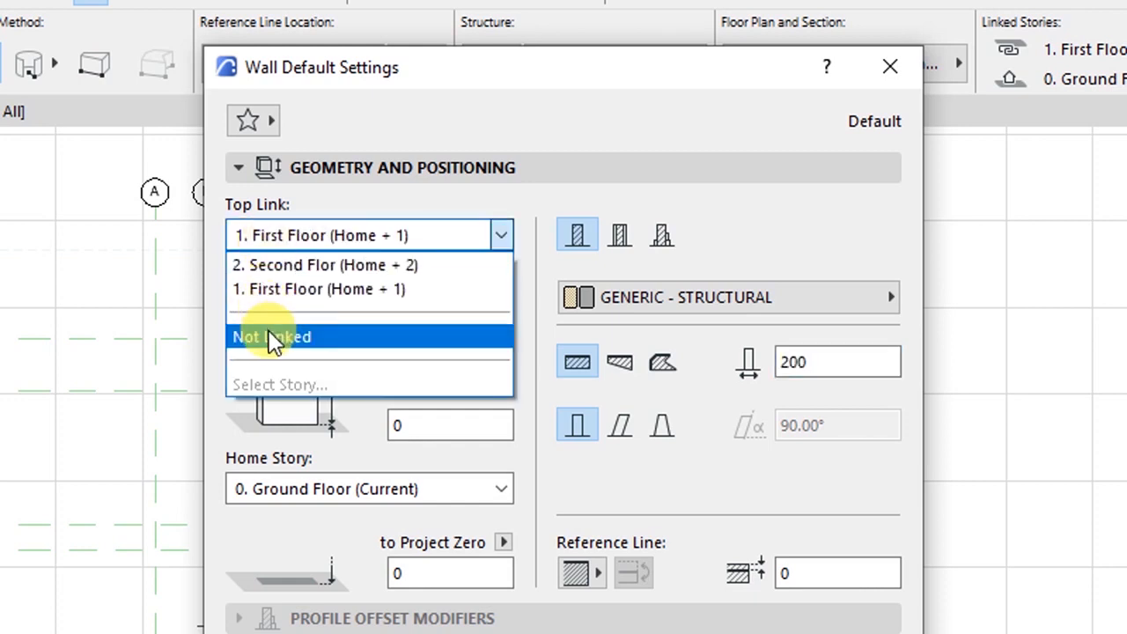
left_click(268, 331)
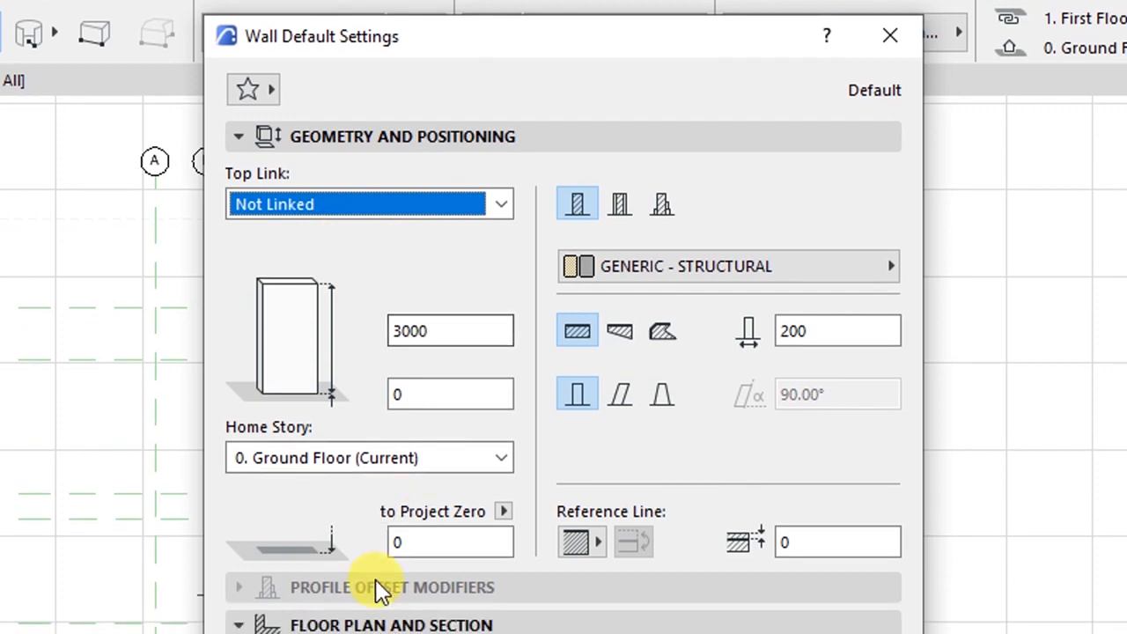
left_click(372, 621)
left_click(374, 435)
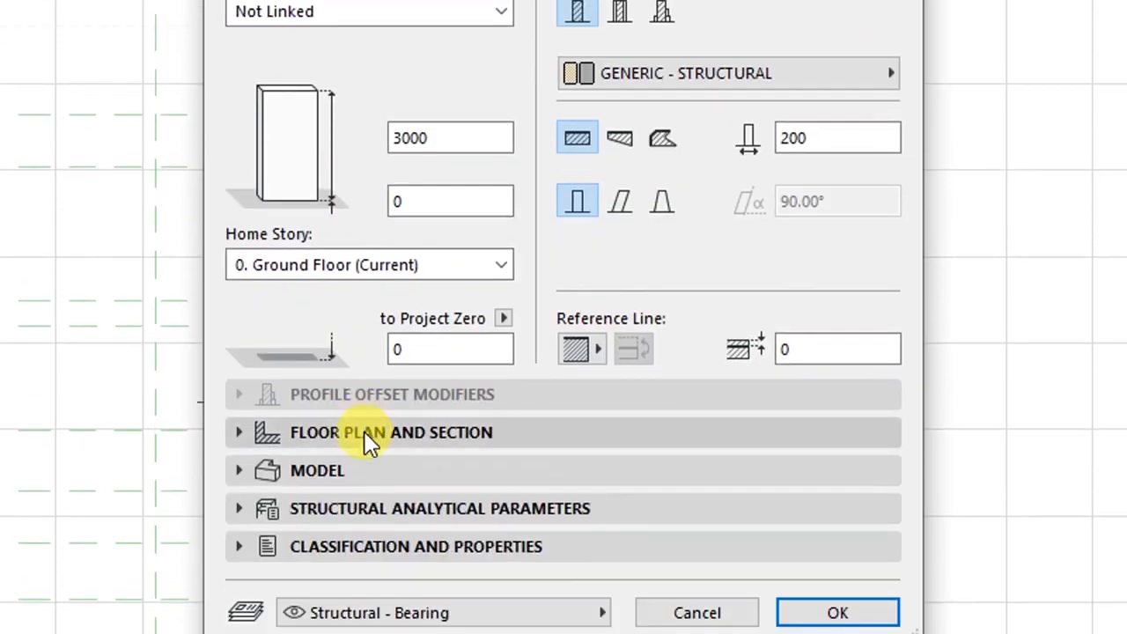
- Set the wall's Structural Function to Load-Bearing Element under Structural Analytical Parameters
left_click(370, 437)
left_click(373, 435)
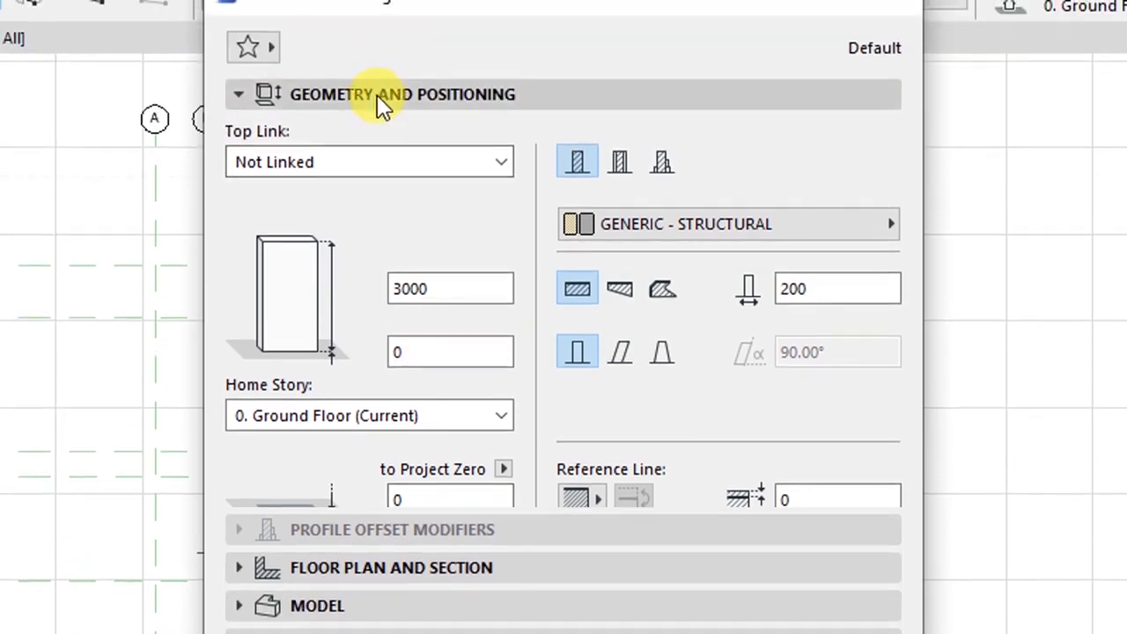
left_click(377, 94)
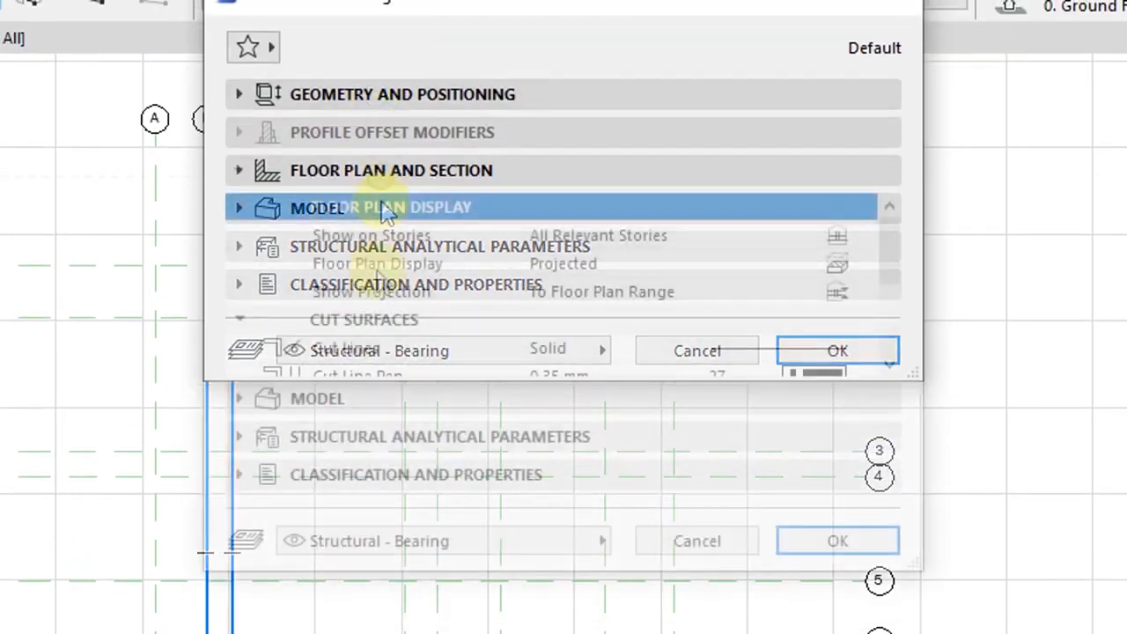
left_click(349, 407)
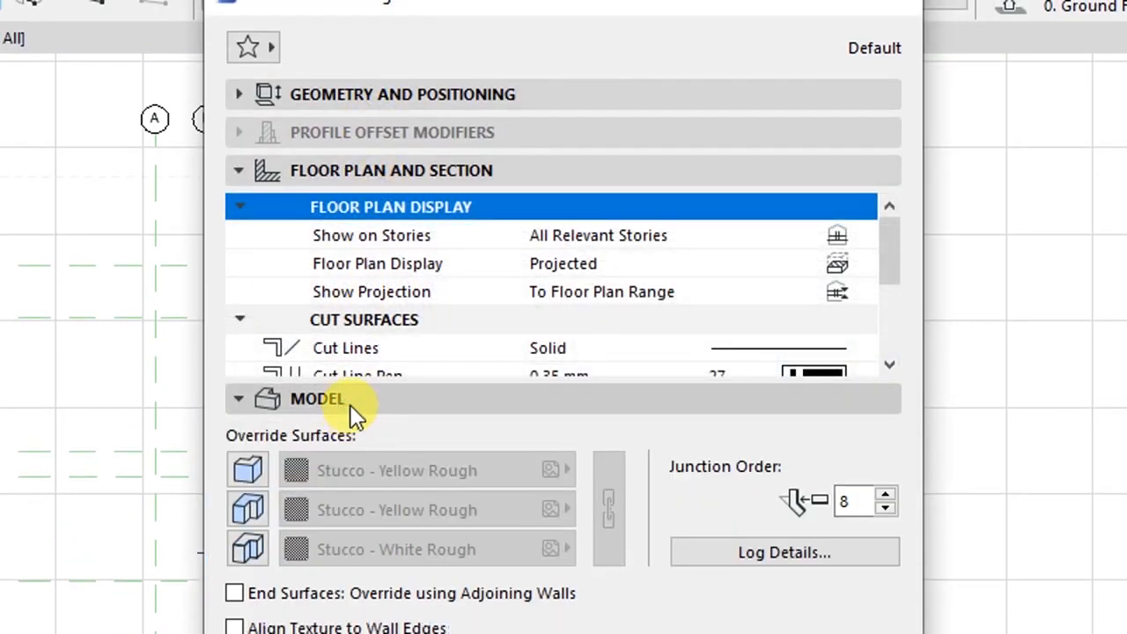
left_click(350, 408)
left_click(290, 440)
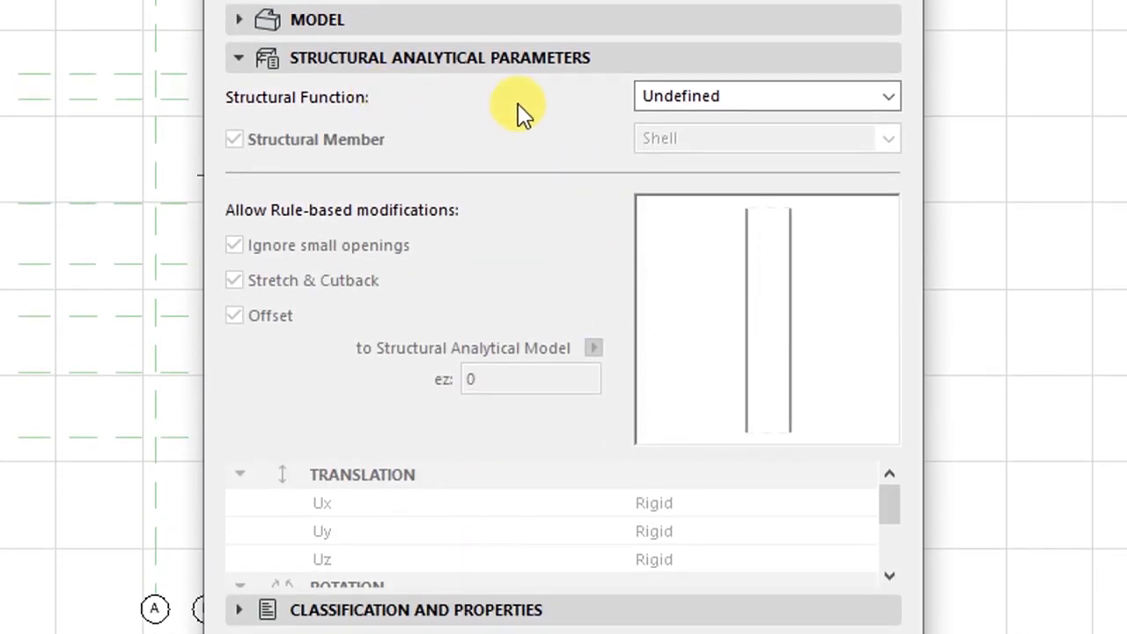
left_click(666, 99)
left_click(661, 123)
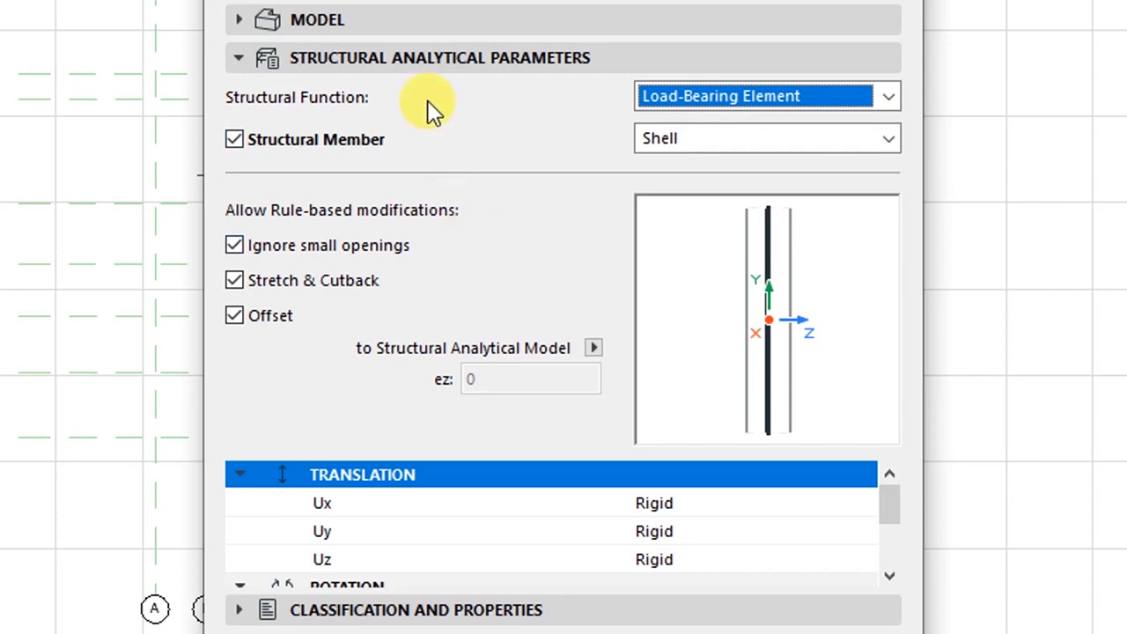
left_click(394, 58)
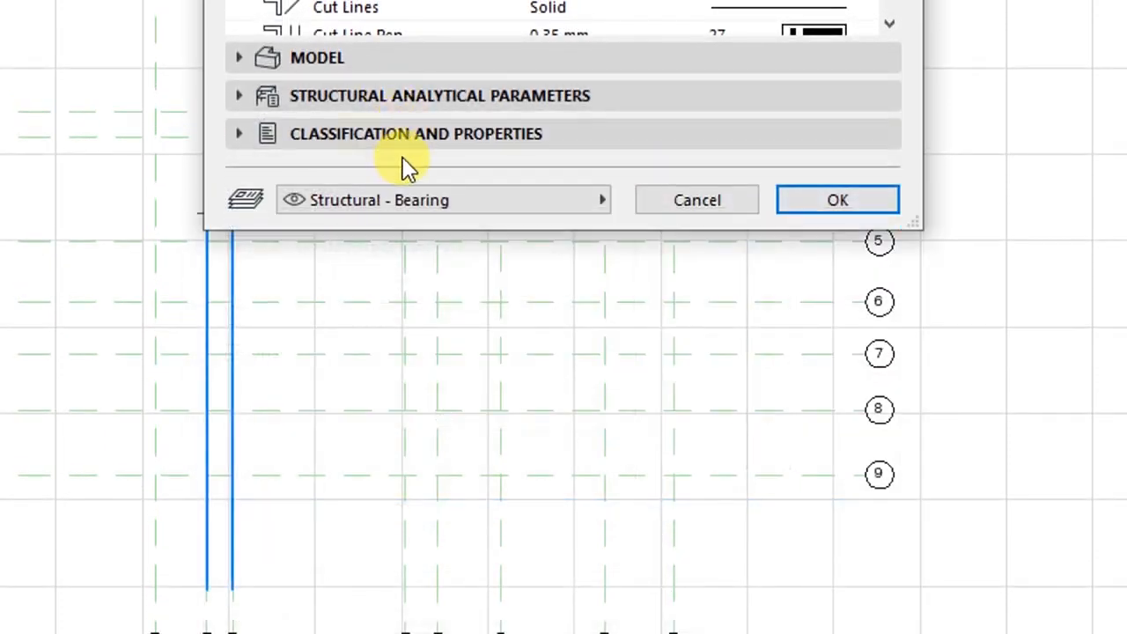
- Review the wall's Classification and Properties settings (Wall classification, ID SW - 001)
left_click(360, 137)
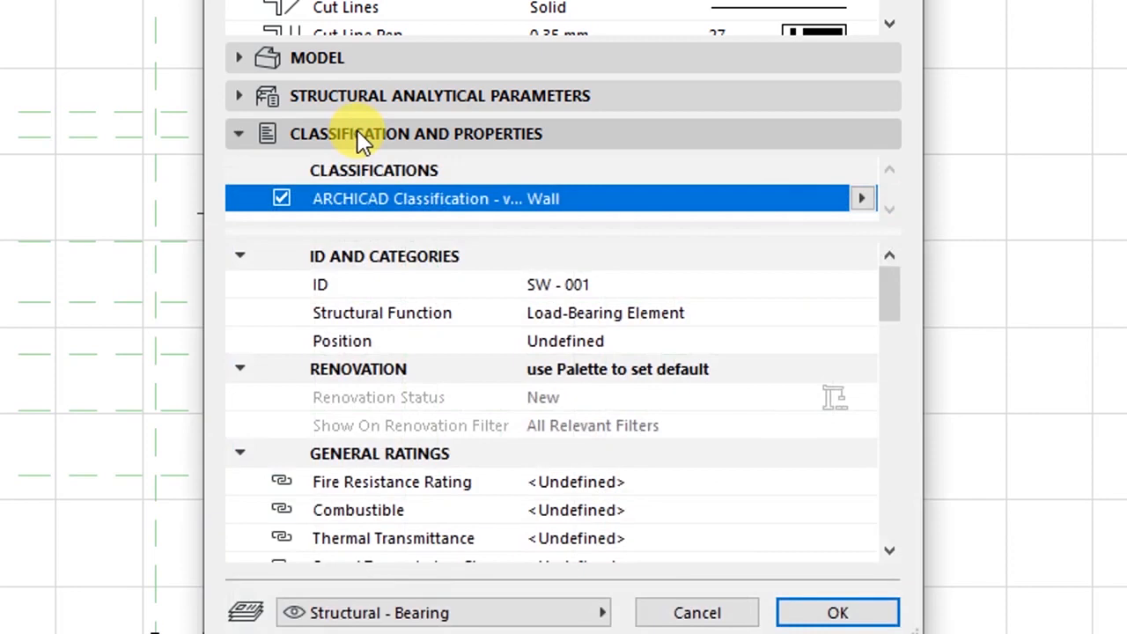
scroll(390, 259, "down", 5)
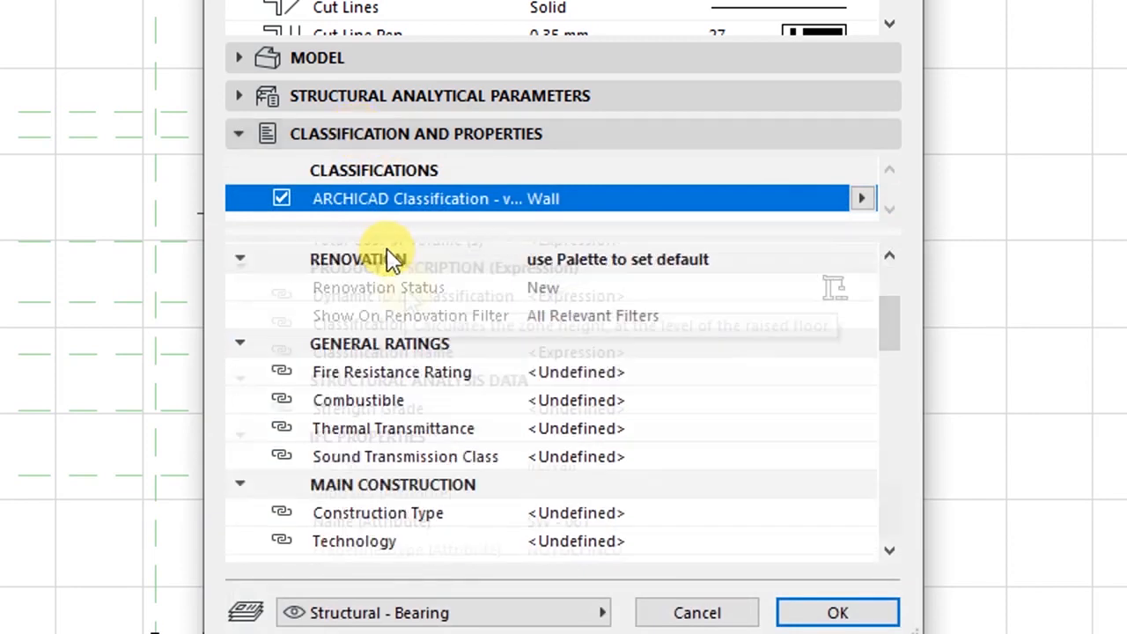
scroll(414, 328, "up", 10)
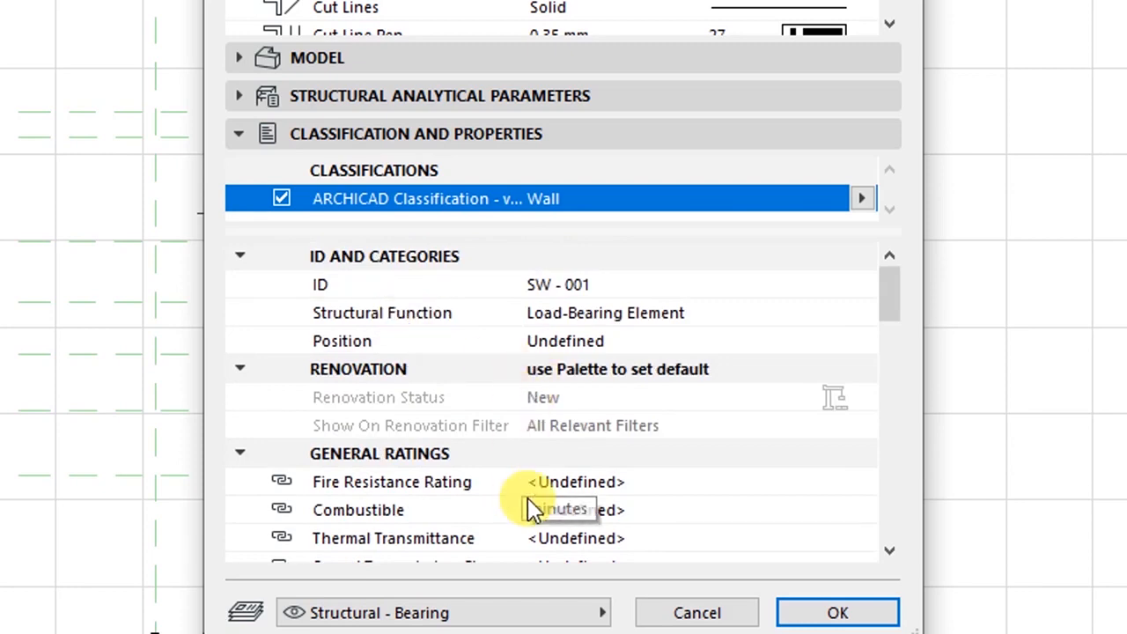
scroll(467, 453, "down", 3)
scroll(476, 456, "down", 3)
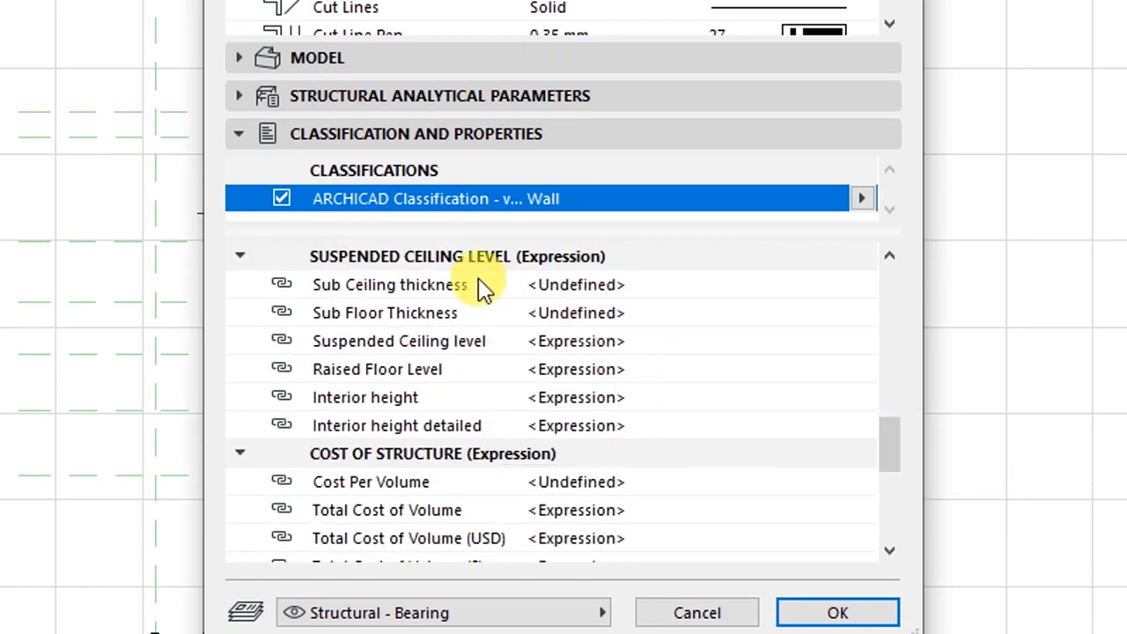
scroll(484, 308, "up", 6)
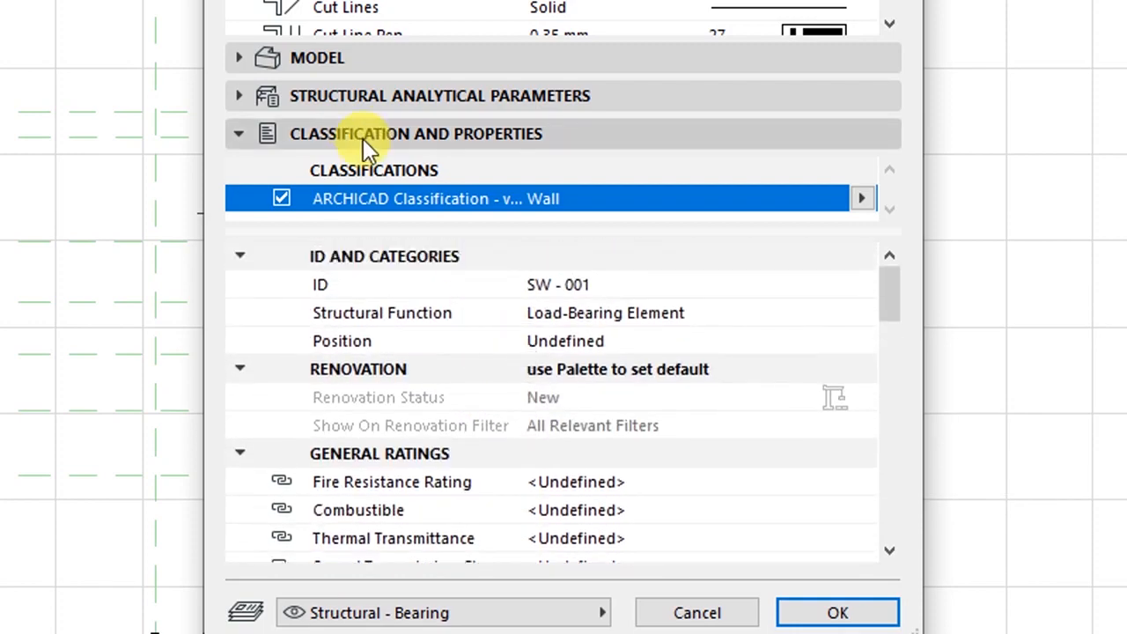
left_click(366, 134)
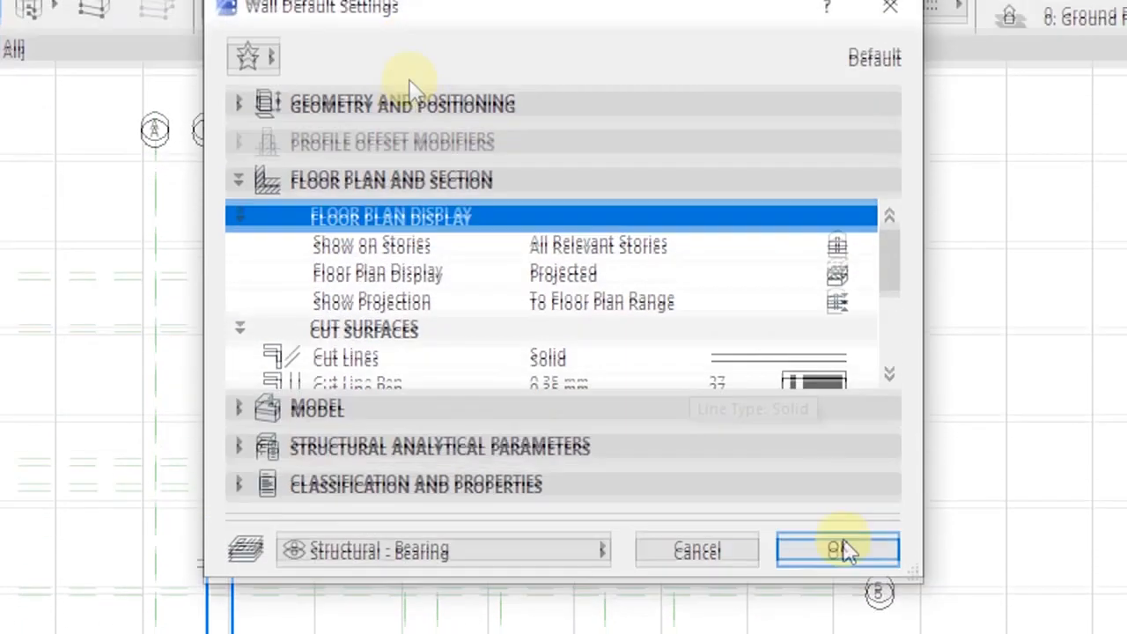
- Apply the wall defaults, set Reference Line Location to Center, and cancel the started wall
left_click(835, 550)
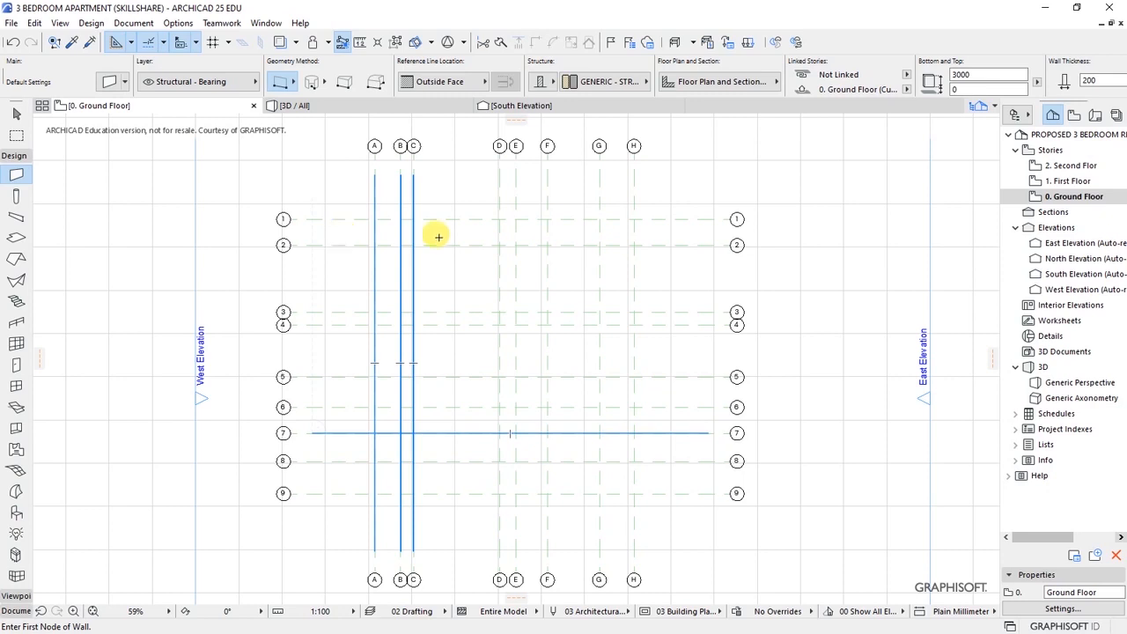
scroll(543, 206, "up", 10)
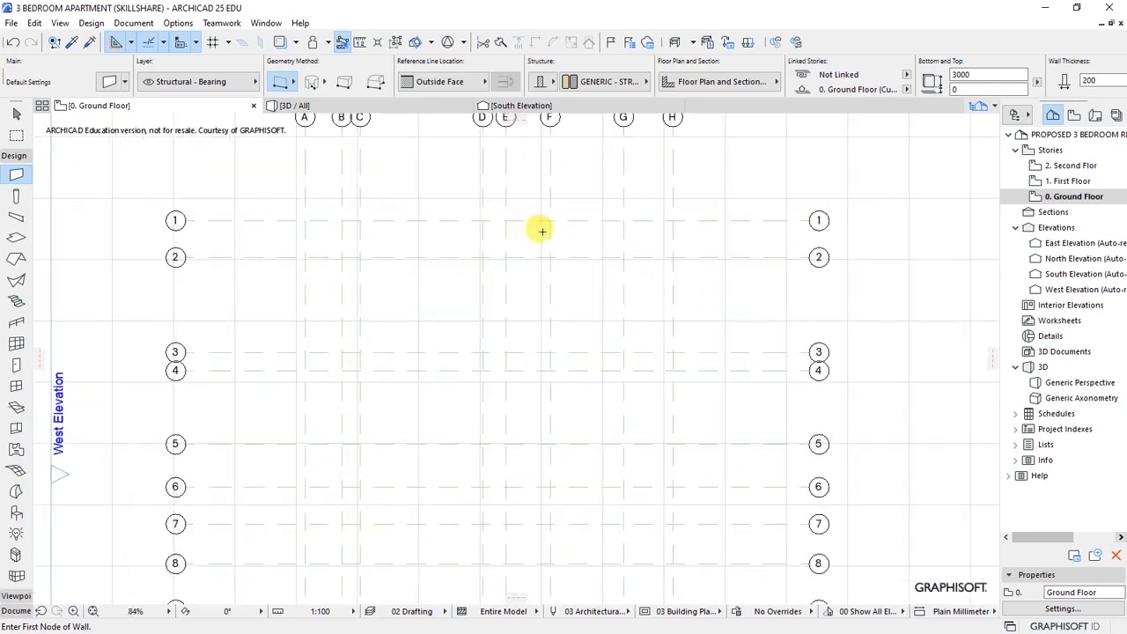
left_click(559, 202)
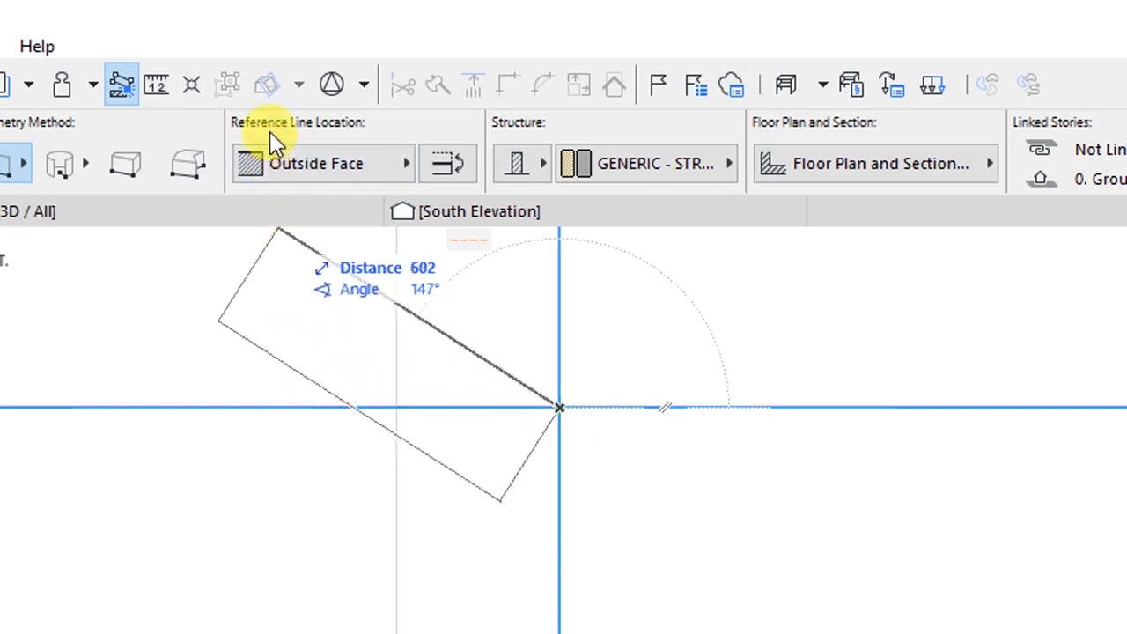
left_click(410, 166)
left_click(482, 195)
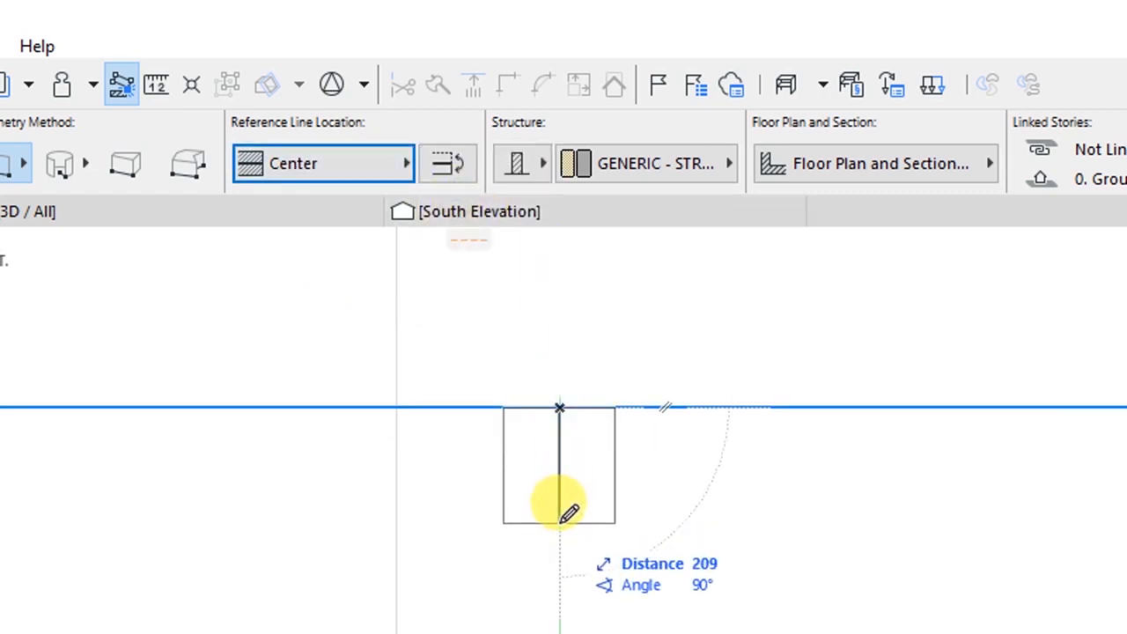
key("Escape")
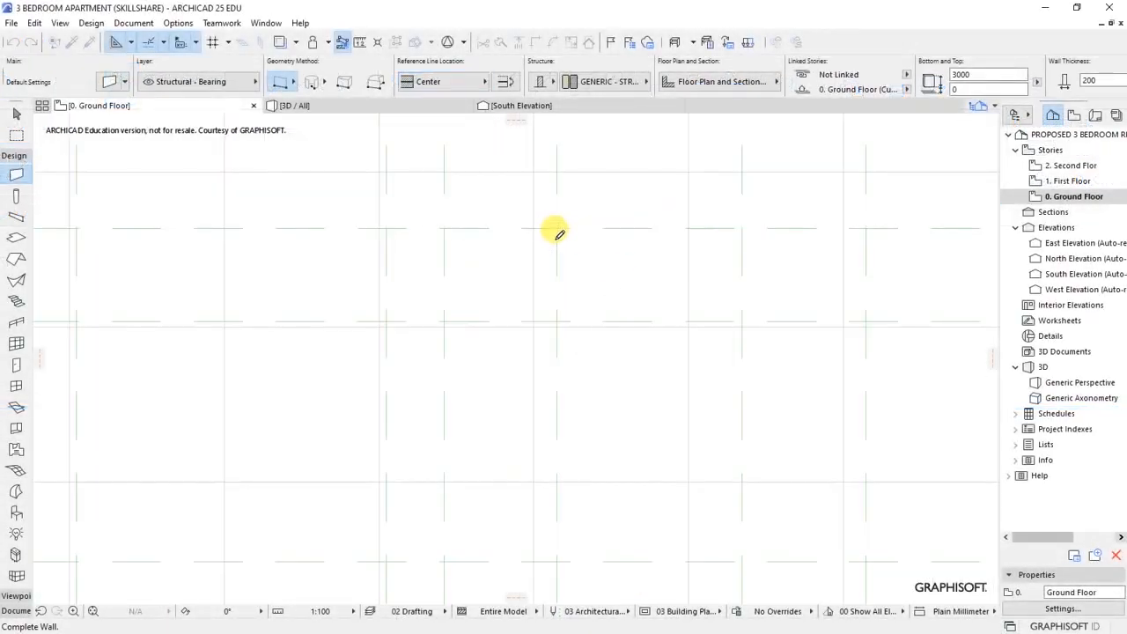
left_click(556, 229)
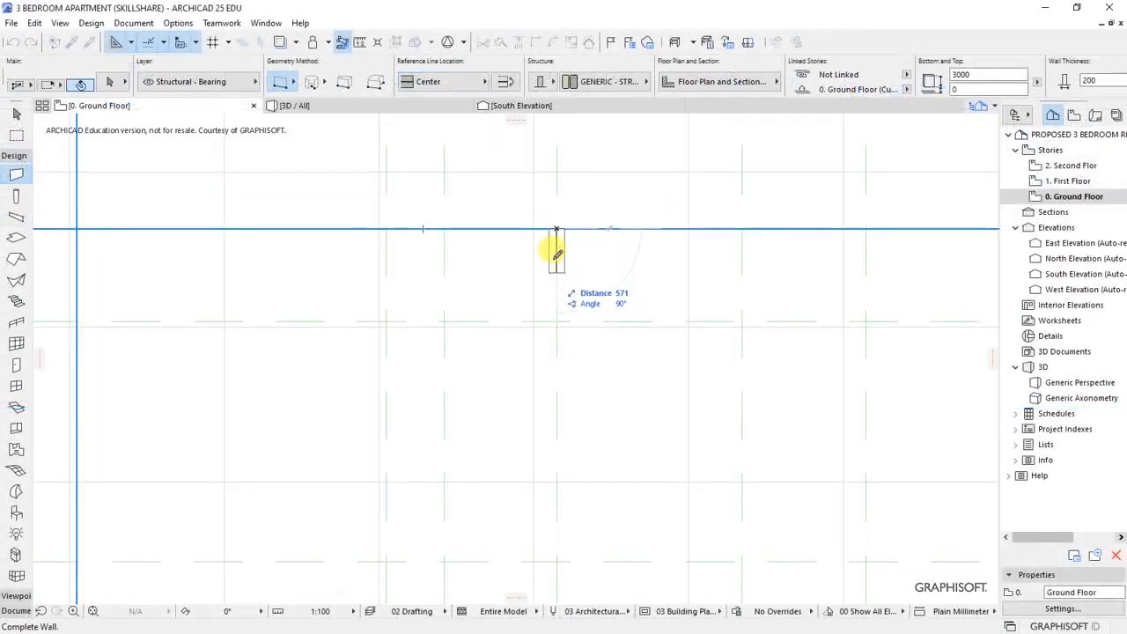
scroll(545, 200, "down", 6)
scroll(539, 386, "up", 4)
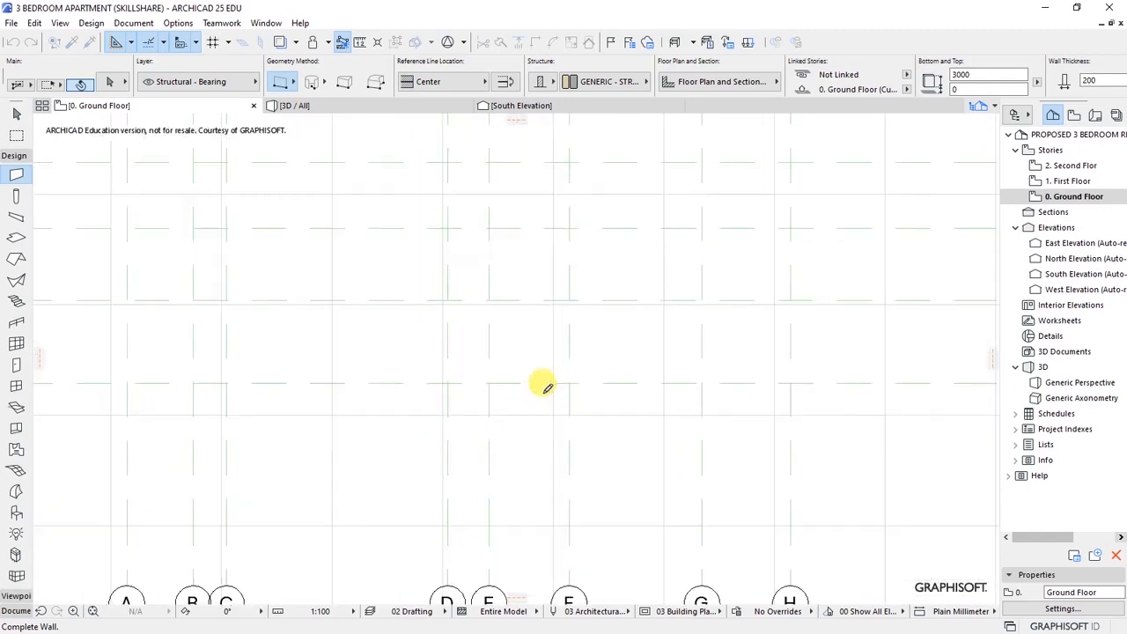
scroll(499, 384, "down", 2)
scroll(497, 384, "up", 3)
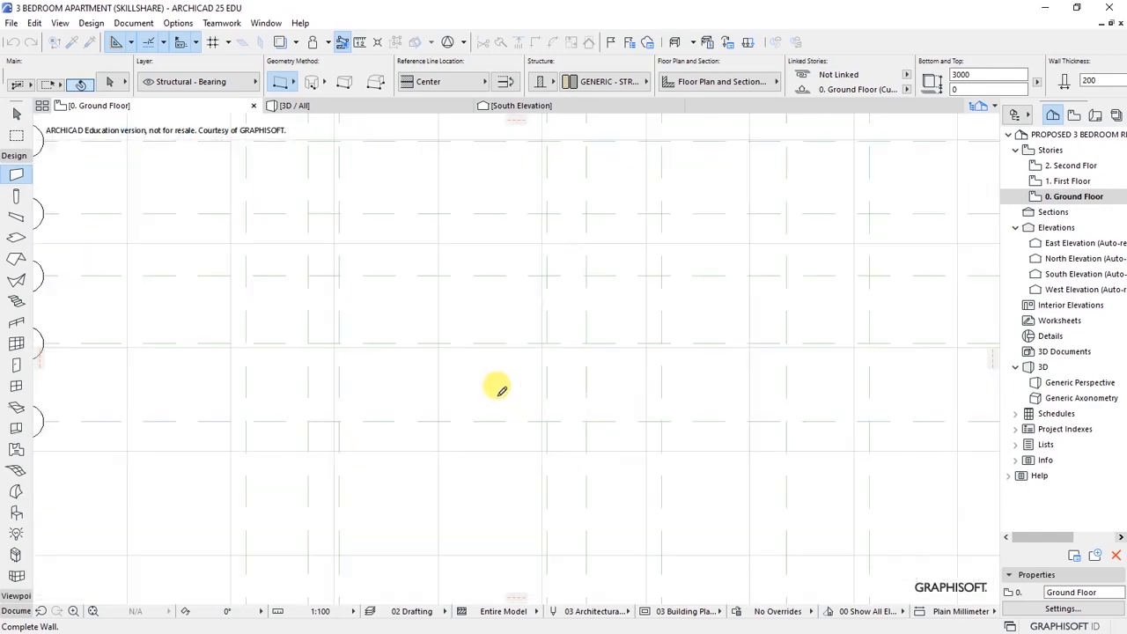
left_click(672, 416)
scroll(660, 459, "down", 2)
scroll(729, 296, "down", 2)
scroll(682, 302, "up", 2)
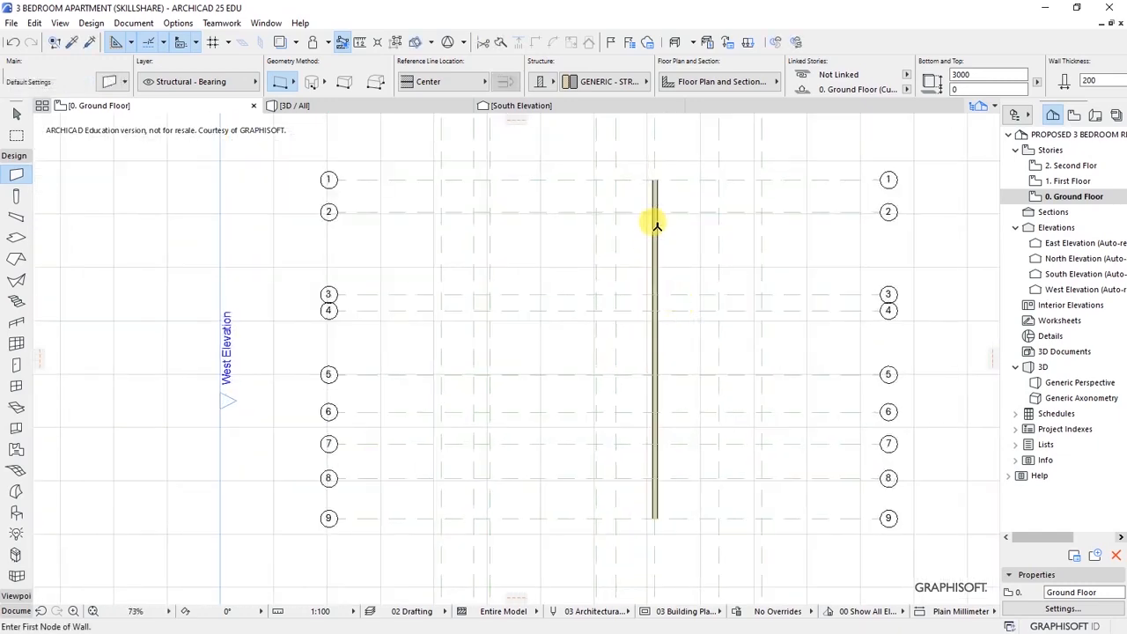
scroll(541, 282, "down", 1)
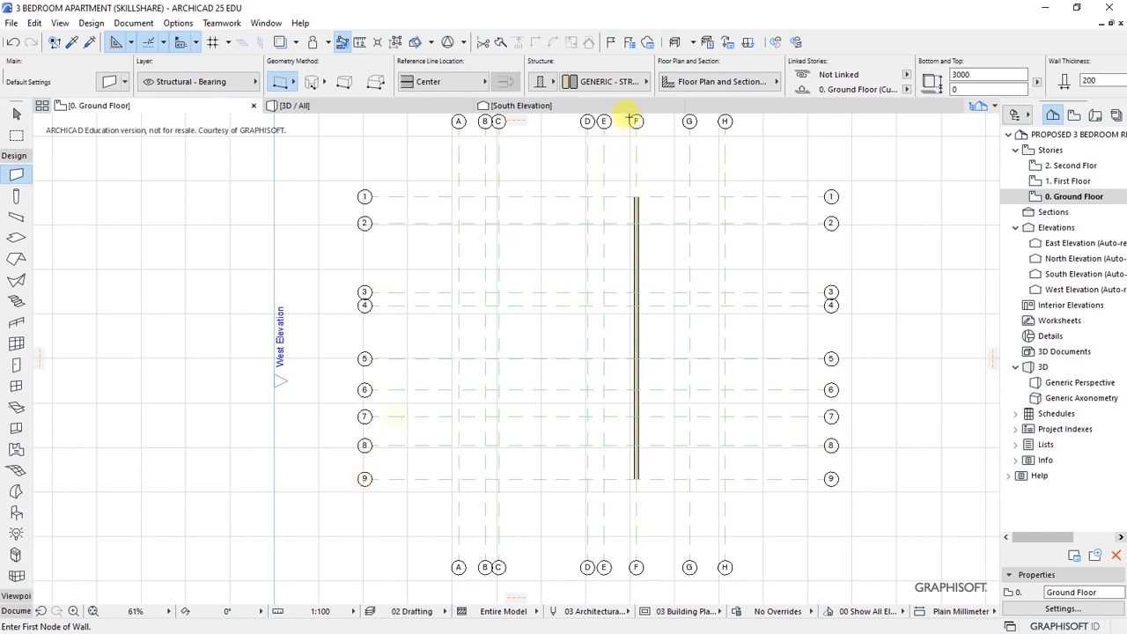
scroll(635, 203, "up", 3)
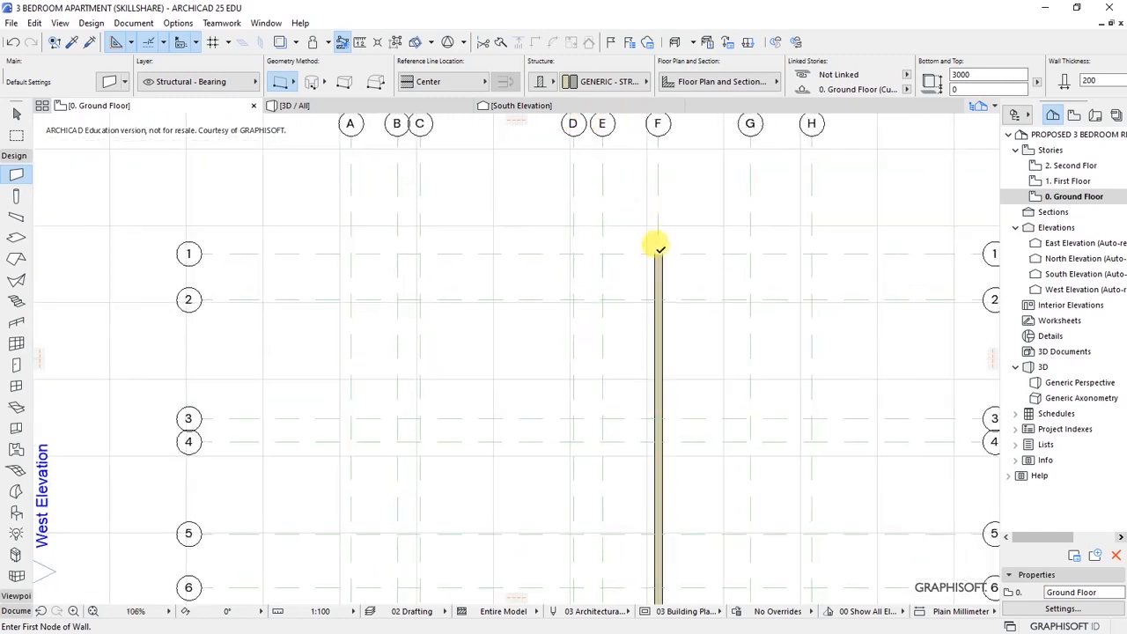
- Draw walls along grid 1 from F to A, down grid A to 4, and along grid 4
left_click(657, 252)
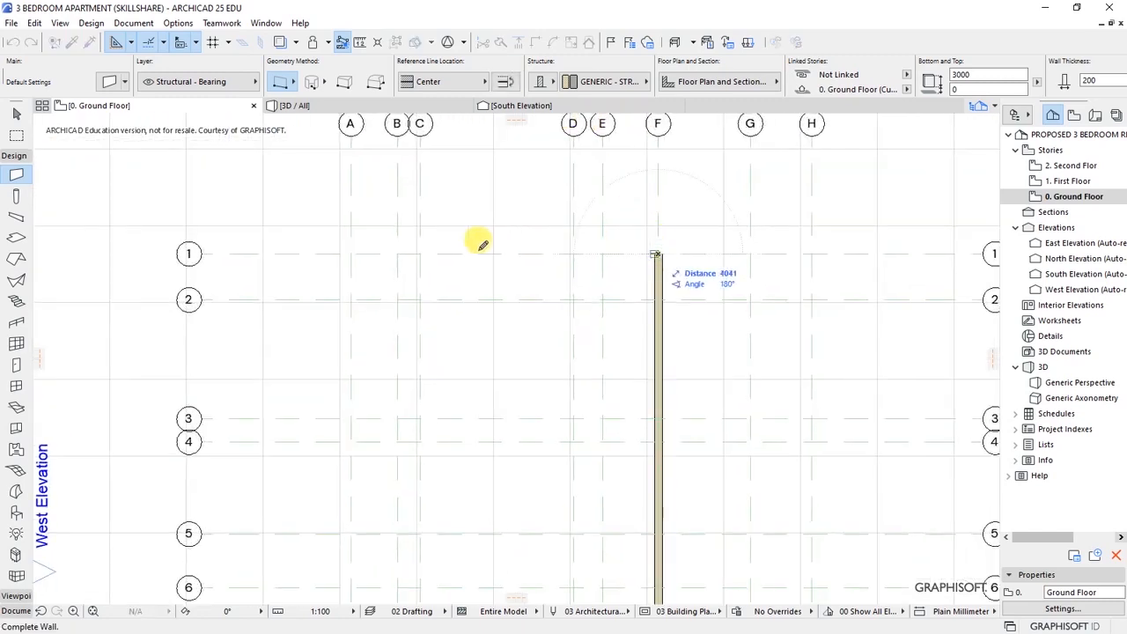
left_click(351, 248)
scroll(397, 269, "down", 3)
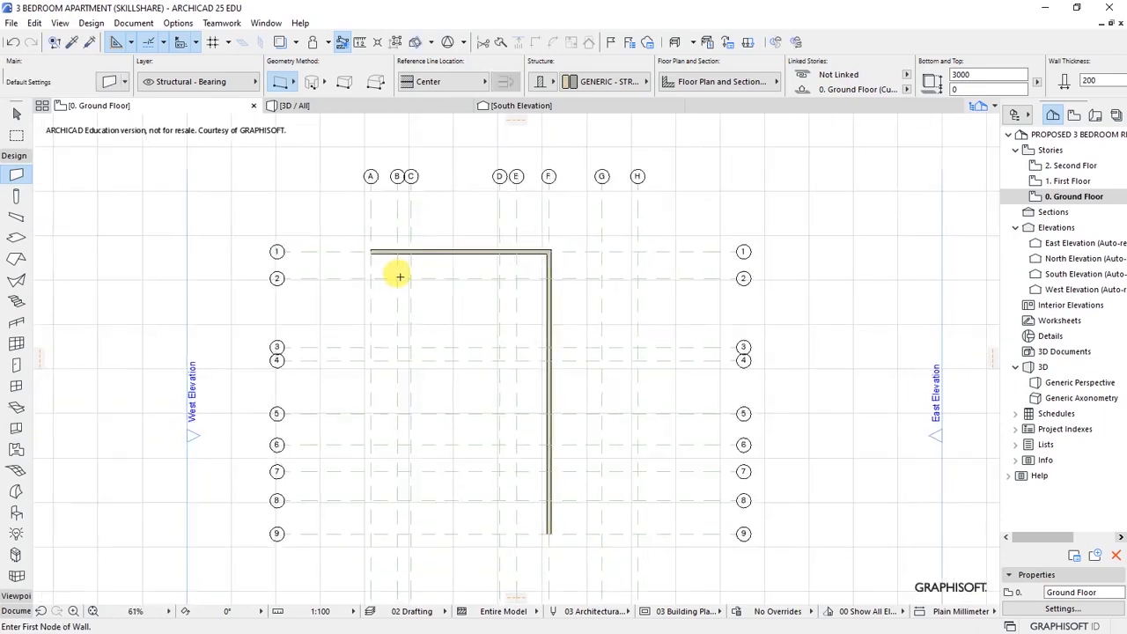
scroll(346, 294, "up", 3)
left_click(385, 216)
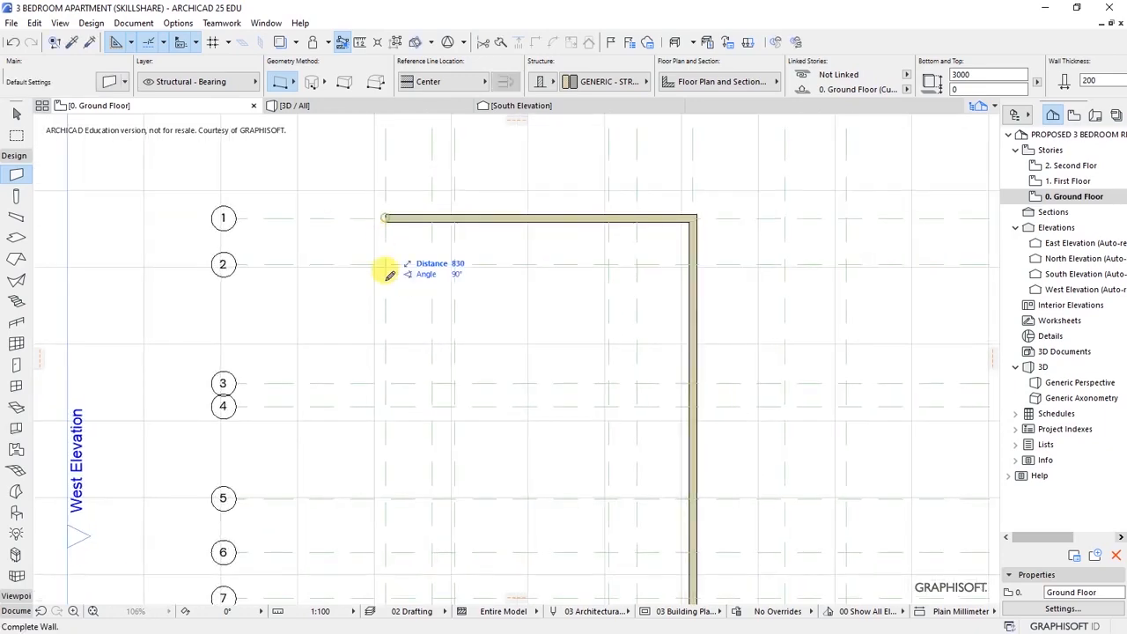
left_click(387, 403)
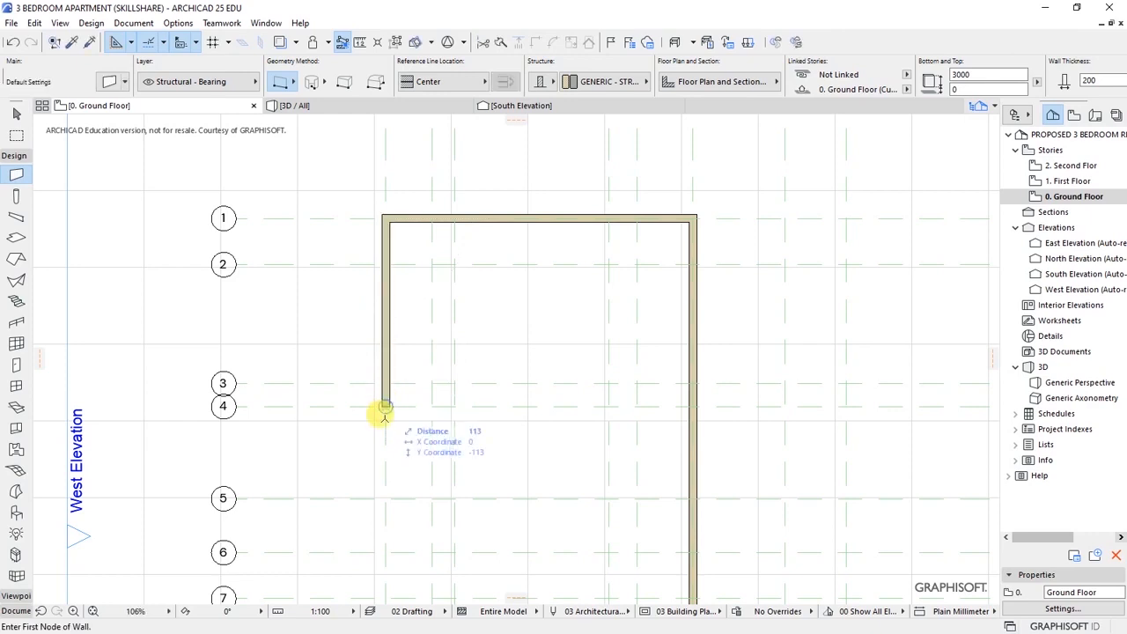
scroll(385, 405, "down", 2)
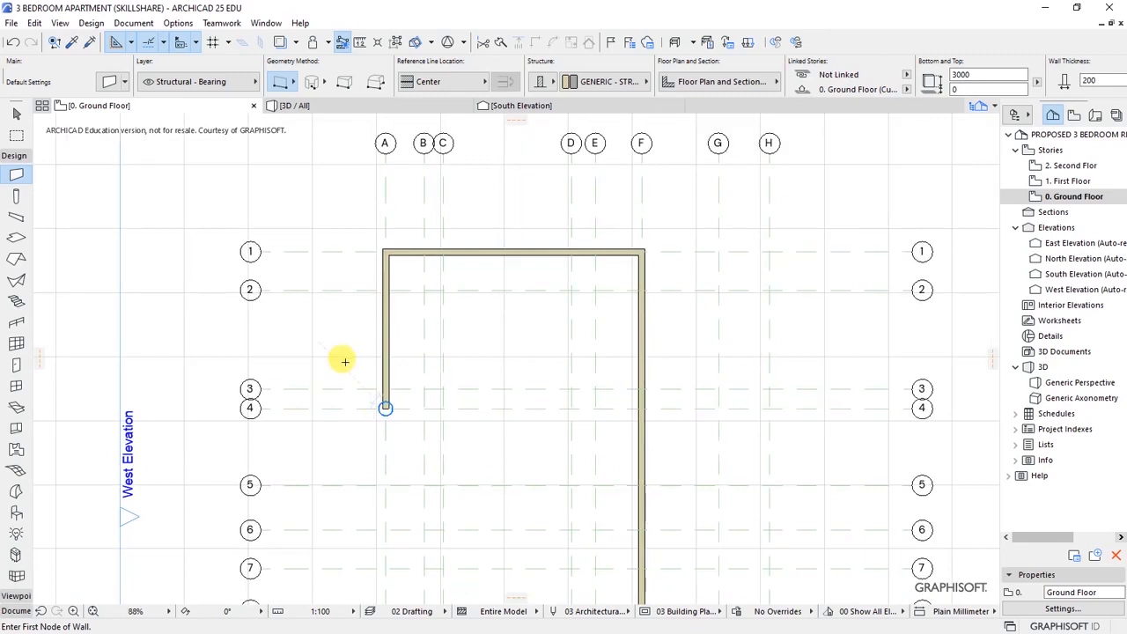
left_click(385, 406)
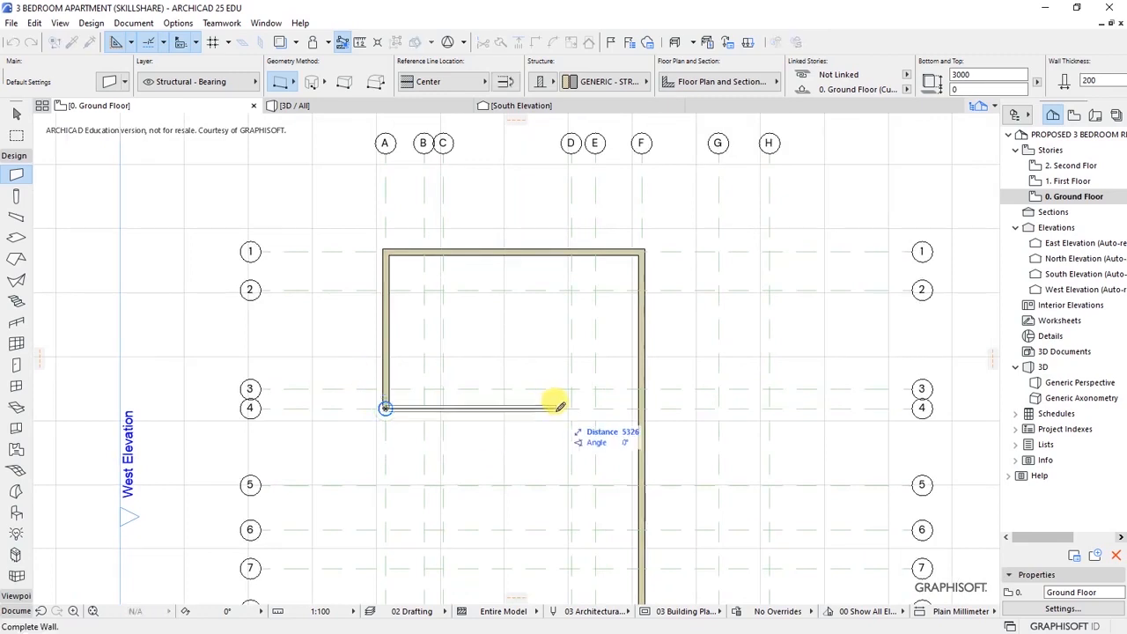
left_click(596, 406)
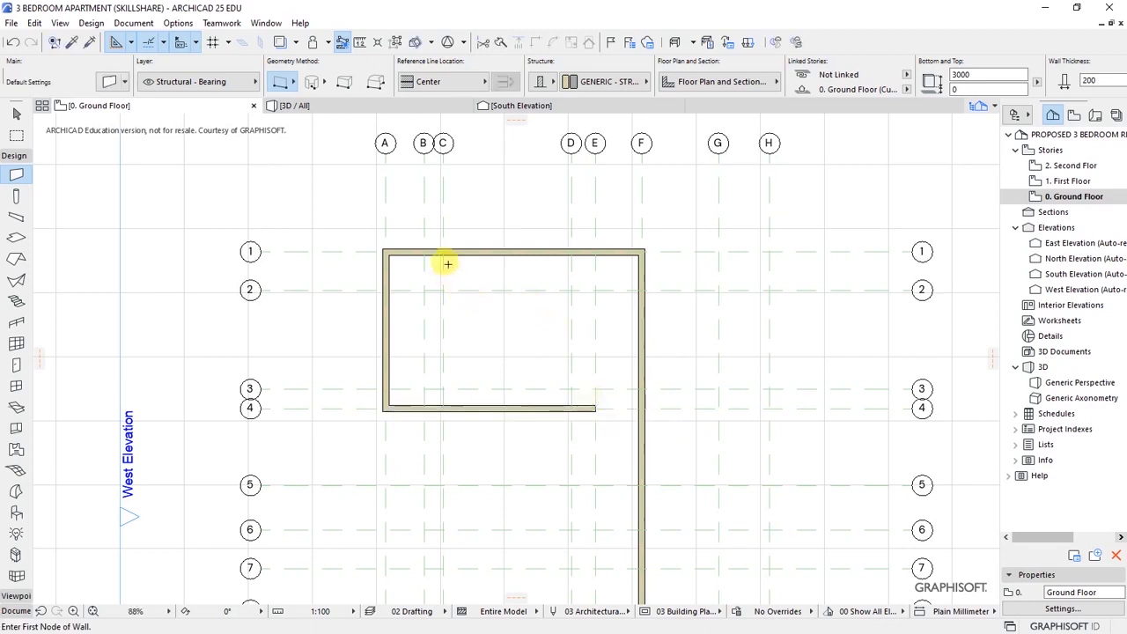
scroll(422, 278, "up", 3)
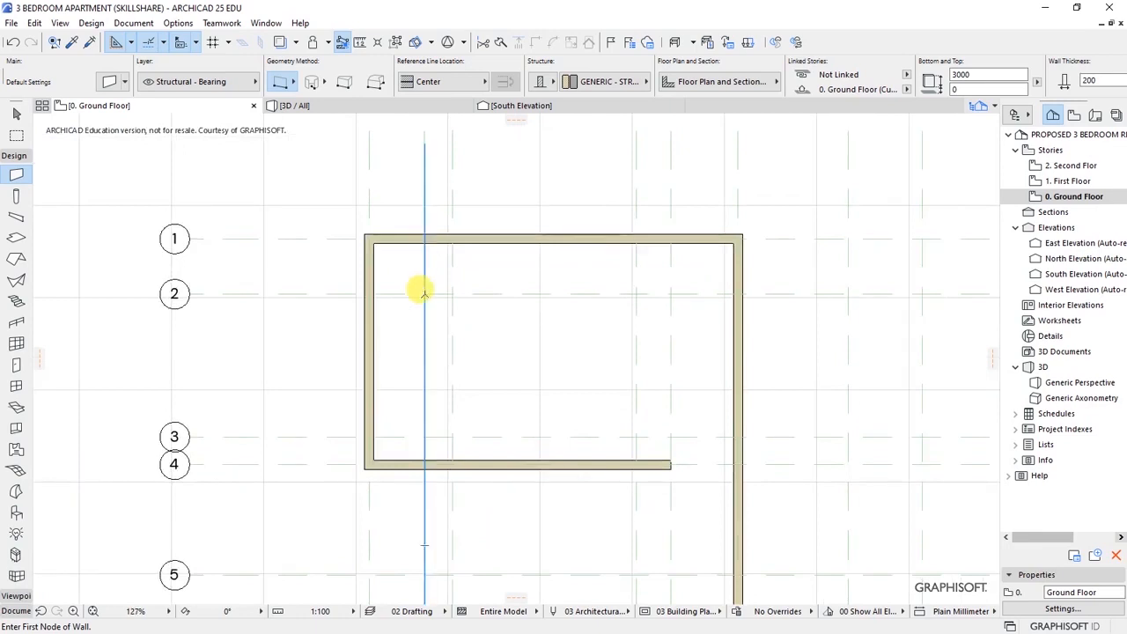
scroll(422, 280, "down", 2)
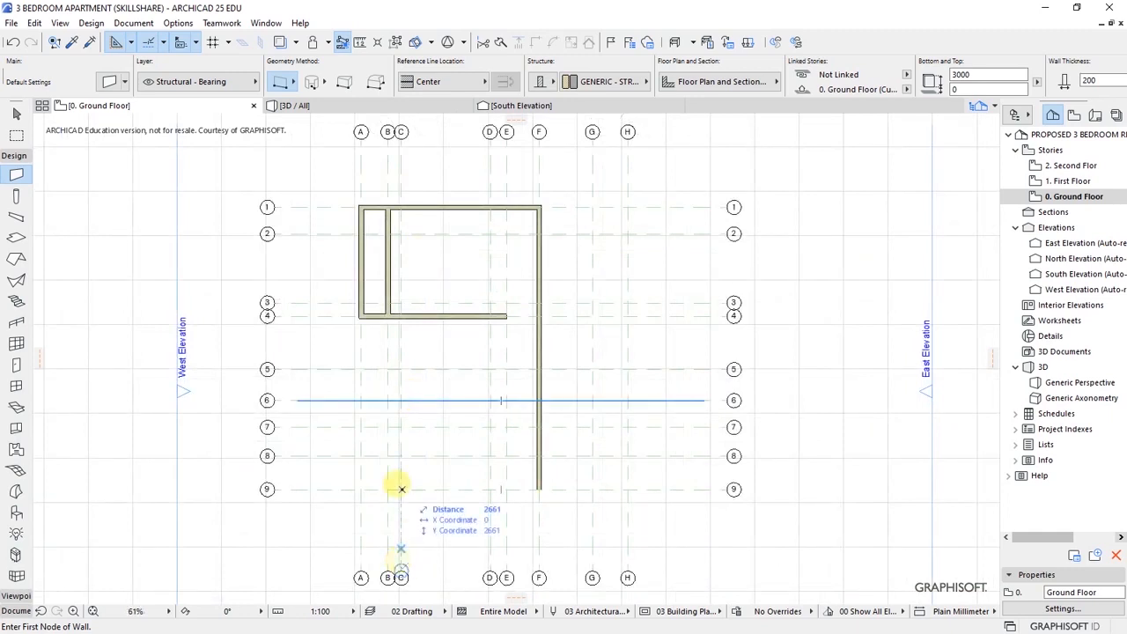
- Draw walls along grid 9 to C, up grid C to 6, and along grid 6
scroll(400, 488, "up", 5)
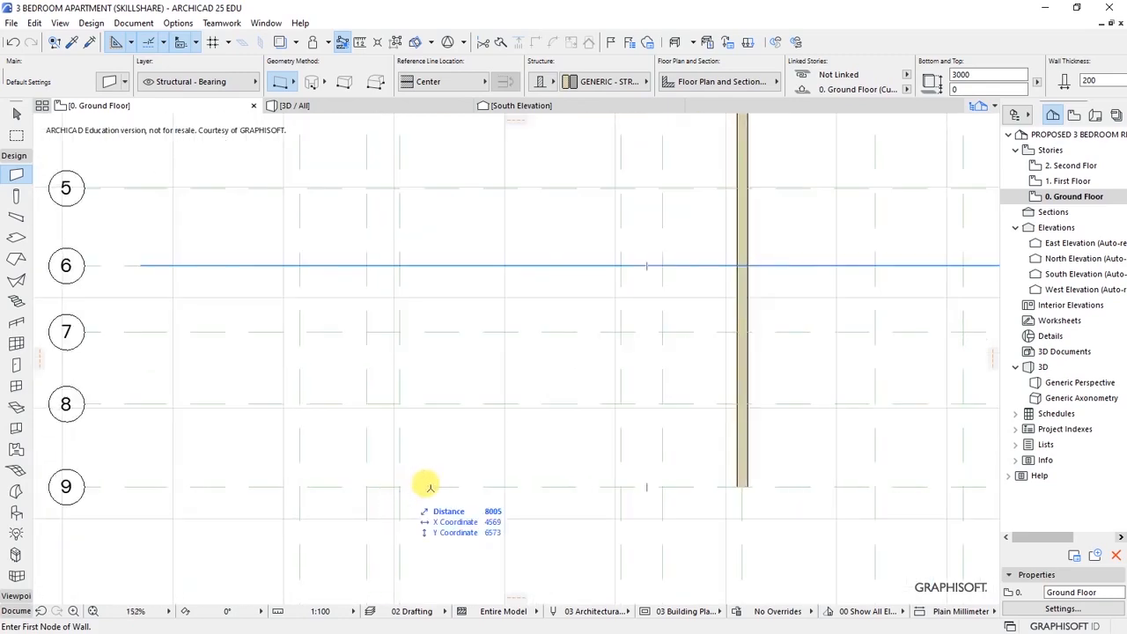
left_click(741, 483)
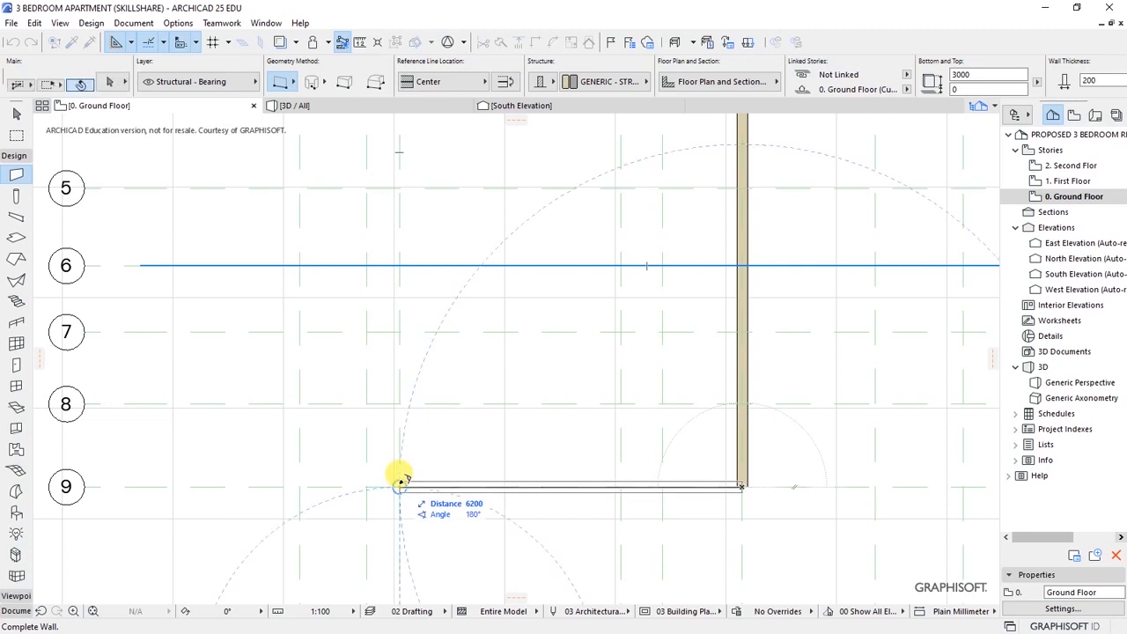
left_click(400, 483)
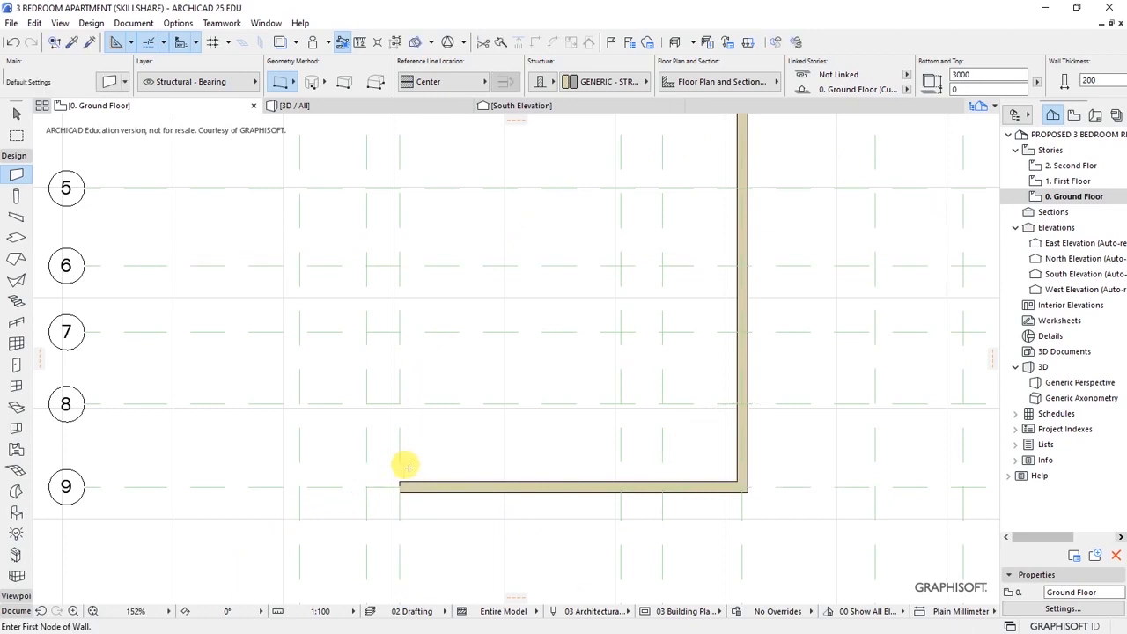
scroll(405, 466, "down", 4)
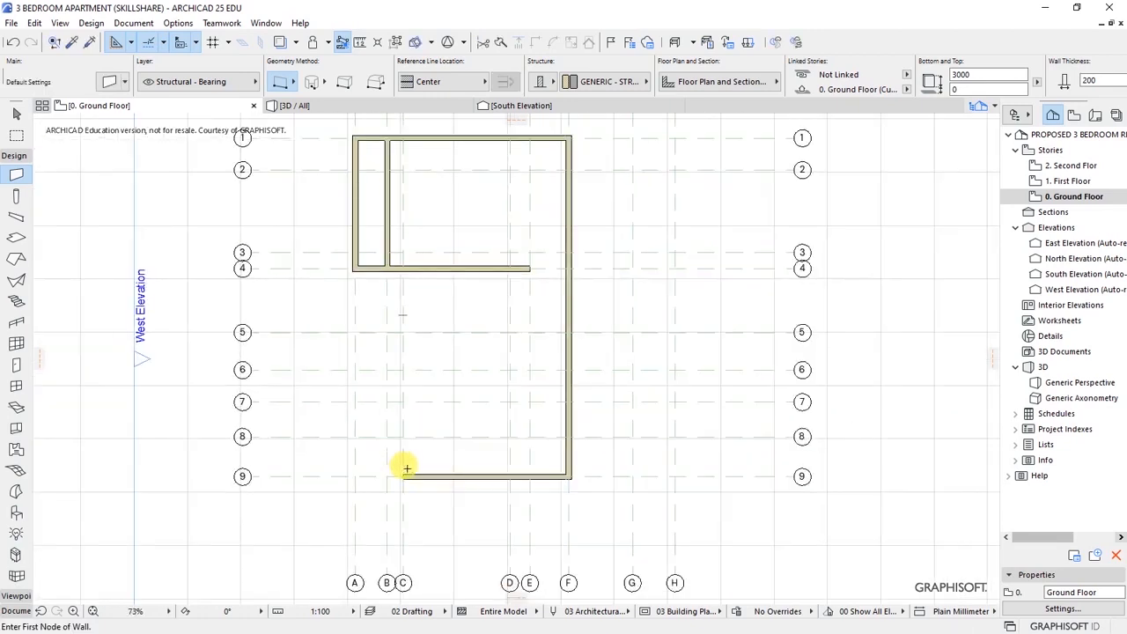
scroll(406, 465, "up", 4)
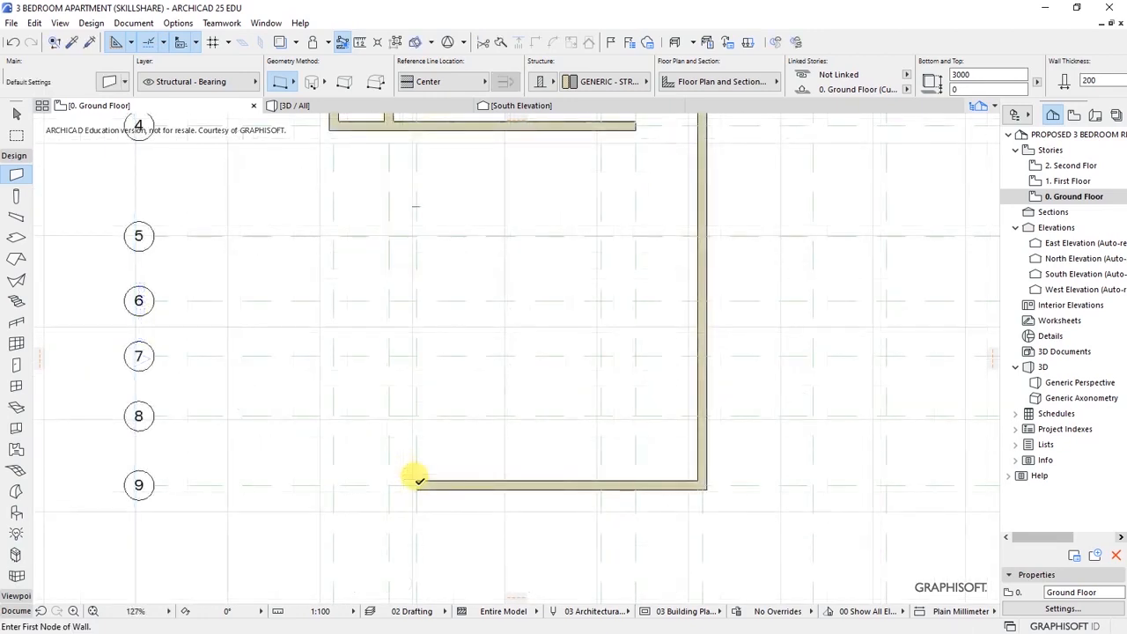
left_click(414, 483)
left_click(417, 293)
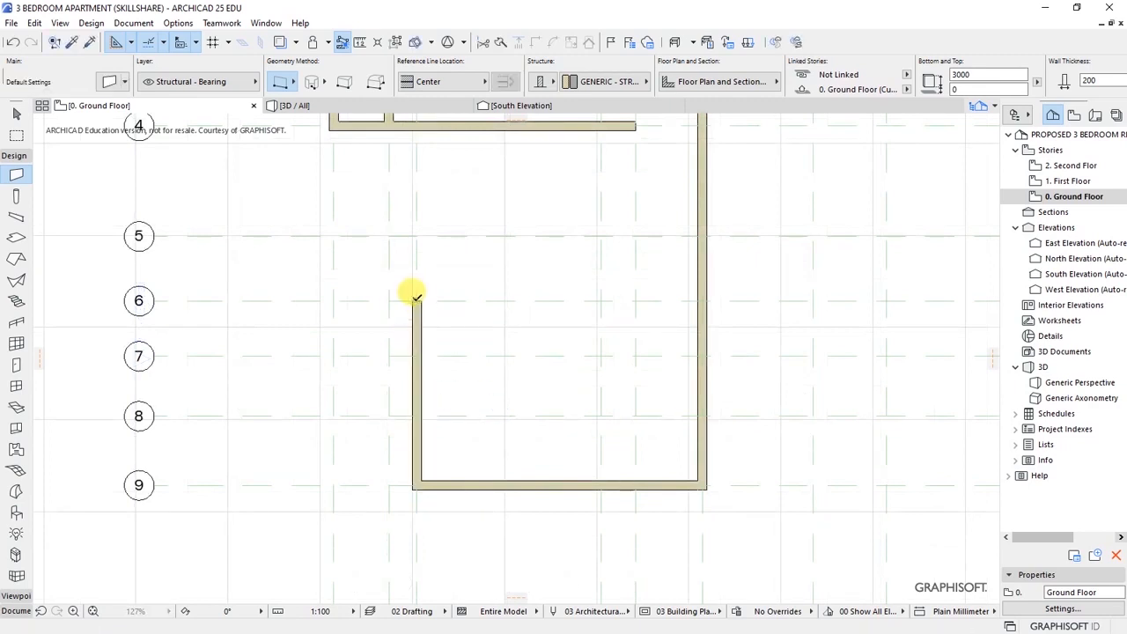
left_click(417, 297)
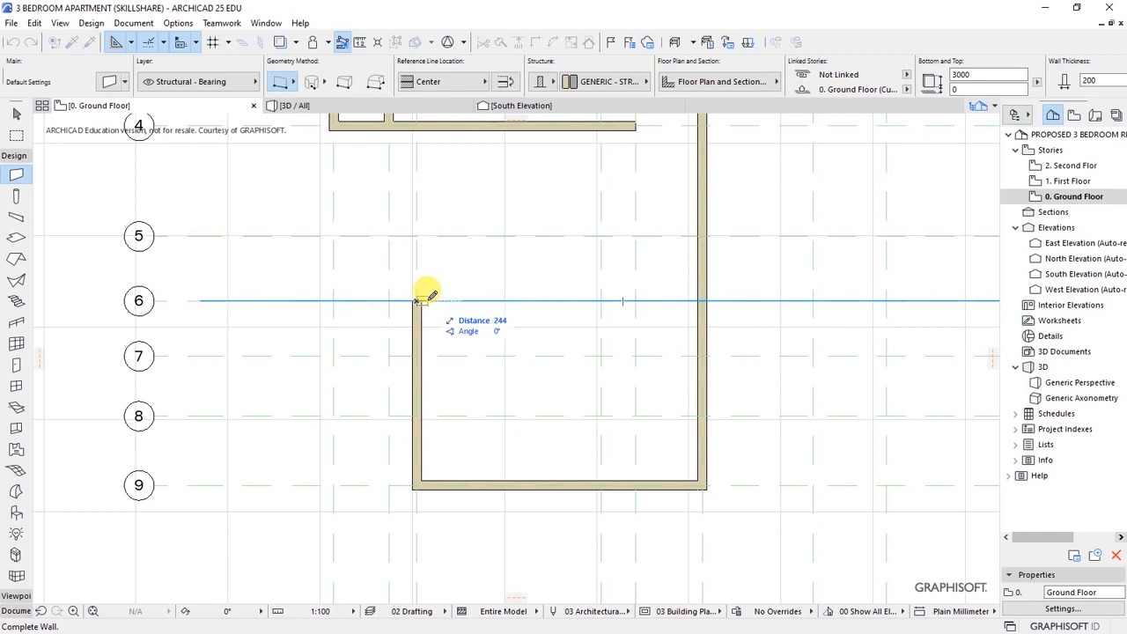
left_click(637, 297)
scroll(461, 375, "down", 3)
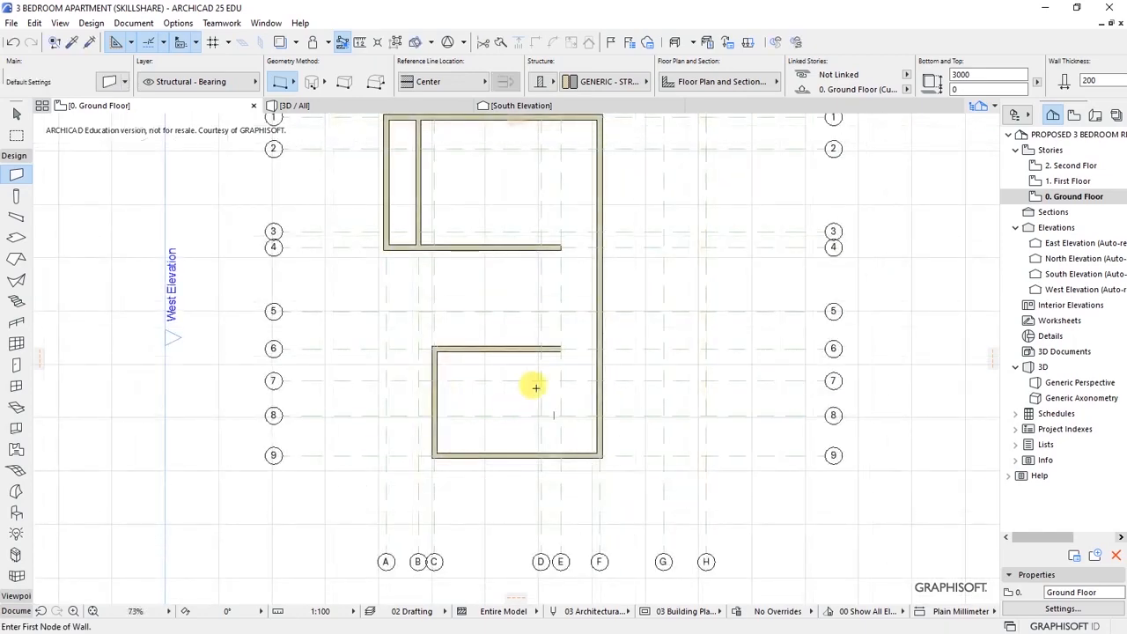
scroll(533, 384, "up", 4)
- Add a partition on grid D up to grid 7, then a wall from its top to the grid F wall
left_click(533, 520)
scroll(533, 361, "down", 2)
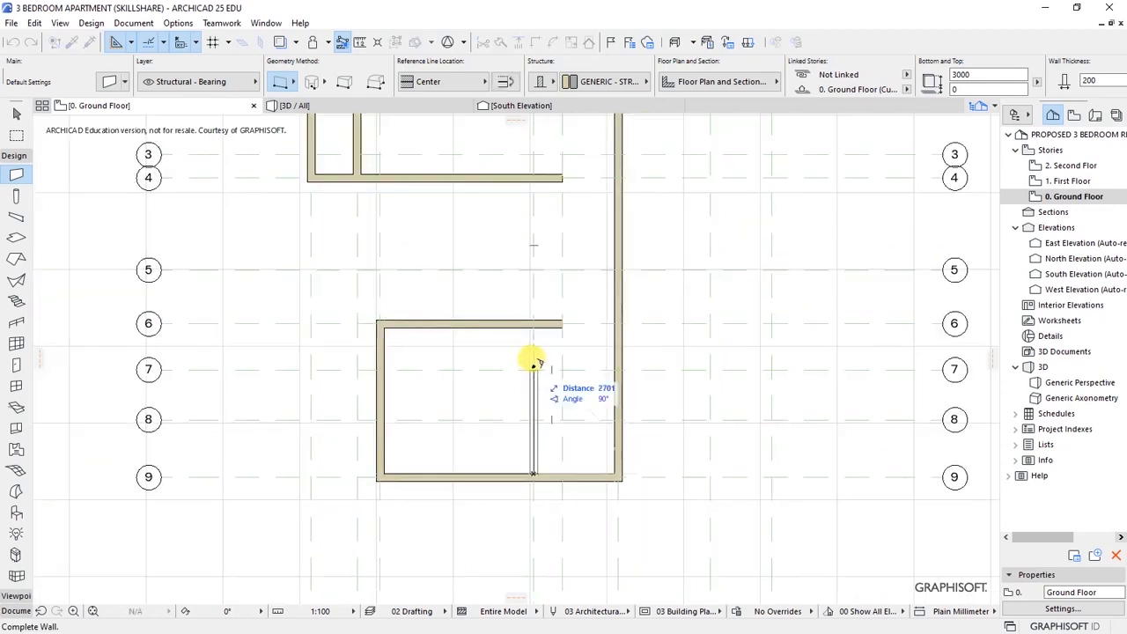
scroll(534, 361, "down", 1)
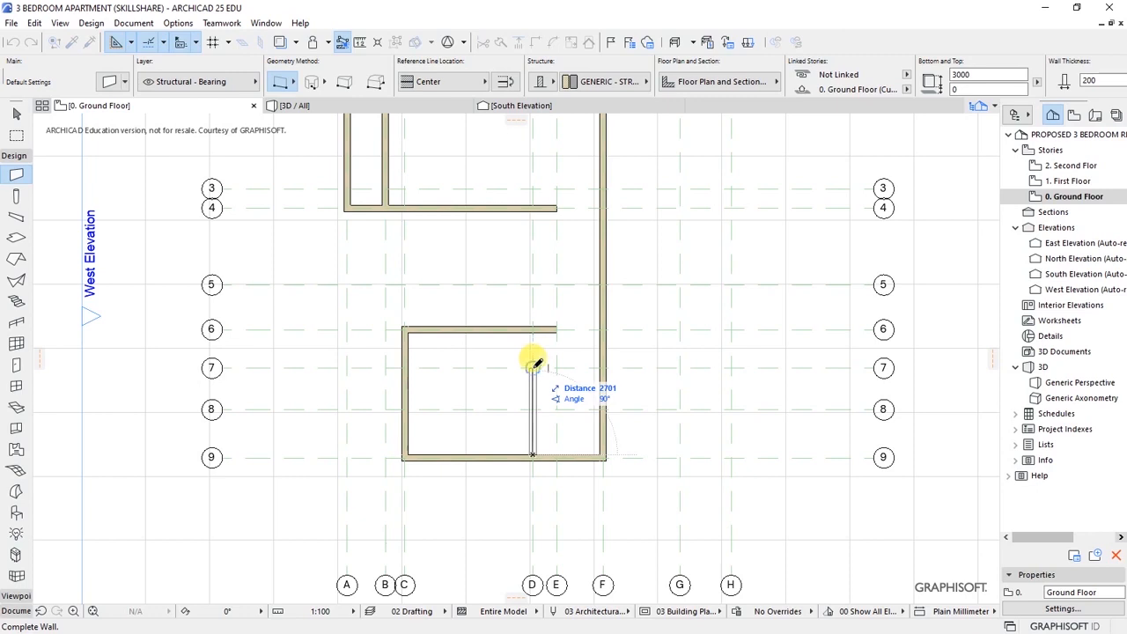
left_click(533, 365)
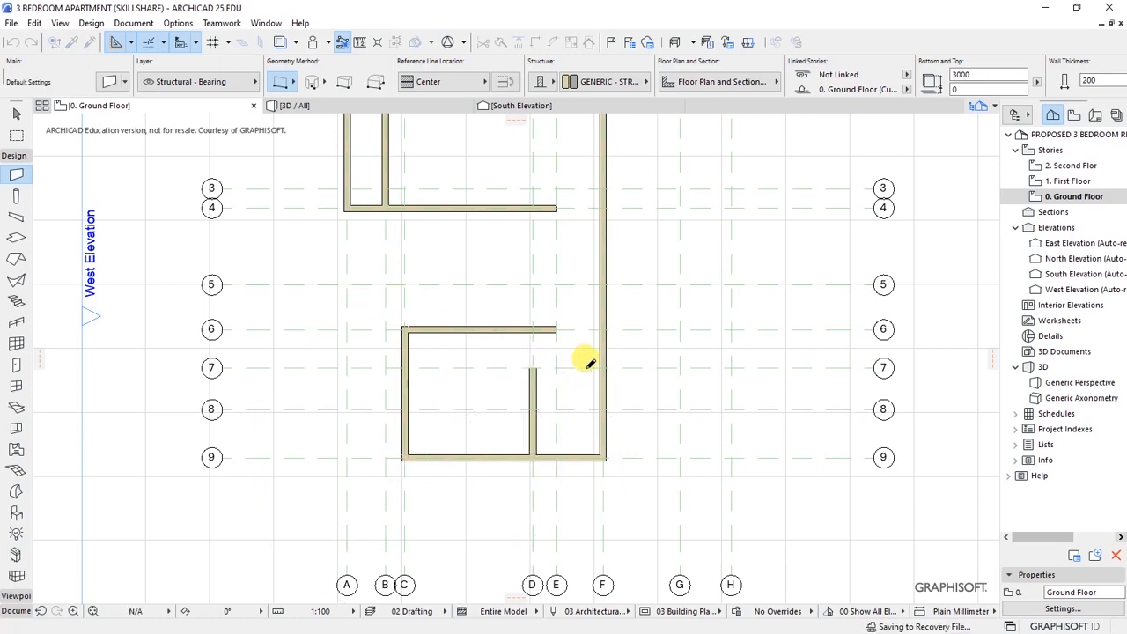
scroll(572, 369, "up", 2)
left_click(499, 359)
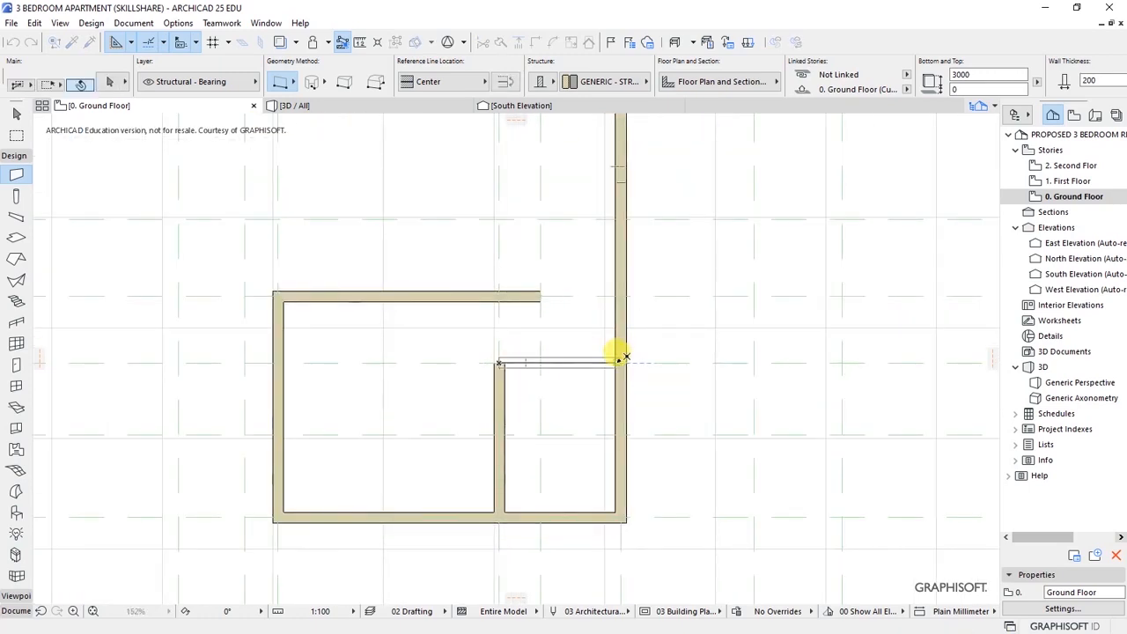
left_click(619, 356)
scroll(551, 451, "down", 5)
scroll(553, 446, "up", 3)
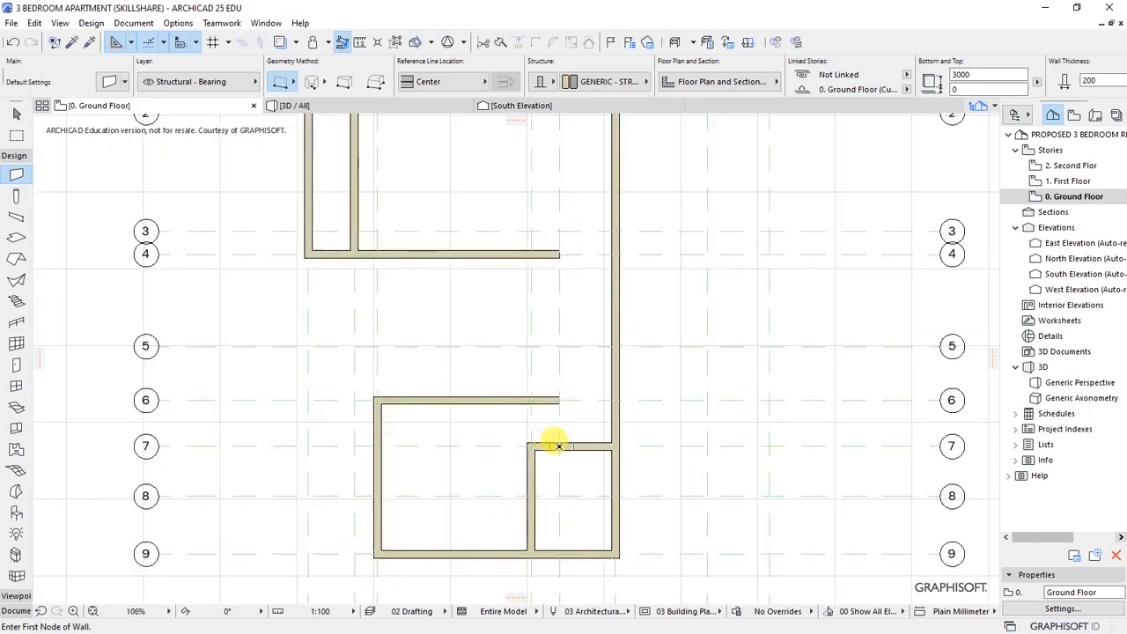
scroll(537, 381, "down", 3)
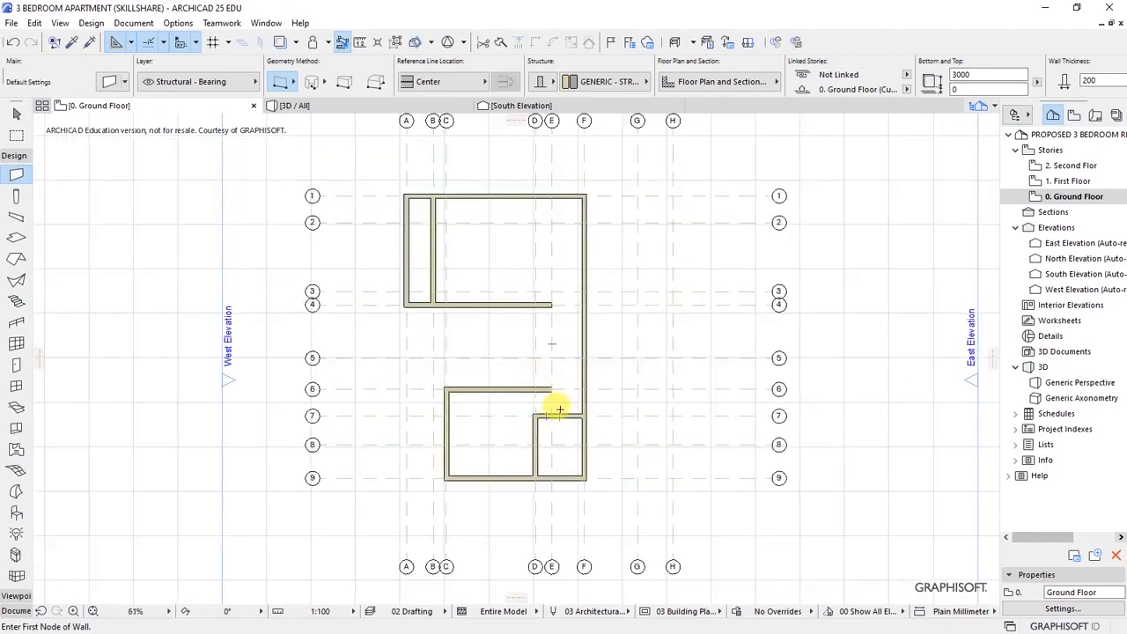
scroll(557, 405, "up", 1)
scroll(557, 410, "up", 1)
scroll(549, 424, "up", 4)
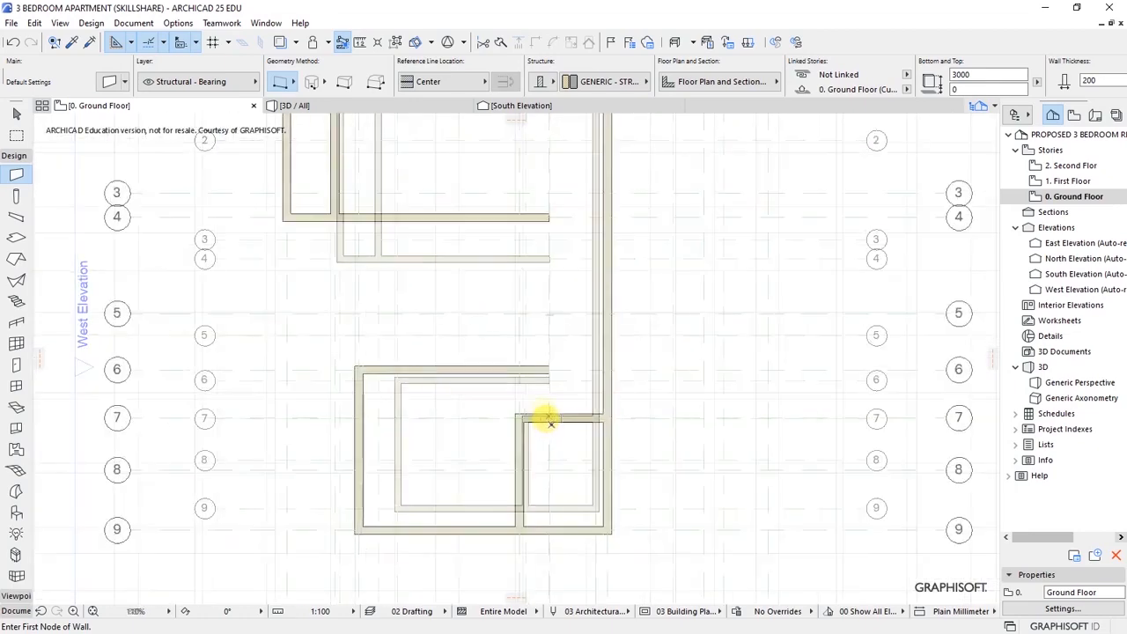
- Draw a wall from the grid 7 junction up to the grid 4 wall
left_click(547, 413)
scroll(540, 408, "down", 4)
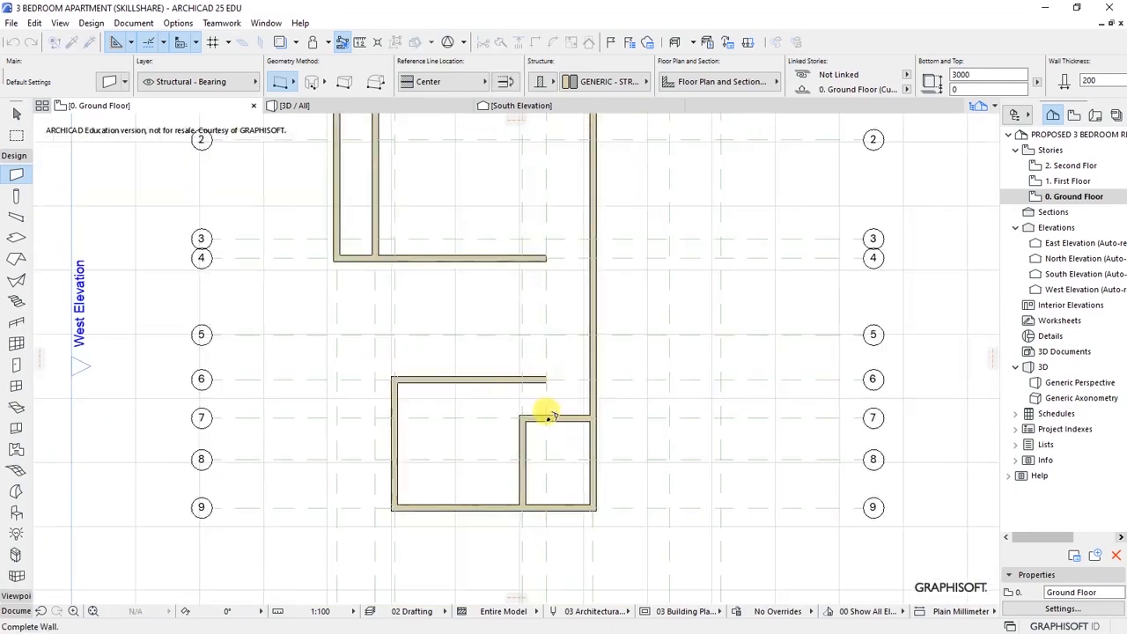
scroll(538, 268, "up", 4)
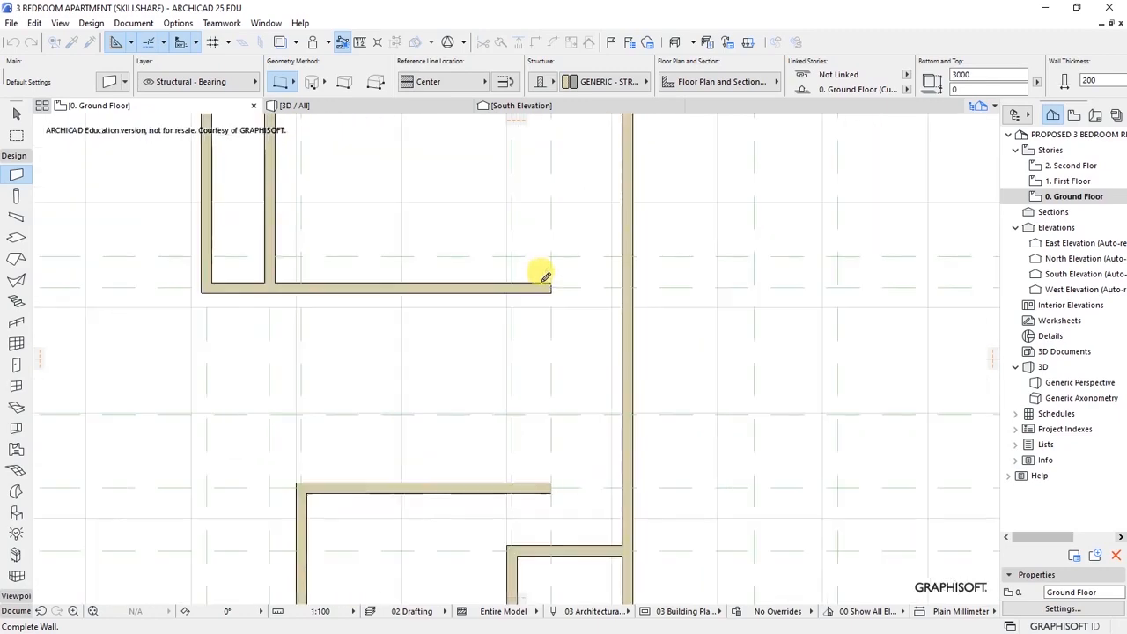
scroll(539, 271, "down", 4)
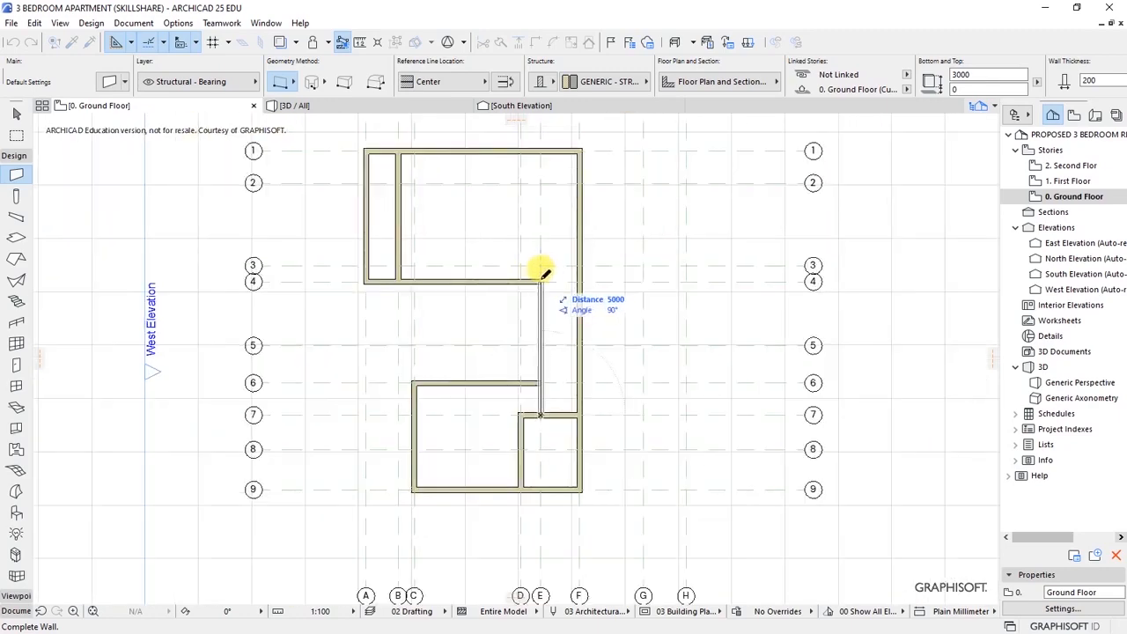
left_click(541, 275)
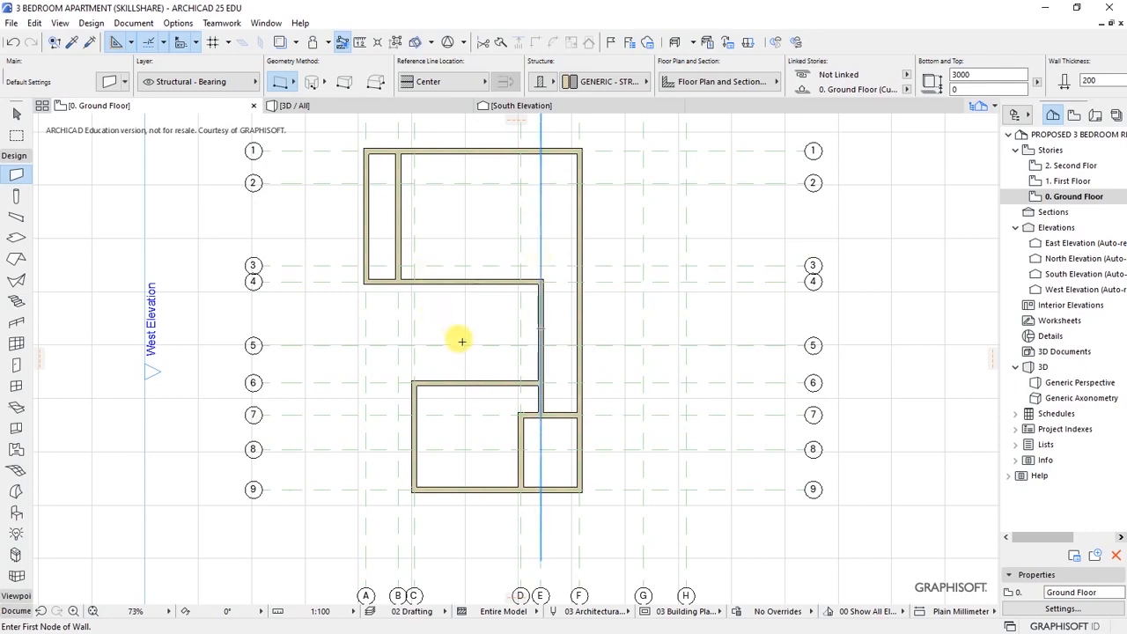
scroll(458, 340, "up", 4)
scroll(493, 330, "down", 5)
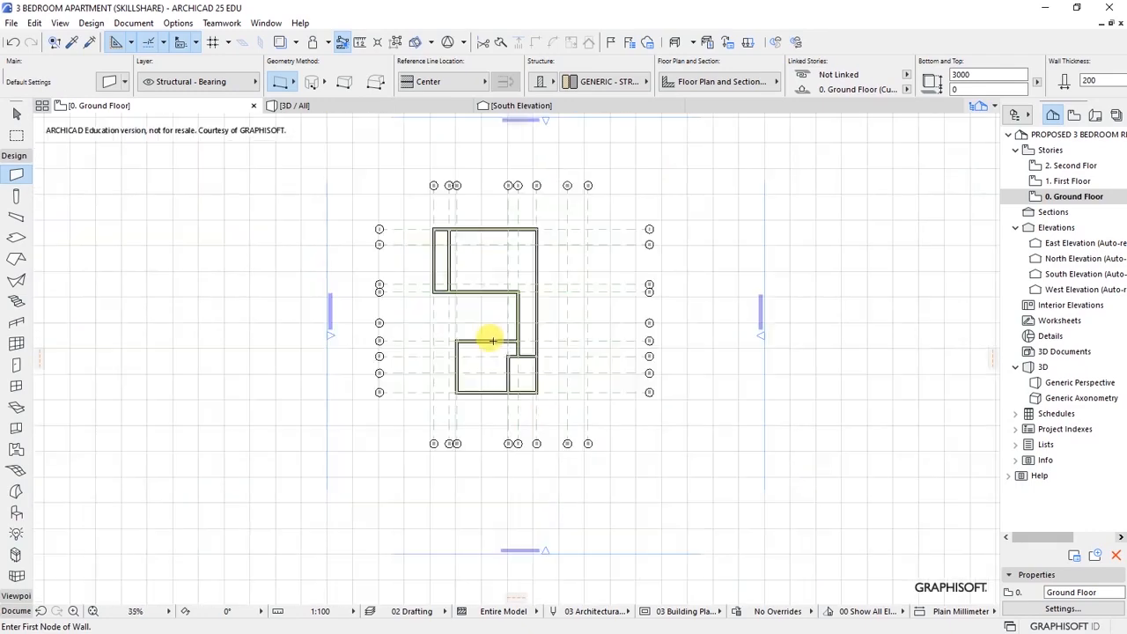
scroll(515, 445, "up", 2)
scroll(478, 284, "down", 3)
scroll(496, 267, "up", 4)
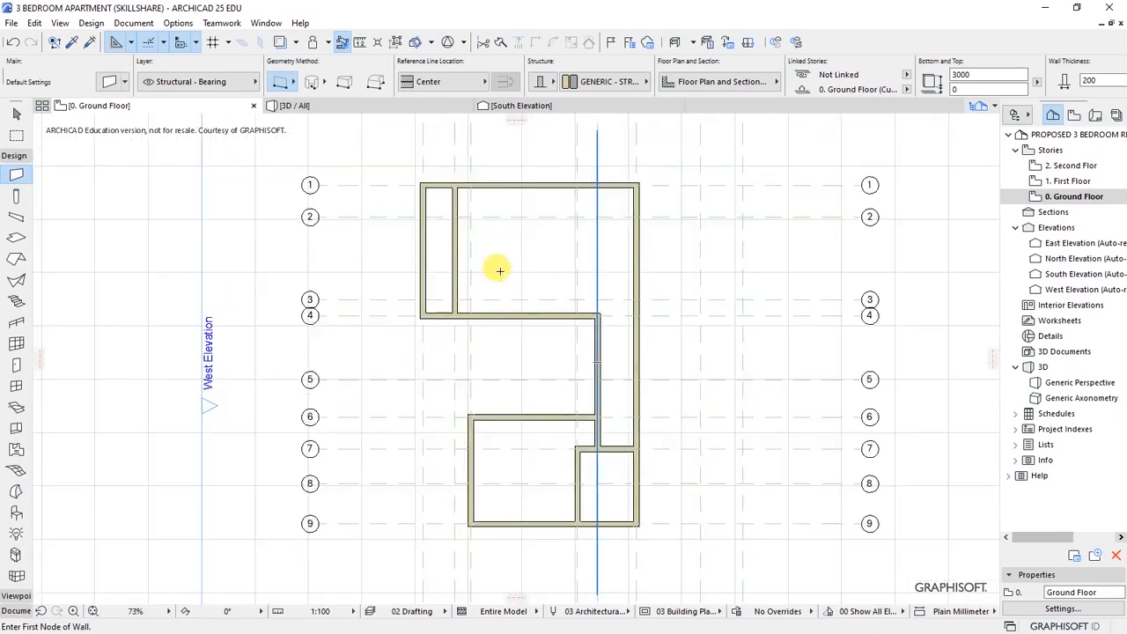
scroll(516, 395, "up", 3)
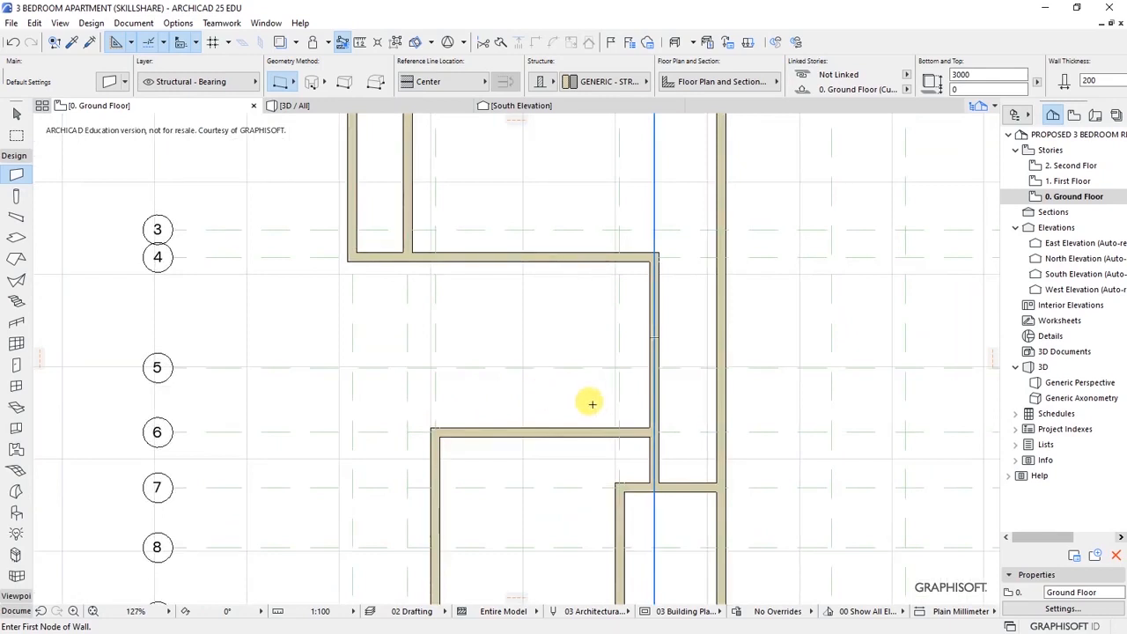
scroll(543, 372, "down", 3)
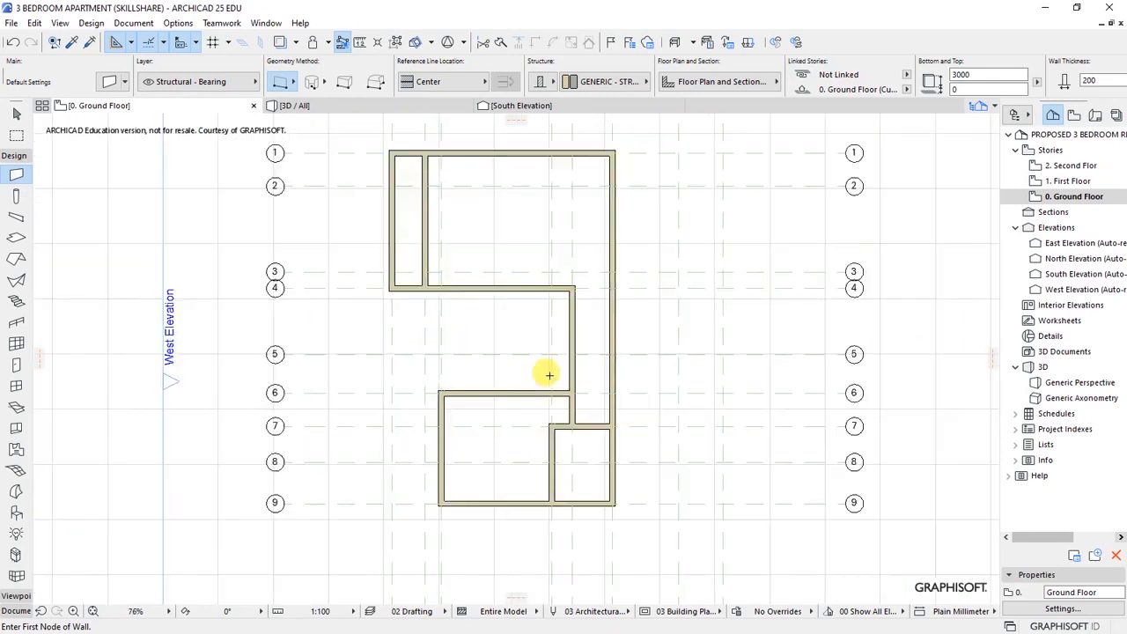
scroll(547, 361, "up", 2)
scroll(546, 361, "up", 1)
left_click(579, 322, "shift")
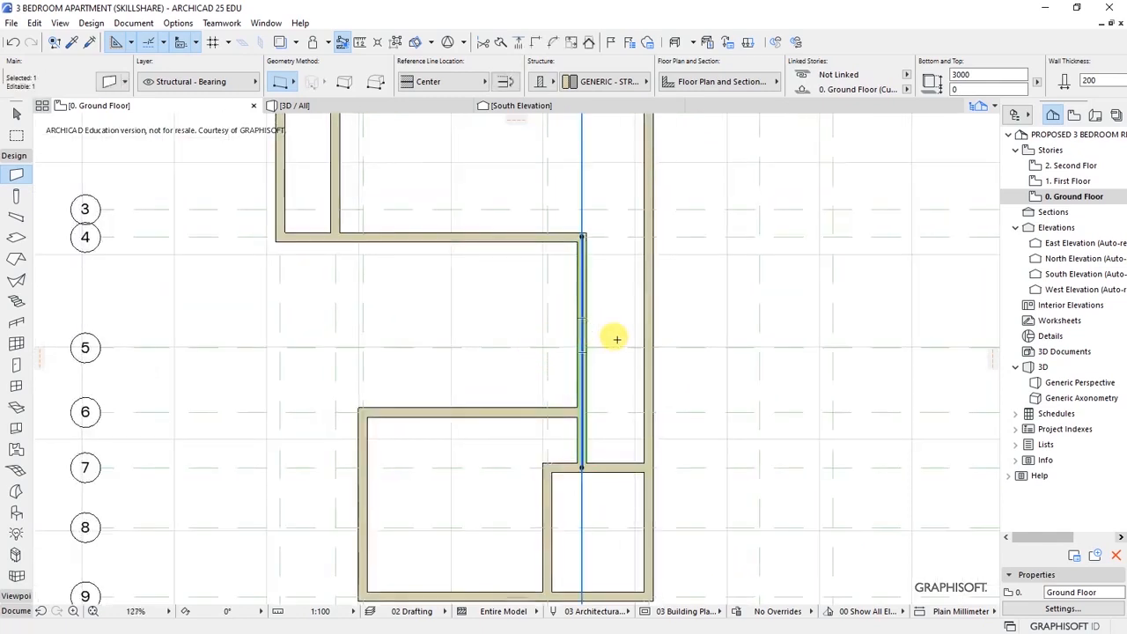
key("ctrl+d")
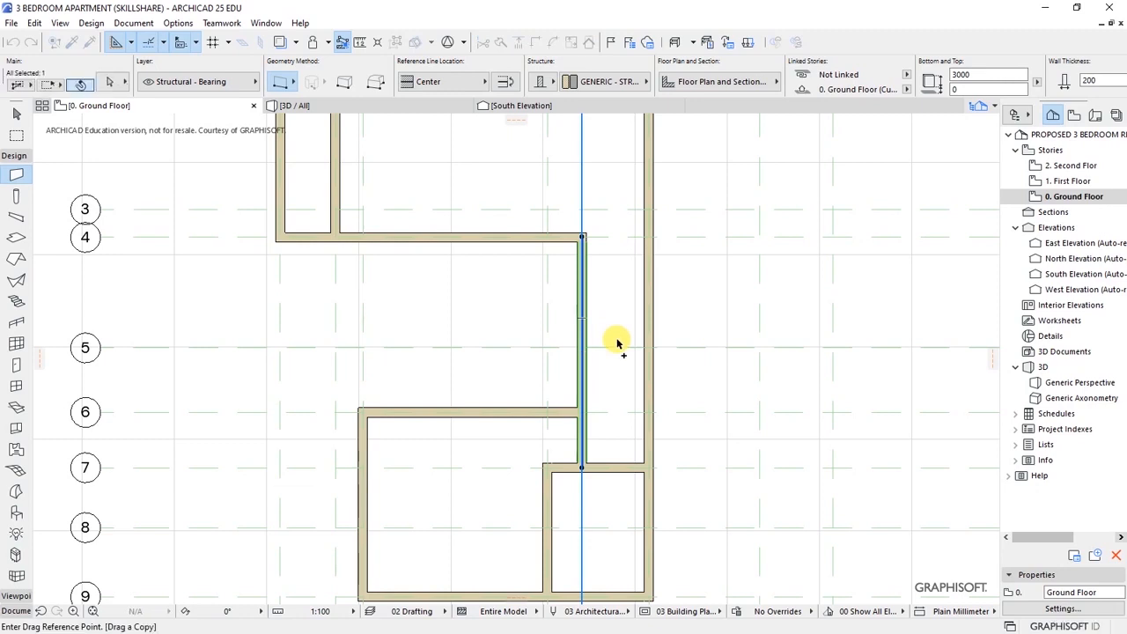
key("Escape")
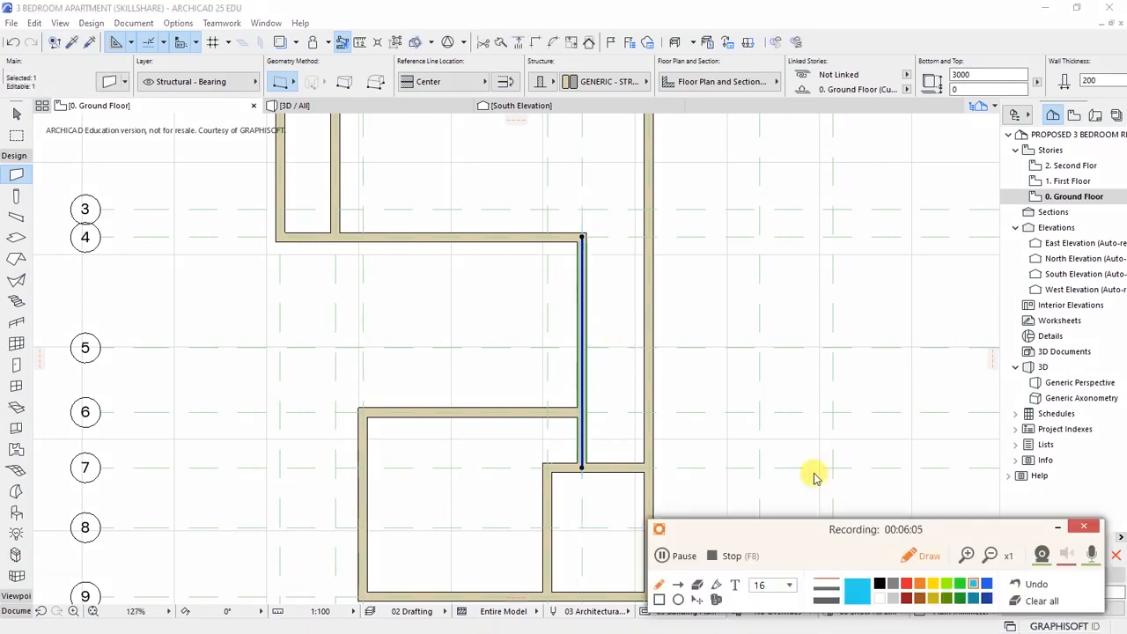
- Drag a copy of the grid E wall 3600 mm to the left
left_click(1058, 526)
right_click(561, 375)
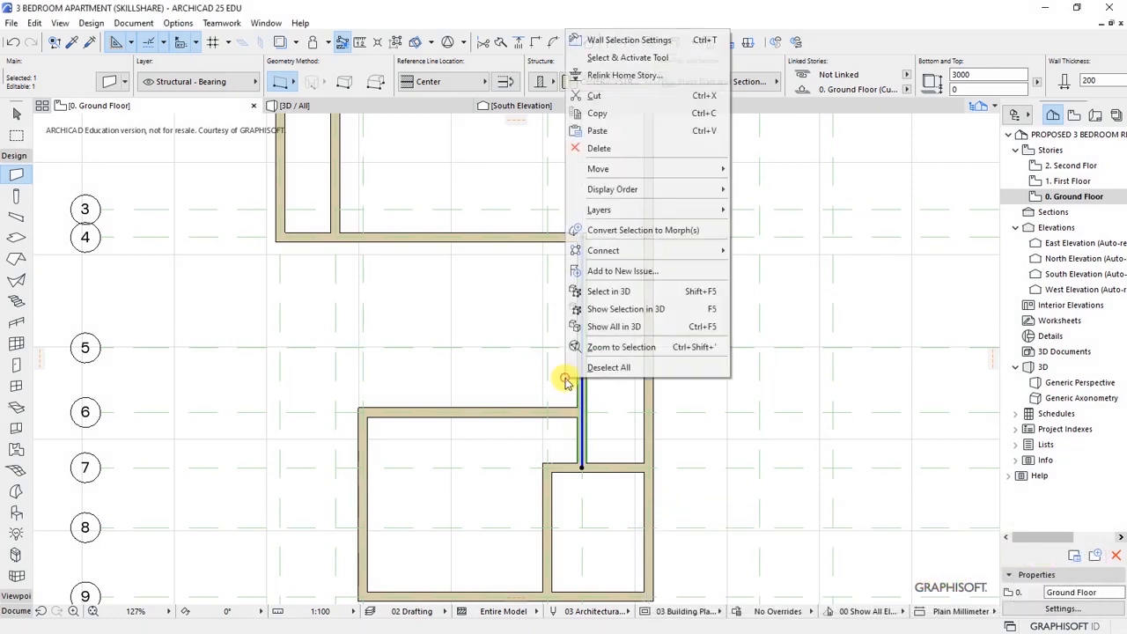
mouse_move(669, 168)
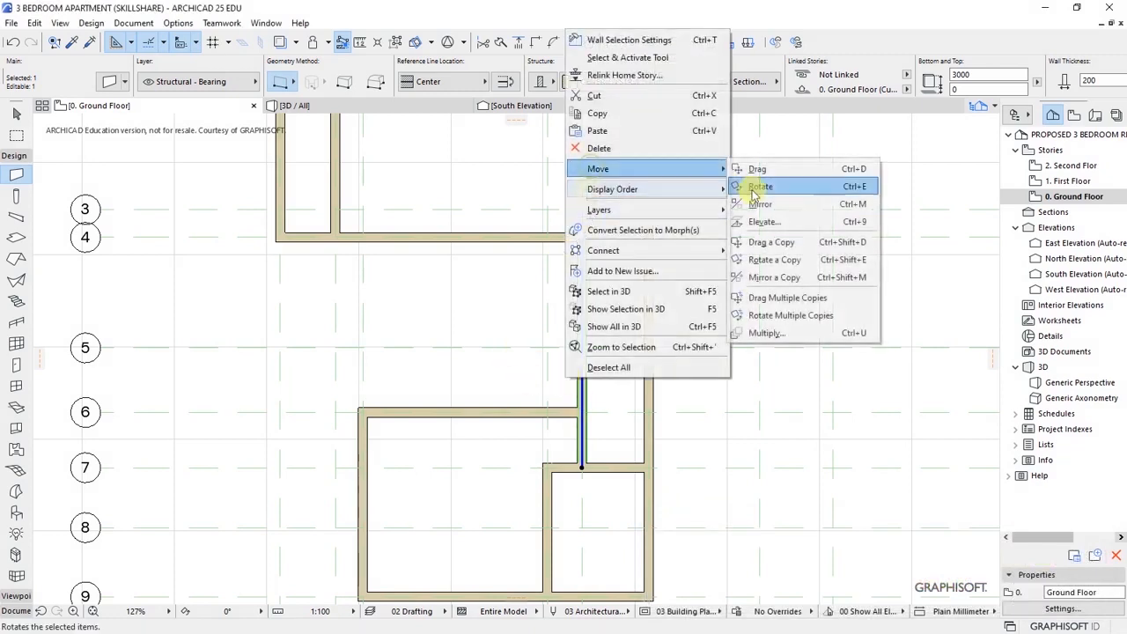
left_click(770, 243)
left_click(581, 409)
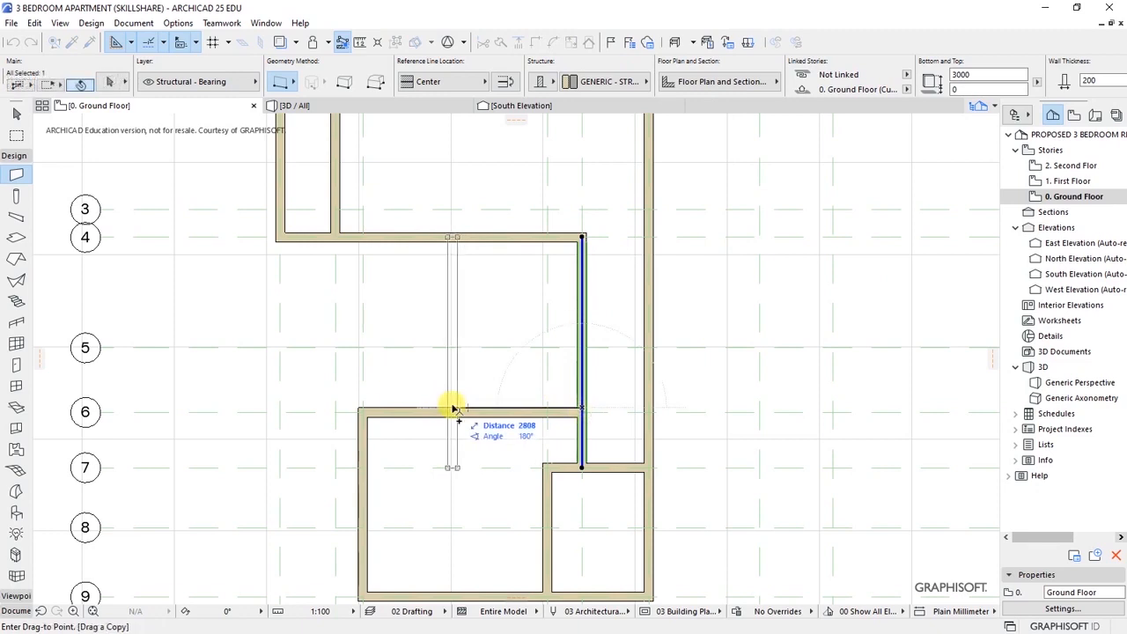
key("Tab")
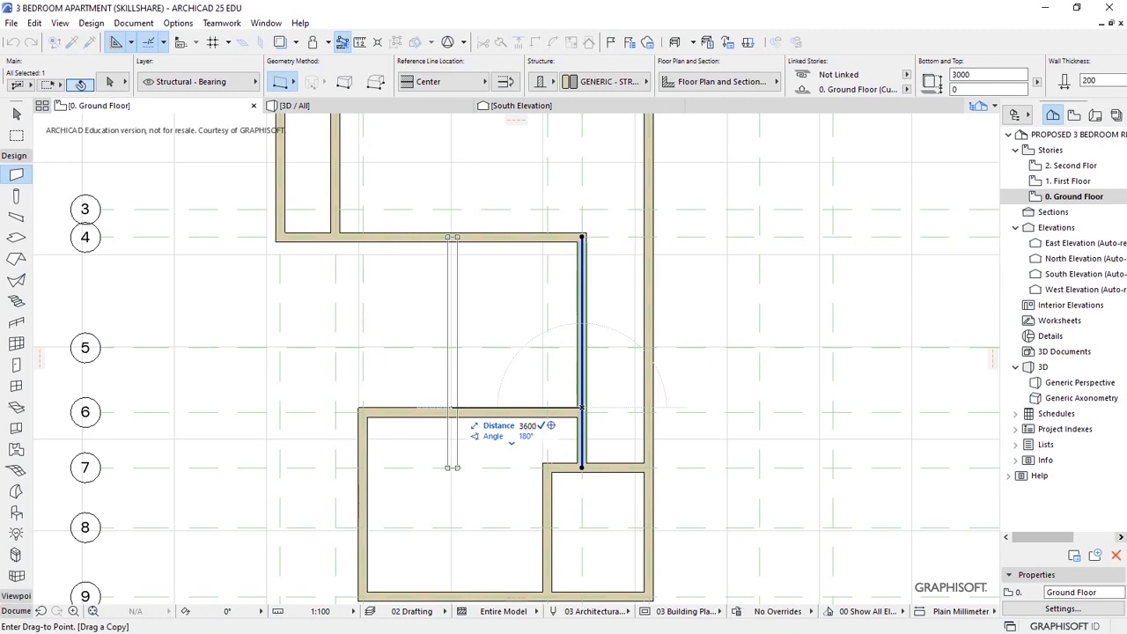
type("3600")
key("Return")
key("Escape")
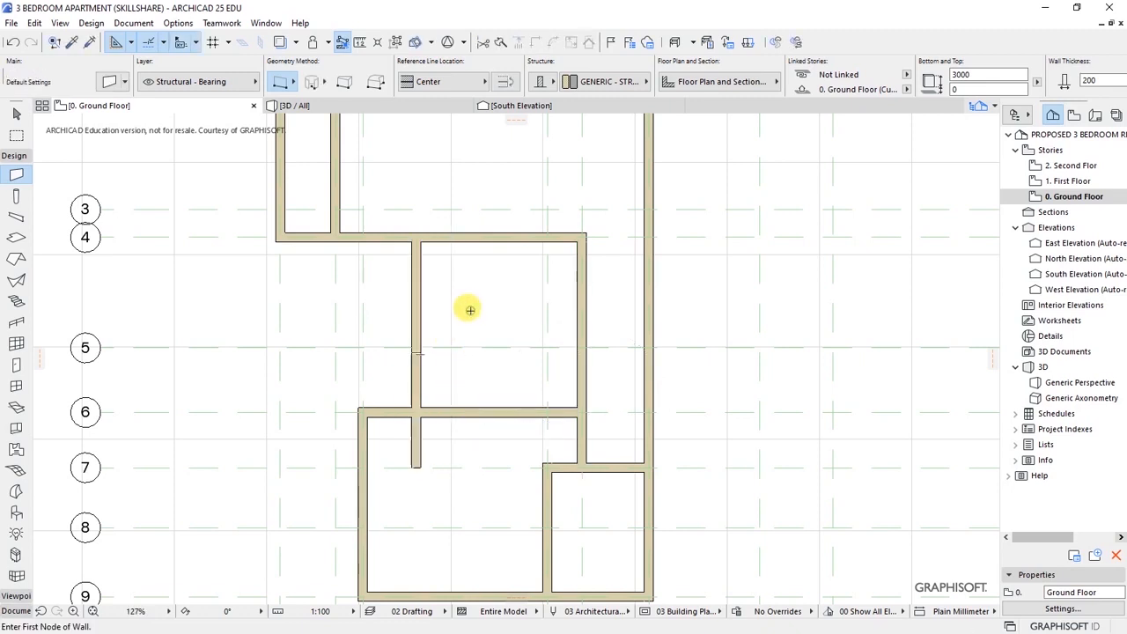
left_click(12, 158)
- Dimension the width of the middle room between the new wall and the right wall
left_click(15, 185)
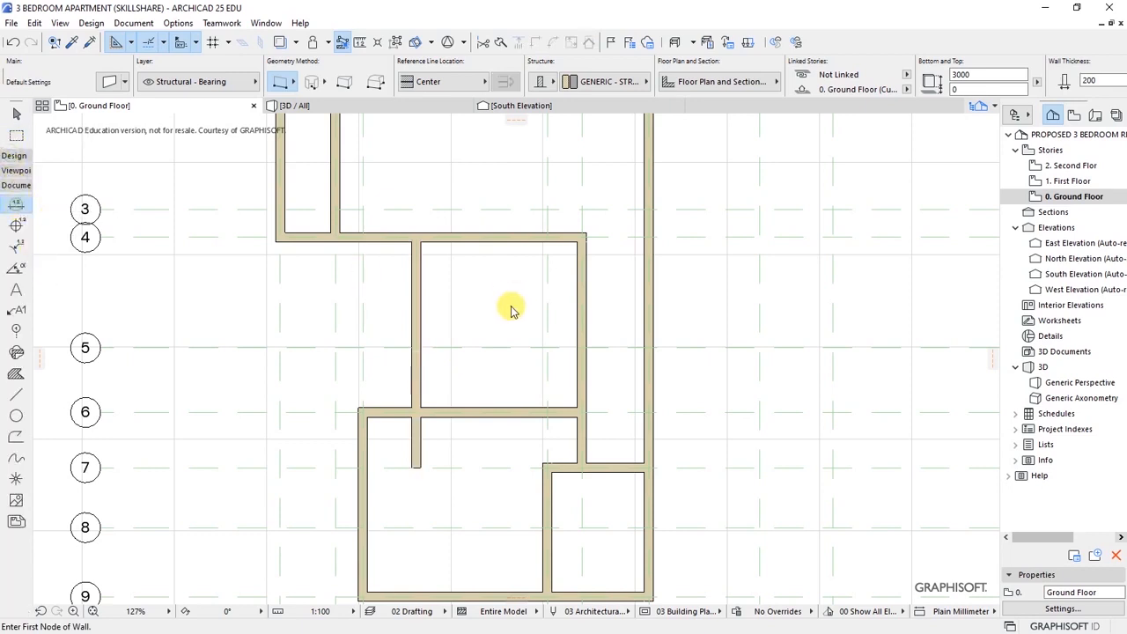
left_click(420, 342)
left_click(578, 343)
double_click(511, 325)
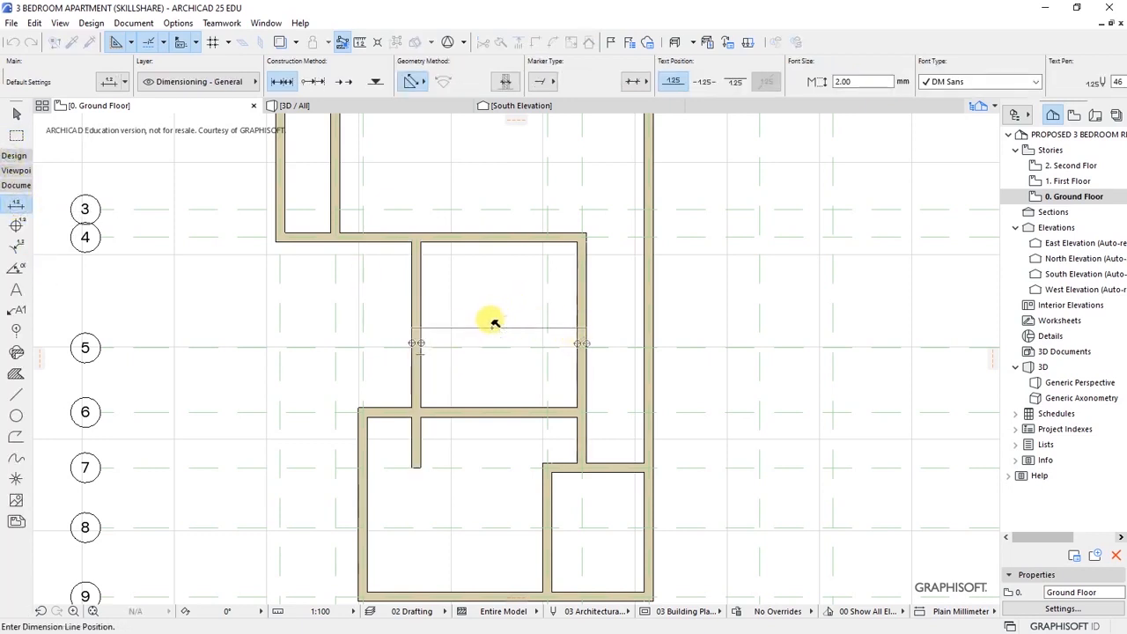
left_click(495, 328)
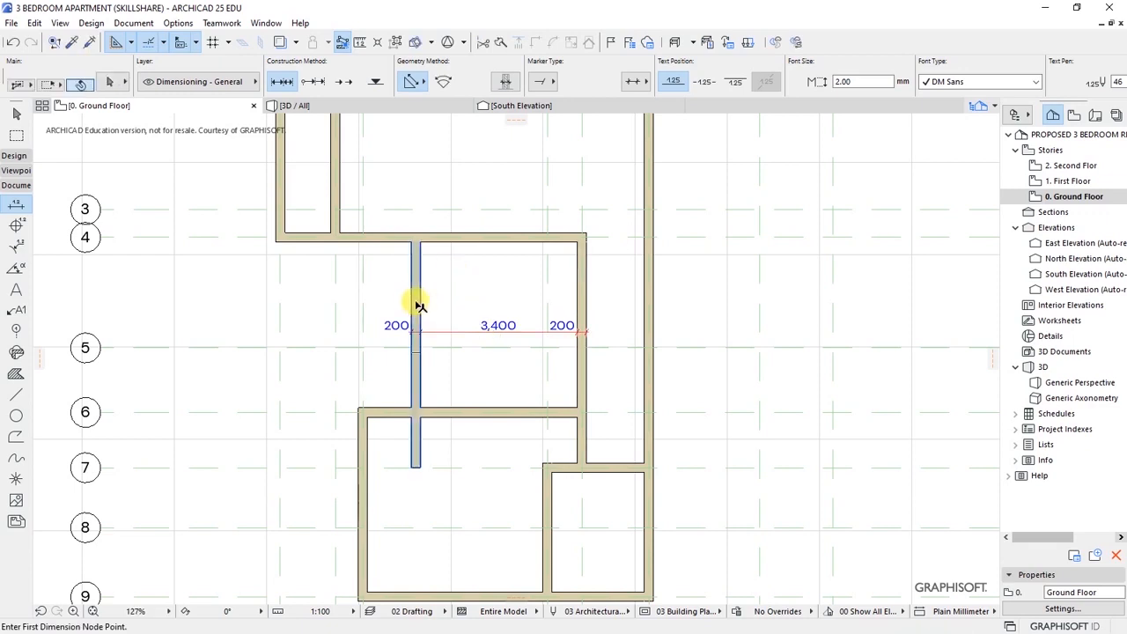
- Move the new middle wall 200 mm further left
left_click(438, 317, "shift")
key("ctrl+d")
scroll(434, 327, "up", 3)
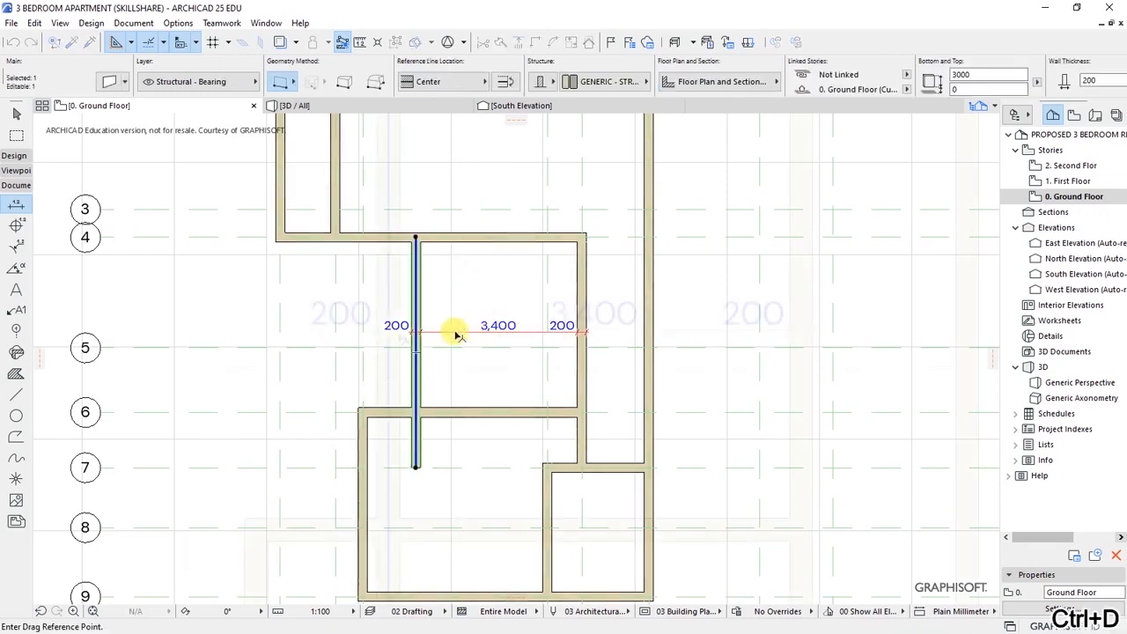
left_click(400, 335)
left_click(377, 334)
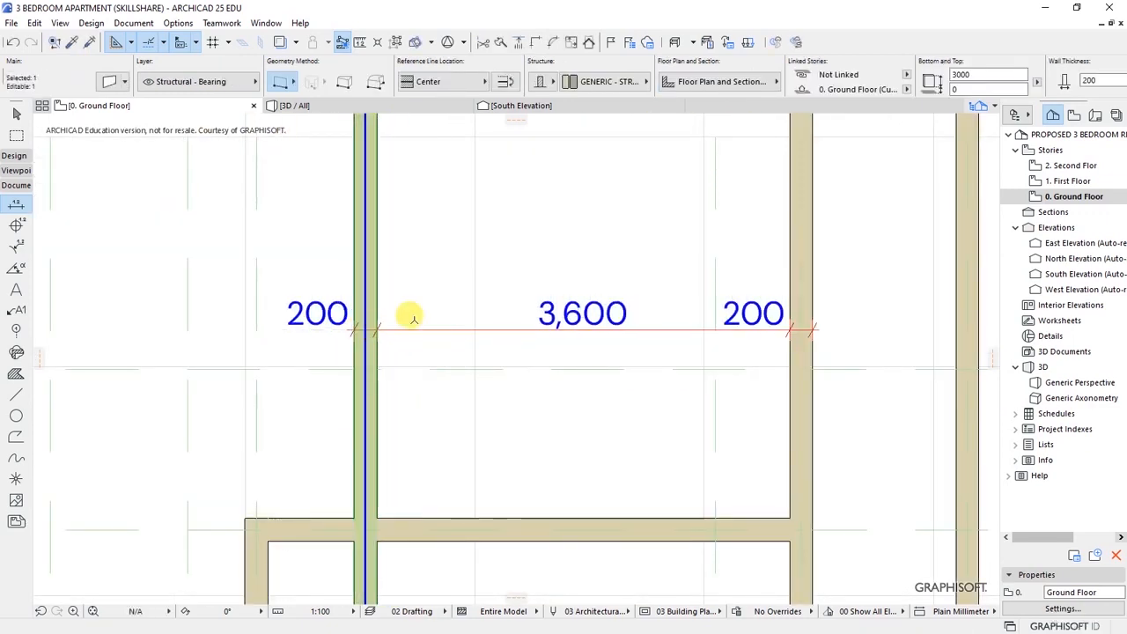
key("Escape")
- Add a vertical dimension across the room, then undo it
scroll(435, 264, "down", 3)
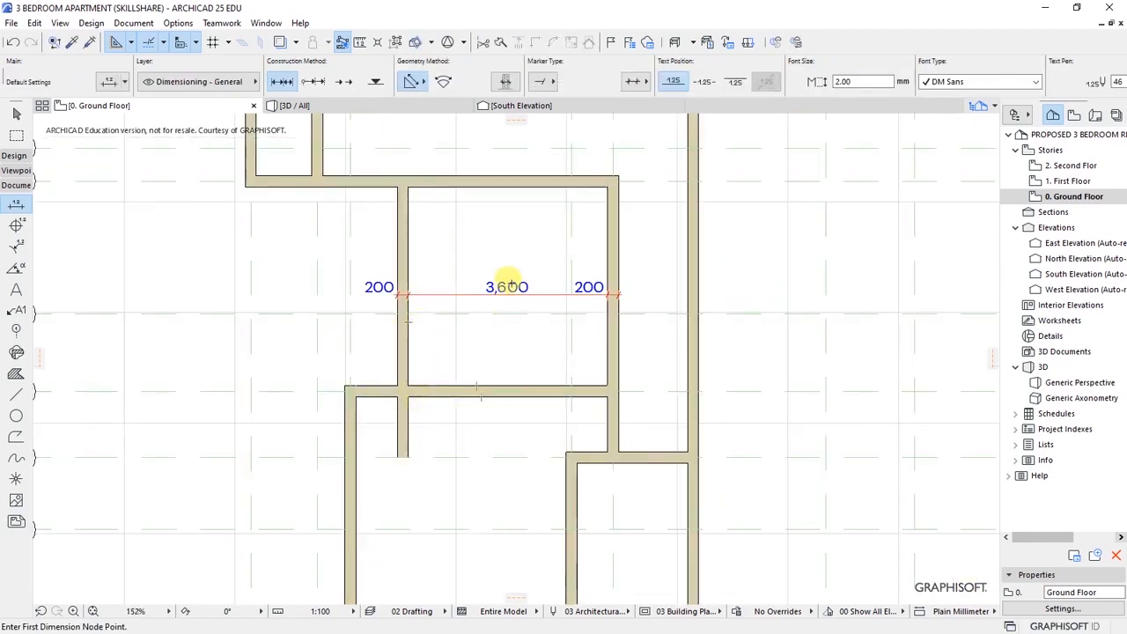
left_click(502, 188)
left_click(505, 385)
double_click(476, 315)
left_click(481, 322)
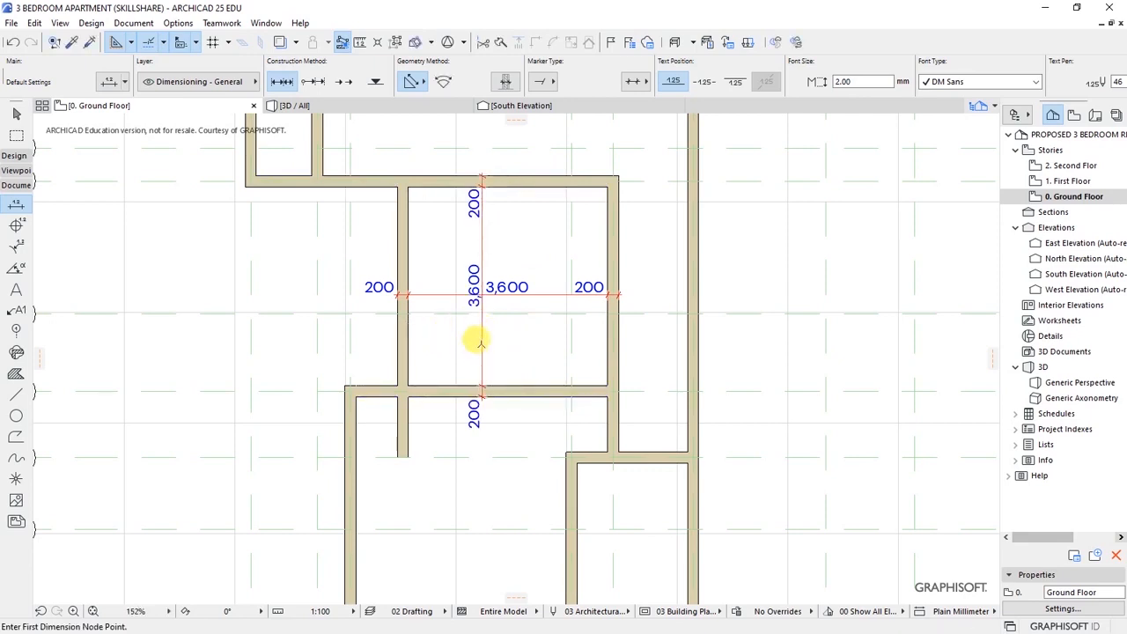
key("ctrl+z")
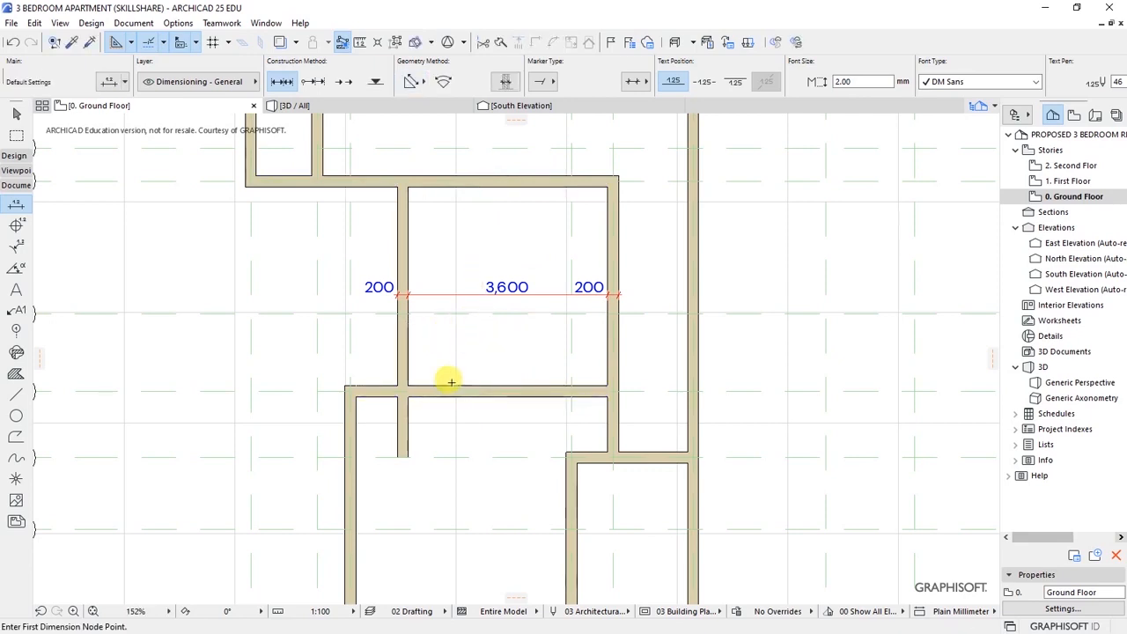
scroll(421, 381, "down", 4)
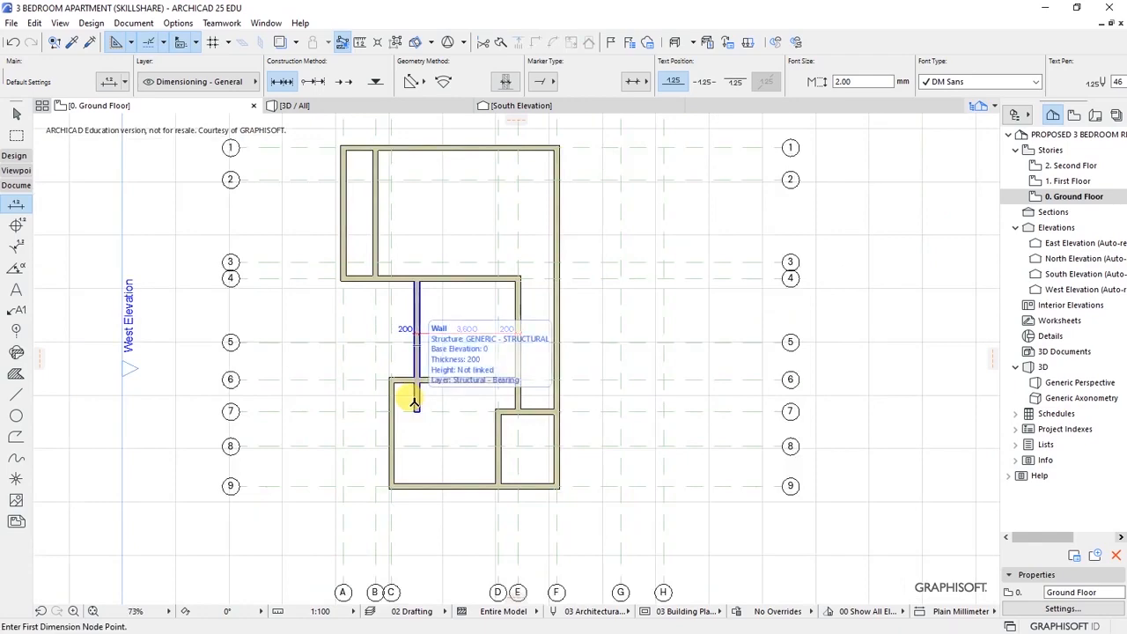
scroll(370, 373, "down", 2)
scroll(370, 373, "up", 4)
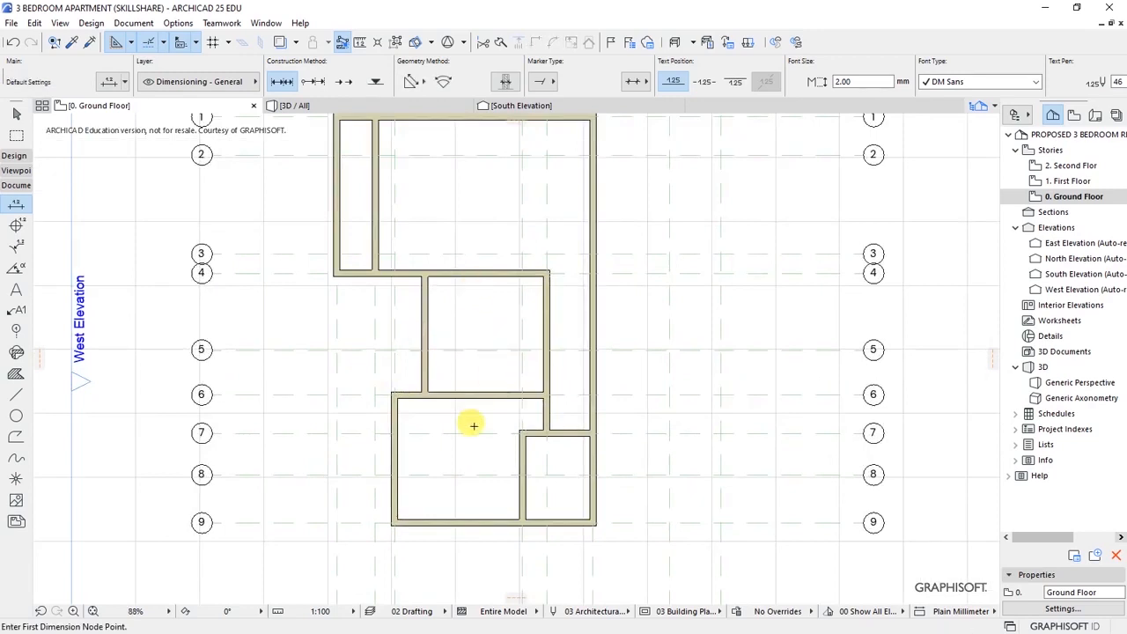
scroll(405, 432, "down", 2)
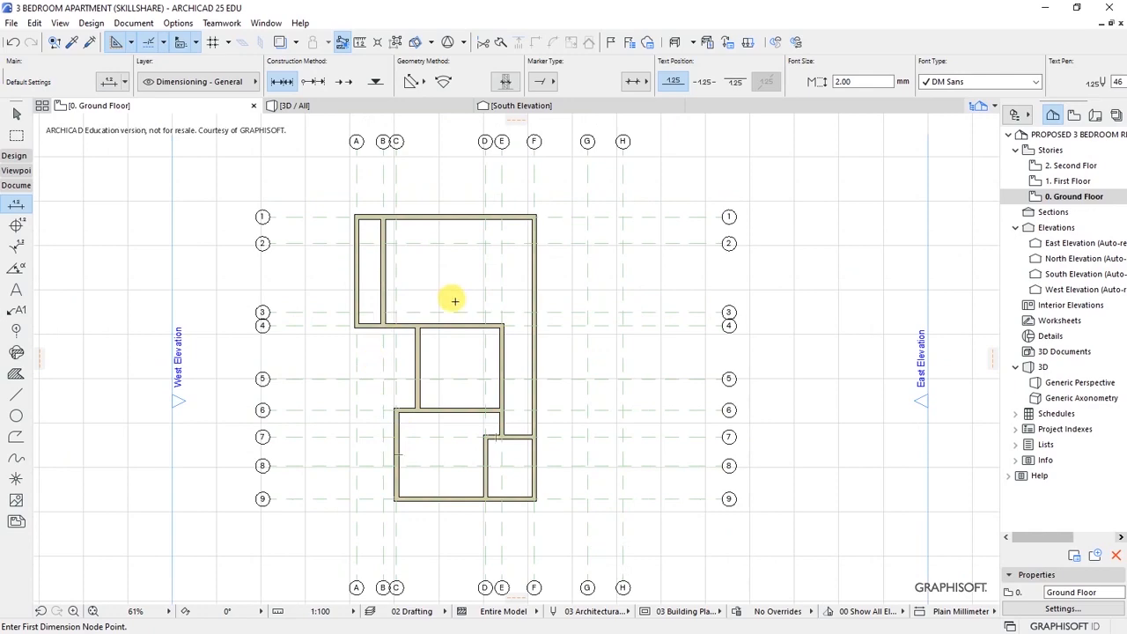
scroll(576, 185, "up", 3)
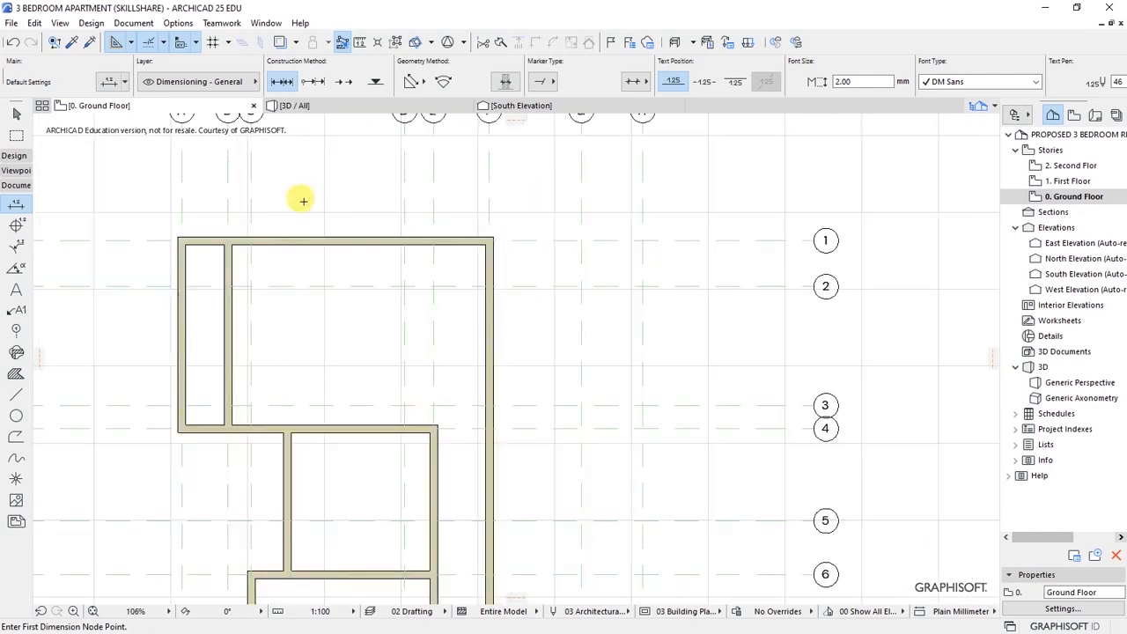
scroll(475, 292, "down", 1)
scroll(284, 161, "down", 1)
scroll(291, 166, "up", 1)
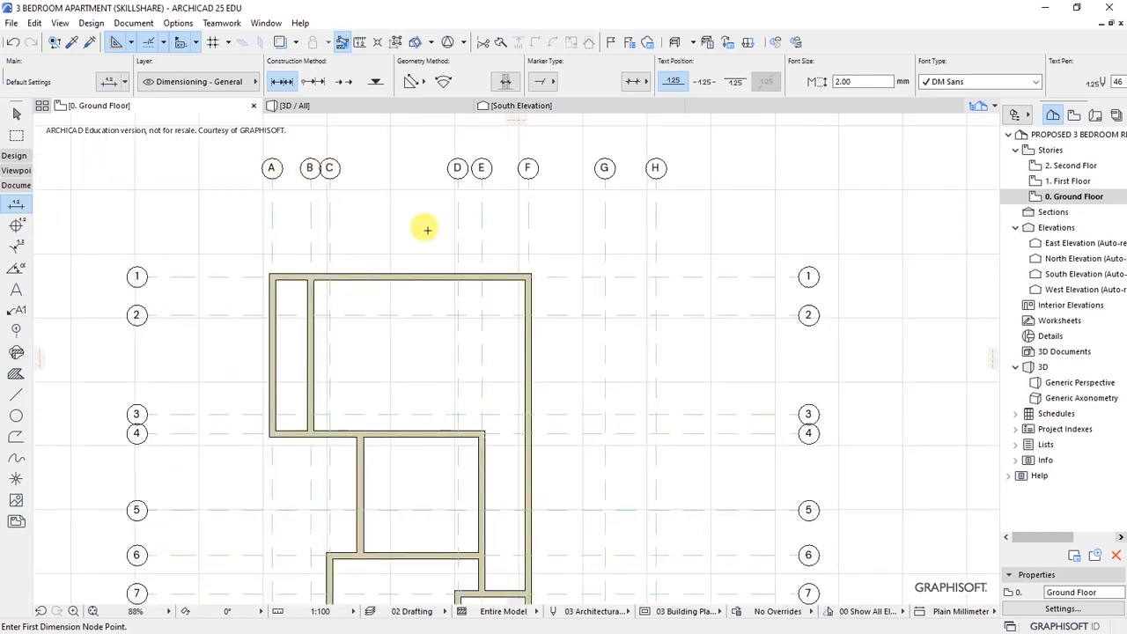
left_click(14, 155)
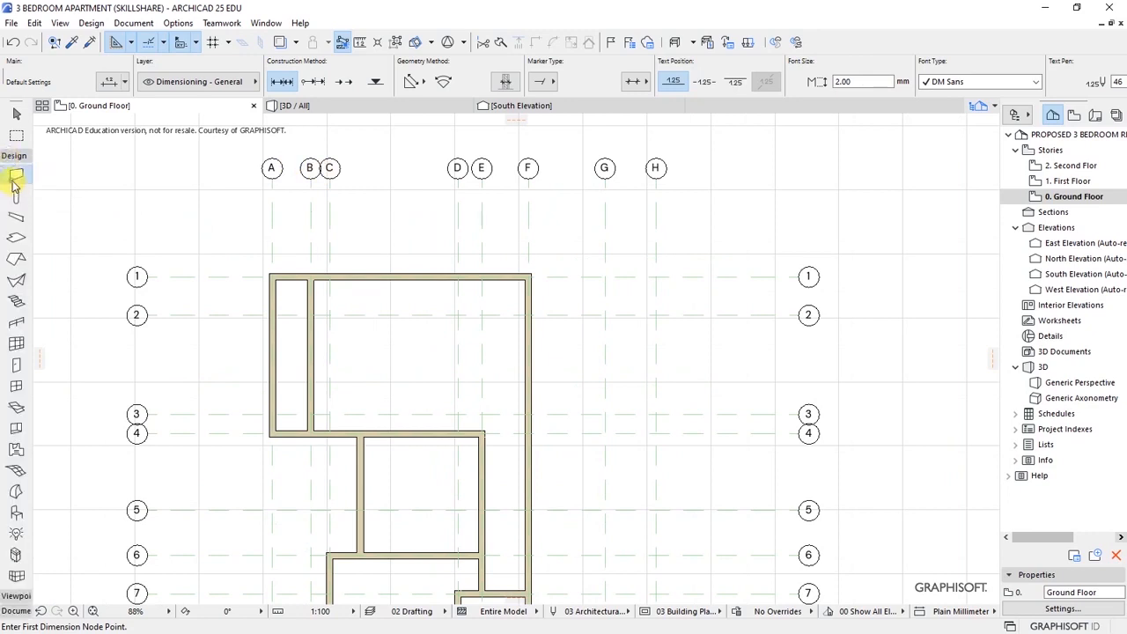
- Draw walls along grid 2 to H, down grid H to 3, back along grid 3 to G, and down from G/3
left_click(16, 175)
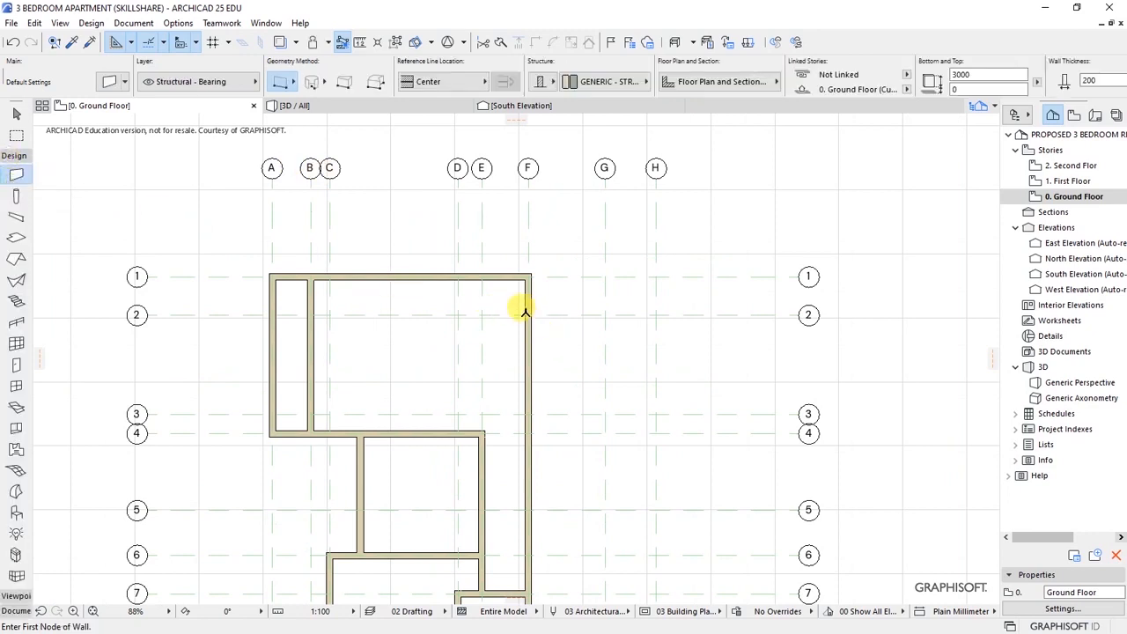
left_click(529, 313)
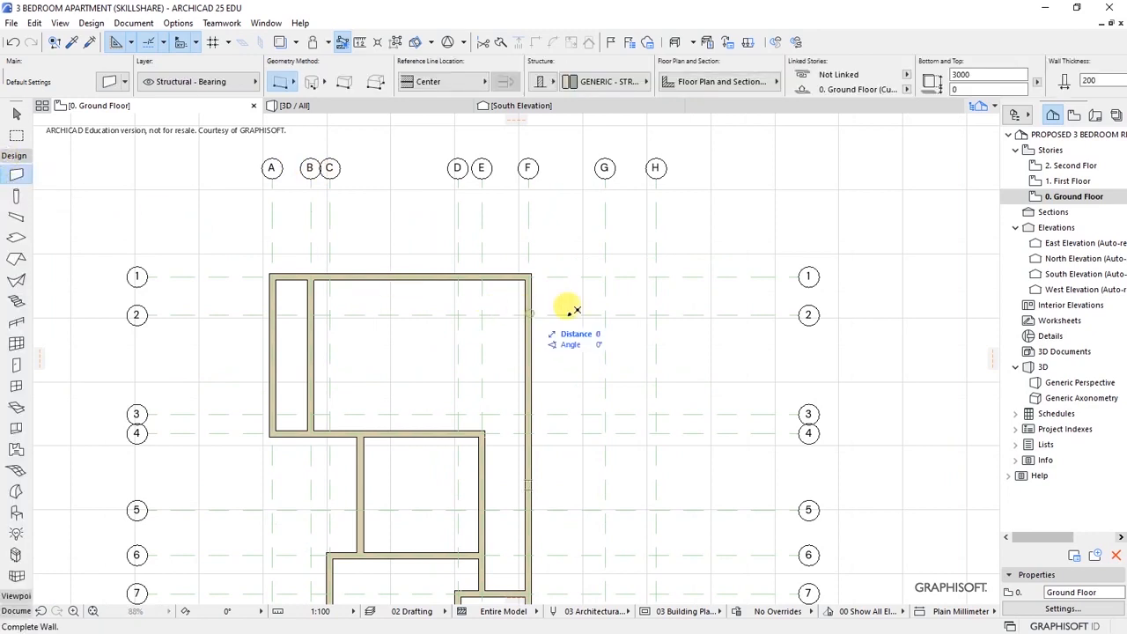
left_click(657, 313)
left_click(655, 314)
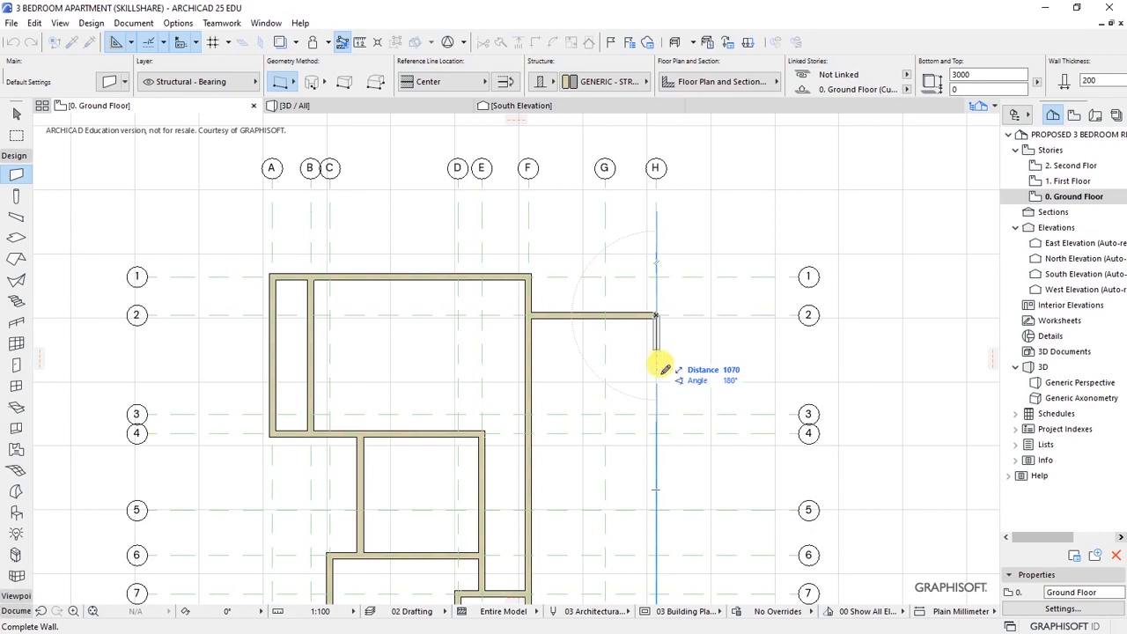
scroll(658, 370, "up", 2)
left_click(656, 430)
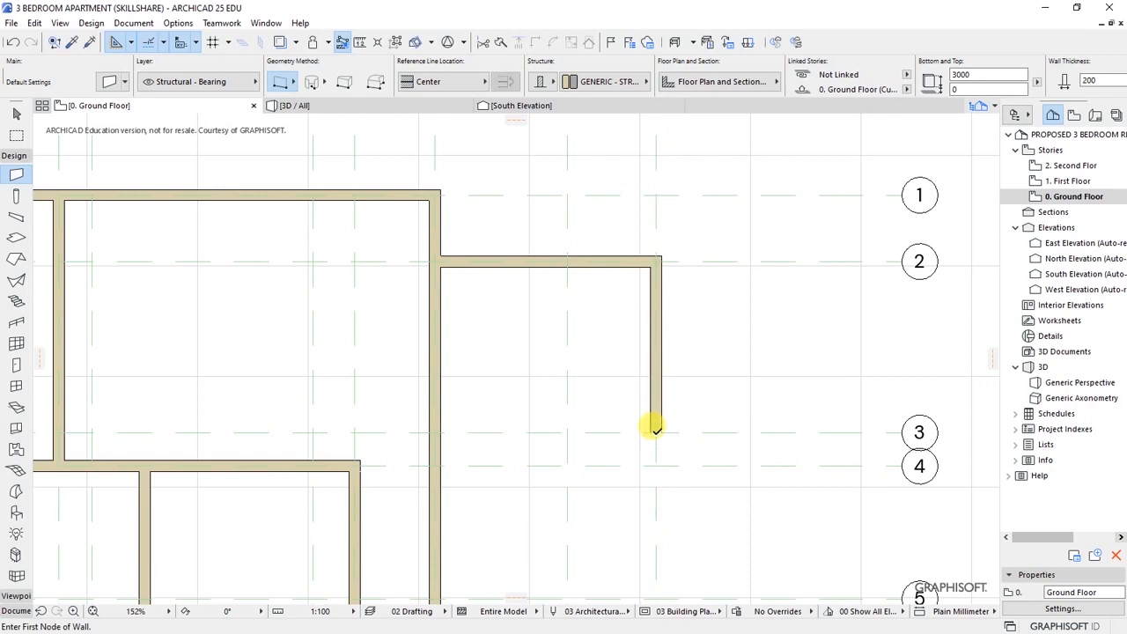
left_click(656, 429)
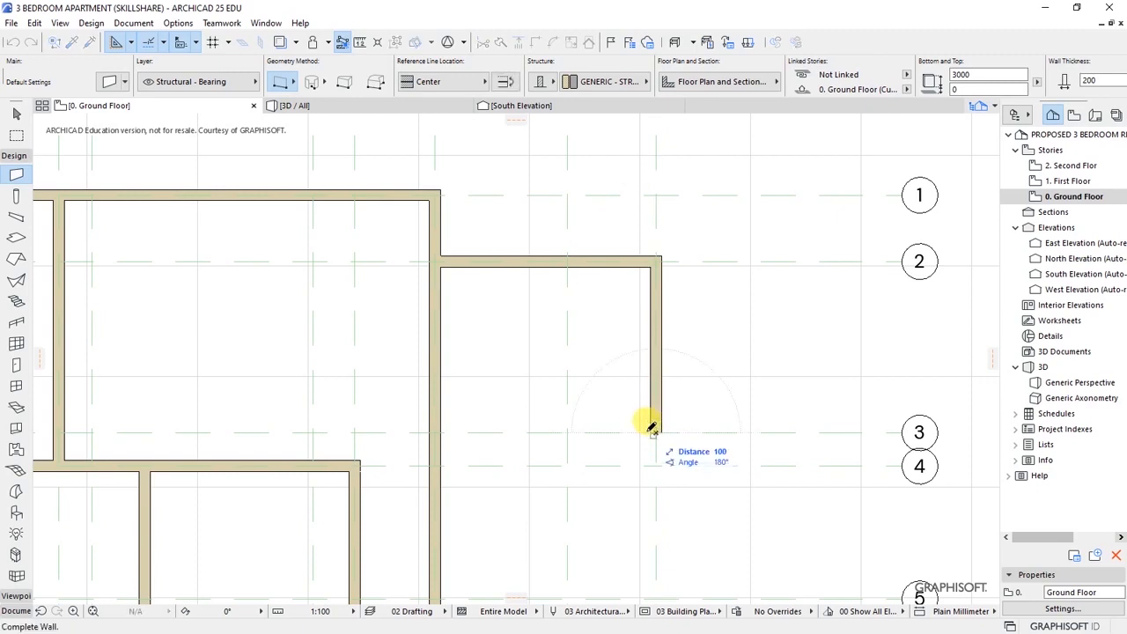
scroll(643, 424, "down", 2)
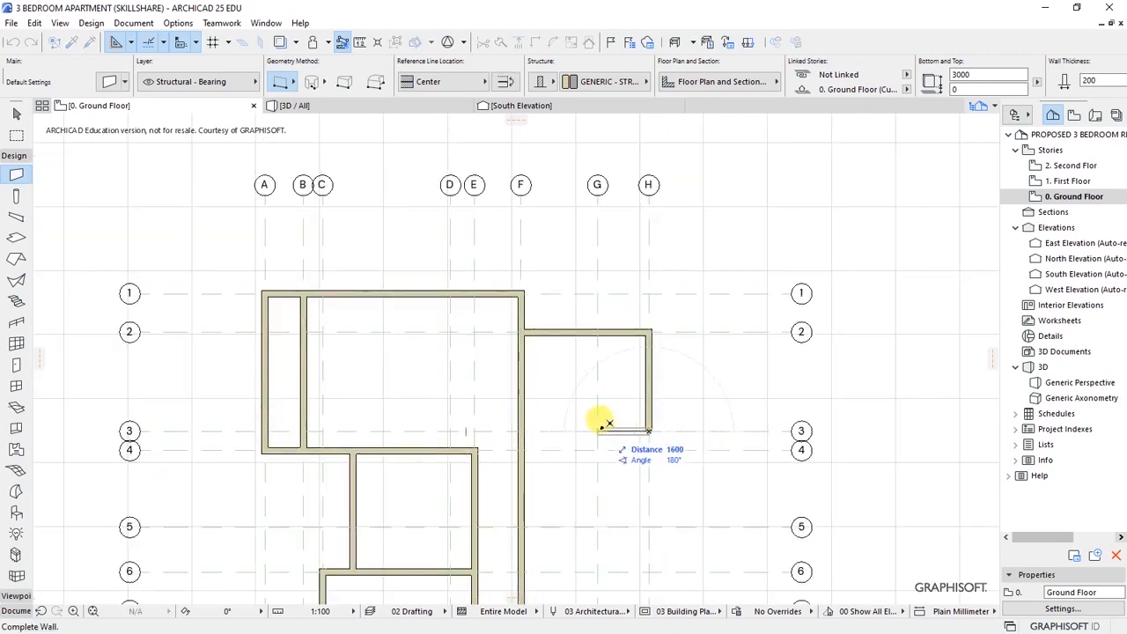
left_click(597, 430)
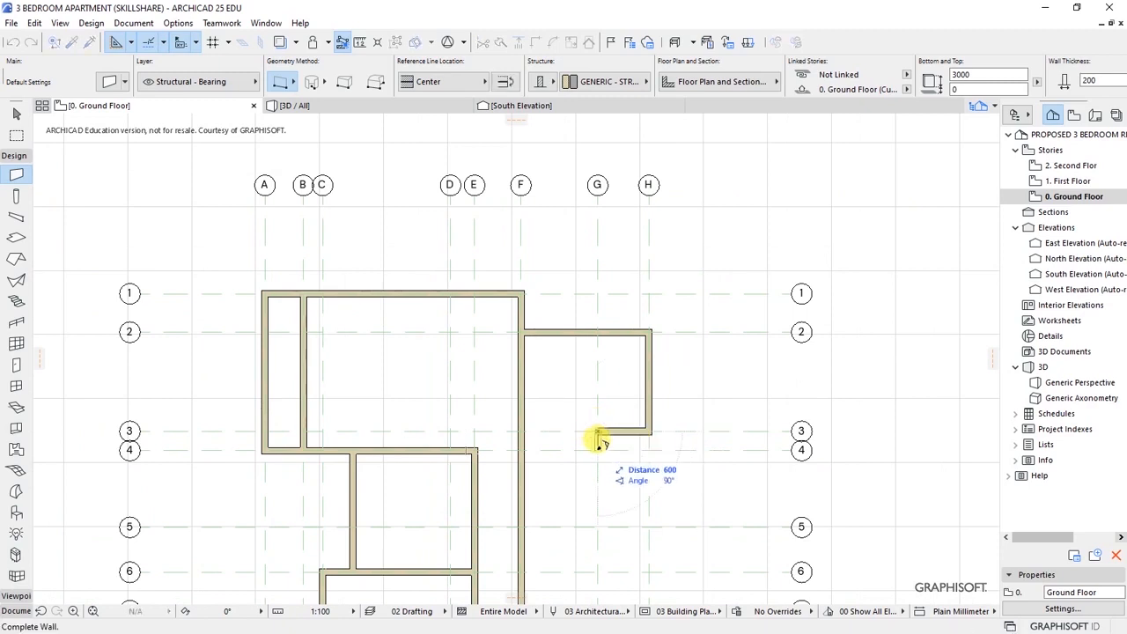
double_click(597, 525)
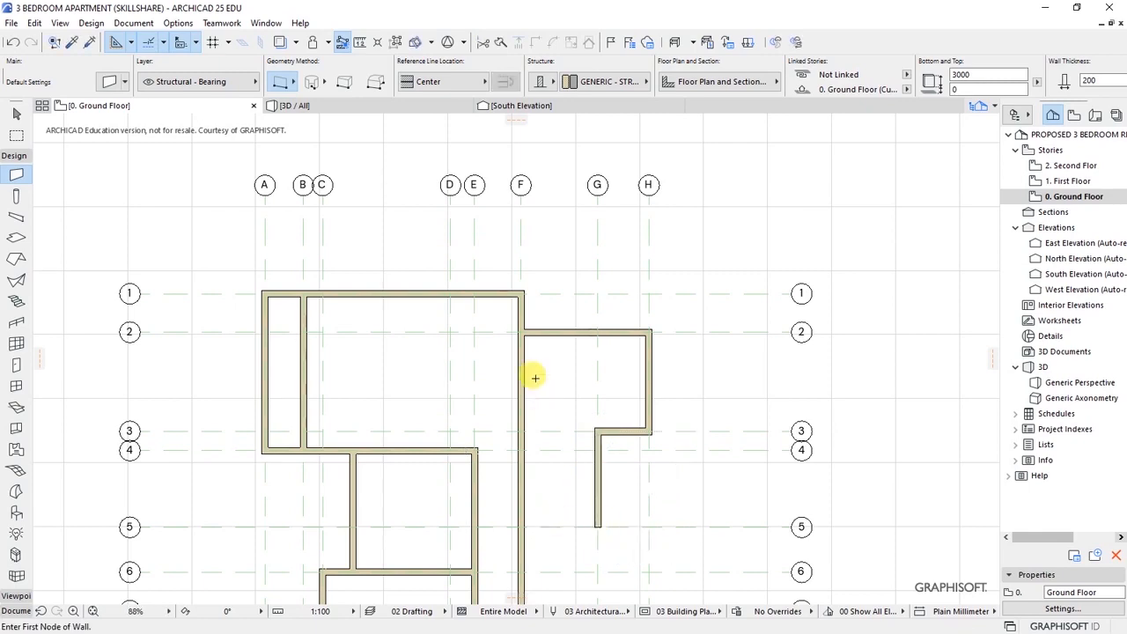
scroll(534, 379, "down", 5)
scroll(540, 423, "up", 5)
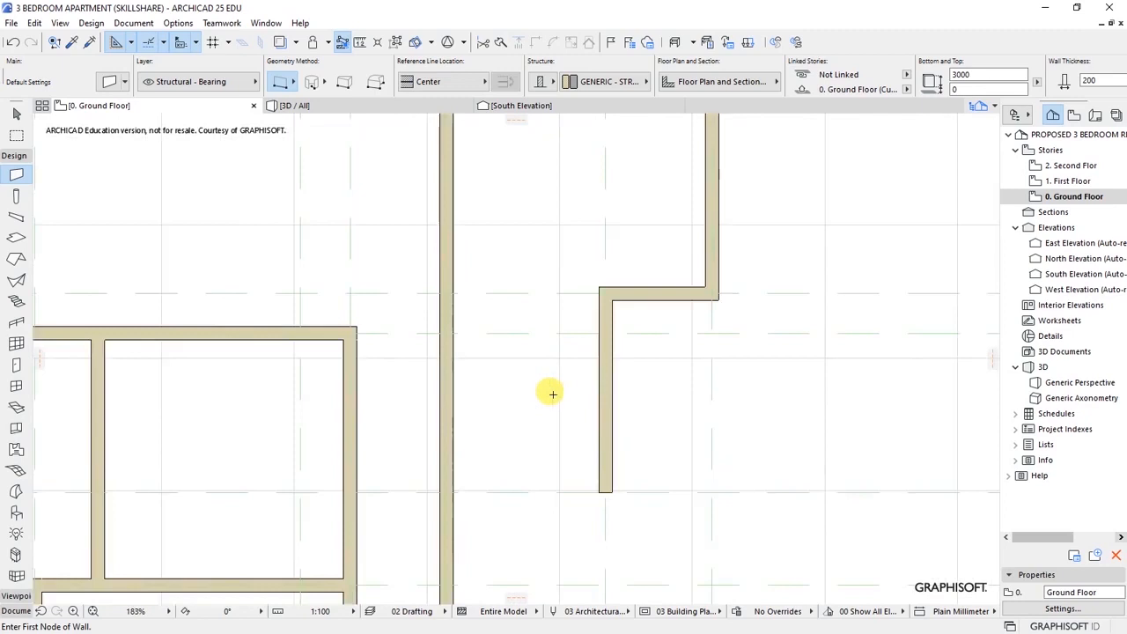
- Draw a horizontal wall from the left vertical wall to the stepped wall
left_click(455, 331)
double_click(608, 326)
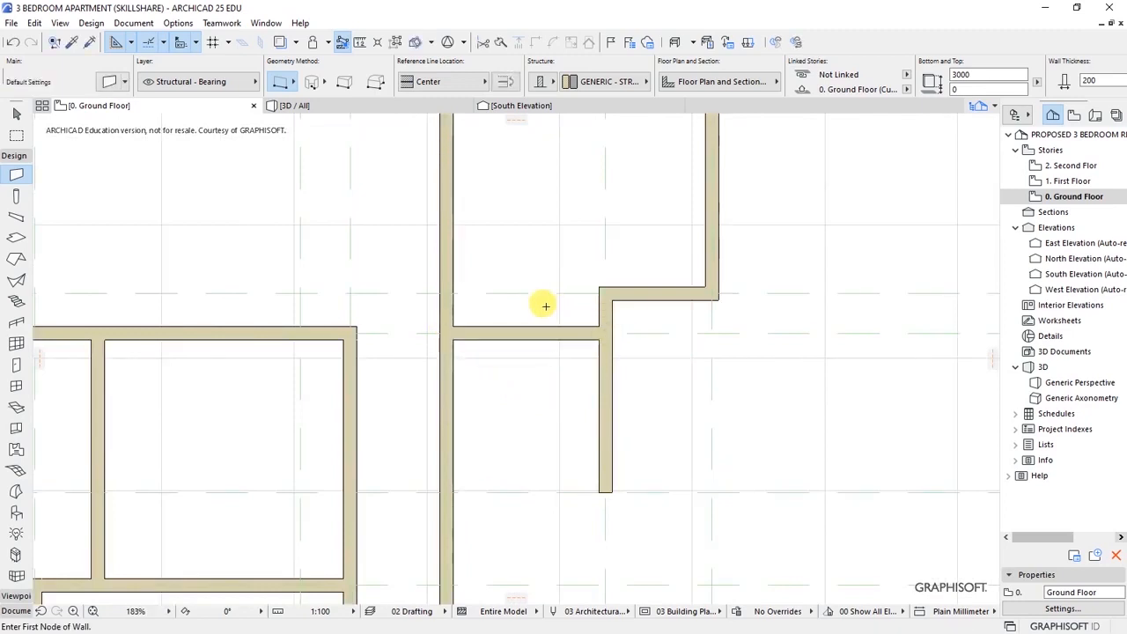
scroll(528, 356, "down", 2)
scroll(537, 374, "down", 1)
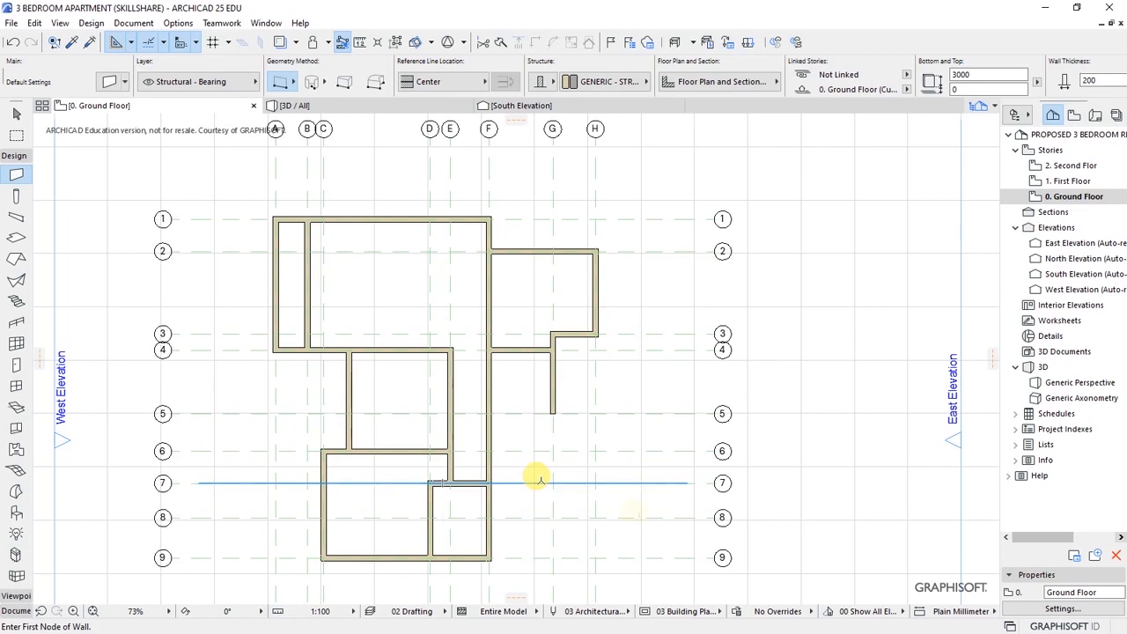
- Draw walls along grid 8, up the east side to grid 5, and west along grid 5
left_click(595, 515)
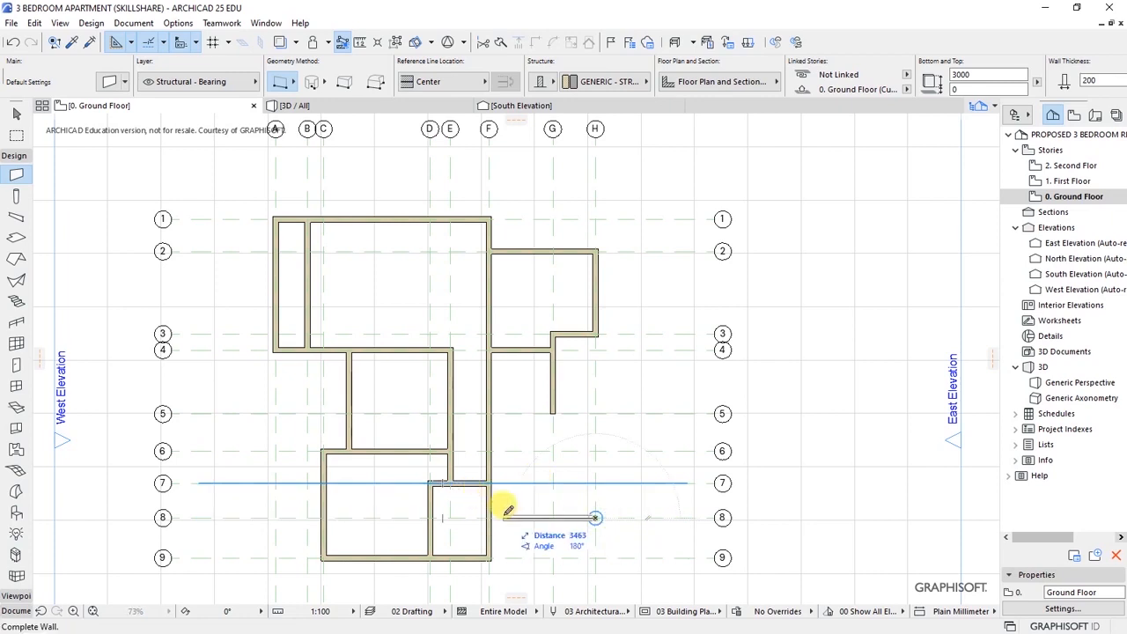
scroll(489, 520, "up", 5)
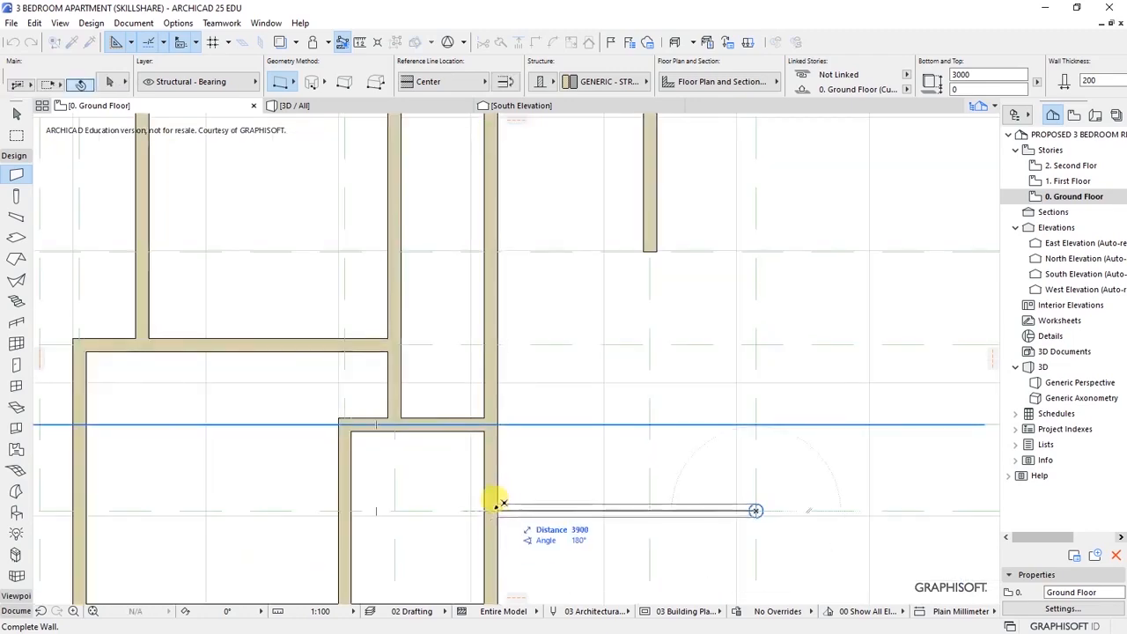
left_click(491, 509)
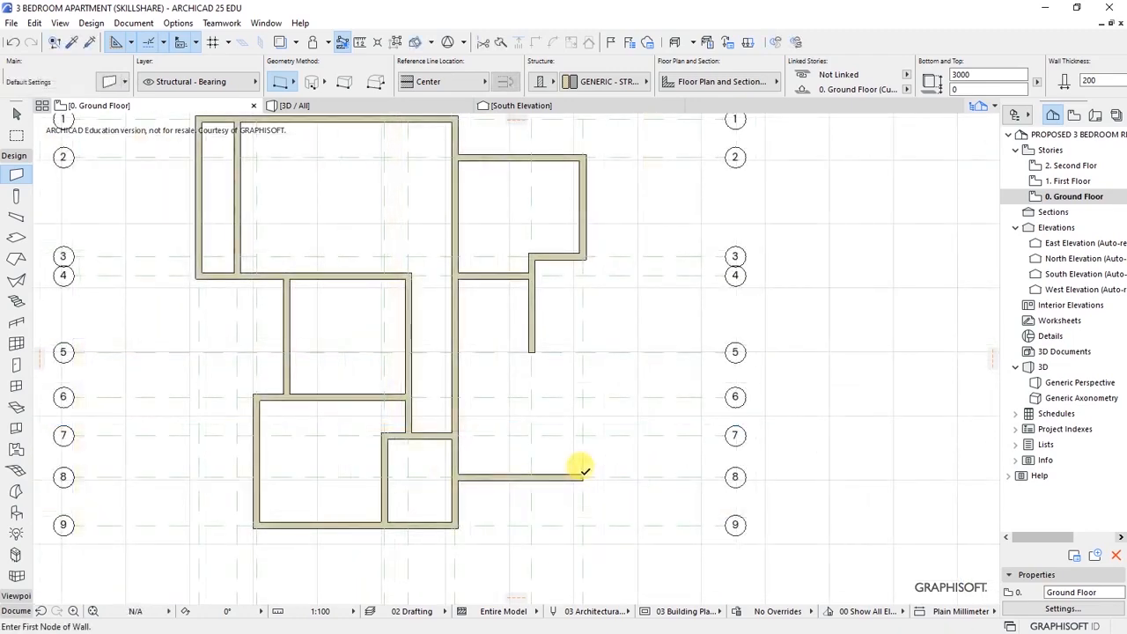
left_click(583, 474)
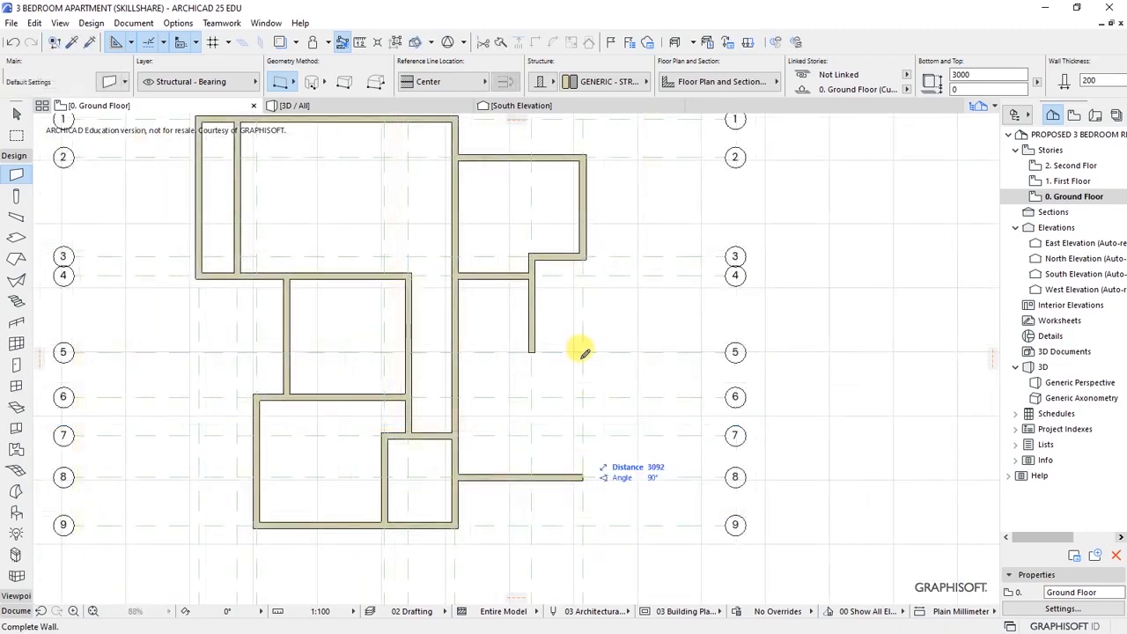
left_click(583, 352)
left_click(583, 352)
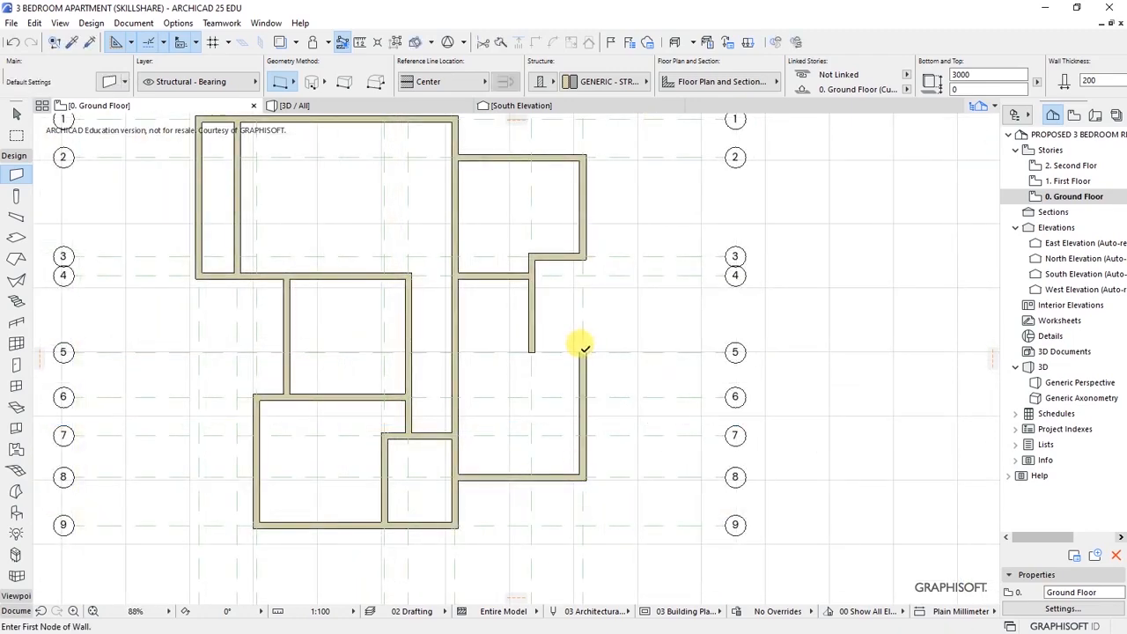
left_click(455, 345)
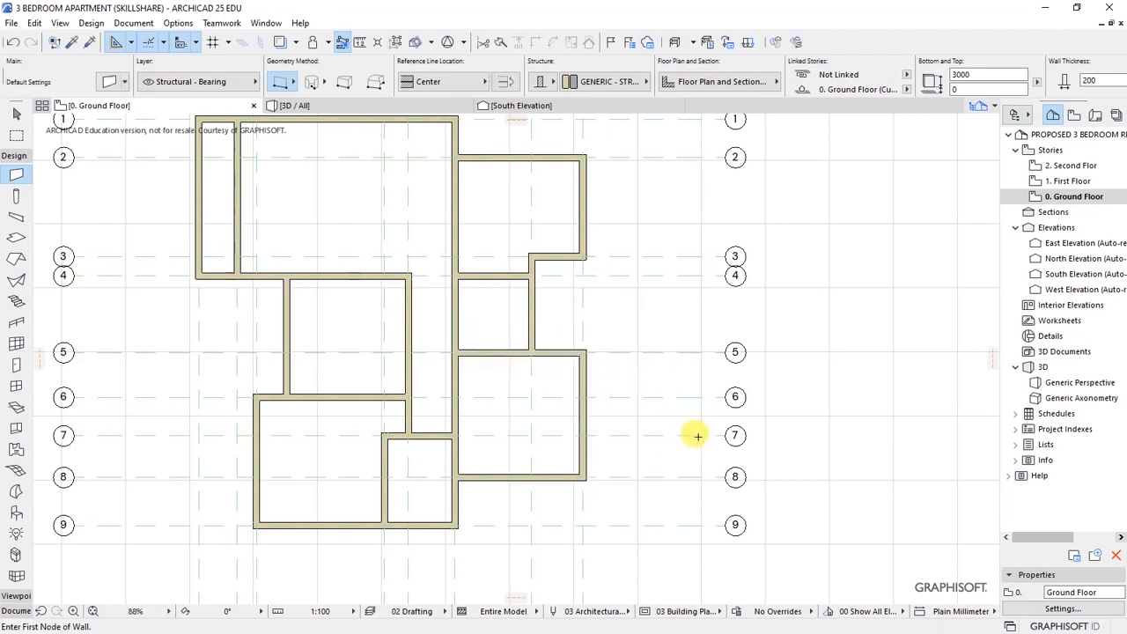
scroll(643, 429, "down", 4)
scroll(547, 418, "up", 3)
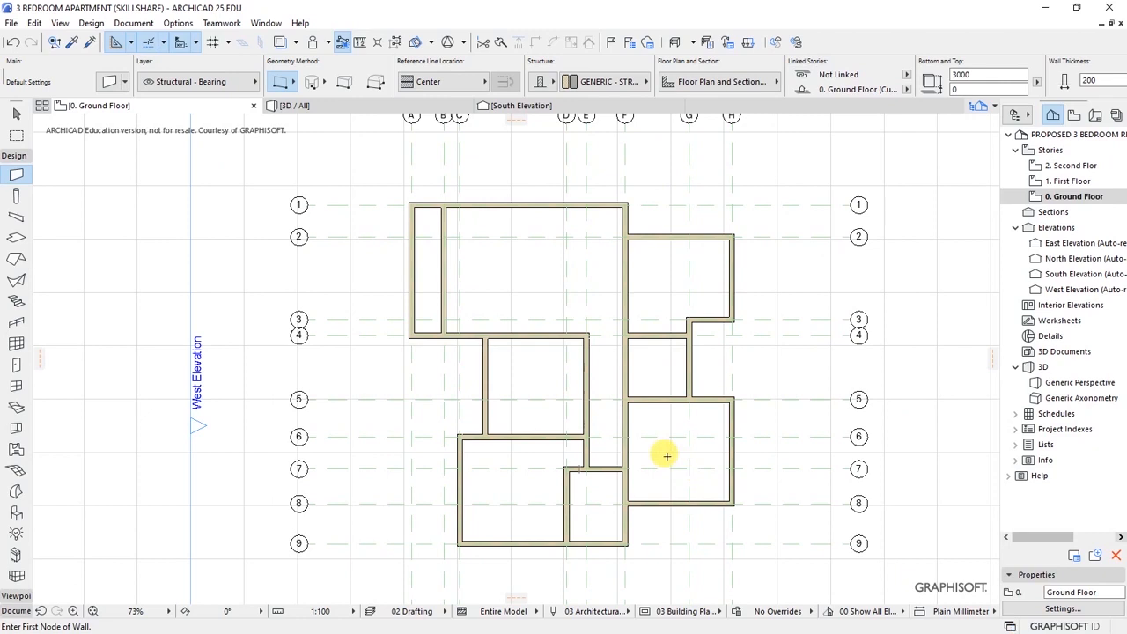
scroll(674, 455, "up", 1)
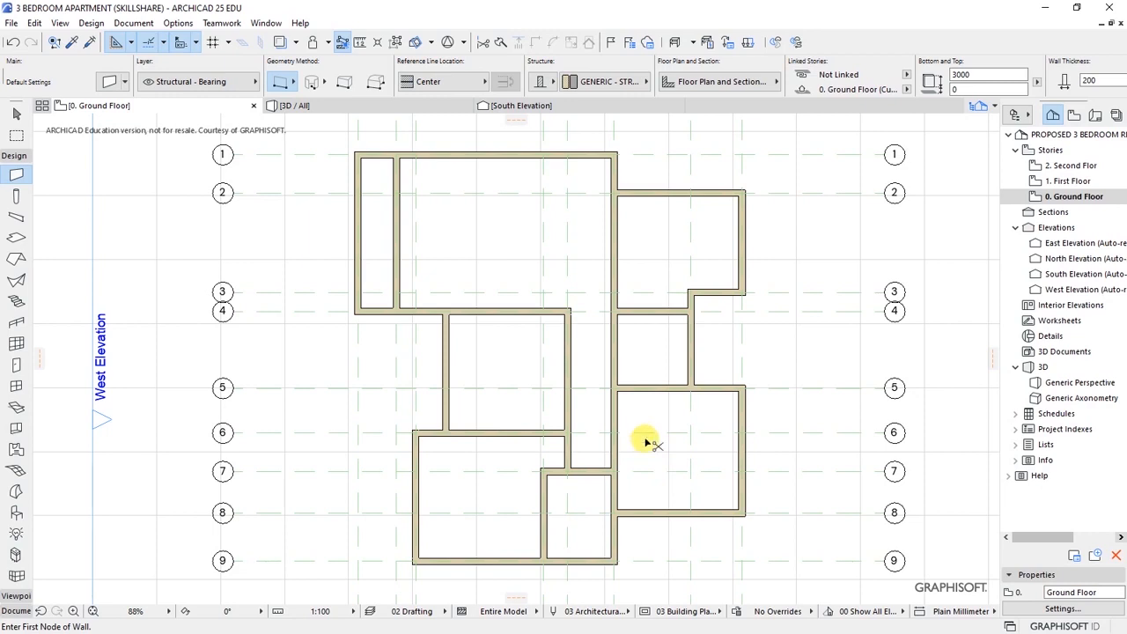
- Select all 20 walls and override both their cut fill pens with pen 1
key("ctrl+a")
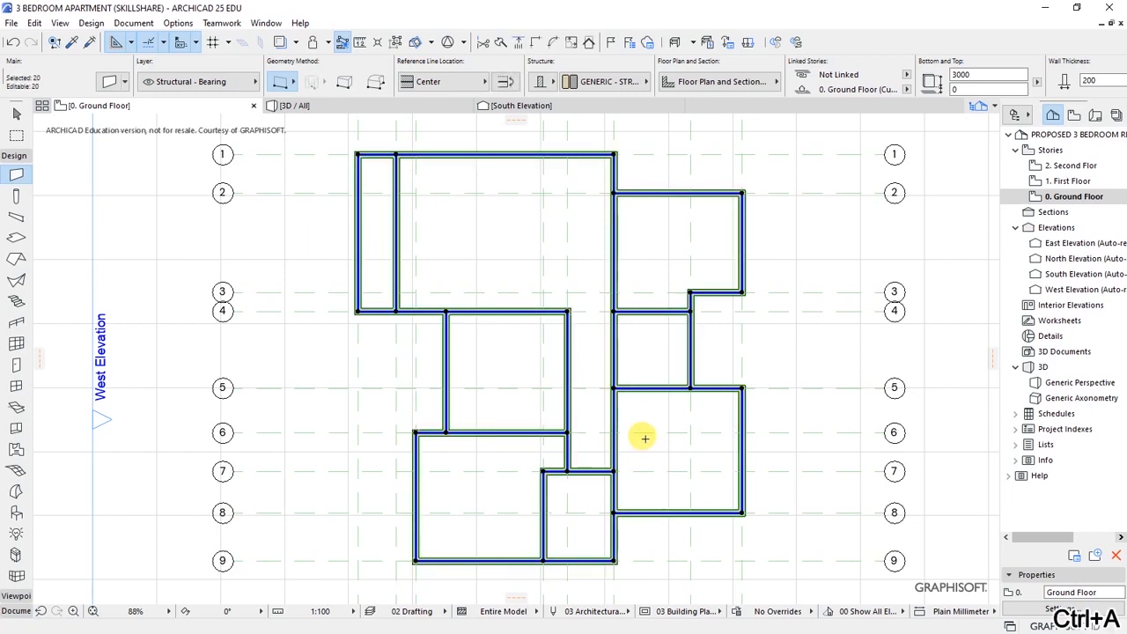
left_click(107, 83)
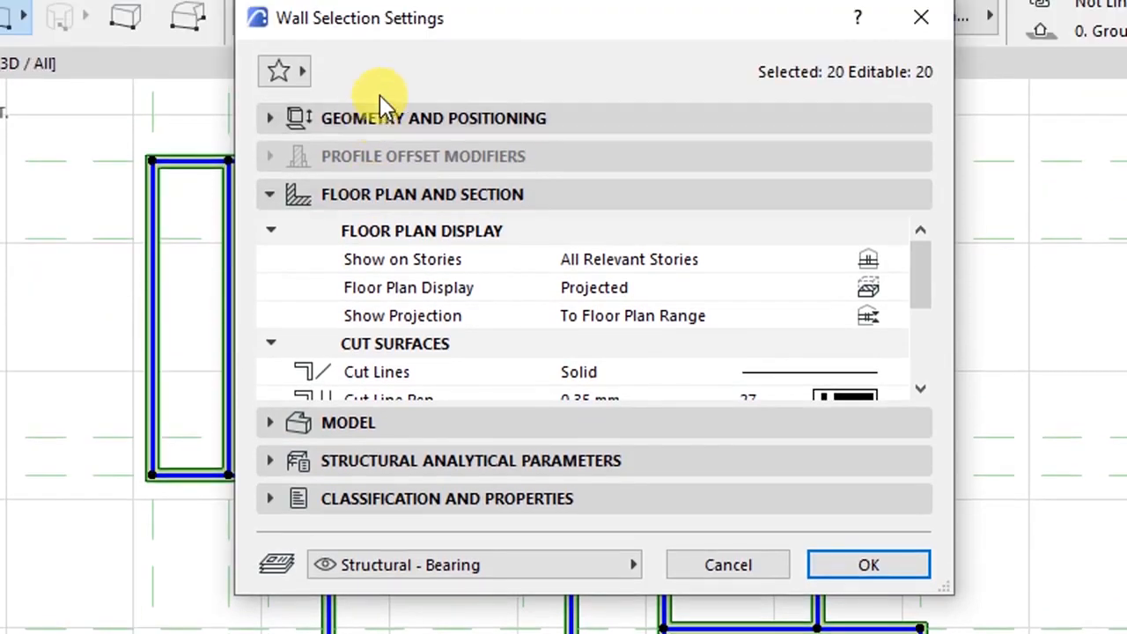
left_click(398, 115)
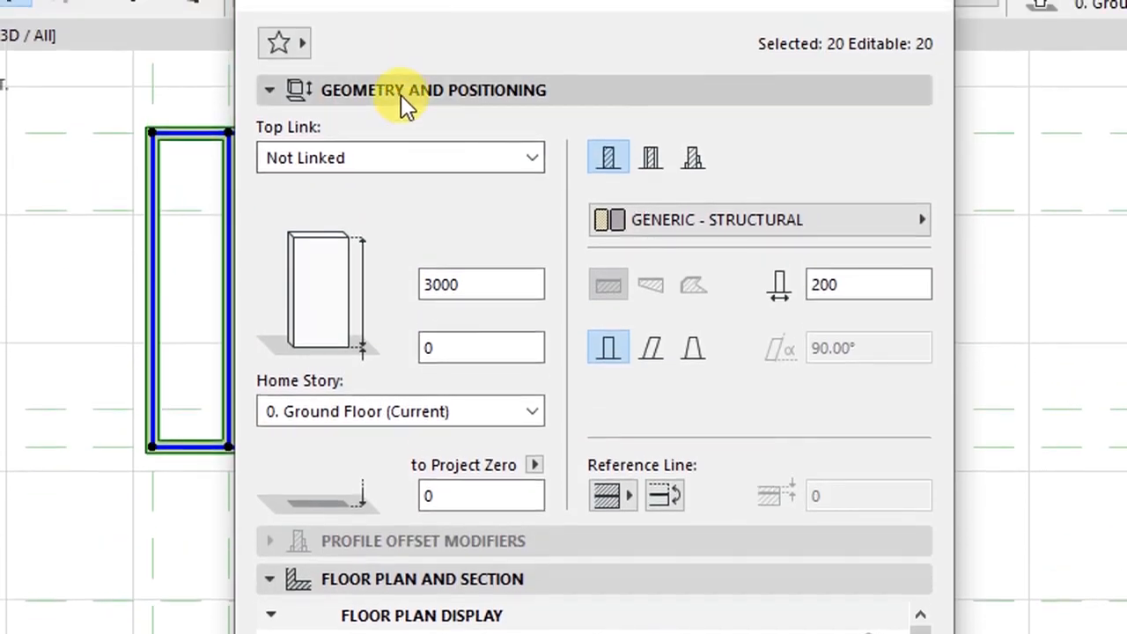
left_click(400, 91)
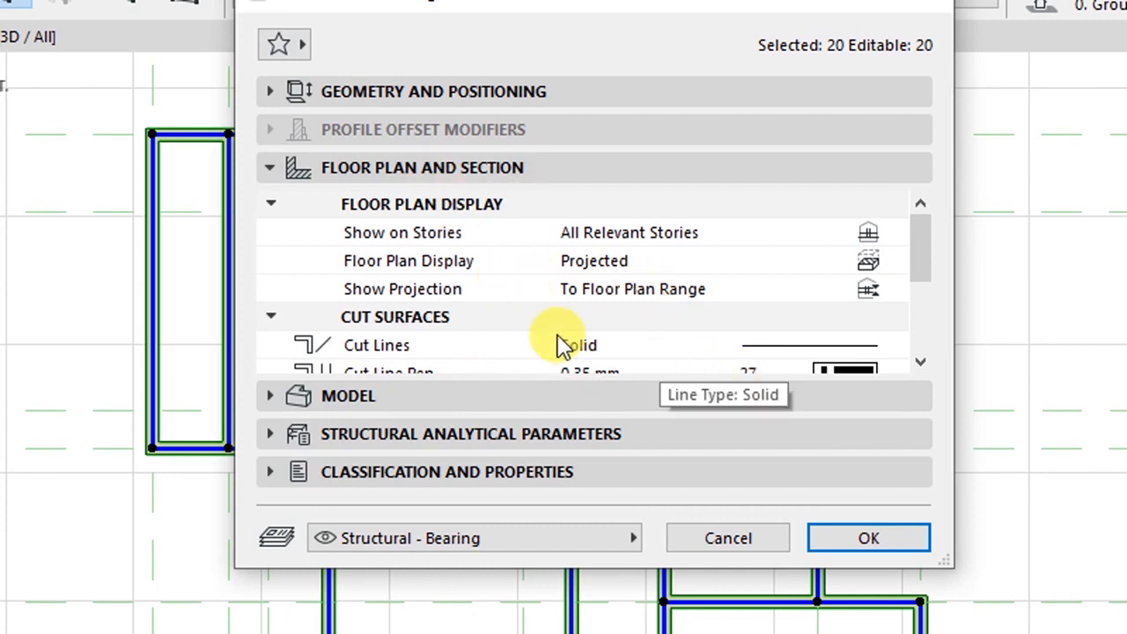
scroll(918, 370, "down", 3)
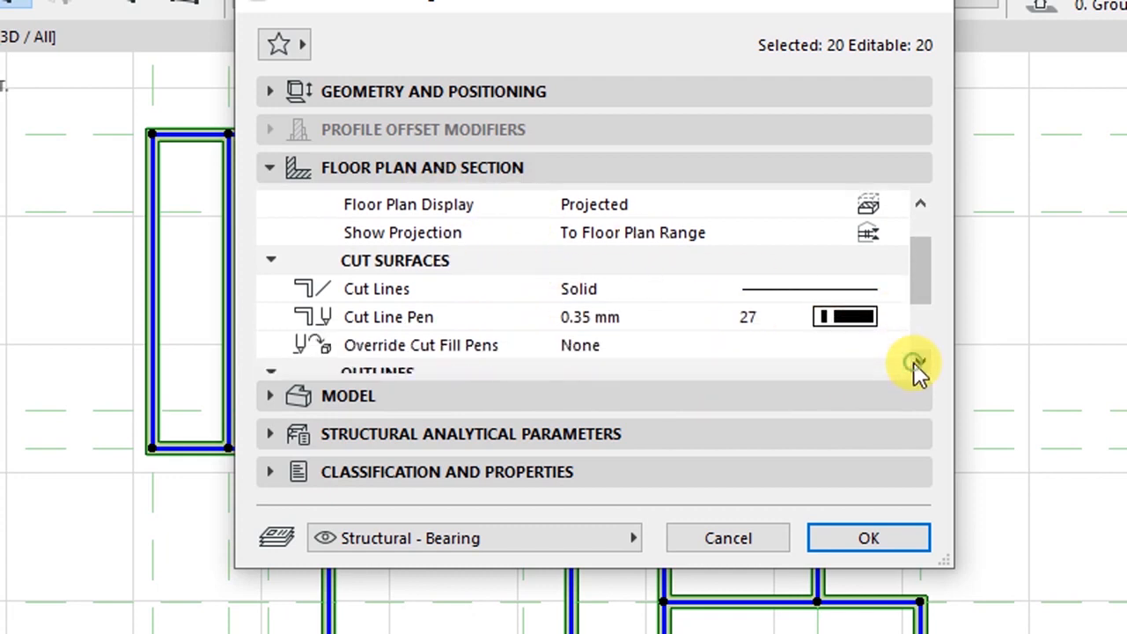
left_click(446, 333)
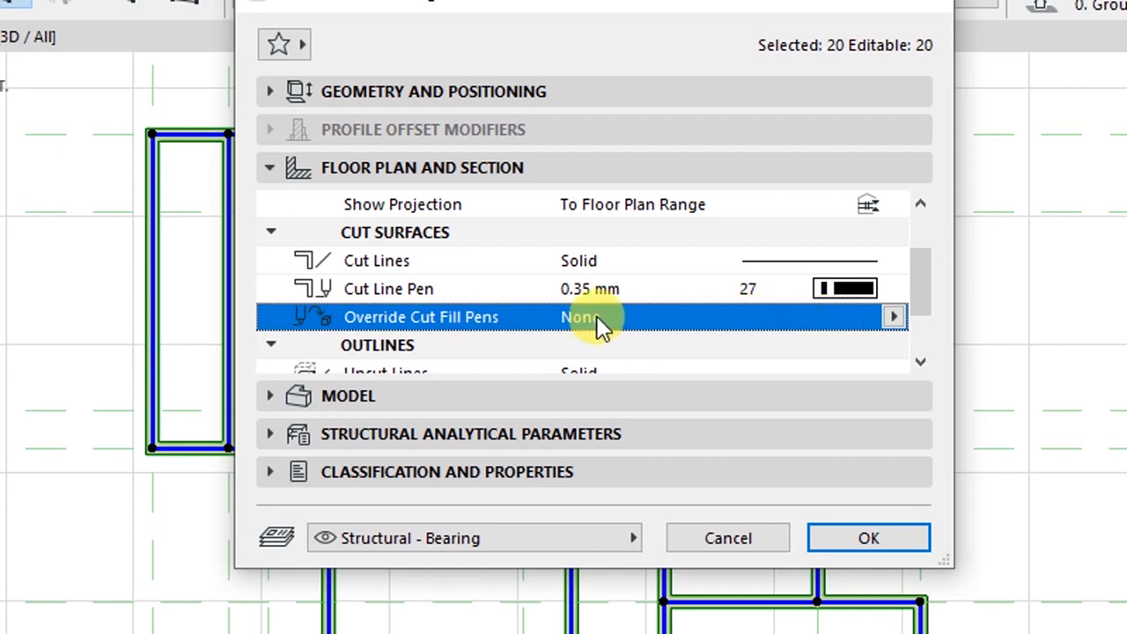
left_click(894, 317)
left_click(961, 405)
scroll(924, 364, "down", 2)
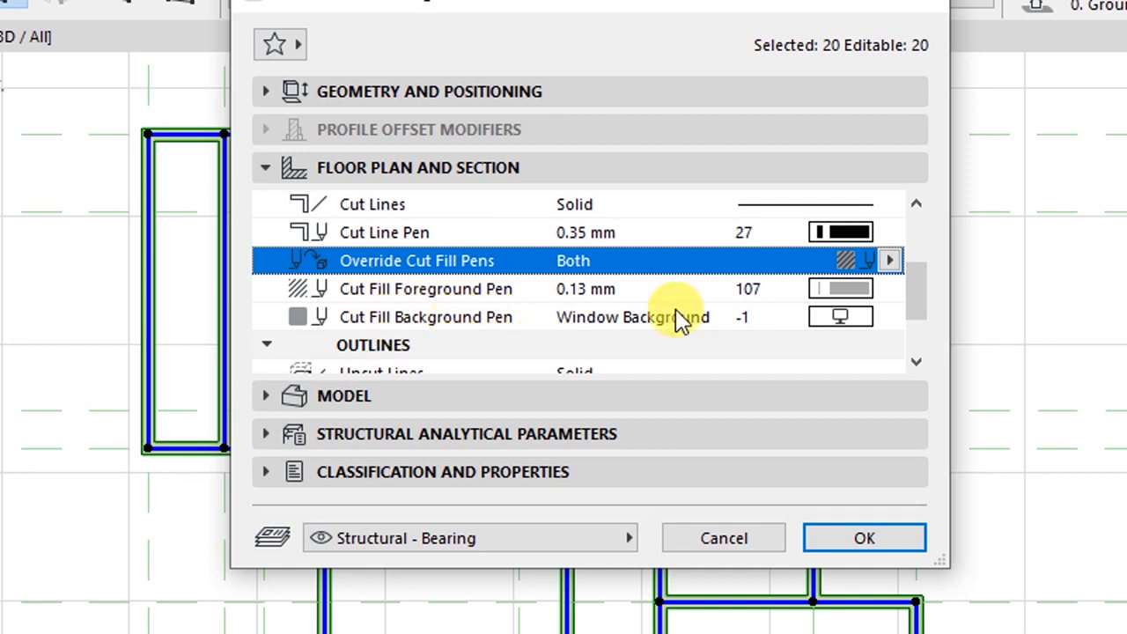
left_click(890, 290)
left_click(916, 292)
left_click(889, 317)
left_click(919, 322)
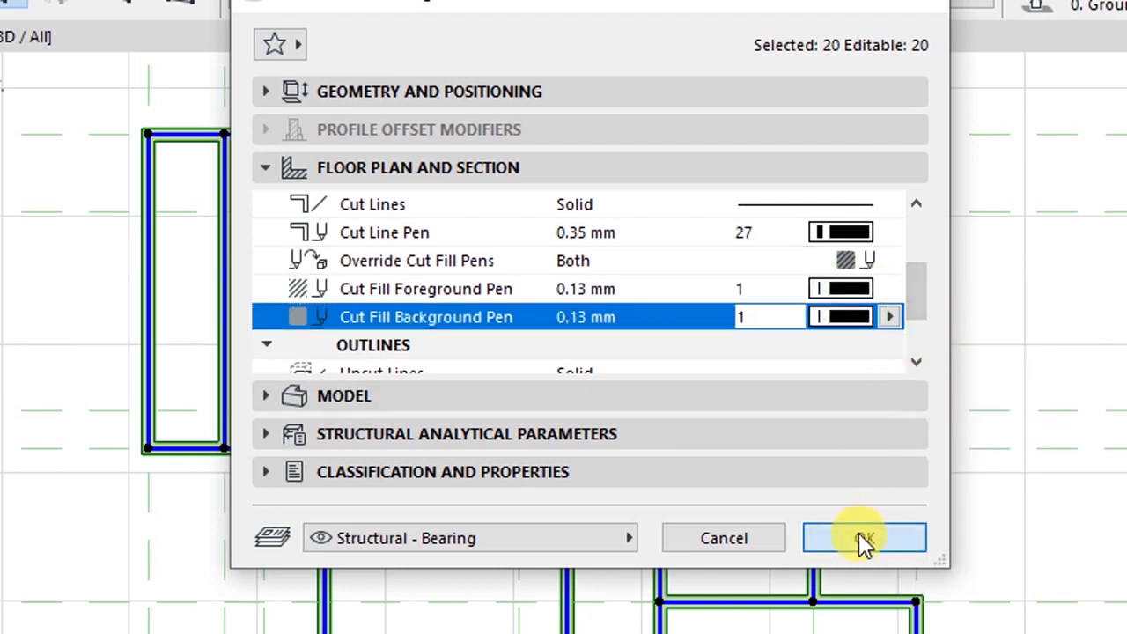
left_click(860, 535)
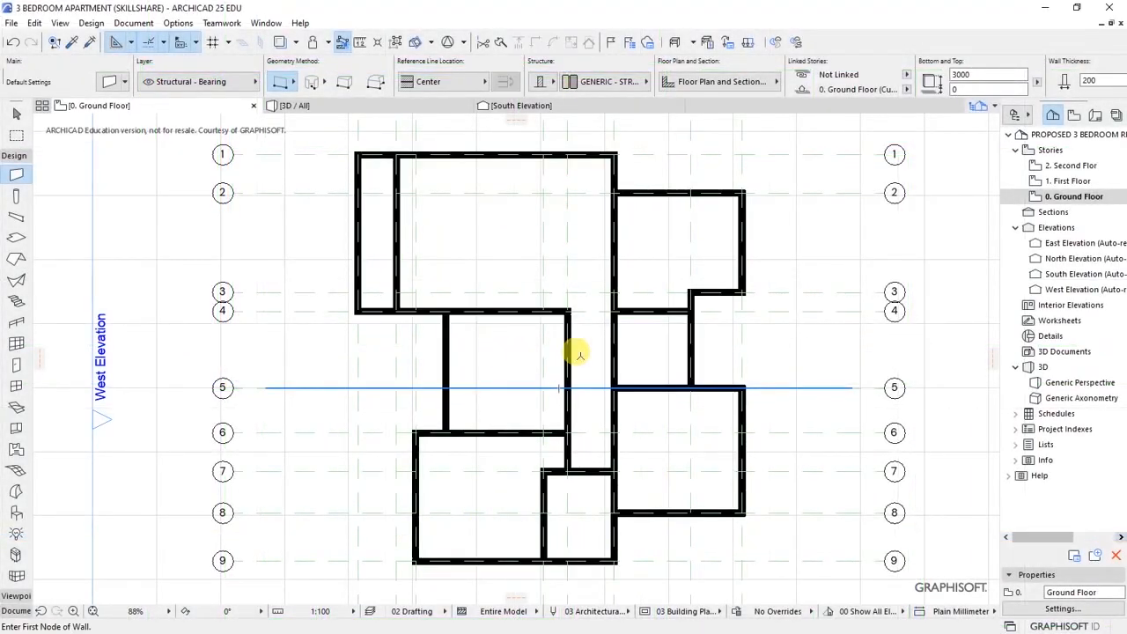
scroll(715, 342, "up", 10)
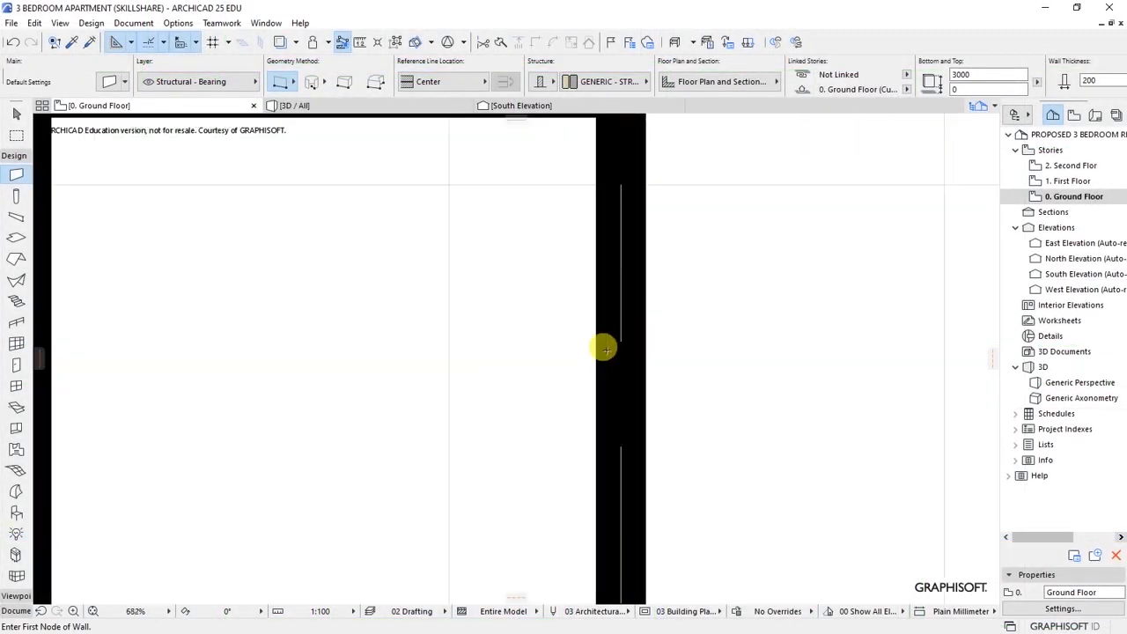
scroll(606, 349, "up", 8)
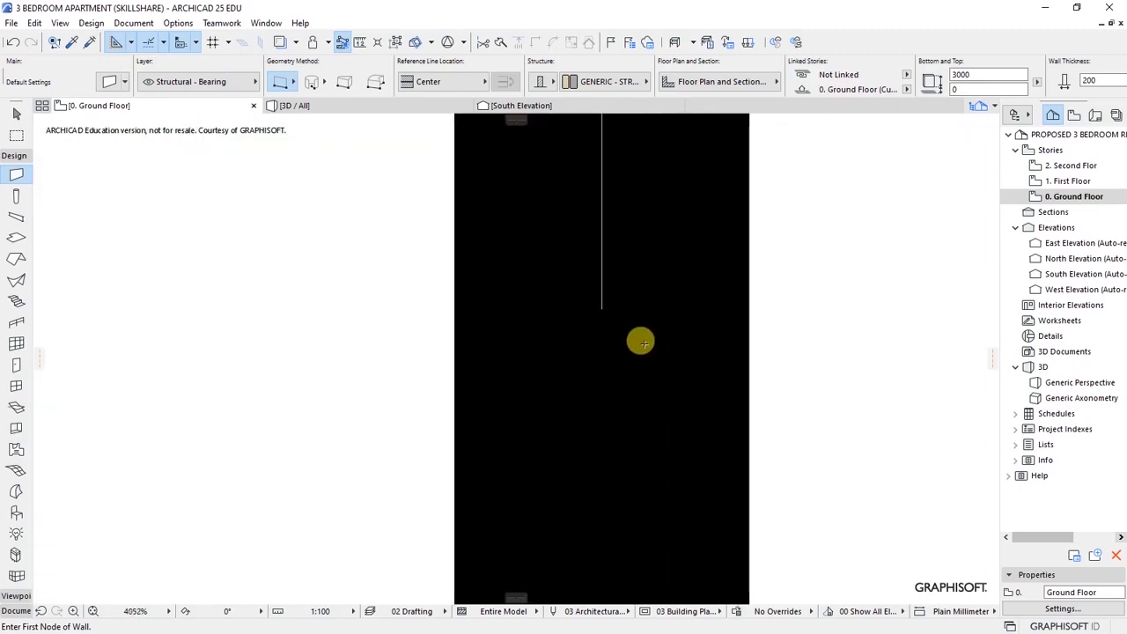
scroll(576, 313, "down", 18)
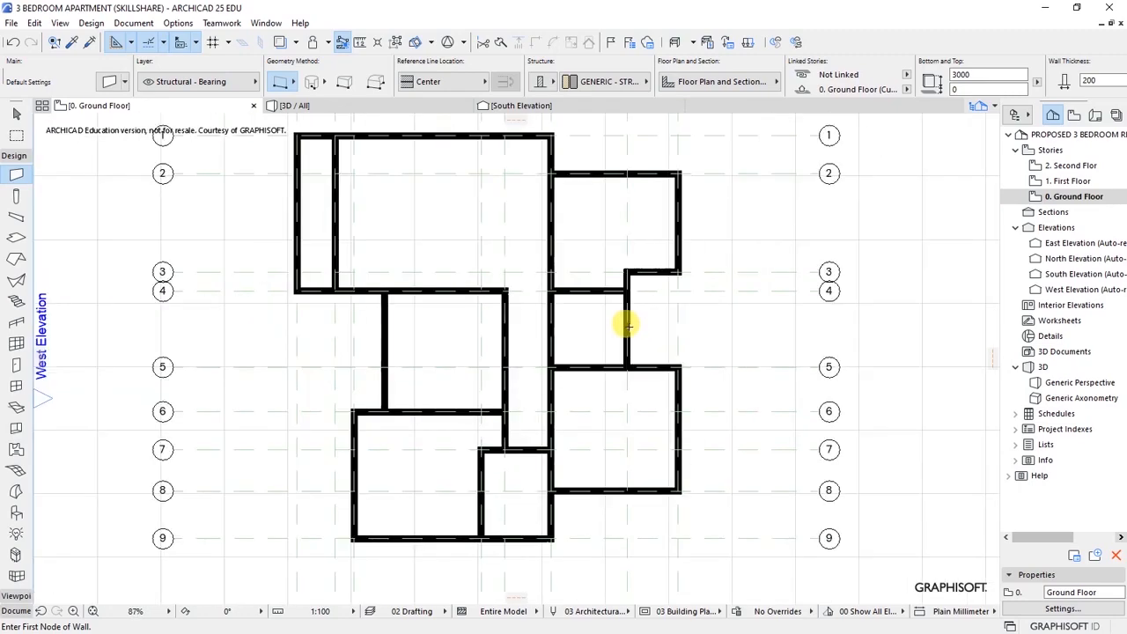
scroll(628, 325, "down", 3)
scroll(511, 267, "up", 3)
scroll(512, 268, "down", 3)
scroll(520, 269, "up", 2)
scroll(521, 249, "up", 3)
scroll(532, 273, "down", 2)
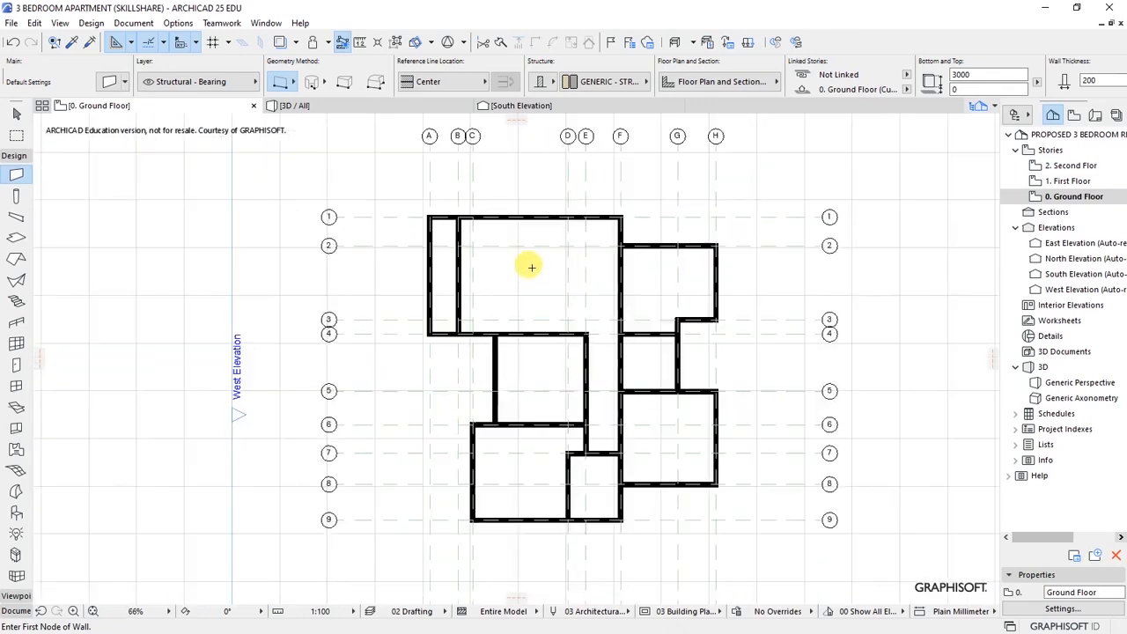
scroll(532, 267, "down", 1)
scroll(490, 442, "up", 5)
scroll(498, 384, "down", 4)
scroll(514, 322, "up", 3)
scroll(514, 362, "down", 2)
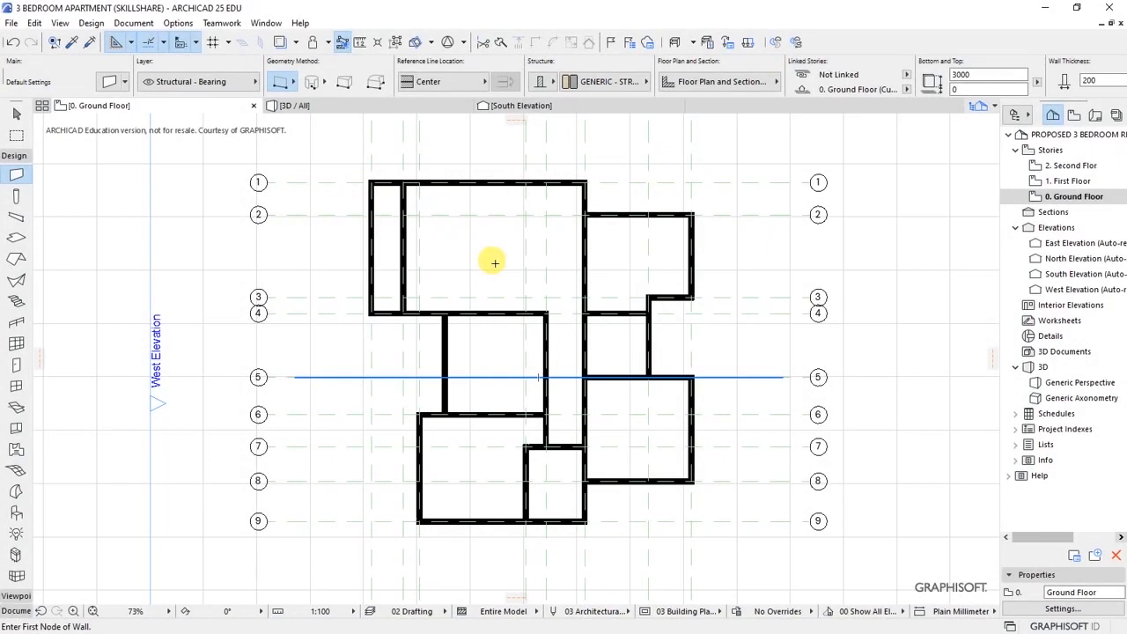
scroll(494, 262, "up", 1)
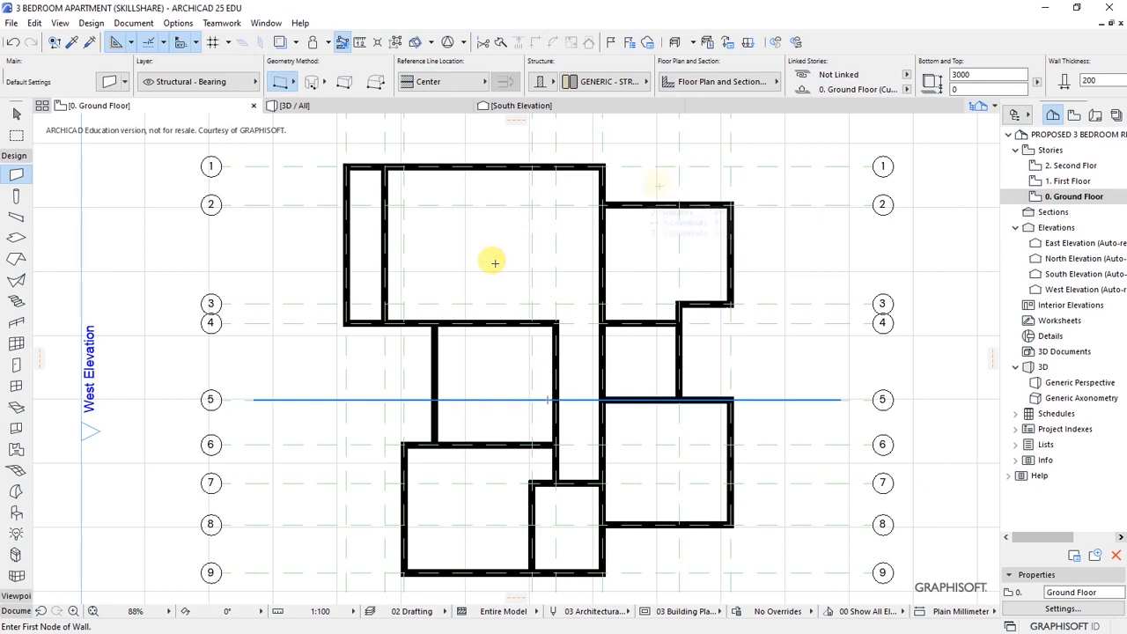
scroll(673, 156, "up", 3)
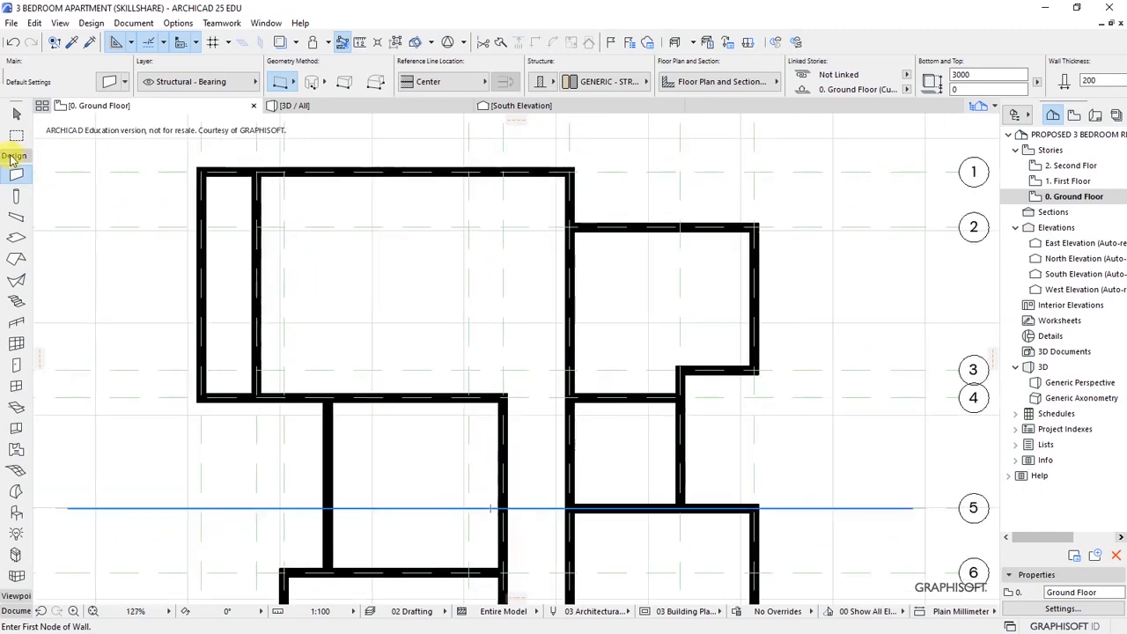
- Switch to the Line tool in the Toolbox
left_click(13, 156)
left_click(16, 185)
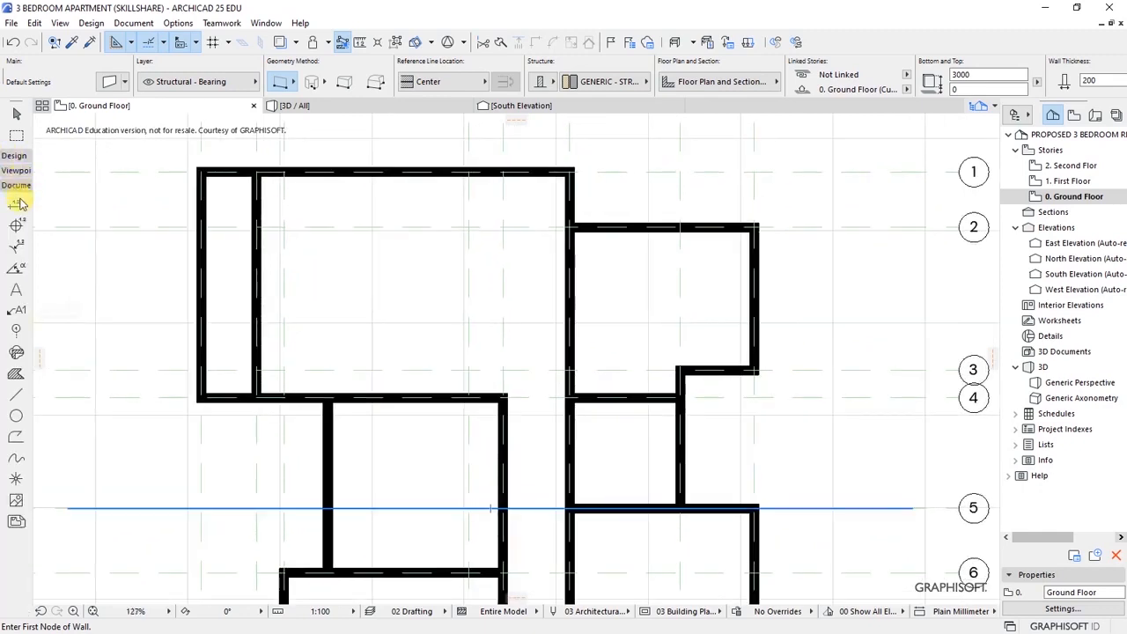
left_click(16, 394)
- Zoom around the plan, then bring up Document > Documenting Tools
scroll(533, 182, "up", 1)
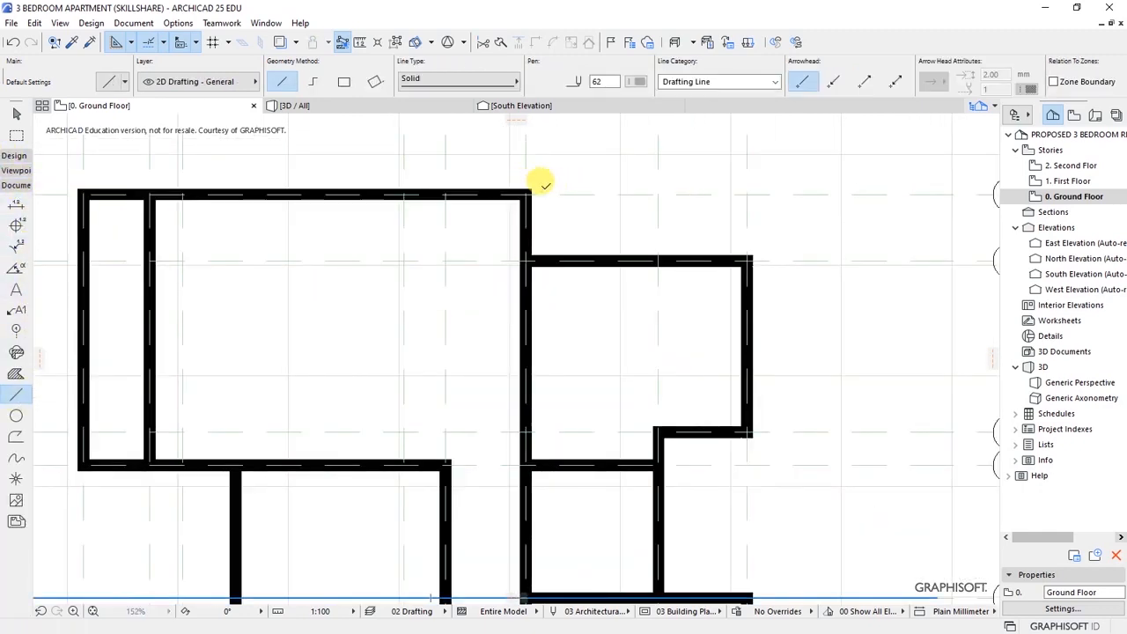
scroll(687, 176, "up", 2)
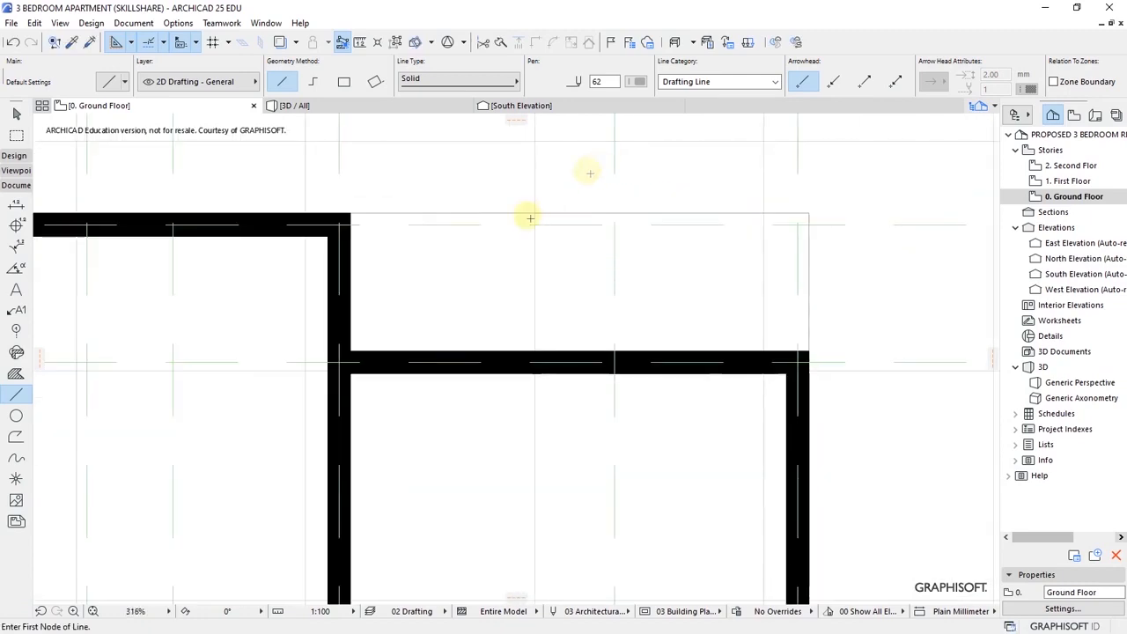
scroll(586, 227, "down", 5)
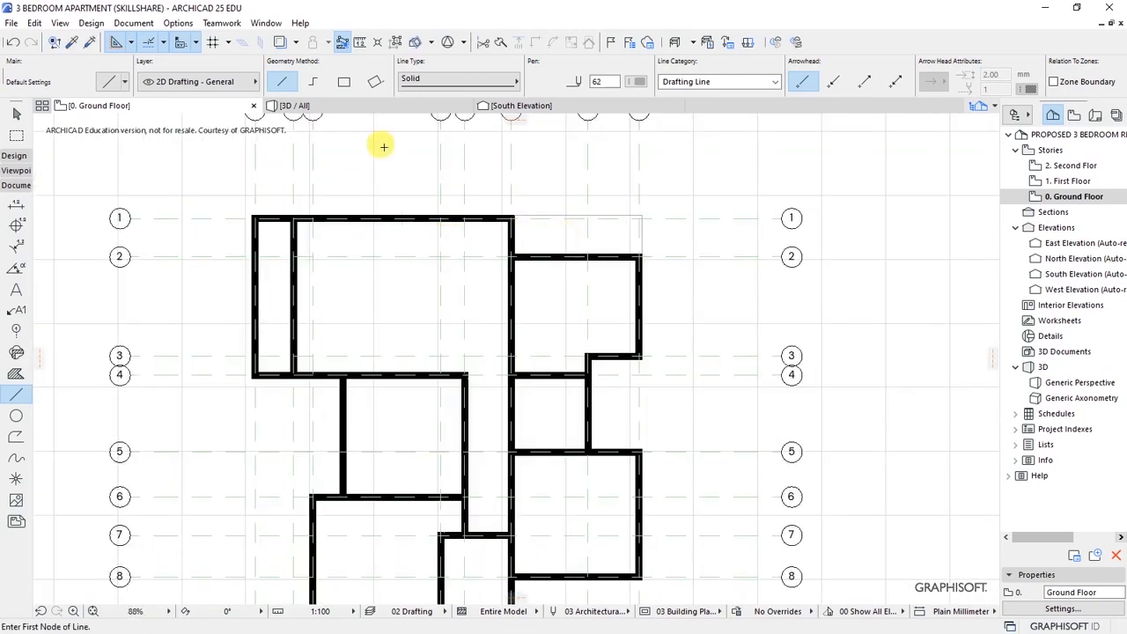
scroll(528, 161, "down", 1)
scroll(350, 345, "up", 1)
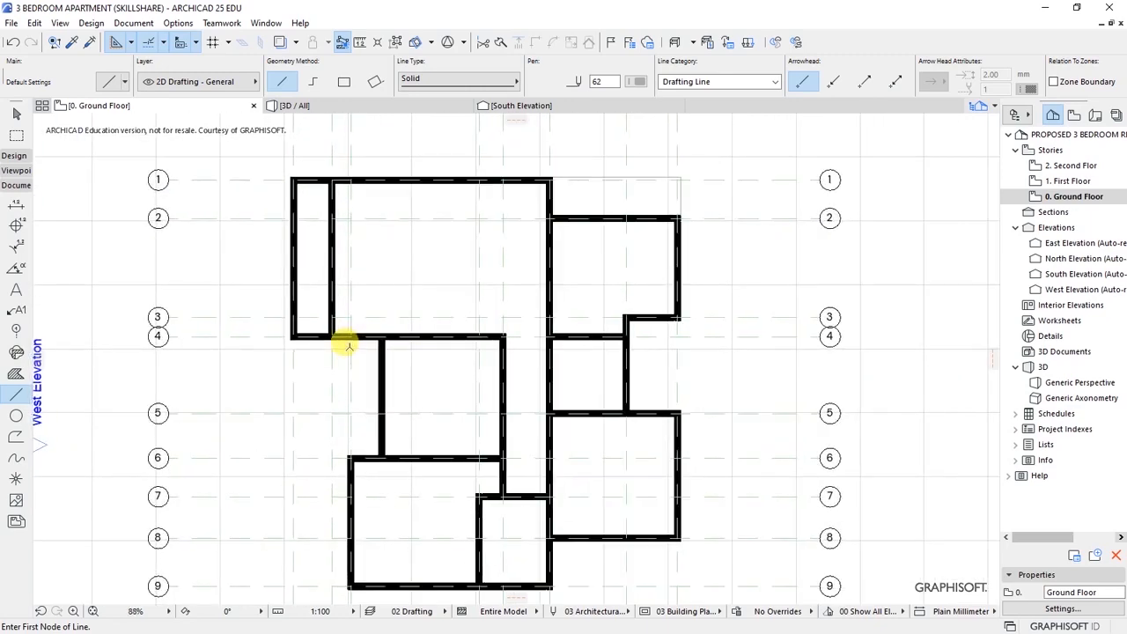
scroll(471, 293, "down", 1)
scroll(397, 280, "up", 1)
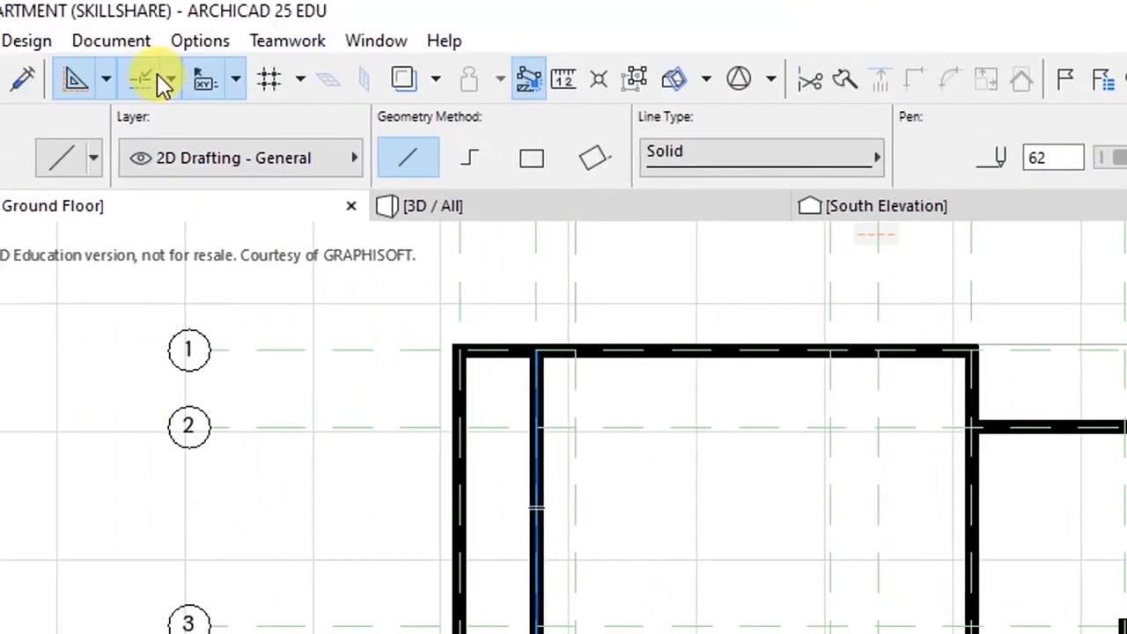
left_click(137, 22)
mouse_move(231, 84)
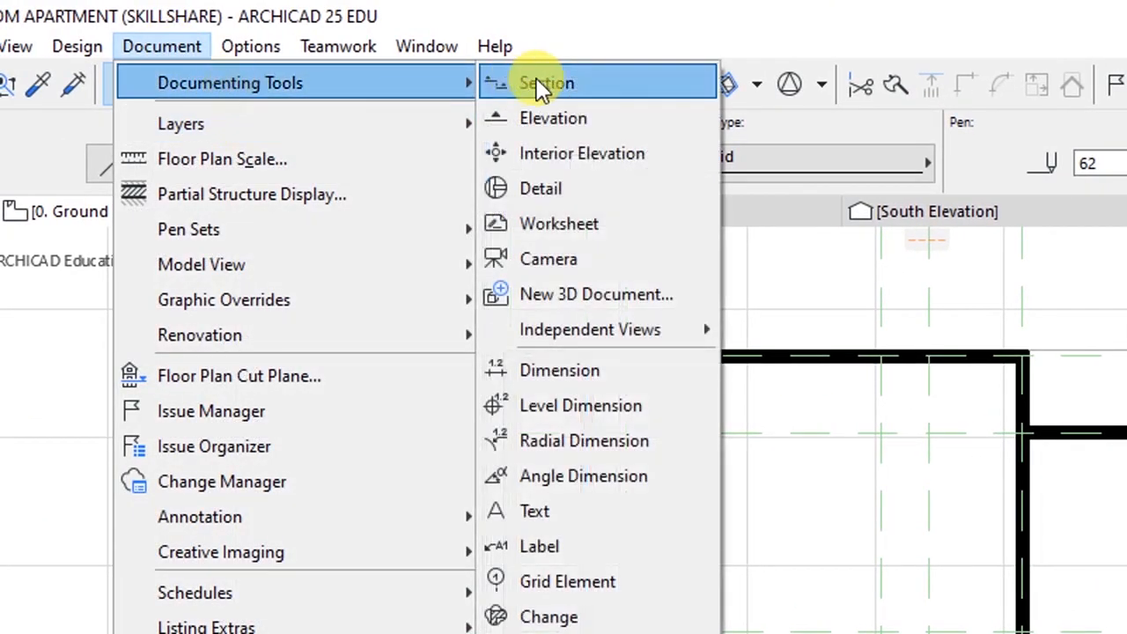
- Pick the Text tool and set its defaults to DM Sans, 2.00 mm high
left_click(549, 515)
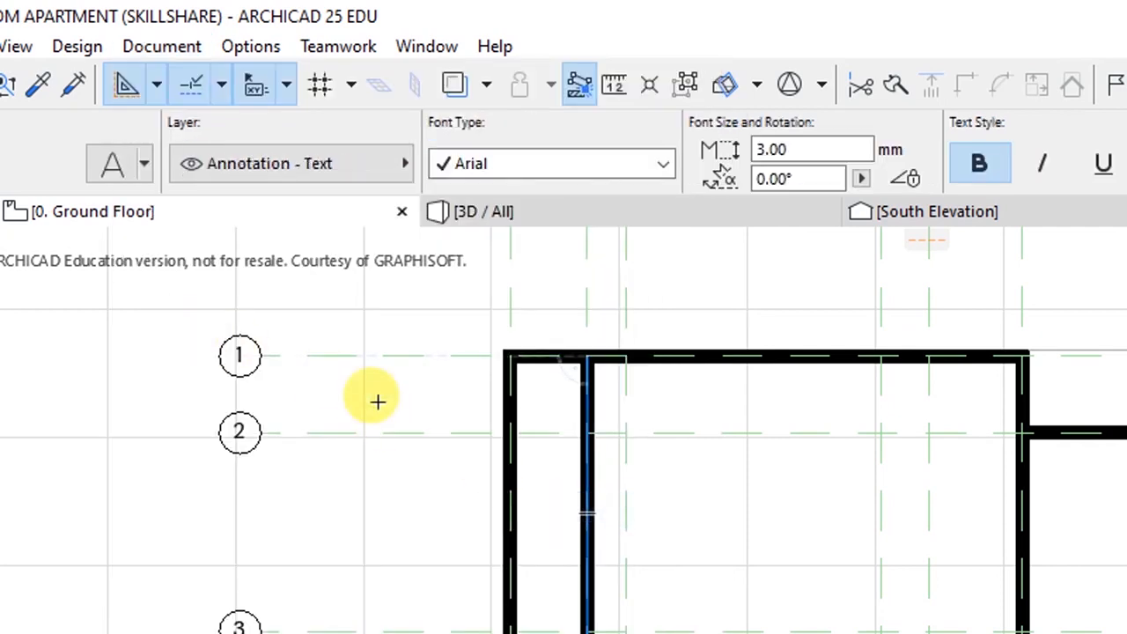
key("ctrl+t")
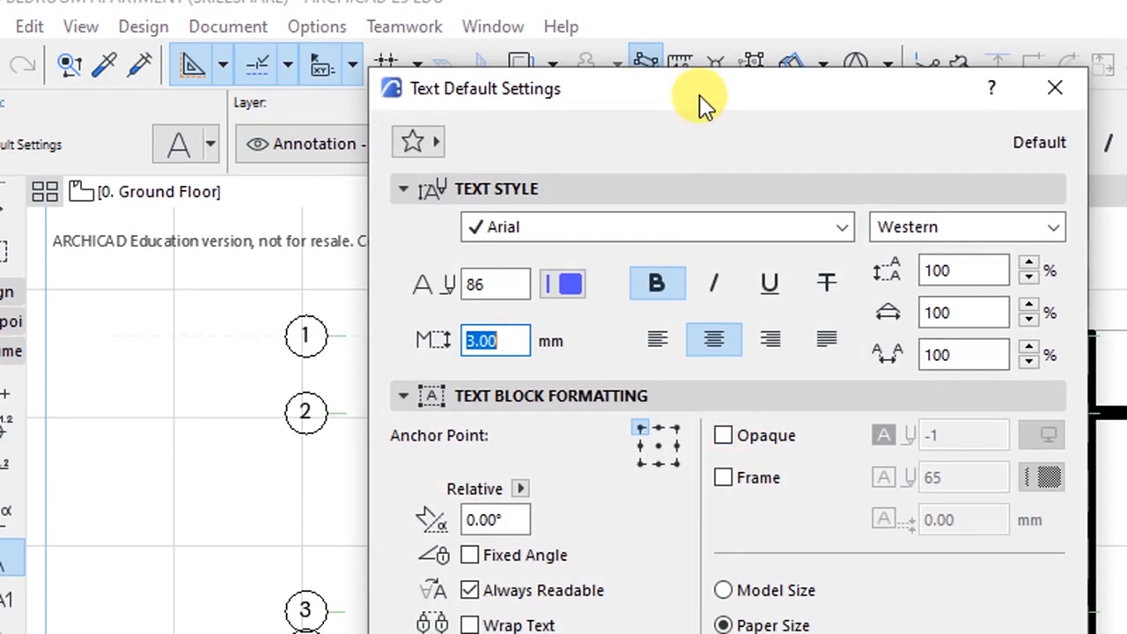
left_click_drag(699, 106, 955, 121)
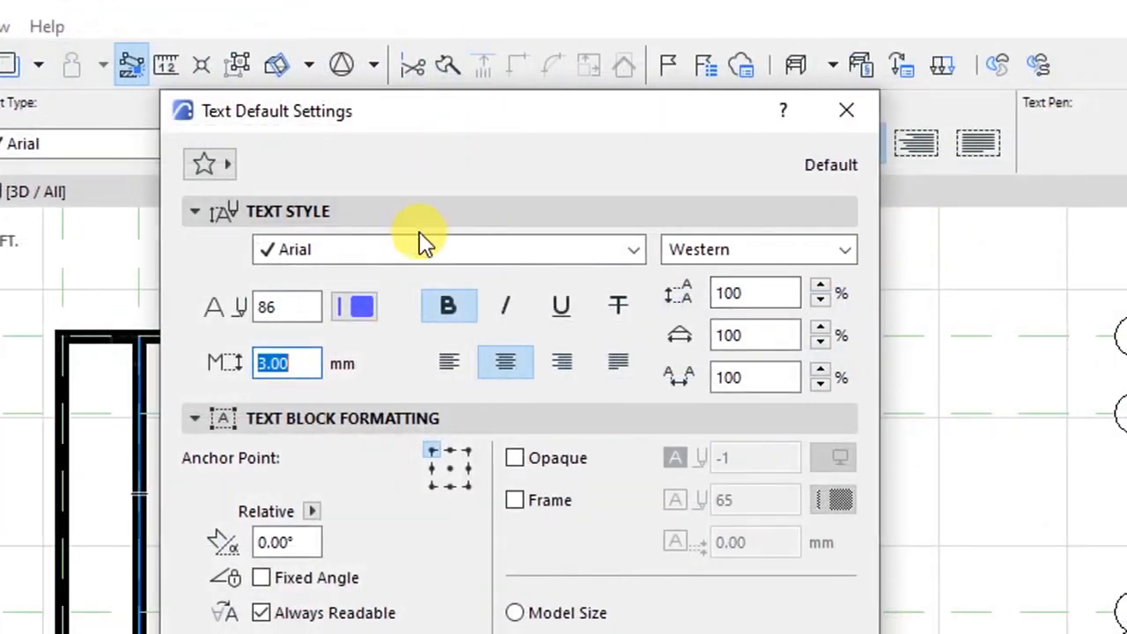
left_click(380, 257)
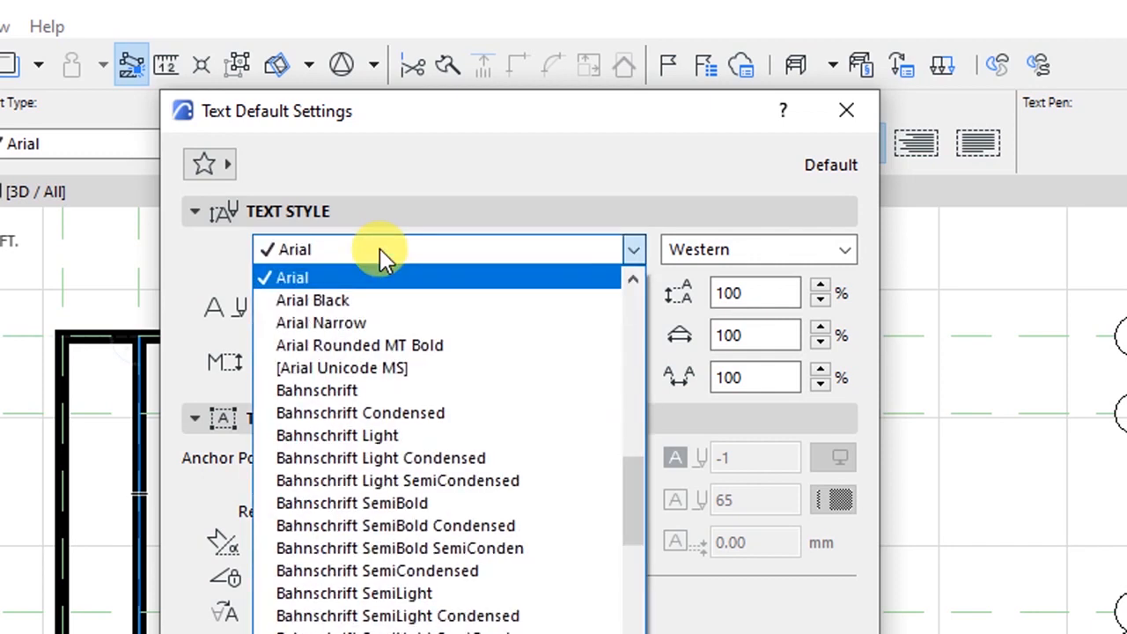
key("d")
left_click(345, 282)
left_click_drag(304, 362, 203, 359)
type("2.40")
left_click_drag(287, 364, 264, 364)
type("2")
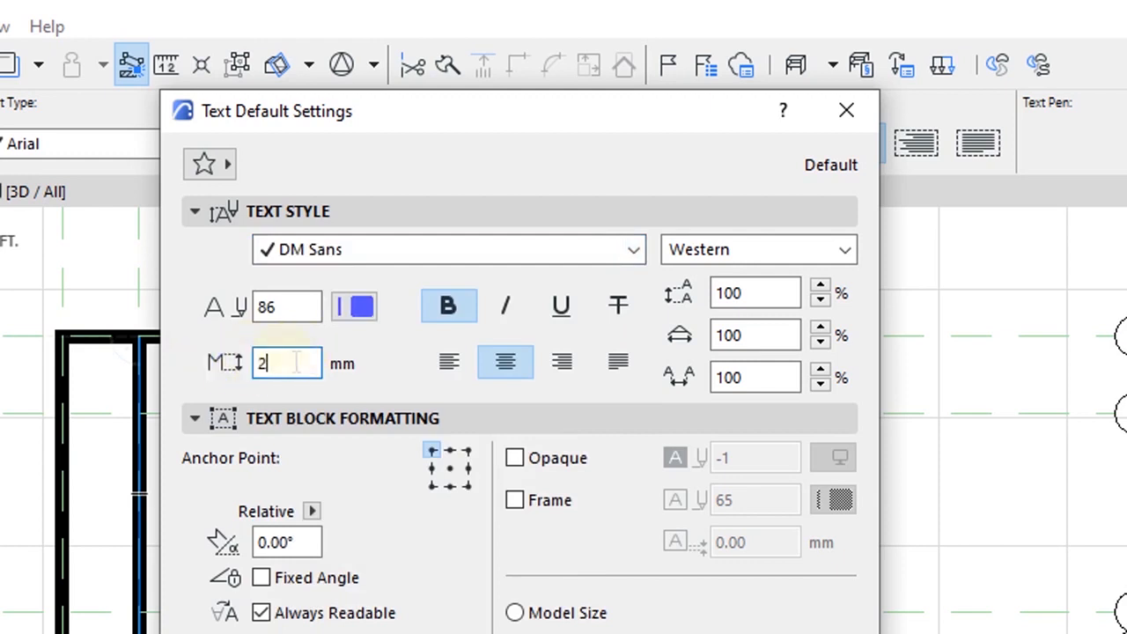
left_click(357, 366)
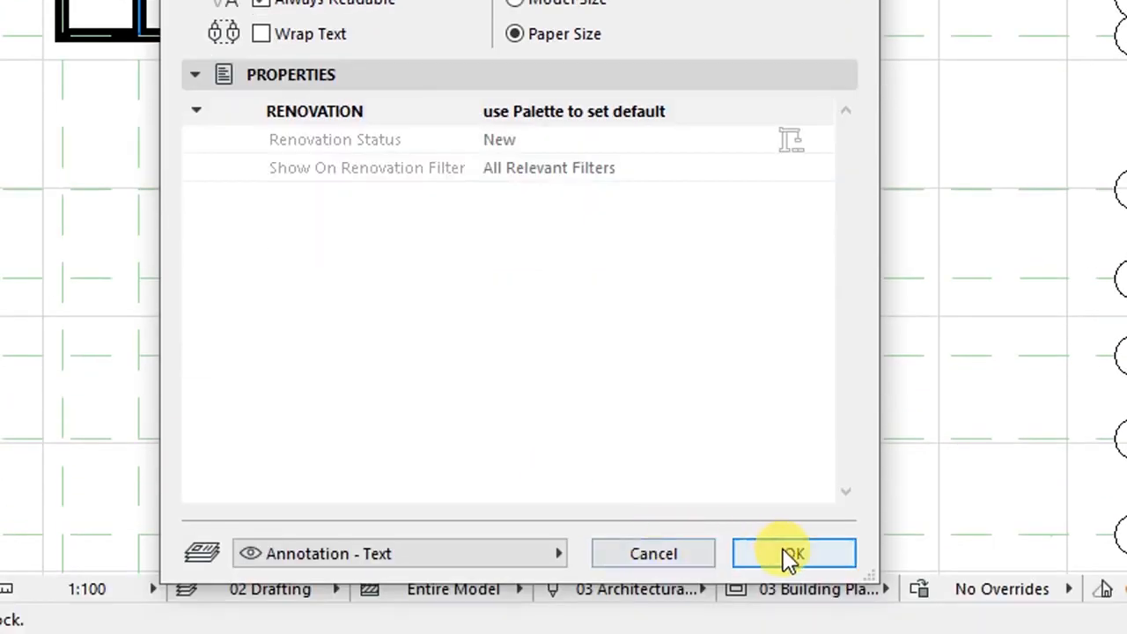
left_click(791, 554)
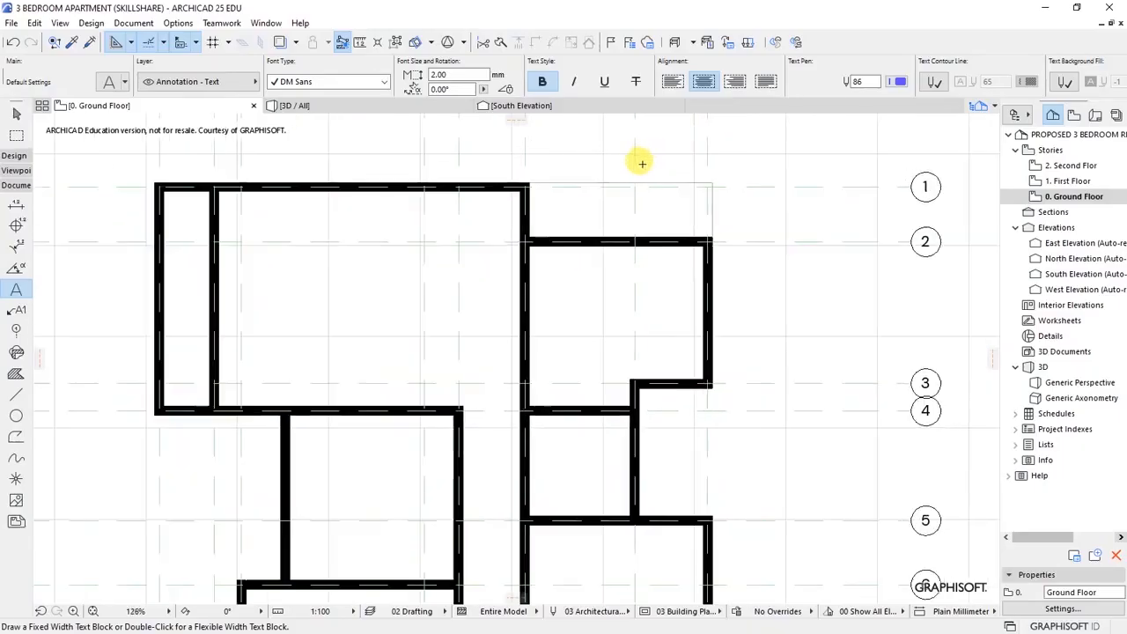
- Add the ENTRY label and nudge it slightly up-left
scroll(739, 2, "up", 3)
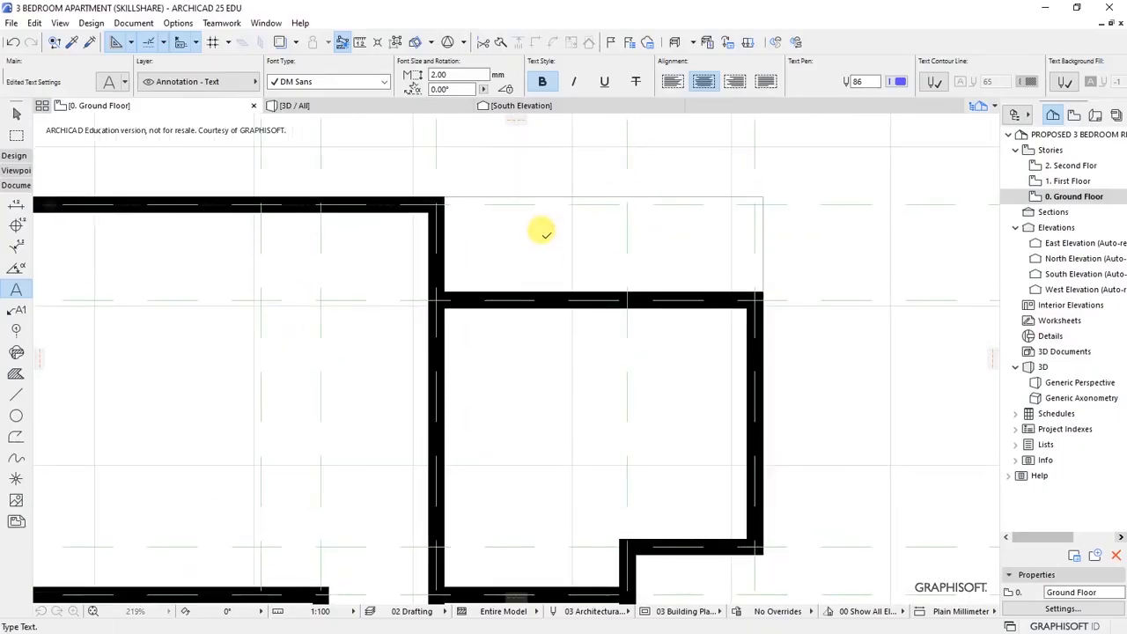
left_click(542, 232)
type("ENTRY")
left_click(666, 241)
left_click(586, 259, "shift")
key("ctrl+d")
left_click(584, 257)
left_click(576, 249)
scroll(568, 245, "down", 5)
key("Escape")
- Label the large left room LOUNGE and DINING, and start the VER. label
scroll(620, 214, "up", 3)
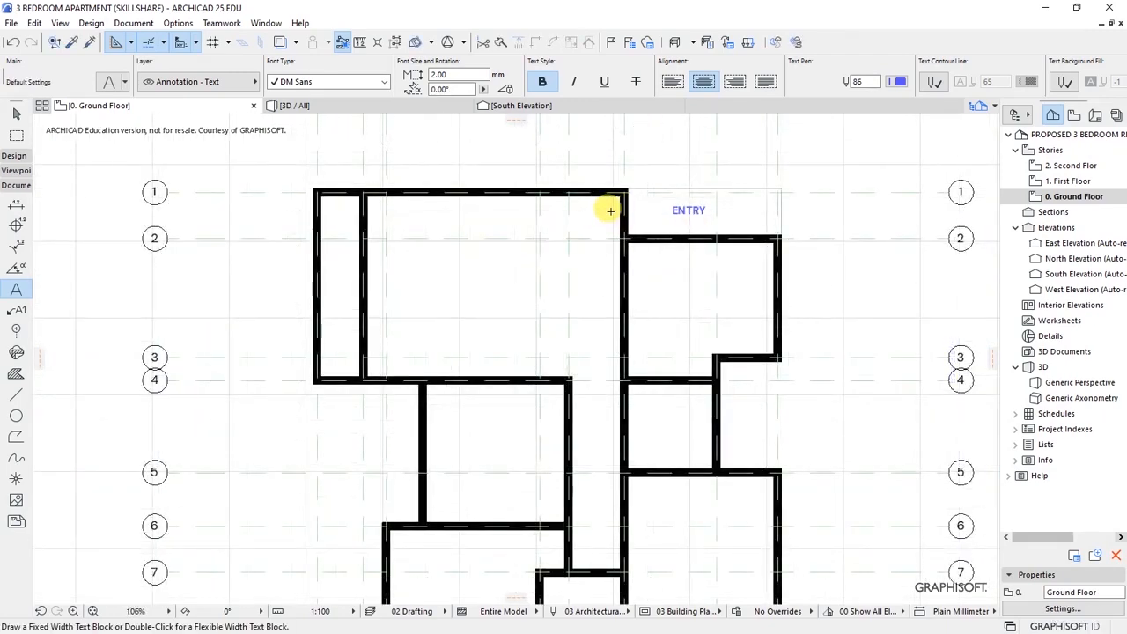
scroll(475, 229, "up", 3)
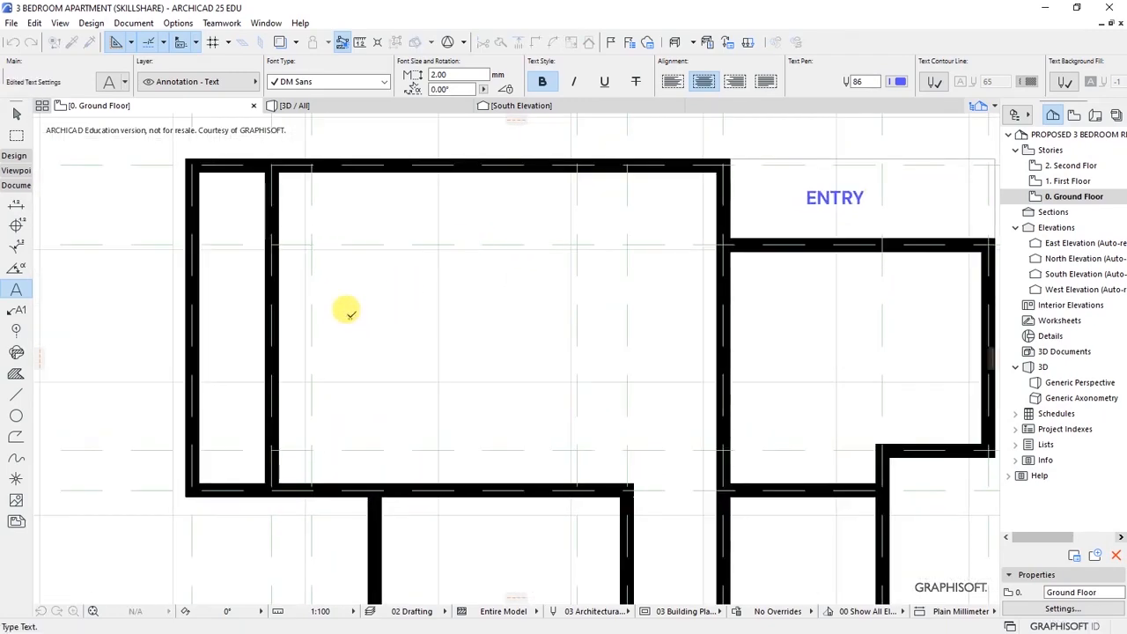
left_click(349, 316)
type("LOUNGE")
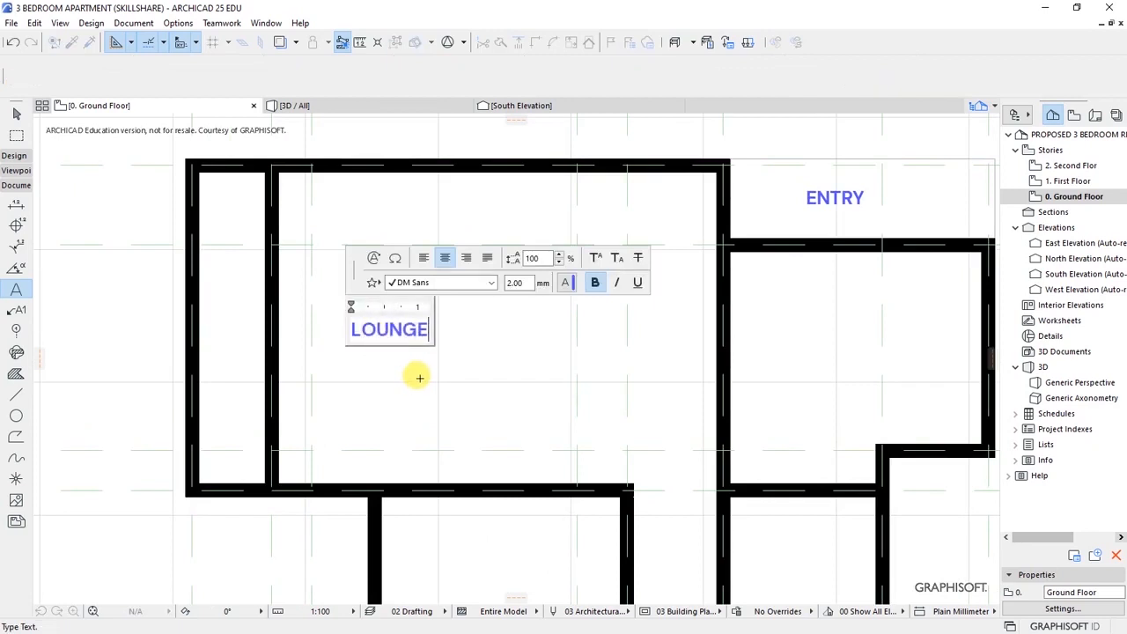
left_click(419, 377)
scroll(458, 352, "down", 5)
scroll(435, 339, "up", 4)
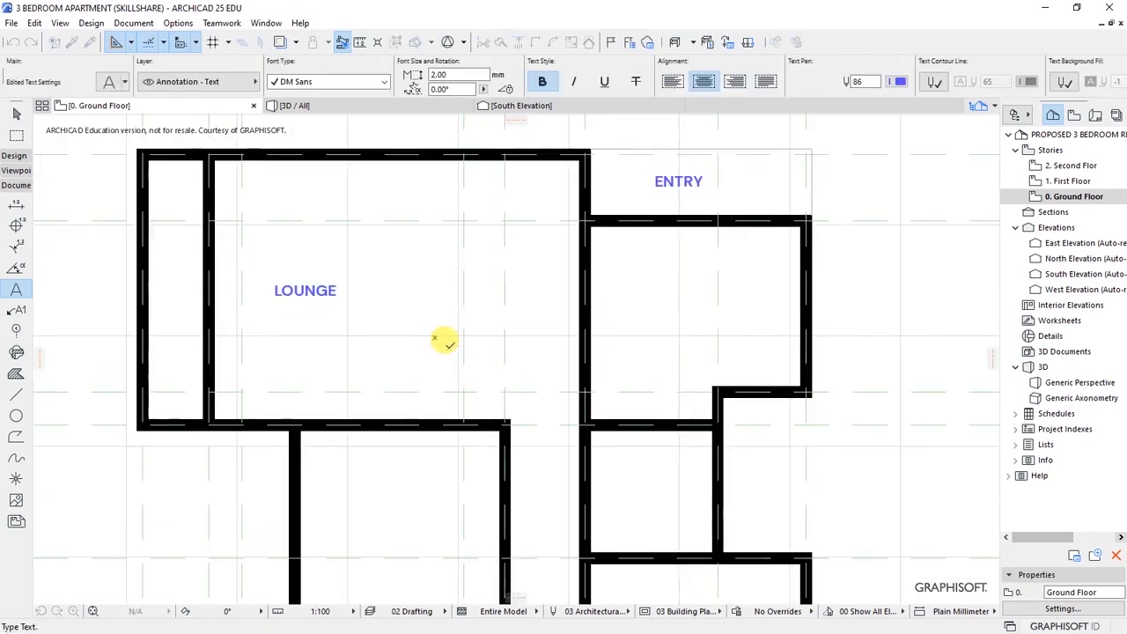
left_click(434, 337)
type("DINING")
left_click(161, 288)
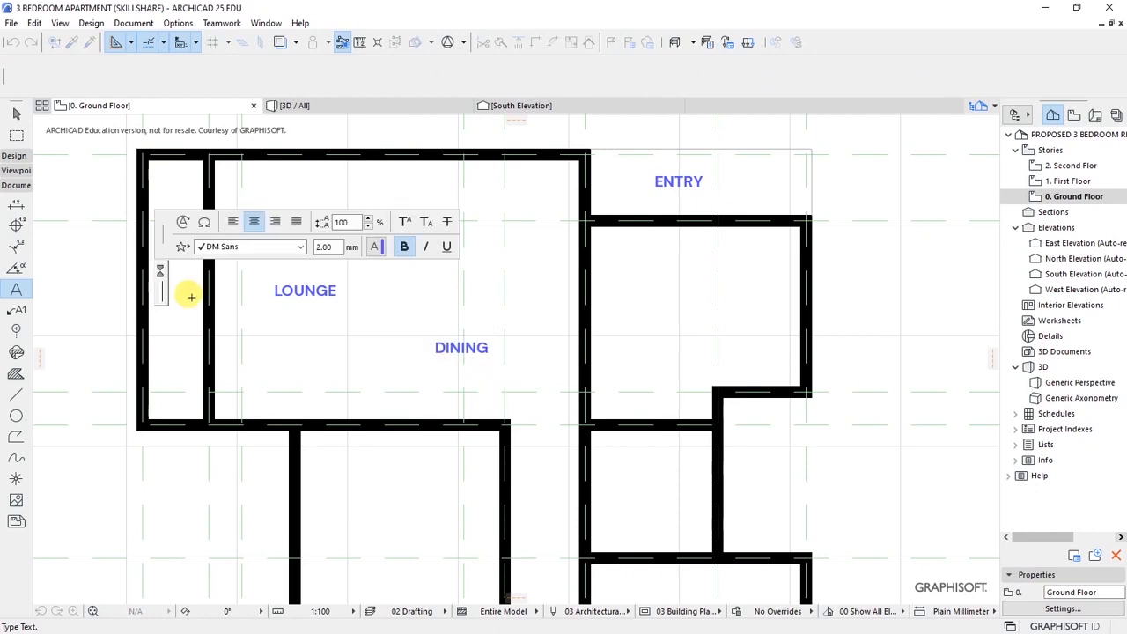
type("VER.")
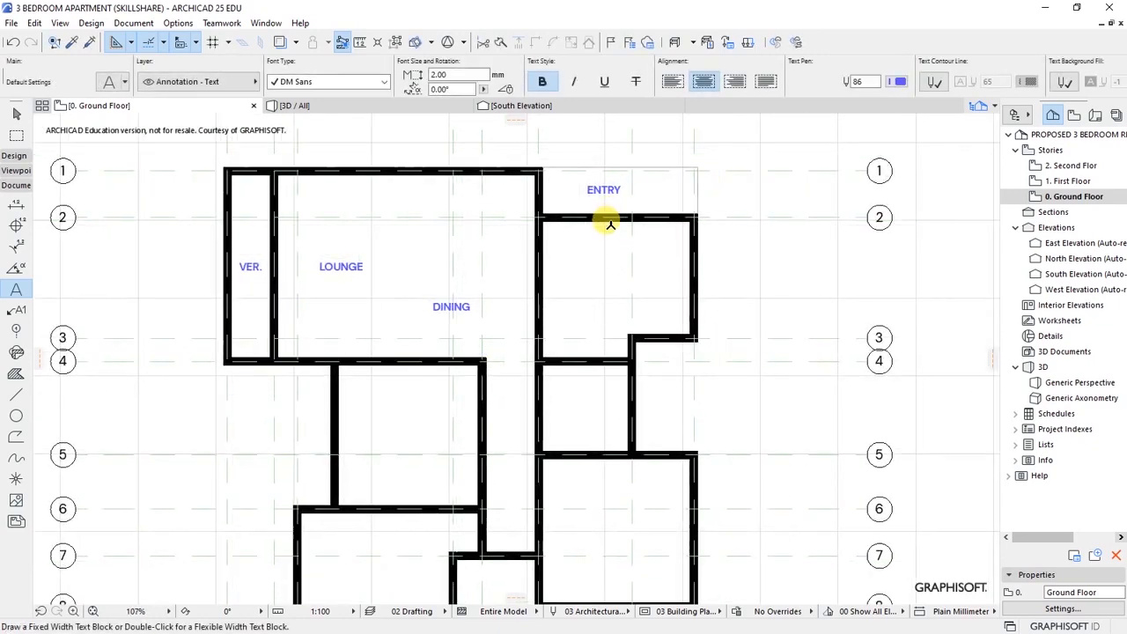
- Add KITCHEN and BATH labels in the rooms below ENTRY
scroll(607, 219, "up", 1)
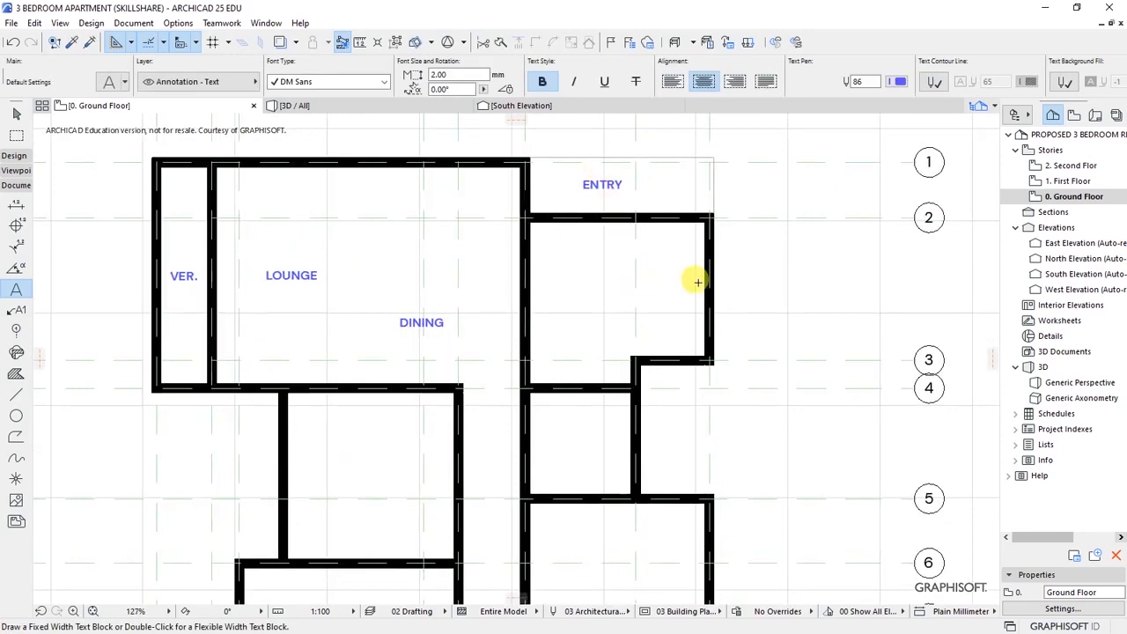
scroll(696, 282, "up", 1)
left_click(577, 285)
type("KITCHEN")
left_click(574, 349)
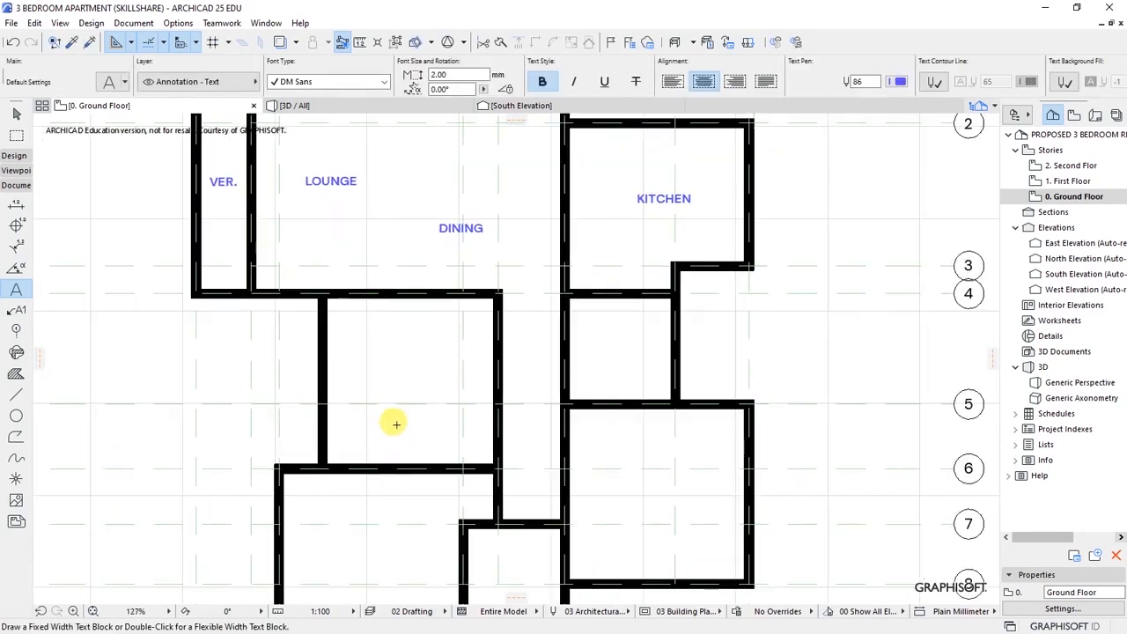
scroll(644, 292, "down", 2)
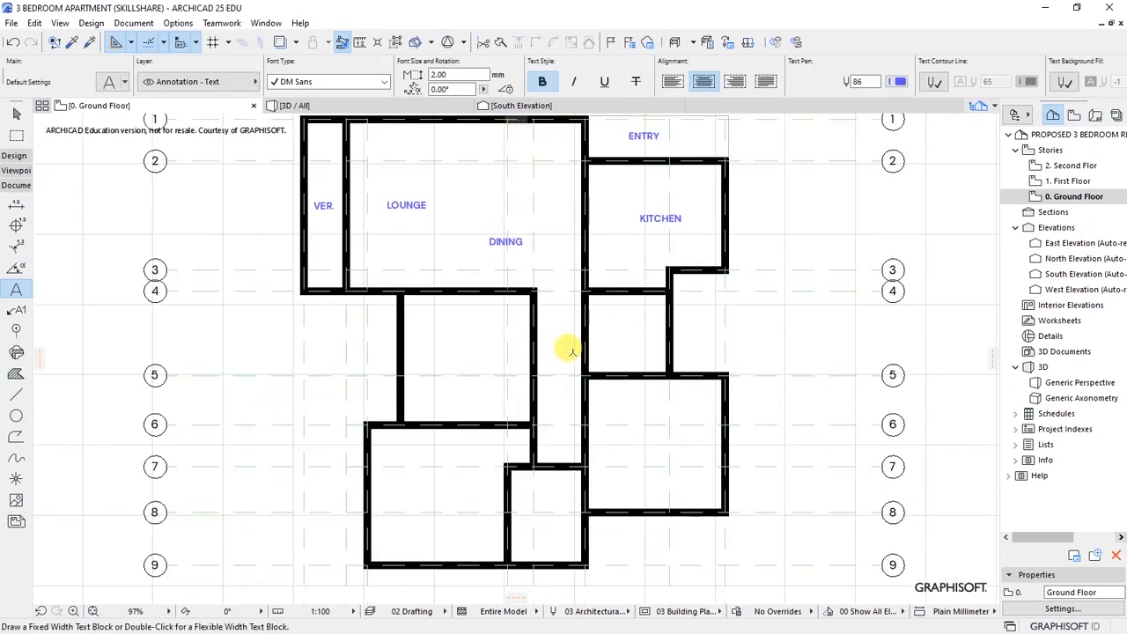
scroll(574, 351, "up", 3)
double_click(639, 316)
type("BATH")
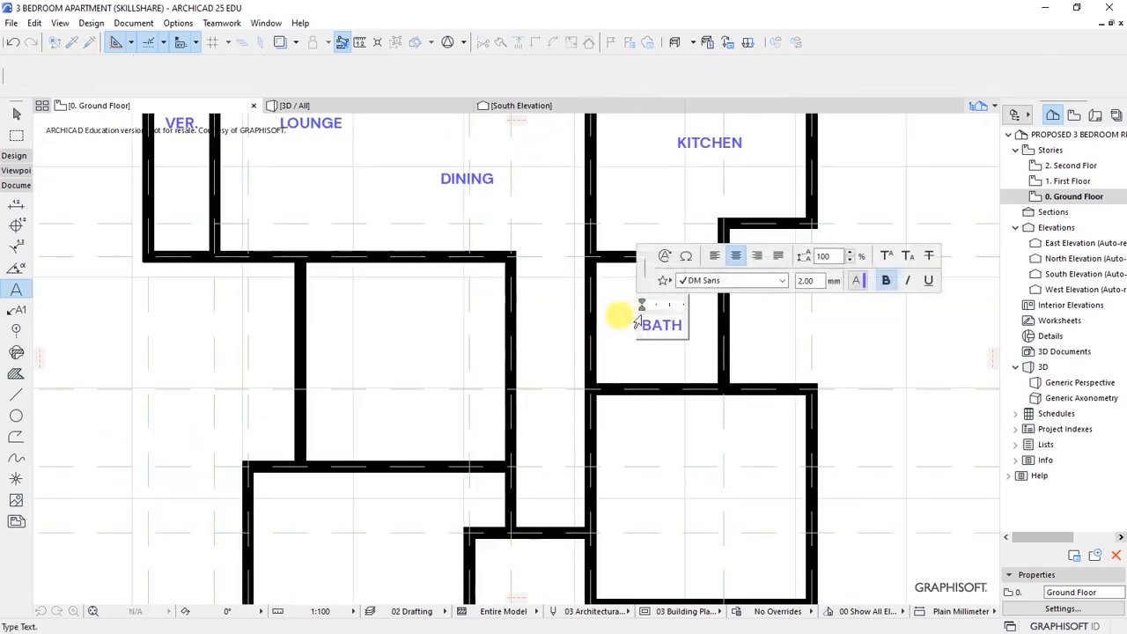
left_click(661, 355)
- Add BEDROOM 01 in the middle room and BEDROOM 02 in the lower-right room
scroll(631, 304, "down", 3)
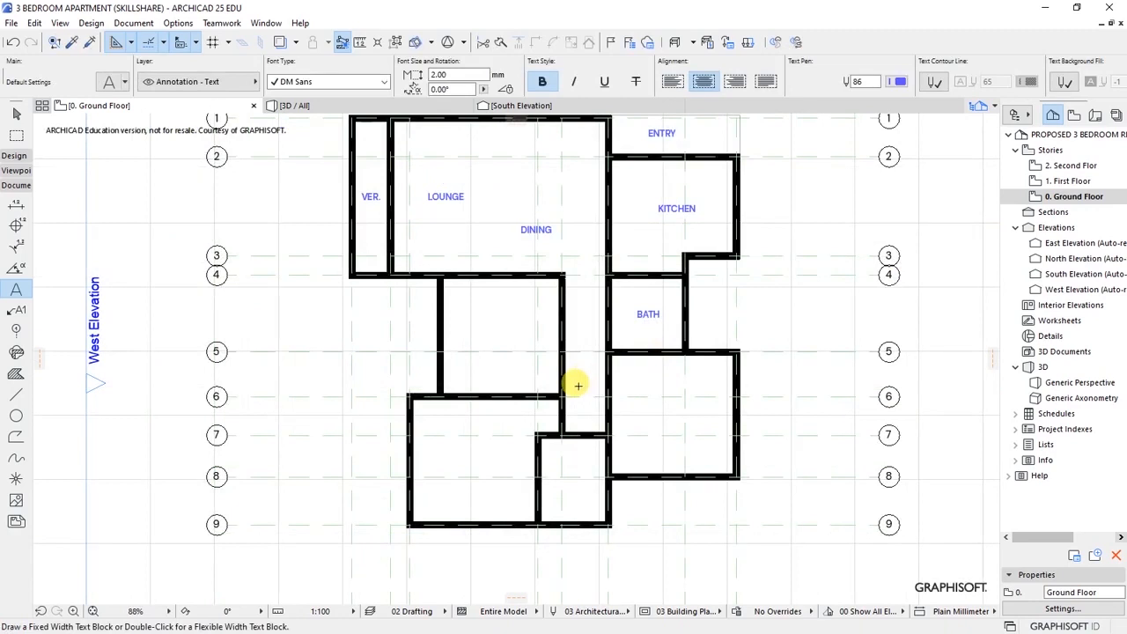
scroll(577, 384, "up", 2)
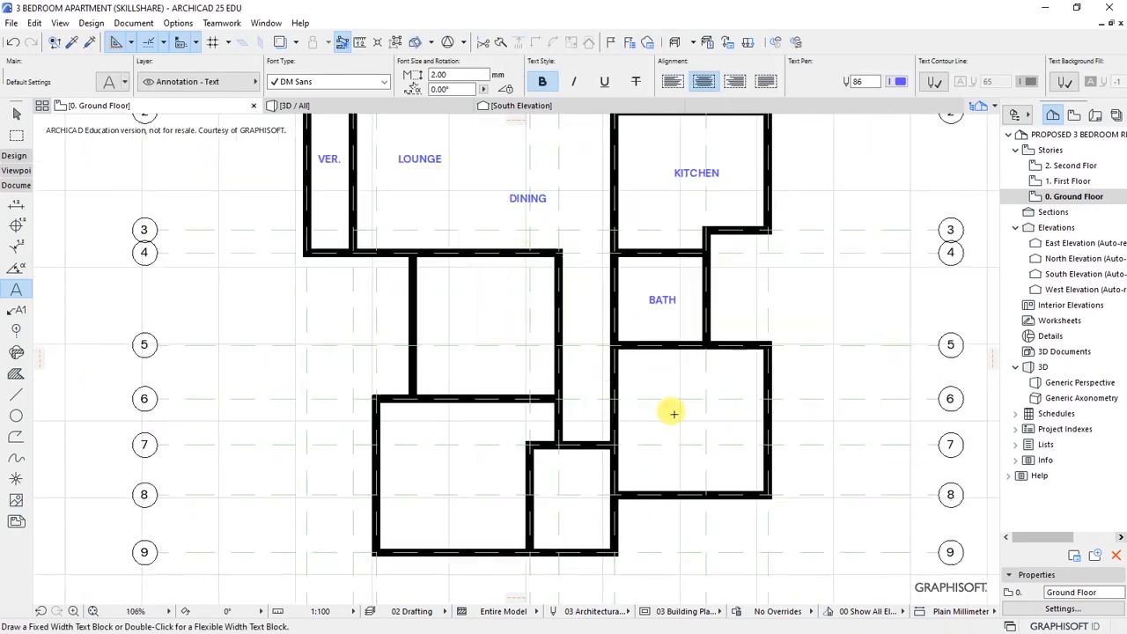
left_click(465, 319)
type("BEDROOM 01")
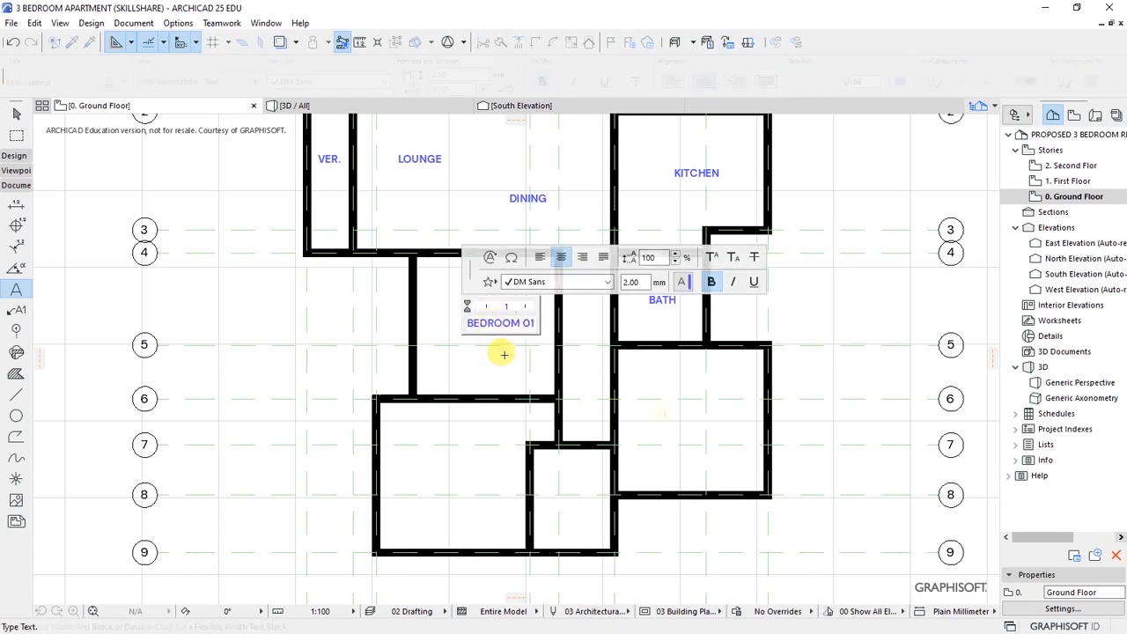
left_click(672, 416)
type("BED")
left_click(714, 464)
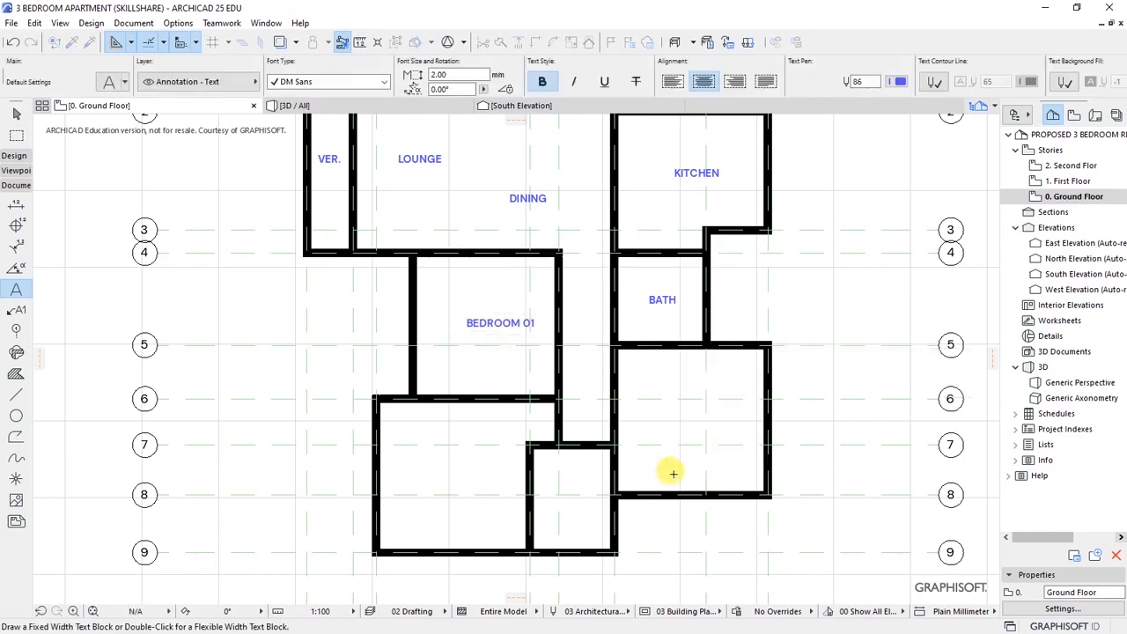
- Add a two-line MASTER BEDROOM label in the large lower-left room
scroll(533, 502, "up", 2)
scroll(530, 388, "down", 3)
scroll(524, 484, "up", 2)
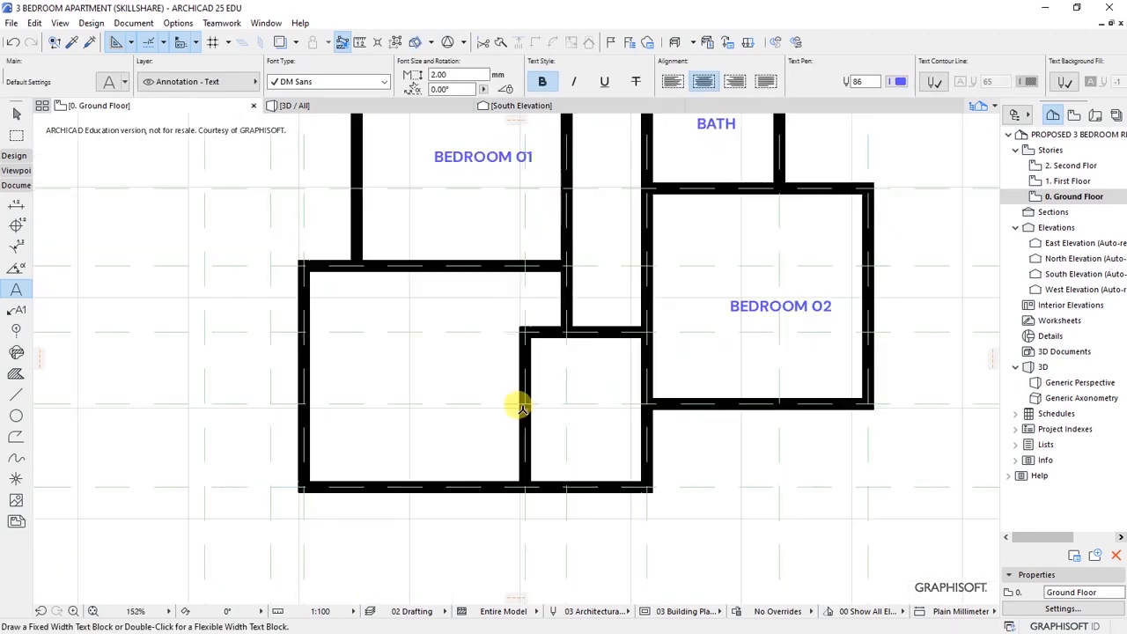
scroll(343, 367, "up", 2)
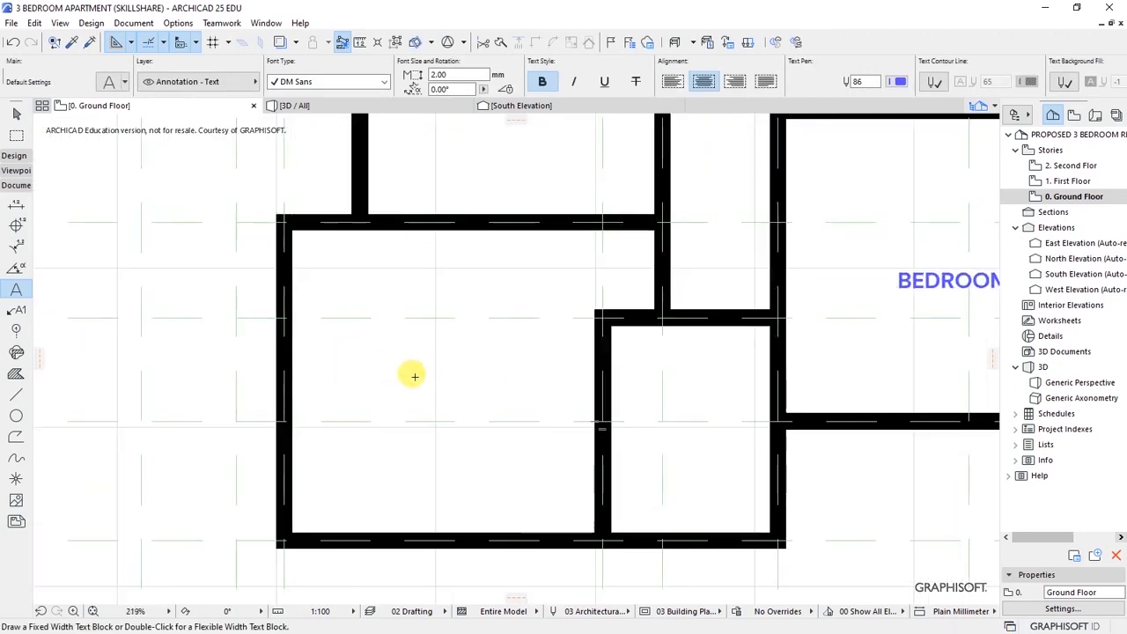
left_click(387, 368)
left_click(385, 370)
type("MASTER")
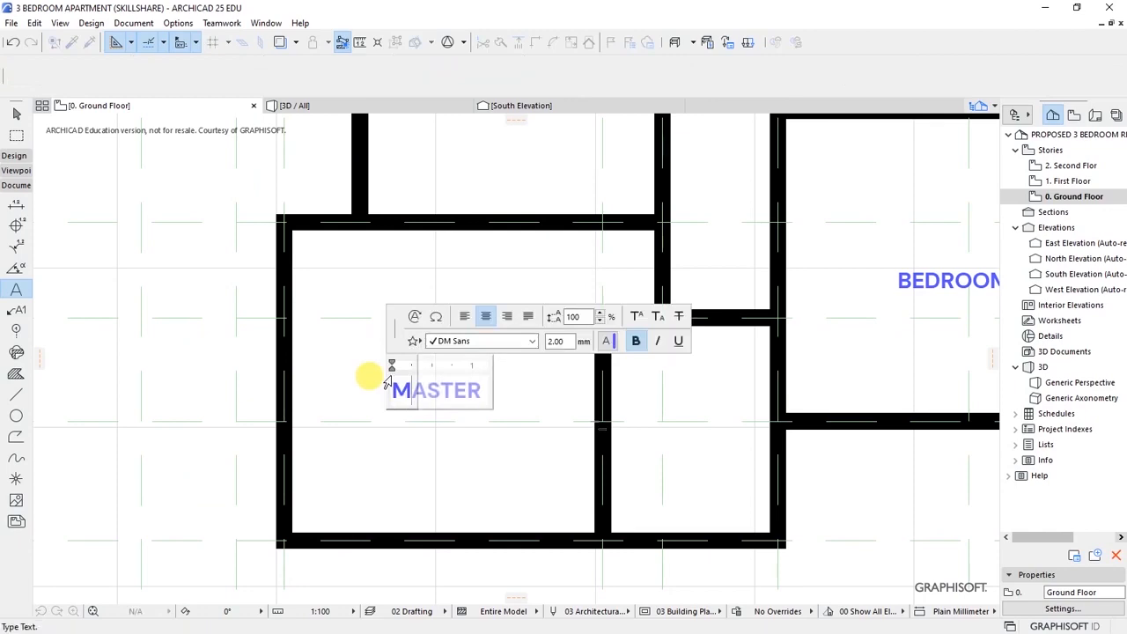
key("Return")
type("BEDROOM")
left_click(512, 457)
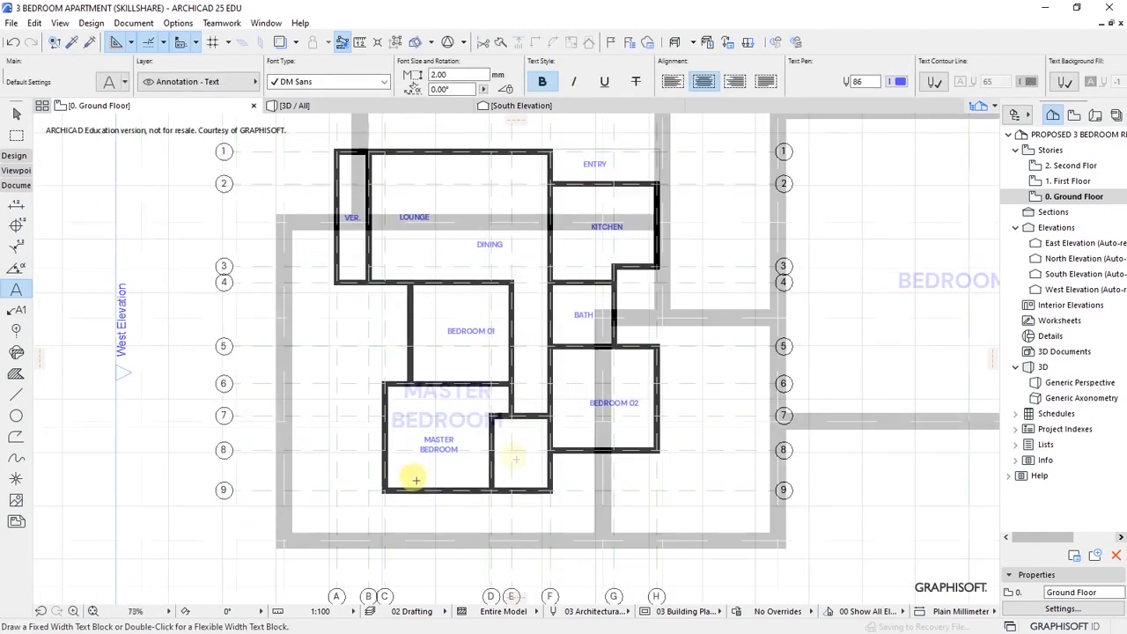
- Label the small room beside it BATH and recentre the plan for review
scroll(511, 451, "up", 4)
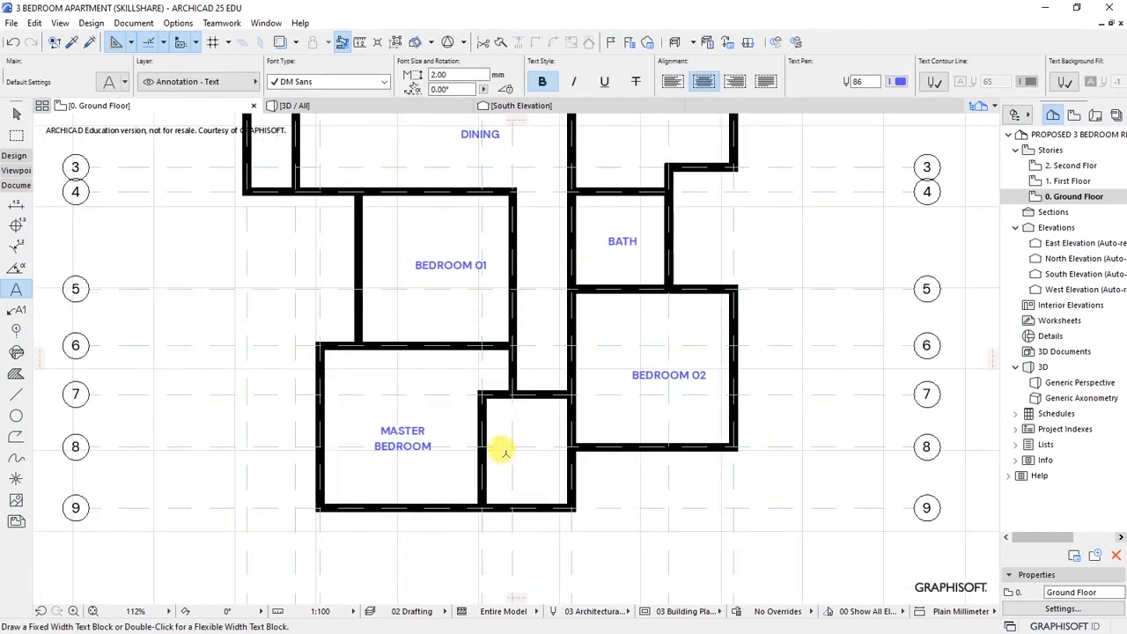
scroll(526, 461, "up", 1)
left_click(508, 438)
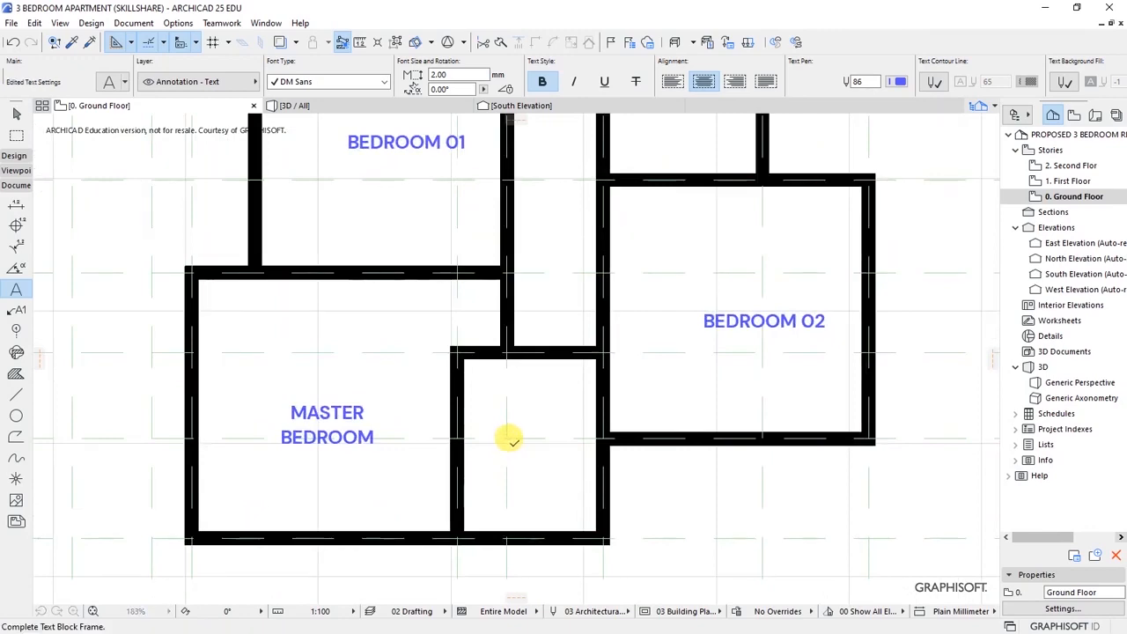
left_click(533, 457)
type("BATH")
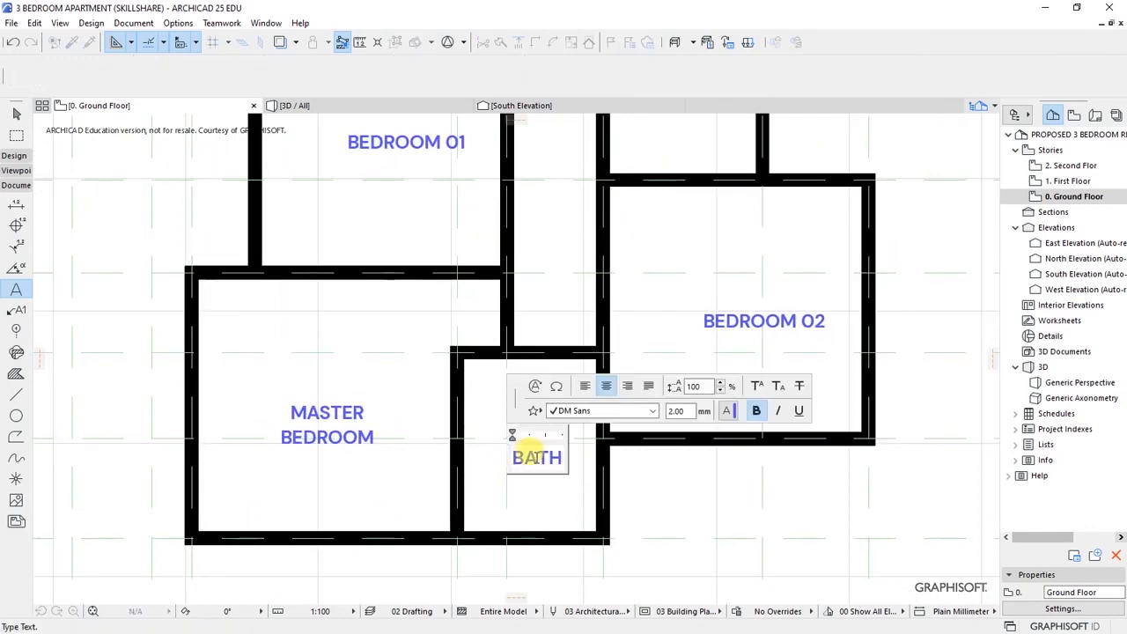
left_click(569, 498)
scroll(536, 496, "down", 6)
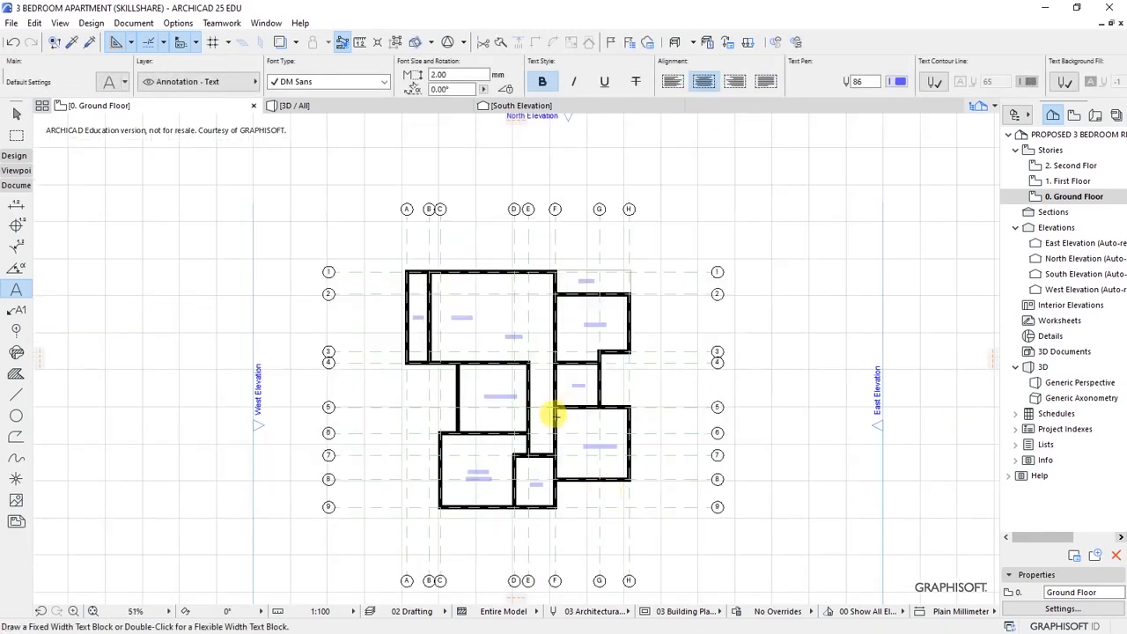
scroll(519, 415, "up", 3)
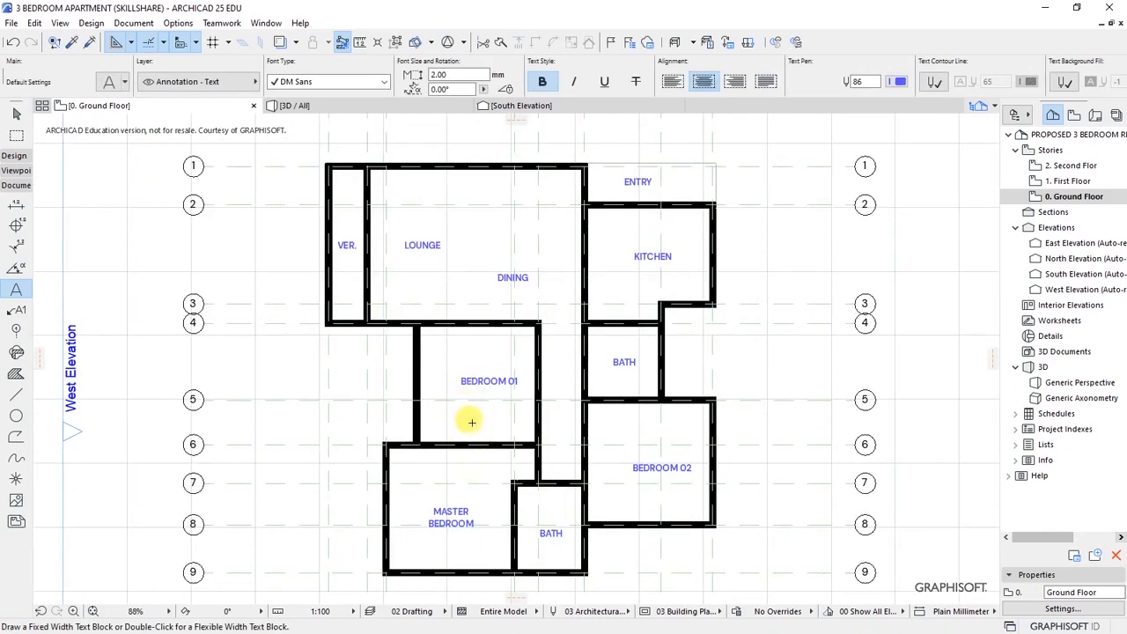
scroll(471, 423, "up", 1)
scroll(471, 422, "down", 1)
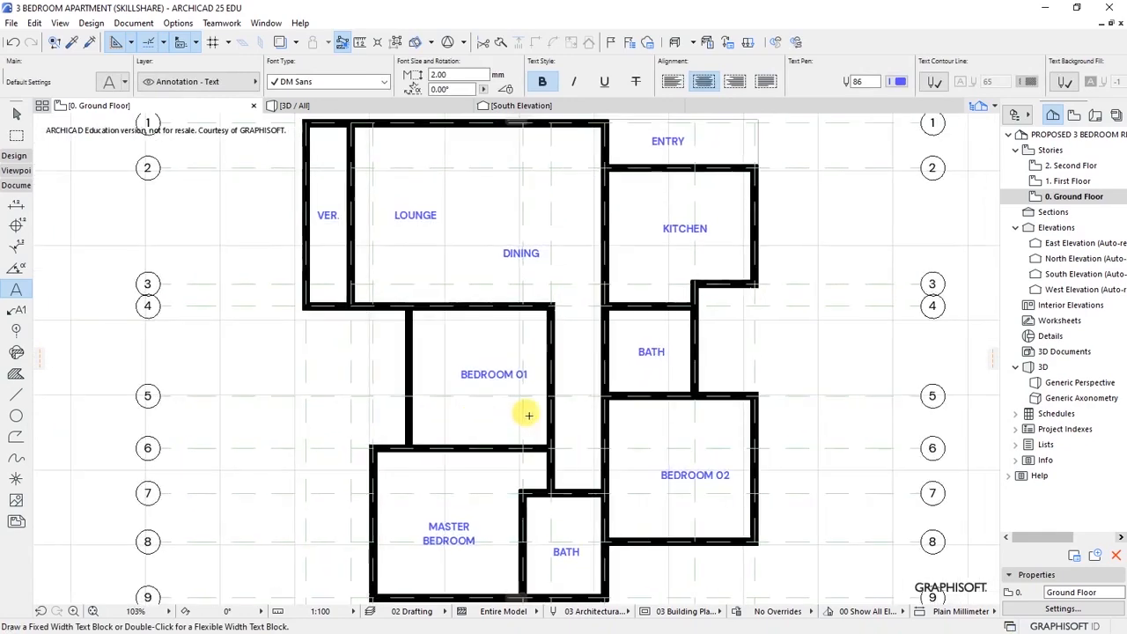
middle_click_drag(481, 417, 488, 410)
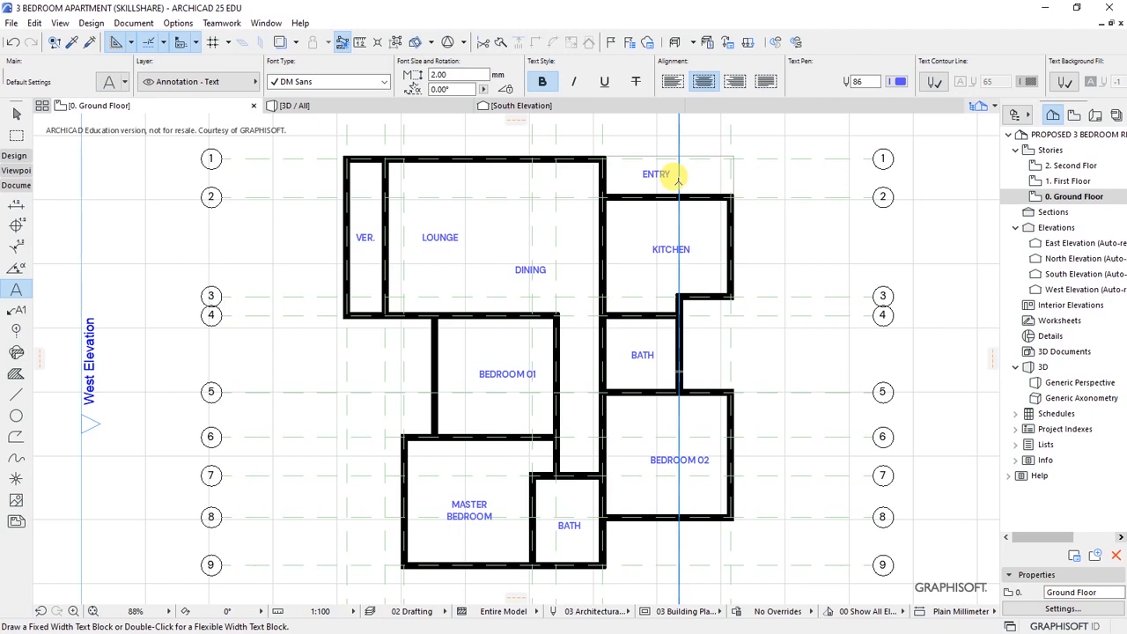
scroll(694, 149, "up", 2)
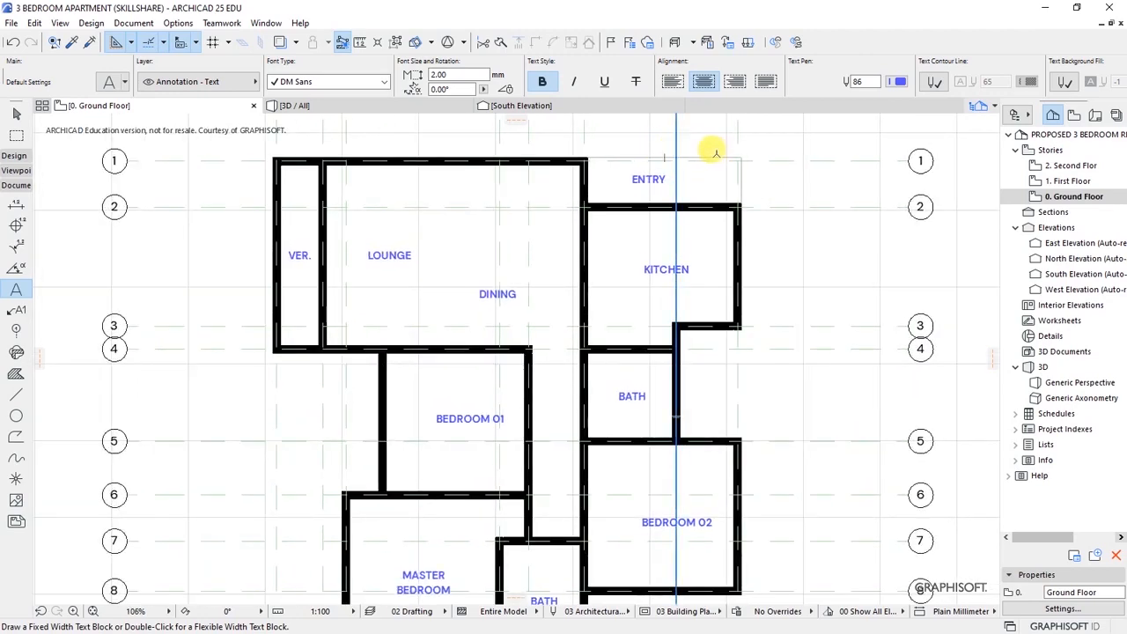
scroll(715, 151, "up", 2)
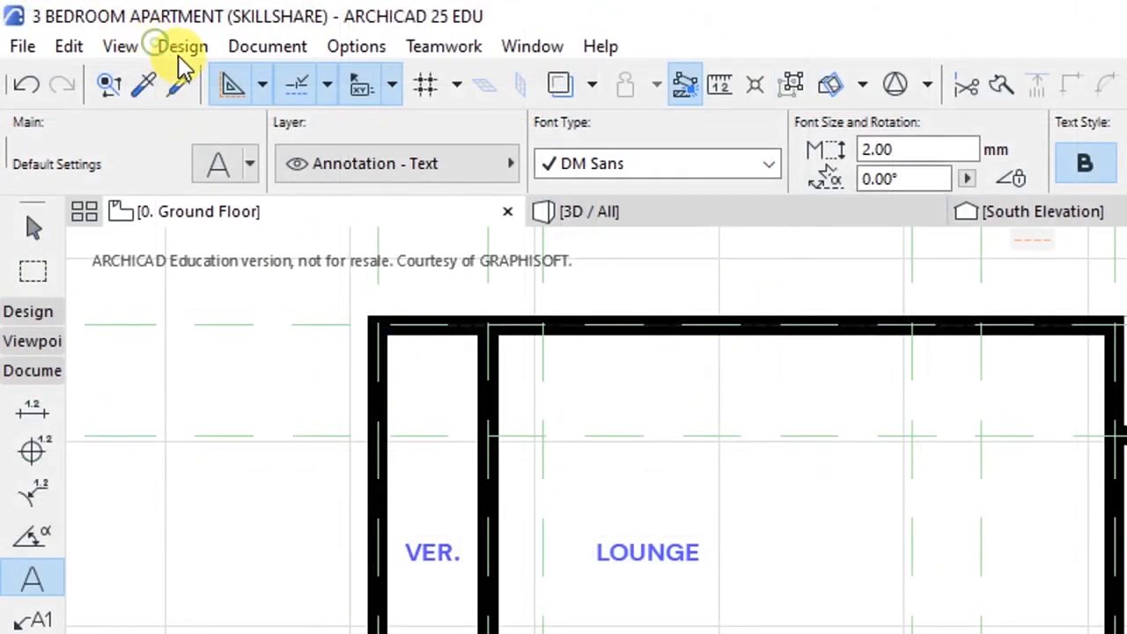
- Place a column on the gridline intersection at ENTRY's top-right corner
left_click(91, 24)
mouse_move(231, 79)
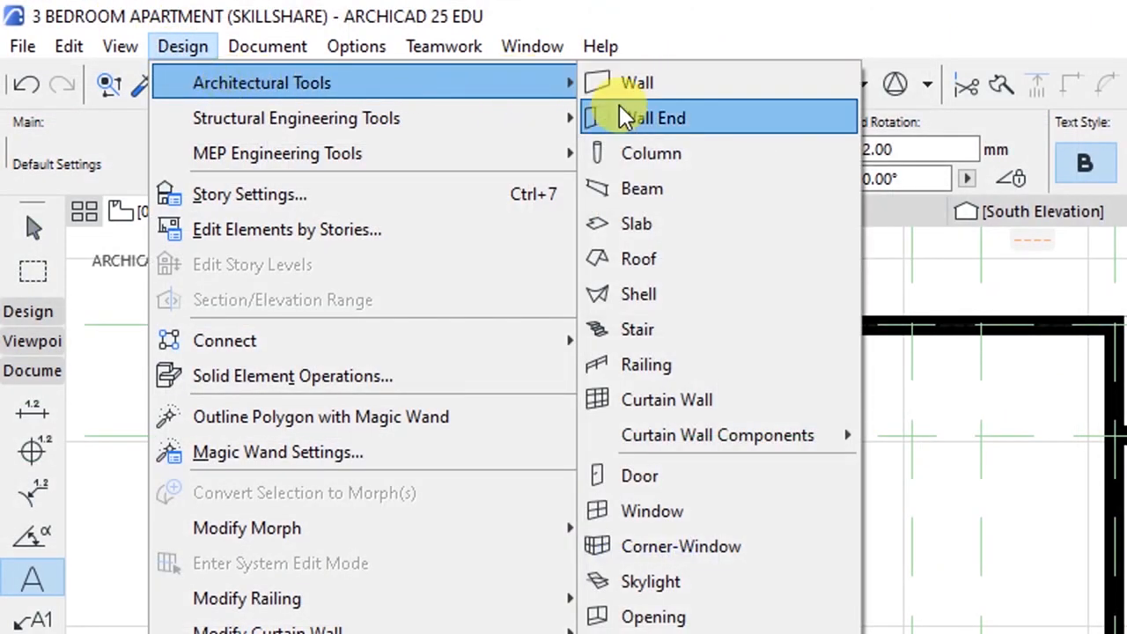
left_click(641, 153)
scroll(941, 320, "up", 3)
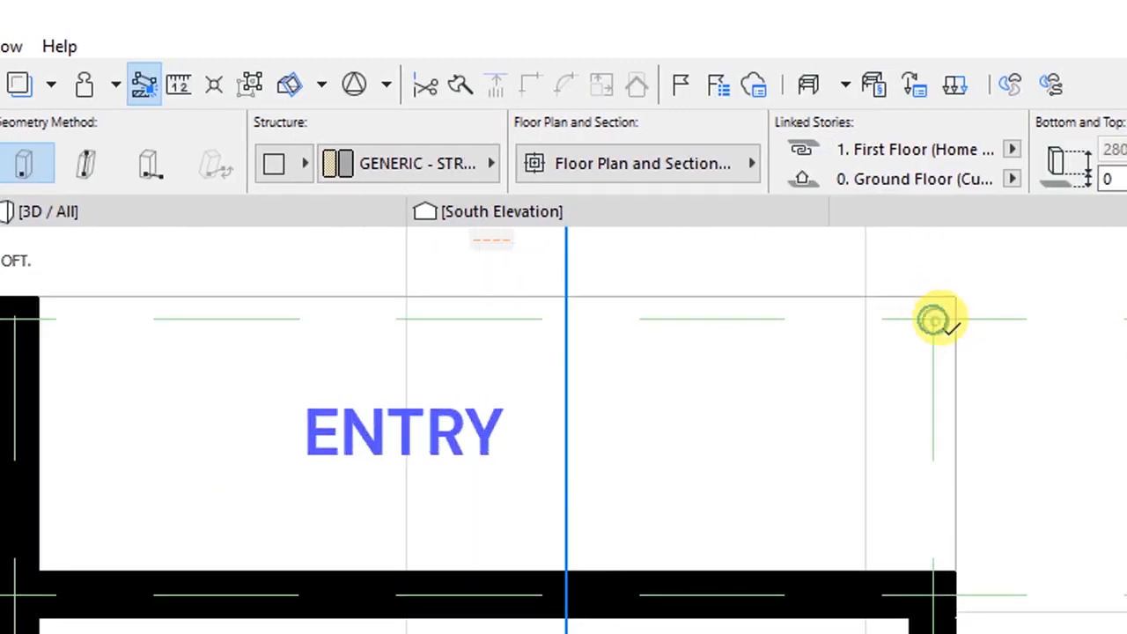
left_click(935, 322)
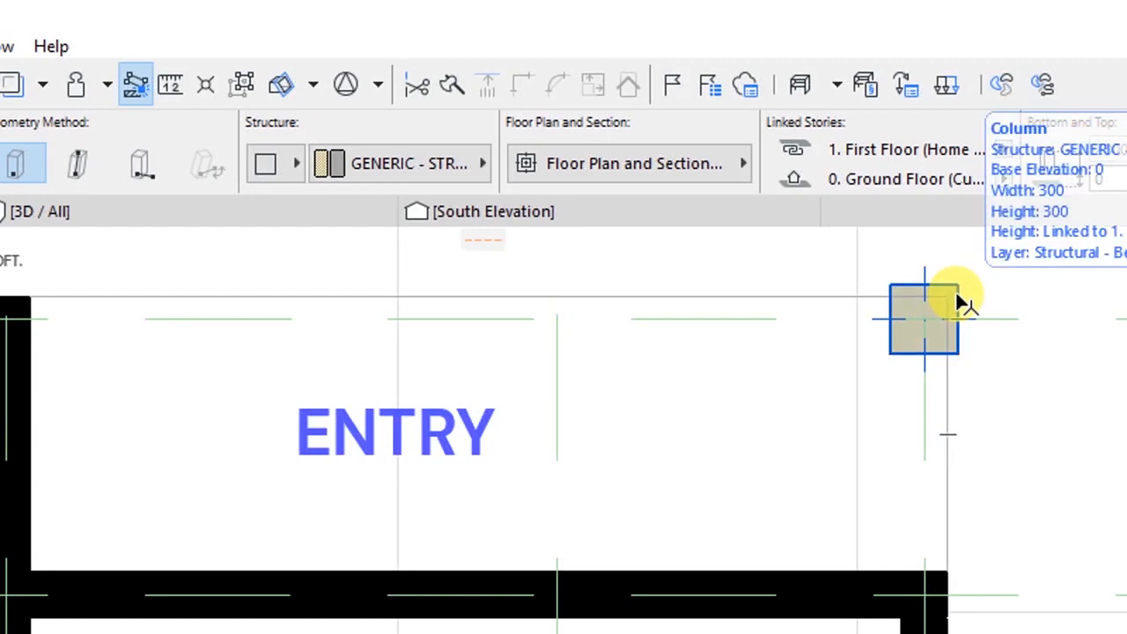
- Resize the new column from 300 to 200 × 200
left_click(957, 298)
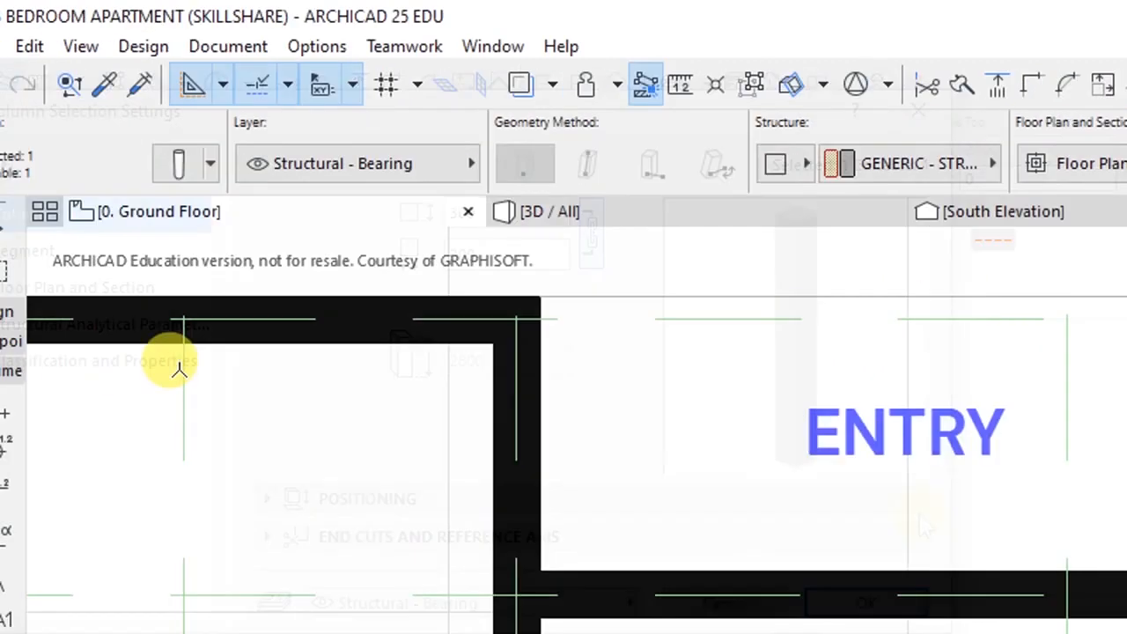
key("ctrl+t")
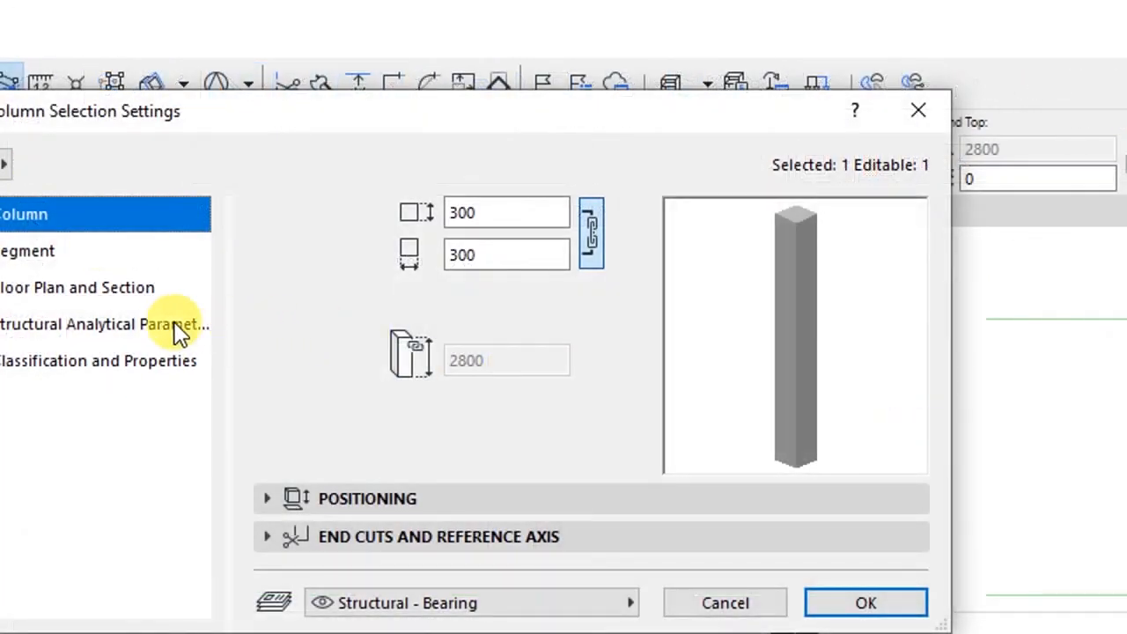
left_click(483, 257)
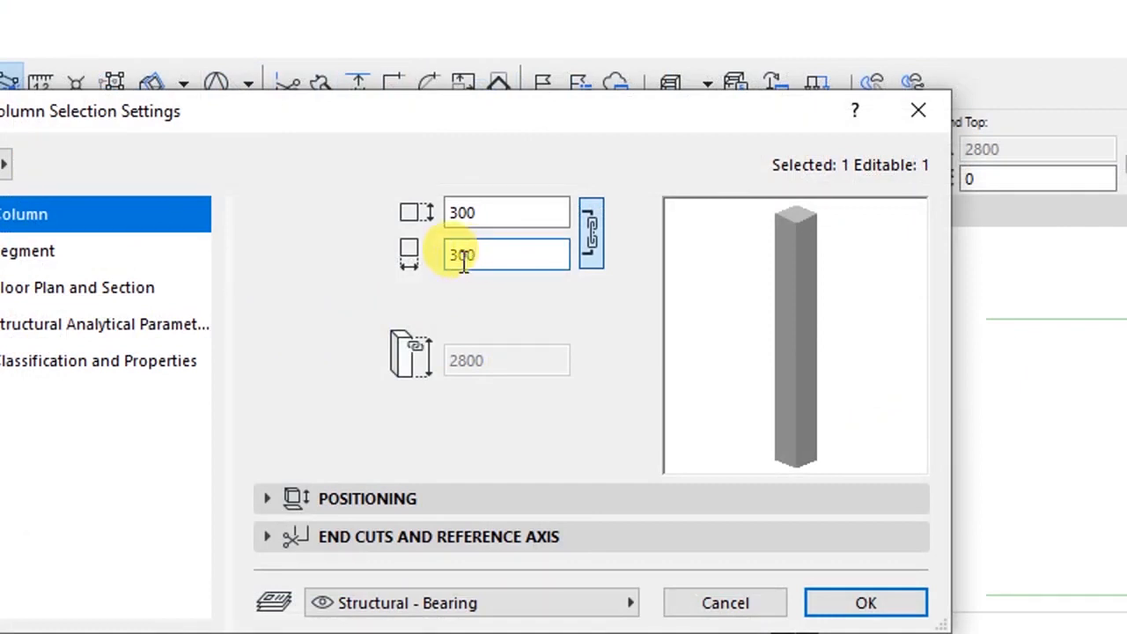
left_click_drag(458, 263, 429, 269)
type("2")
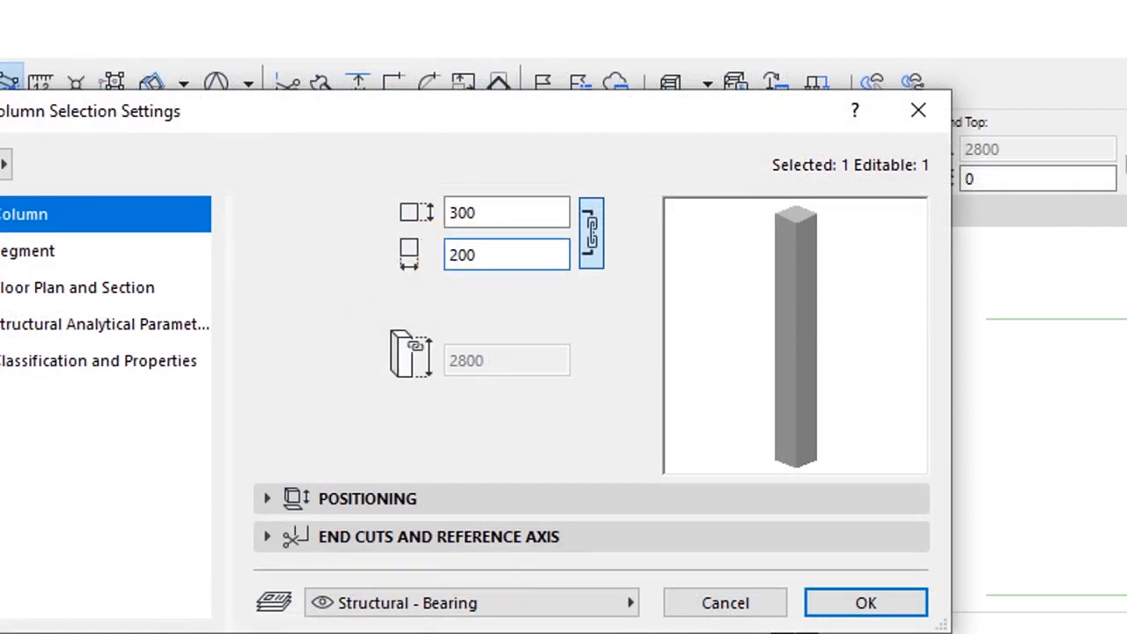
left_click(503, 250)
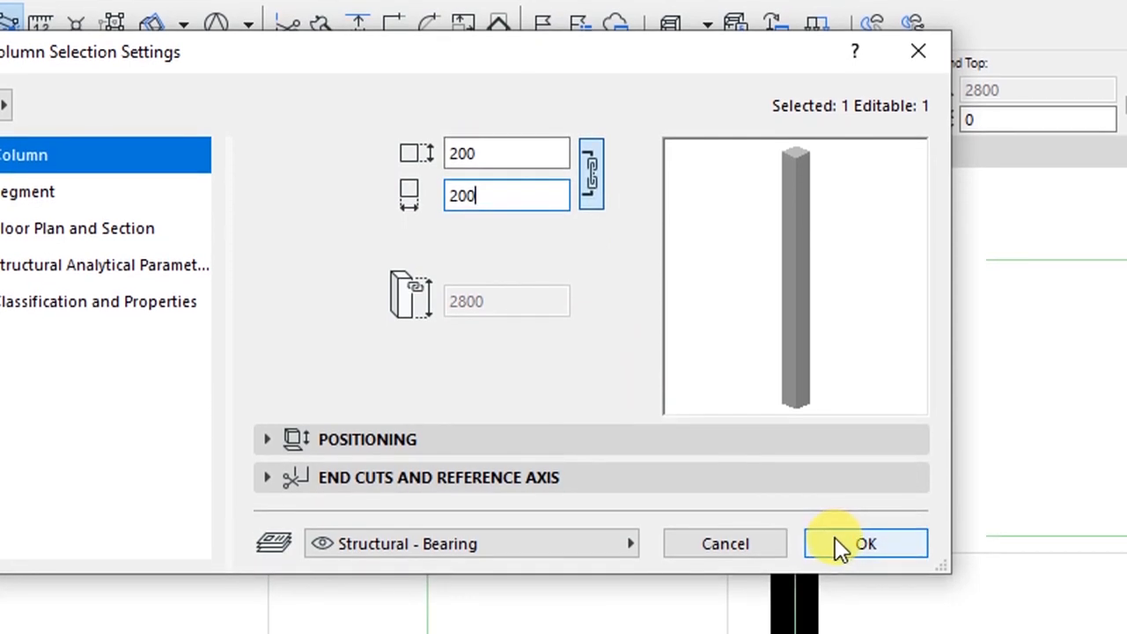
left_click(840, 546)
scroll(816, 238, "up", 2)
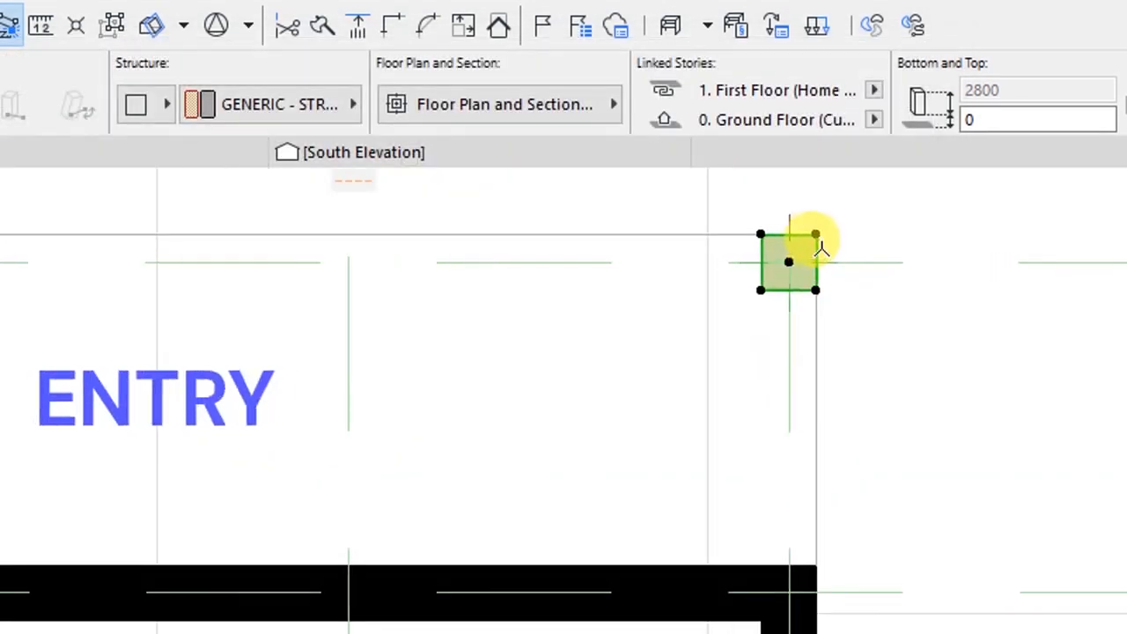
scroll(820, 250, "up", 2)
scroll(819, 255, "up", 3)
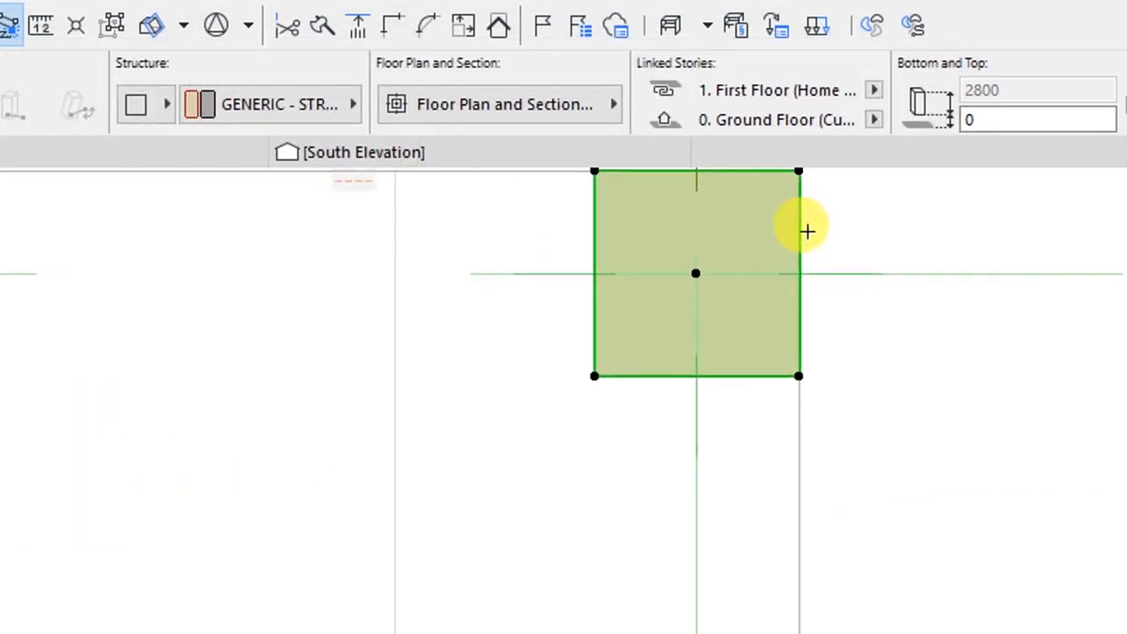
scroll(765, 410, "down", 4)
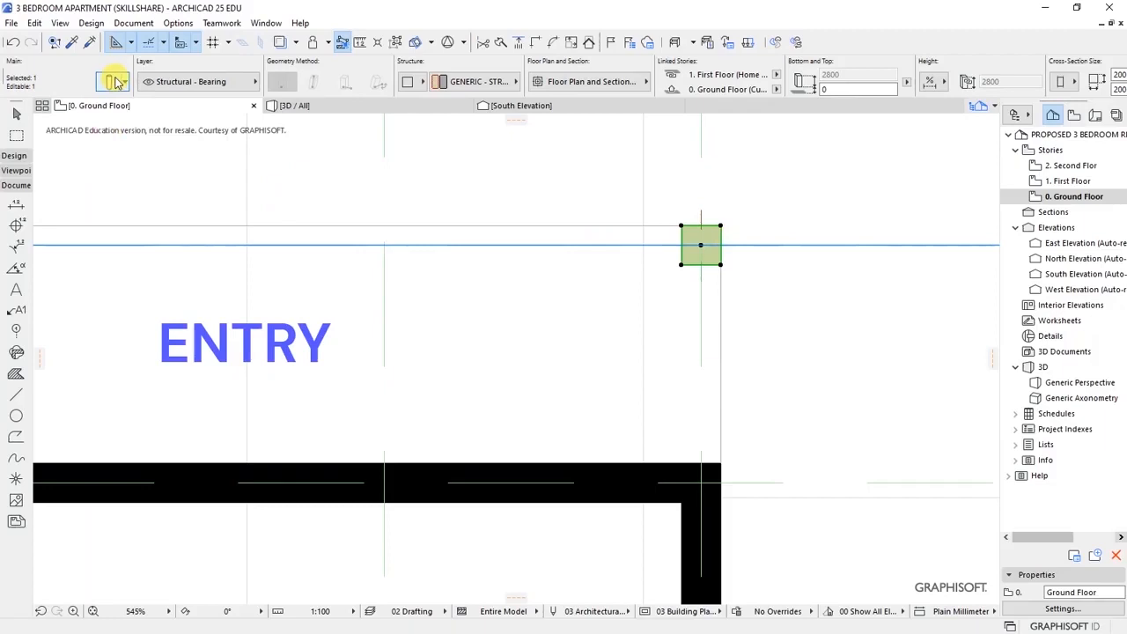
- Override the column's foreground and background cut fill pens with black pen 1
key("ctrl+t")
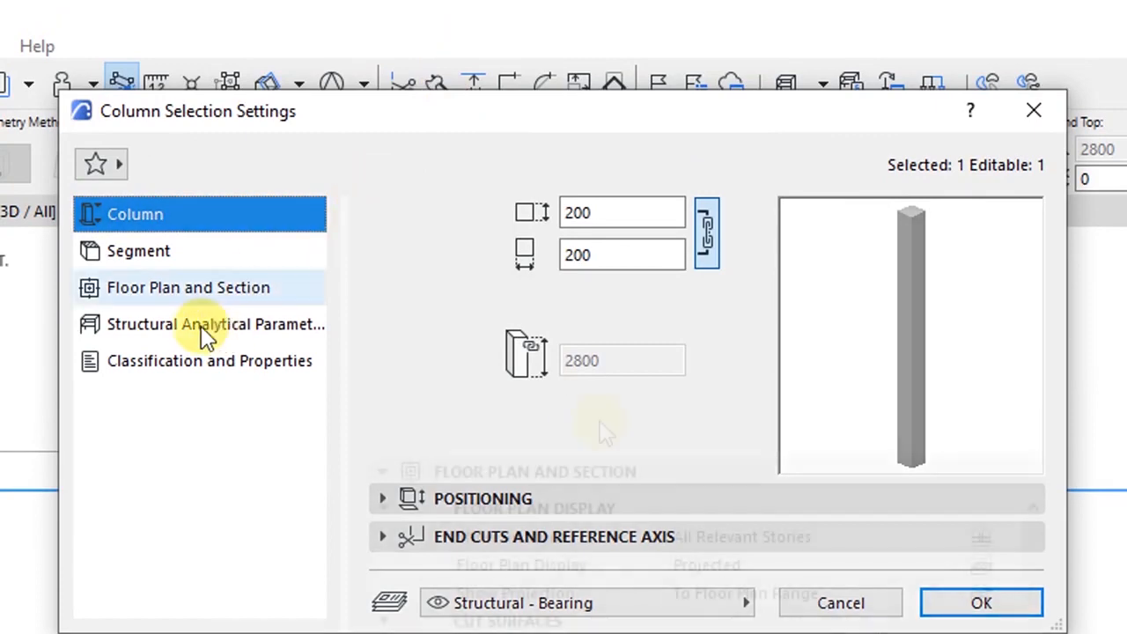
left_click(180, 293)
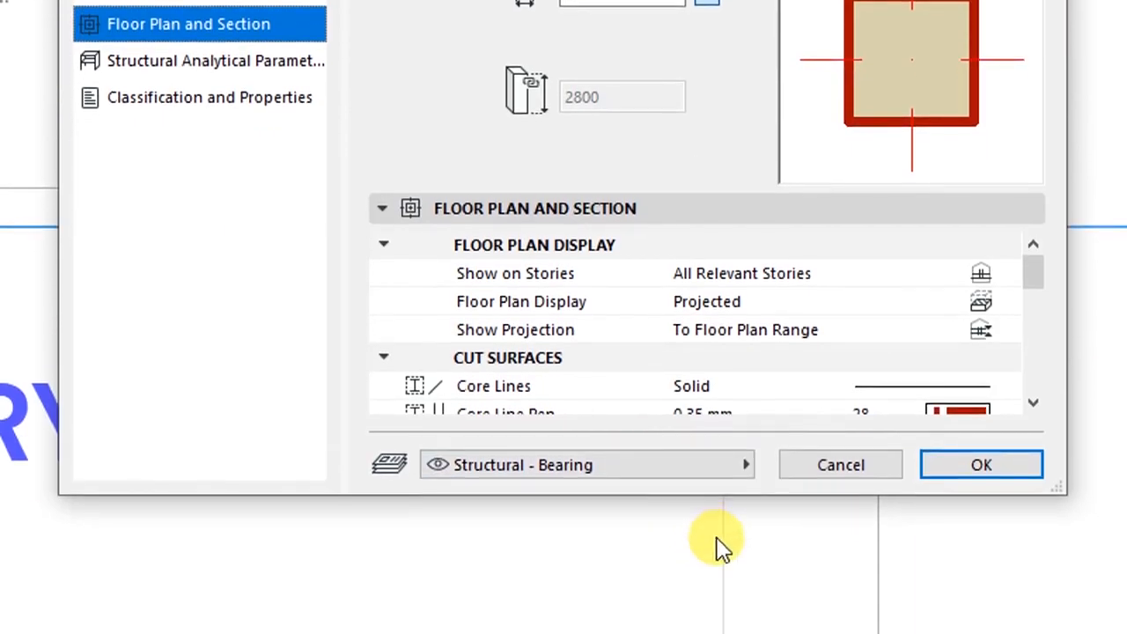
left_click(1032, 400)
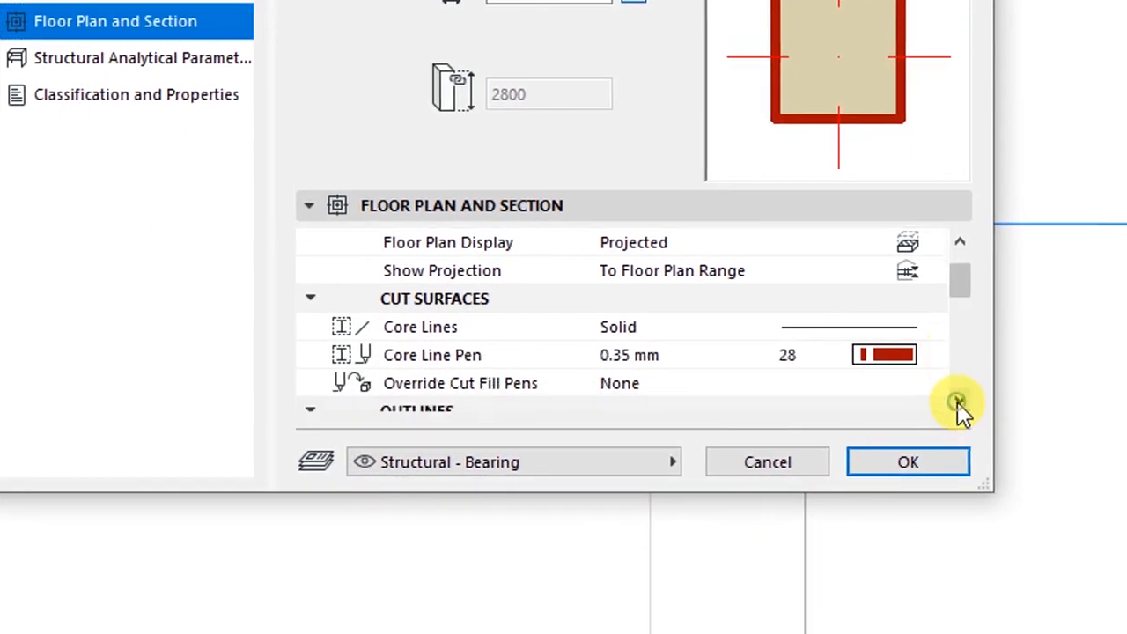
left_click(1032, 400)
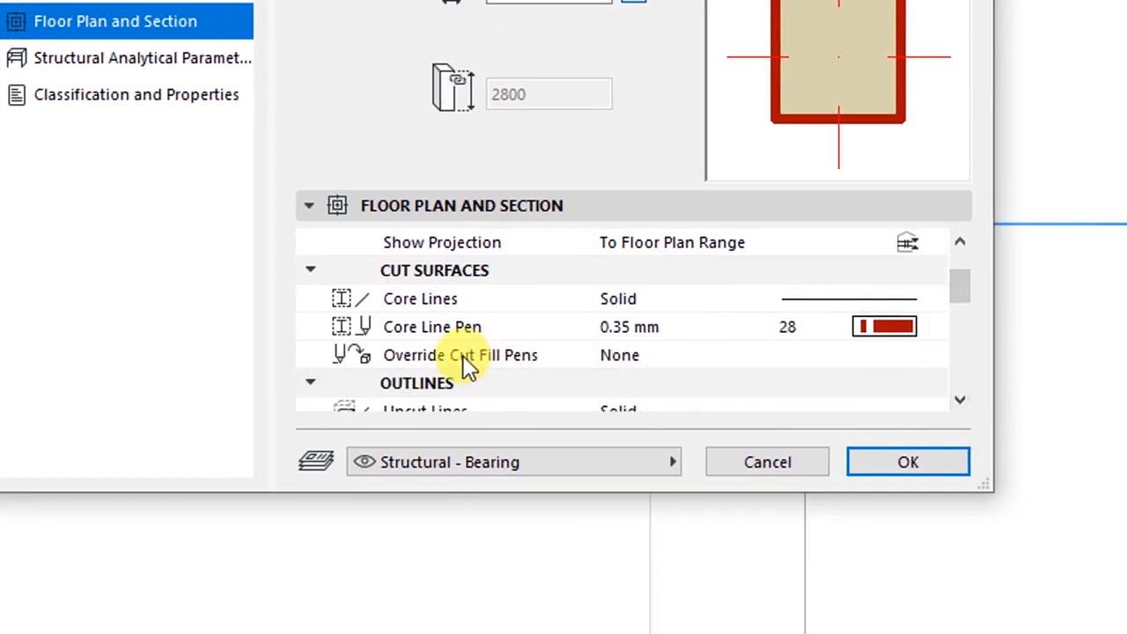
left_click(426, 358)
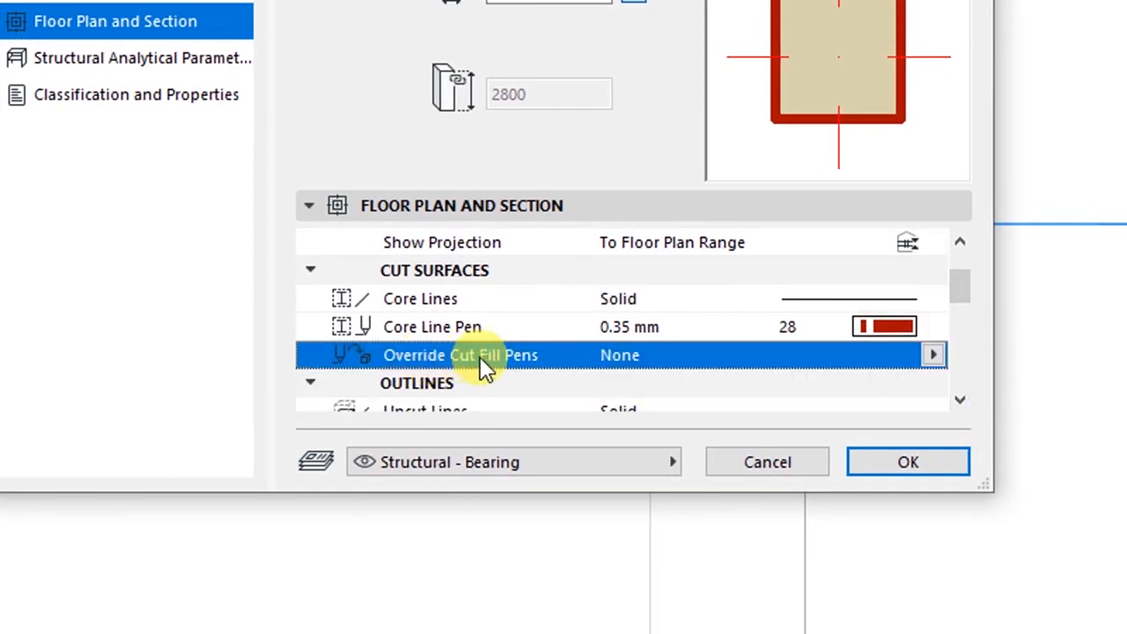
left_click(933, 355)
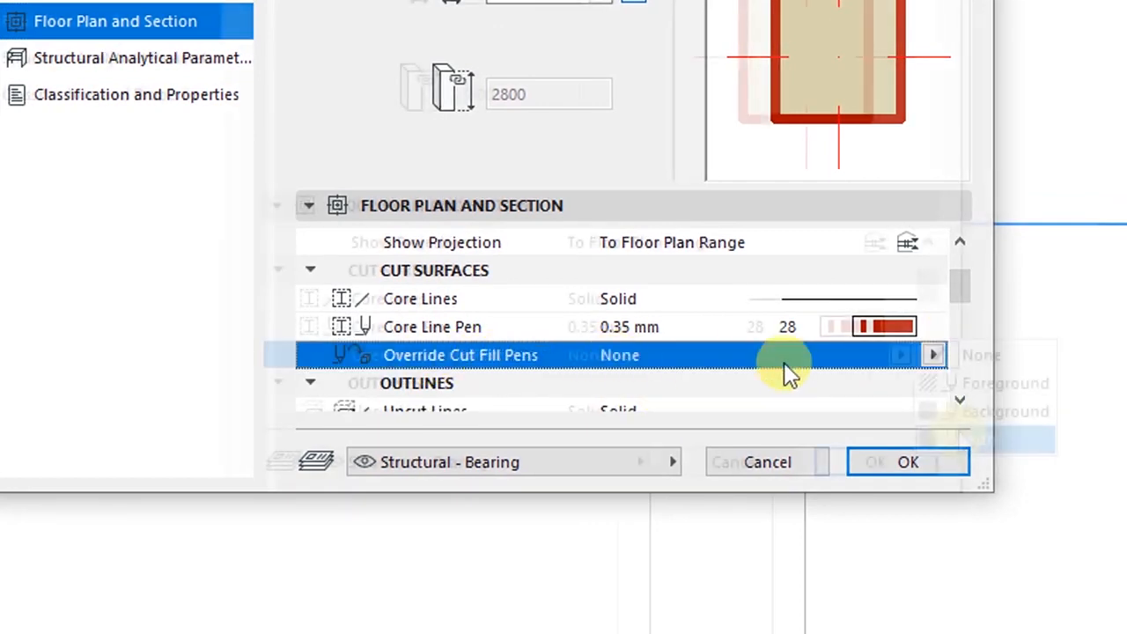
left_click(960, 437)
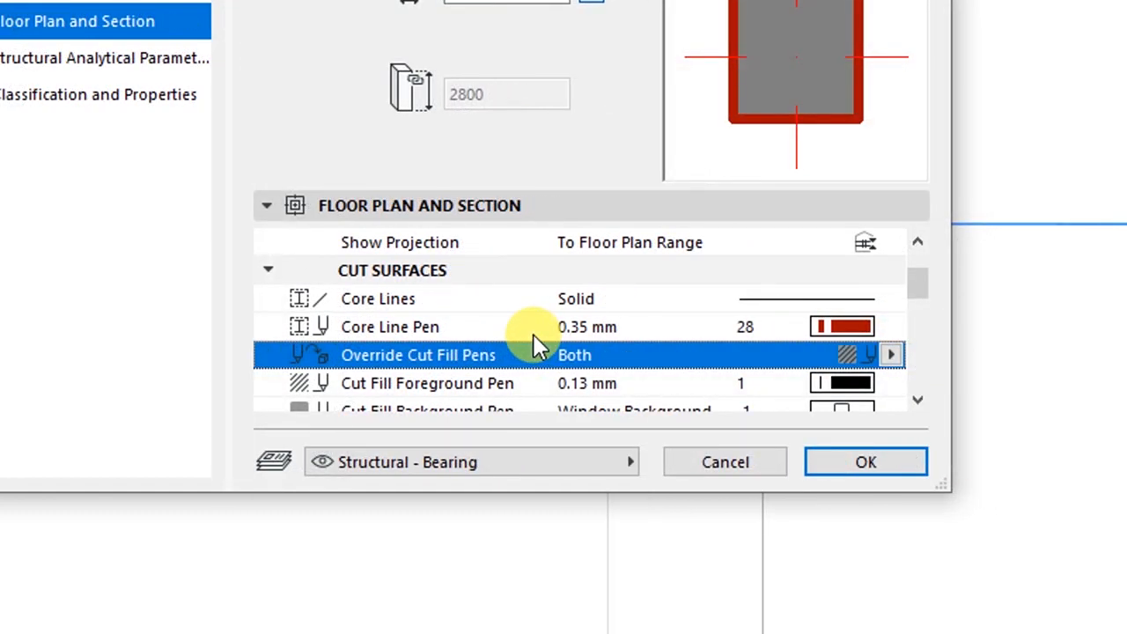
left_click(918, 400)
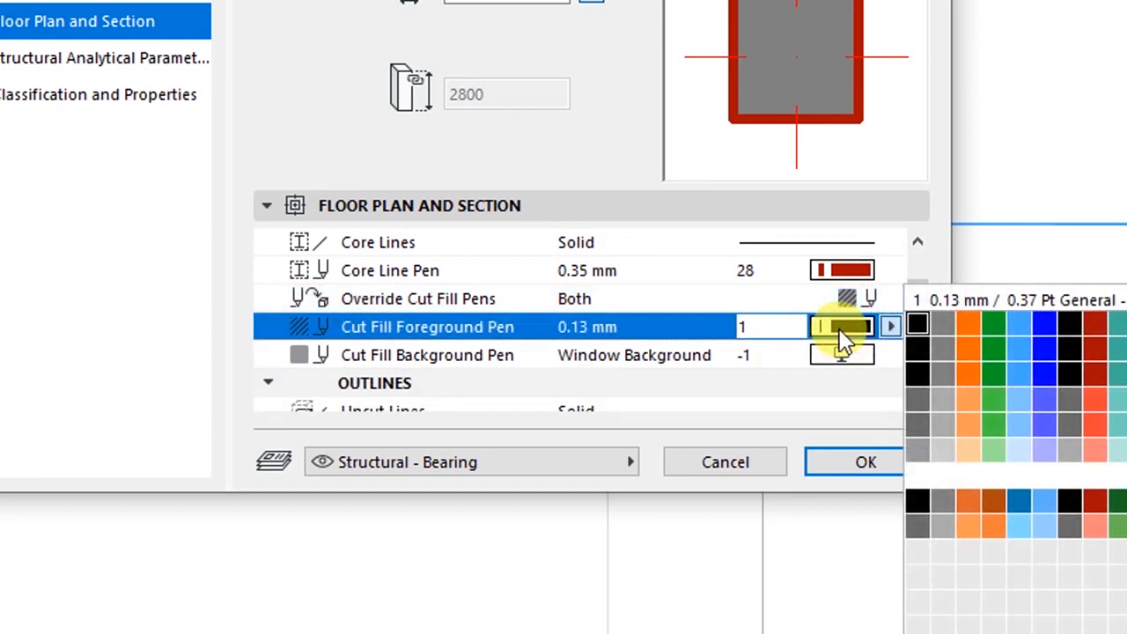
left_click(843, 339)
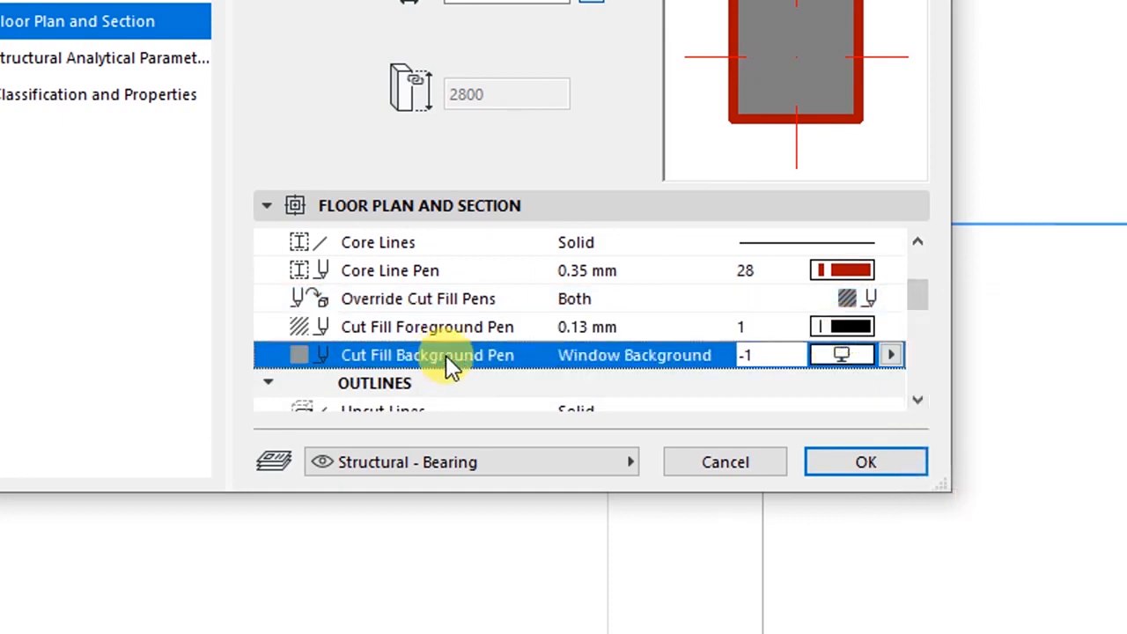
left_click(891, 355)
left_click(912, 354)
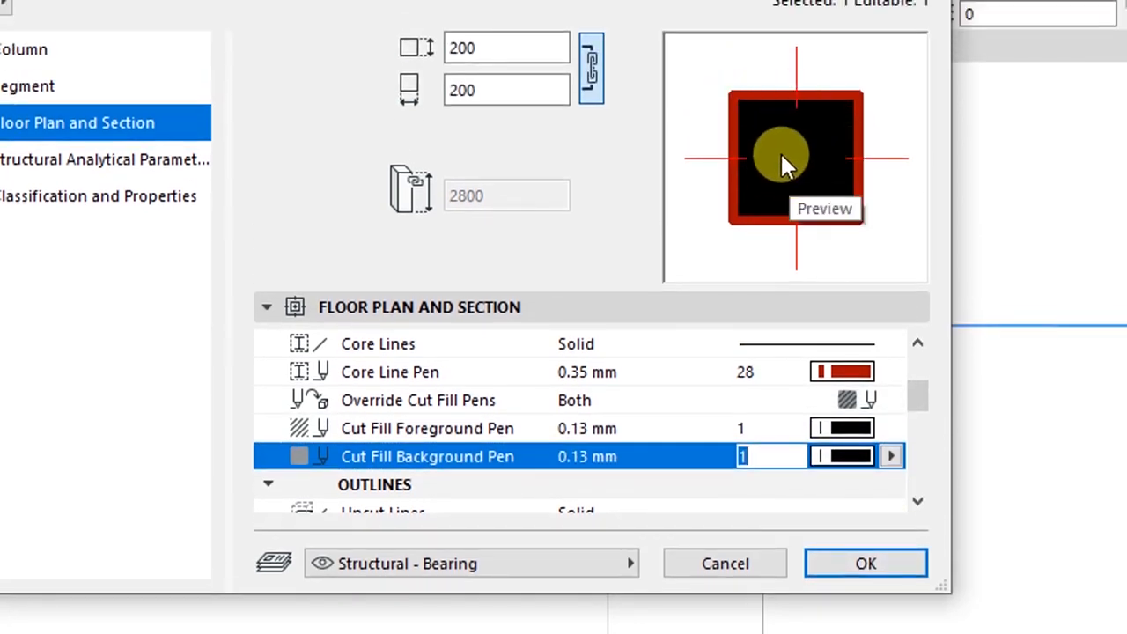
left_click(865, 563)
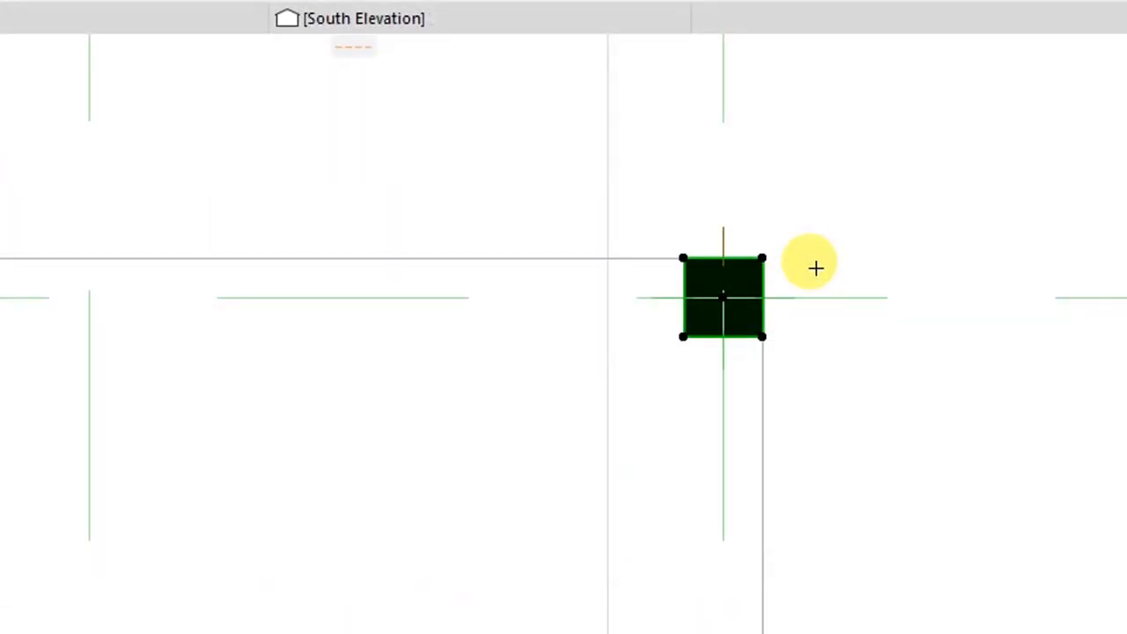
- Deselect the column and zoom out to the whole ground floor plan
key("Escape")
scroll(832, 239, "up", 4)
scroll(599, 306, "down", 4)
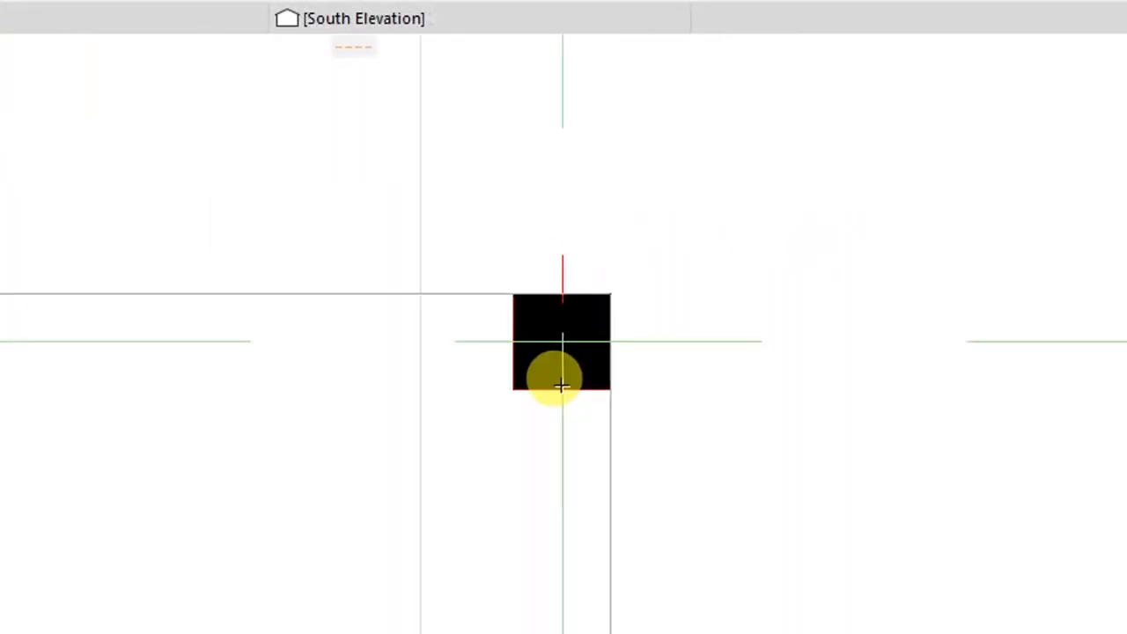
scroll(556, 380, "up", 3)
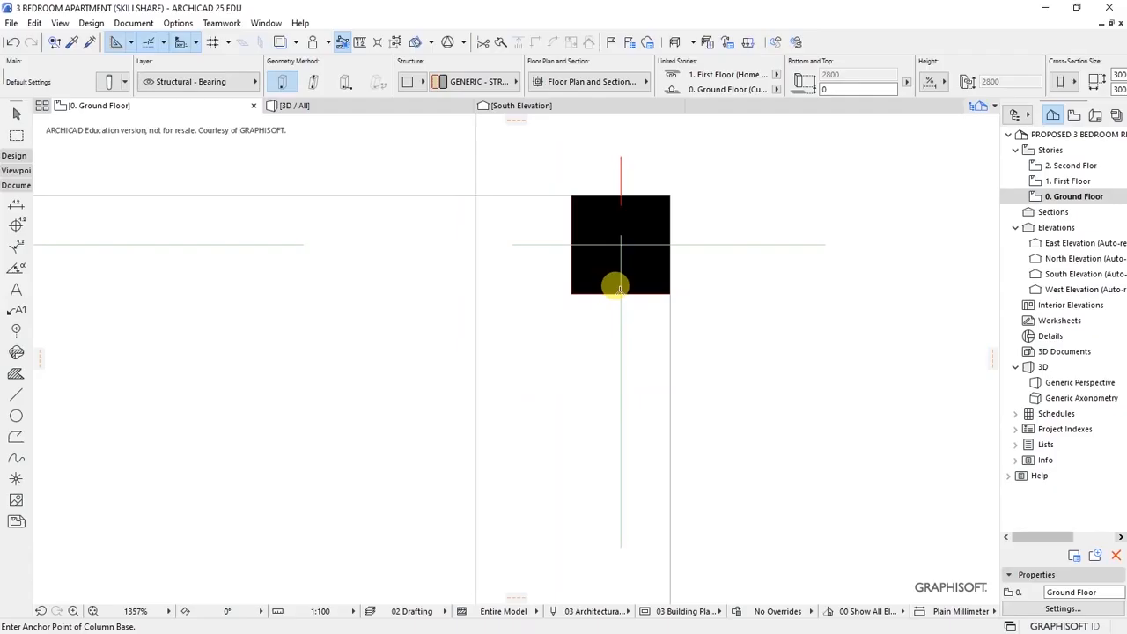
scroll(660, 392, "down", 5)
scroll(611, 261, "down", 3)
scroll(617, 352, "up", 3)
scroll(691, 159, "up", 3)
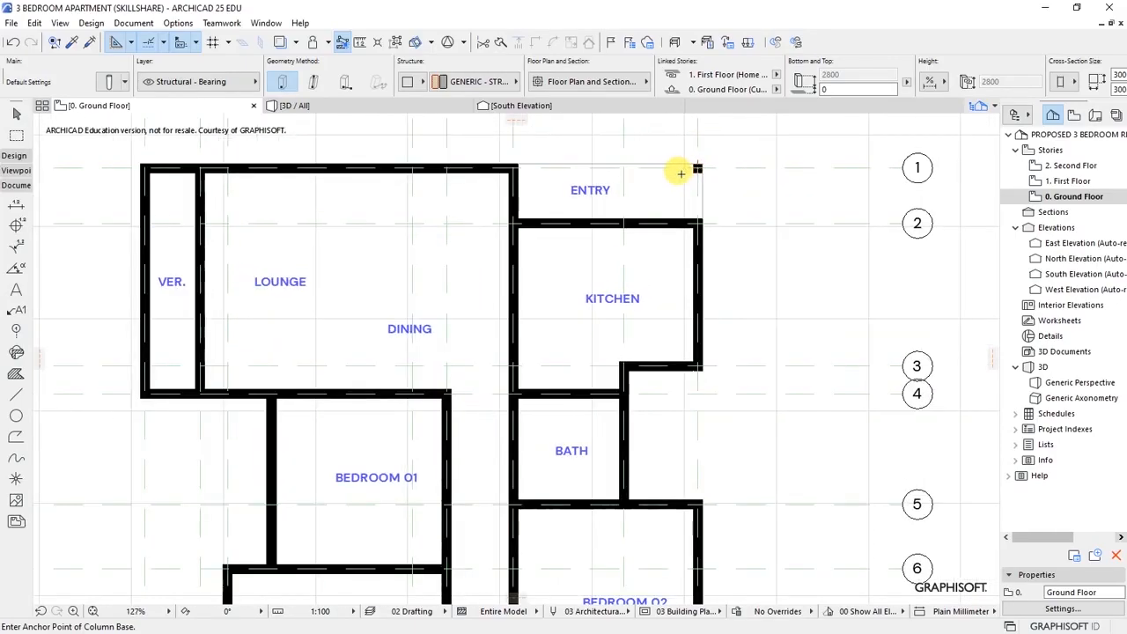
scroll(572, 229, "down", 4)
scroll(547, 304, "up", 2)
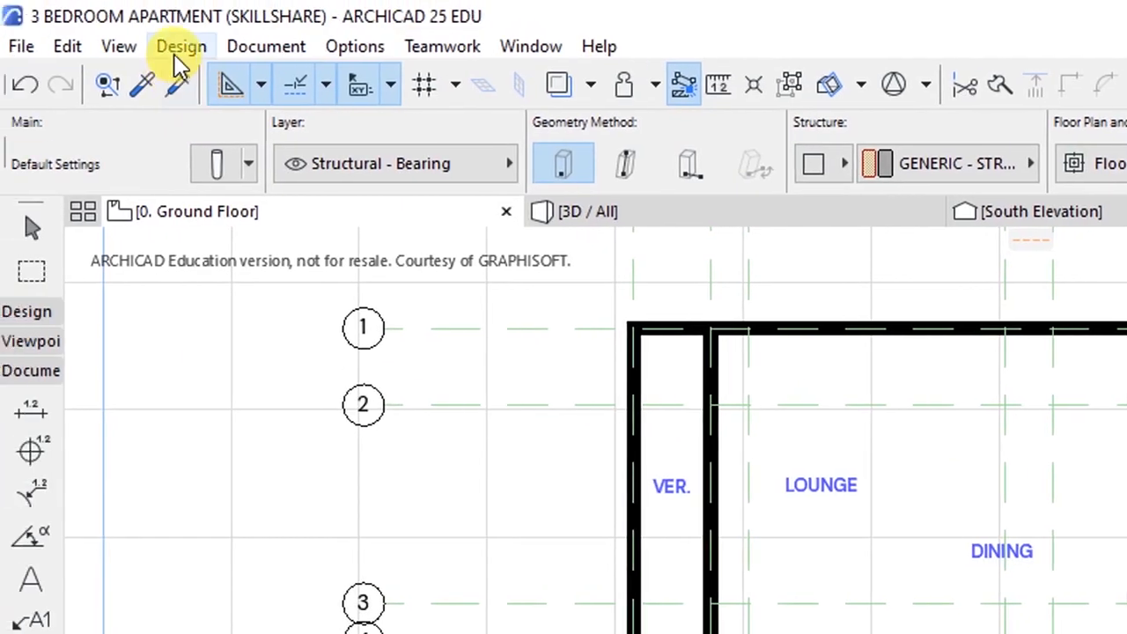
- Switch to the Door tool, open its default settings and browse the door library folders
left_click(180, 46)
mouse_move(198, 82)
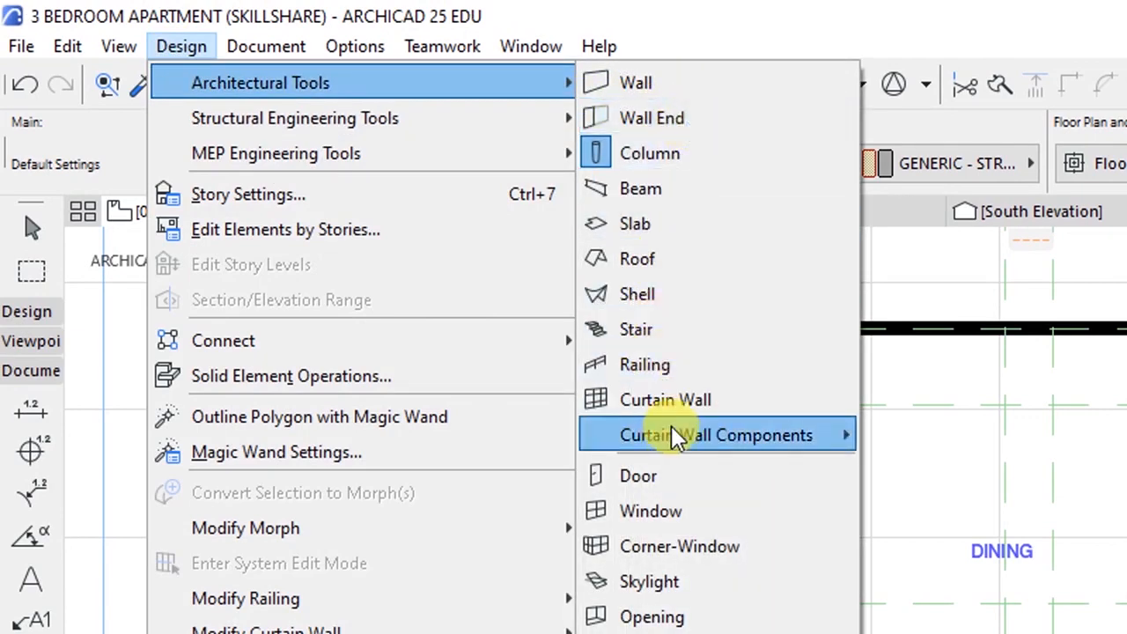
left_click(659, 480)
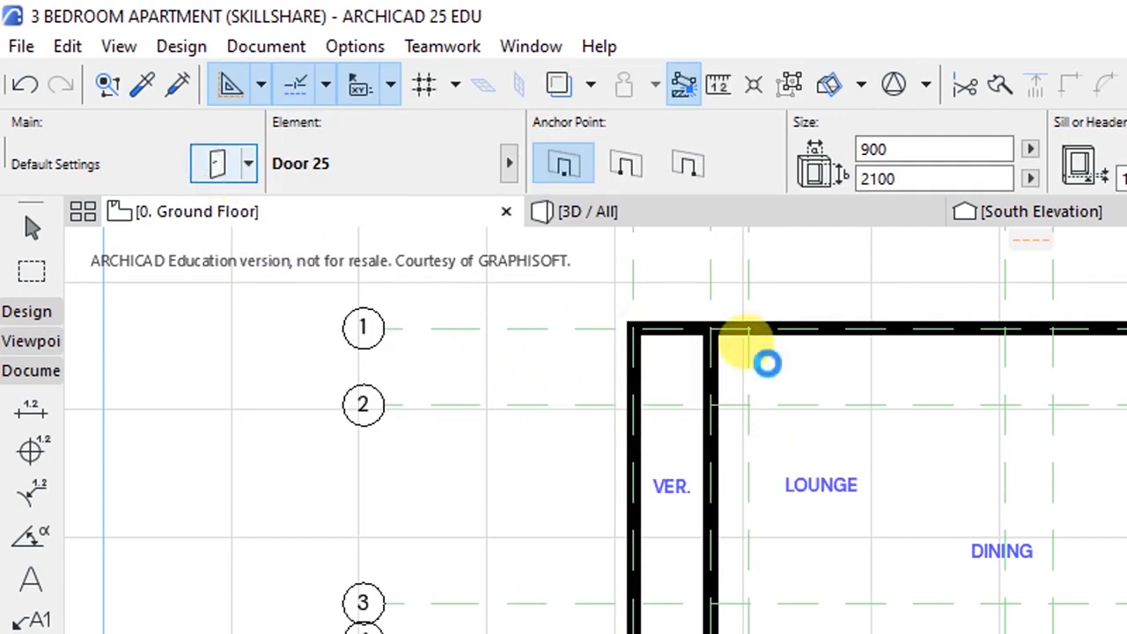
key("ctrl+t")
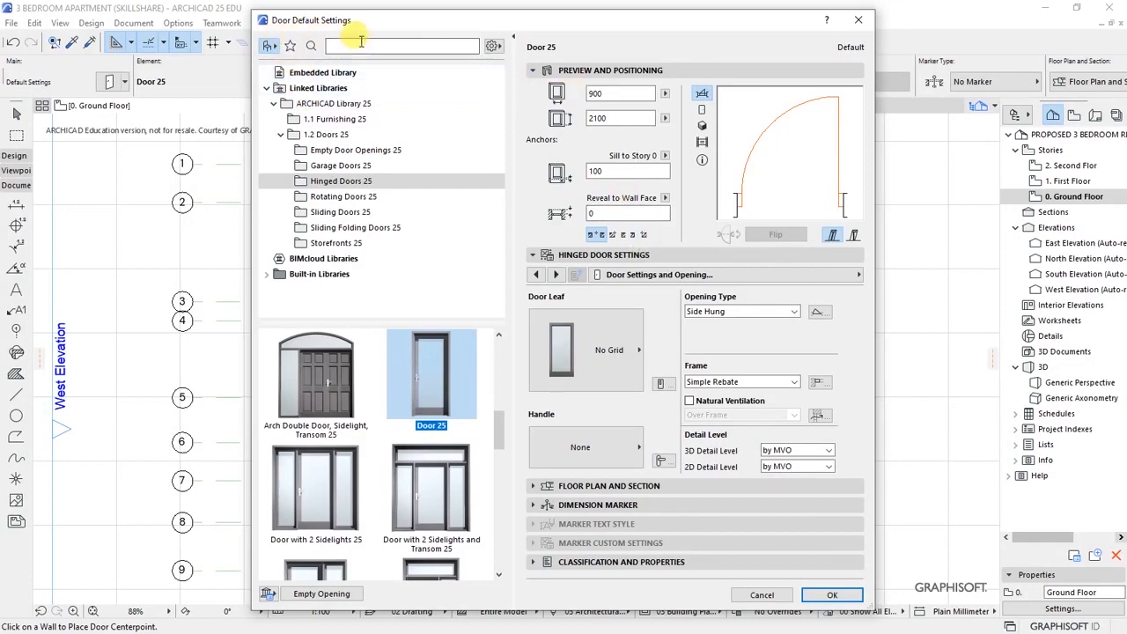
left_click(327, 47)
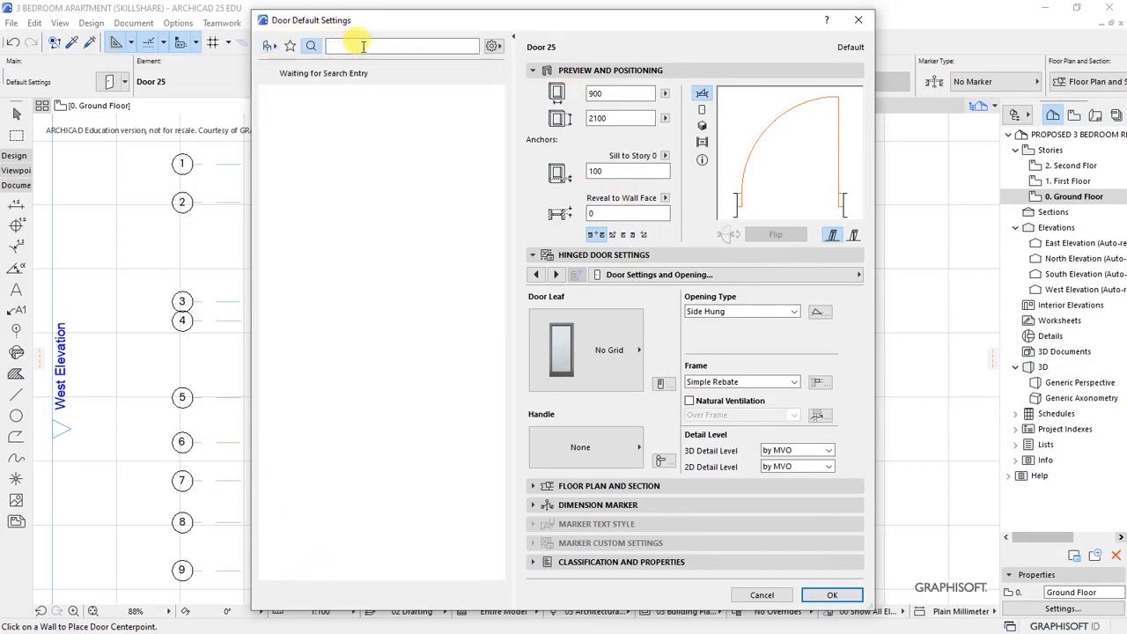
left_click(270, 47)
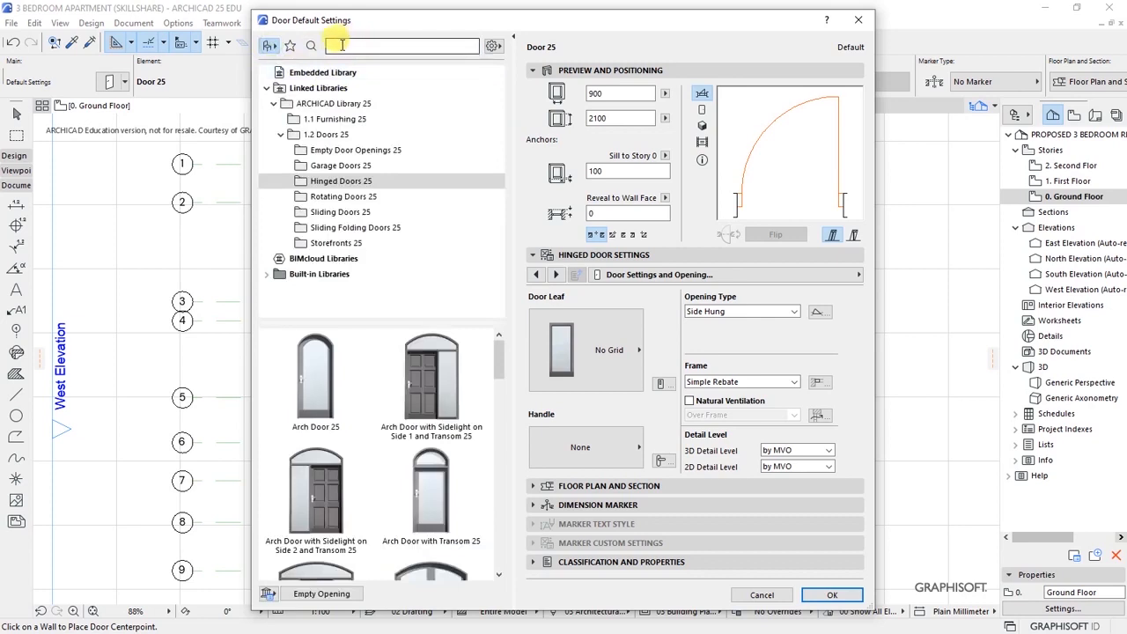
left_click(327, 46)
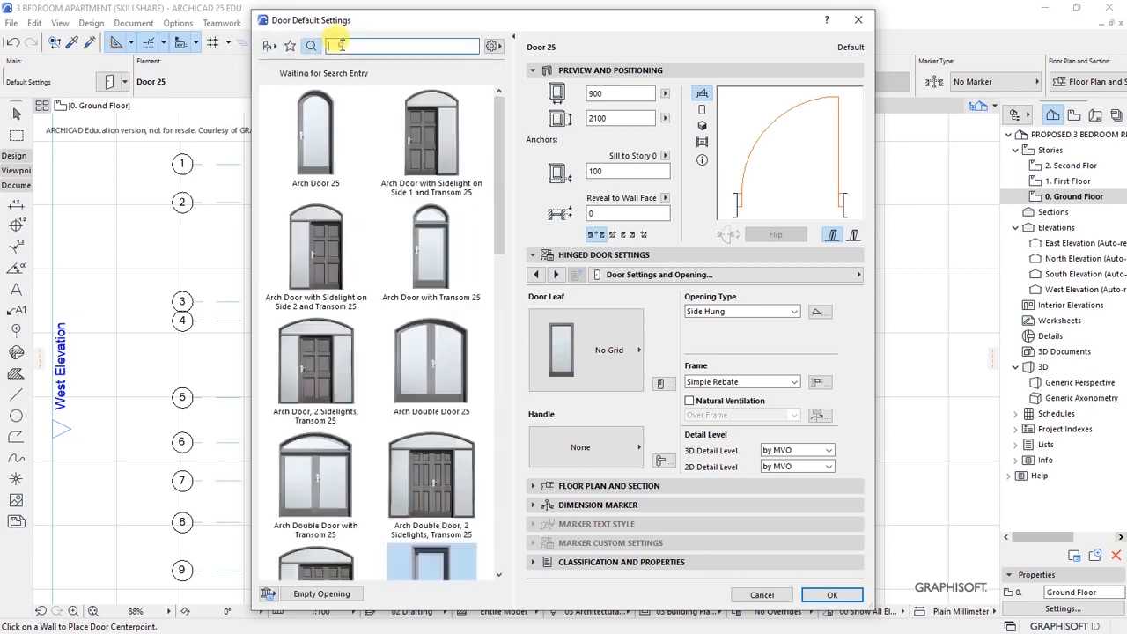
left_click(267, 48)
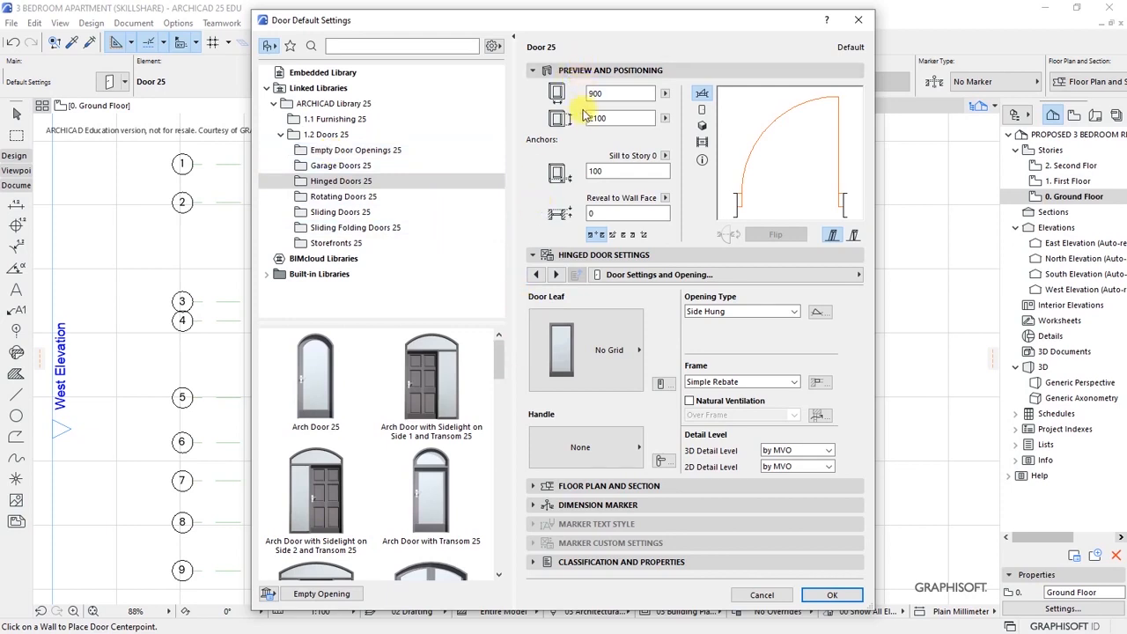
- Confirm Door 25 at 900 × 2100 with 0 reveal and accept the defaults
double_click(618, 94)
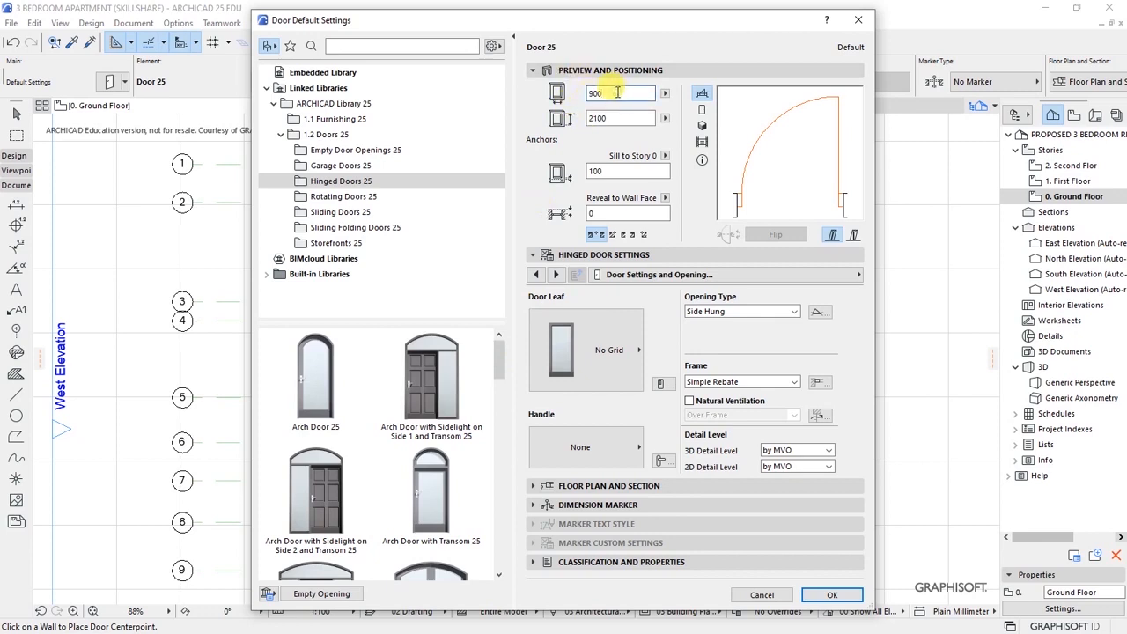
double_click(610, 118)
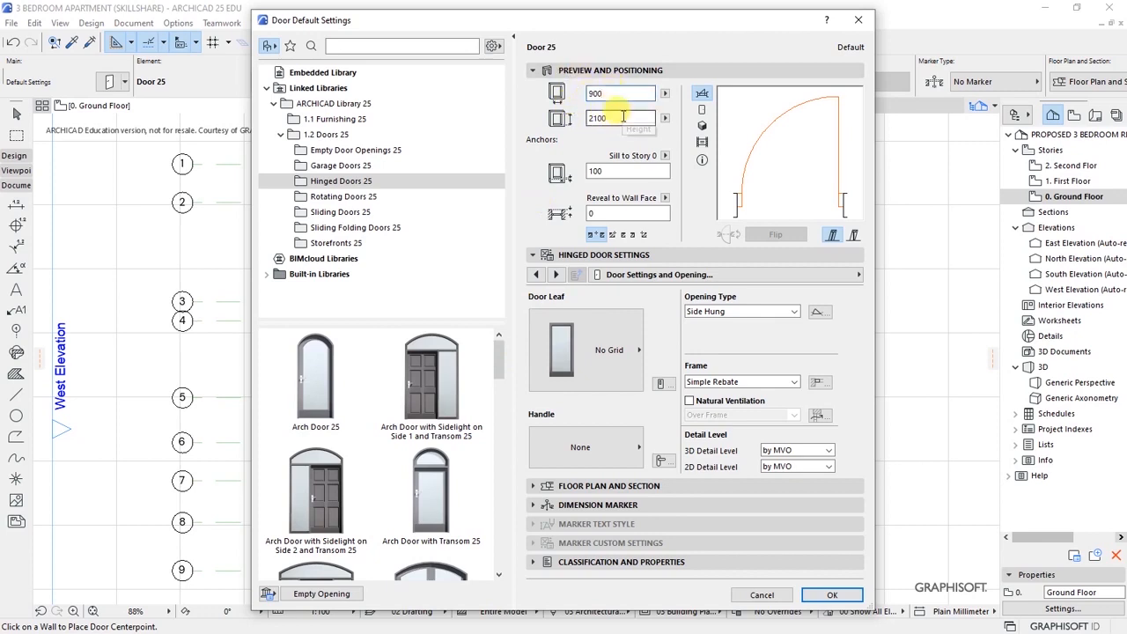
left_click(608, 212)
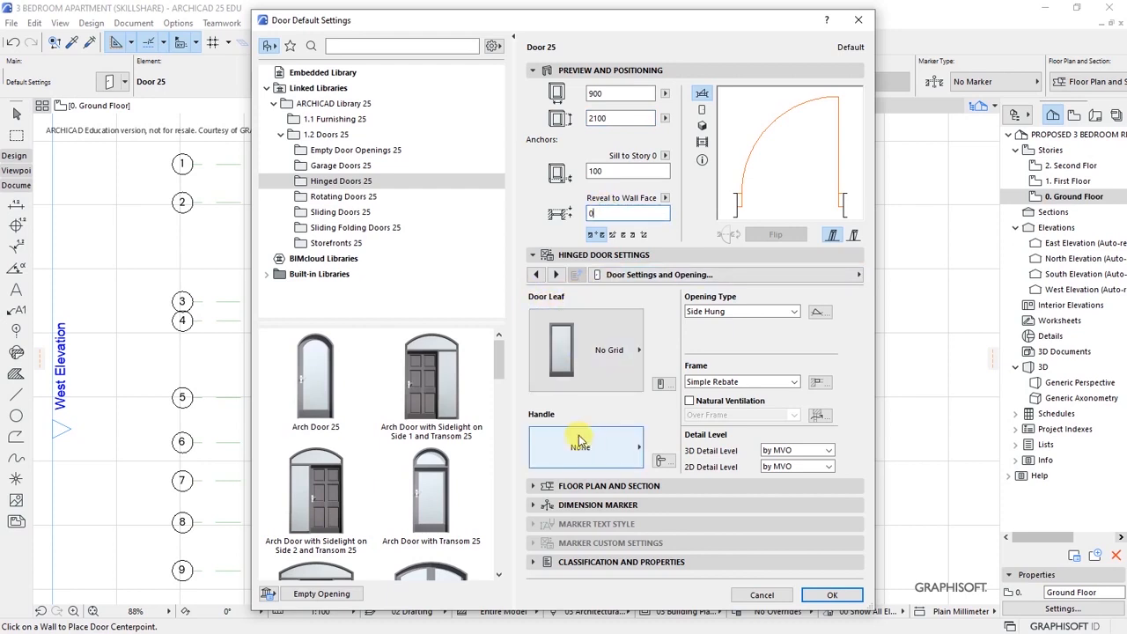
left_click(630, 489)
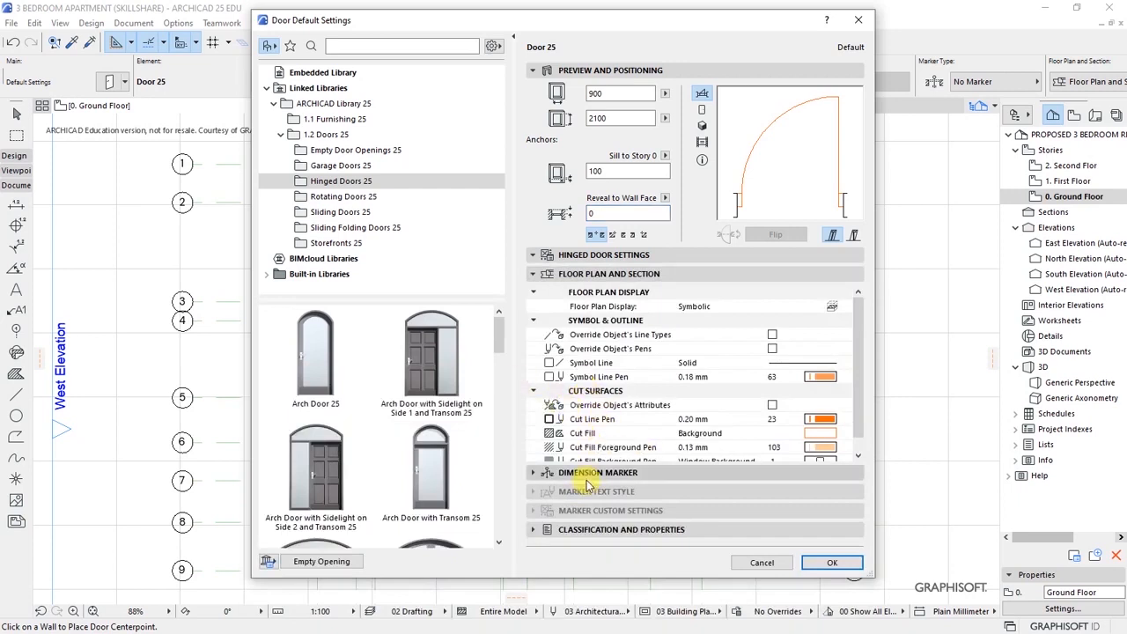
left_click(590, 476)
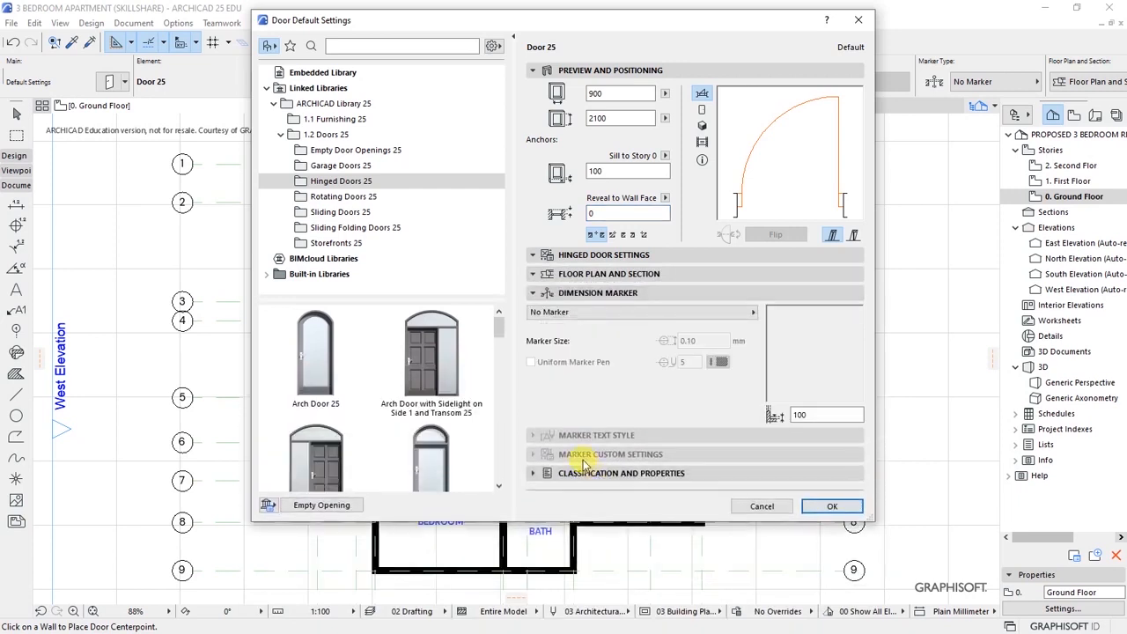
left_click(603, 475)
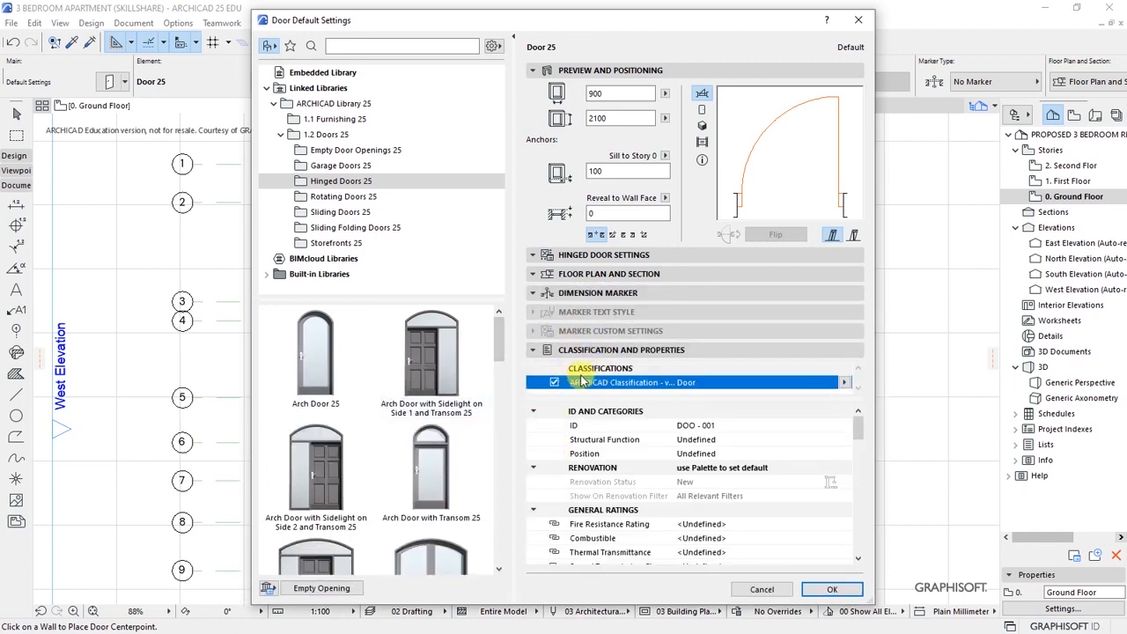
scroll(497, 401, "down", 5)
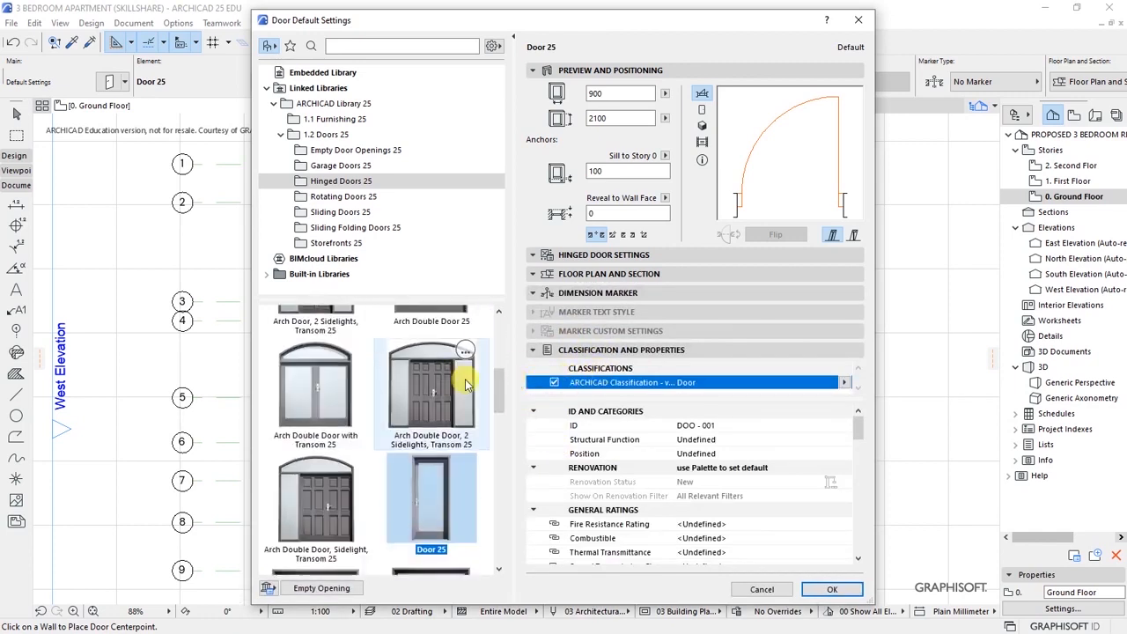
scroll(502, 409, "up", 6)
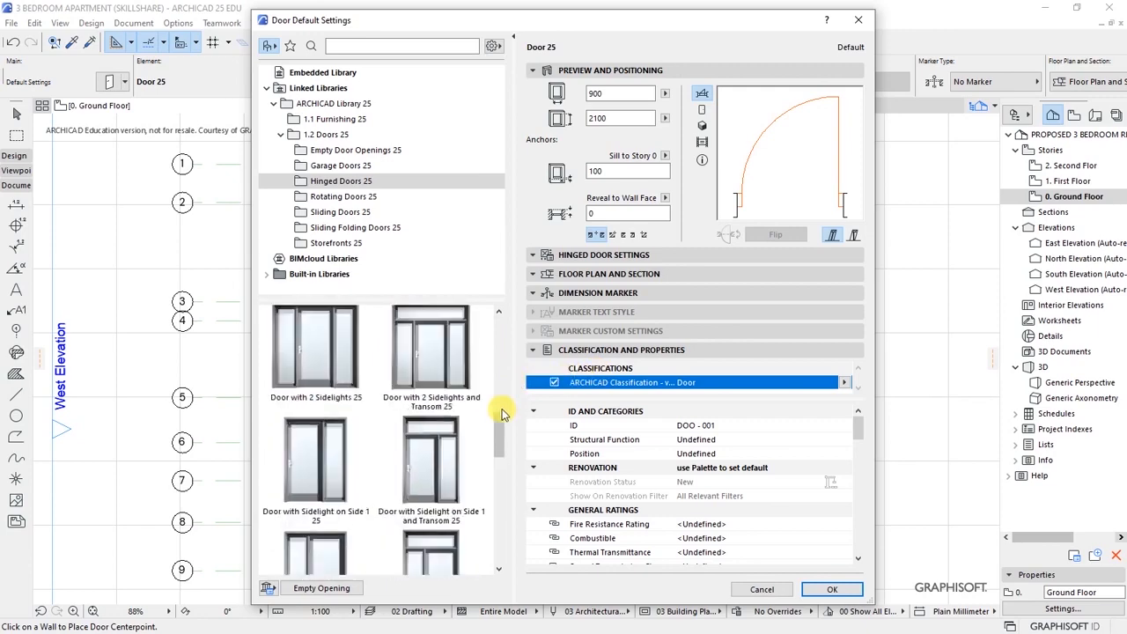
left_click(832, 589)
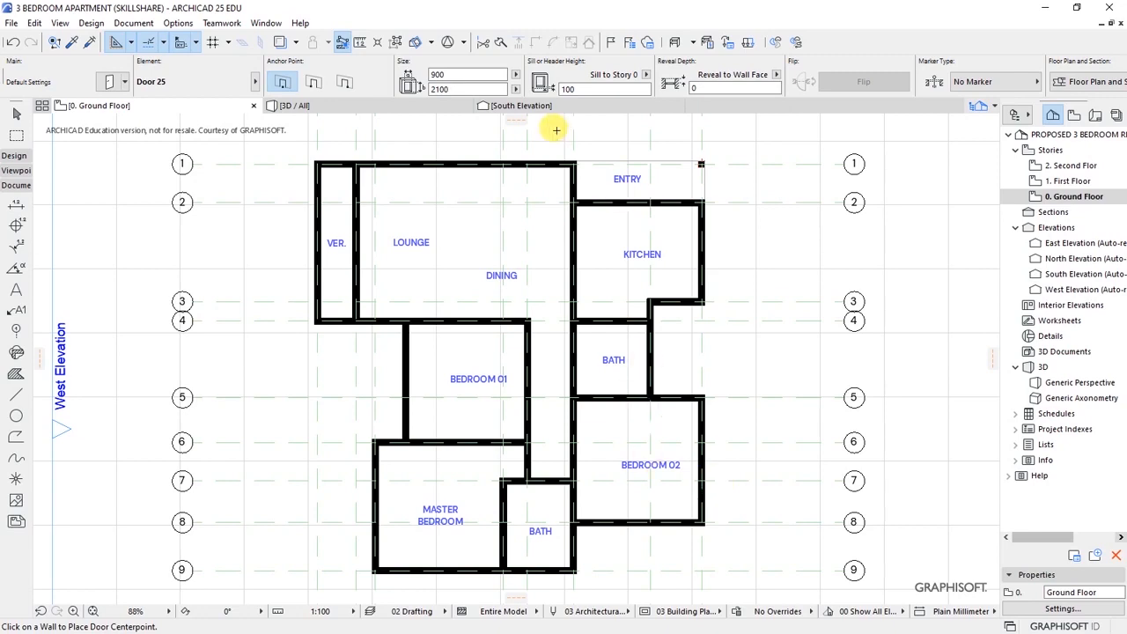
- Fix the entry door's centre on the Dining–Entry wall
scroll(573, 136, "up", 5)
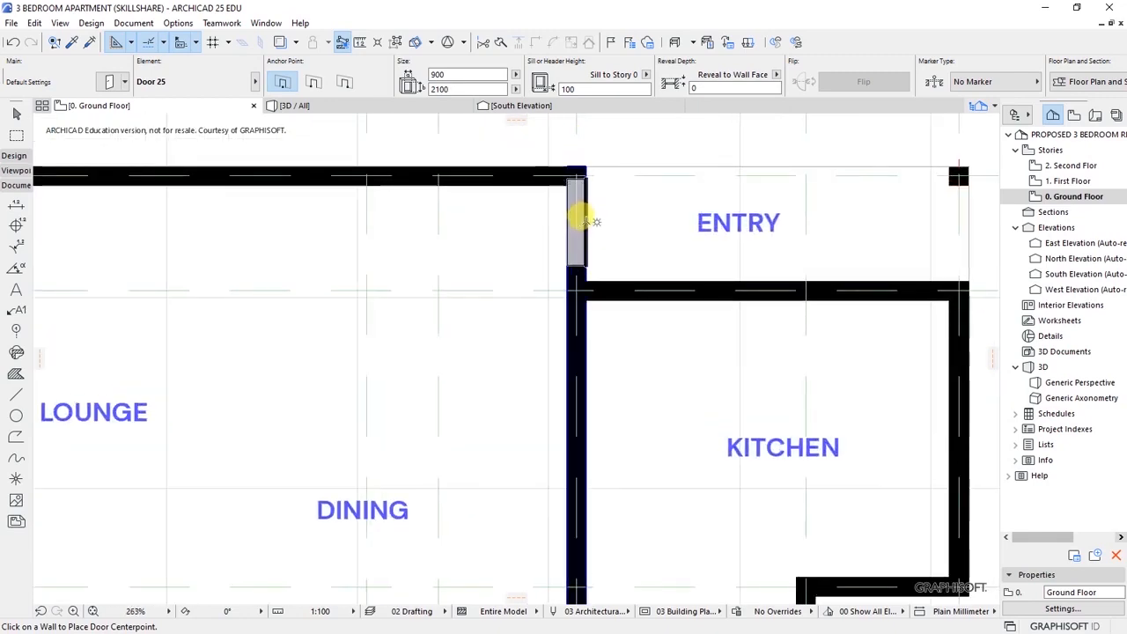
scroll(578, 166, "up", 3)
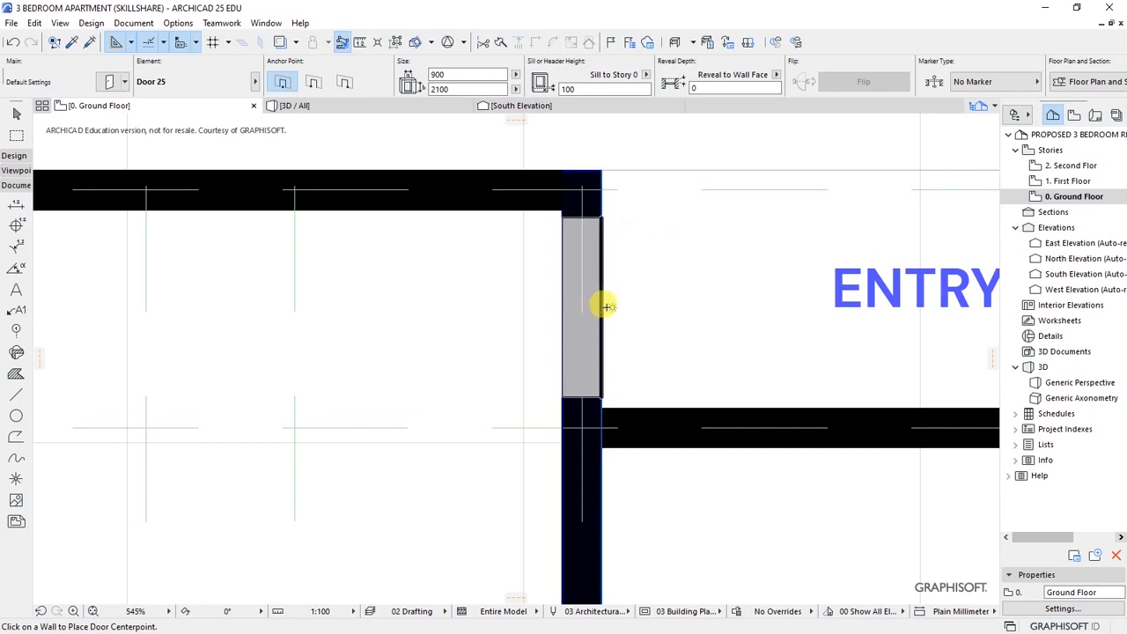
left_click(607, 306)
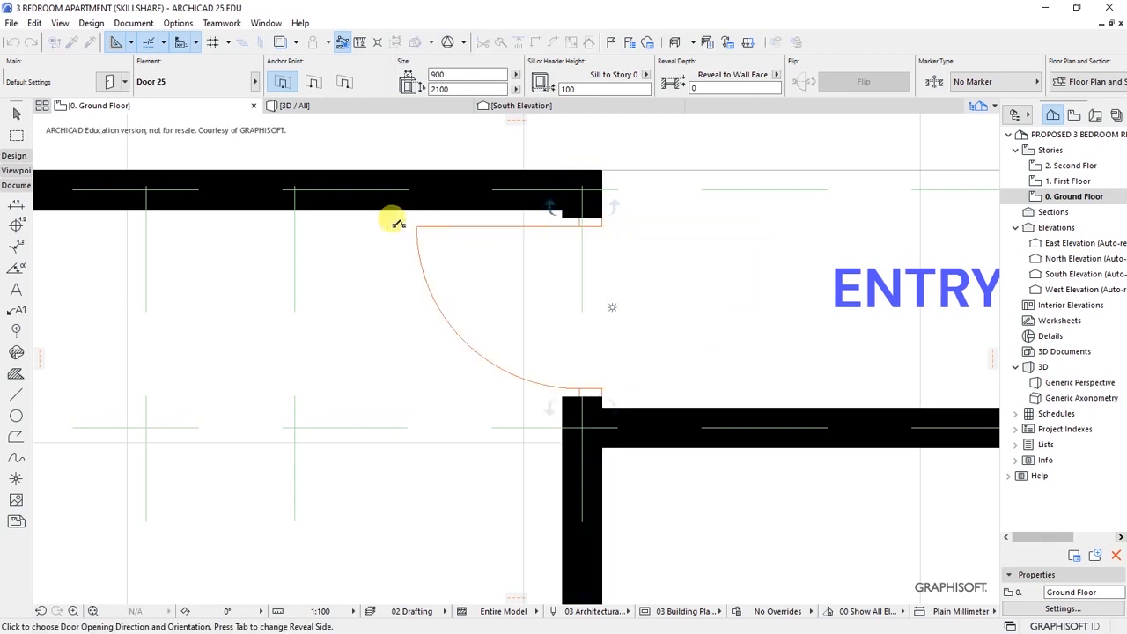
scroll(515, 312, "down", 4)
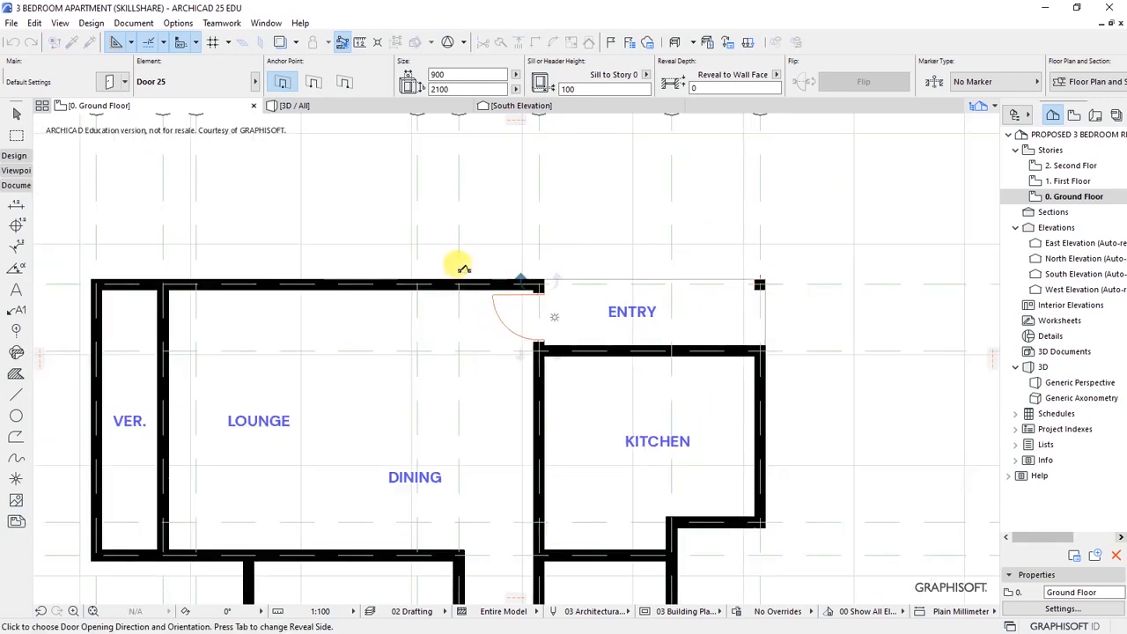
scroll(462, 266, "up", 4)
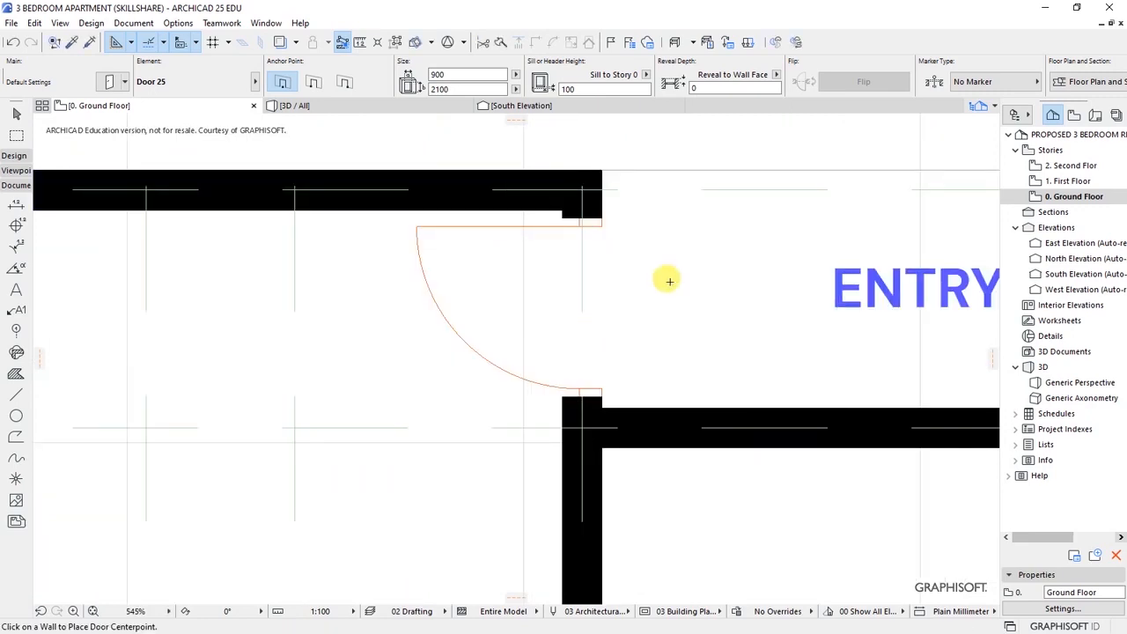
scroll(682, 300, "down", 8)
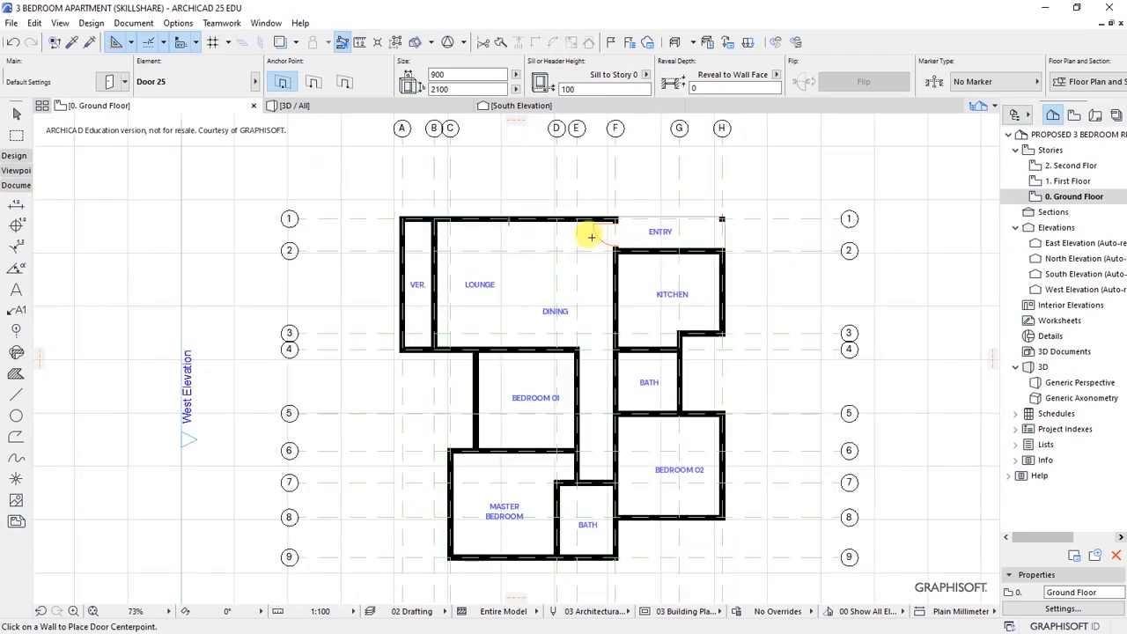
scroll(611, 194, "up", 5)
scroll(599, 211, "down", 2)
scroll(314, 236, "up", 4)
scroll(455, 255, "up", 5)
- Place a door on the VER.–LOUNGE wall, swinging into the verandah
left_click(460, 269)
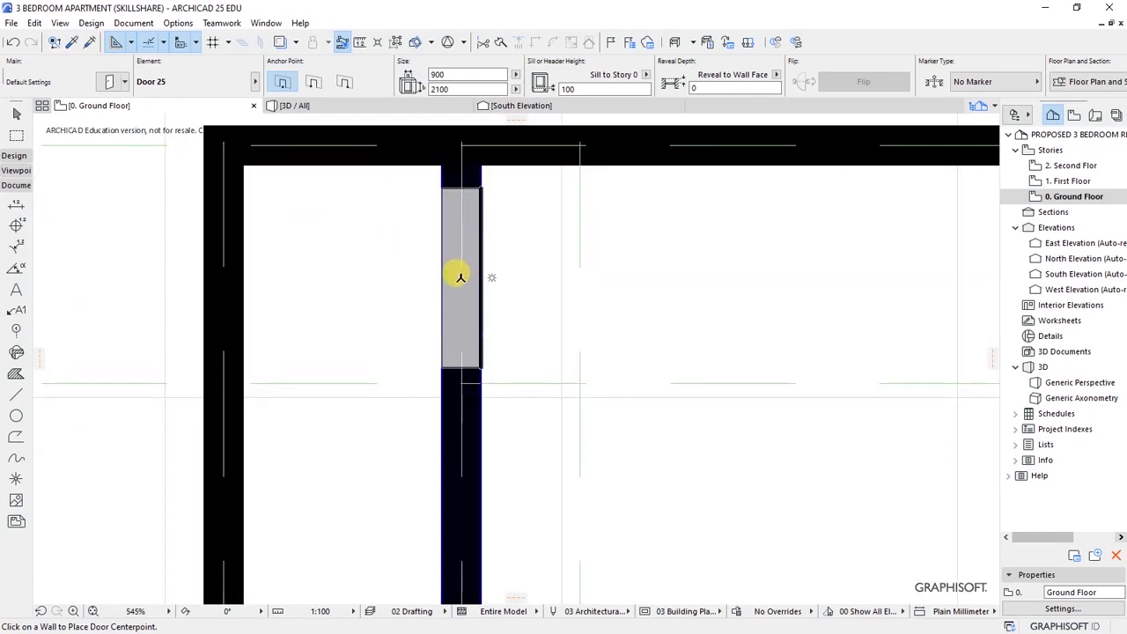
left_click(432, 262)
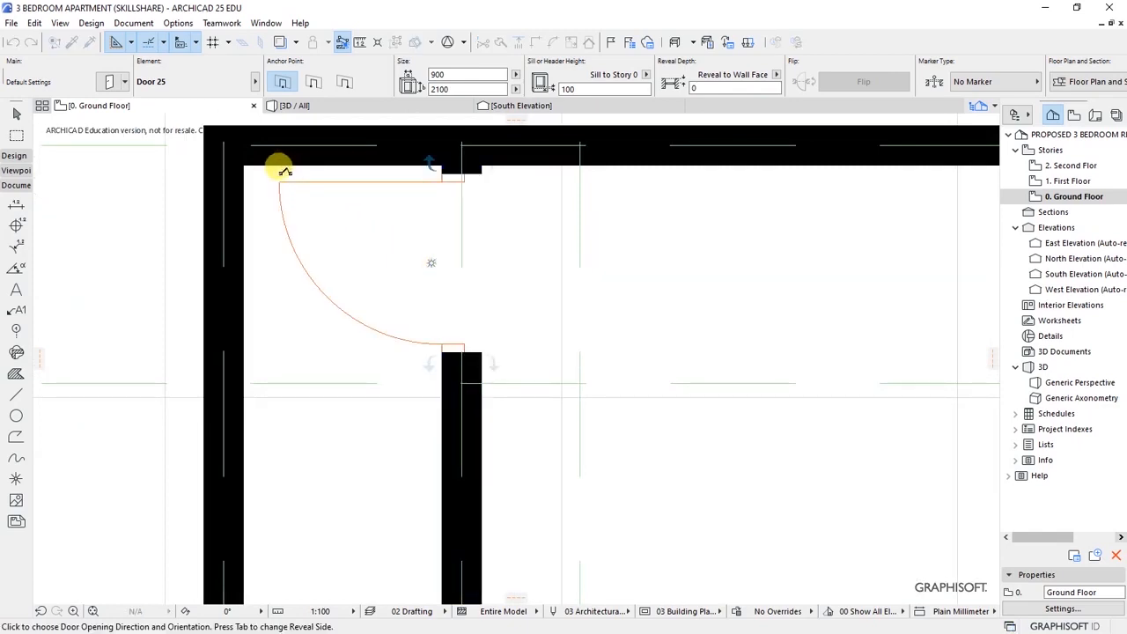
left_click(283, 169)
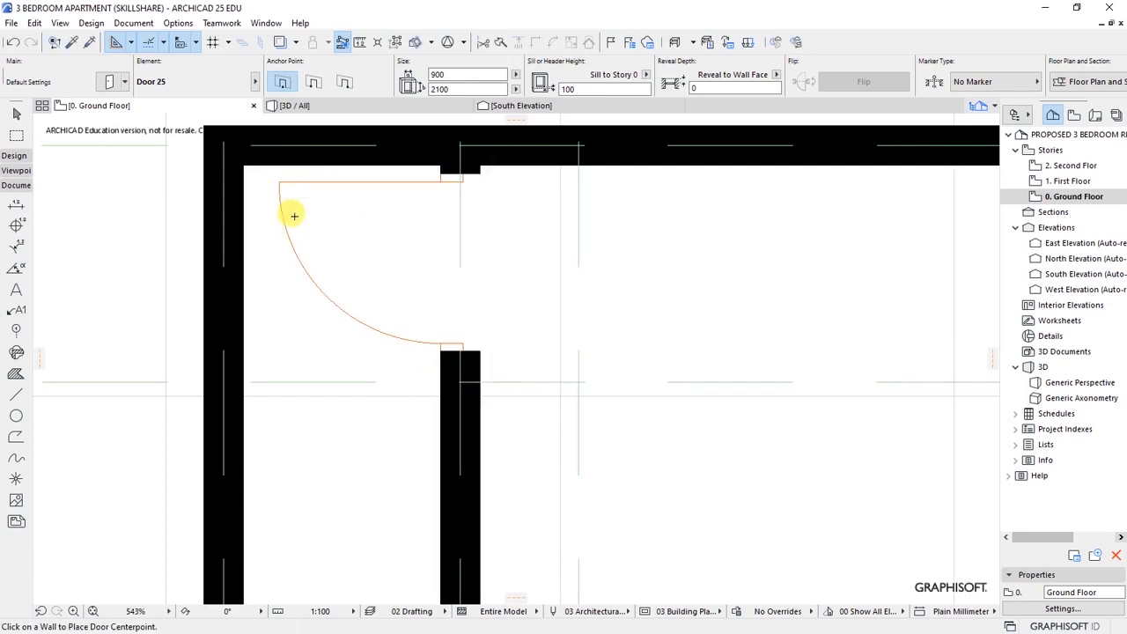
scroll(290, 214, "down", 5)
scroll(391, 202, "down", 2)
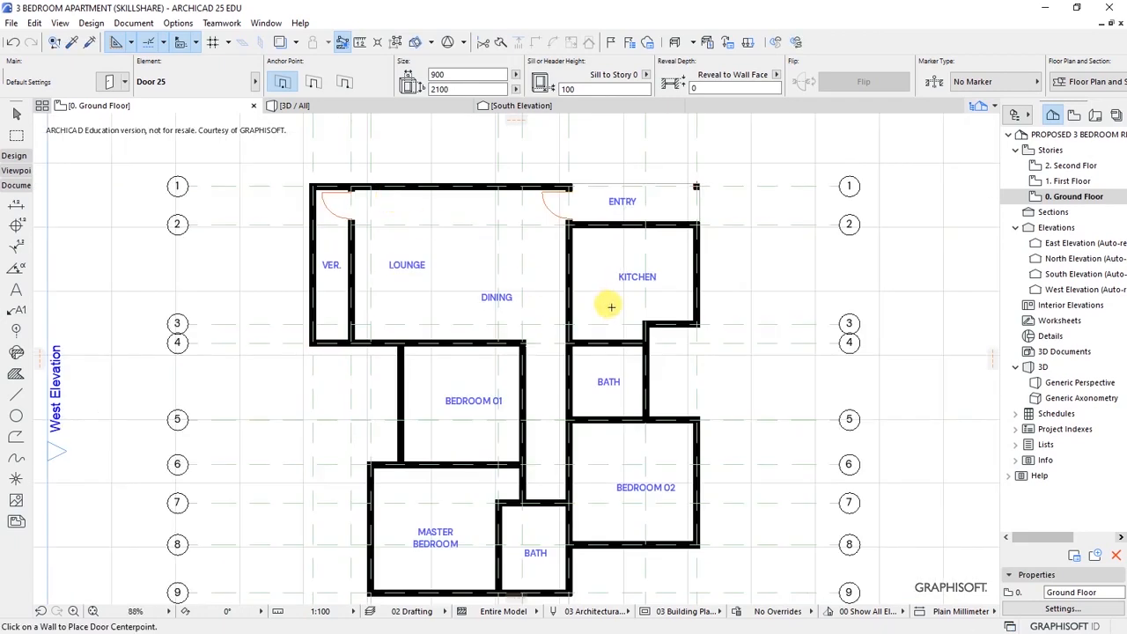
scroll(605, 308, "up", 2)
- Place a door on the dining–kitchen wall
scroll(581, 312, "up", 1)
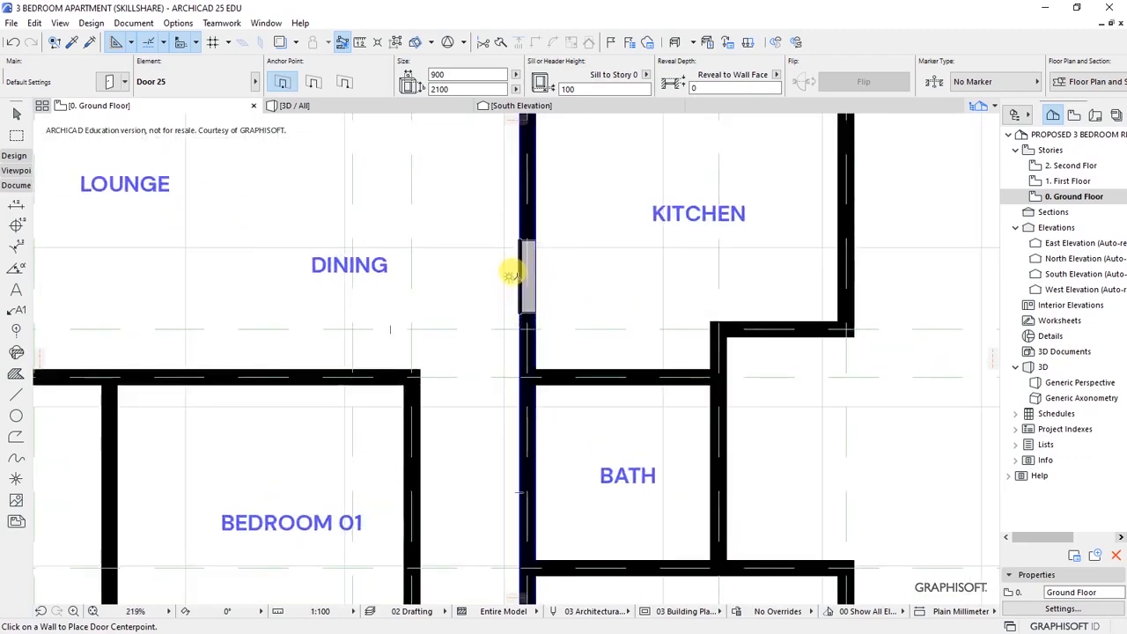
left_click(511, 274)
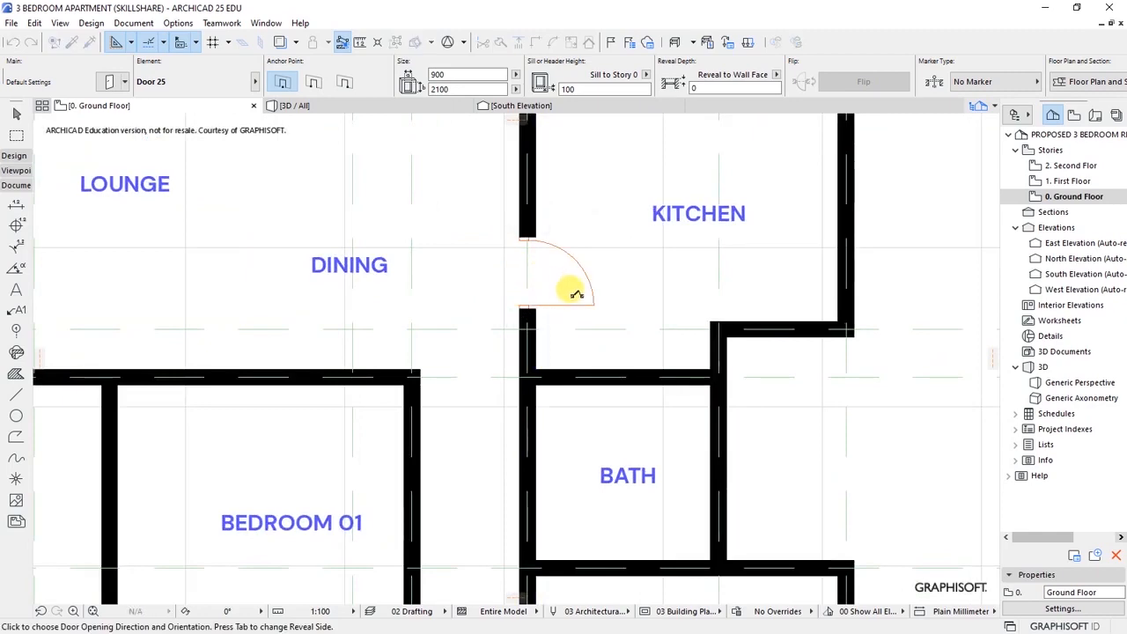
scroll(574, 294, "down", 1)
scroll(660, 211, "down", 1)
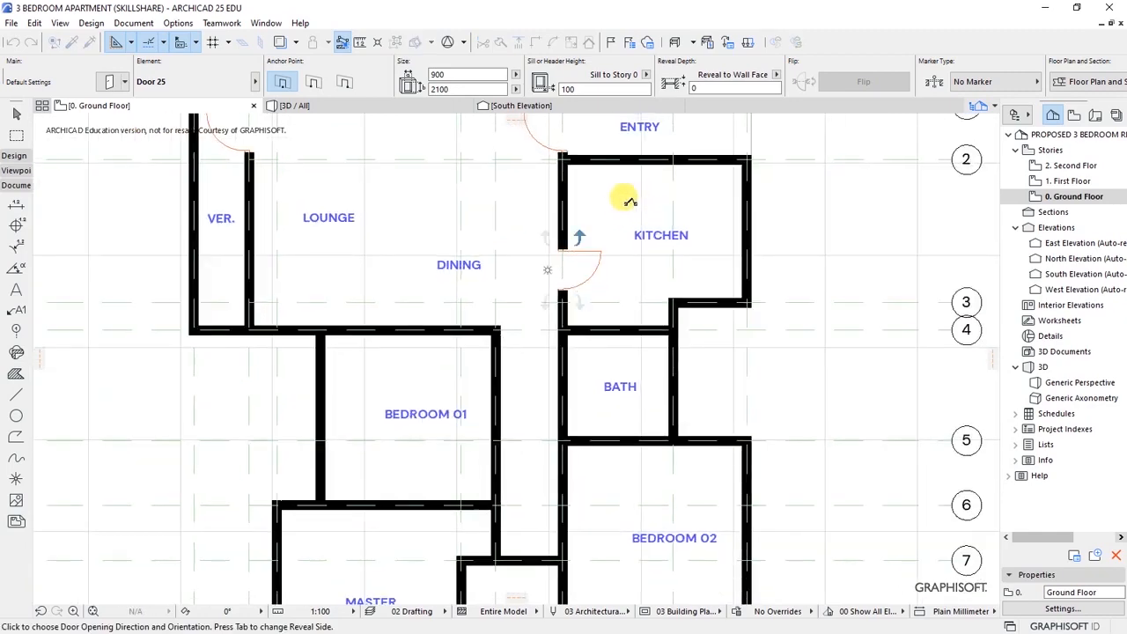
scroll(616, 209, "up", 1)
scroll(676, 261, "down", 2)
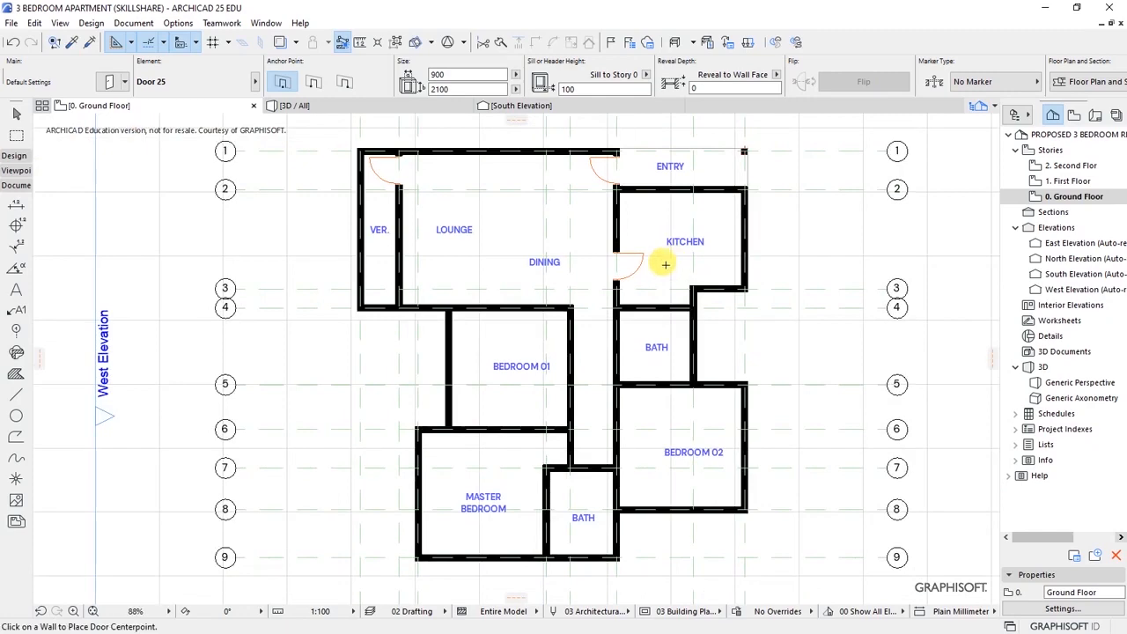
scroll(618, 341, "up", 3)
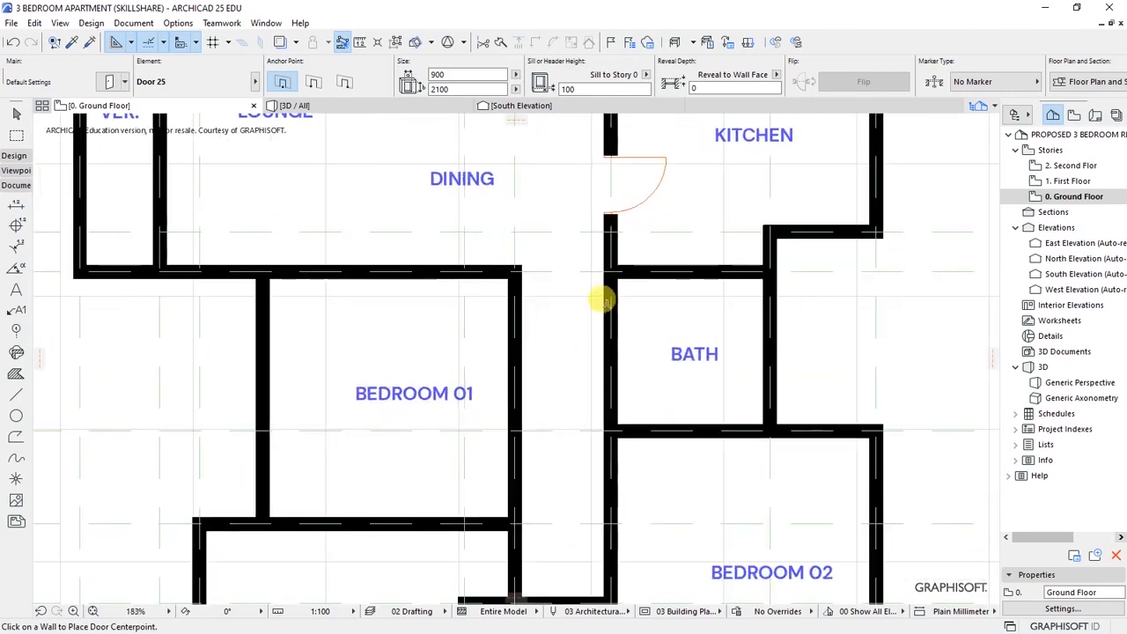
- Add a door on the bath's left wall, swinging into the bath
left_click(595, 317)
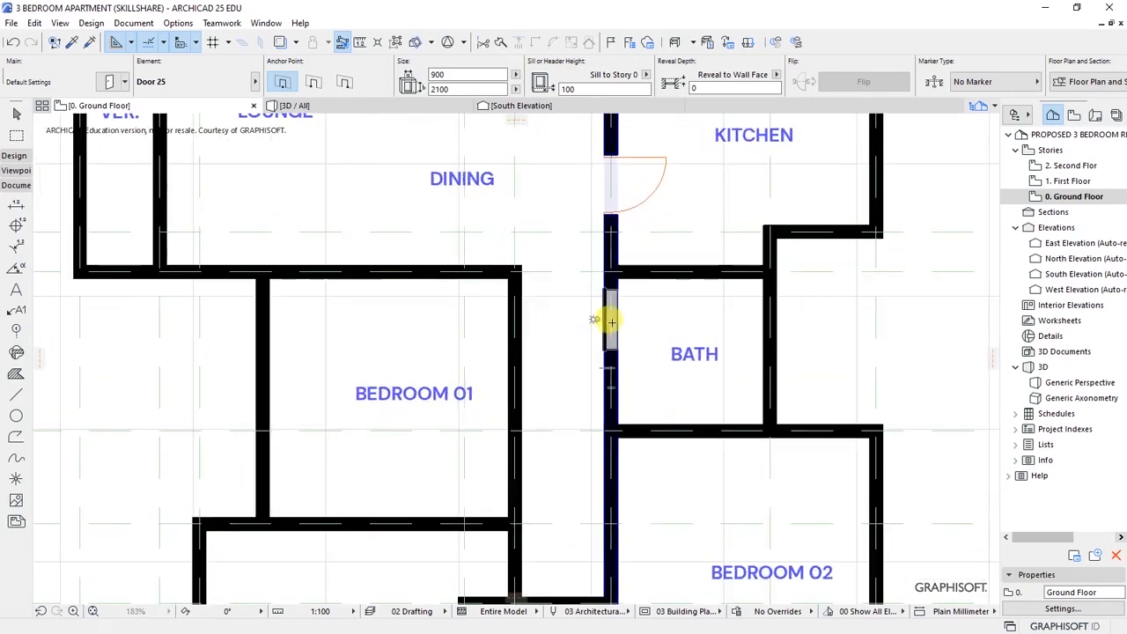
left_click(675, 216)
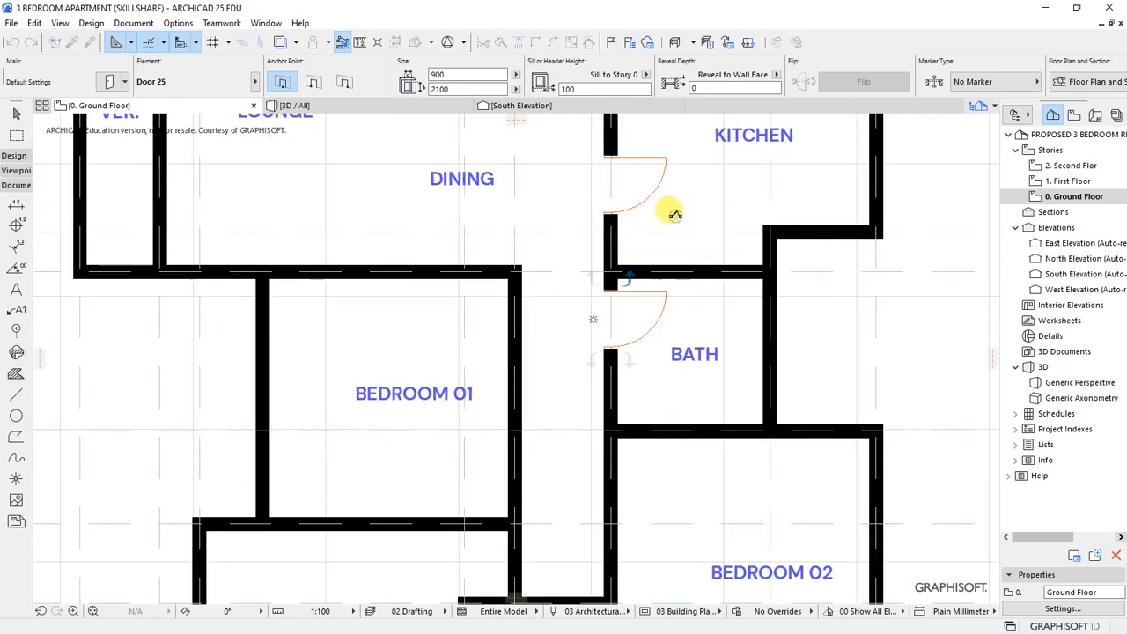
scroll(634, 218, "down", 5)
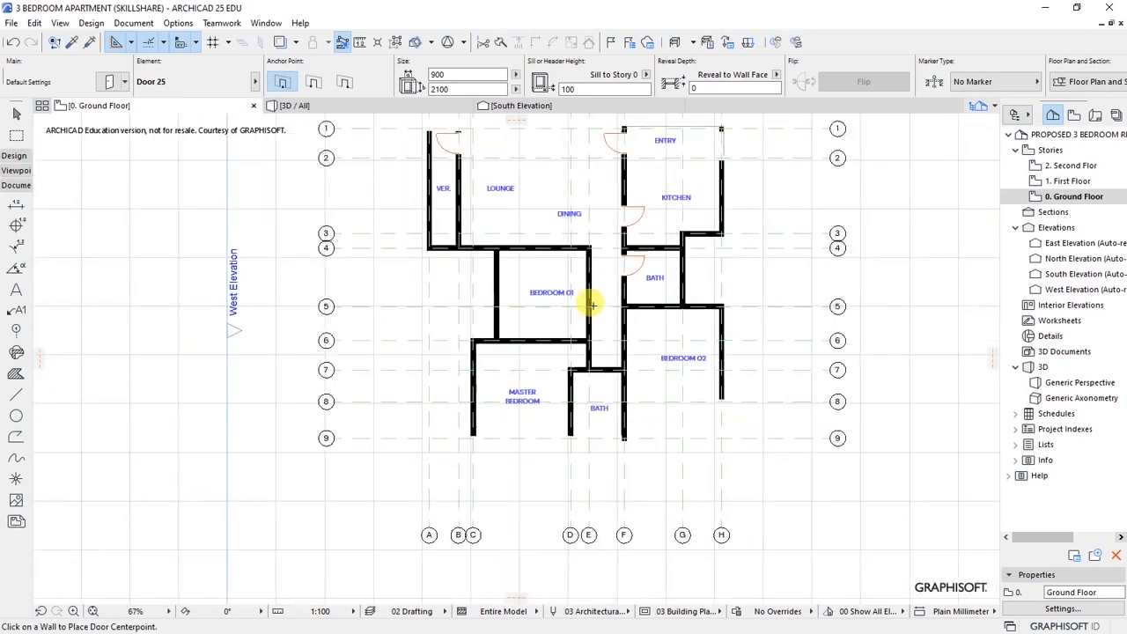
scroll(574, 388, "up", 3)
scroll(596, 272, "up", 6)
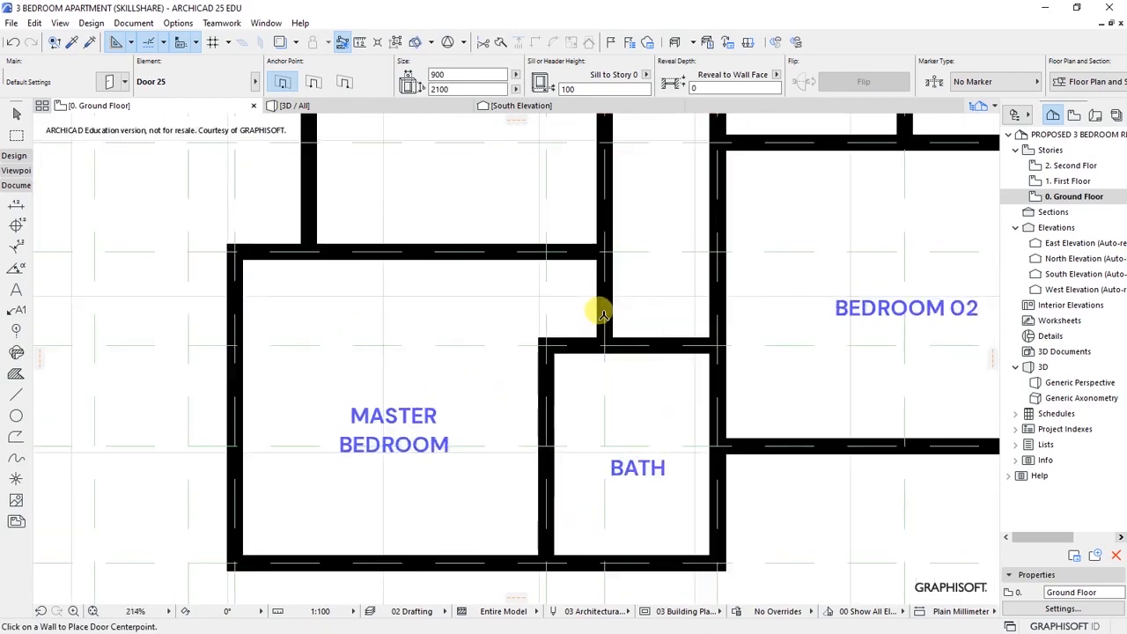
- Add an inward-swinging master bedroom door and a door to its en-suite bath
left_click(595, 288)
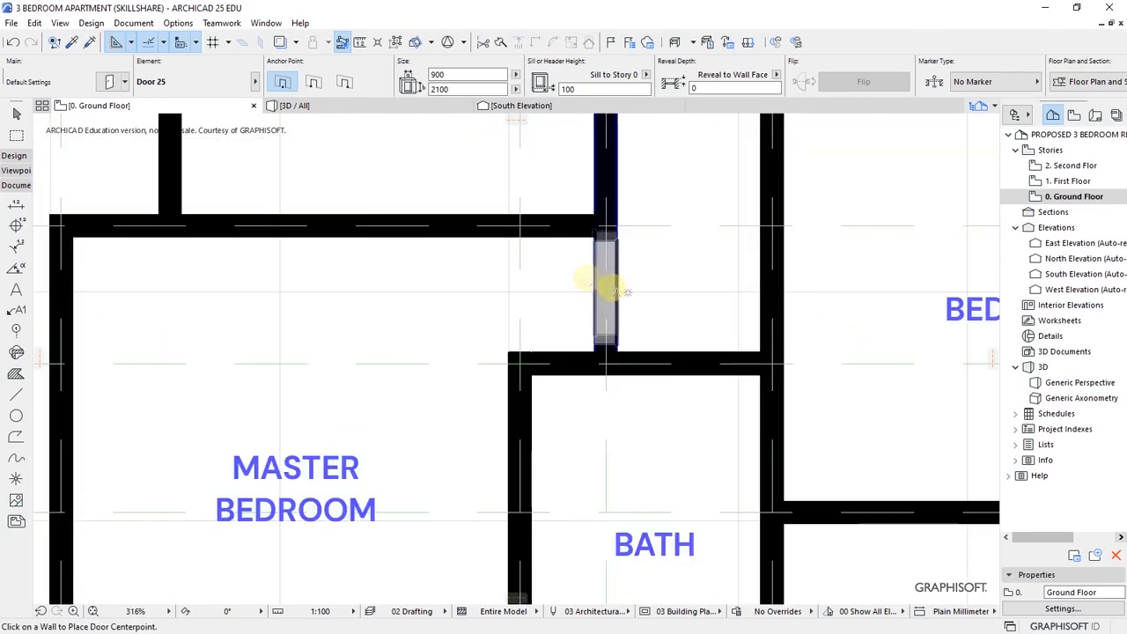
left_click(443, 174)
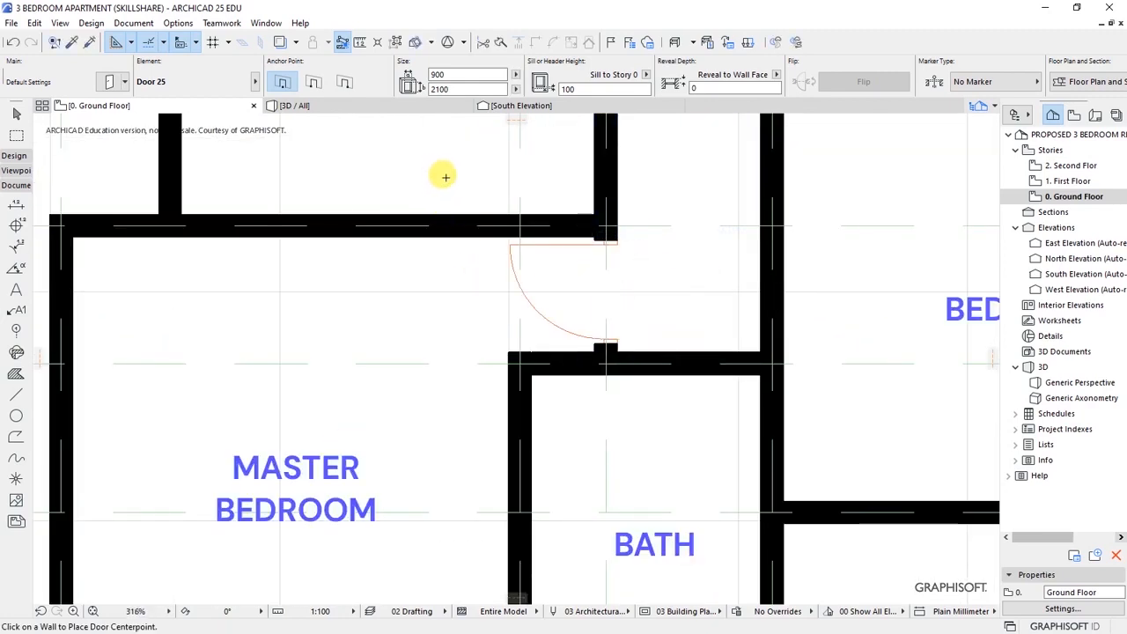
scroll(453, 185, "down", 4)
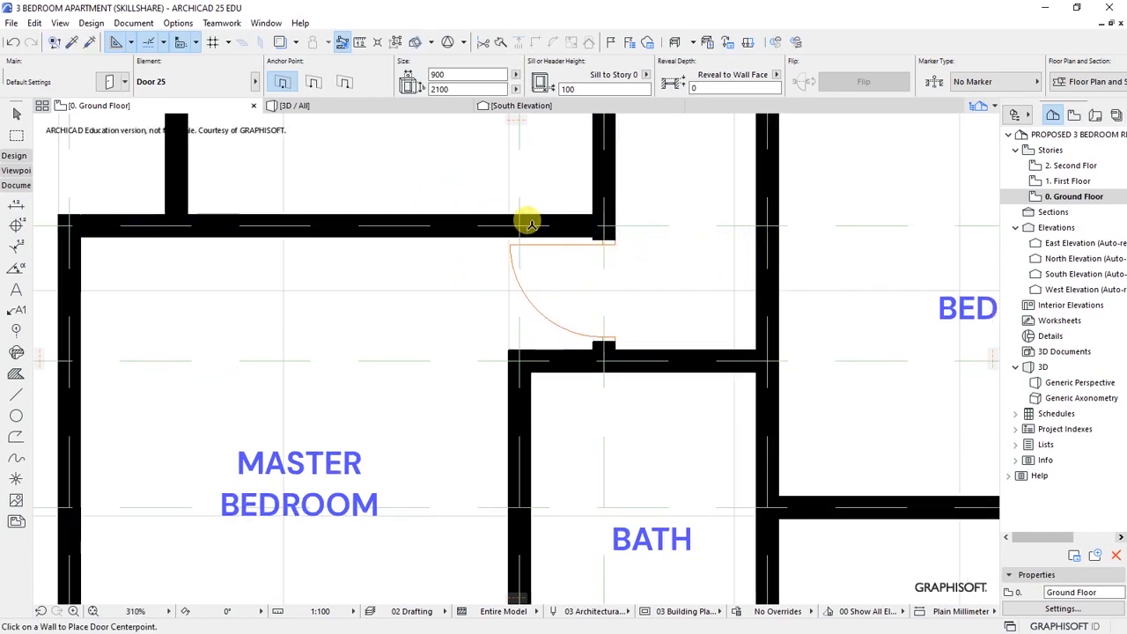
scroll(475, 271, "up", 3)
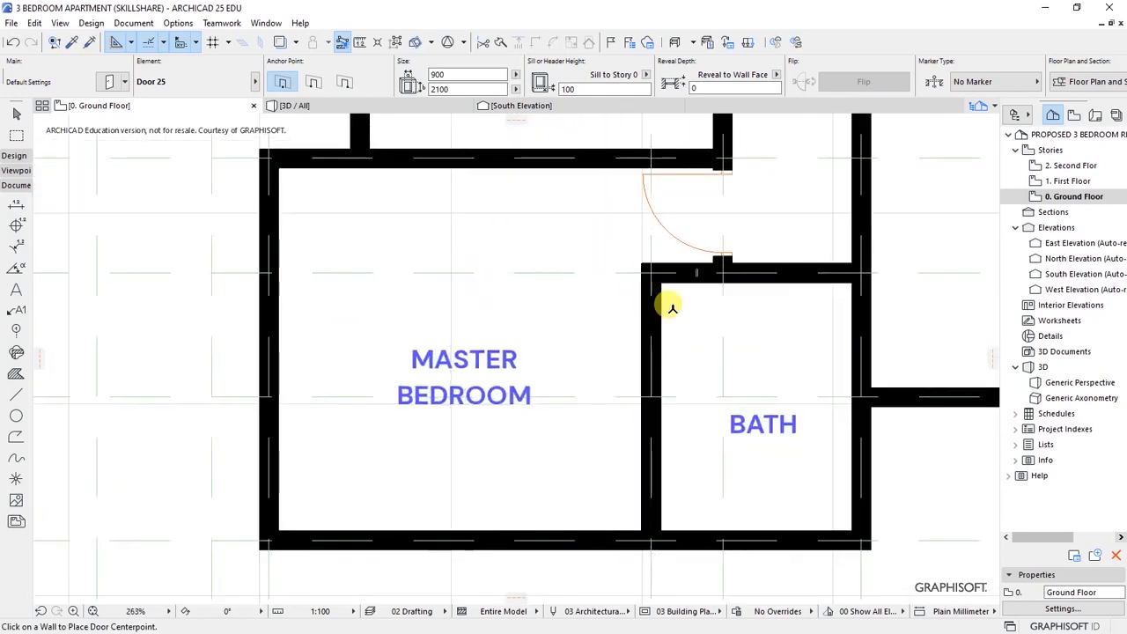
scroll(672, 304, "up", 4)
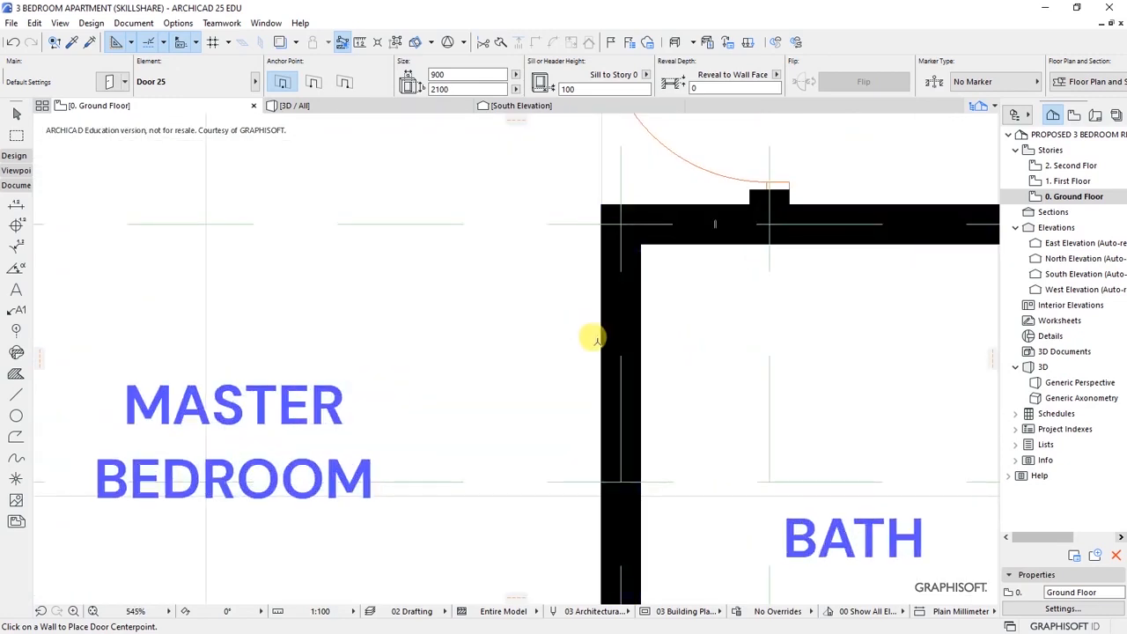
left_click(606, 343)
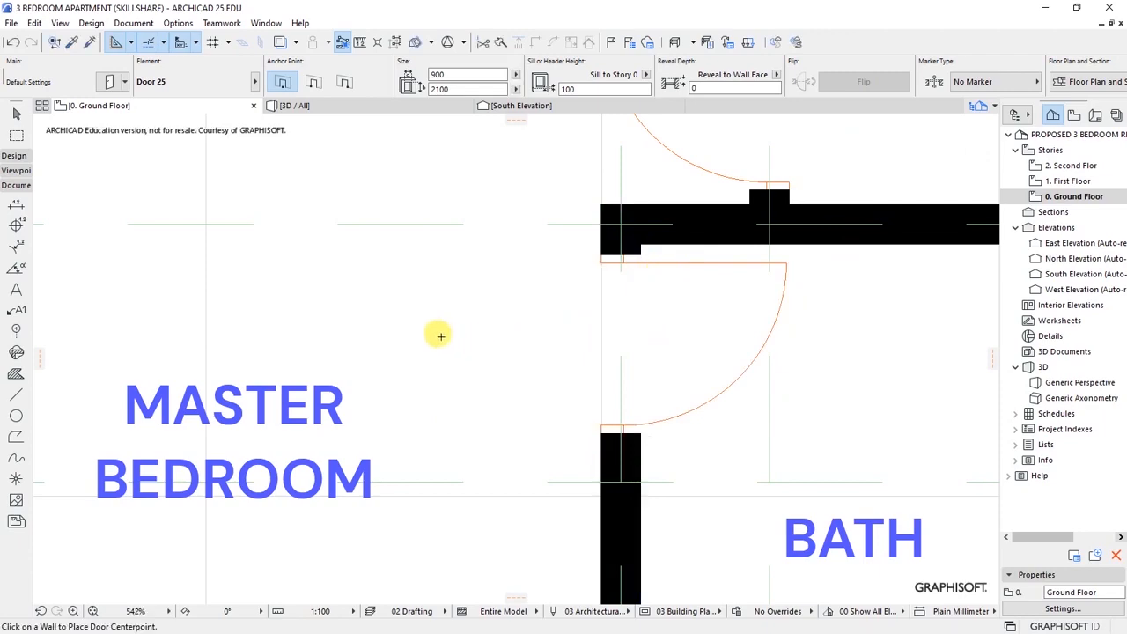
scroll(440, 332, "down", 6)
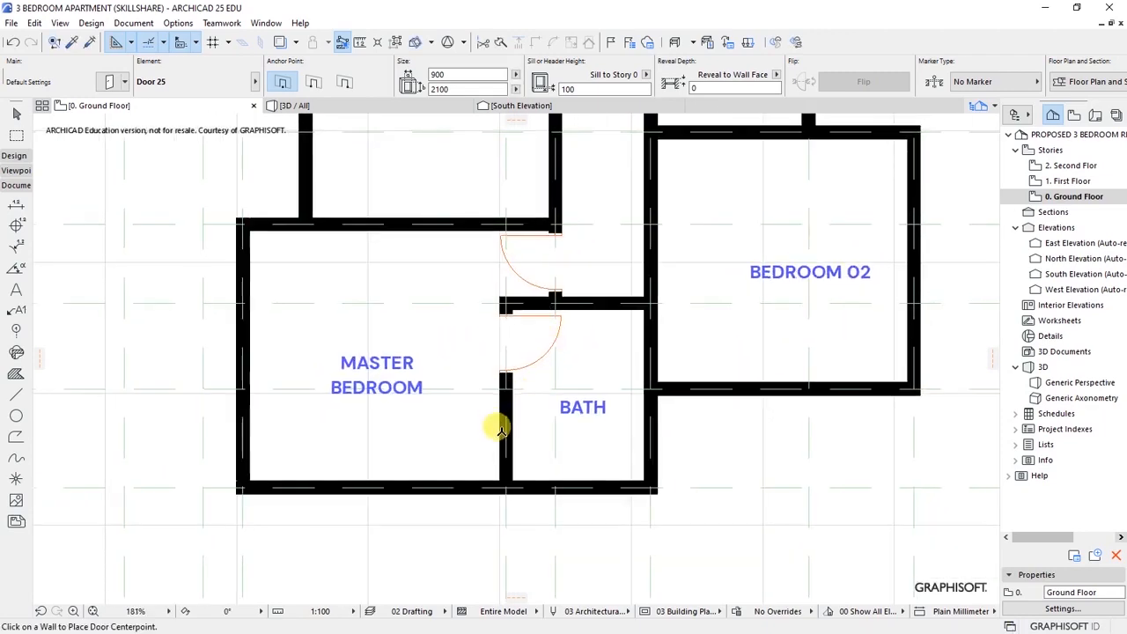
- Place a door on Bedroom 02's left wall, swinging into the room
scroll(496, 423, "down", 6)
scroll(530, 352, "up", 3)
scroll(533, 352, "up", 1)
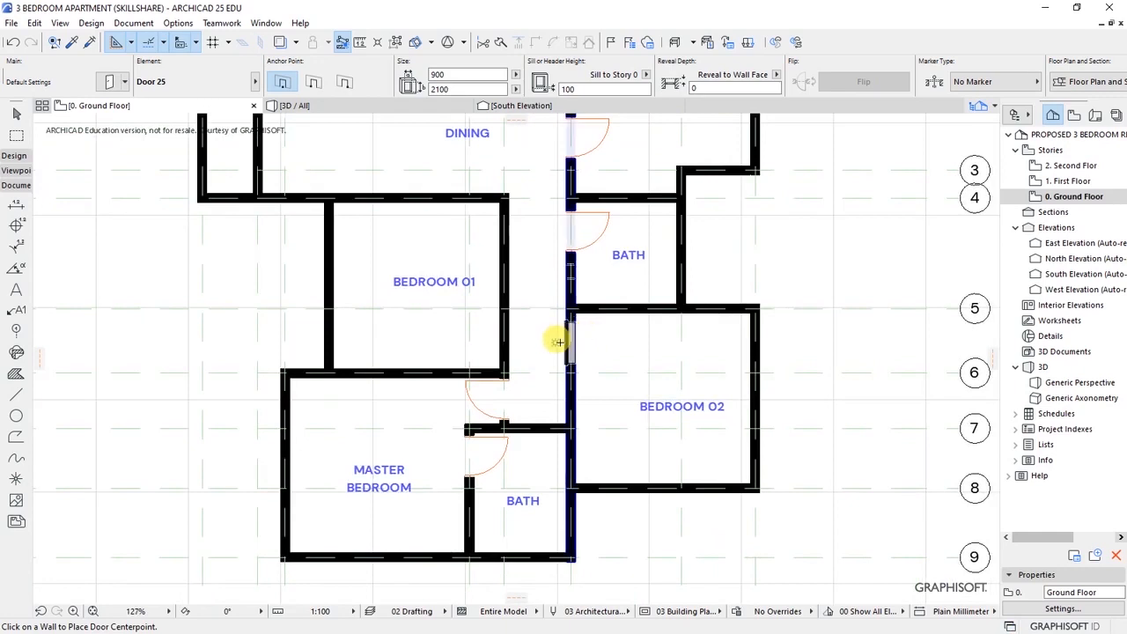
left_click(558, 343)
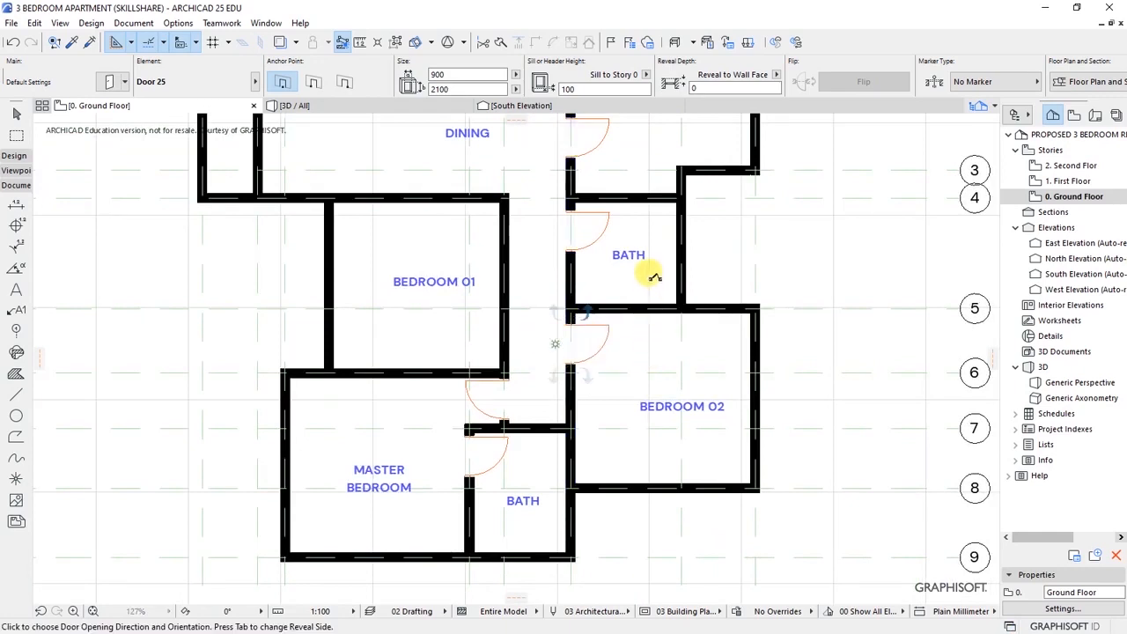
left_click(651, 271)
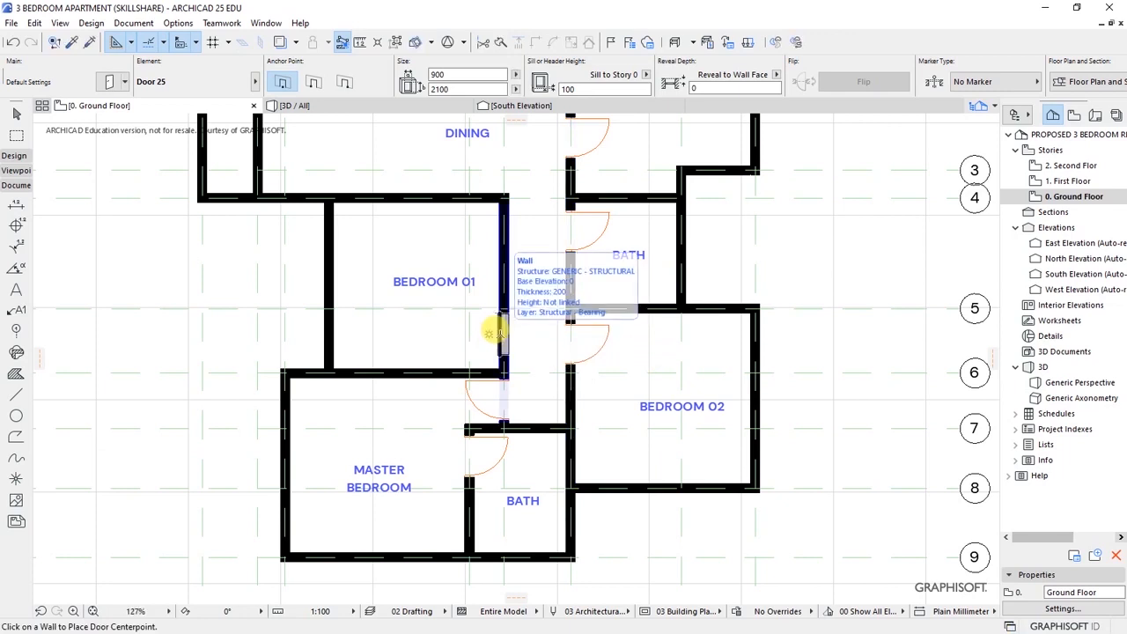
- Add an inward-swinging Bedroom 01 door and a second door in the kitchen's lower wall
left_click(501, 333)
left_click(429, 397)
scroll(558, 455, "down", 4)
scroll(653, 431, "up", 2)
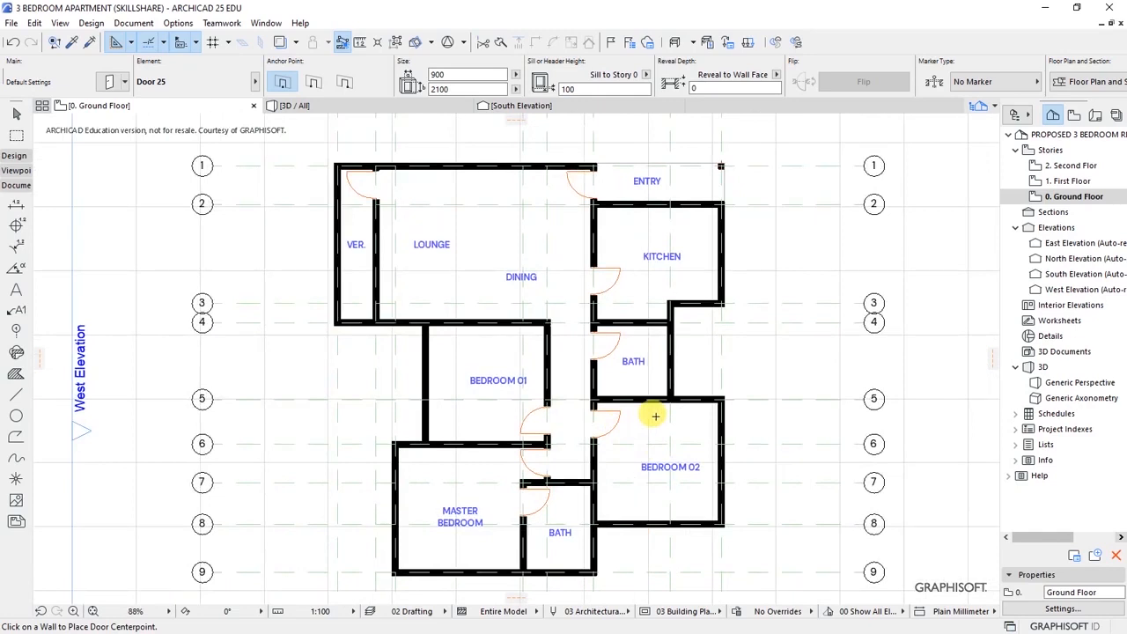
left_click(695, 306)
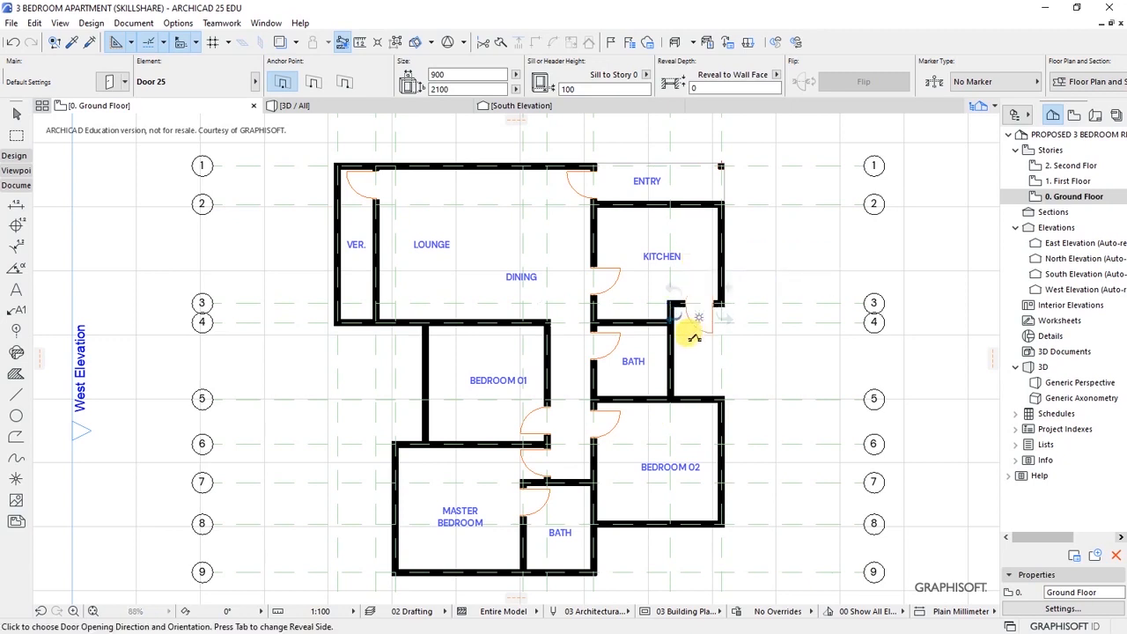
left_click(675, 348)
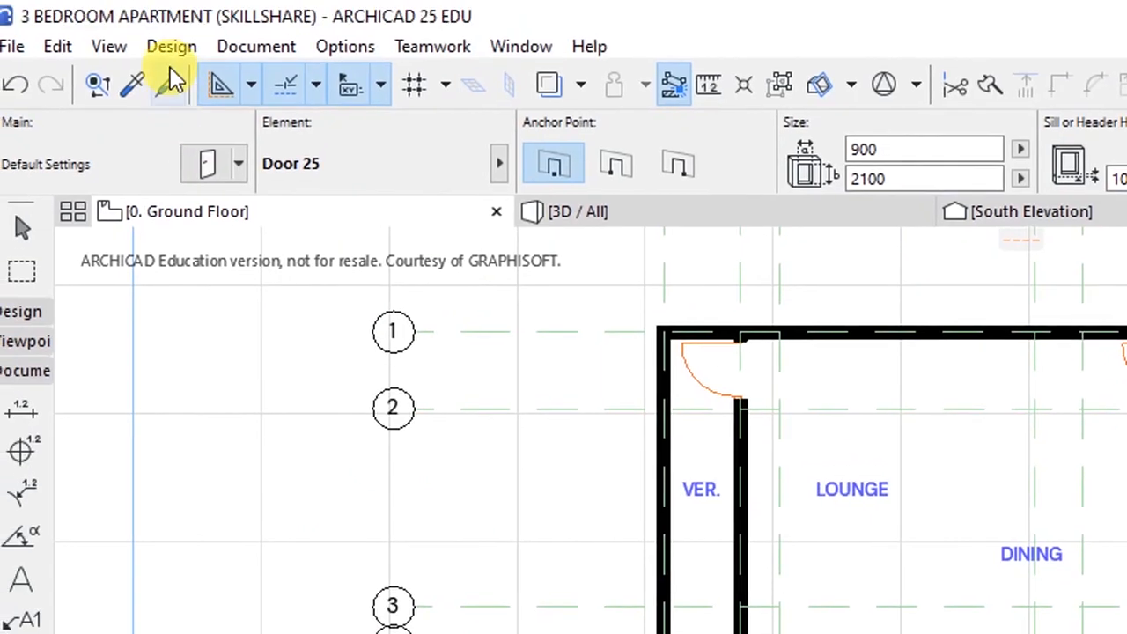
- Switch to the Window tool and open its defaults showing Window 25, 900 × 1500, 1000 sill
left_click(173, 52)
mouse_move(254, 83)
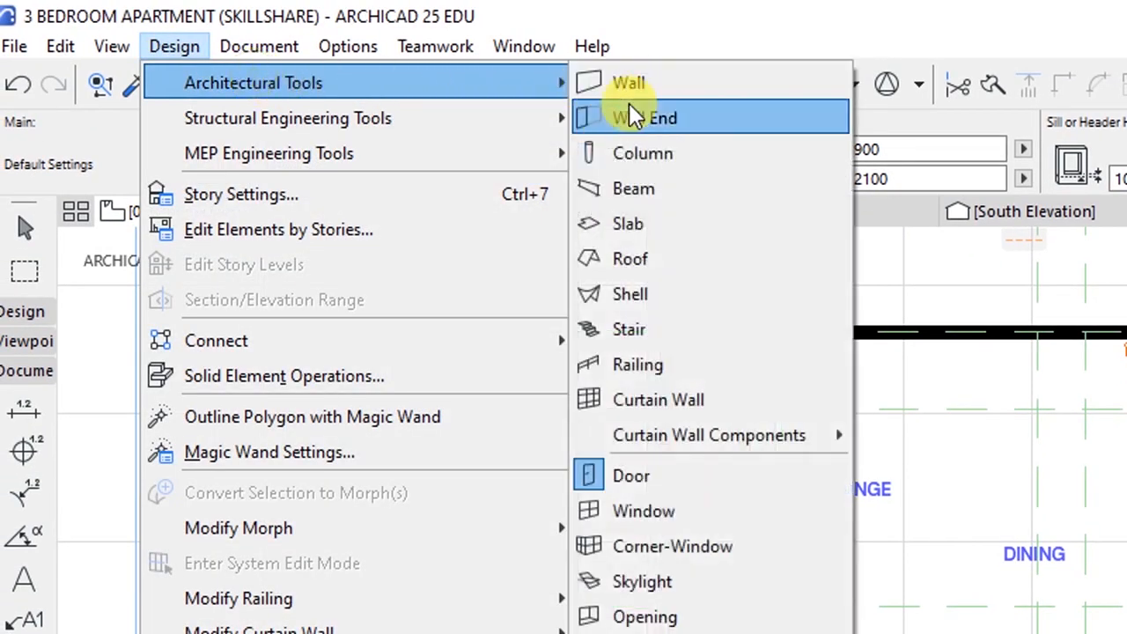
left_click(651, 509)
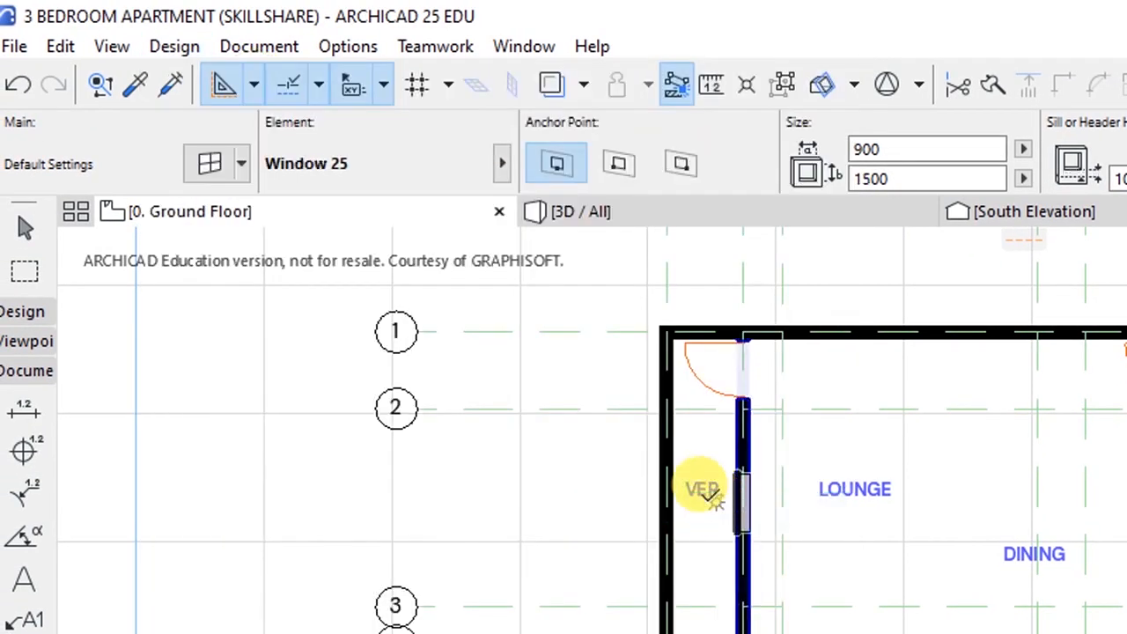
left_click(212, 167)
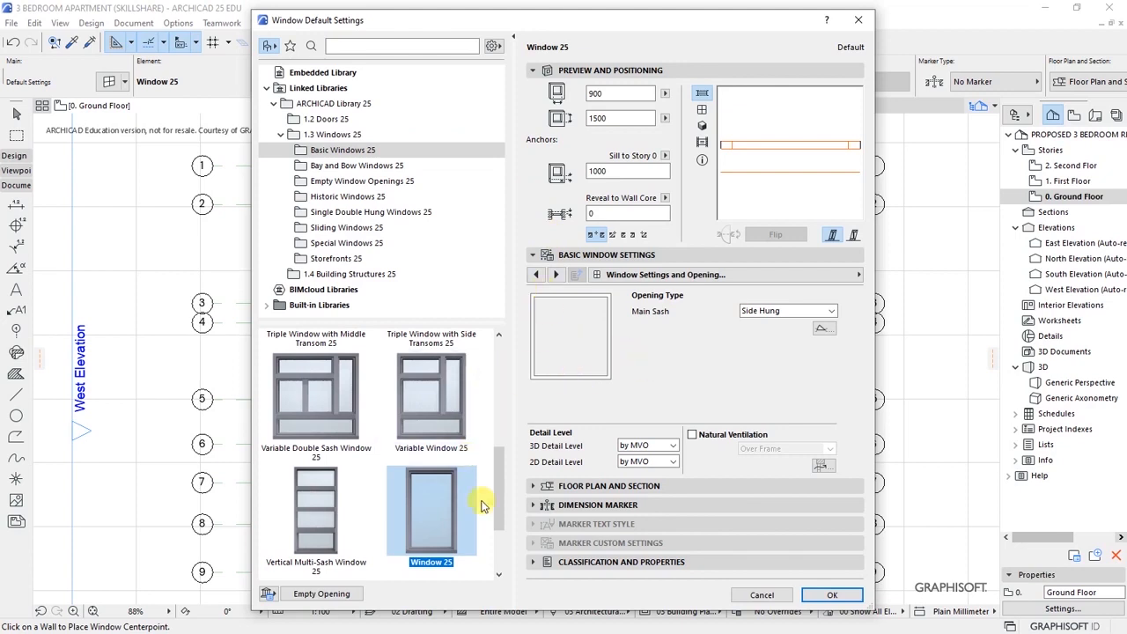
mouse_move(496, 510)
left_mouse_down()
mouse_move(502, 560)
mouse_move(501, 490)
mouse_move(500, 521)
left_mouse_up()
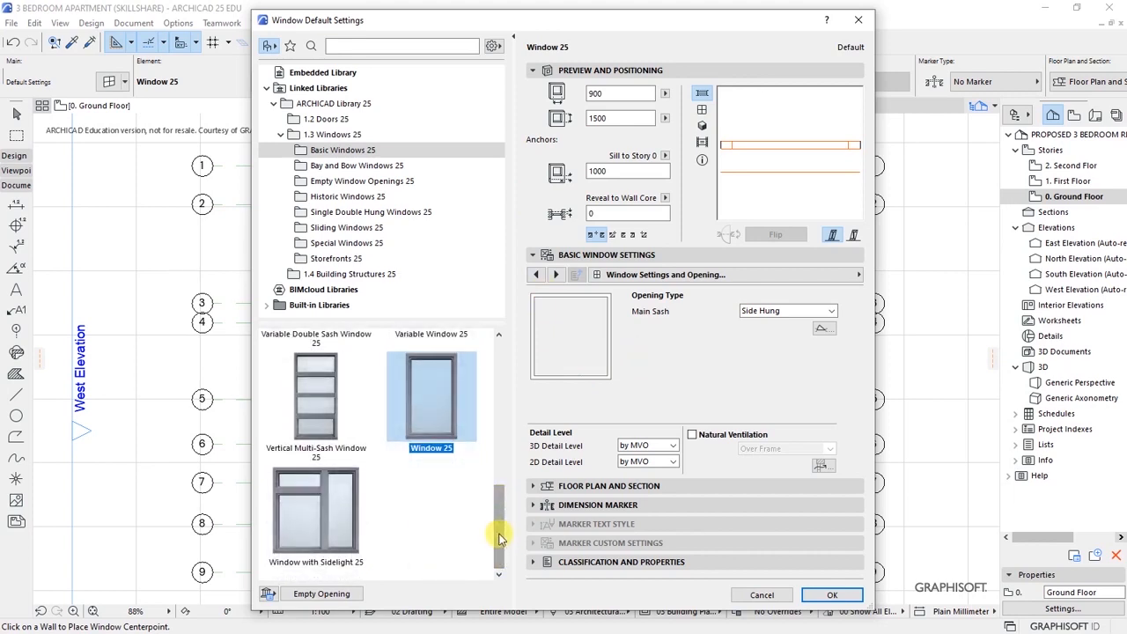
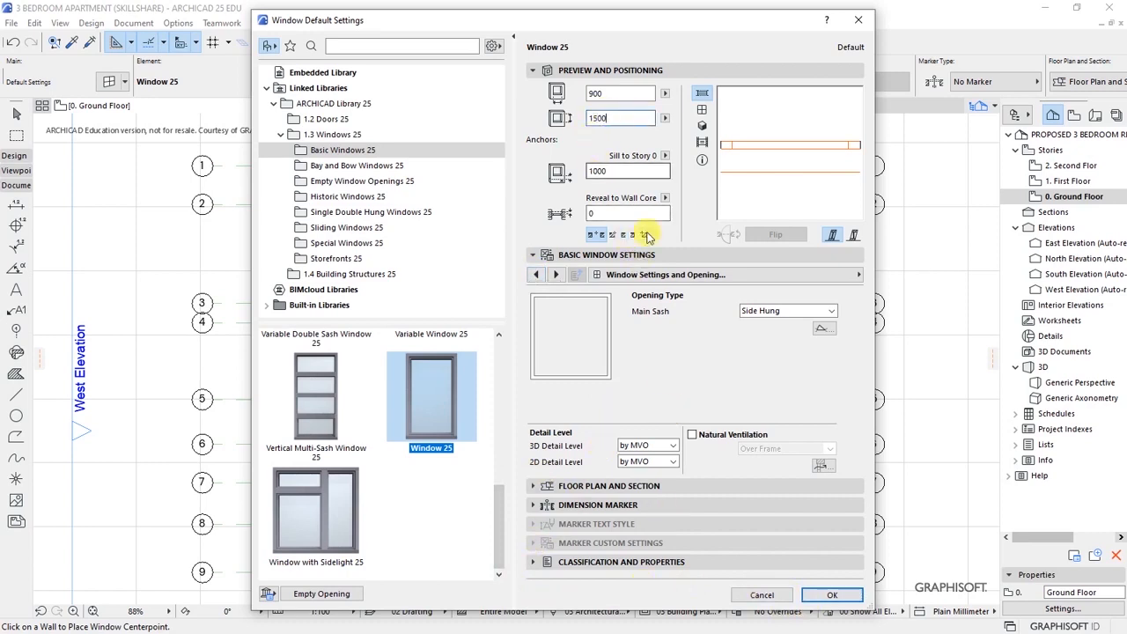
- Confirm the Window 25 defaults of 900 × 1500 with a 1000 sill
left_click(832, 595)
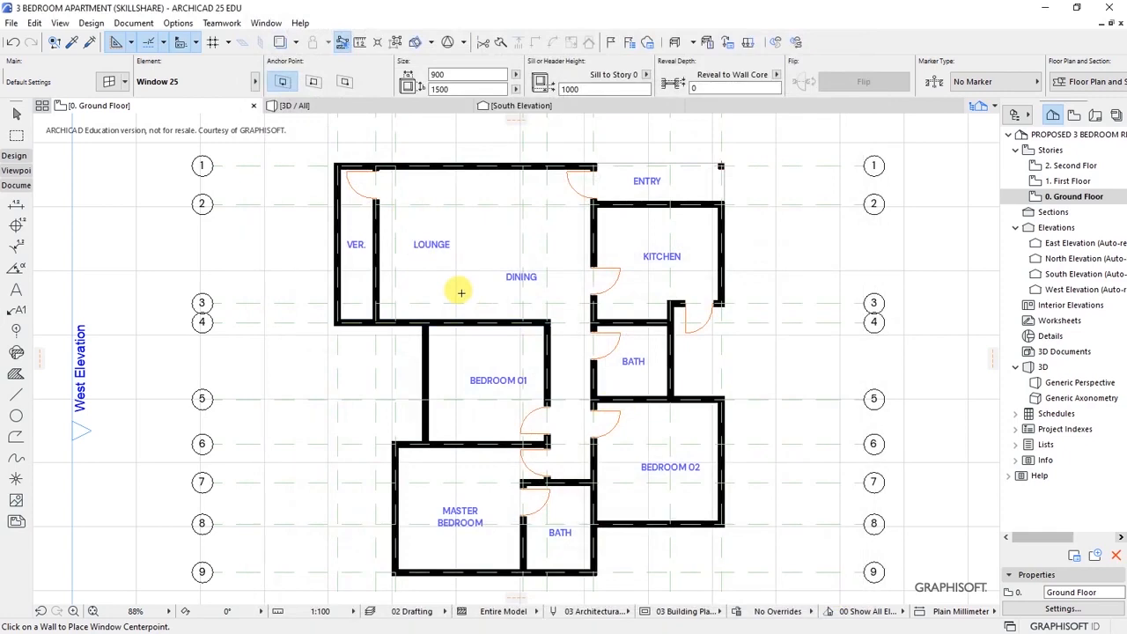
- Place windows in the dining and lounge north walls and the VER./LOUNGE wall
scroll(621, 385, "down", 2)
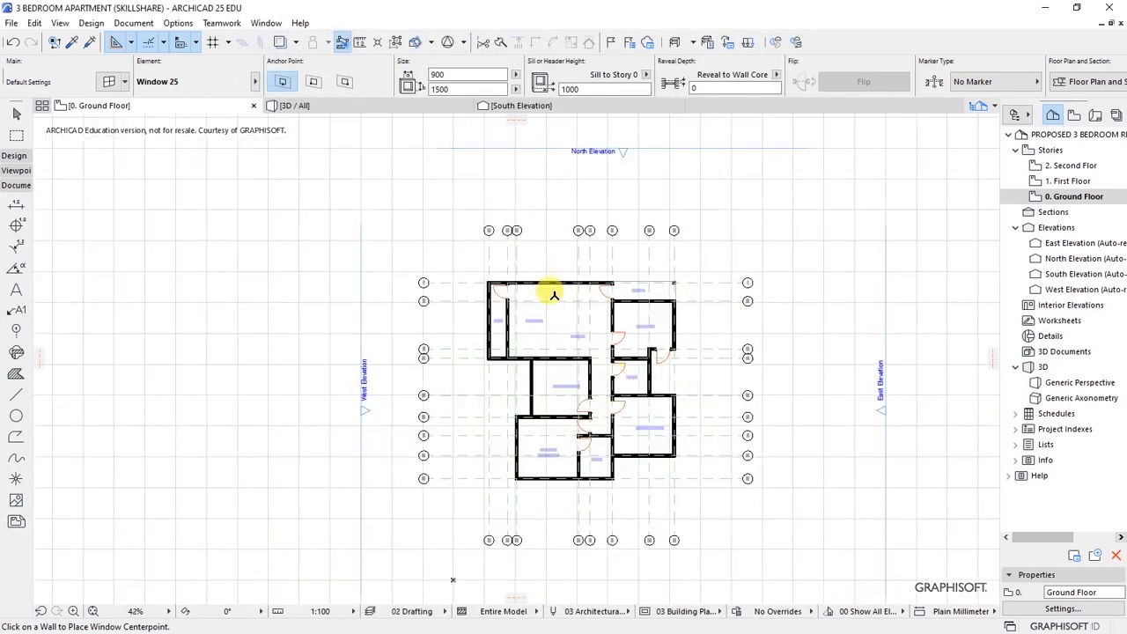
scroll(555, 300, "up", 4)
scroll(613, 287, "up", 2)
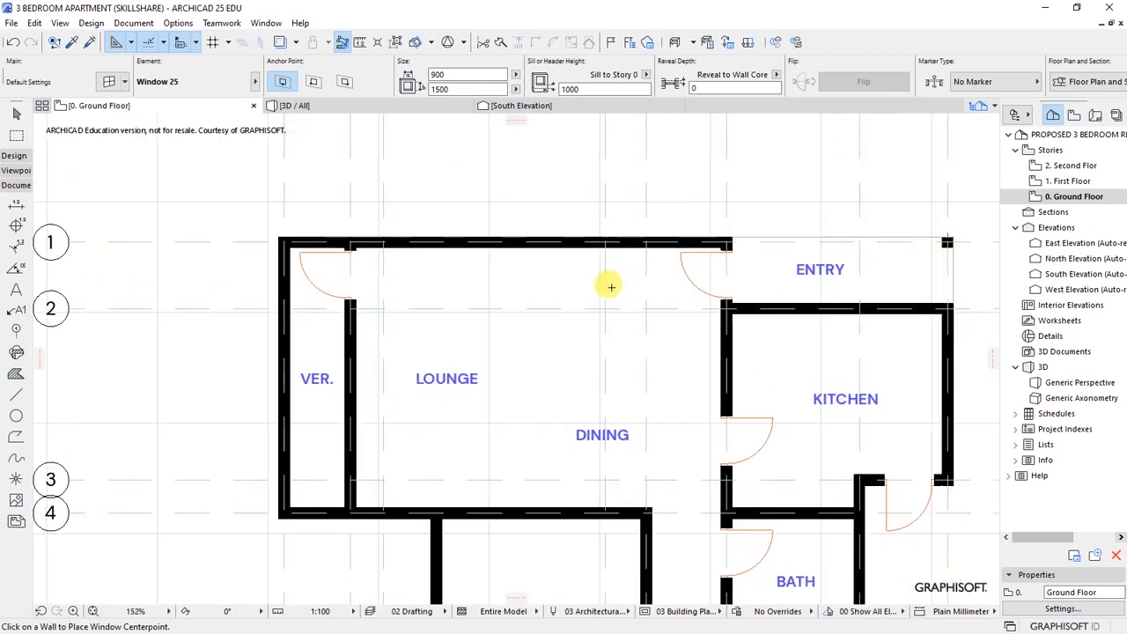
left_click(610, 230)
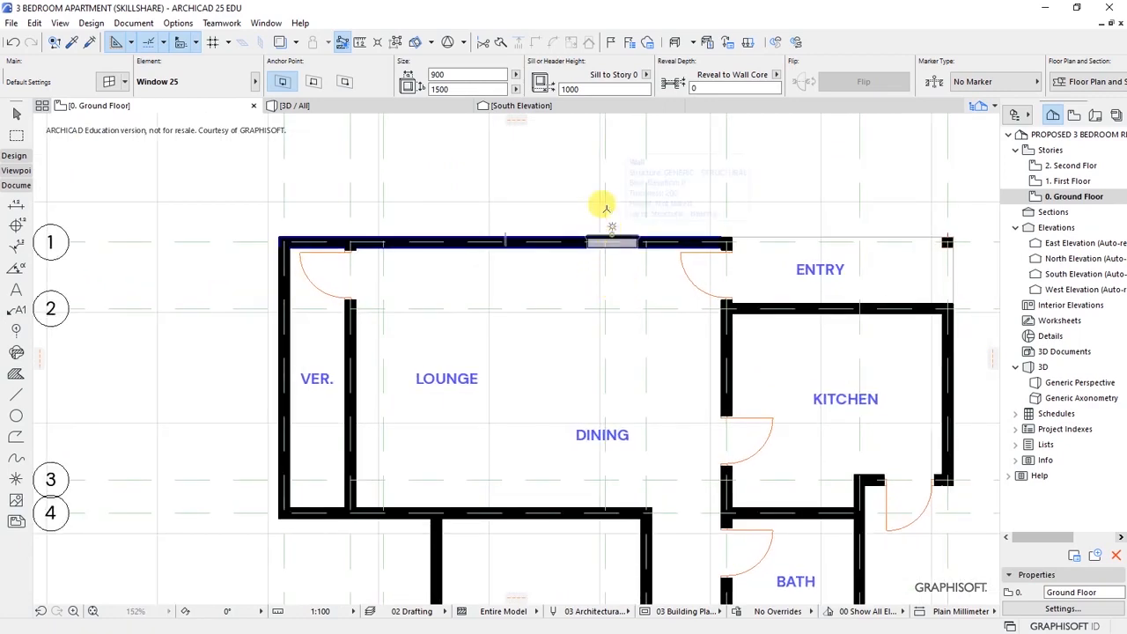
left_click(596, 167)
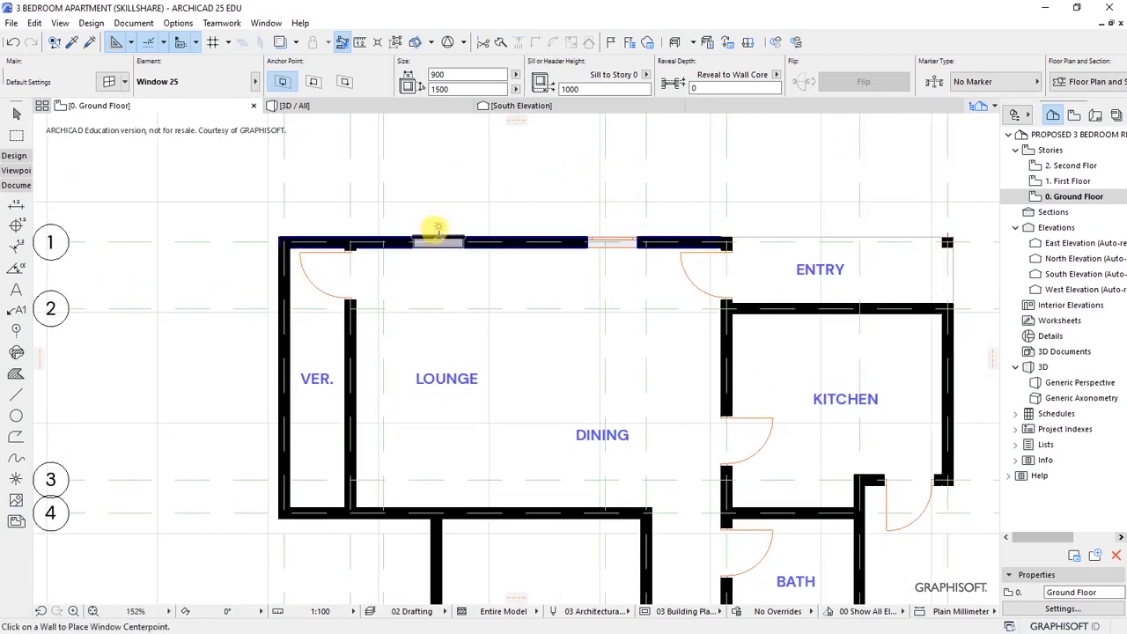
left_click(440, 231)
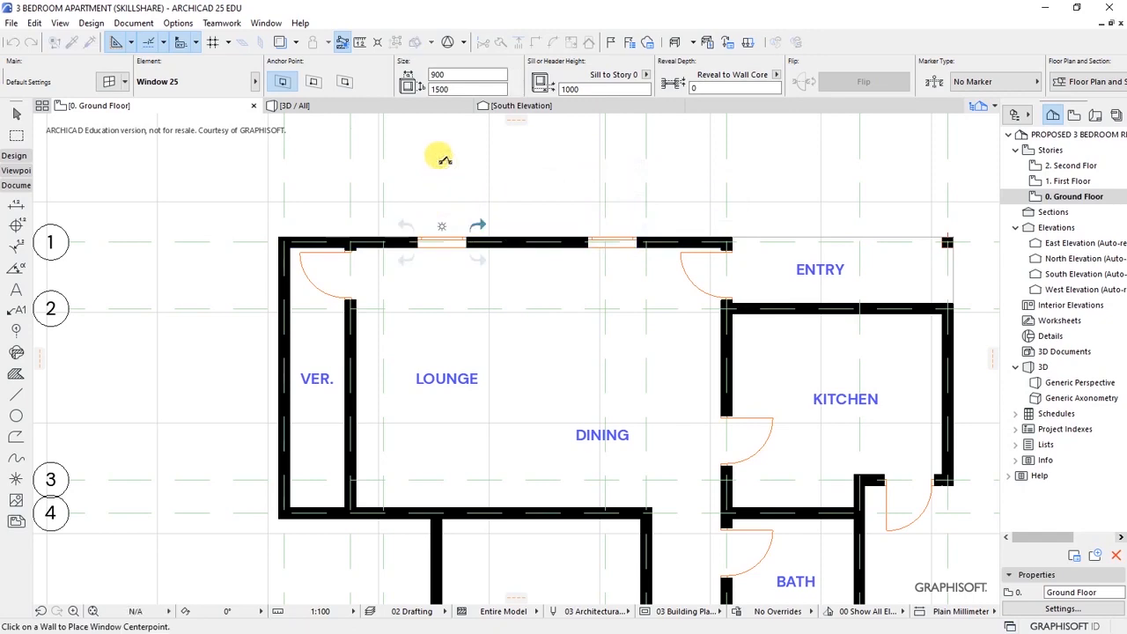
left_click(444, 159)
scroll(378, 186, "down", 2)
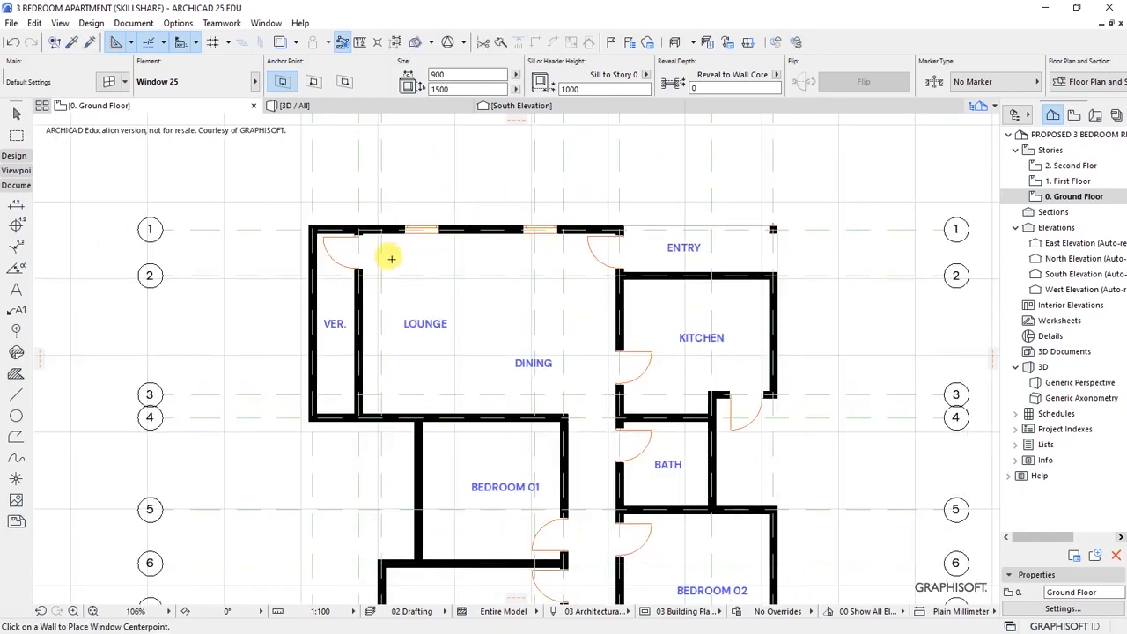
scroll(332, 349, "up", 3)
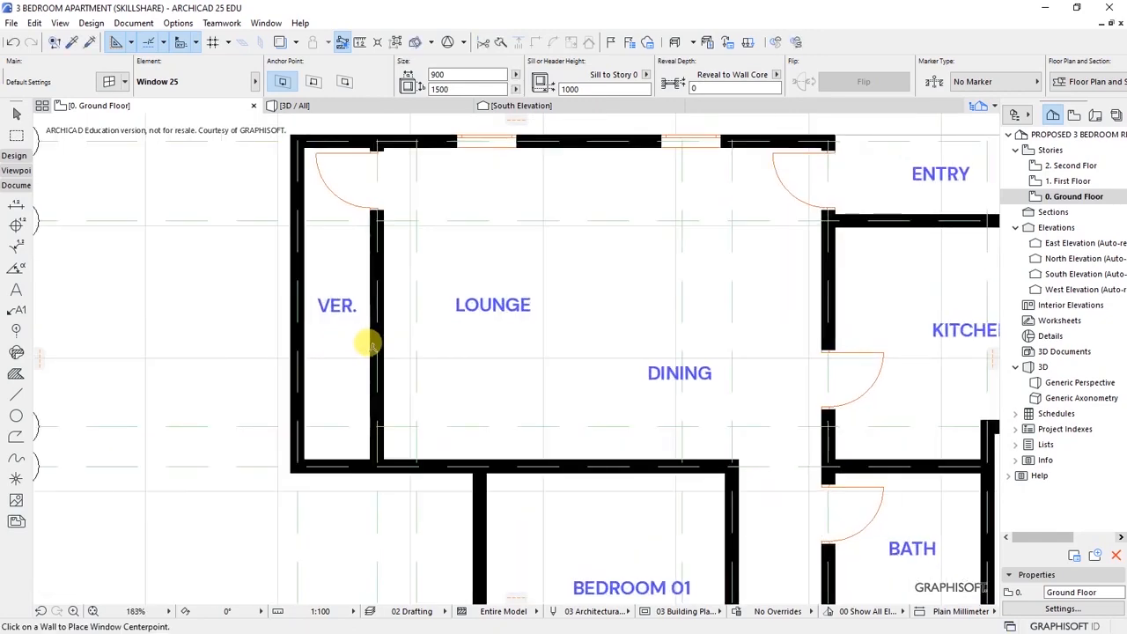
left_click(374, 331)
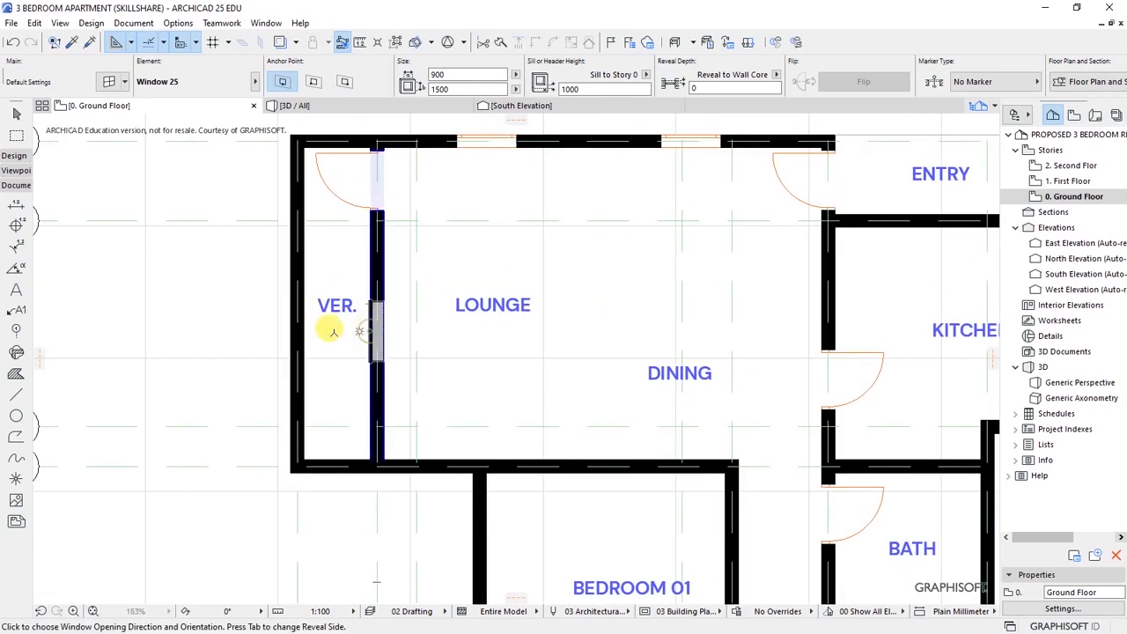
left_click(332, 330)
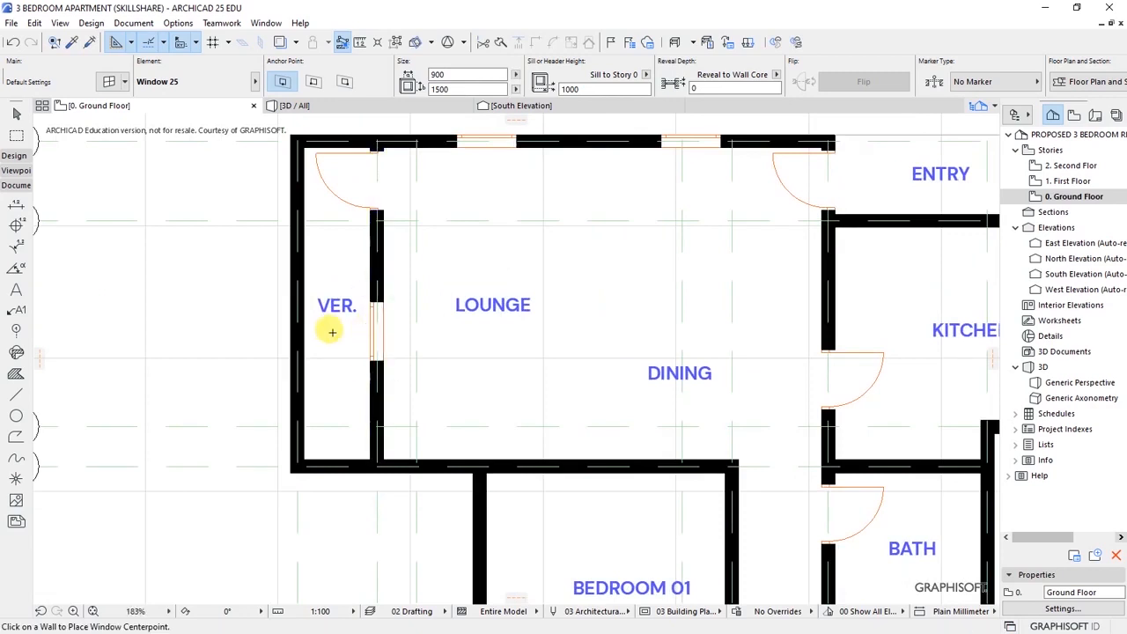
- Add windows to the east walls of the kitchen, bath and BEDROOM 02
scroll(449, 264, "down", 5)
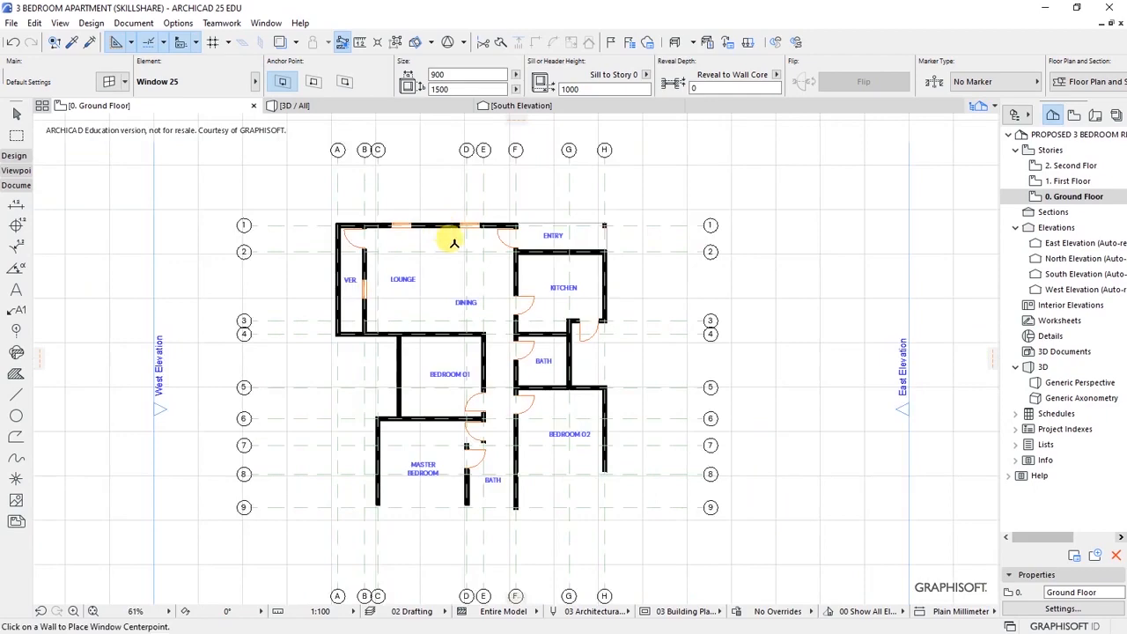
scroll(612, 286, "up", 4)
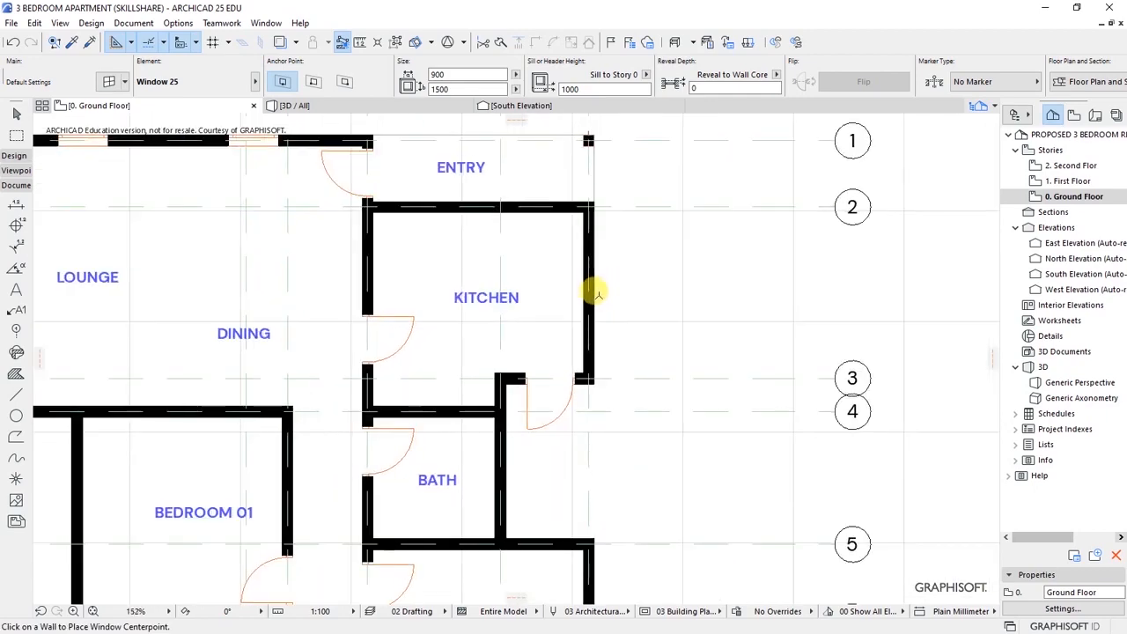
left_click(597, 295)
left_click(721, 293)
scroll(660, 237, "down", 4)
scroll(584, 344, "up", 4)
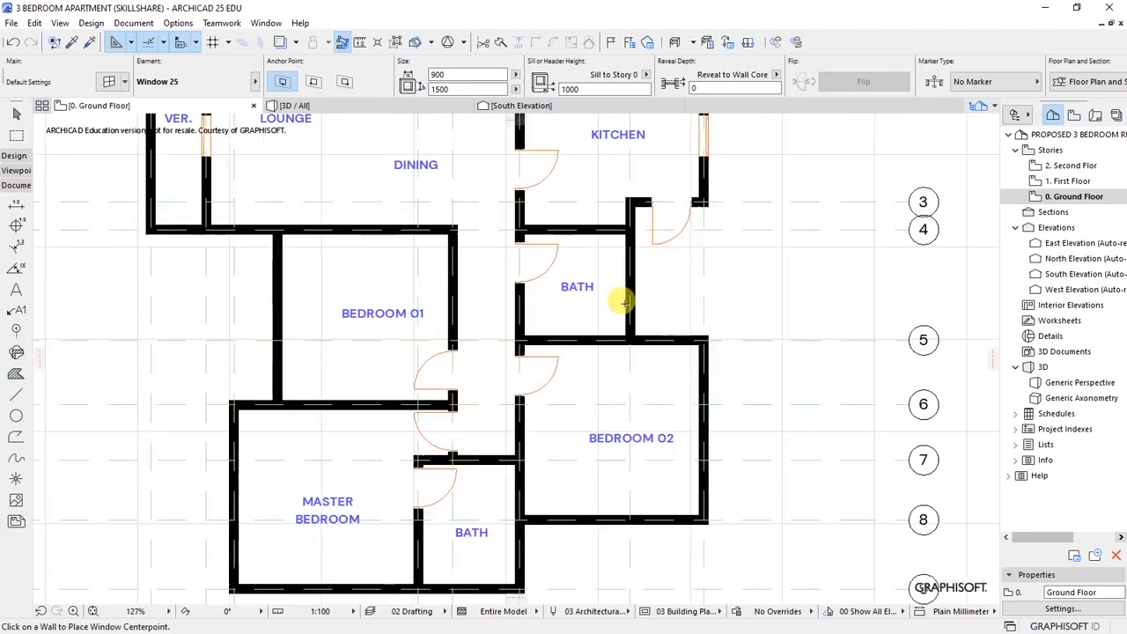
left_click(632, 280)
left_click(692, 280)
scroll(660, 415, "down", 4)
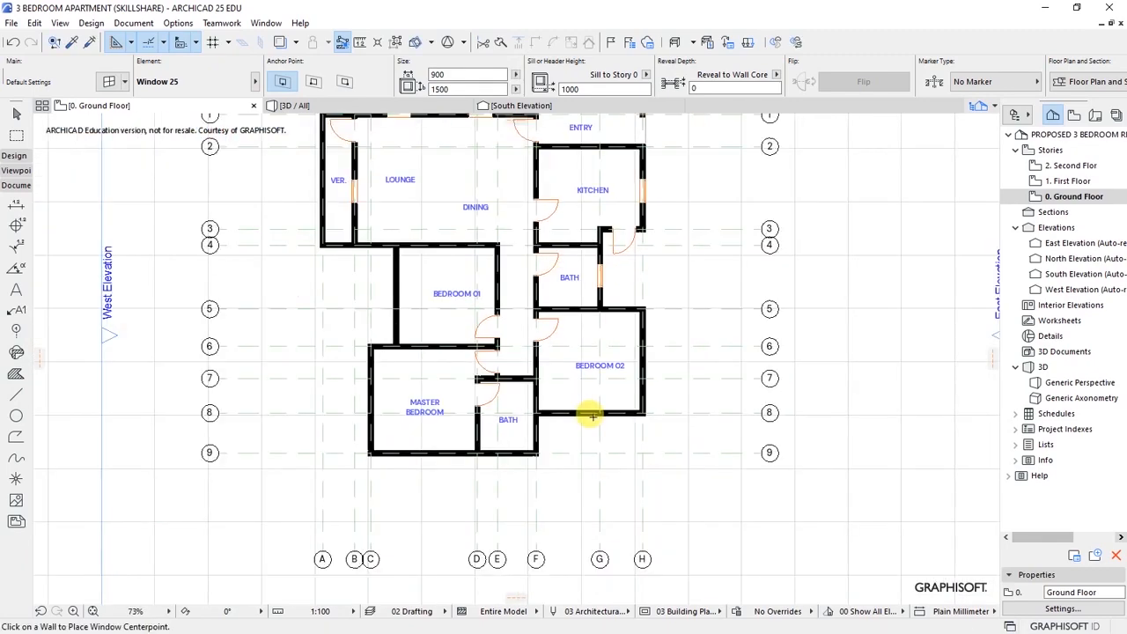
scroll(628, 385, "up", 3)
left_click(710, 331)
left_click(712, 333)
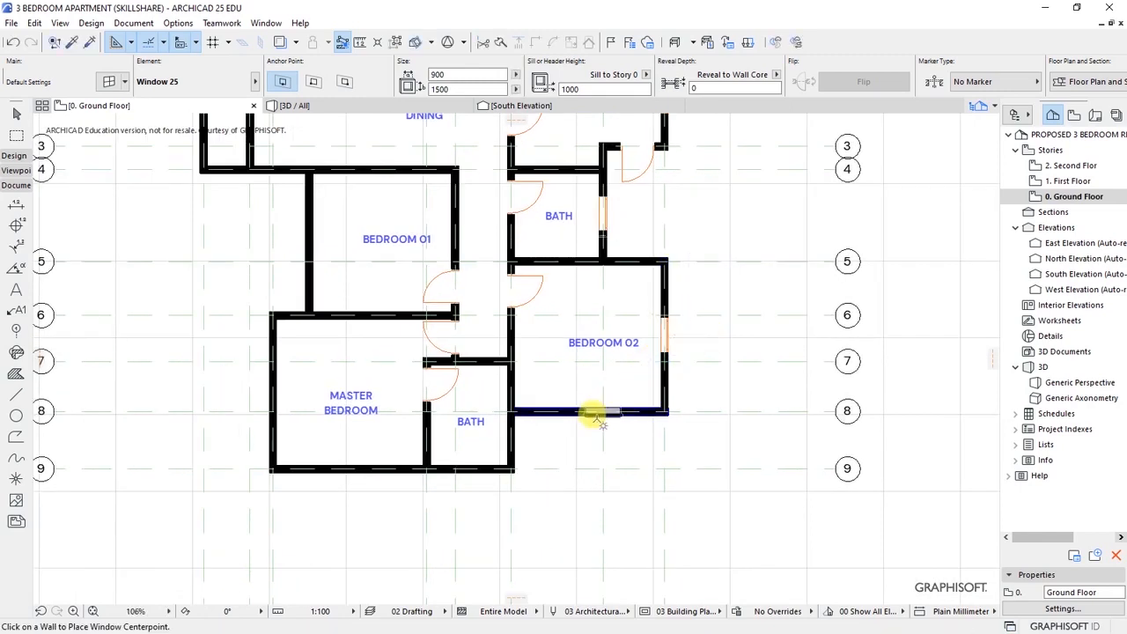
- Place windows on the south walls of BEDROOM 02, the bath and the master bedroom
left_click(589, 411)
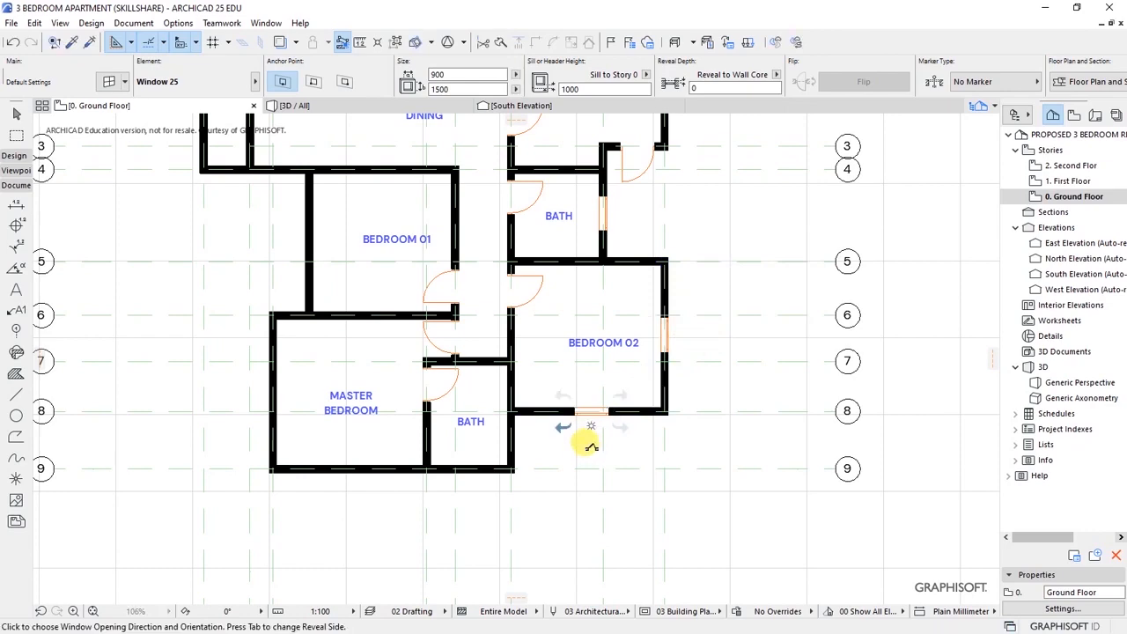
left_click(596, 450)
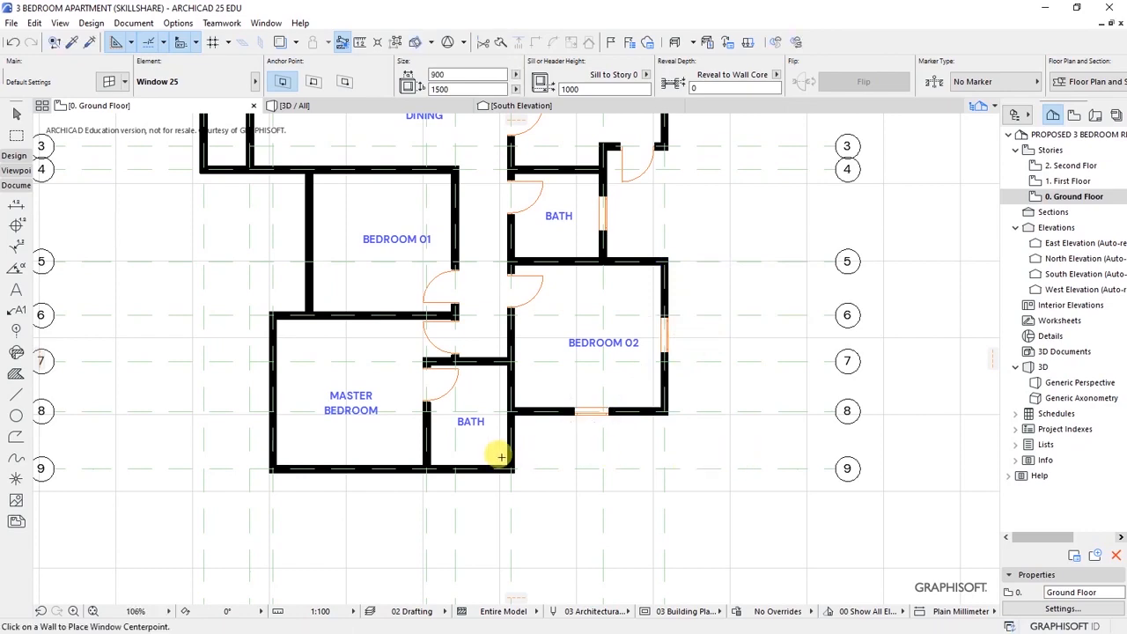
scroll(511, 455, "down", 2)
scroll(469, 457, "up", 2)
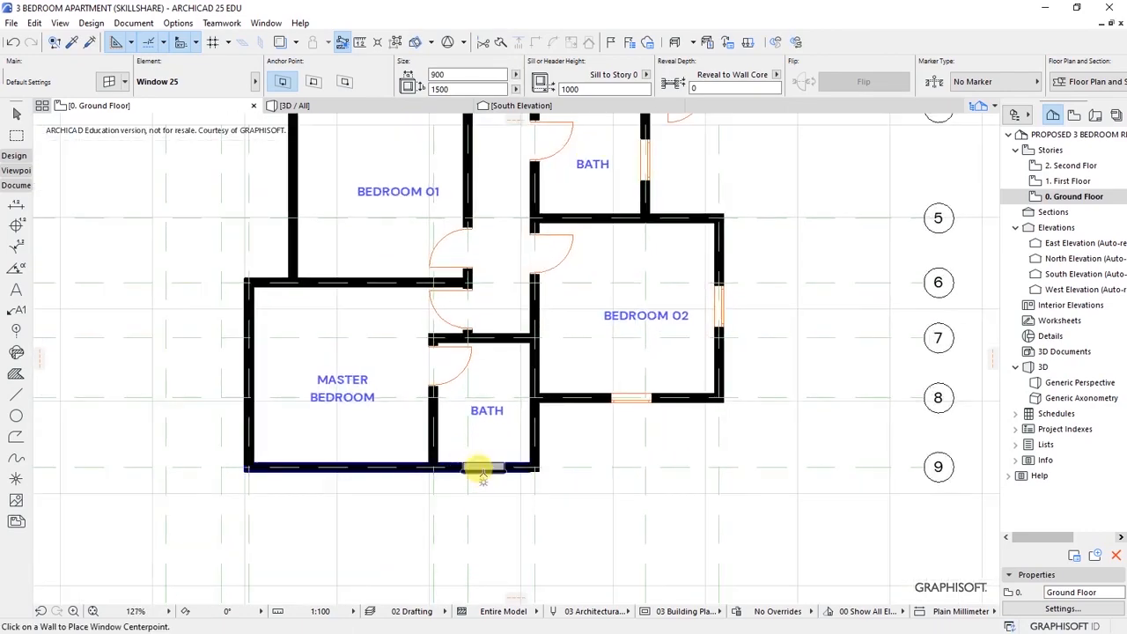
left_click(487, 471)
left_click(526, 496)
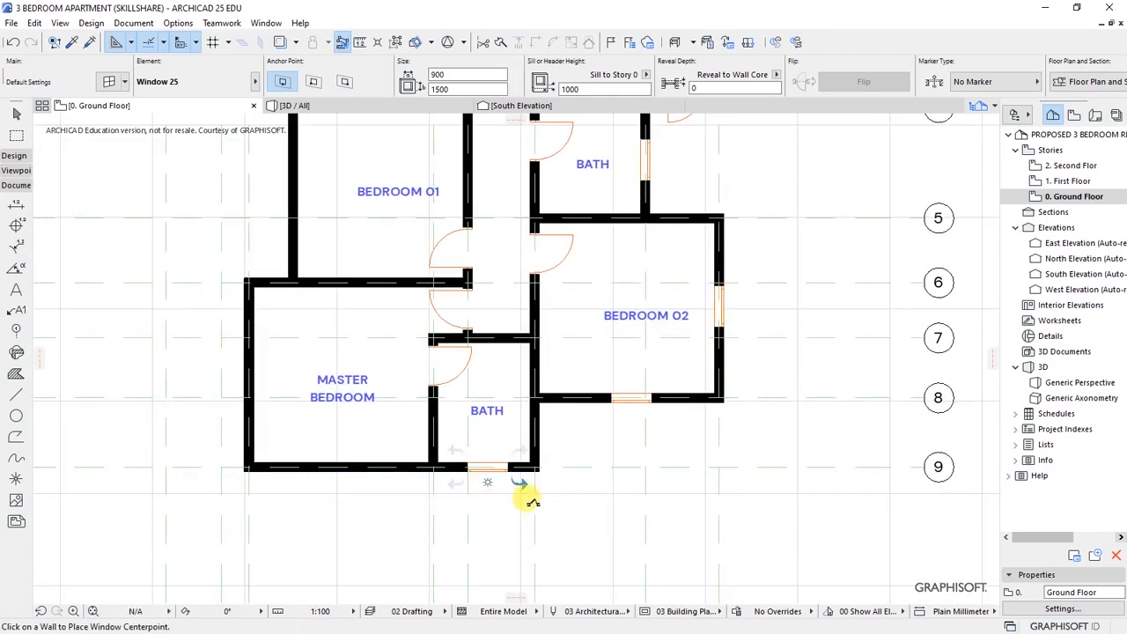
scroll(528, 485, "down", 2)
scroll(496, 473, "up", 3)
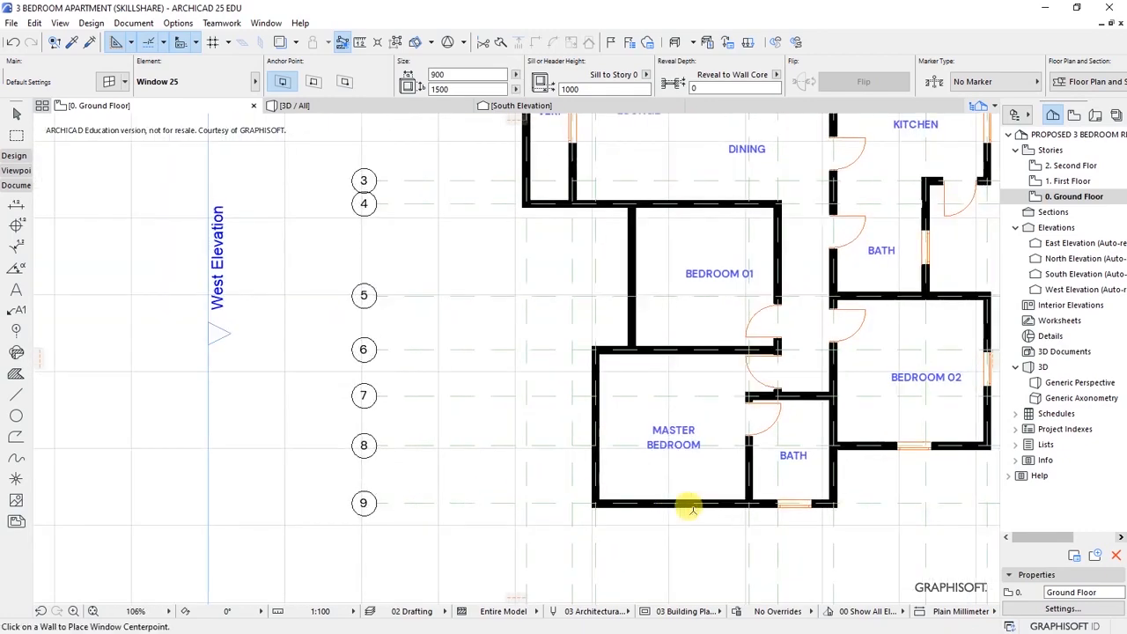
left_click(673, 507)
left_click(684, 545)
- Add one window to the master bedroom's west wall and two to BEDROOM 01's west wall
scroll(747, 497, "up", 4)
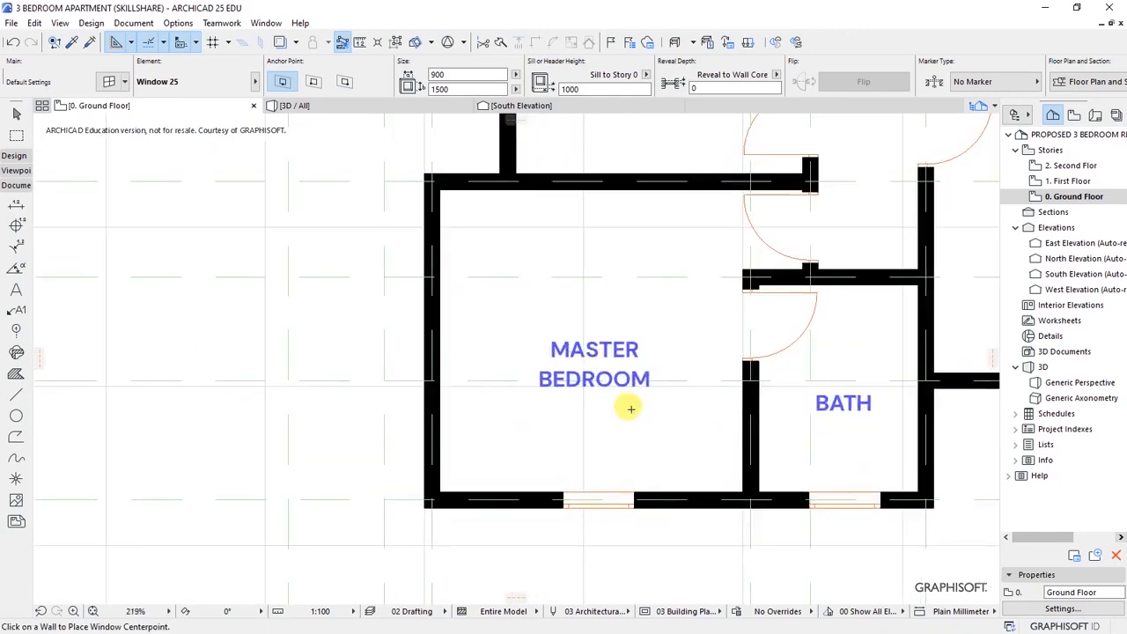
left_click(428, 327)
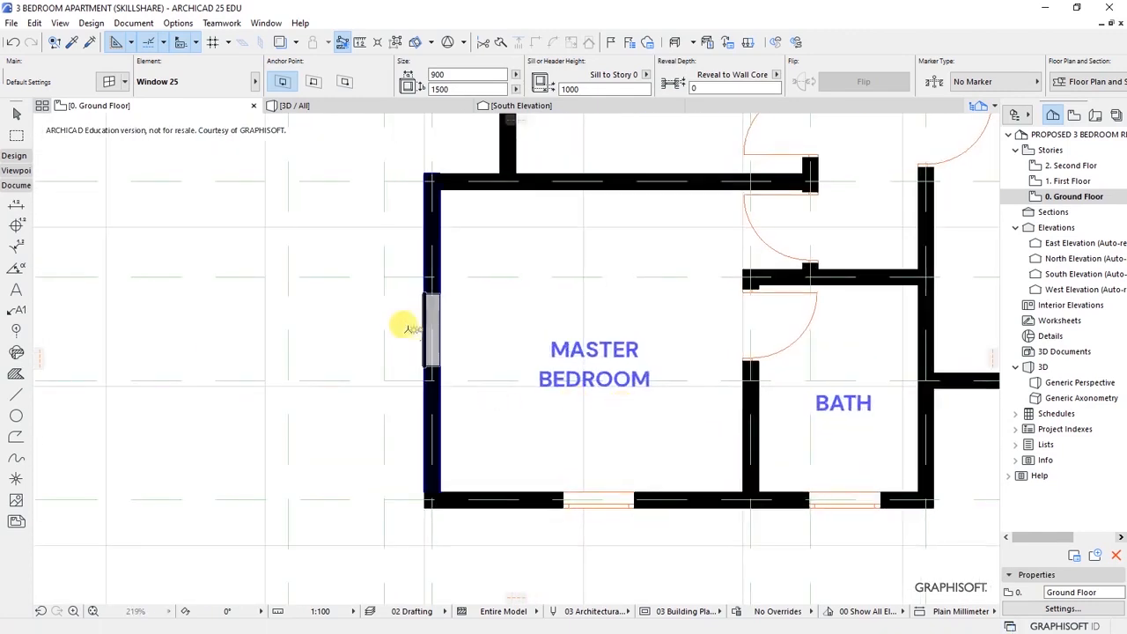
left_click(361, 325)
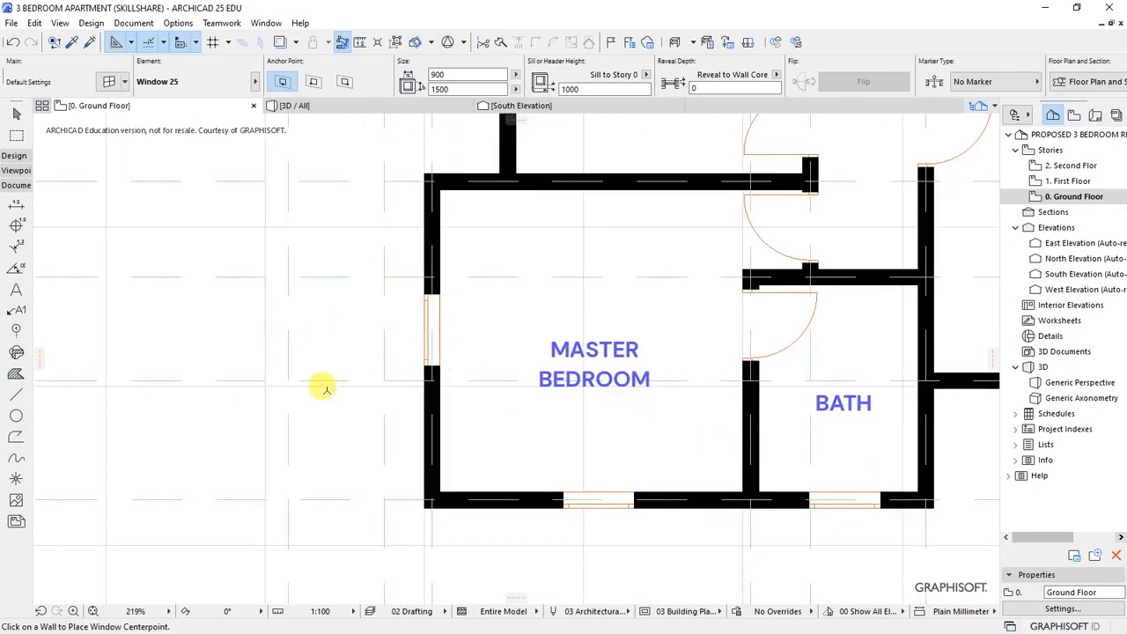
scroll(339, 352, "down", 5)
scroll(382, 247, "up", 3)
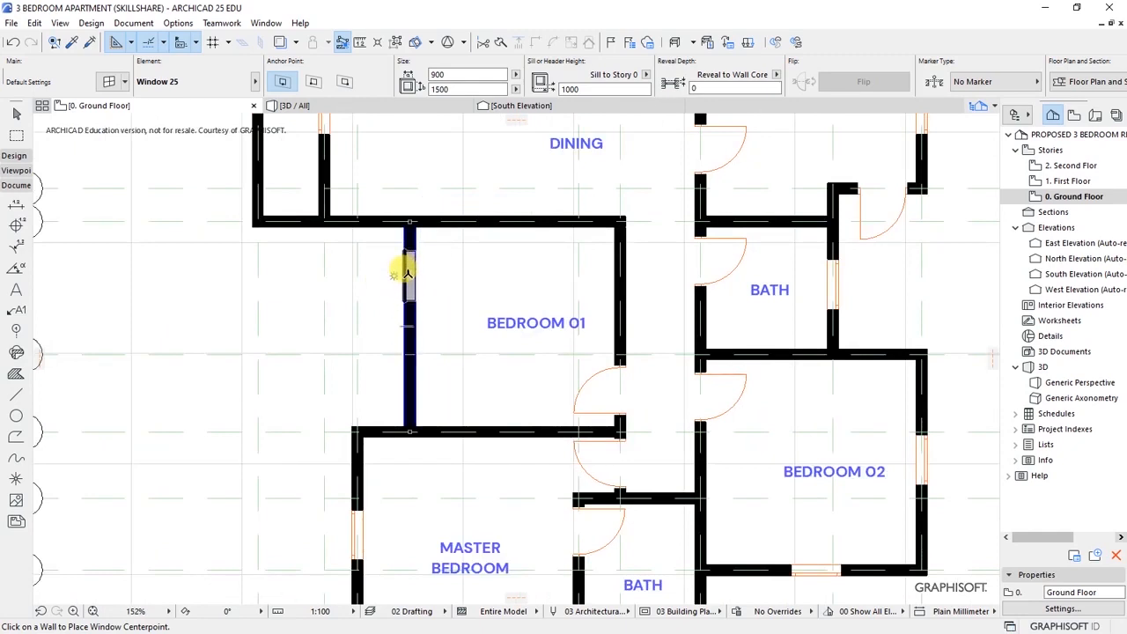
left_click(406, 273)
left_click(371, 263)
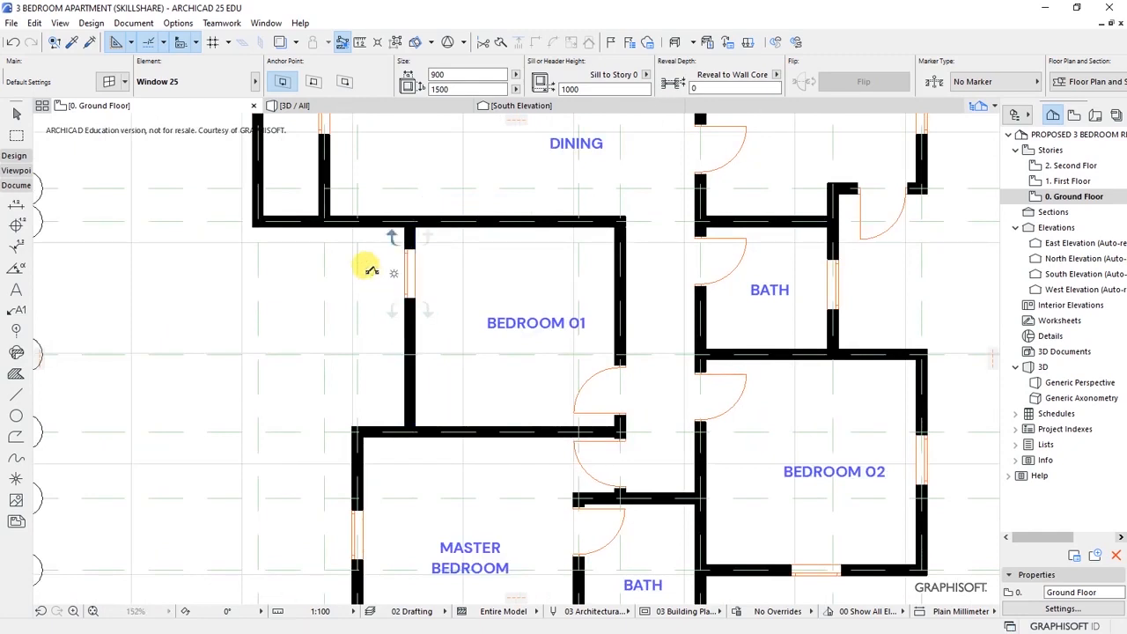
left_click(408, 376)
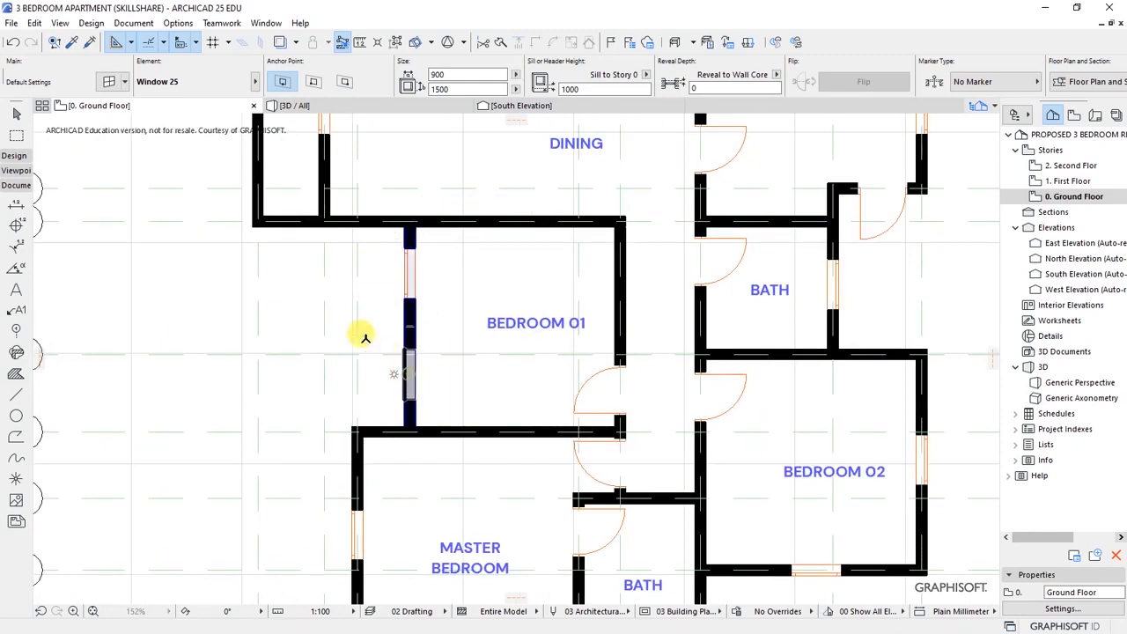
left_click(368, 323)
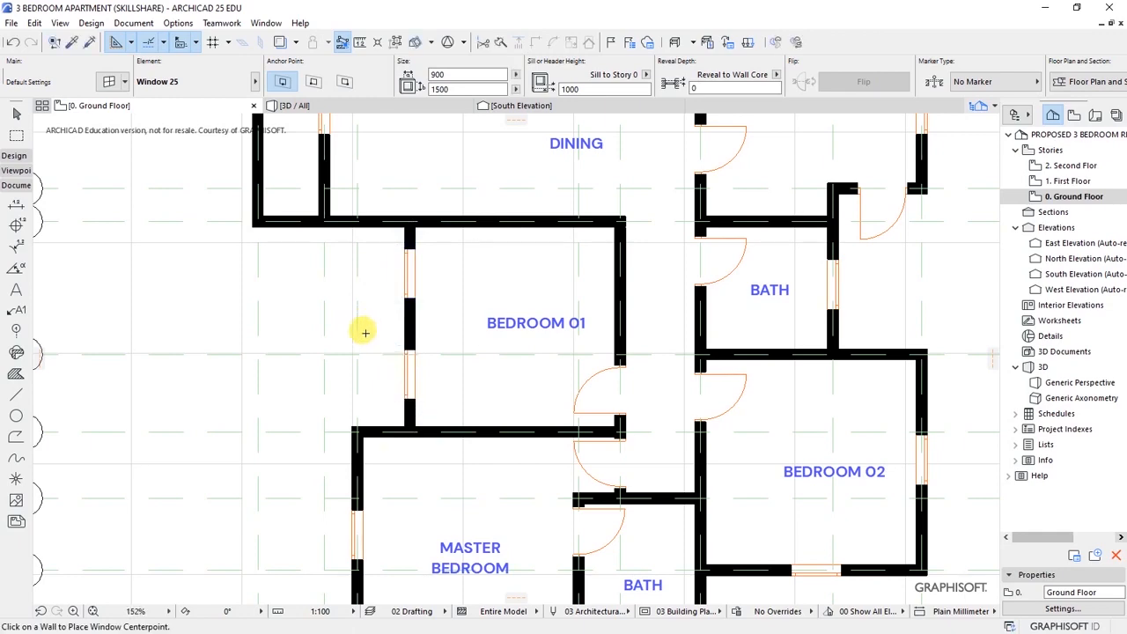
scroll(365, 329, "down", 6)
scroll(352, 379, "up", 3)
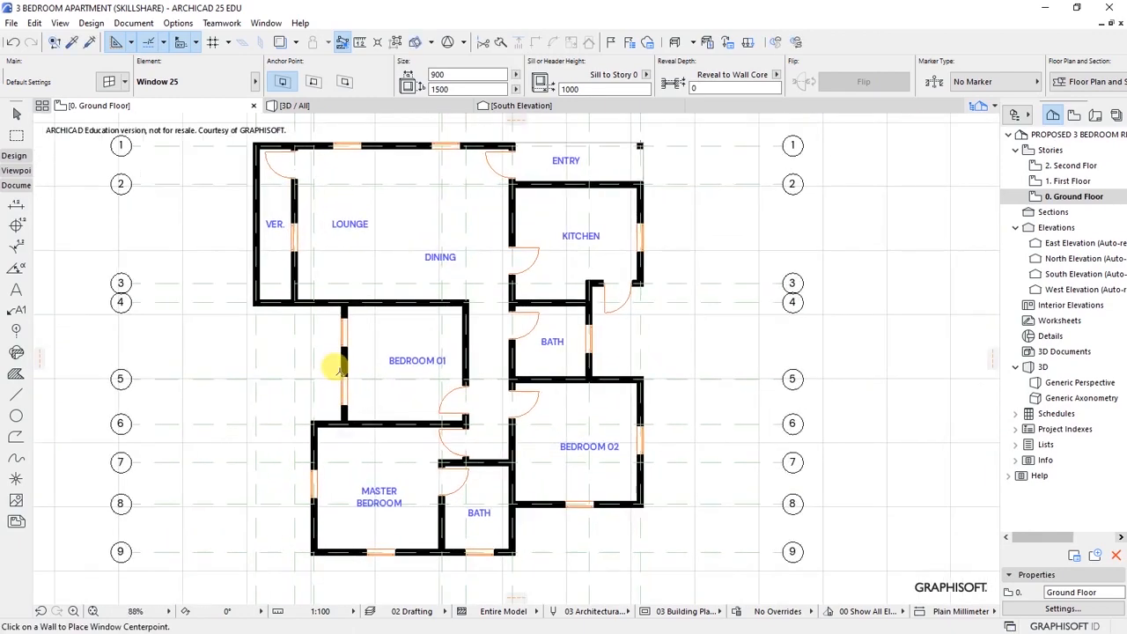
scroll(264, 317, "up", 1)
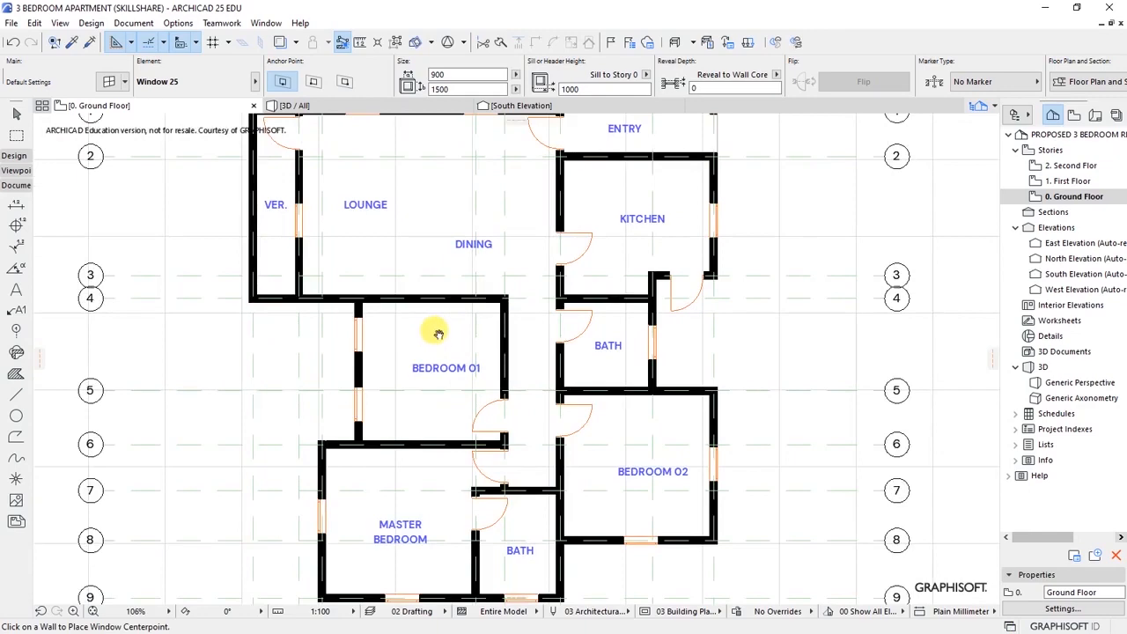
scroll(493, 330, "down", 6)
scroll(480, 329, "up", 4)
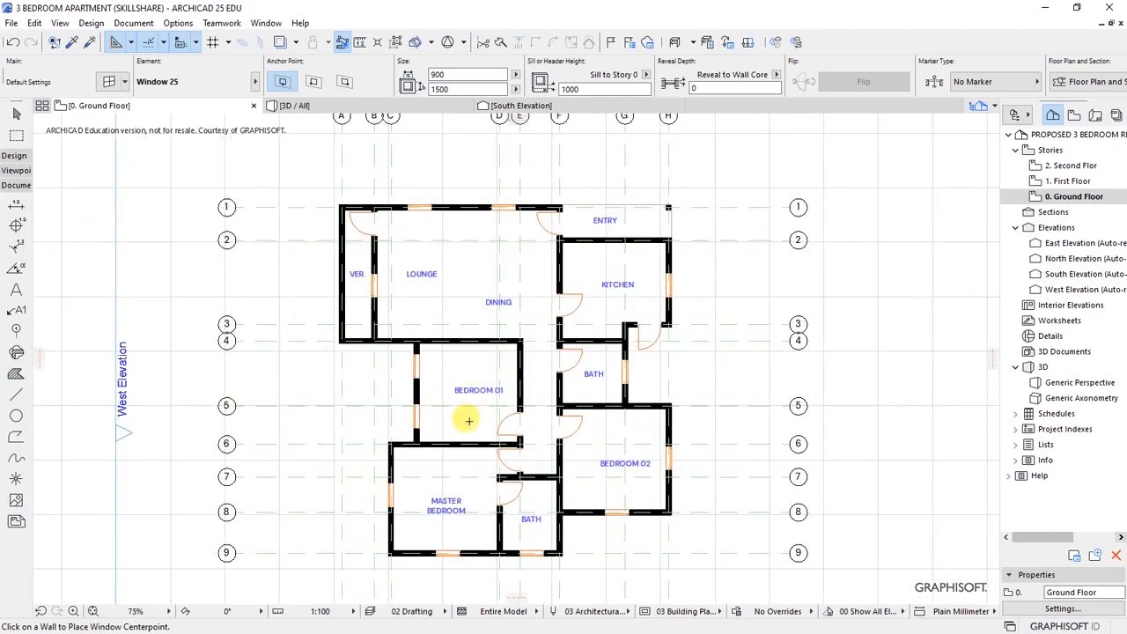
scroll(464, 429, "up", 1)
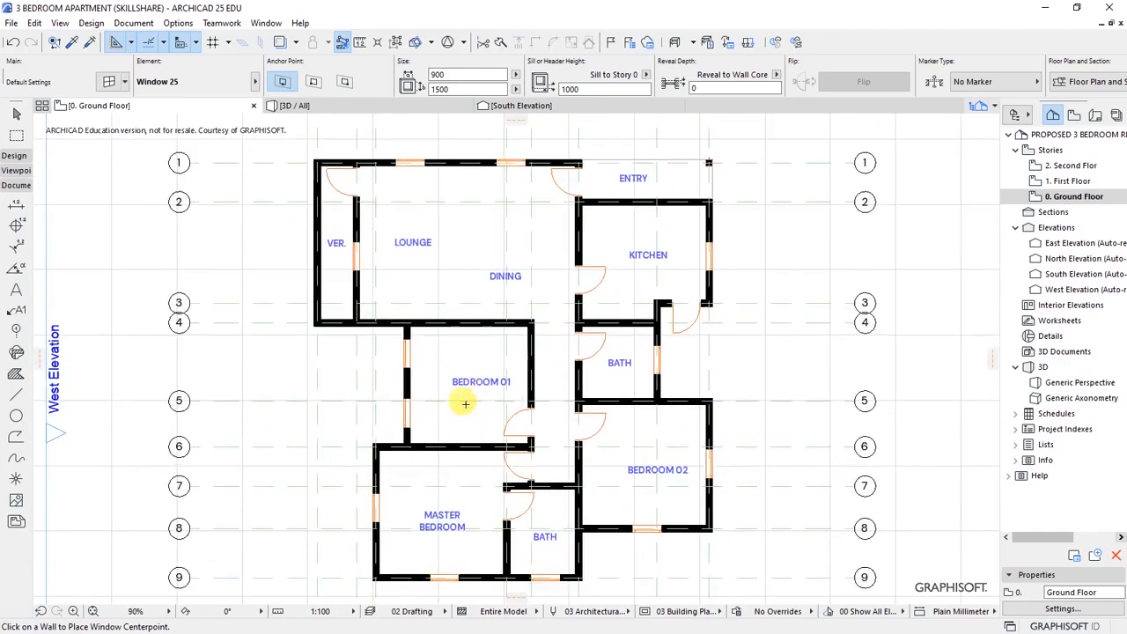
middle_click_drag(457, 427, 463, 417)
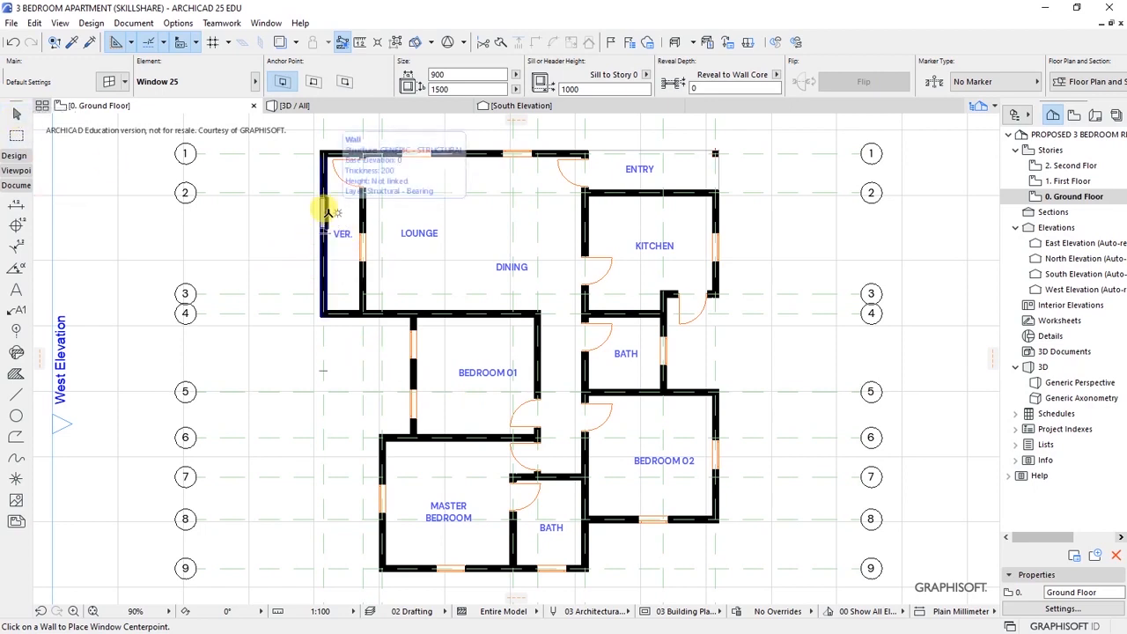
- Split the top and bottom exterior walls at the verandah partition and open Wall Selection Settings for the three verandah walls
left_click(16, 114)
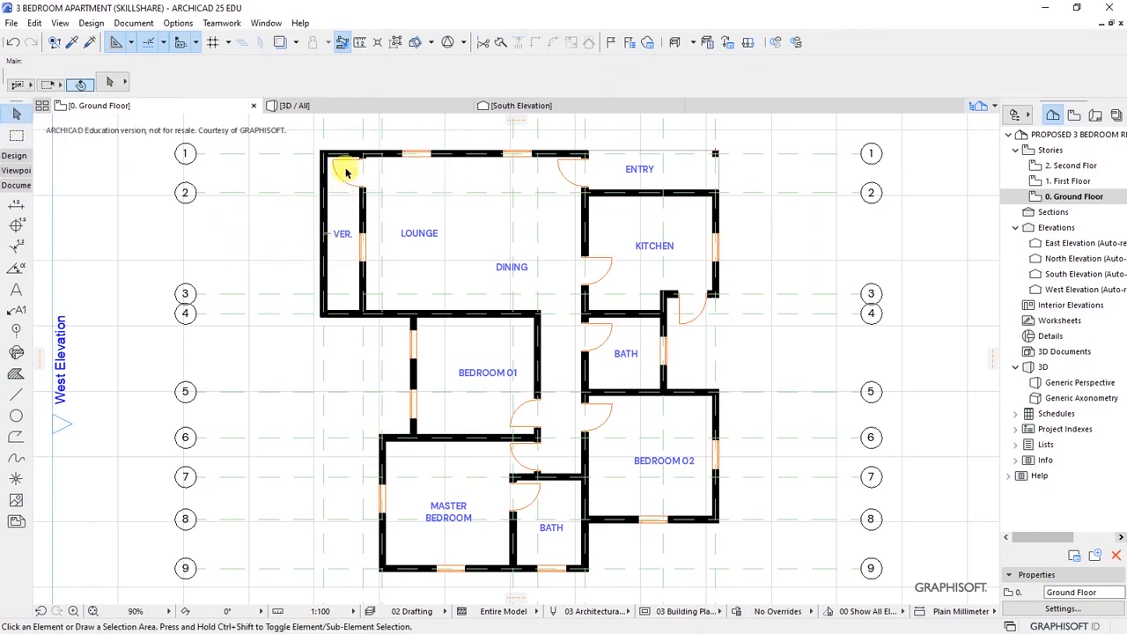
scroll(320, 154, "up", 5)
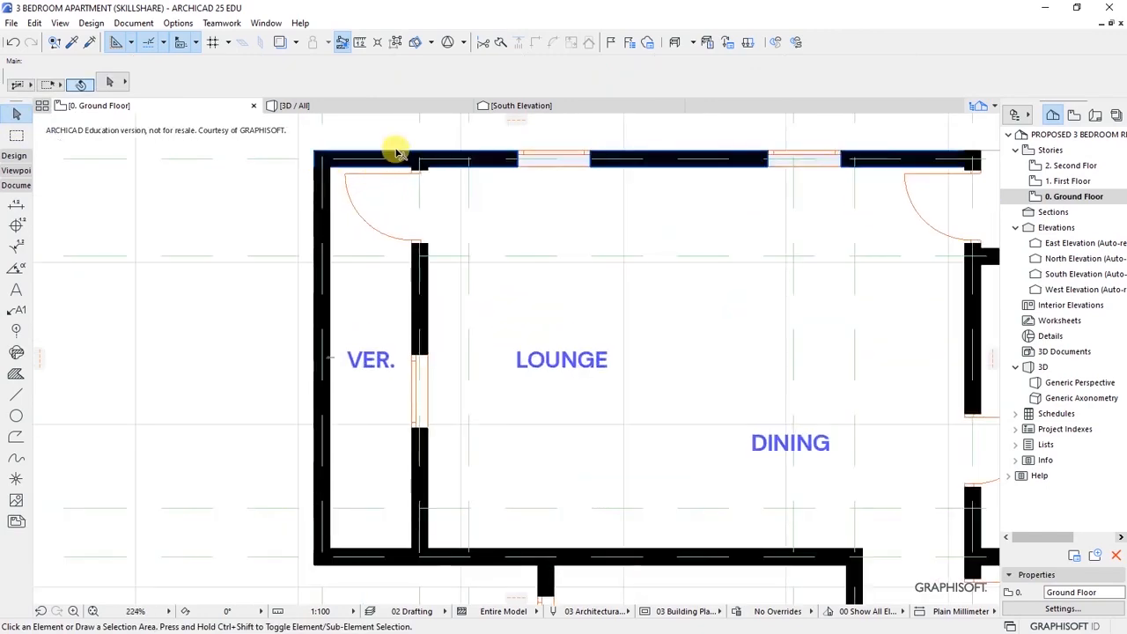
left_click(428, 157)
left_click(405, 539, "shift")
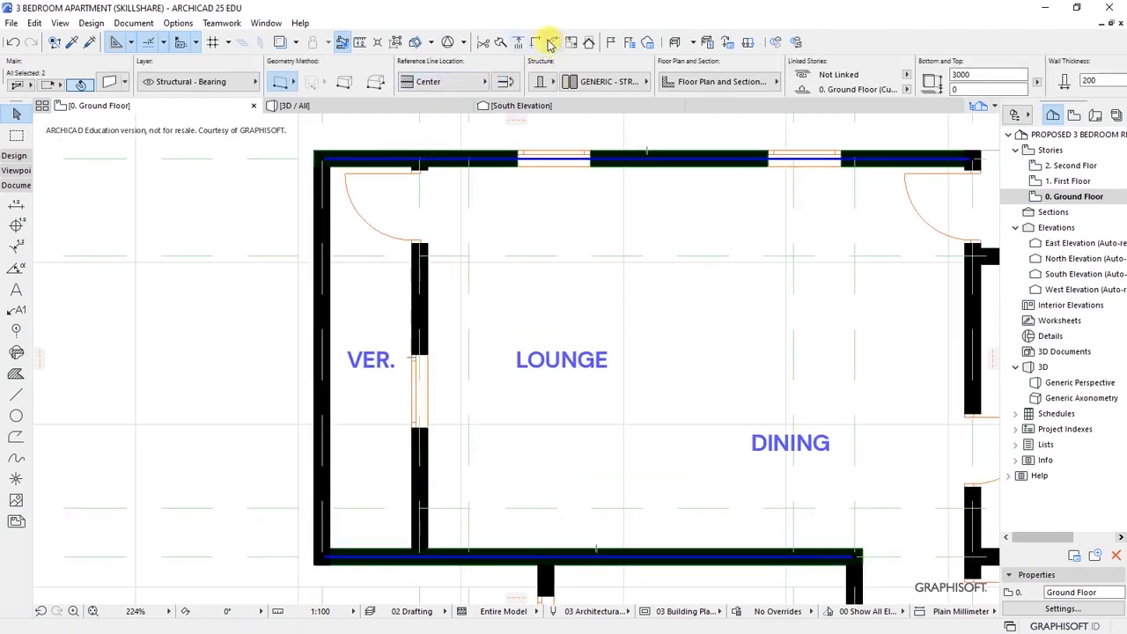
left_click(502, 43)
left_click(416, 171)
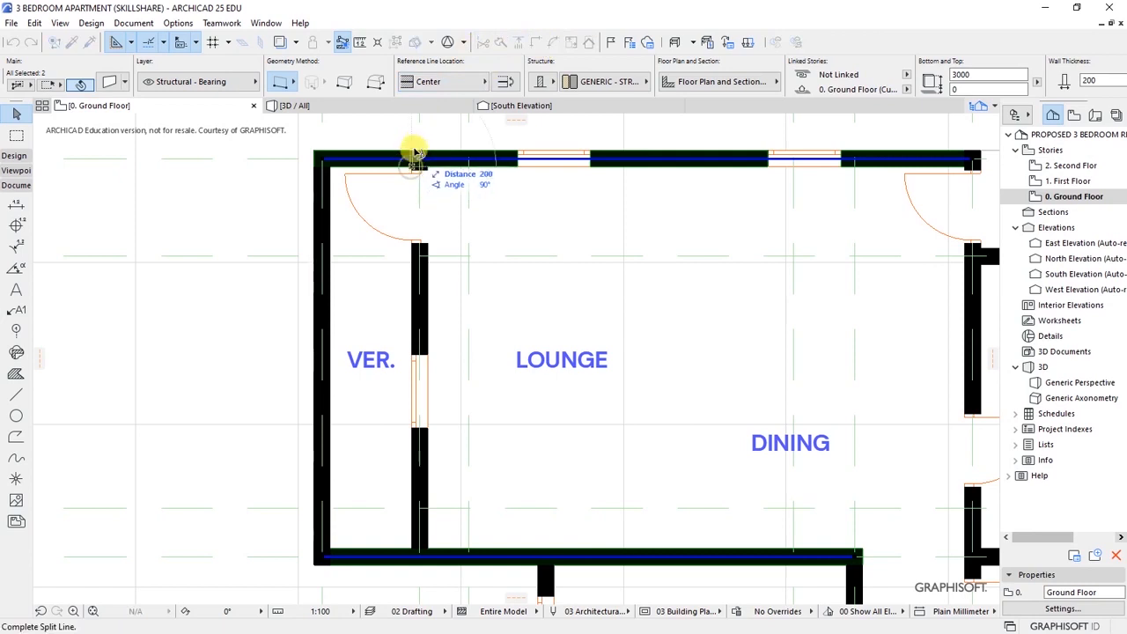
left_click(418, 146)
left_click(357, 132)
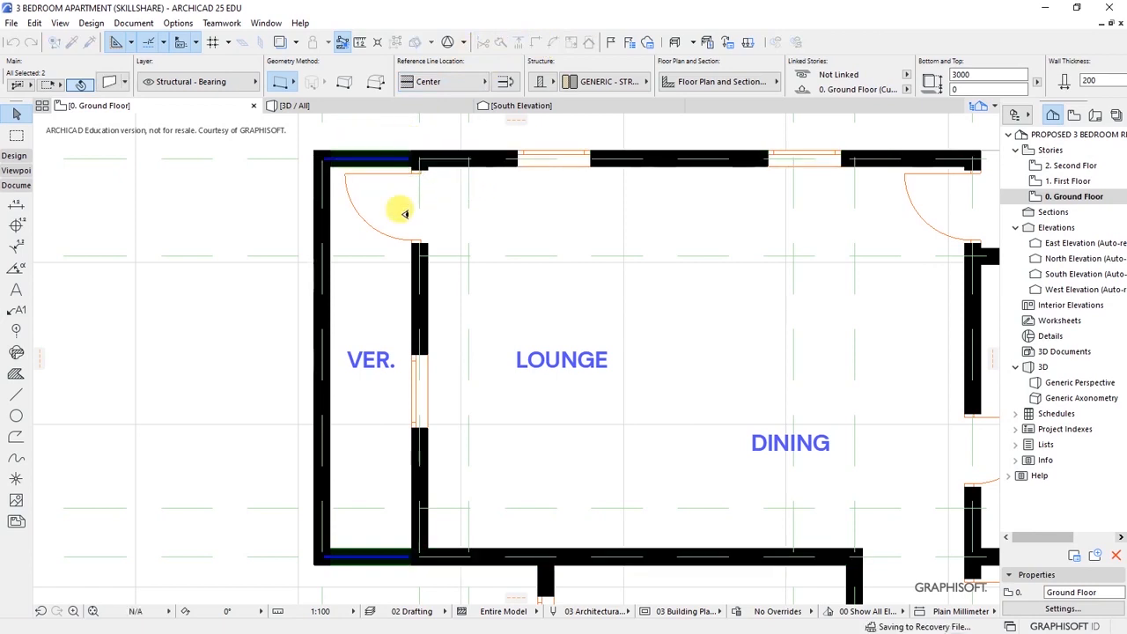
left_click(324, 297, "shift")
left_click(105, 84)
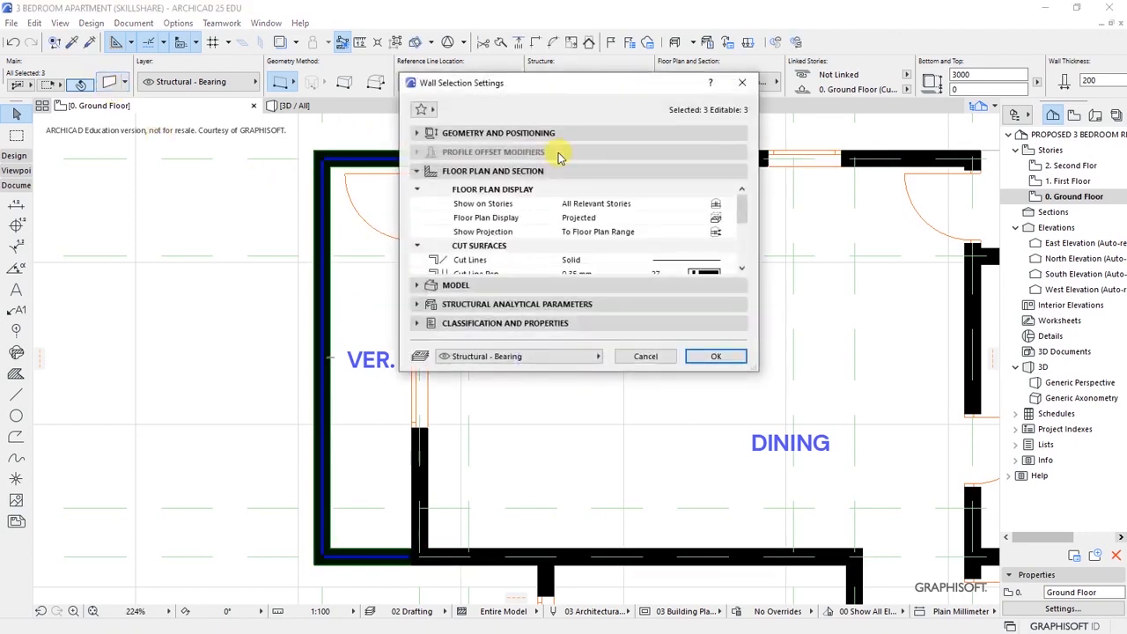
- Change the three verandah walls' height from 3000 to 900 and deselect them
left_click(498, 133)
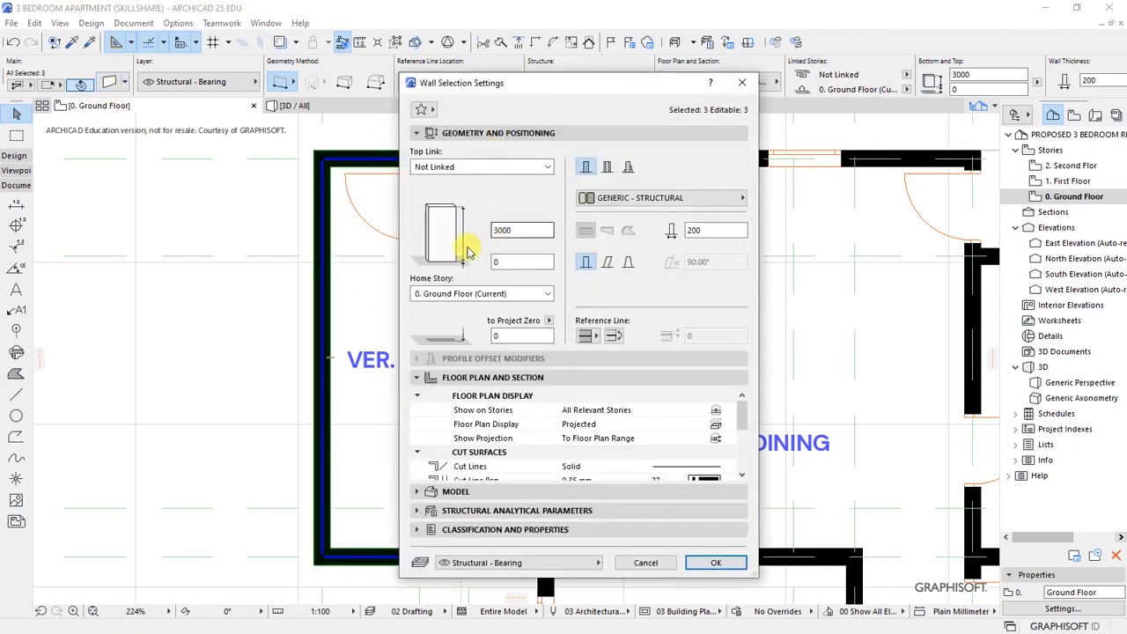
double_click(531, 230)
type("90")
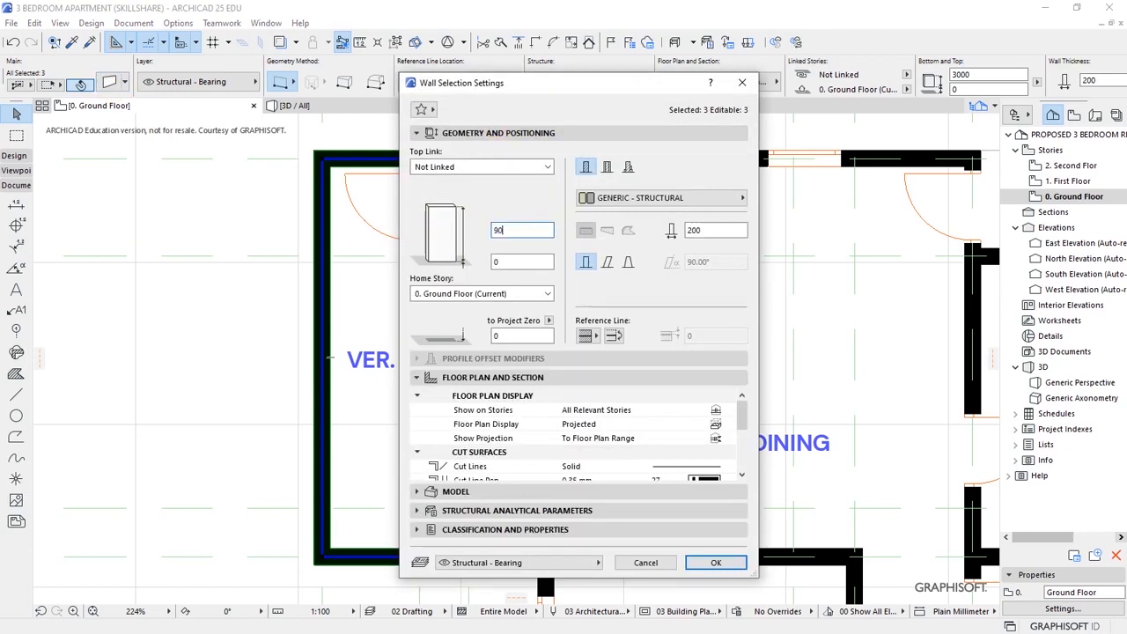
left_click(720, 565)
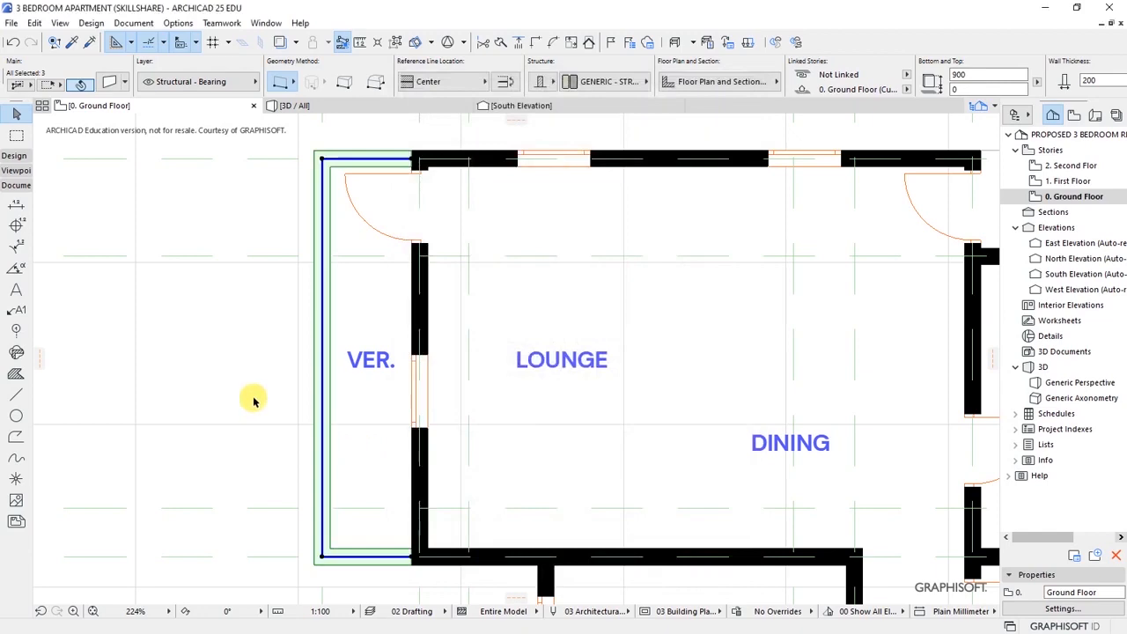
left_click(226, 364)
scroll(275, 288, "down", 5)
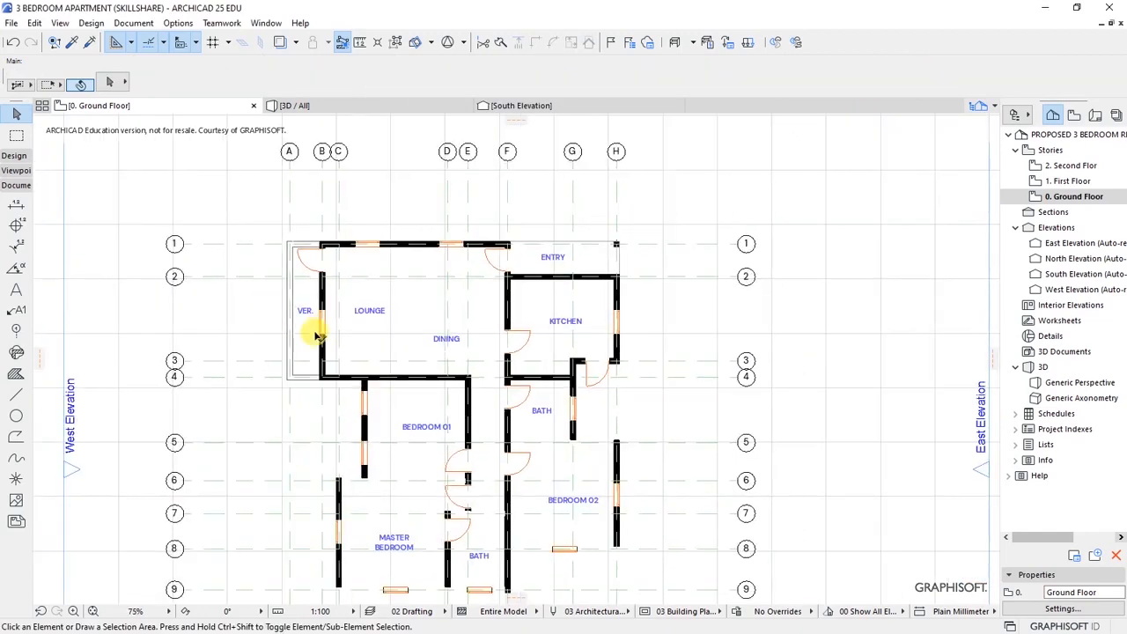
scroll(412, 278, "down", 2)
scroll(326, 290, "up", 2)
scroll(325, 289, "up", 3)
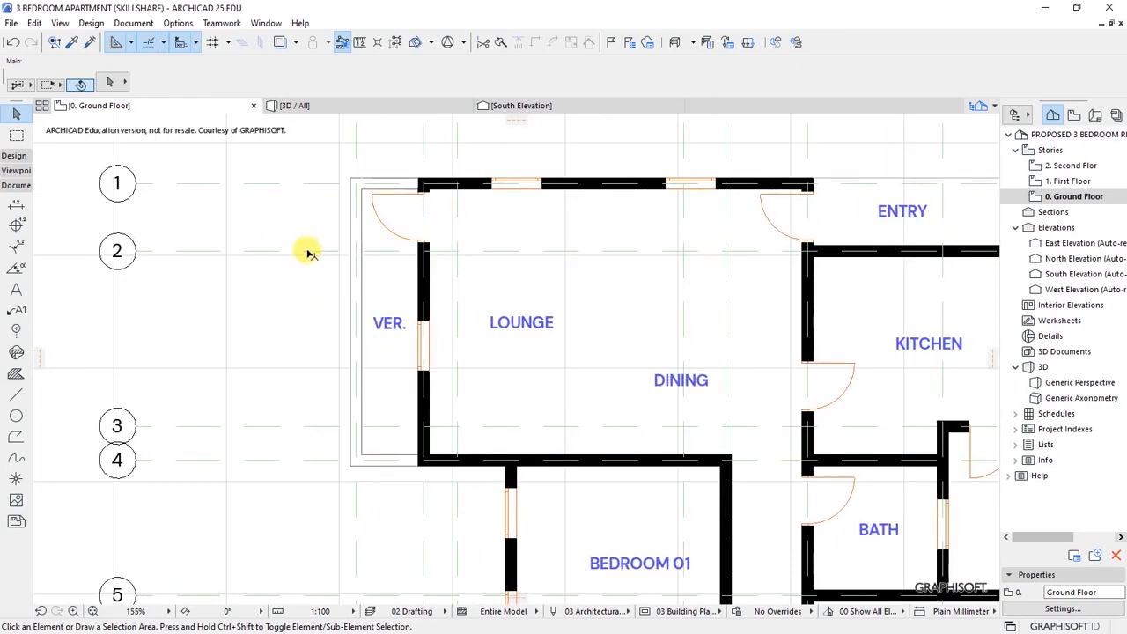
- Zoom out to the whole plan, select the entry door and switch to the 3D / All view
scroll(327, 290, "down", 3)
scroll(268, 317, "up", 1)
scroll(372, 352, "down", 1)
scroll(375, 342, "up", 1)
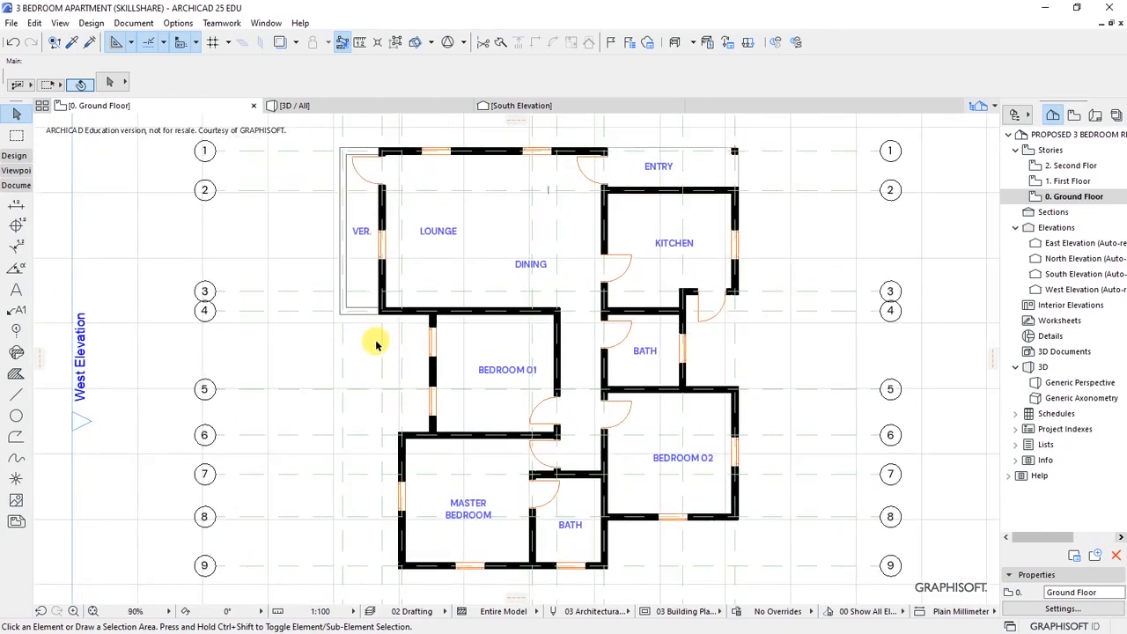
scroll(371, 342, "up", 1)
scroll(371, 342, "down", 1)
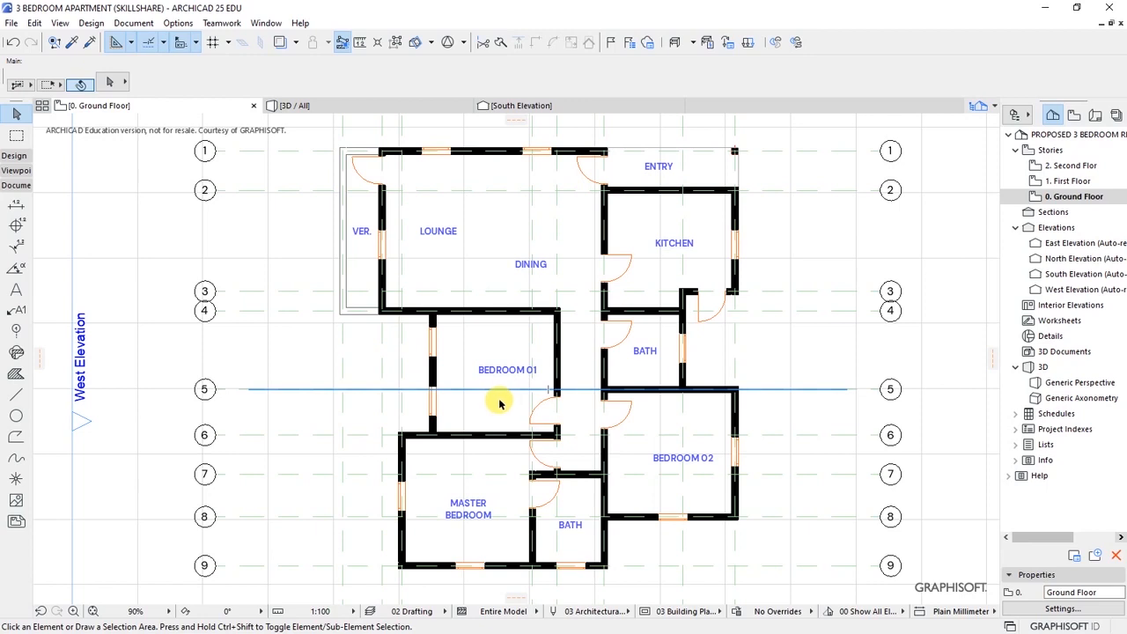
left_click(579, 161)
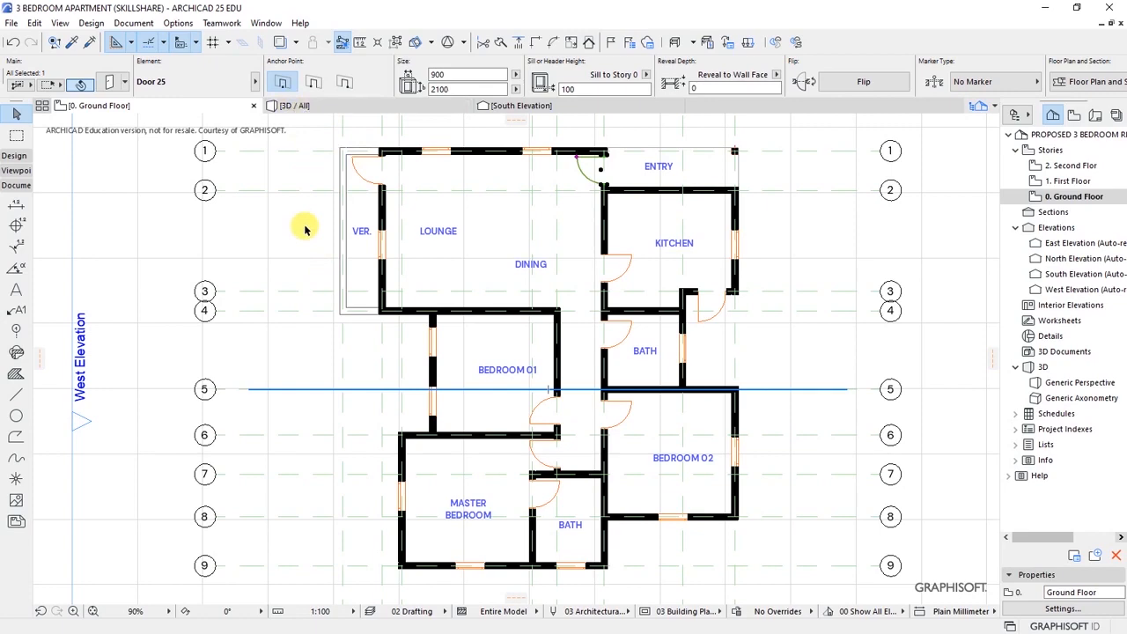
left_click(303, 106)
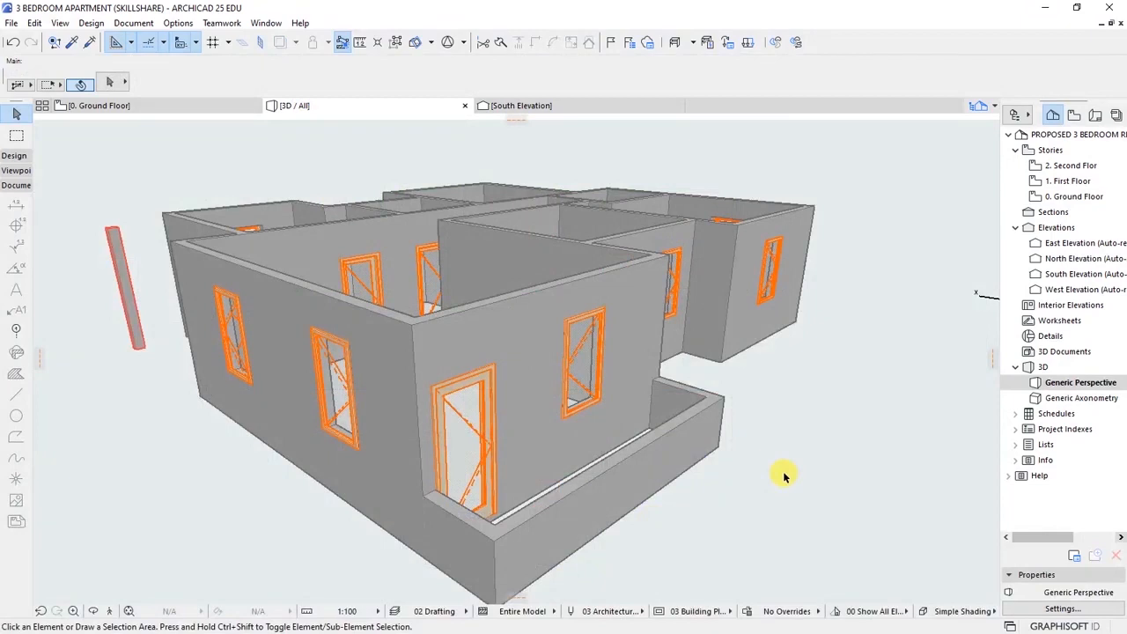
- Check the front door in 3D, return to 0. Ground Floor and open Design > Architectural Tools
left_click(472, 406)
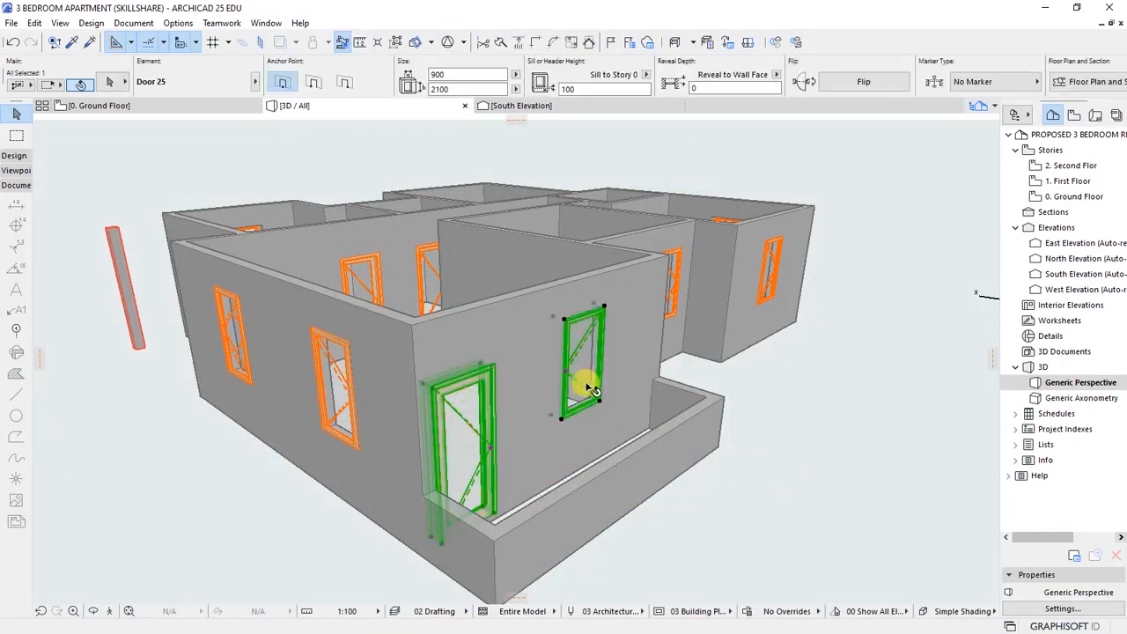
left_click(813, 385)
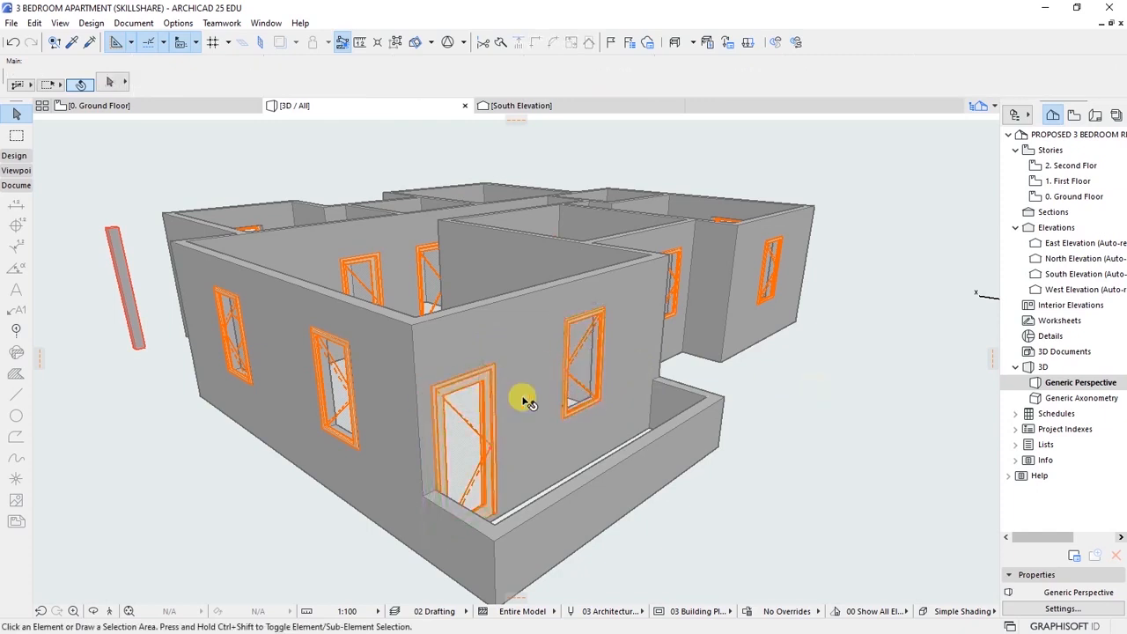
left_click(183, 105)
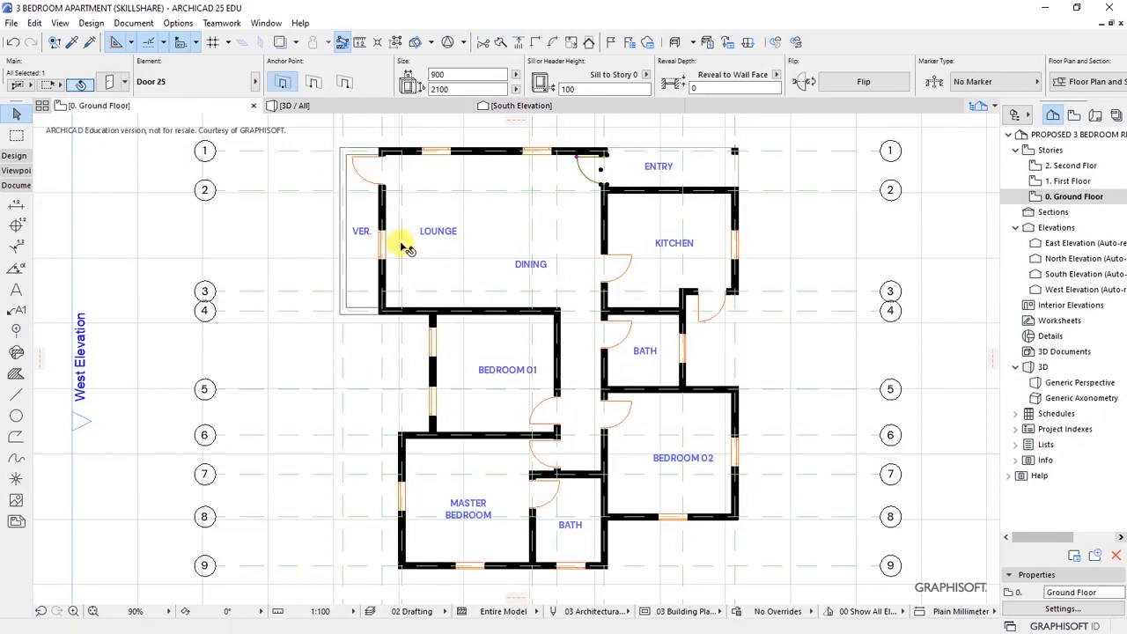
left_click(91, 23)
mouse_move(136, 45)
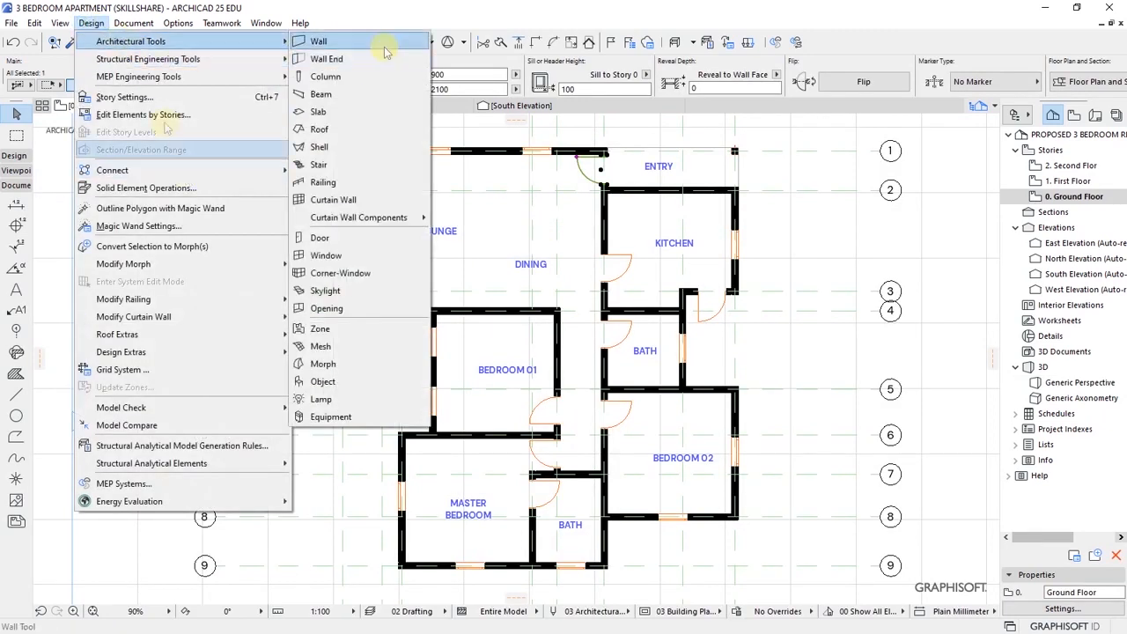
- Select all nine ground-floor doors with the Door tool and Ctrl+A, then open Door Selection Settings
left_click(318, 238)
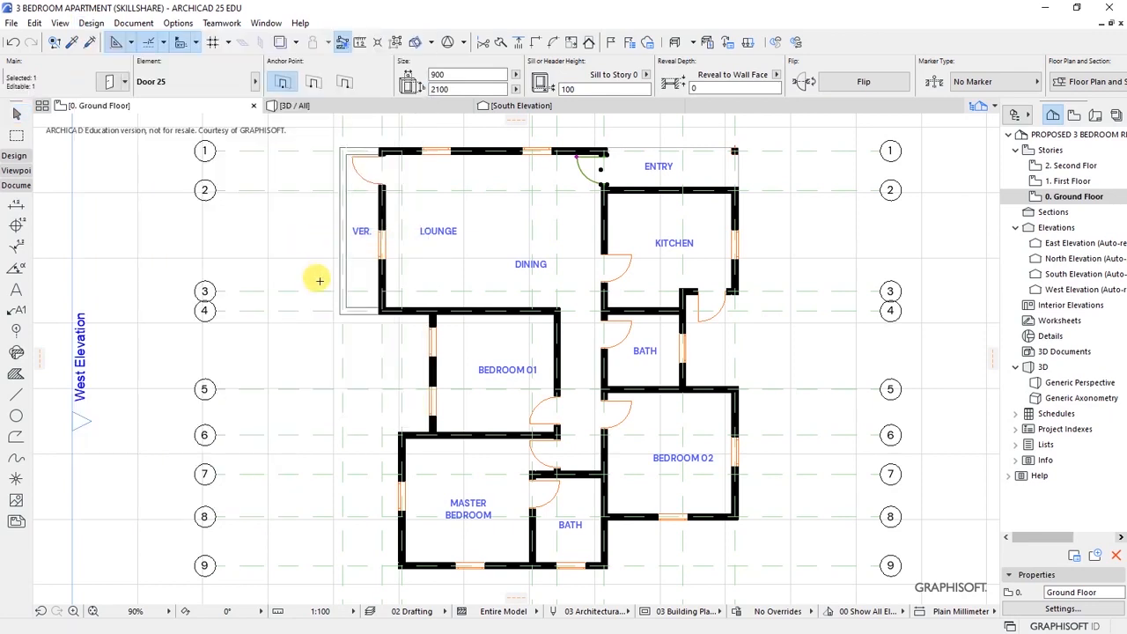
key("ctrl+a")
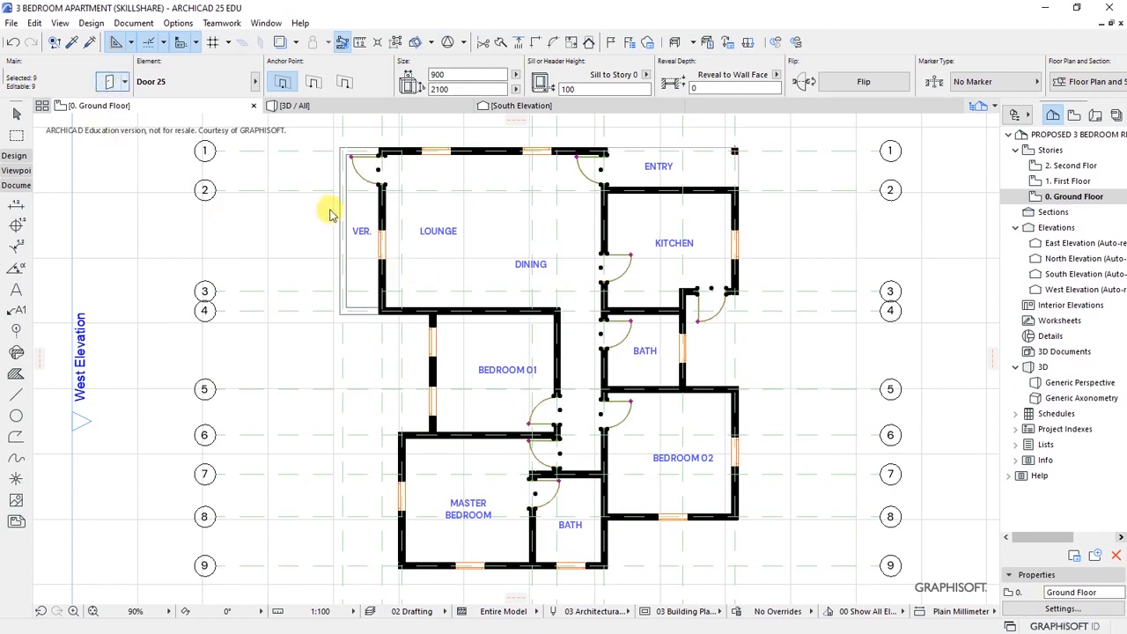
key("ctrl+t")
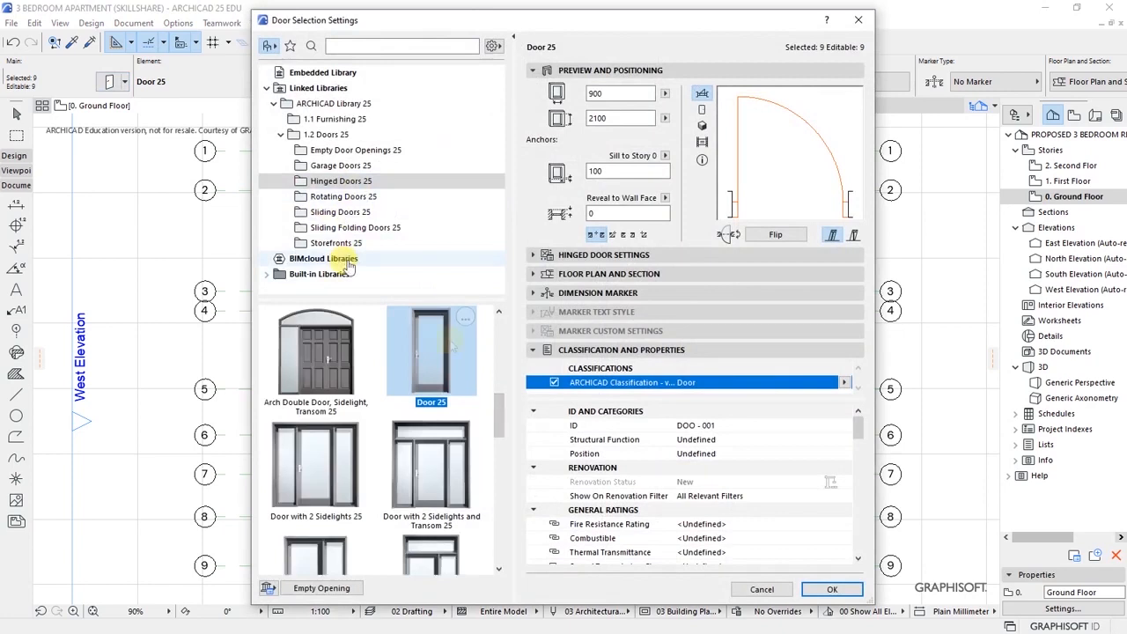
left_click(333, 183)
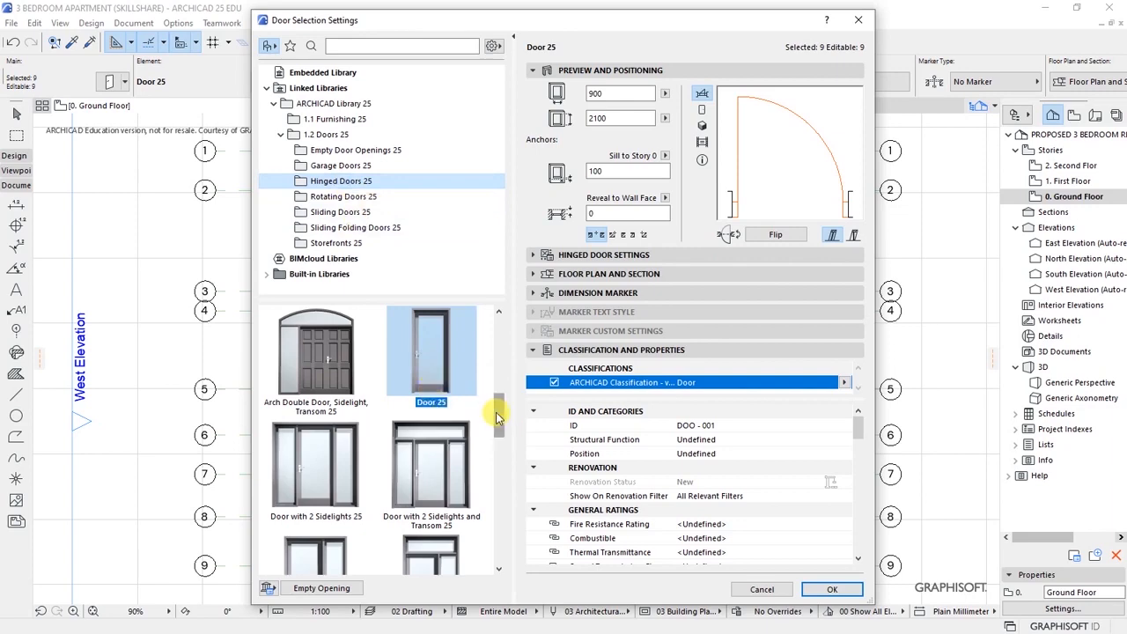
mouse_move(495, 391)
left_mouse_down()
mouse_move(506, 467)
mouse_move(503, 393)
left_mouse_up()
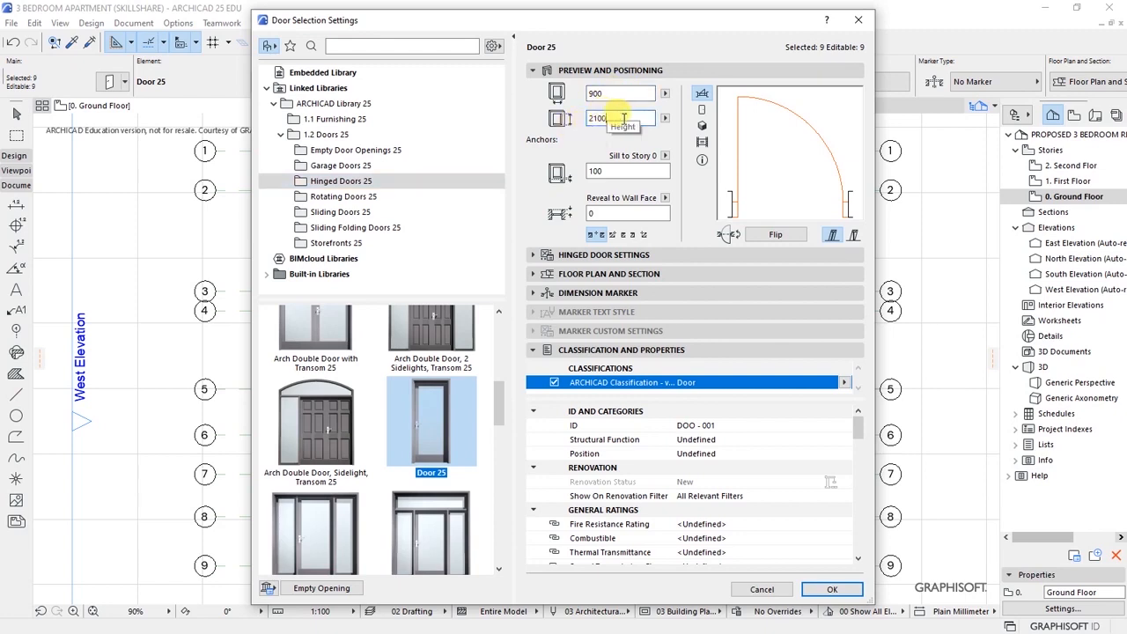
left_click(610, 171)
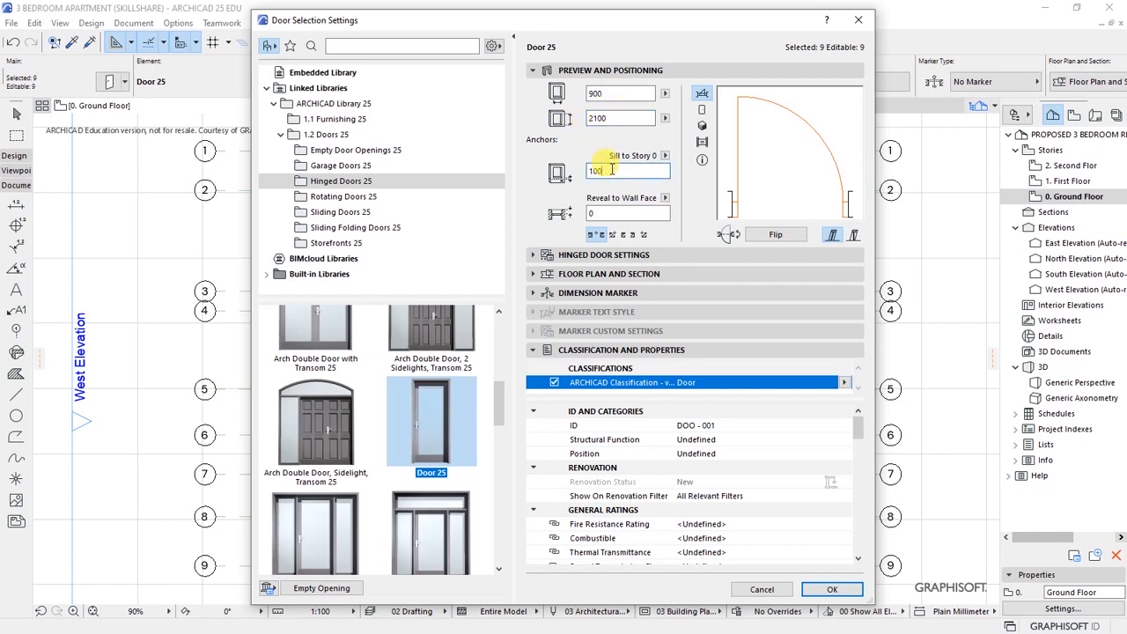
left_click(594, 211)
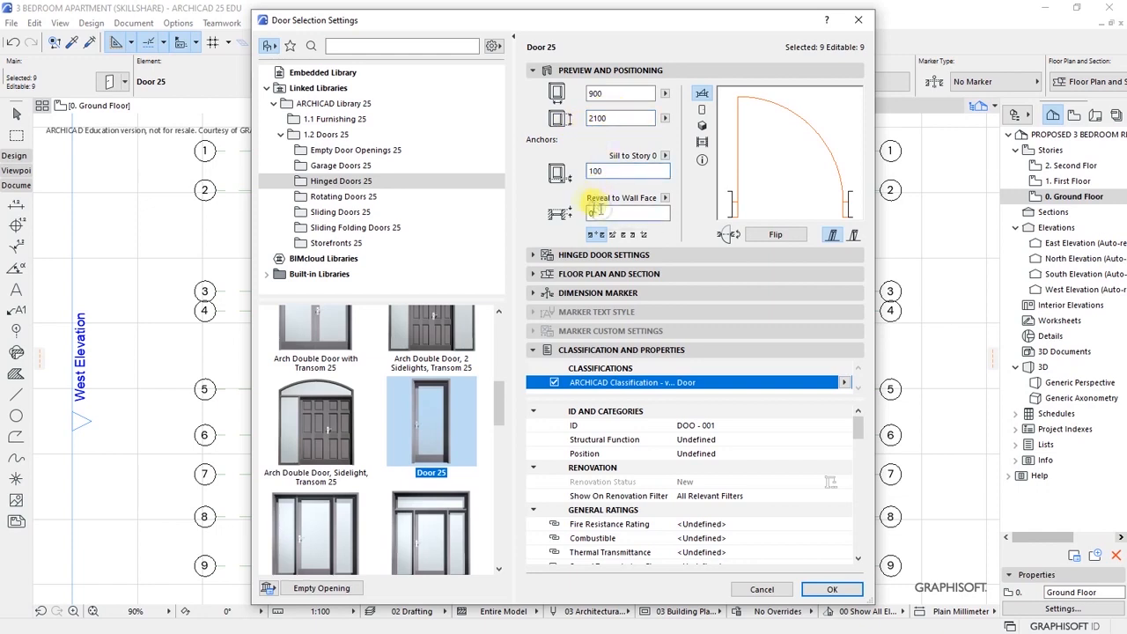
left_click(665, 198)
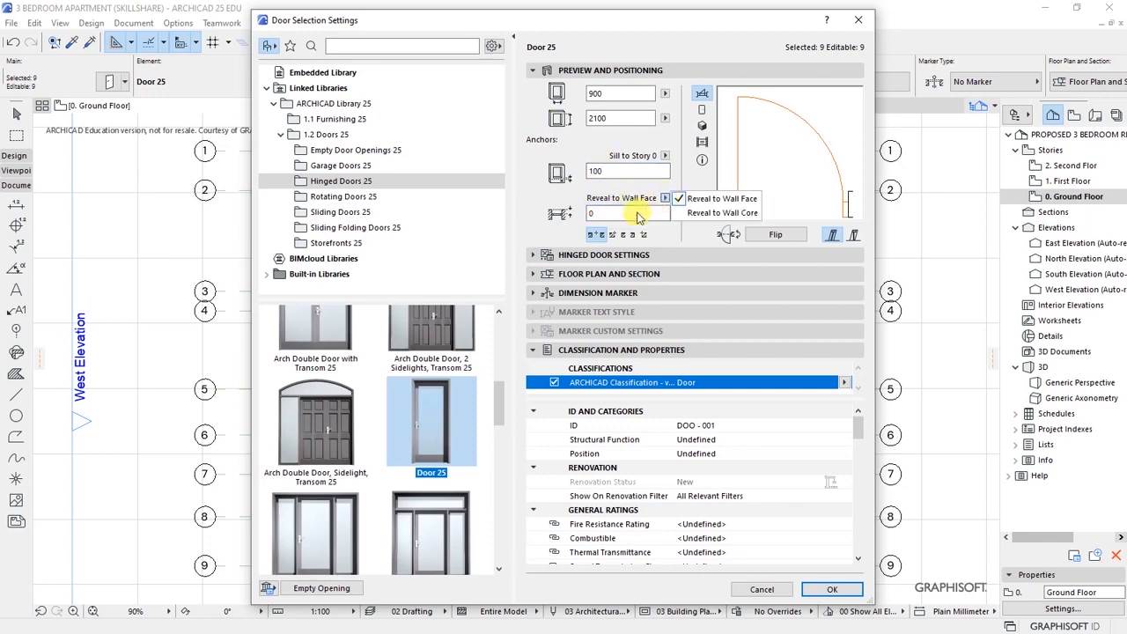
left_click(606, 213)
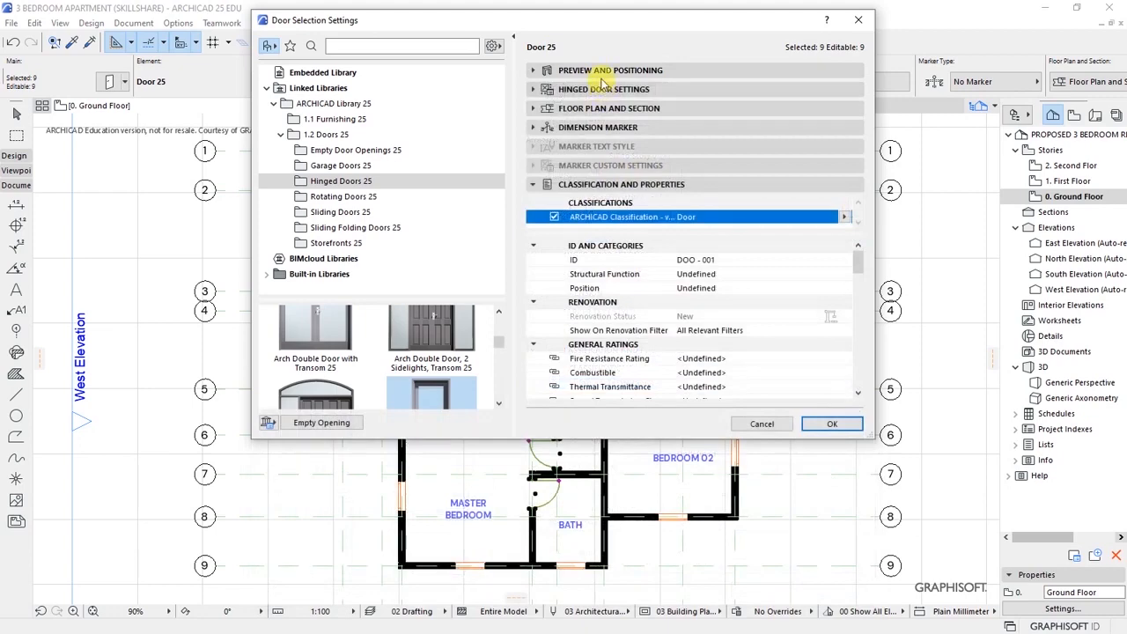
- Replace the No Grid door leaf with Style 34 under Hinged Door Settings
left_click(603, 83)
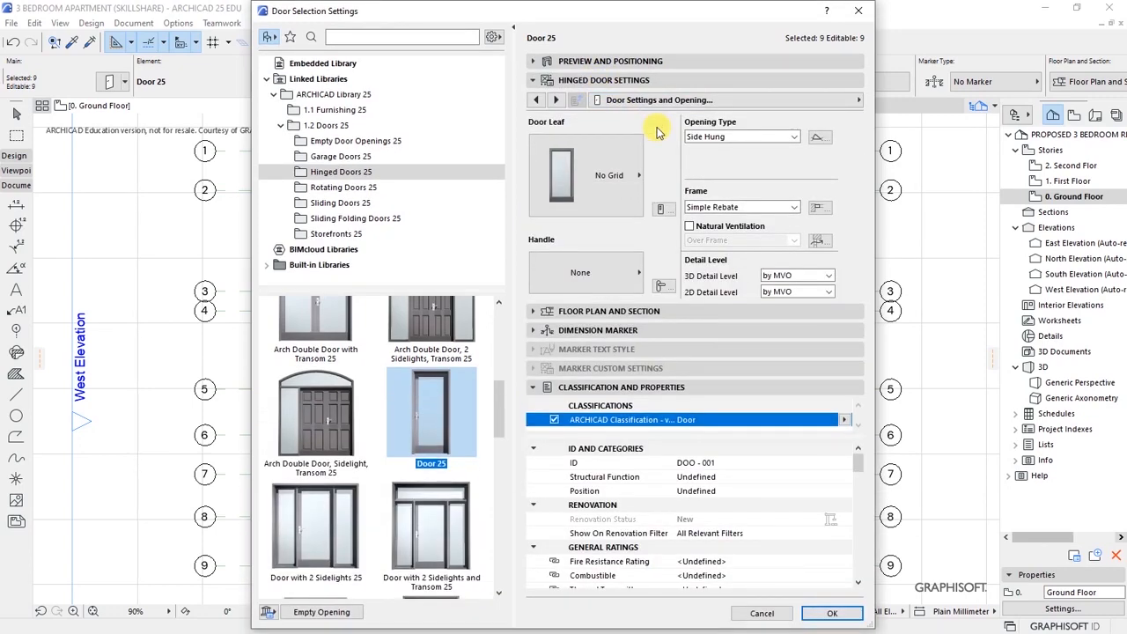
left_click(852, 99)
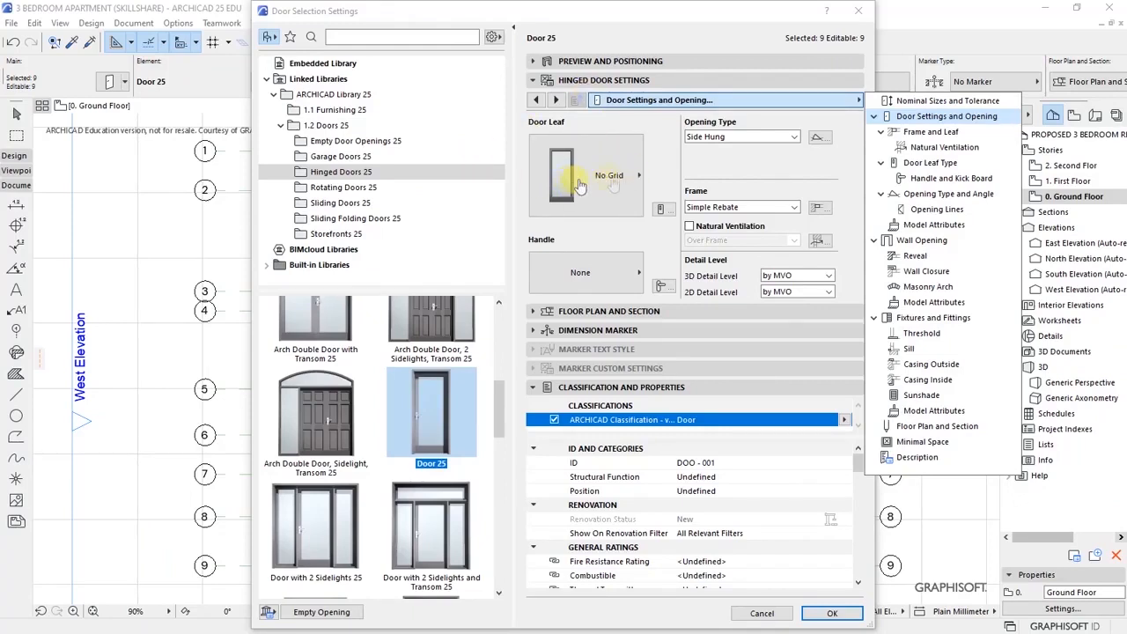
left_click(639, 181)
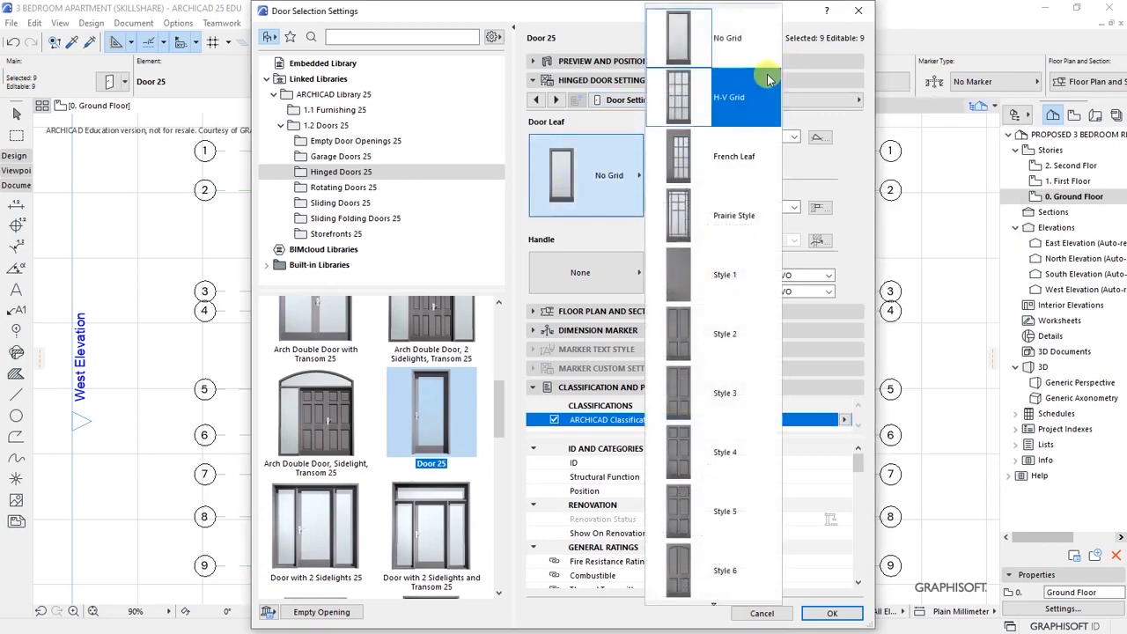
scroll(722, 66, "down", 4)
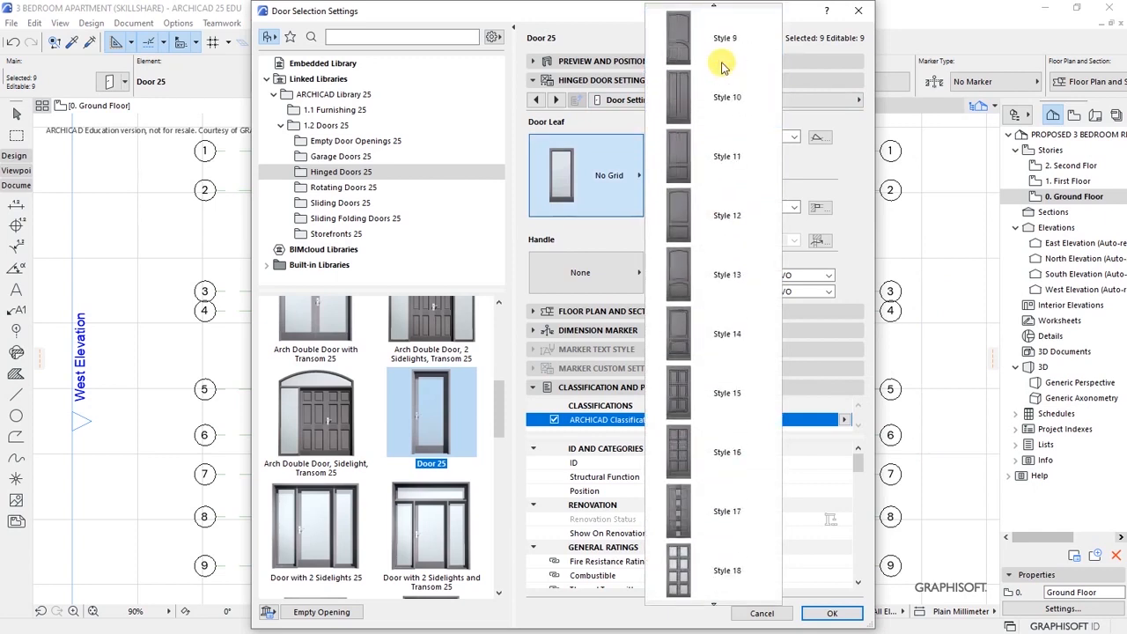
scroll(722, 66, "up", 1)
scroll(722, 79, "down", 2)
scroll(717, 368, "down", 4)
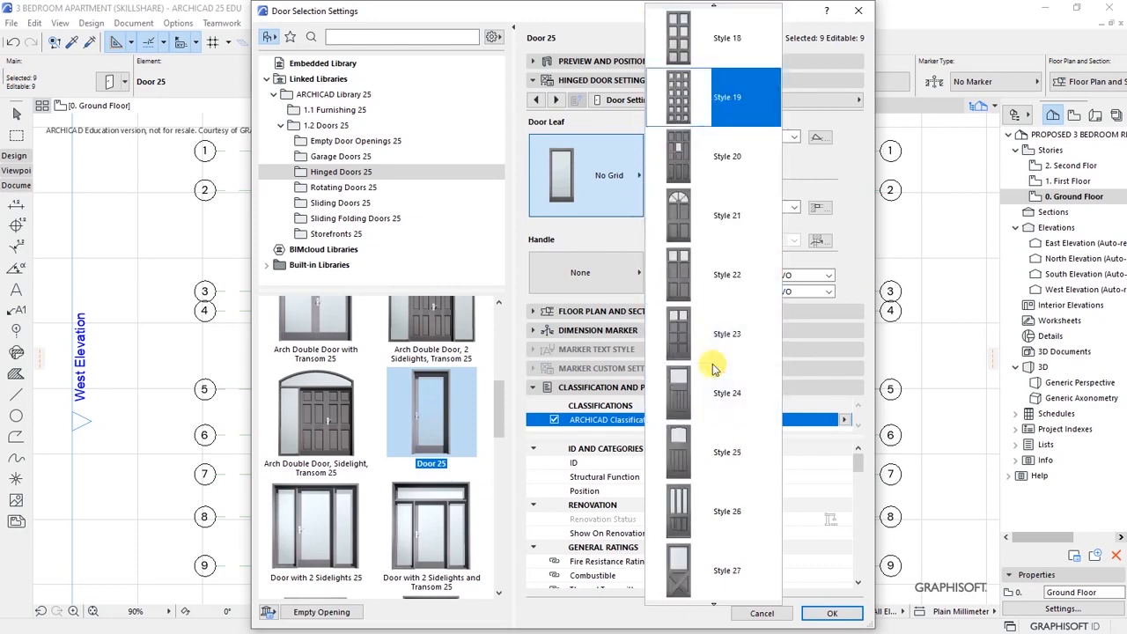
scroll(713, 368, "down", 3)
scroll(713, 368, "down", 3)
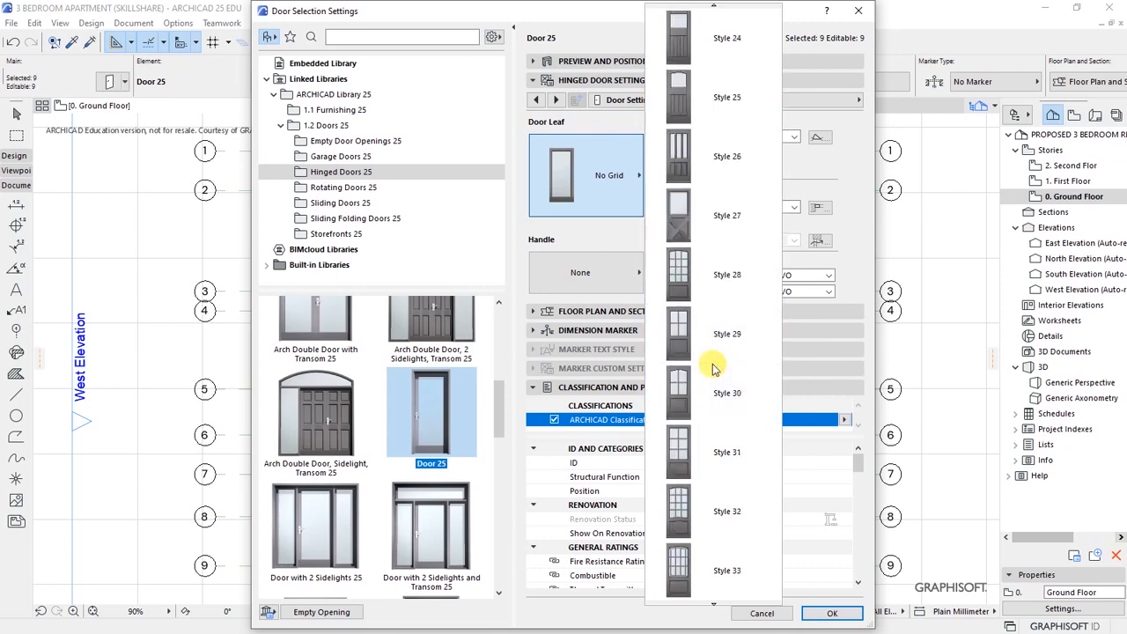
left_click(697, 509)
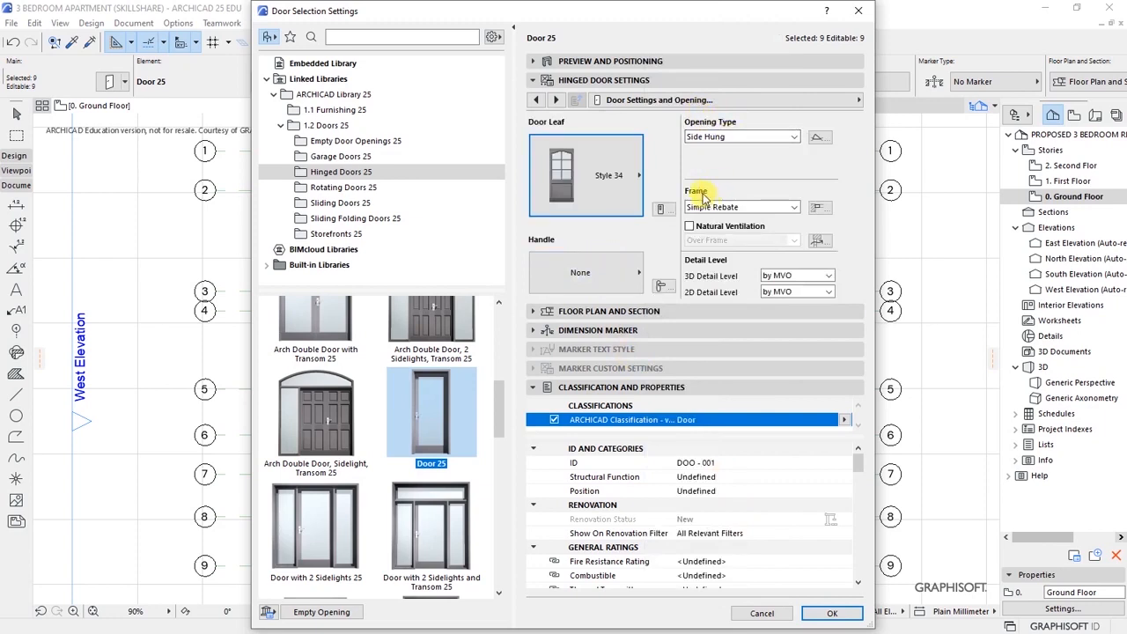
- Set the door frame to Simple Rebate and the handle to Handle 6
left_click(791, 209)
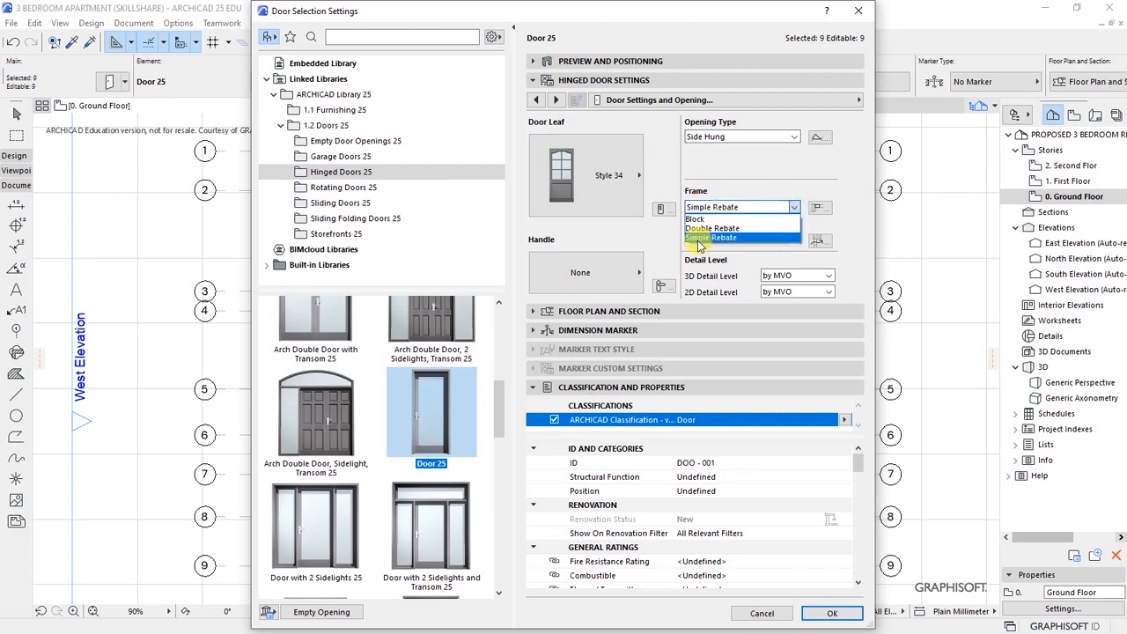
left_click(711, 238)
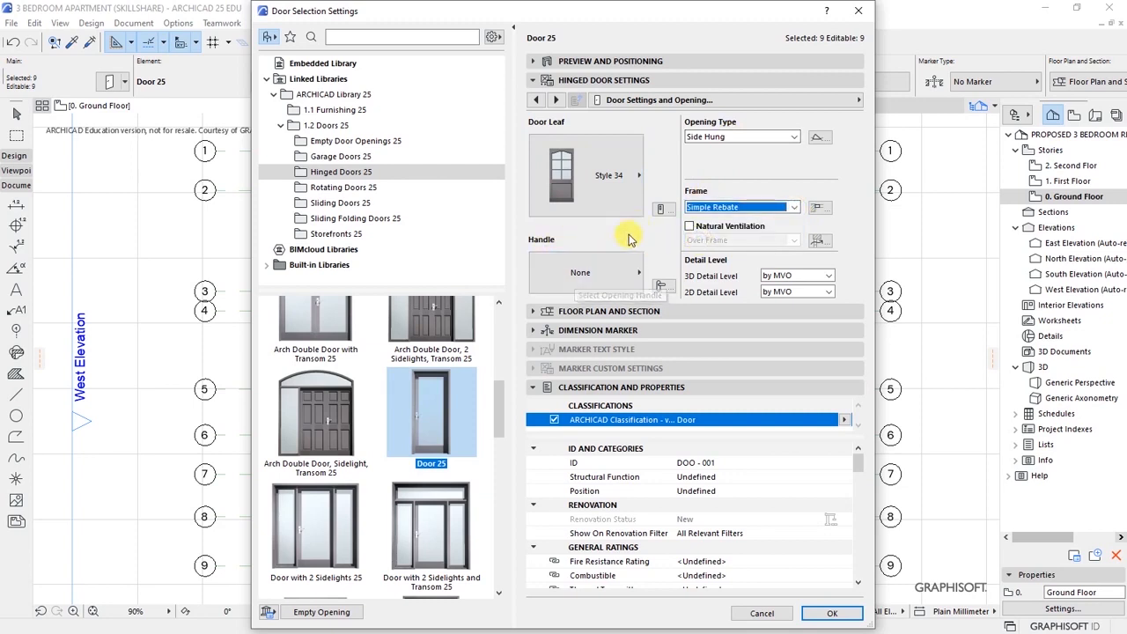
left_click(607, 276)
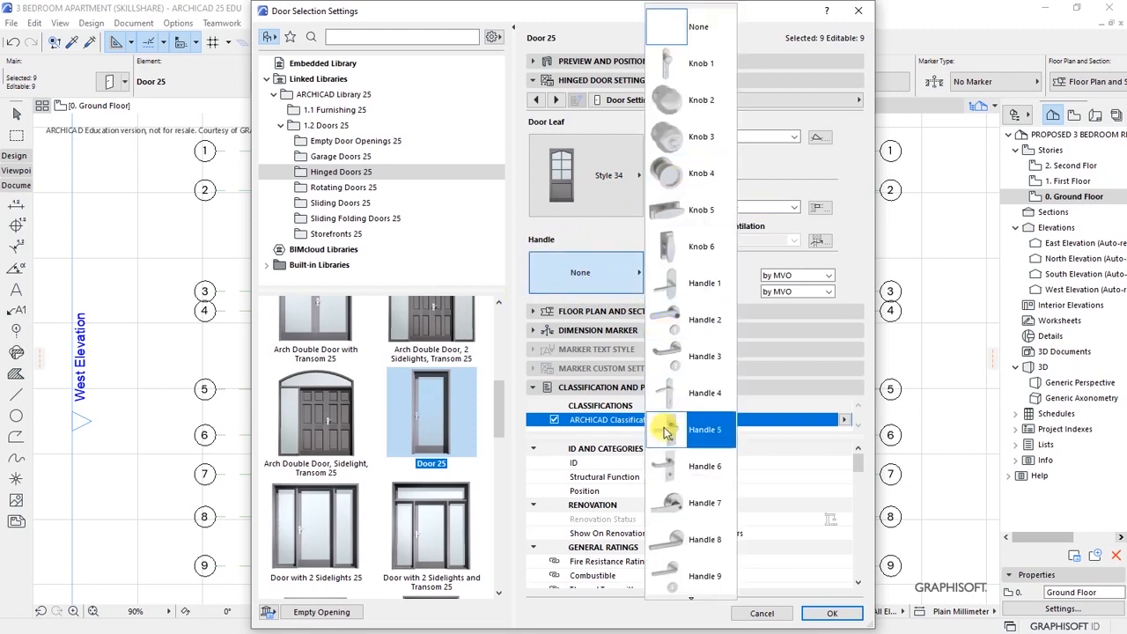
scroll(673, 466, "down", 1)
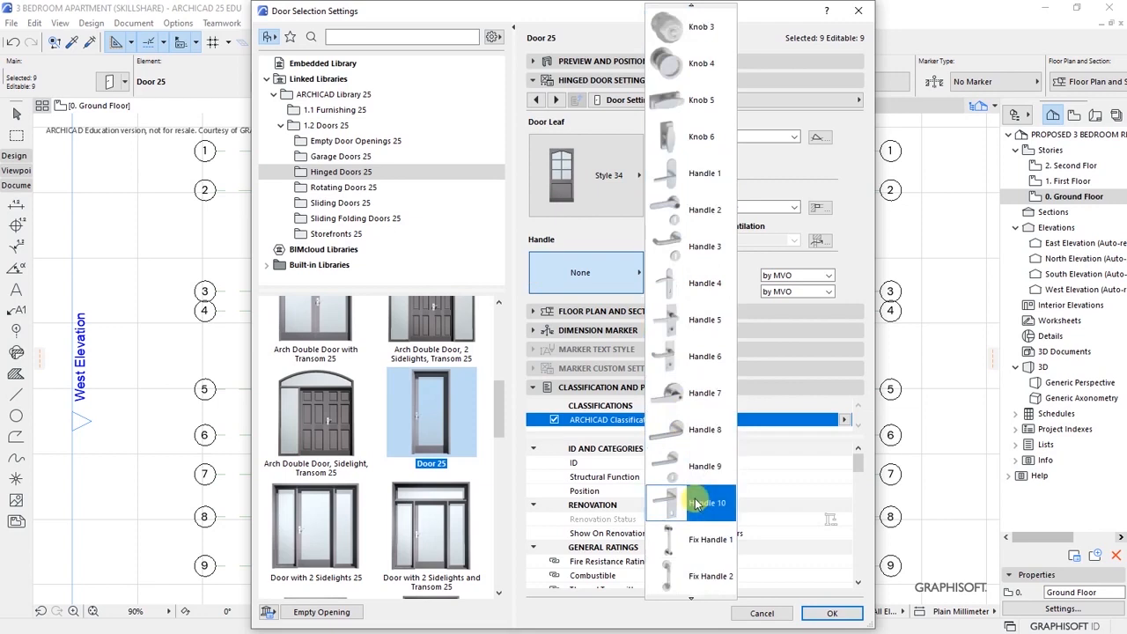
left_click(700, 360)
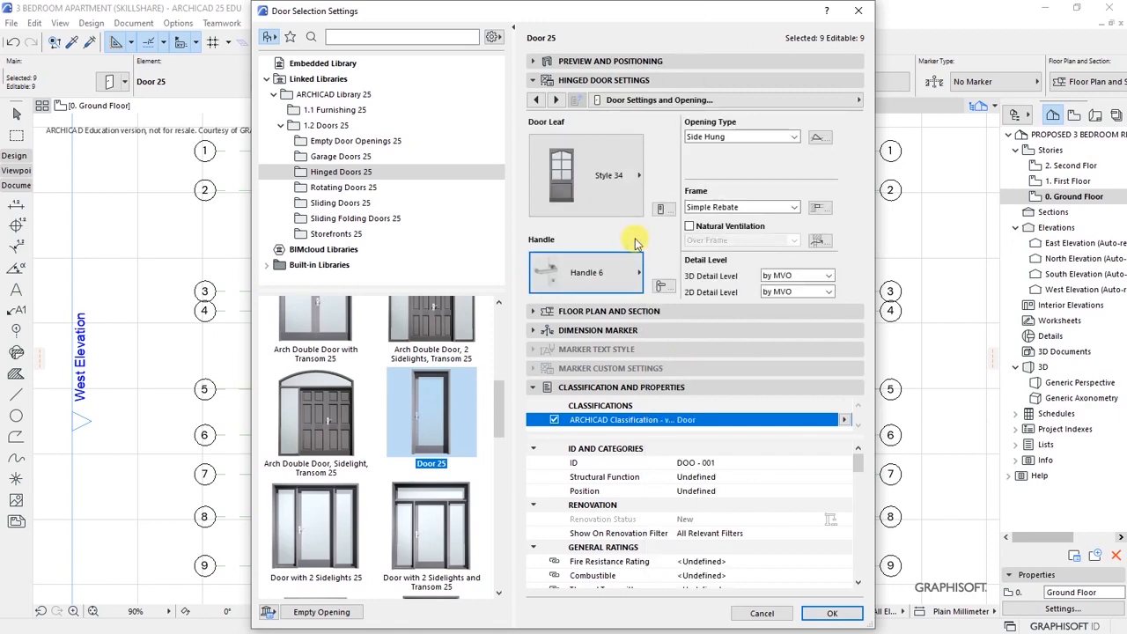
- Review and collapse the Floor Plan and Section panel, then apply the settings to all nine doors
left_click(656, 314)
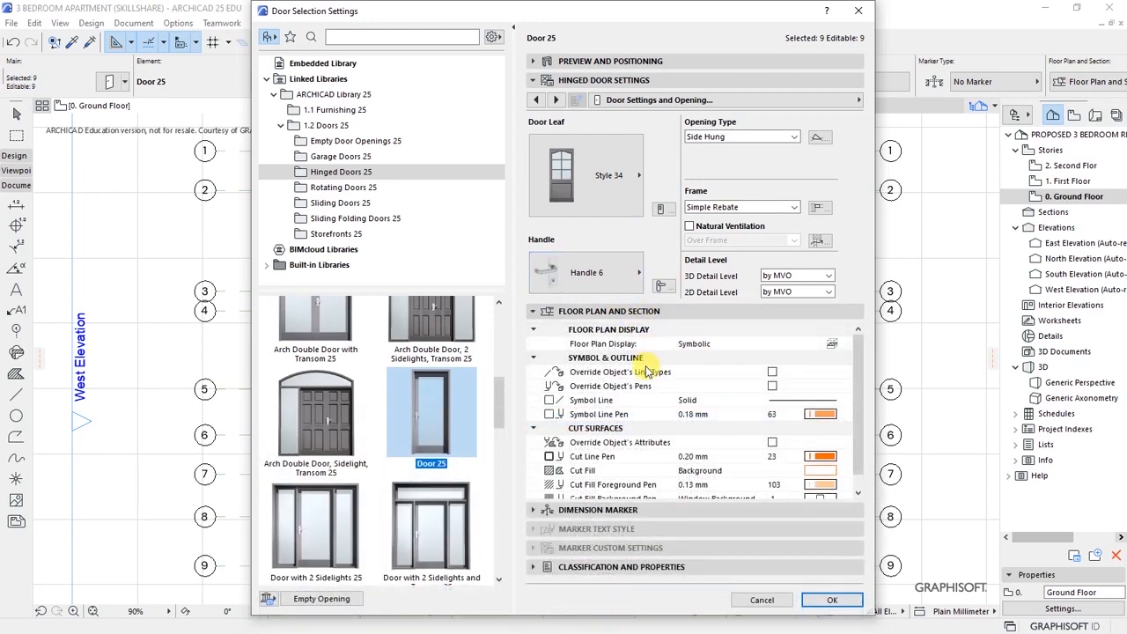
scroll(647, 373, "down", 1)
scroll(660, 387, "up", 1)
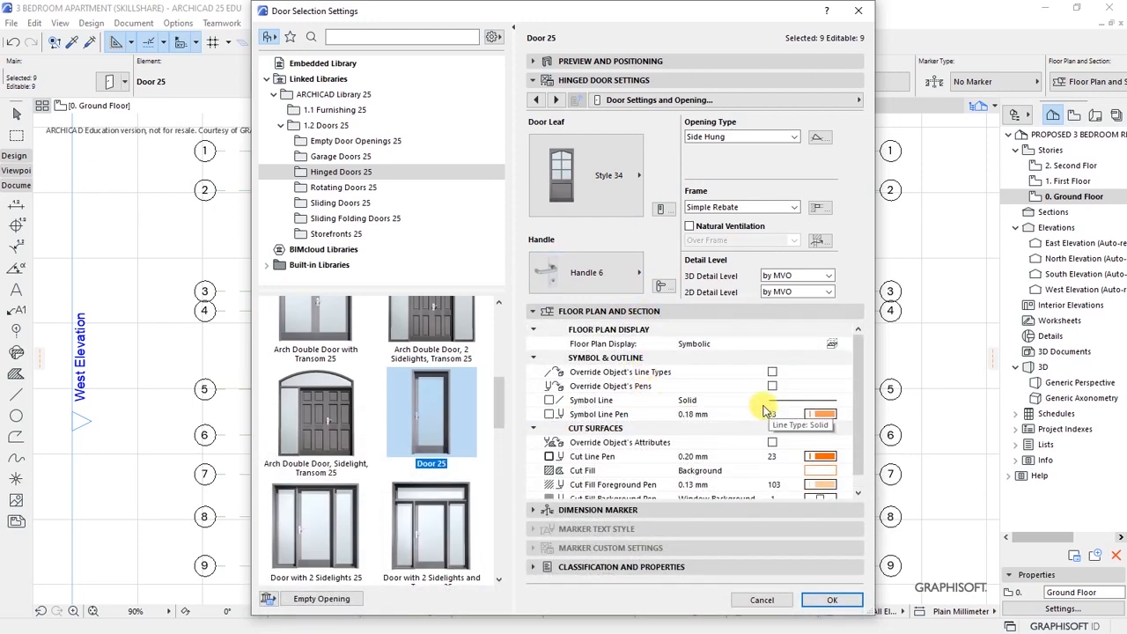
scroll(680, 383, "down", 1)
scroll(704, 378, "up", 1)
scroll(709, 377, "down", 1)
left_click(612, 311)
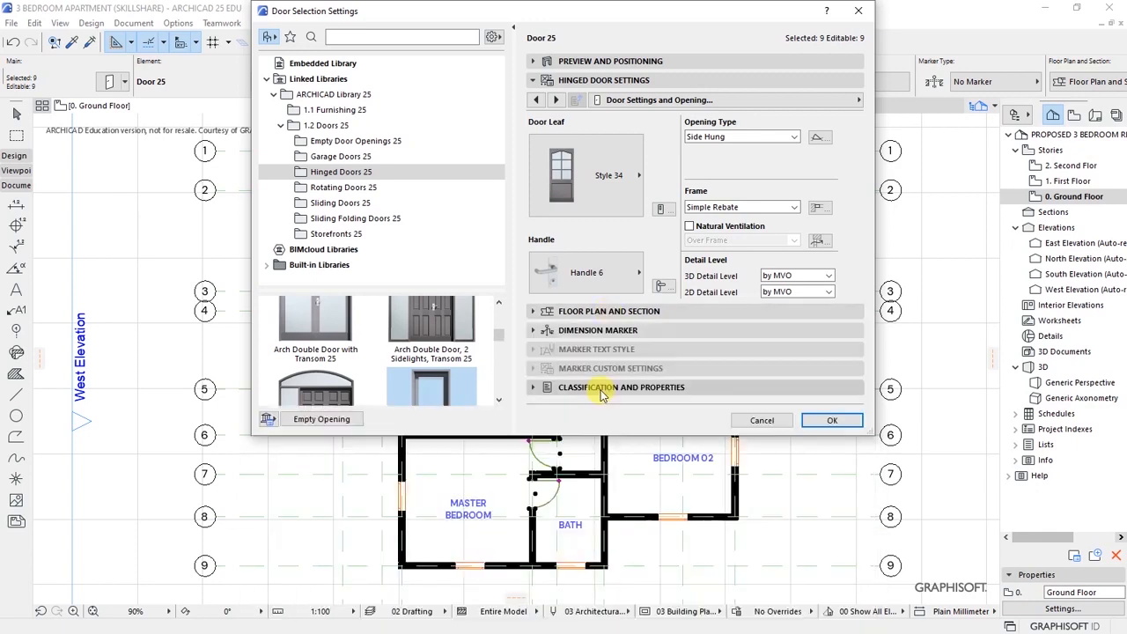
left_click(831, 423)
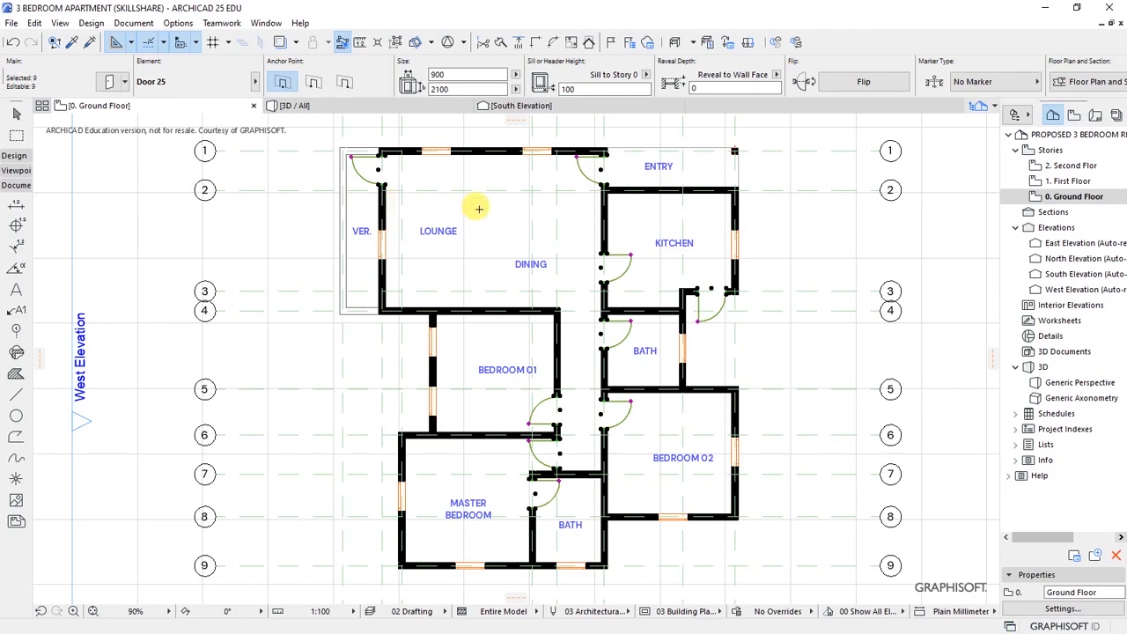
- Inspect the Style 34 glazed doors in 3D, then return to the ground floor plan with doors deselected
left_click(322, 107)
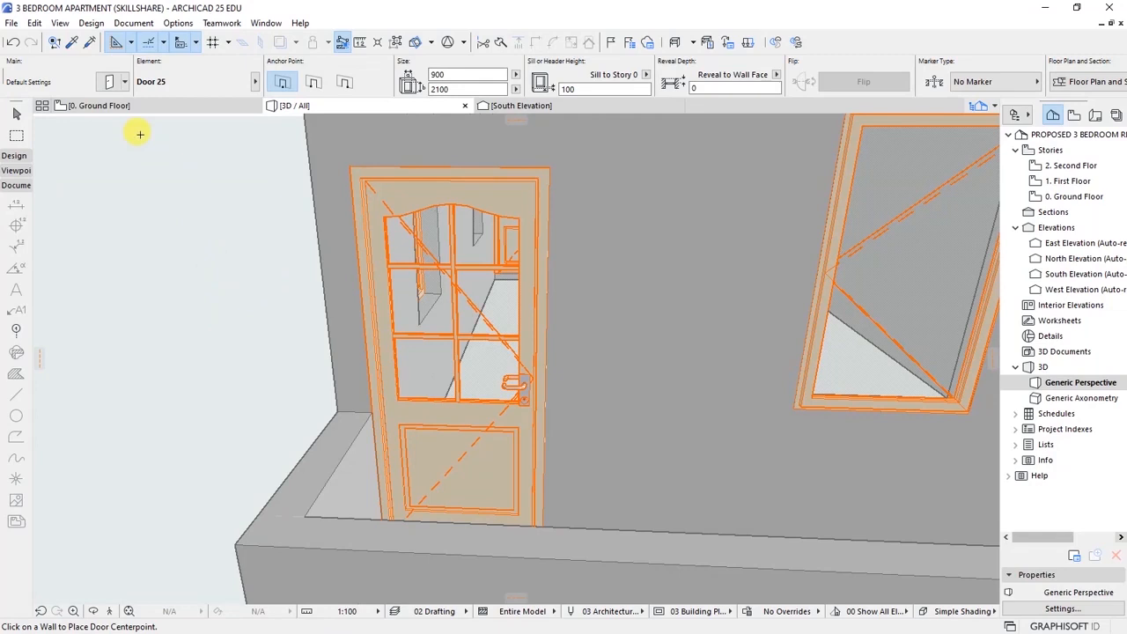
left_click(146, 106)
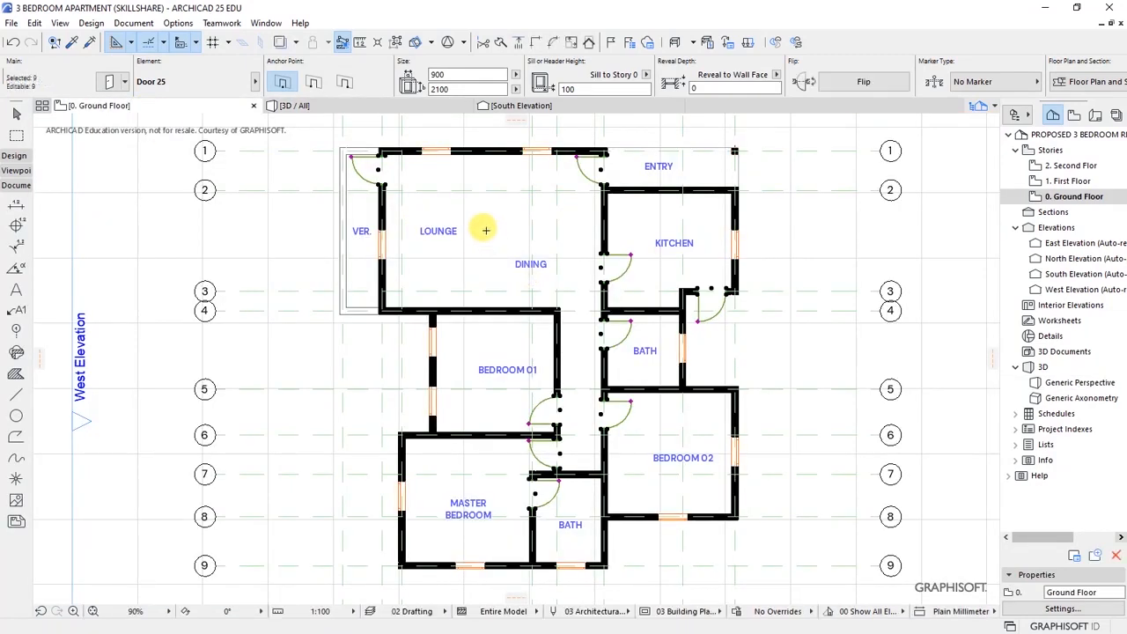
key("Escape")
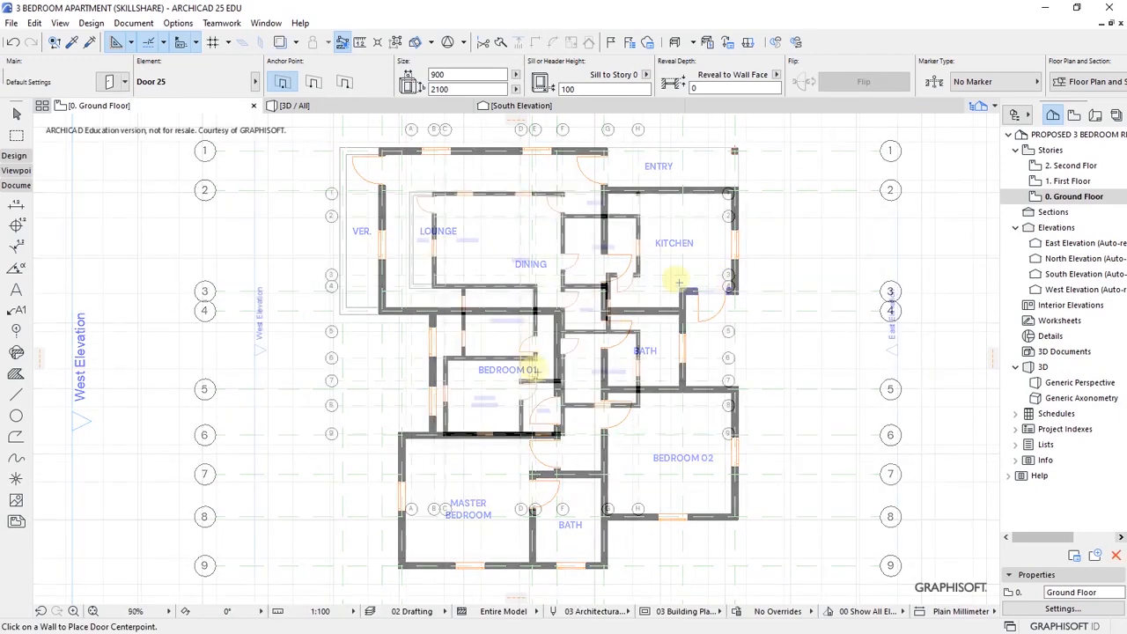
scroll(536, 372, "up", 4)
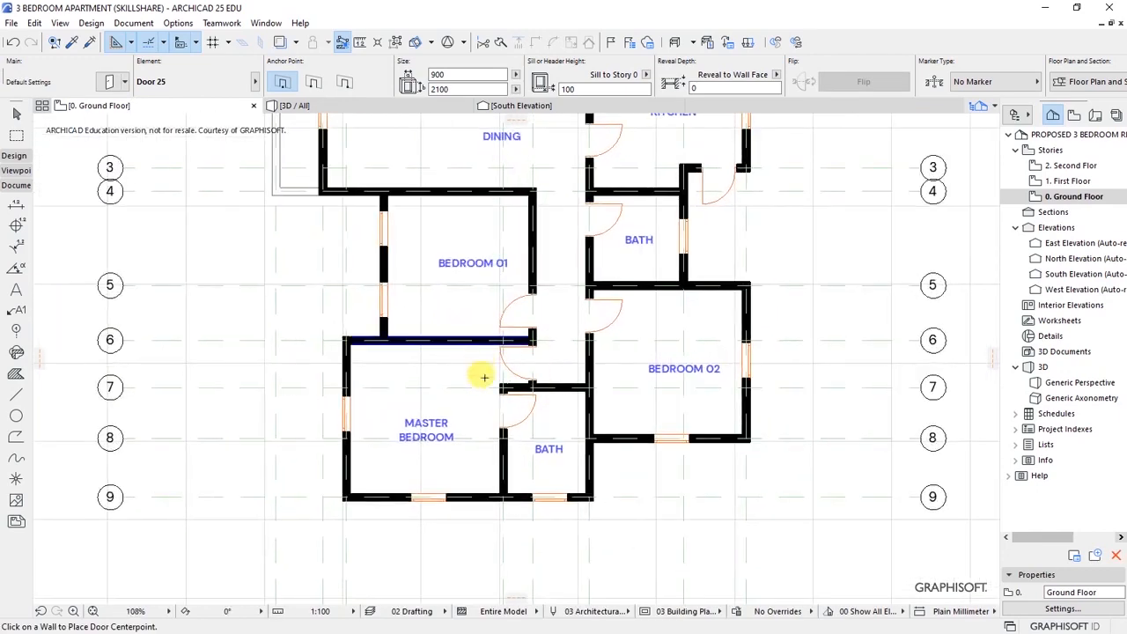
scroll(454, 435, "up", 3)
- Select the four windows in the Master Bedroom and Bedroom 02
left_click(439, 530, "shift")
left_click(297, 415, "shift")
left_click(785, 435, "shift")
left_click(873, 345, "shift")
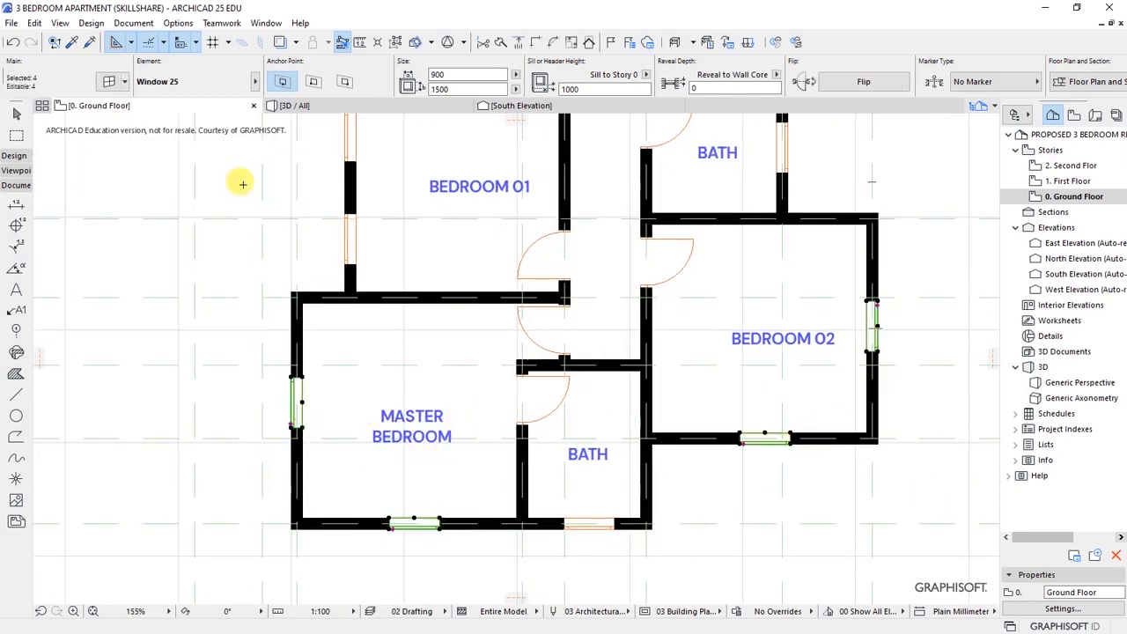
- Switch the four windows to Triple Window with Side Transoms 25
key("ctrl+t")
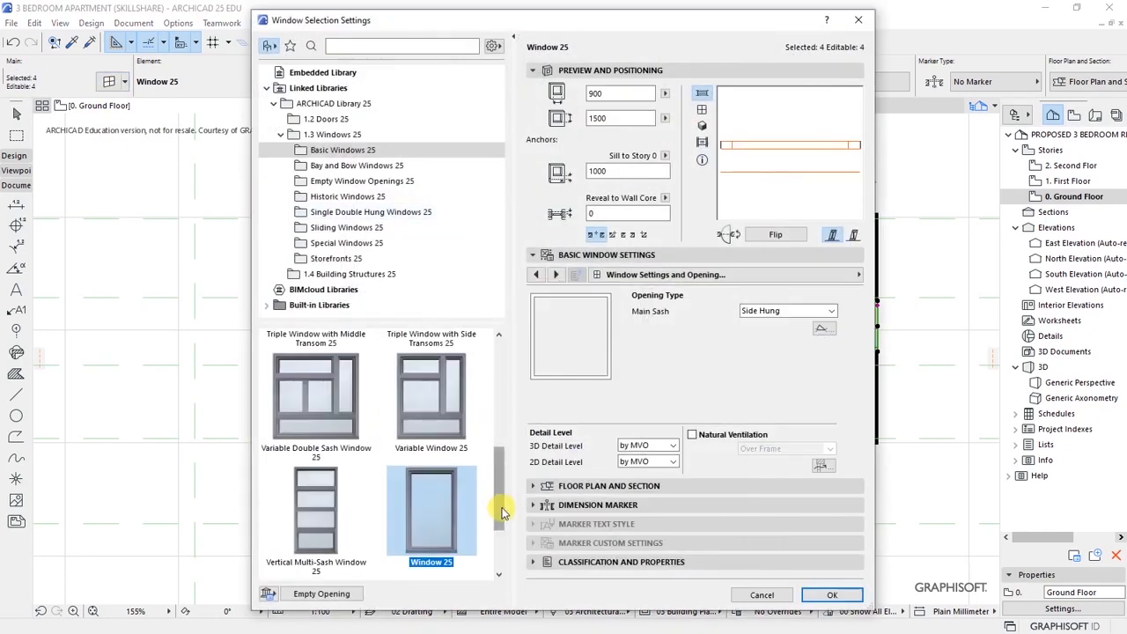
left_click_drag(500, 513, 498, 444)
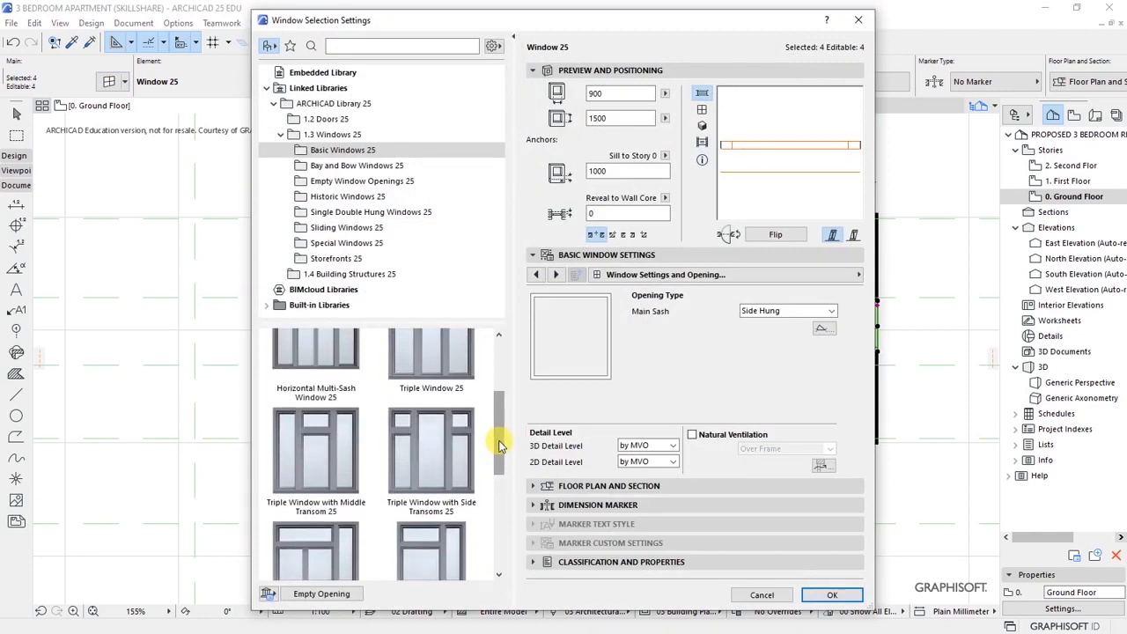
left_click(447, 440)
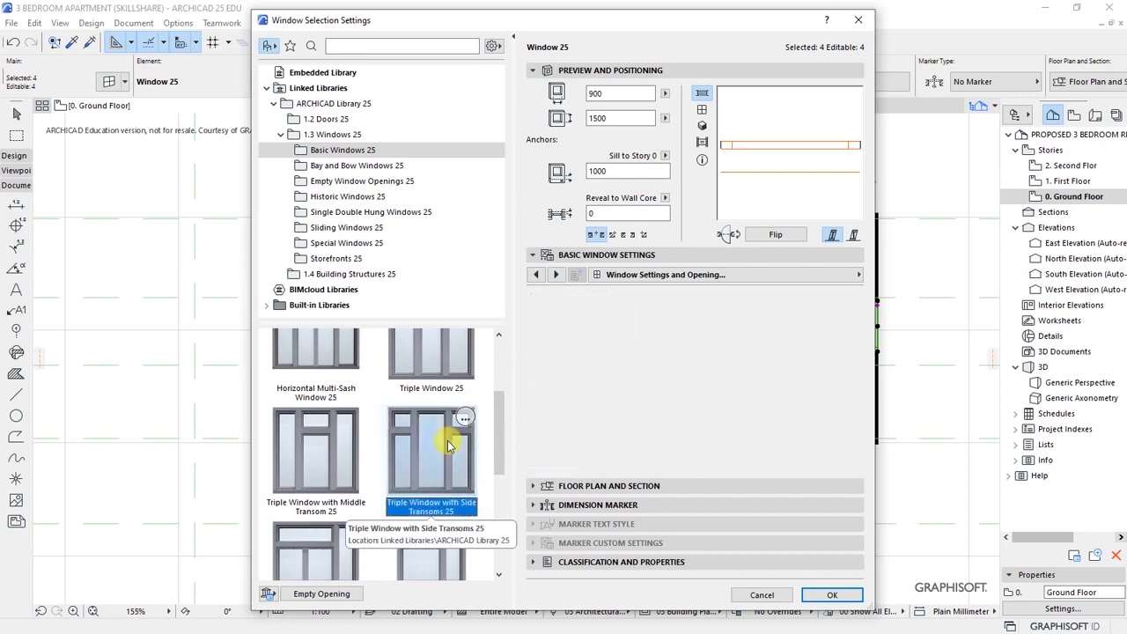
- Size the windows 2000 × 1300 with sill at 800 and reveal 50, and confirm
left_click(611, 94)
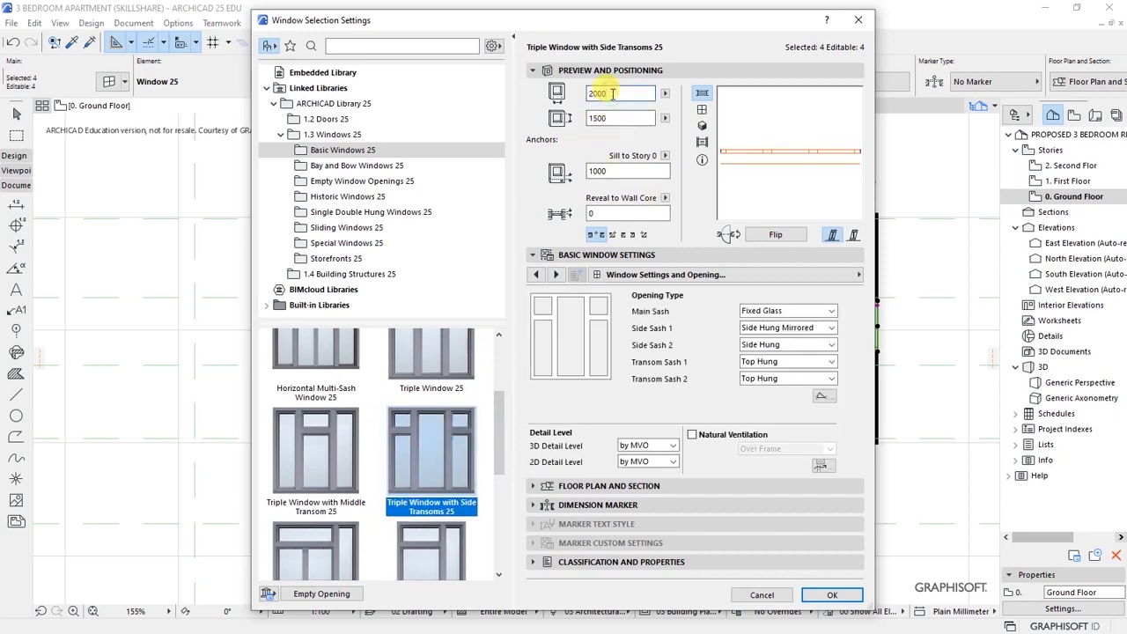
left_click(619, 118)
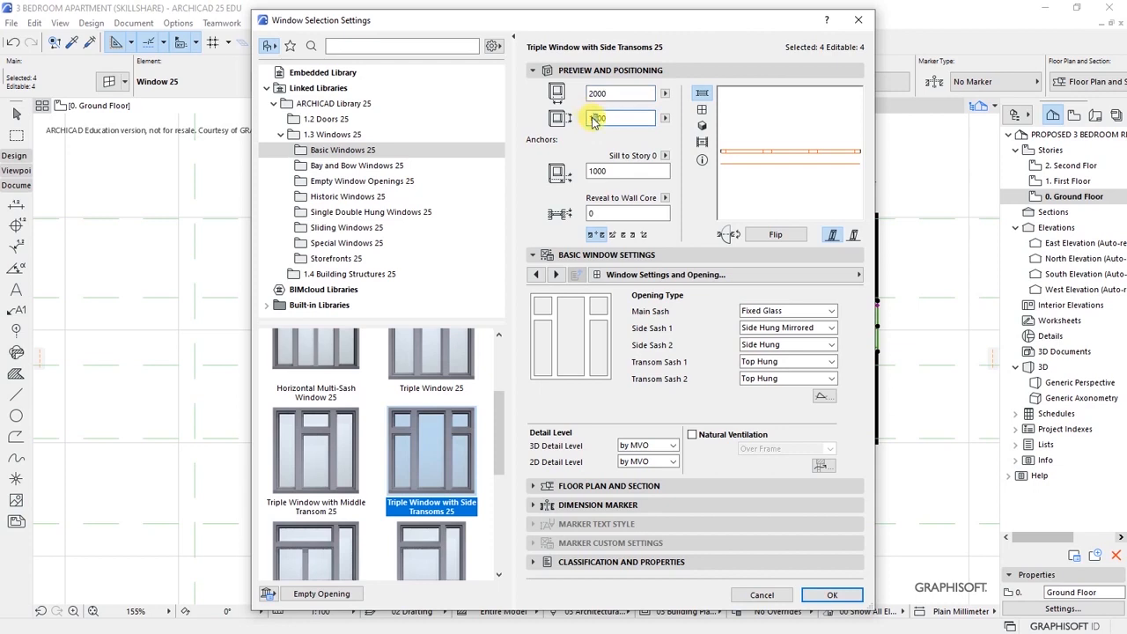
type("1300")
key("Tab")
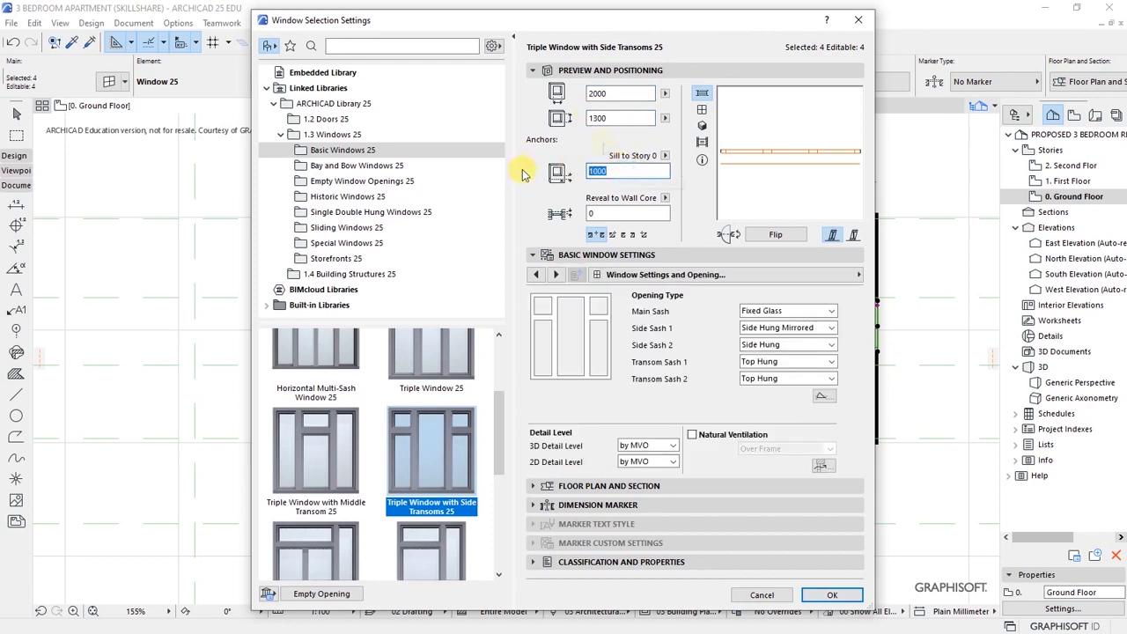
left_click(603, 121)
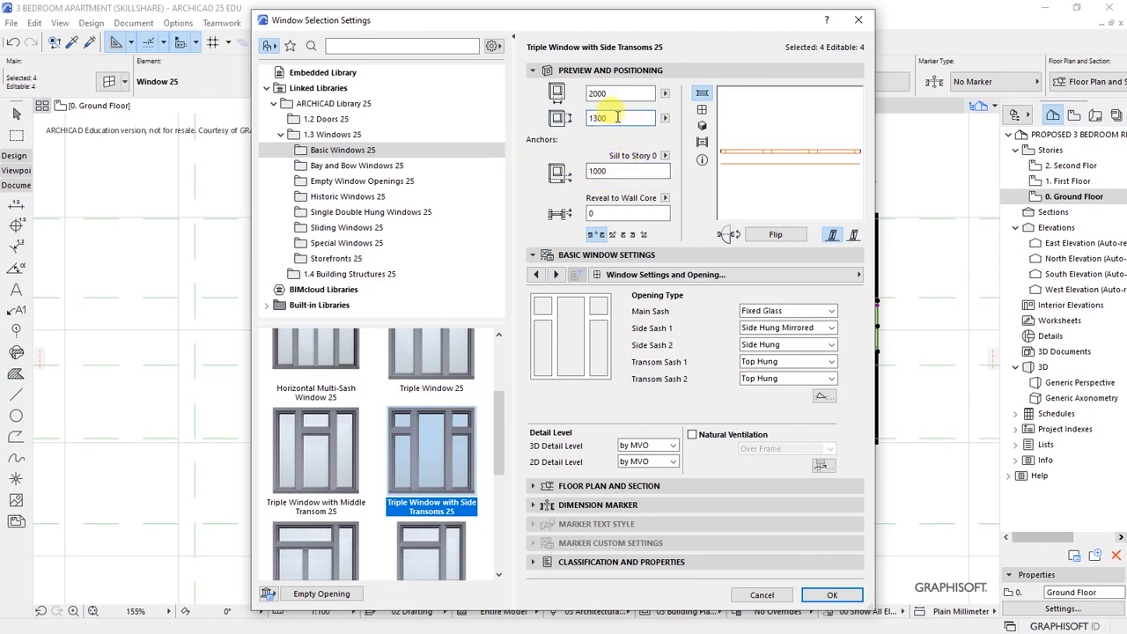
left_click(621, 173)
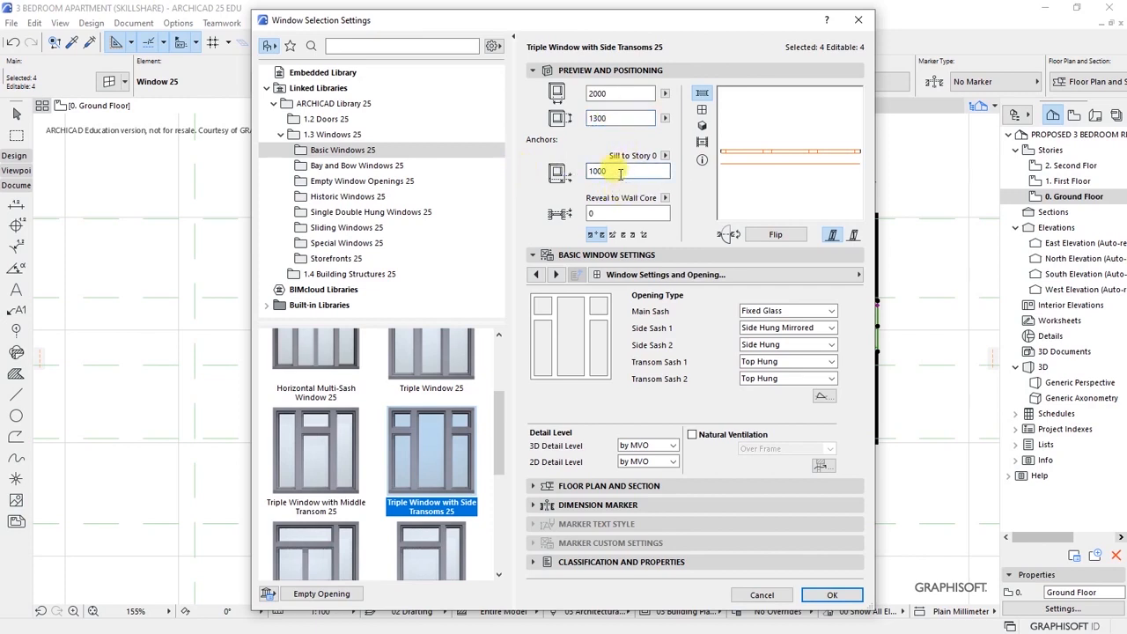
left_click(598, 121)
key("Tab")
type("800")
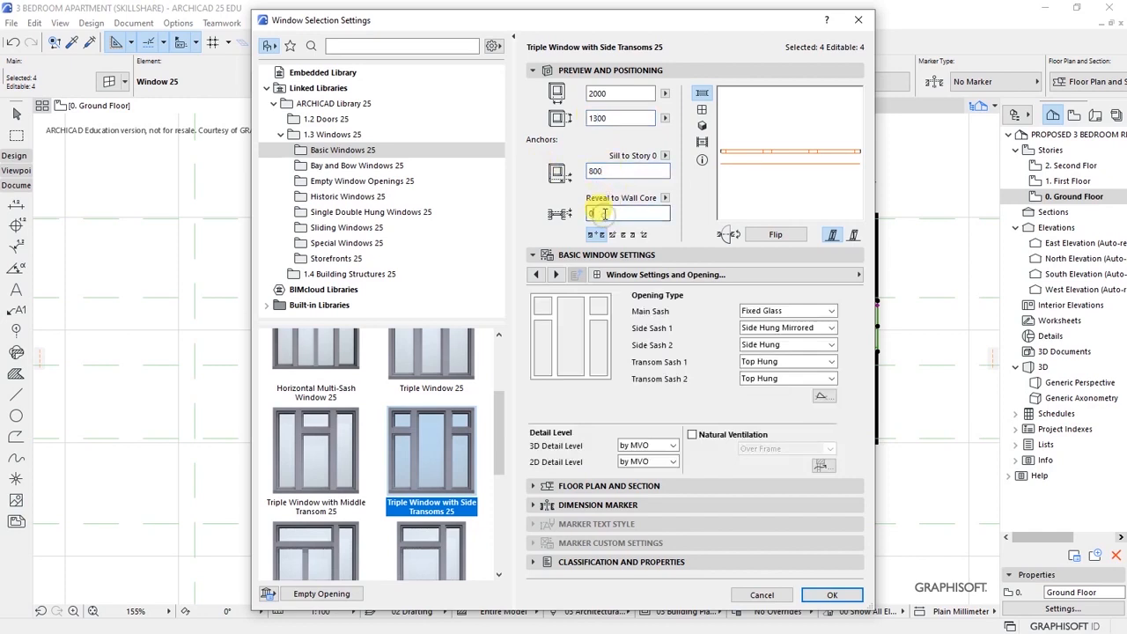
type("50")
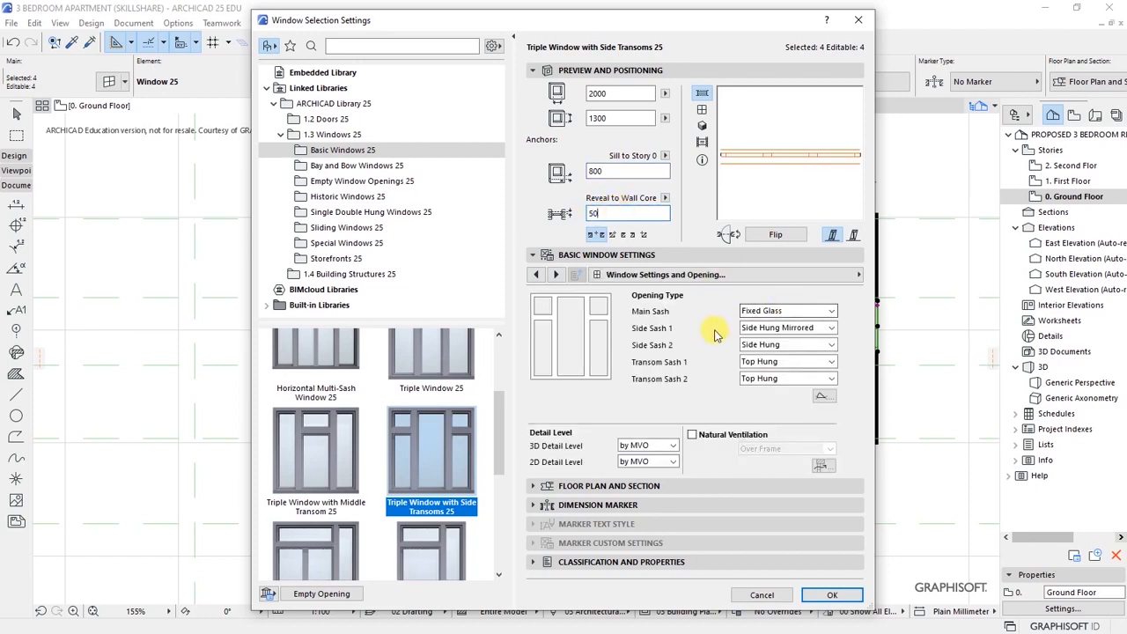
left_click(827, 597)
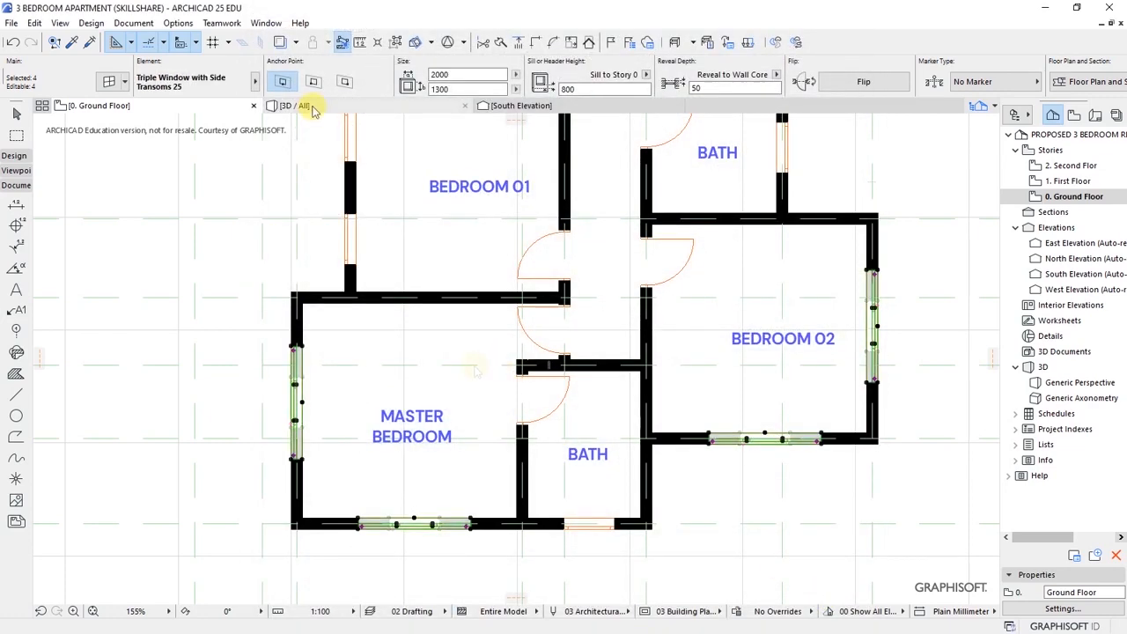
- Check the triple windows in 3D, then reopen Window Selection Settings from the ground floor plan
left_click(313, 108)
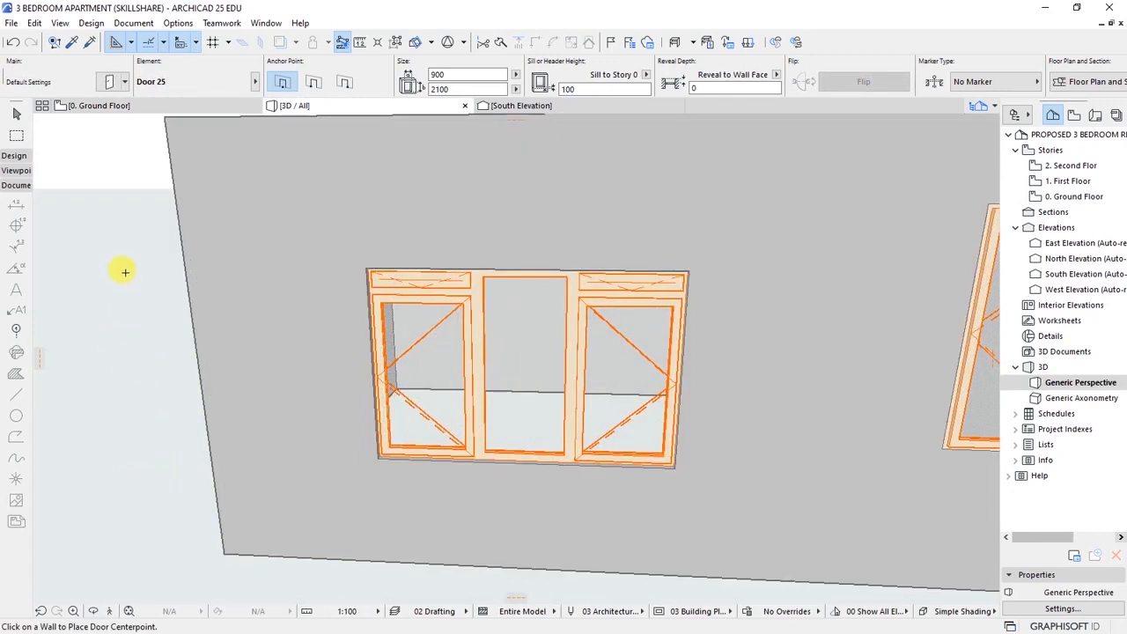
left_click(167, 106)
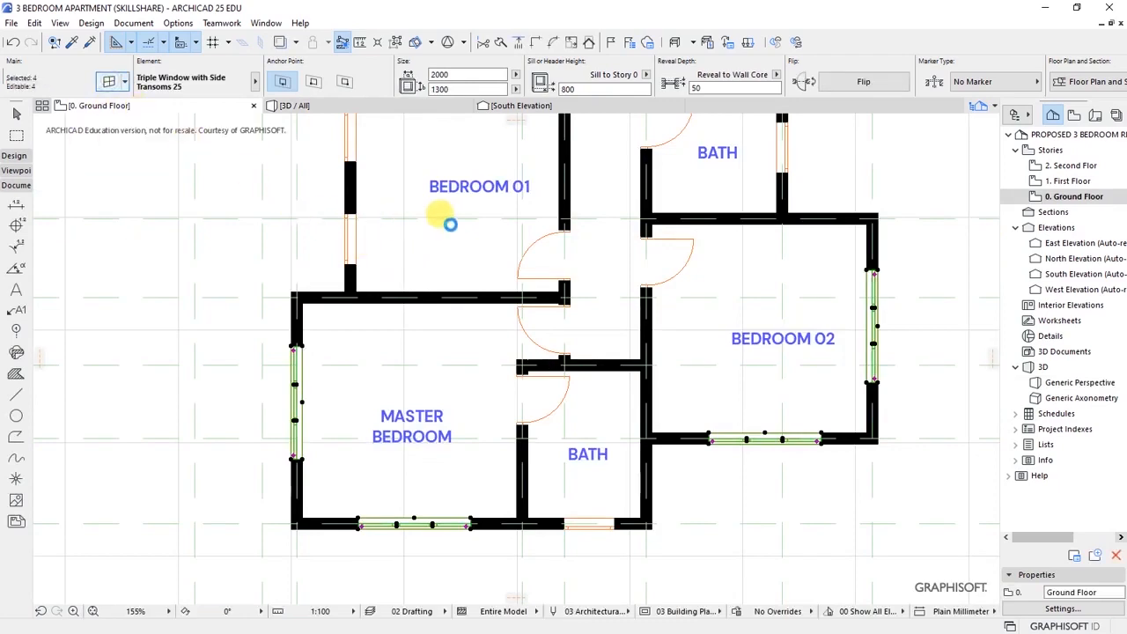
key("ctrl+t")
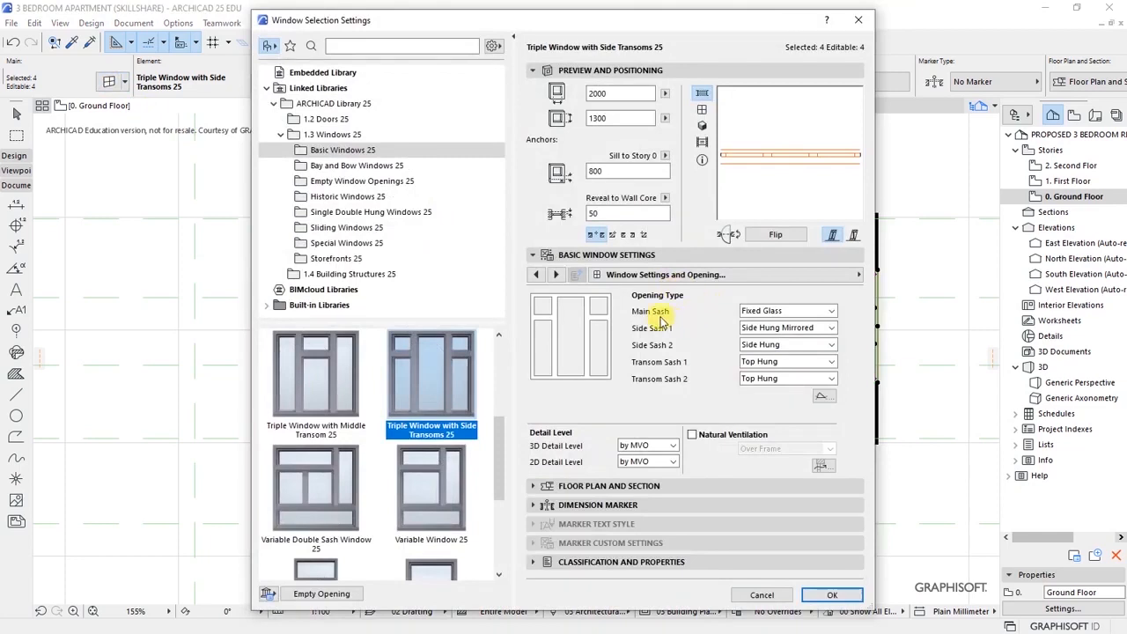
- Keep the main sash as Fixed Glass and set both transom sashes to Fixed Glass
left_click(786, 310)
left_click(704, 306)
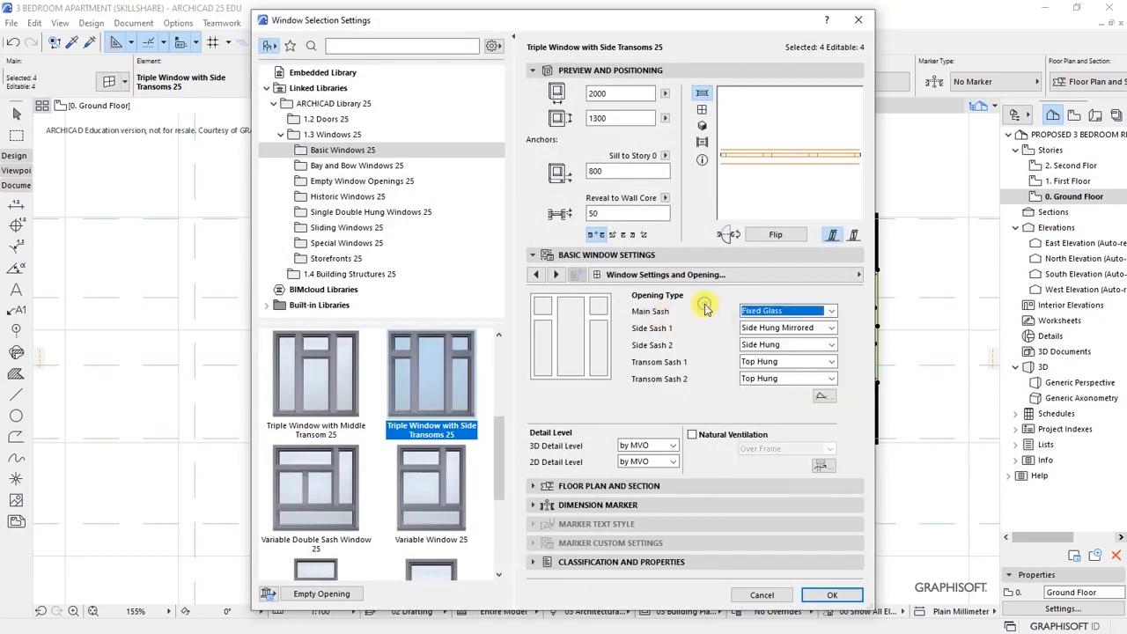
left_click(755, 361)
left_click(759, 375)
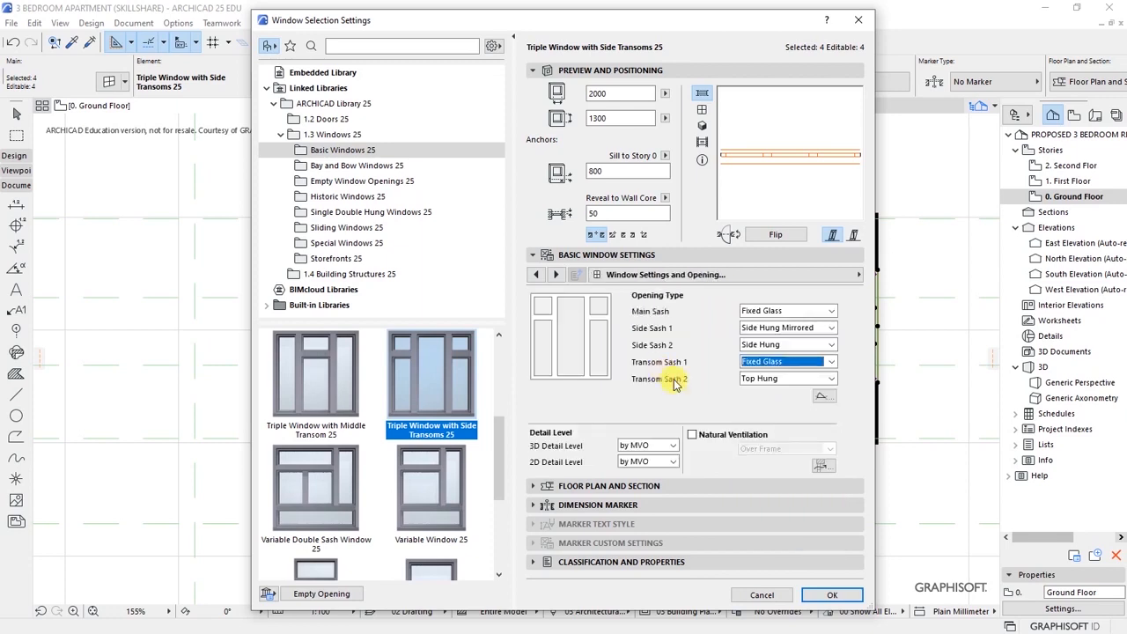
left_click(756, 379)
left_click(767, 392)
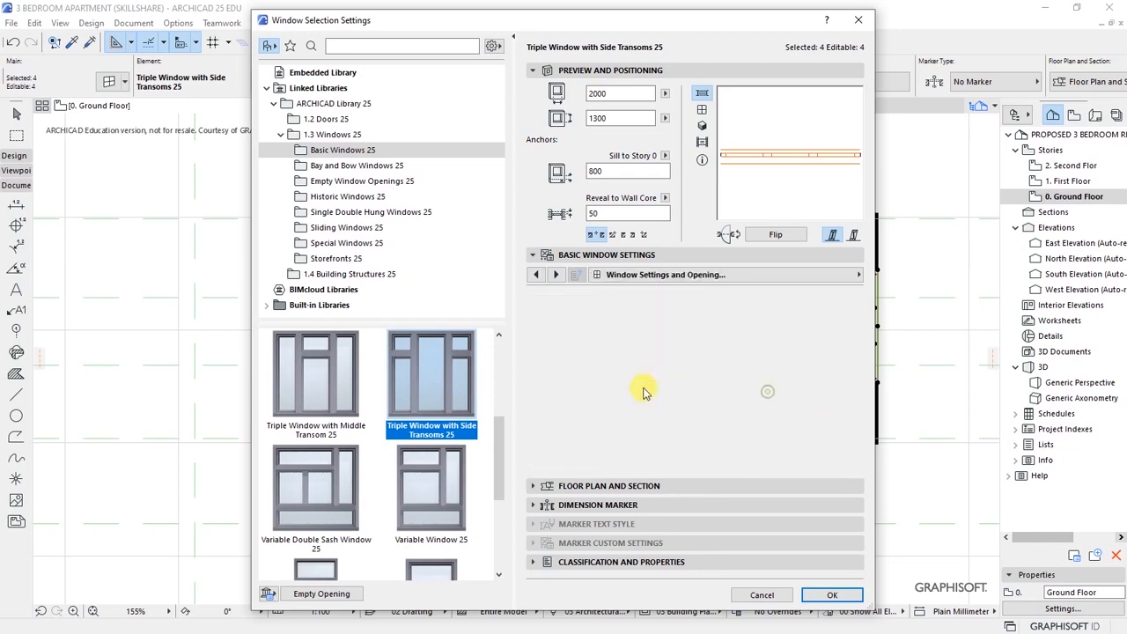
- Give the sashes an H-V Grid with 3 vertical main-sash panes on Sash Options
left_click(861, 276)
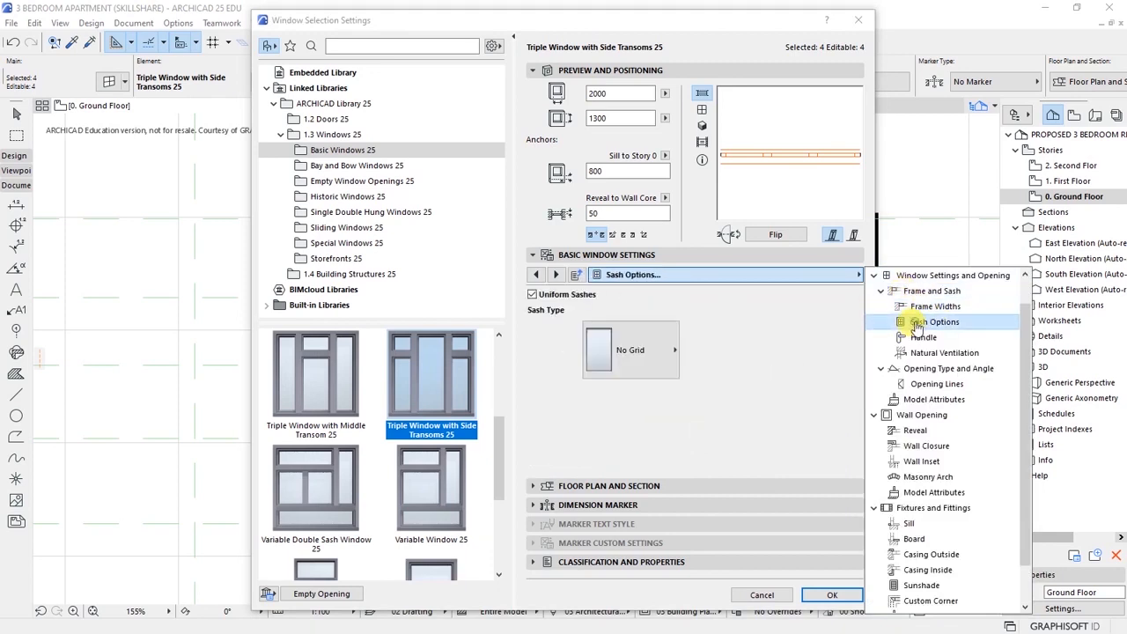
left_click(916, 323)
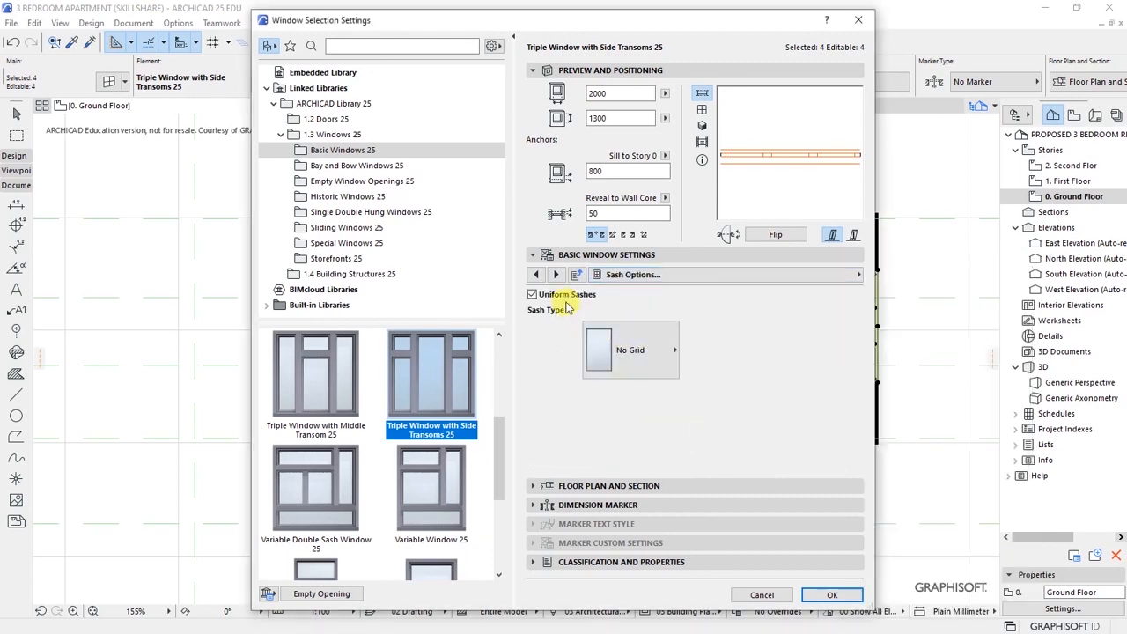
left_click(621, 354)
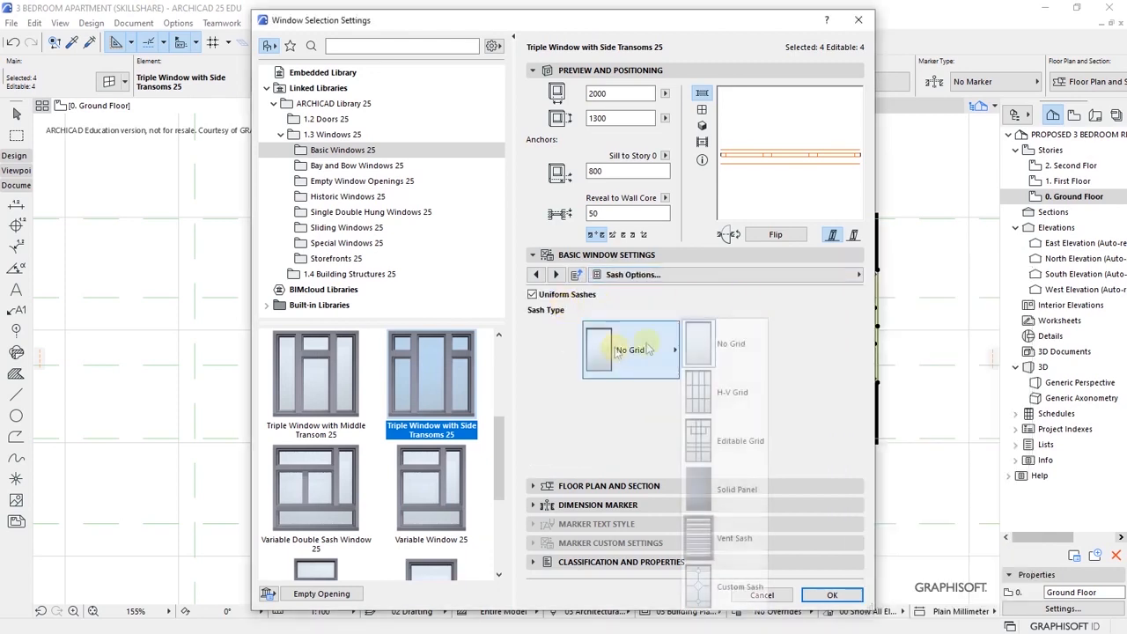
left_click(722, 398)
left_click(808, 340)
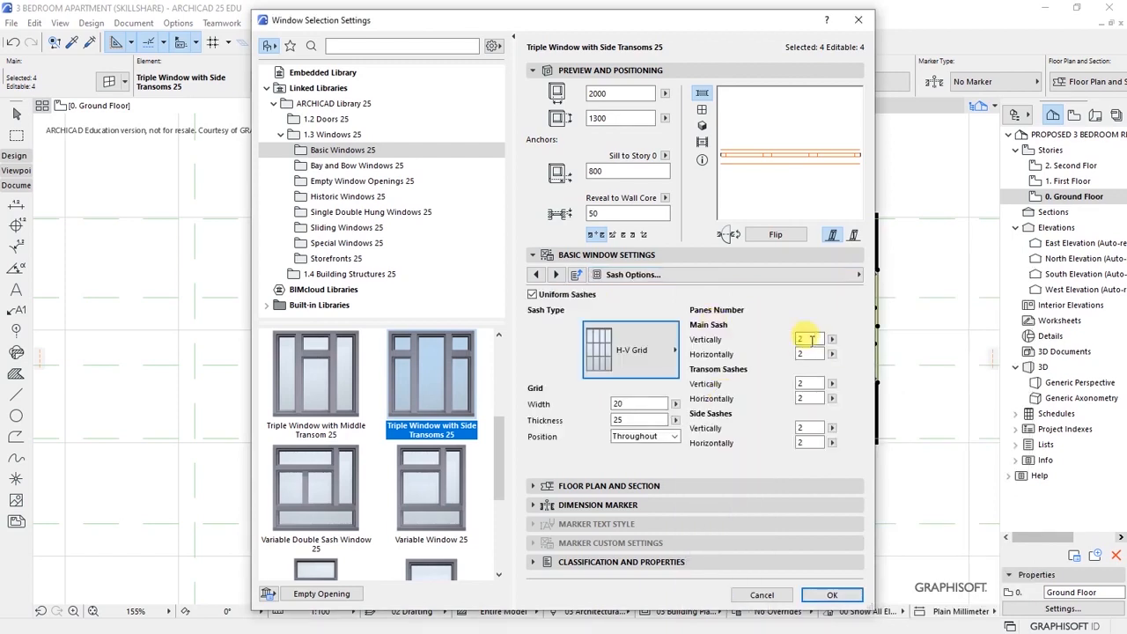
left_click(808, 359)
left_click(809, 384)
left_click(809, 399)
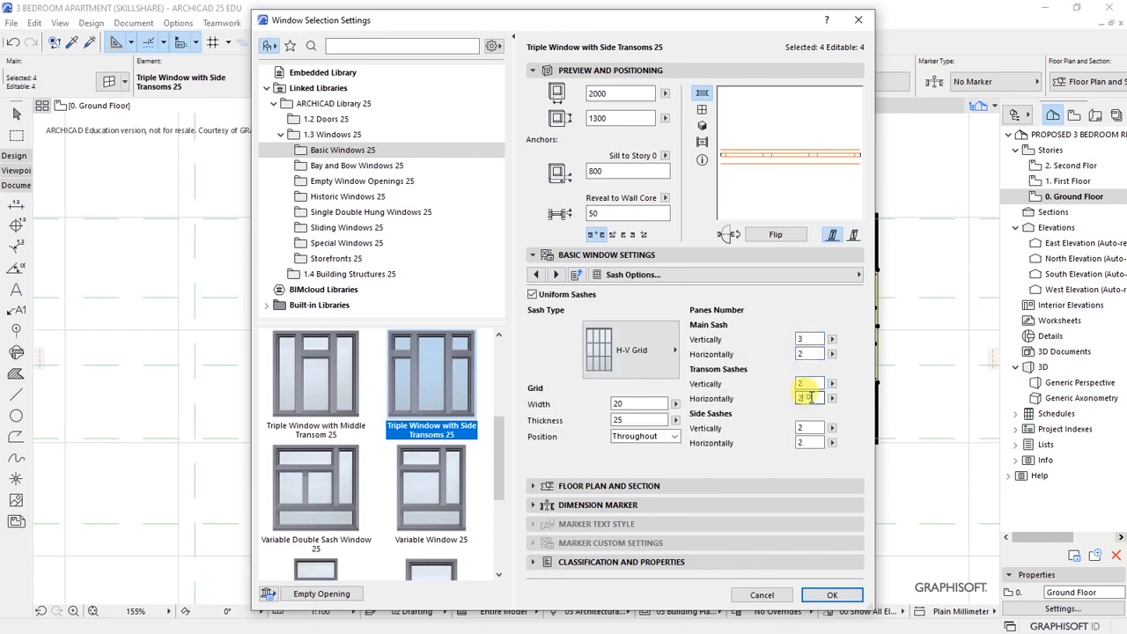
left_click(811, 352)
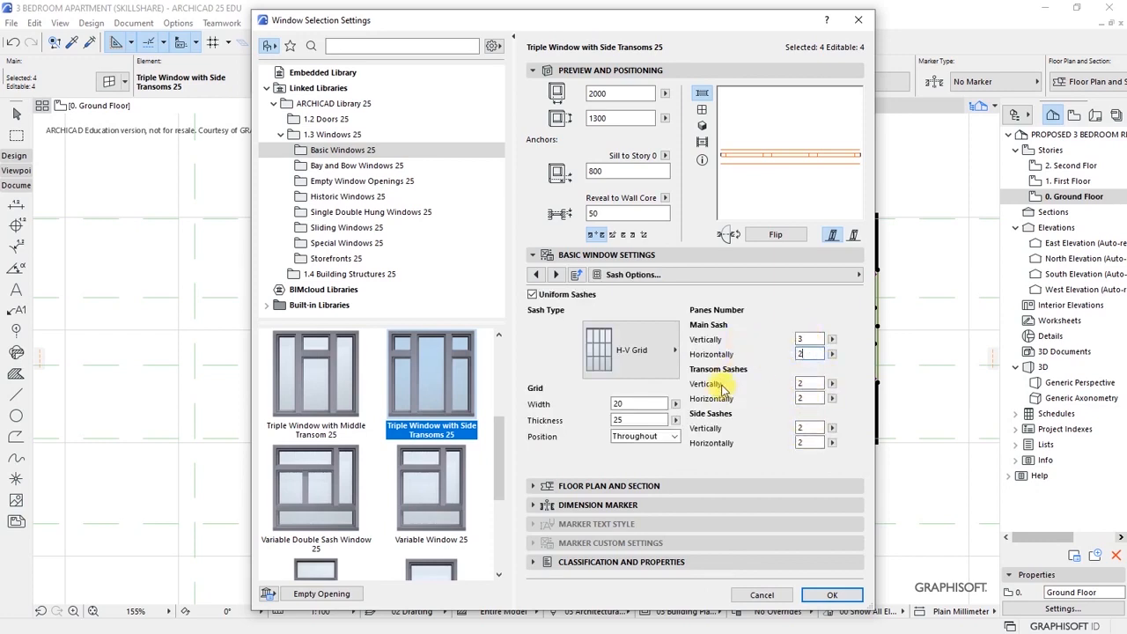
left_click(808, 441)
- Apply the sash grid changes and select one triple window in the 3D view
left_click(831, 594)
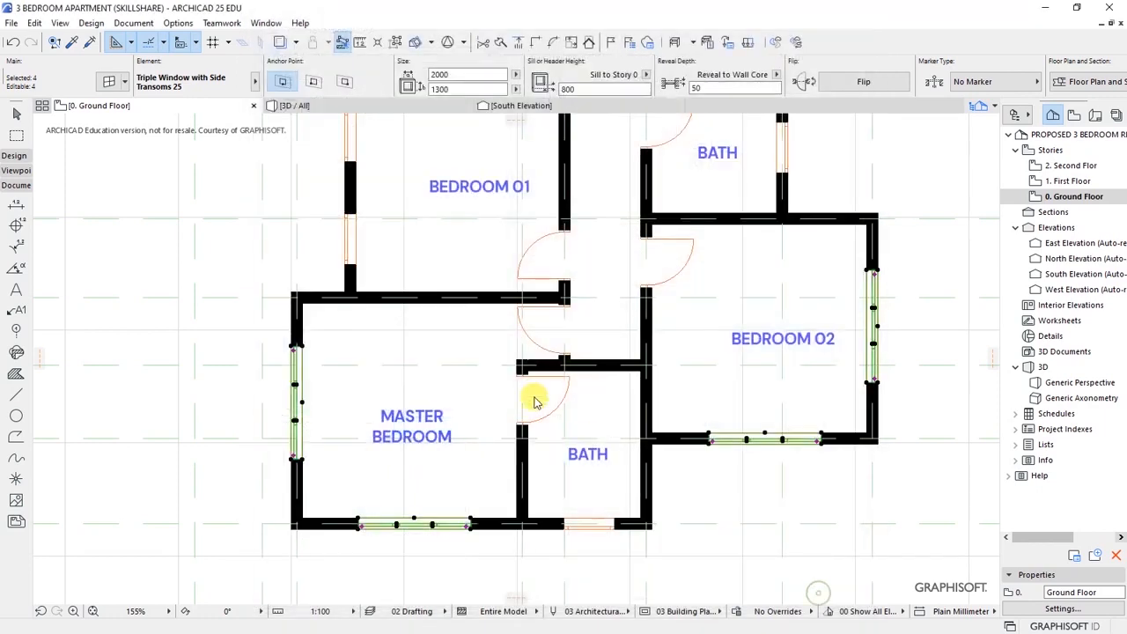
key("F3")
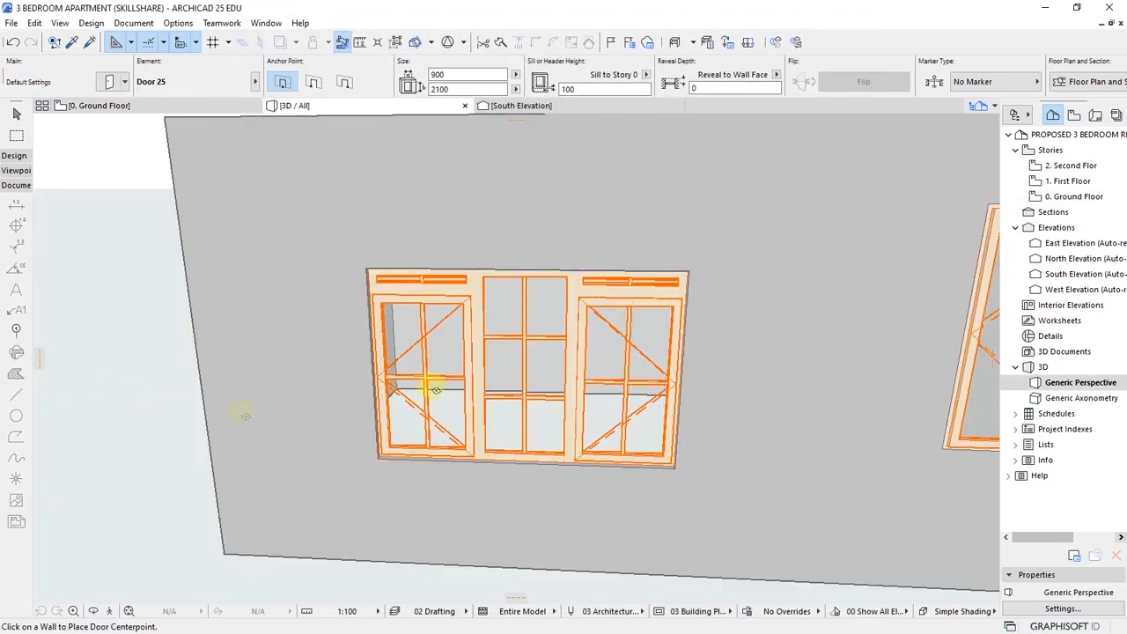
left_click(456, 402, "shift")
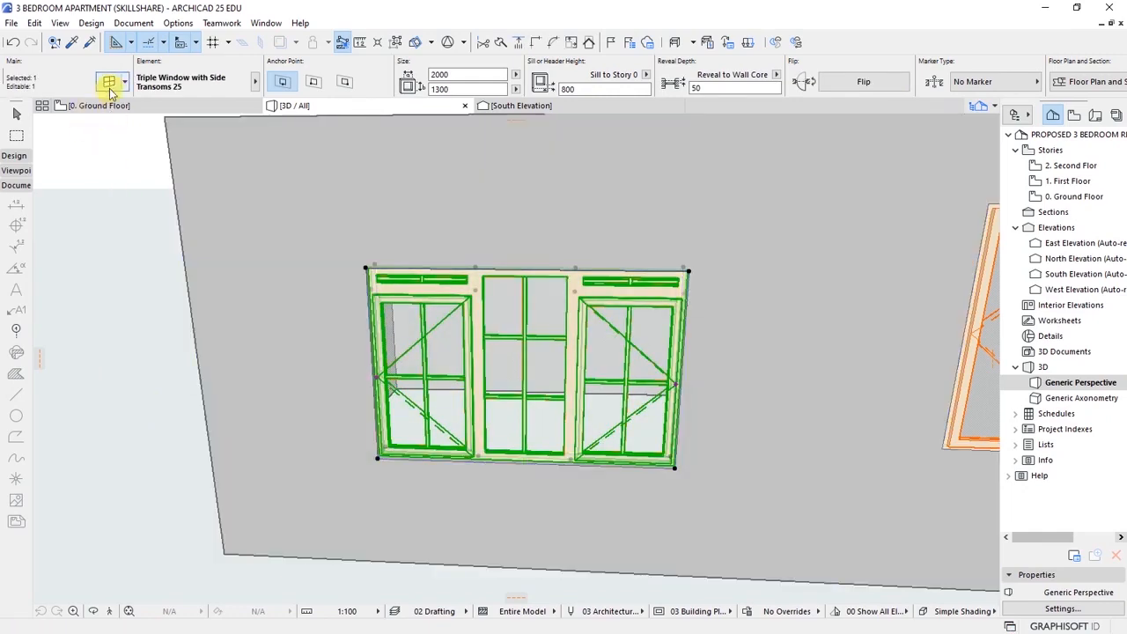
- Add a sill and an outside casing to the triple window, then deselect it
key("ctrl+t")
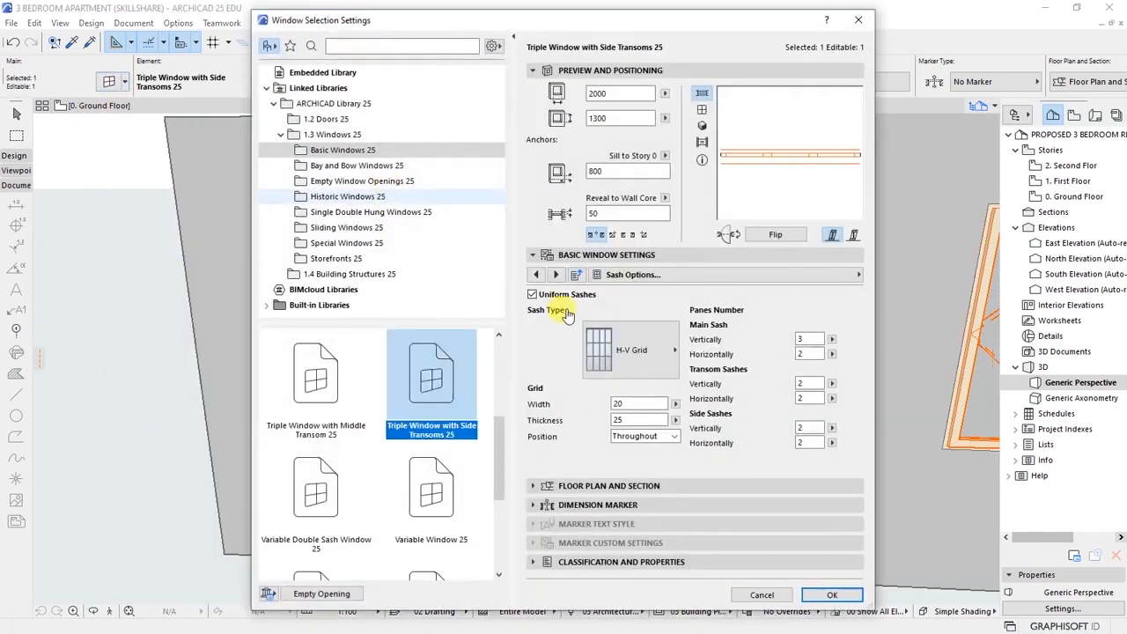
left_click(787, 273)
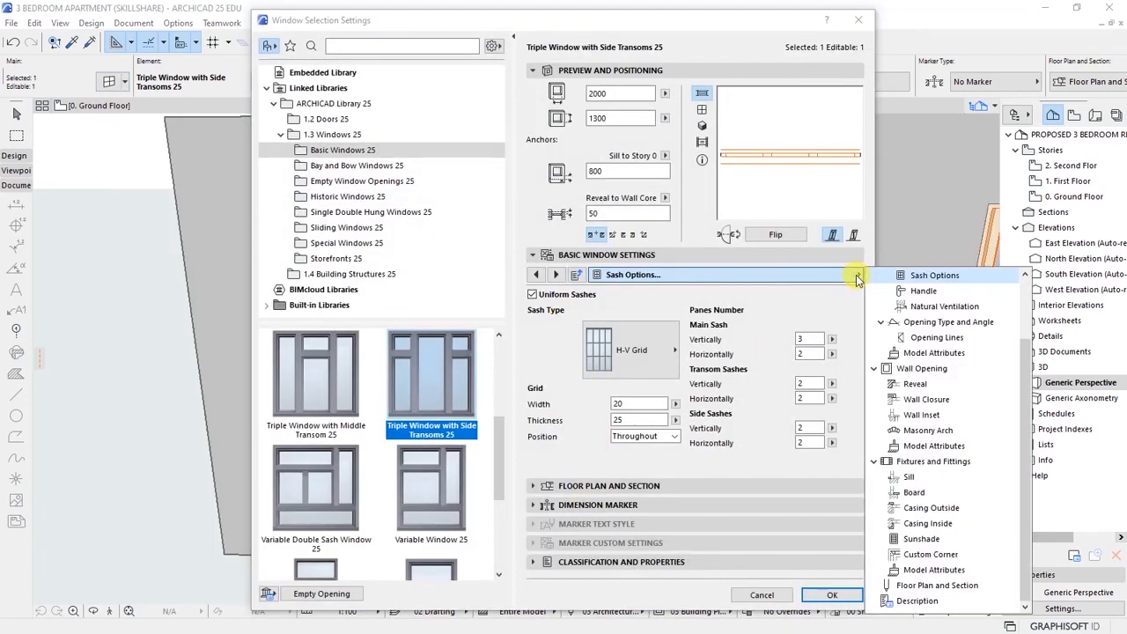
left_click(909, 477)
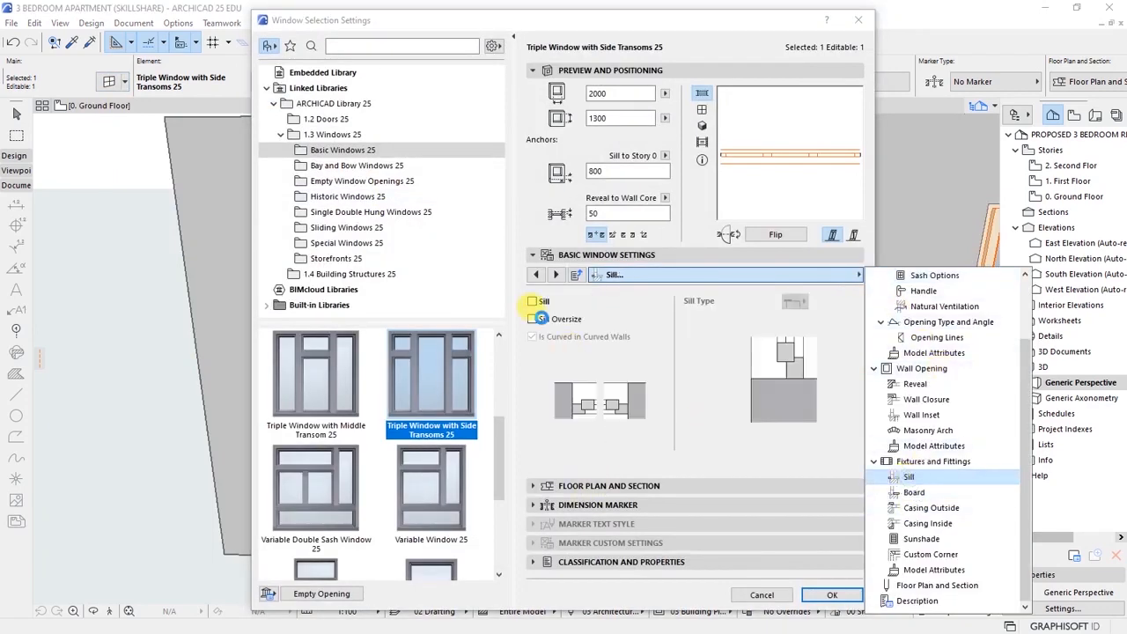
left_click(533, 302)
left_click(858, 274)
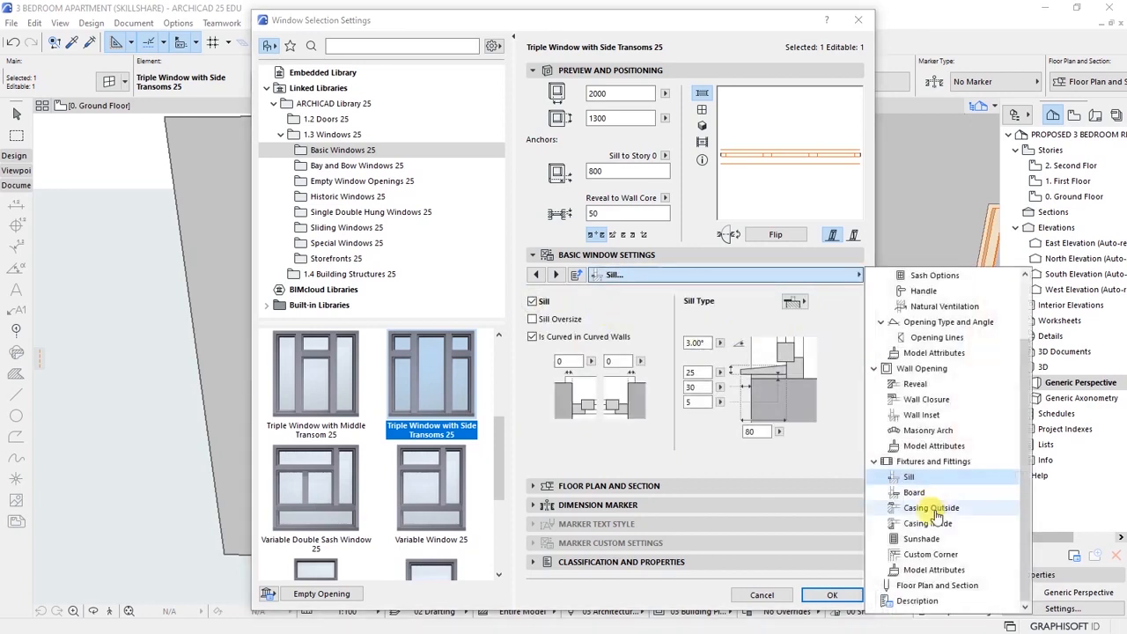
left_click(917, 496)
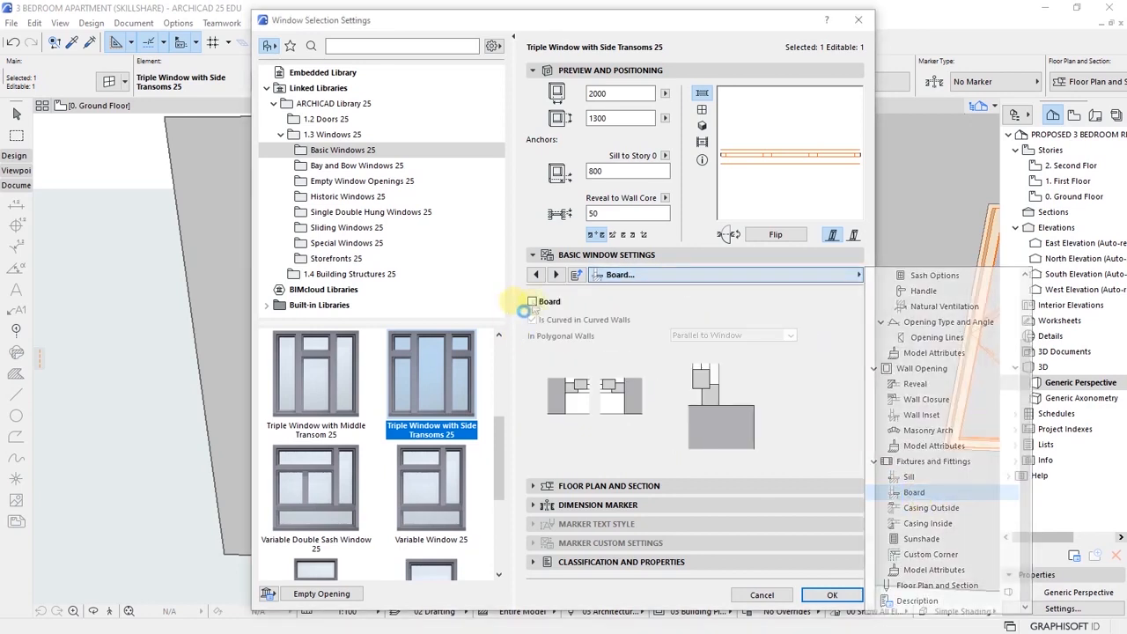
left_click(858, 274)
left_click(928, 508)
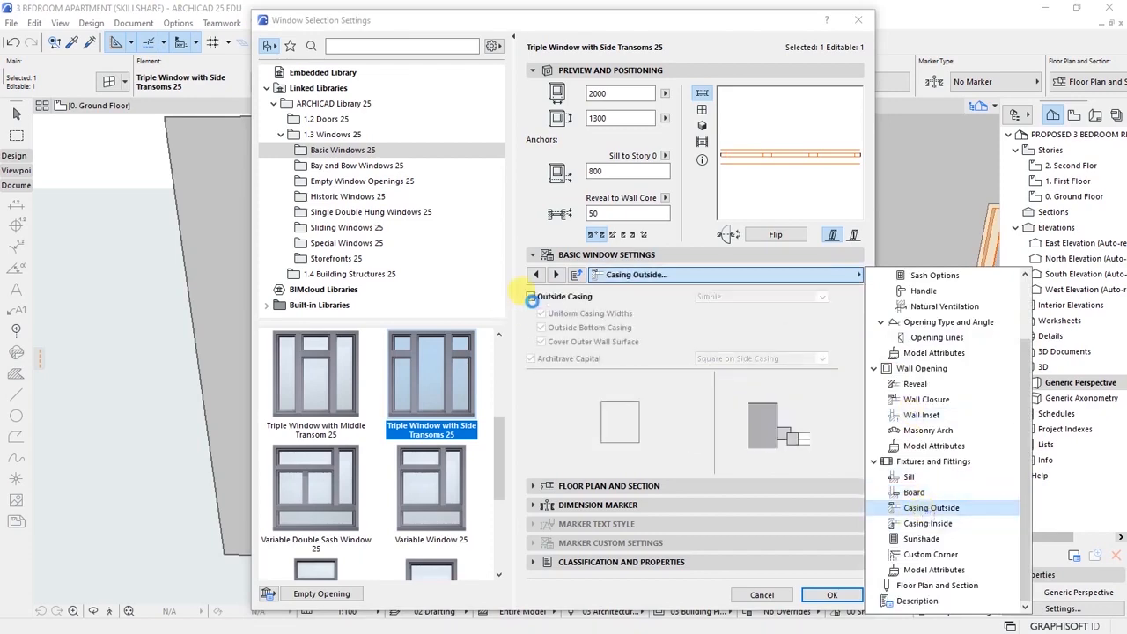
left_click(529, 296)
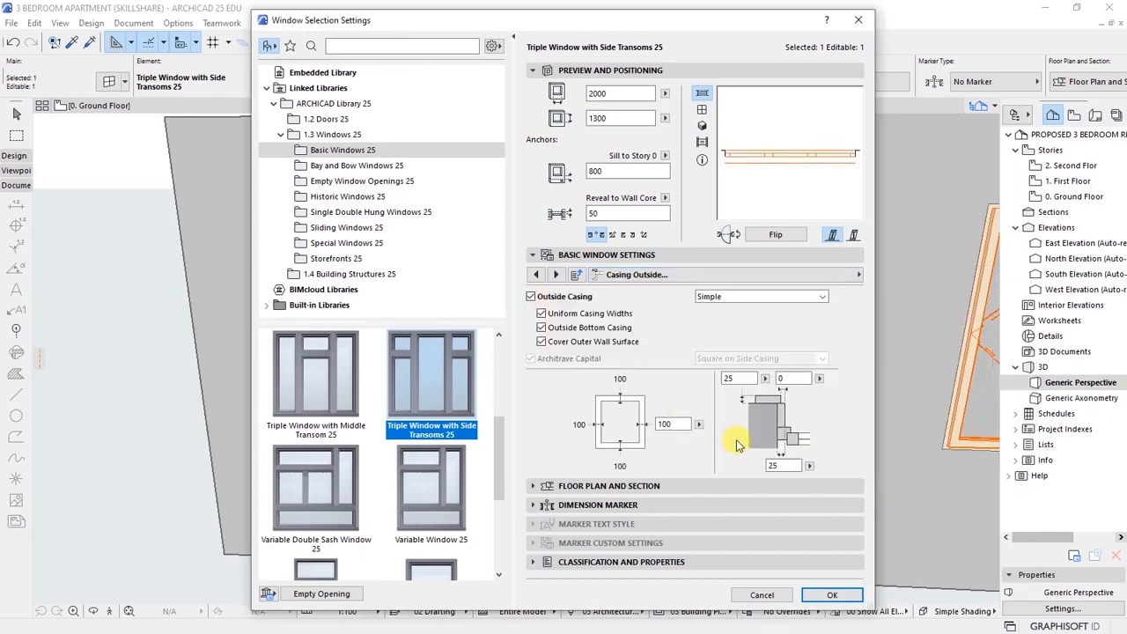
left_click(831, 595)
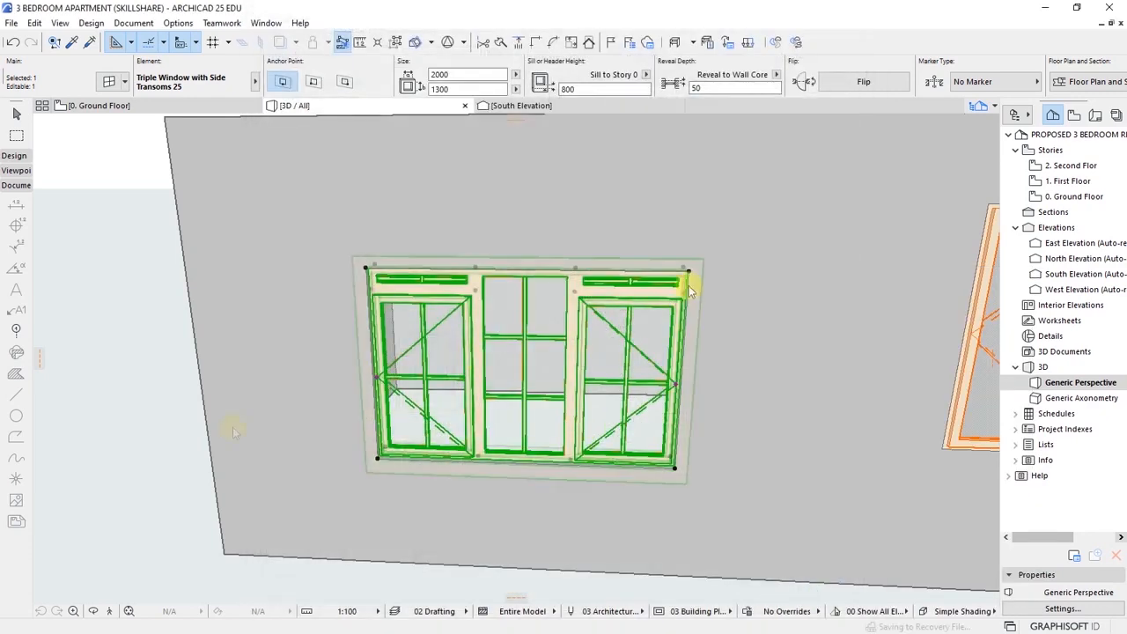
key("Escape")
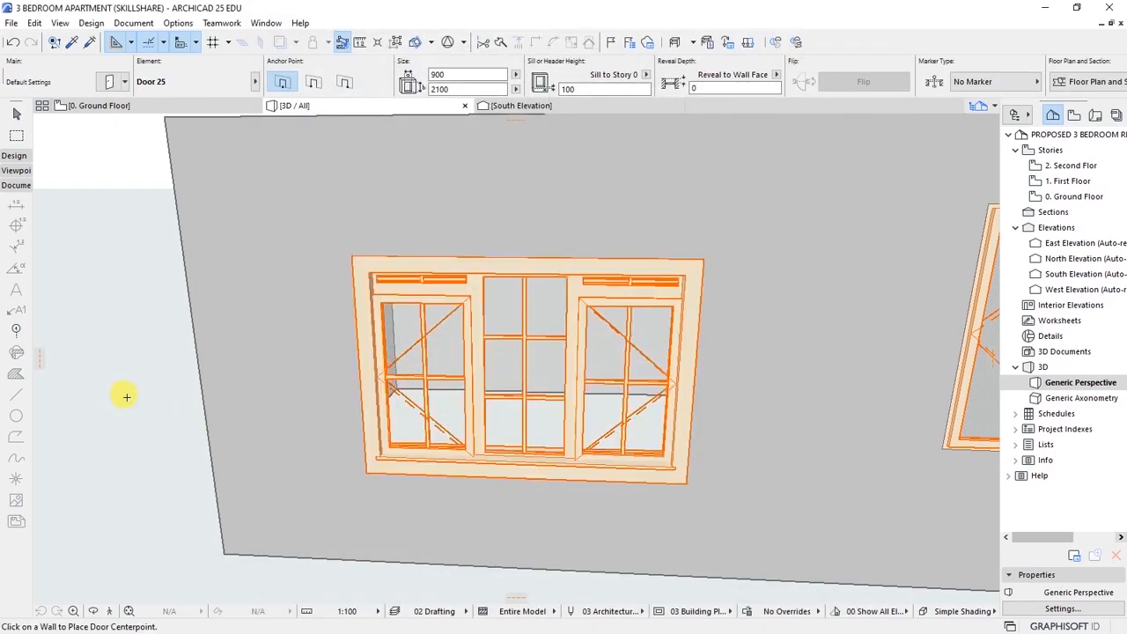
- Back on the ground floor plan, select the kitchen's east-wall window
key("o")
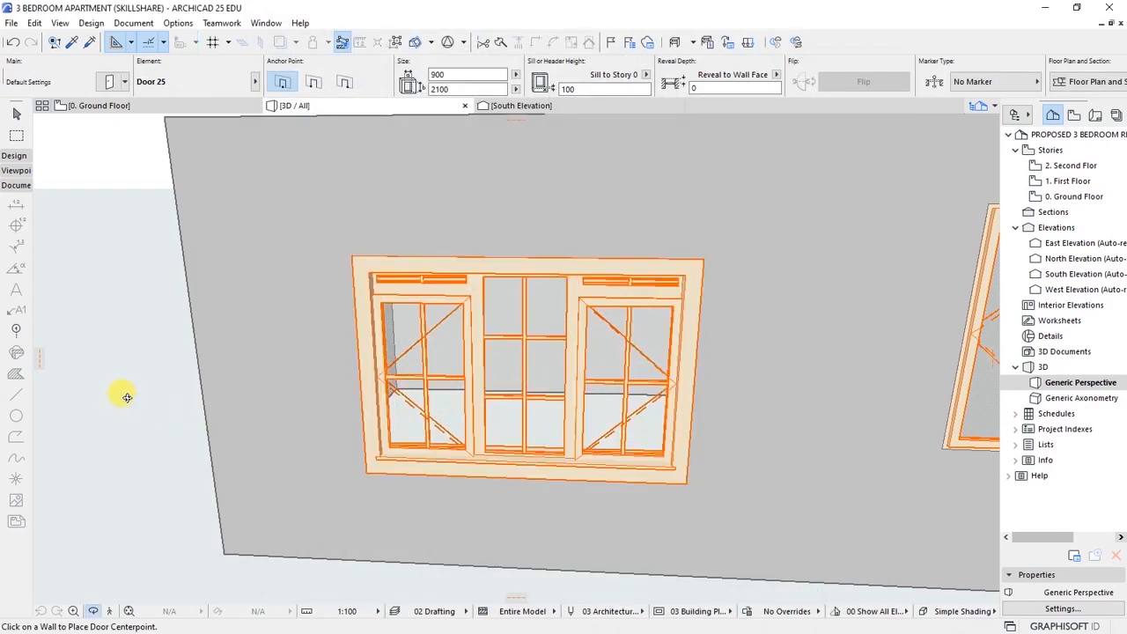
key("F2")
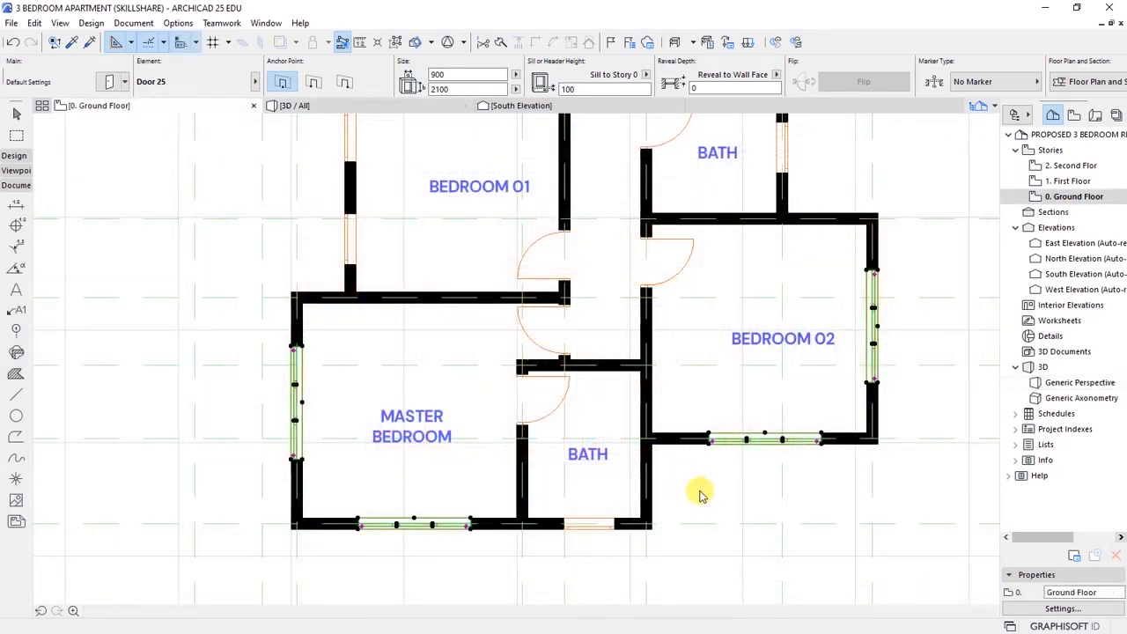
scroll(503, 495, "down", 4)
scroll(560, 470, "up", 1)
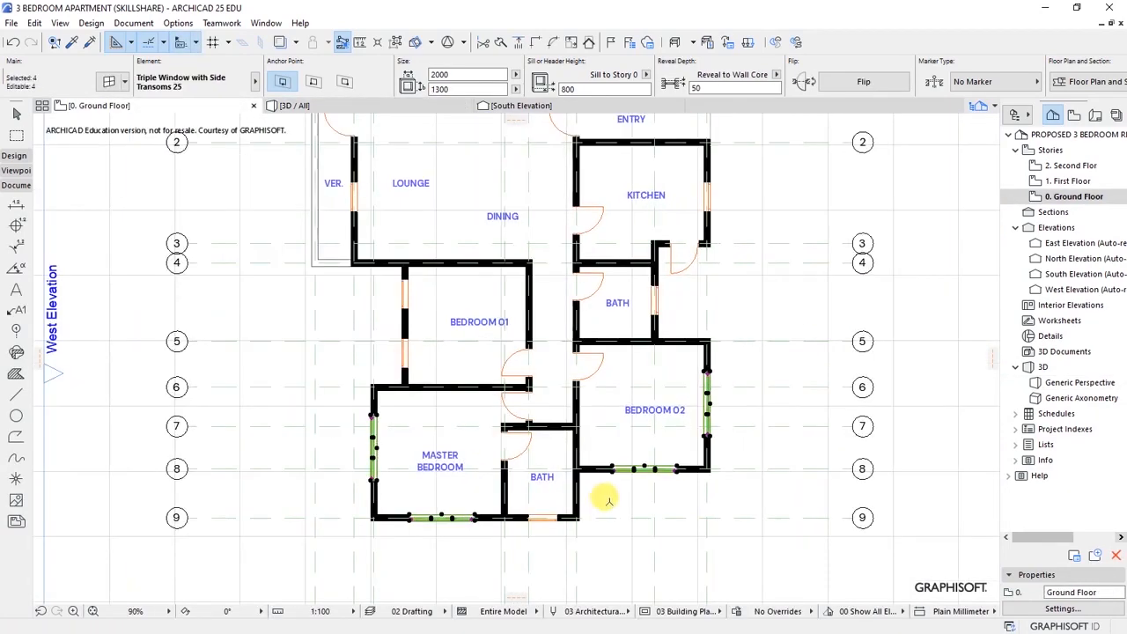
scroll(624, 512, "down", 2)
key("Escape")
scroll(515, 243, "up", 3)
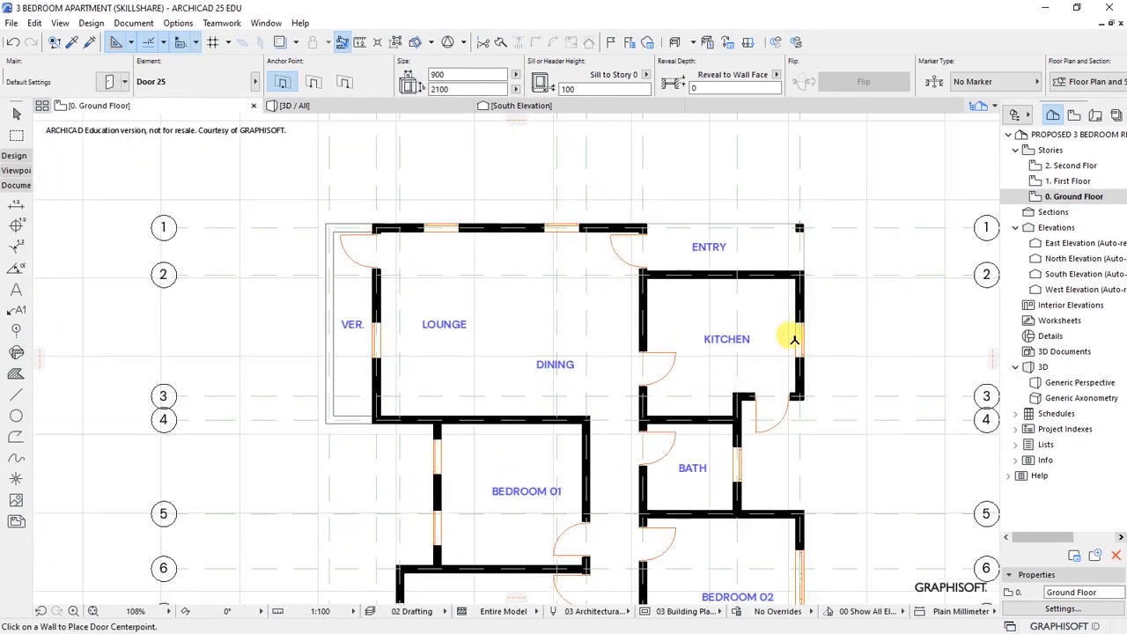
left_click(799, 347, "shift")
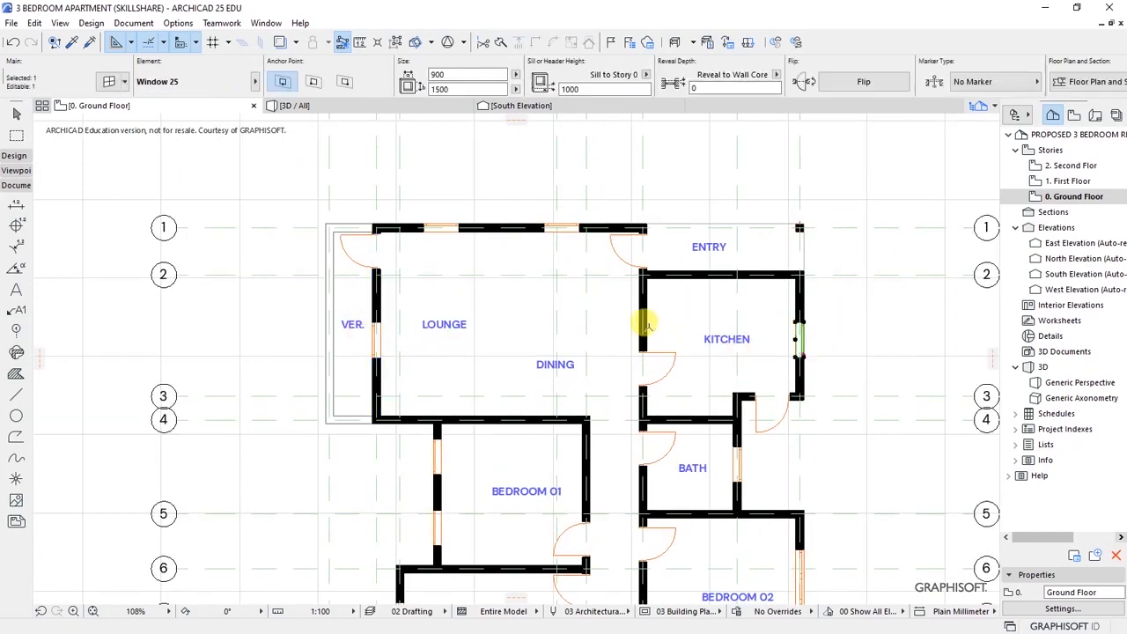
- Change the kitchen window to Triple Window with Side Transoms 25 with fixed-glass transoms
left_click(109, 81)
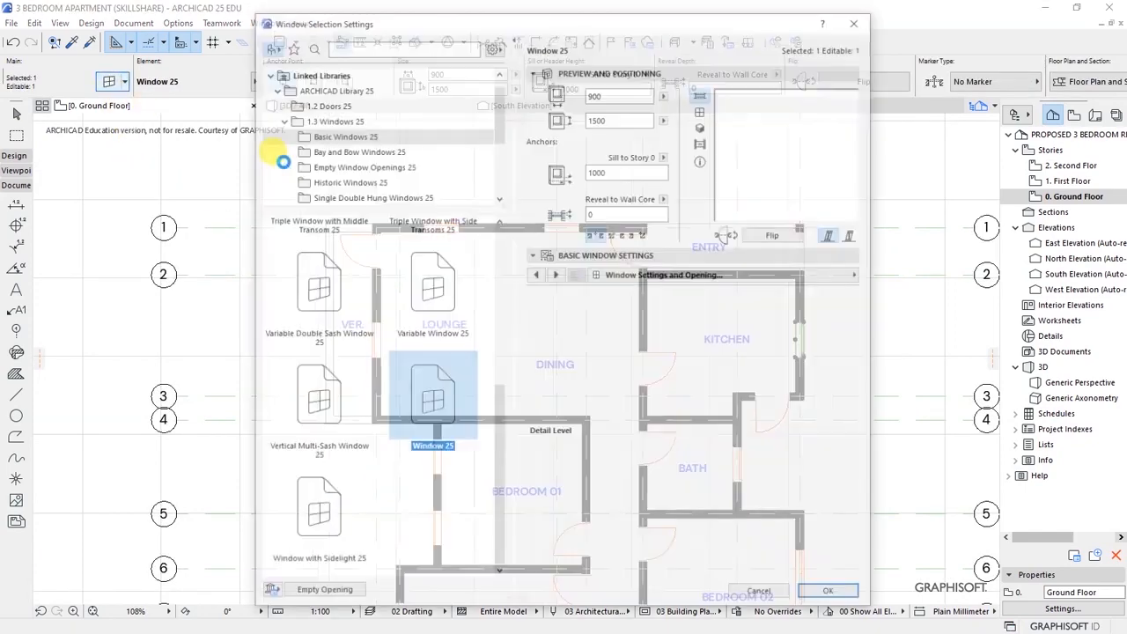
scroll(440, 481, "up", 3)
left_click(440, 481)
left_click(771, 363)
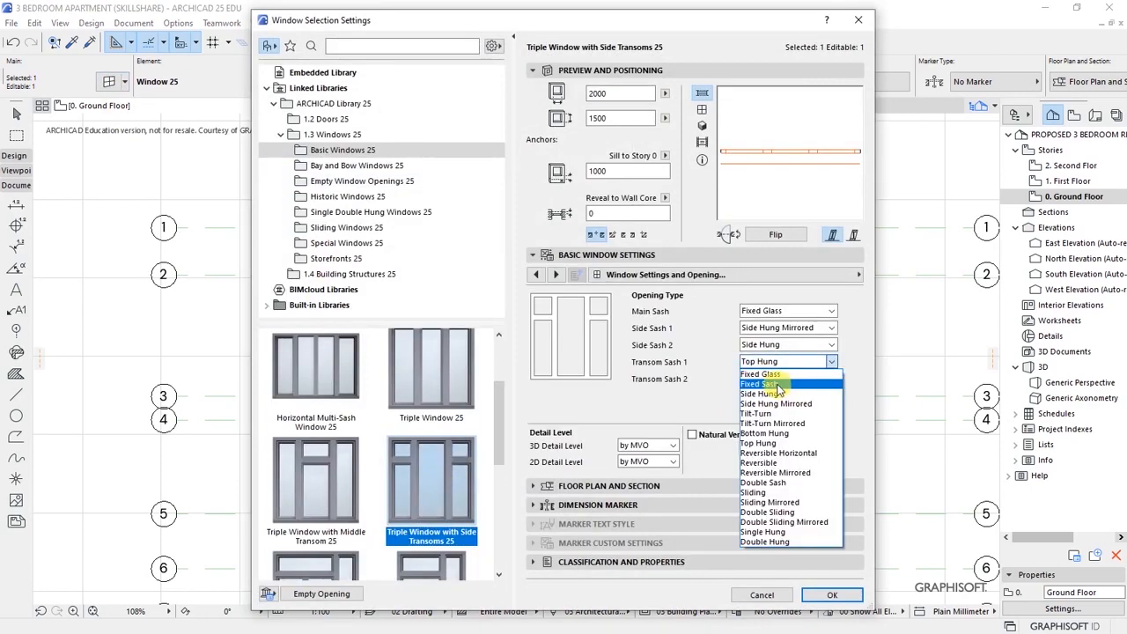
left_click(775, 377)
left_click(771, 381)
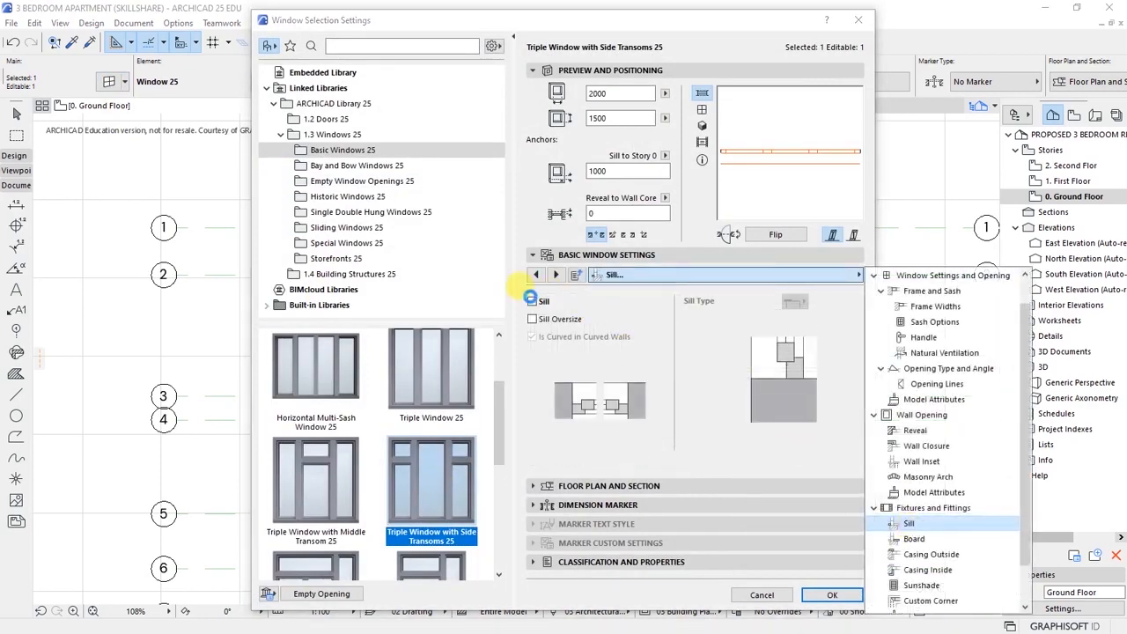
- Add a sill, board and outside casing to the kitchen window, apply, and deselect
left_click(531, 300)
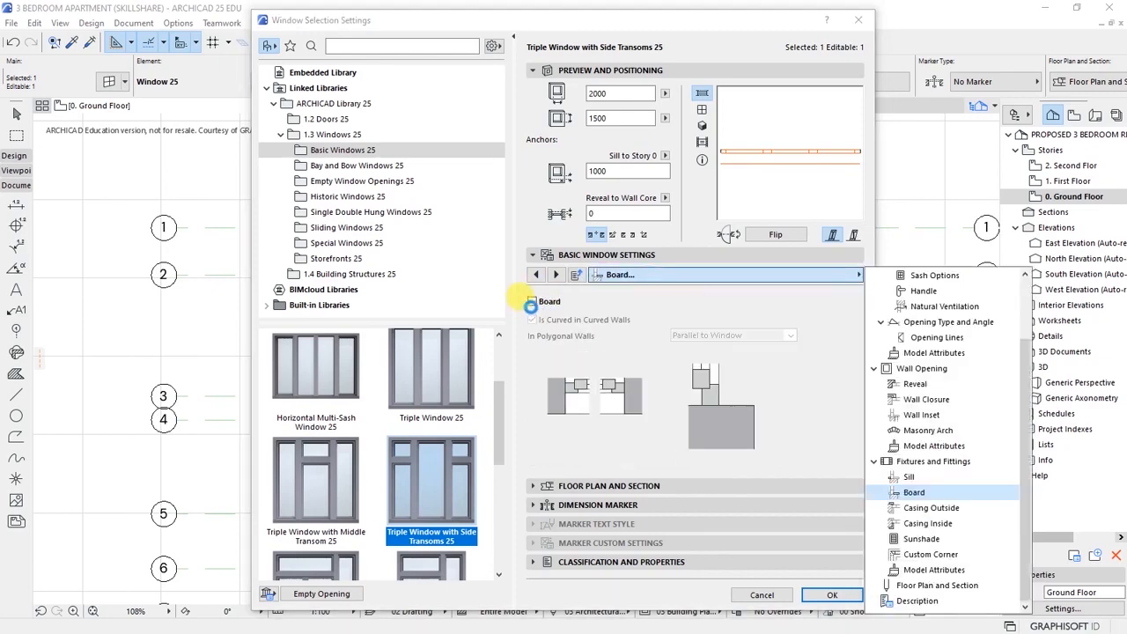
left_click(532, 301)
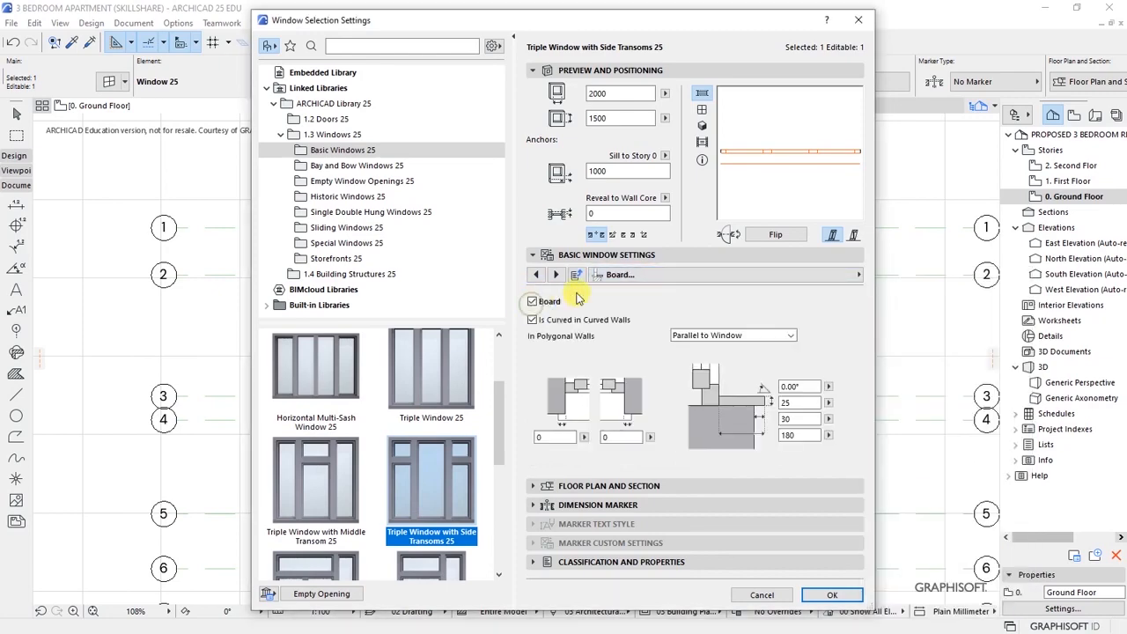
left_click(858, 275)
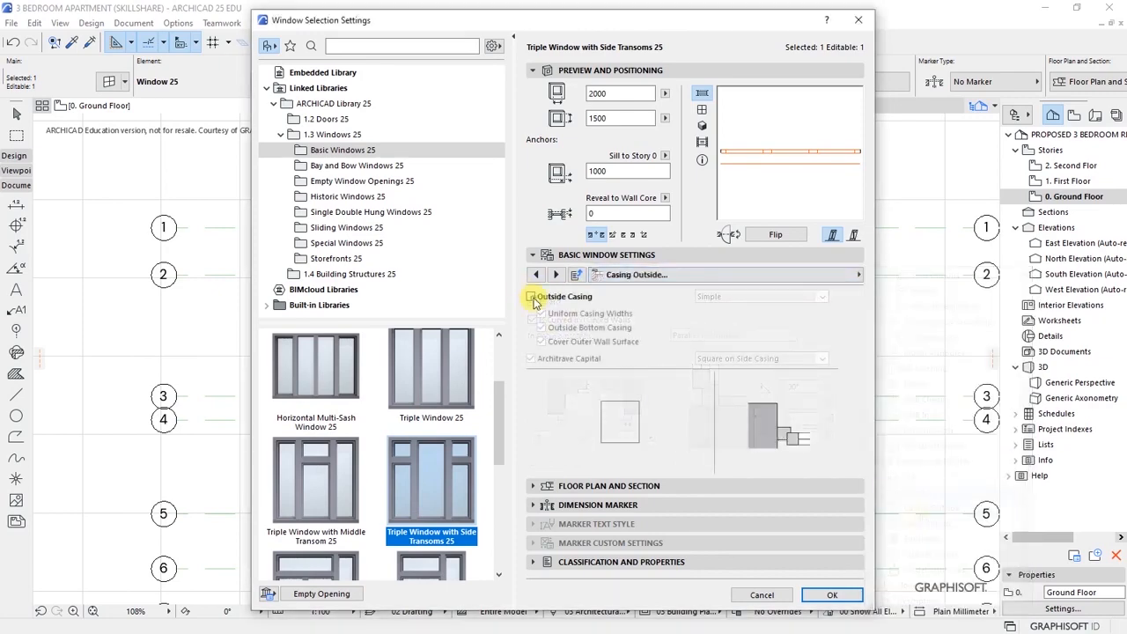
left_click(533, 297)
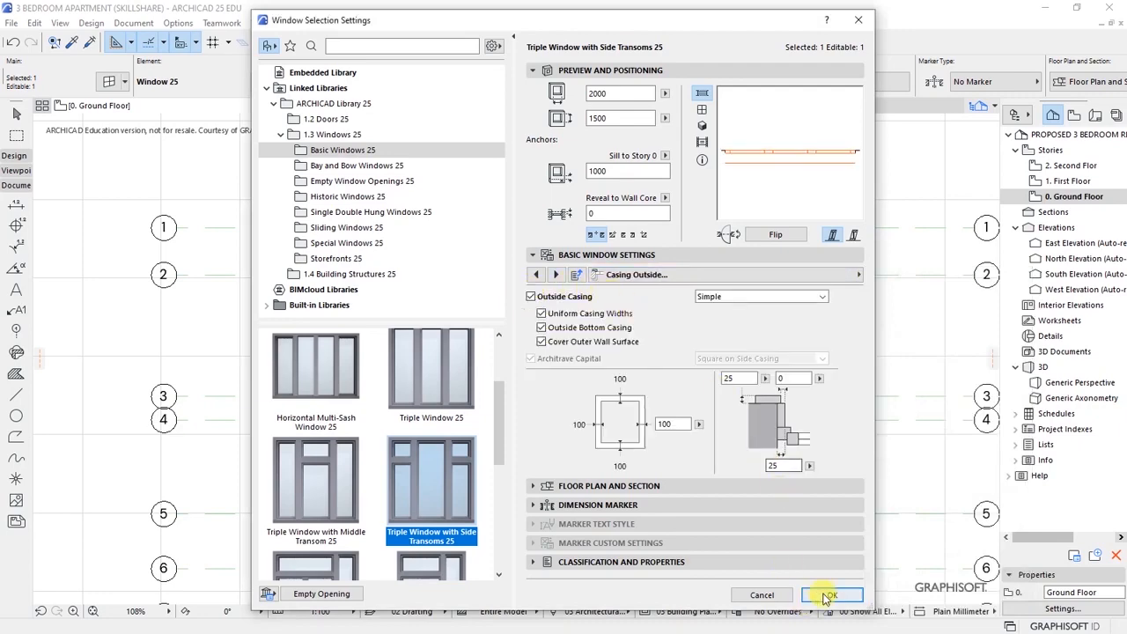
left_click(827, 595)
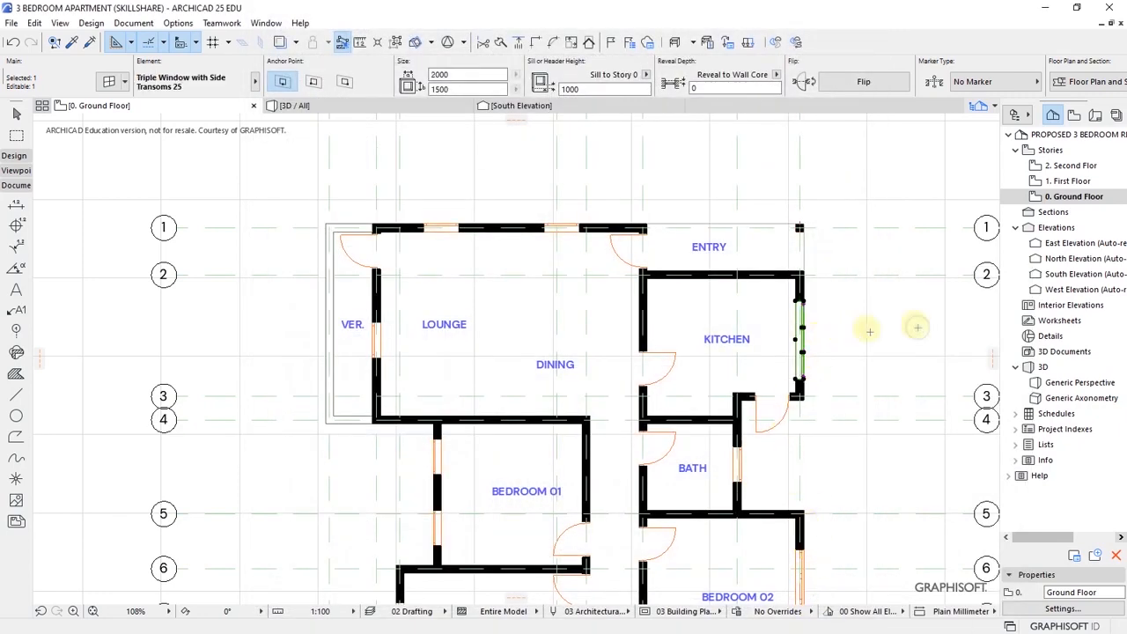
left_click(917, 328)
key("Escape")
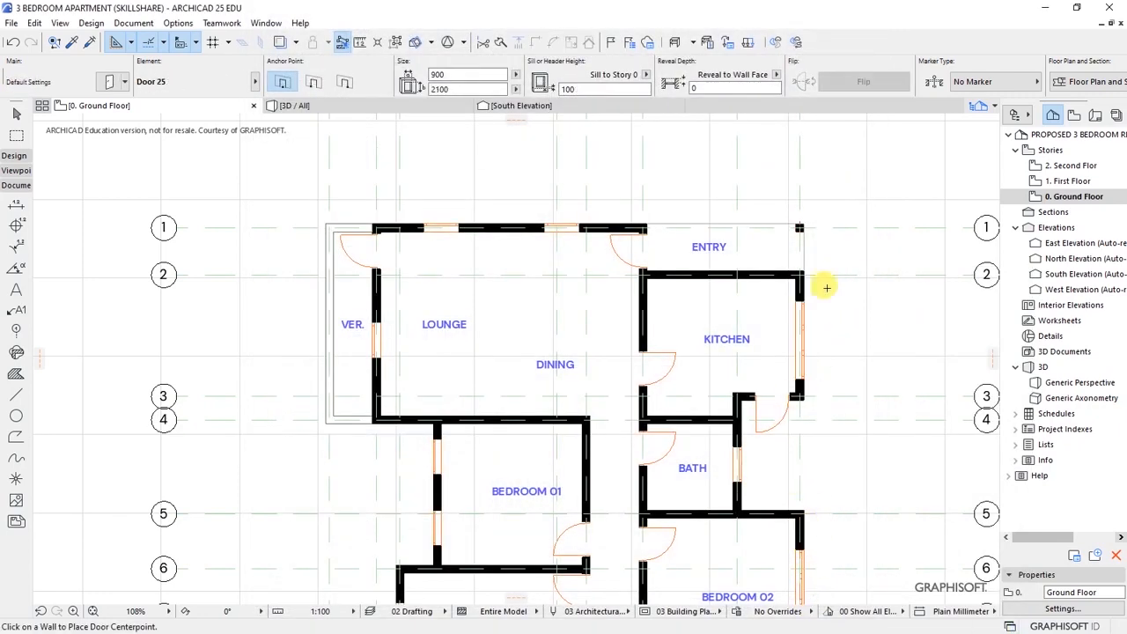
- Select both windows on the lounge's top wall
scroll(586, 211, "down", 3)
scroll(521, 204, "up", 3)
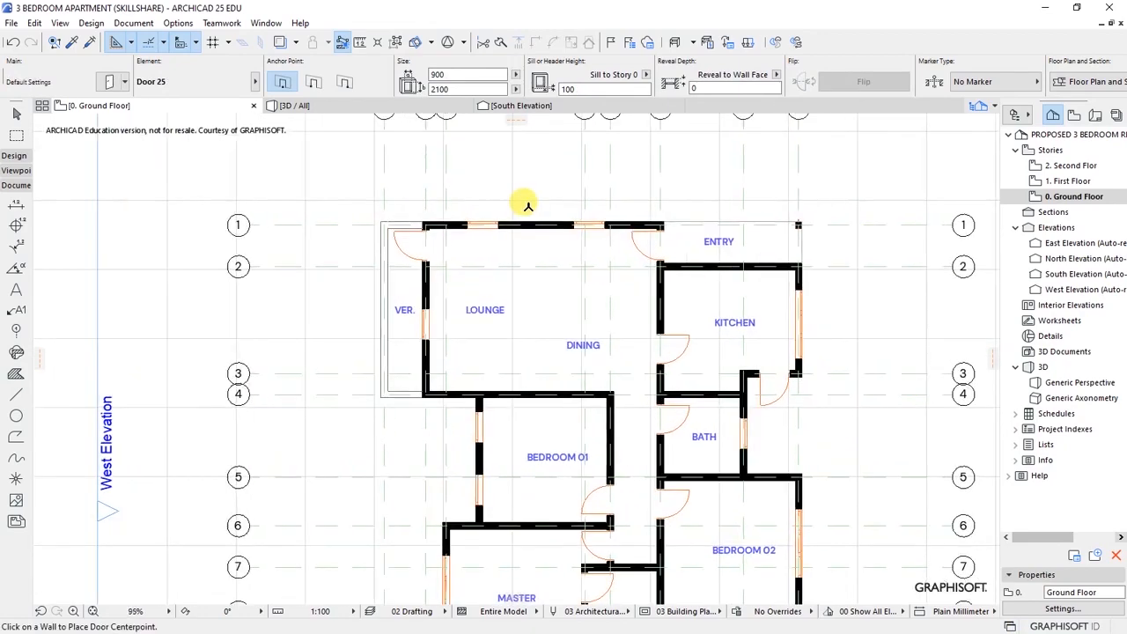
scroll(649, 202, "up", 1)
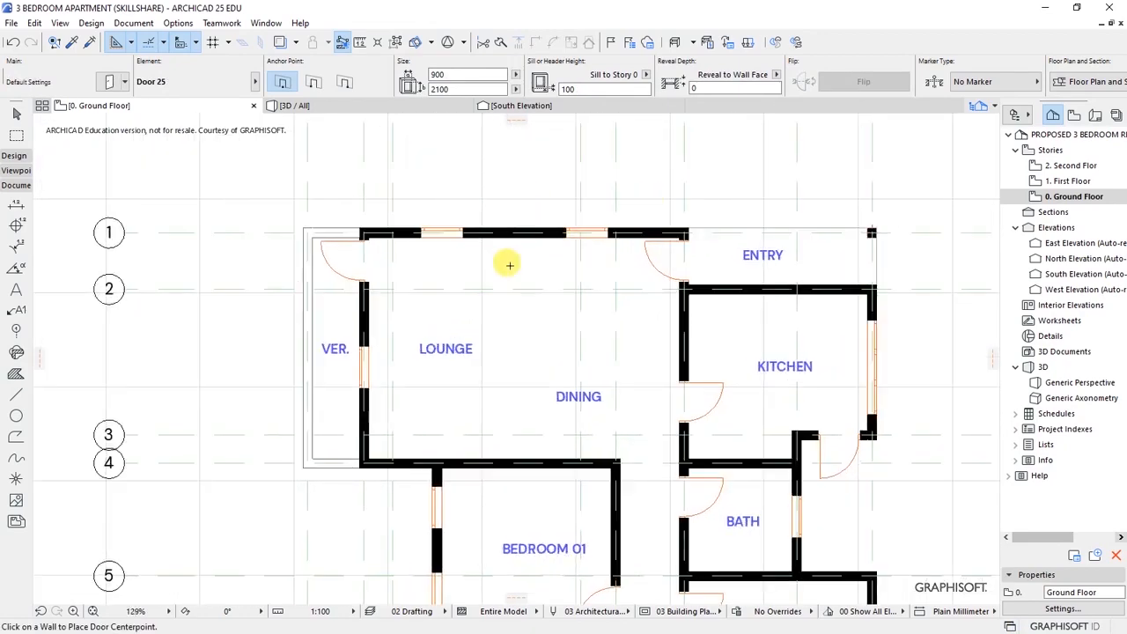
left_click(581, 234, "shift")
left_click(443, 232, "shift")
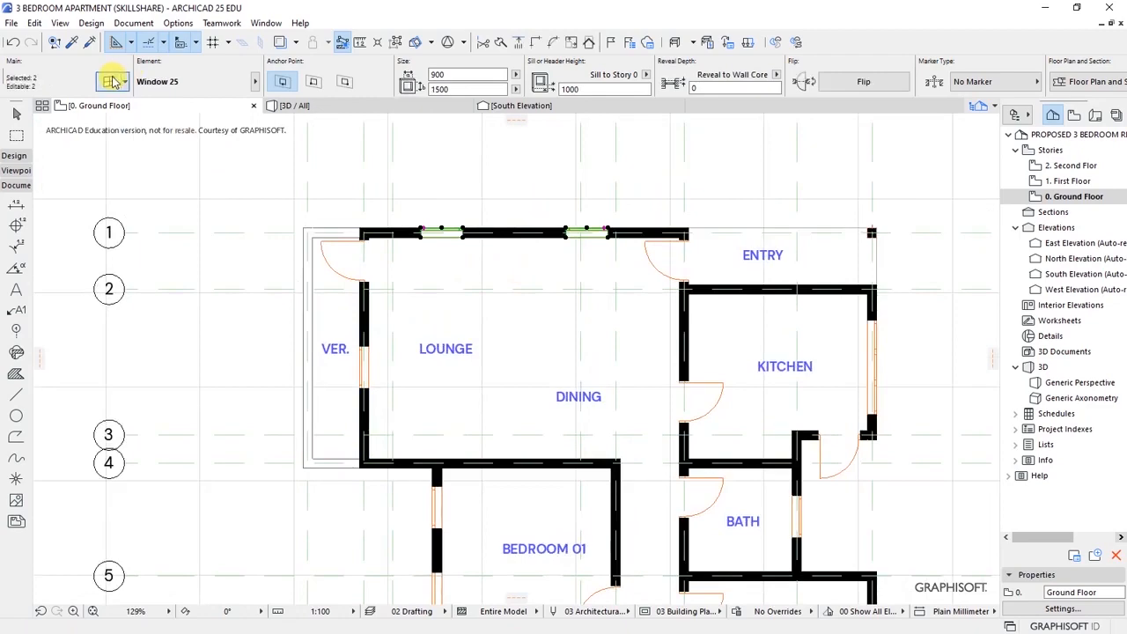
- Set both transom sashes of the two windows to Fixed Glass
key("ctrl+t")
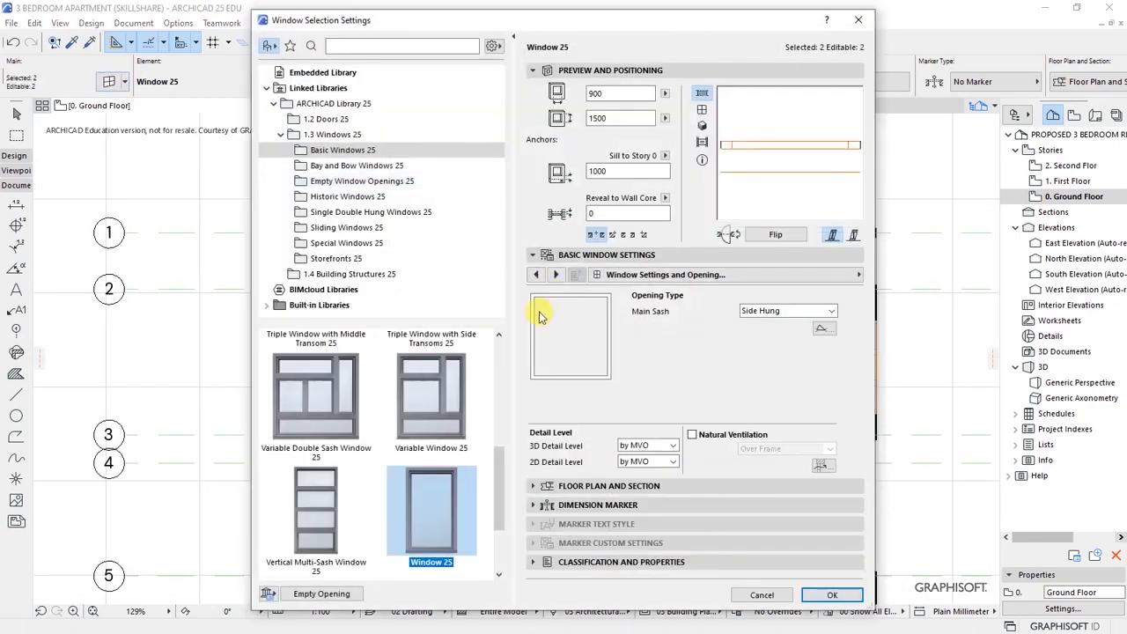
left_click(786, 361)
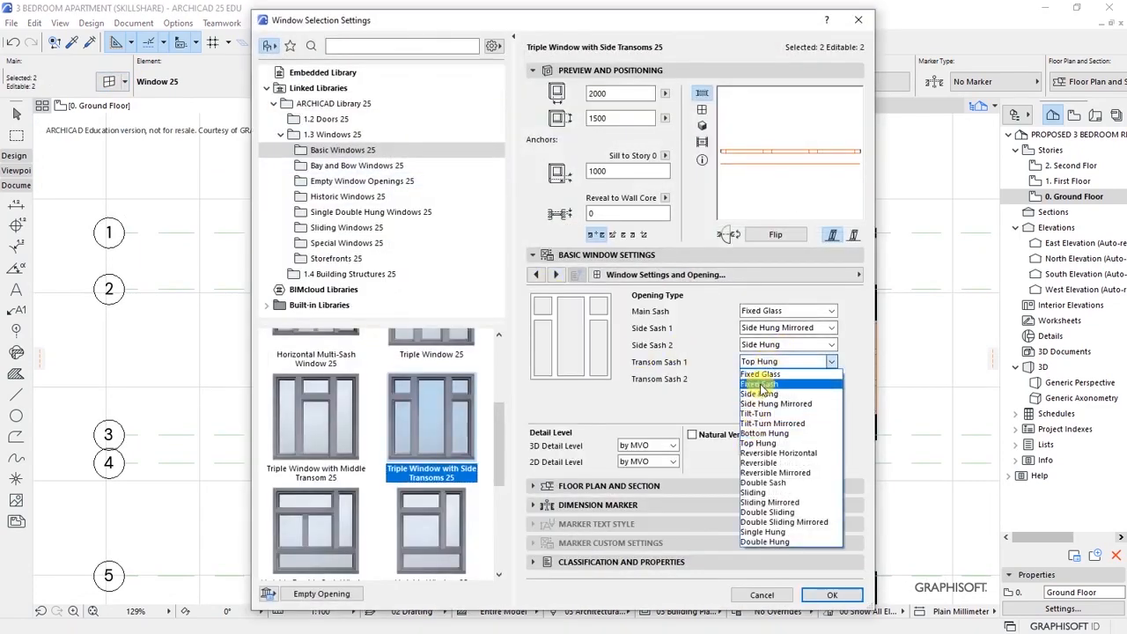
left_click(760, 374)
left_click(763, 378)
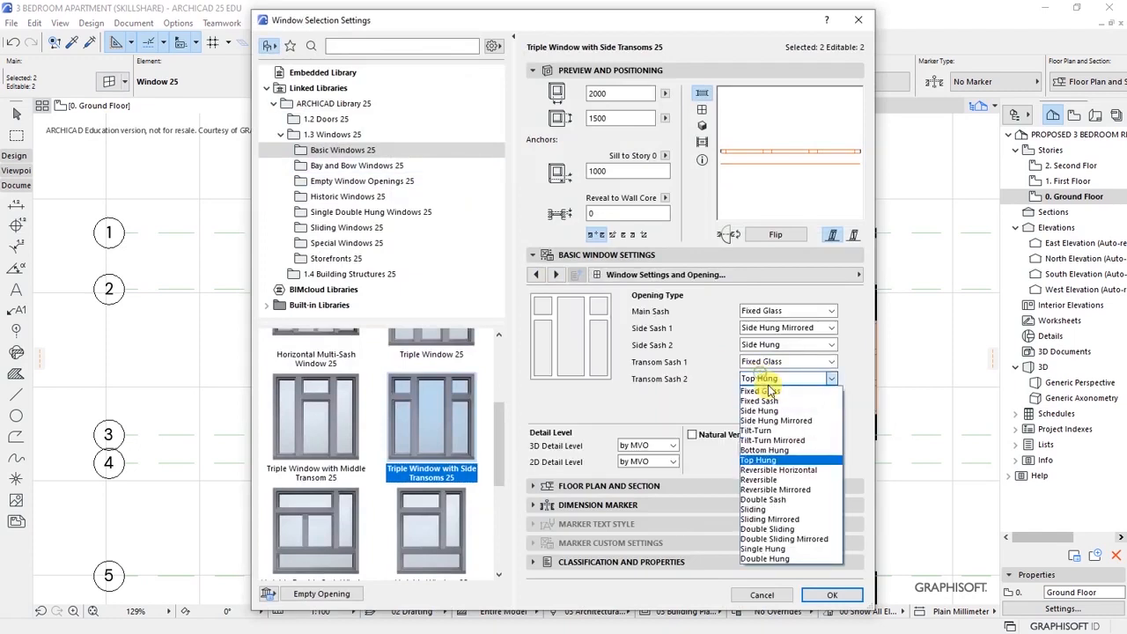
left_click(768, 392)
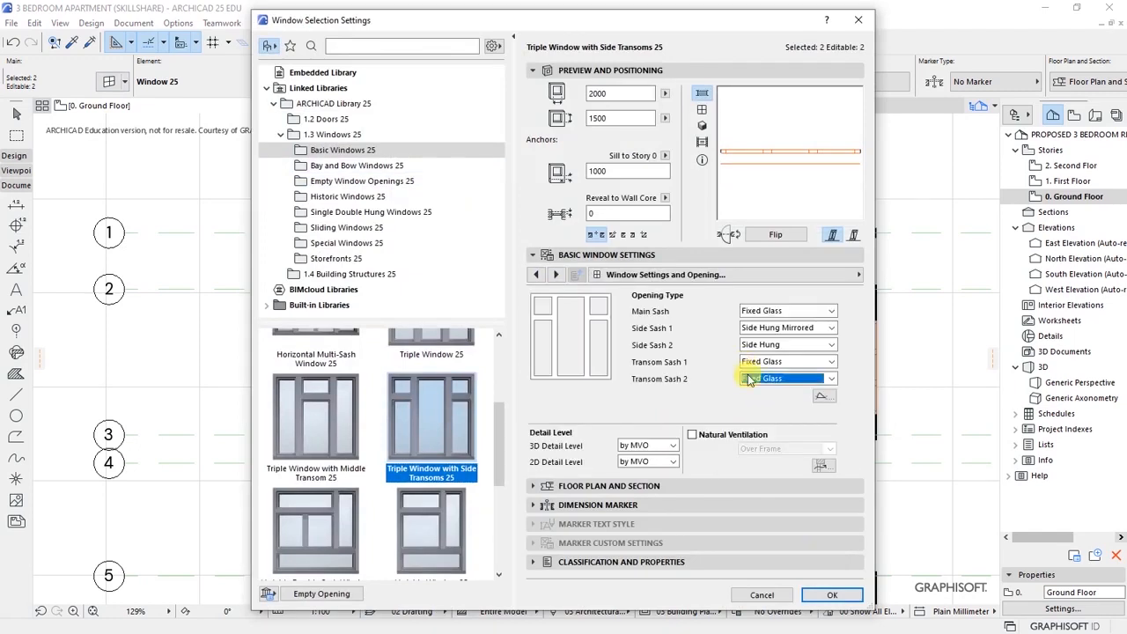
- Give the sashes an H-V Grid with 3 vertical main-sash panes
left_click(859, 275)
left_click(934, 321)
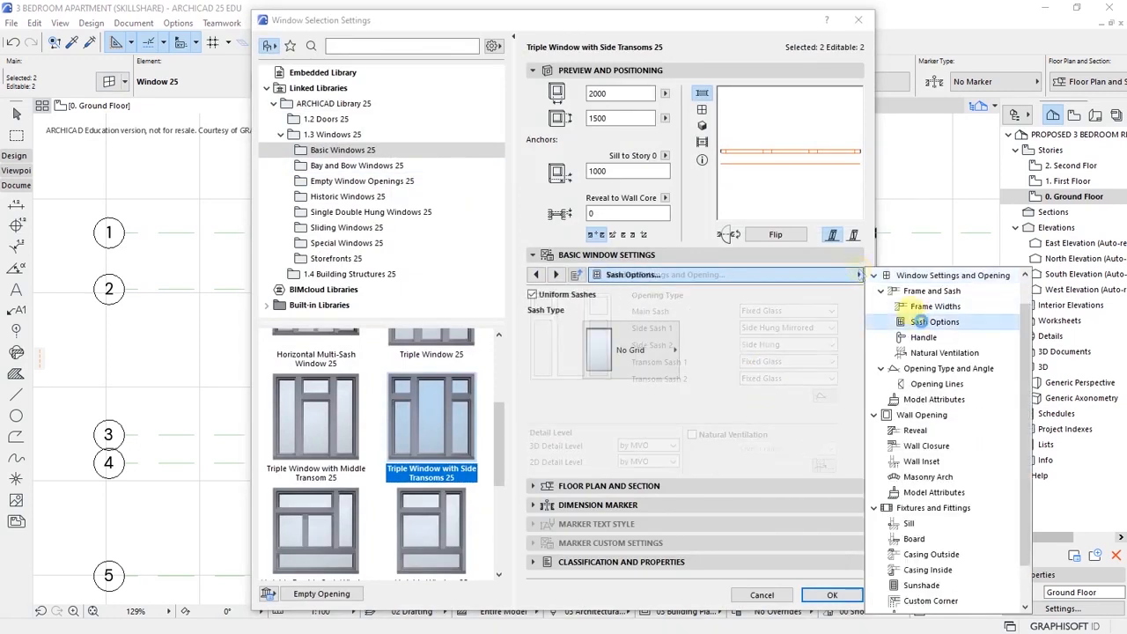
left_click(652, 358)
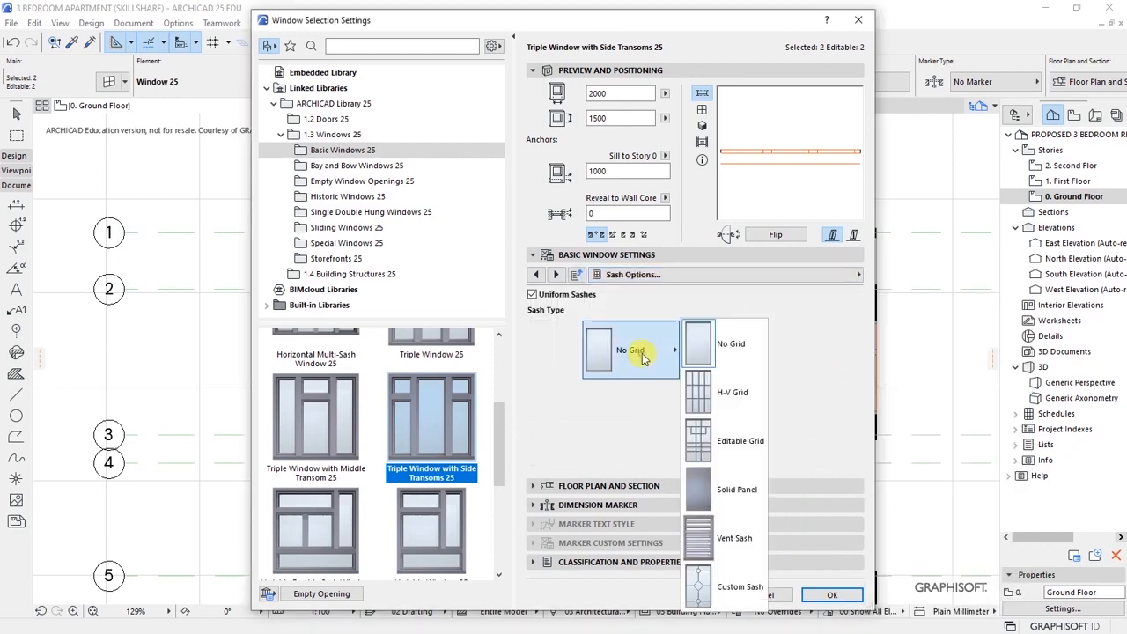
left_click(734, 392)
double_click(803, 339)
type("3")
- Add a sill, board and outside casing to both windows, apply, and deselect
left_click(858, 273)
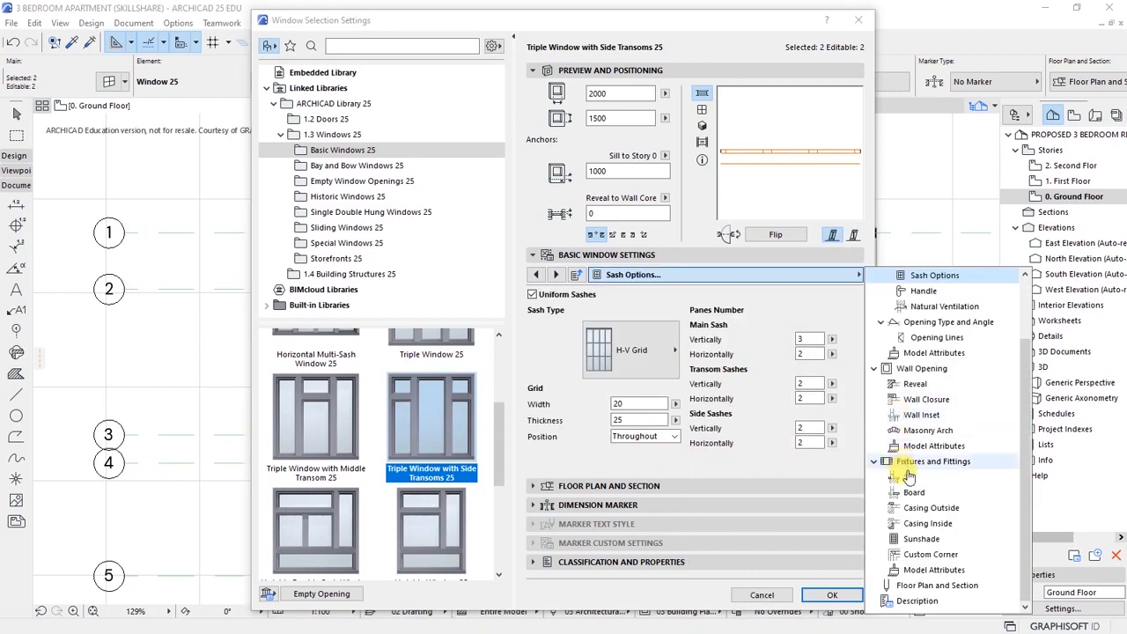
left_click(908, 476)
left_click(531, 301)
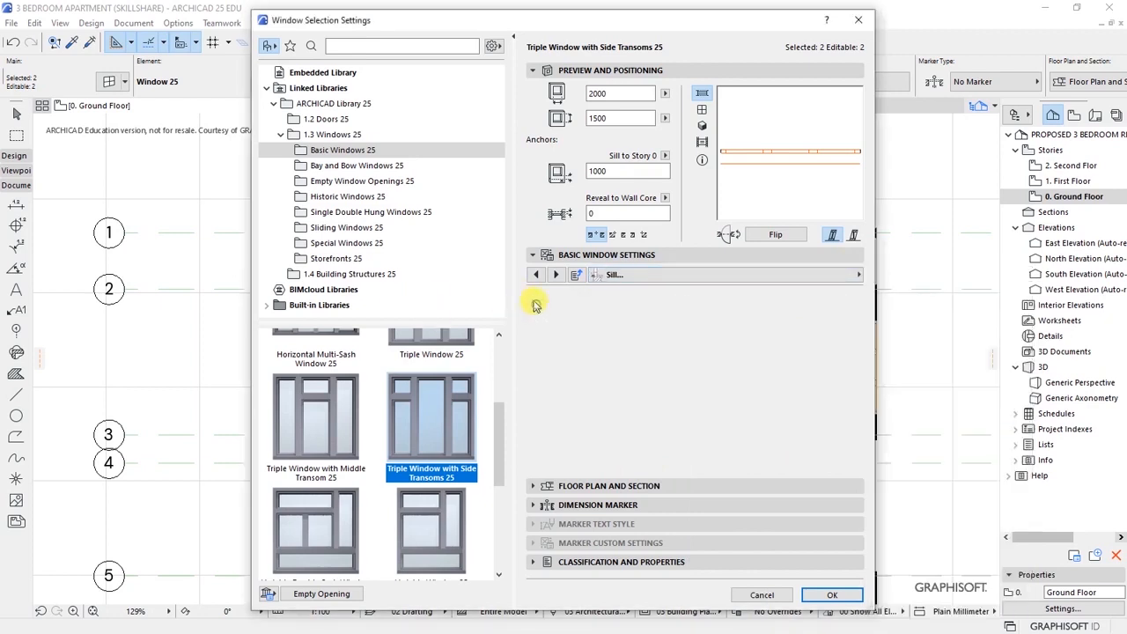
left_click(913, 492)
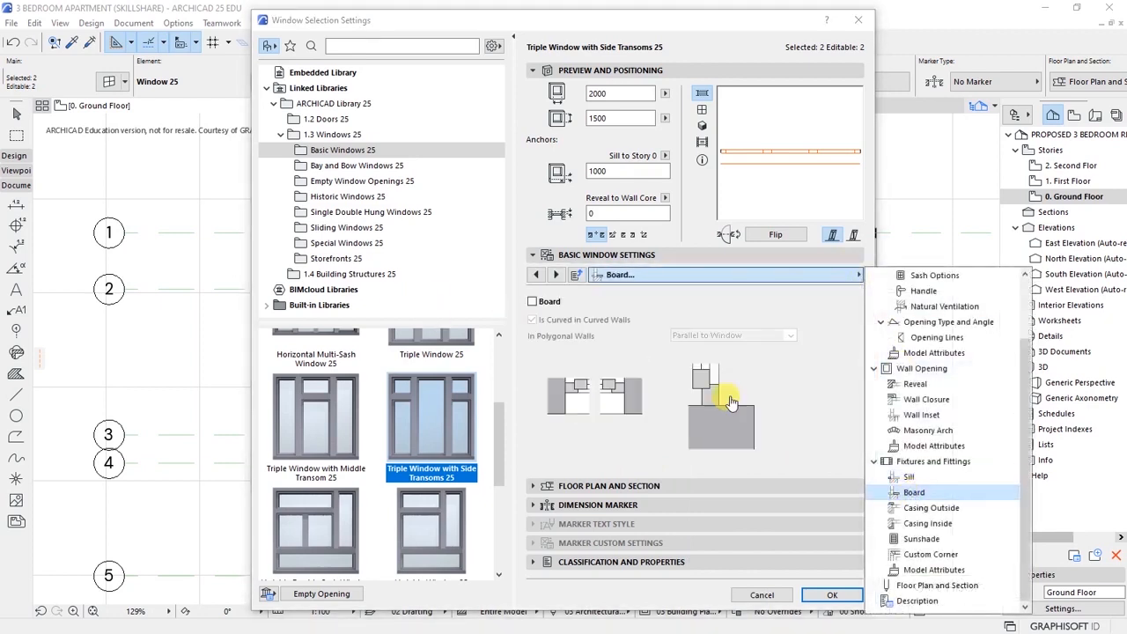
left_click(532, 301)
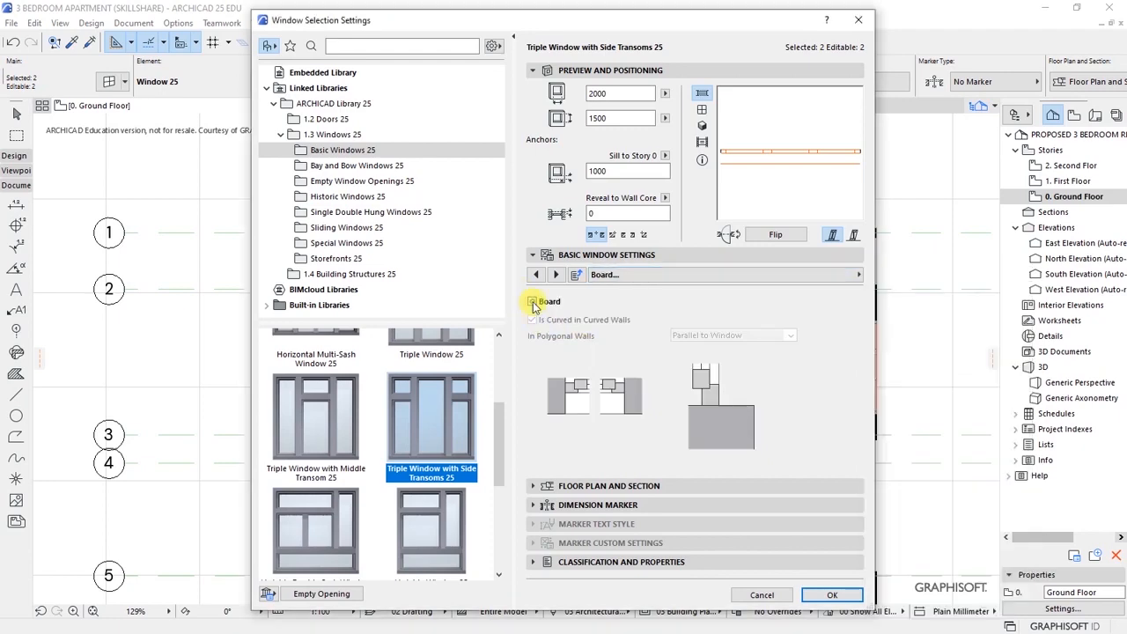
left_click(731, 274)
left_click(930, 507)
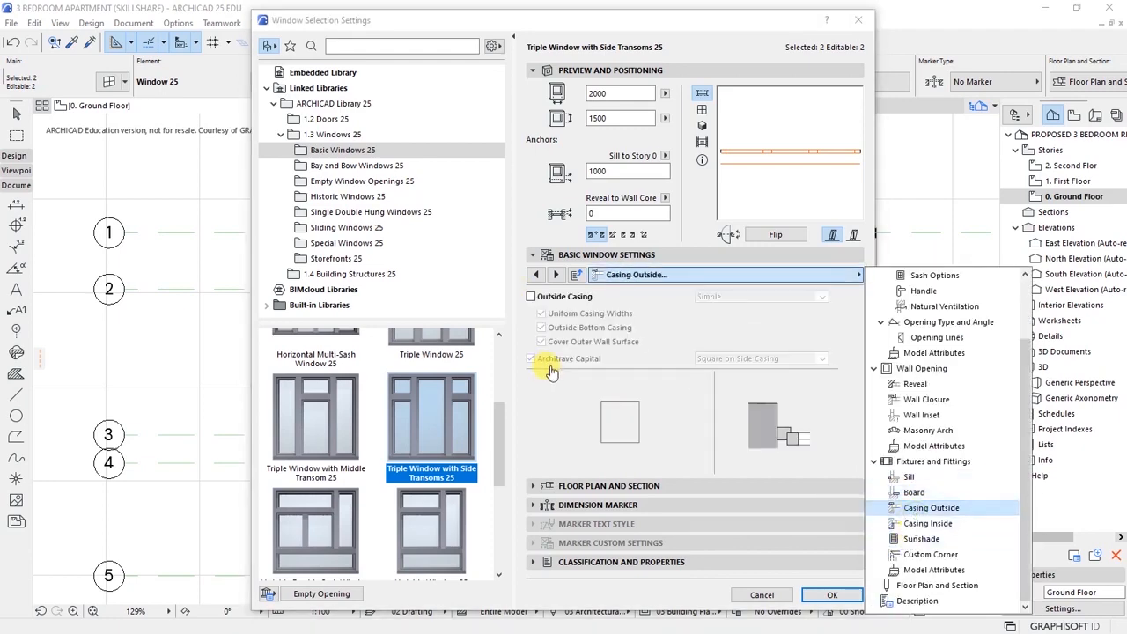
left_click(534, 300)
left_click(831, 594)
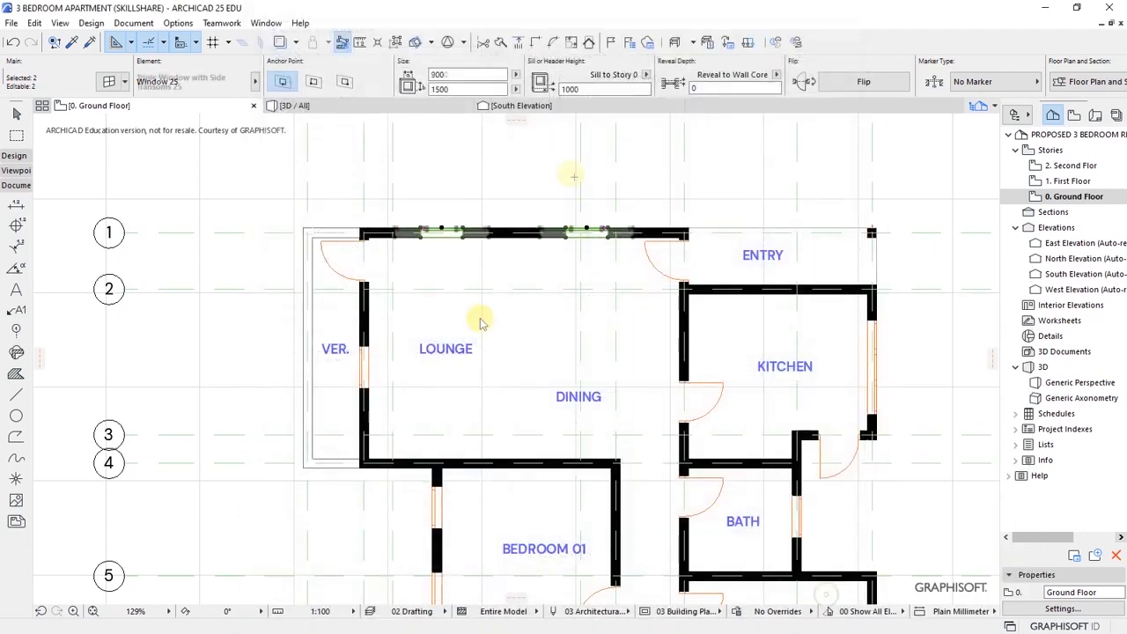
key("Escape")
scroll(516, 234, "down", 3)
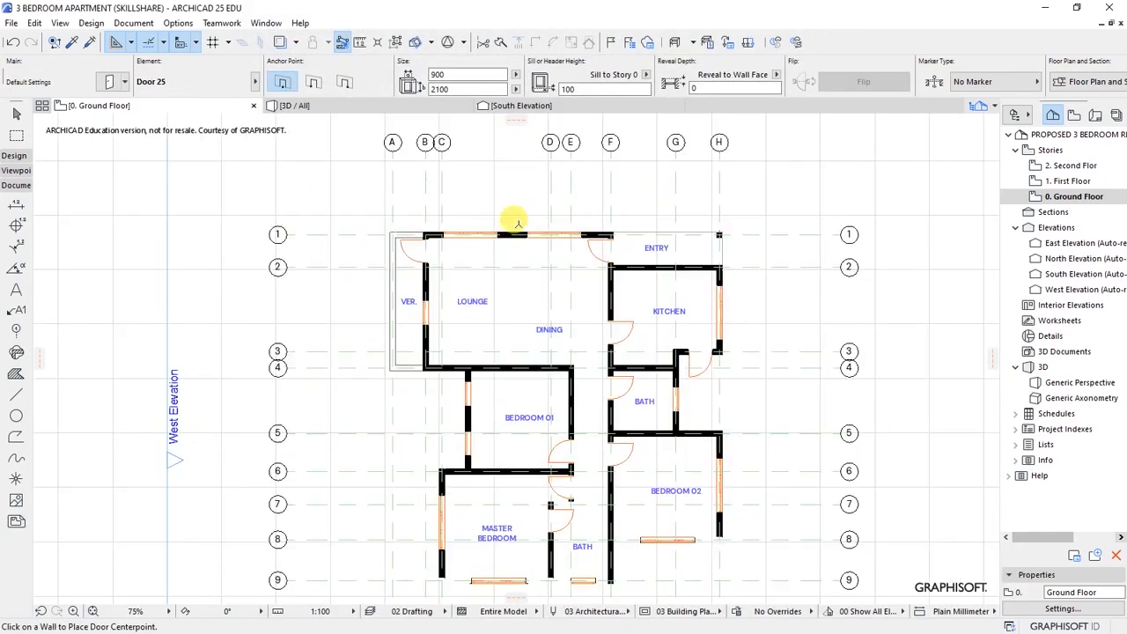
scroll(425, 324, "up", 3)
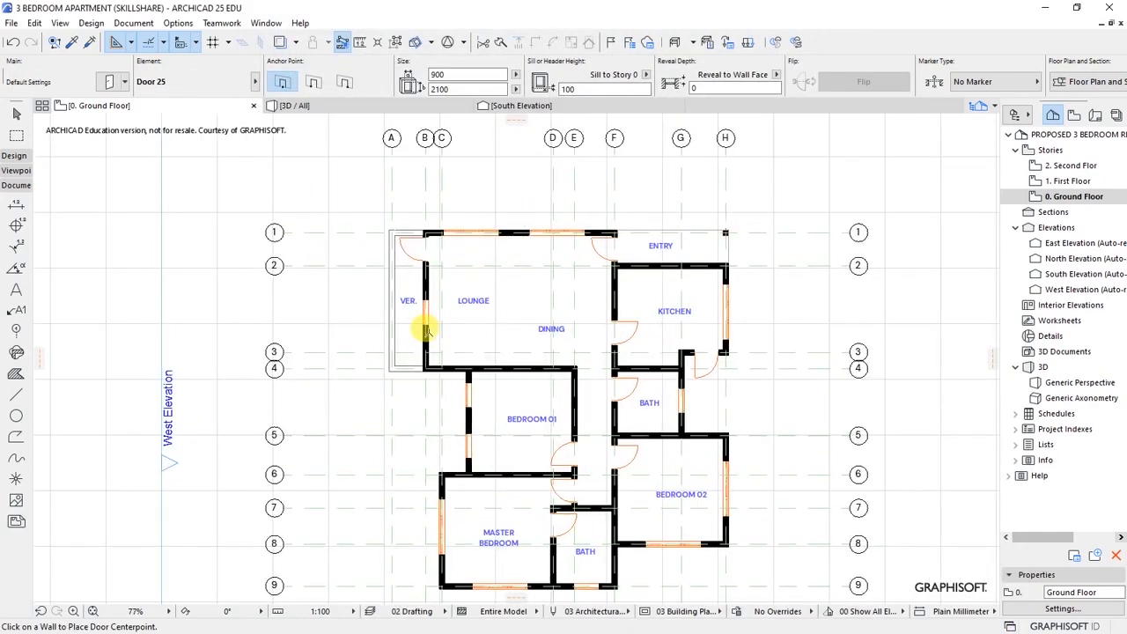
left_click(427, 324, "shift")
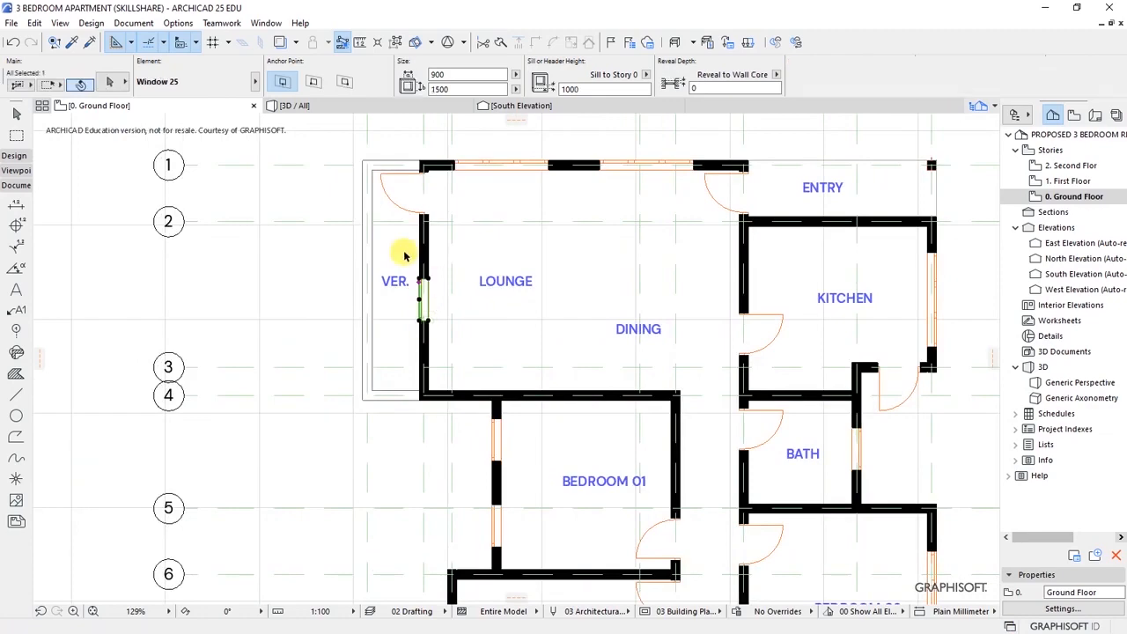
left_click(107, 82)
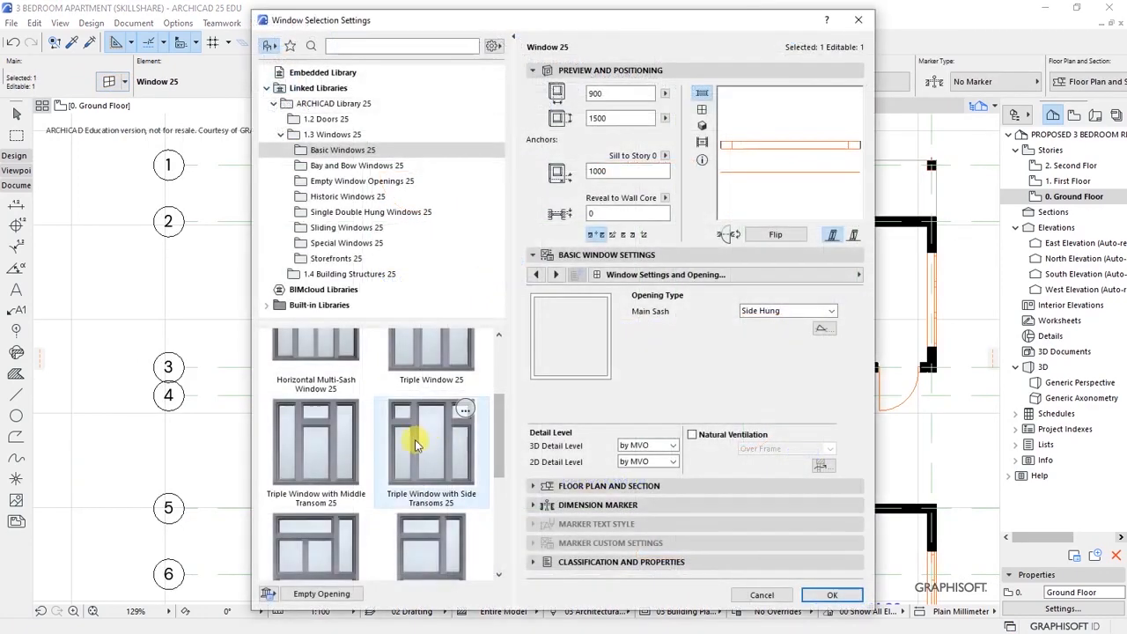
left_click(412, 442)
type("200")
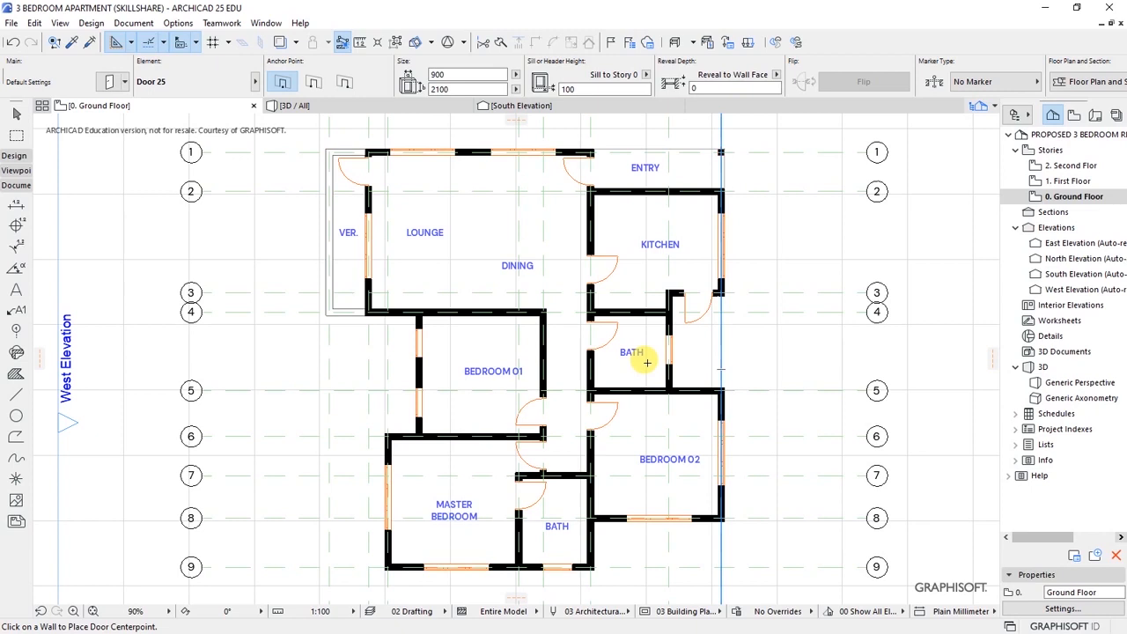
middle_click_drag(476, 252, 469, 273)
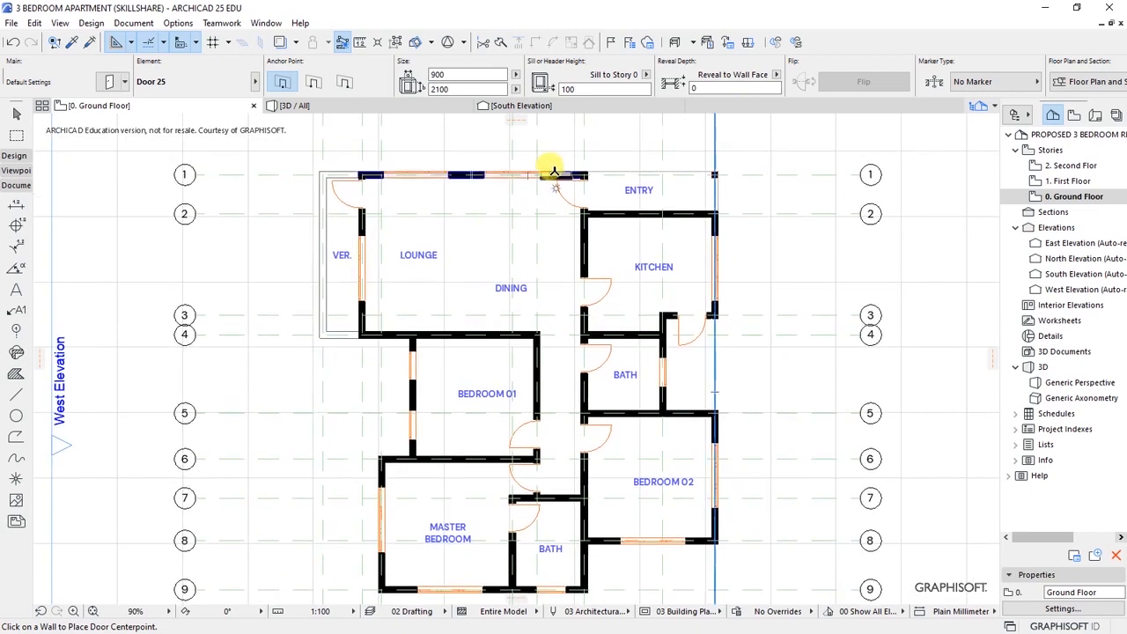
scroll(552, 160, "up", 2)
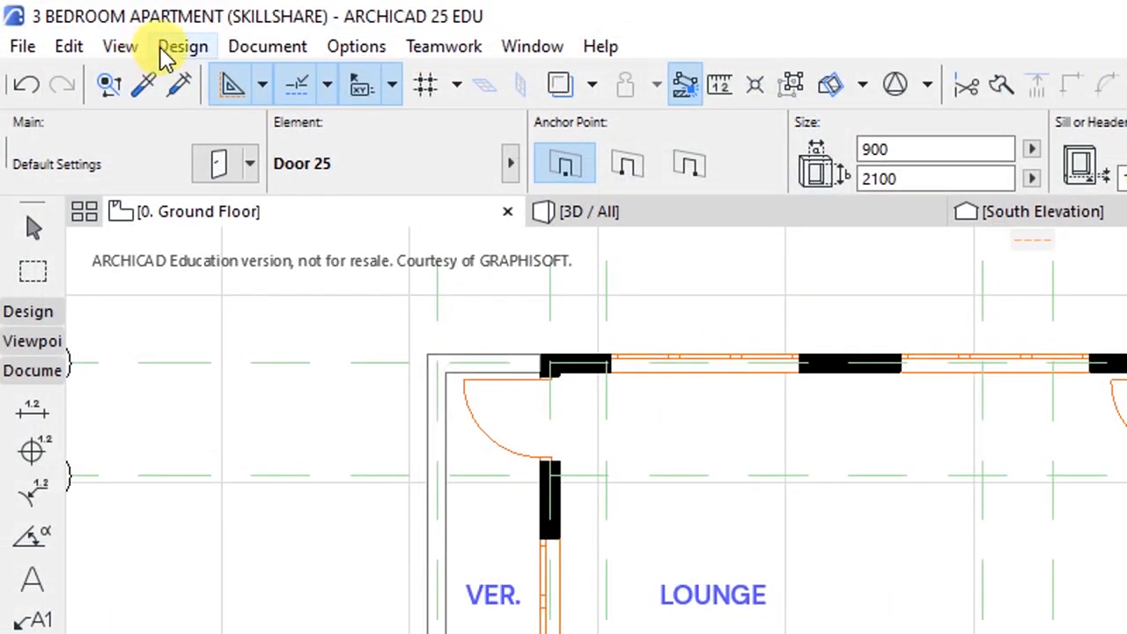
- Switch to the Object tool from Design > Architectural Tools
left_click(95, 23)
mouse_move(208, 78)
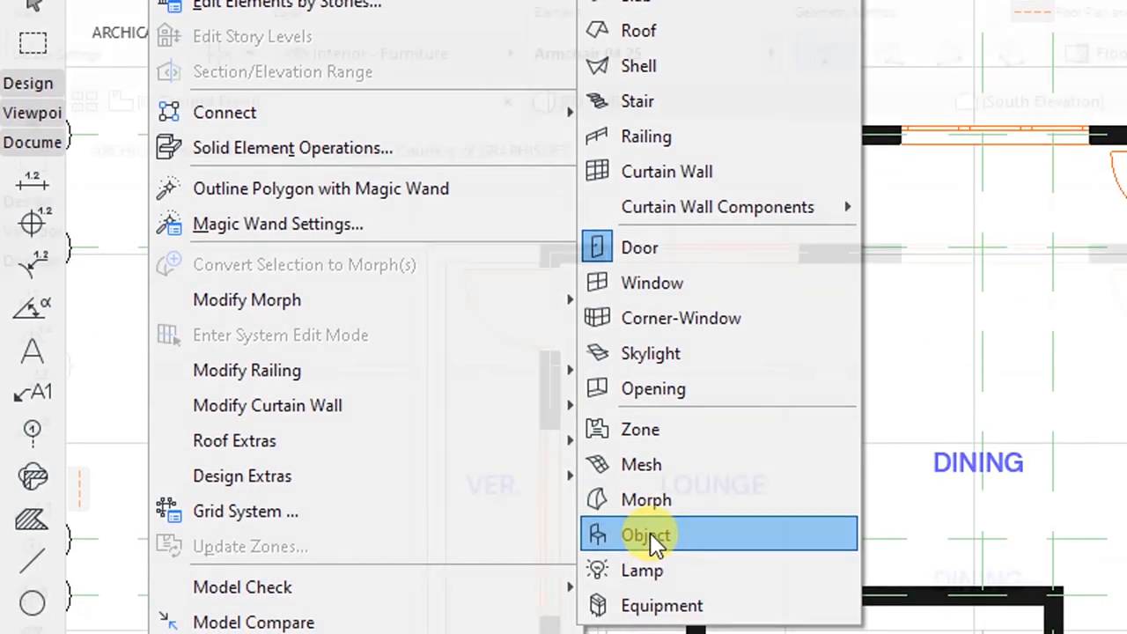
left_click(650, 532)
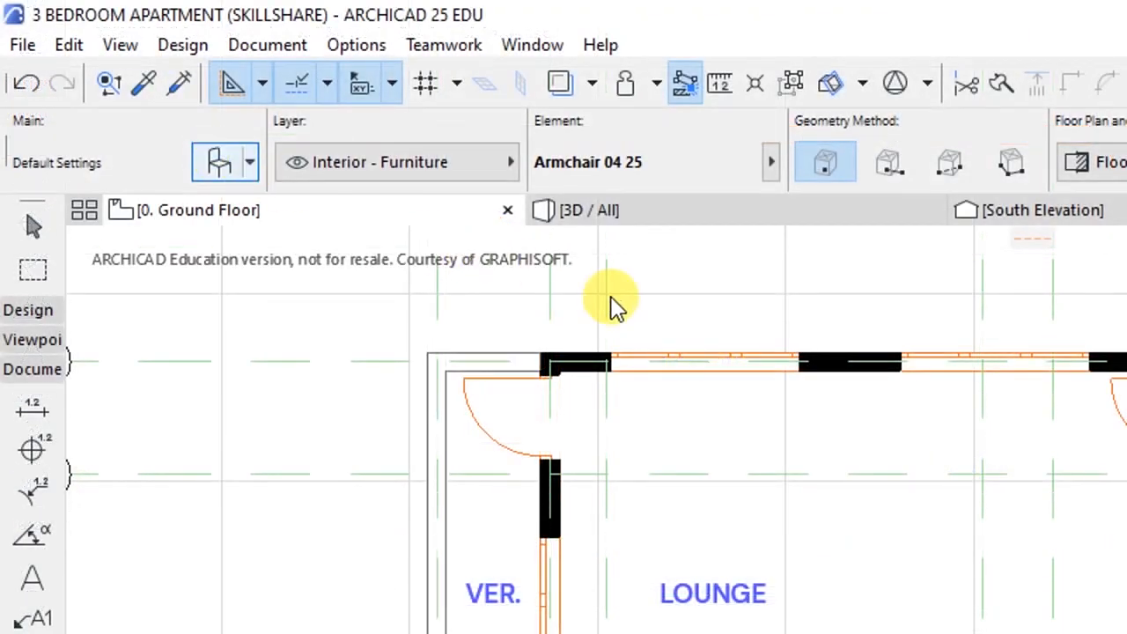
- Search the object library for 'furniture' and choose Dining Table Round 25 as the default object
key("ctrl+t")
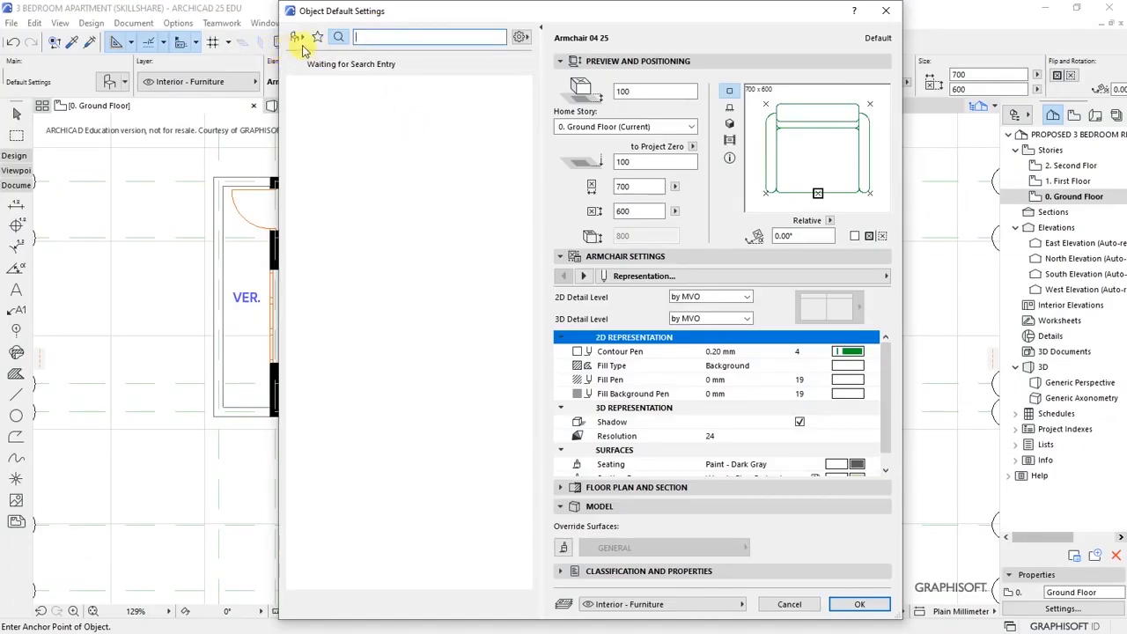
left_click(380, 33)
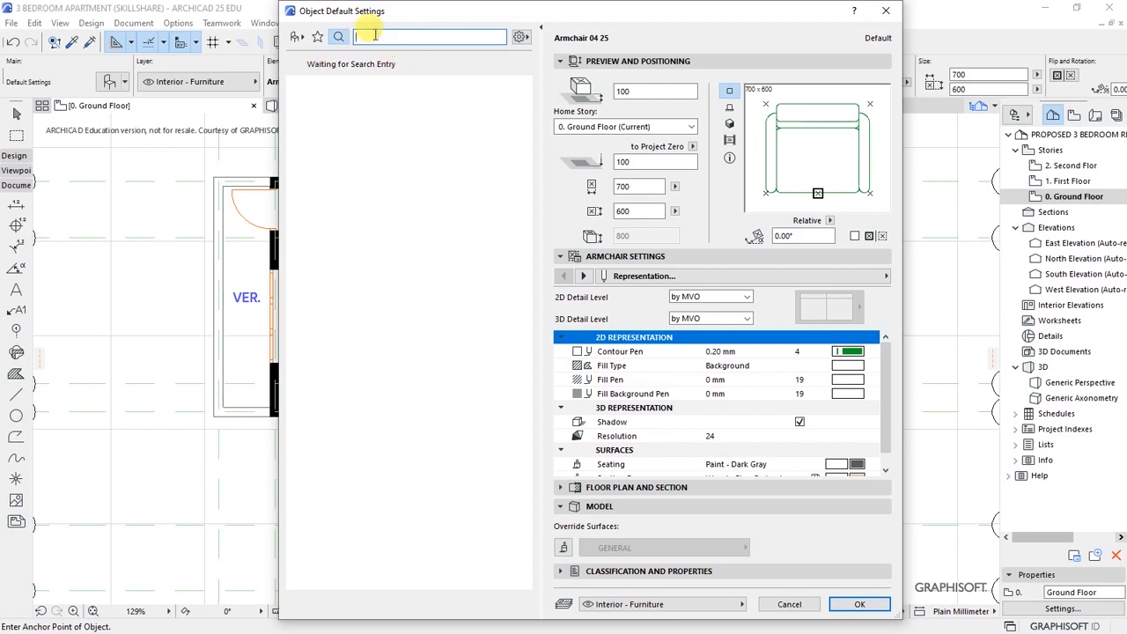
type("fu")
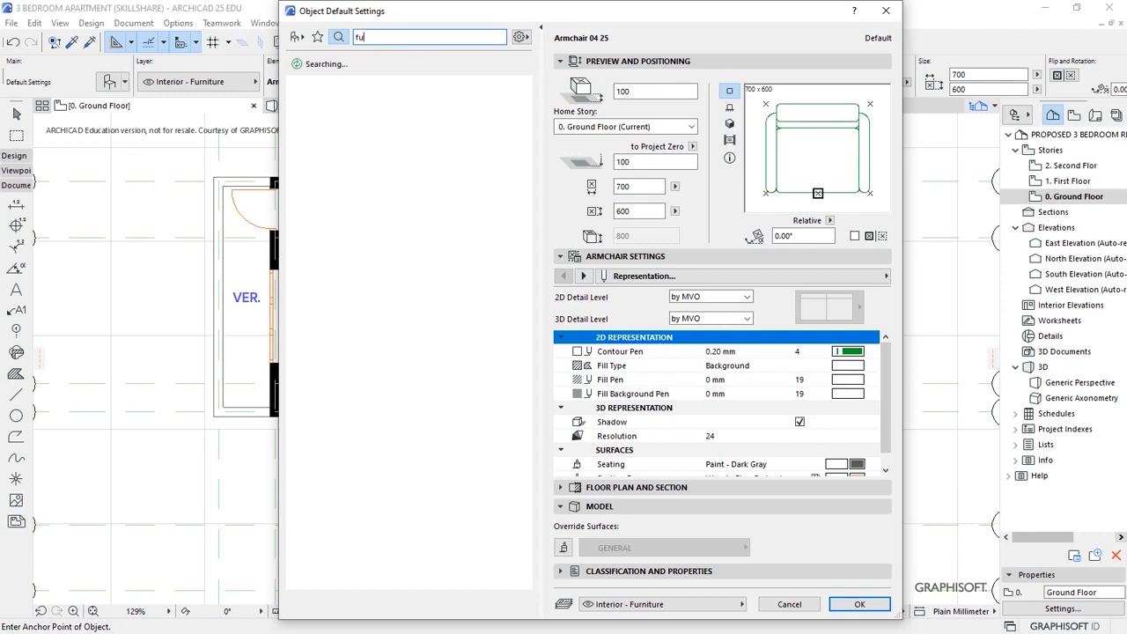
type("rniture")
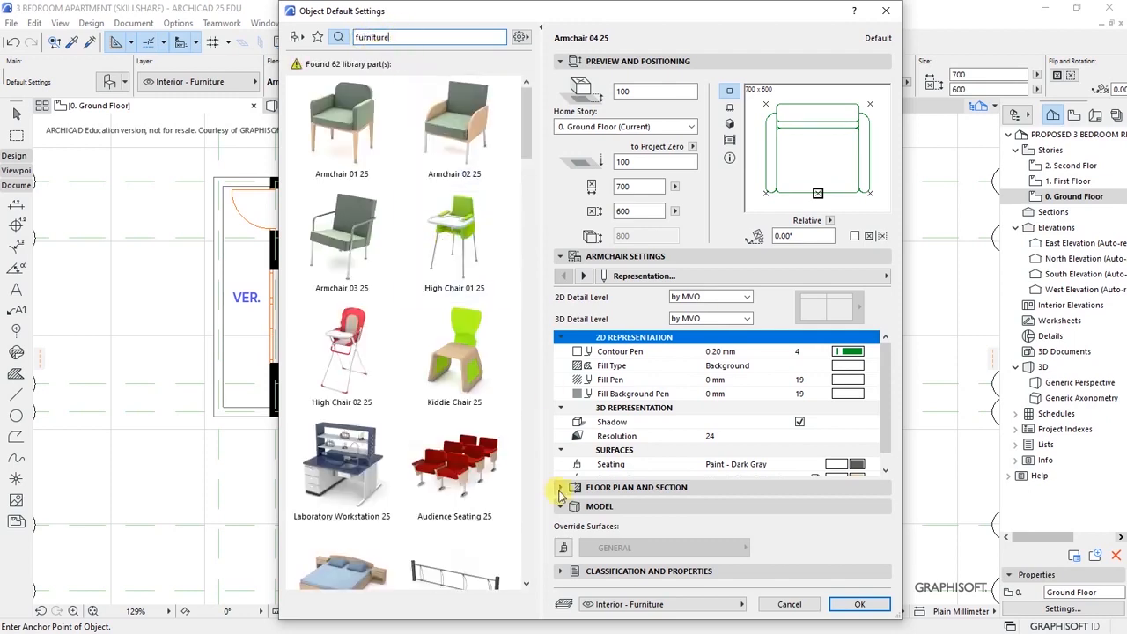
left_click_drag(524, 141, 529, 307)
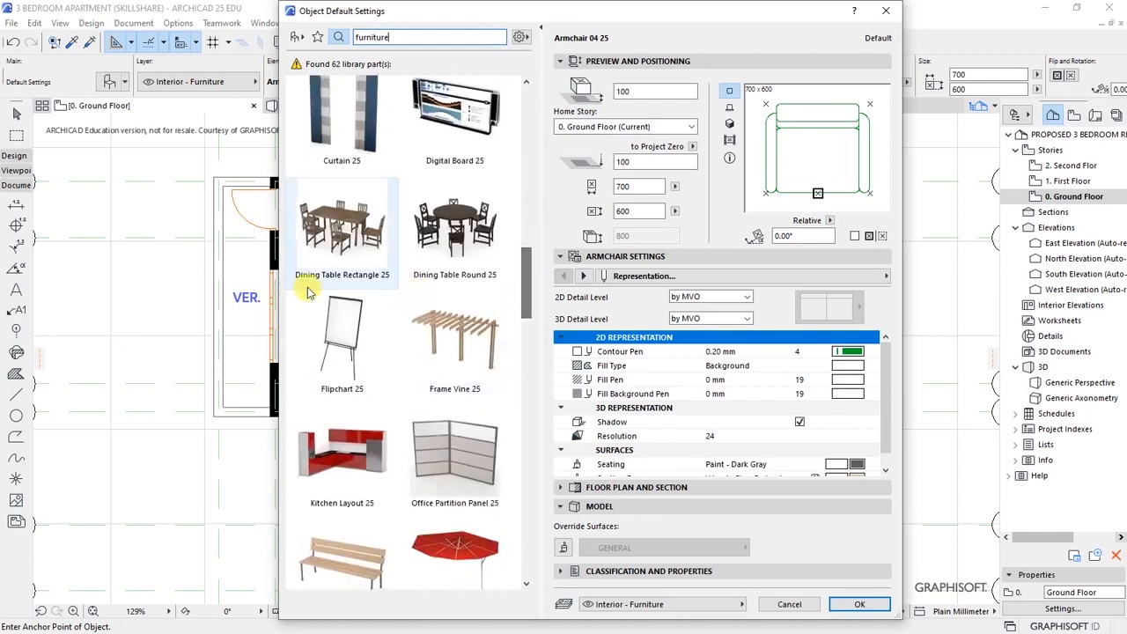
left_click(324, 244)
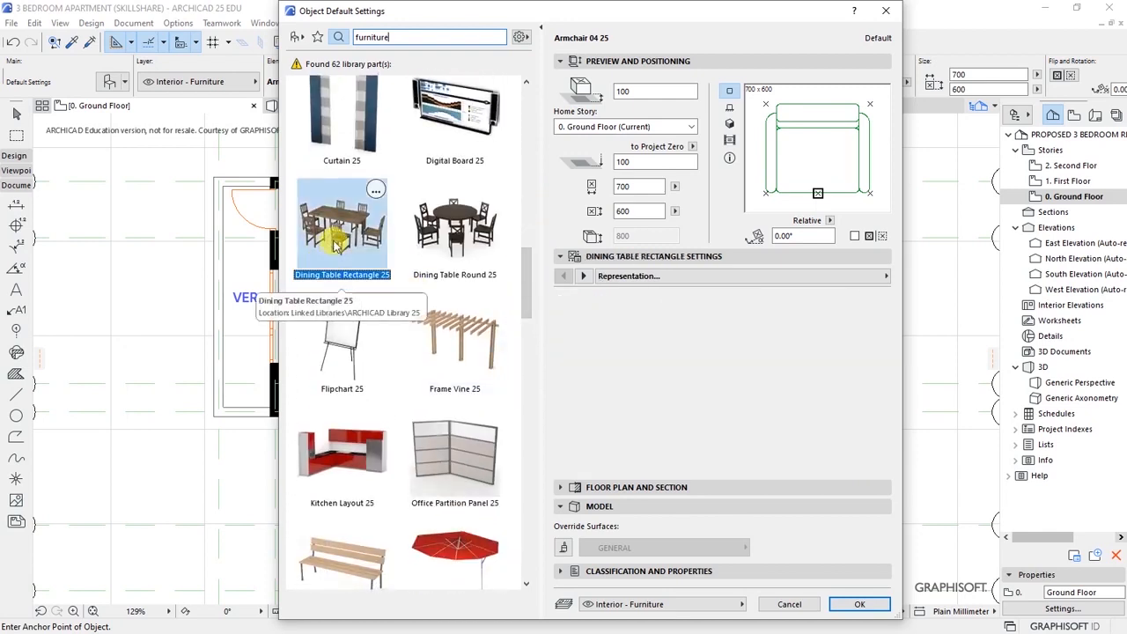
left_click(455, 251)
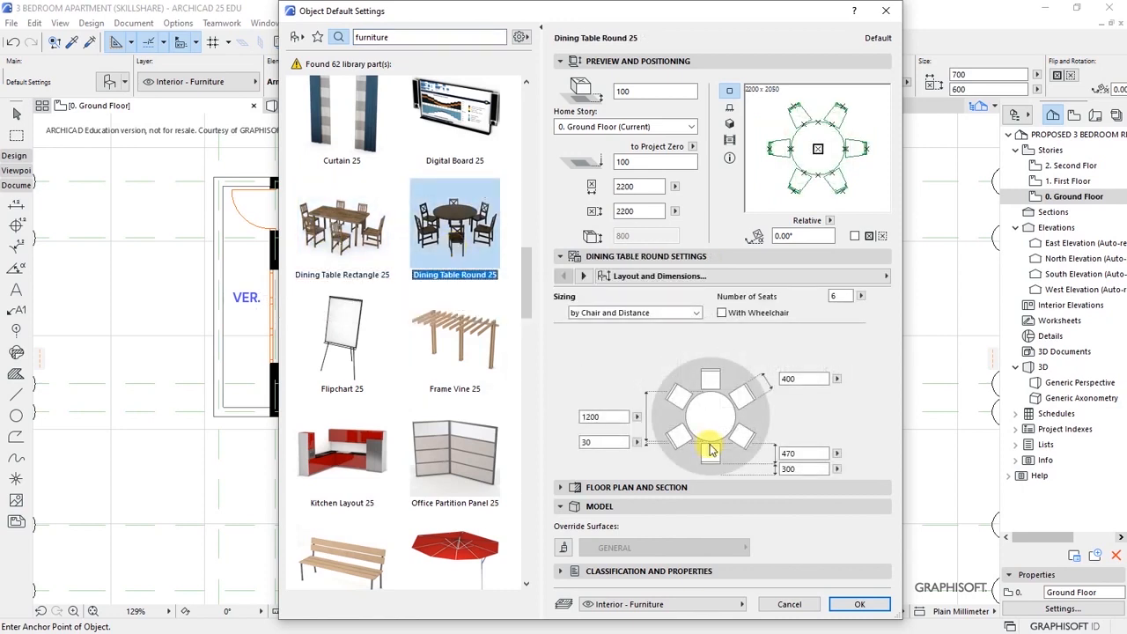
left_click(859, 604)
scroll(526, 368, "up", 3)
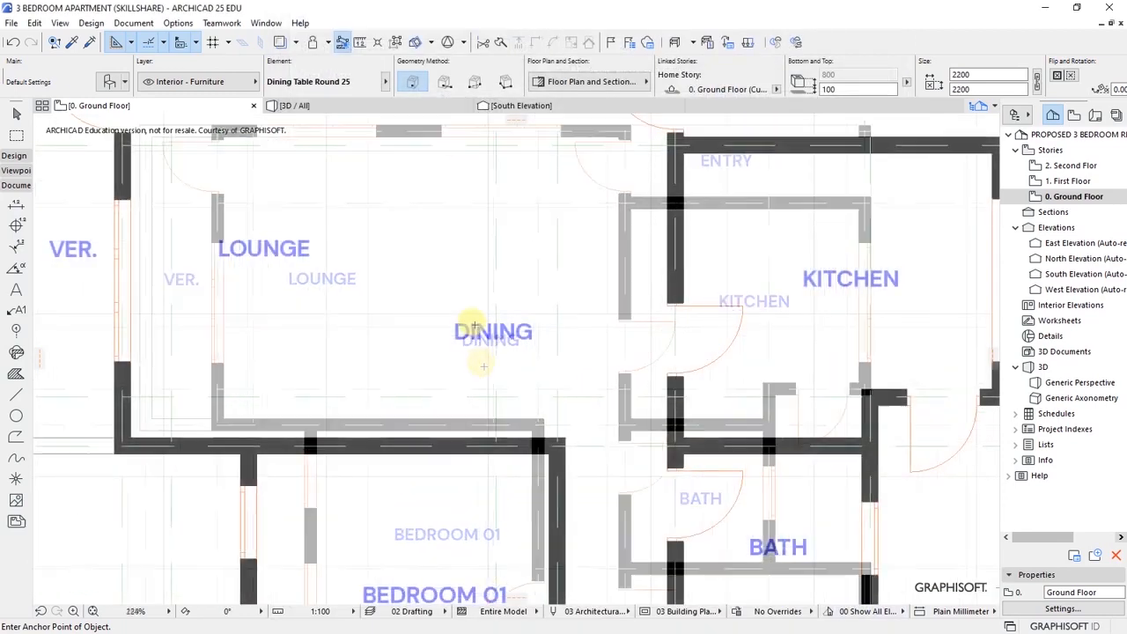
- Place the round dining table in the dining area and choose Sofa Layout 25 next
left_click(476, 314)
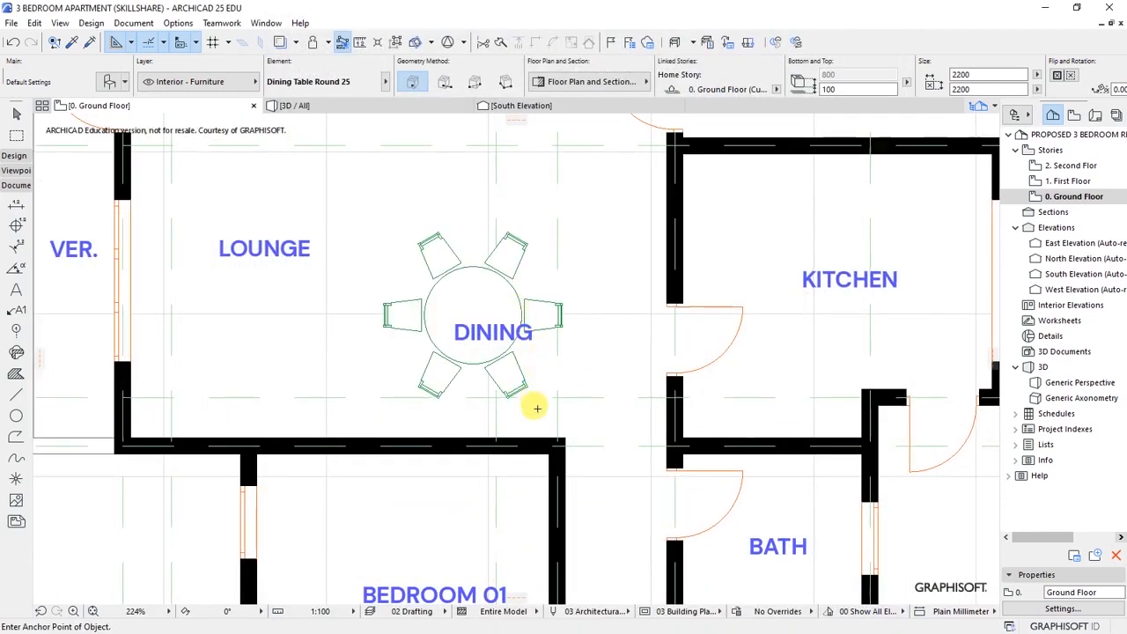
scroll(536, 387, "down", 3)
left_click(109, 82)
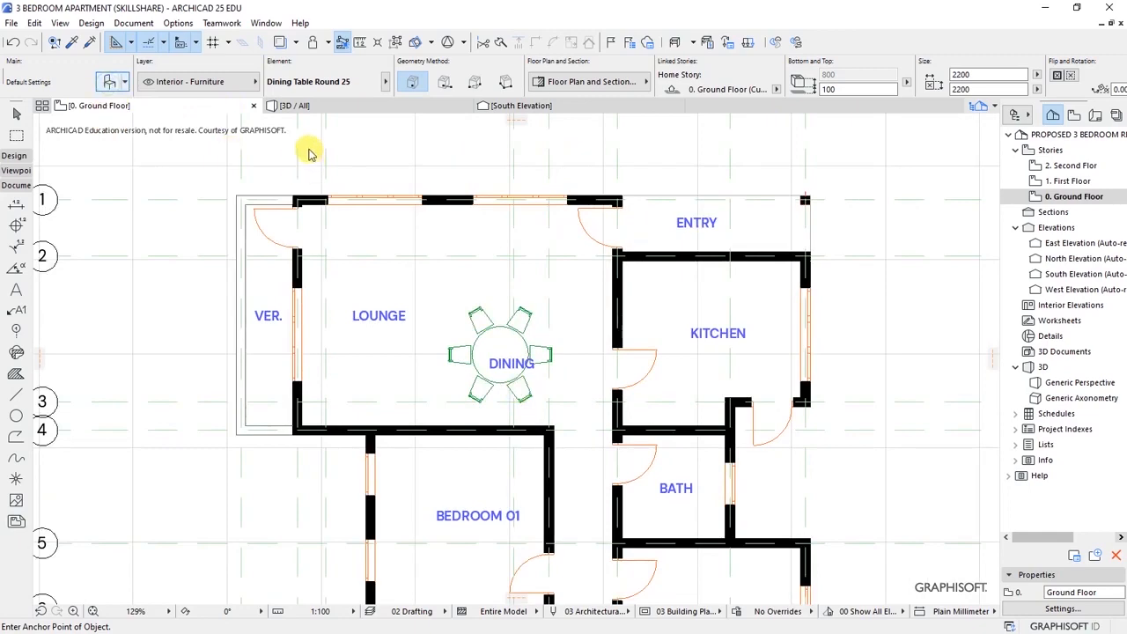
left_click_drag(525, 272, 531, 387)
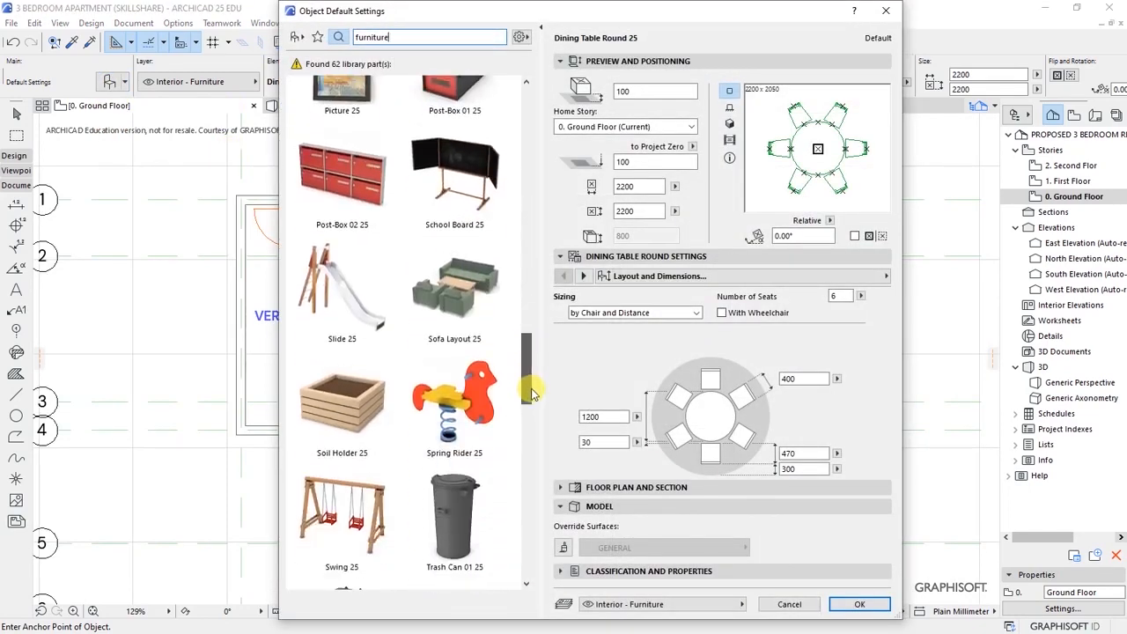
left_click(449, 286)
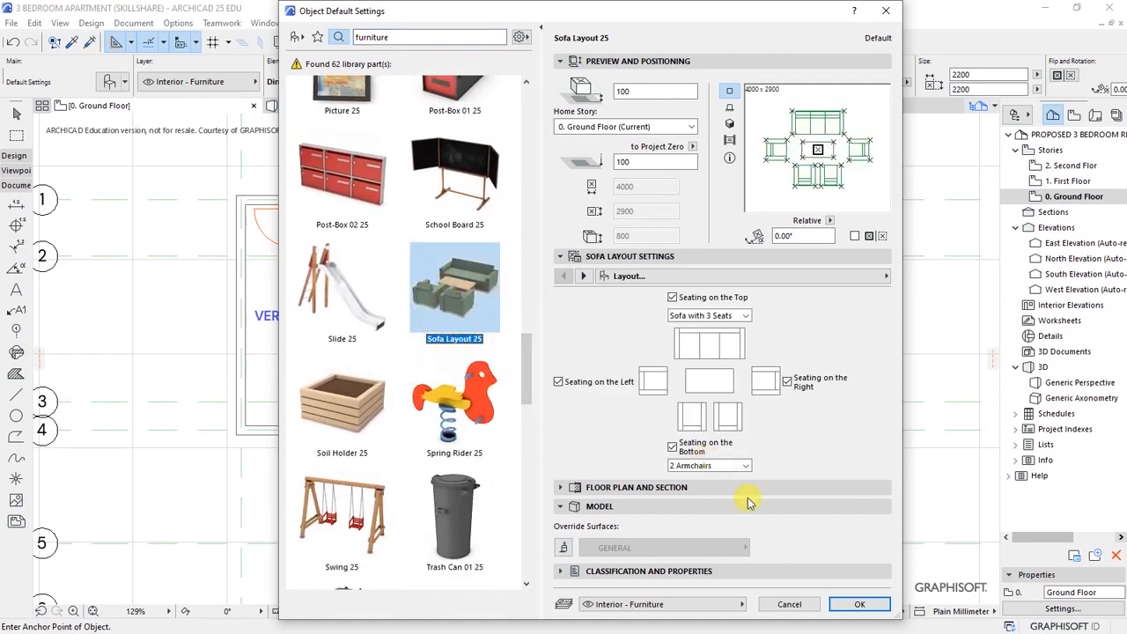
left_click(859, 604)
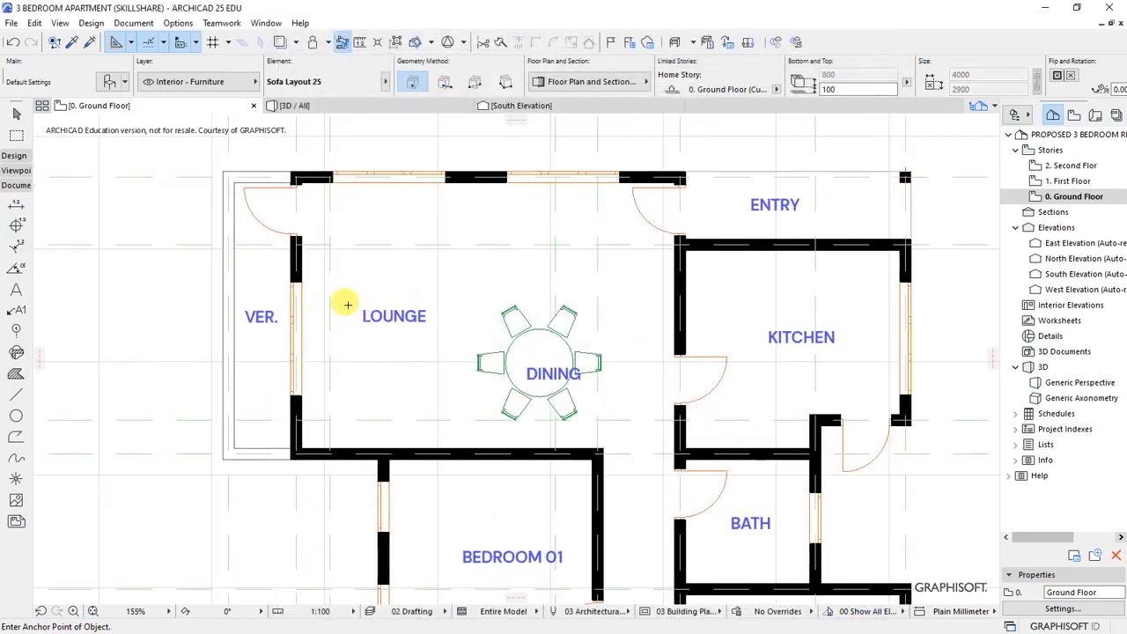
- Place the sofa layout, rotate it 90°, and move it against the lounge's left wall
left_click(352, 302)
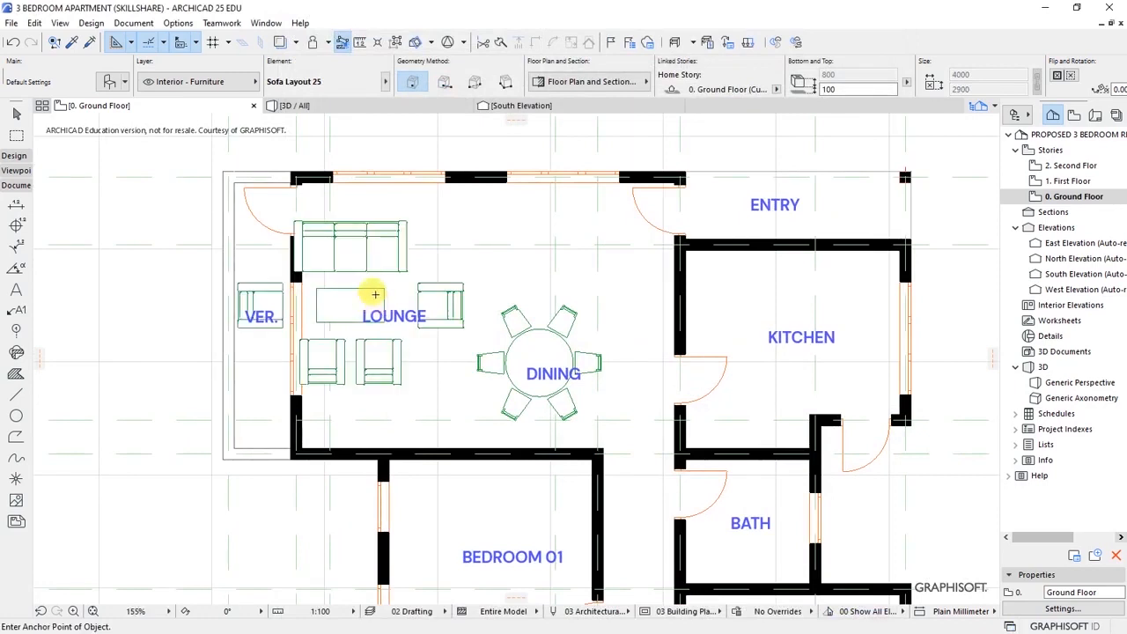
left_click(356, 304, "shift")
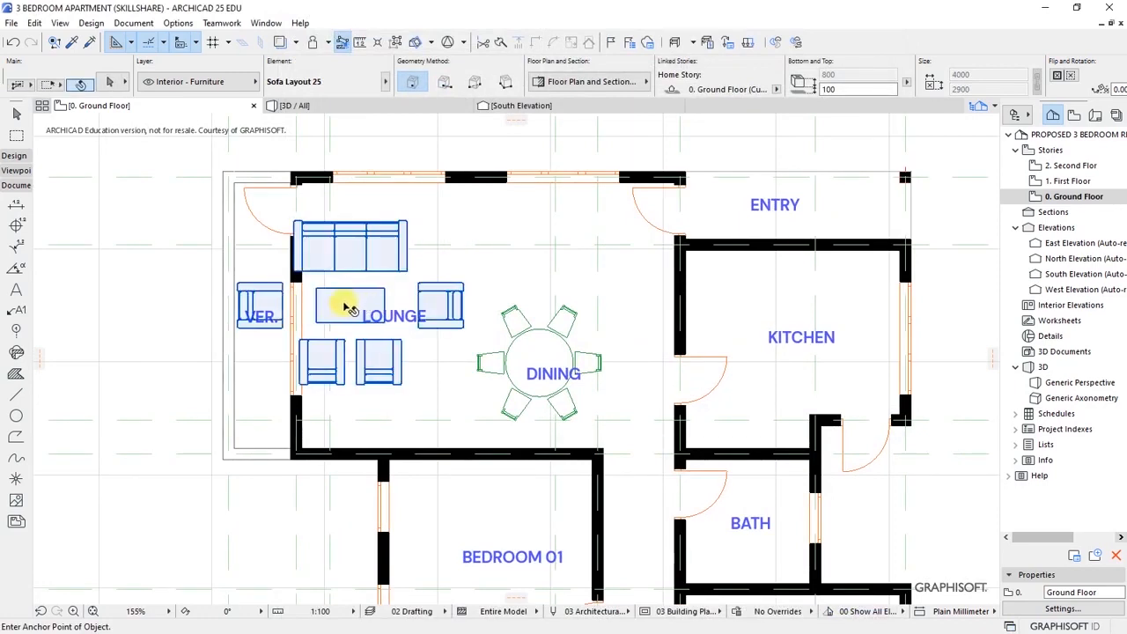
left_click(346, 305, "shift")
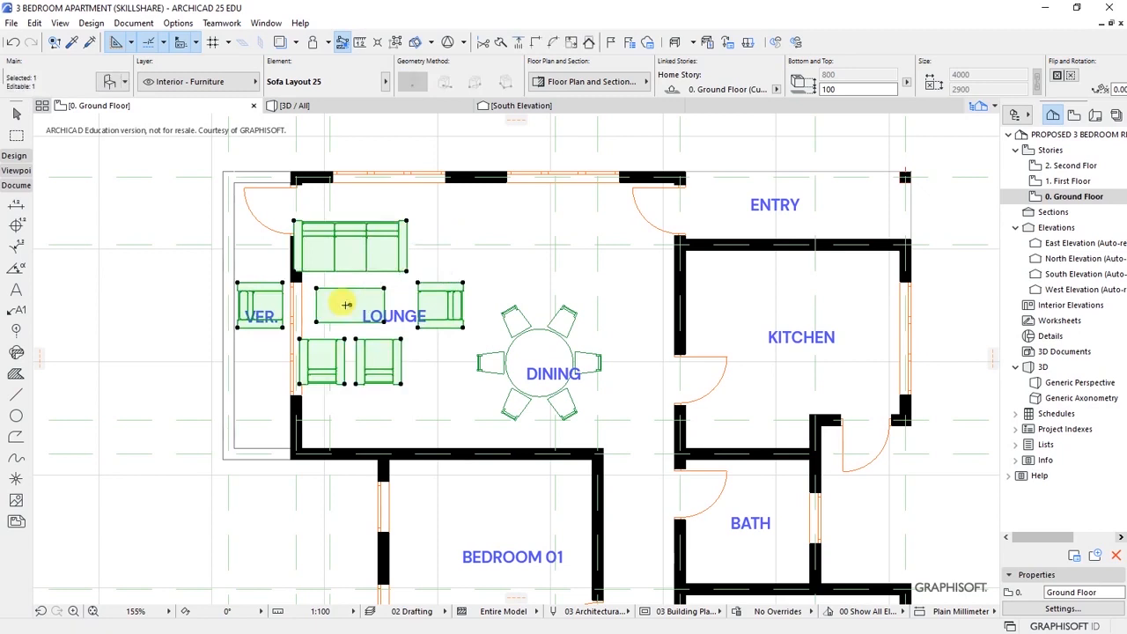
key("ctrl+e")
left_click(236, 327)
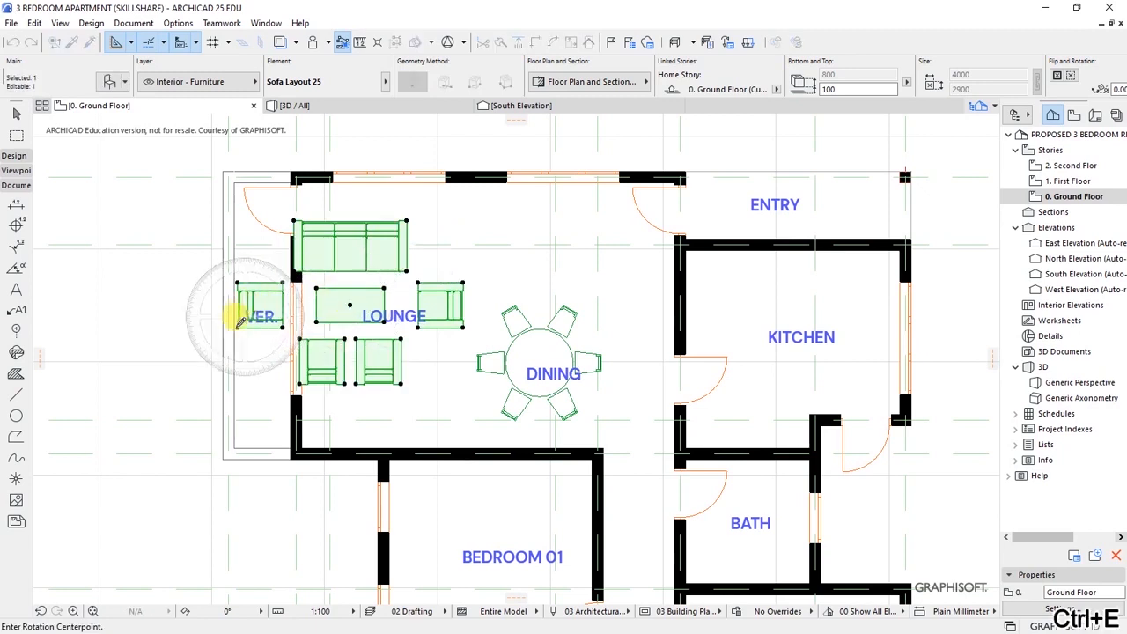
left_click(464, 319)
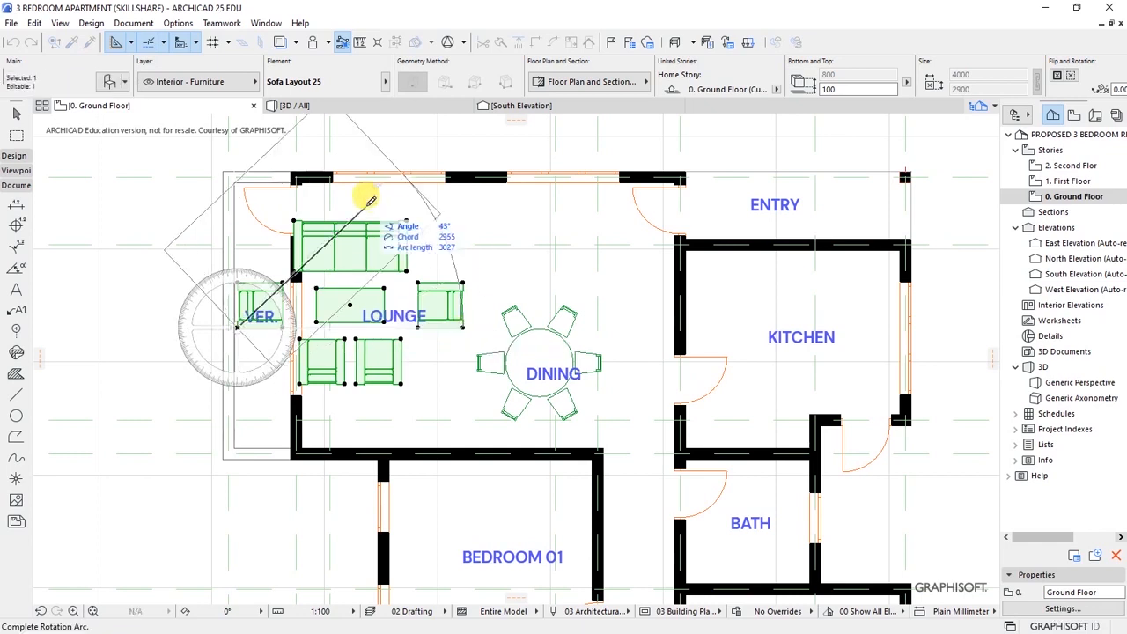
left_click(296, 232)
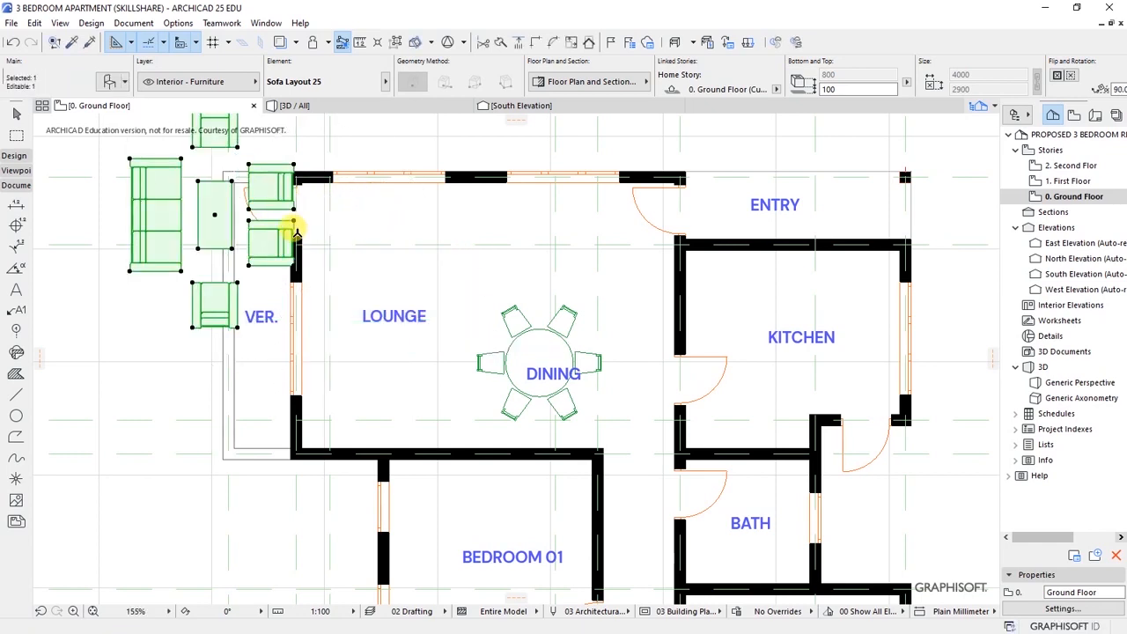
key("ctrl+d")
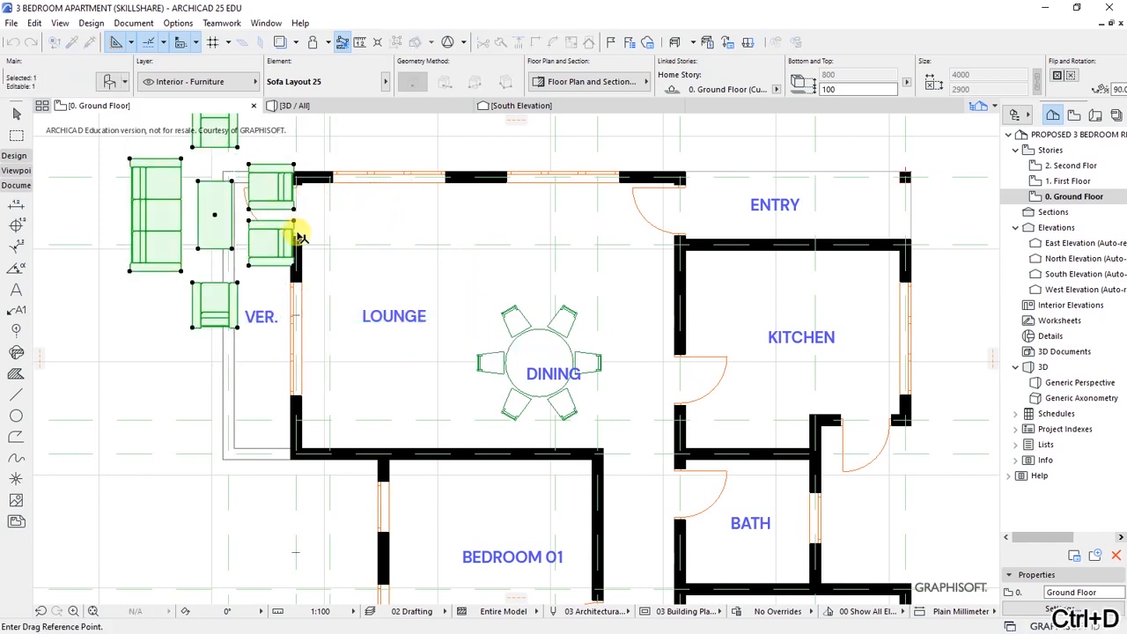
left_click(130, 269)
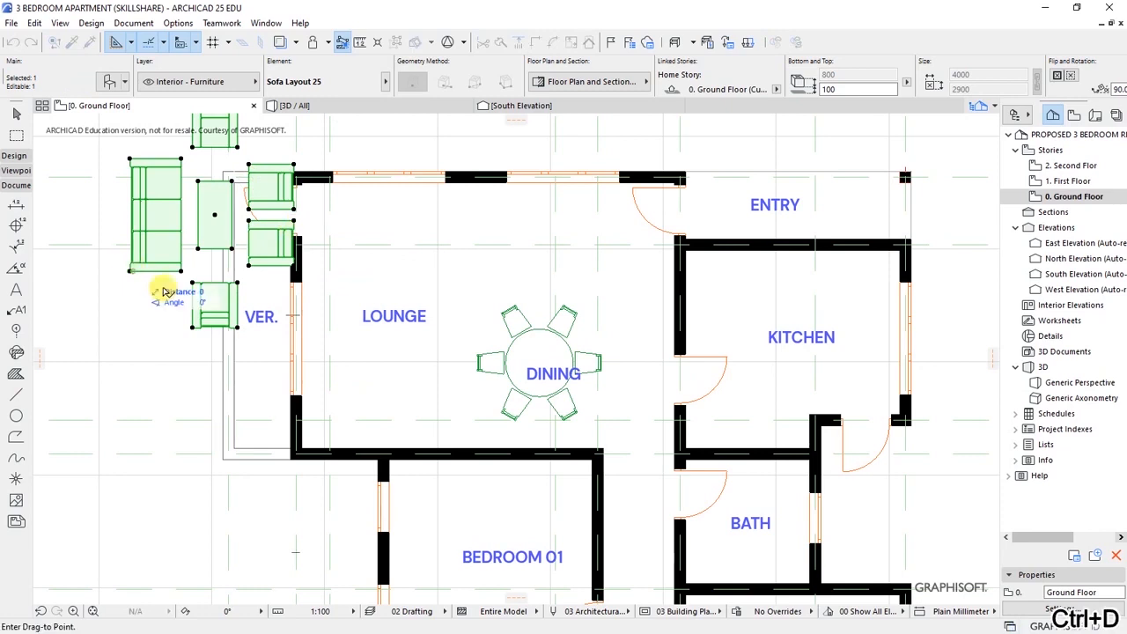
left_click(308, 379)
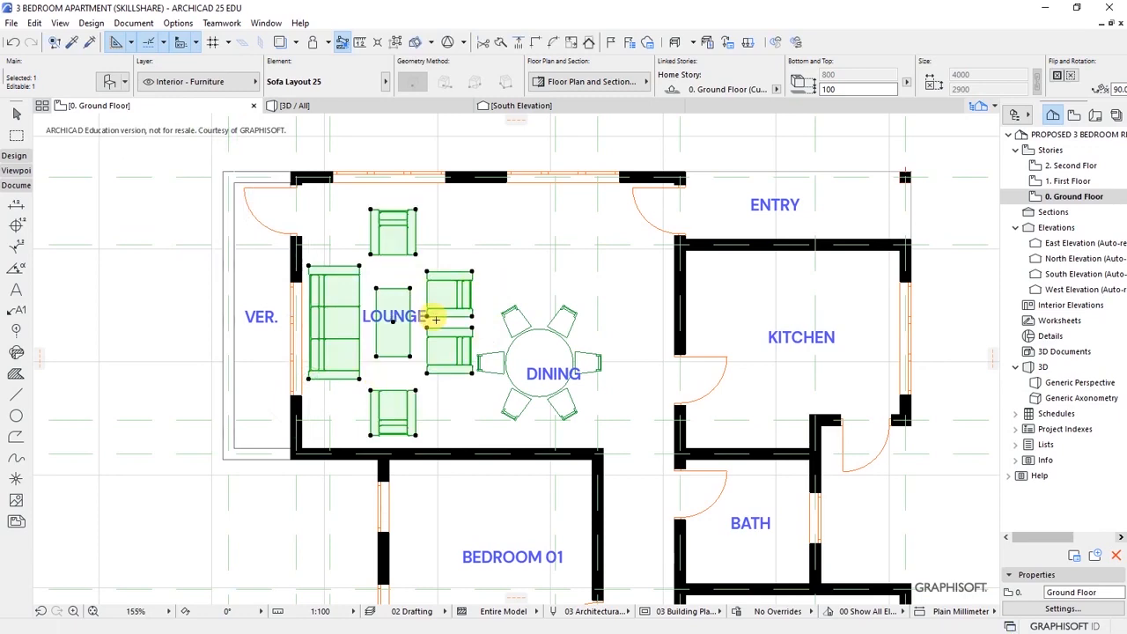
key("Escape")
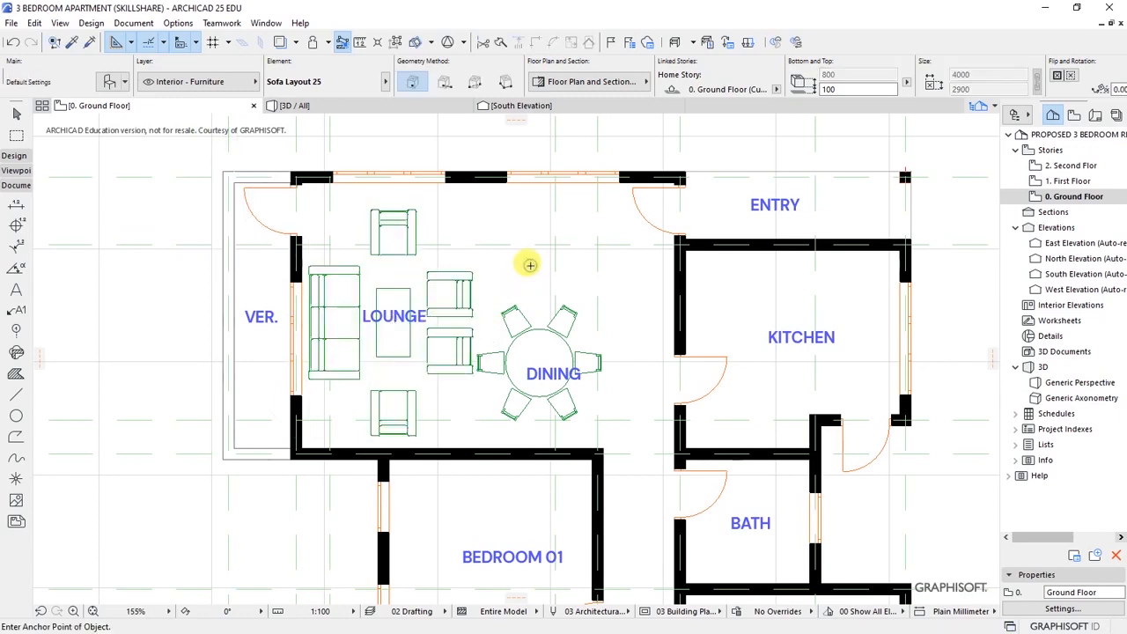
- Nudge the round dining table slightly right and down
scroll(290, 292, "down", 3)
left_click(452, 351)
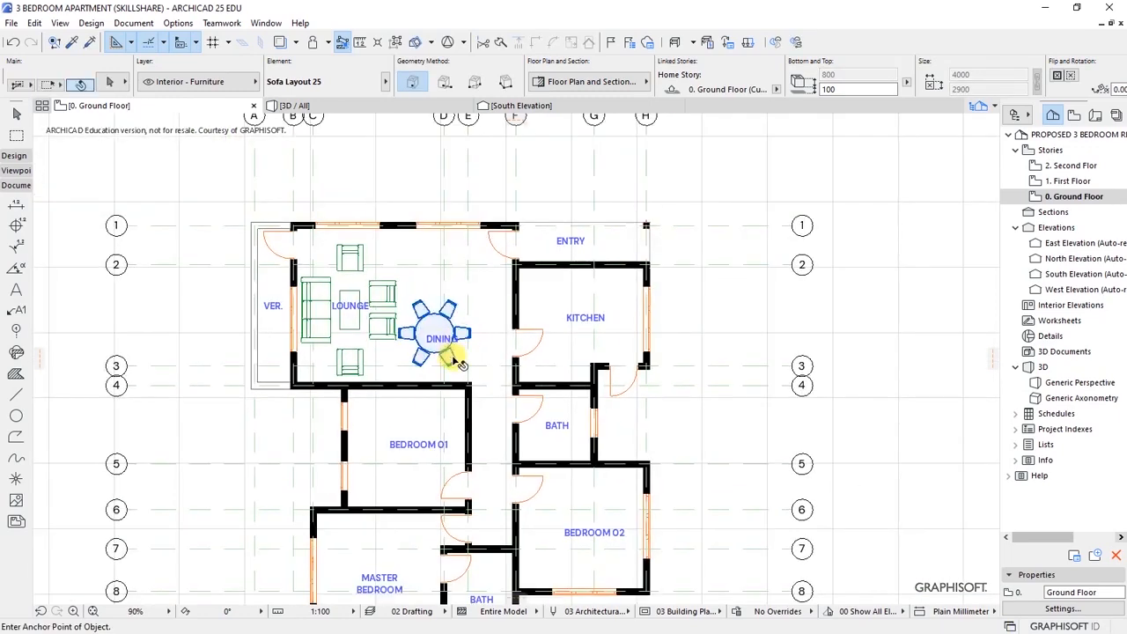
key("ctrl+d")
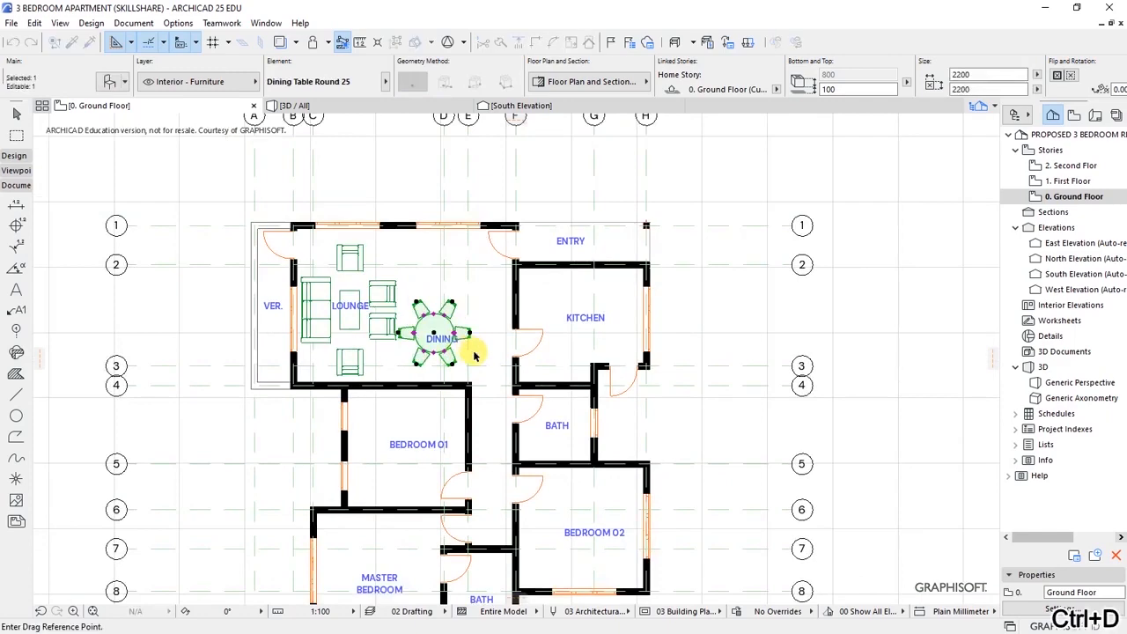
scroll(455, 353, "up", 2)
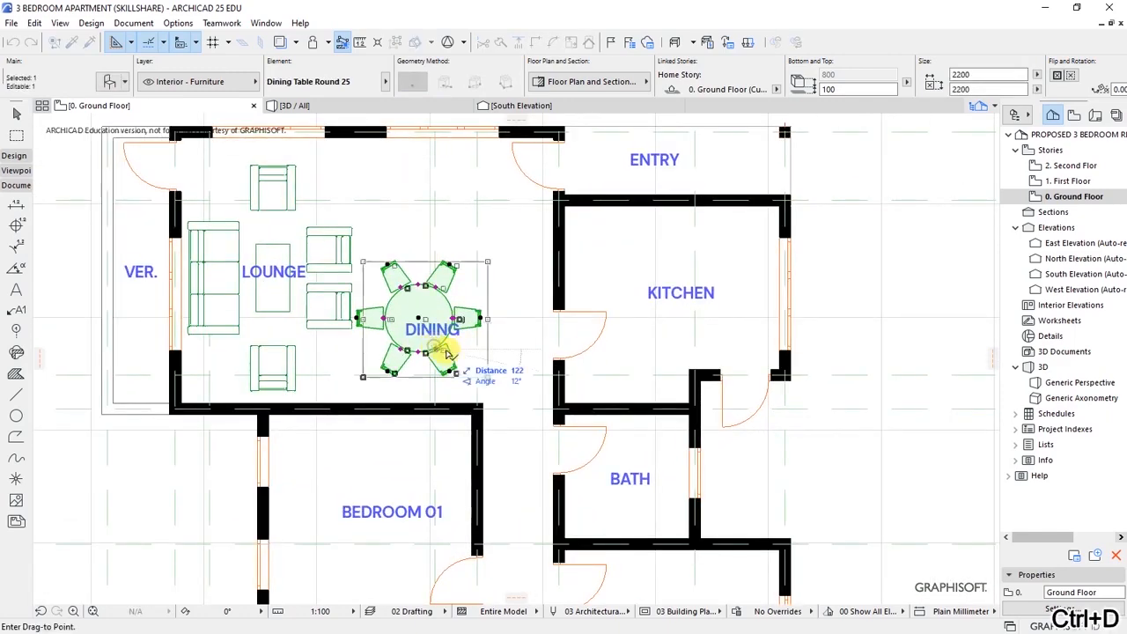
left_click(465, 365)
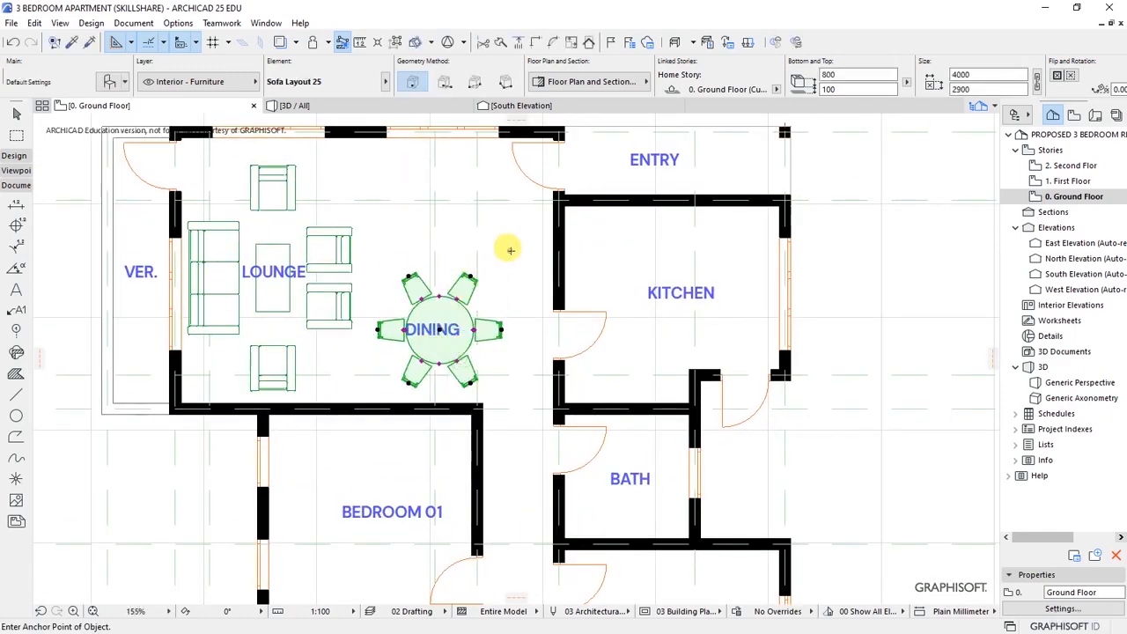
scroll(431, 327, "up", 2)
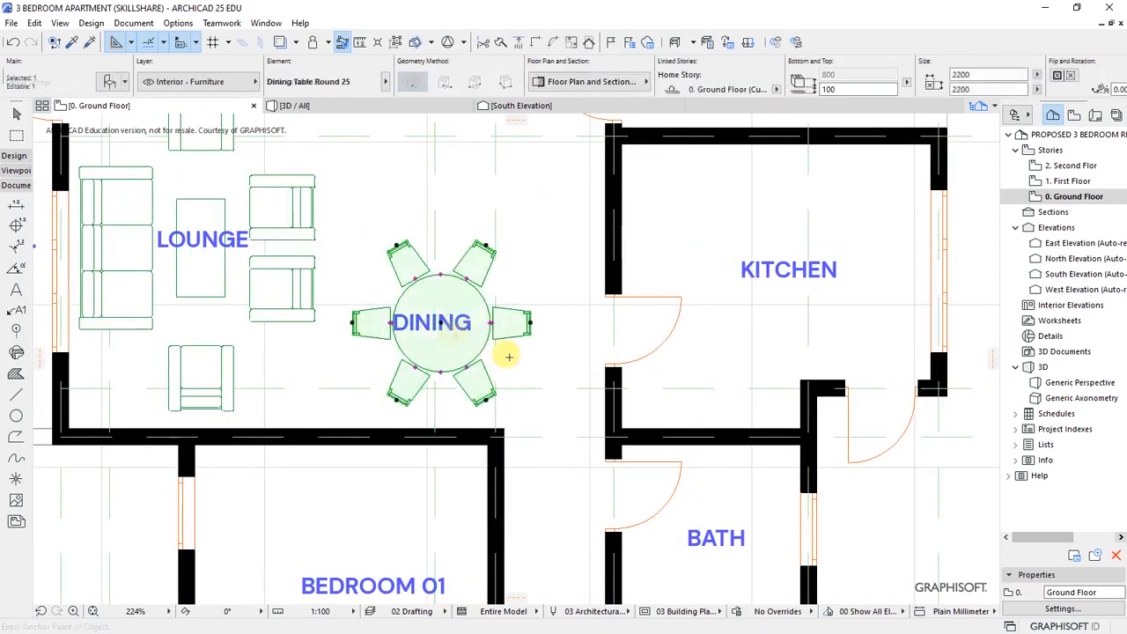
- Move the DINING text label onto the centre of the round dining table
left_click(24, 294)
left_click(459, 333)
key("ctrl+d")
scroll(464, 335, "up", 3)
left_click(432, 323)
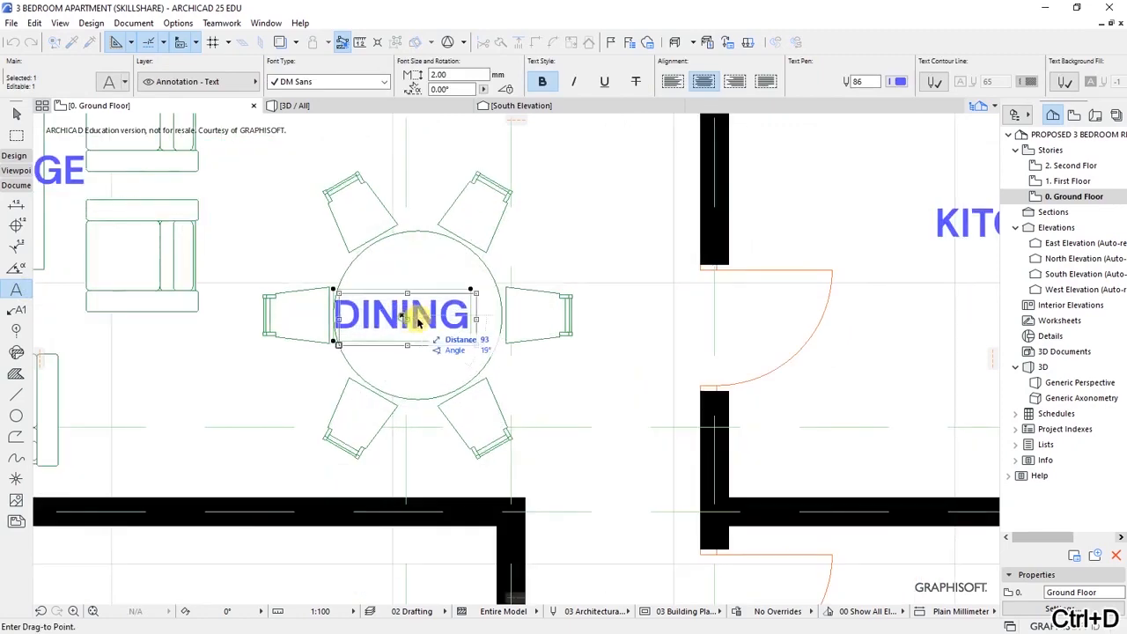
left_click(434, 318)
key("Escape")
- Zoom around the plan to check the labels, then pick the Line tool
scroll(423, 343, "down", 6)
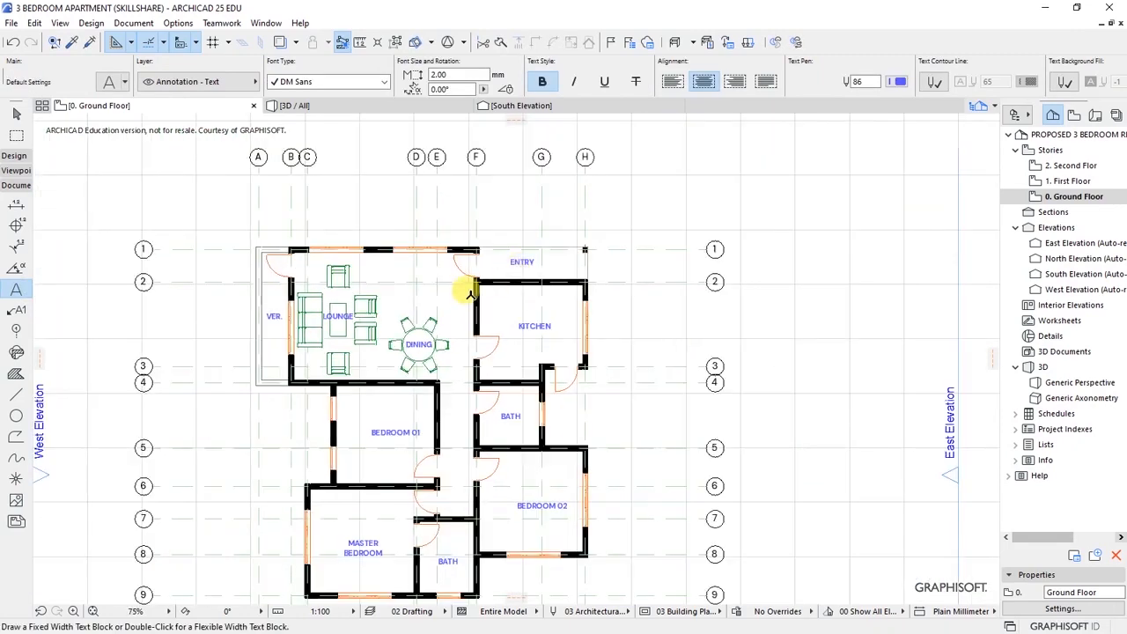
scroll(348, 348, "up", 2)
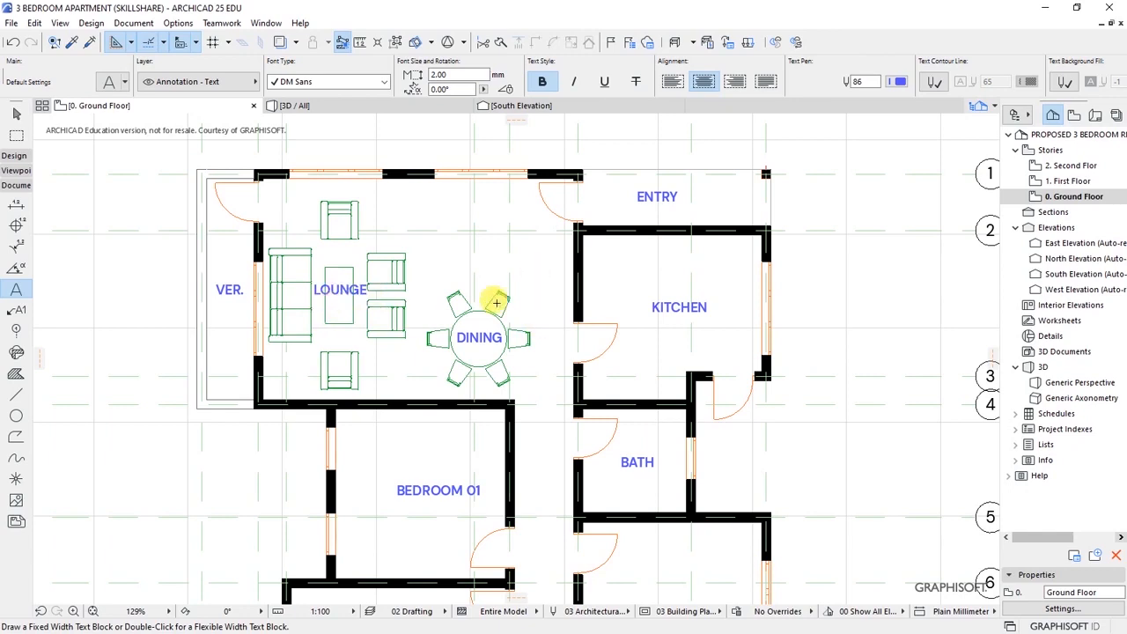
scroll(382, 273, "down", 2)
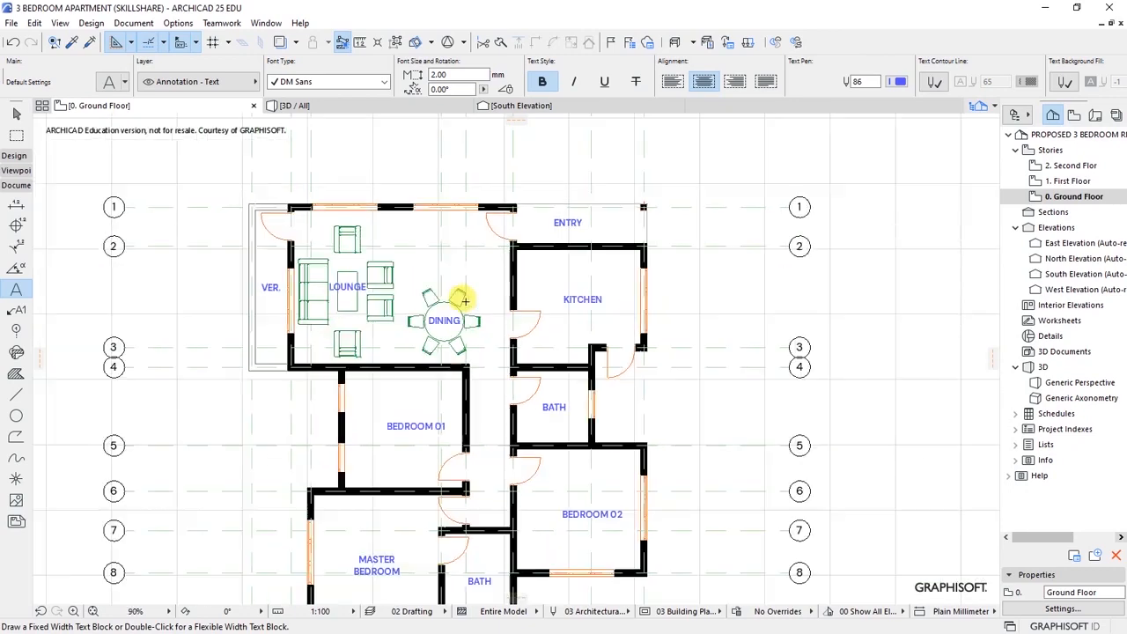
scroll(466, 291, "down", 2)
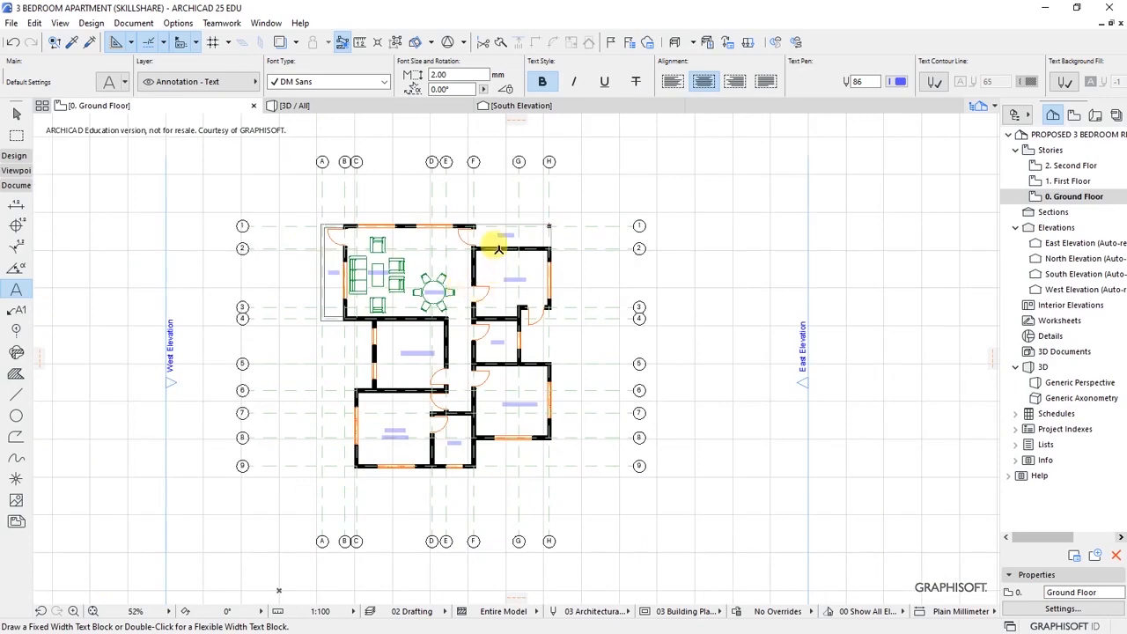
scroll(499, 251, "up", 4)
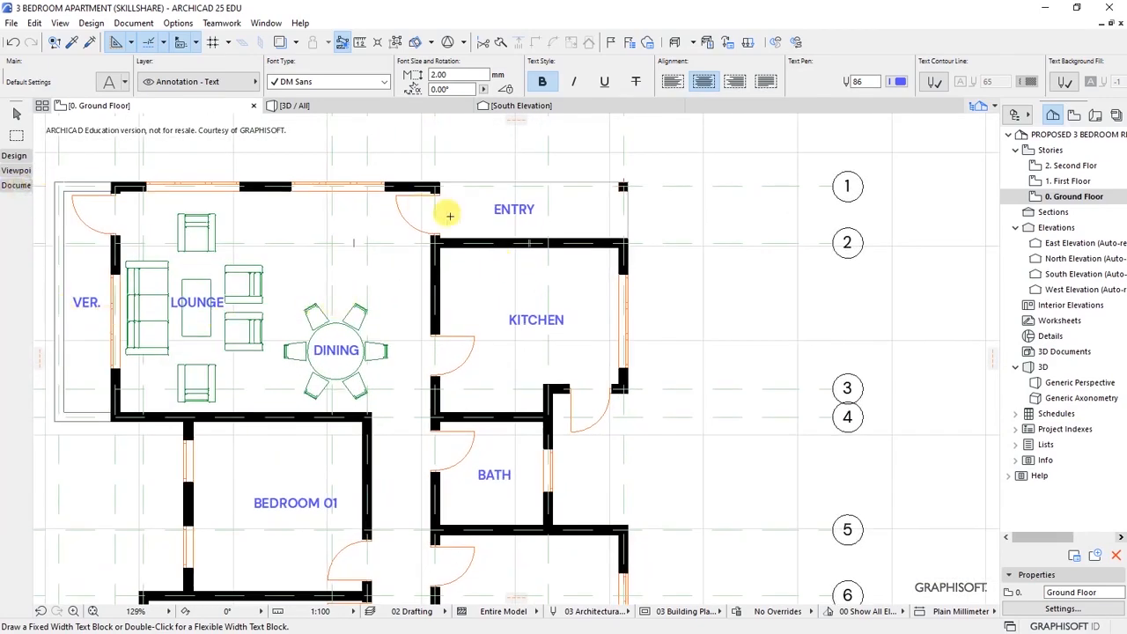
scroll(547, 290, "up", 3)
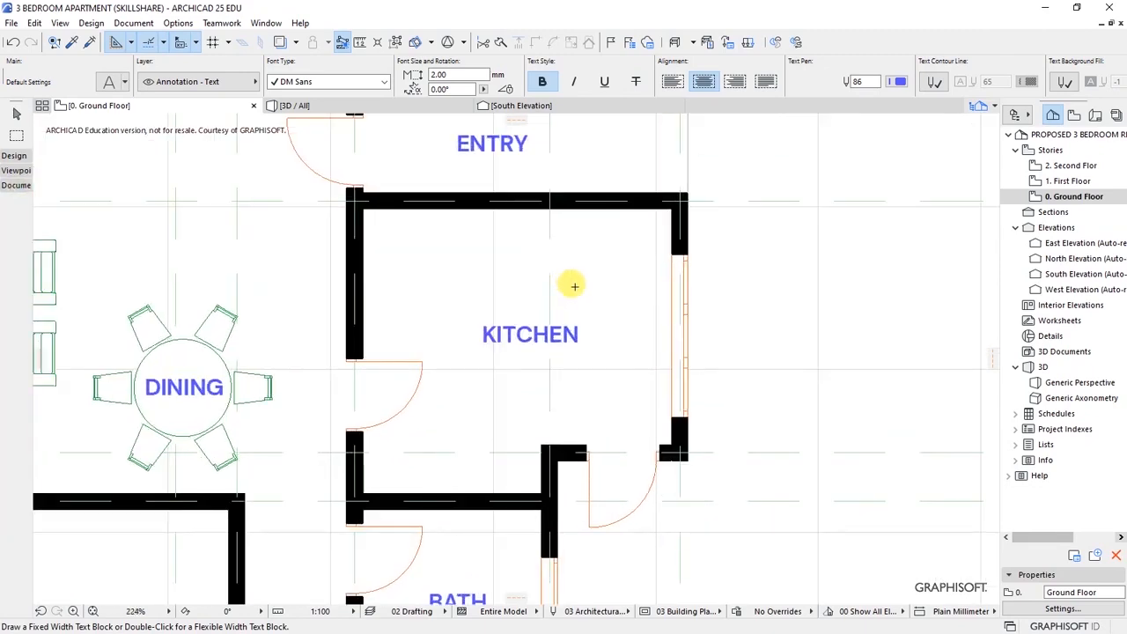
left_click(14, 186)
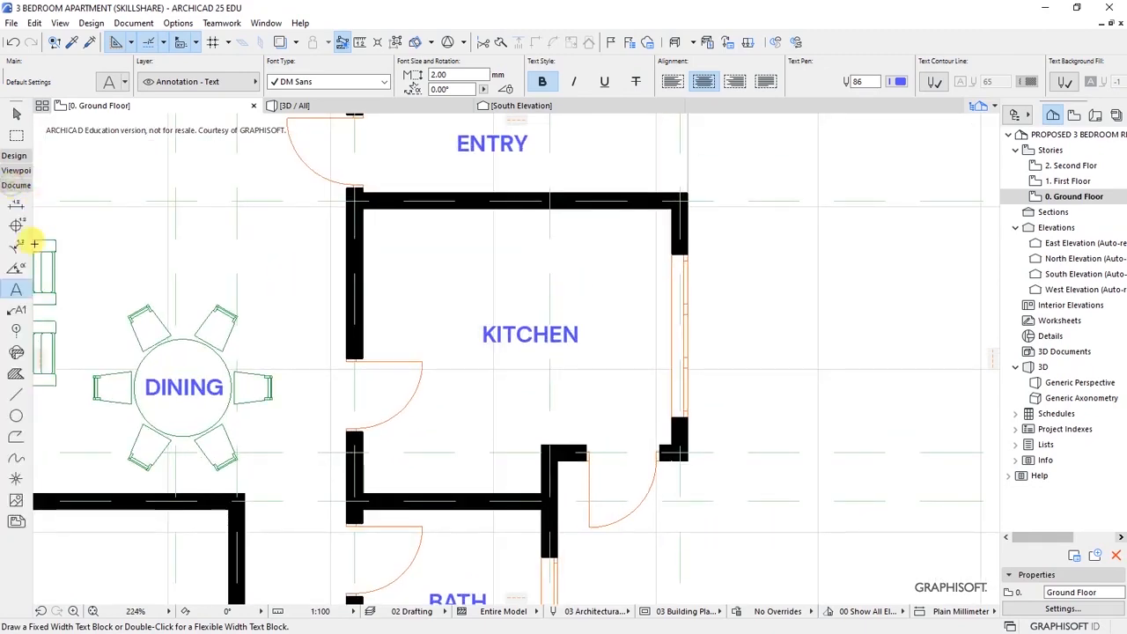
left_click(16, 394)
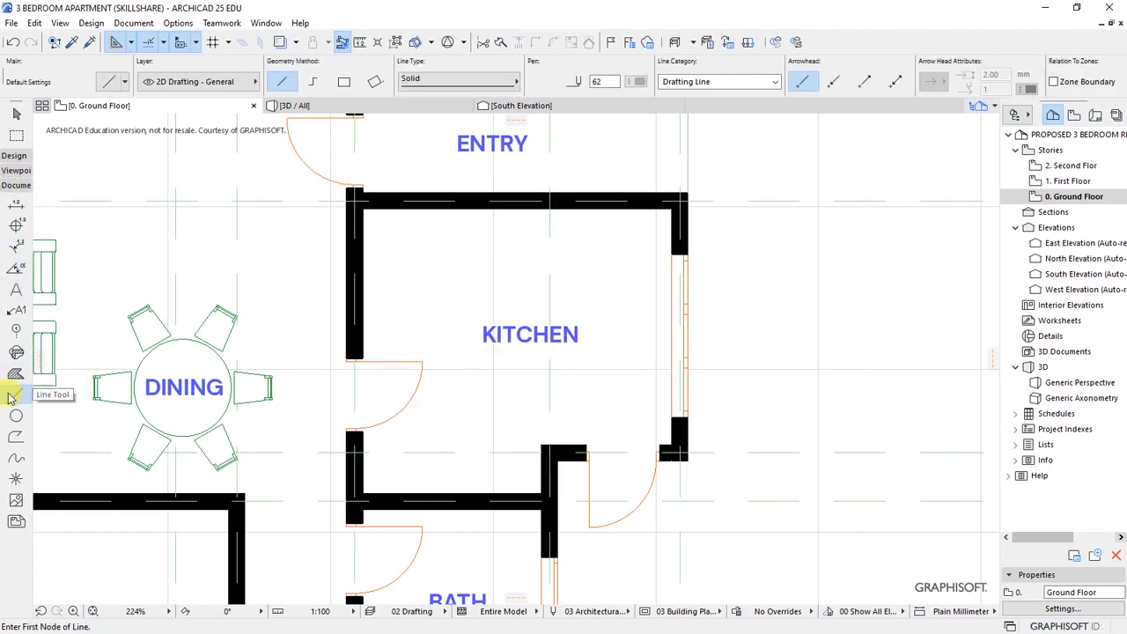
- Activate the Line tool and set a black pen for the counter lines
left_click(92, 23)
mouse_move(130, 44)
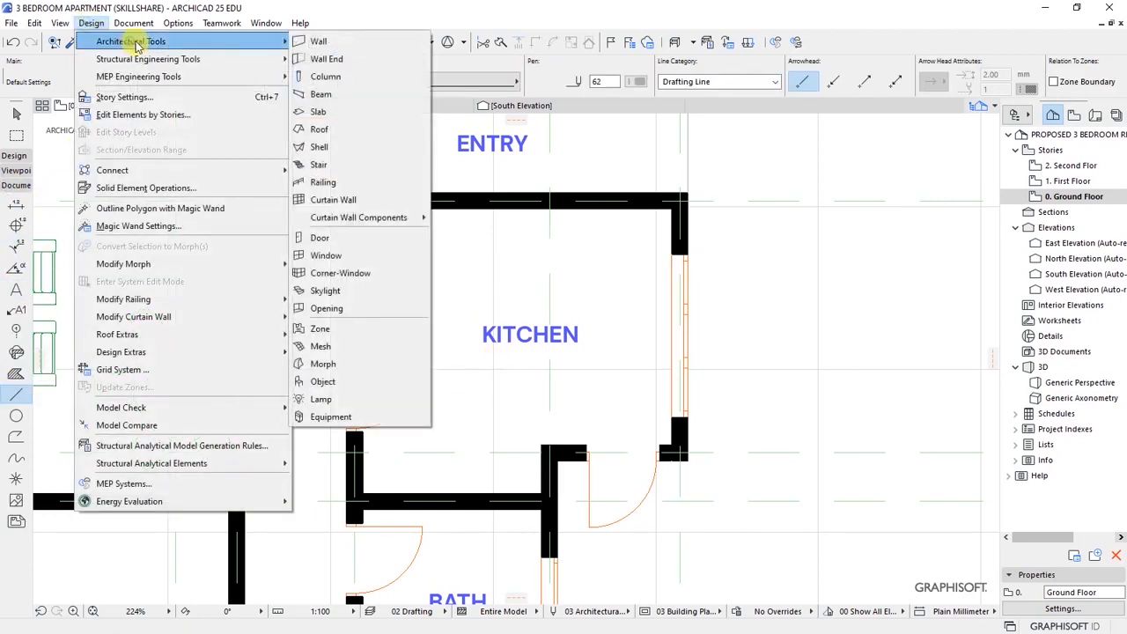
left_click(126, 23)
left_click(130, 23)
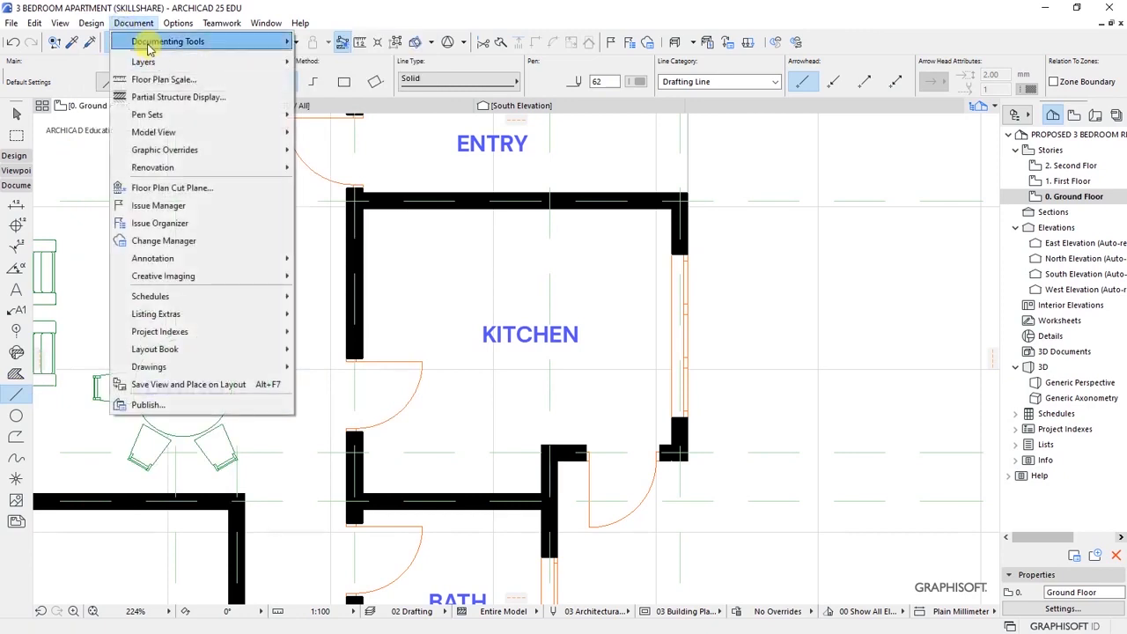
mouse_move(147, 44)
left_click(320, 344)
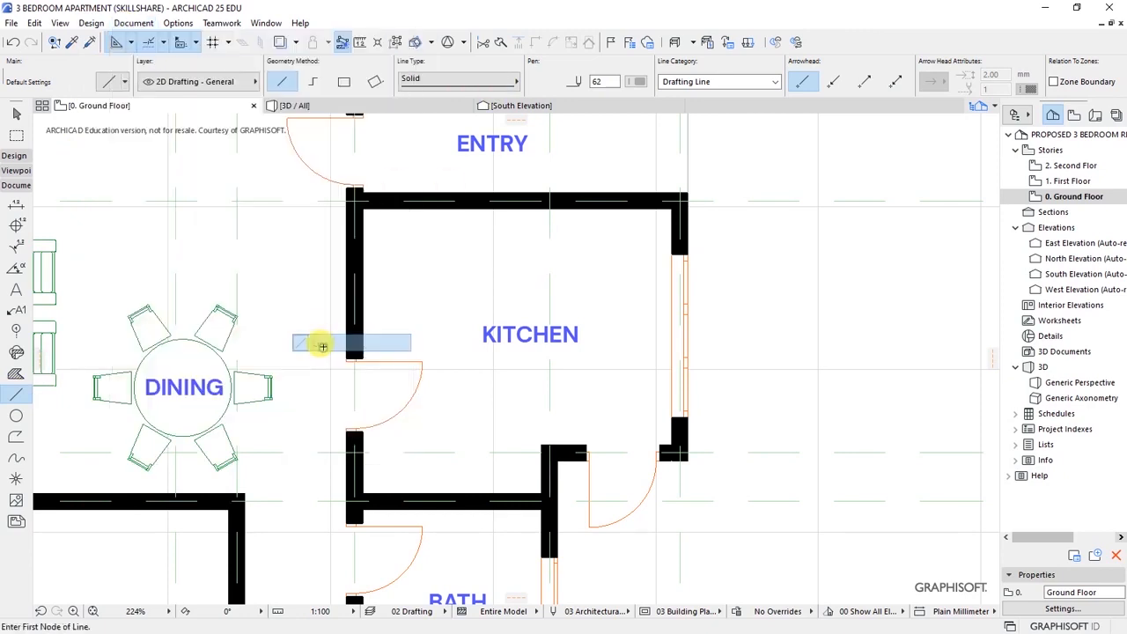
left_click(595, 77)
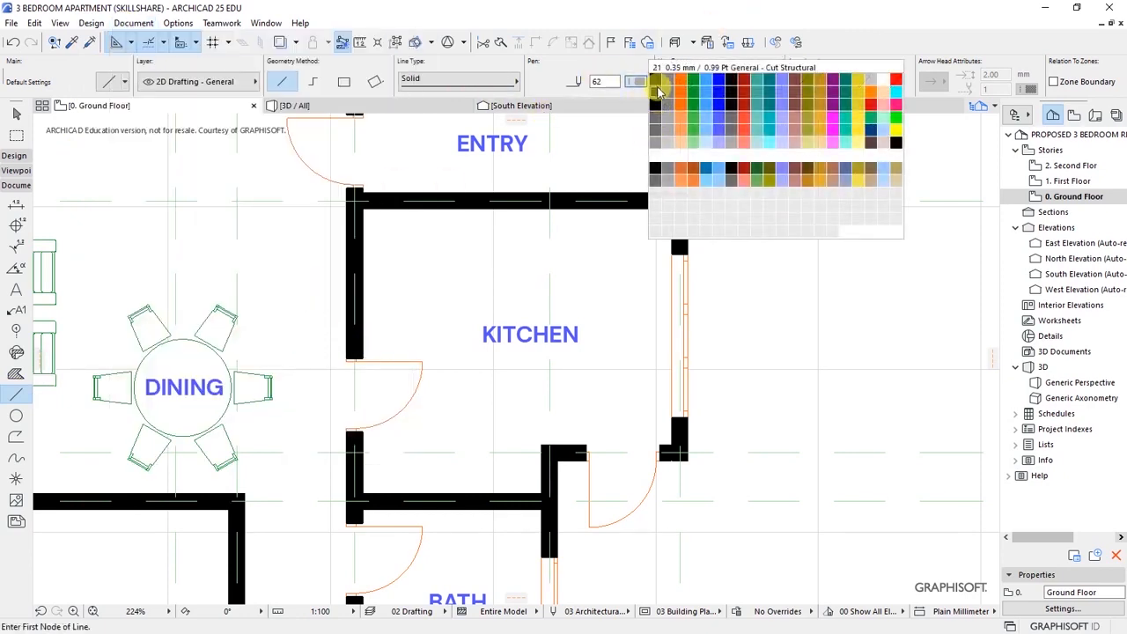
left_click(658, 79)
- Draw a 60-long vertical counter segment down from the kitchen's top wall
scroll(482, 232, "up", 4)
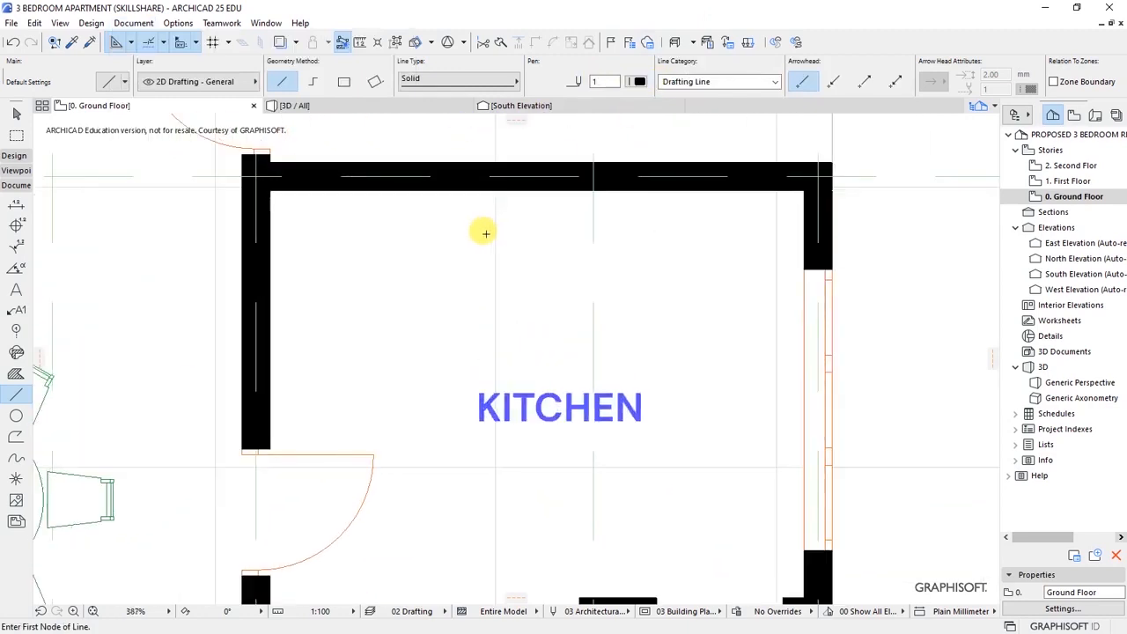
scroll(480, 232, "down", 5)
scroll(503, 265, "up", 2)
scroll(502, 265, "up", 2)
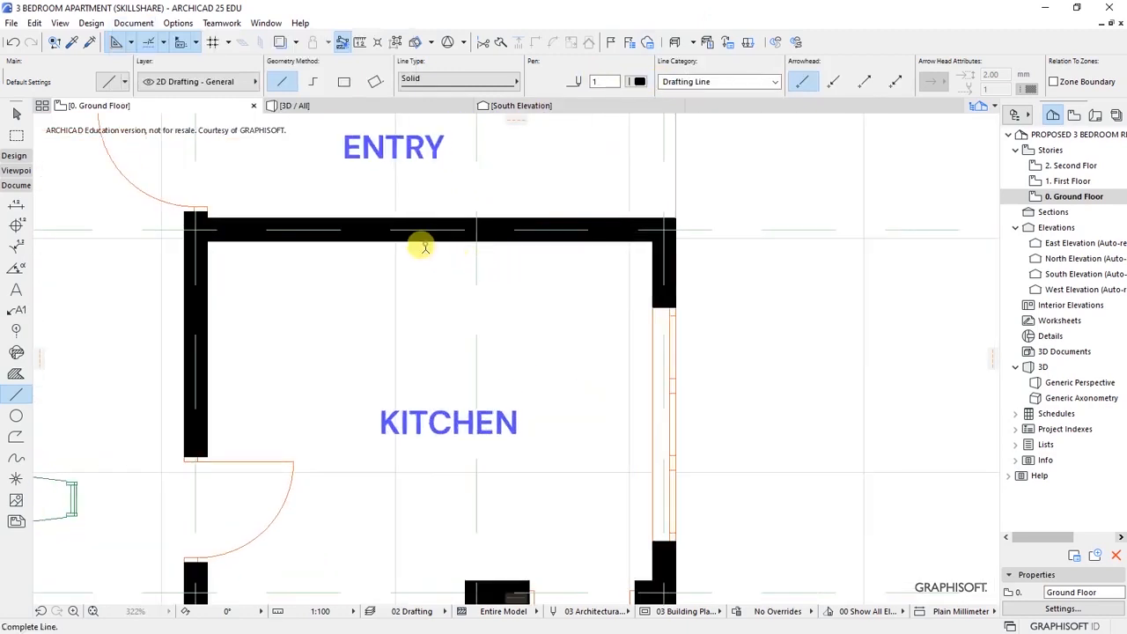
left_click(425, 241)
type("60")
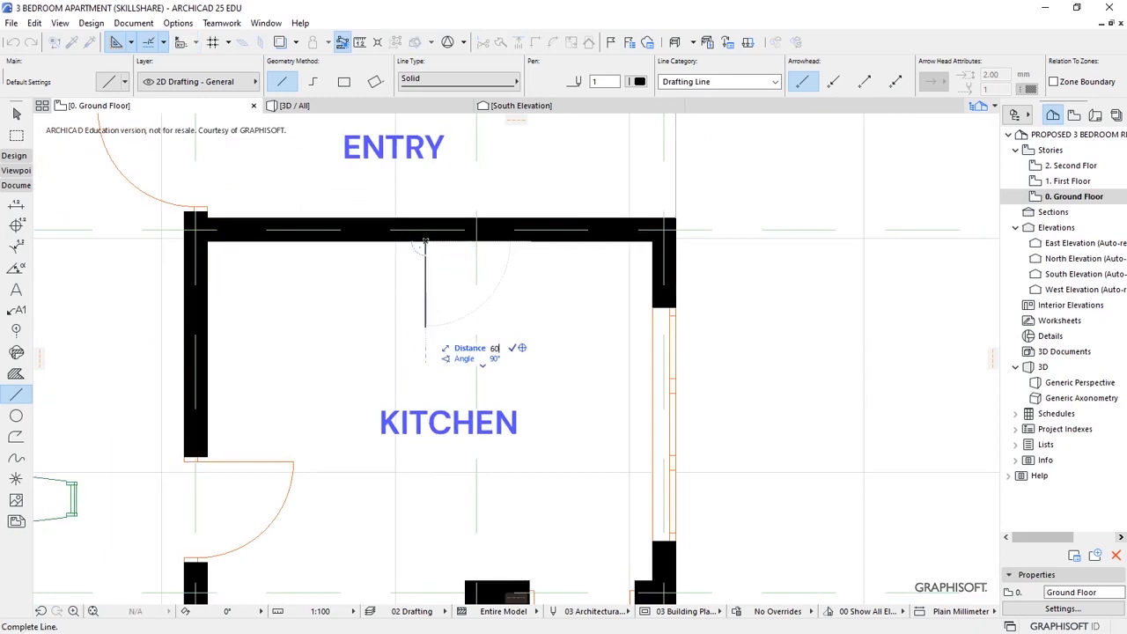
left_click(426, 309)
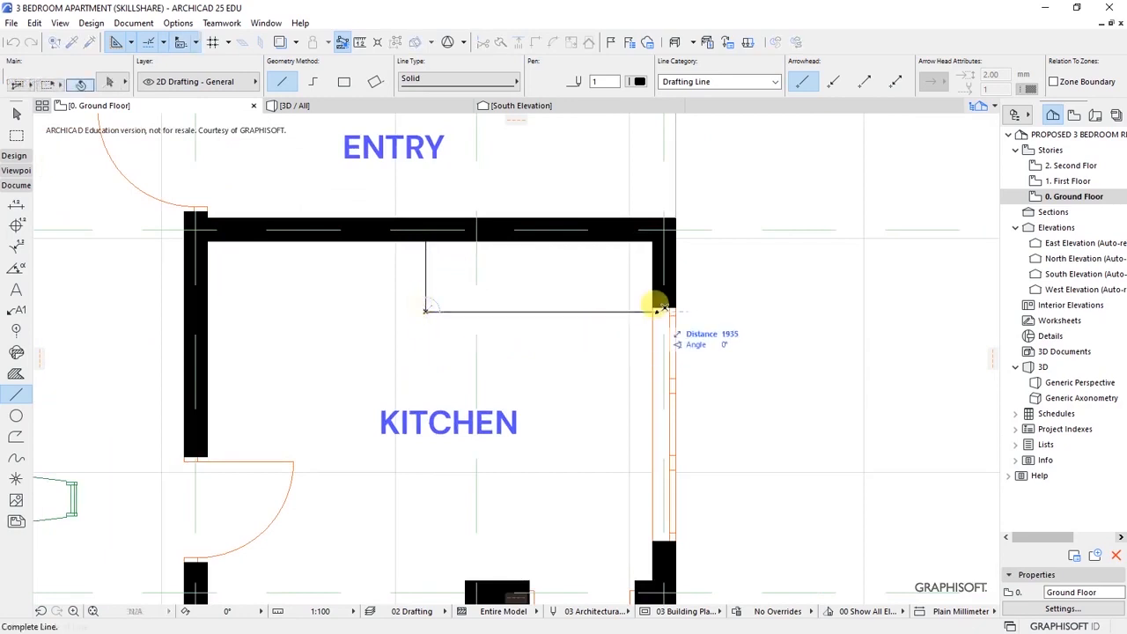
scroll(550, 293, "down", 2)
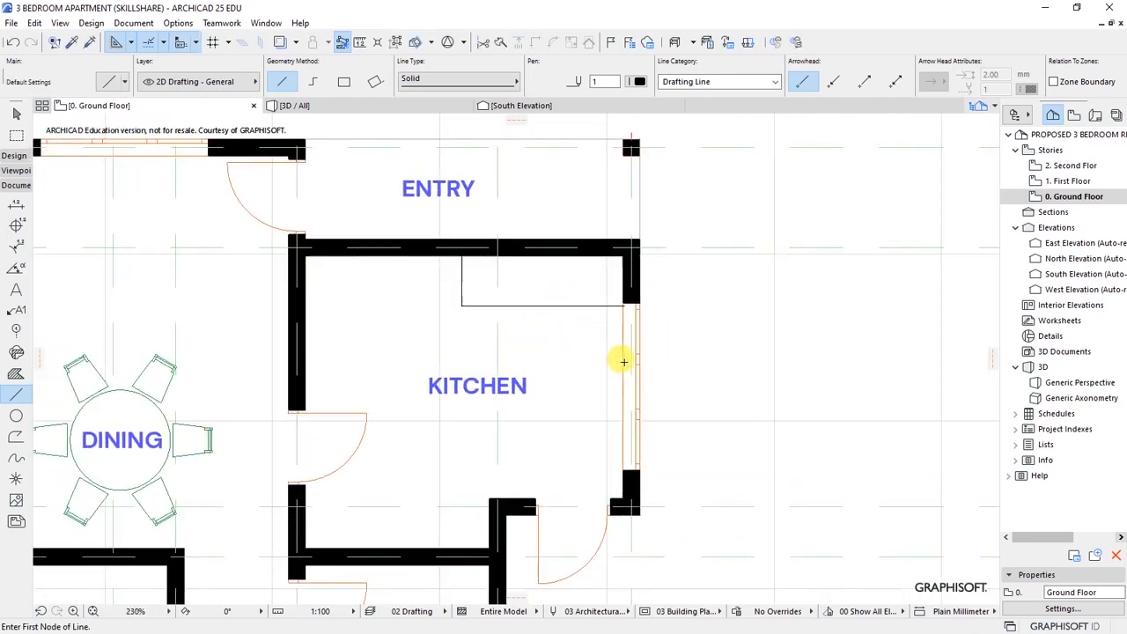
- Move the kitchen window down along the right wall
left_click(637, 308, "shift")
key("ctrl+d")
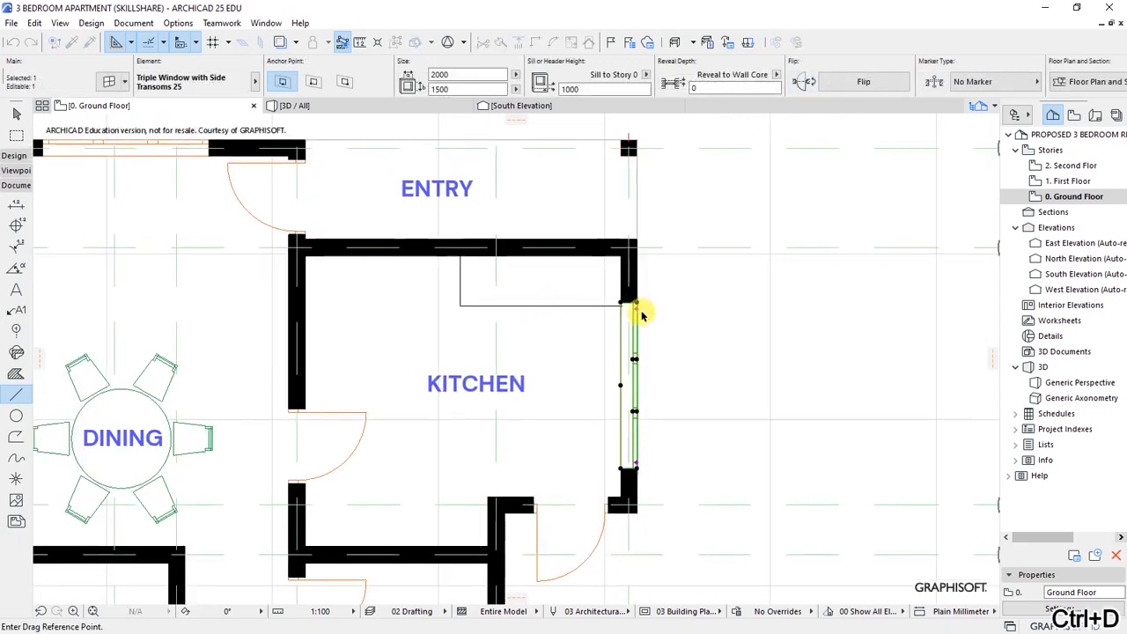
scroll(625, 295, "up", 3)
scroll(622, 288, "up", 4)
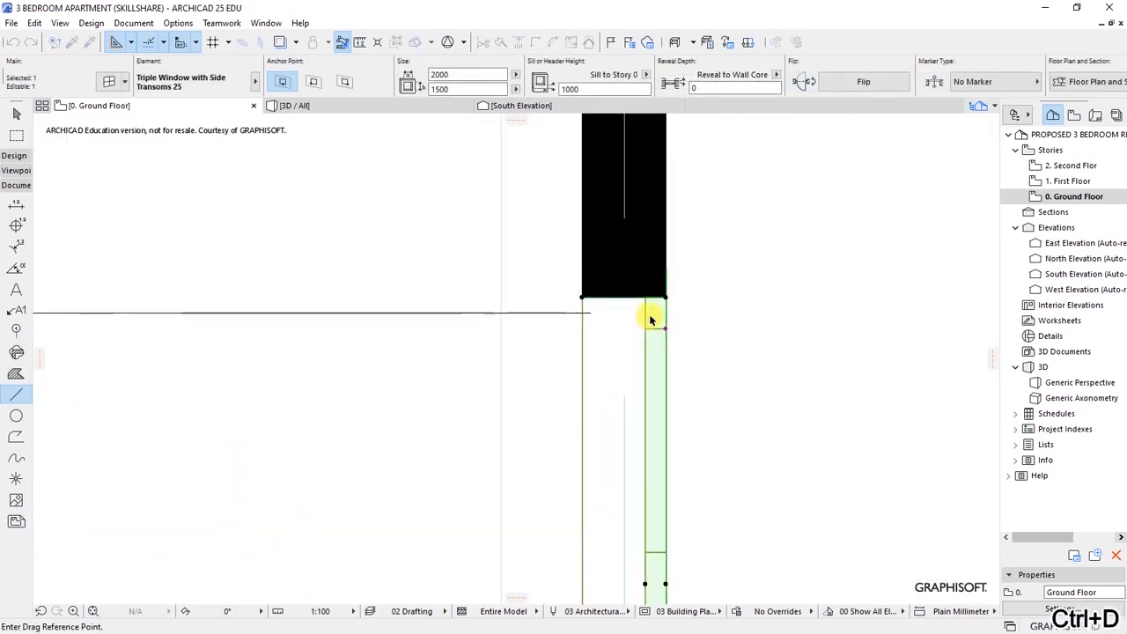
left_click(666, 299)
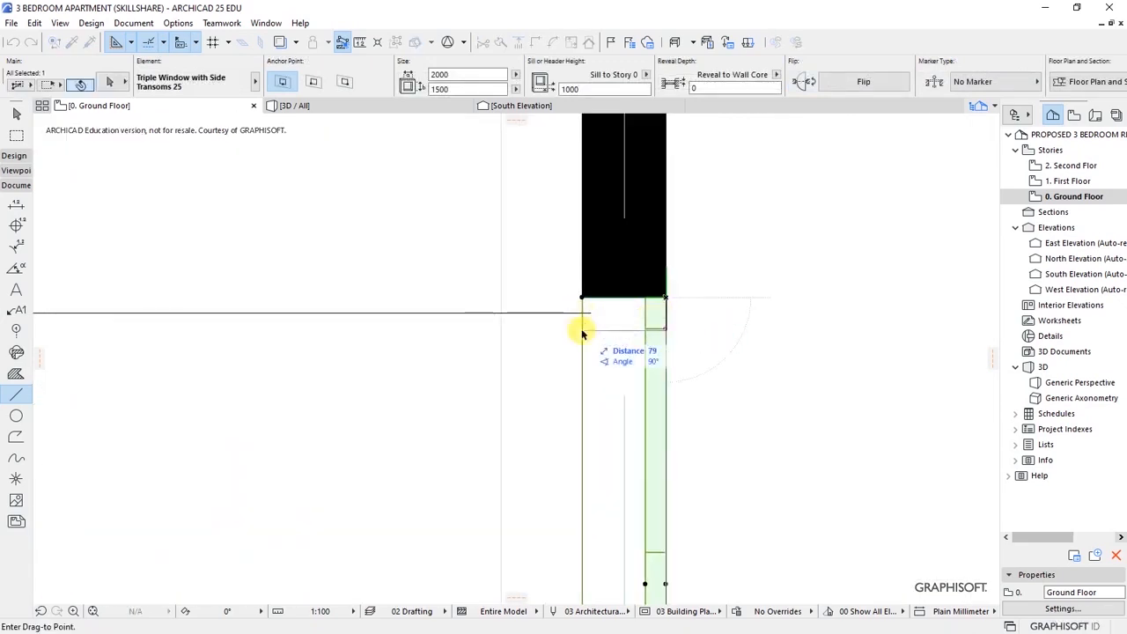
left_click(666, 342)
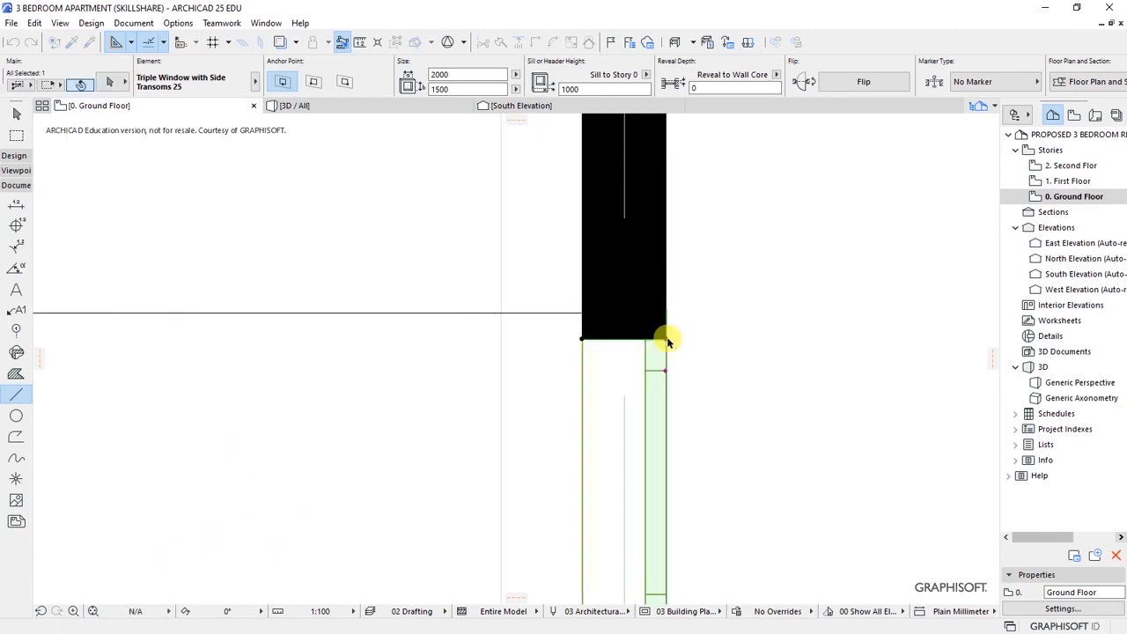
scroll(599, 307, "down", 4)
scroll(696, 396, "up", 3)
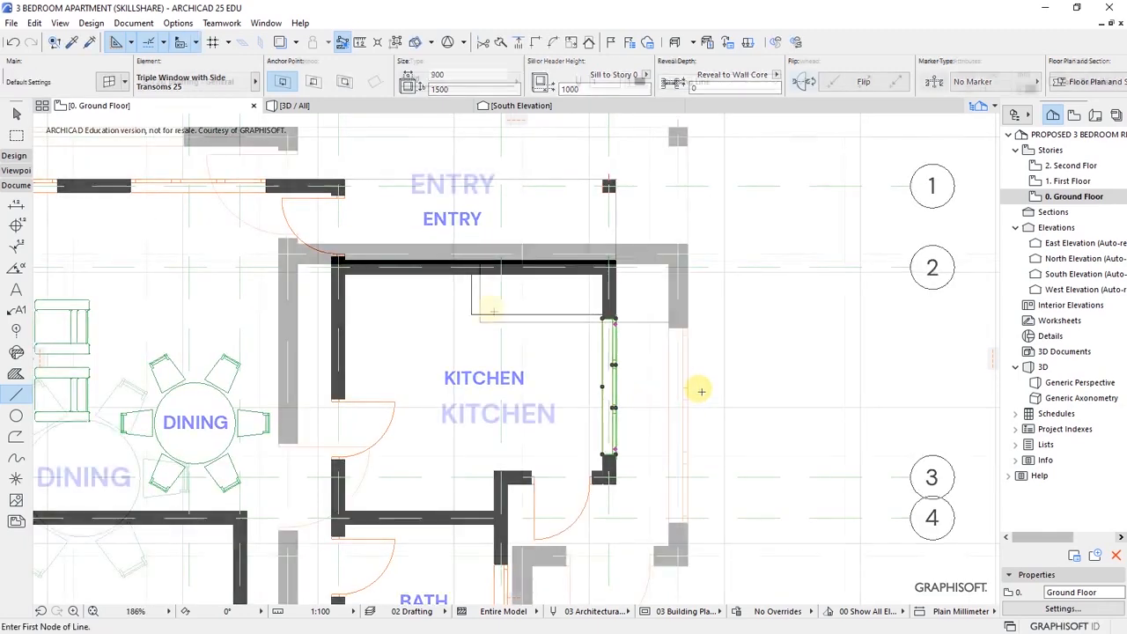
- Extend the counter line west, join it to the west wall, and delete the leftover vertical line
left_click(475, 319)
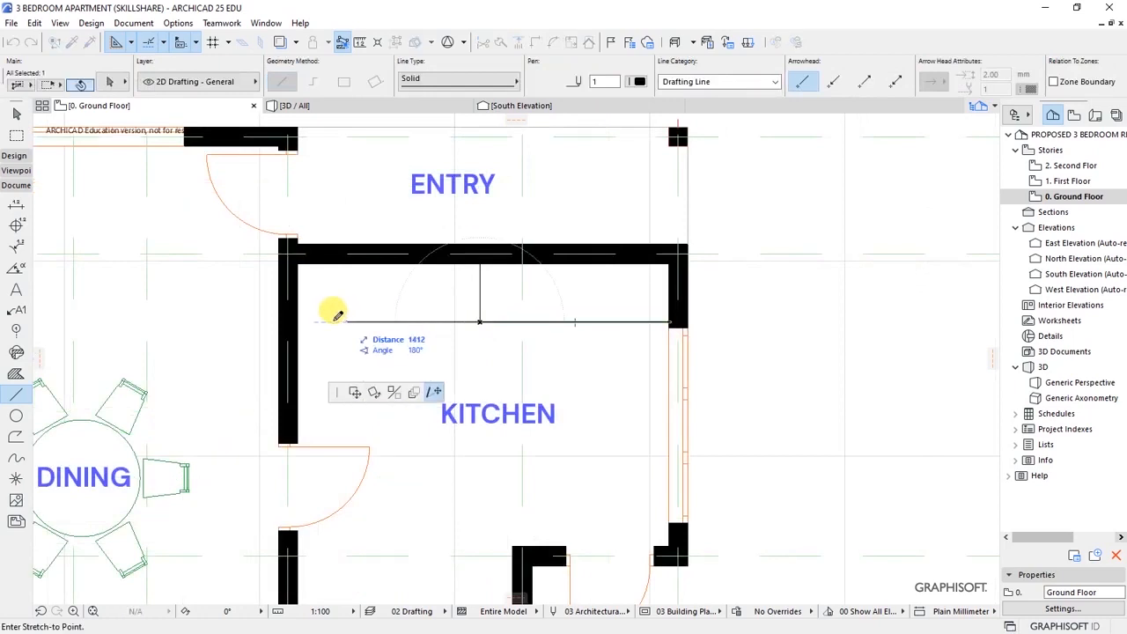
left_click(327, 321)
key("Escape")
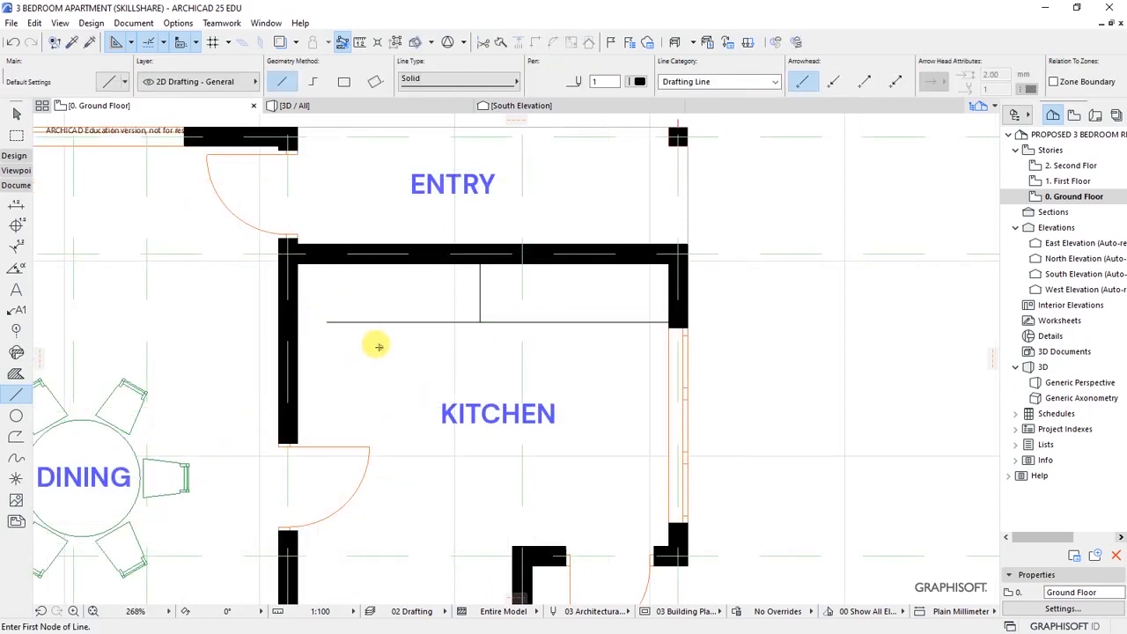
left_click(295, 426)
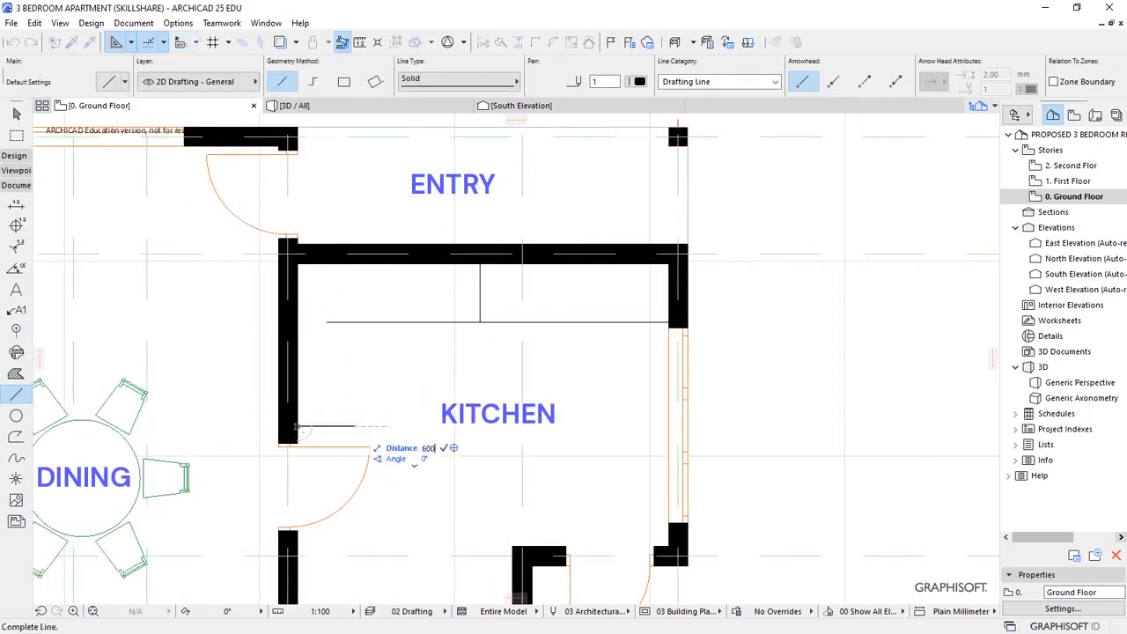
left_click(356, 426)
left_click(357, 322)
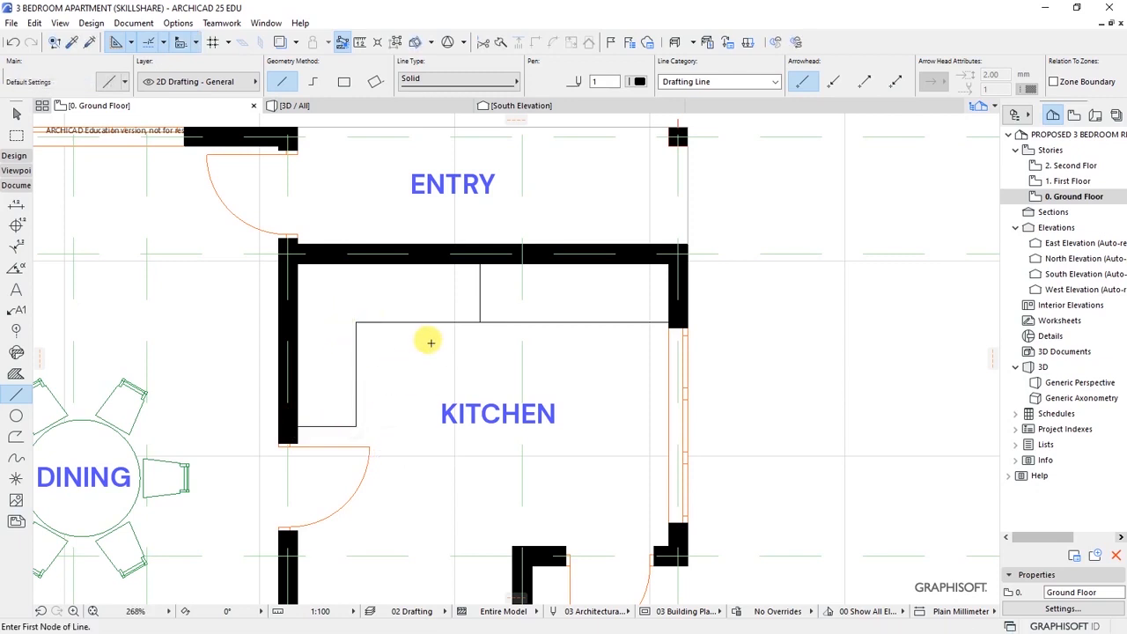
left_click(479, 301, "shift")
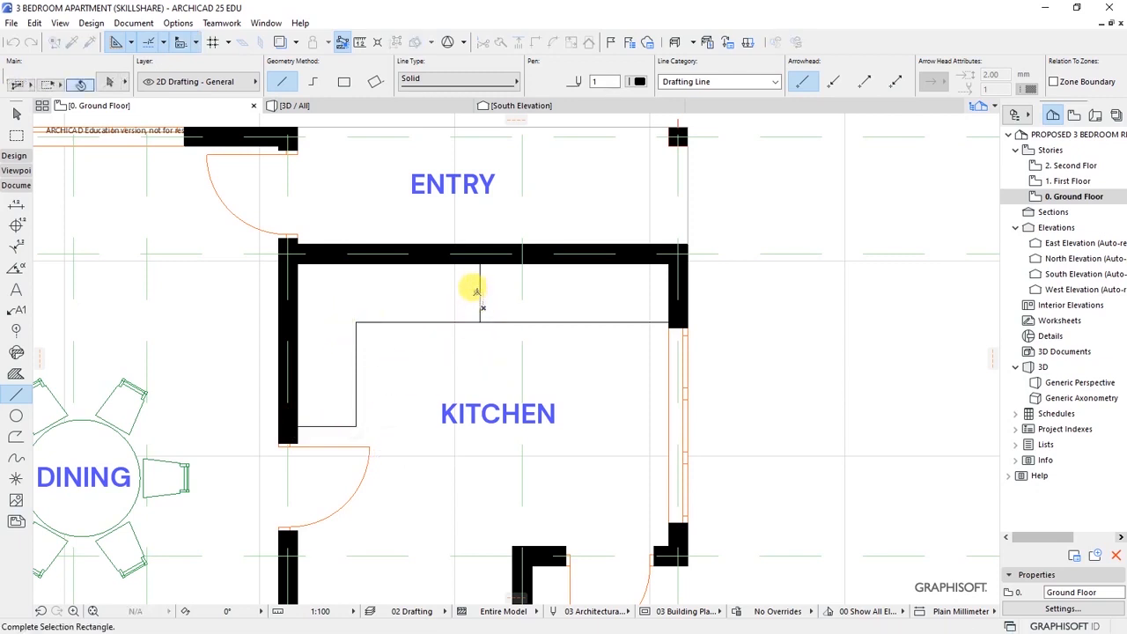
key("Delete")
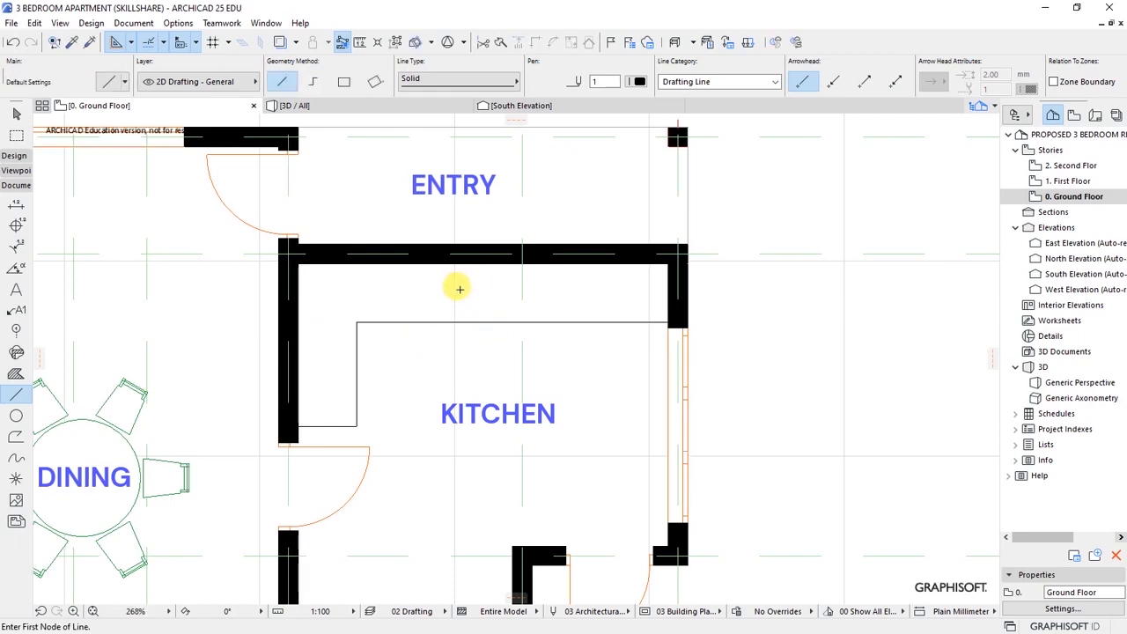
- Copy the short counter line to the right wall and add a vertical counter edge line
scroll(460, 288, "down", 3)
left_click(370, 373, "shift")
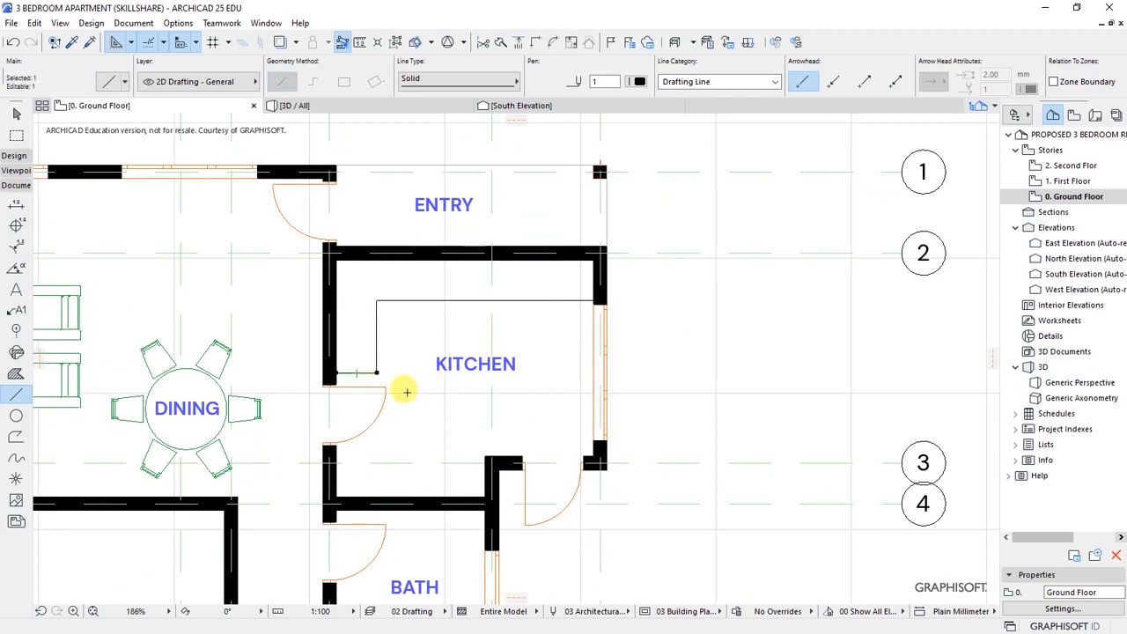
right_click(395, 367)
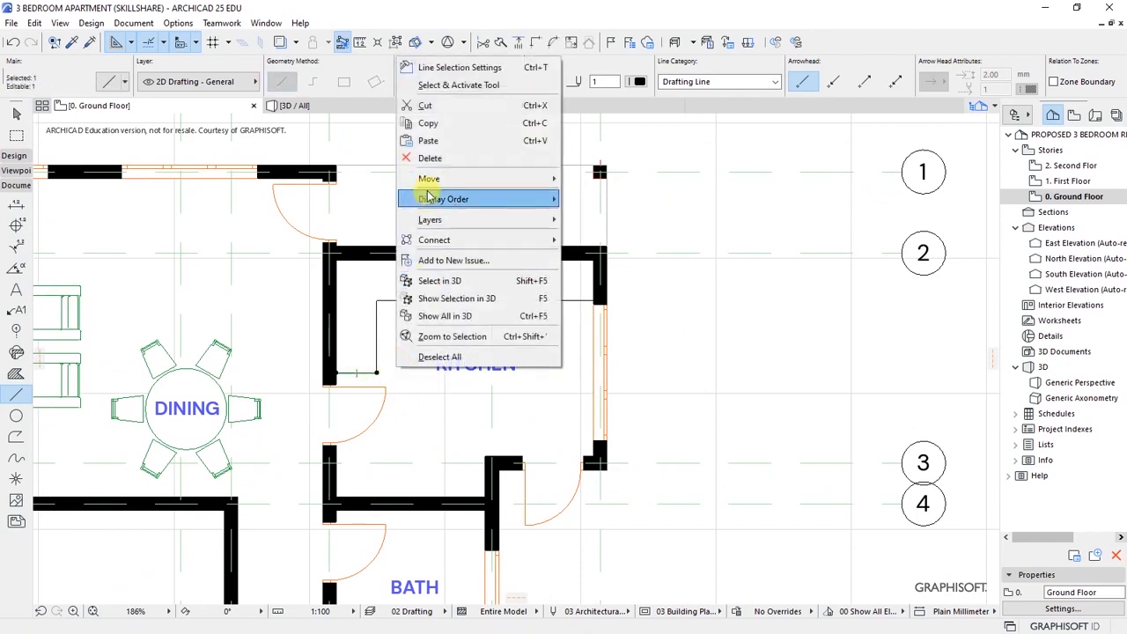
mouse_move(429, 178)
left_click(607, 253)
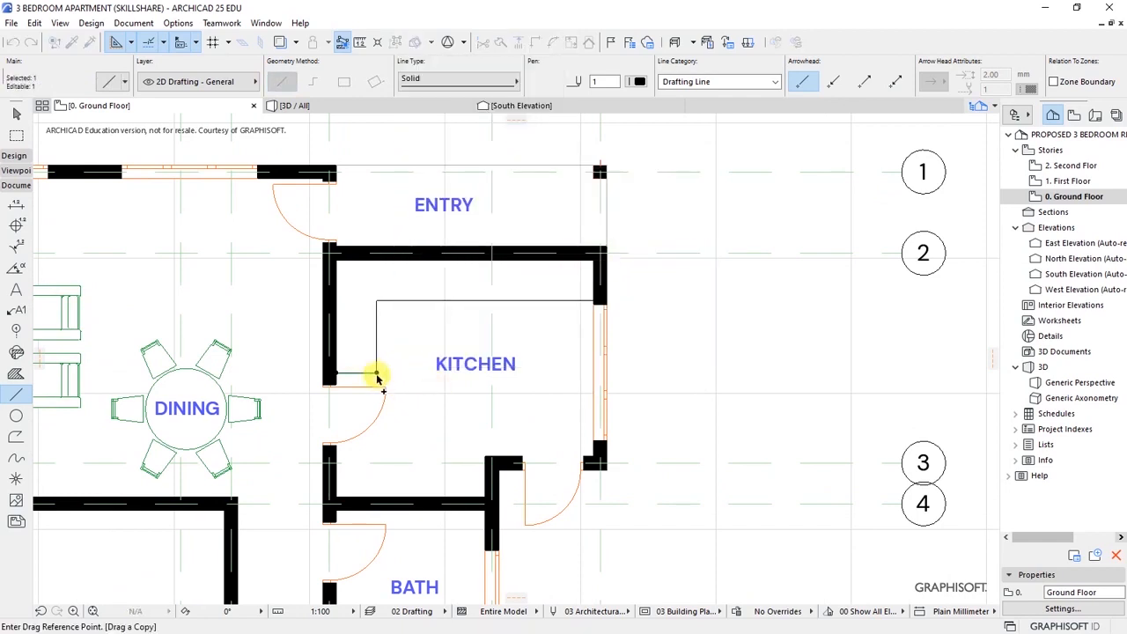
left_click(377, 373)
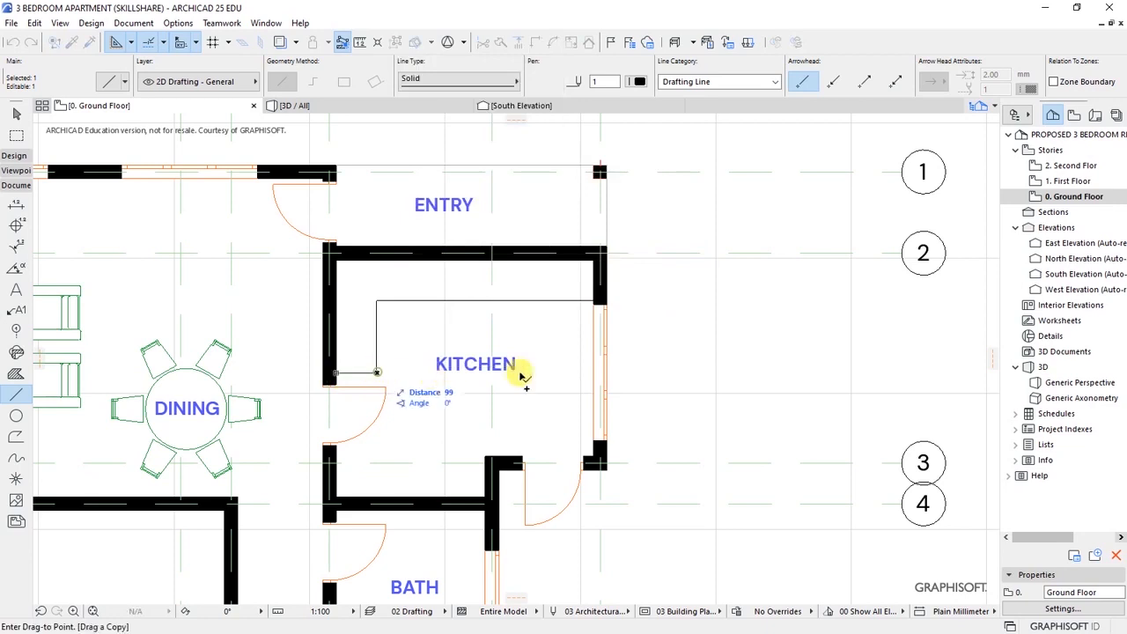
left_click(595, 374)
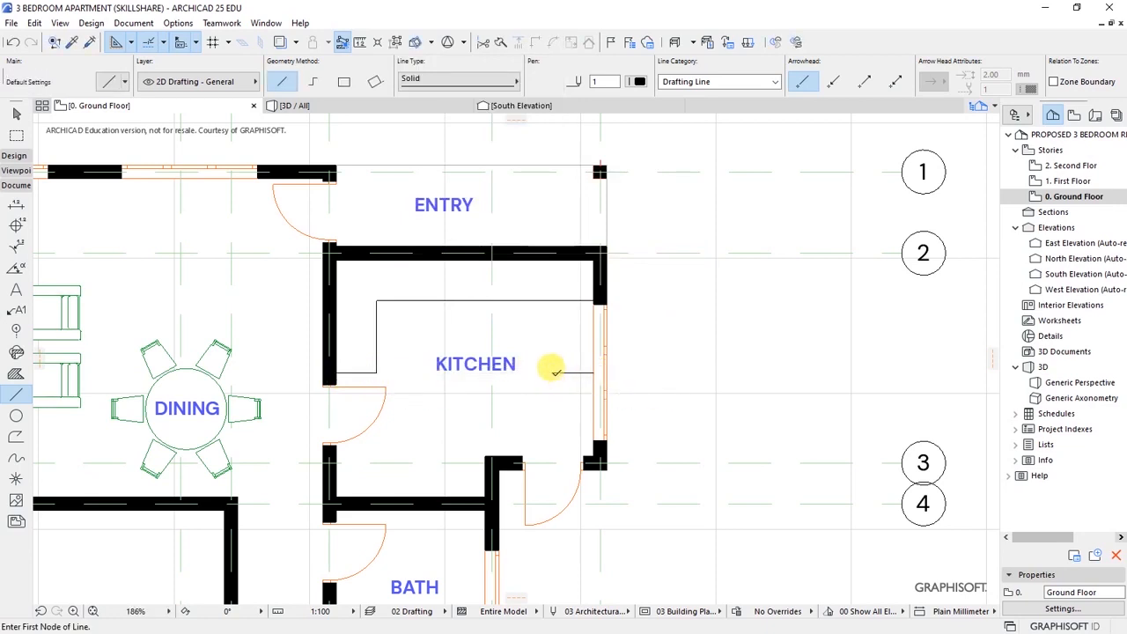
left_click(553, 373)
left_click(553, 301)
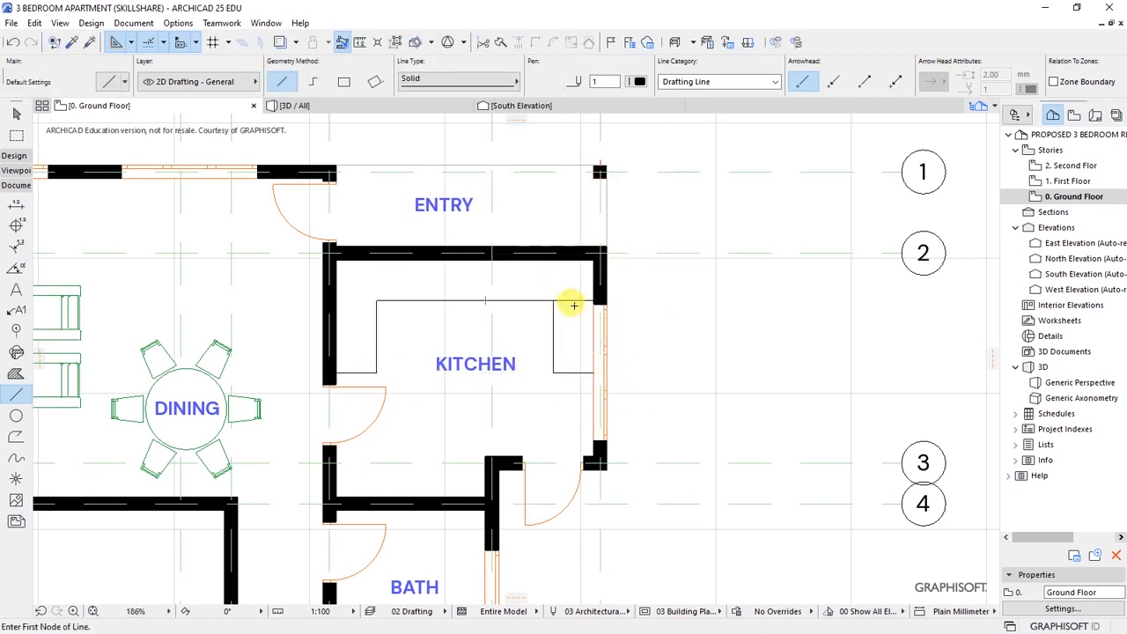
- Draw a counter line along the lower wall from the kitchen/bath corner, stretched to the wall face
scroll(577, 305, "down", 5)
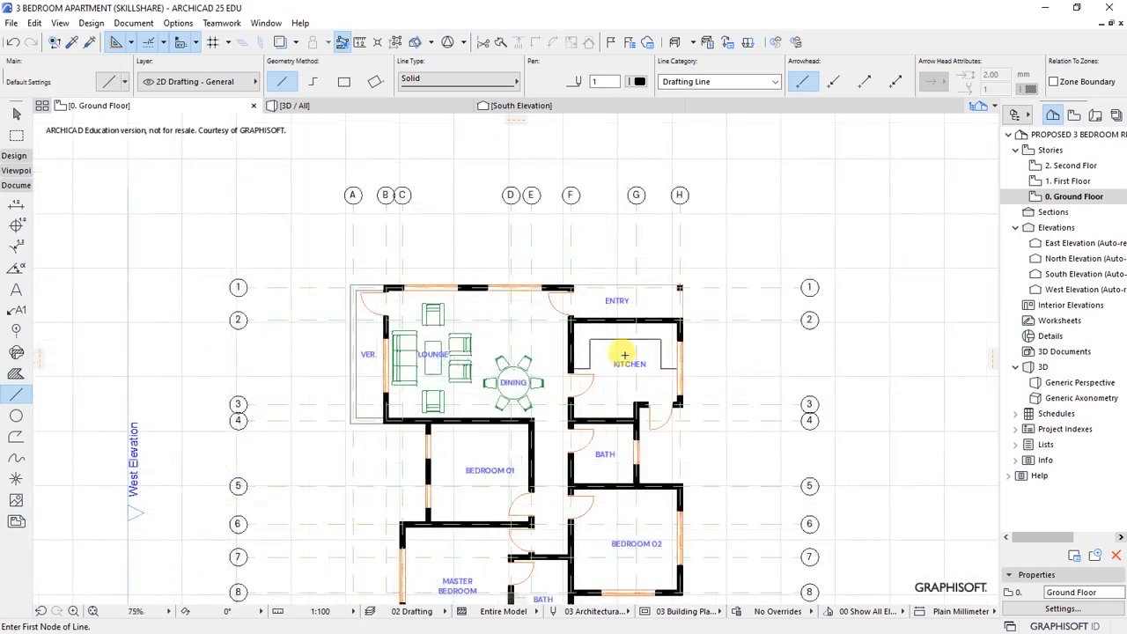
scroll(624, 358, "up", 4)
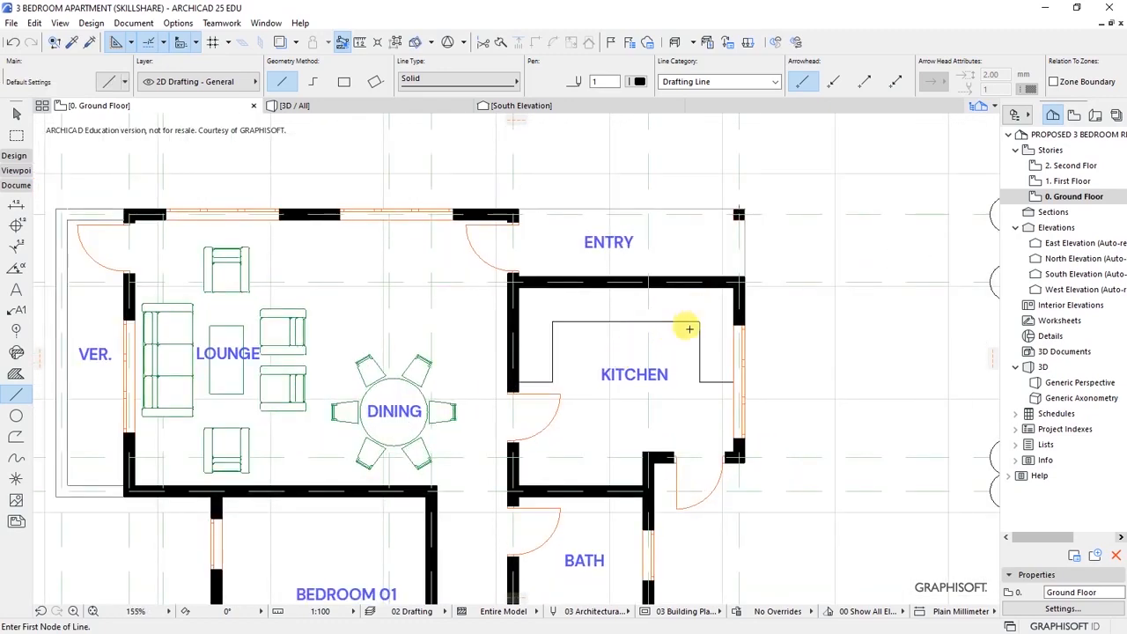
scroll(624, 494, "up", 2)
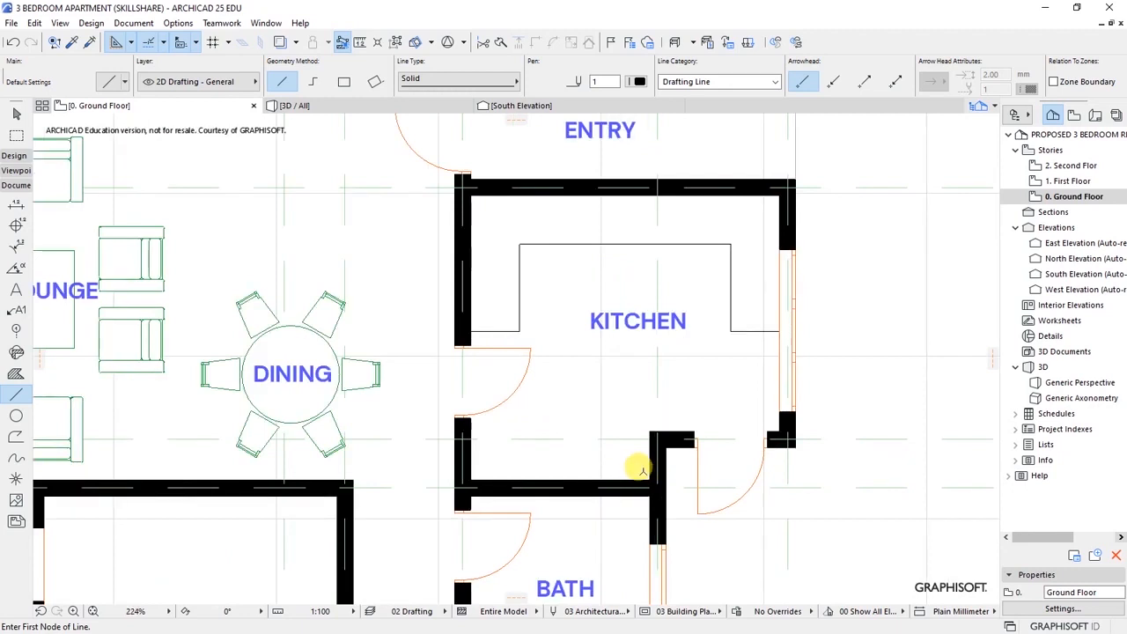
left_click(643, 453)
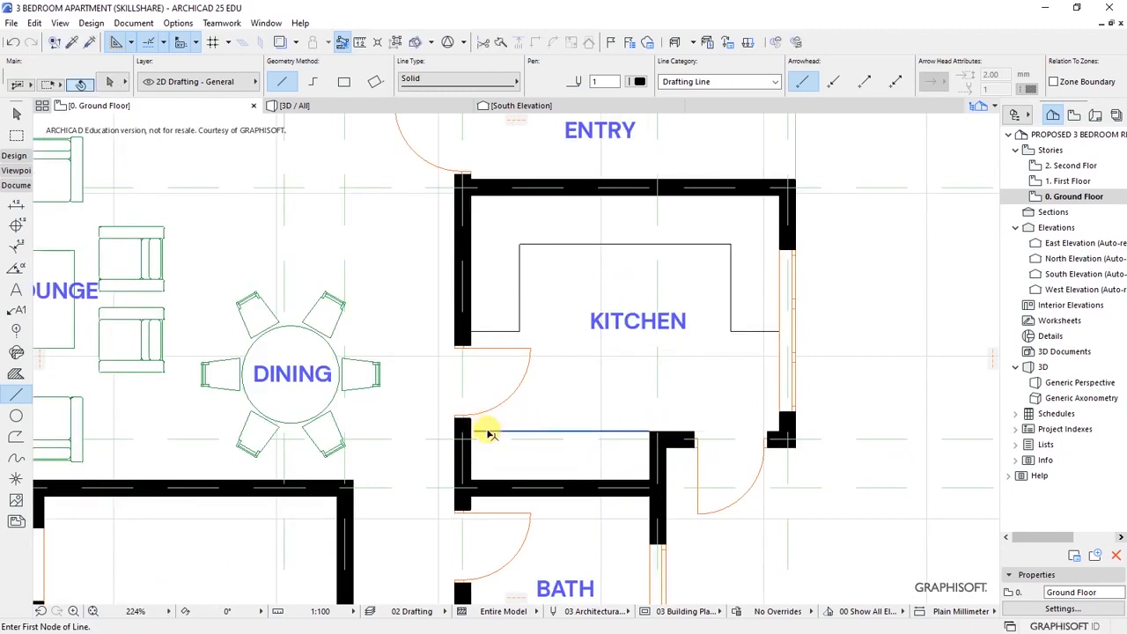
scroll(471, 427, "up", 4)
left_click(450, 422)
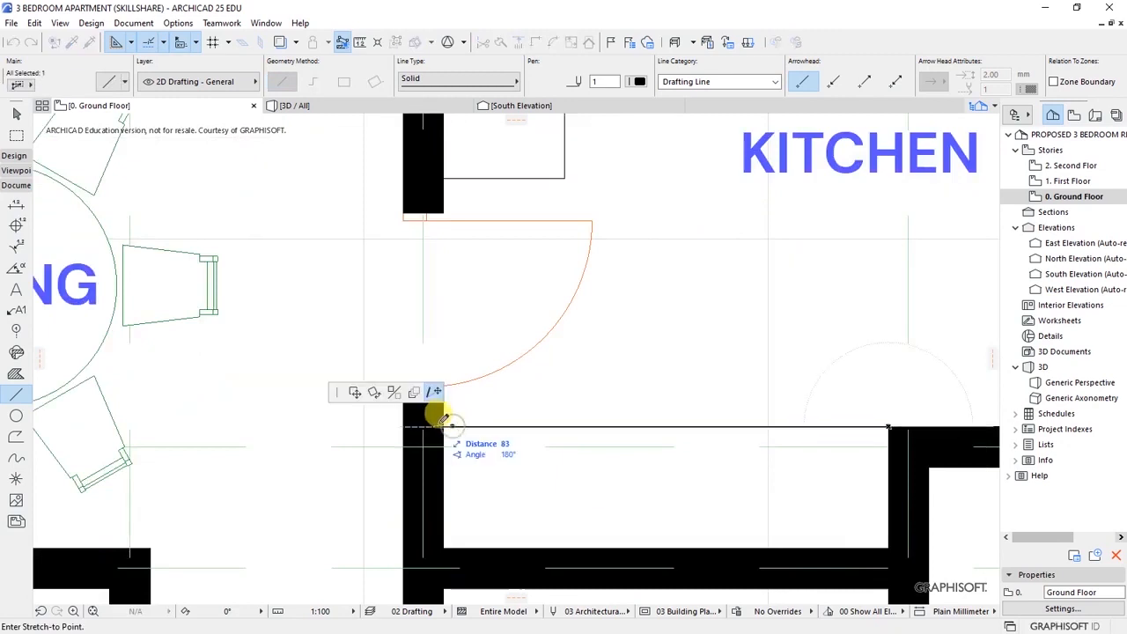
left_click(444, 427)
key("Escape")
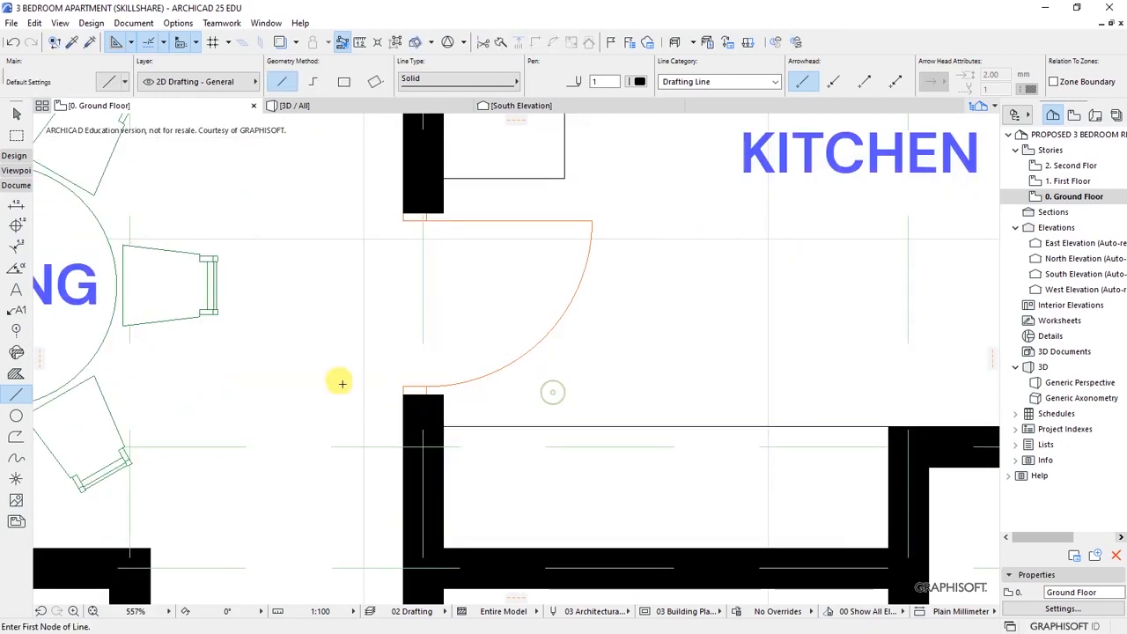
scroll(352, 431, "down", 4)
scroll(414, 423, "up", 1)
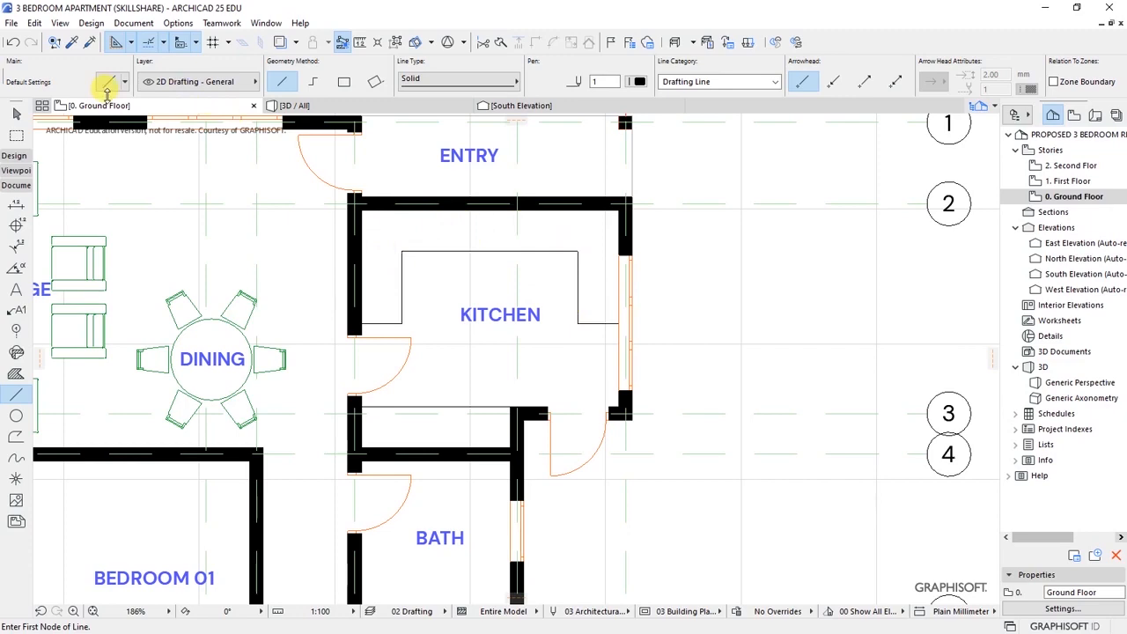
- Search 'SINK' and place a Double Kitchen Sink 25 against the kitchen's right wall
left_click(91, 23)
mouse_move(132, 42)
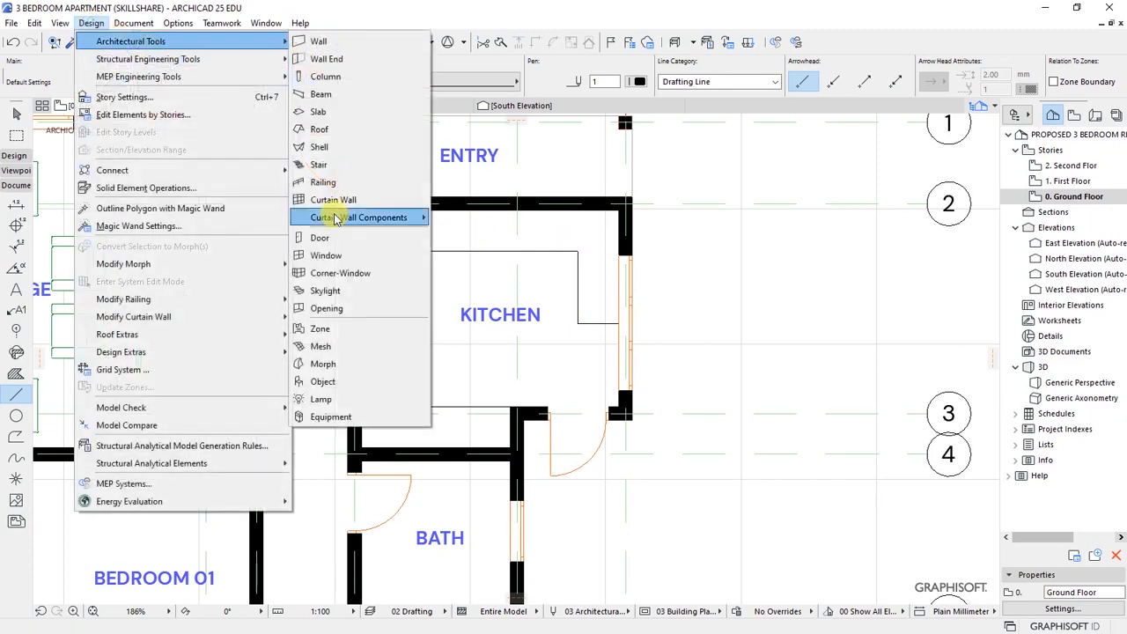
left_click(322, 381)
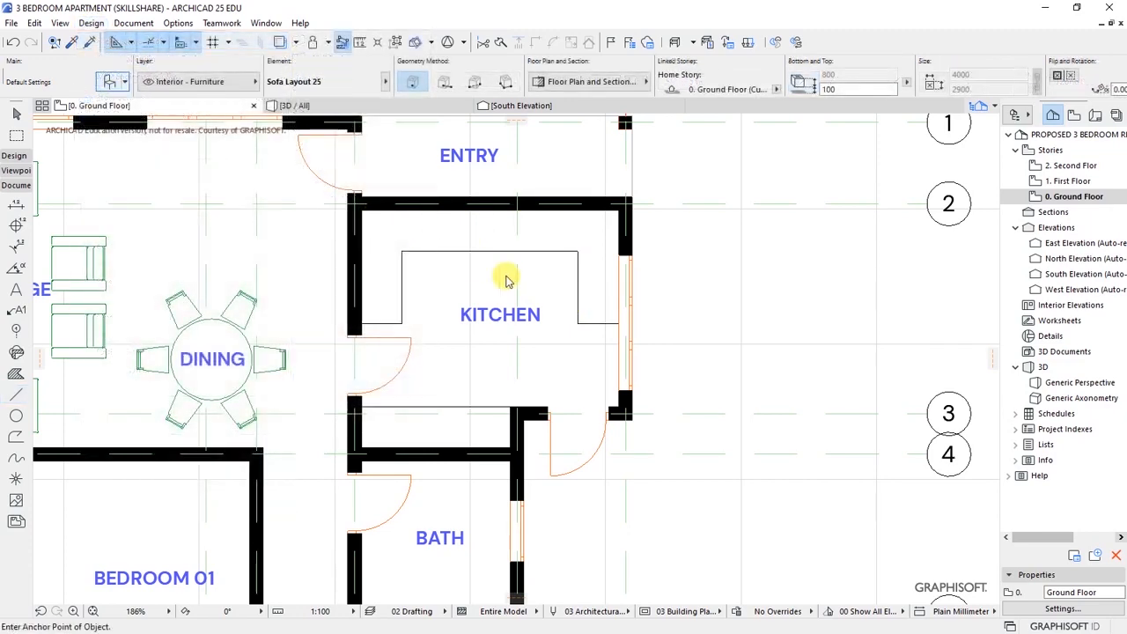
key("ctrl+t")
double_click(402, 36)
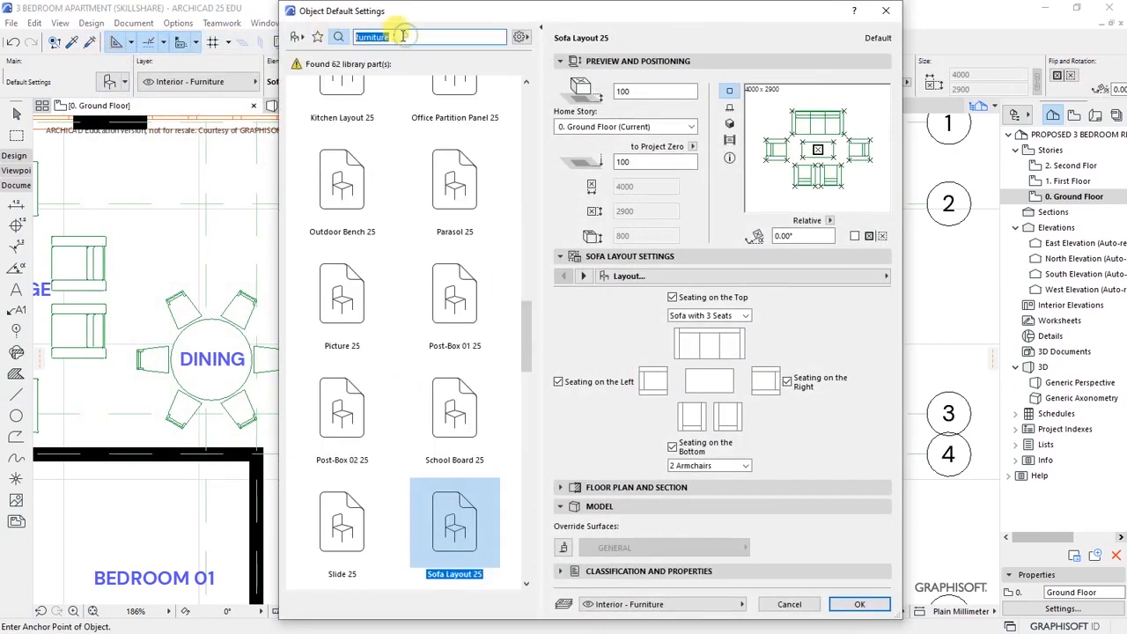
type("SINK")
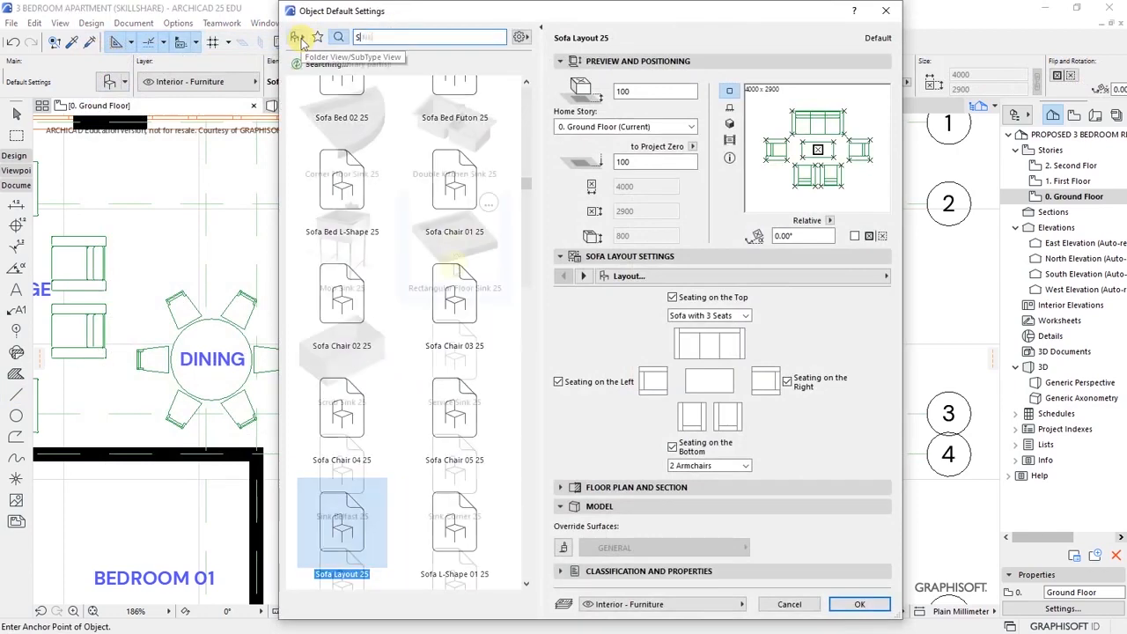
left_click(431, 134)
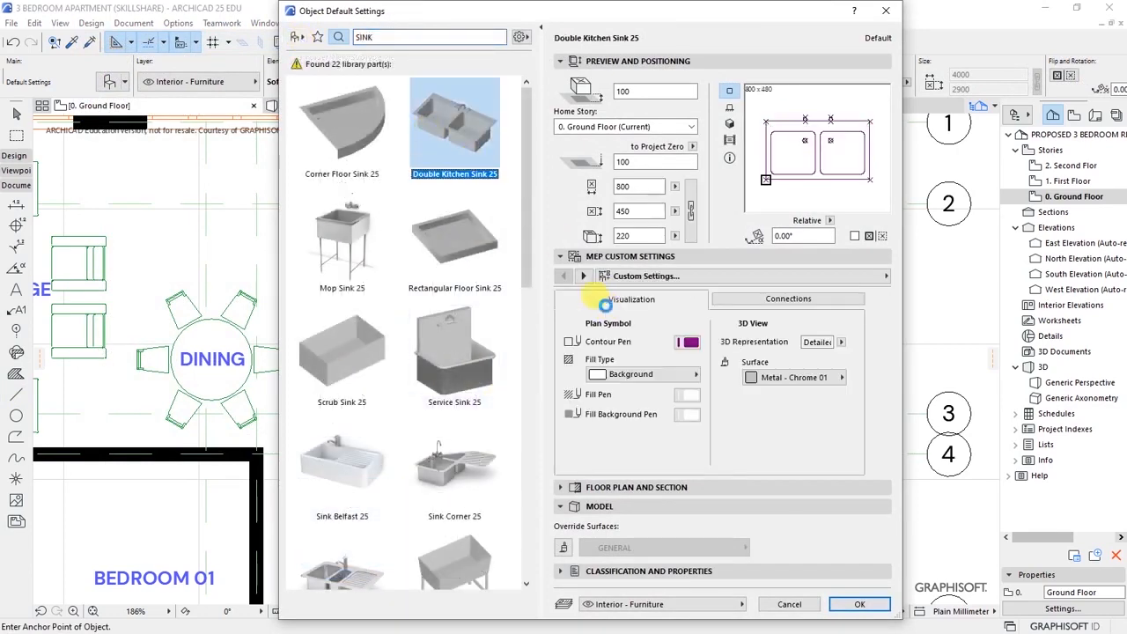
left_click(343, 570)
left_click(471, 124)
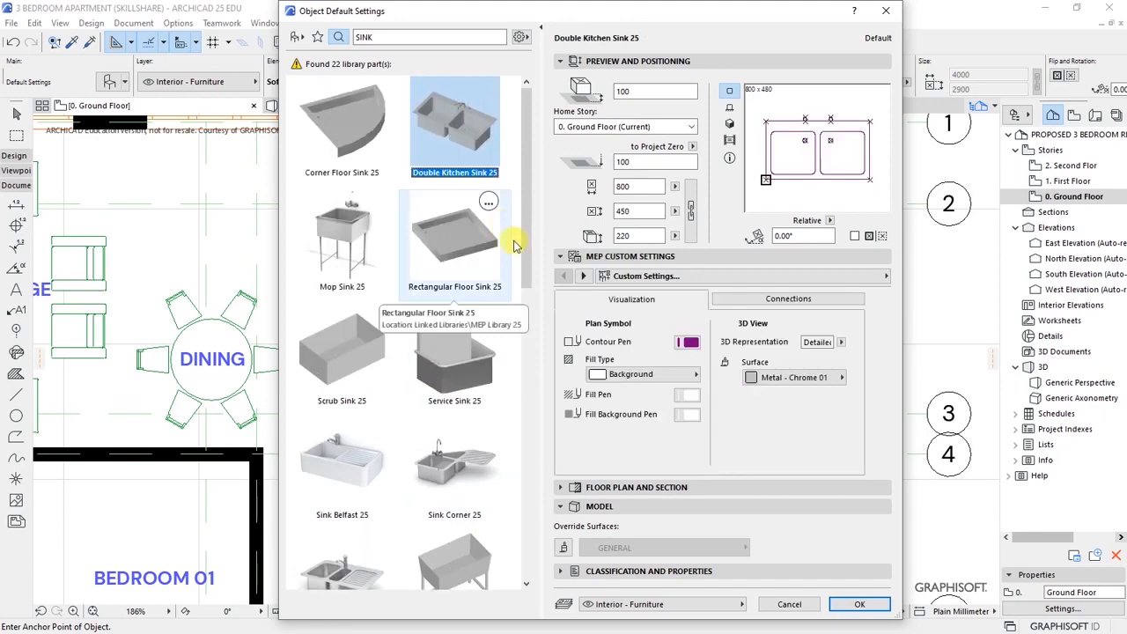
left_click(859, 603)
scroll(578, 360, "up", 4)
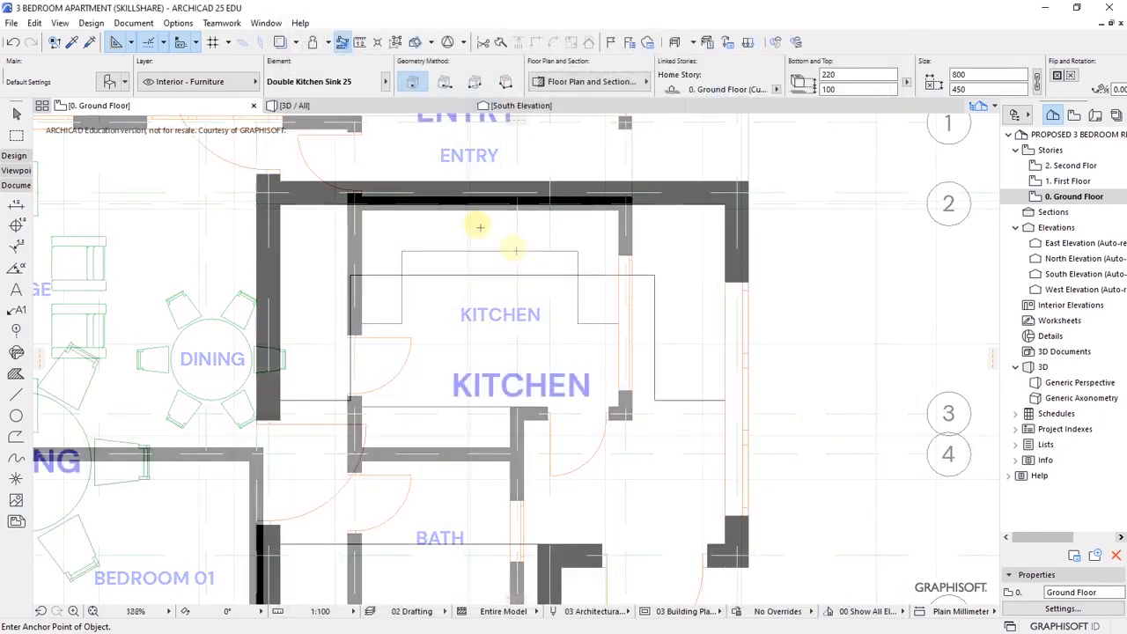
left_click(662, 323)
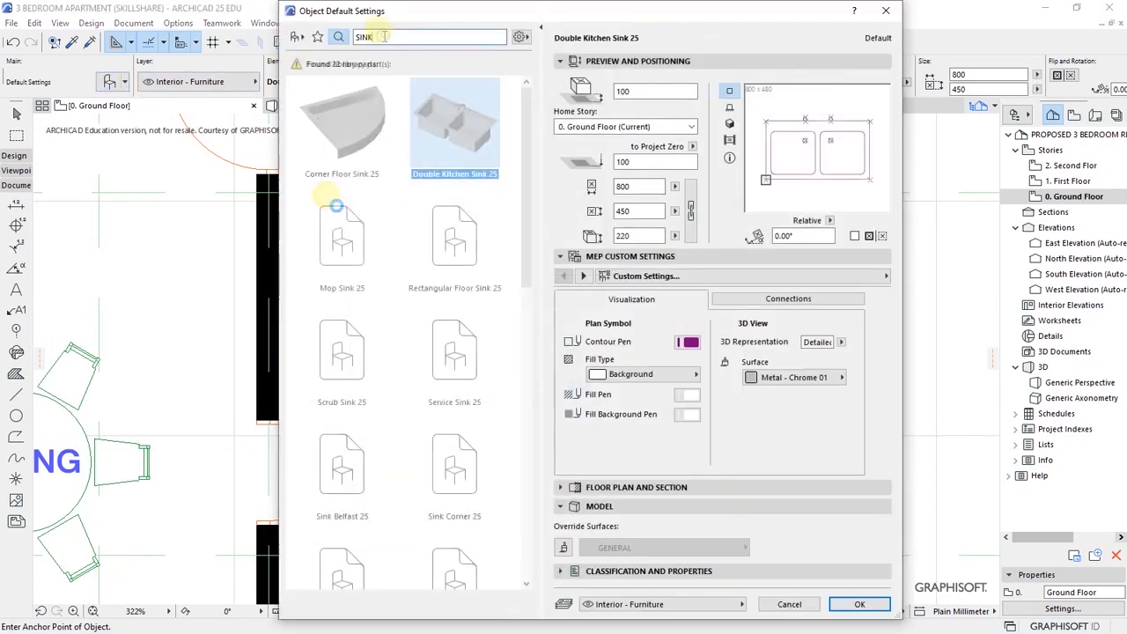
- Search 'COOK' and choose Cooktop Built-in 25 as the next object
left_click(385, 37)
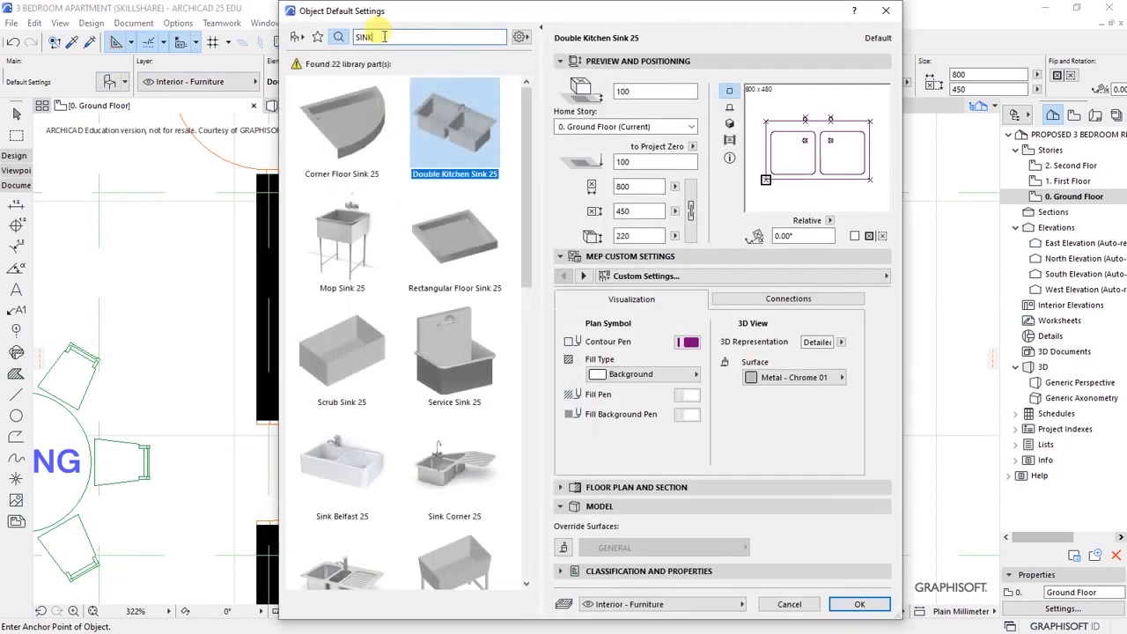
type("COOK")
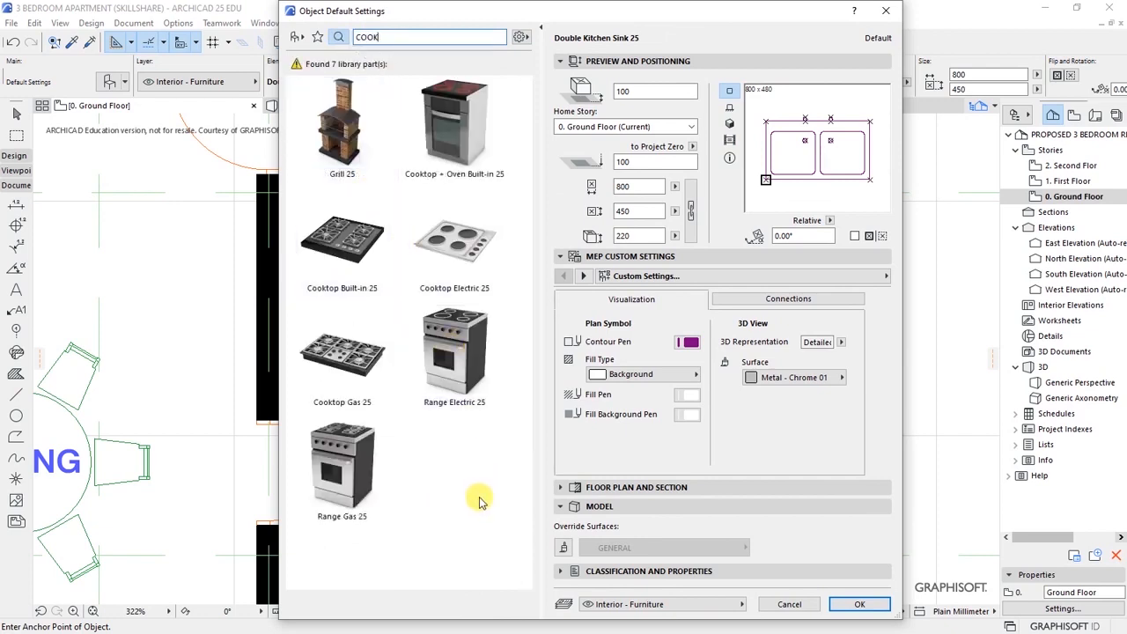
left_click(341, 239)
left_click(859, 604)
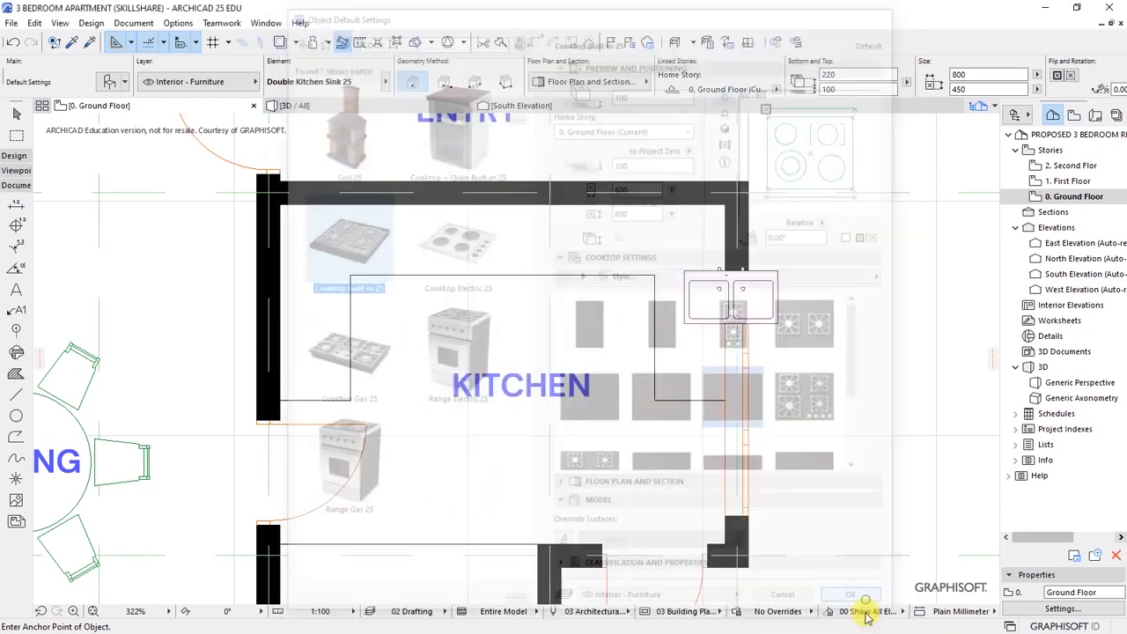
- Place the cooktop on the back counter and snap it flush to the top wall
left_click(495, 254)
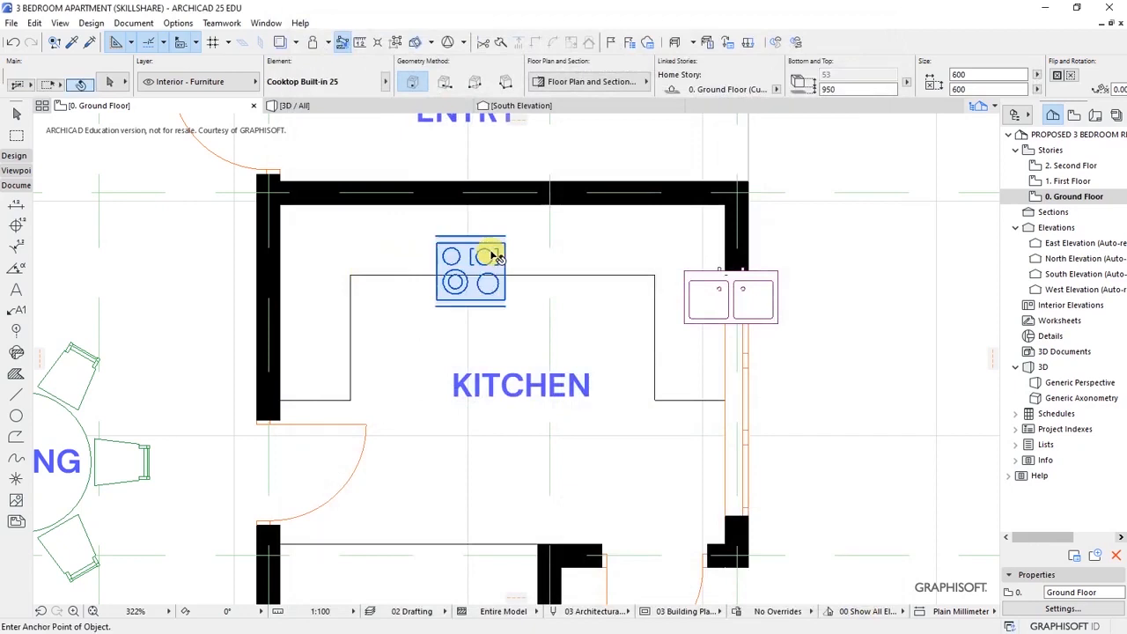
key("ctrl+d")
left_click(505, 242)
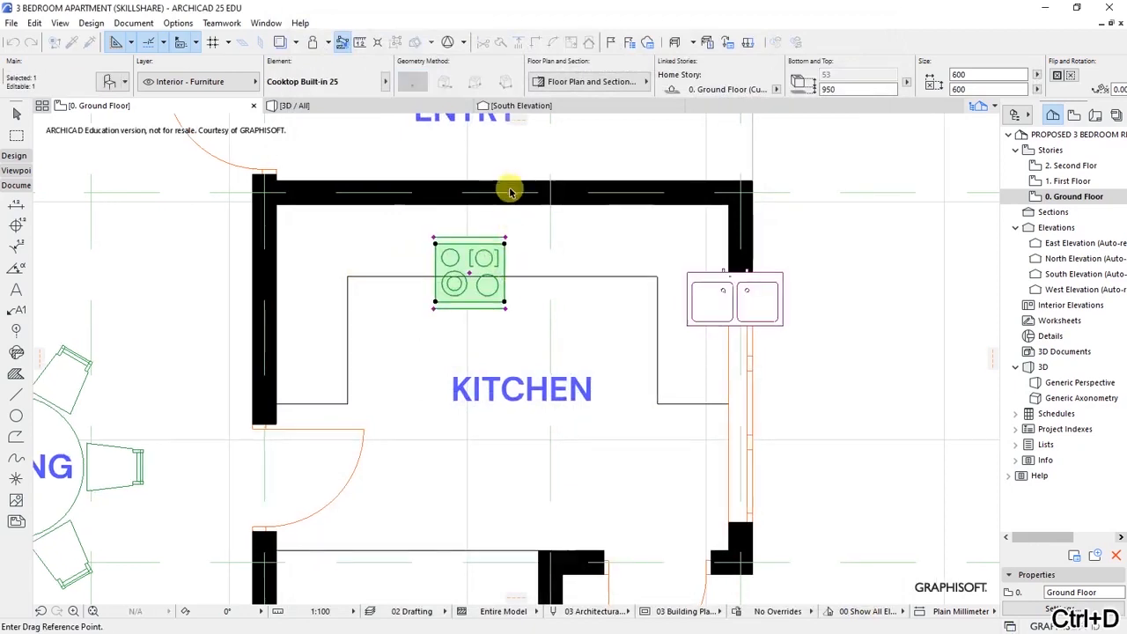
scroll(511, 189, "up", 2)
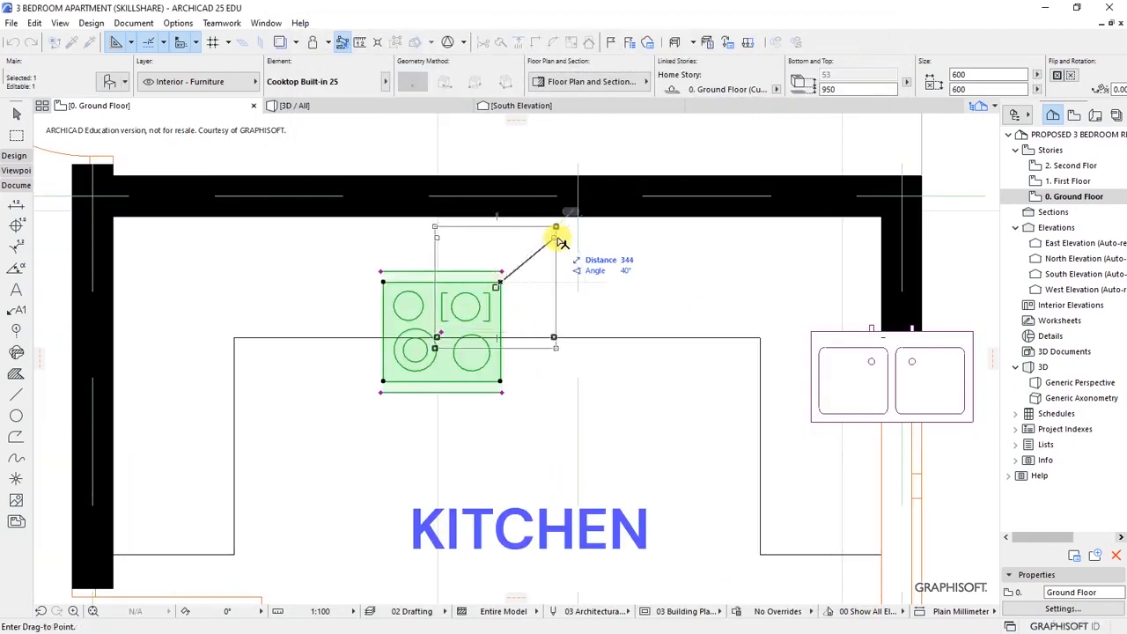
left_click(562, 228)
scroll(559, 227, "up", 2)
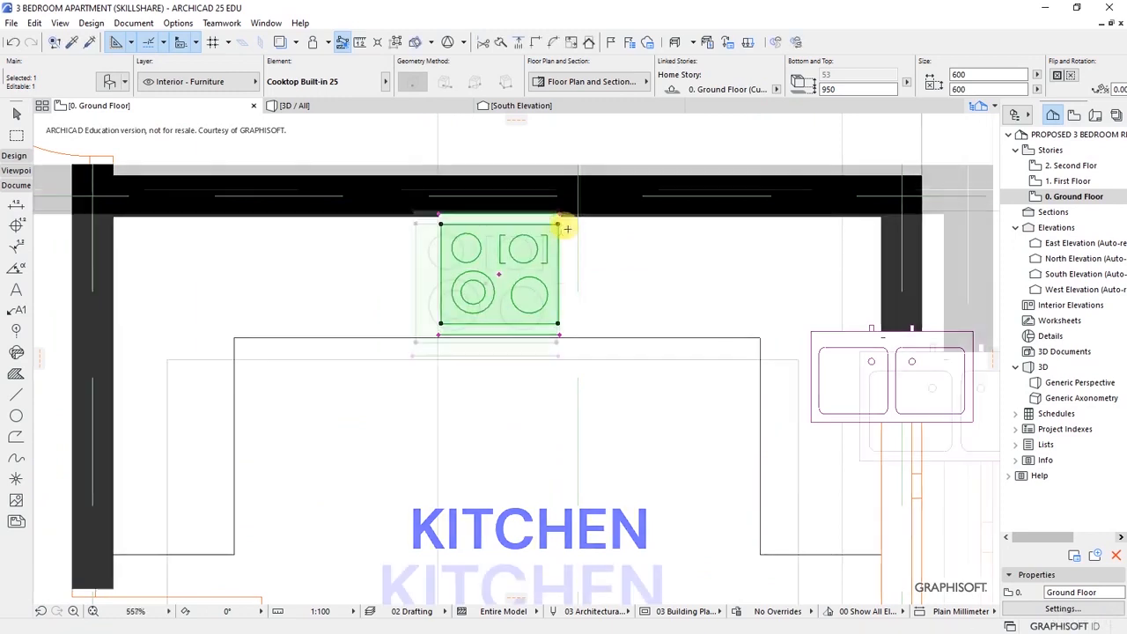
key("ctrl+d")
scroll(564, 202, "up", 4)
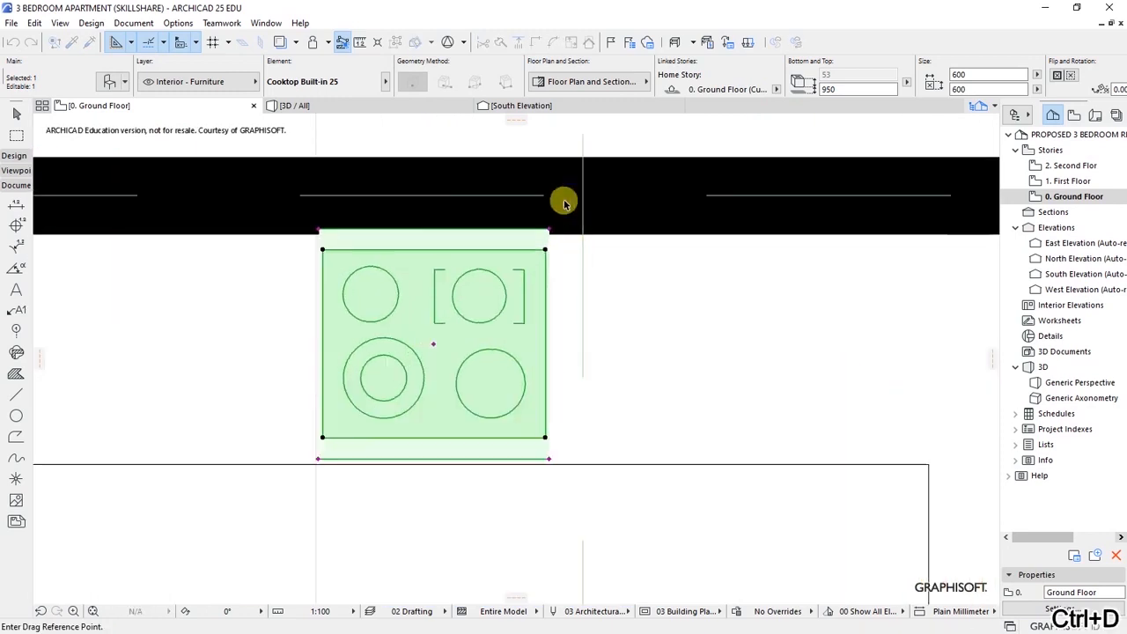
left_click(517, 292)
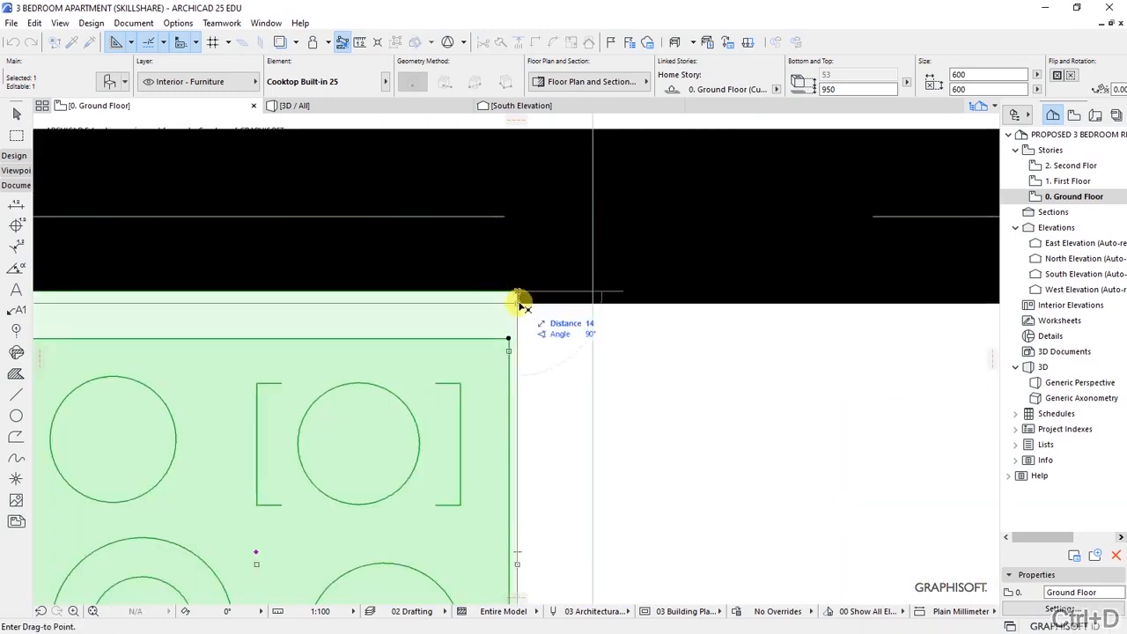
left_click(520, 304)
scroll(578, 311, "down", 8)
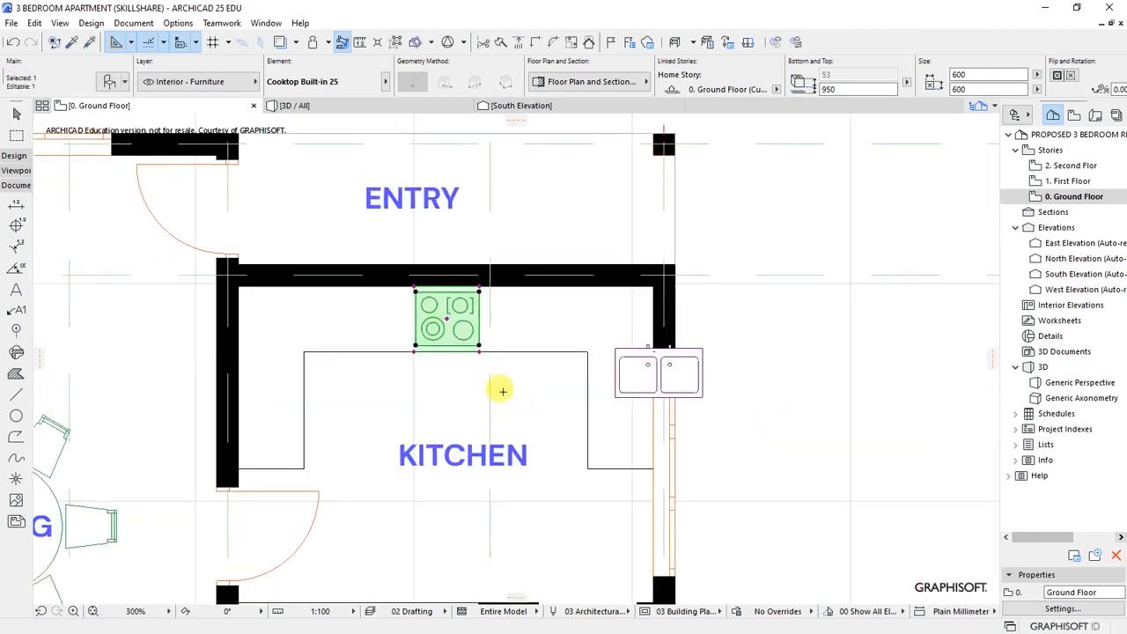
key("Escape")
- Slide the cooktop further left along the kitchen's back wall
scroll(627, 384, "up", 2)
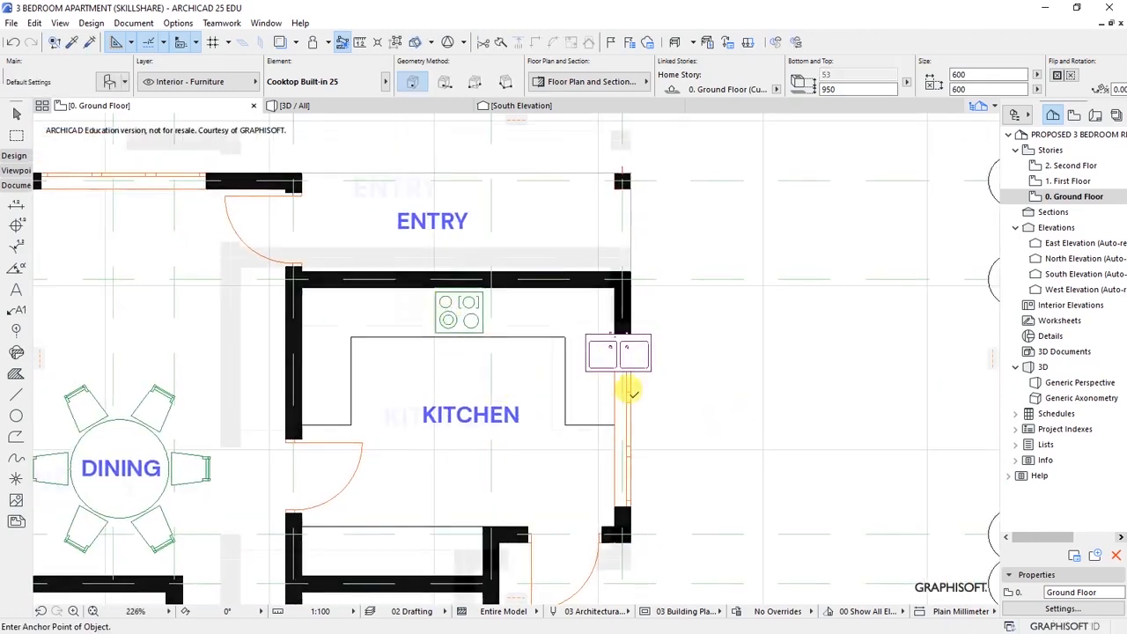
left_click(422, 279)
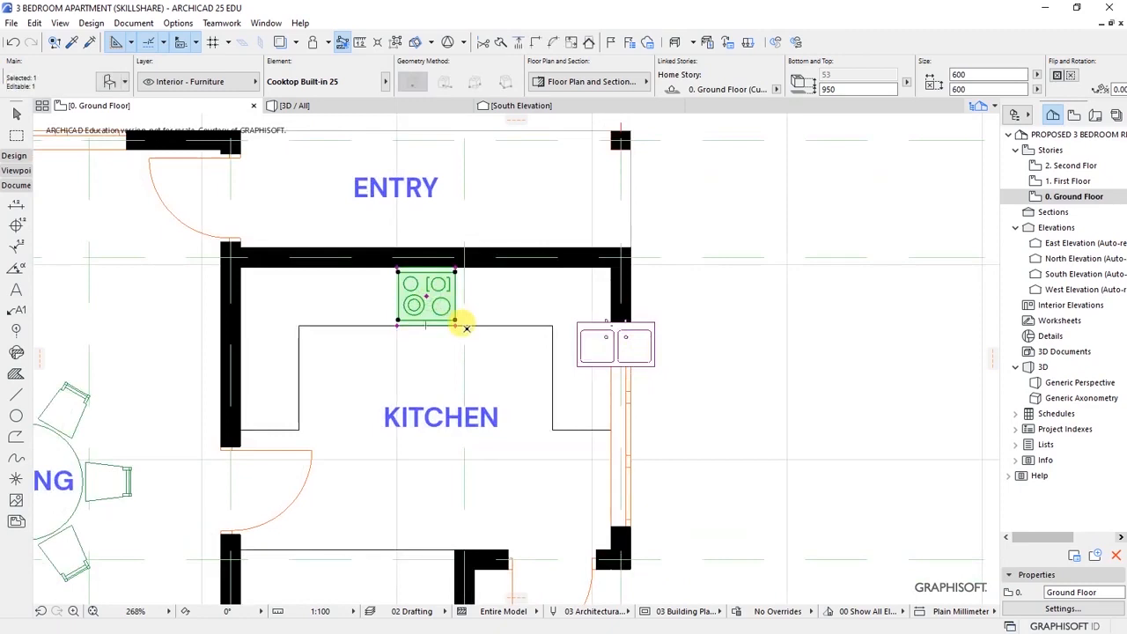
key("ctrl+d")
left_click(459, 324)
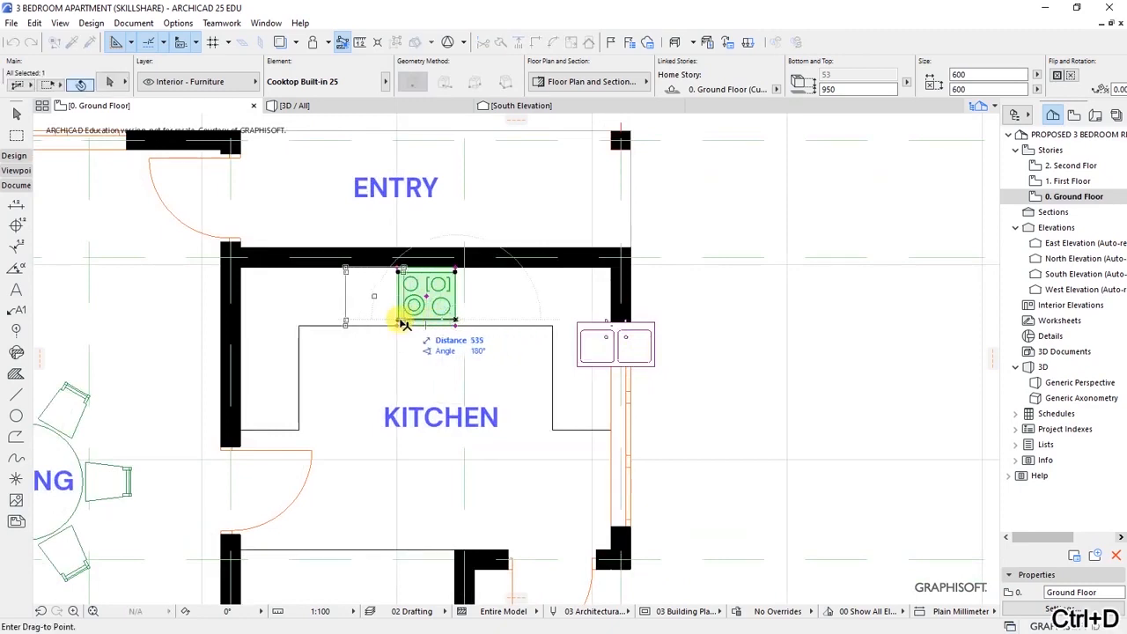
left_click(397, 318)
key("Escape")
- Rotate the double sink 90° and push it against the kitchen's right wall
left_click(588, 357)
key("ctrl+e")
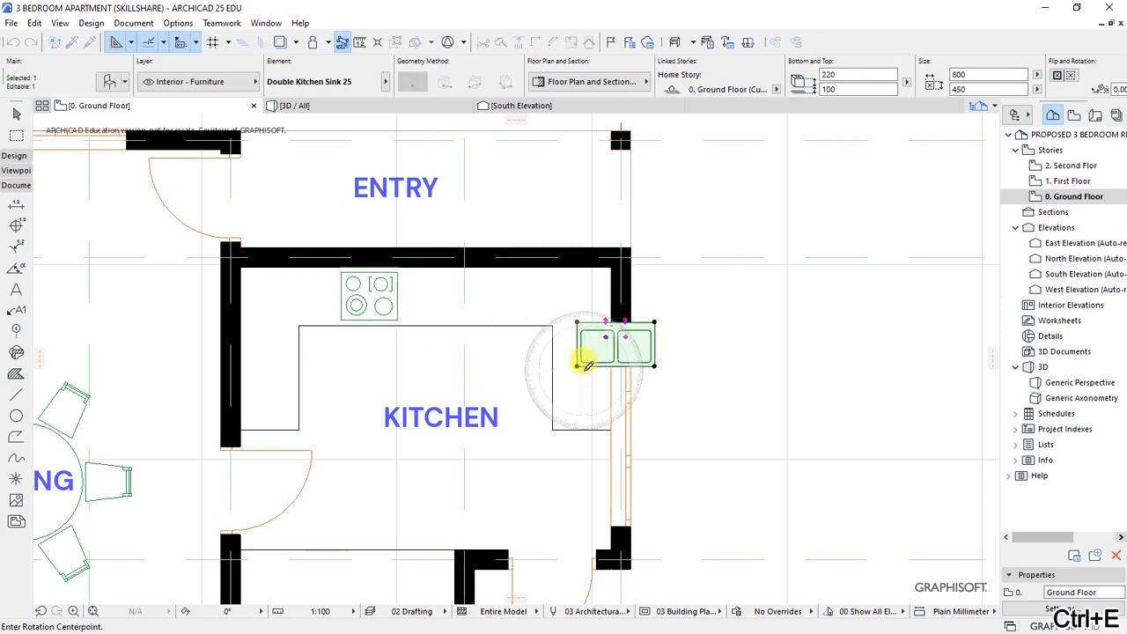
left_click(576, 366)
left_click(656, 357)
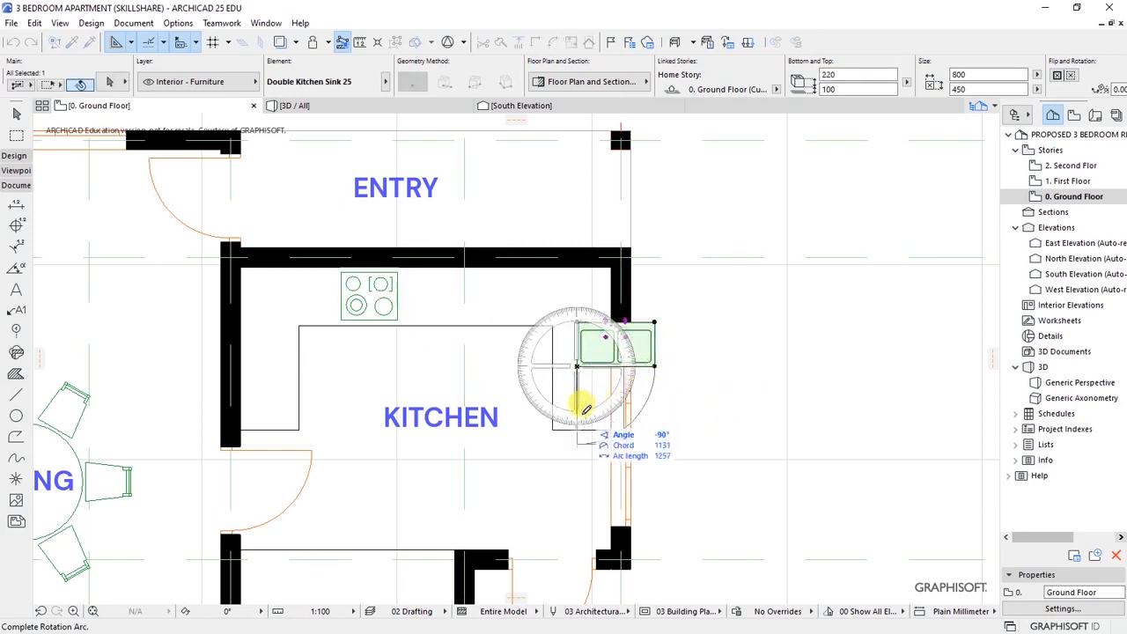
left_click(586, 410)
key("ctrl+d")
left_click(622, 400)
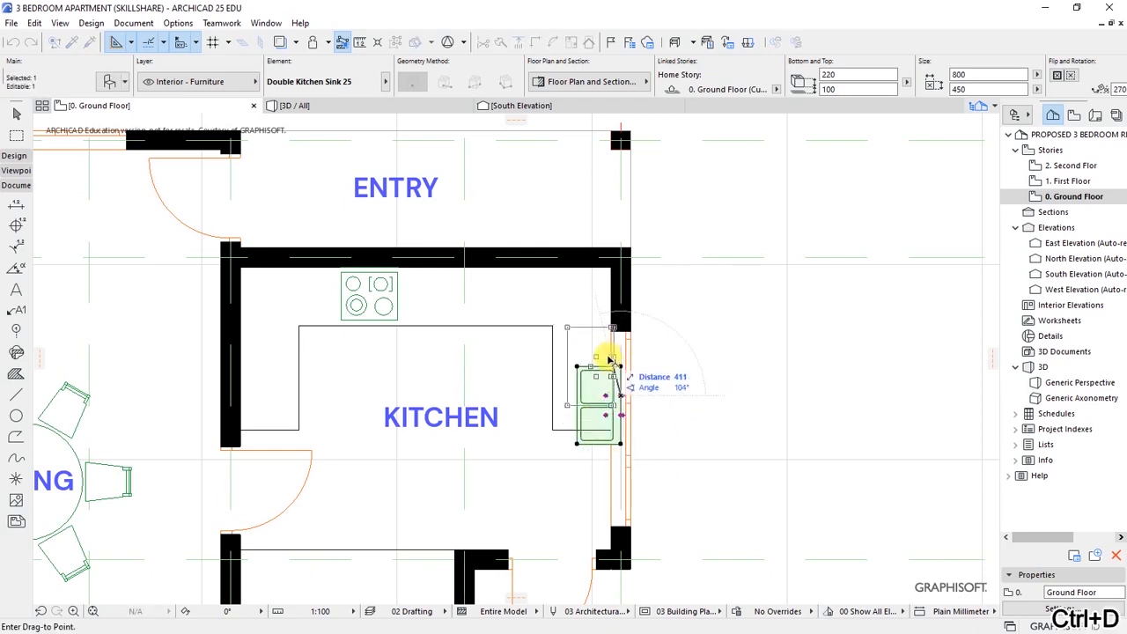
left_click(609, 363)
key("Escape")
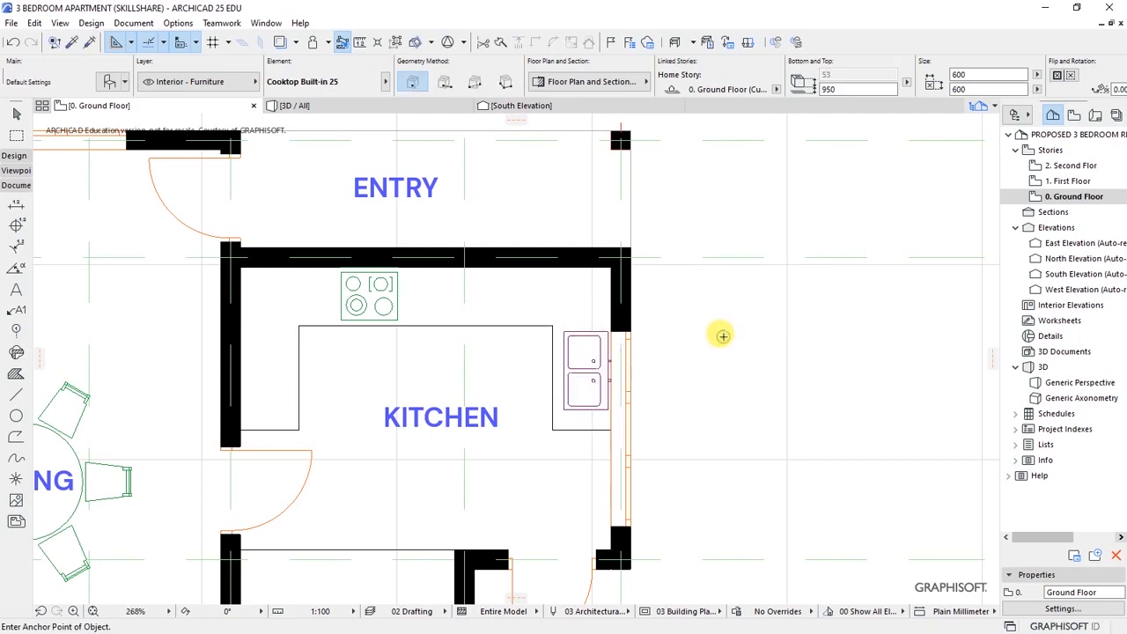
scroll(701, 342, "down", 5)
- Zoom out to the whole ground floor plan, then zoom in on Bedroom 01
scroll(641, 349, "up", 2)
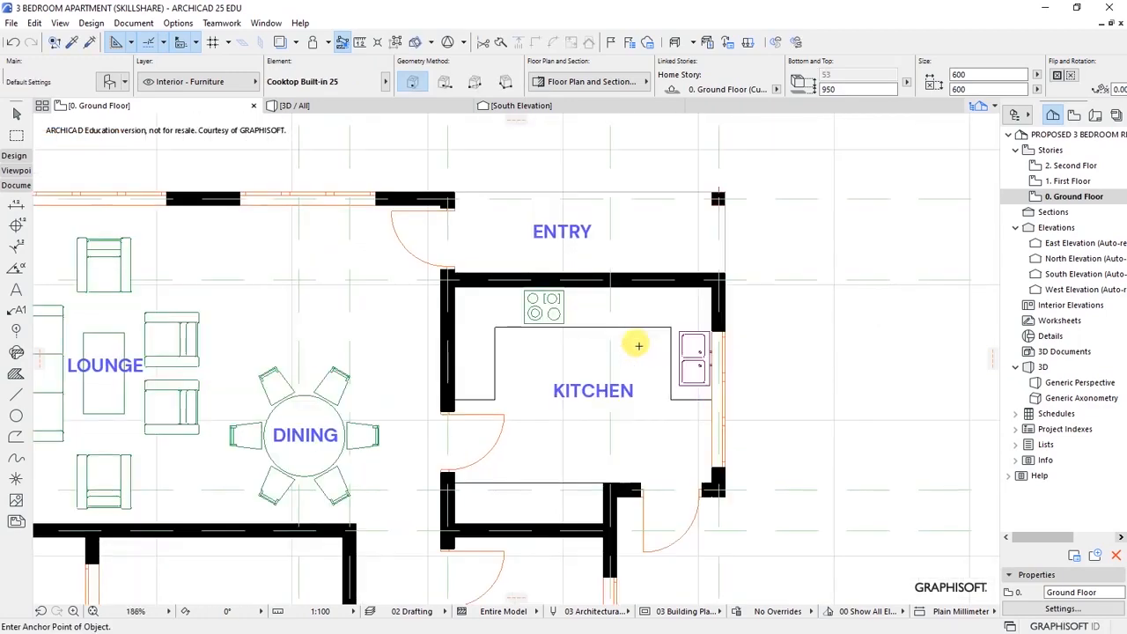
scroll(649, 308, "down", 4)
scroll(589, 324, "up", 5)
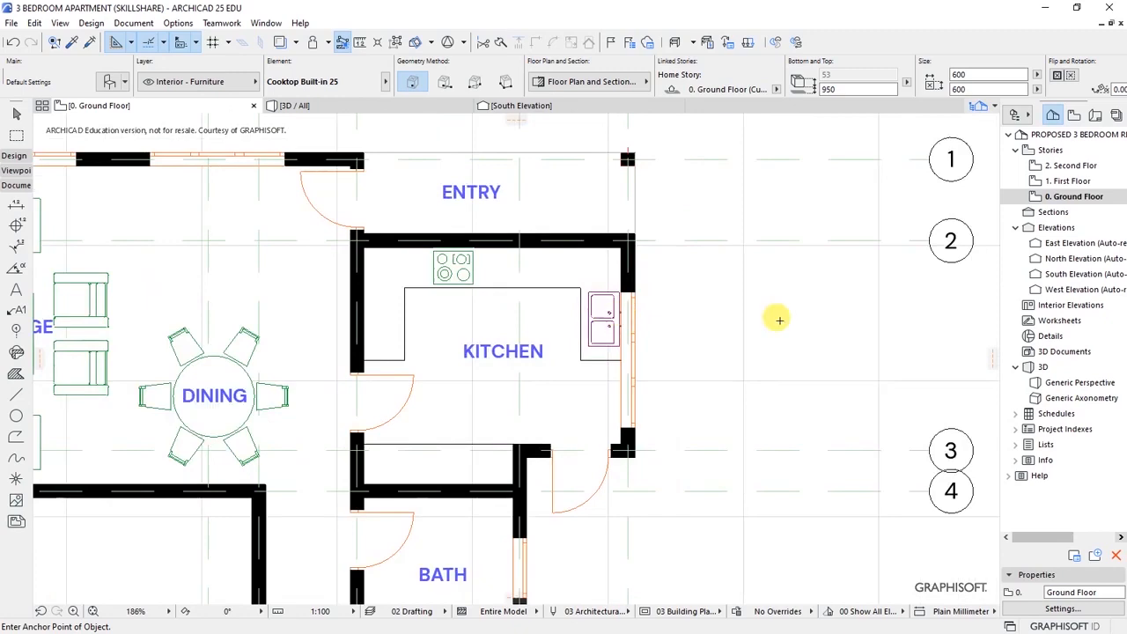
scroll(680, 277, "down", 5)
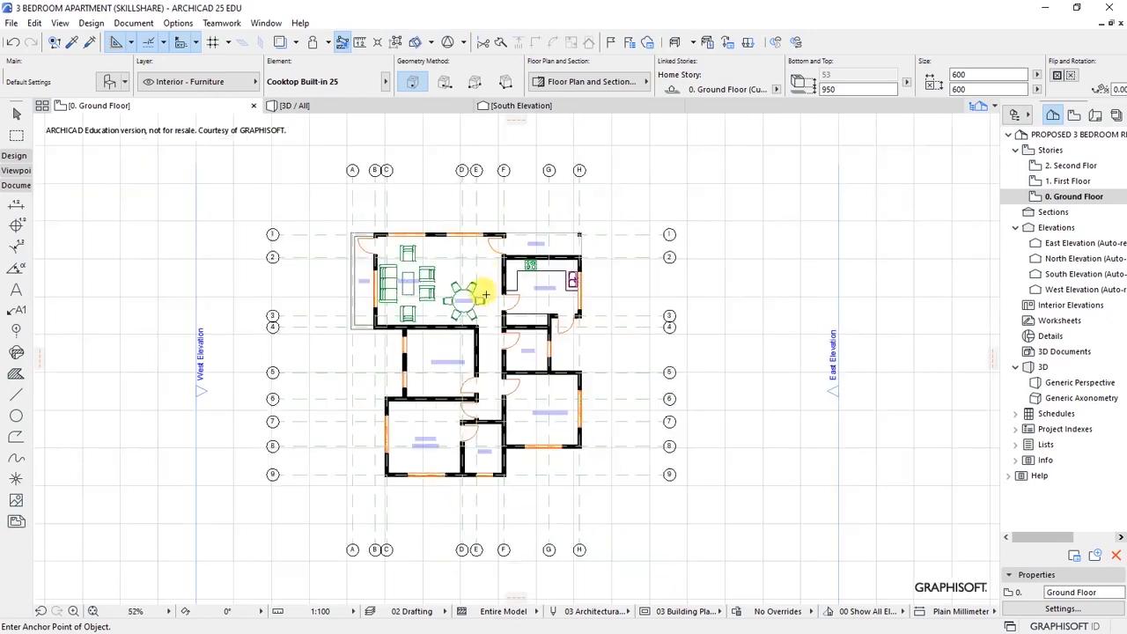
scroll(475, 290, "up", 3)
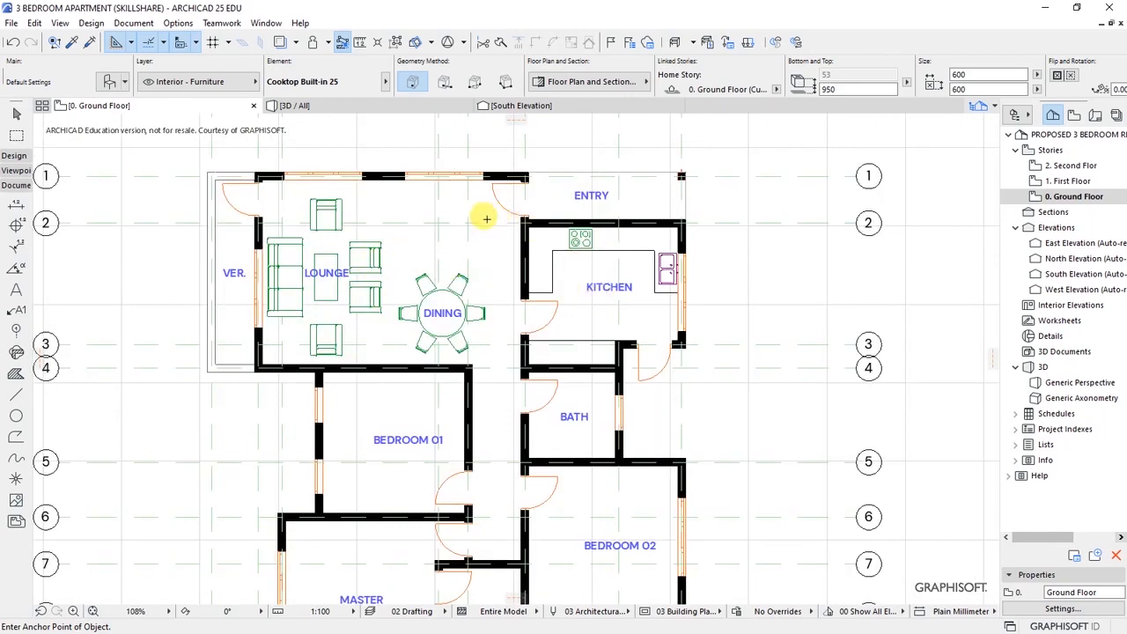
scroll(463, 218, "down", 2)
scroll(458, 299, "down", 1)
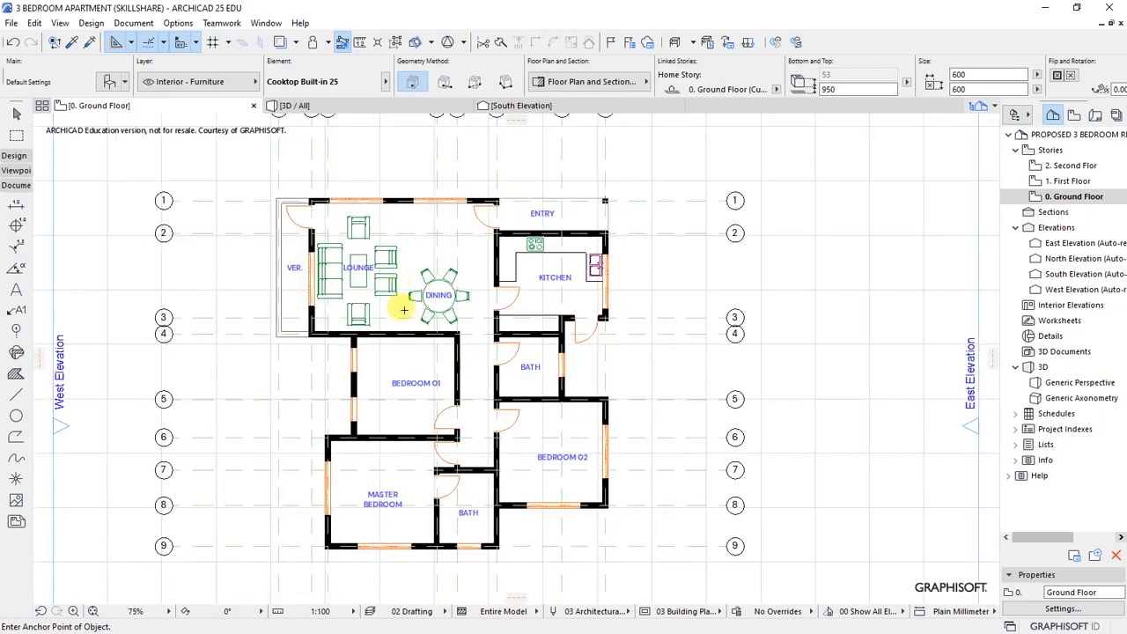
scroll(428, 384, "up", 4)
scroll(333, 398, "up", 2)
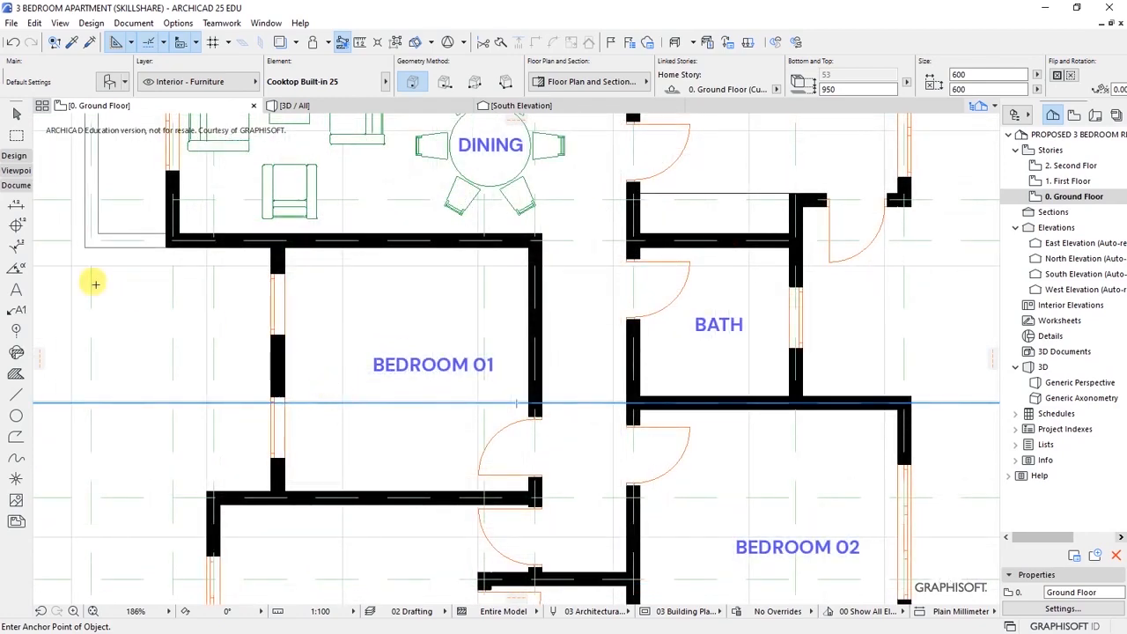
- Search the library for bed furniture and set Bed Layout 25 (2800 × 2000) as the object
left_click(106, 83)
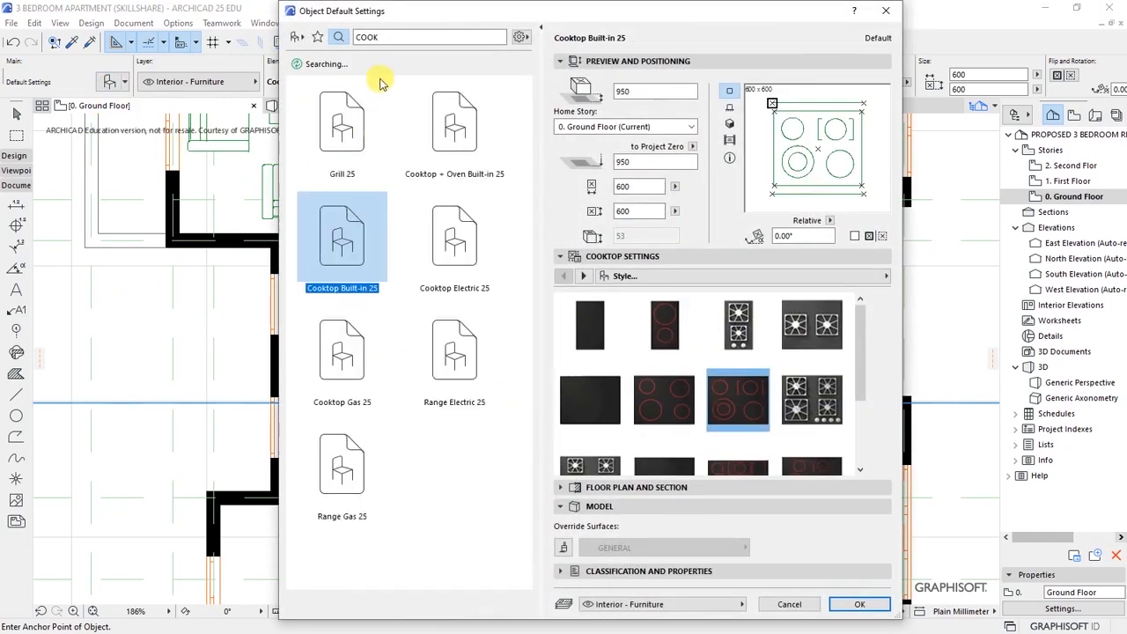
type("bed")
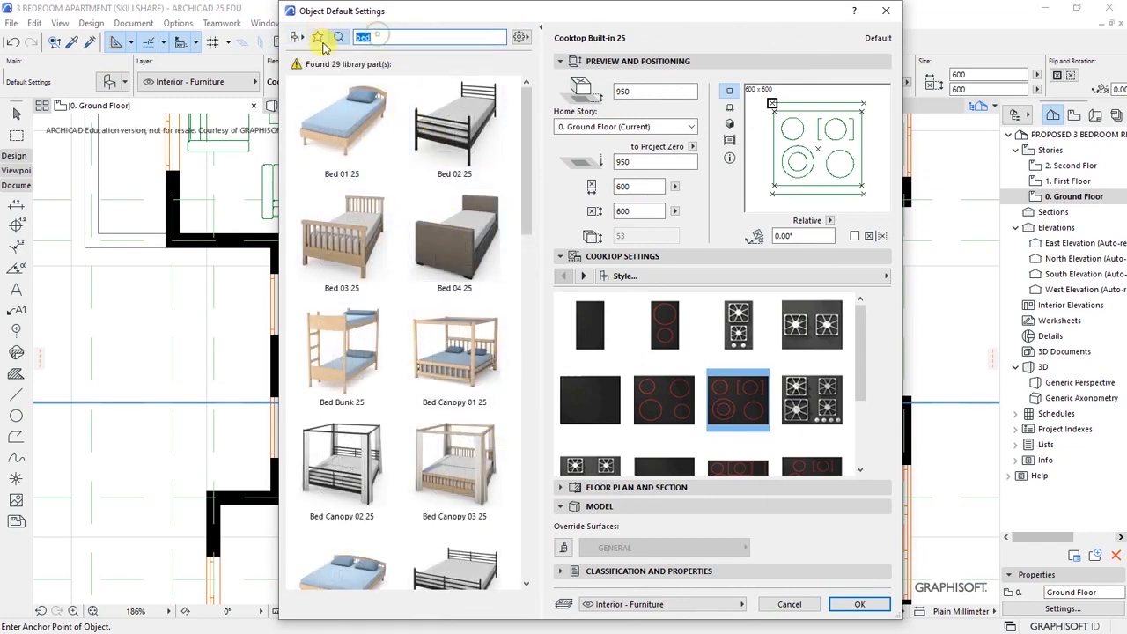
type("furni")
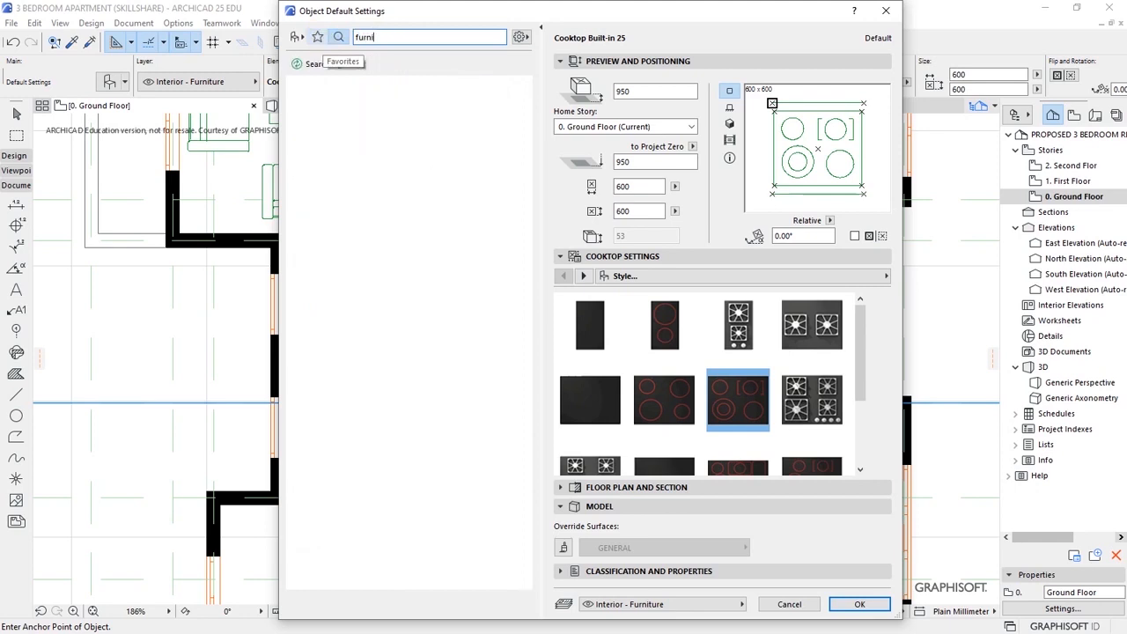
type("tu")
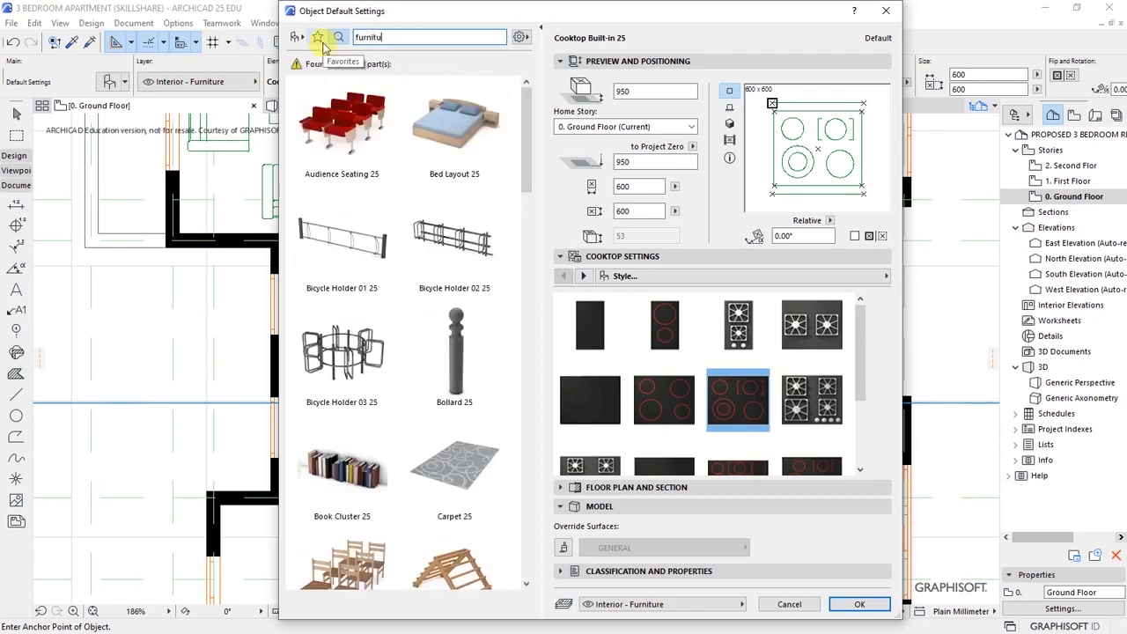
left_click(461, 171)
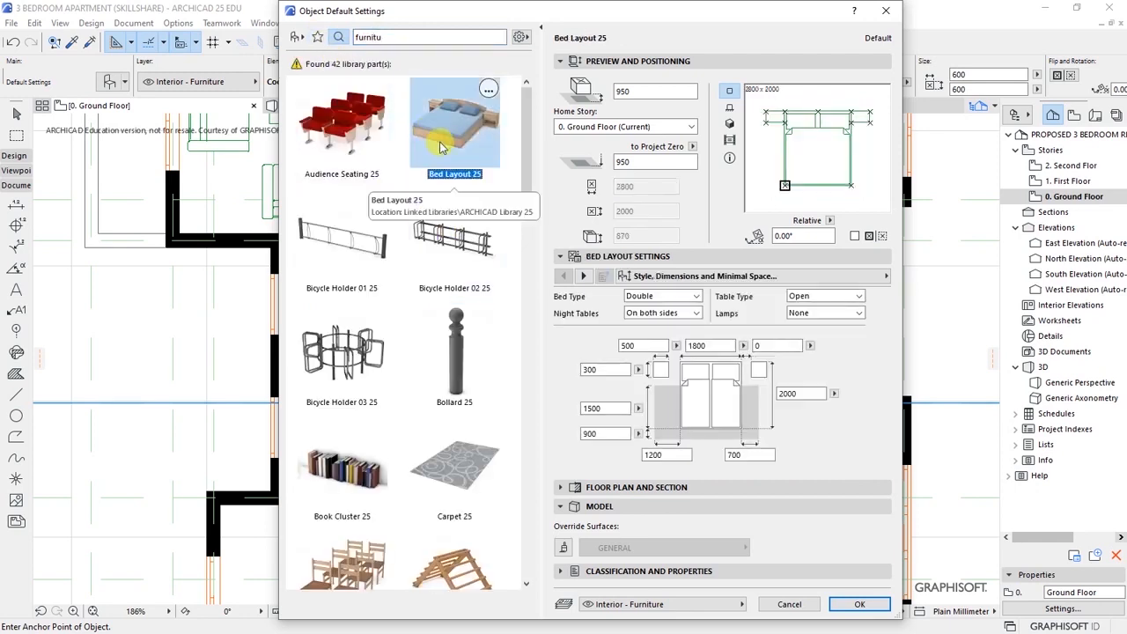
left_click(852, 604)
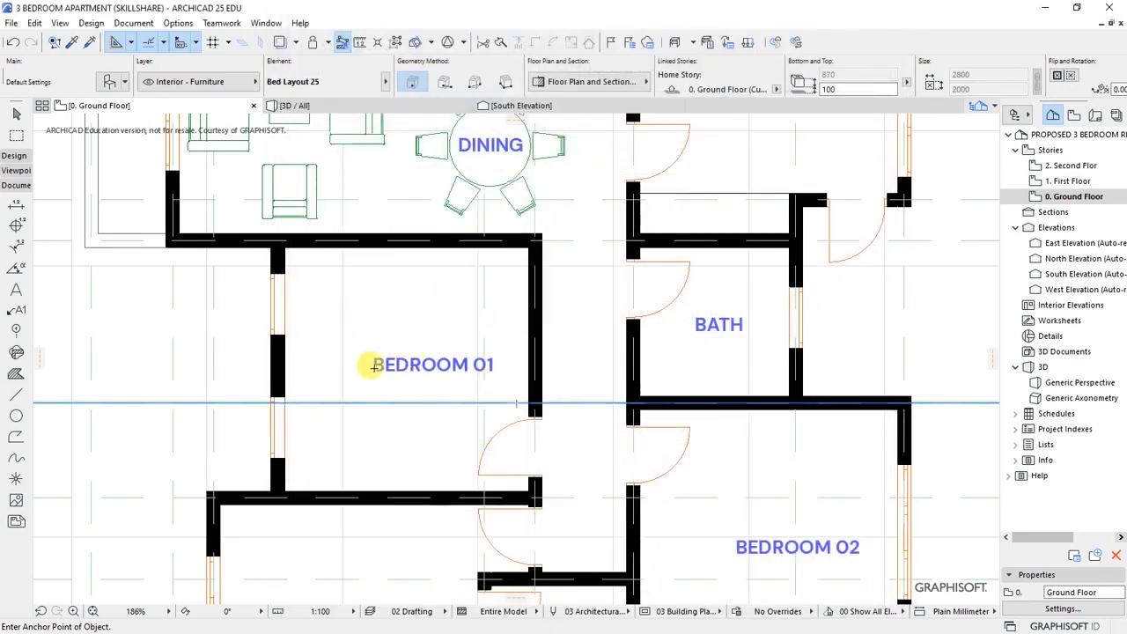
- Place Bed Layout 25 beds in Bedroom 01, the Master Bedroom and Bedroom 02
left_click(372, 356)
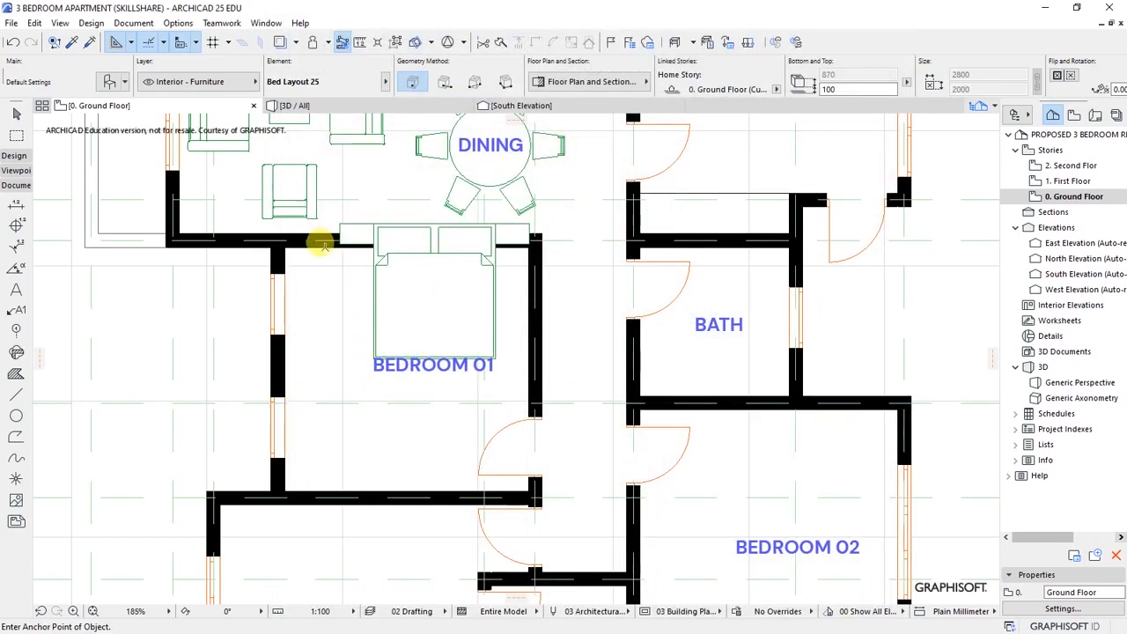
scroll(395, 244, "down", 5)
left_click(317, 409)
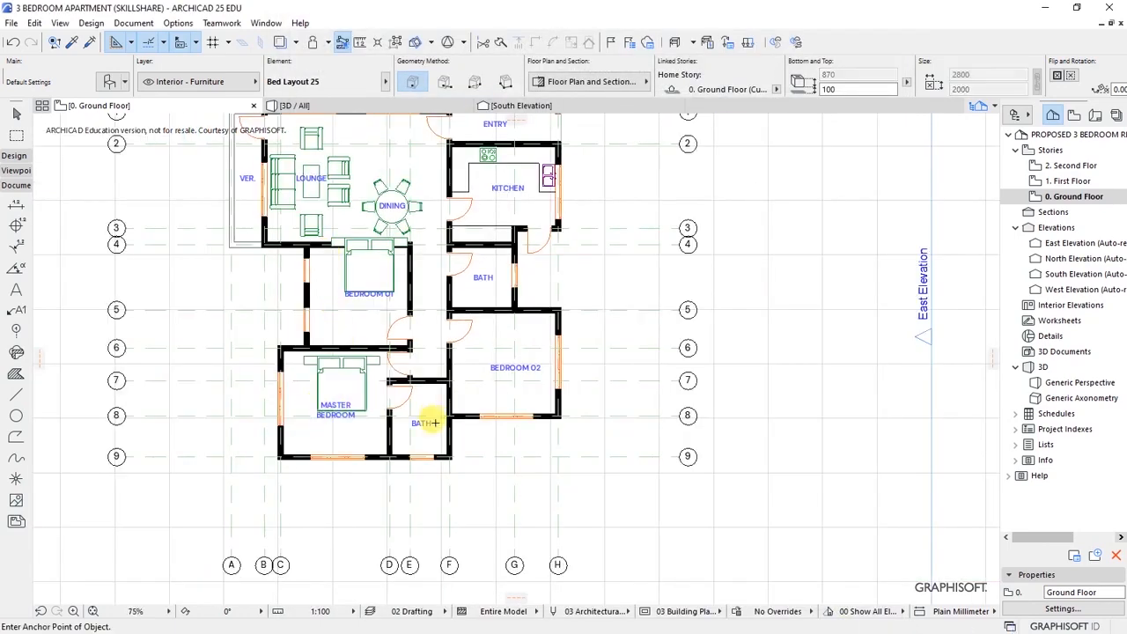
left_click(507, 364)
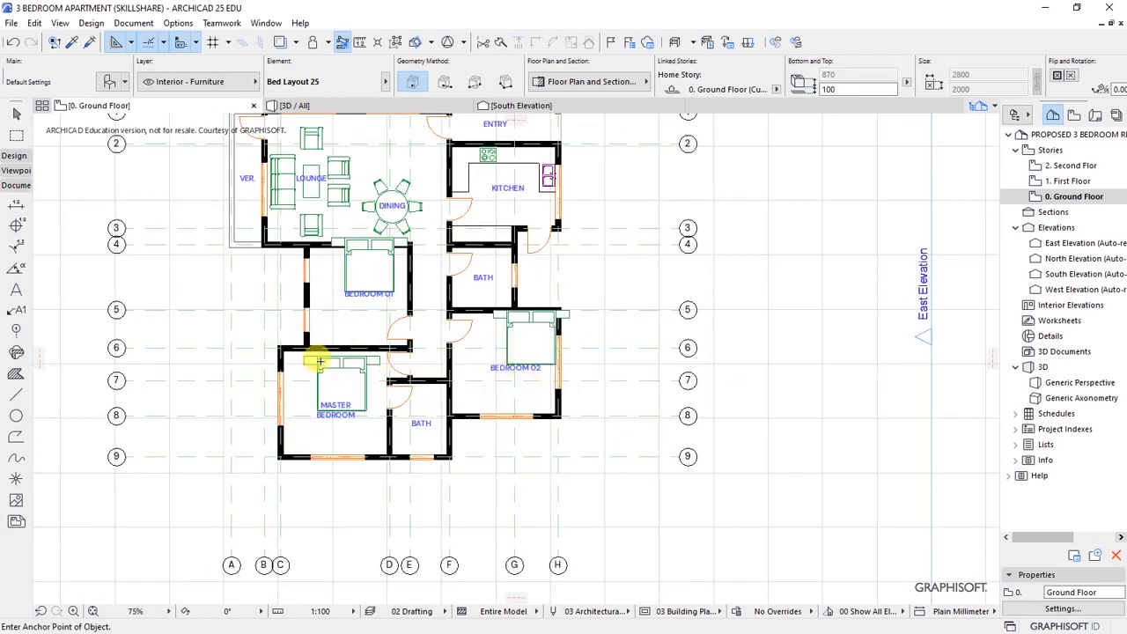
scroll(333, 355, "up", 6)
scroll(370, 340, "down", 2)
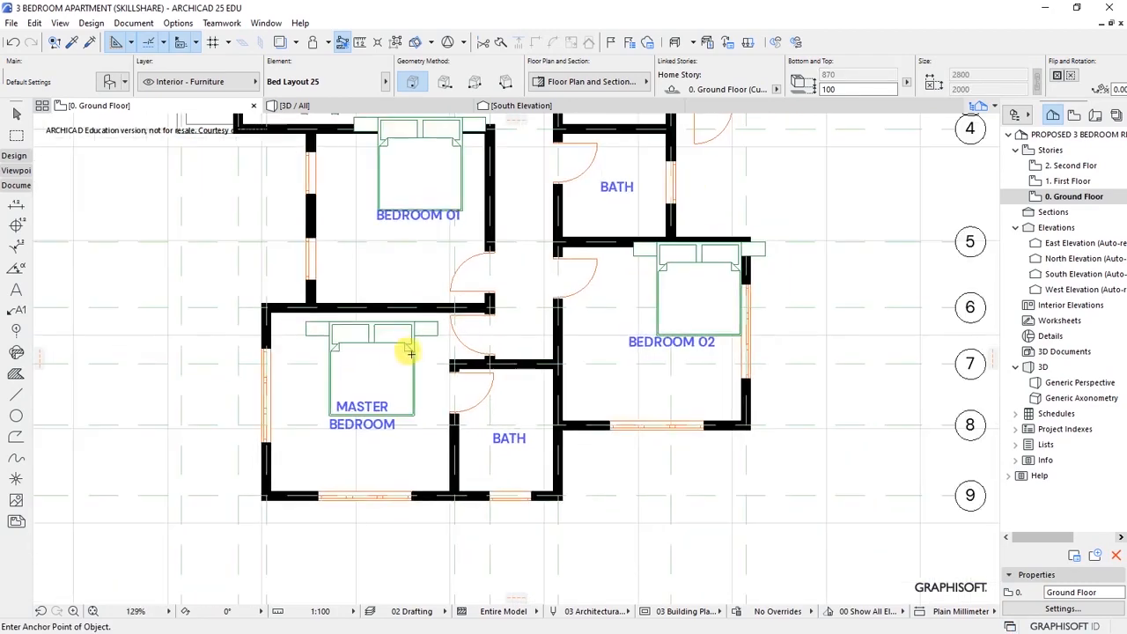
left_click(699, 295)
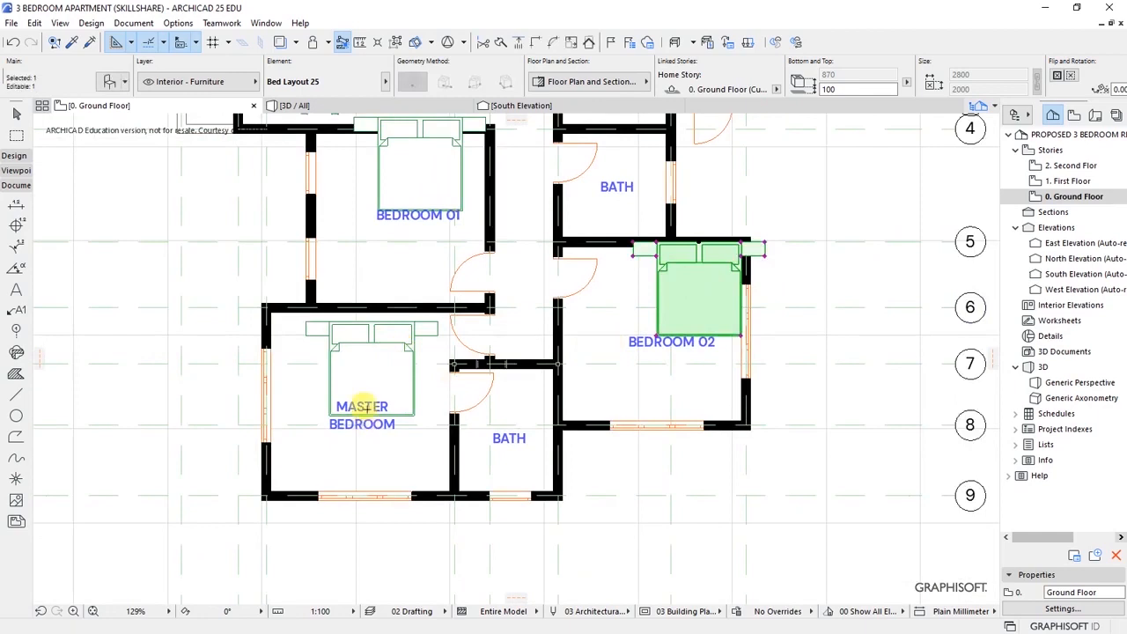
- Mirror the two selected beds, including the Master Bedroom bed, across a horizontal axis
left_click(371, 377, "shift")
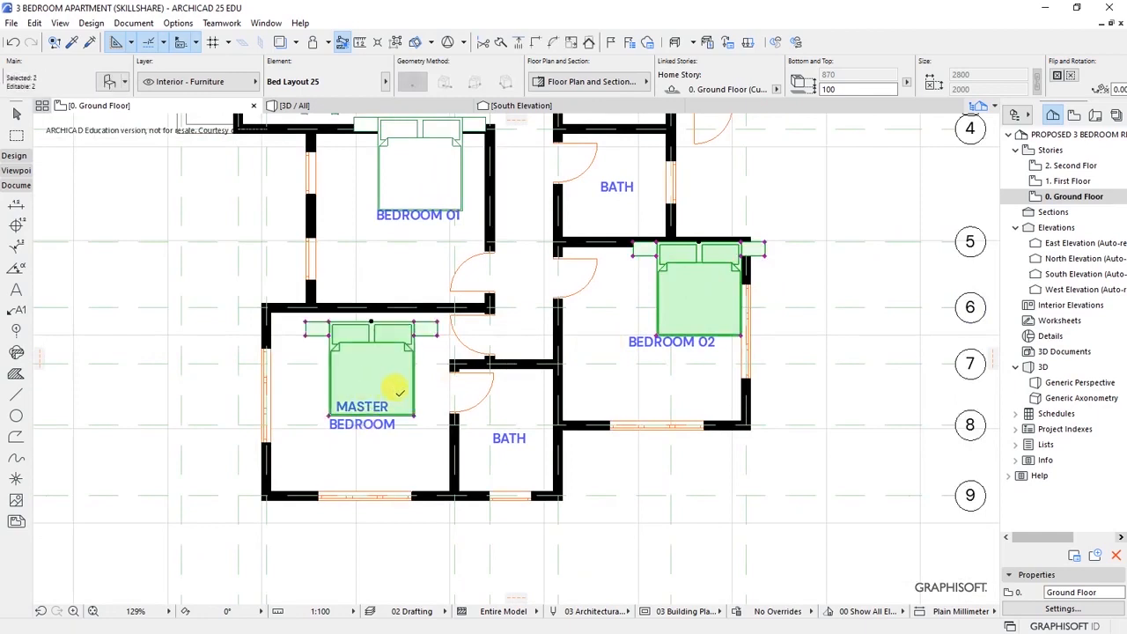
key("ctrl+m")
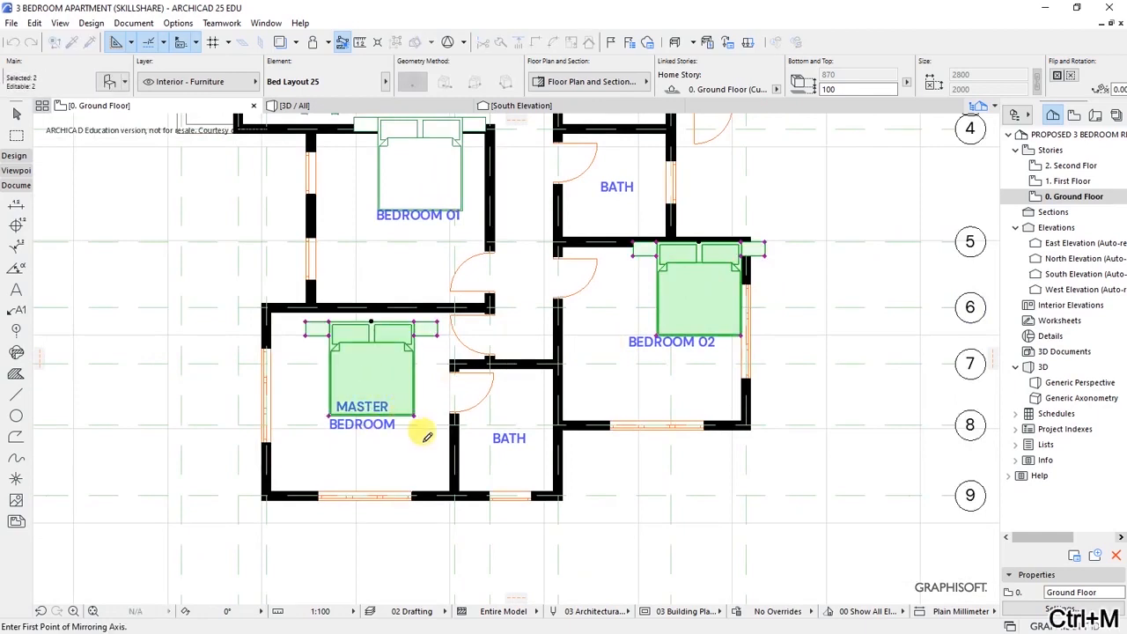
left_click(314, 398)
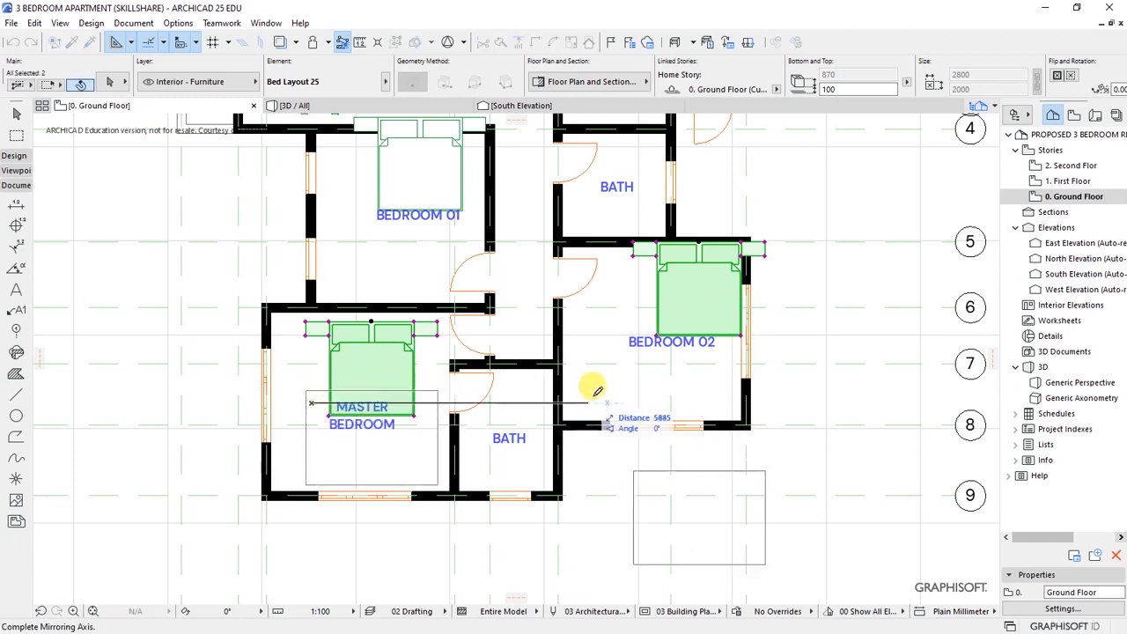
left_click(630, 387)
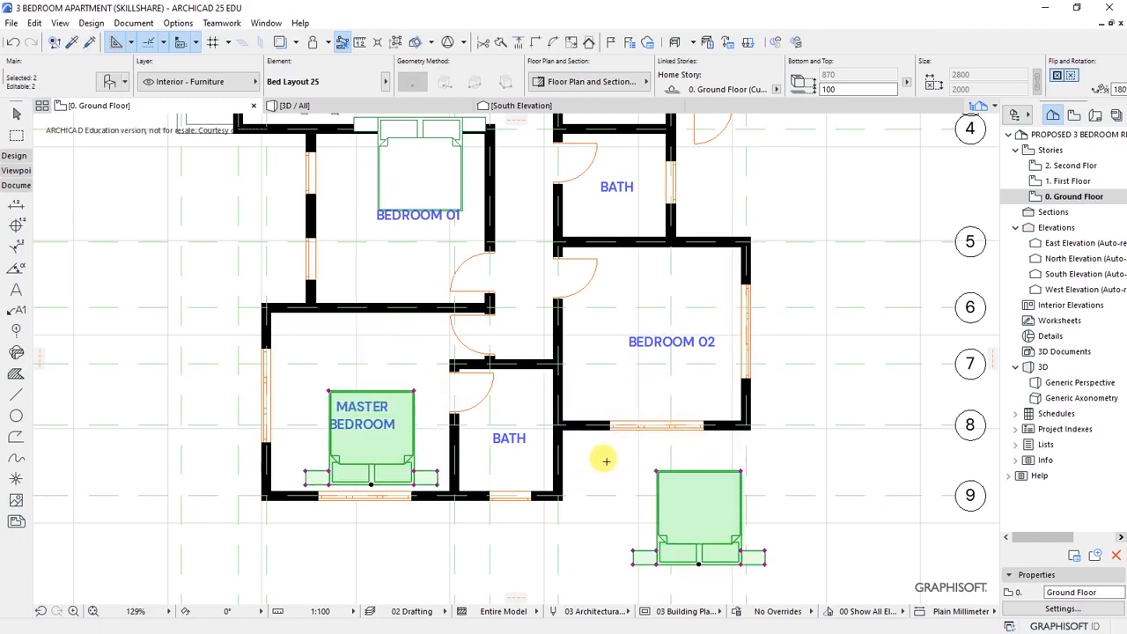
key("Escape")
- Drag the Master Bedroom bed down until its base meets the room's lower wall
left_click(407, 394, "shift")
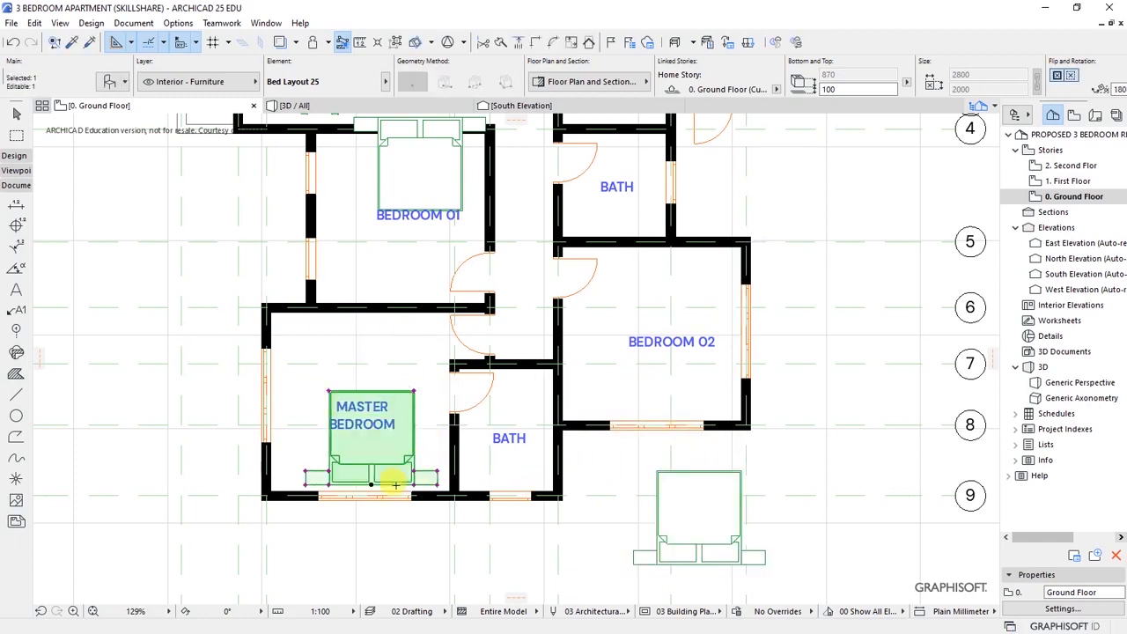
key("m")
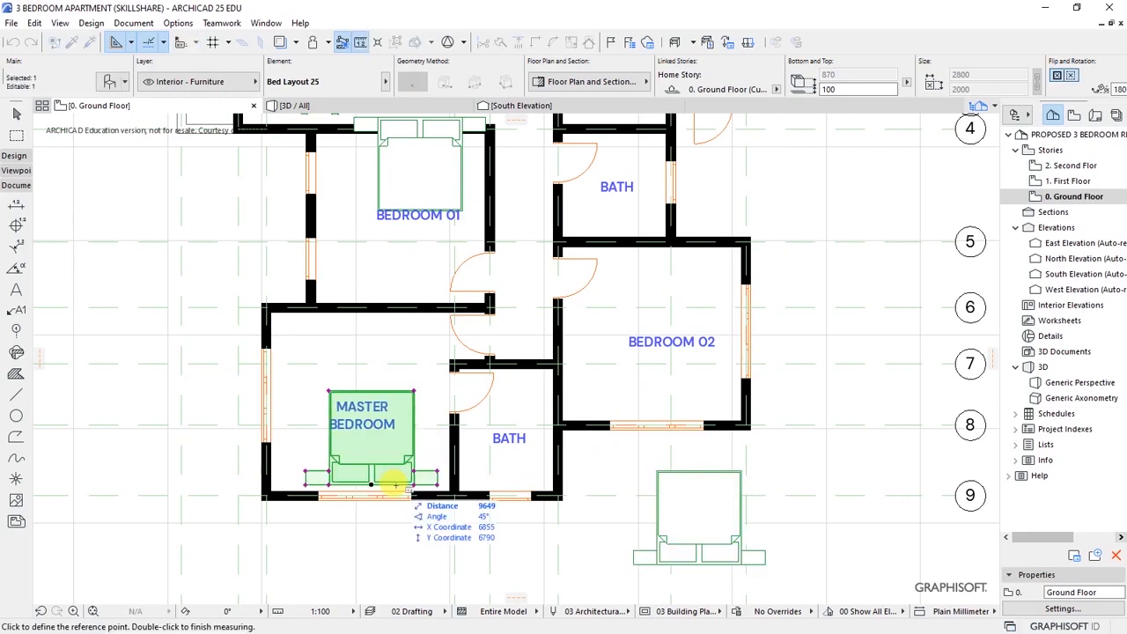
key("Escape")
key("ctrl+d")
scroll(396, 484, "up", 5)
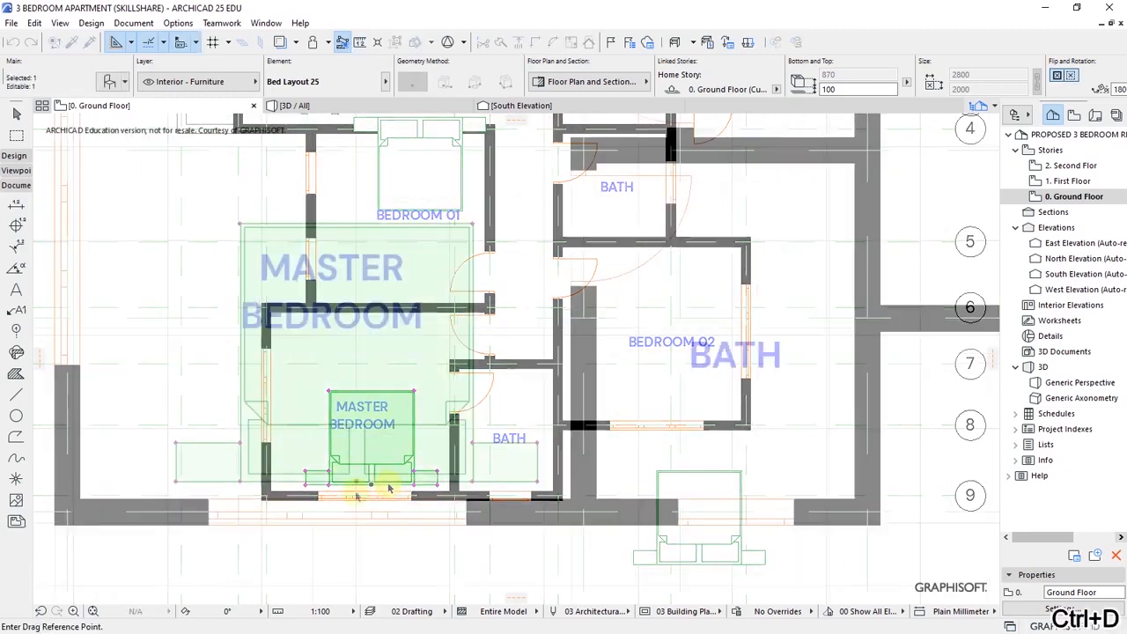
left_click(356, 481)
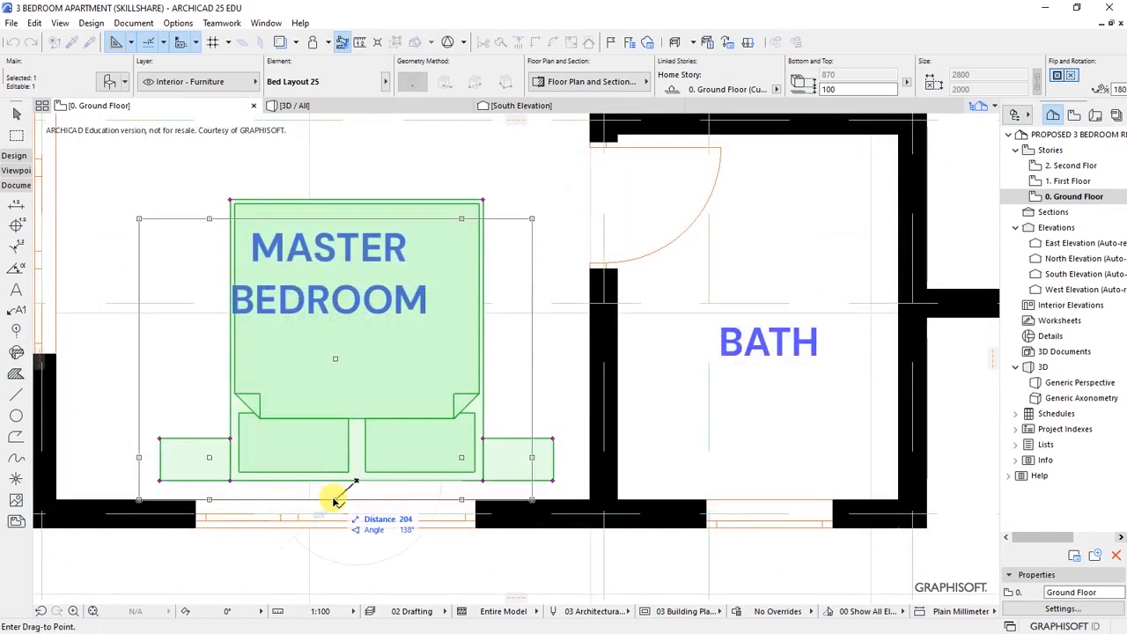
left_click(325, 500)
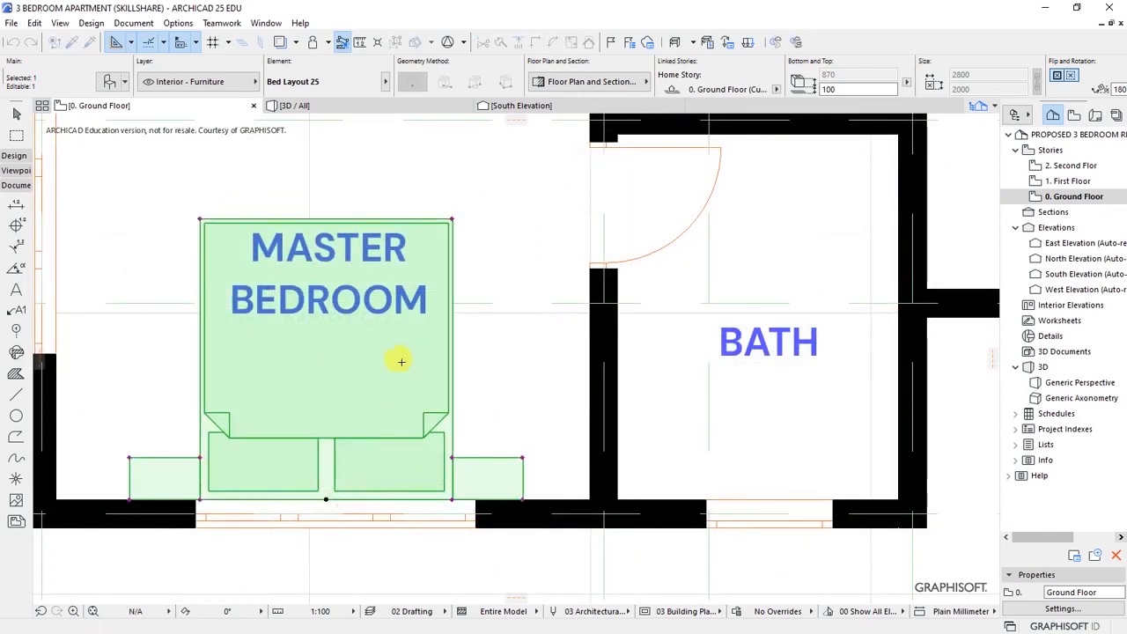
scroll(352, 485, "down", 5)
key("Escape")
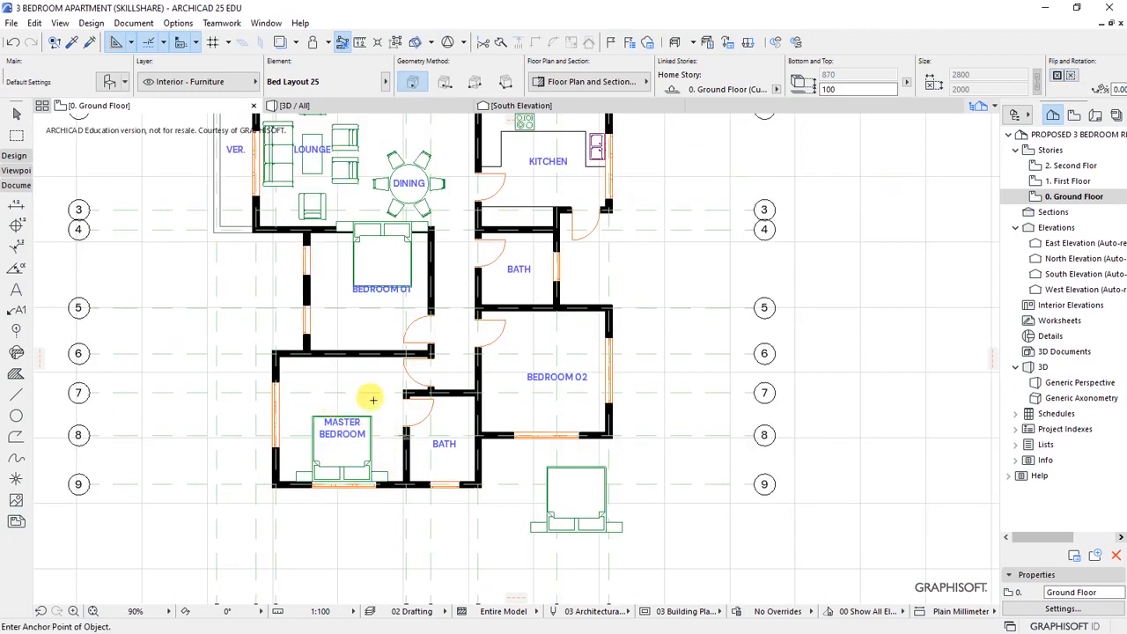
- Drag the spare bed from below the plan up onto Bedroom 02's lower wall
left_click(585, 498)
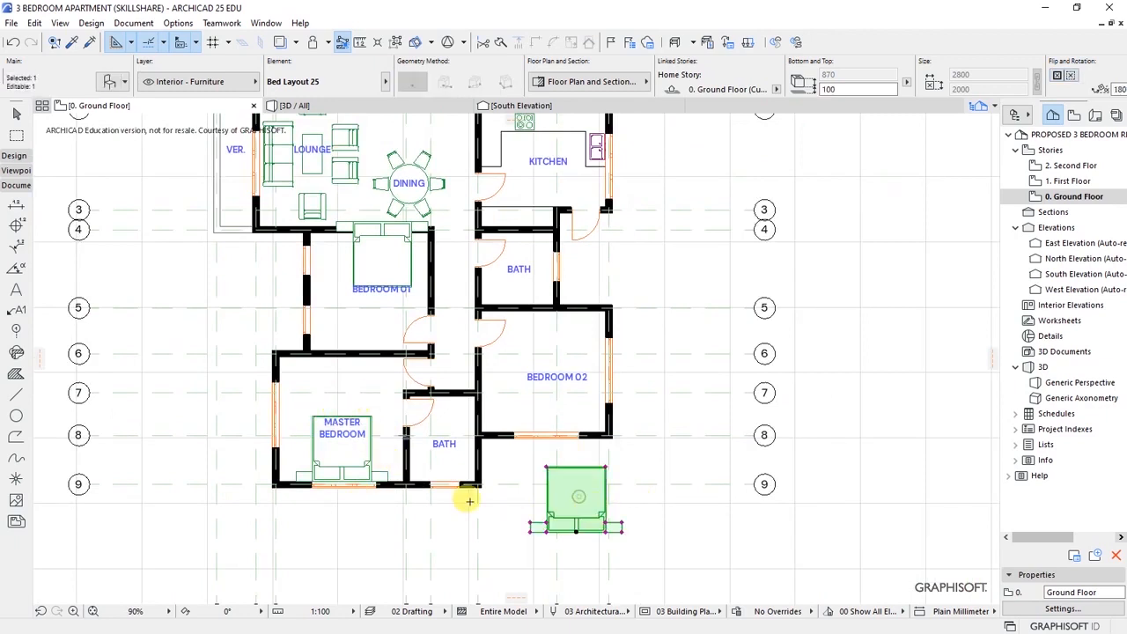
right_click(573, 498)
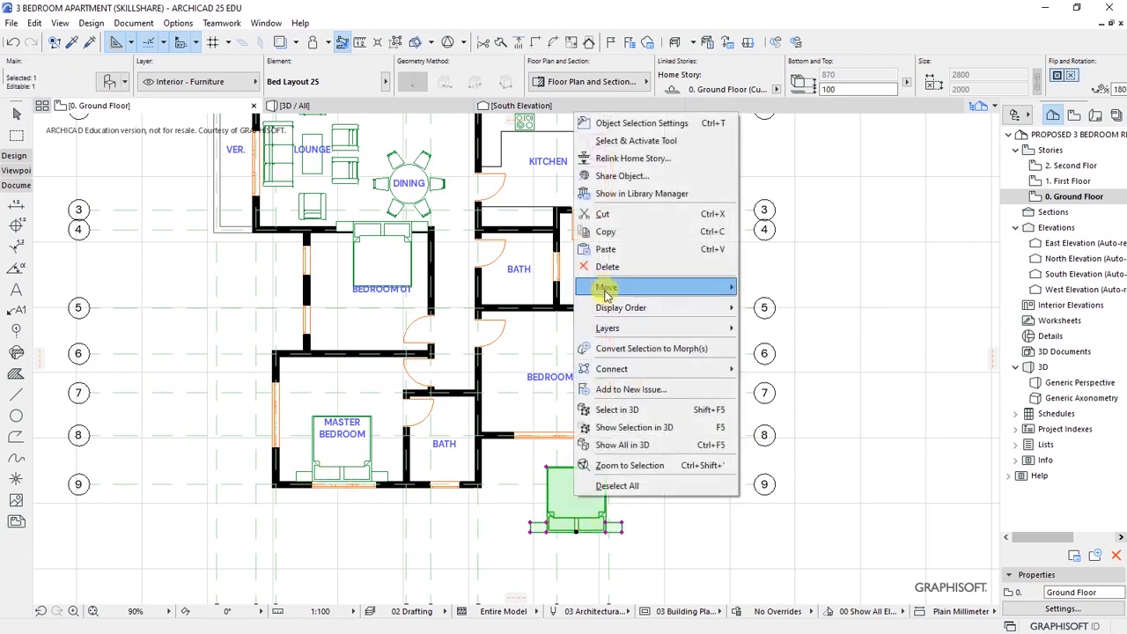
mouse_move(606, 287)
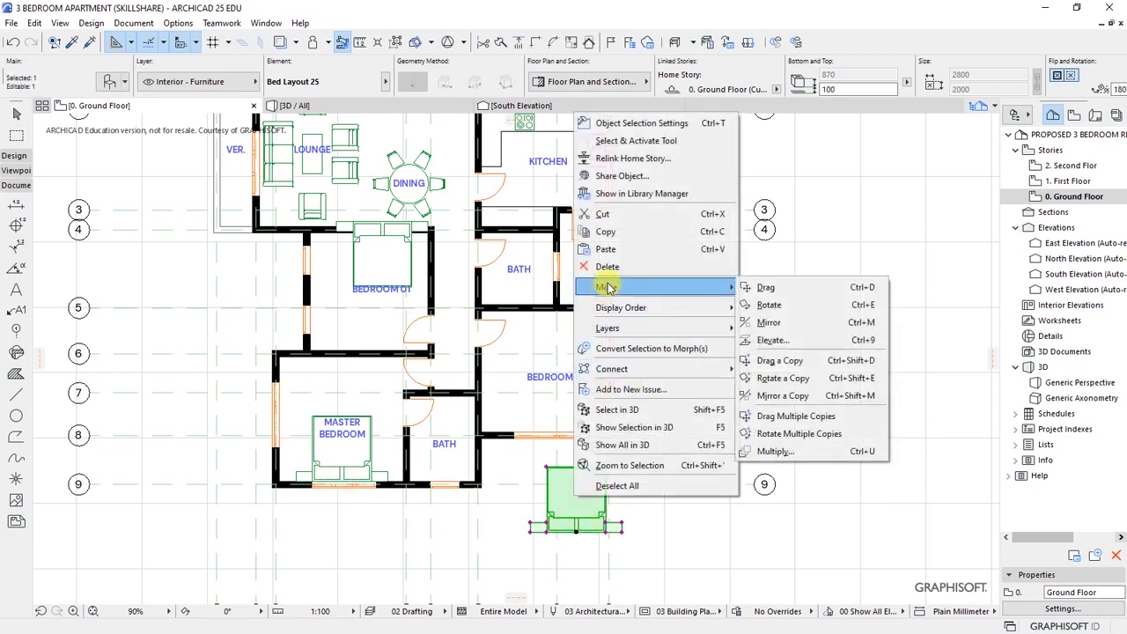
left_click(766, 288)
left_click(576, 531)
scroll(550, 436, "up", 5)
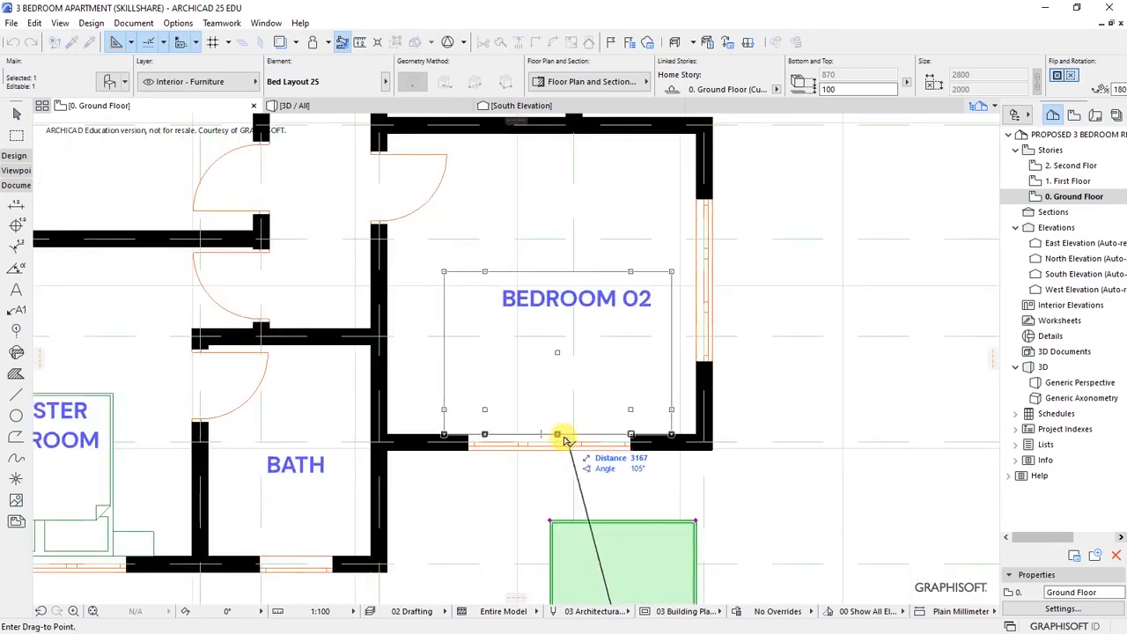
left_click(564, 438)
key("Escape")
scroll(618, 447, "down", 1)
scroll(618, 447, "down", 4)
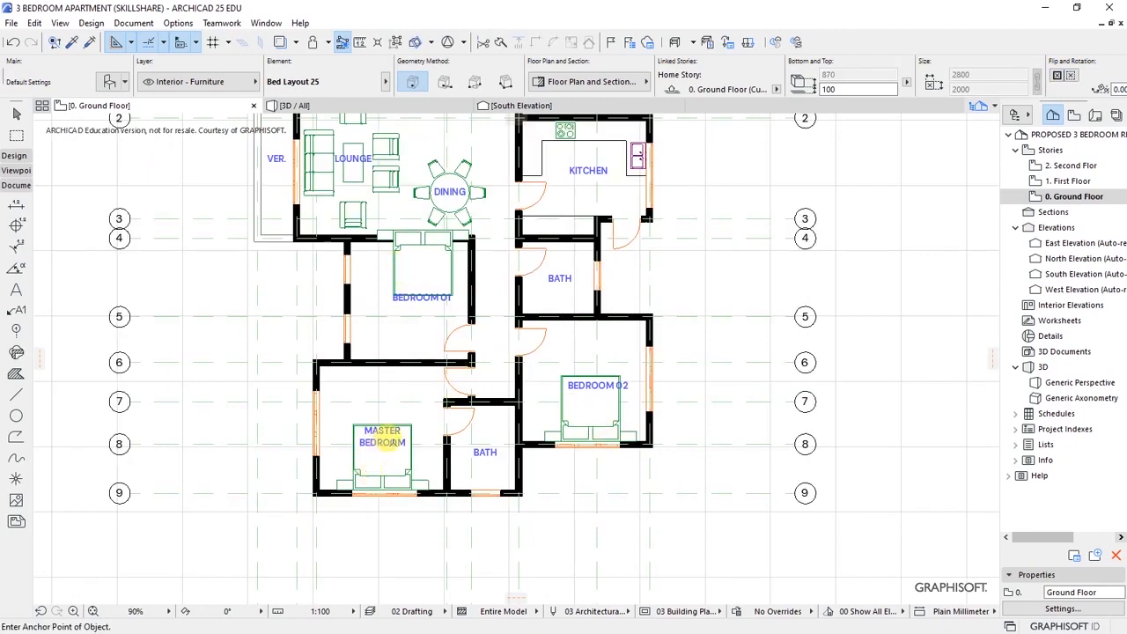
scroll(420, 286, "up", 3)
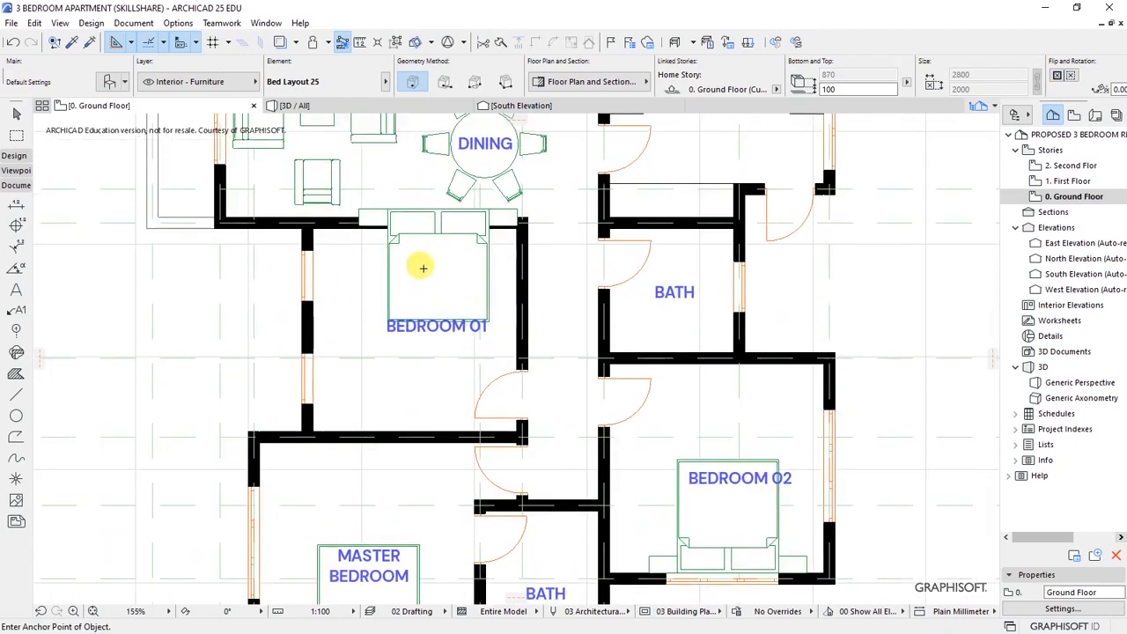
- Pull the Bedroom 01 bed down off the top wall
left_click(440, 286)
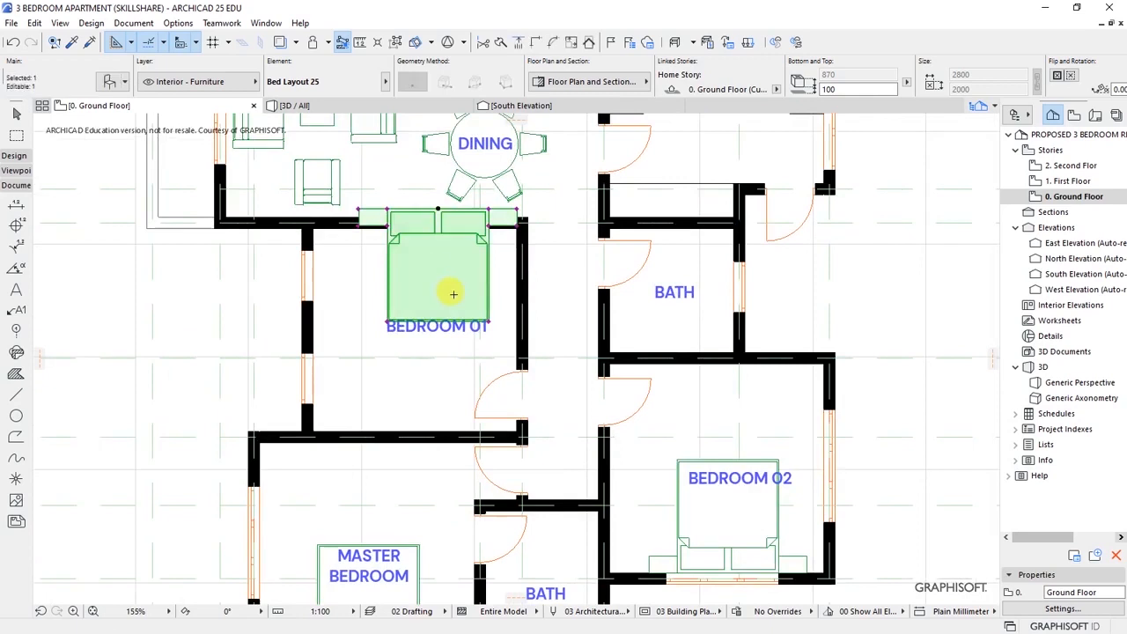
key("ctrl+d")
left_click(437, 209)
left_click(418, 286)
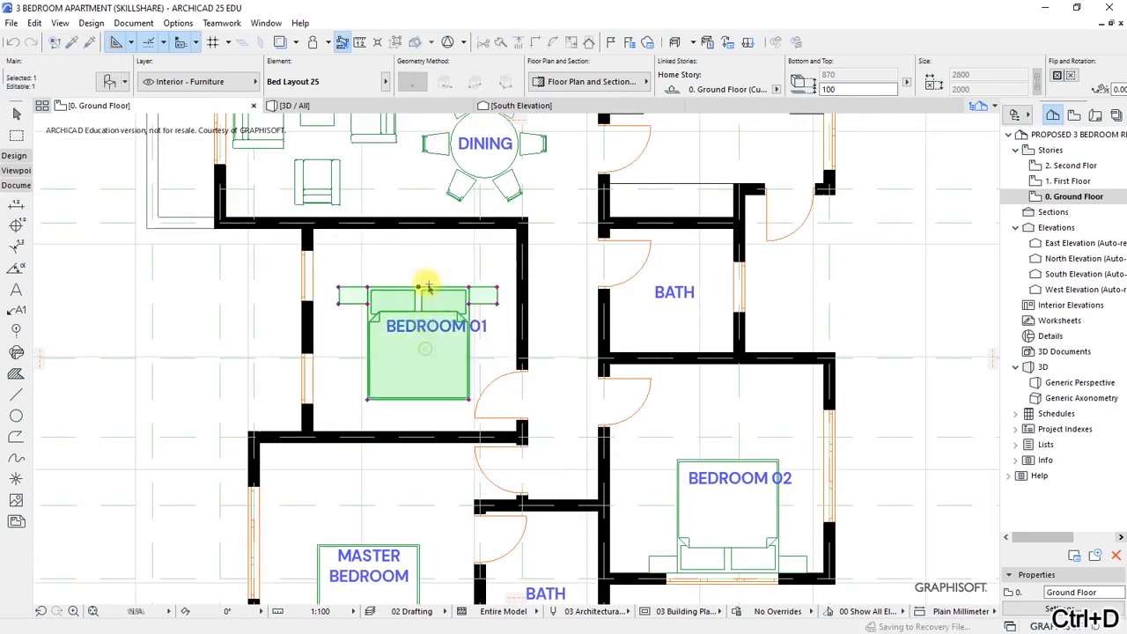
- Rotate the Bedroom 01 bed 90° about its top edge
right_click(404, 351)
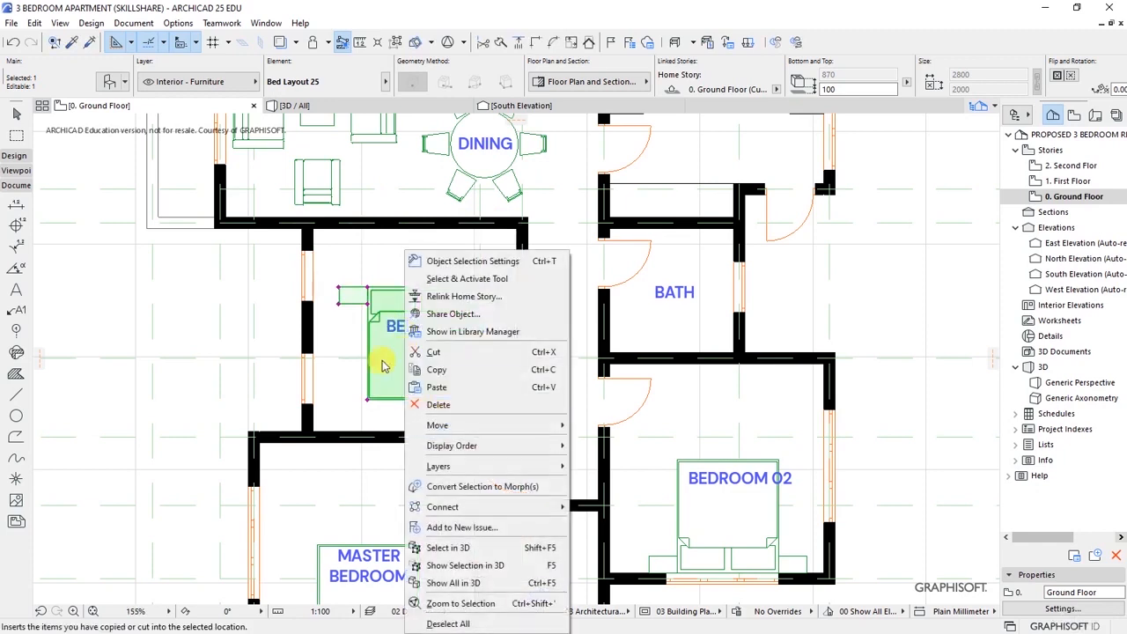
mouse_move(457, 425)
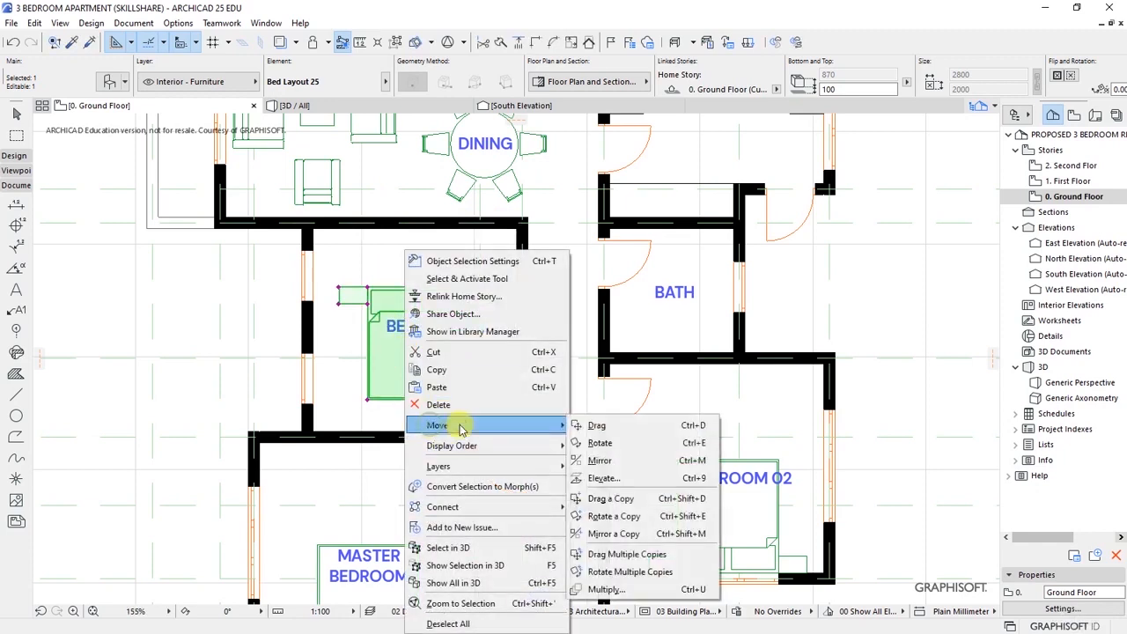
left_click(616, 517)
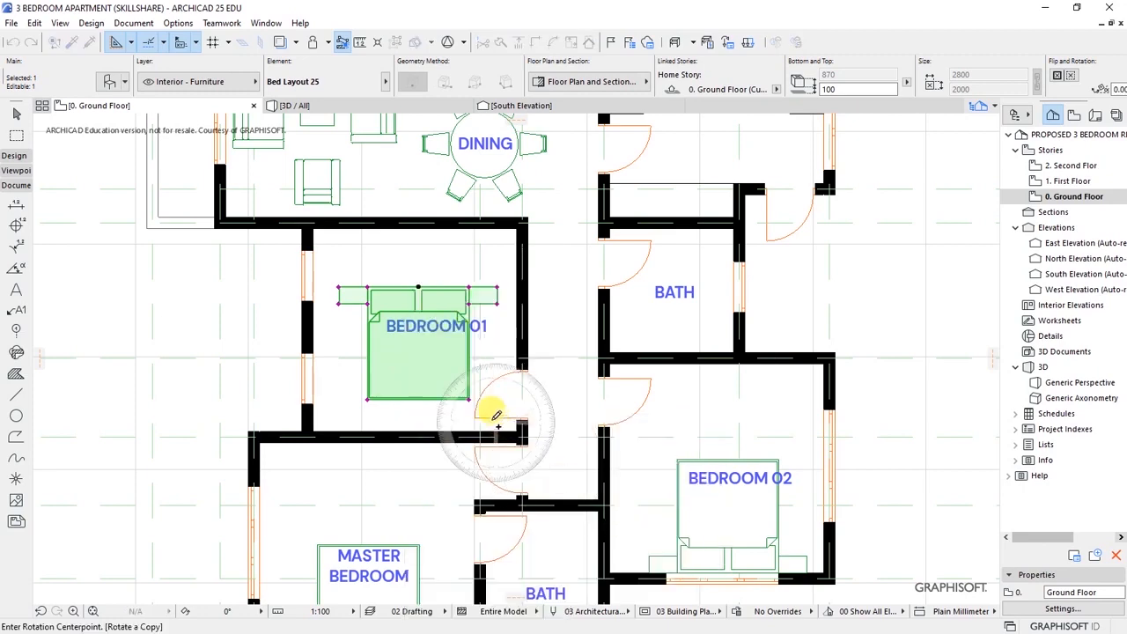
right_click(423, 378)
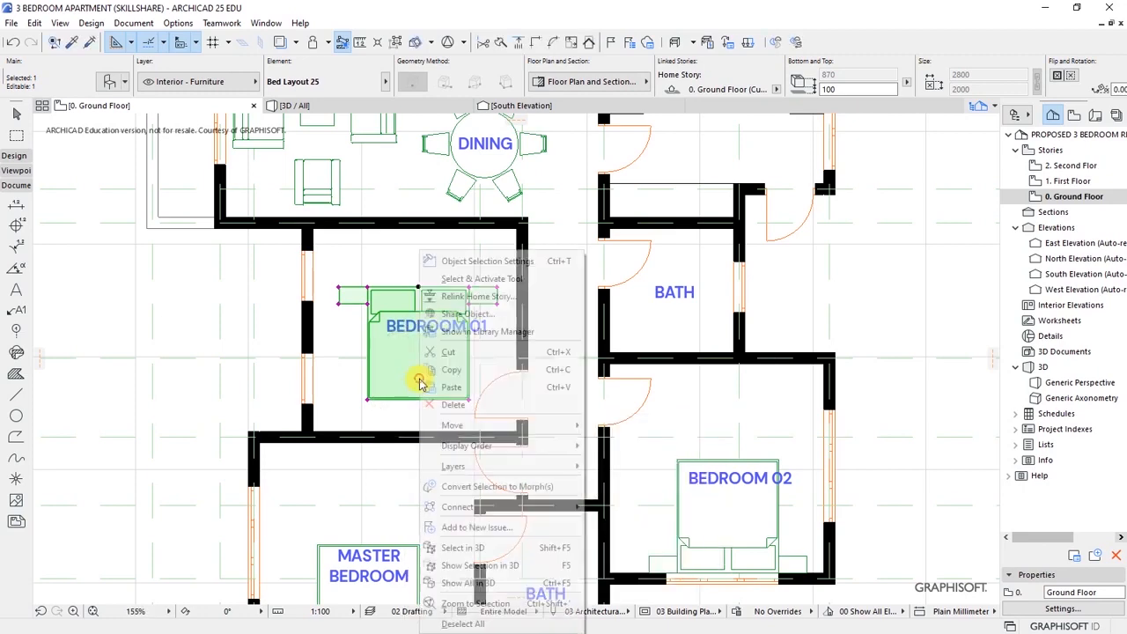
mouse_move(453, 427)
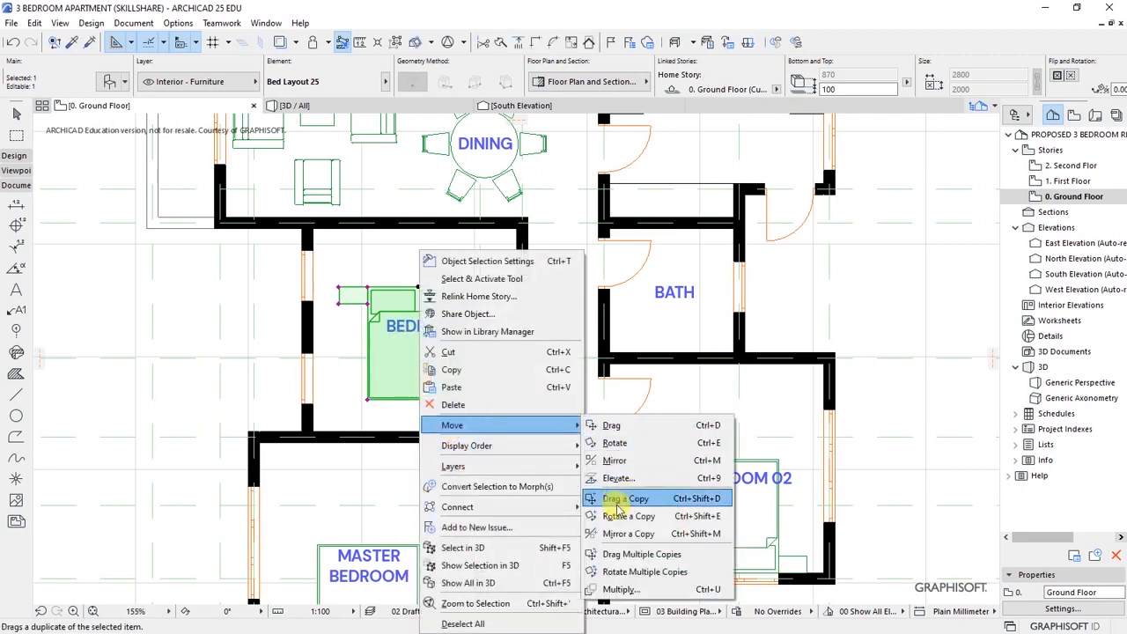
left_click(614, 443)
left_click(418, 289)
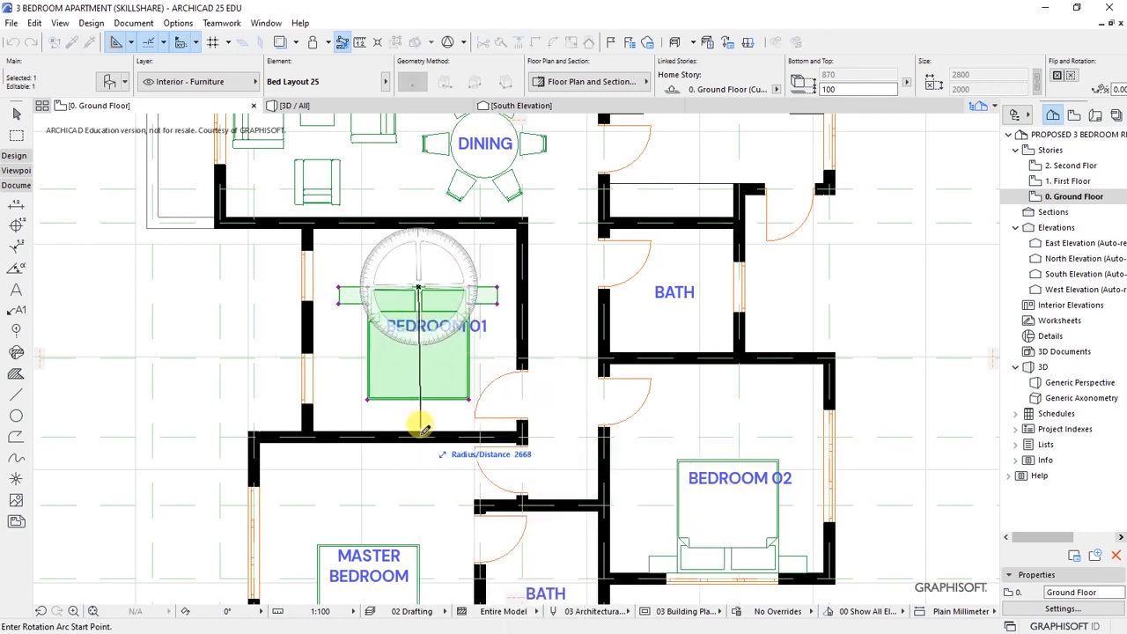
left_click(420, 398)
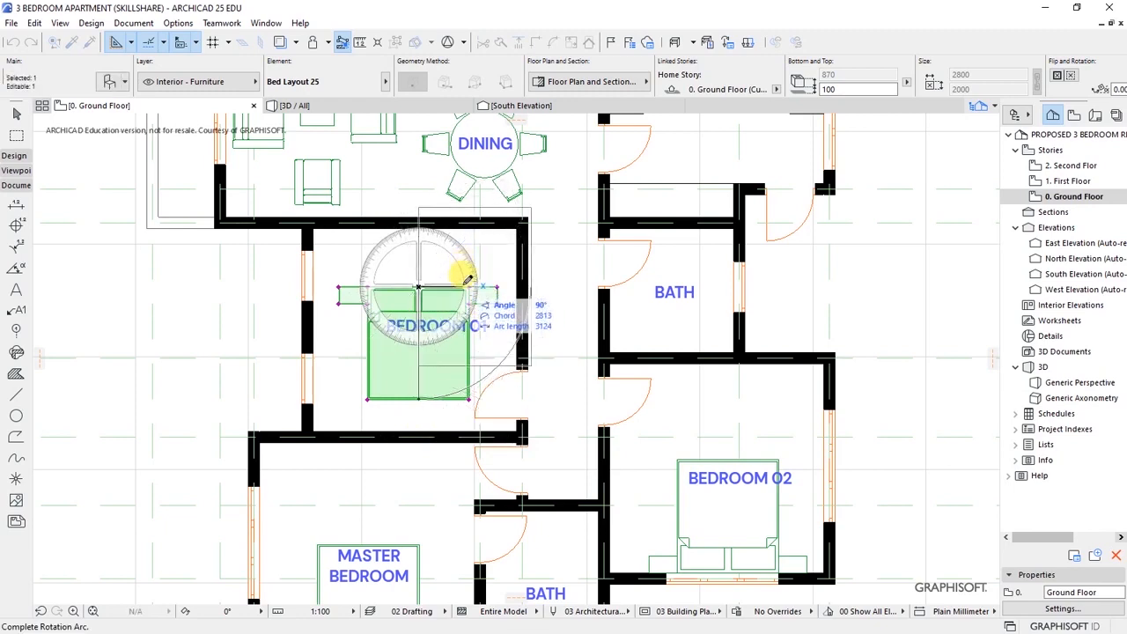
left_click(475, 287)
- Move the rotated bed so its headboard sits against Bedroom 01's left wall
key("ctrl+d")
scroll(319, 362, "up", 2)
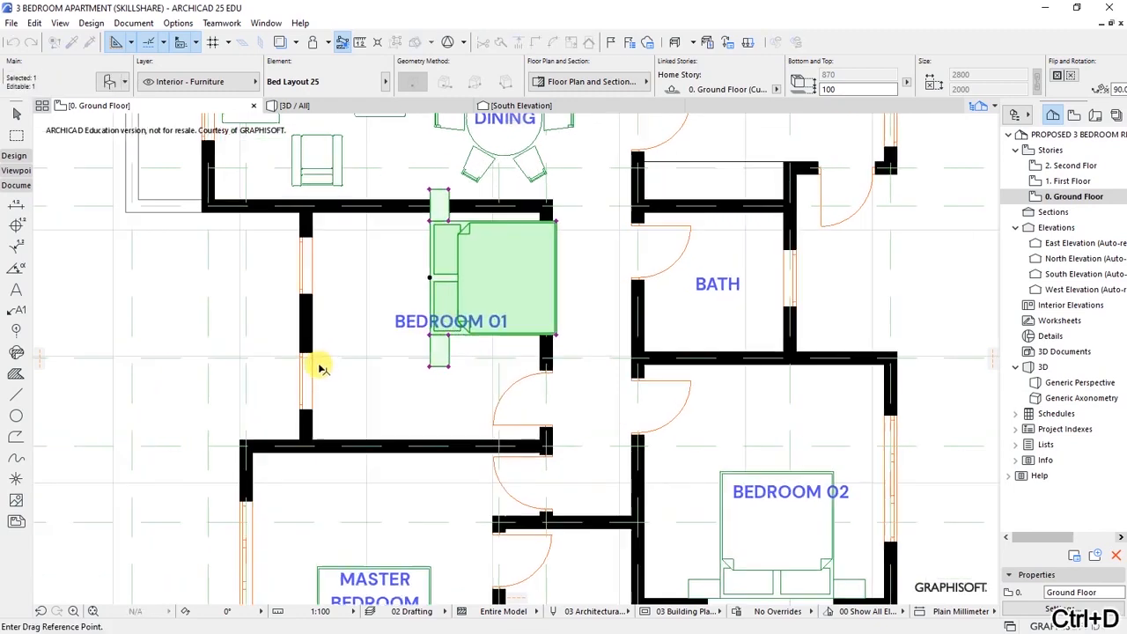
left_click(460, 253)
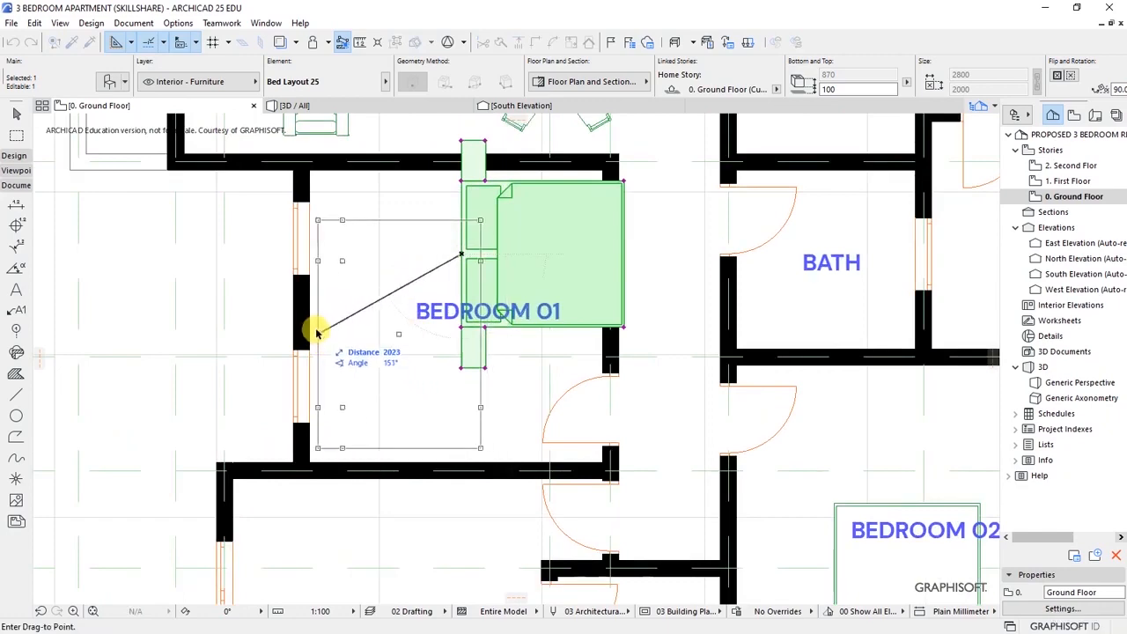
left_click(309, 324)
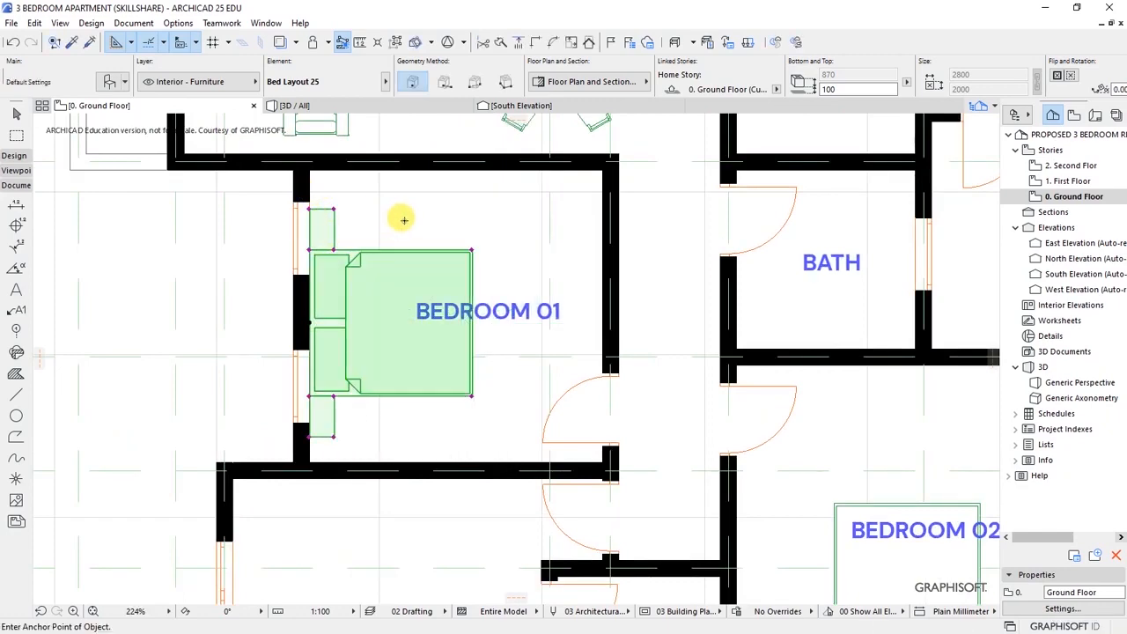
key("Escape")
scroll(307, 246, "down", 8)
scroll(316, 264, "up", 3)
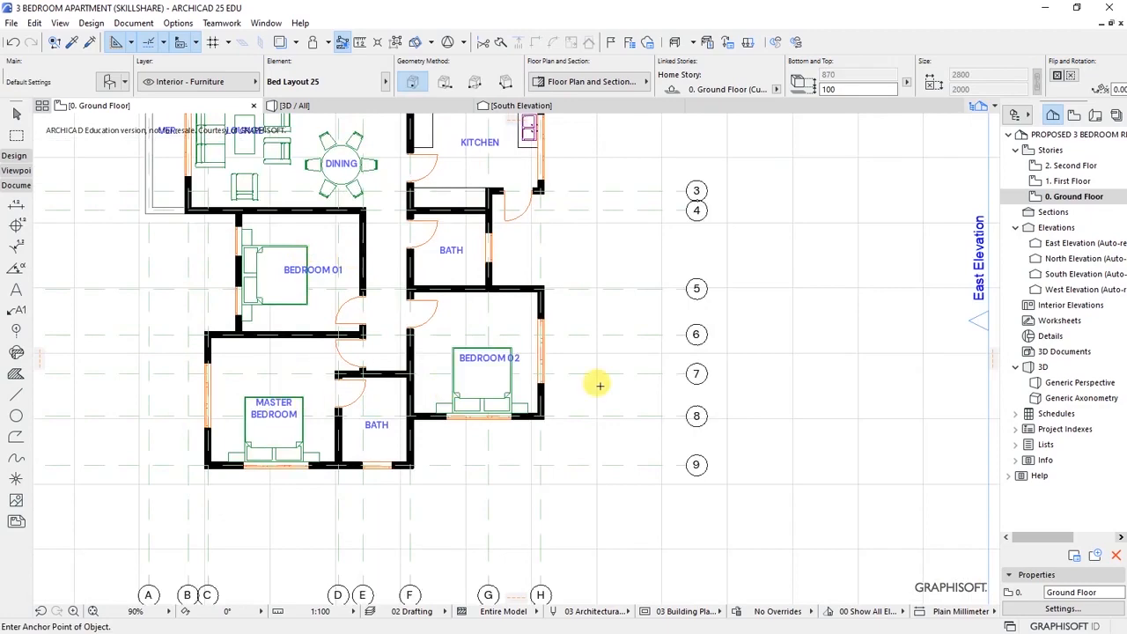
scroll(528, 378, "down", 3)
scroll(396, 314, "up", 3)
left_click(15, 157)
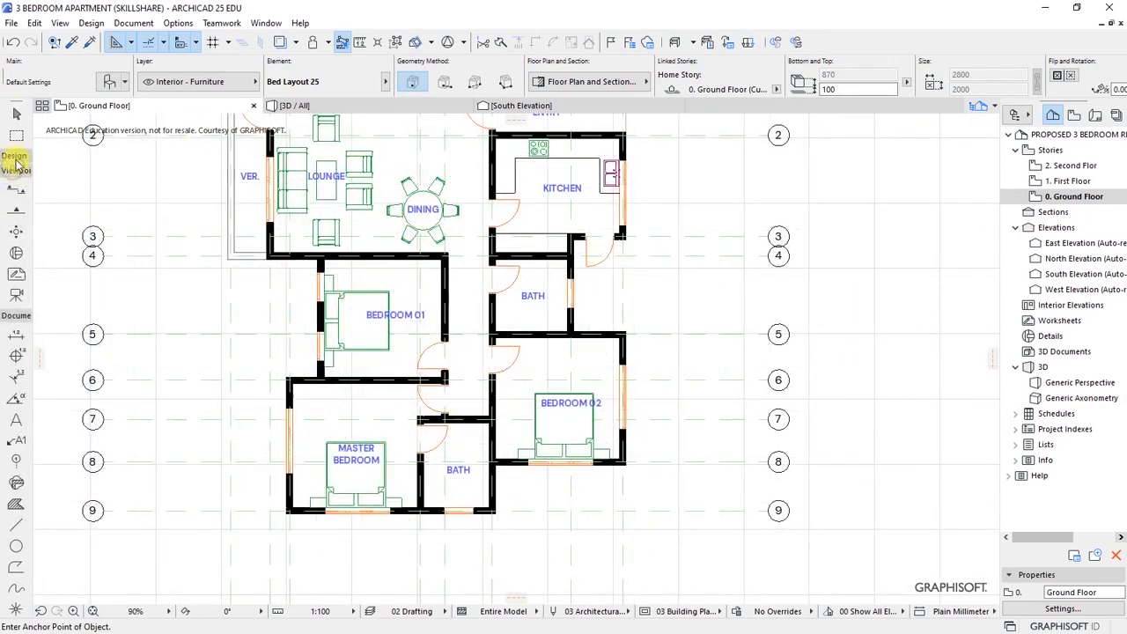
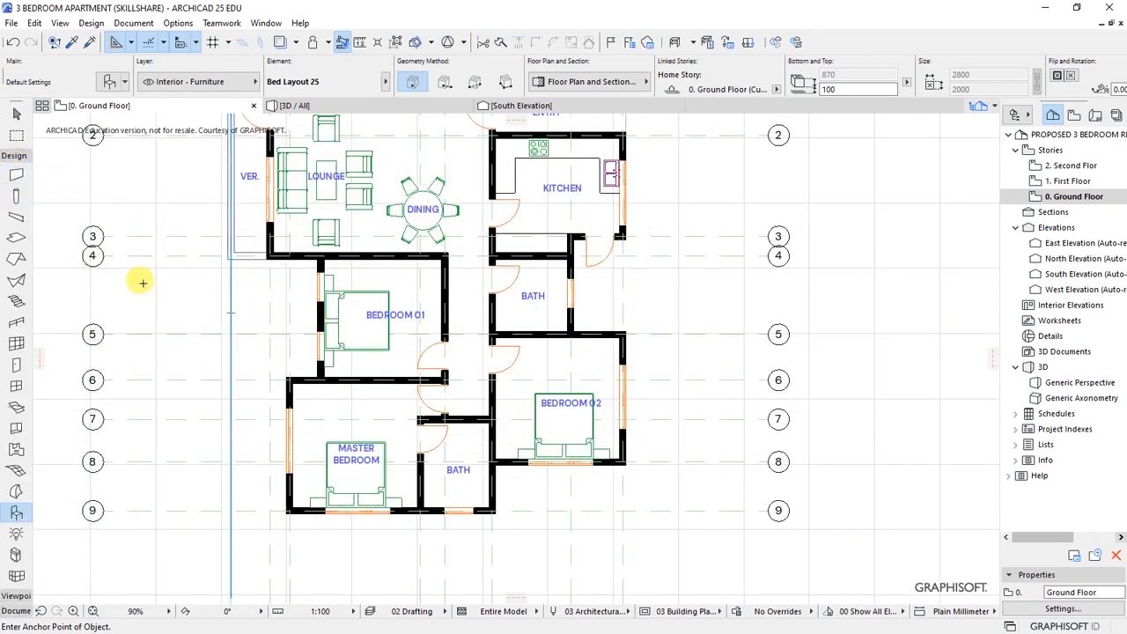
- Draw a 600 mm wall stub off the Master Bedroom's top wall
left_click(16, 176)
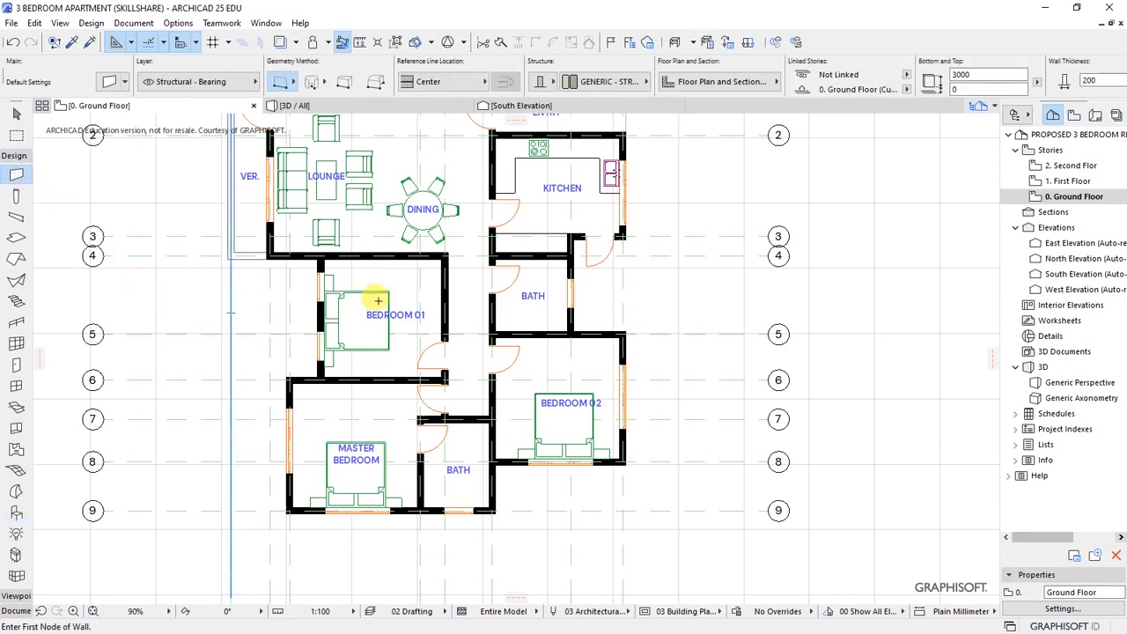
scroll(407, 411, "up", 5)
left_click(406, 350)
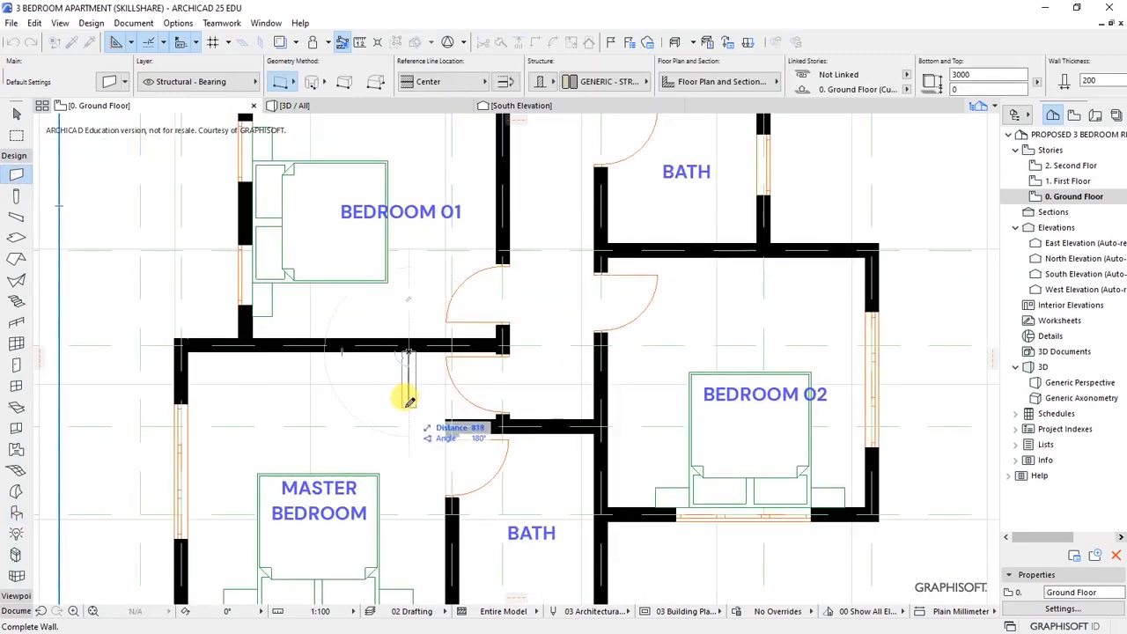
key("Tab")
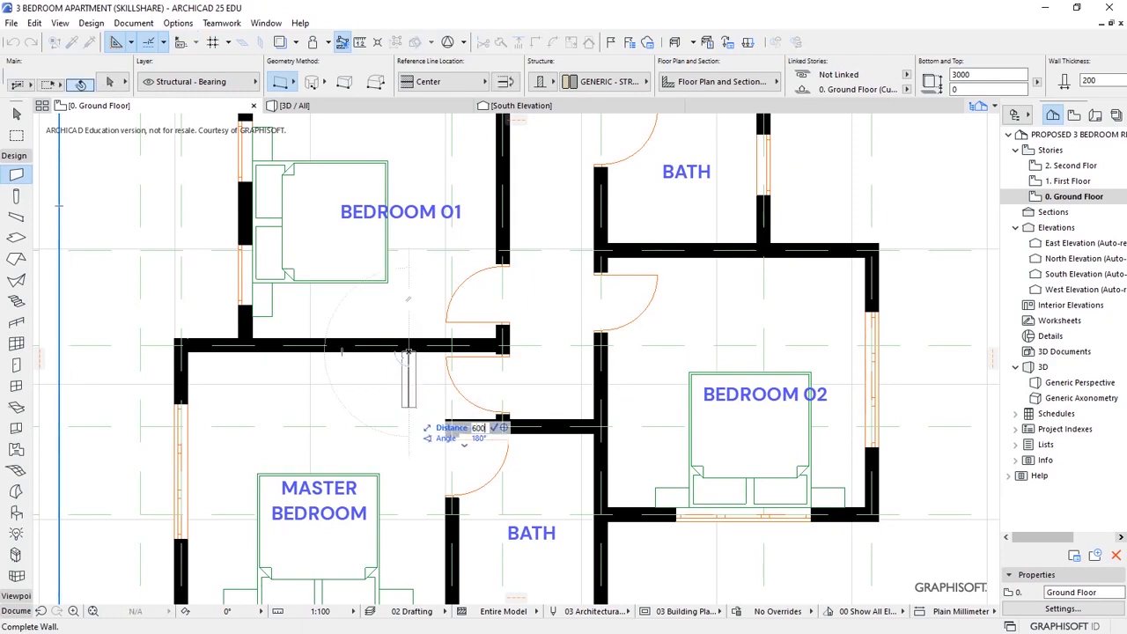
type("600")
key("Return")
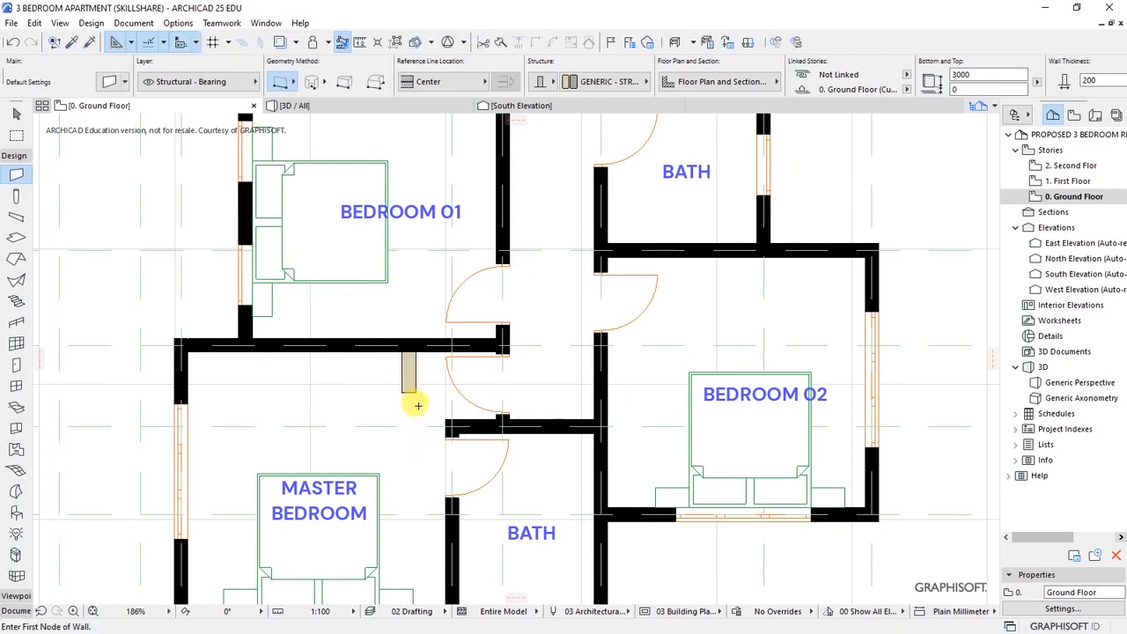
scroll(438, 386, "down", 1)
scroll(627, 302, "up", 2)
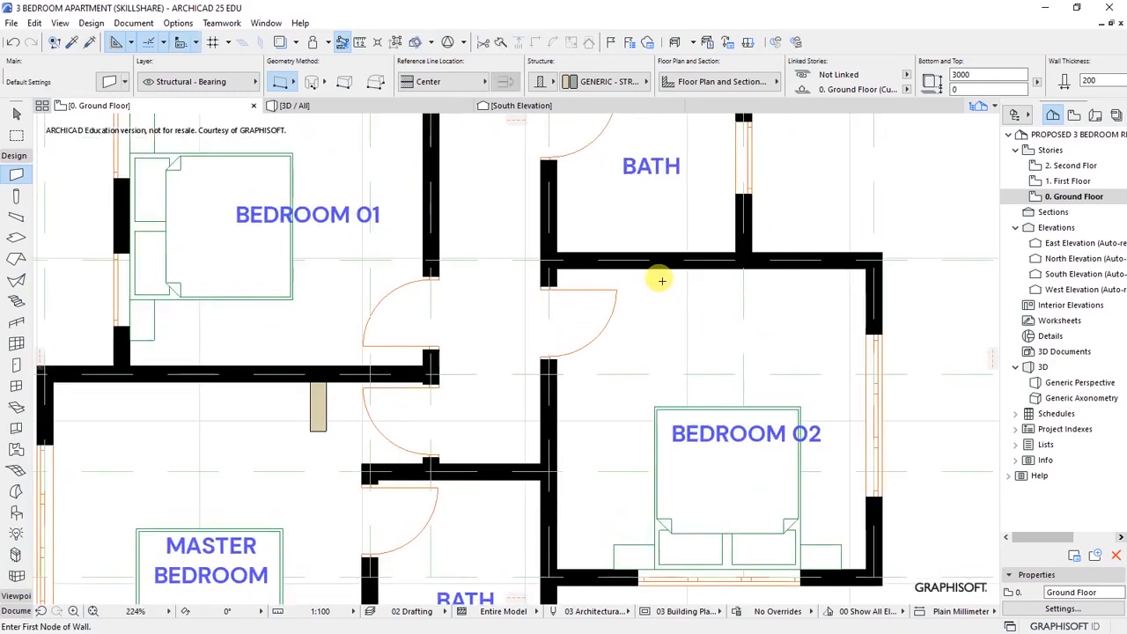
- Add a 600 mm stub in Bedroom 02 and a short stub off Bedroom 01's right wall
left_click(646, 267)
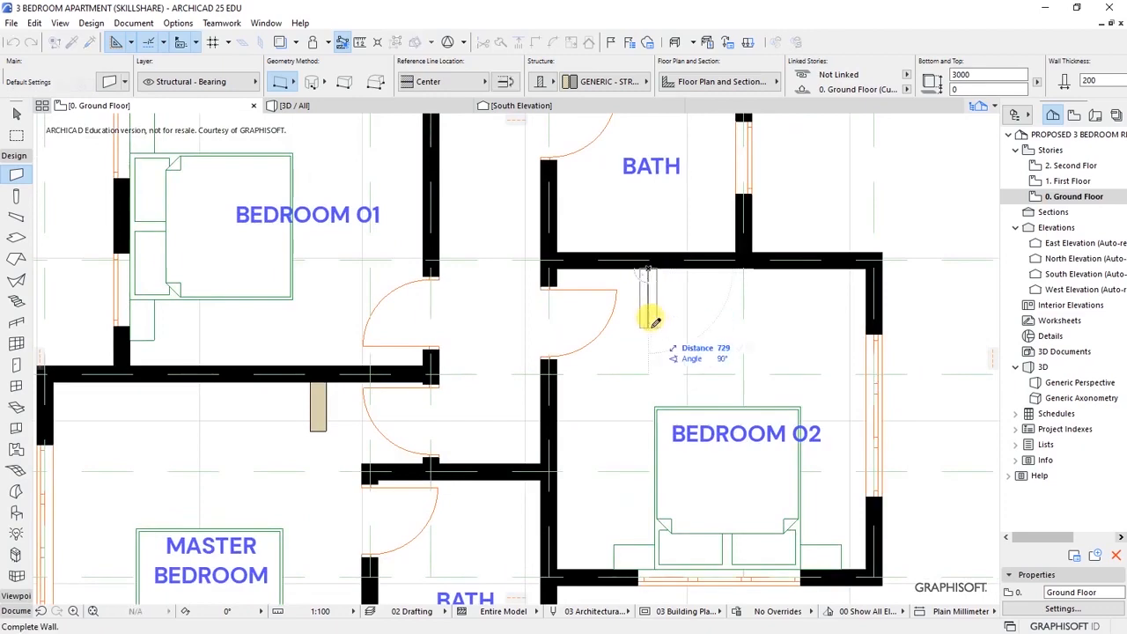
type("600")
key("Return")
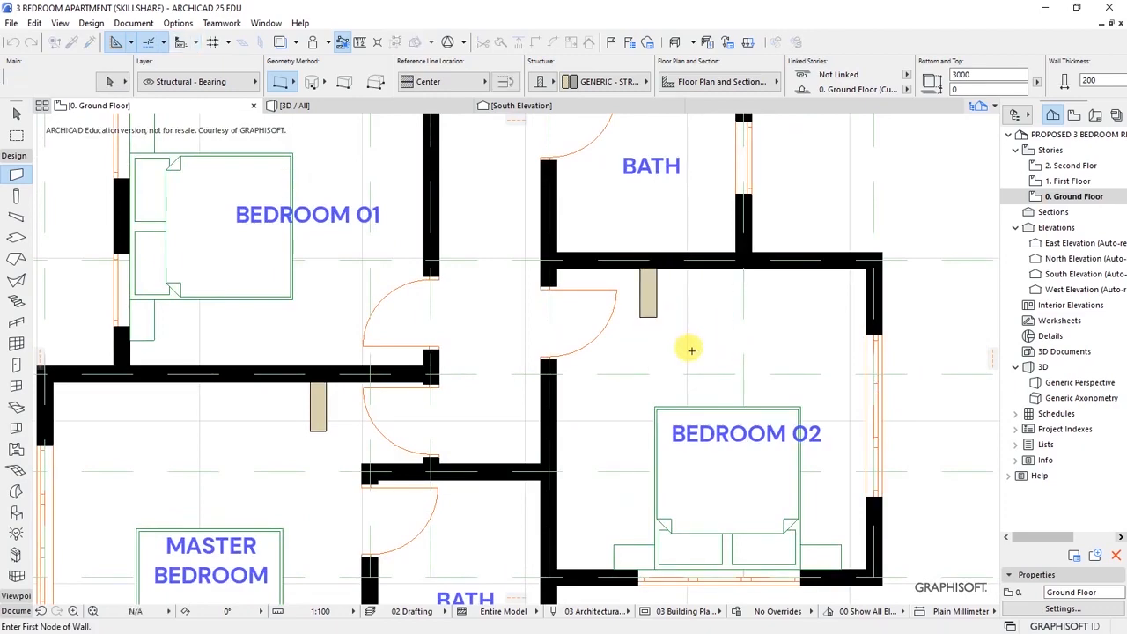
scroll(477, 244, "down", 3)
scroll(483, 246, "up", 1)
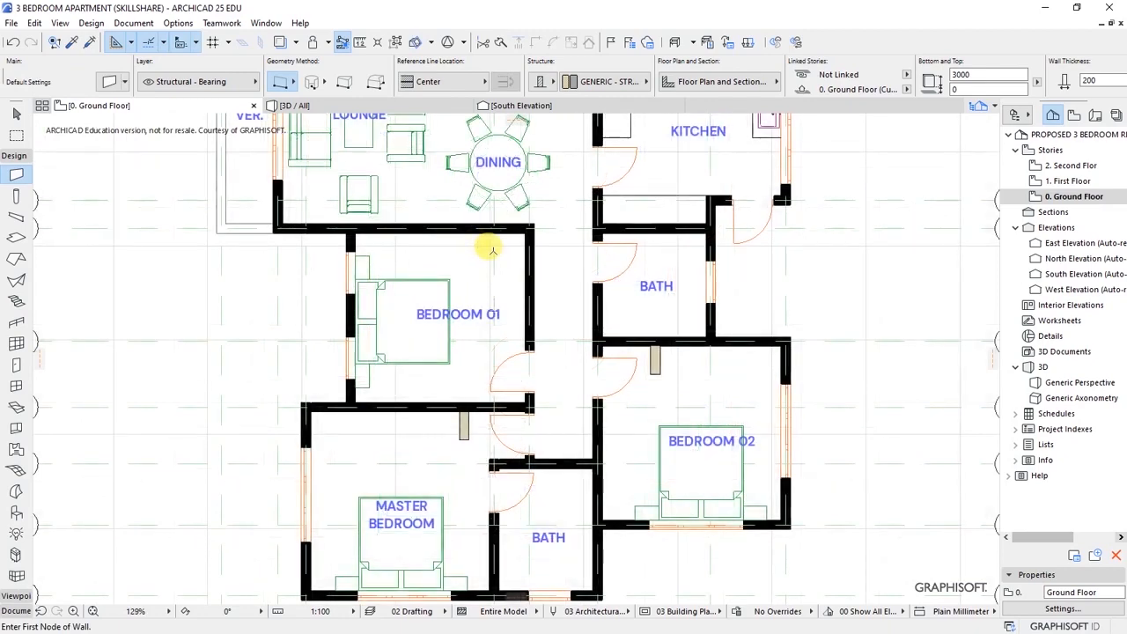
scroll(506, 291, "up", 2)
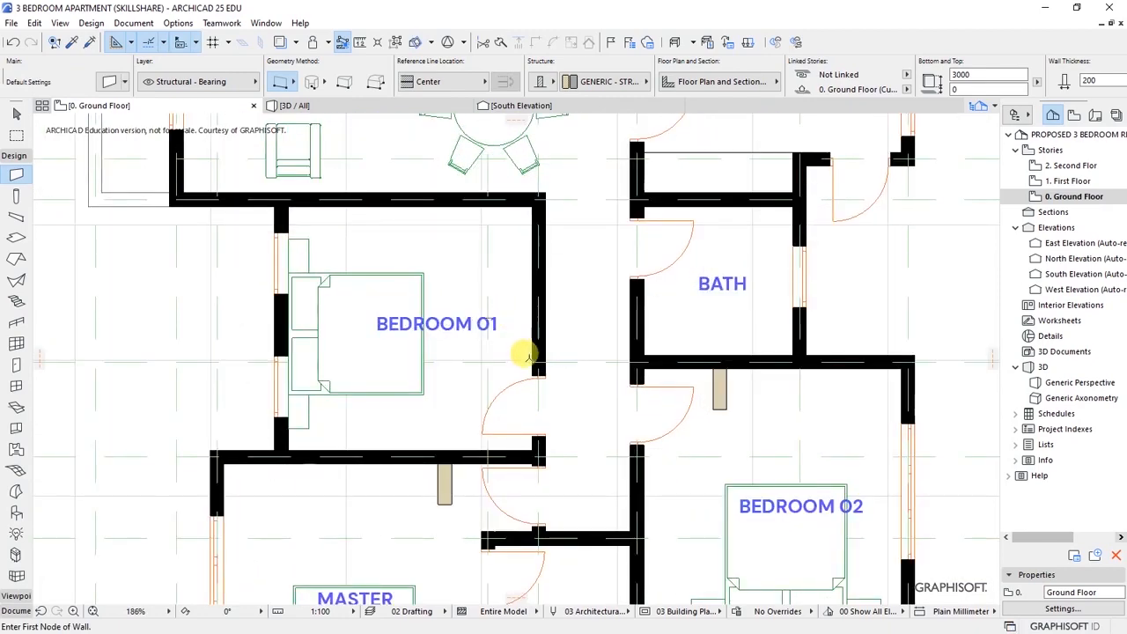
left_click(531, 349)
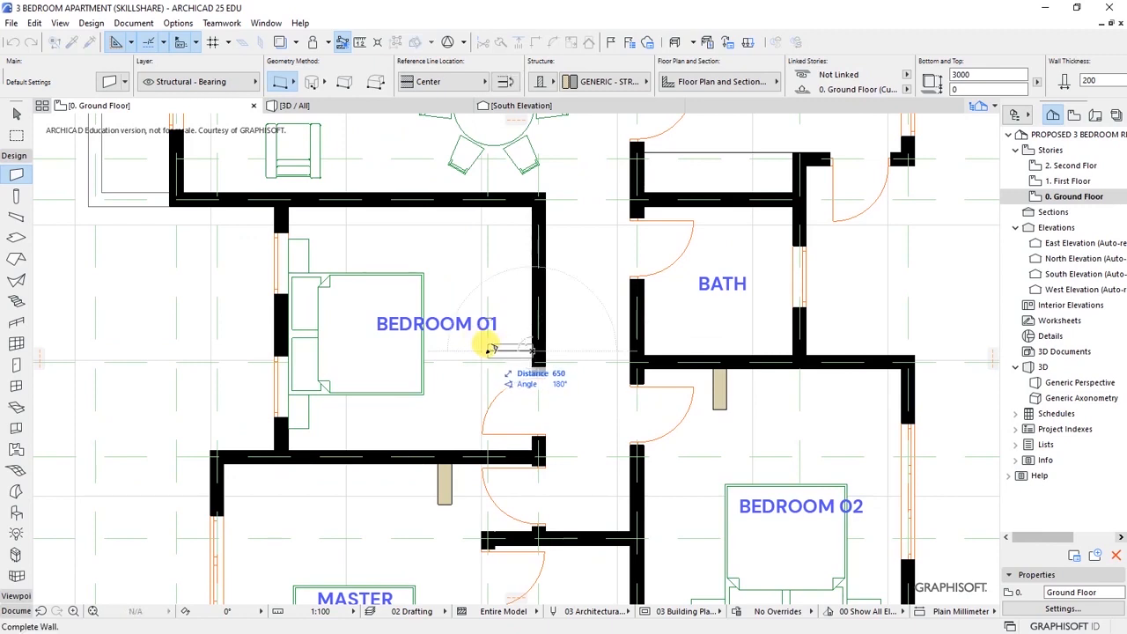
left_click(491, 349)
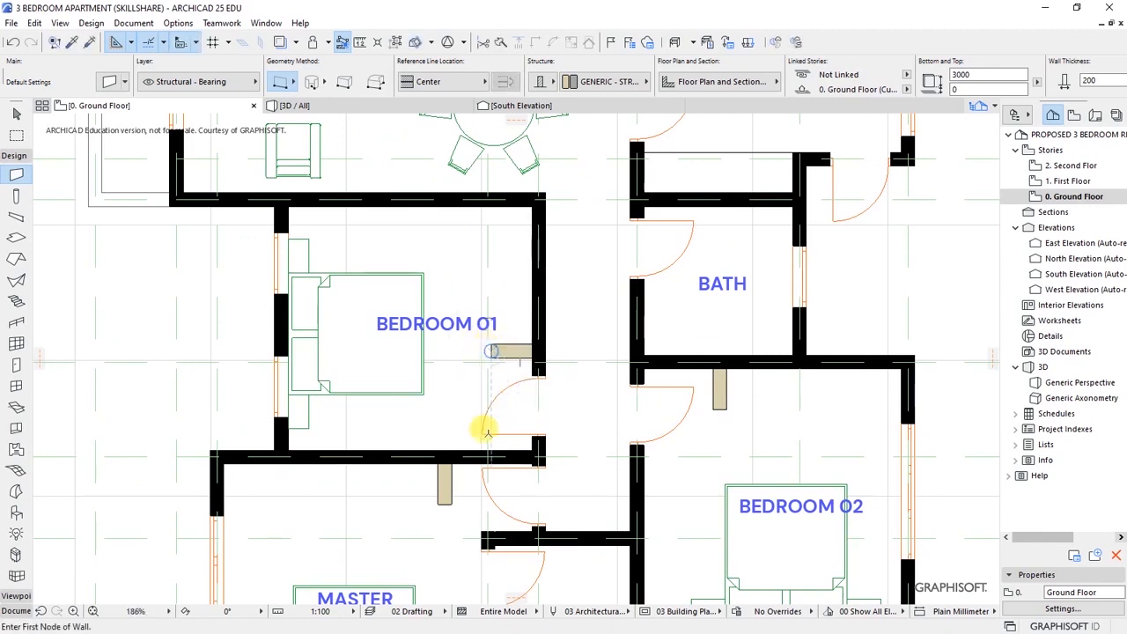
- Select all three new wall stubs together
left_click(442, 491, "shift")
left_click(515, 351, "shift")
left_click(719, 387, "shift")
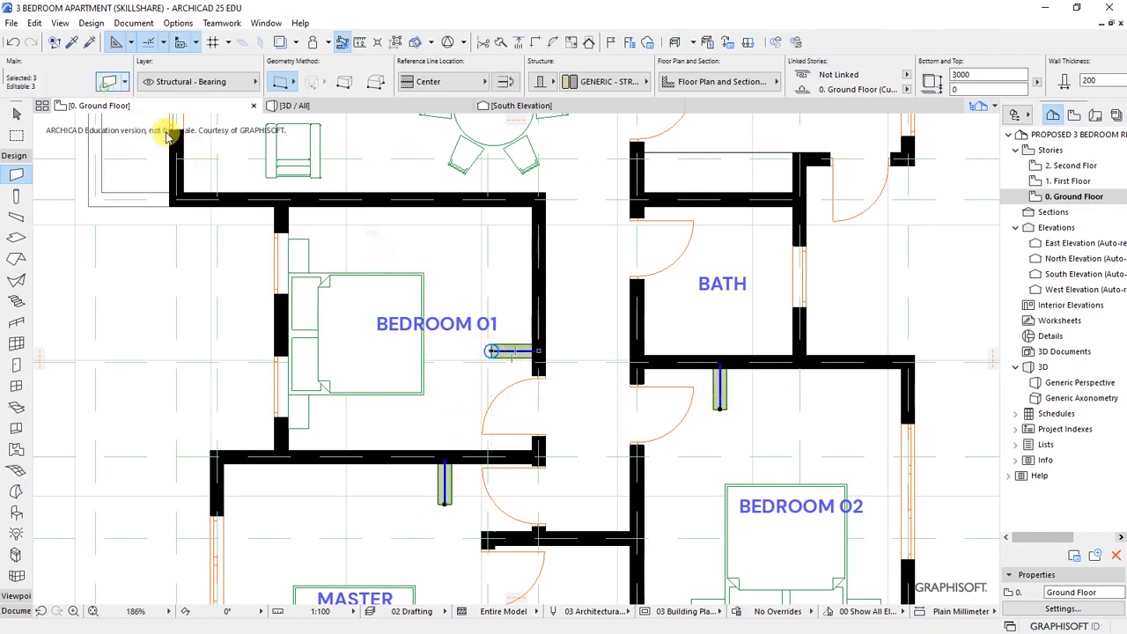
- In the selected walls' settings, set the wall thickness to 100 mm
key("ctrl+t")
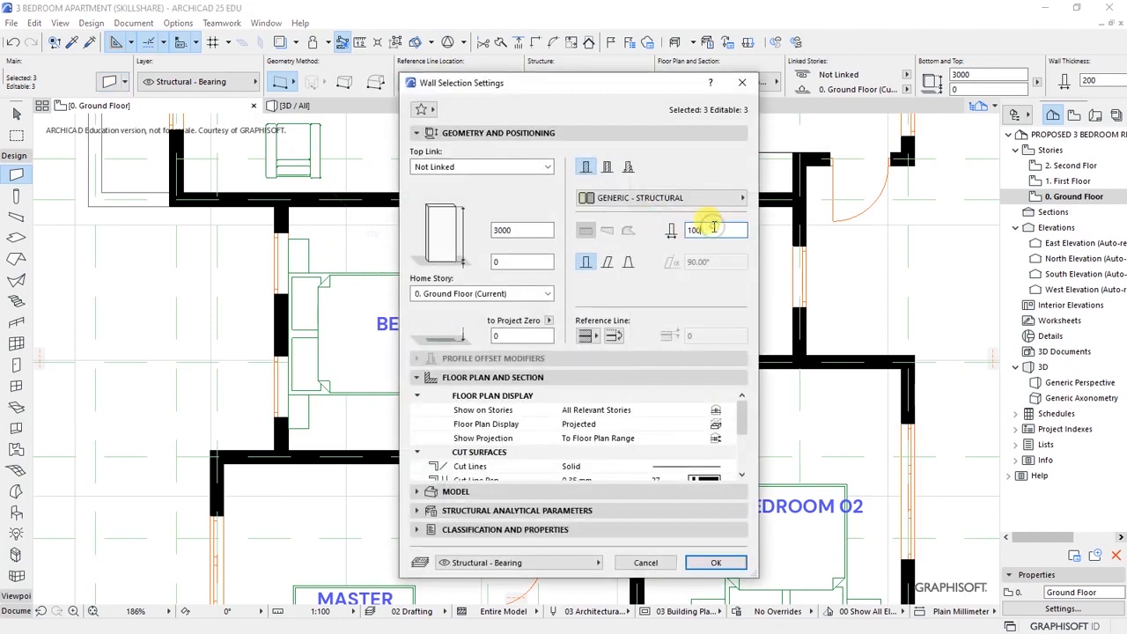
left_click(484, 133)
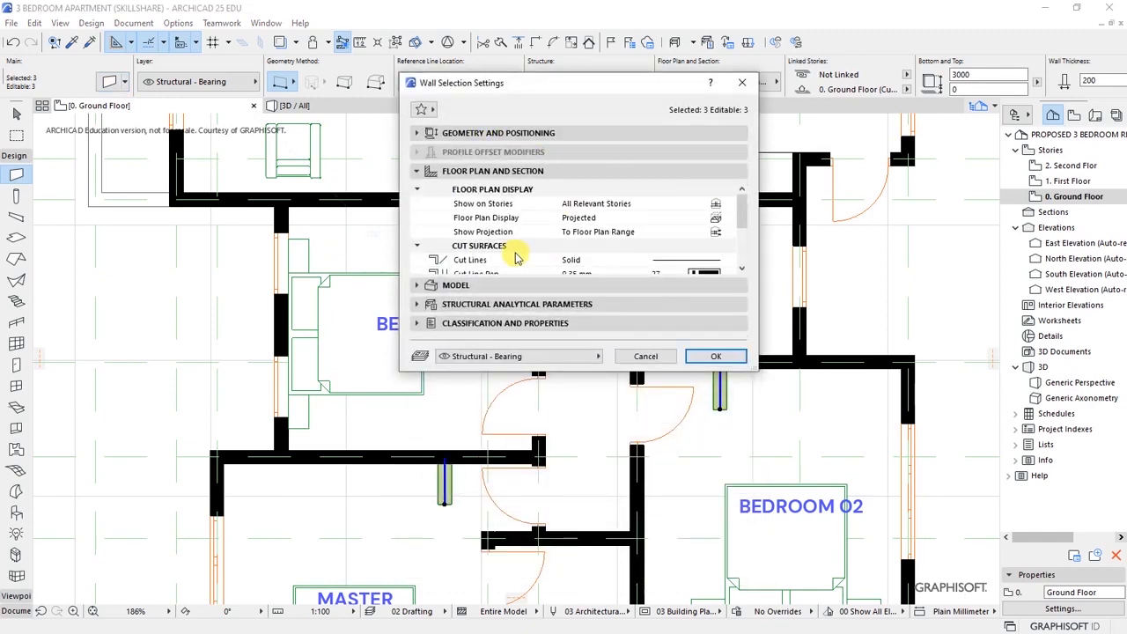
left_click(742, 270)
left_click(742, 271)
left_click(742, 270)
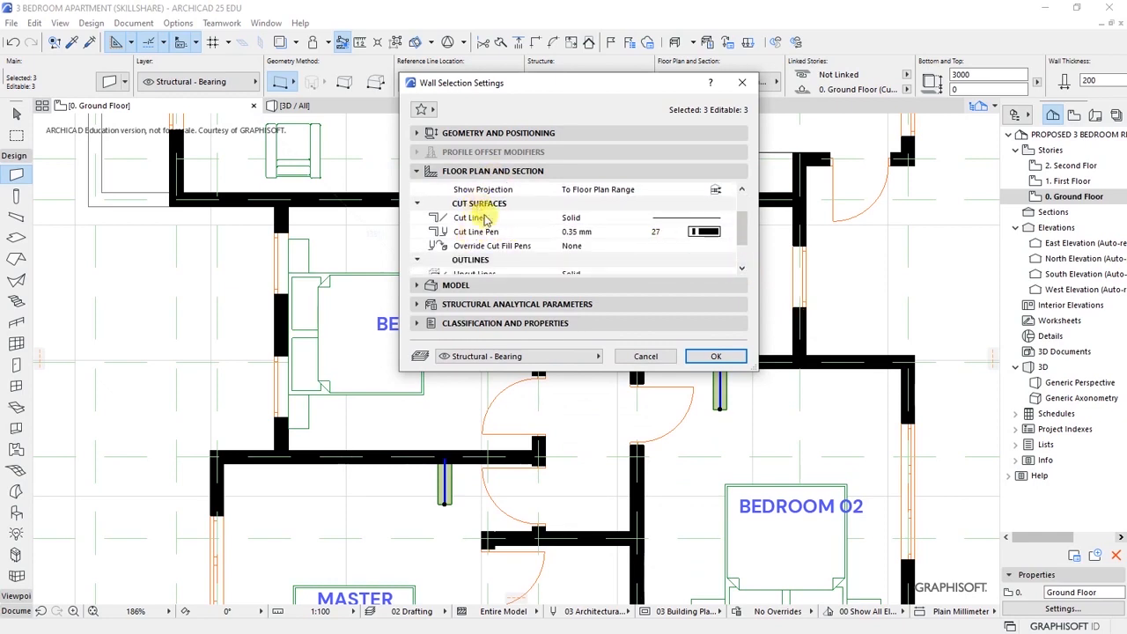
- Override both cut fill pens, foreground pen 1 plus a background pen, and apply
left_click(483, 247)
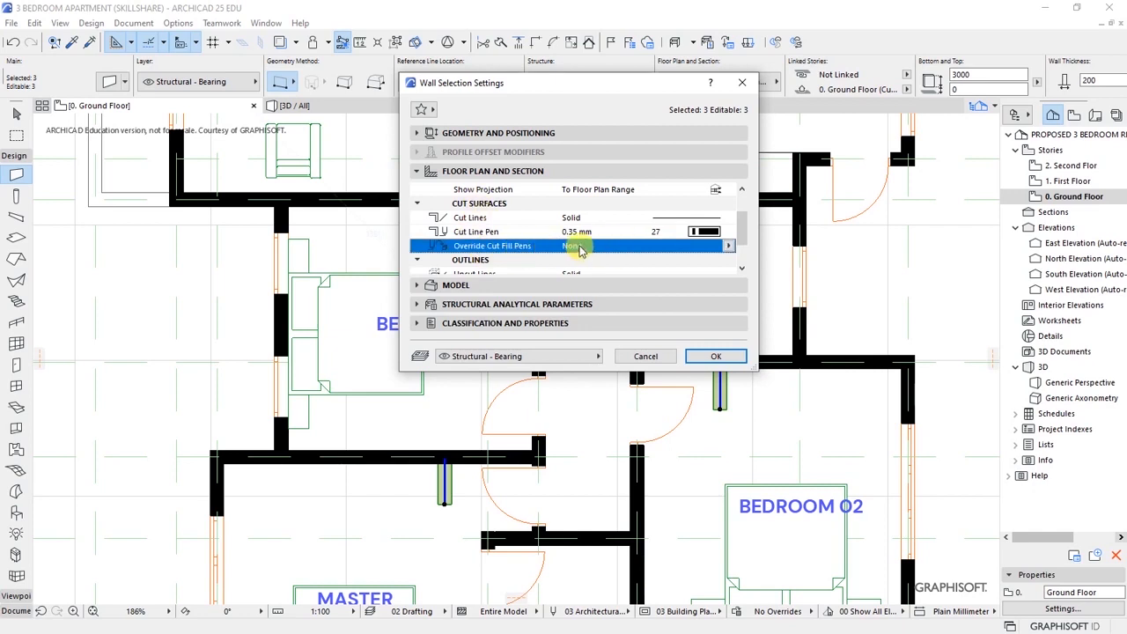
left_click(726, 251)
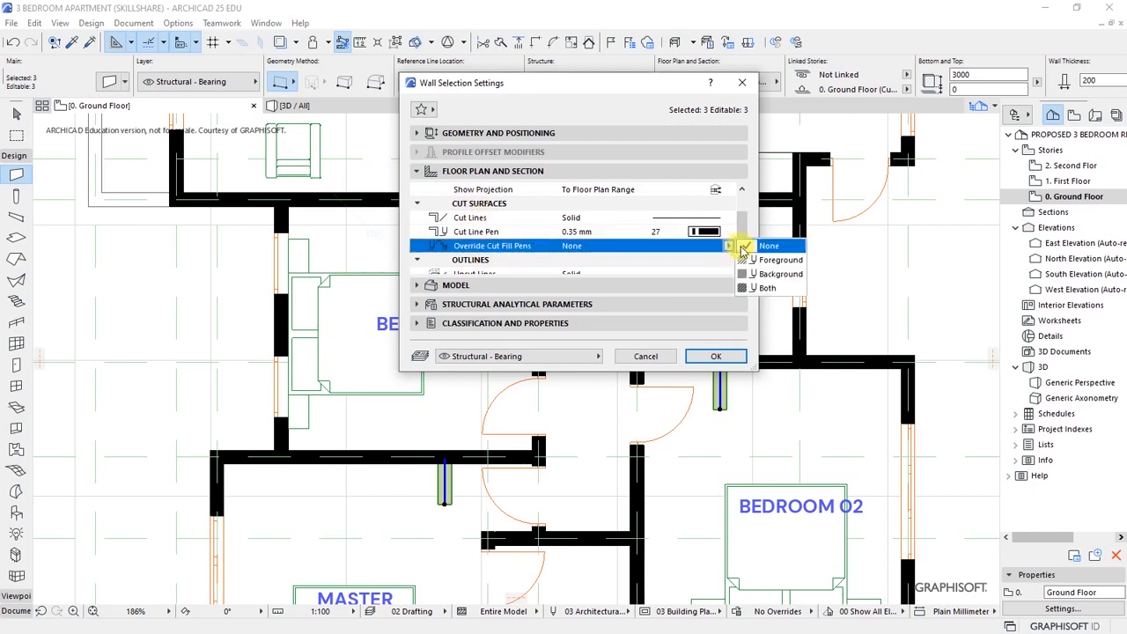
left_click(766, 290)
left_click(712, 259)
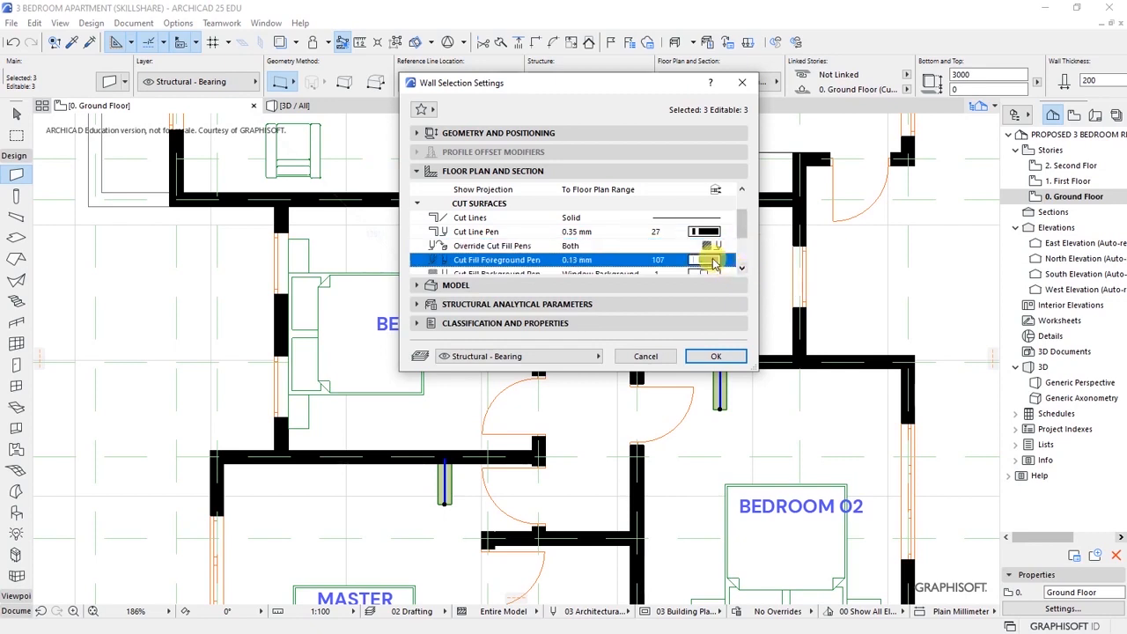
left_click(738, 260)
scroll(745, 271, "down", 1)
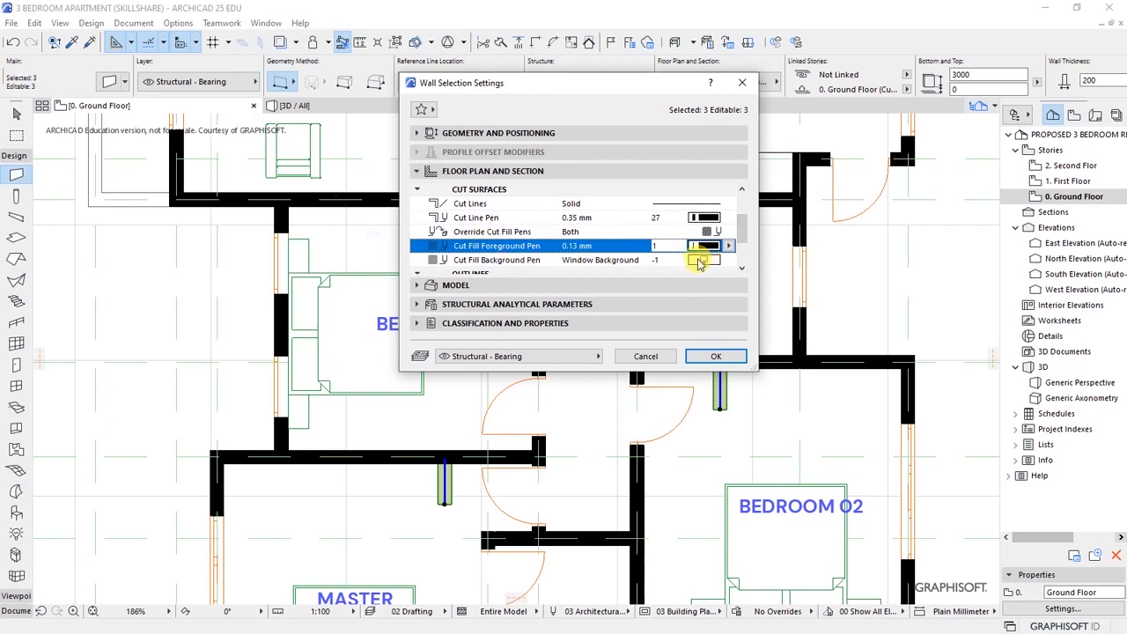
left_click(700, 261)
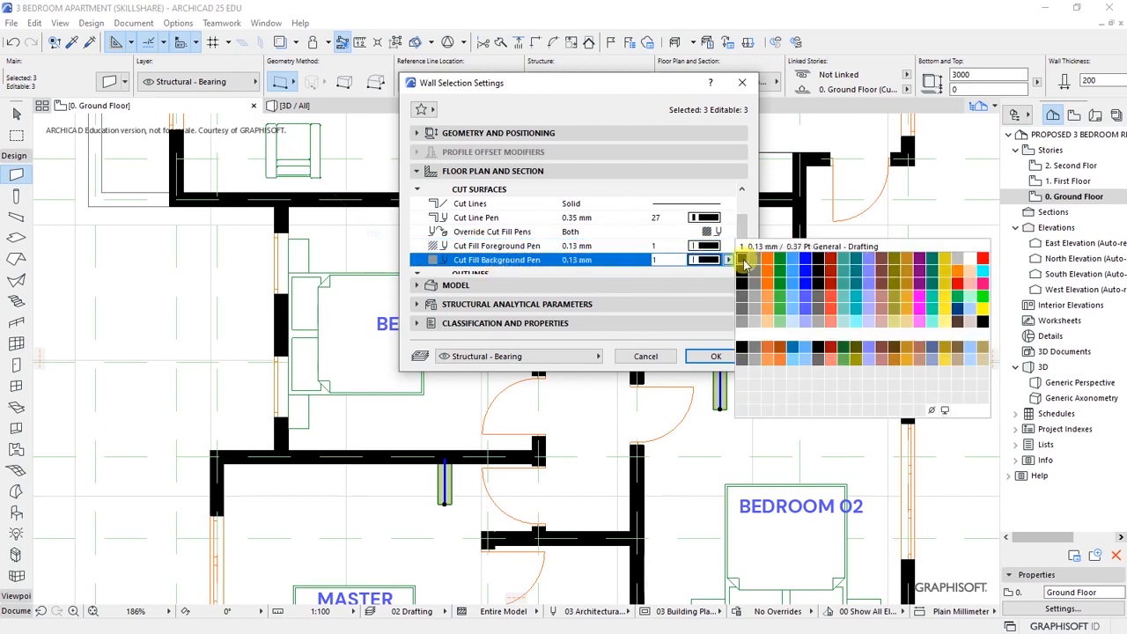
left_click(716, 356)
left_click(716, 356)
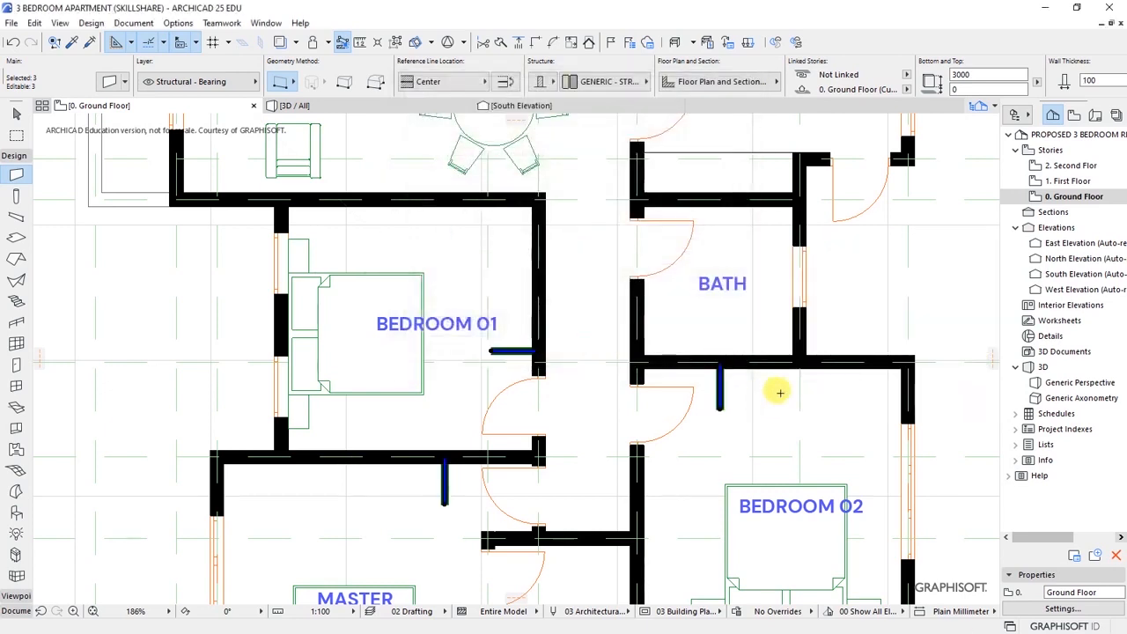
- Draw a drafting line from Bedroom 02's door arc end to the short wall stub
key("Escape")
scroll(450, 303, "down", 2)
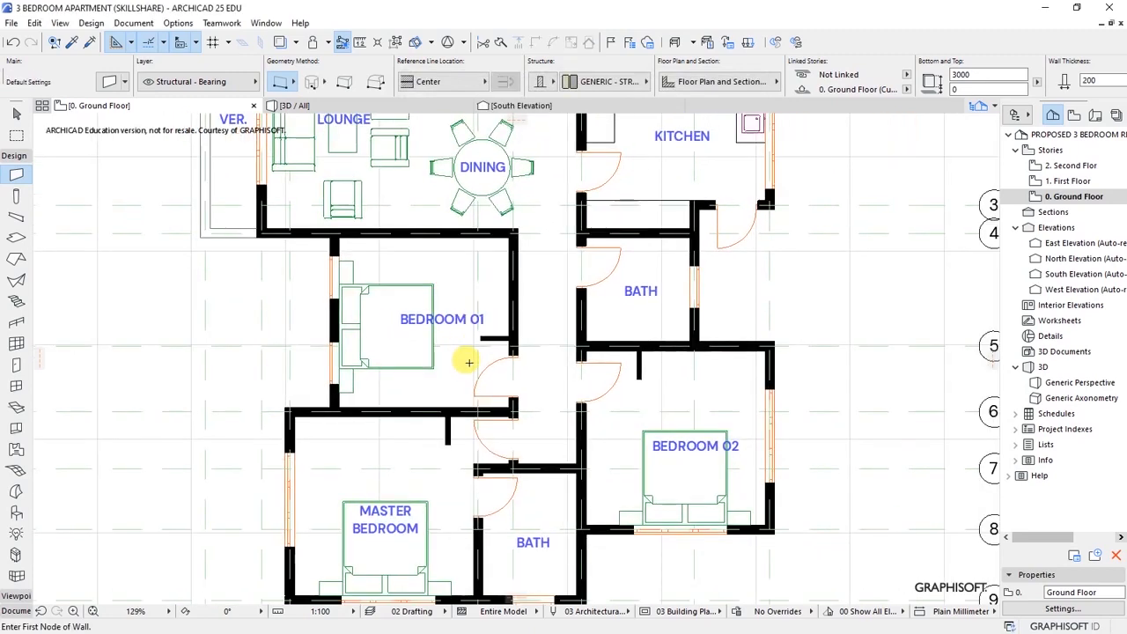
scroll(423, 448, "up", 1)
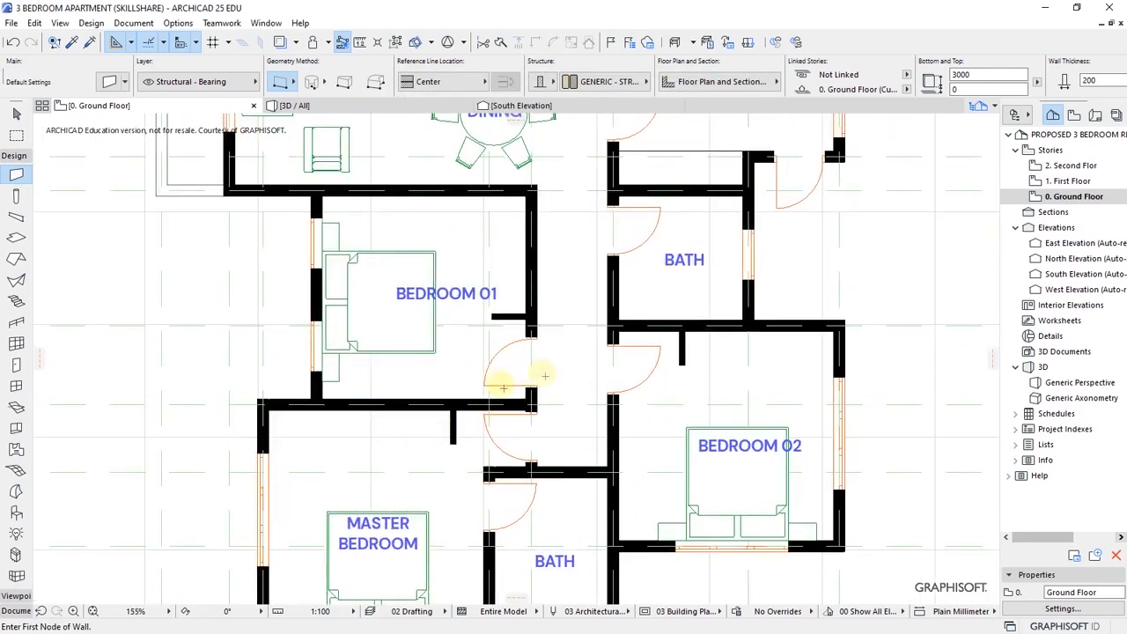
scroll(391, 327, "down", 2)
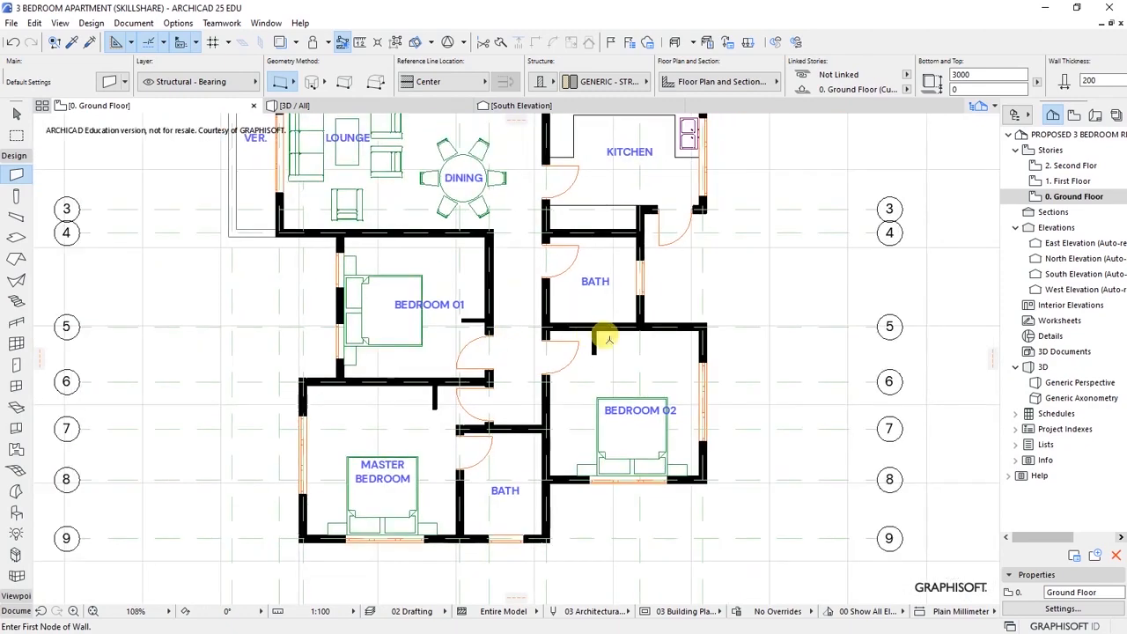
scroll(598, 334, "up", 2)
left_click(15, 157)
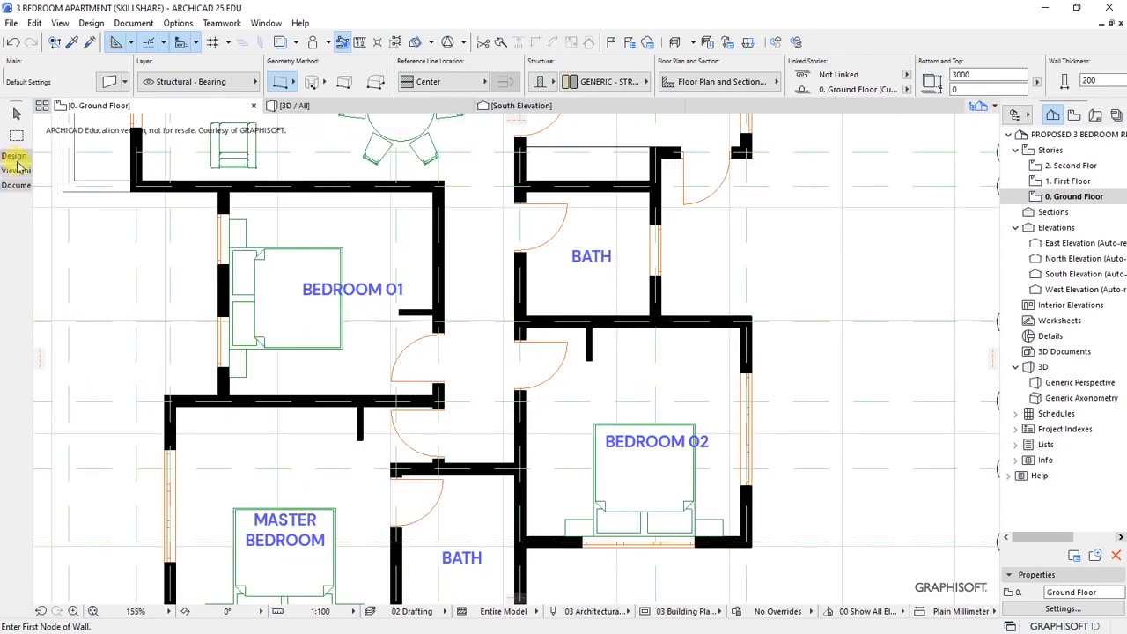
left_click(16, 185)
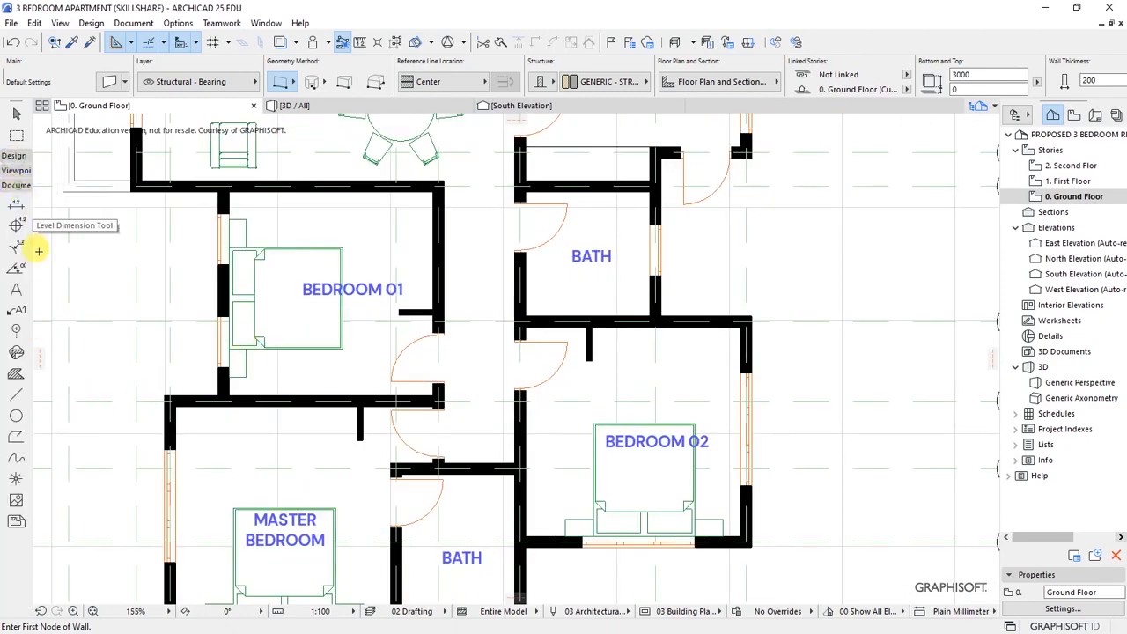
left_click(16, 394)
scroll(581, 348, "up", 5)
left_click(521, 342)
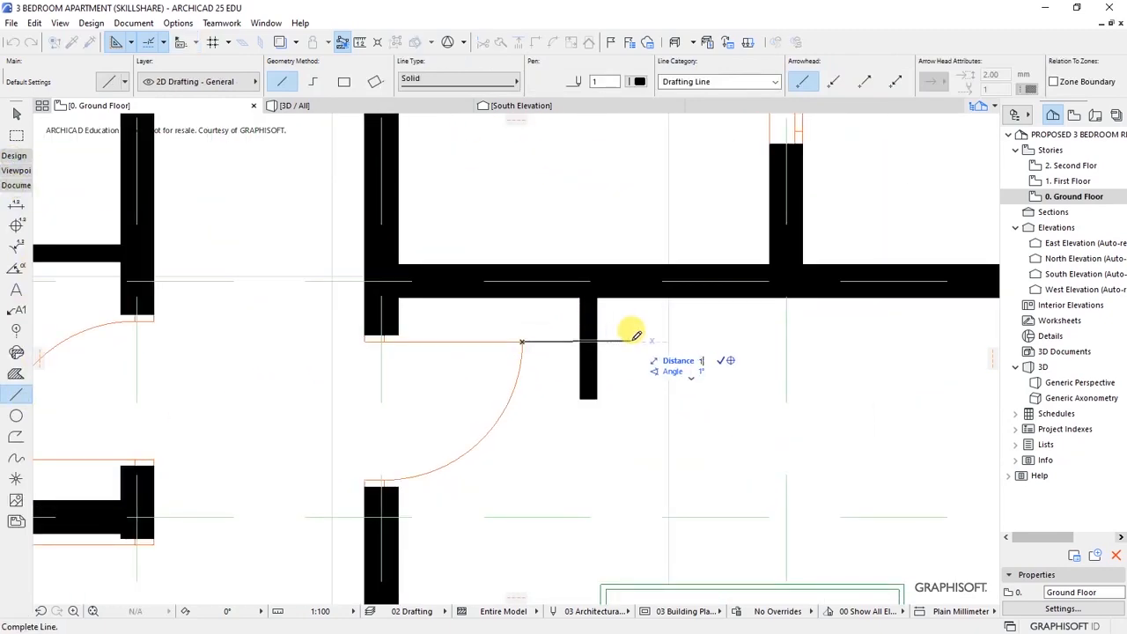
key("Return")
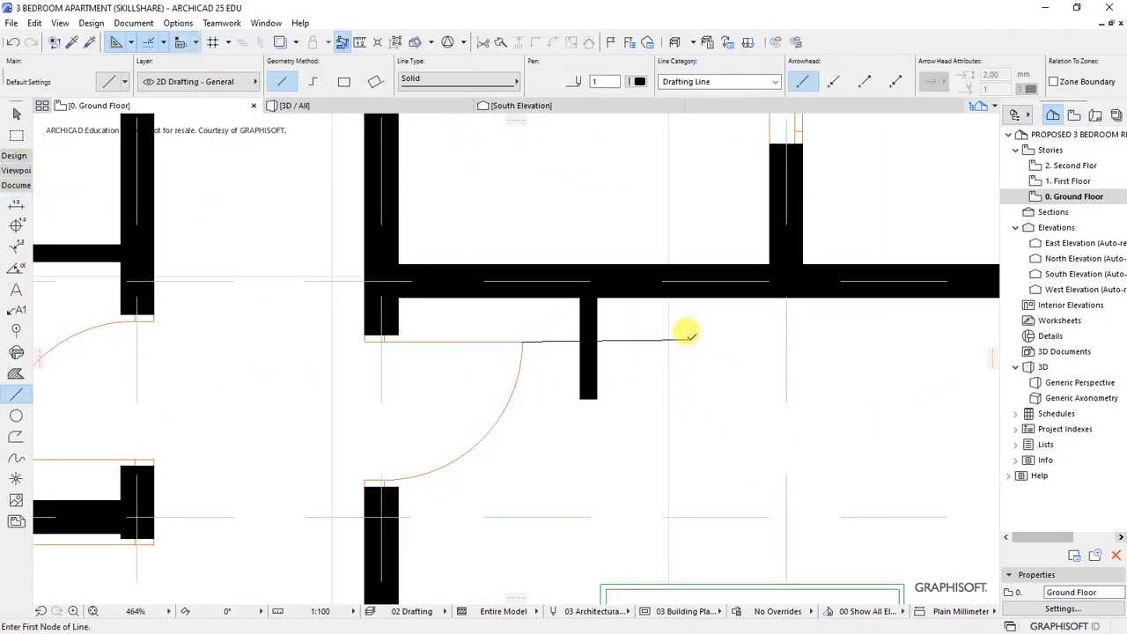
key("ctrl+z")
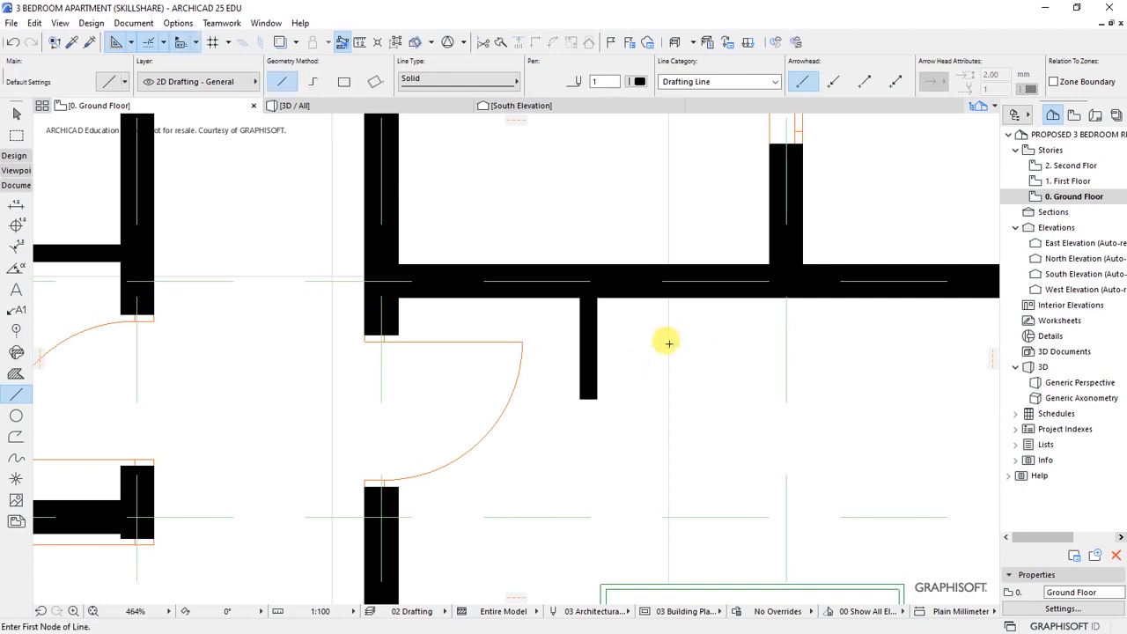
left_click(521, 340)
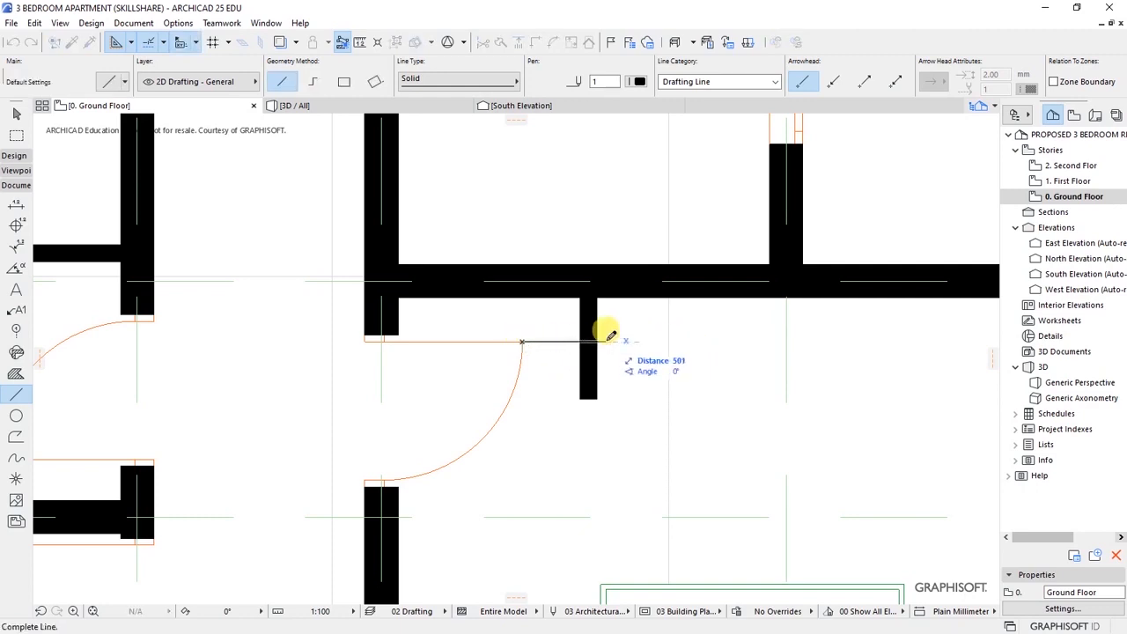
left_click(611, 335)
- Move the short wall stub further right and delete the leftover drafting line
left_click(589, 388, "shift")
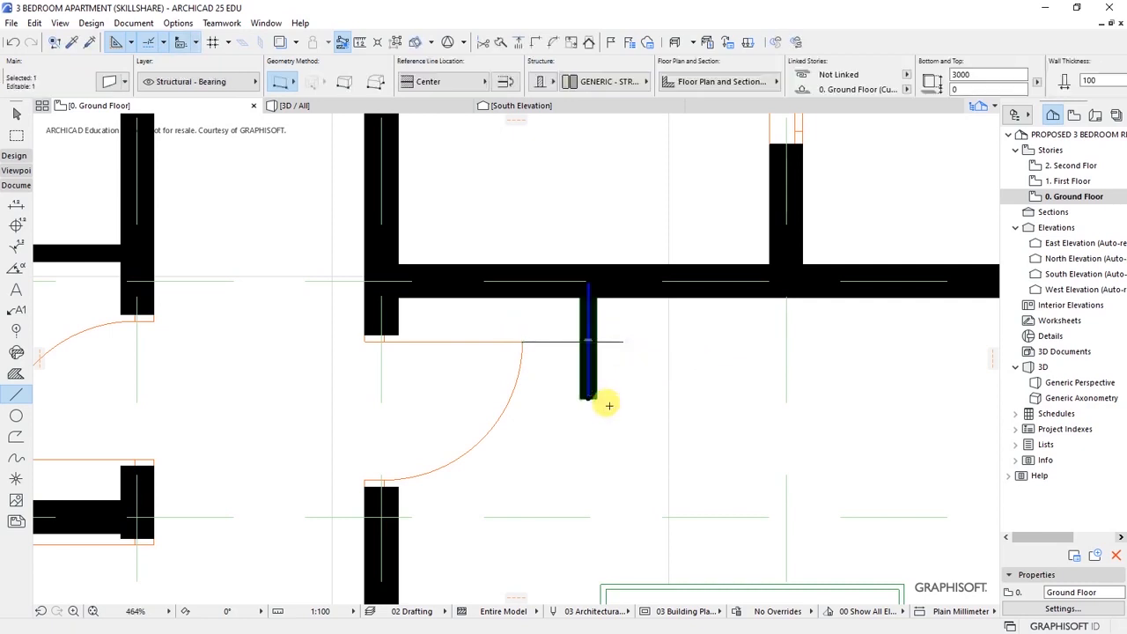
key("ctrl+d")
scroll(654, 326, "up", 3)
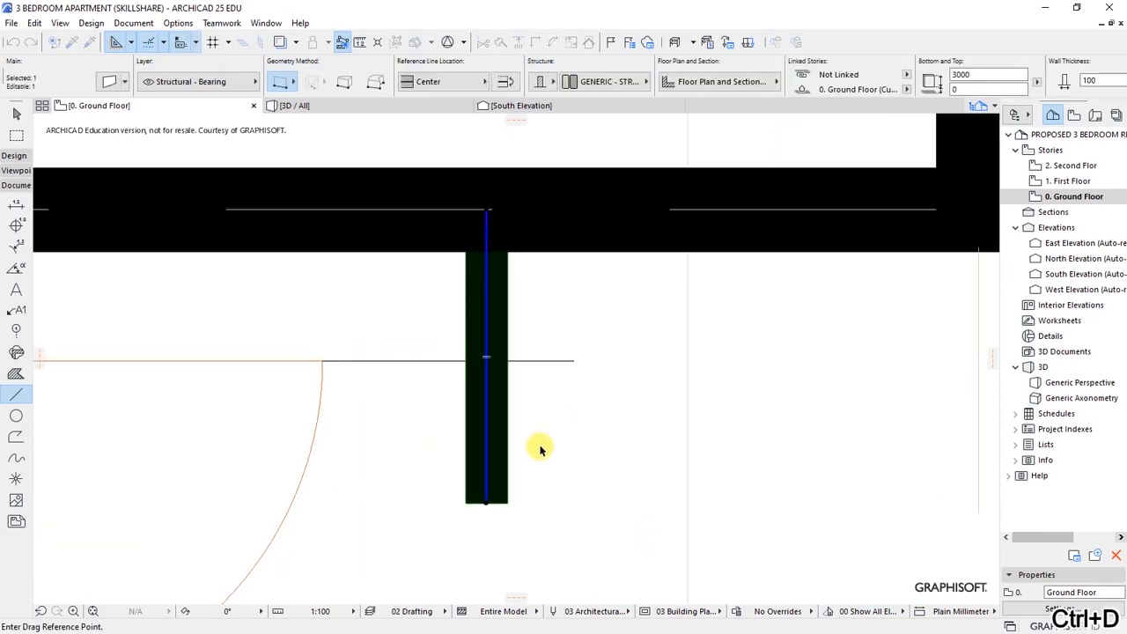
left_click(468, 504)
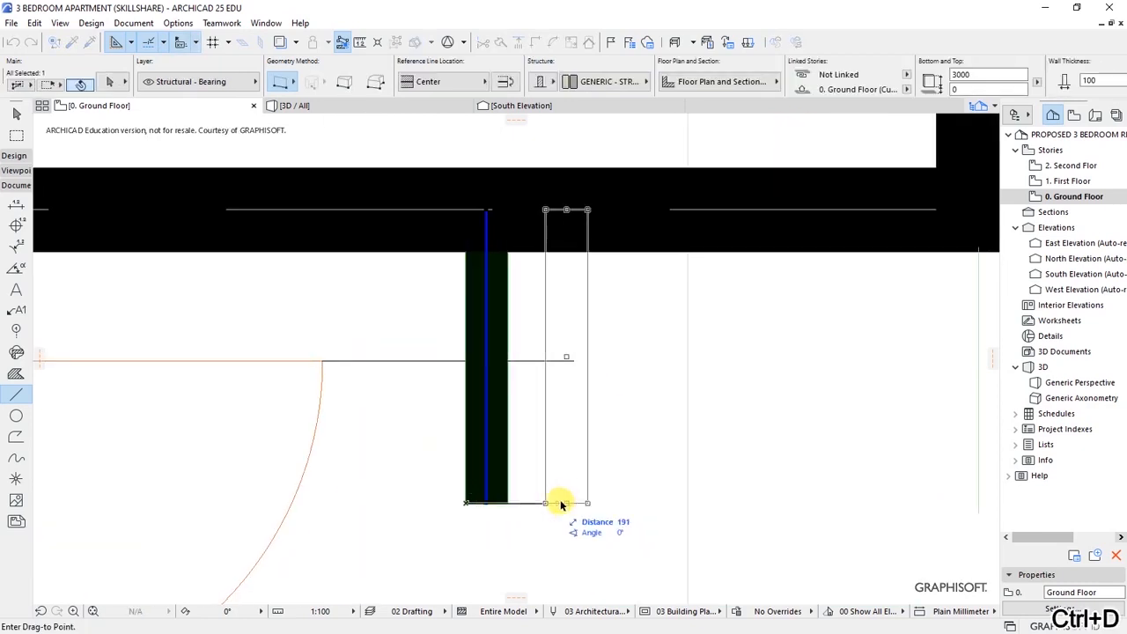
left_click(596, 370)
key("Escape")
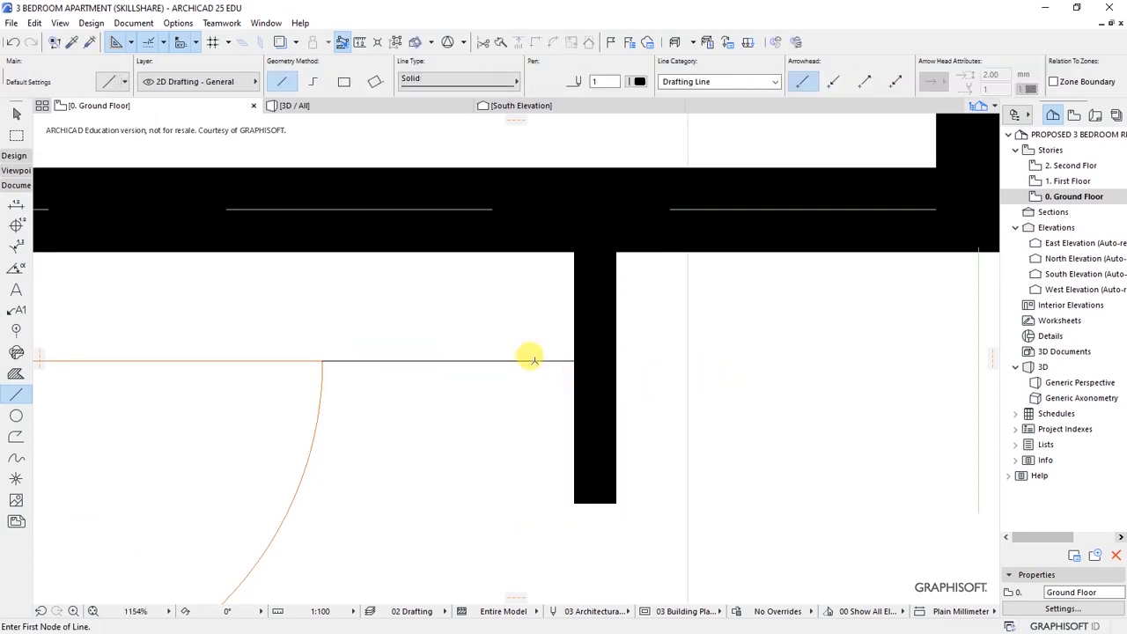
left_click(526, 360, "shift")
key("Delete")
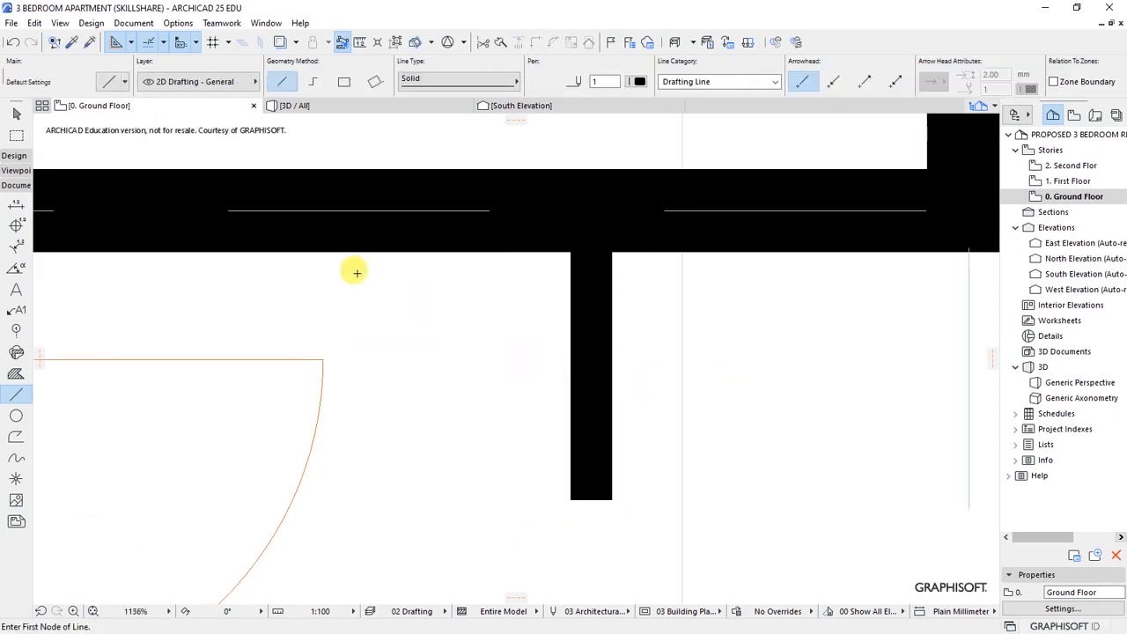
- Draw a line from the moved stub to the east exterior wall, stretching its end into the wall
scroll(357, 272, "down", 5)
left_click(438, 349)
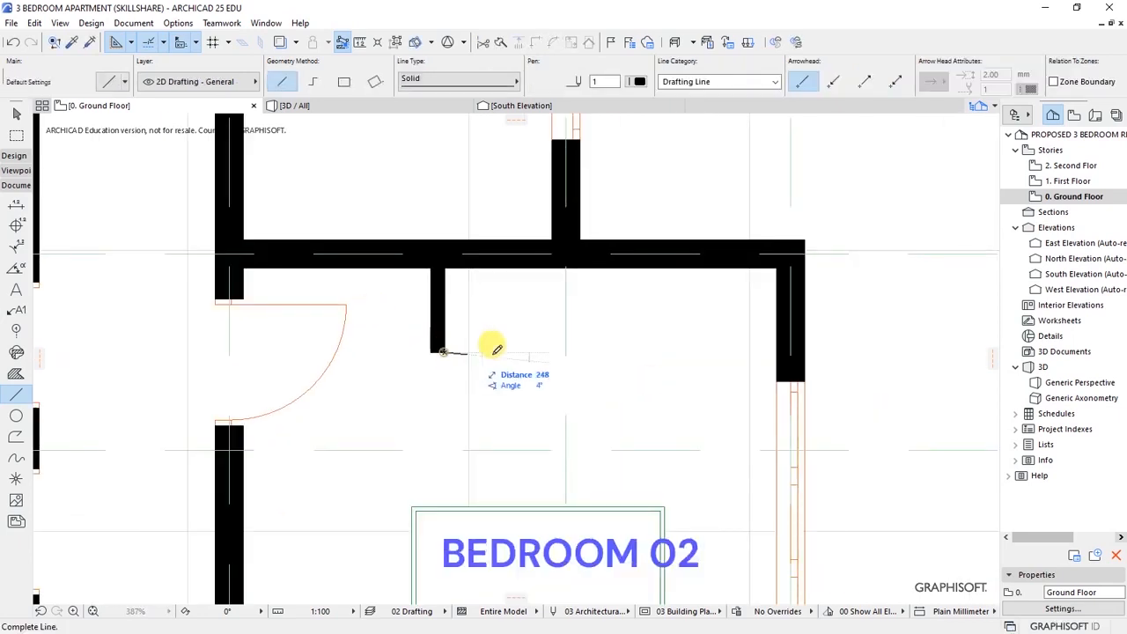
left_click(775, 350)
scroll(630, 329, "down", 3)
scroll(700, 330, "up", 6)
left_click(701, 349, "shift")
scroll(706, 346, "up", 7)
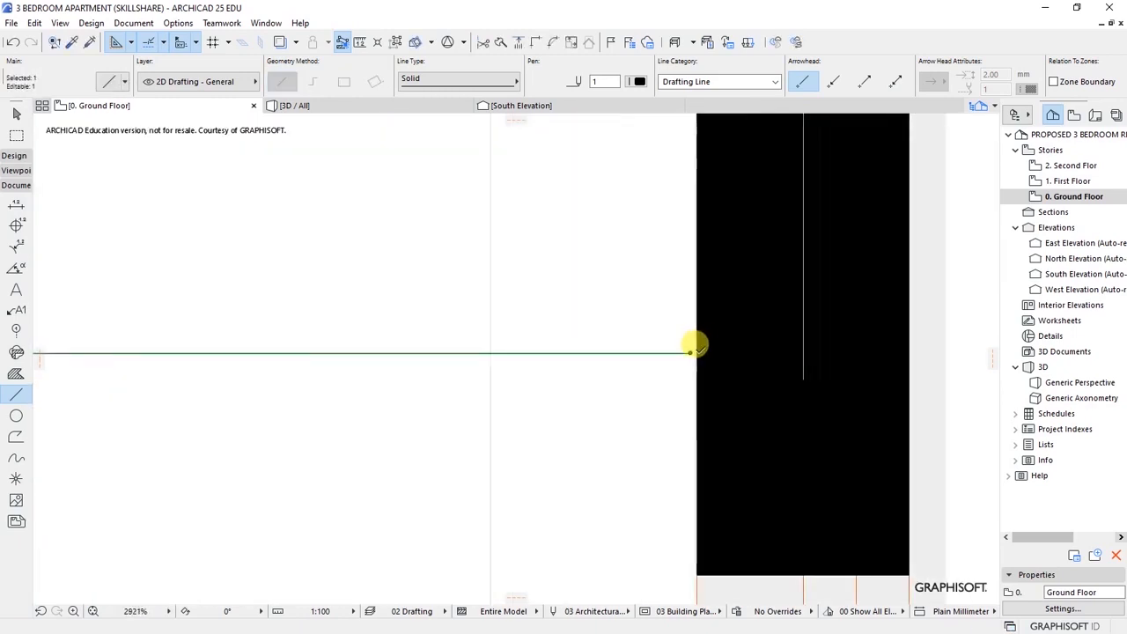
left_click(687, 354)
left_click(728, 349)
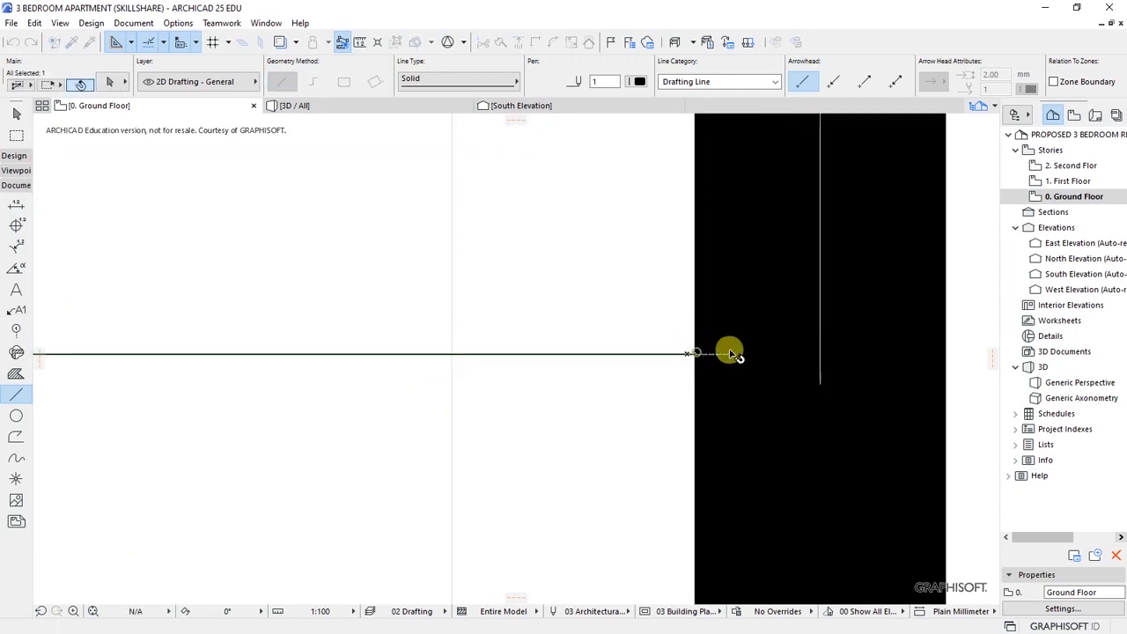
scroll(678, 357, "down", 14)
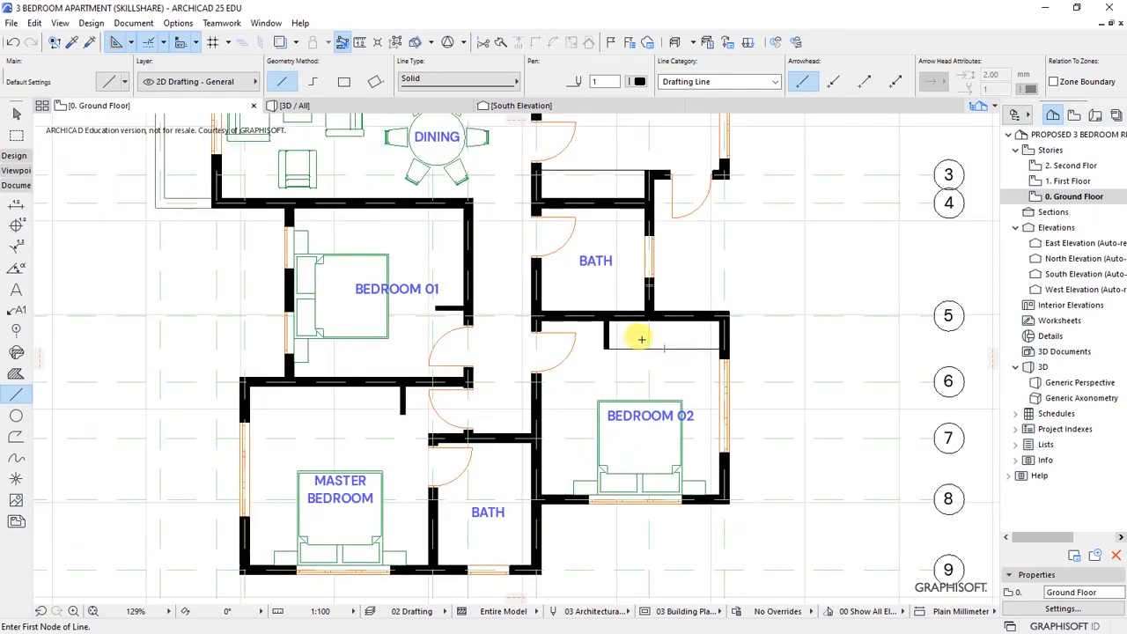
- Drag a copy of the upper BATH label into Bedroom 02's wardrobe recess
scroll(642, 339, "up", 3)
left_click(555, 214, "shift")
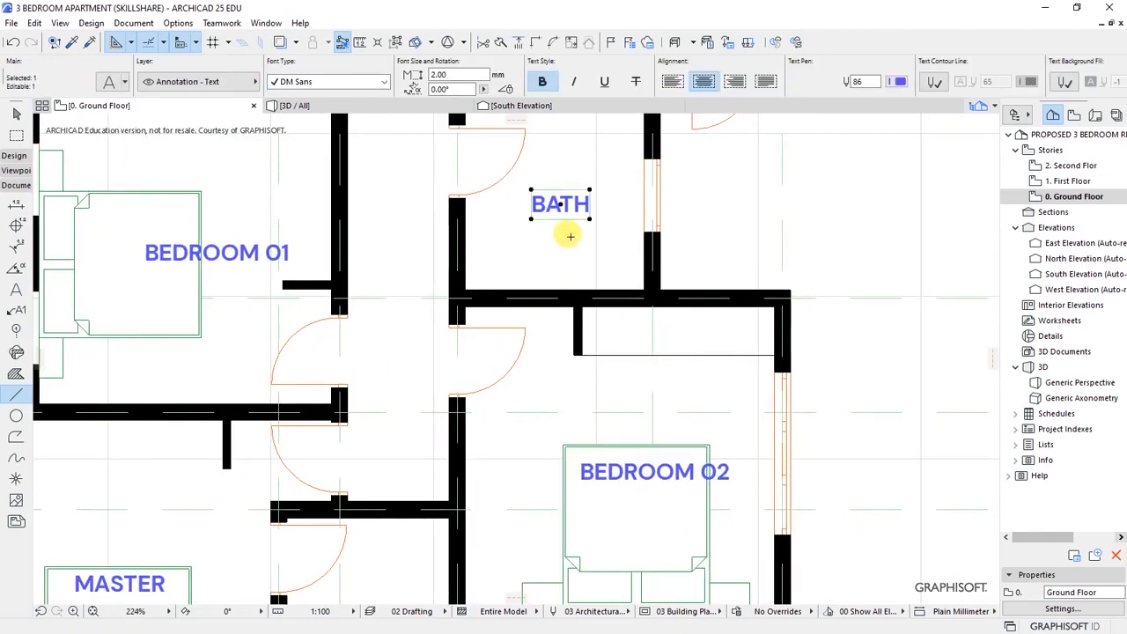
right_click(540, 208)
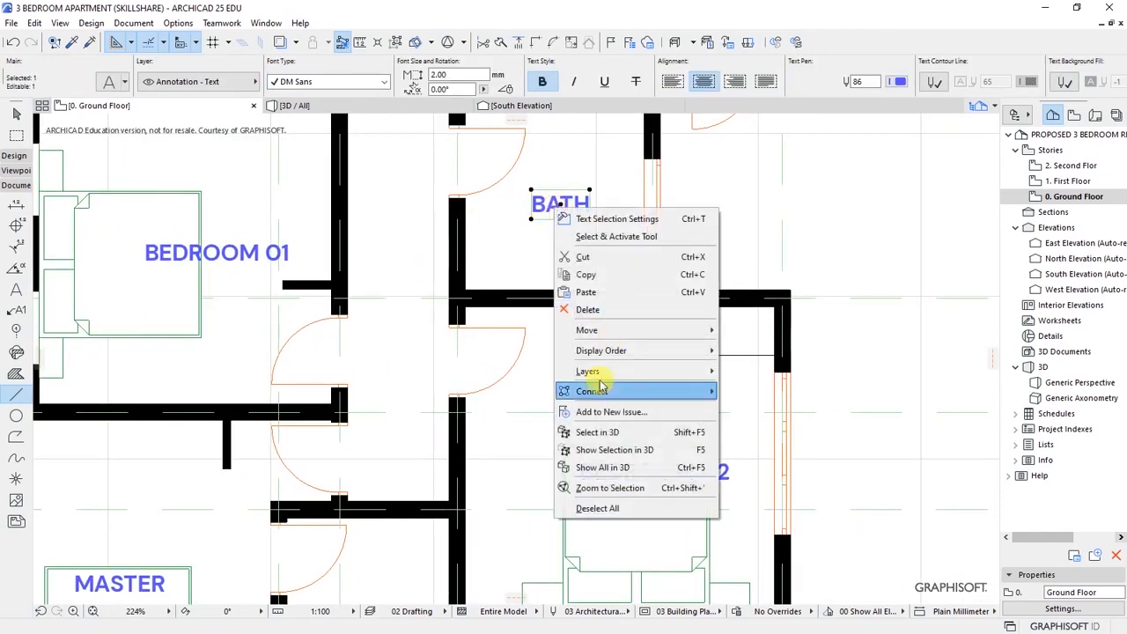
mouse_move(584, 329)
left_click(759, 403)
left_click(560, 204)
left_click(675, 328)
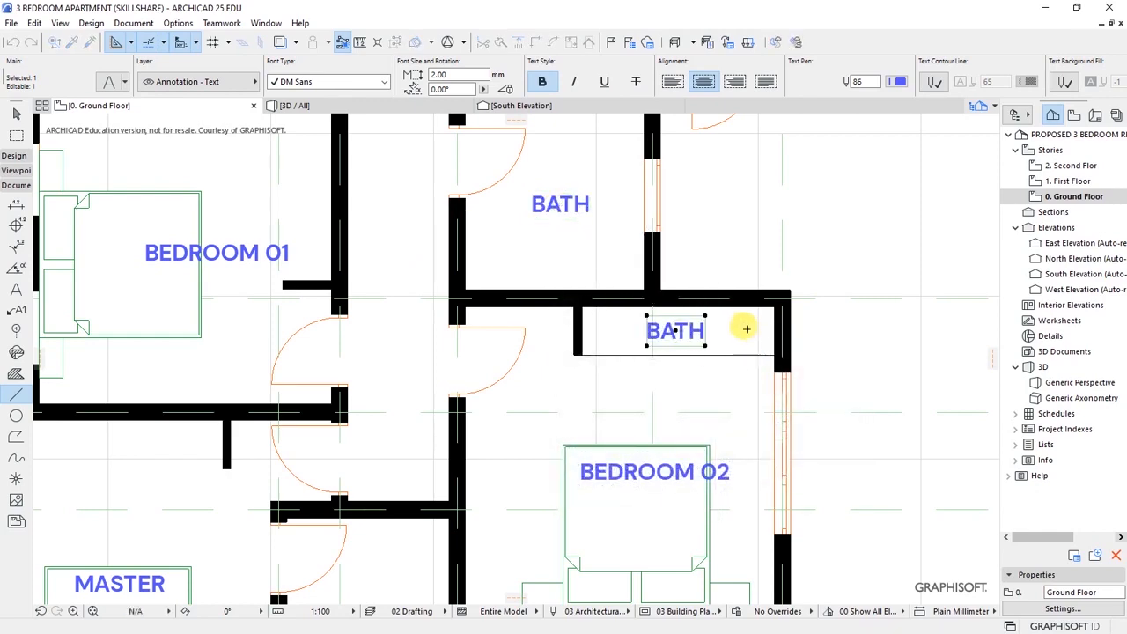
scroll(704, 324, "up", 4)
- Activate the Text tool from the copied label and open it for editing
right_click(658, 328)
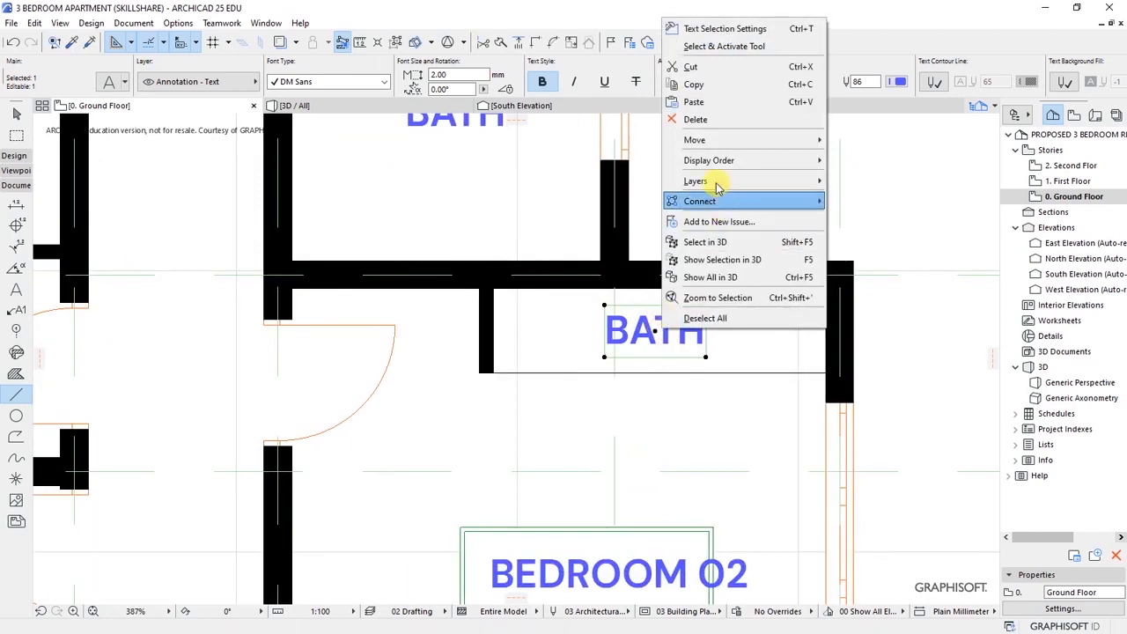
left_click(720, 45)
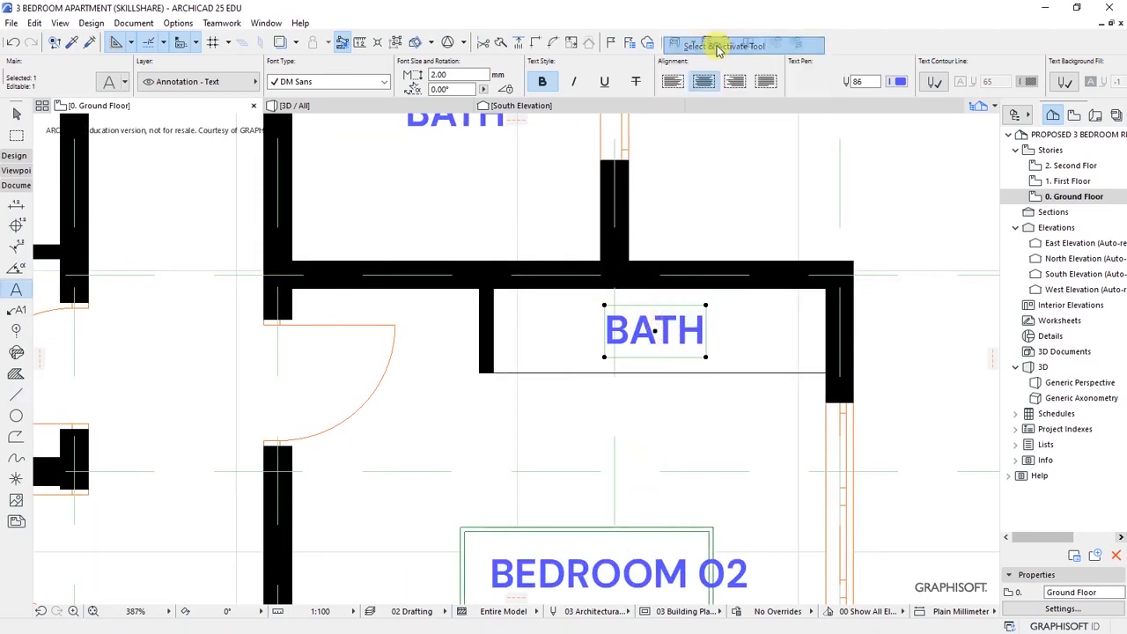
left_click(676, 329)
- Change the copied label to 'built-in wardrobe' with text size 1.40
left_click_drag(711, 324, 607, 329)
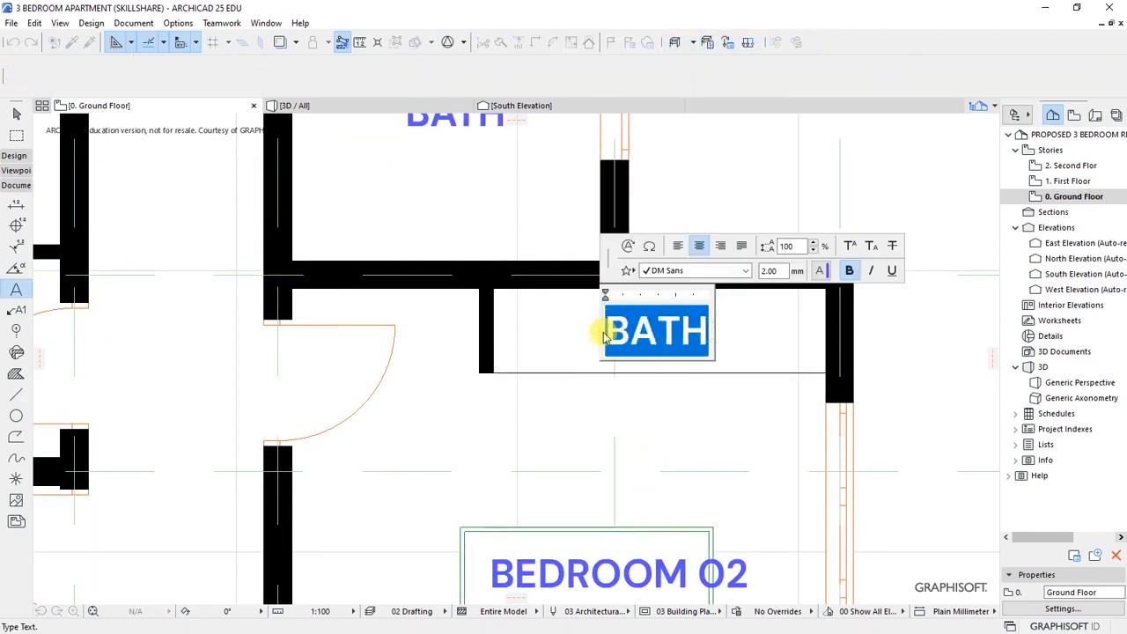
type("b")
type("uilt")
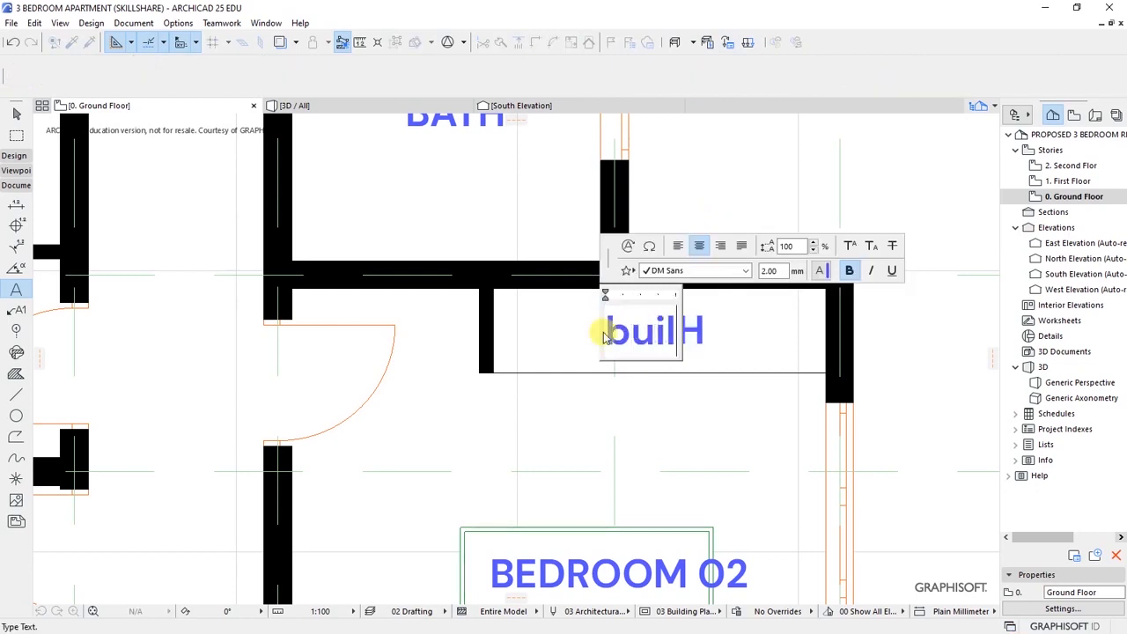
type("-in ward")
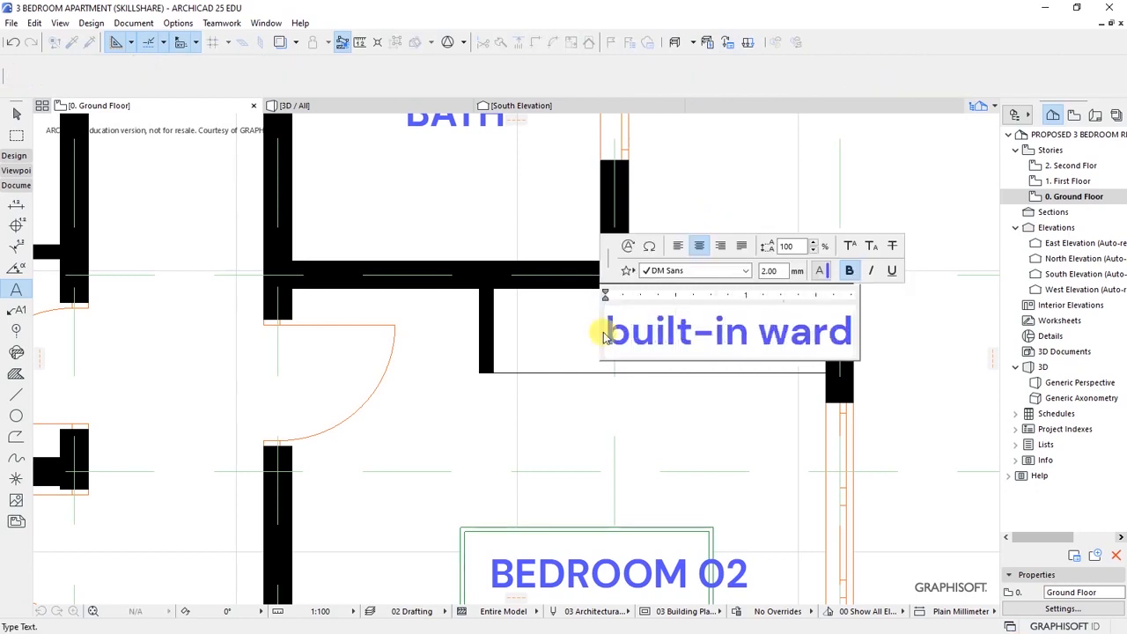
type("robe")
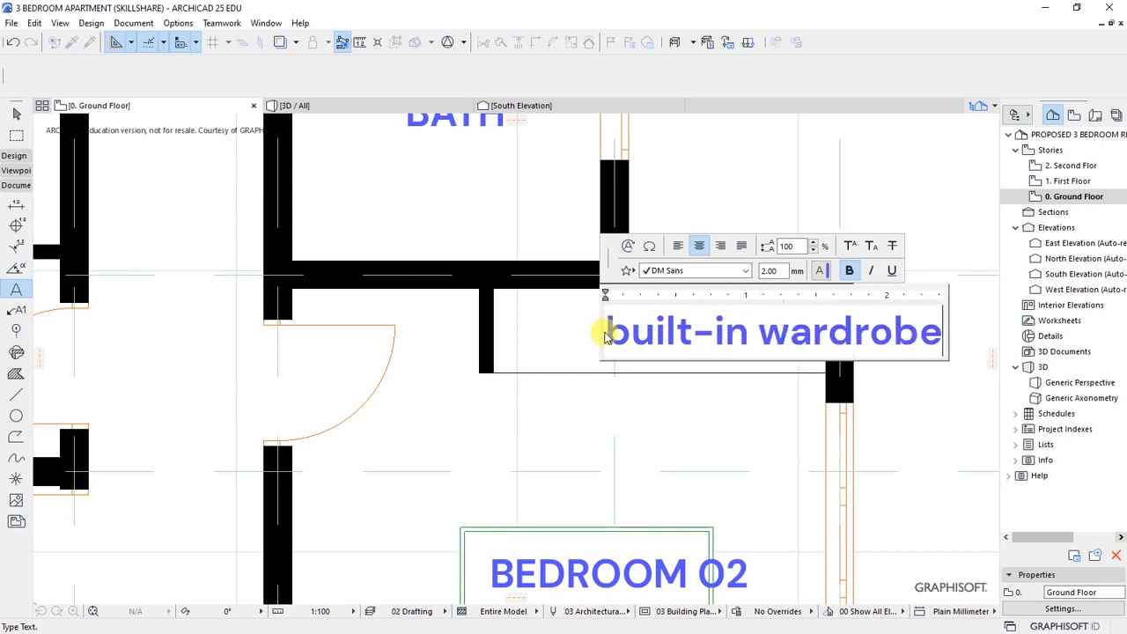
left_click(647, 403)
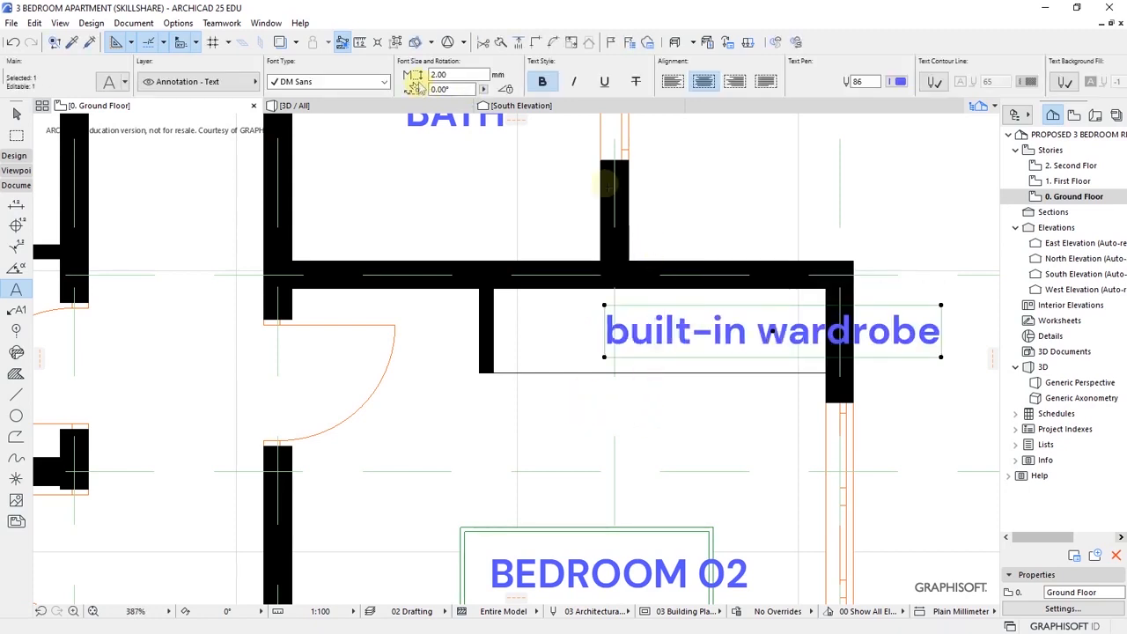
type("1.40")
key("Return")
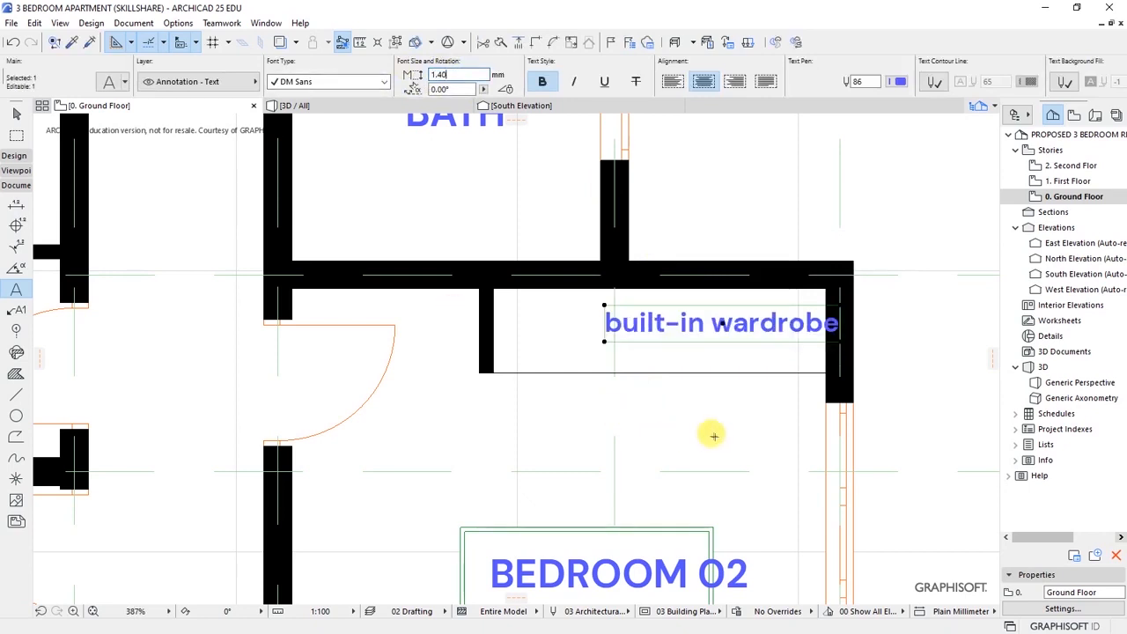
- Move the wardrobe label so it sits centred in the recess
key("ctrl+d")
left_click(720, 323)
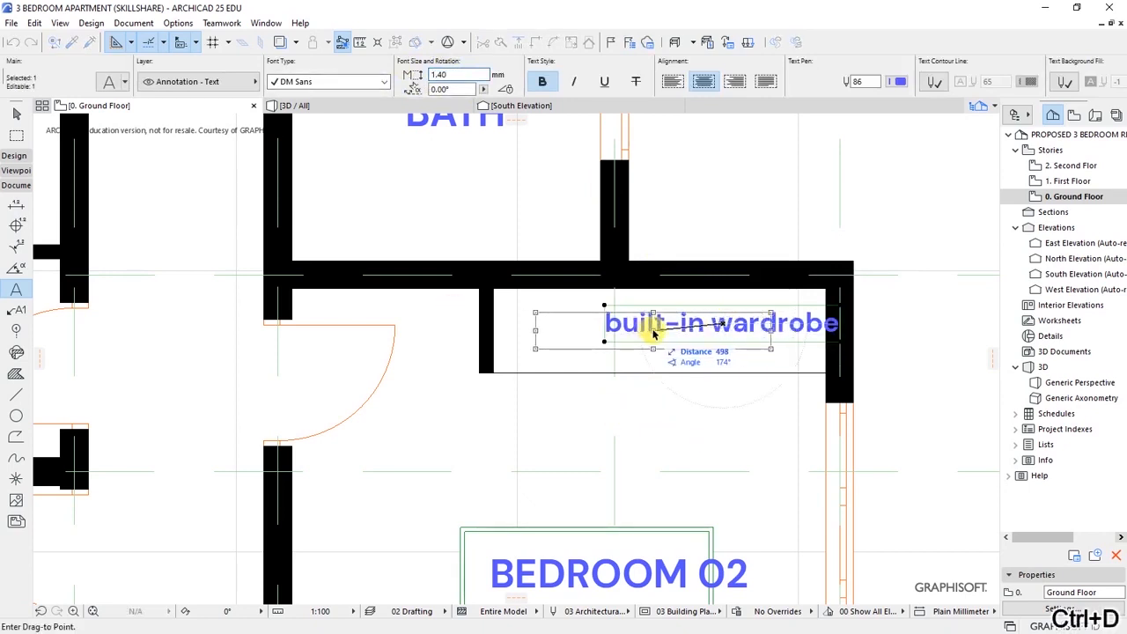
left_click(660, 329)
key("Escape")
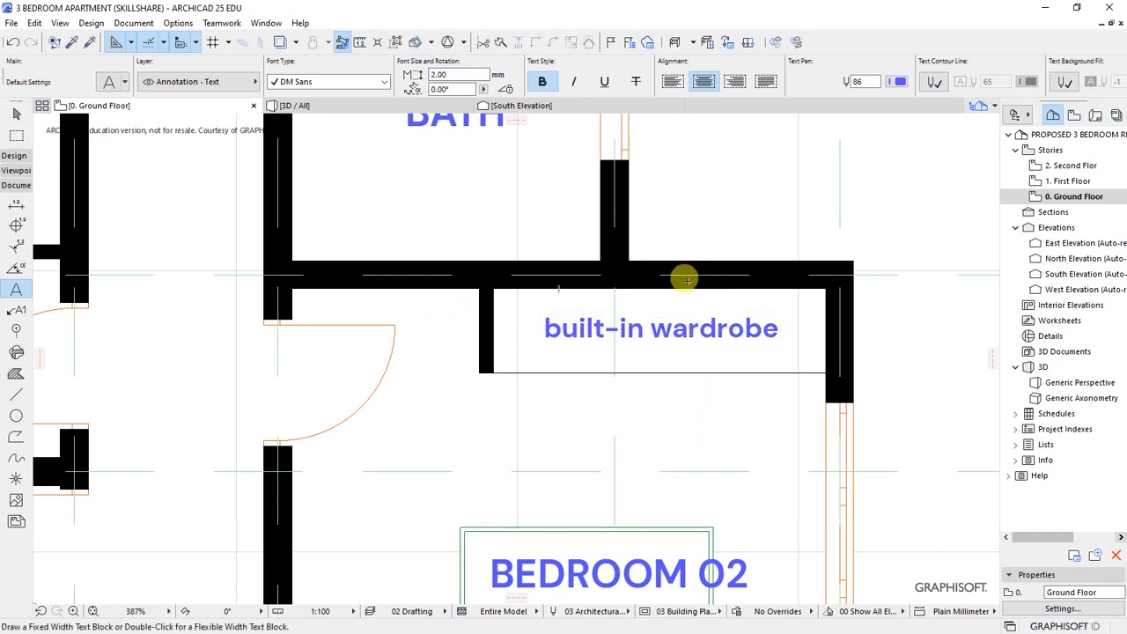
- Draw a short line from the wall corner to the Master Bedroom wall stub
scroll(717, 313, "down", 10)
scroll(669, 316, "up", 2)
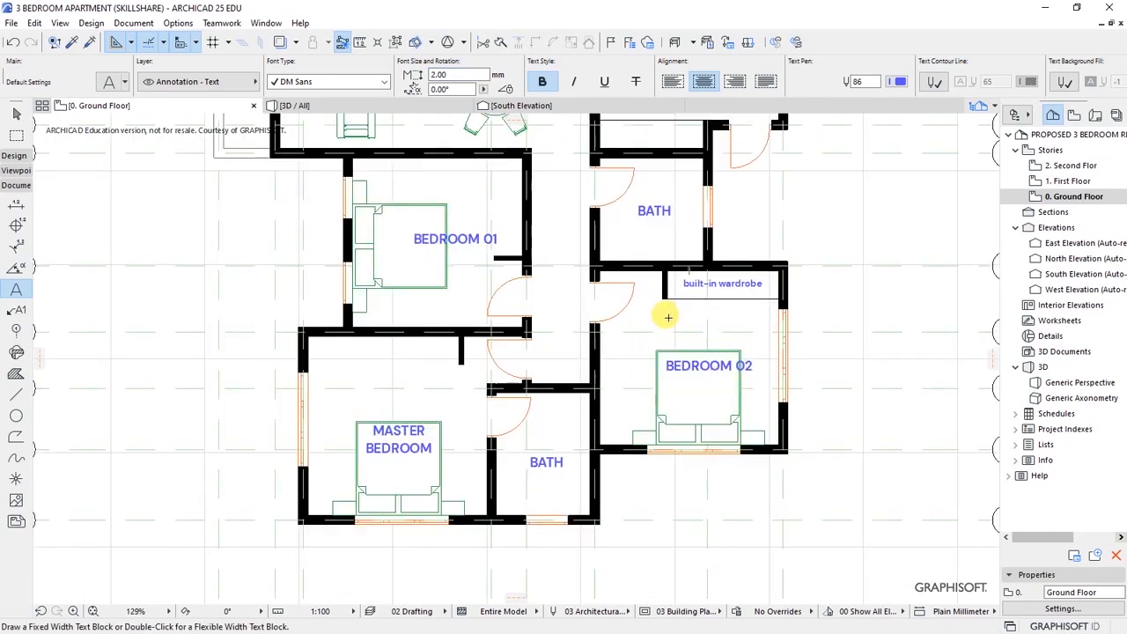
scroll(443, 348, "up", 2)
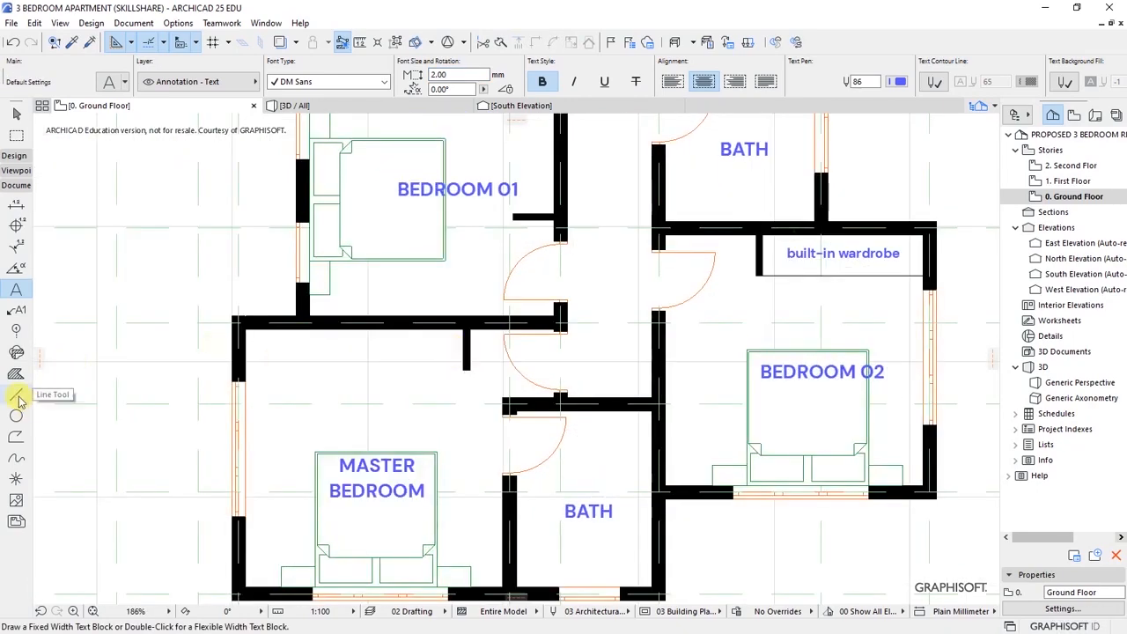
left_click(16, 393)
left_click(505, 398)
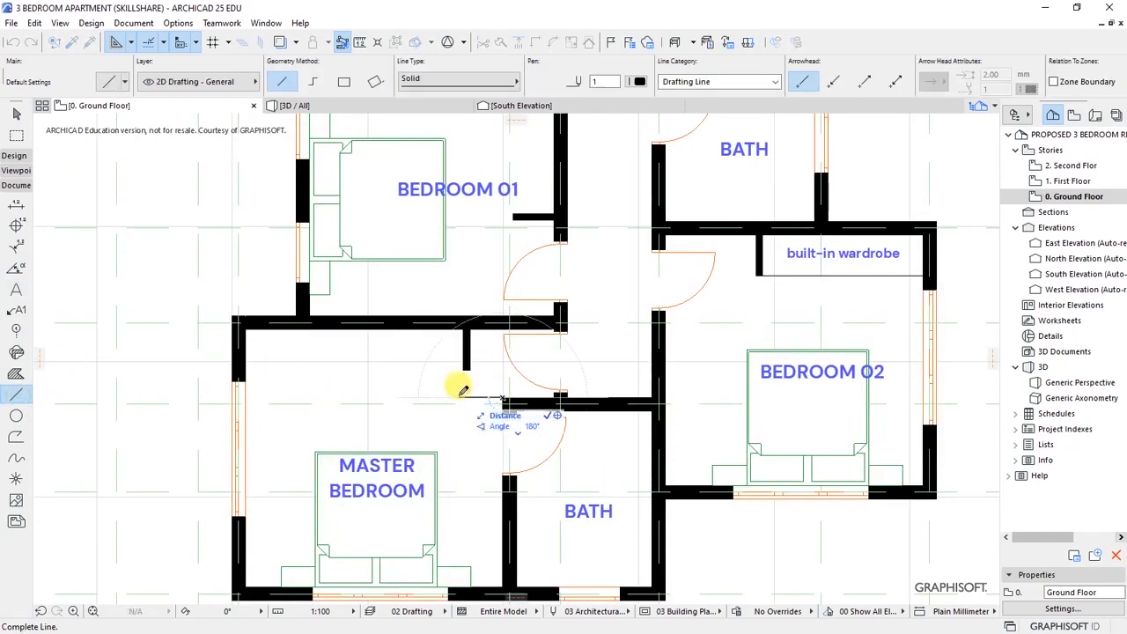
left_click(462, 396)
- Move the wall stub slightly left and delete the stray horizontal line
left_click(468, 368, "shift")
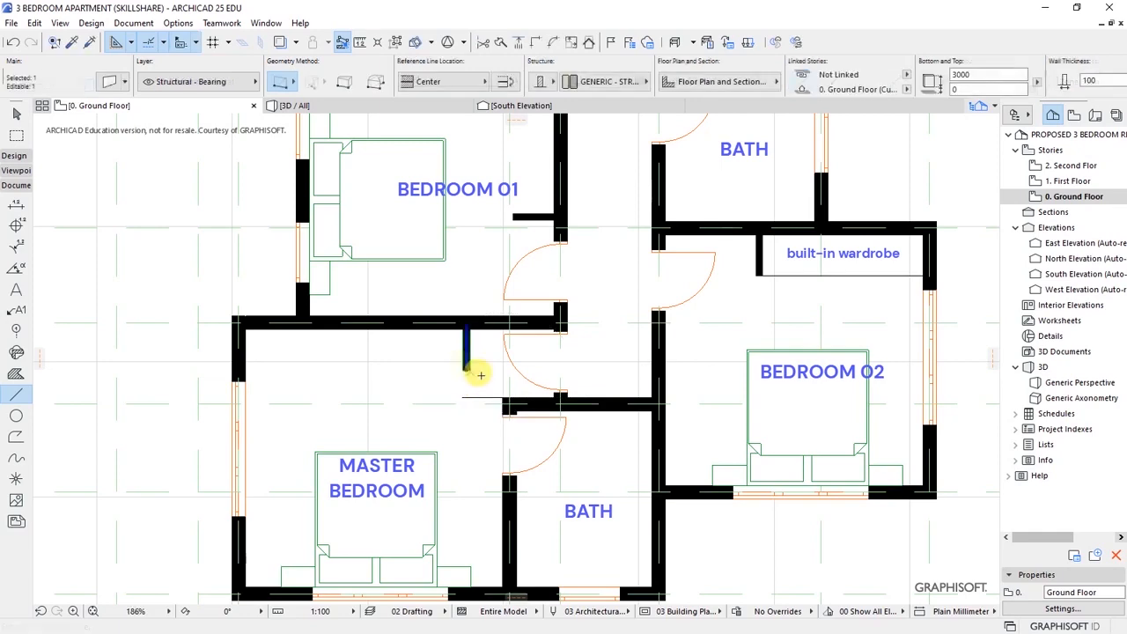
key("ctrl+d")
scroll(438, 382, "up", 3)
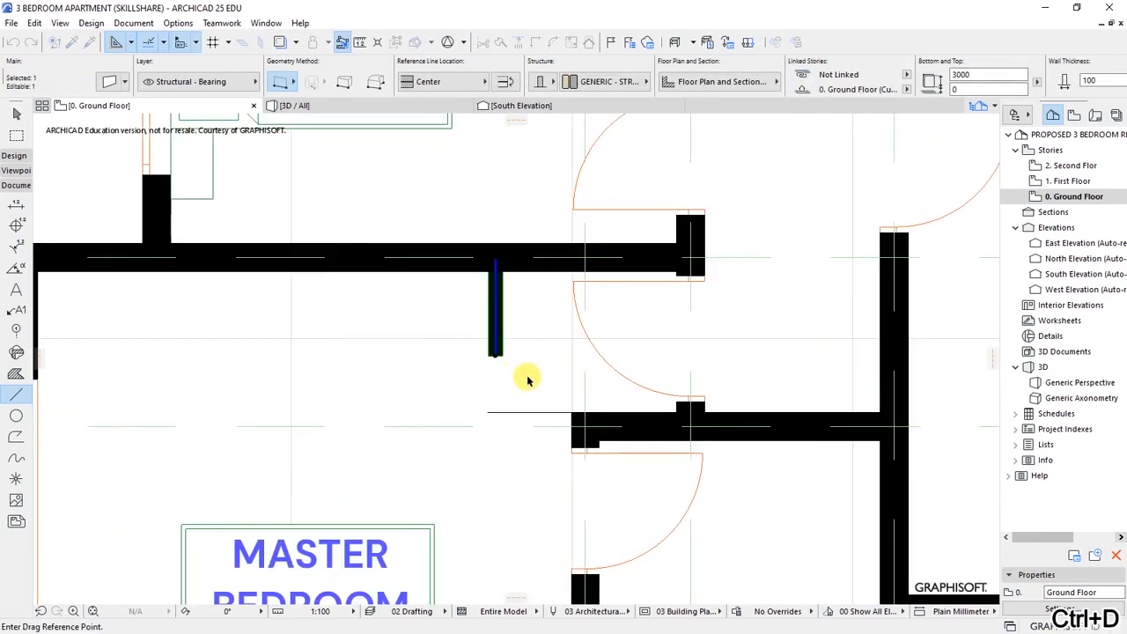
scroll(504, 381, "up", 2)
left_click(499, 342)
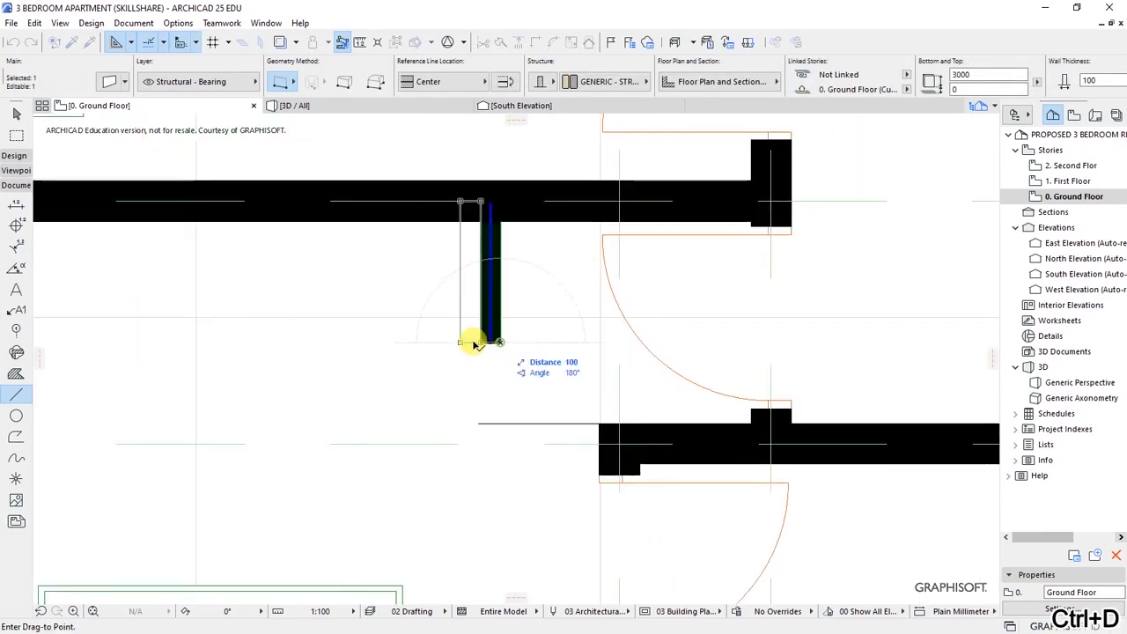
left_click(482, 425)
left_click(480, 423, "shift")
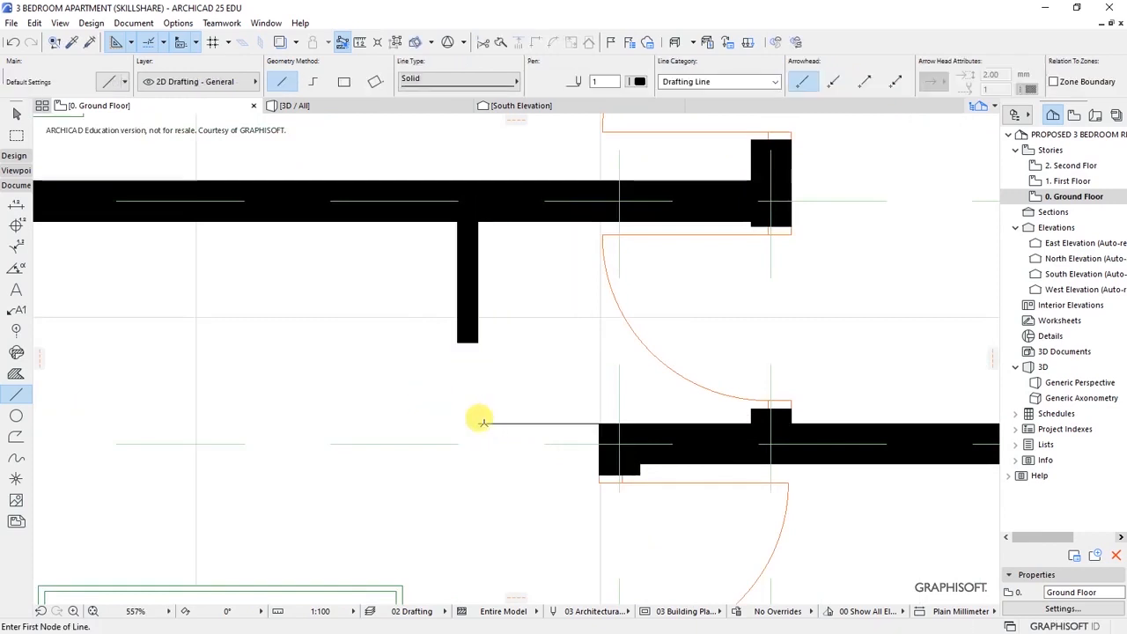
key("Delete")
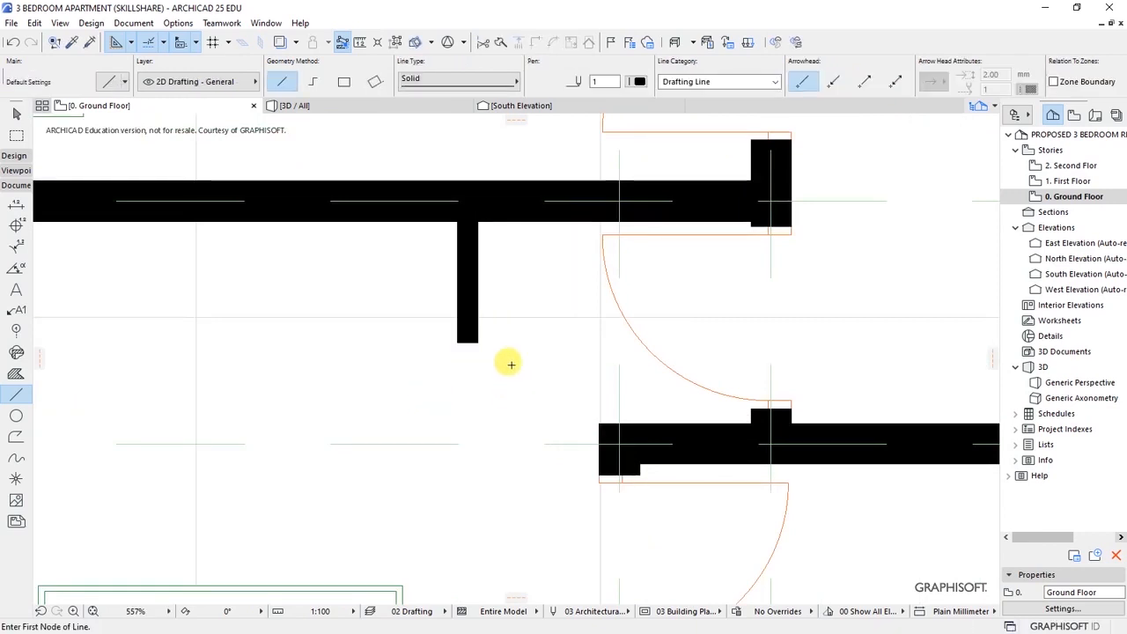
- Draw the wardrobe front line to the left wall and align the stub with its end
scroll(511, 365, "down", 3)
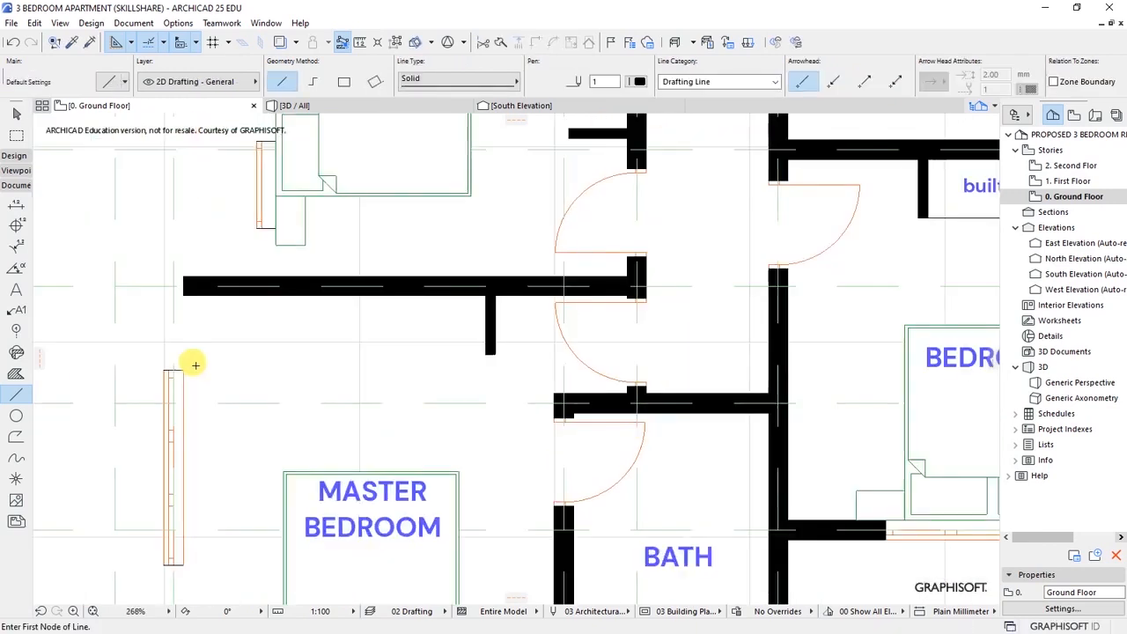
left_click(487, 351)
left_click(182, 351)
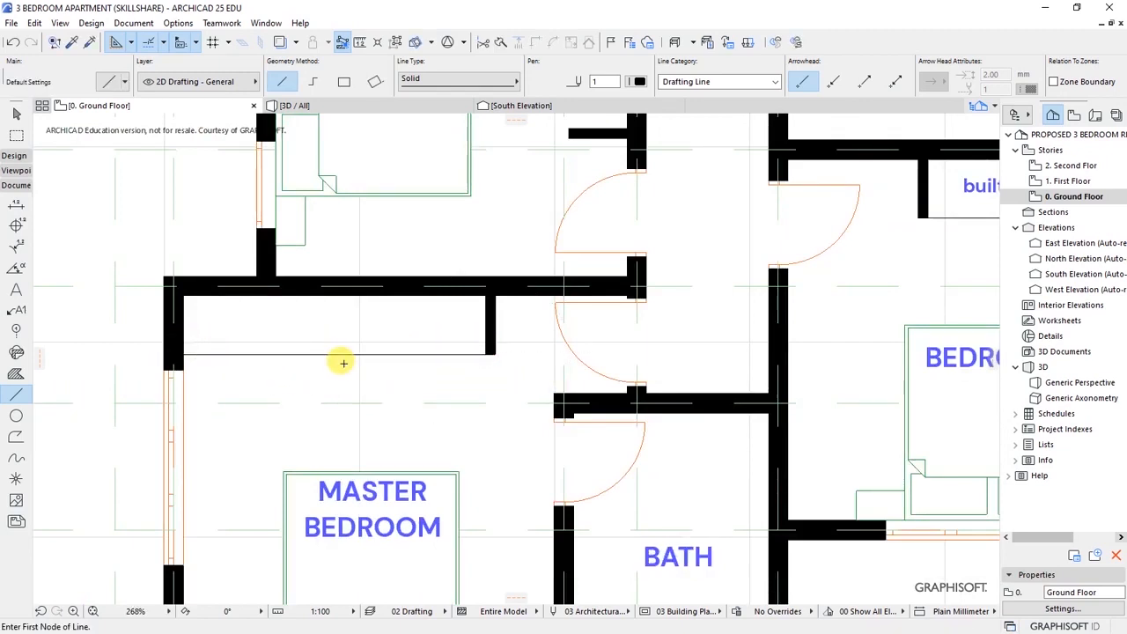
scroll(510, 346, "up", 2)
left_click(488, 334, "shift")
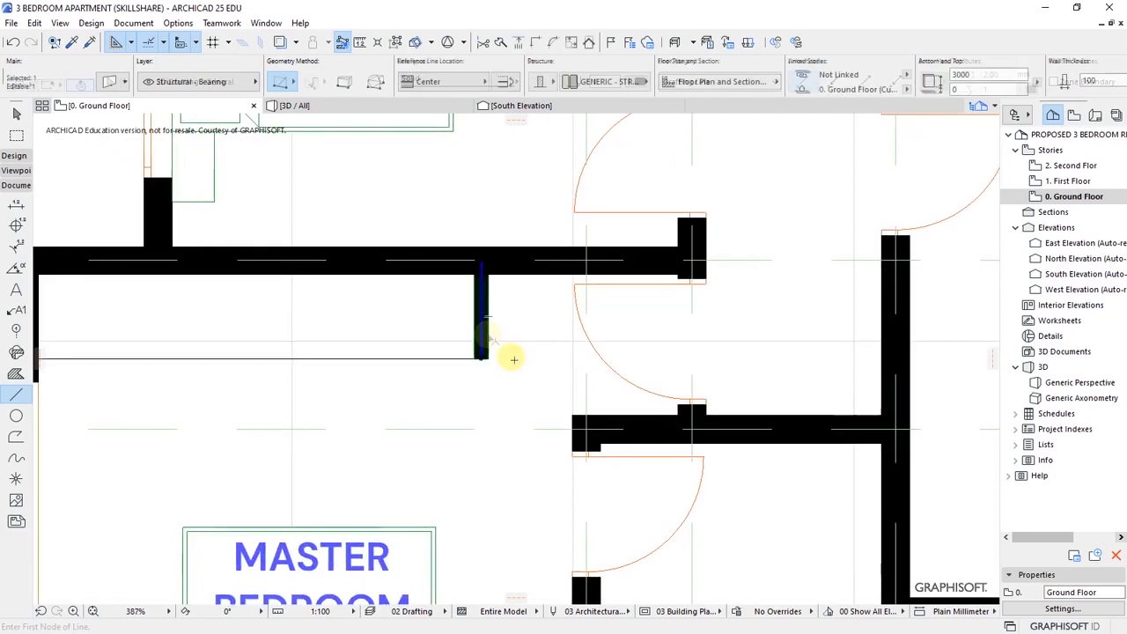
key("ctrl+d")
left_click(490, 357)
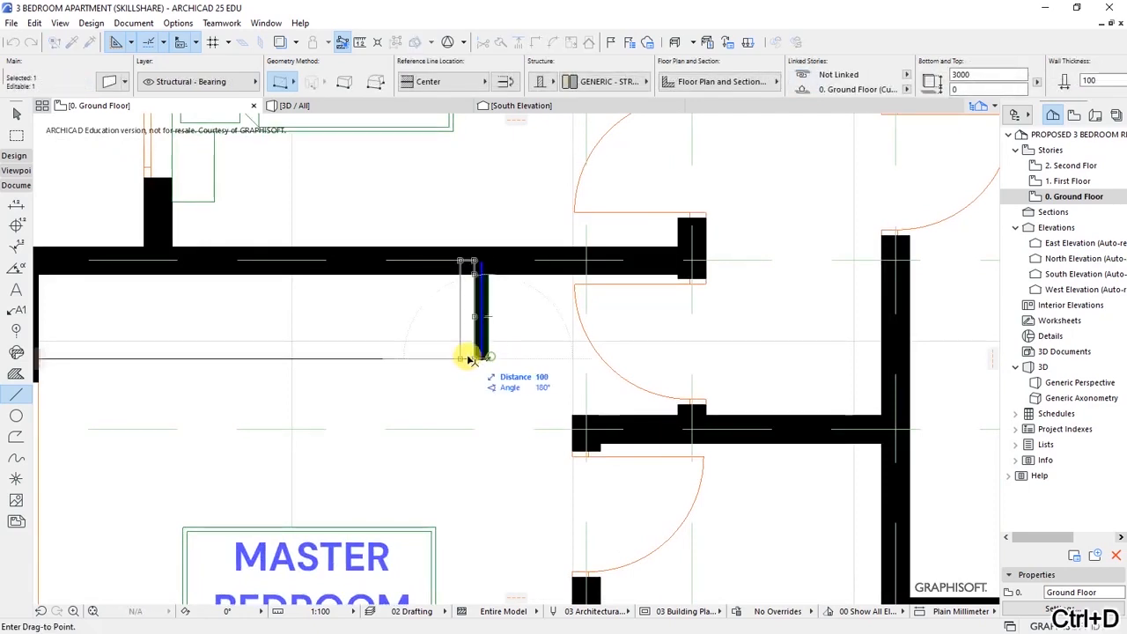
left_click(399, 355)
key("ctrl+d")
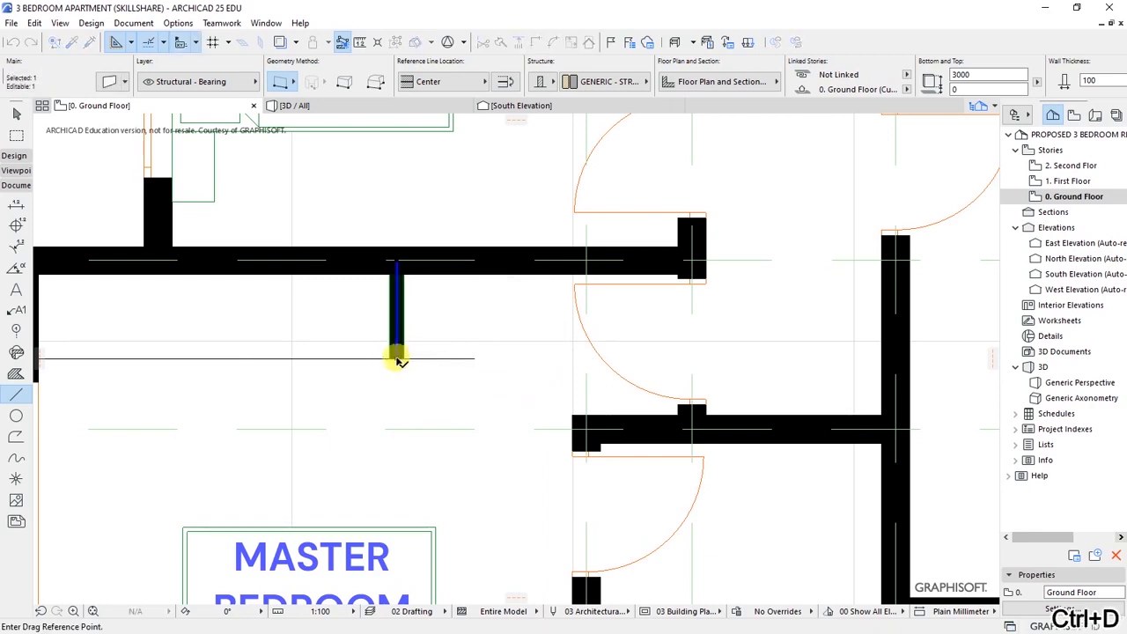
left_click(396, 357)
left_click(438, 359)
key("Escape")
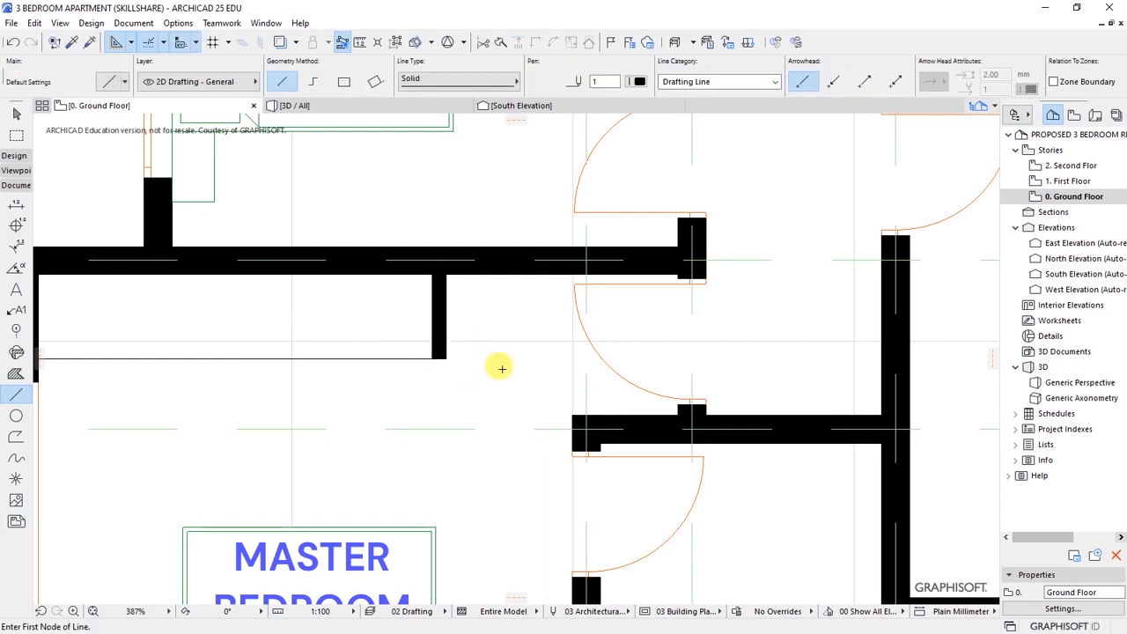
scroll(470, 378, "down", 3)
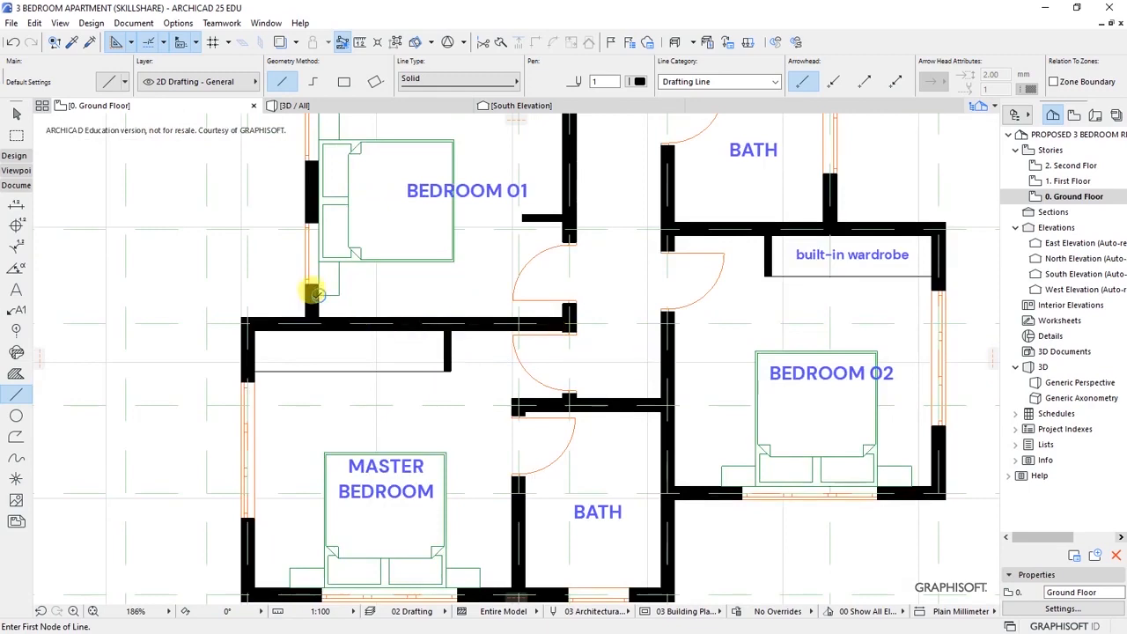
scroll(310, 292, "down", 1)
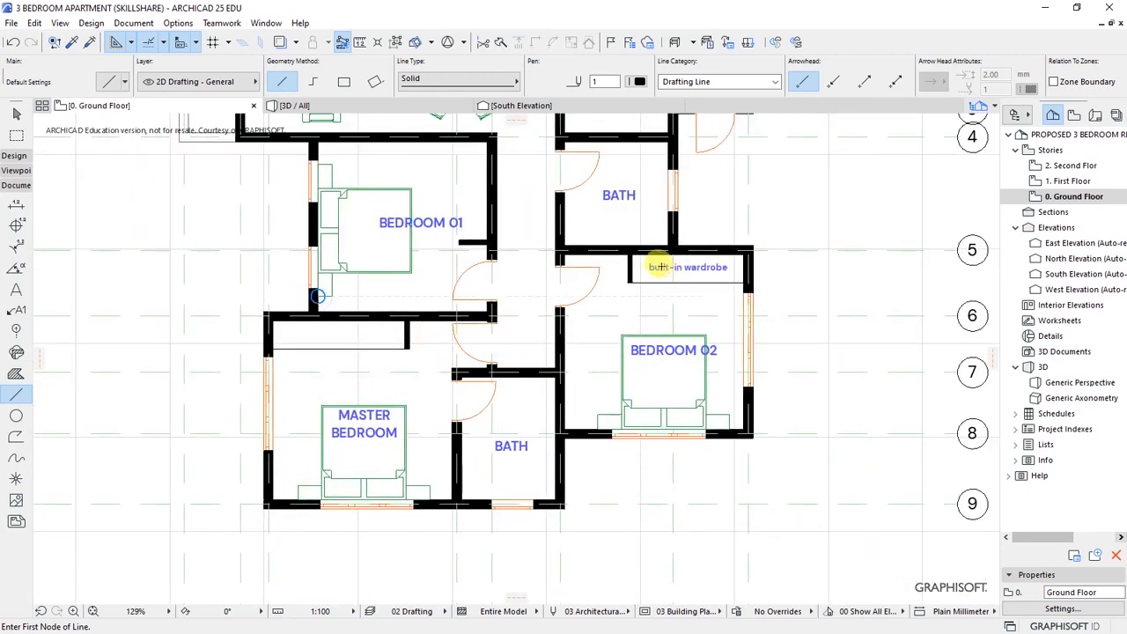
- Drag a copy of Bedroom 02's 'built-in wardrobe' label into the Master Bedroom recess
right_click(702, 269)
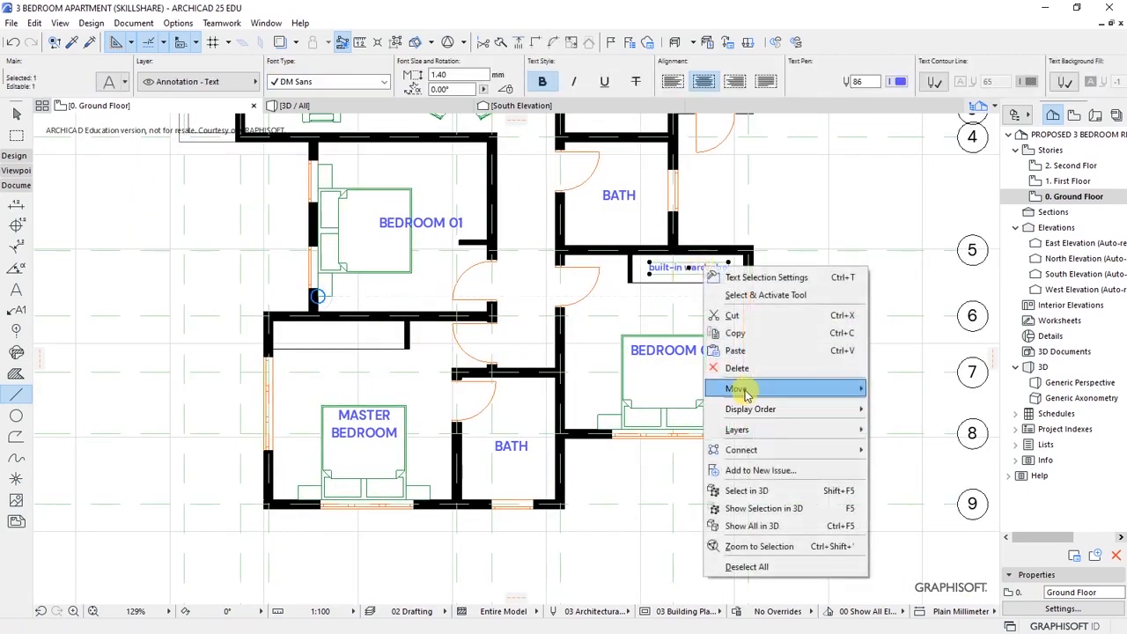
mouse_move(744, 391)
left_click(907, 463)
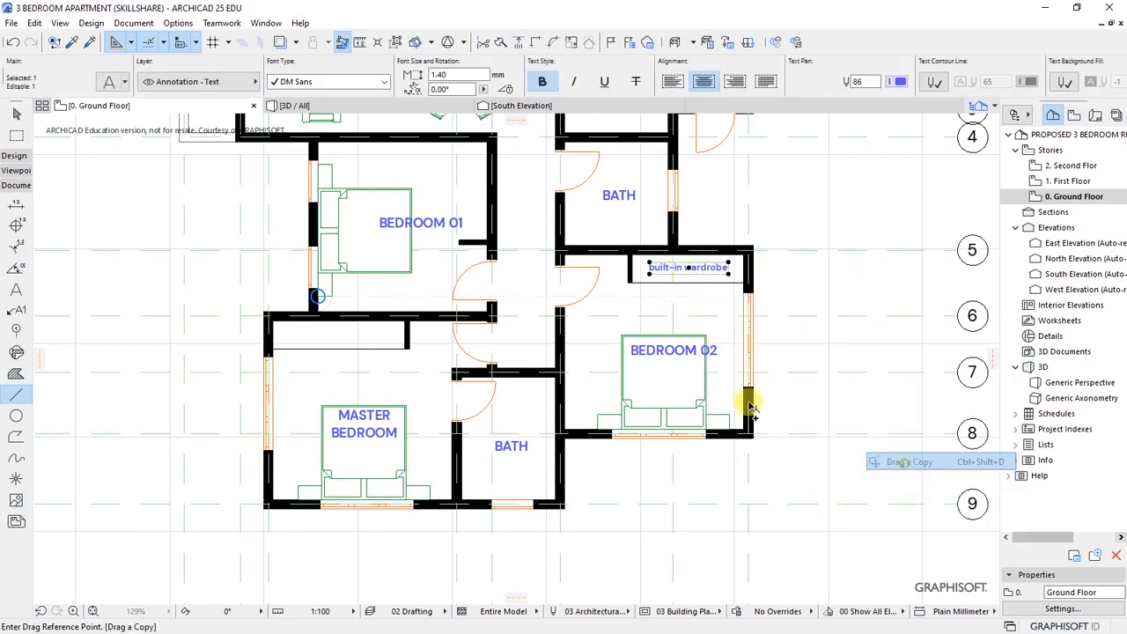
left_click(688, 269)
scroll(303, 350, "up", 3)
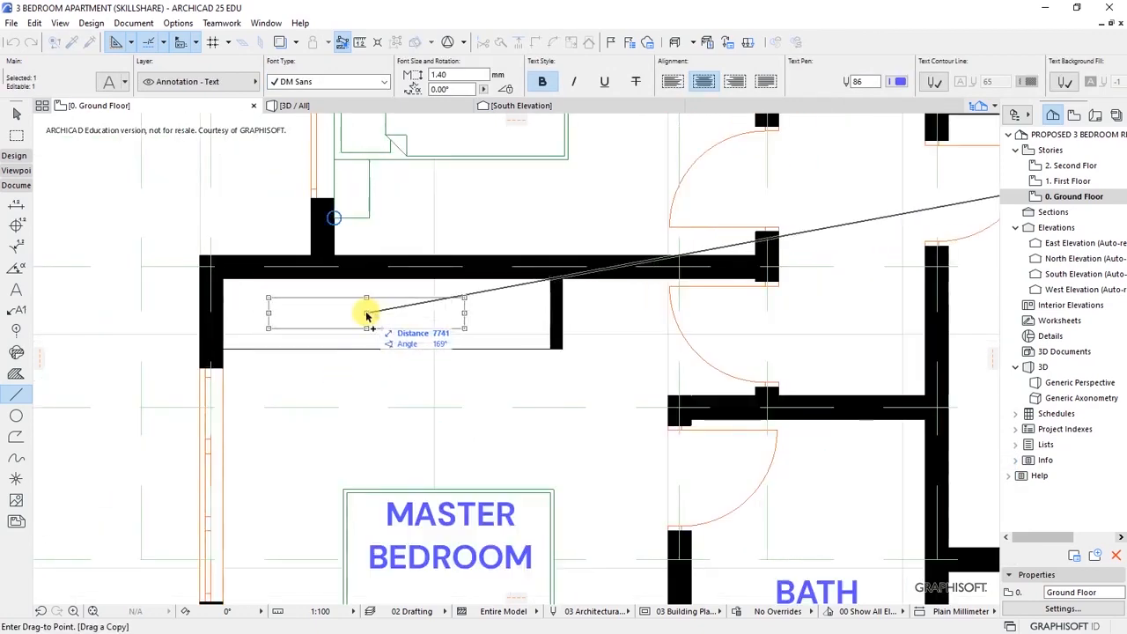
left_click(376, 314)
key("Escape")
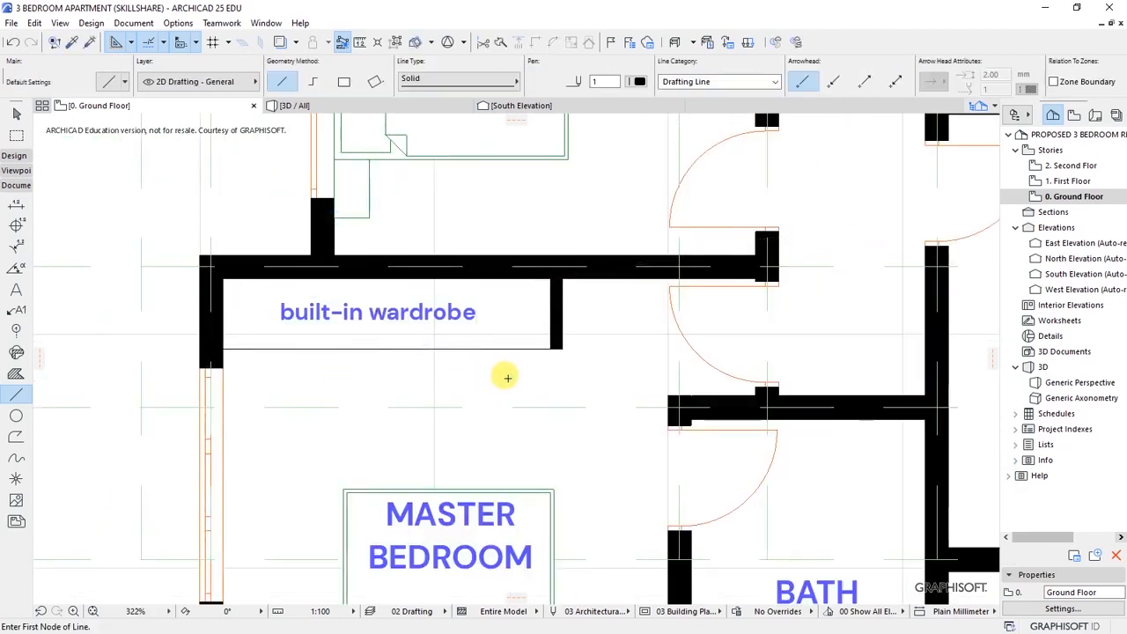
scroll(298, 349, "down", 4)
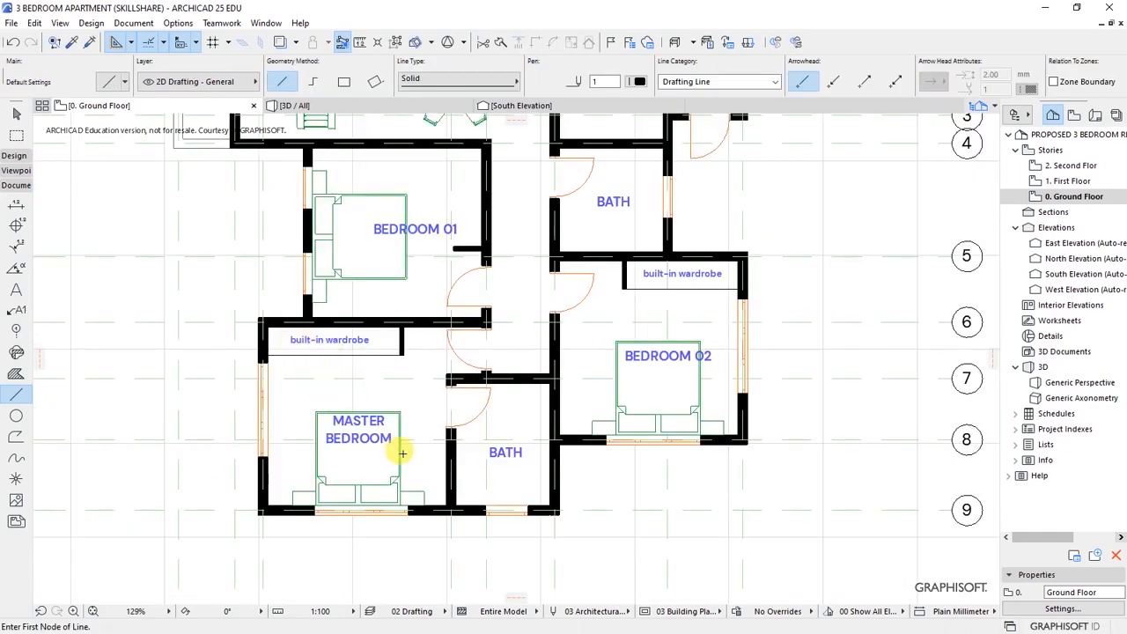
- Draw a vertical line from Bedroom 01's wall stub up to the top wall
scroll(433, 327, "down", 1)
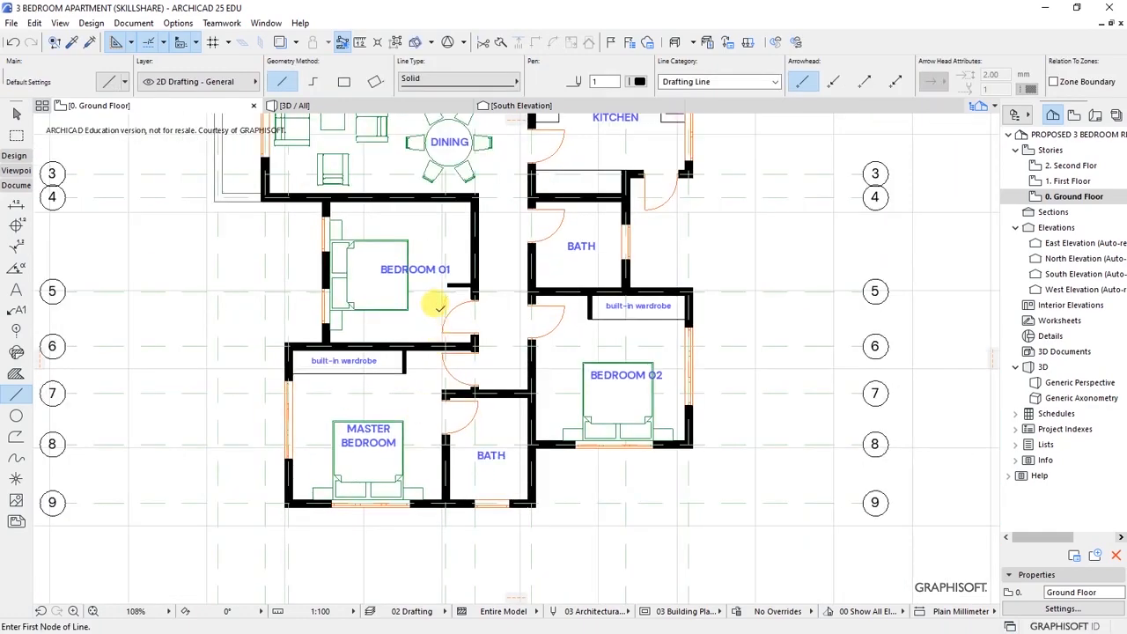
scroll(444, 231, "up", 3)
scroll(460, 317, "up", 2)
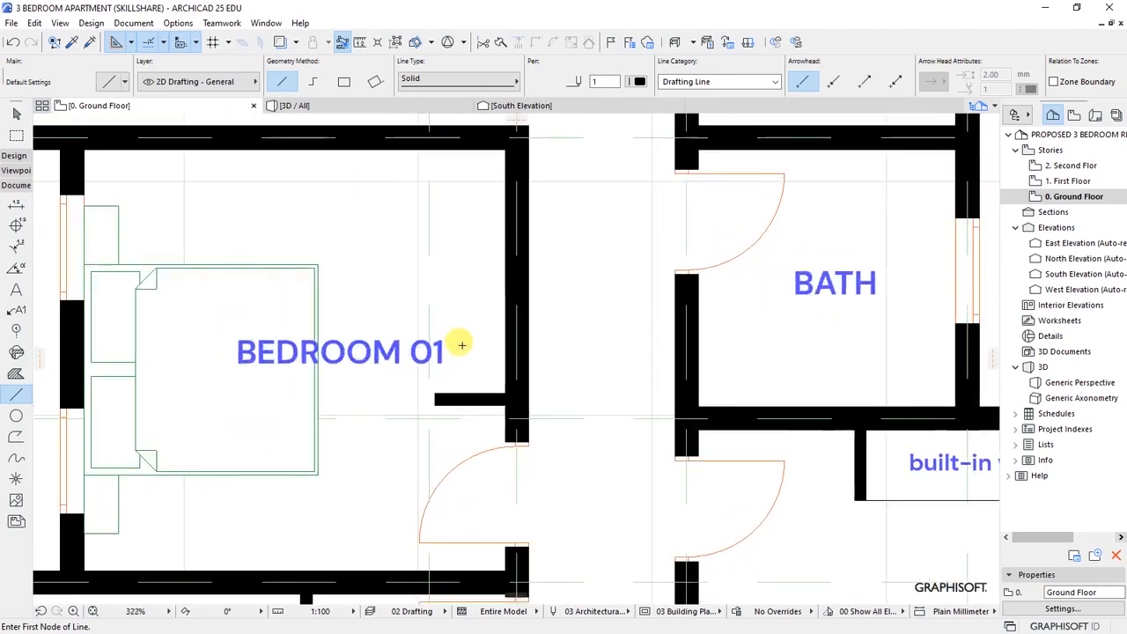
scroll(423, 392, "down", 2)
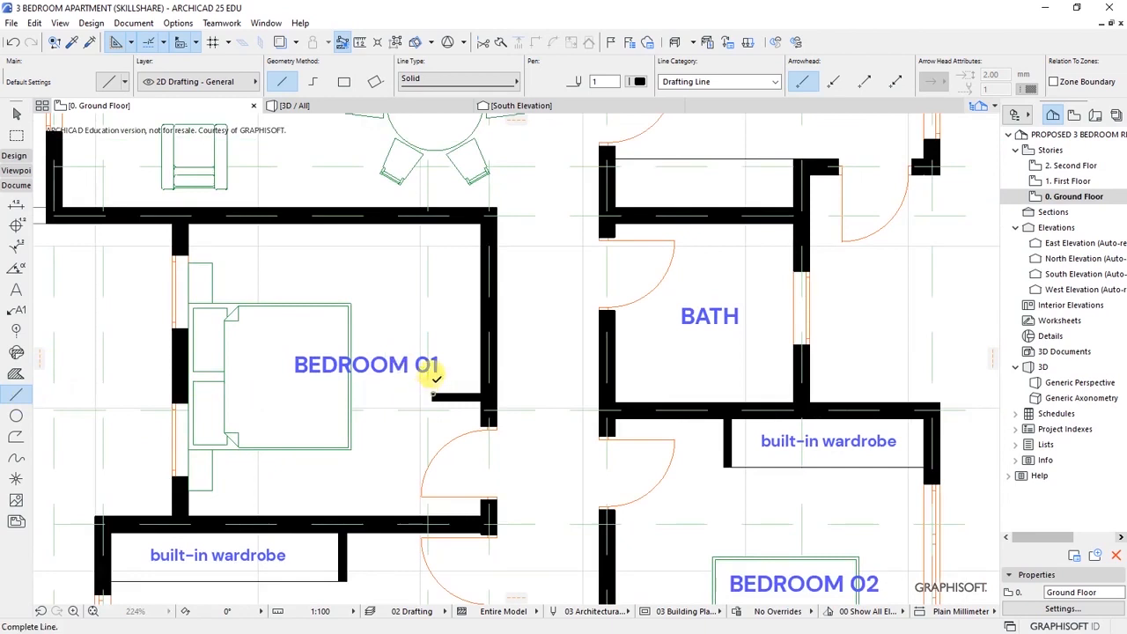
left_click(432, 223)
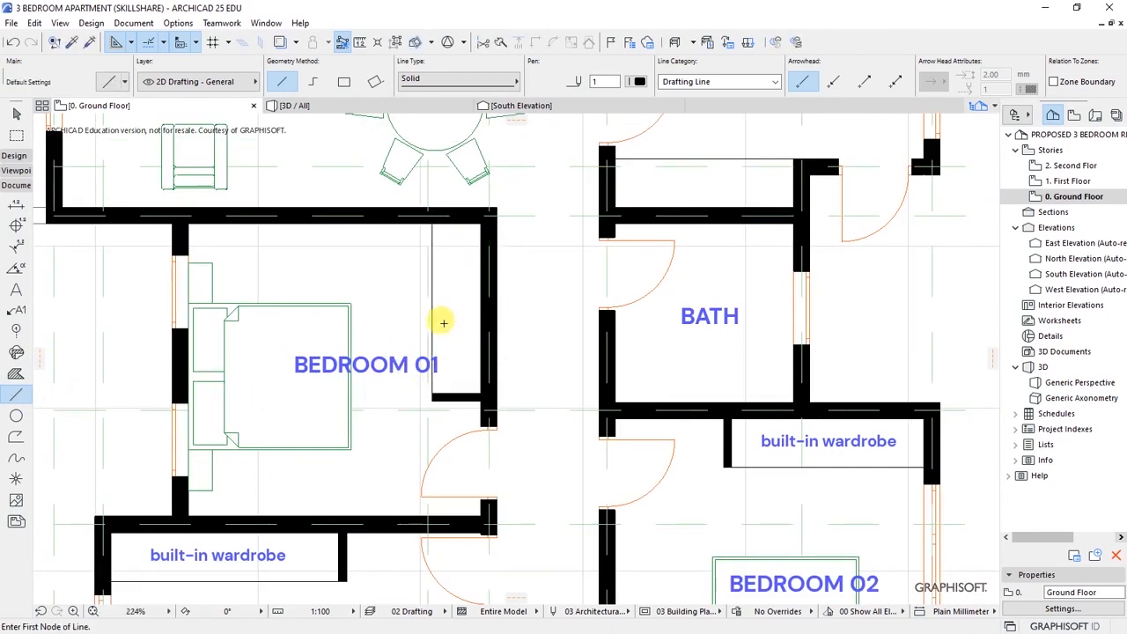
- Shift the BEDROOM 01 label slightly left to clear the wardrobe
key("shift")
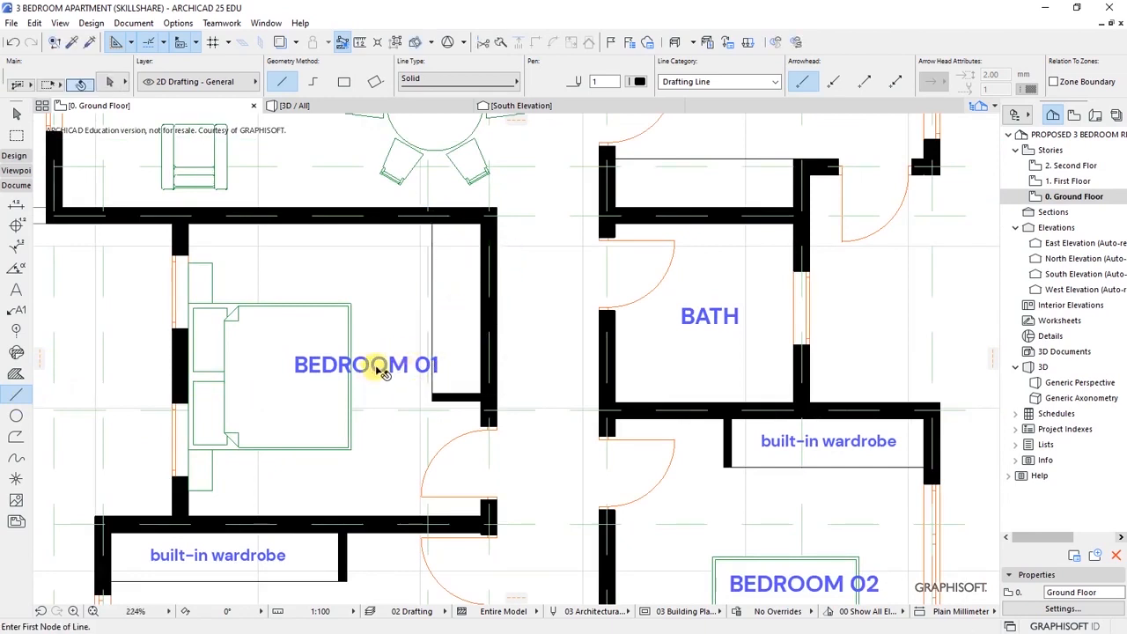
left_click(394, 388)
key("ctrl+d")
left_click(382, 368)
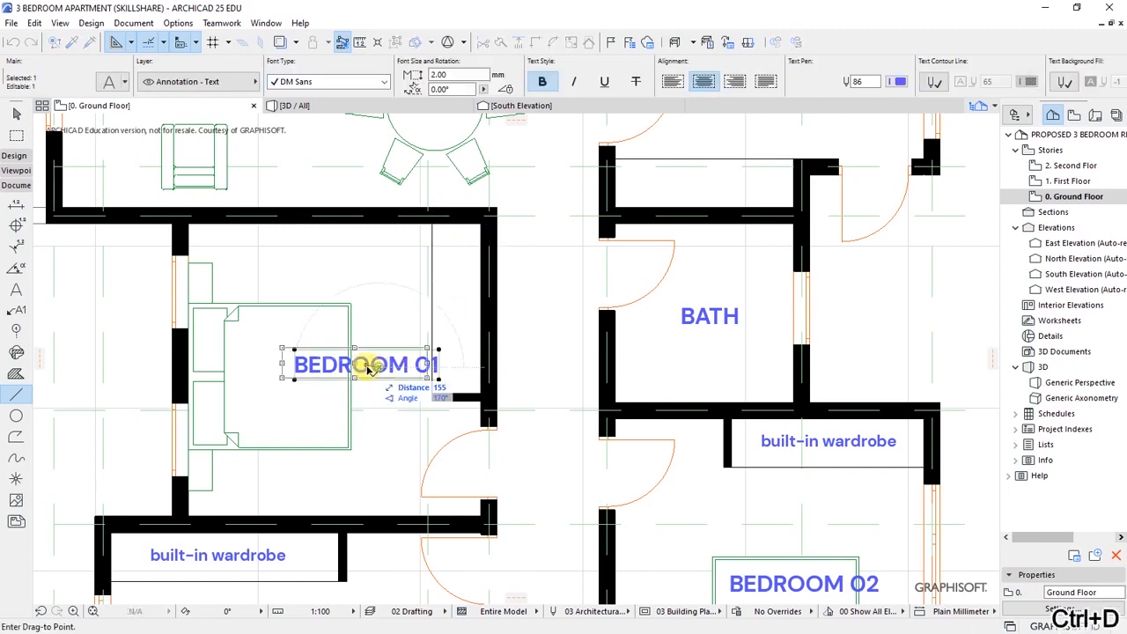
left_click(363, 370)
scroll(363, 367, "down", 5)
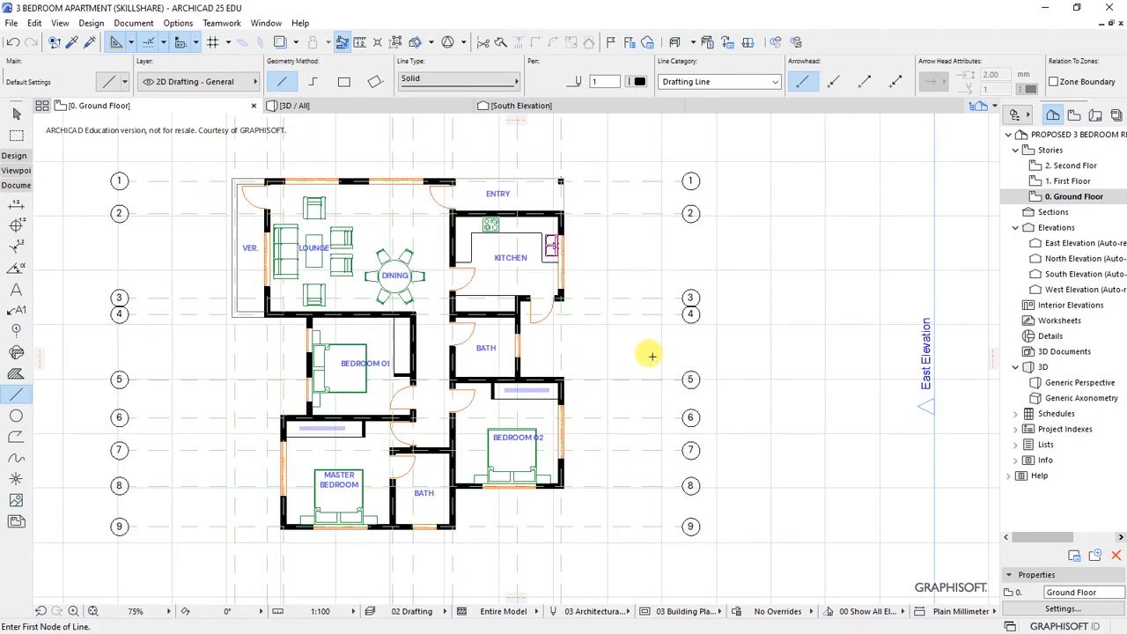
scroll(297, 463, "up", 1)
scroll(603, 452, "down", 1)
scroll(307, 330, "up", 1)
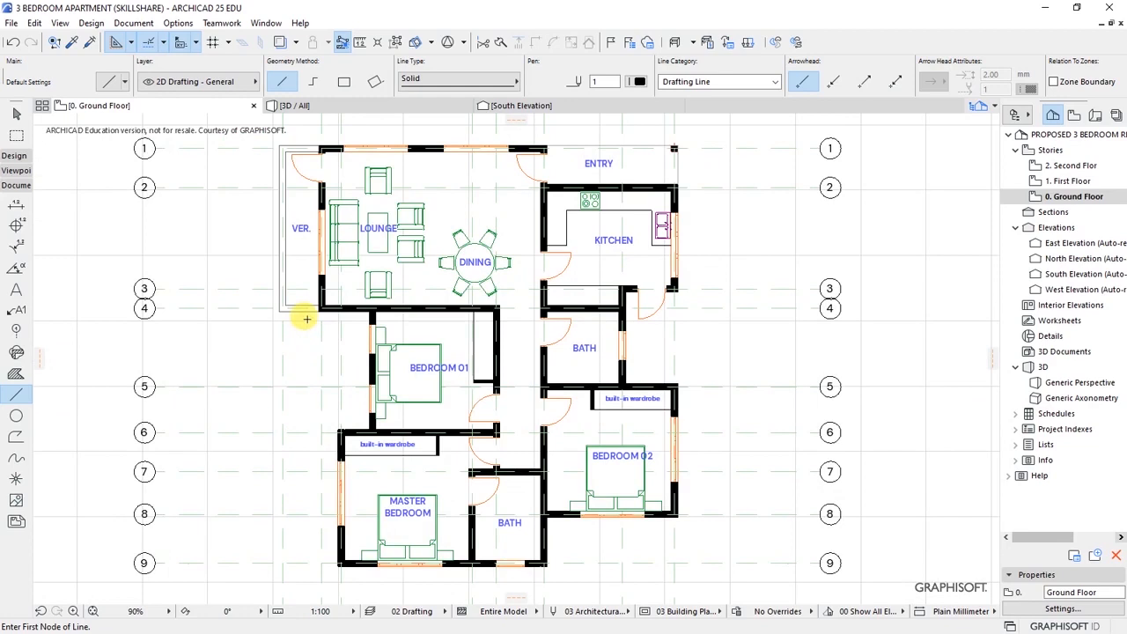
scroll(608, 347, "up", 1)
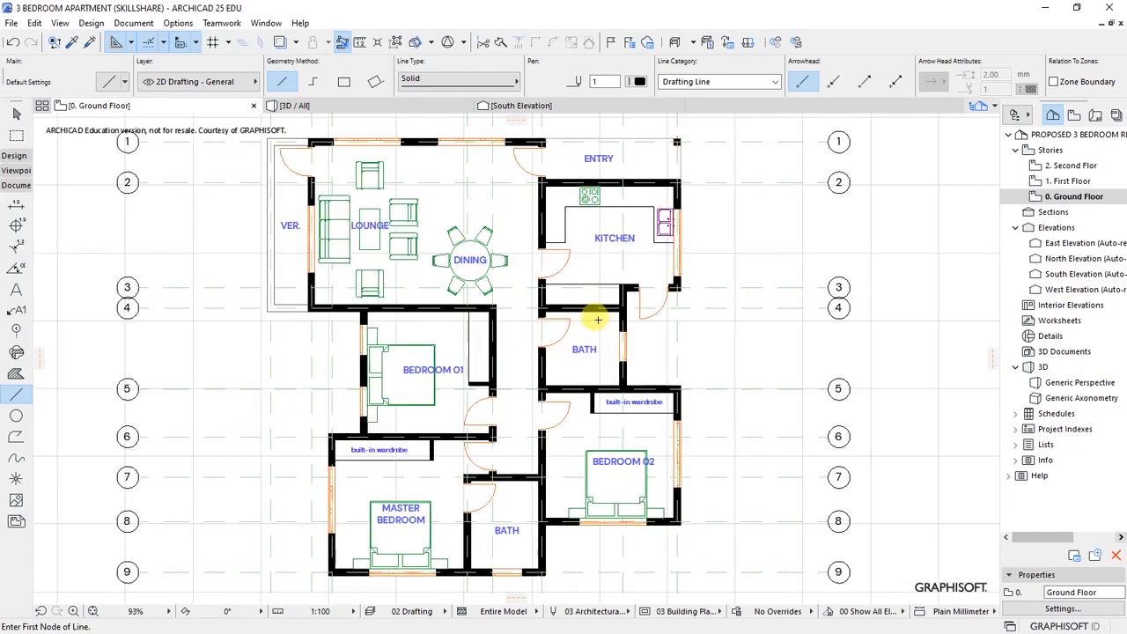
scroll(568, 373, "up", 1)
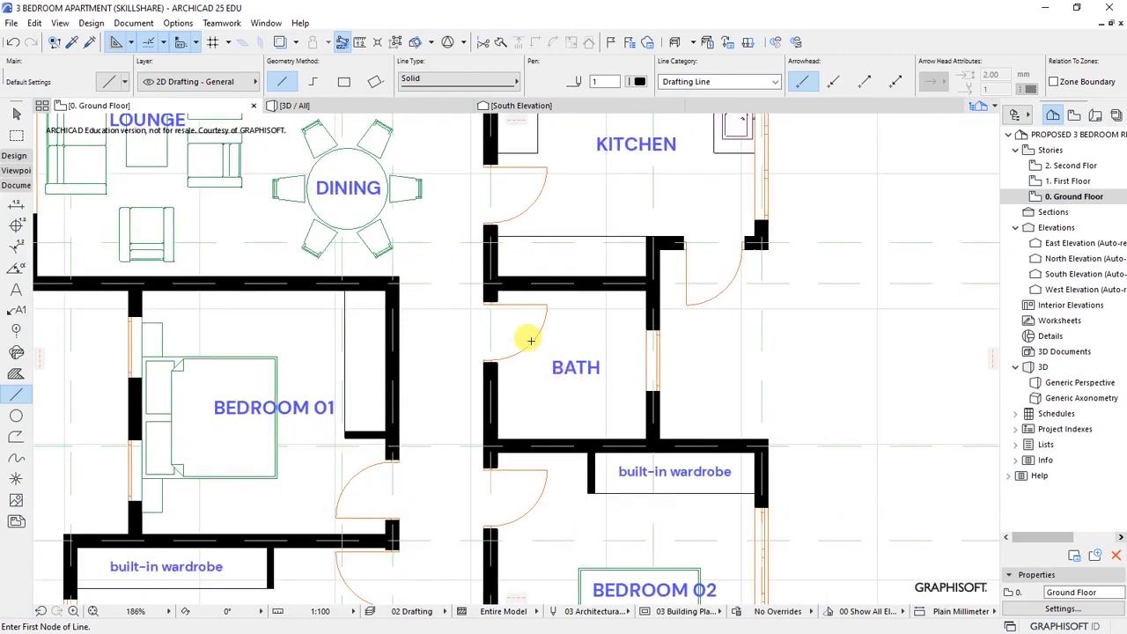
- Select WC 25 in the Object tool and place one WC in each bathroom
left_click(92, 23)
mouse_move(114, 41)
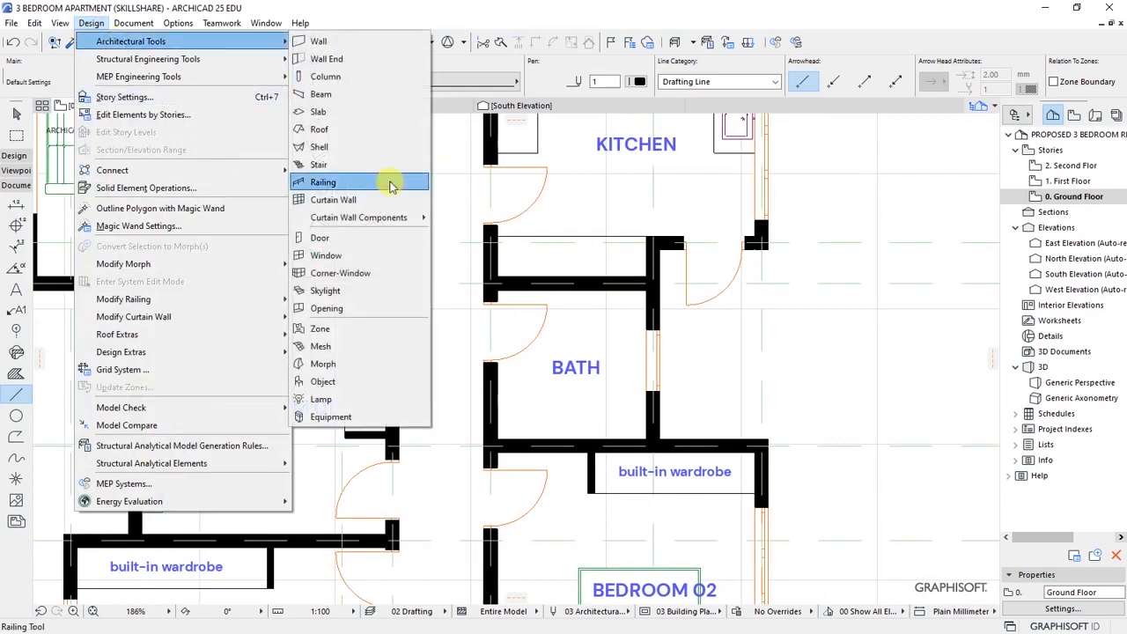
left_click(324, 381)
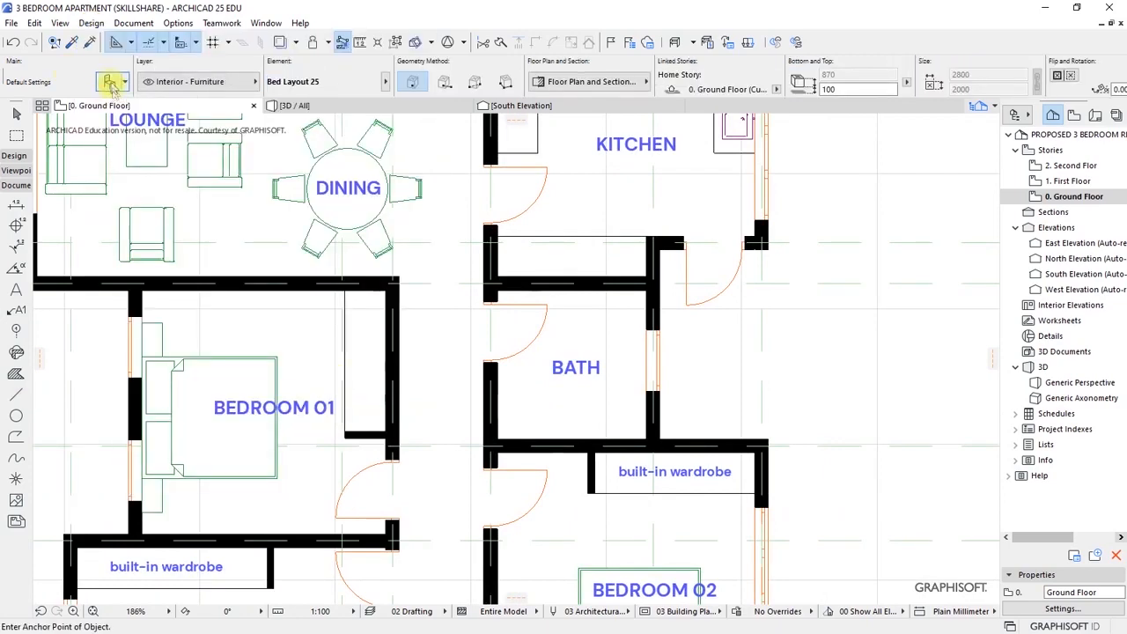
key("ctrl+t")
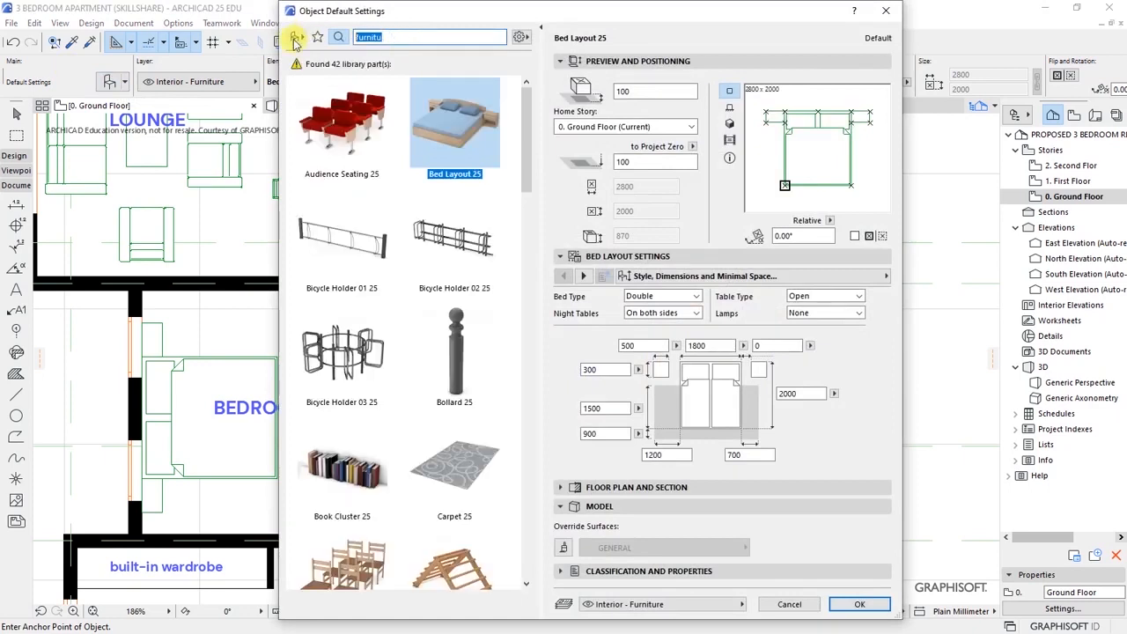
type("wc")
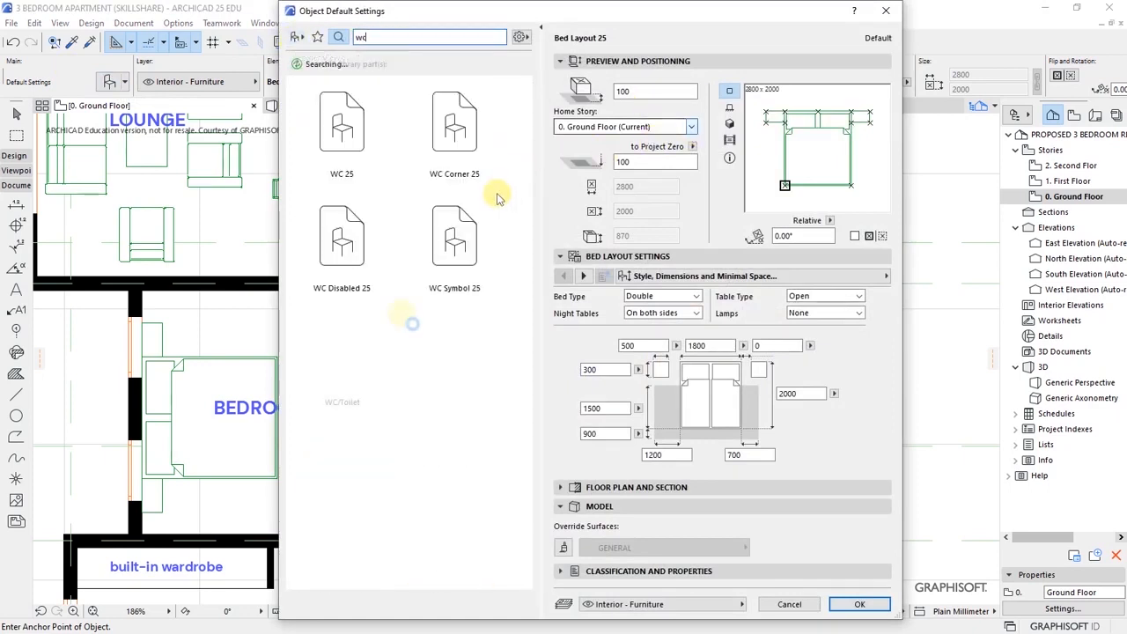
left_click(320, 132)
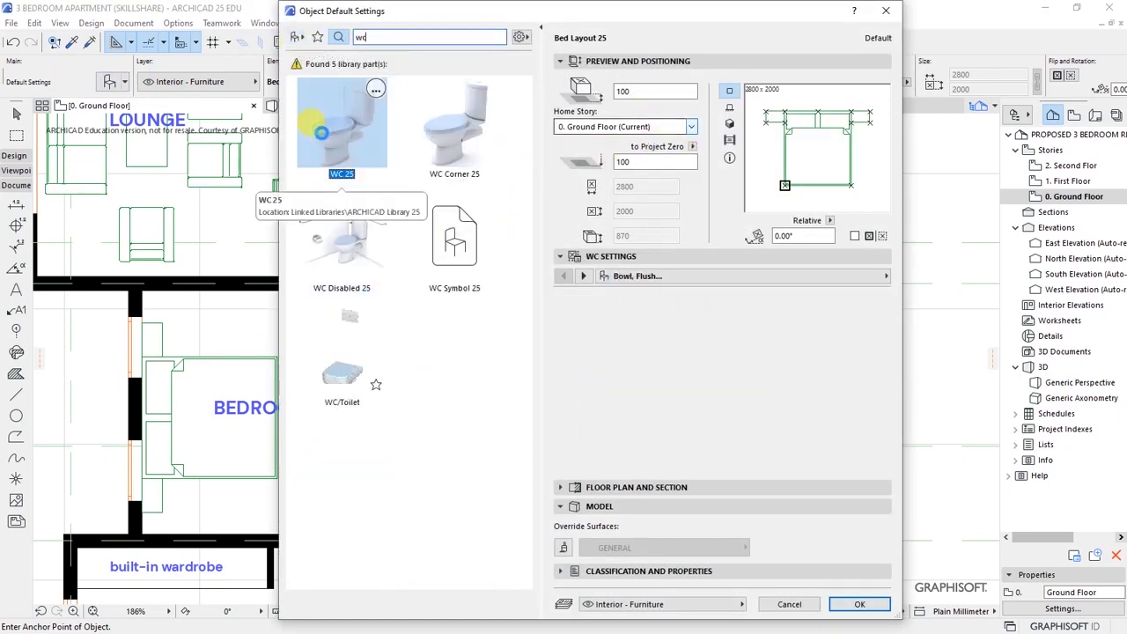
left_click(858, 604)
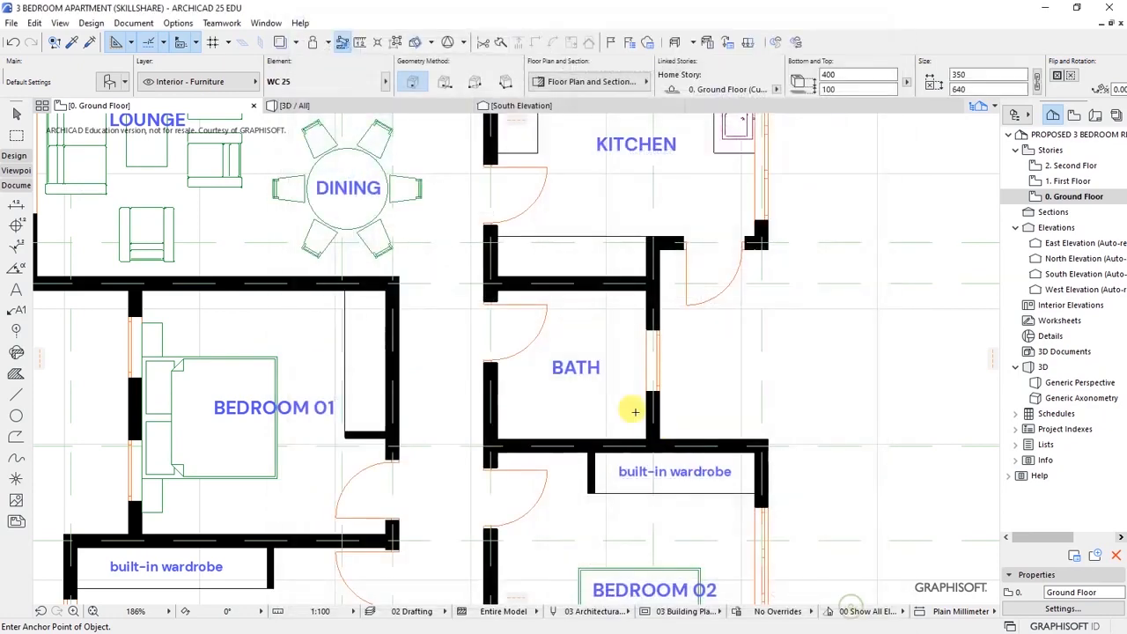
left_click(619, 365)
scroll(616, 269, "down", 5)
scroll(595, 410, "up", 6)
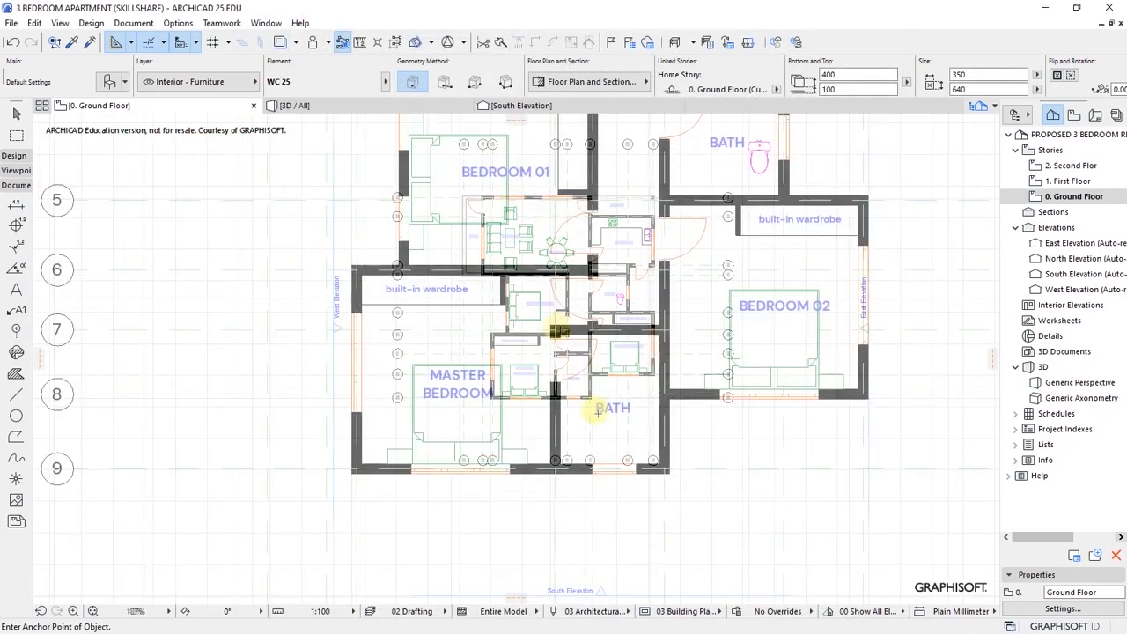
left_click(604, 496)
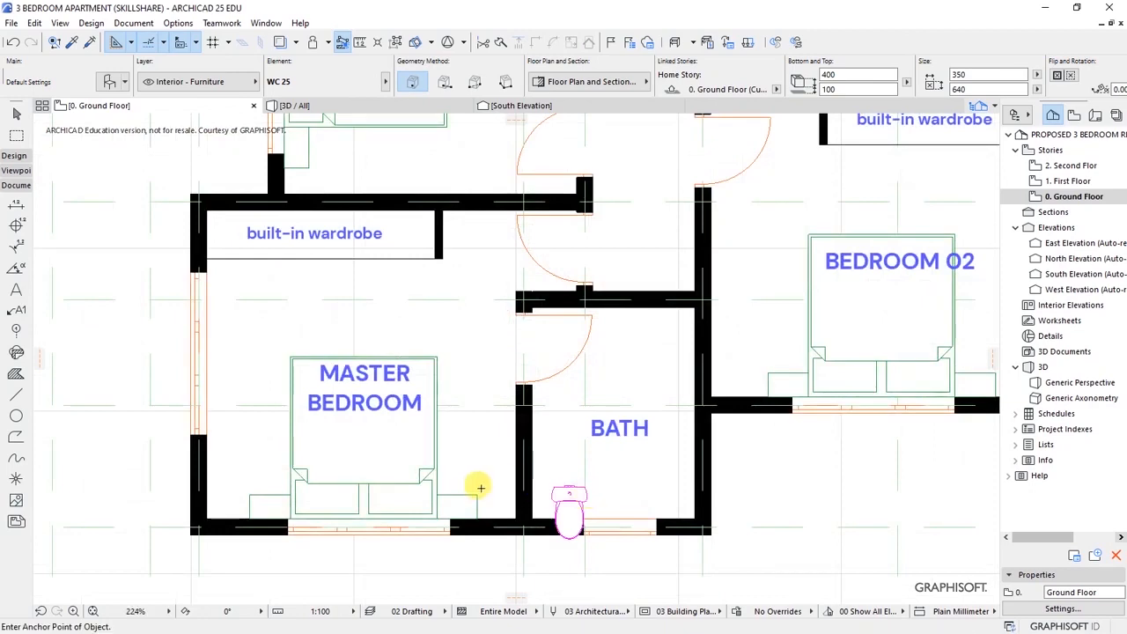
scroll(528, 476, "down", 5)
scroll(447, 345, "up", 3)
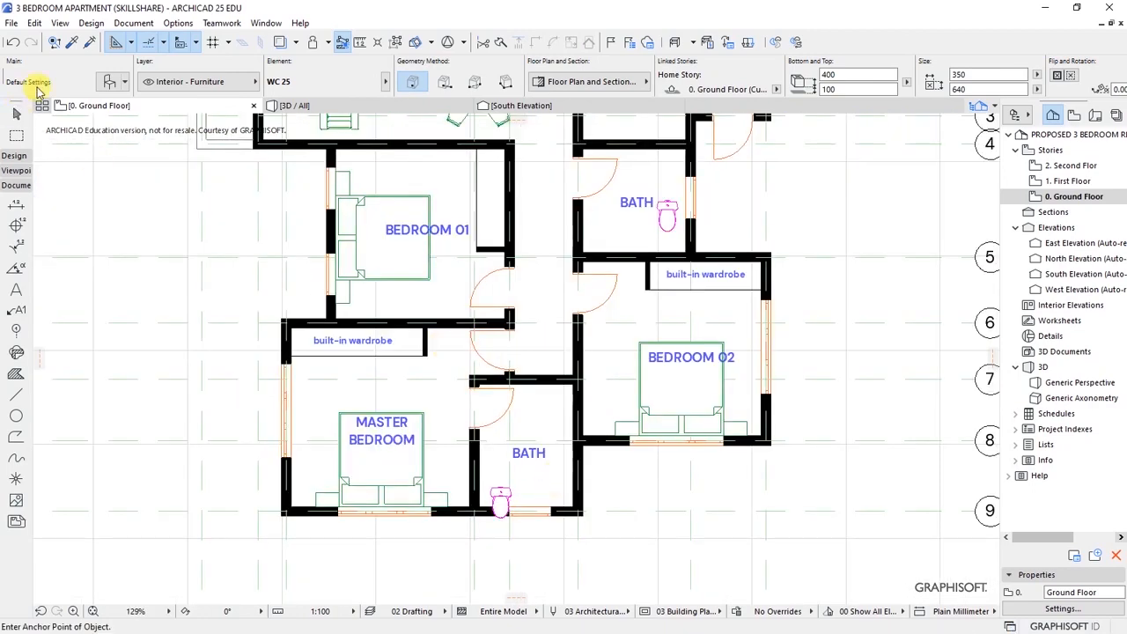
- Place an 800 x 800 Shower Cabin 25 left of the upper bath's toilet
left_click(110, 81)
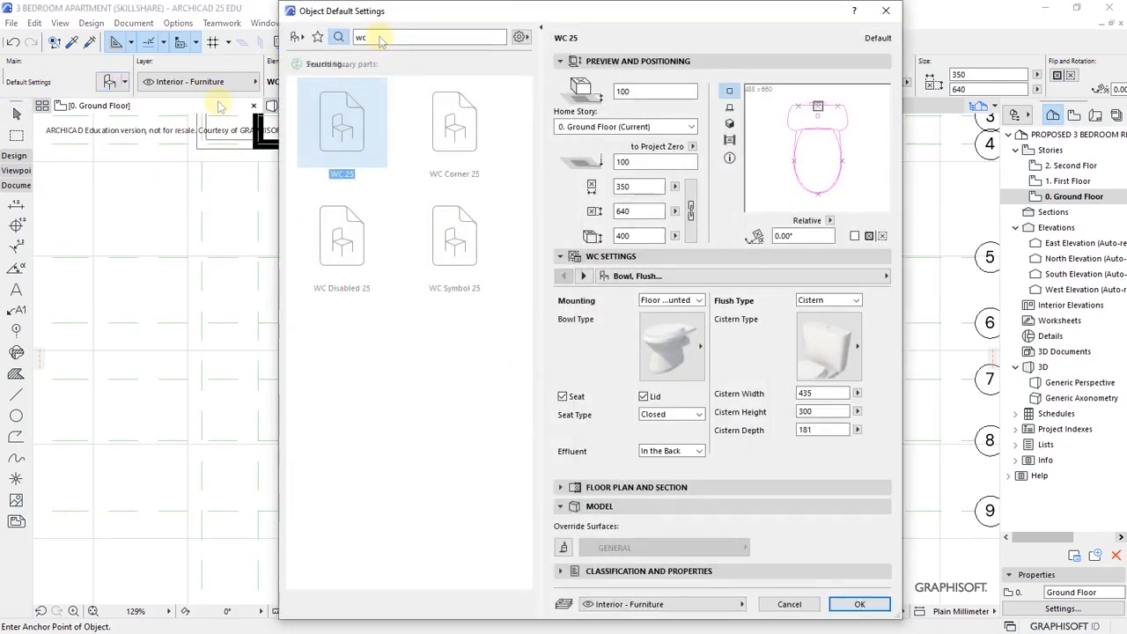
type("shower")
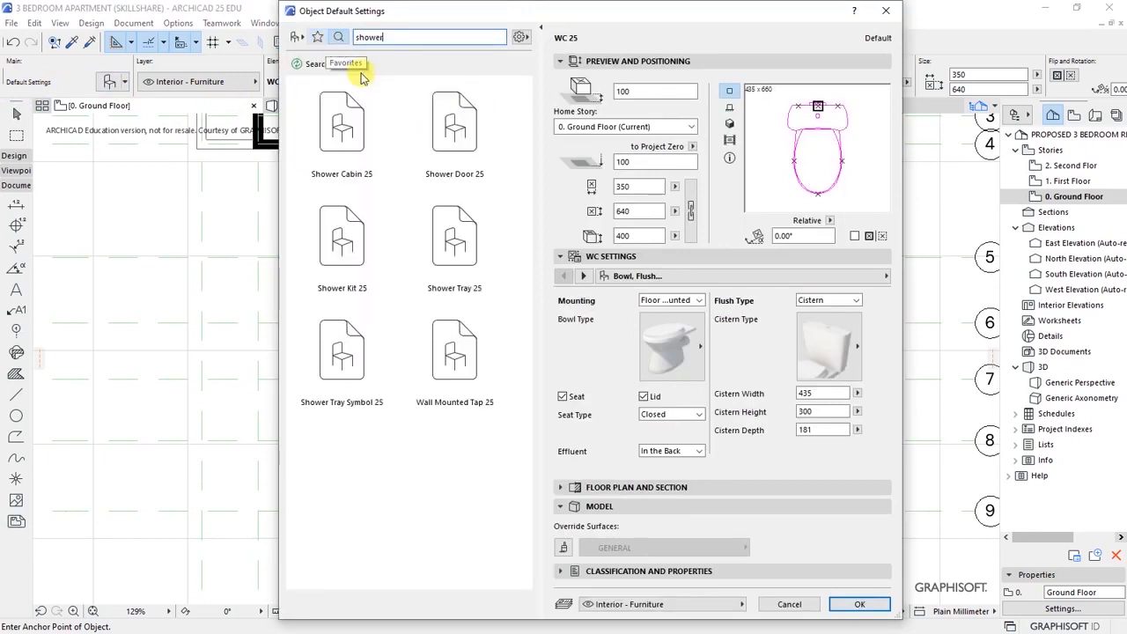
left_click(342, 128)
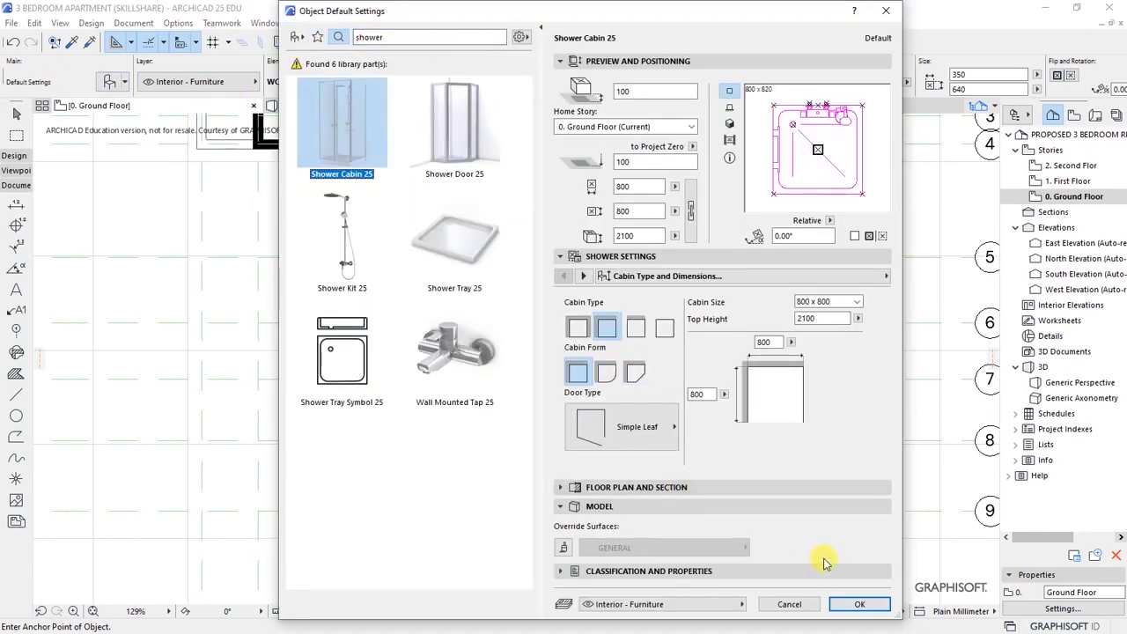
left_click(858, 605)
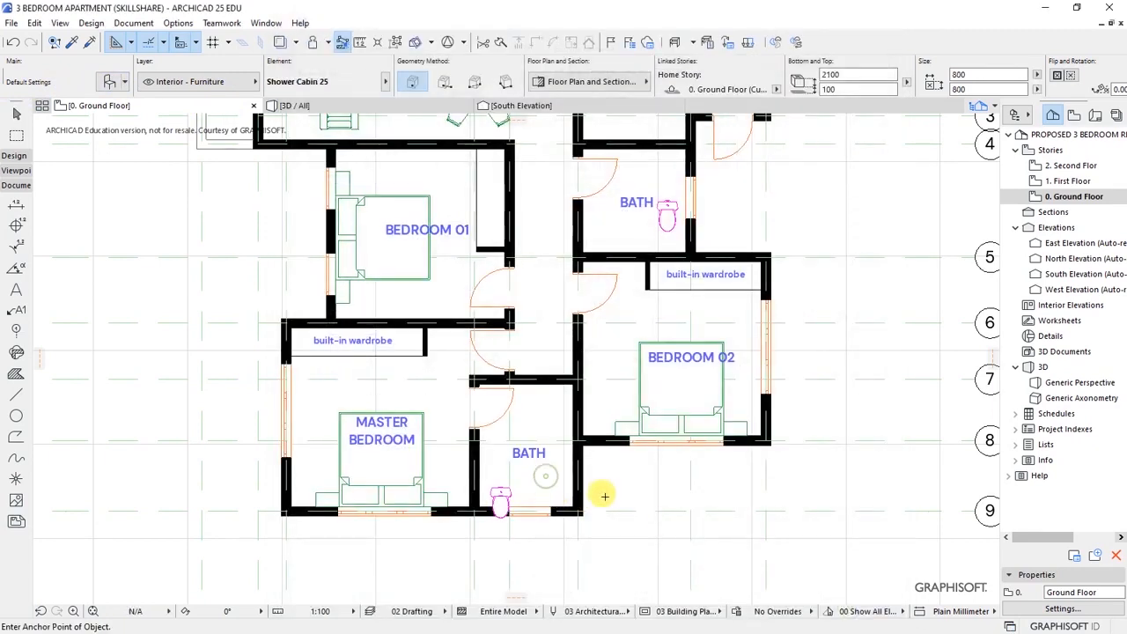
scroll(558, 513, "down", 3)
scroll(584, 390, "up", 5)
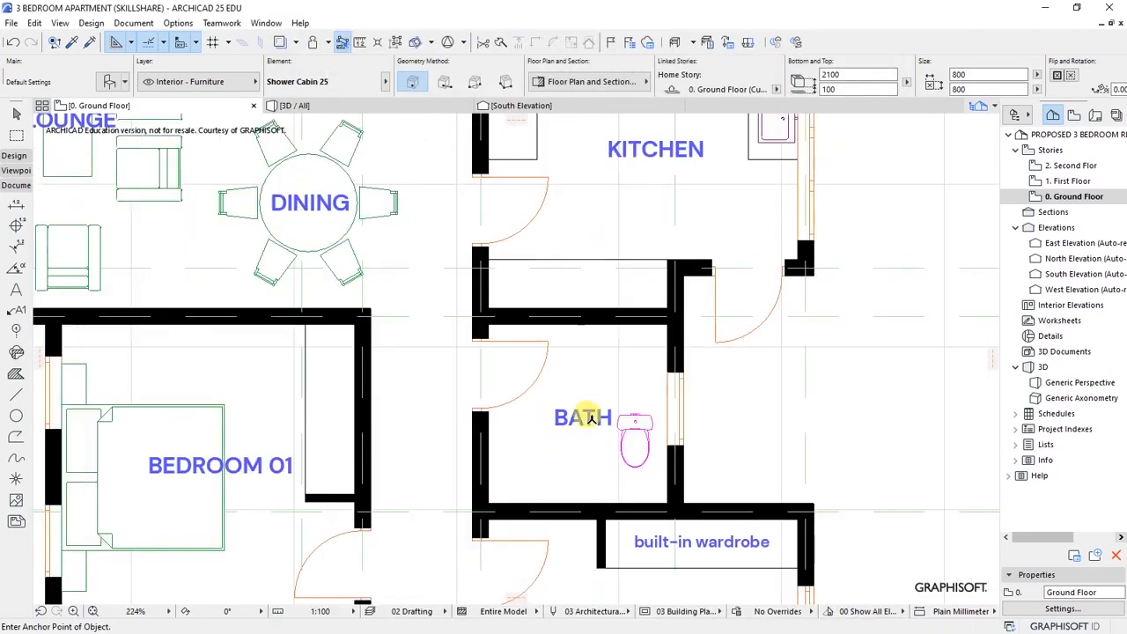
left_click(628, 482)
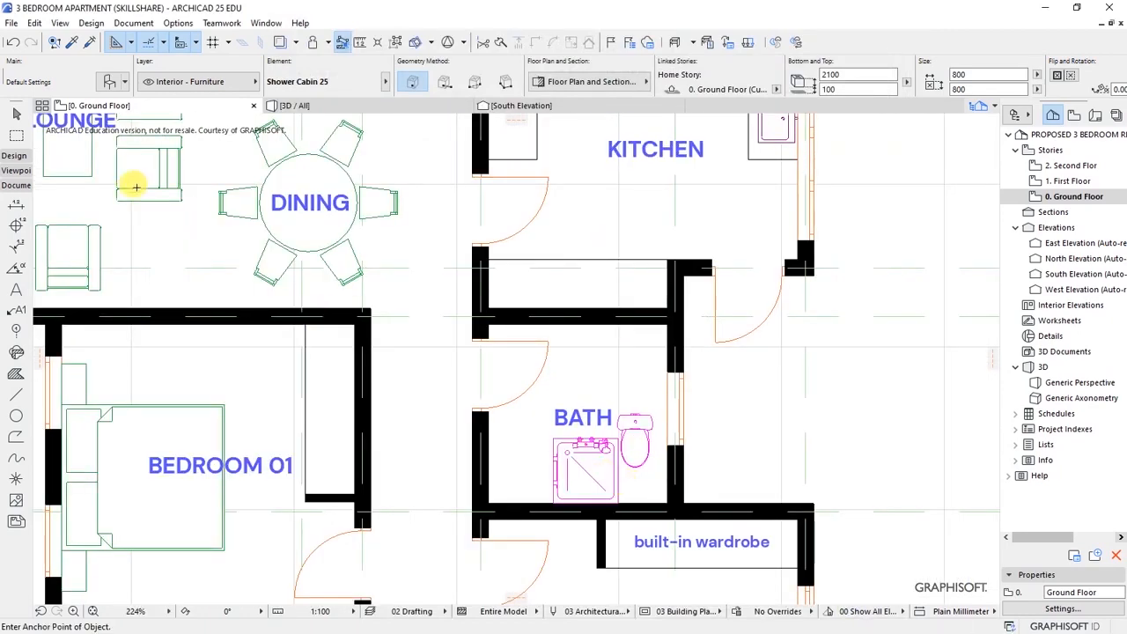
key("ctrl+t")
- Set up a single-basin 2070 x 500 Multi-Basin Counter 25 for both bathrooms
left_click_drag(393, 37, 335, 37)
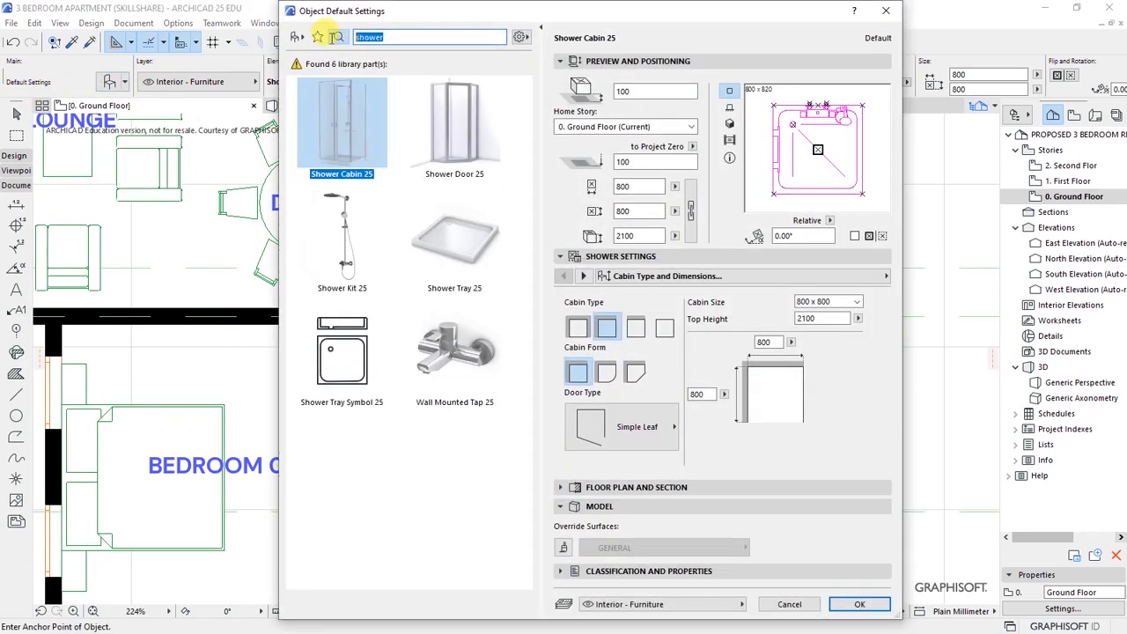
type("b")
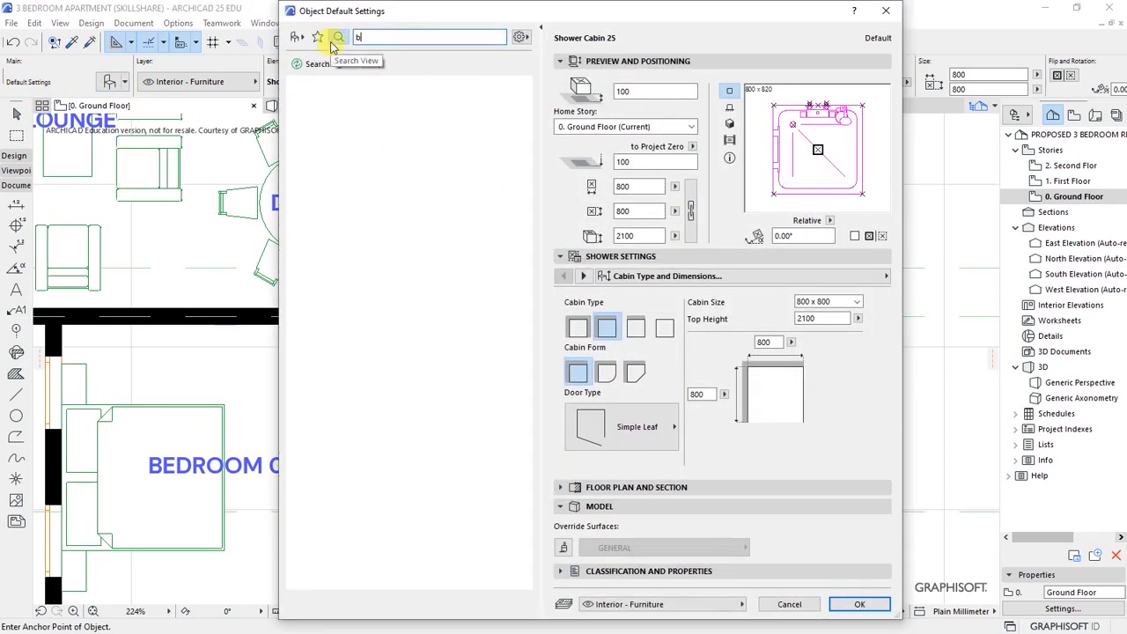
type("asoinin")
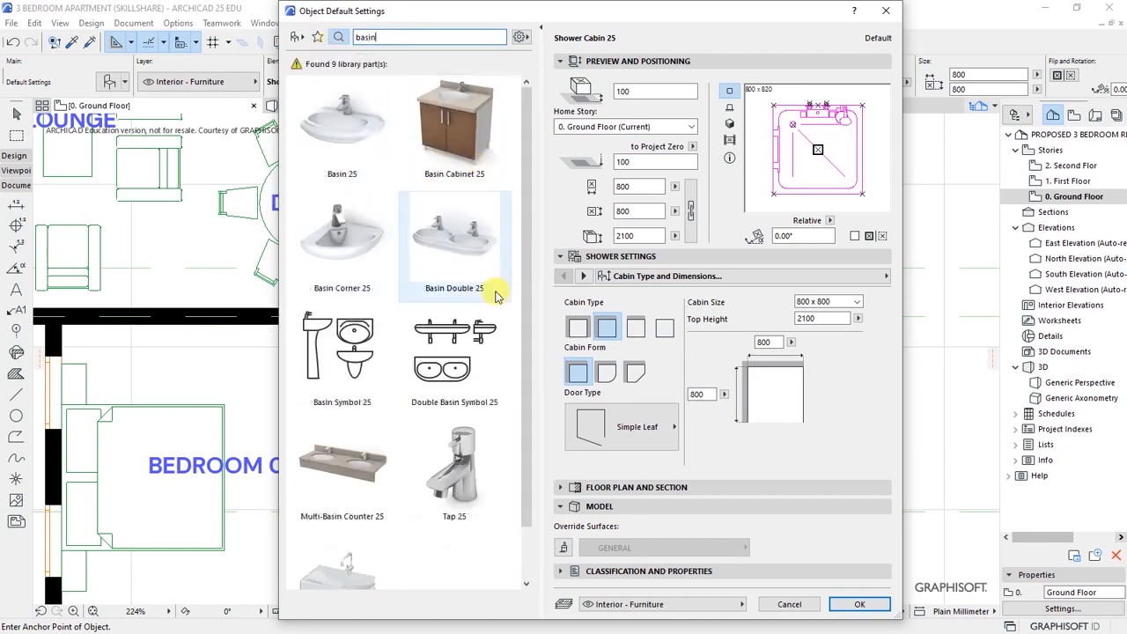
left_click(525, 583)
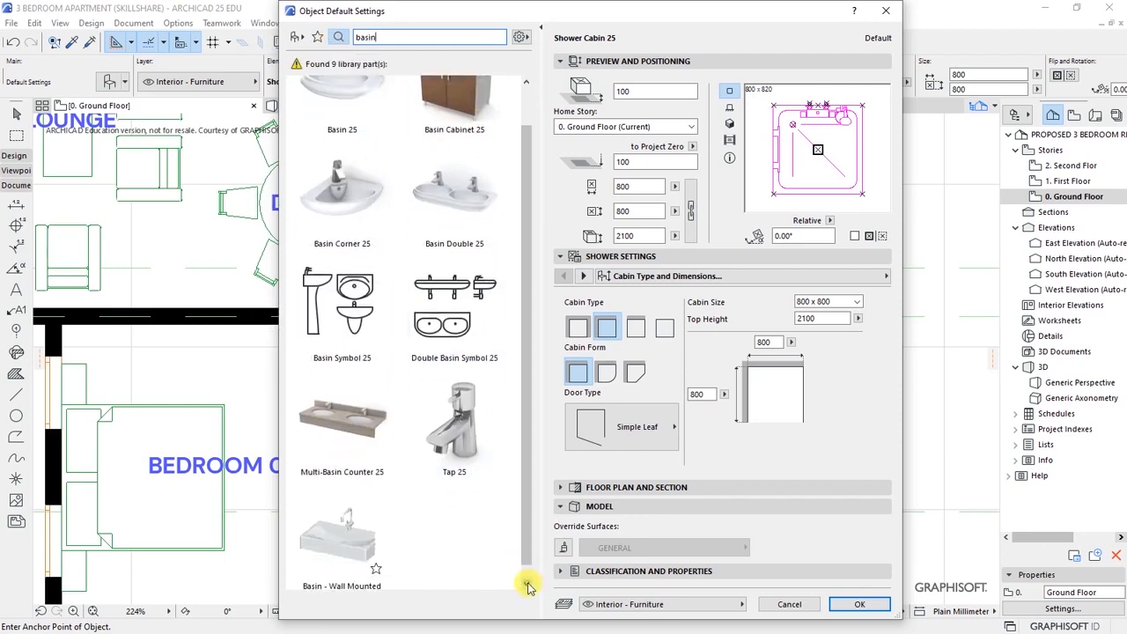
left_click(323, 379)
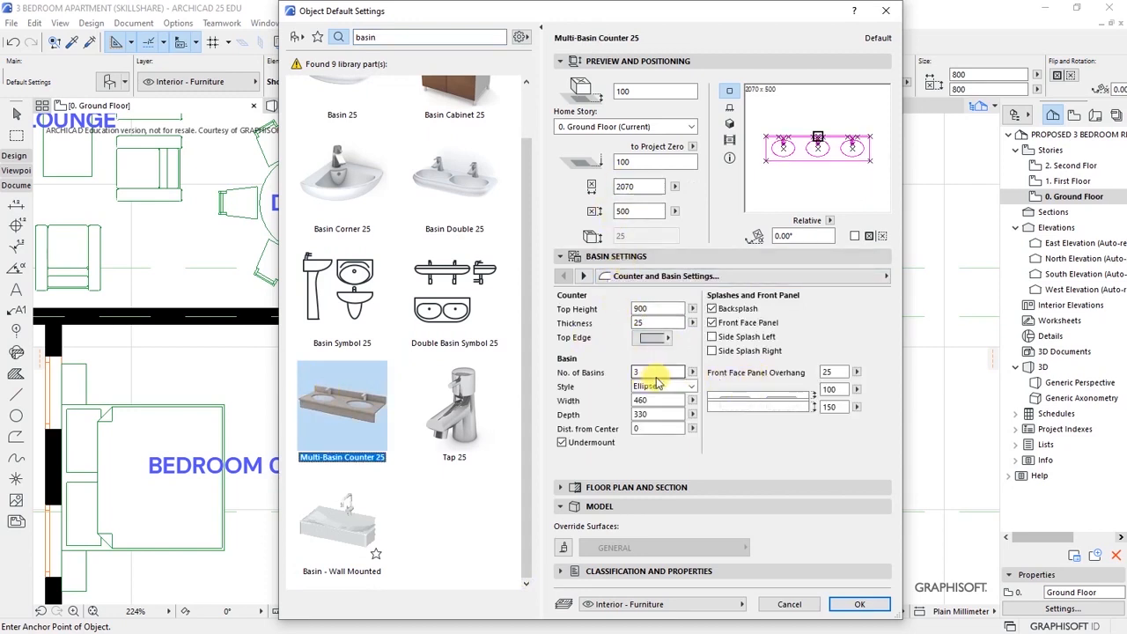
left_click(693, 374)
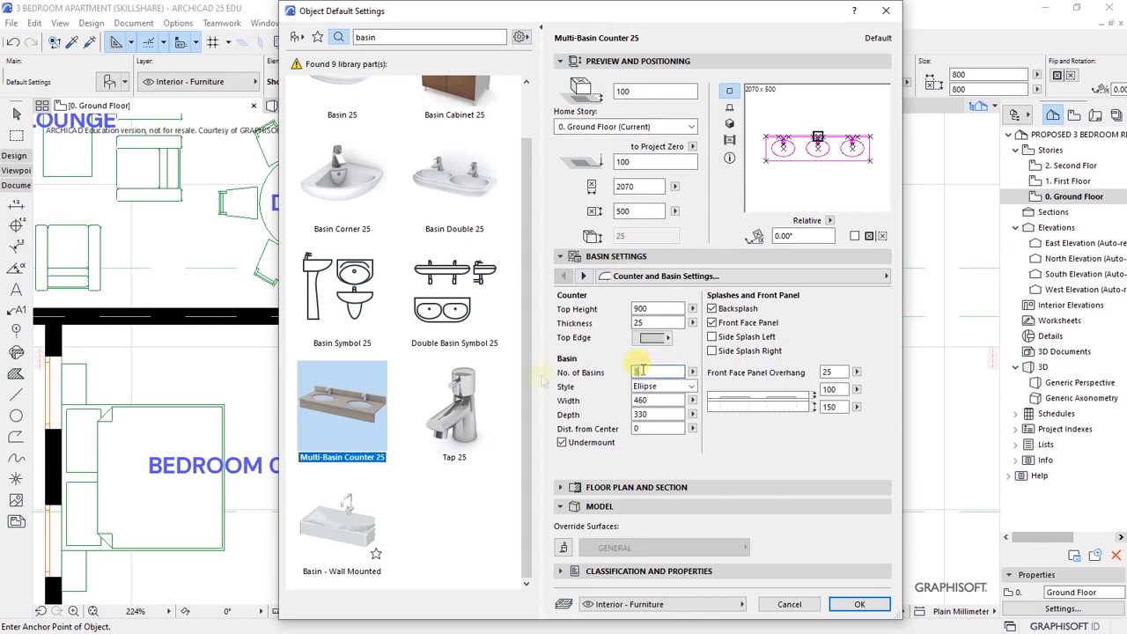
left_click(857, 611)
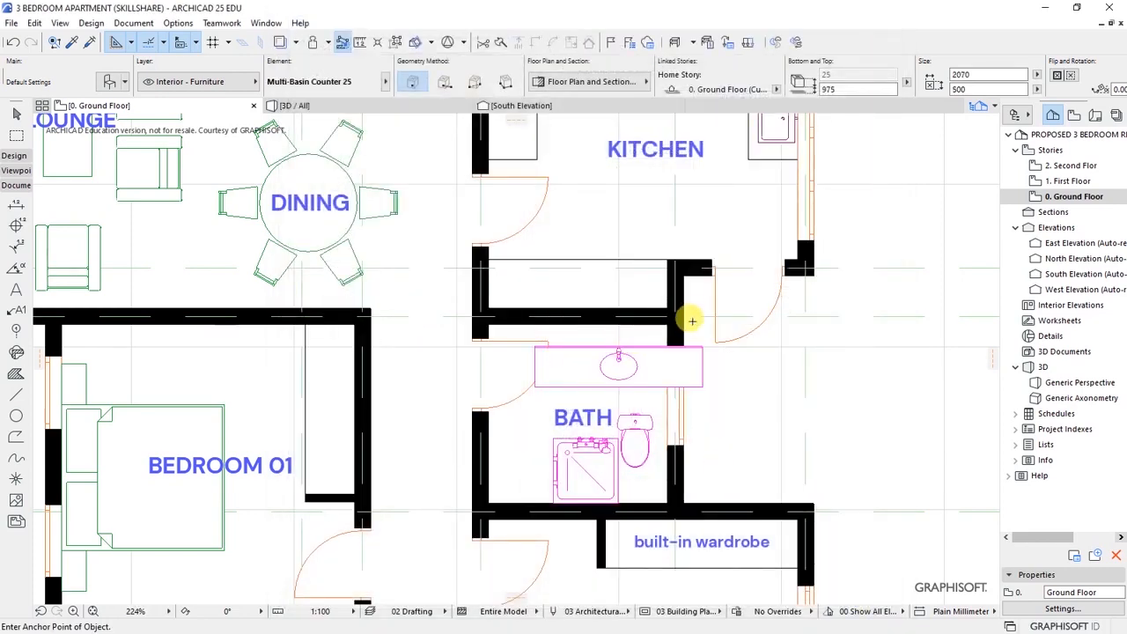
scroll(711, 302, "down", 5)
scroll(581, 510, "up", 4)
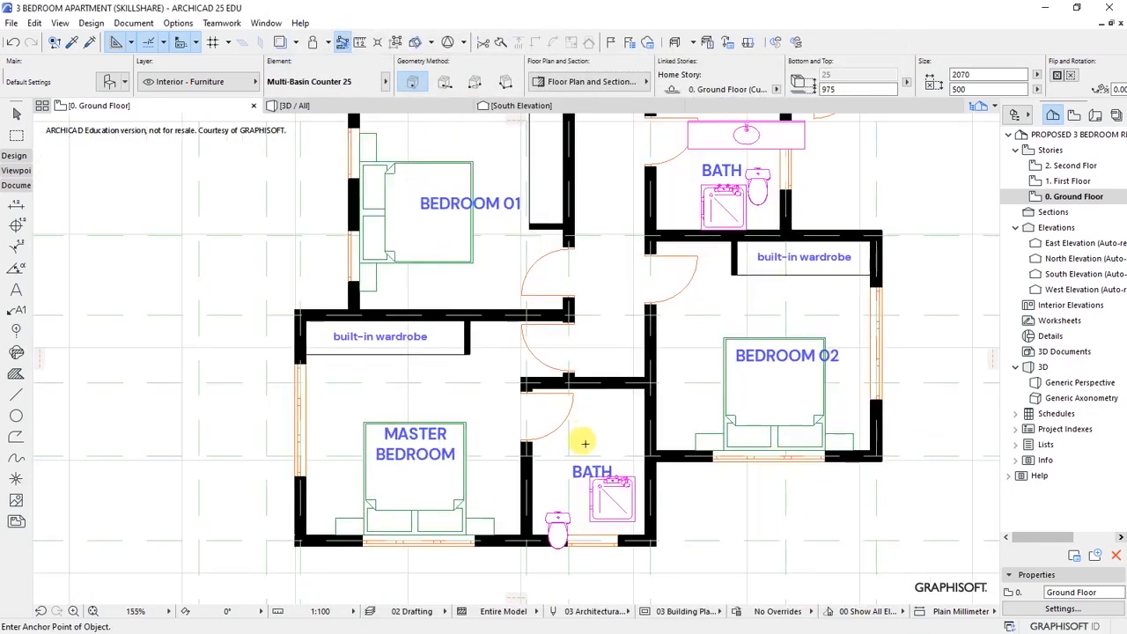
scroll(546, 414, "down", 3)
scroll(554, 455, "up", 4)
scroll(570, 475, "up", 4)
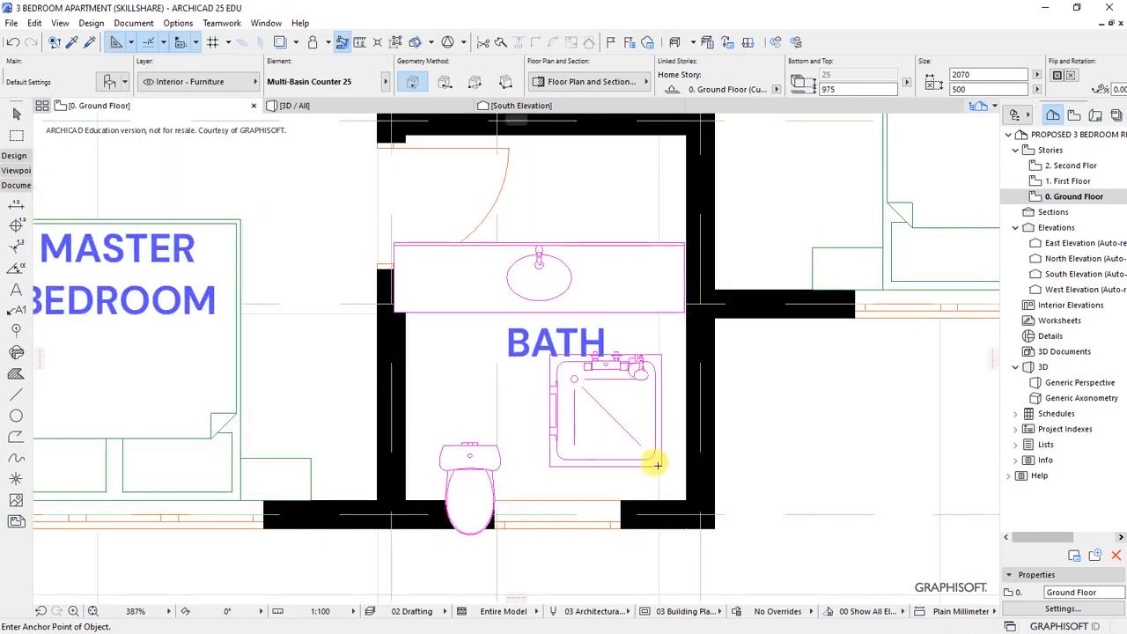
- Mirror the master bath's shower cabin left to right across a vertical axis
left_click(662, 463)
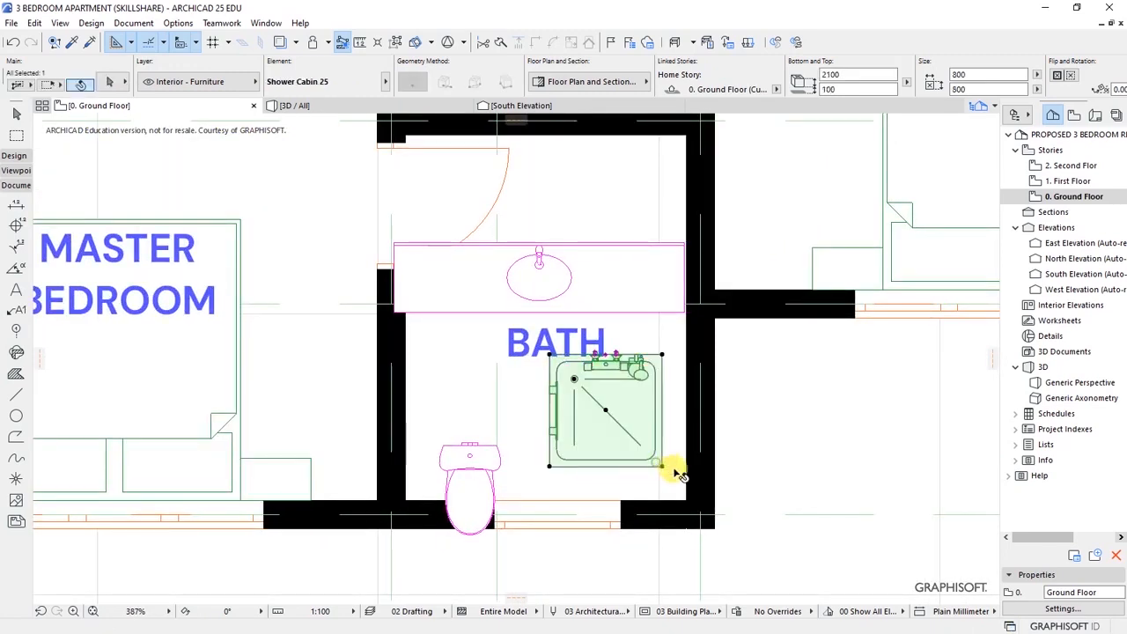
right_click(657, 436)
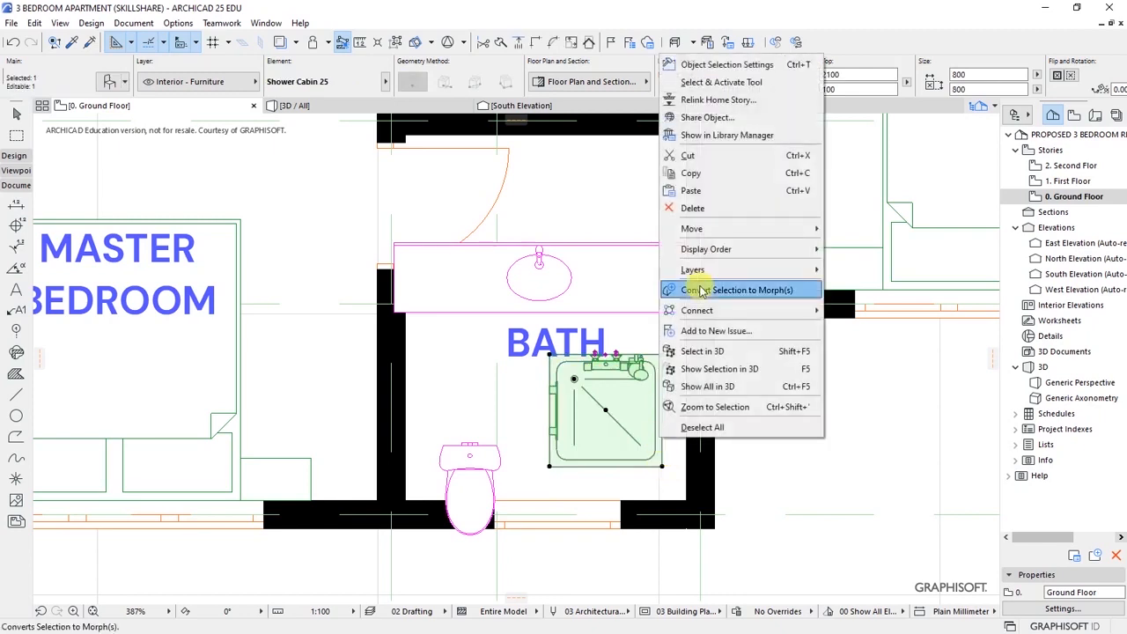
mouse_move(767, 229)
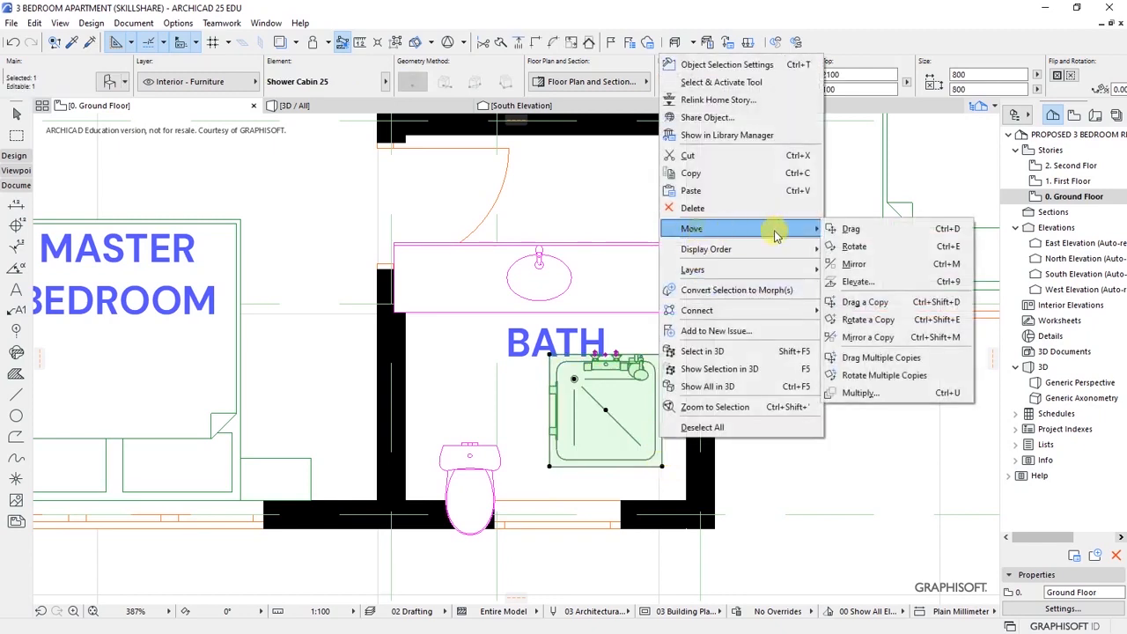
left_click(852, 264)
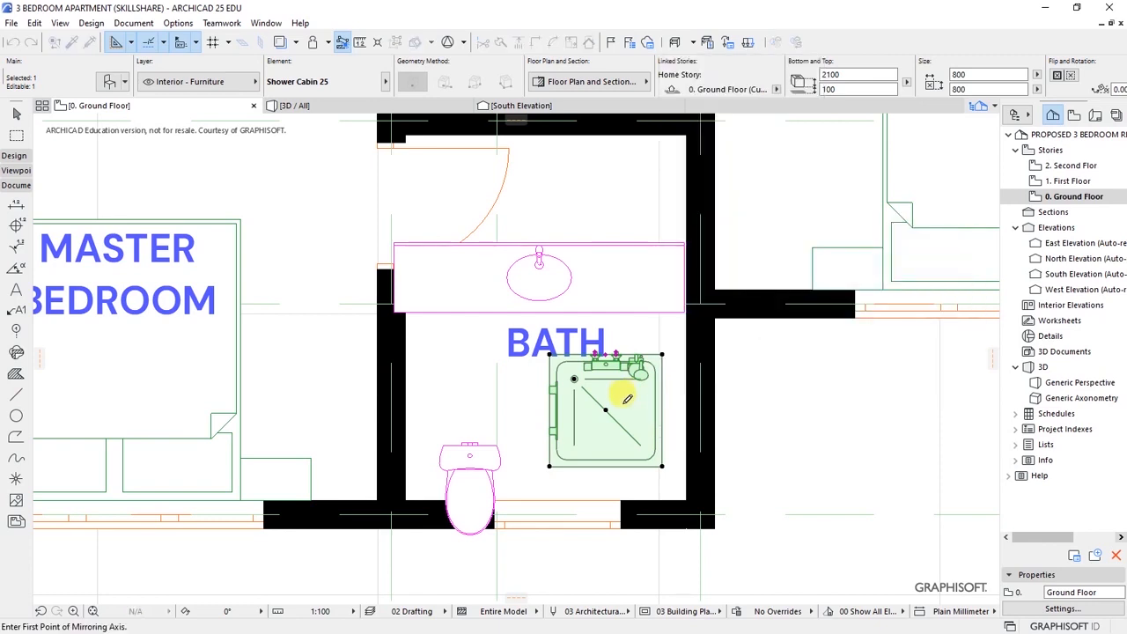
left_click(531, 418)
left_click(772, 428)
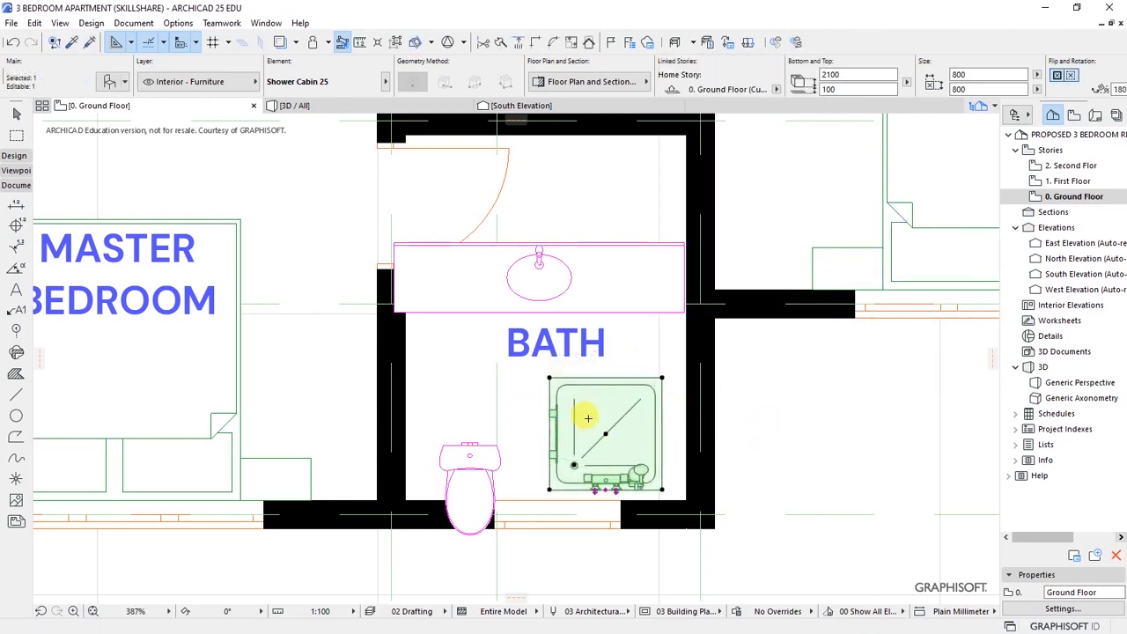
key("ctrl+m")
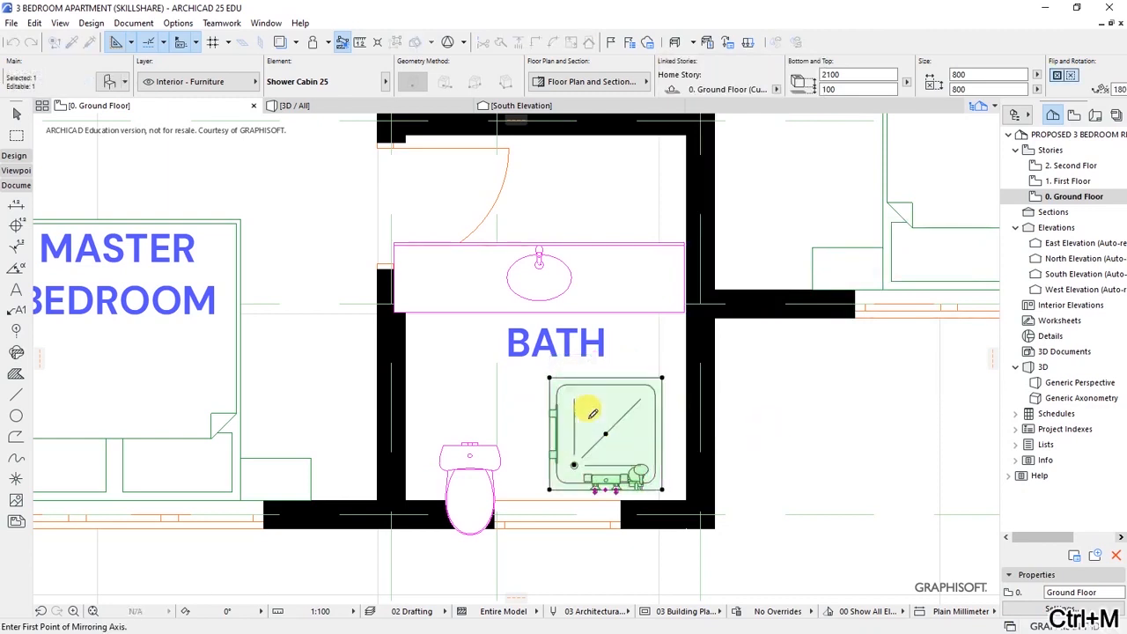
left_click(608, 365)
left_click(608, 485)
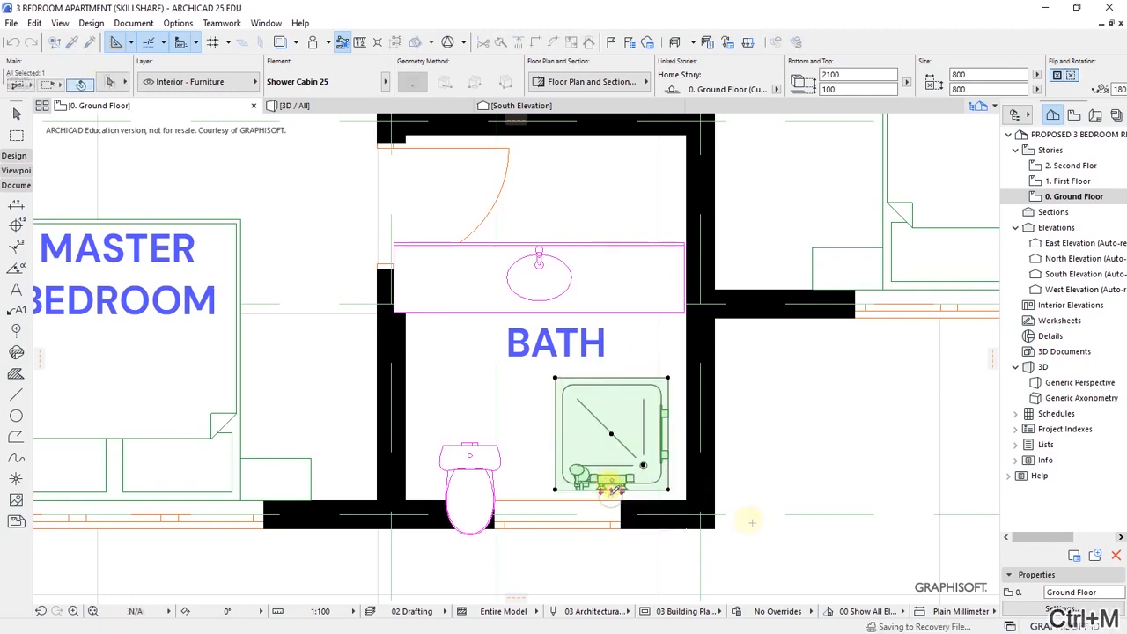
scroll(751, 531, "up", 3)
- Move the shower cabin so its lower-right corner sits in the wall corner
key("ctrl+d")
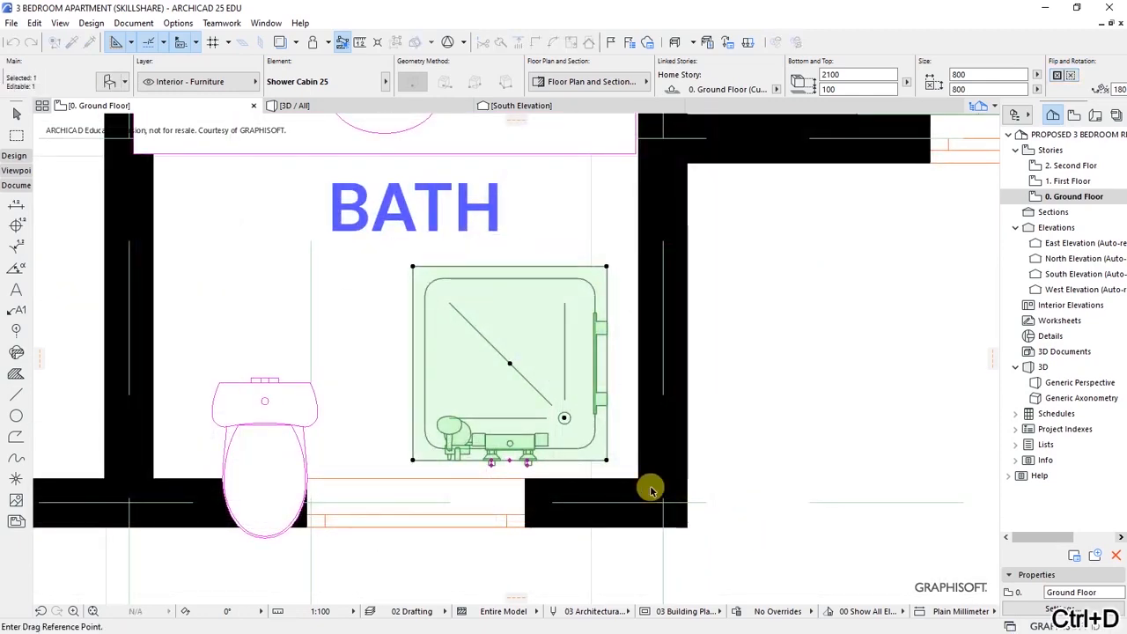
scroll(627, 467, "up", 3)
left_click(591, 456)
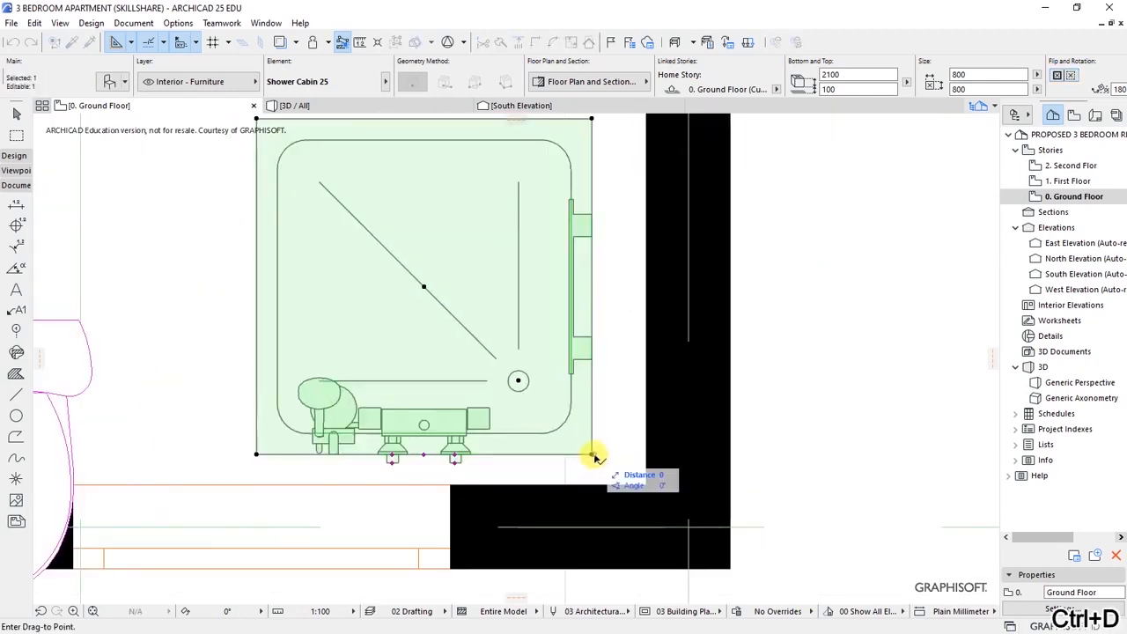
left_click(646, 483)
- Shift the bathroom window 180 to the left
key("Escape")
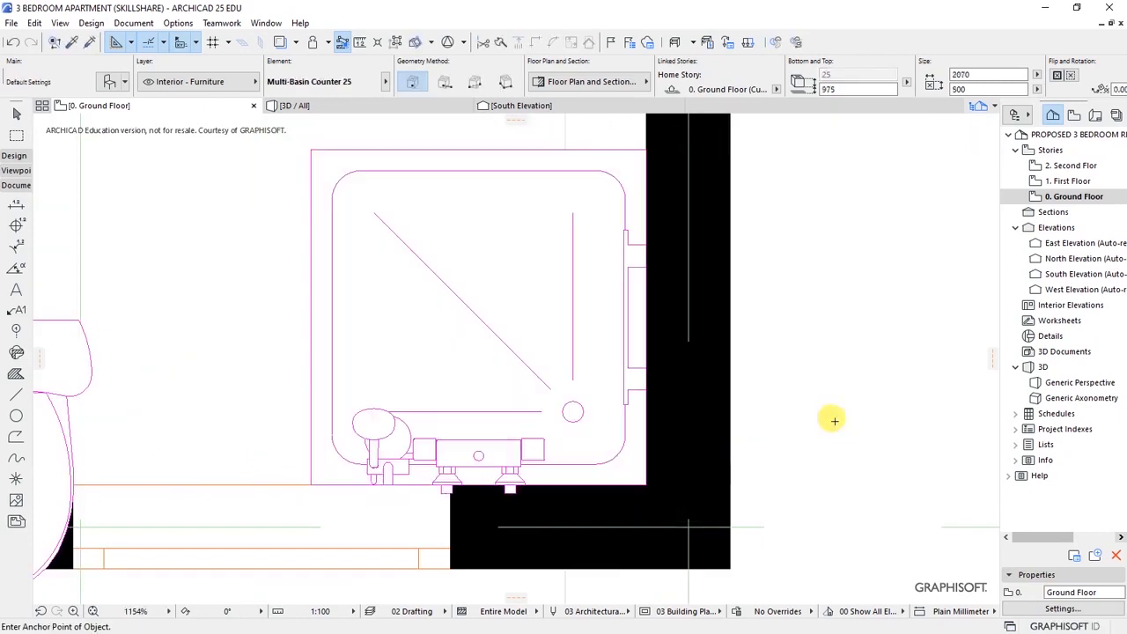
scroll(852, 361, "down", 3)
left_click(663, 460)
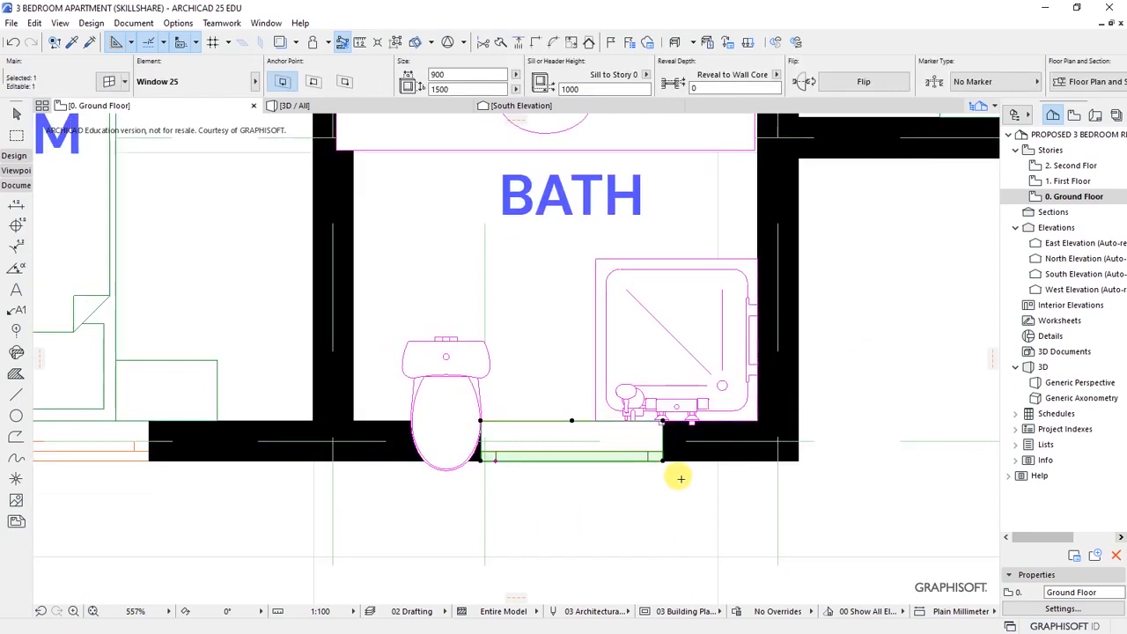
key("ctrl+d")
left_click(663, 459)
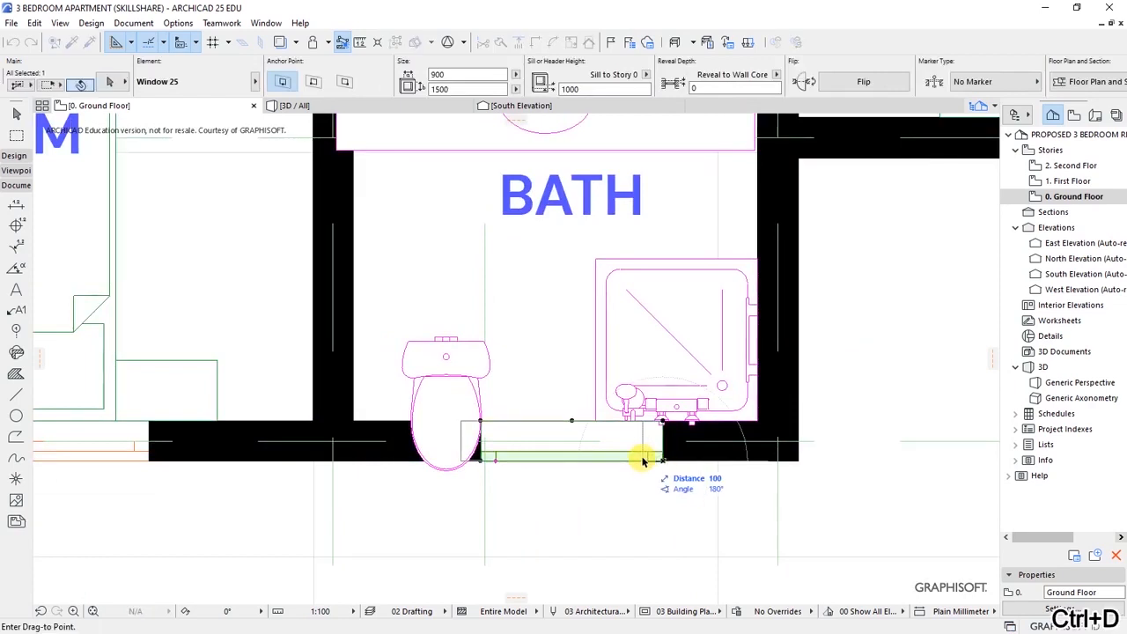
left_click(742, 500)
- Mirror the toilet across a horizontal axis so it faces into the room
left_click(447, 362)
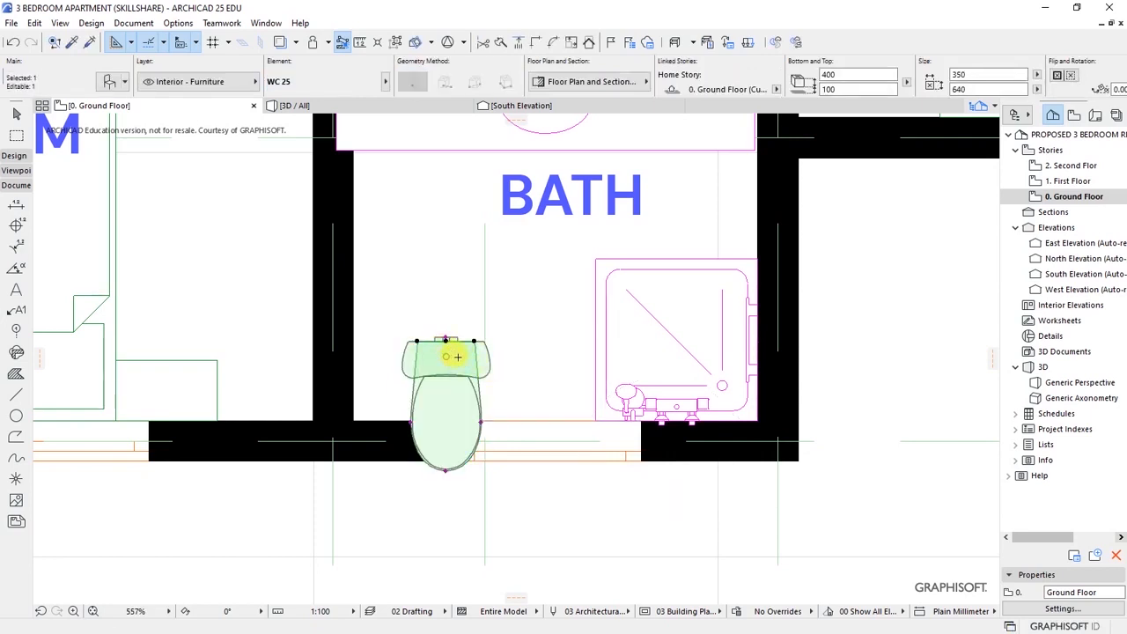
right_click(457, 357)
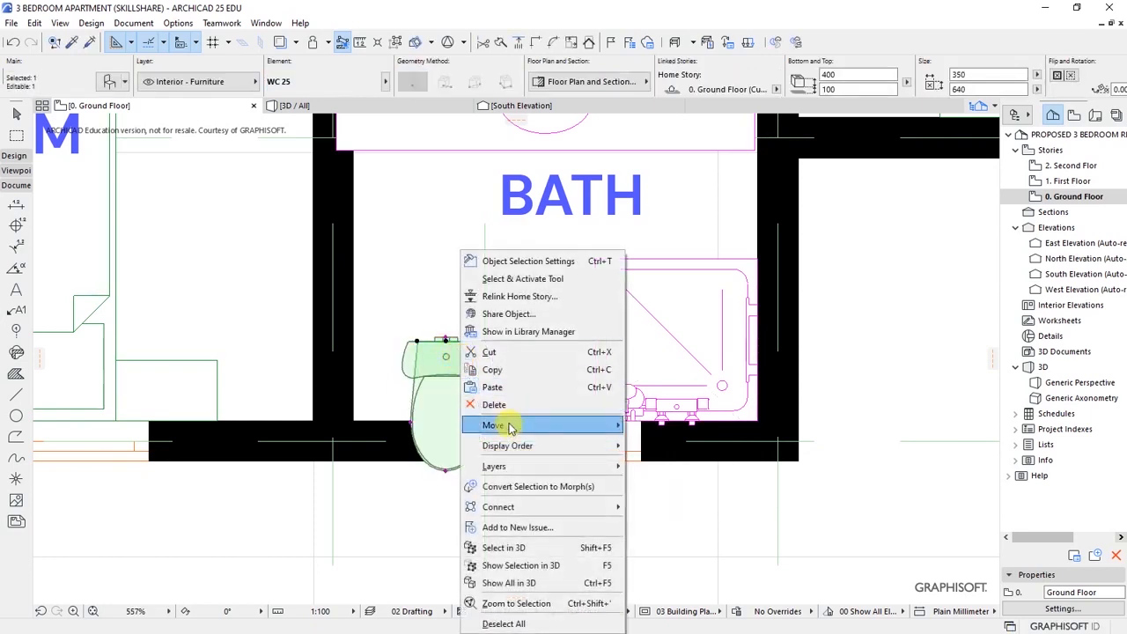
mouse_move(515, 431)
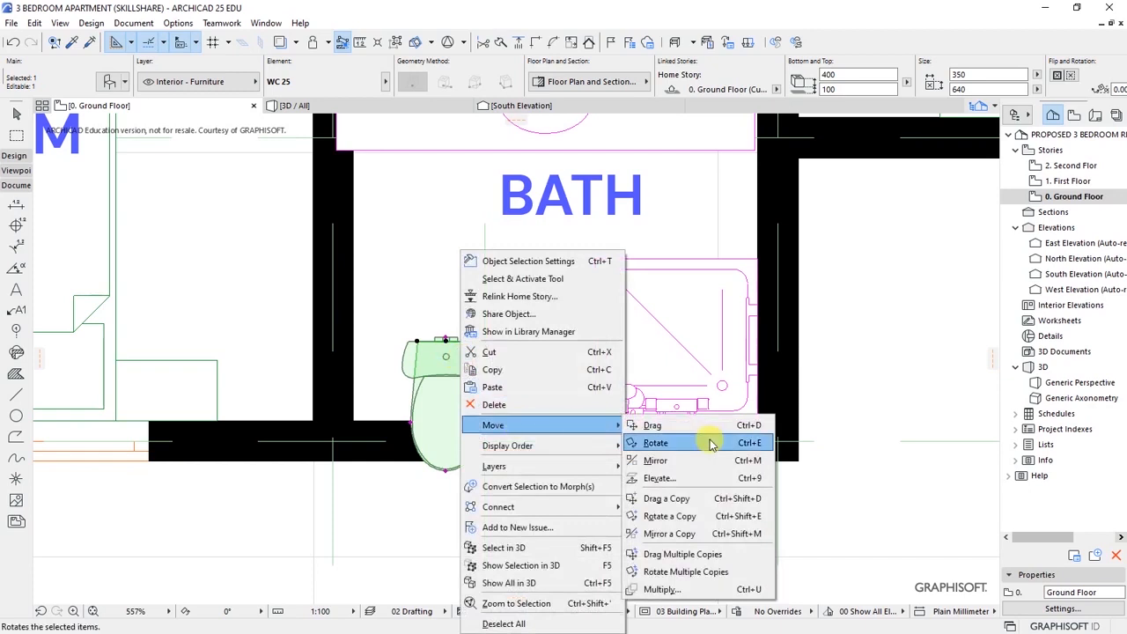
left_click(650, 459)
left_click(400, 394)
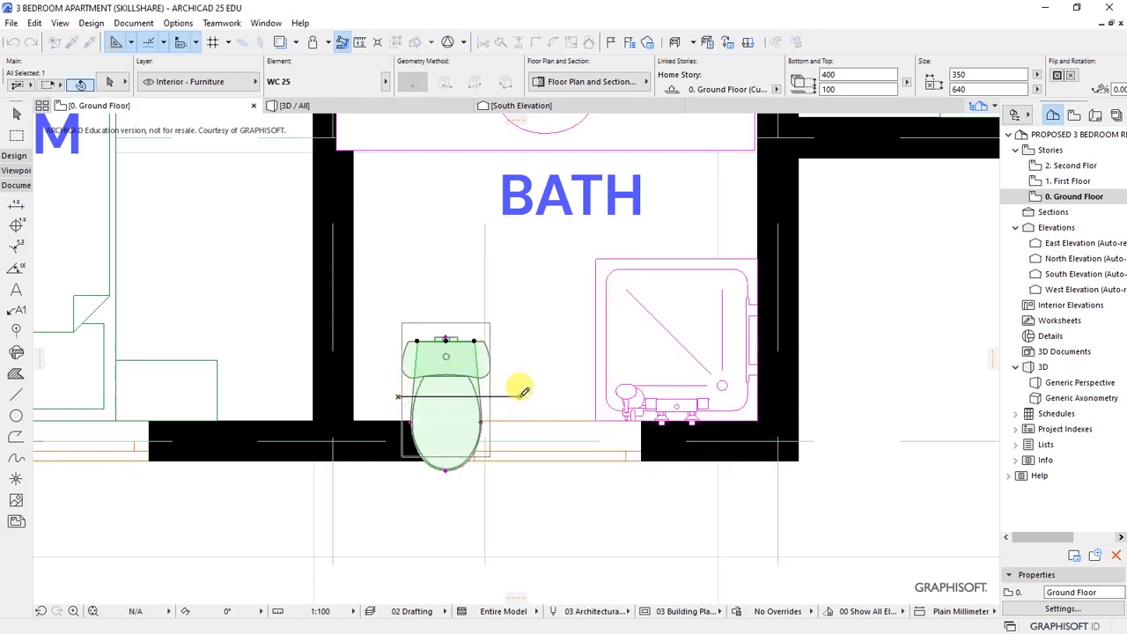
left_click(519, 396)
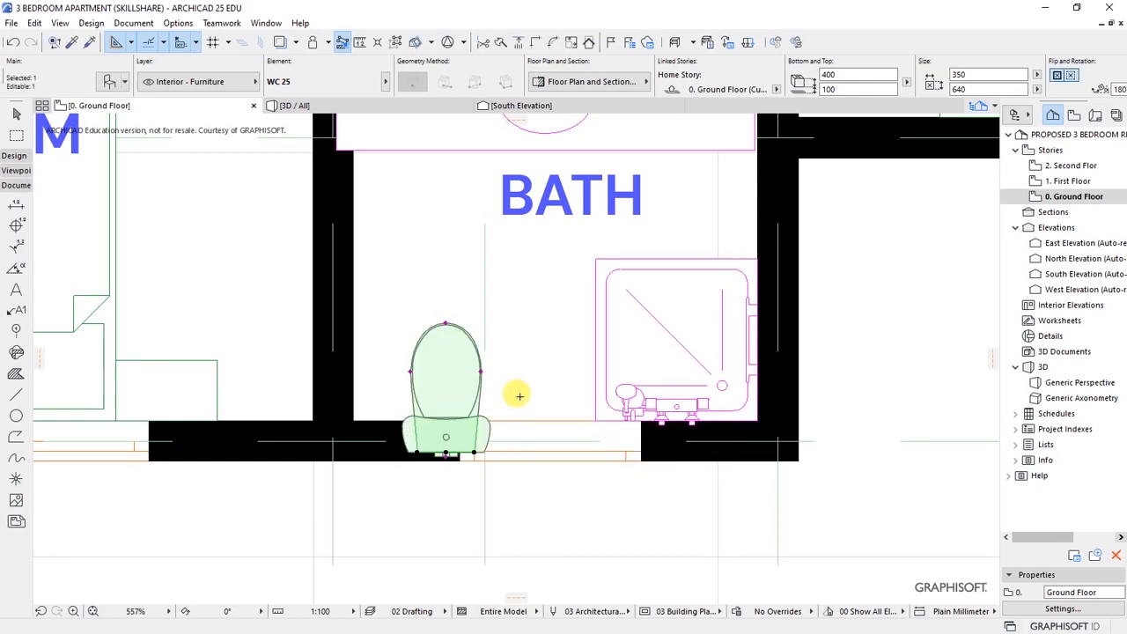
- Set the toilet's cistern flush against the wall edge, nudged slightly right
key("ctrl+d")
scroll(446, 456, "up", 3)
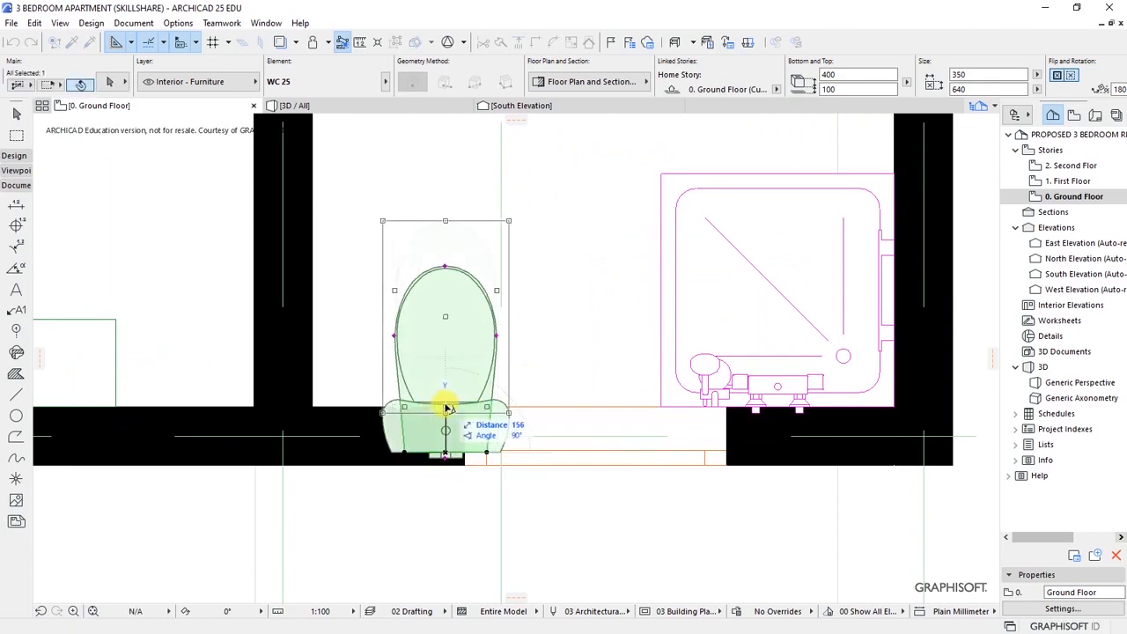
left_click(446, 408)
left_click(547, 371)
left_click(460, 372)
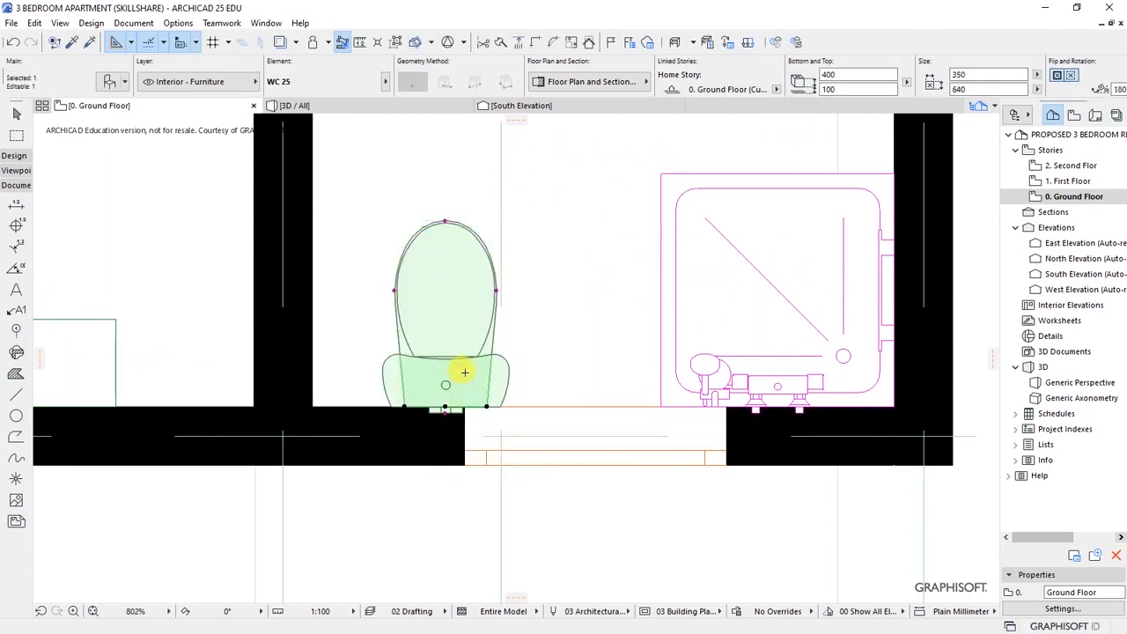
key("ctrl+d")
left_click(446, 407)
left_click(473, 407)
left_click(643, 516)
- Move the bathroom basin counter up against the upper wall
scroll(450, 515, "down", 1)
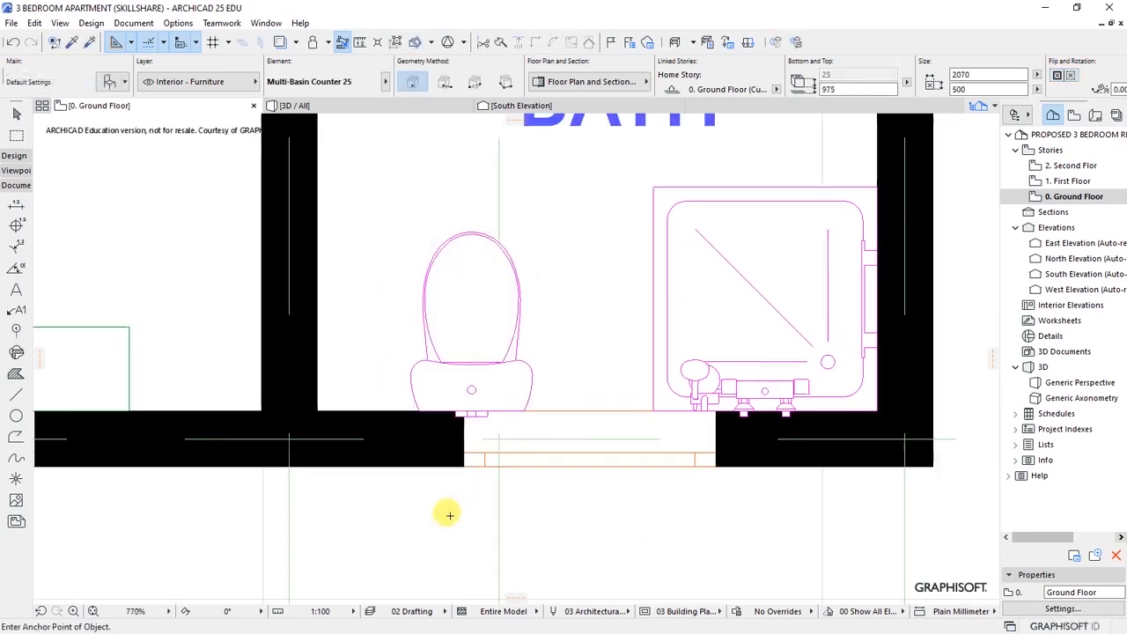
scroll(449, 515, "down", 4)
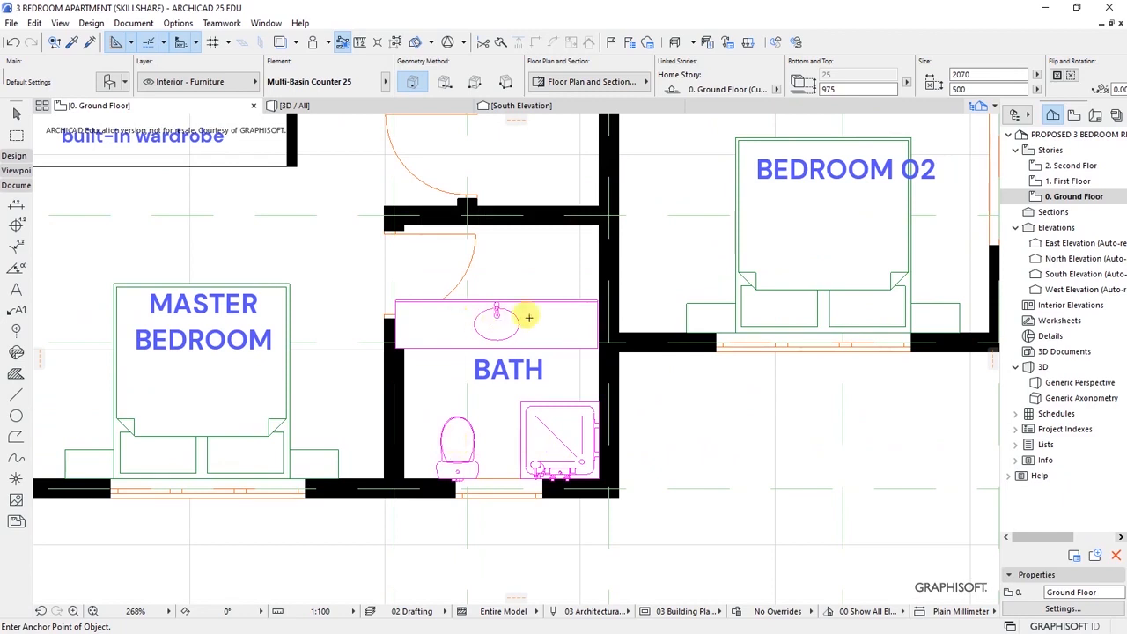
left_click(498, 319)
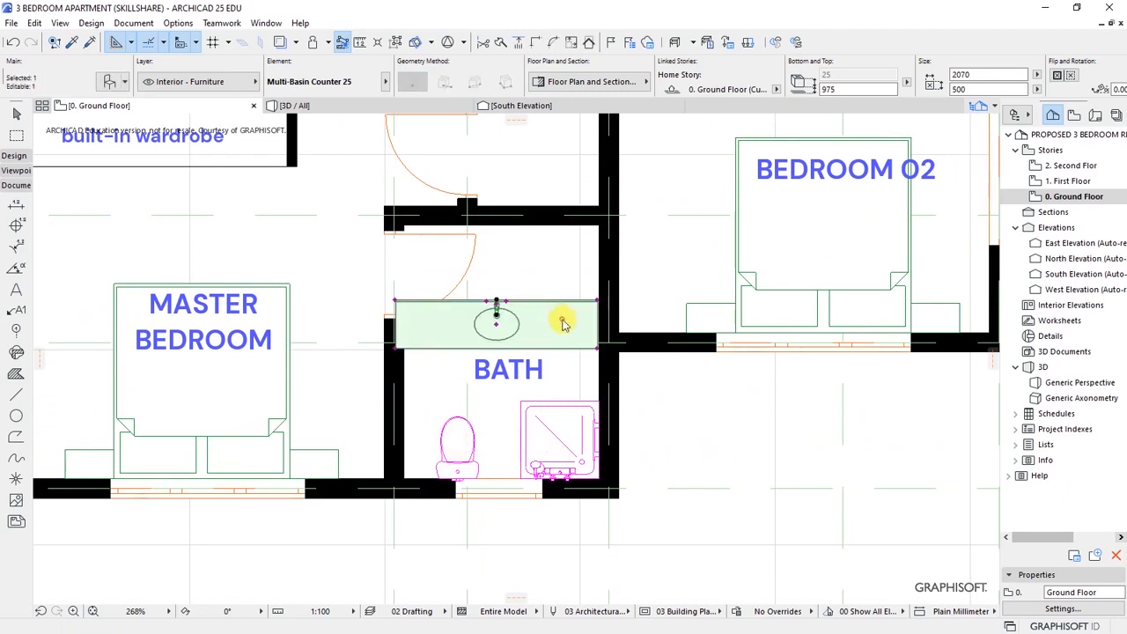
right_click(561, 318)
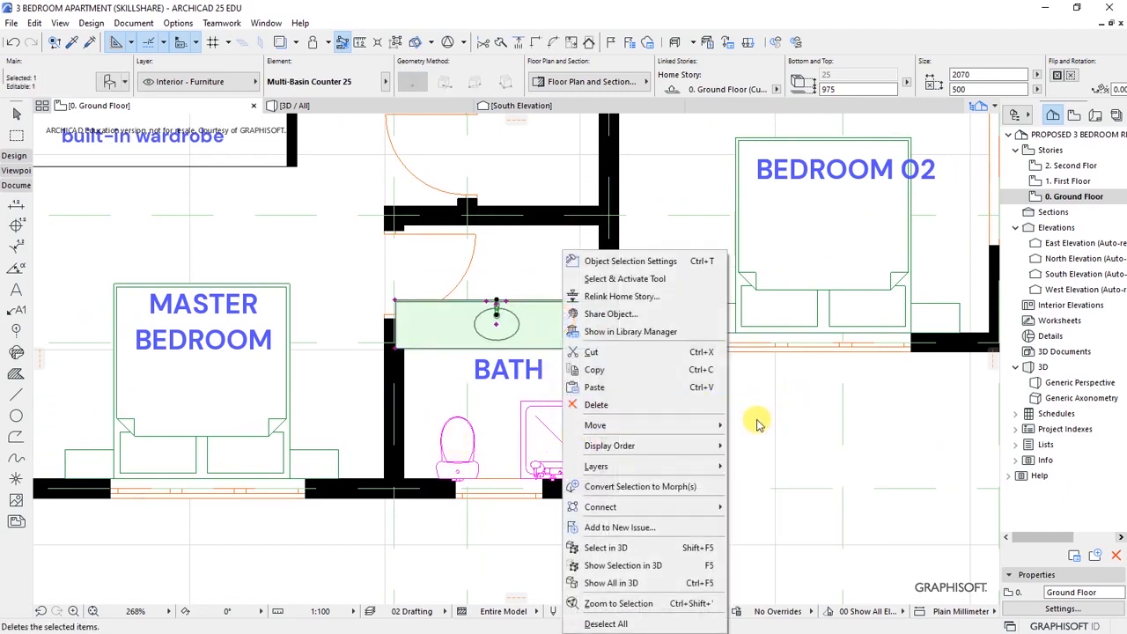
mouse_move(720, 426)
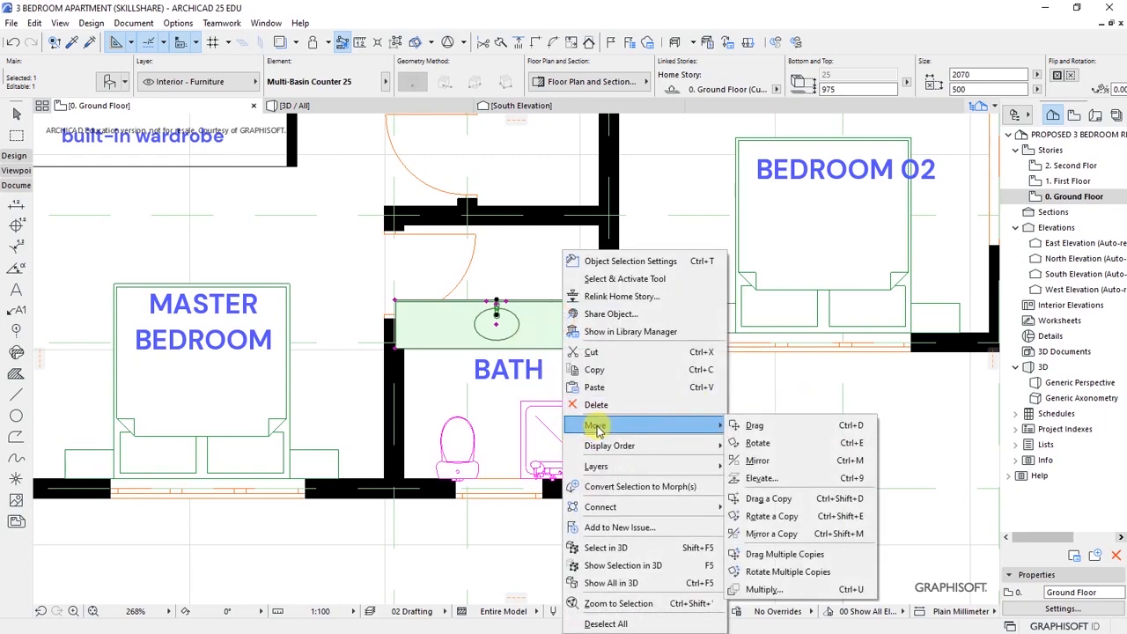
left_click(796, 426)
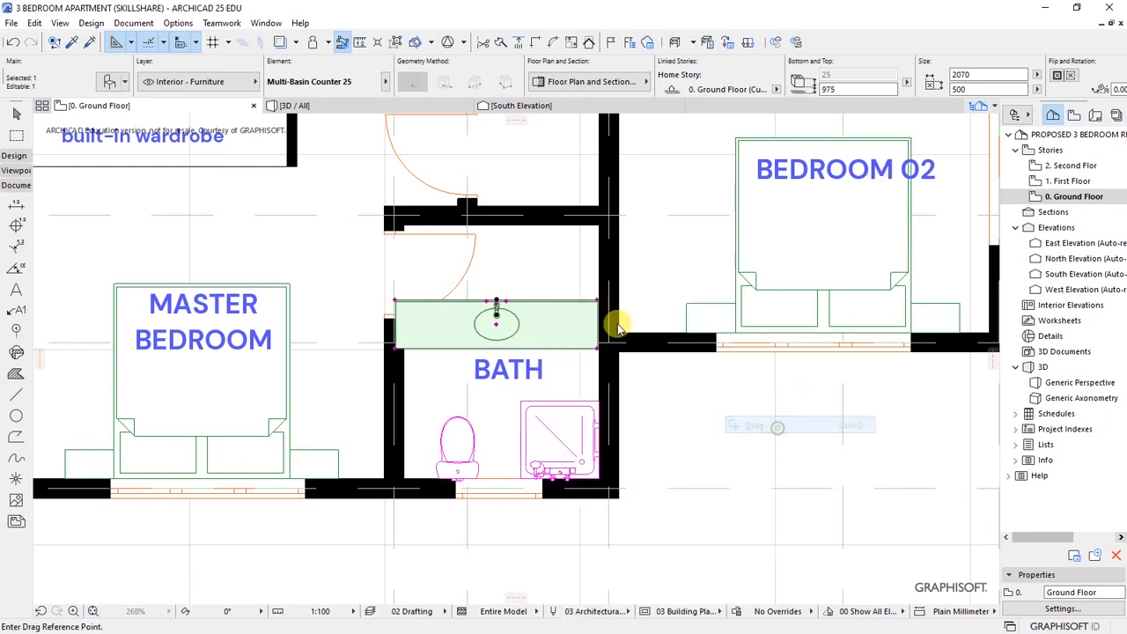
scroll(558, 287, "up", 3)
left_click(447, 318)
left_click(515, 188)
scroll(610, 372, "down", 3)
scroll(588, 266, "up", 3)
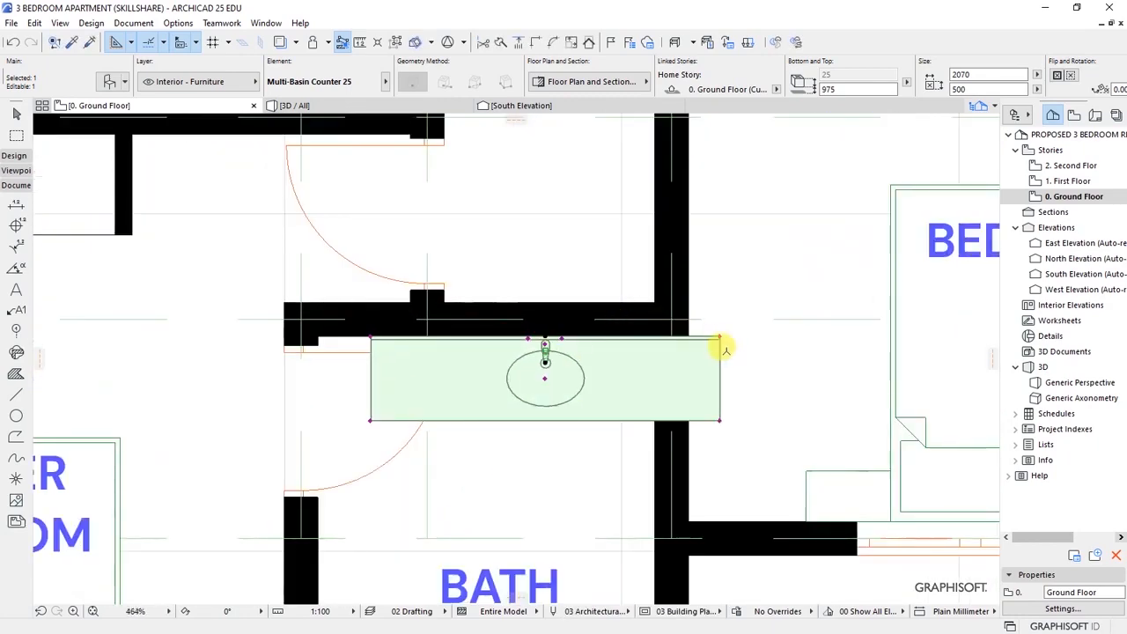
- Narrow the counter to 870 wide and push it into the right wall corner
left_click(719, 335)
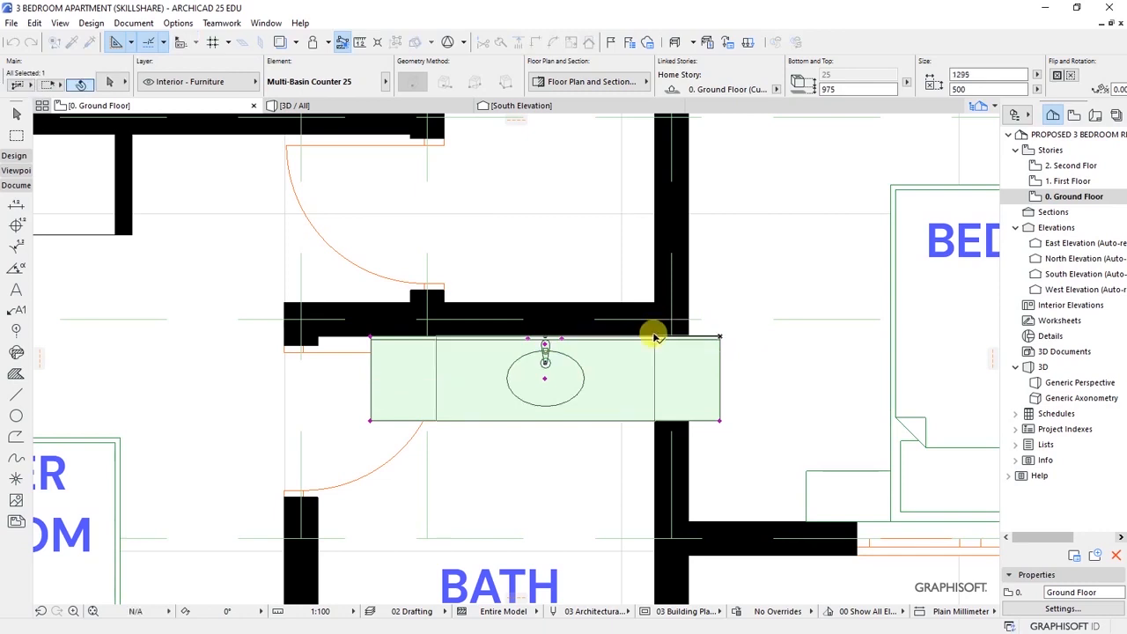
left_click(654, 327)
left_click(434, 336)
left_click(472, 329)
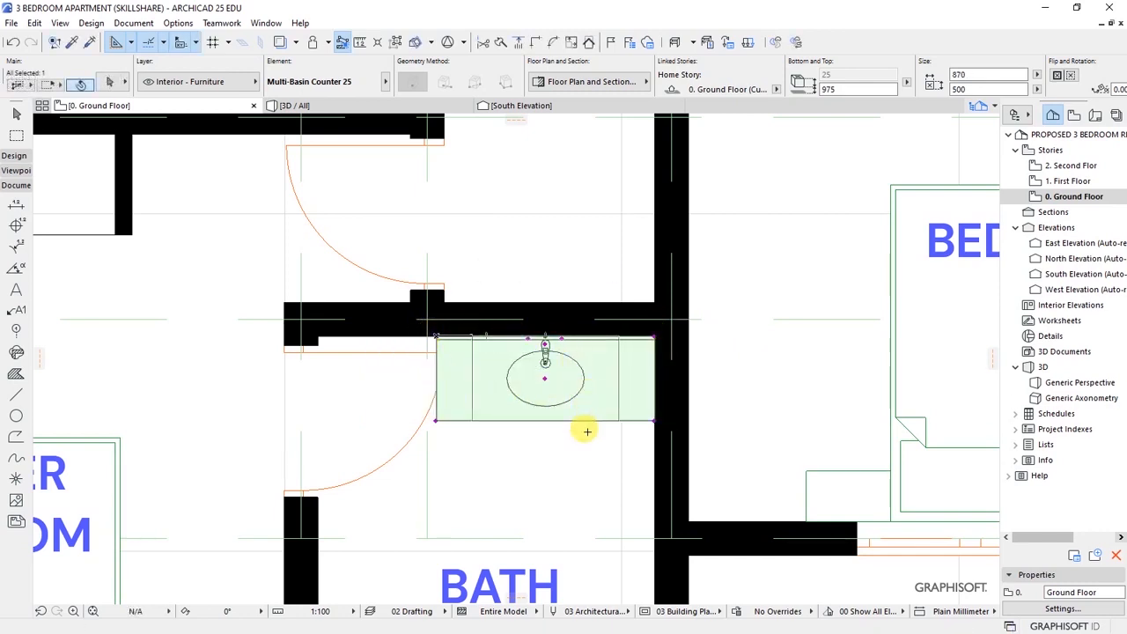
key("ctrl+d")
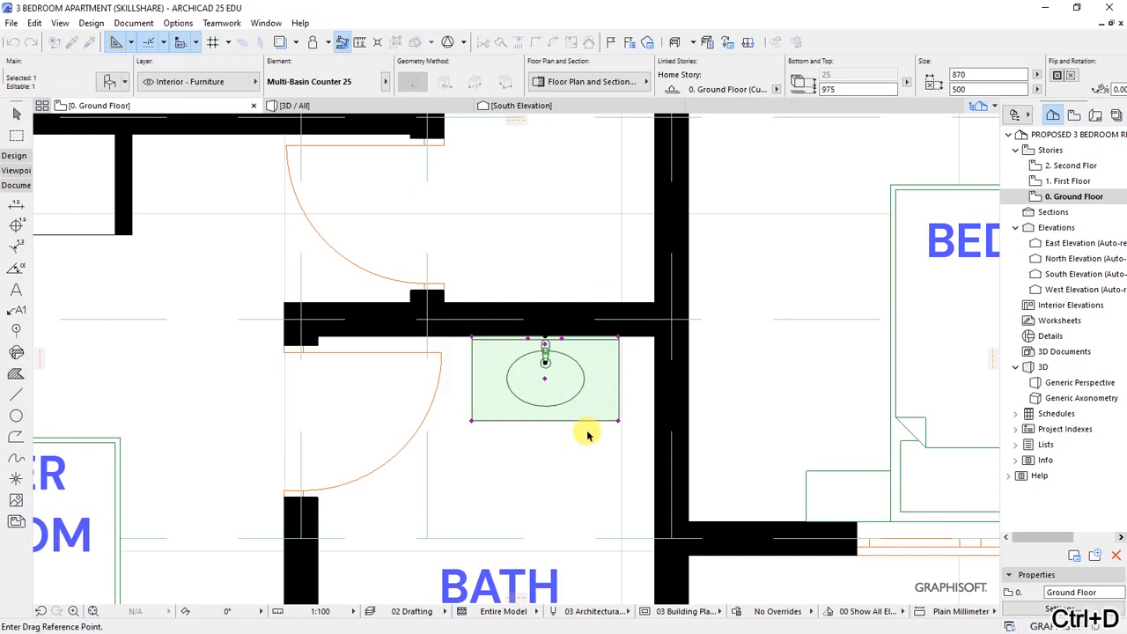
scroll(623, 343, "up", 3)
left_click(614, 331)
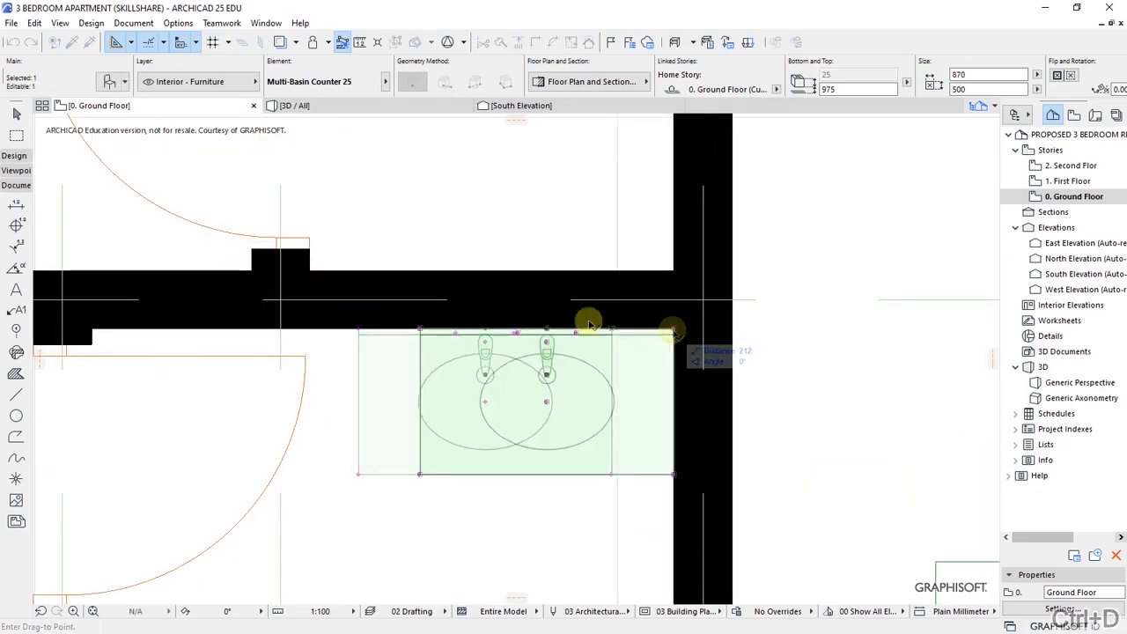
left_click(673, 330)
scroll(524, 335, "down", 5)
key("Escape")
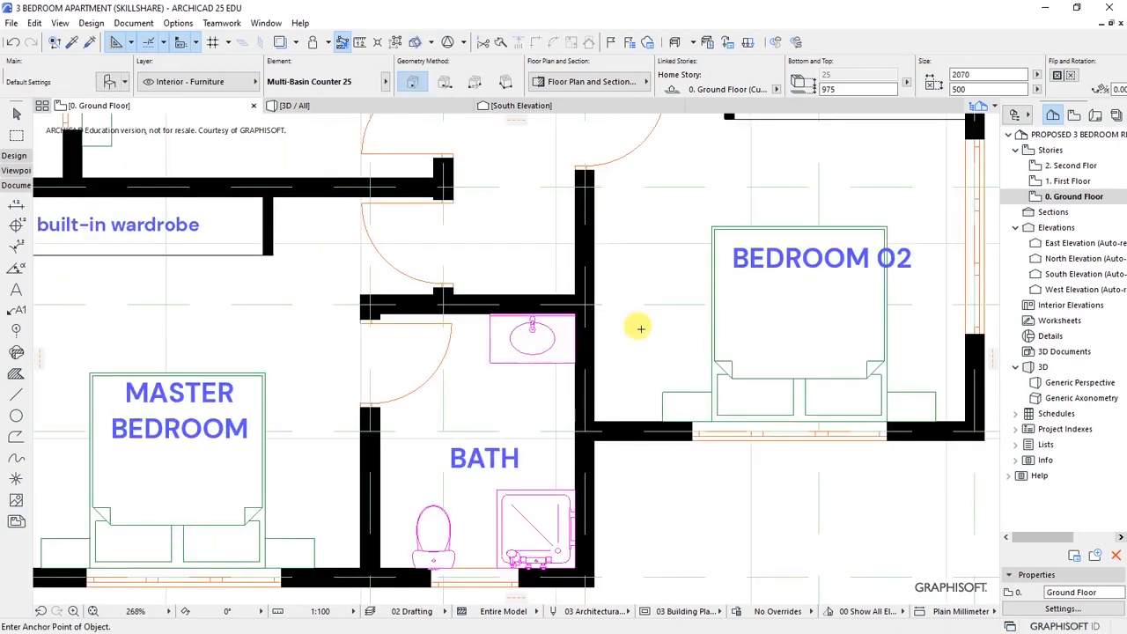
scroll(540, 382, "down", 4)
- Save the project
scroll(546, 386, "up", 3)
scroll(616, 282, "up", 2)
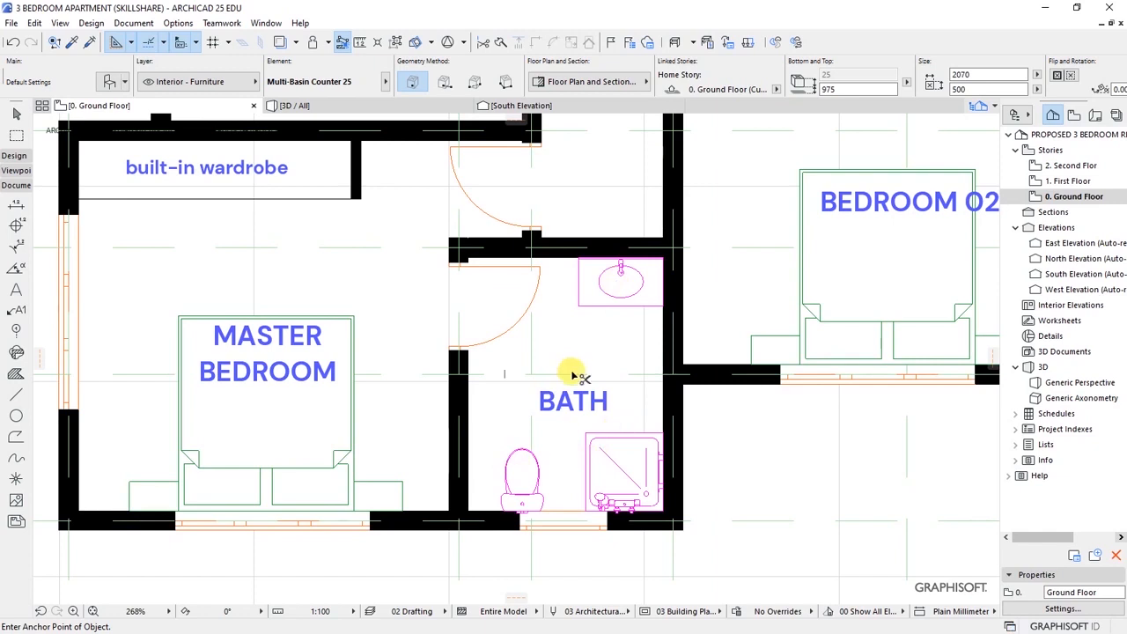
key("ctrl+s")
scroll(548, 498, "down", 3)
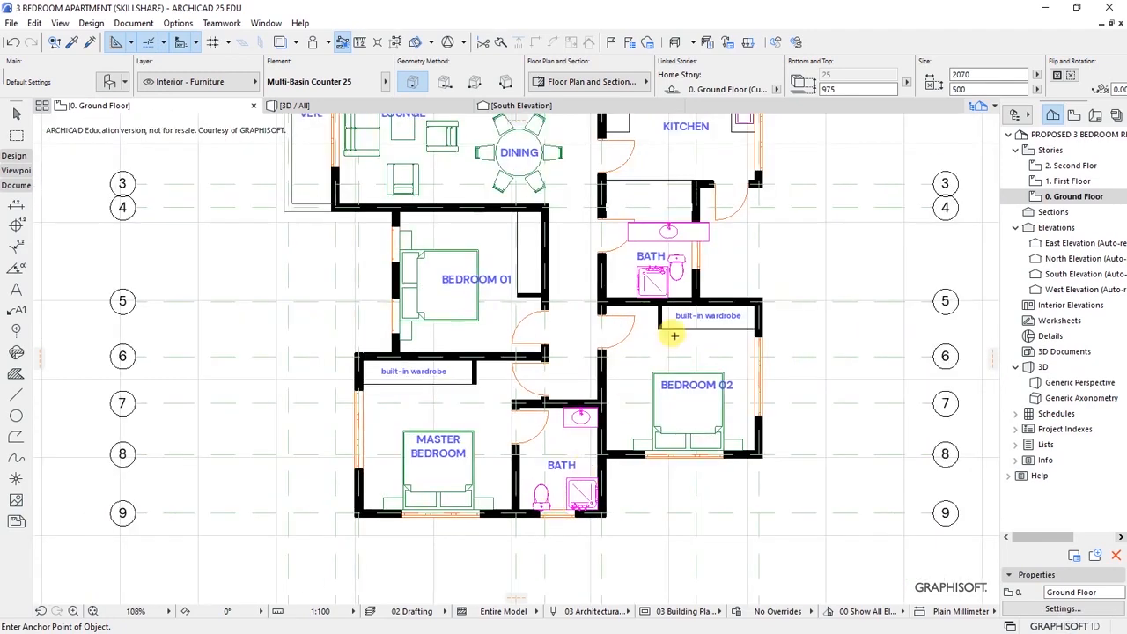
scroll(691, 210, "up", 3)
scroll(691, 209, "up", 1)
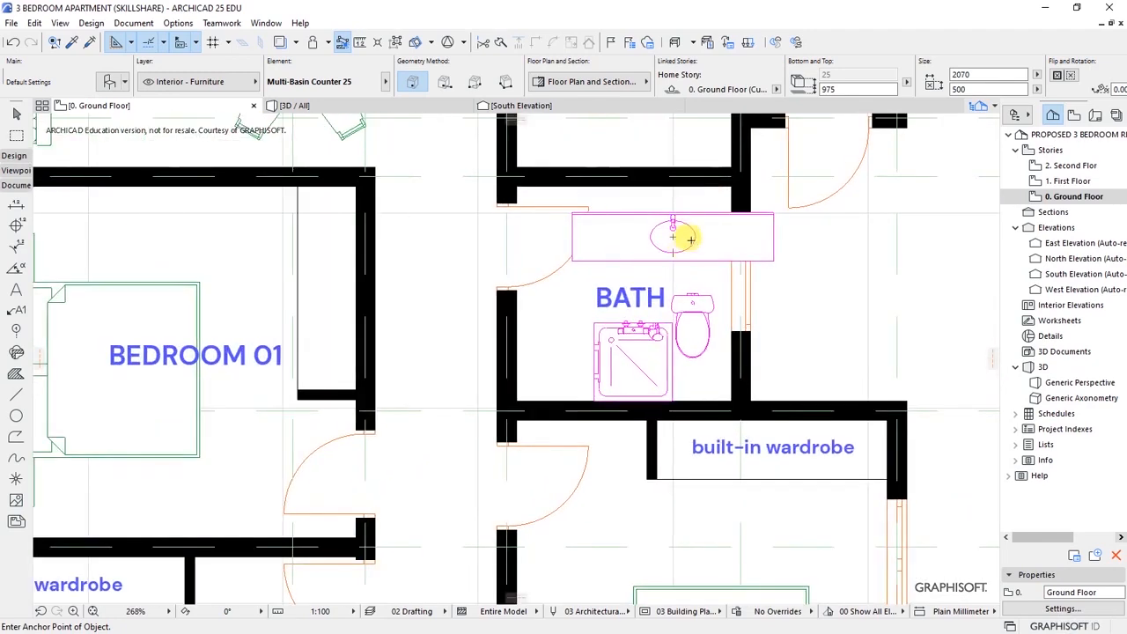
- Move the upper bath's basin counter up against the top wall
left_click(698, 237)
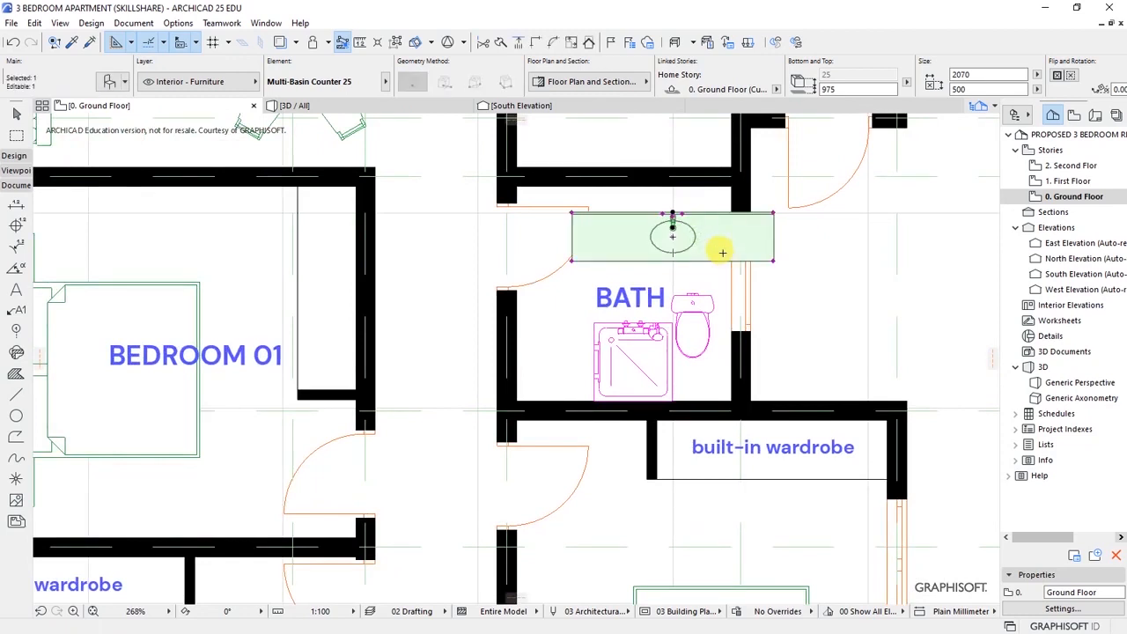
key("ctrl+d")
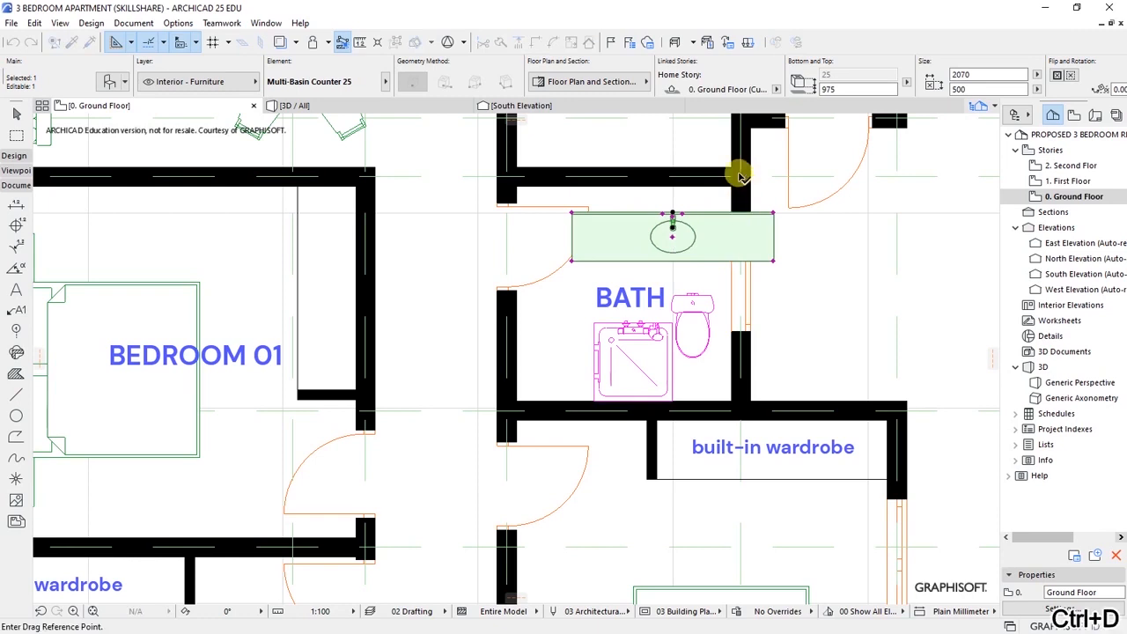
scroll(738, 172, "up", 3)
left_click(624, 242)
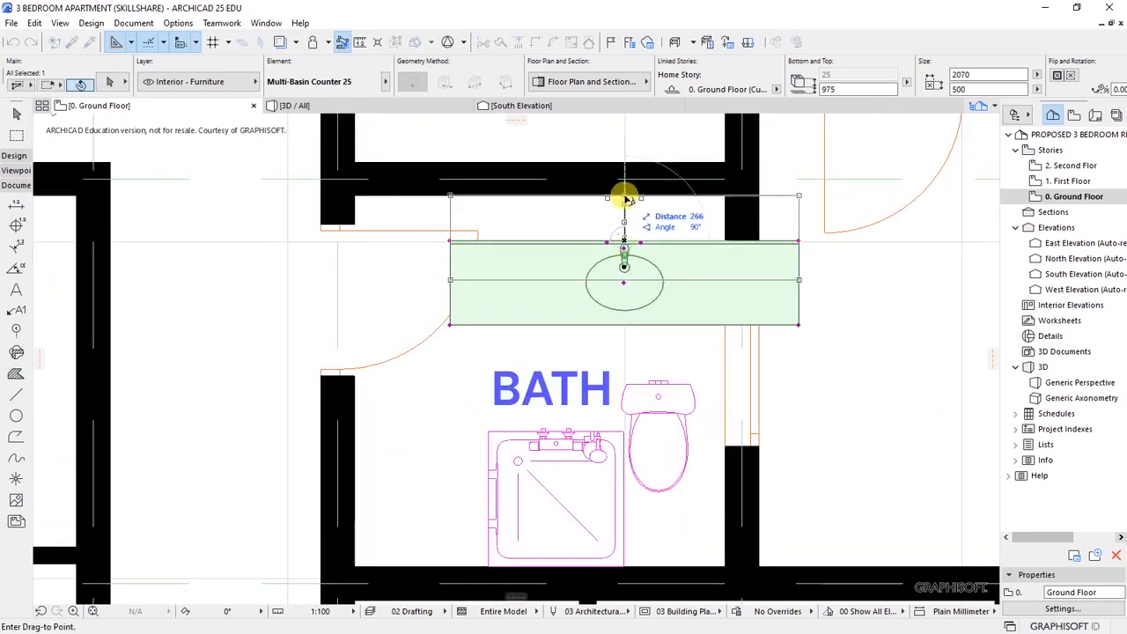
left_click(625, 198)
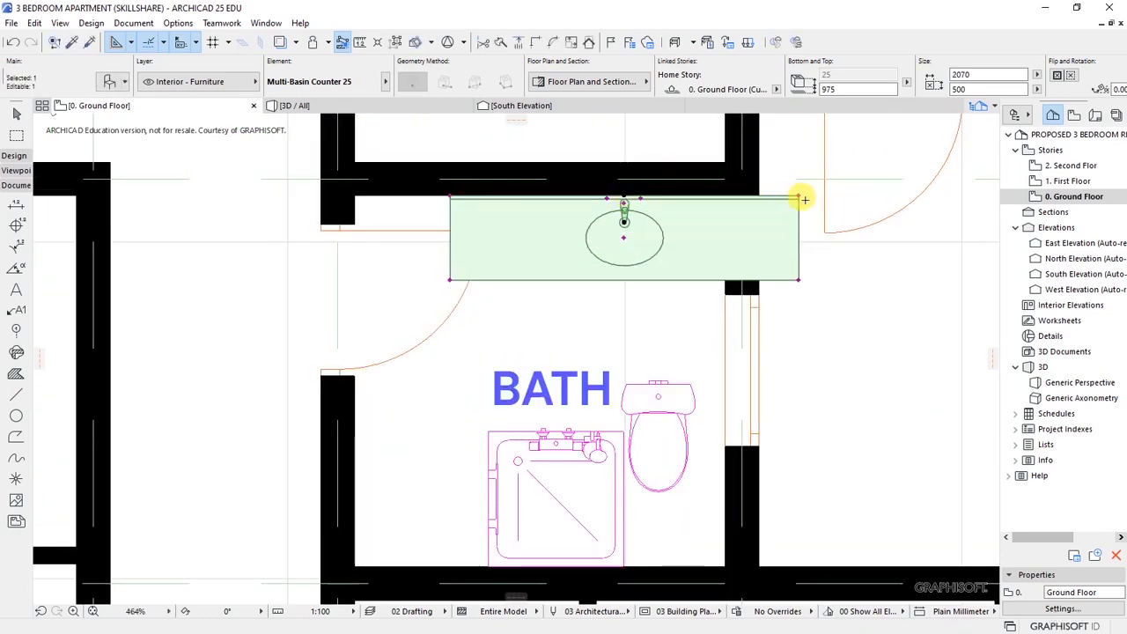
- Narrow the counter to 992 wide and tuck it into the top-right corner
left_click(799, 194)
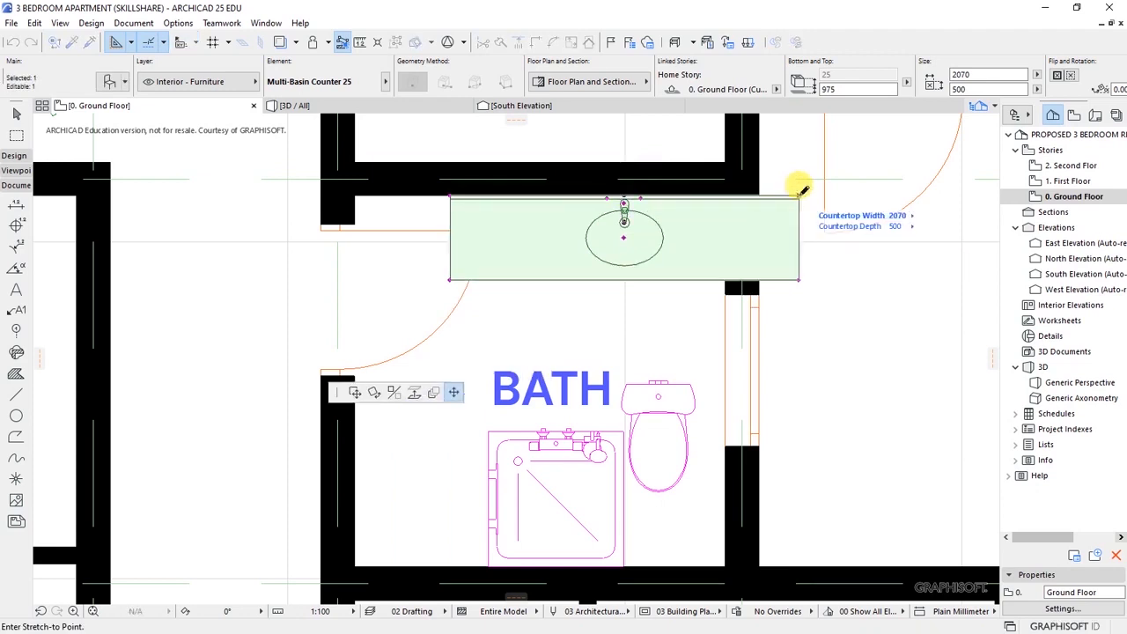
left_click(708, 186)
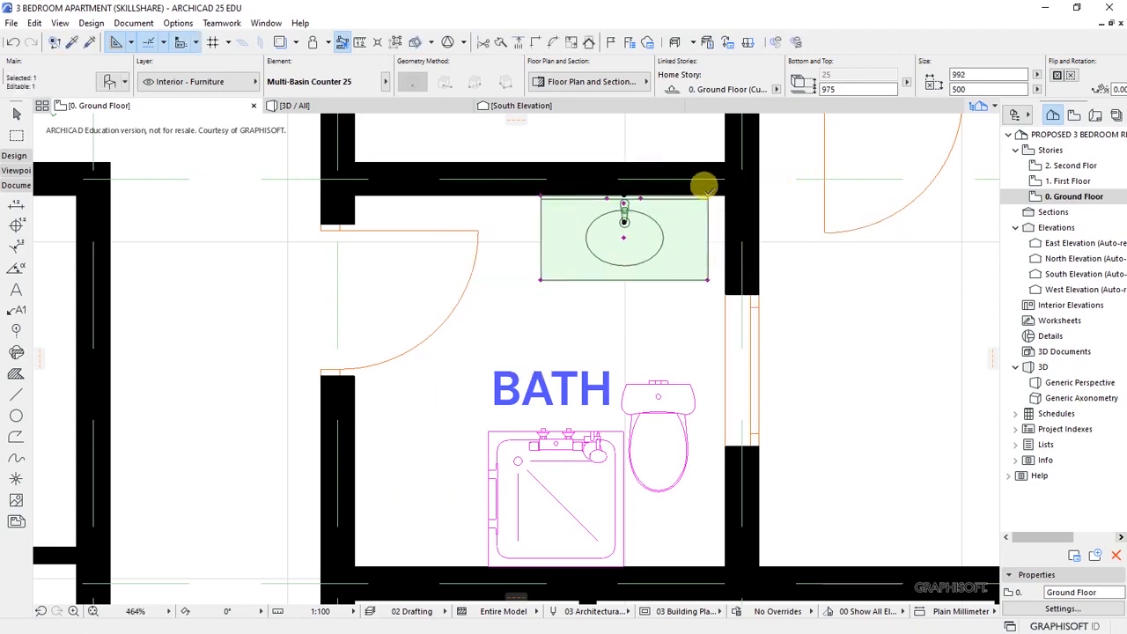
key("ctrl+d")
scroll(711, 186, "up", 2)
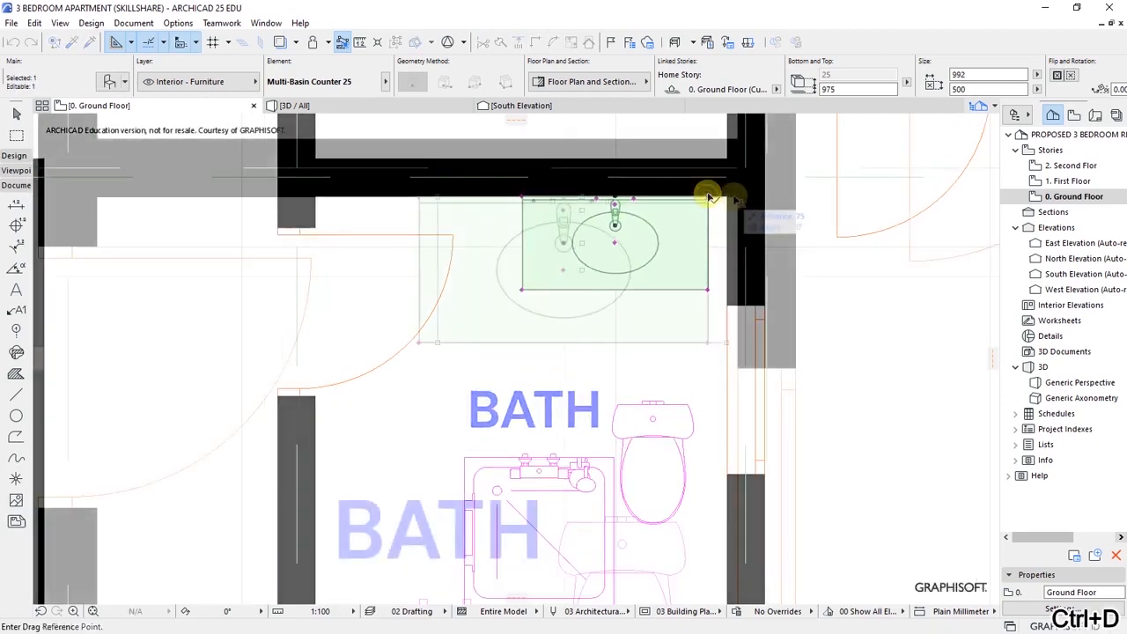
left_click(737, 198)
scroll(635, 207, "down", 5)
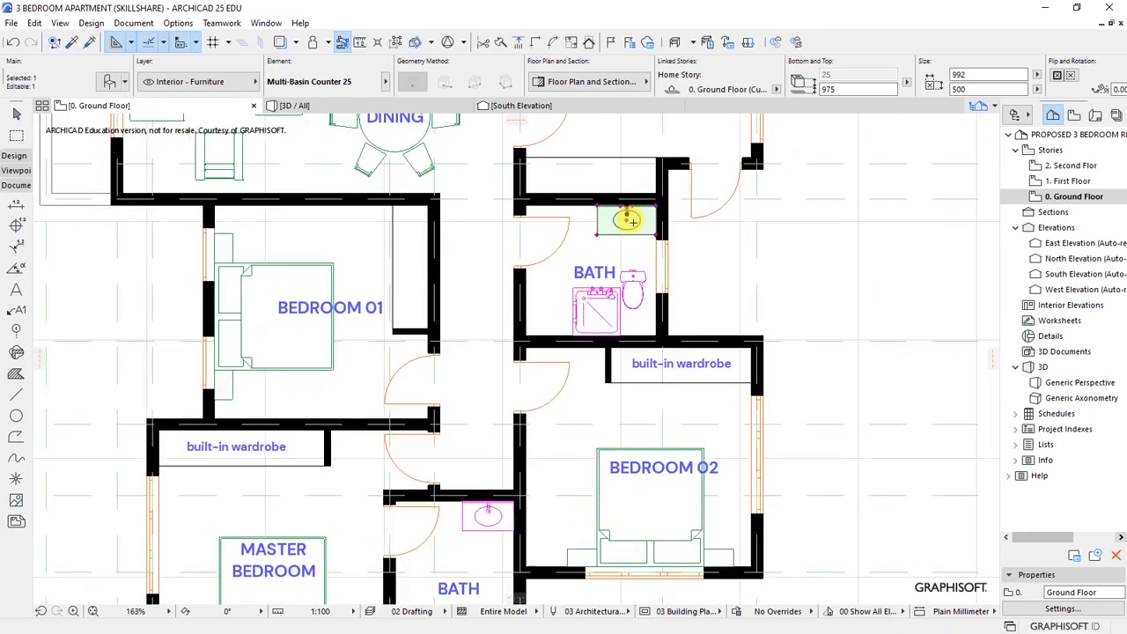
key("Escape")
- Rotate the upper bath's WC 270° about its top so it lies sideways
scroll(632, 257, "up", 3)
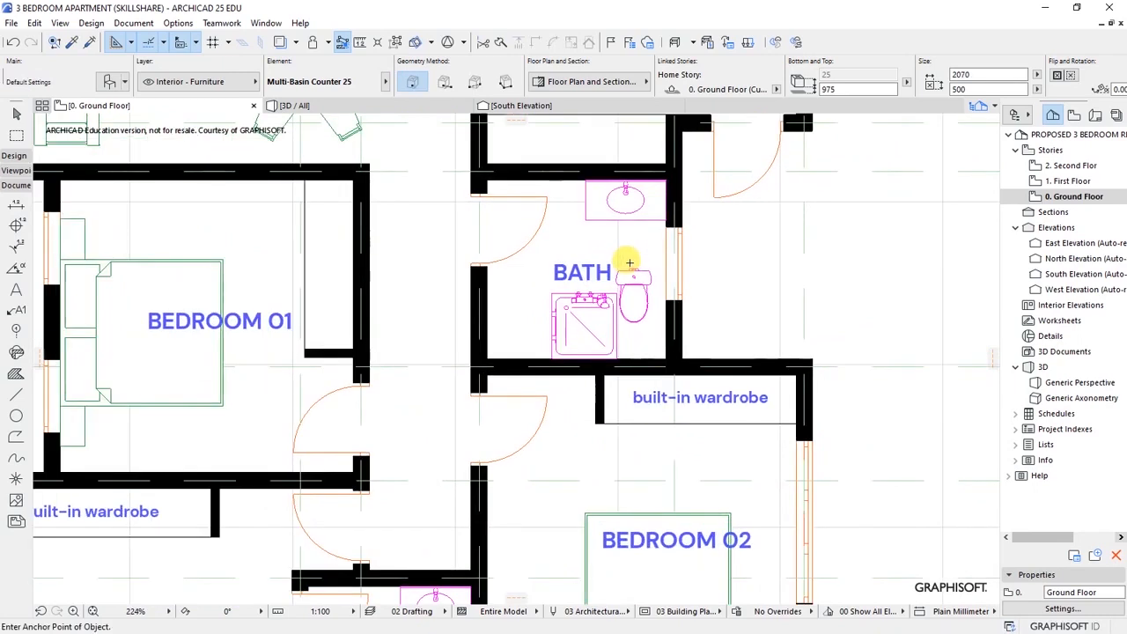
left_click(635, 282)
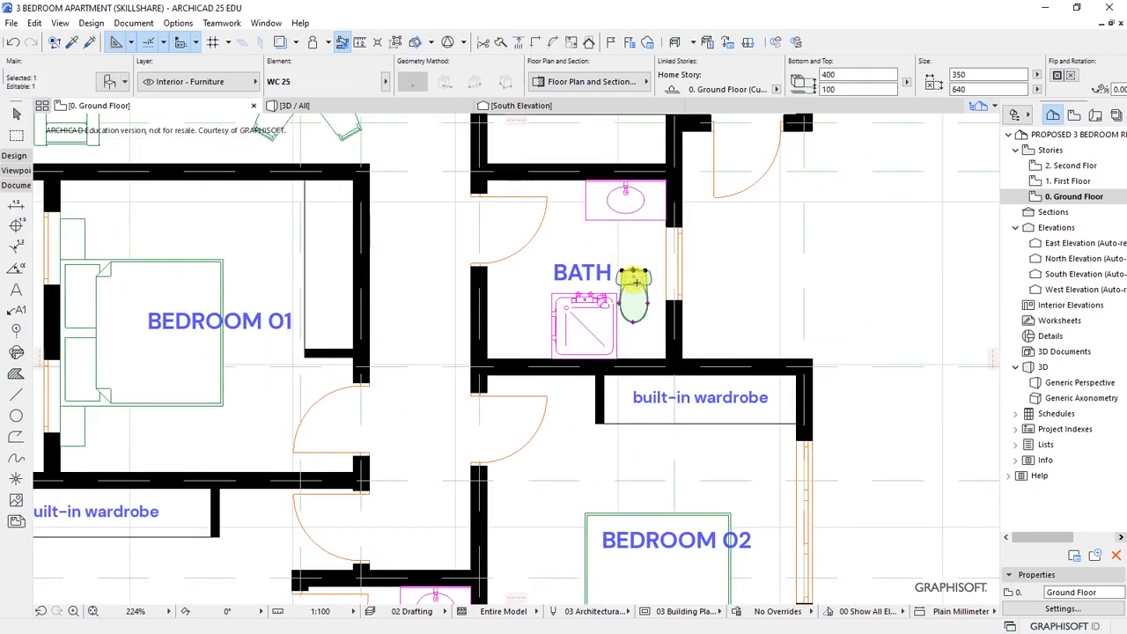
key("ctrl+e")
left_click(634, 271)
scroll(632, 280, "up", 10)
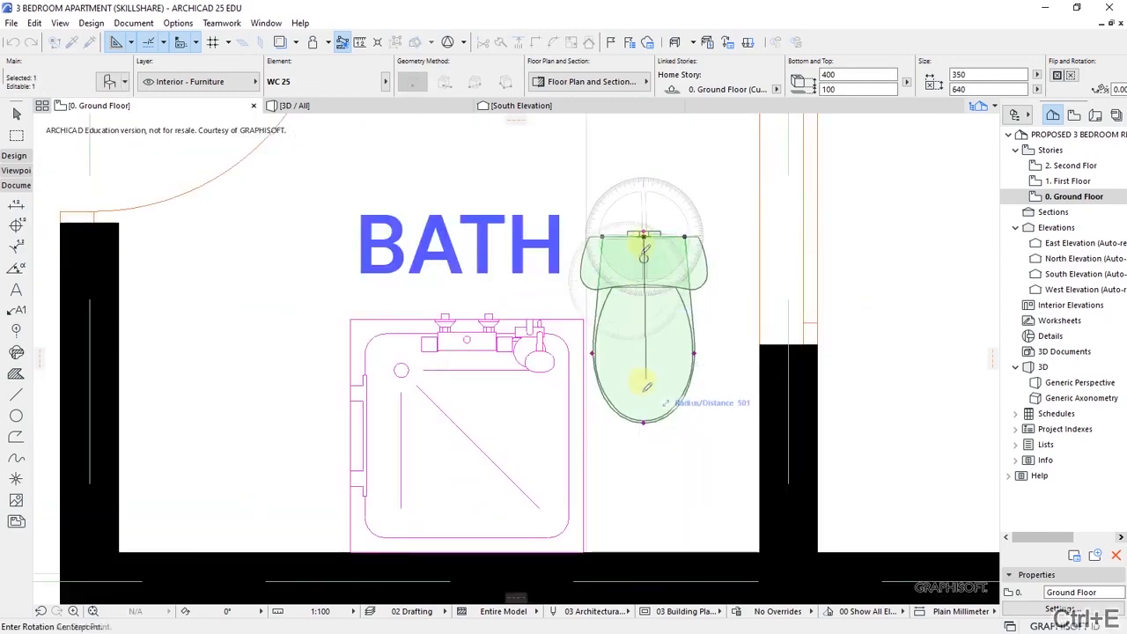
left_click(645, 422)
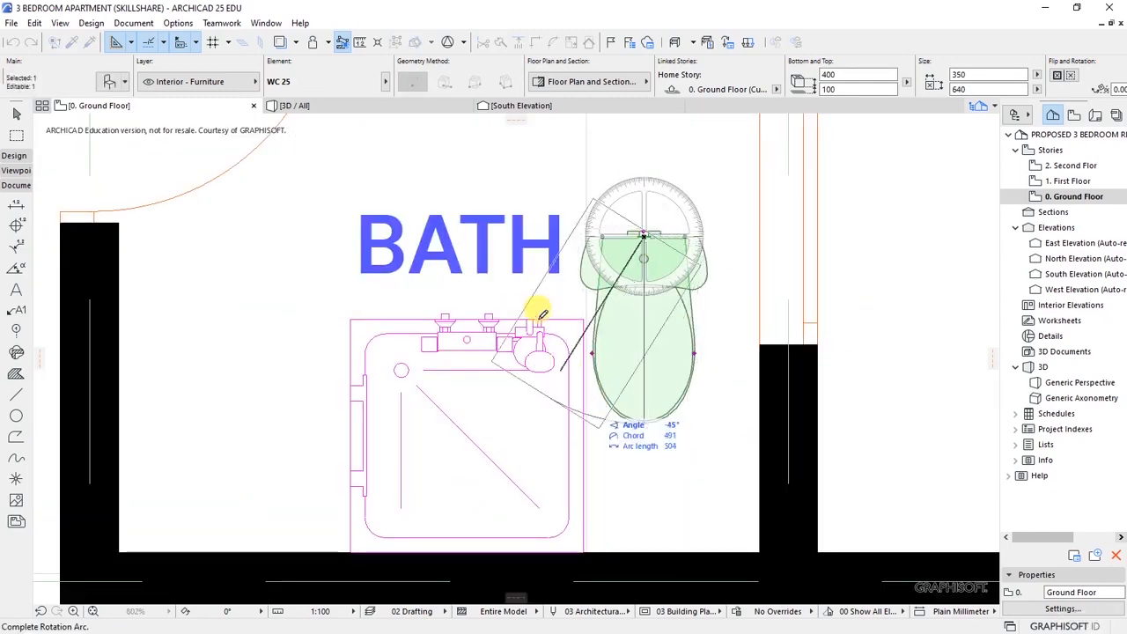
left_click(512, 234)
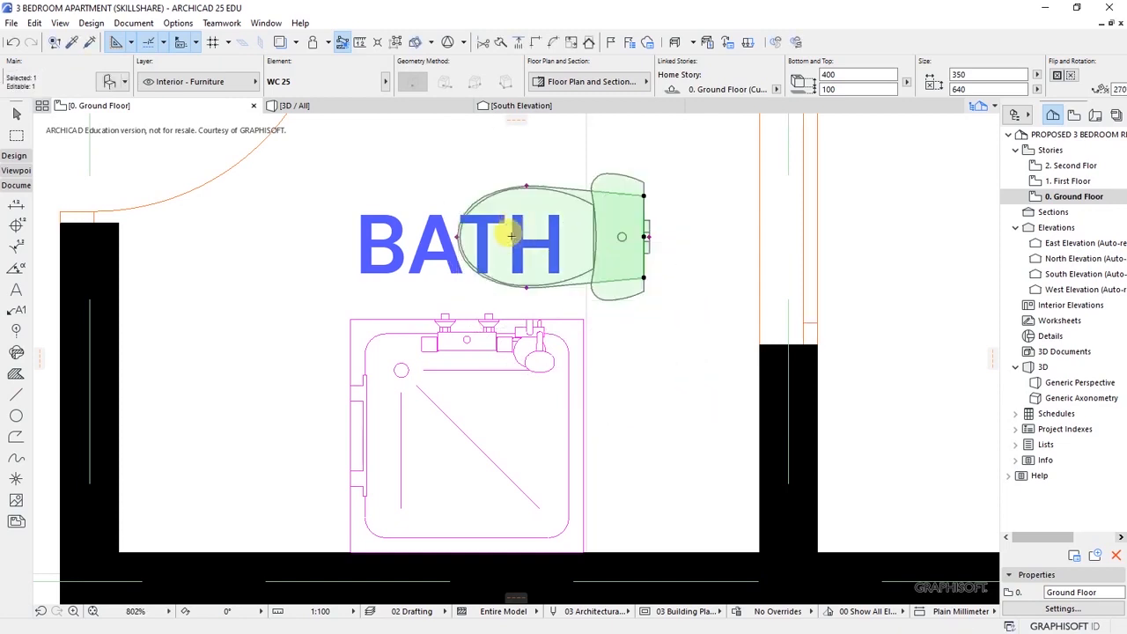
- Move the WC so its cistern sits against the right-hand wall
key("ctrl+d")
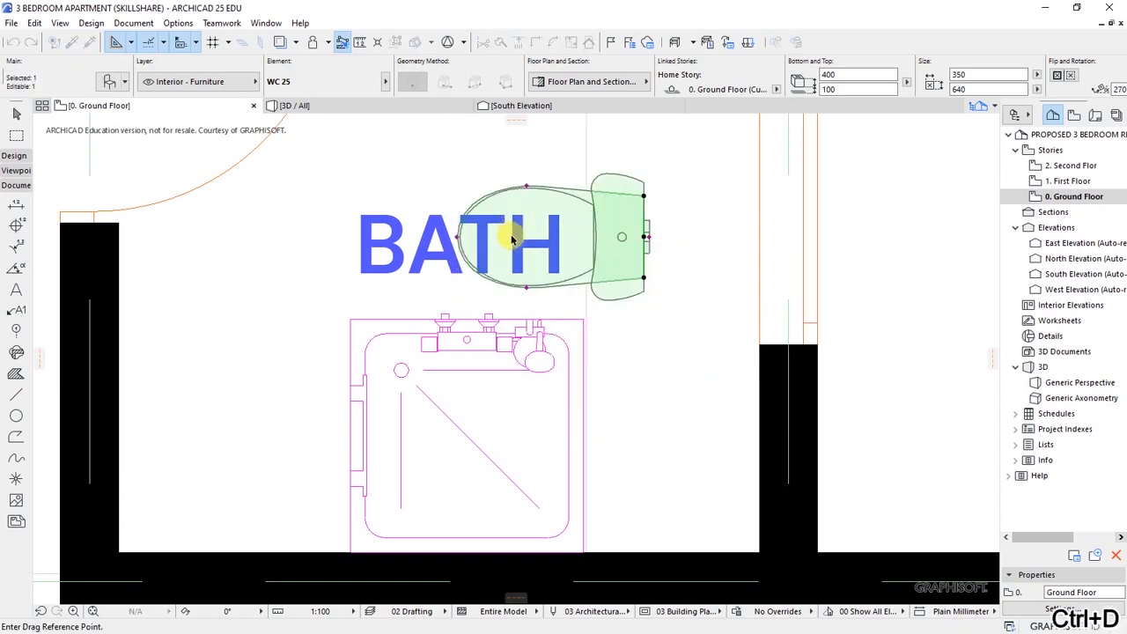
left_click(644, 237)
scroll(628, 322, "down", 3)
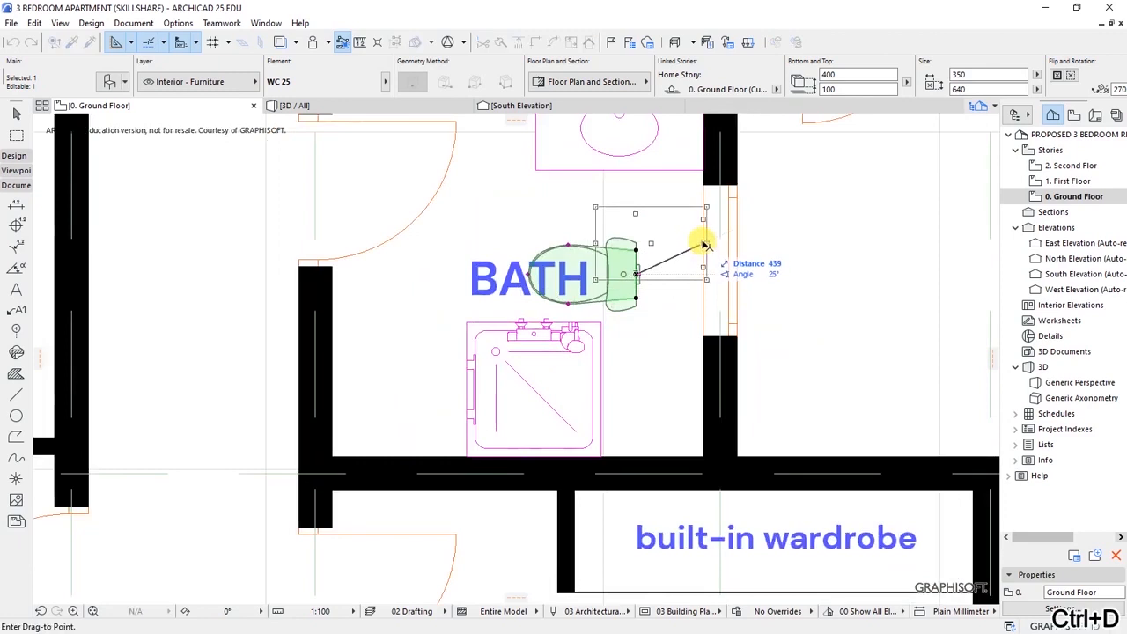
left_click(703, 253)
key("Escape")
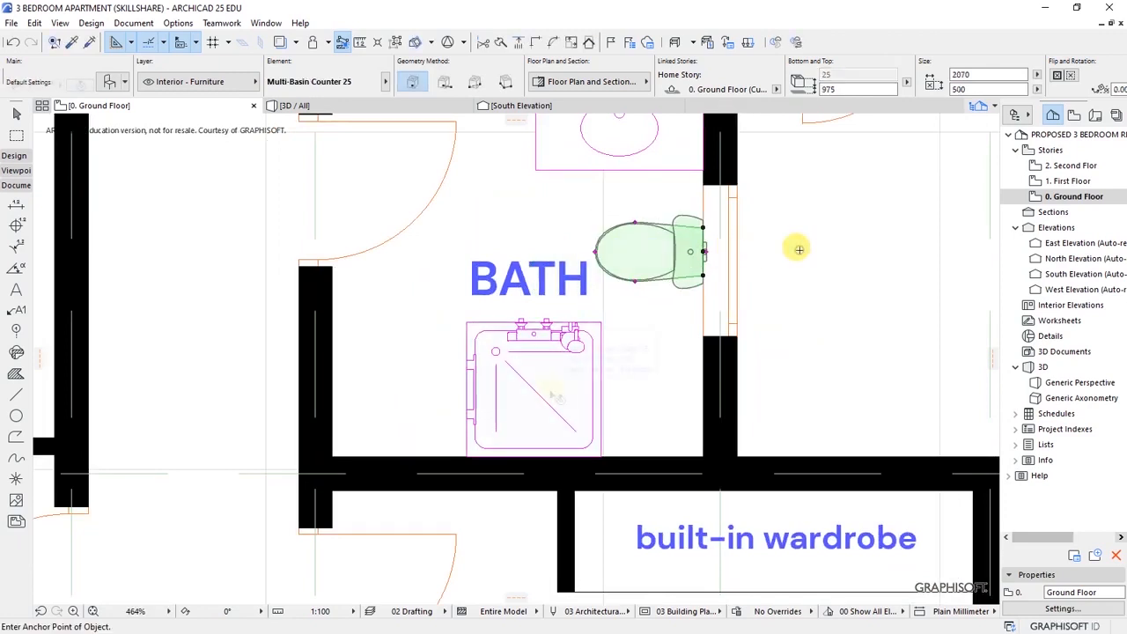
left_click(549, 391)
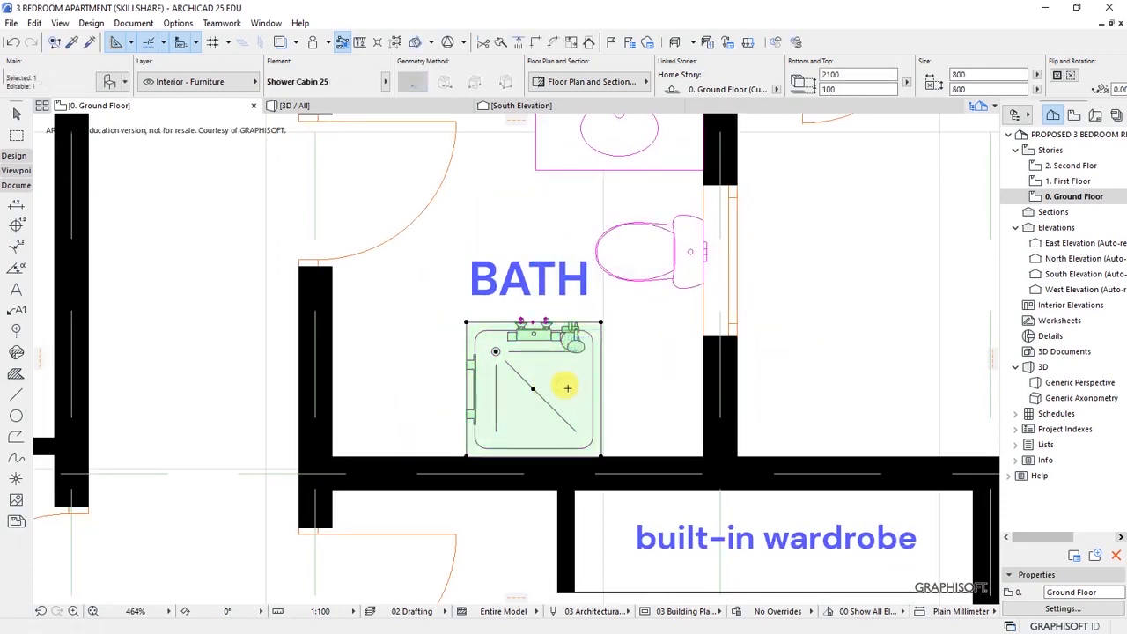
- Mirror the shower cabin across a vertical axis, then a horizontal axis
right_click(567, 387)
mouse_move(598, 184)
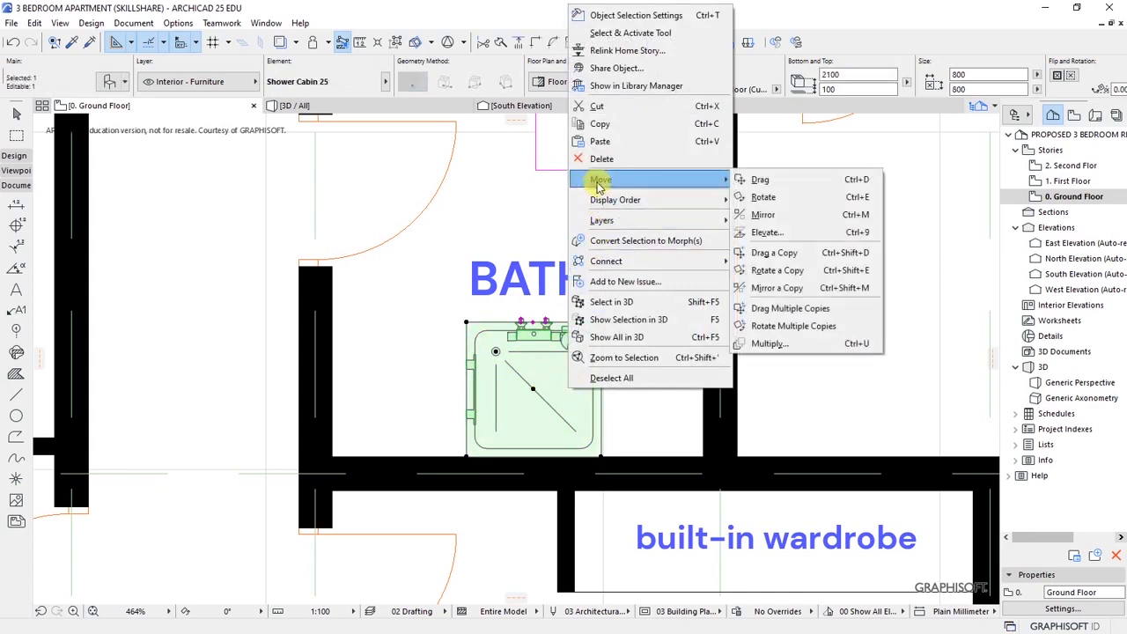
left_click(763, 215)
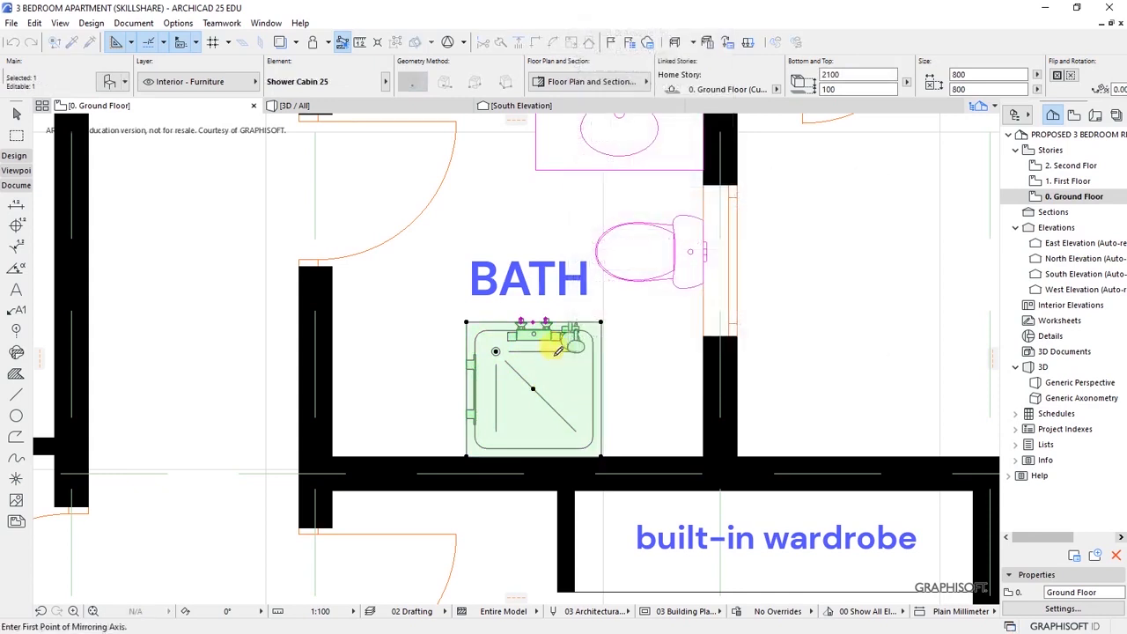
left_click(545, 272)
left_click(545, 448)
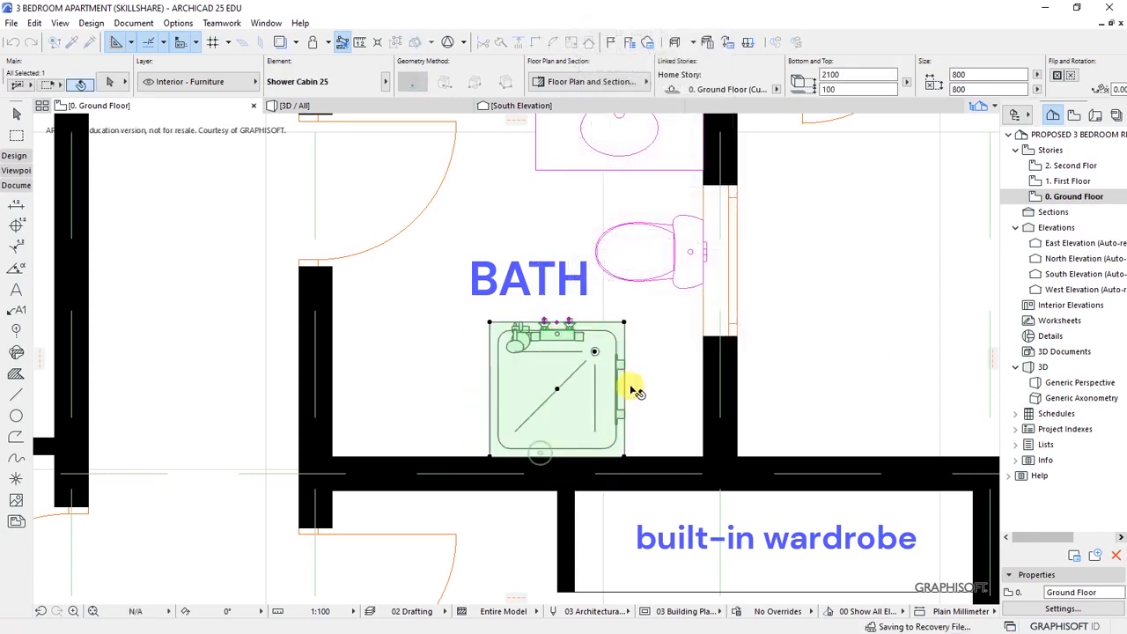
right_click(566, 385)
mouse_move(616, 425)
left_click(762, 461)
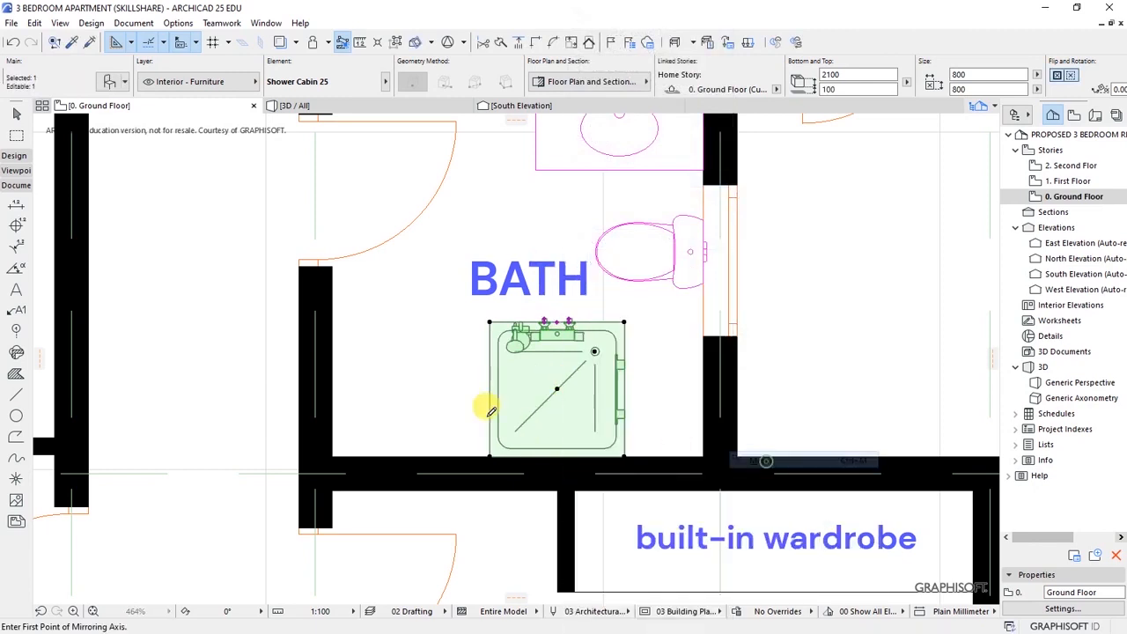
left_click(444, 387)
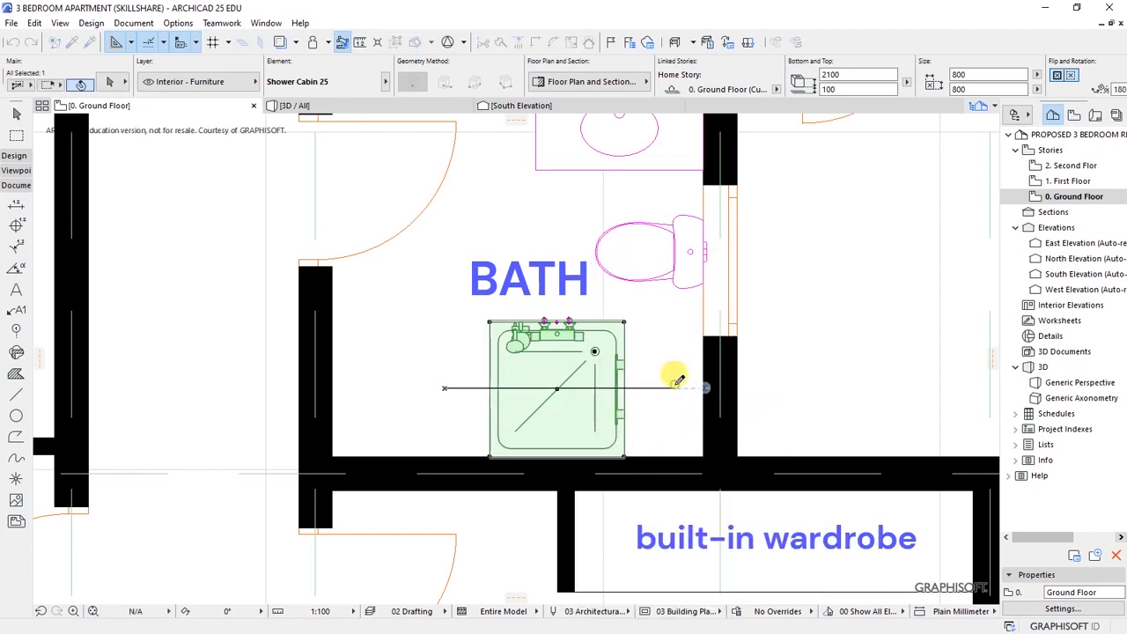
left_click(691, 388)
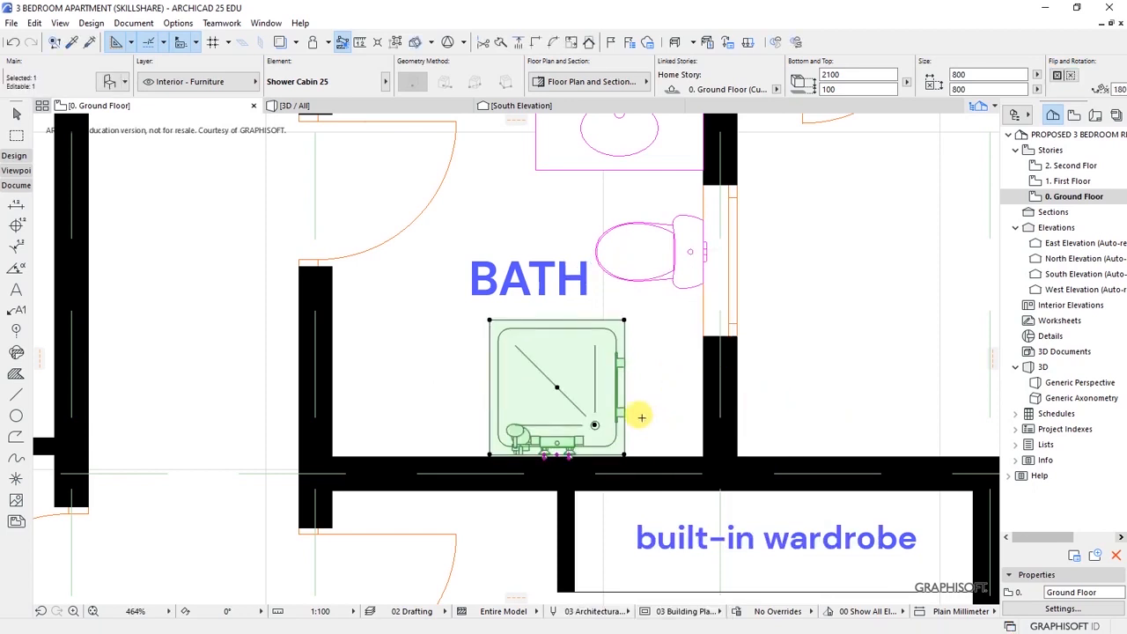
- Move the shower cabin into the bath's lower-right corner against both walls
key("ctrl+d")
left_click(625, 455)
scroll(721, 478, "up", 3)
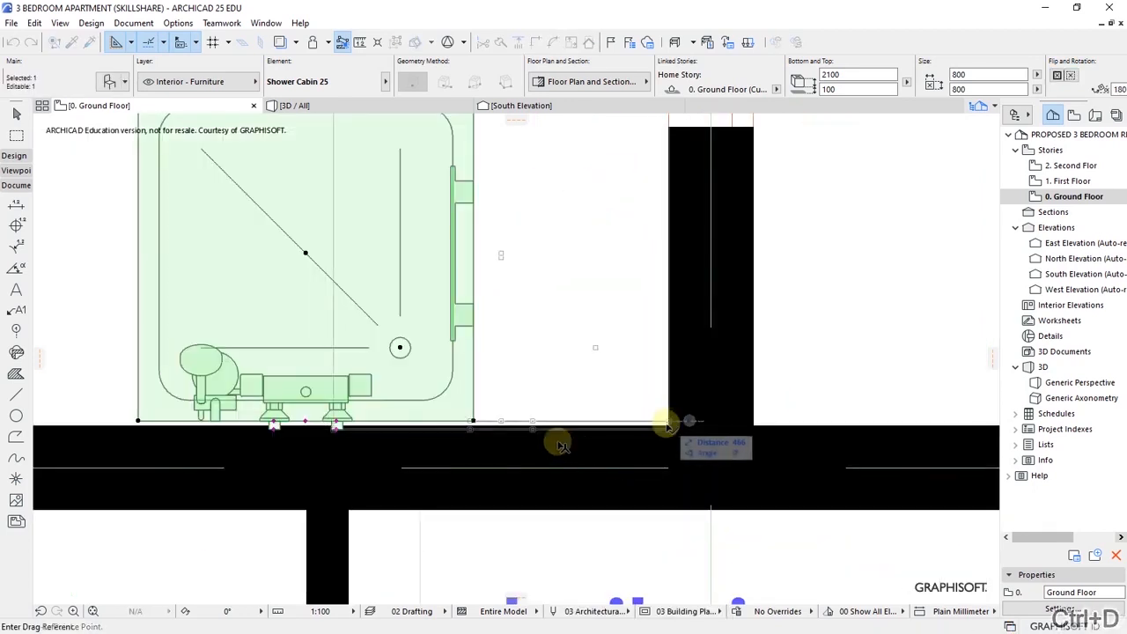
left_click(667, 428)
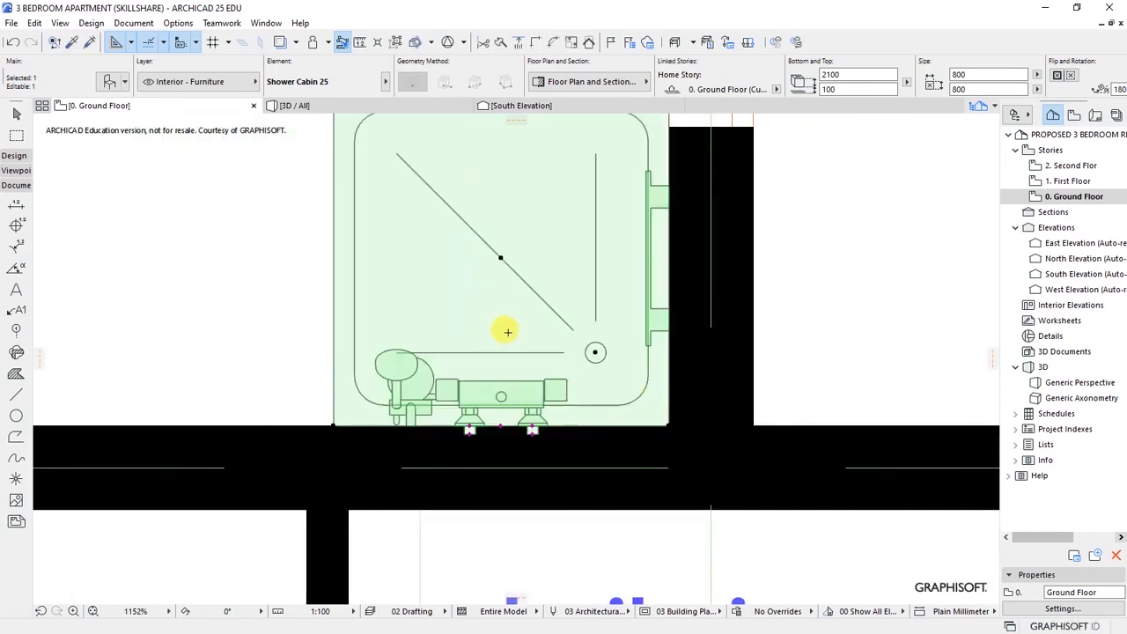
scroll(578, 334, "down", 5)
key("Escape")
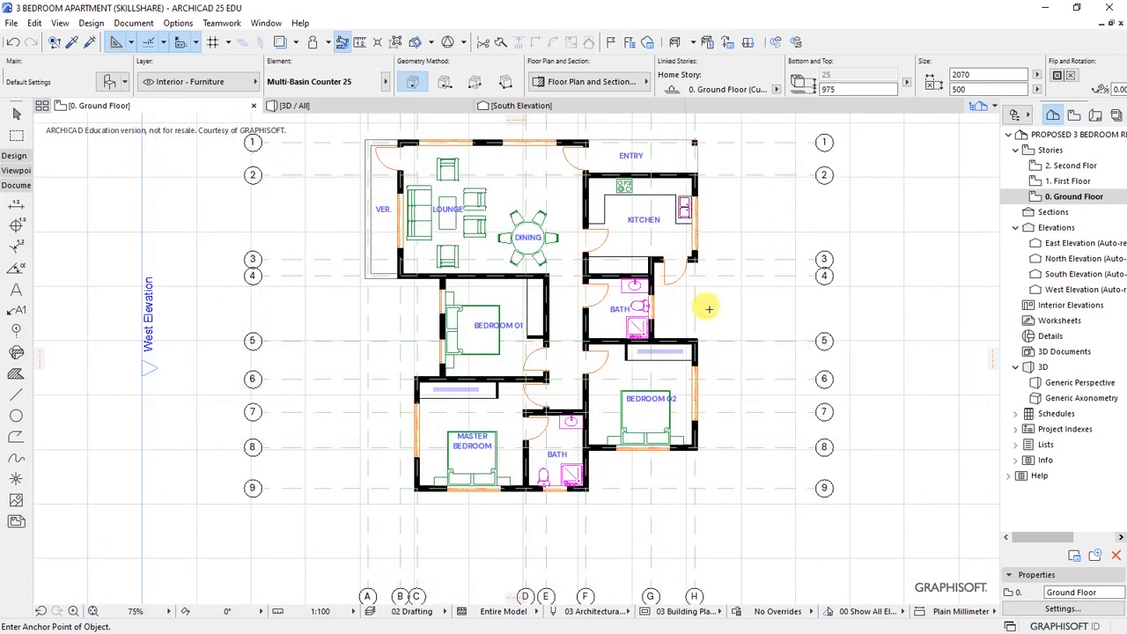
- Hide the construction grid display and marquee-select the horizontal structural grid lines via their right-hand markers
middle_click_drag(717, 302, 704, 361)
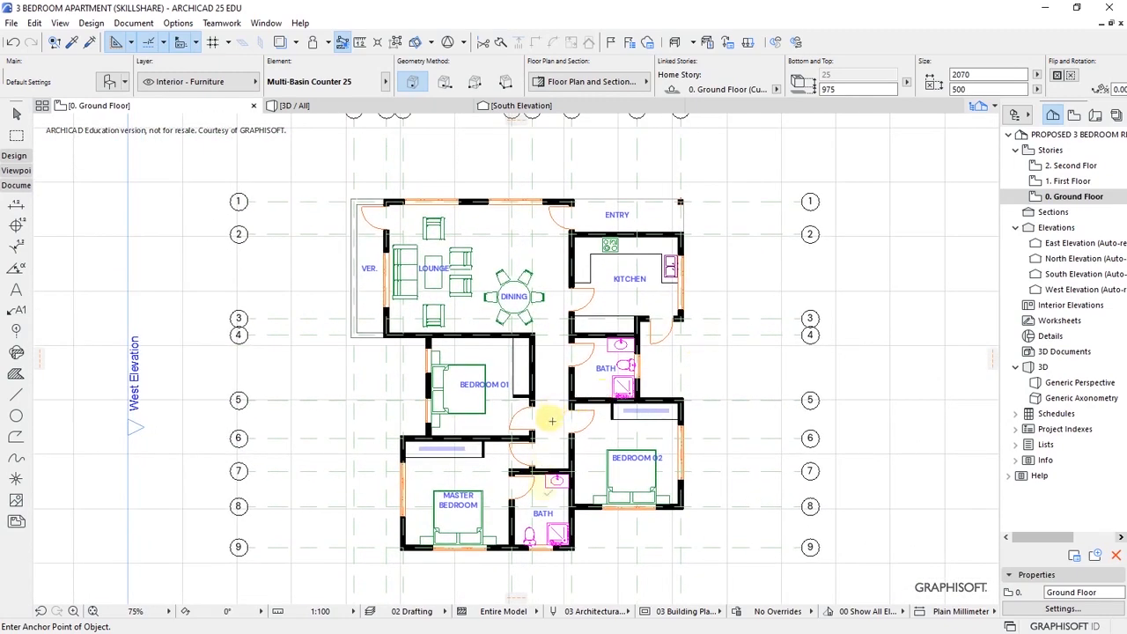
scroll(534, 502, "up", 2)
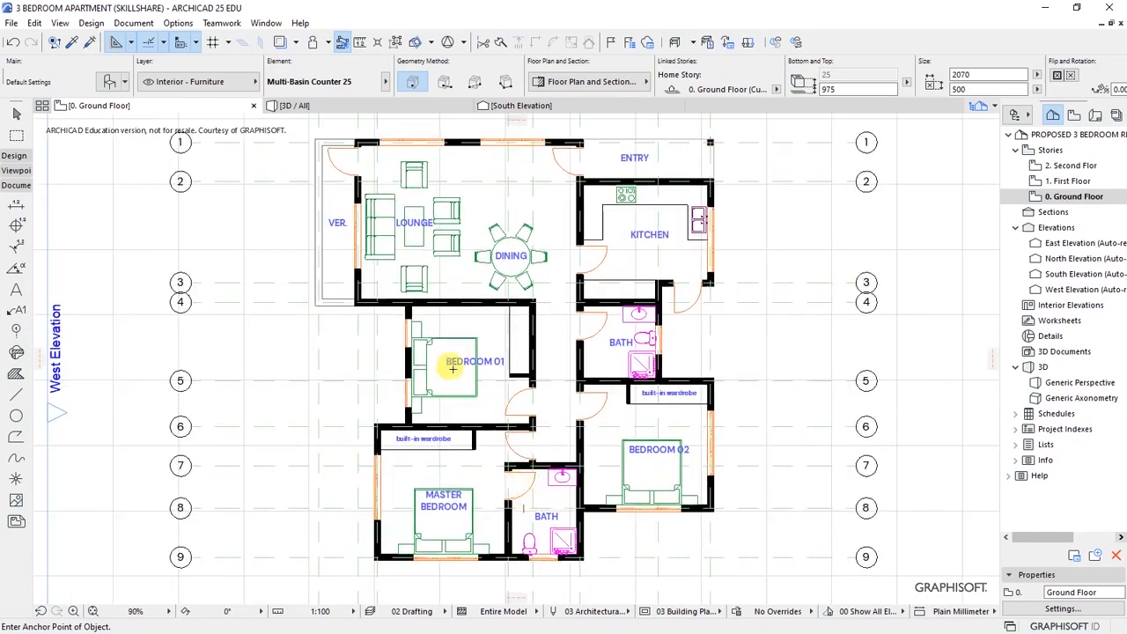
middle_click_drag(484, 326, 491, 332)
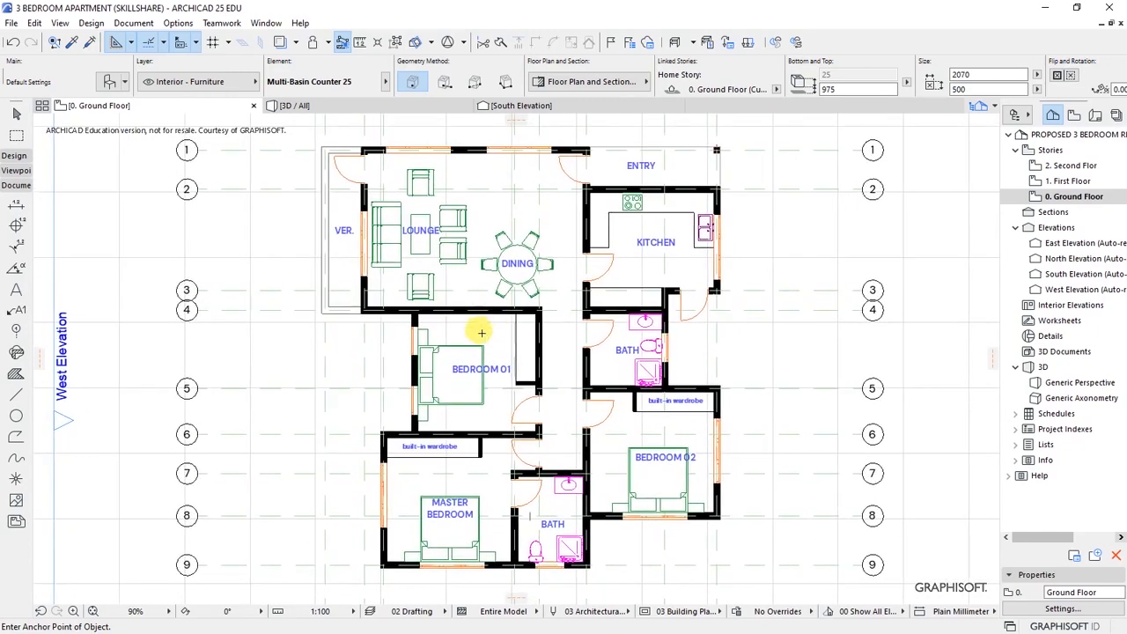
left_click(64, 23)
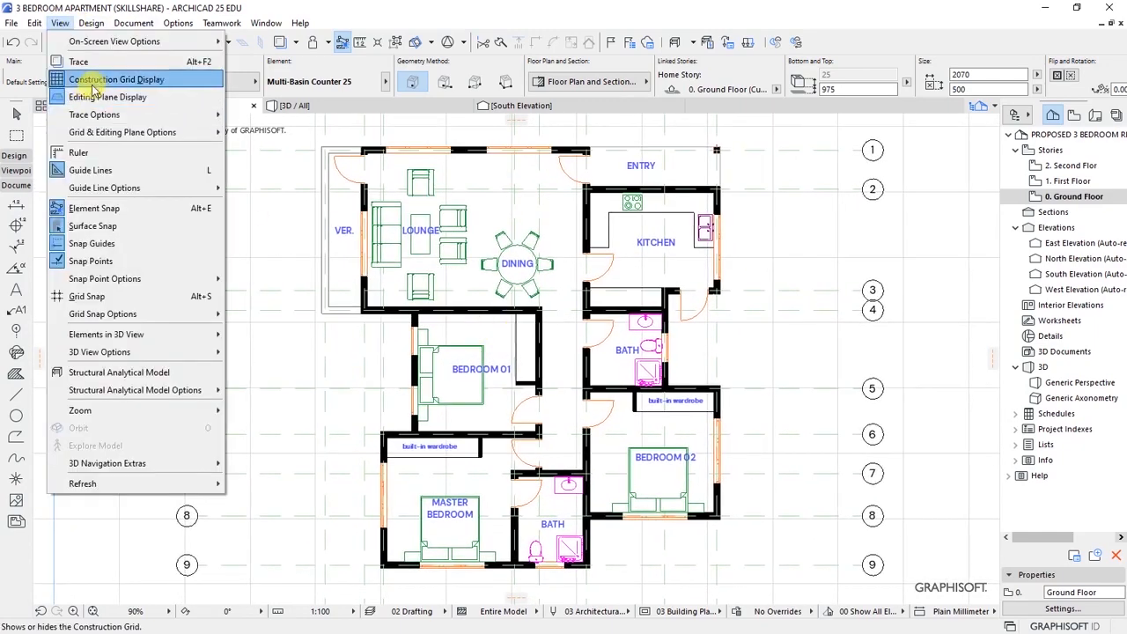
left_click(97, 80)
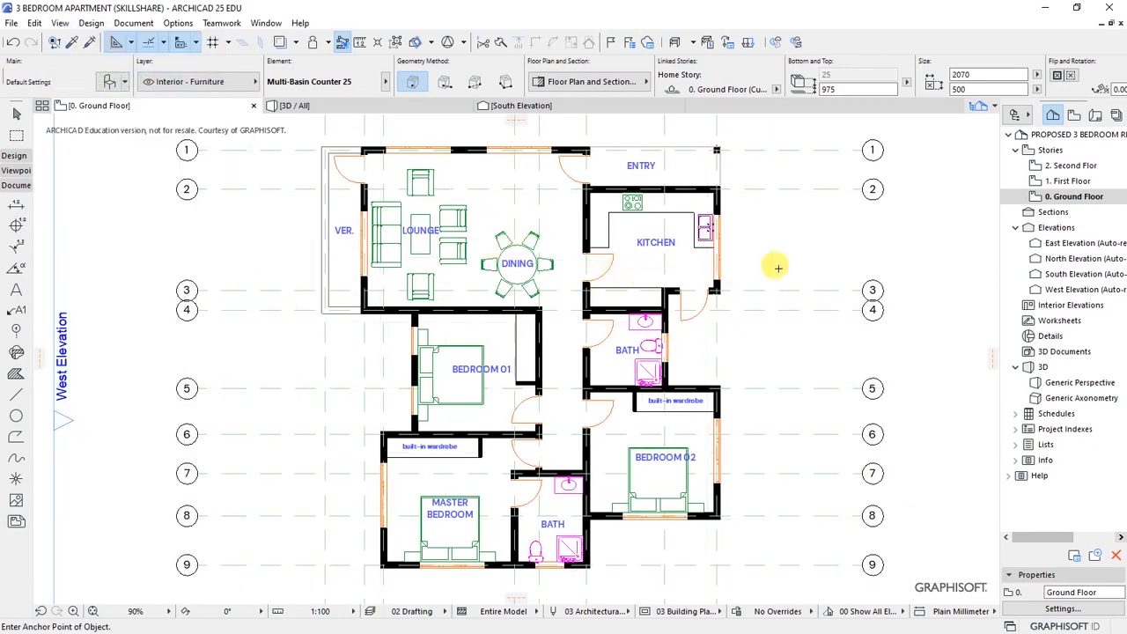
scroll(748, 242, "down", 1)
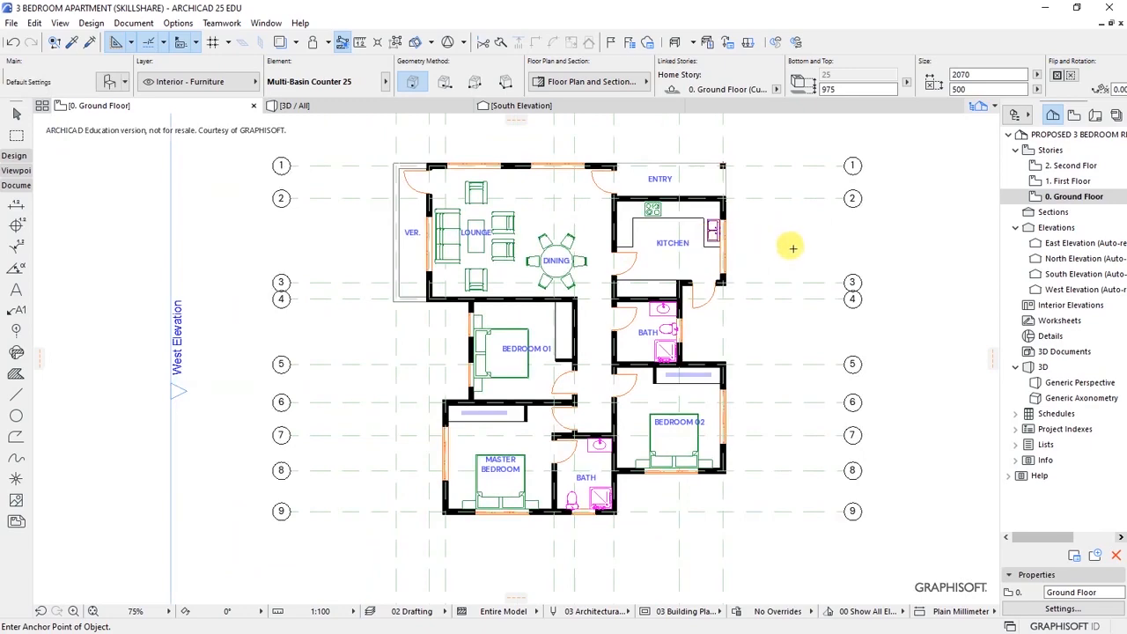
left_click_drag(796, 151, 869, 531)
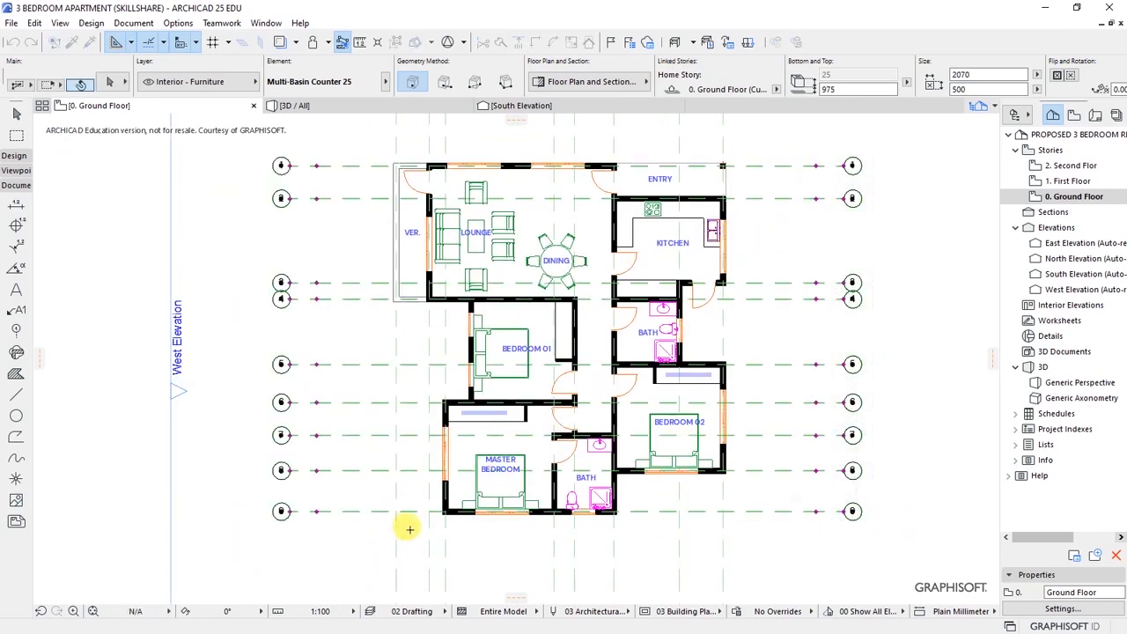
- Add the bottom vertical grid markers so all 17 structural grid lines are selected
scroll(398, 304, "down", 4)
left_click_drag(379, 435, 590, 475, "shift")
scroll(378, 264, "up", 3)
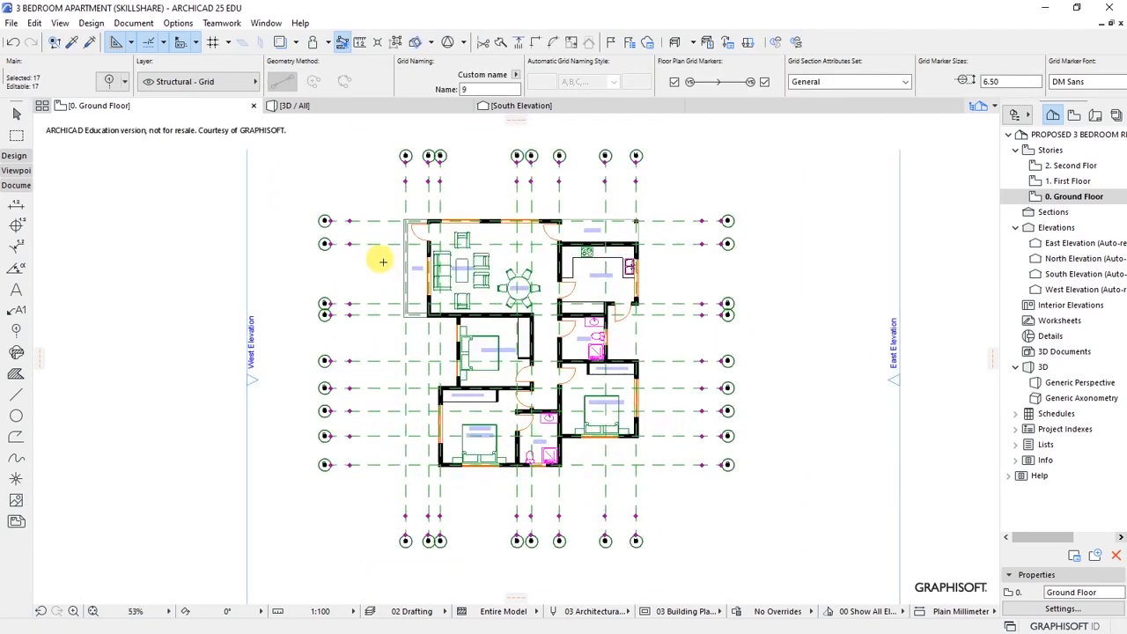
- Hide the Interior - Furniture layer in Layer Settings so furniture disappears from the plan
scroll(383, 262, "up", 2)
scroll(680, 467, "up", 1)
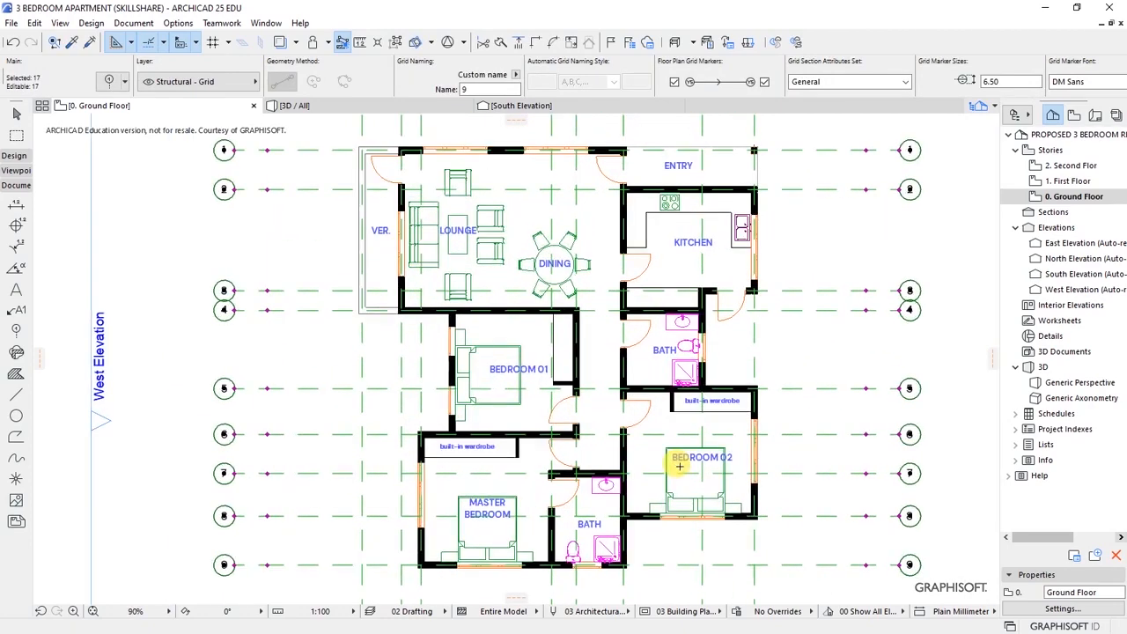
key("ctrl+l")
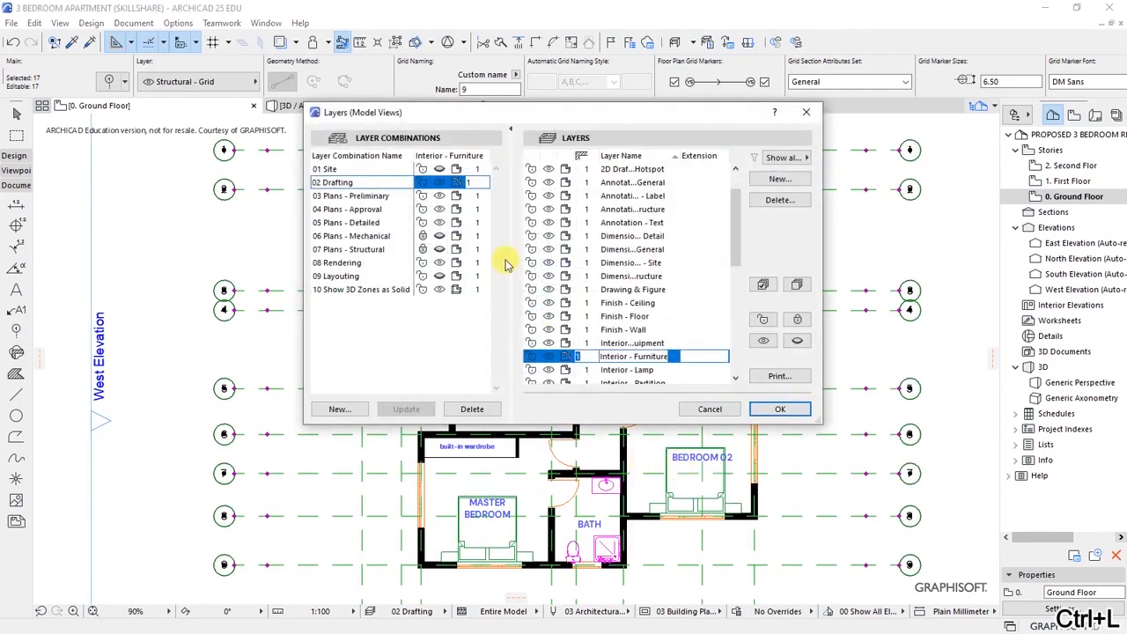
left_click(549, 356)
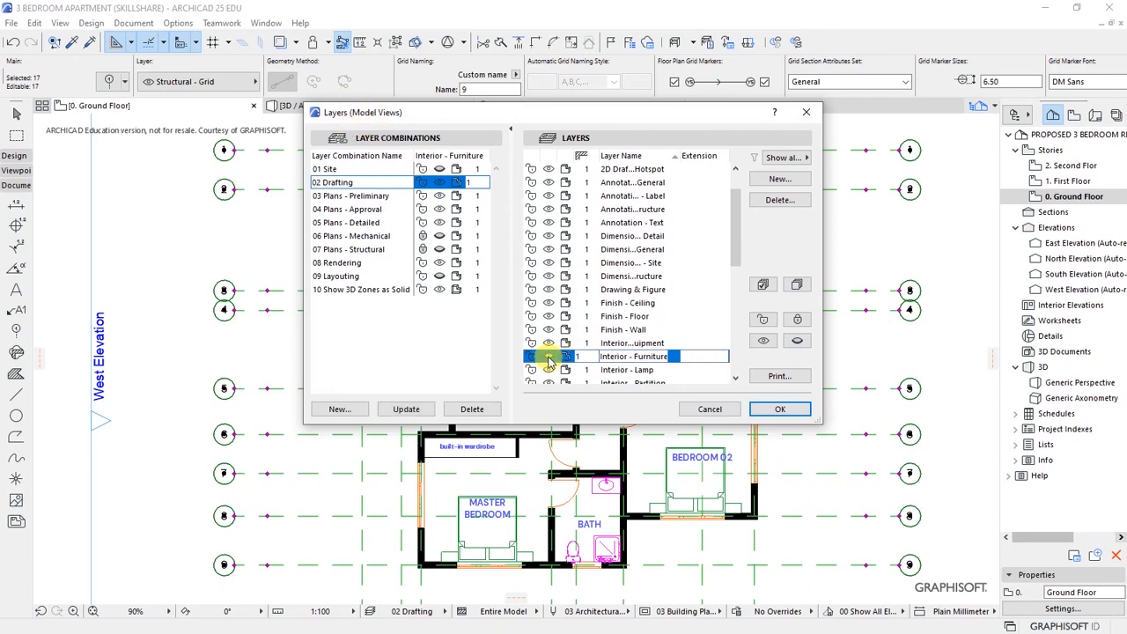
left_click(779, 409)
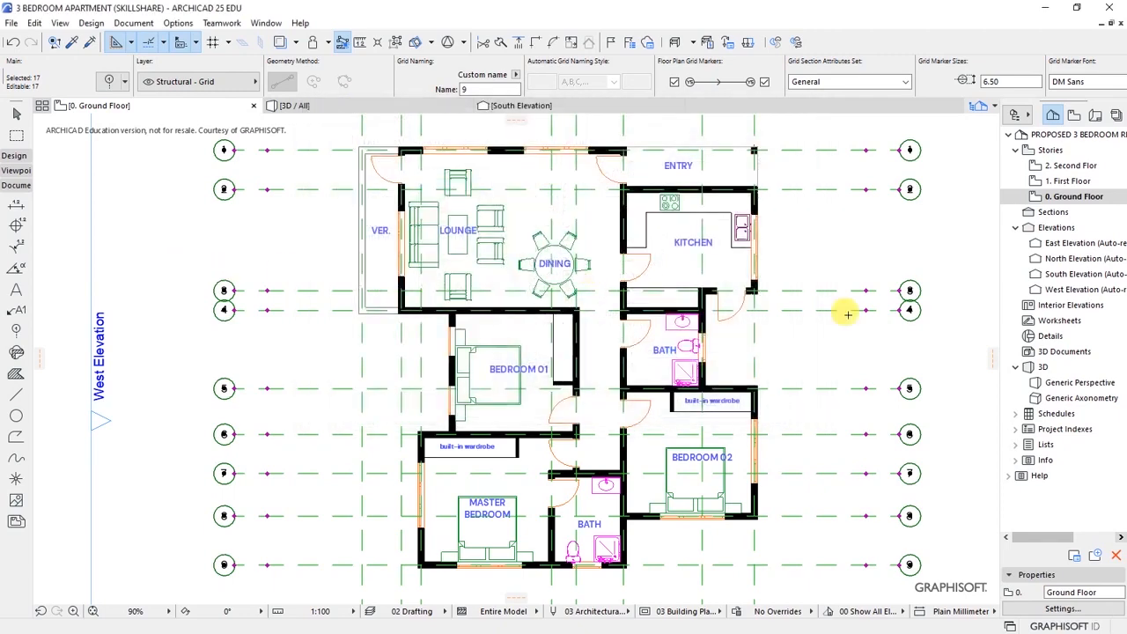
key("Escape")
scroll(836, 333, "down", 5)
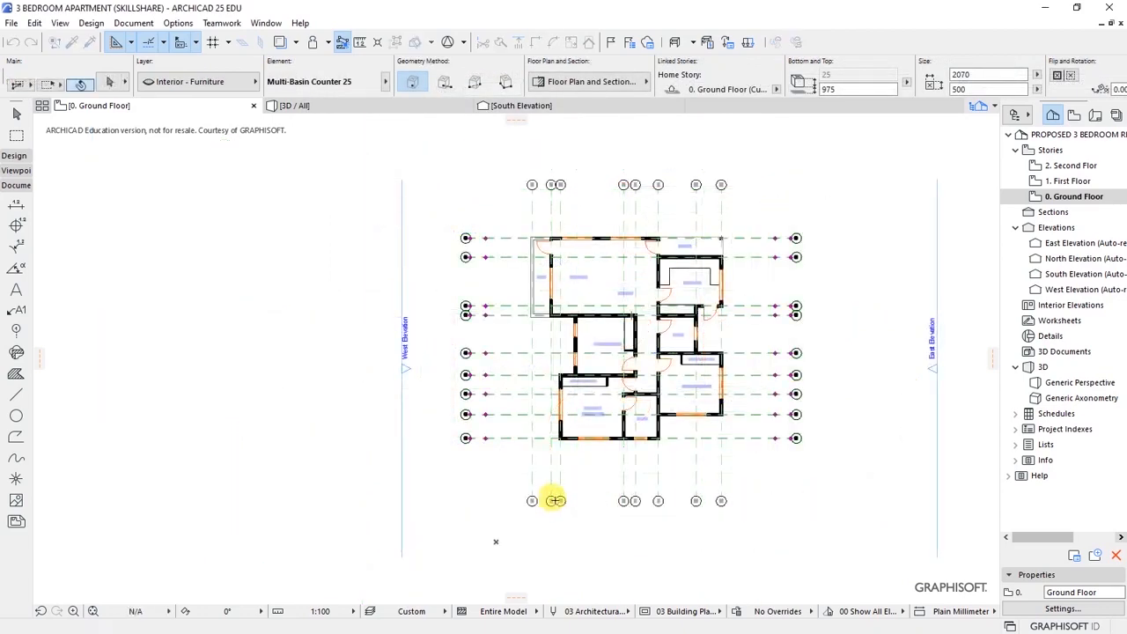
left_click(553, 500)
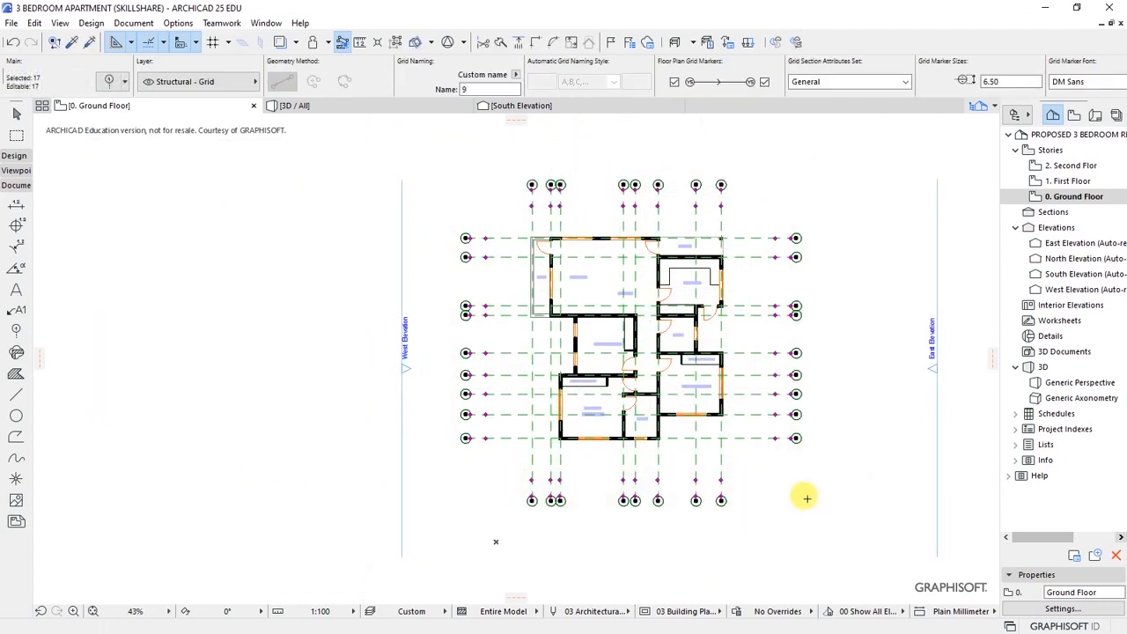
key("ctrl+z")
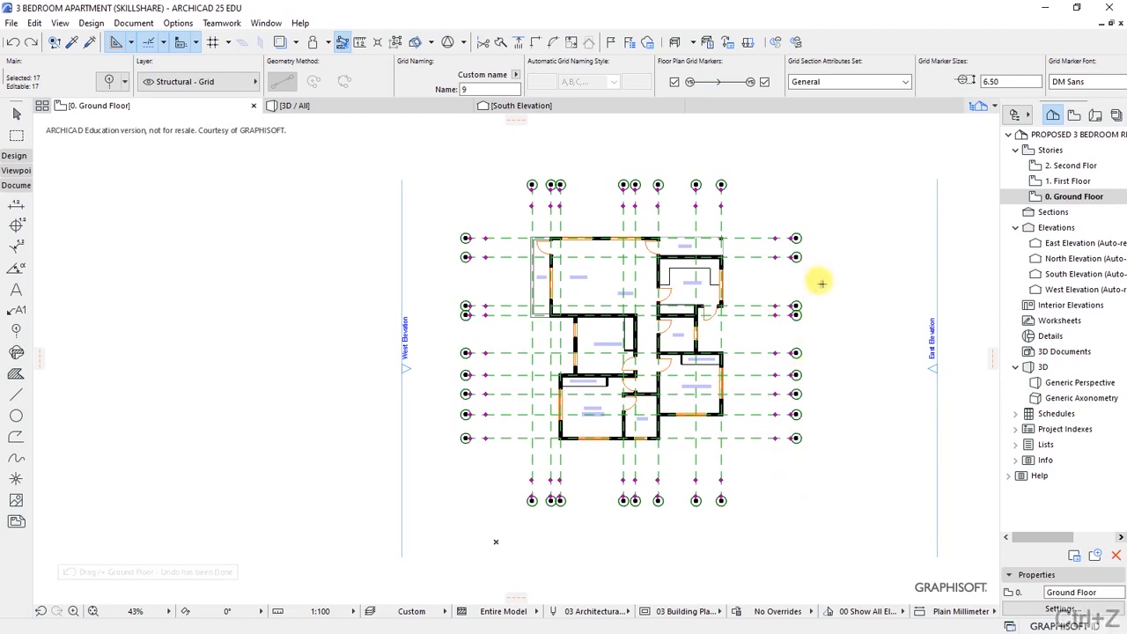
scroll(817, 334, "up", 4)
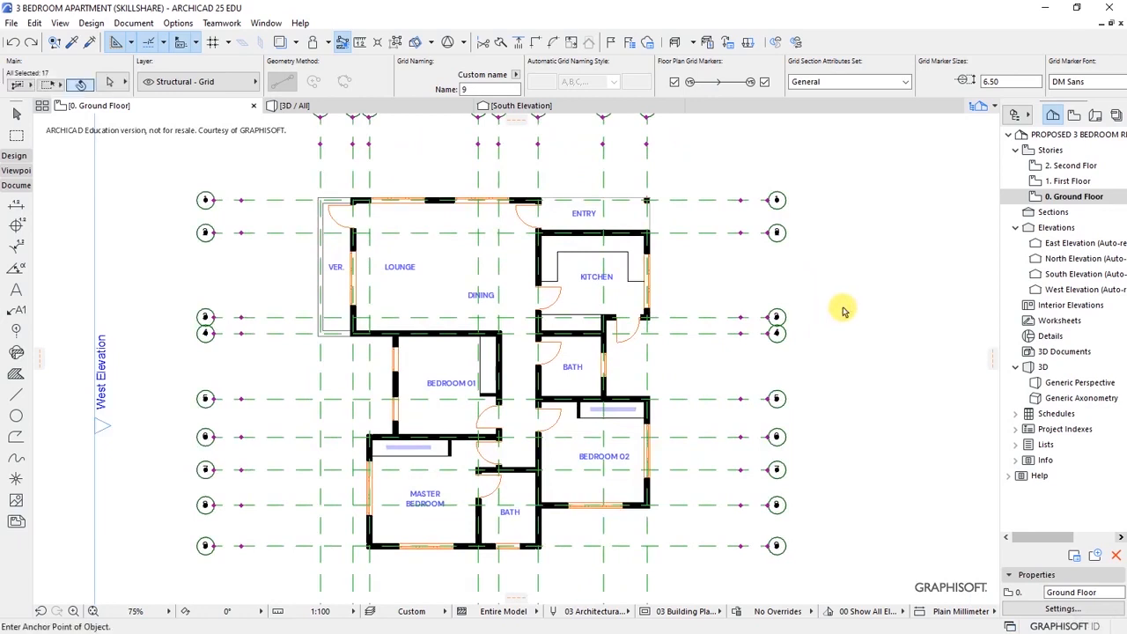
key("ctrl+shift+z")
key("Escape")
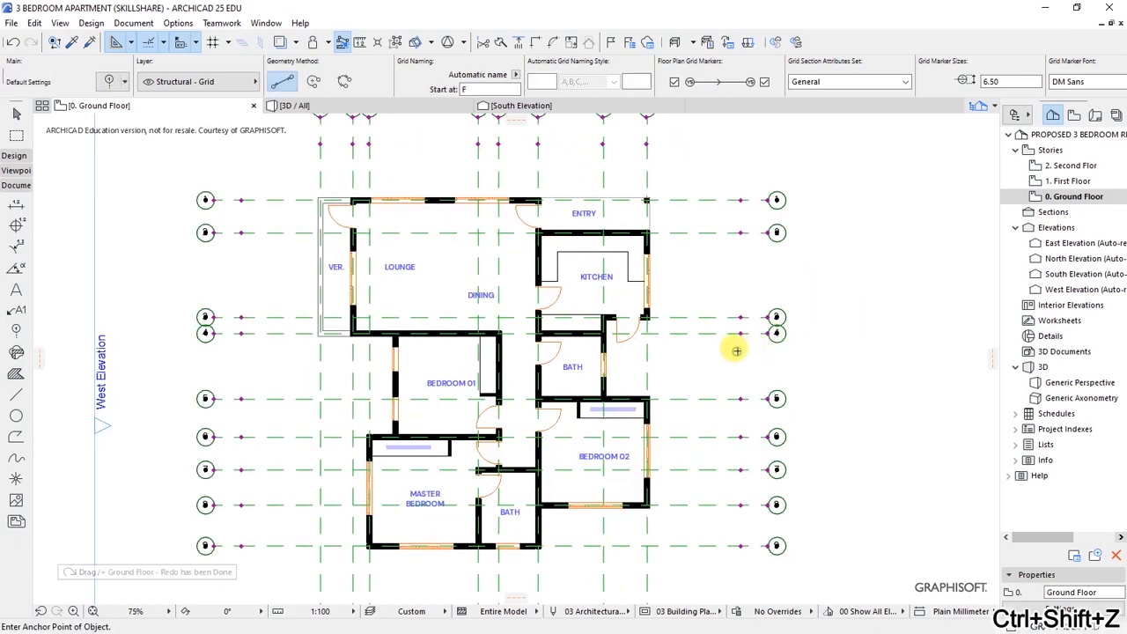
scroll(676, 294, "down", 1)
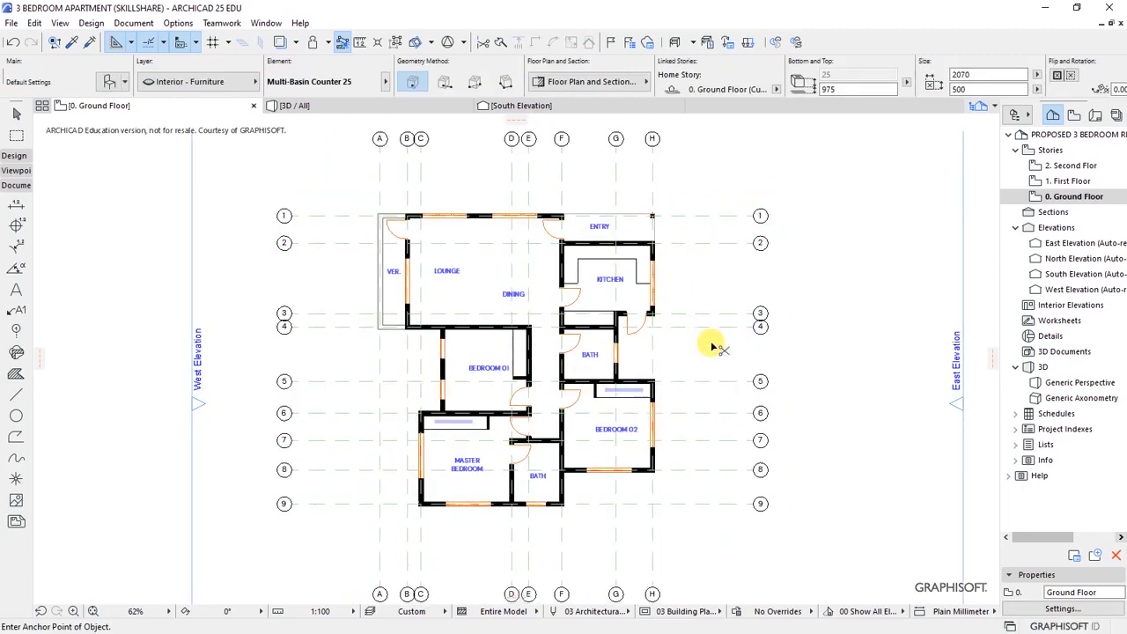
- Turn the Interior - Furniture layer back on and hide the Structural - Grid layer
key("ctrl+l")
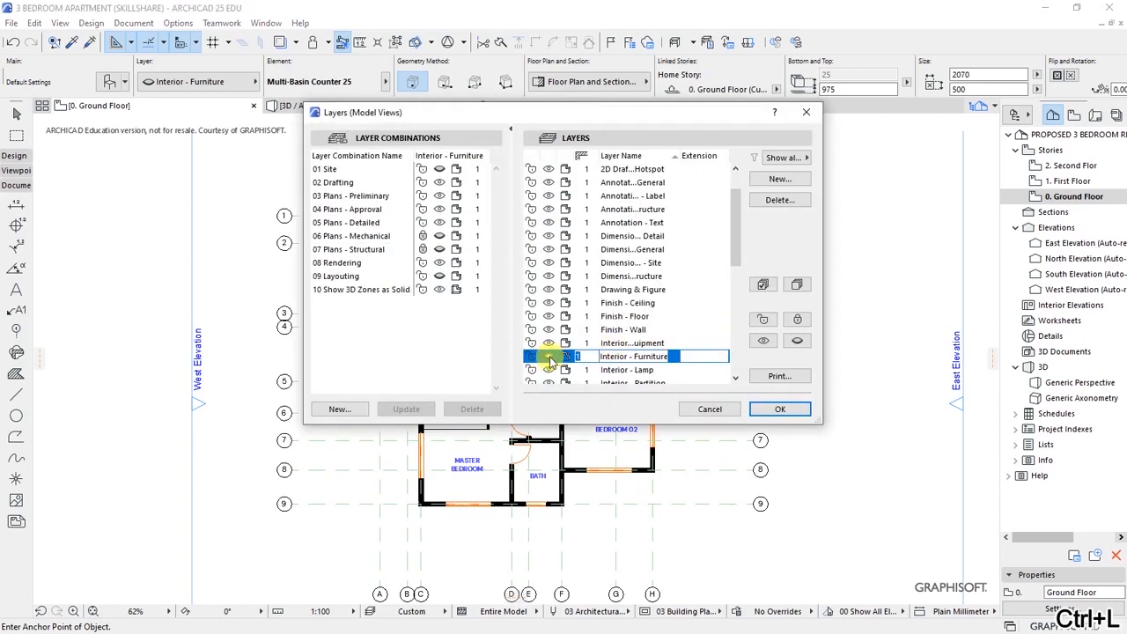
left_click(779, 408)
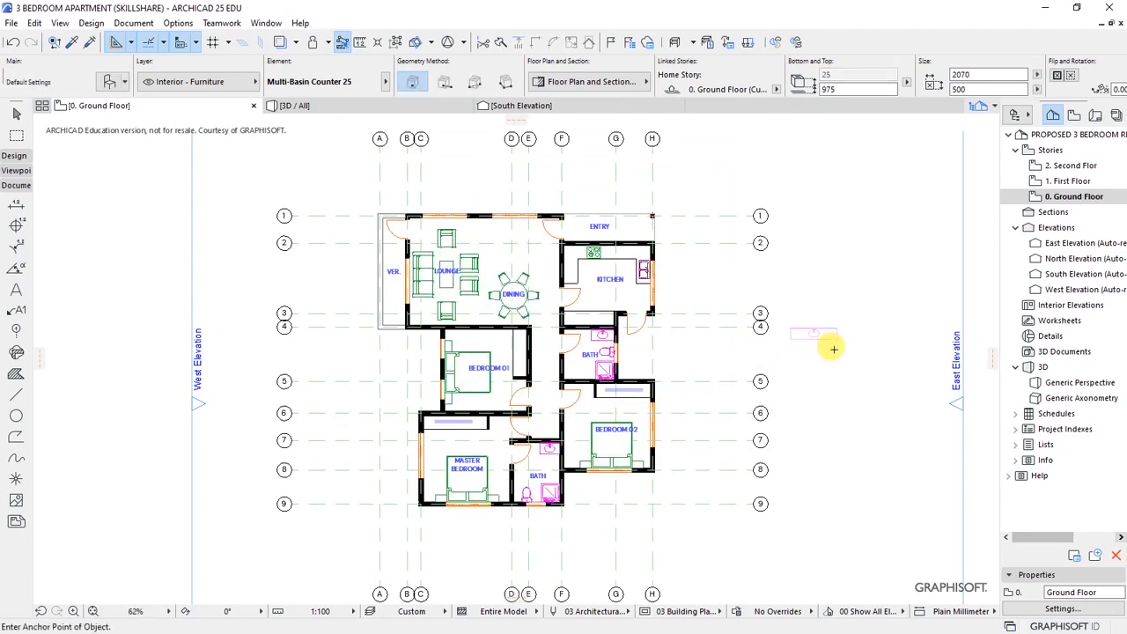
key("ctrl+l")
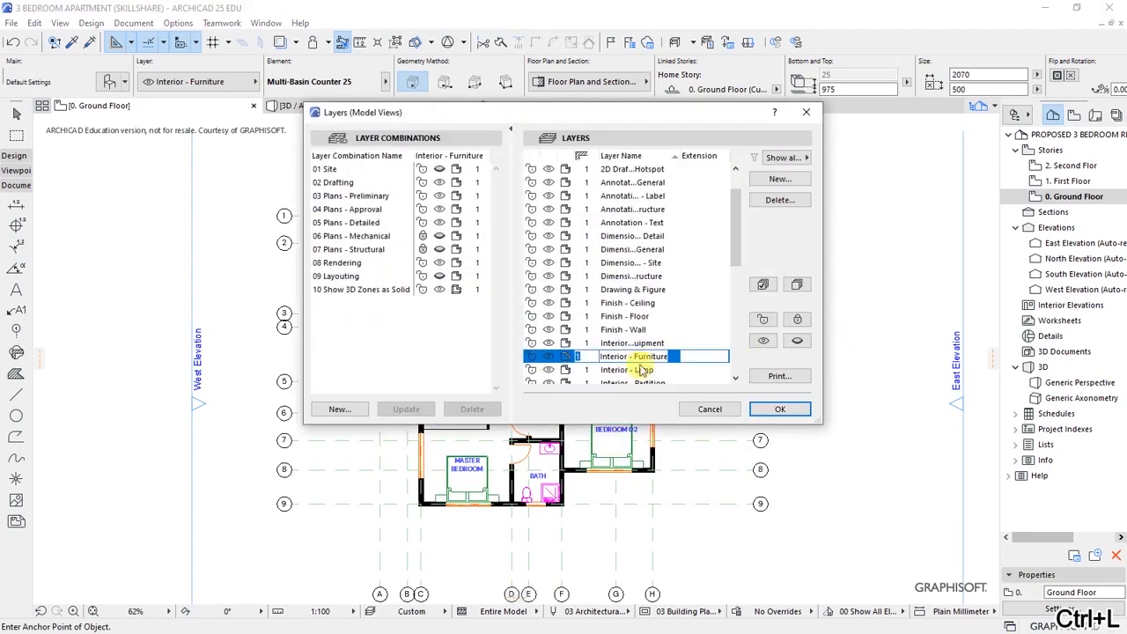
left_click_drag(732, 246, 736, 356)
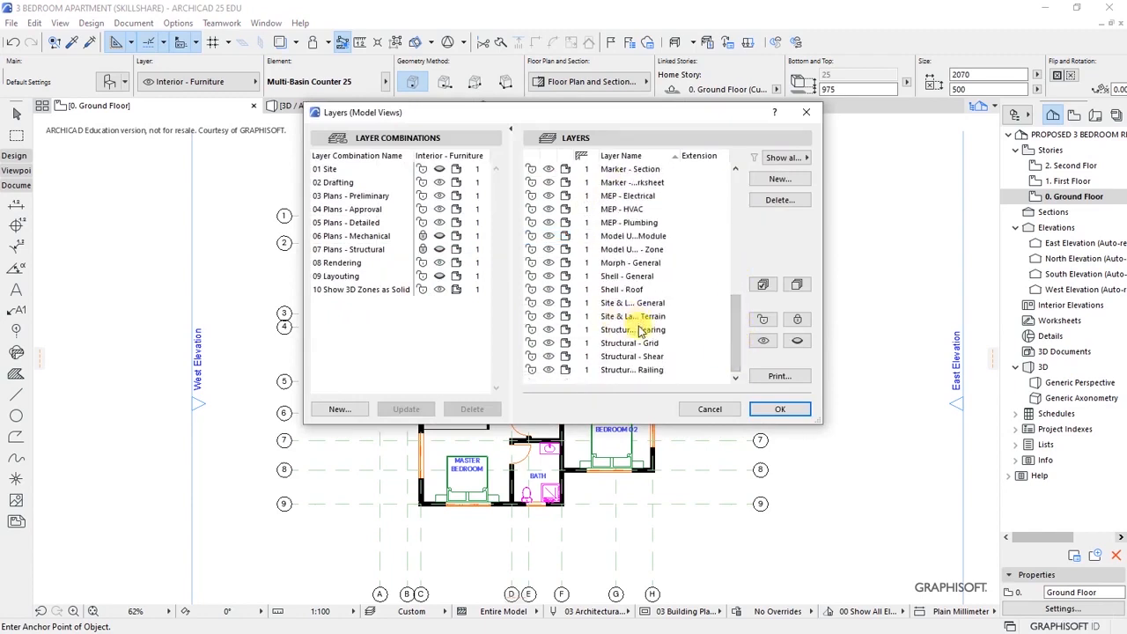
left_click(544, 344)
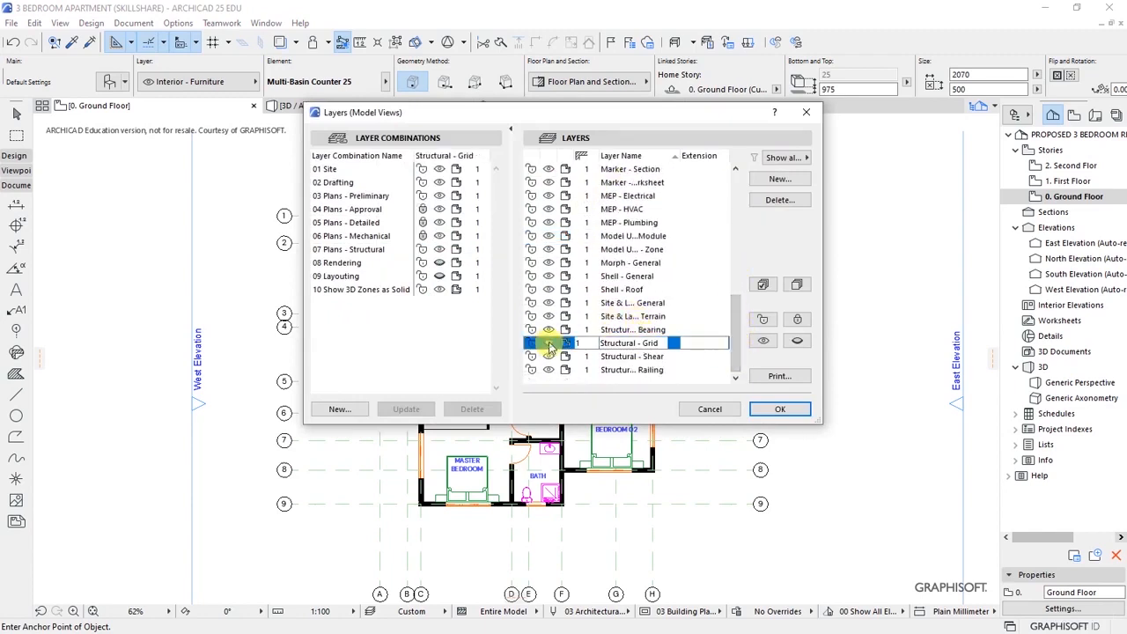
left_click(772, 409)
scroll(561, 291, "up", 3)
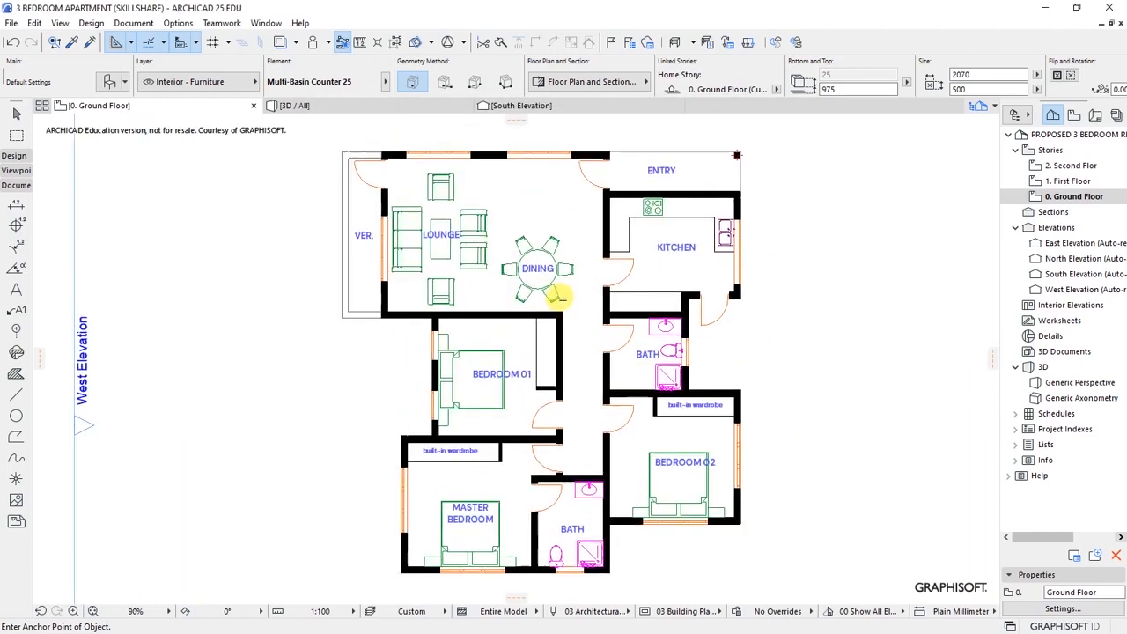
scroll(588, 346, "down", 1)
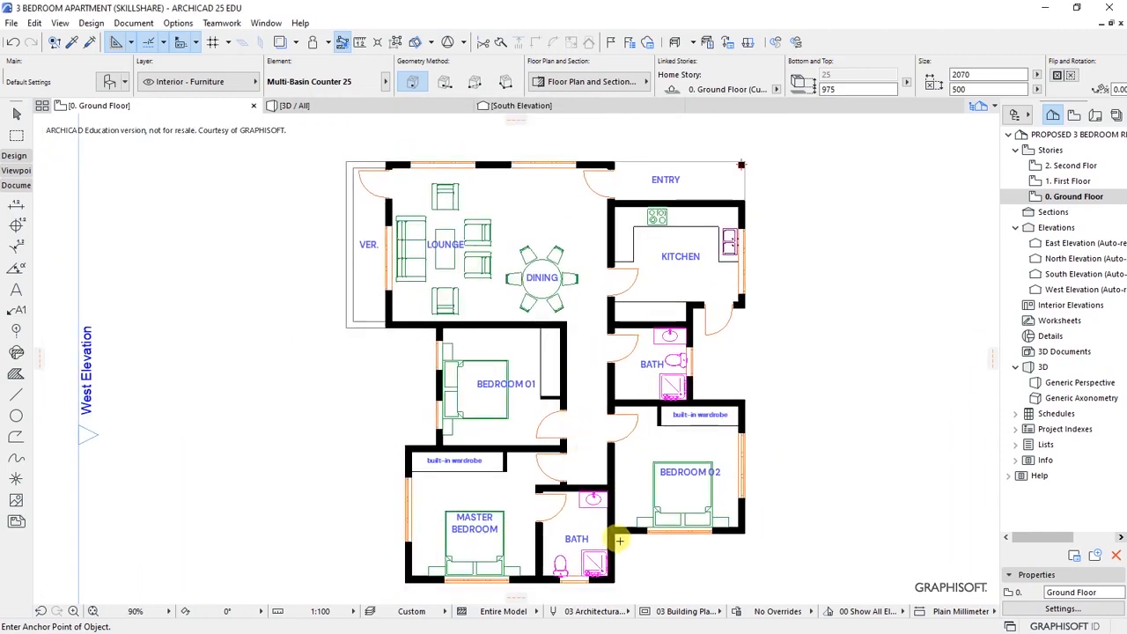
scroll(582, 449, "down", 1)
middle_click_drag(582, 448, 584, 442)
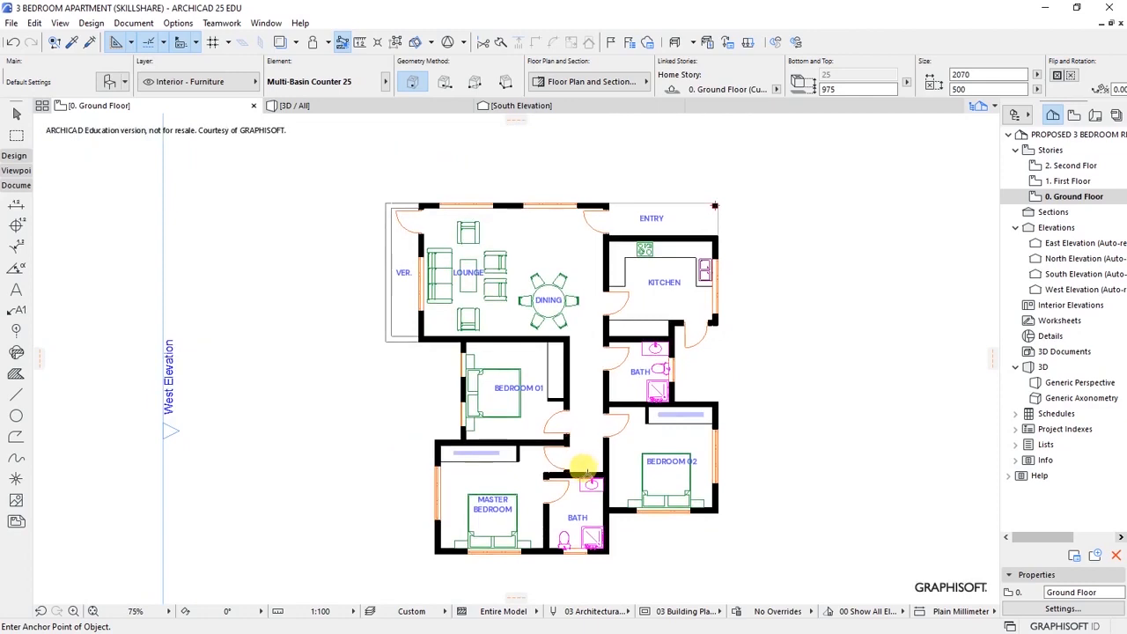
scroll(582, 471, "up", 1)
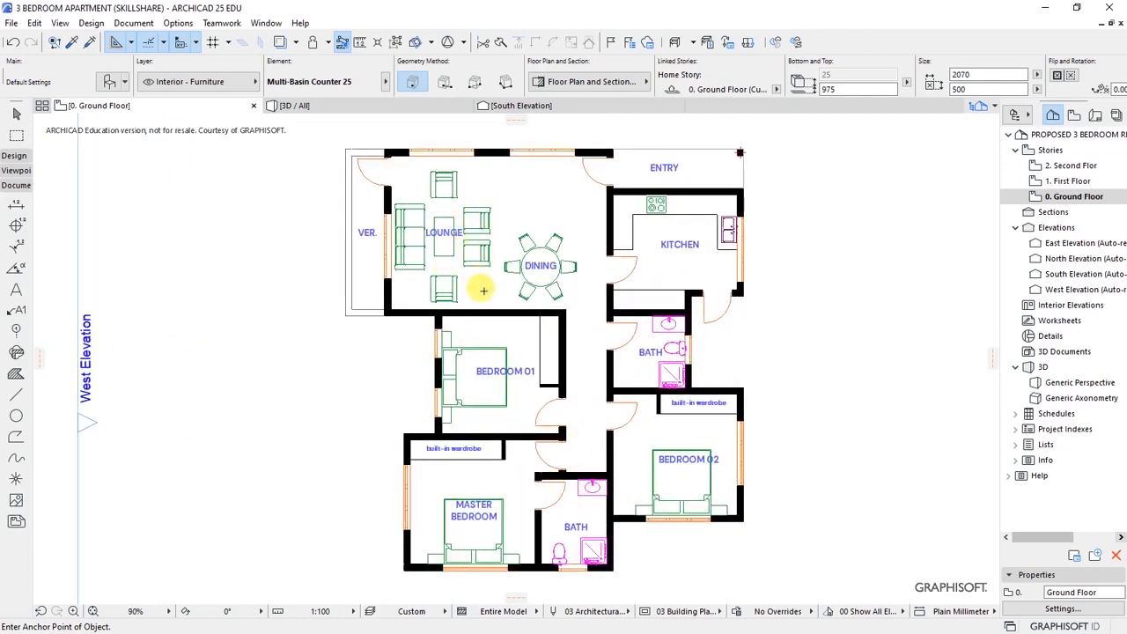